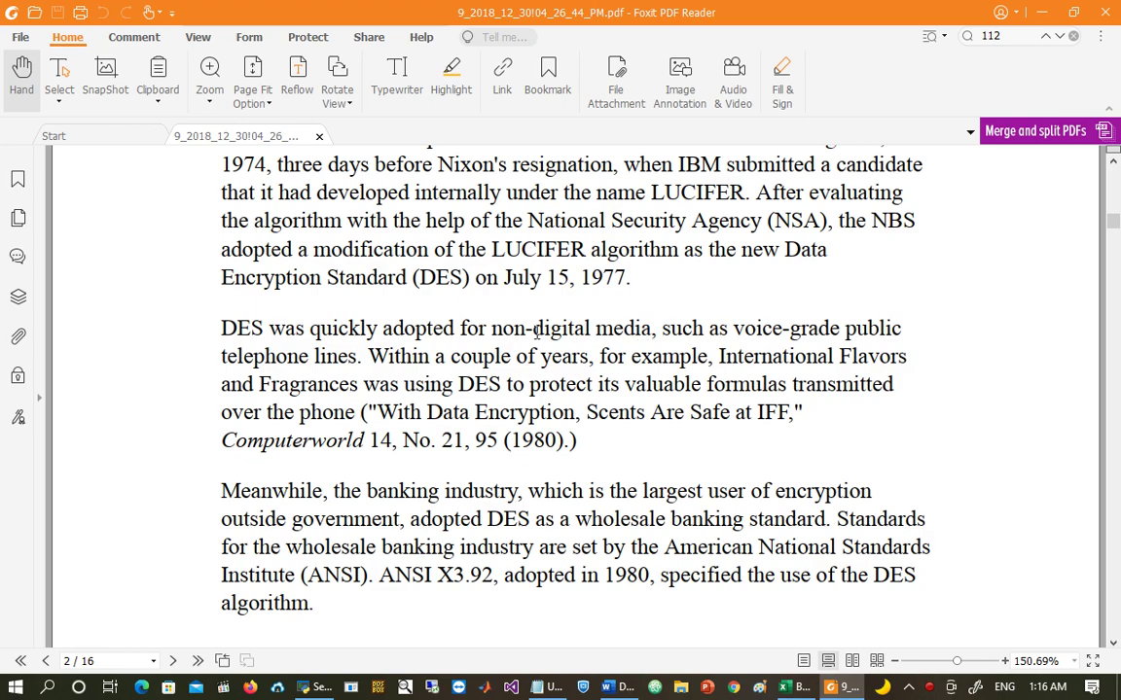
Step: Read the document's passages on DES adoption for non-digital media and banking, through to the preliminary examples on page 3
left_click_drag(492, 329, 654, 329)
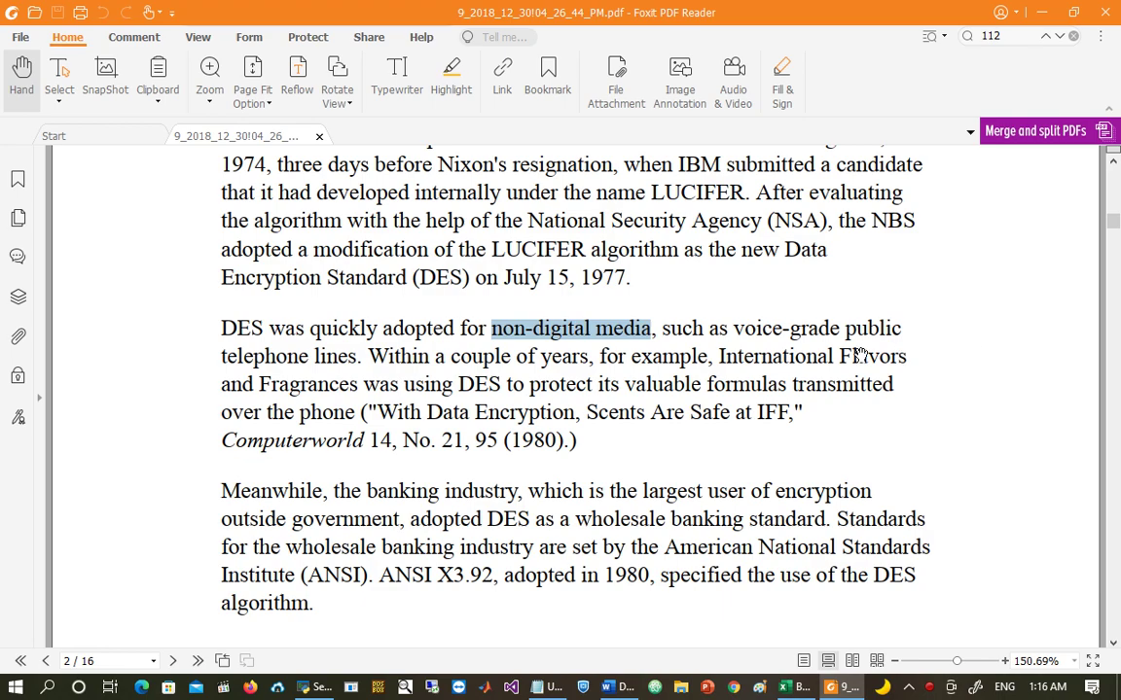
left_click_drag(719, 358, 924, 358)
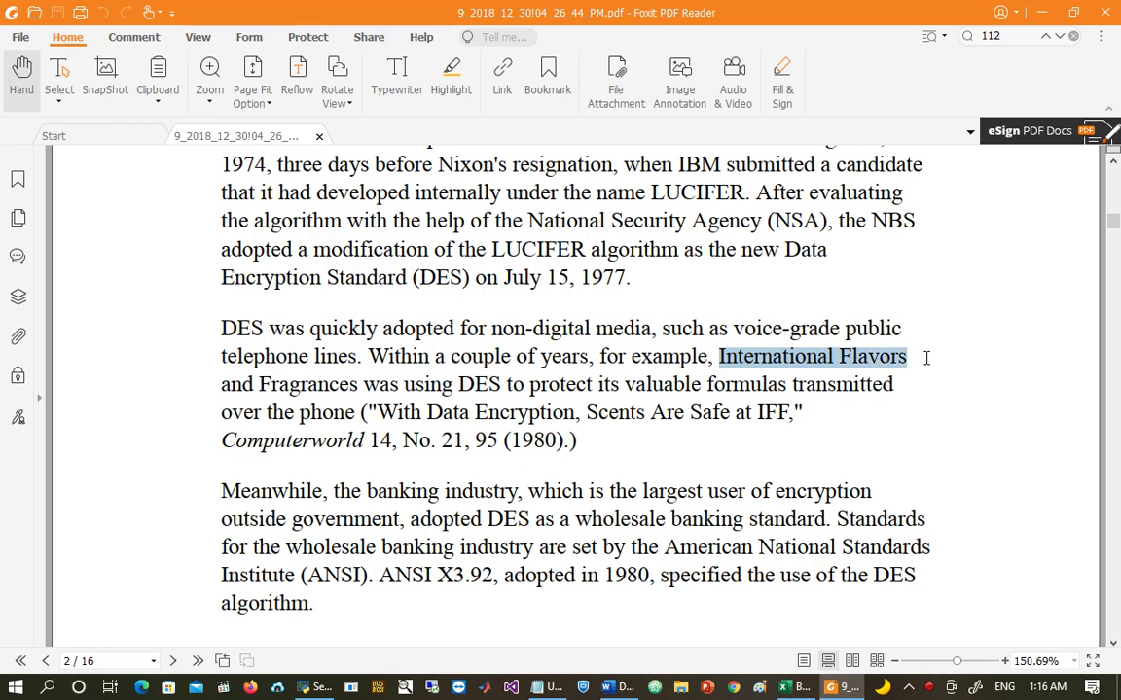
left_click(294, 383)
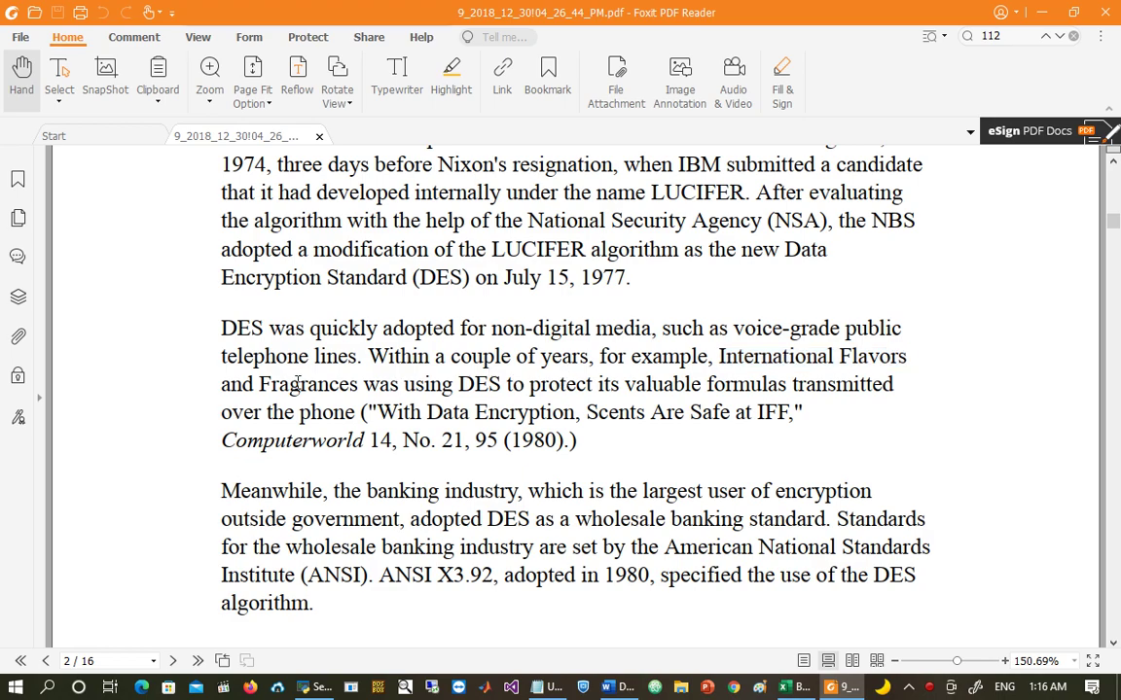
left_click_drag(875, 455, 879, 325)
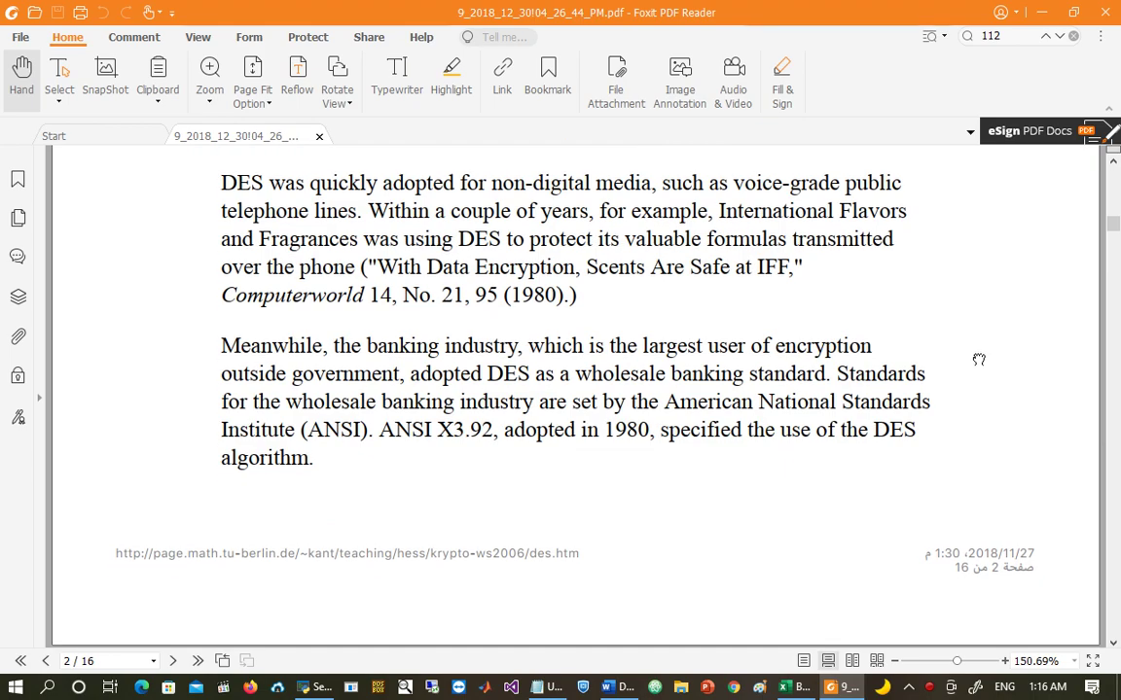
double_click(632, 429)
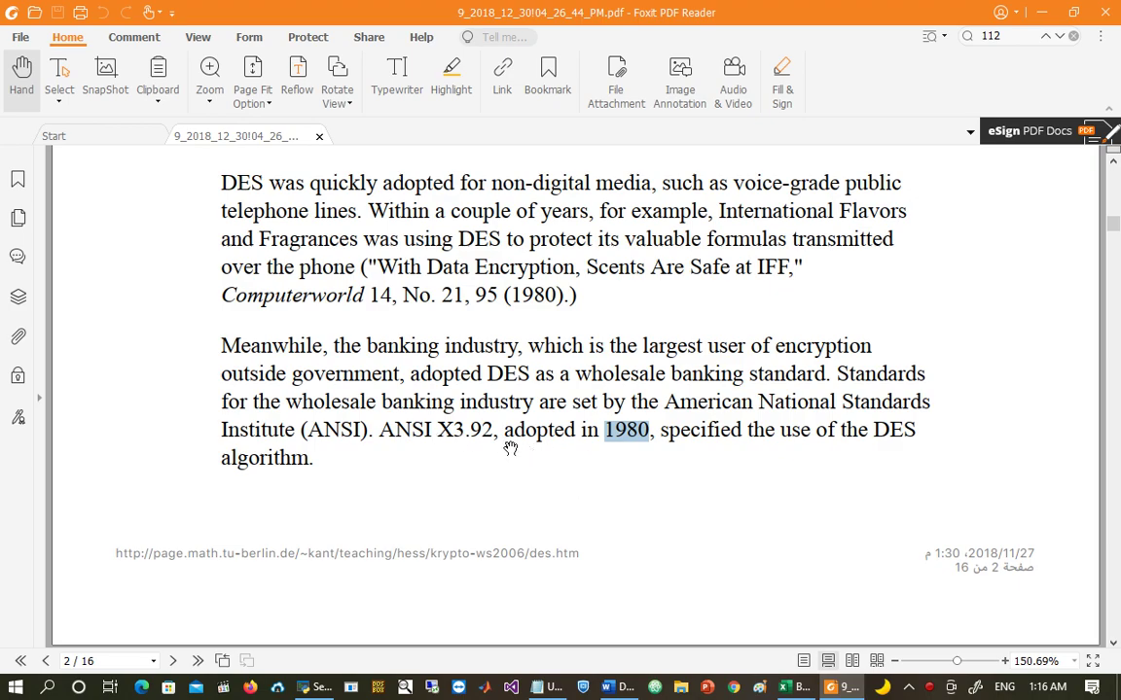
left_click_drag(379, 429, 493, 431)
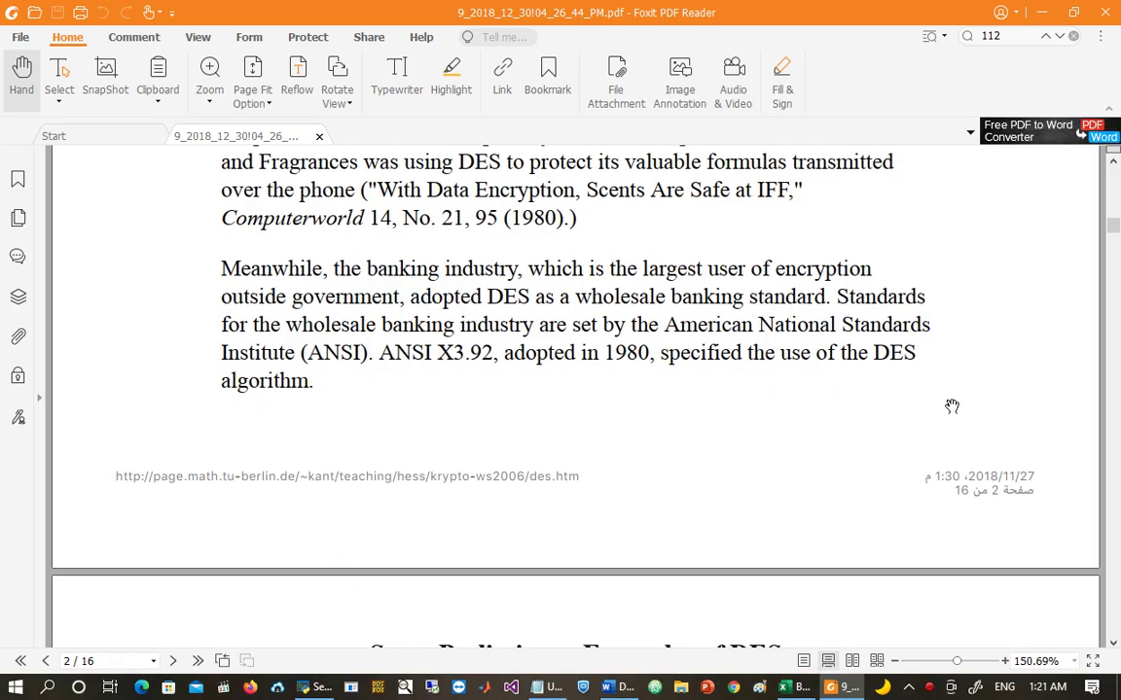
scroll(950, 406, "down", 3)
left_click_drag(965, 523, 956, 281)
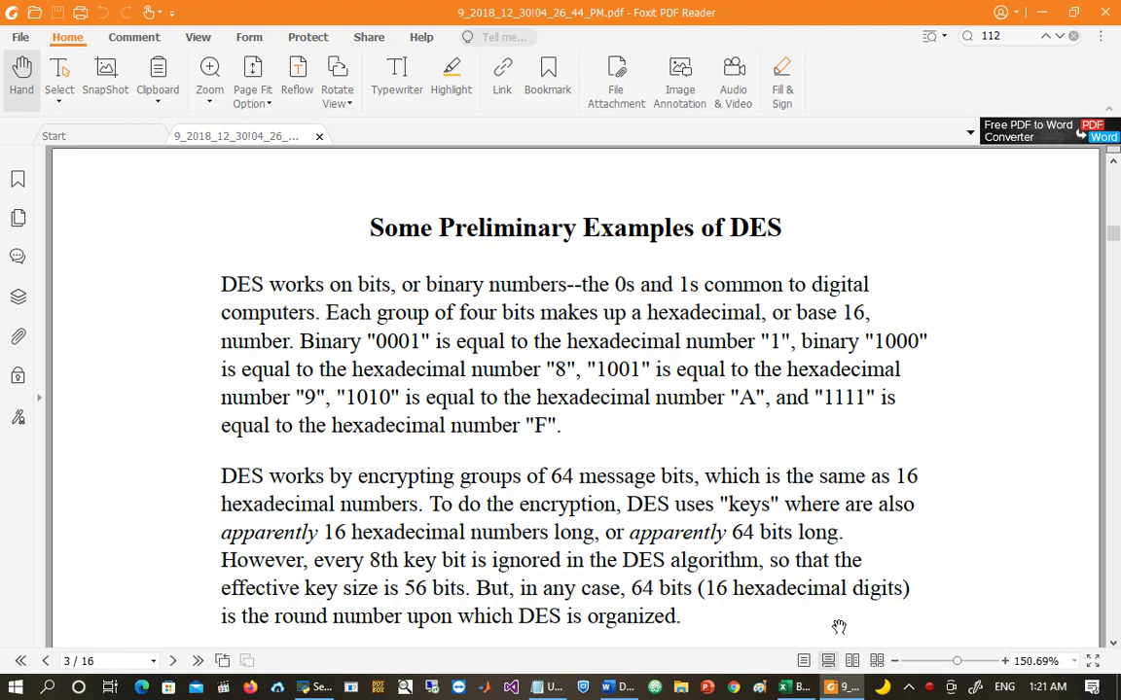
Step: Switch to the blank Excel workbook, enter the row labels Message in A1 and Key in A2, and widen column A to fit
left_click(802, 691)
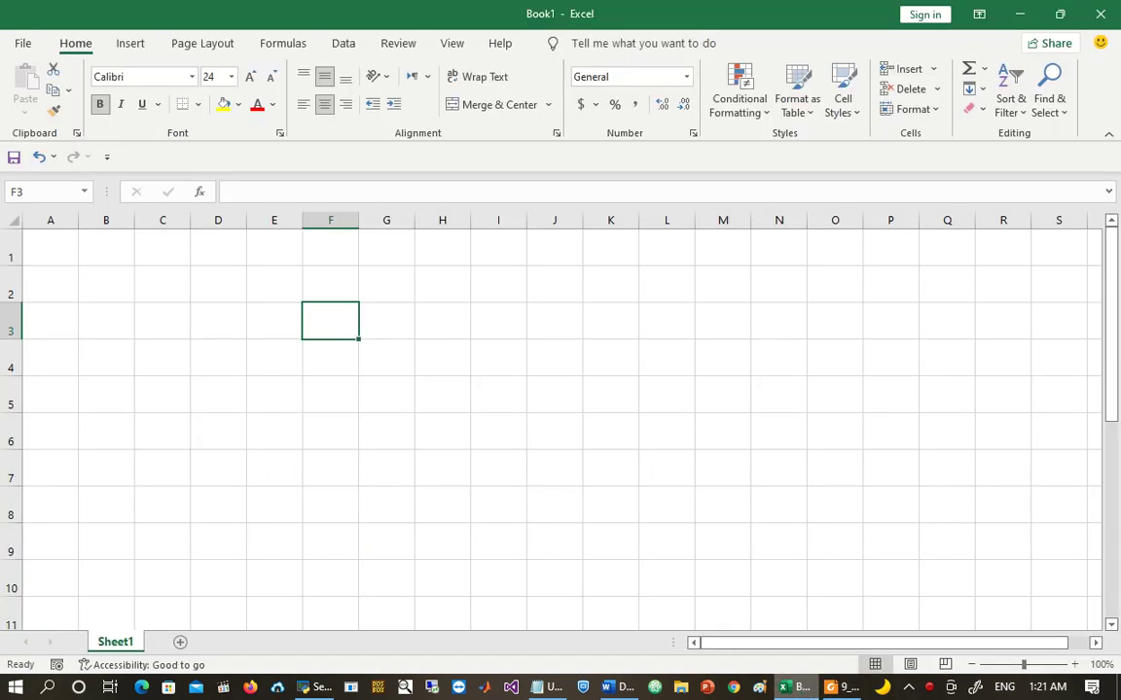
left_click(62, 259)
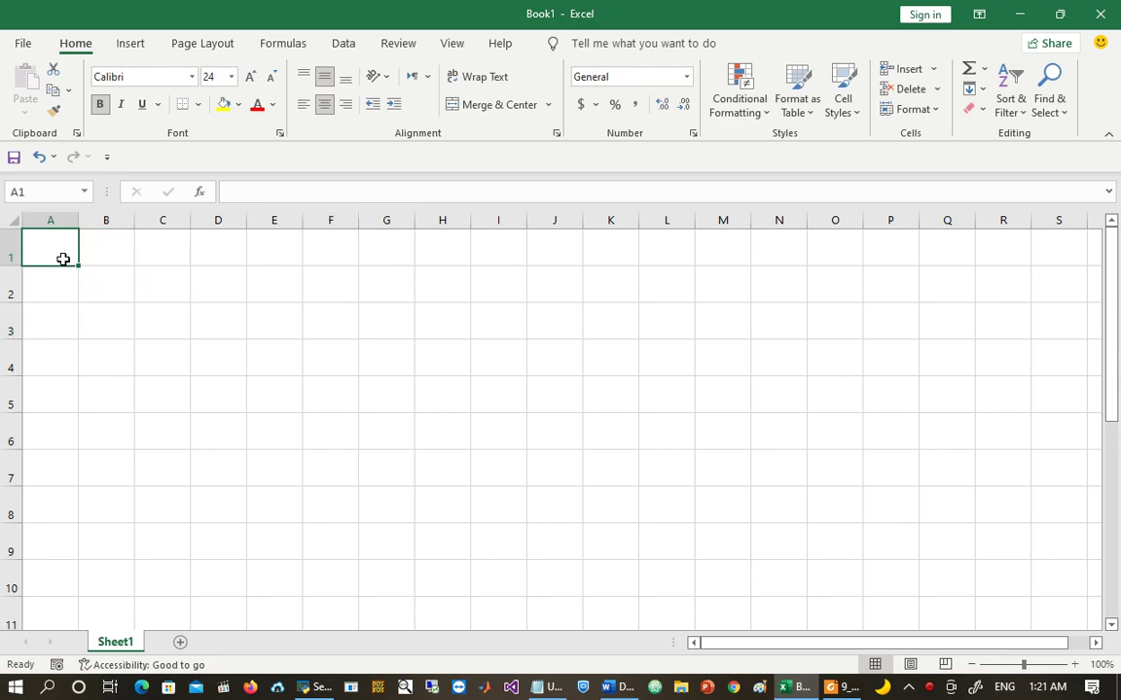
type("Message")
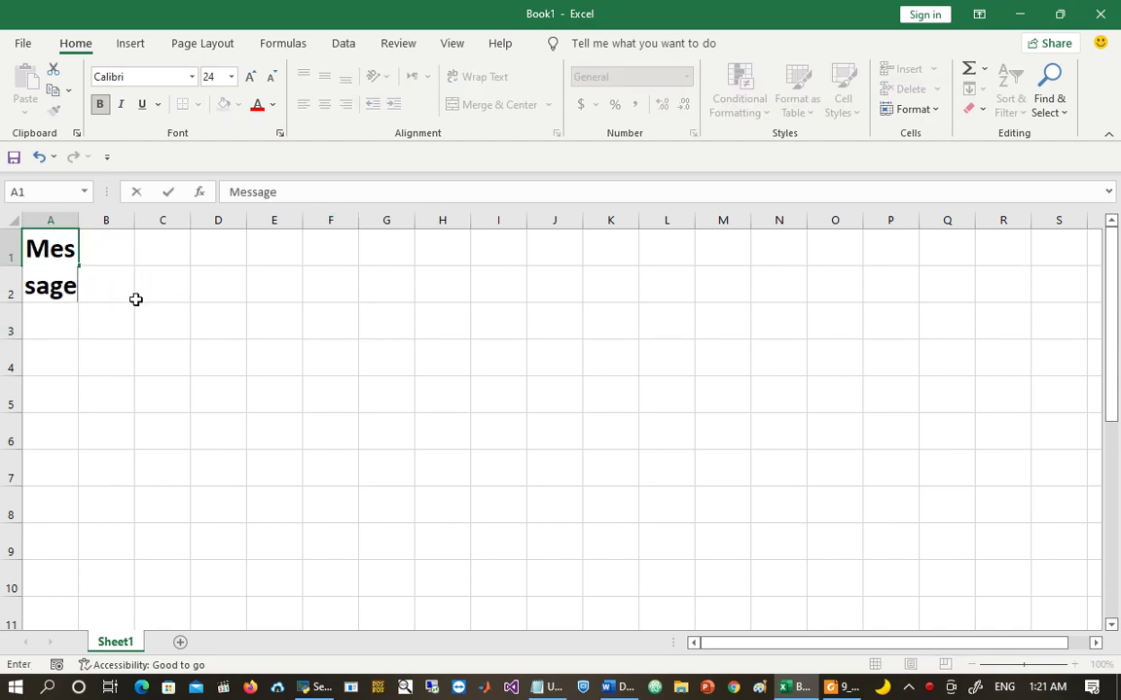
key("Return")
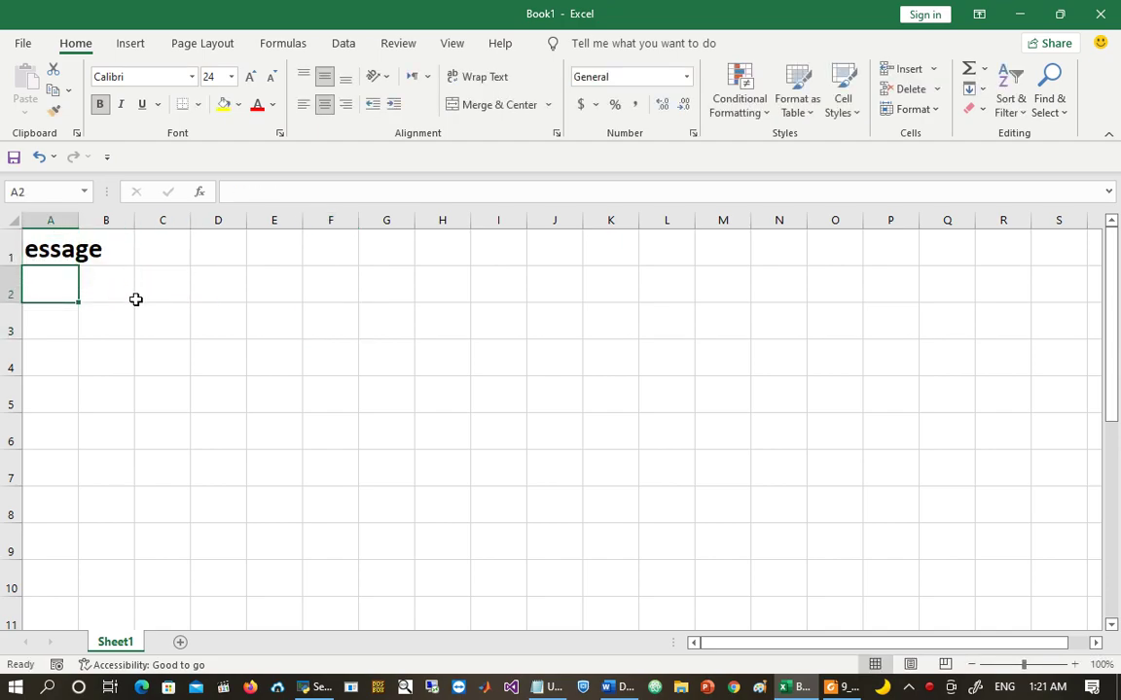
left_click_drag(76, 218, 217, 235)
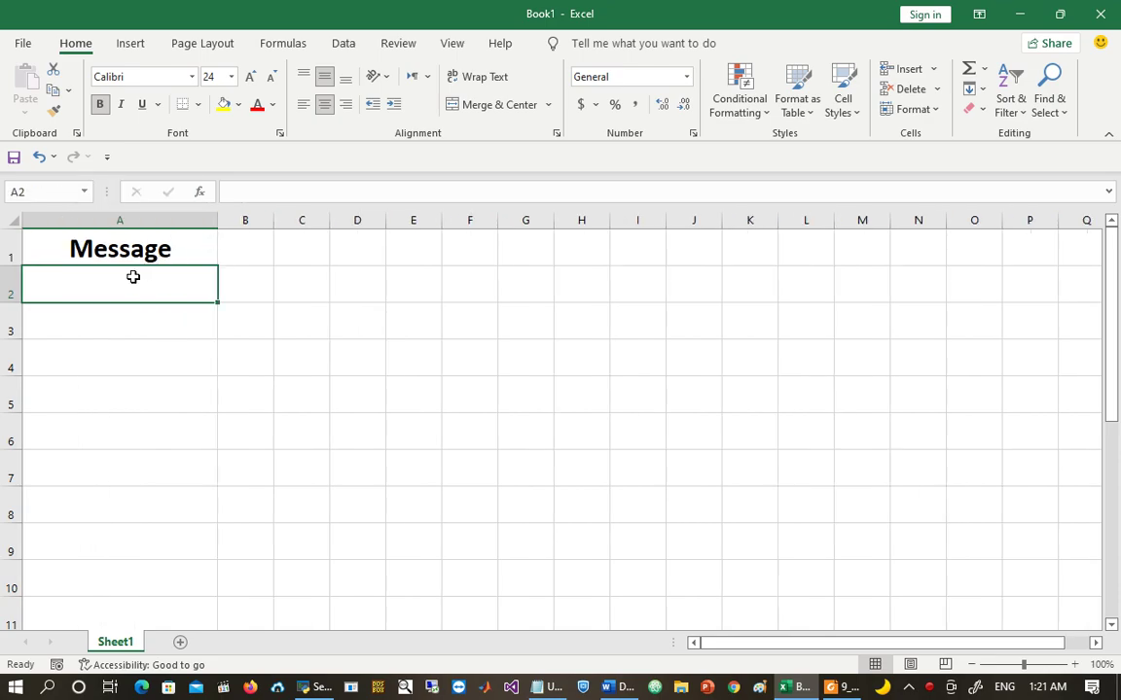
type("Key")
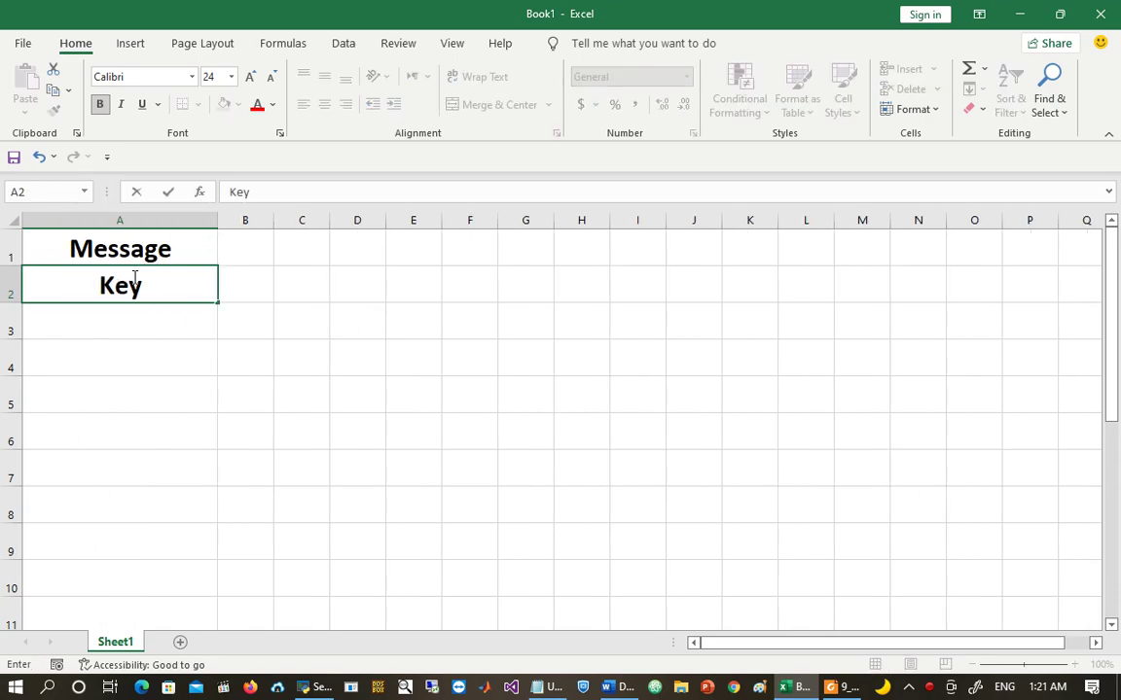
key("Return")
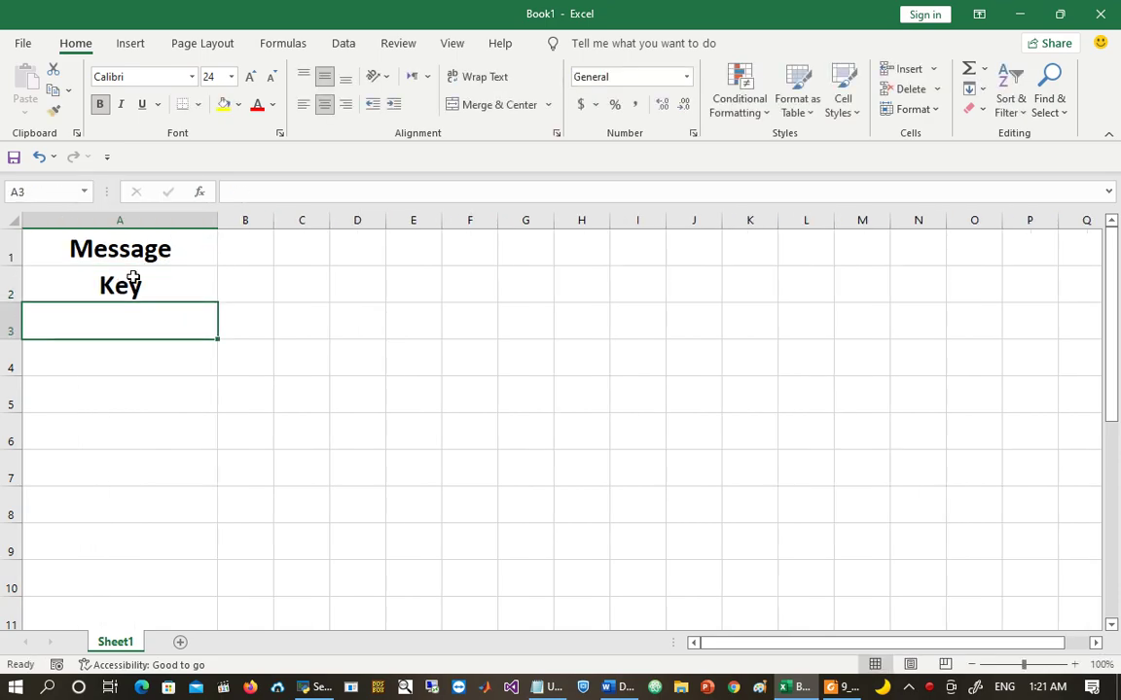
Step: Enter the Message size as 64 in B1 with the unit bit in C1
left_click(245, 246)
type("64")
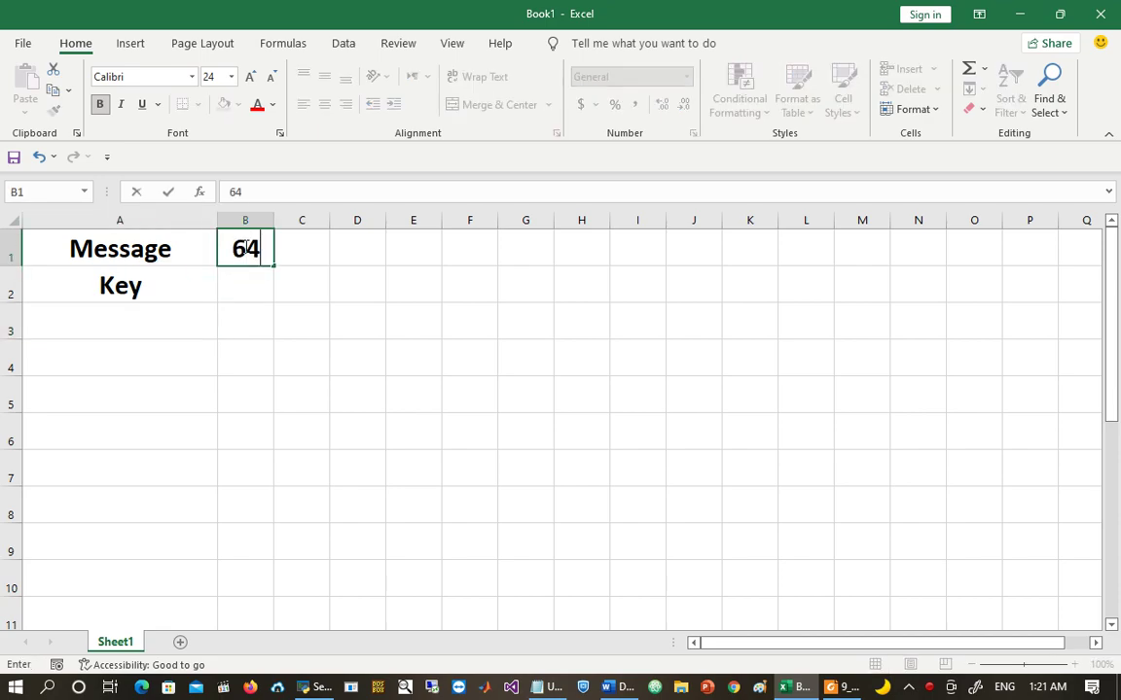
key("Tab")
type("bit")
key("Down")
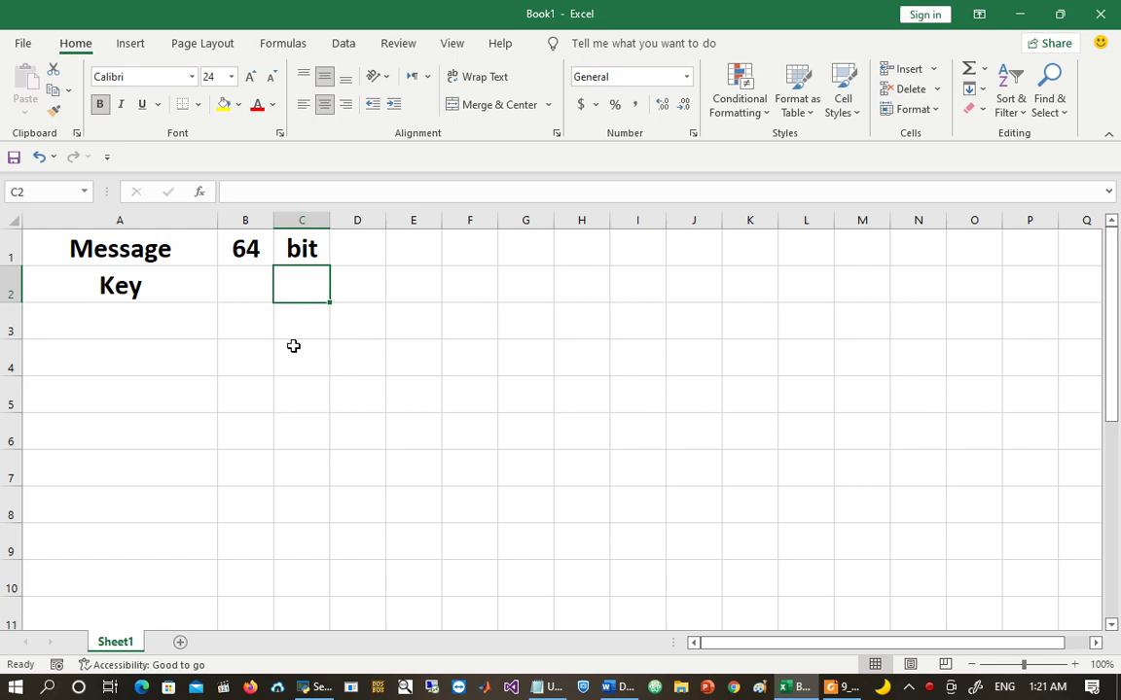
Step: Enter the Key size as 64 in B2 with the unit bit in C2
left_click(235, 288)
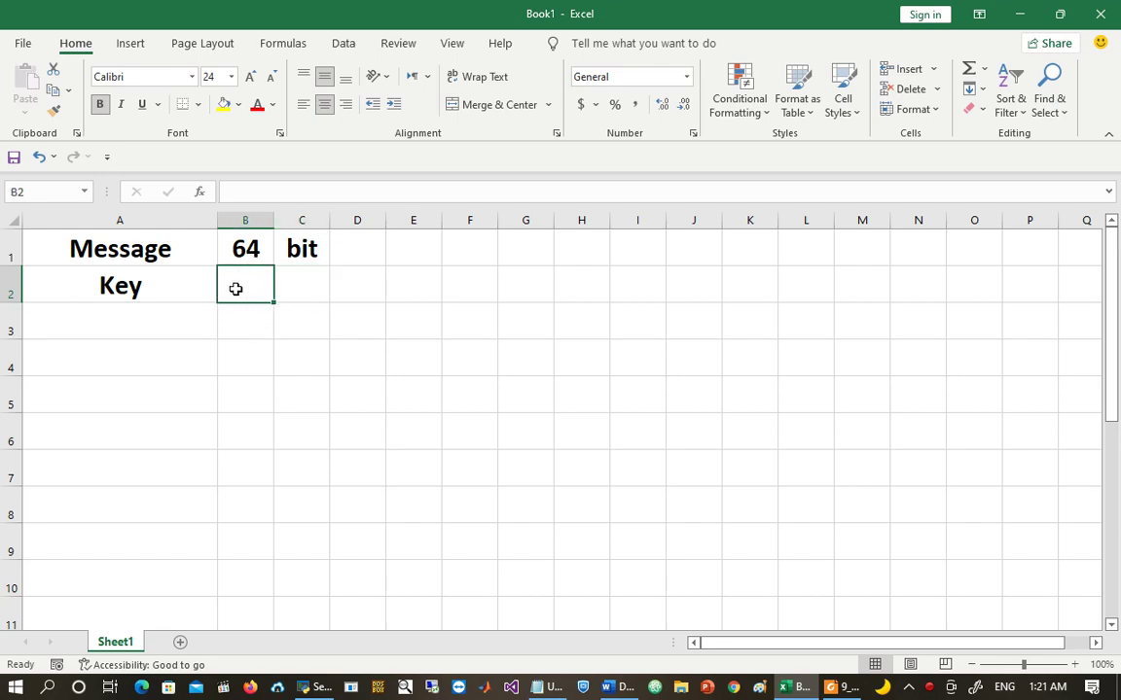
type("64")
key("Tab")
type("bit")
key("Down")
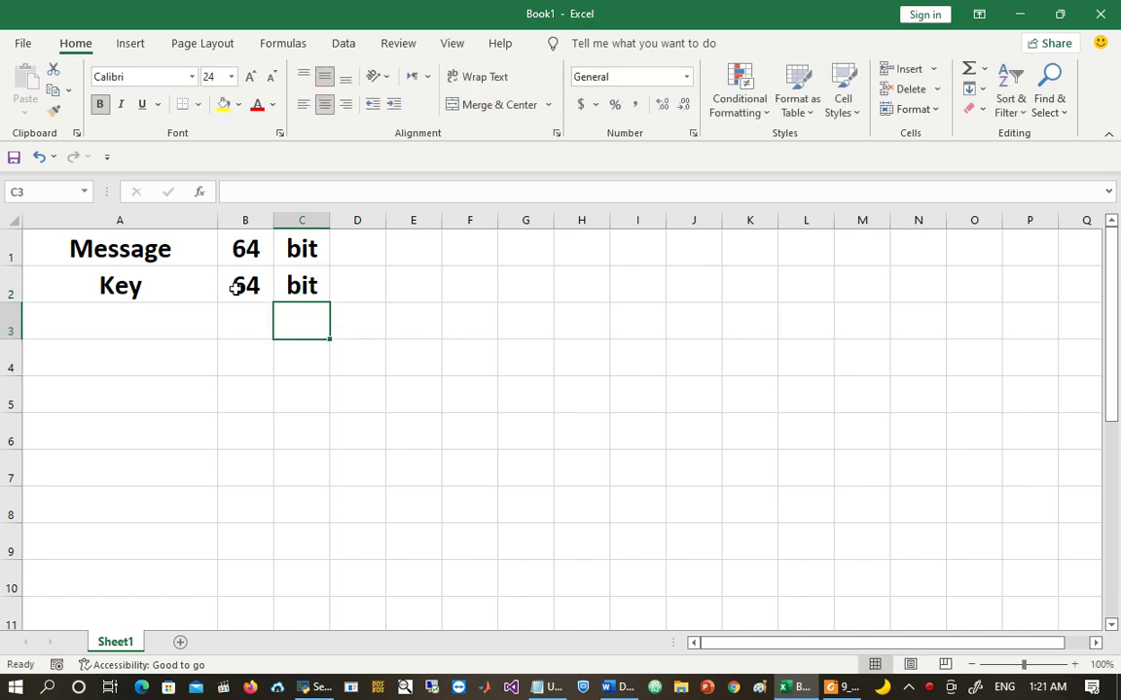
left_click(381, 357)
left_click_drag(245, 220, 325, 231)
Step: Enter 8 in E1 and ASCII in F1 for the Message row, and widen column F
left_click(421, 242)
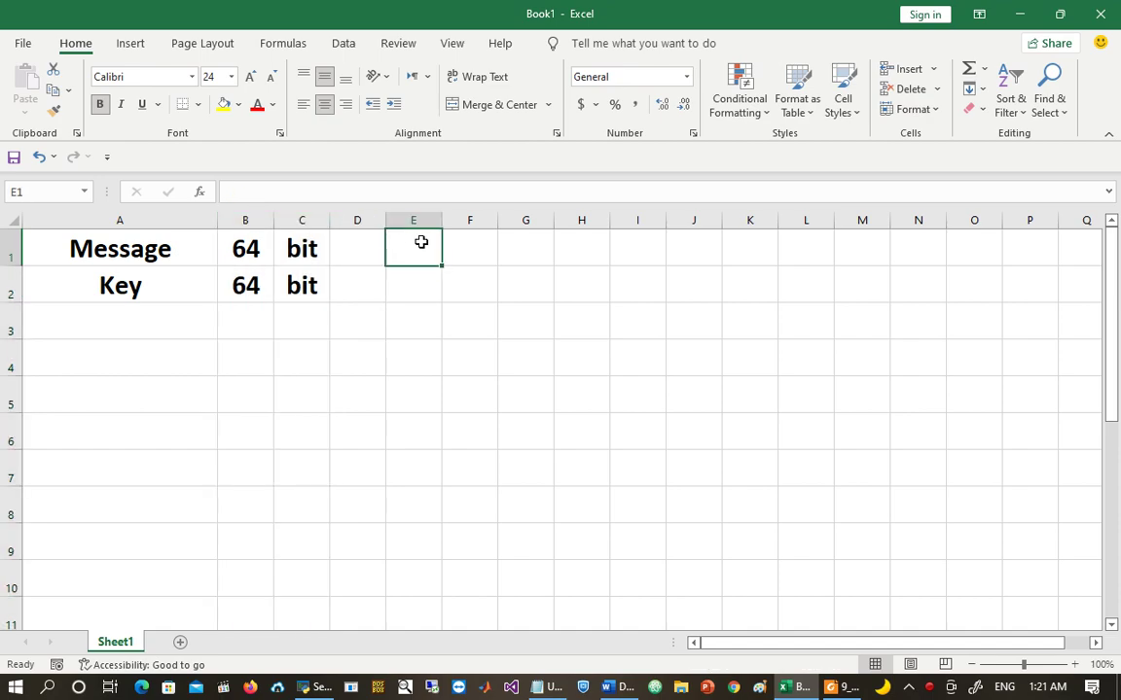
type("8")
key("Tab")
type("AC")
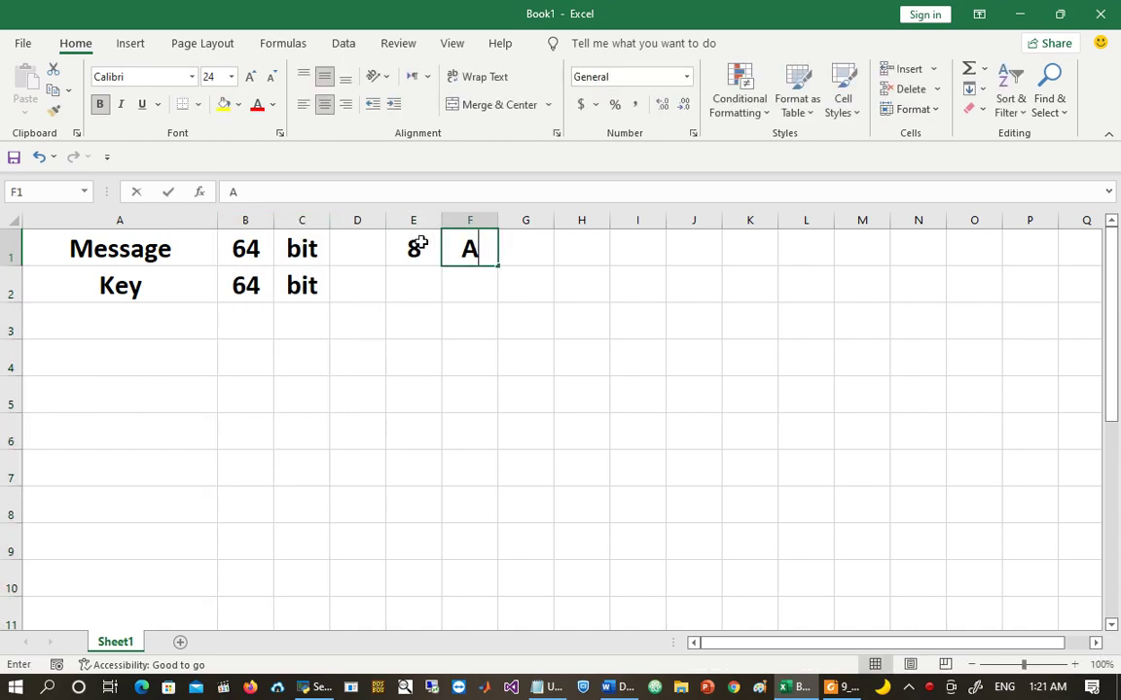
key("BackSpace")
type("SCII")
key("ctrl+Return")
key("Return")
left_click_drag(498, 220, 601, 220)
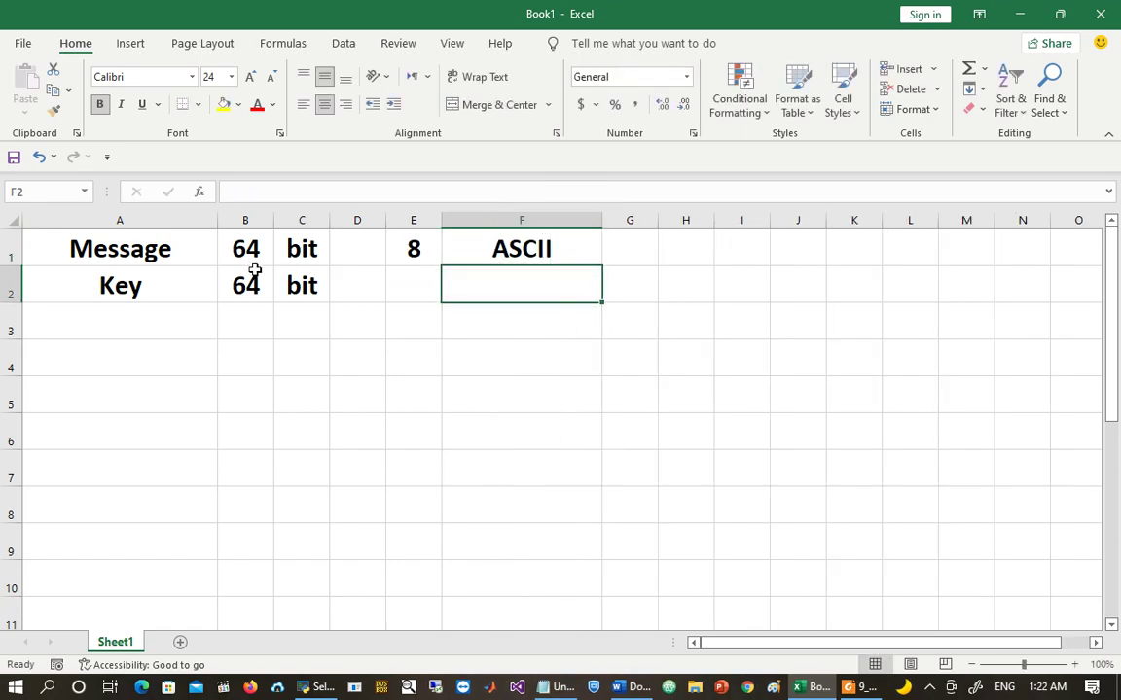
Step: Enter 8 in E2 and ASCII in F2 for the Key row
left_click(417, 249)
left_click(458, 246, "shift")
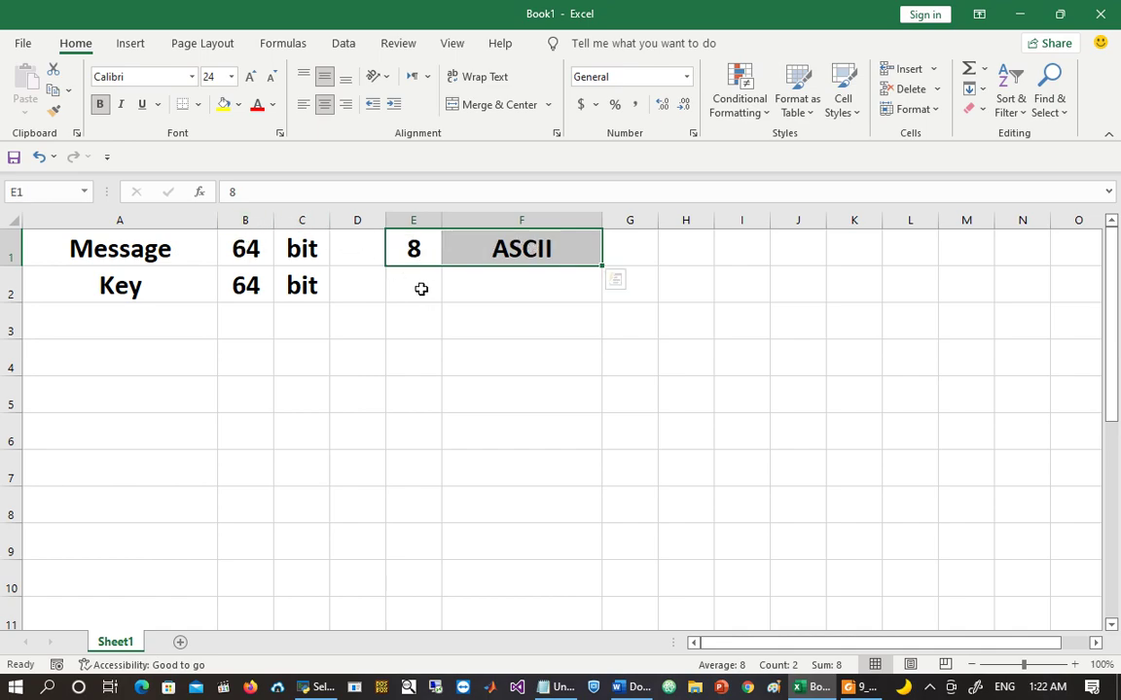
left_click_drag(237, 284, 301, 285)
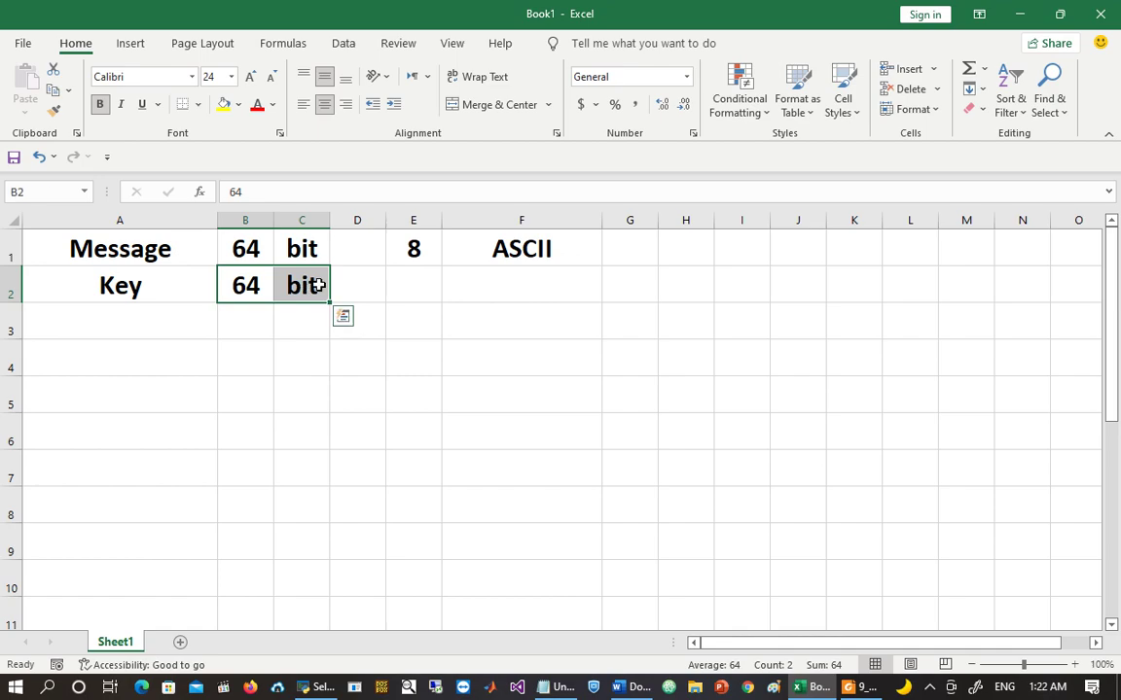
left_click(413, 285)
type("8")
left_click(553, 283)
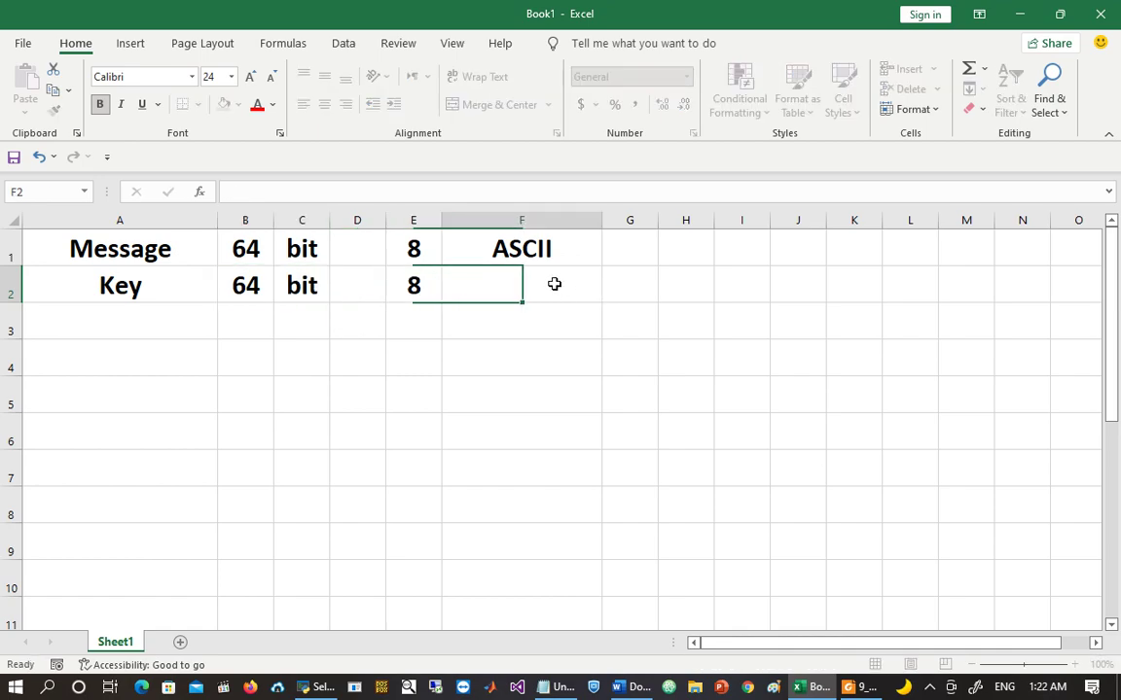
type("ASCII")
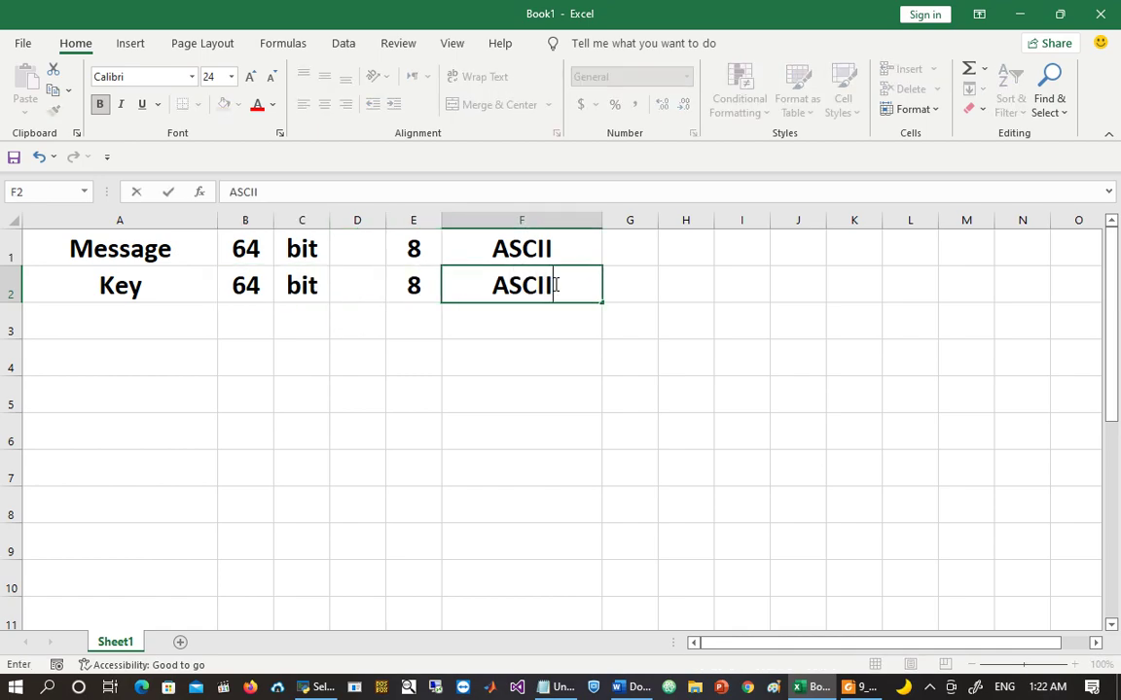
key("Return")
left_click_drag(533, 282, 414, 243)
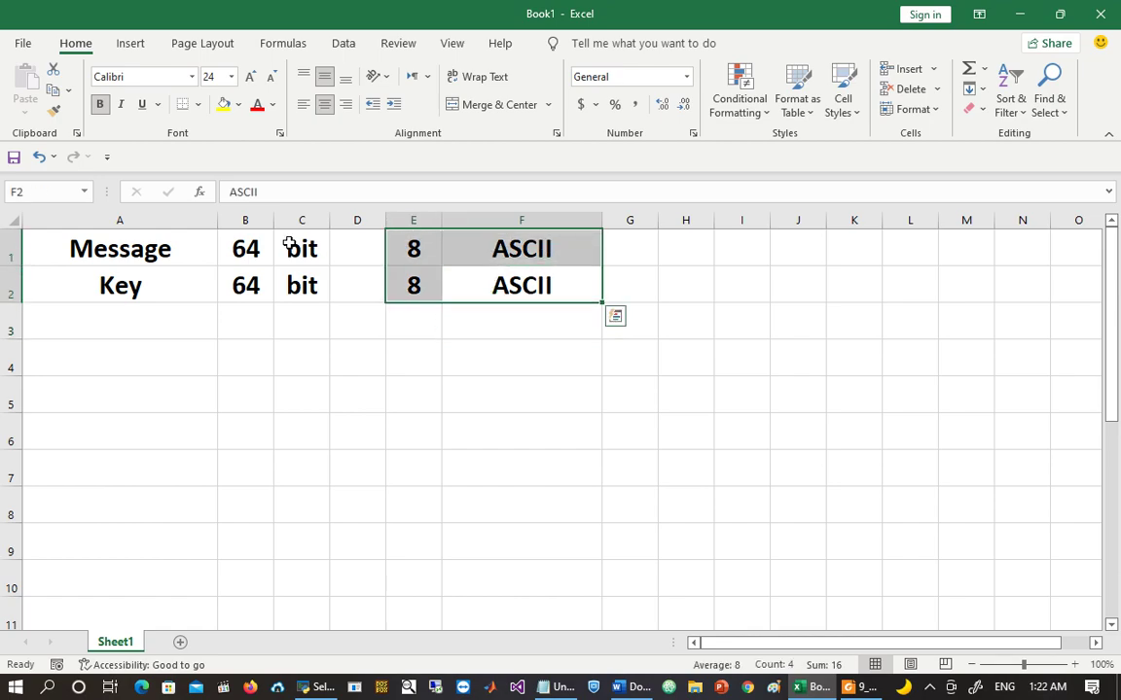
Step: Enter 16 in H1 and hex in I1 for the Message row, and widen column I
left_click(697, 255)
type("16")
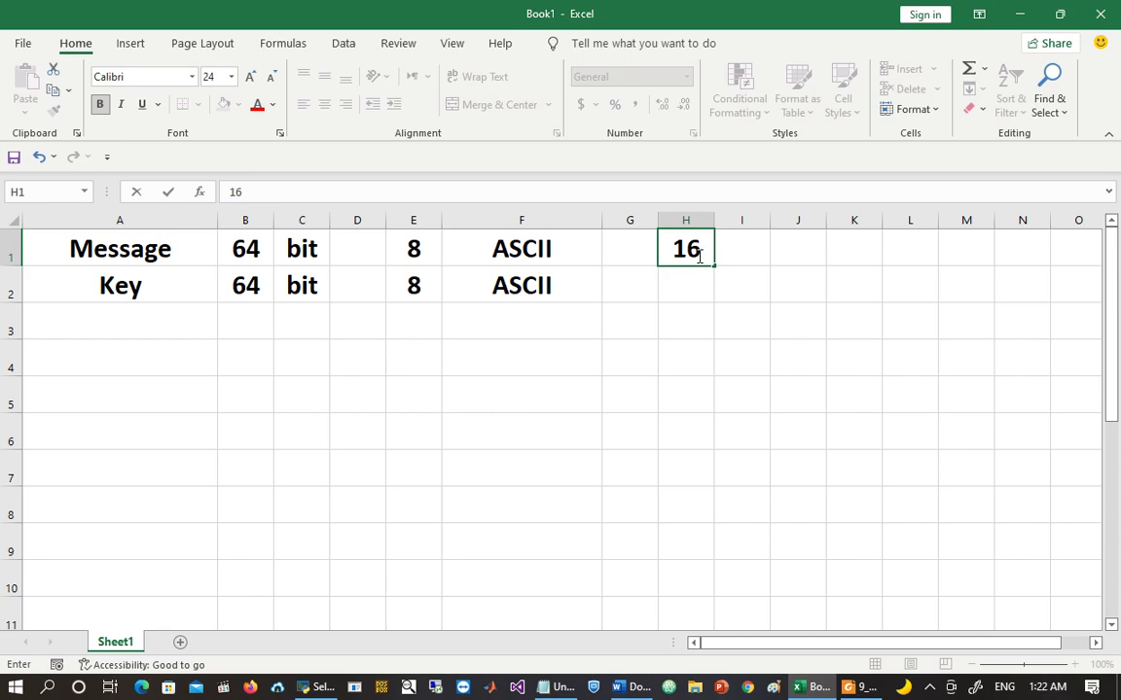
key("Tab")
type("hex")
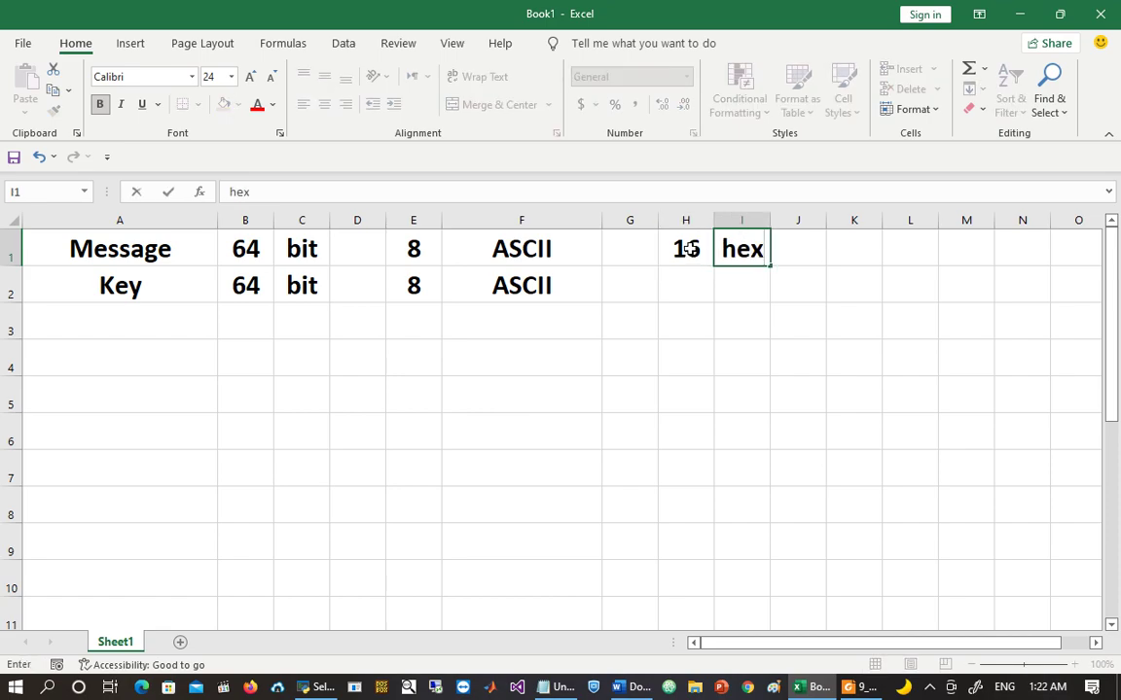
key("Return")
left_click_drag(771, 218, 846, 217)
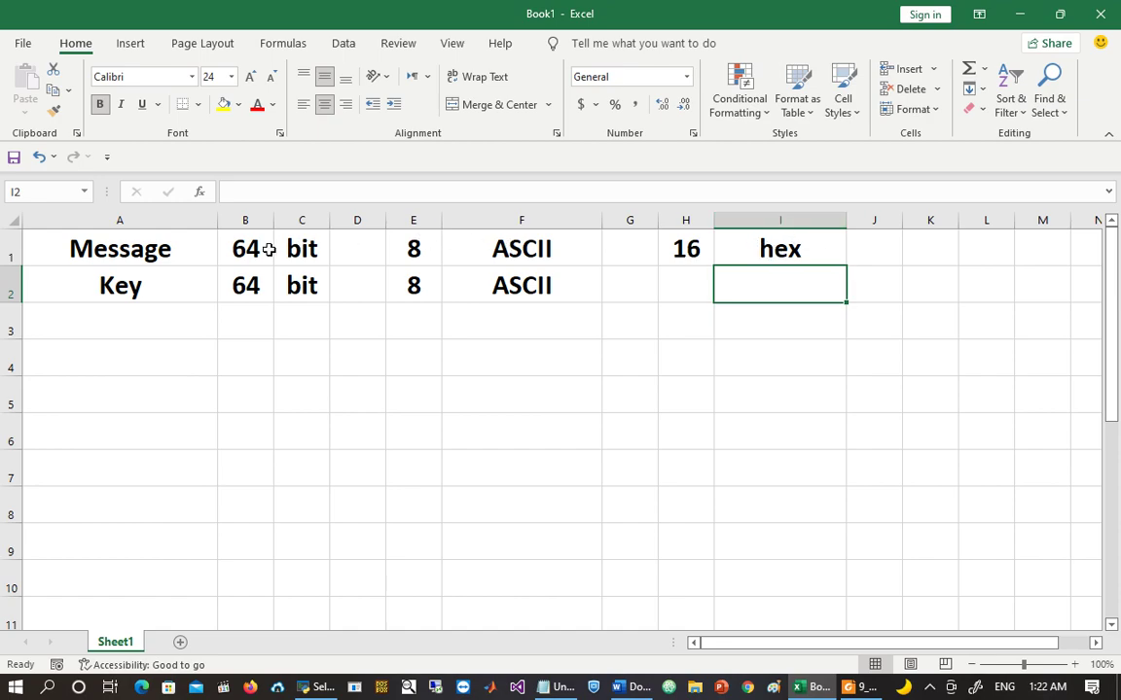
Step: Enter 16 in H2 and hex in I2 for the Key row
left_click_drag(257, 251, 301, 249)
left_click_drag(685, 249, 725, 249)
left_click(688, 282)
type("16")
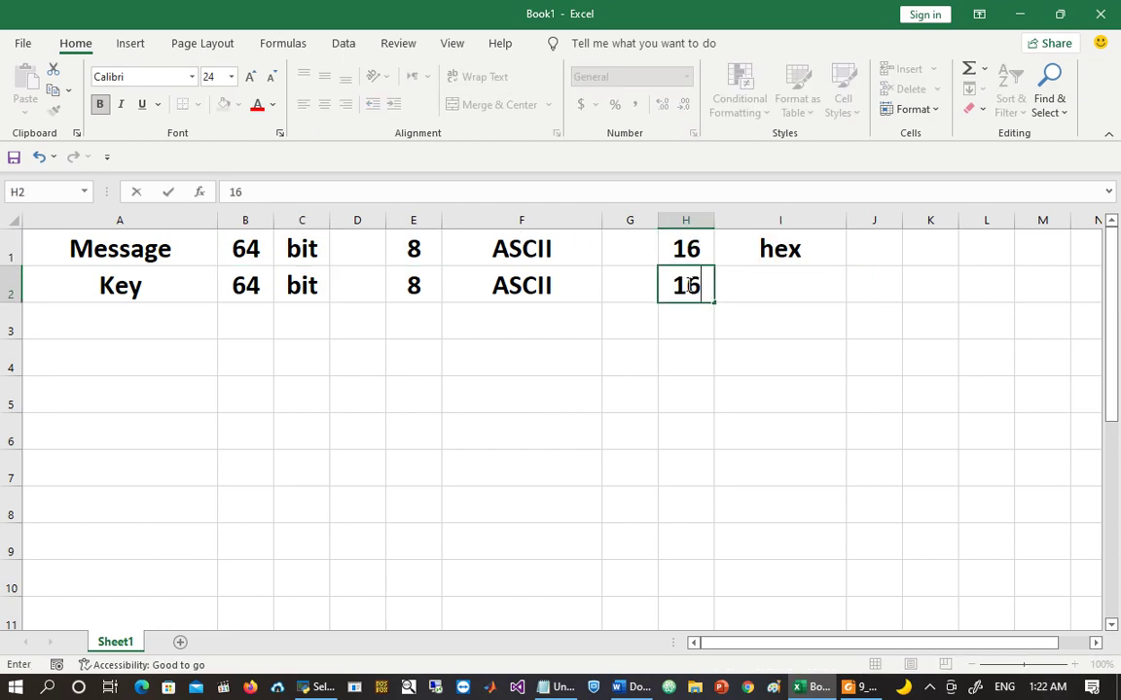
key("Tab")
type("hex")
key("Return")
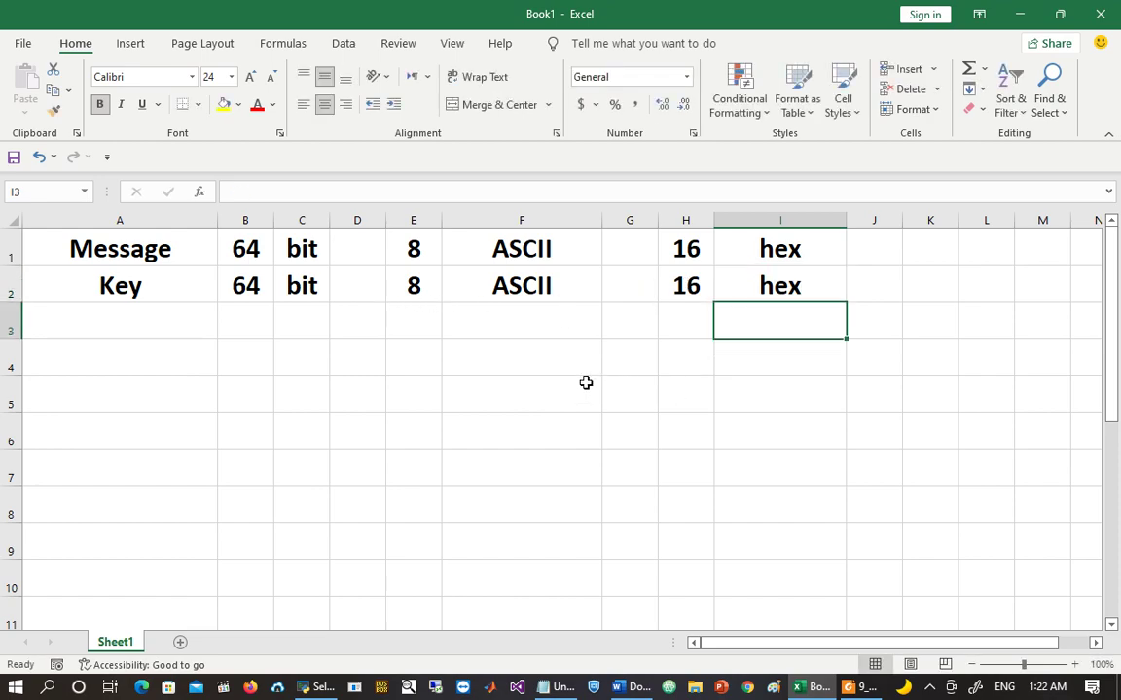
Step: Review the bit, ASCII and hex sizes in the Message and Key rows, one group of cells at a time
left_click(583, 381)
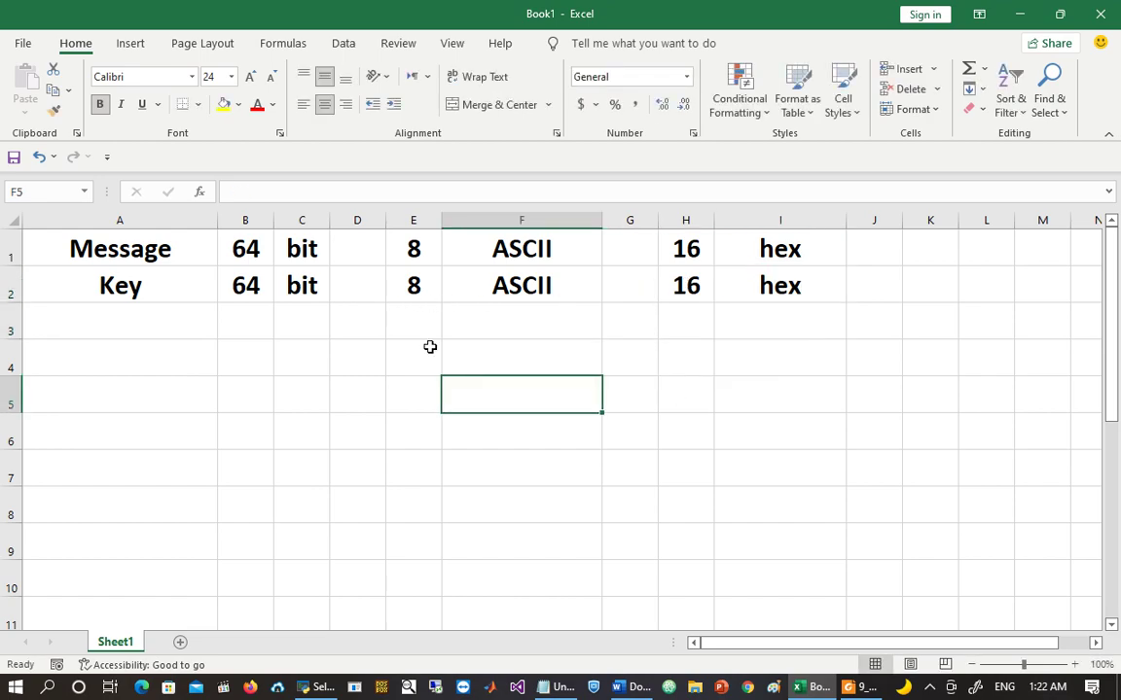
left_click_drag(101, 252, 299, 247)
left_click_drag(102, 284, 307, 292)
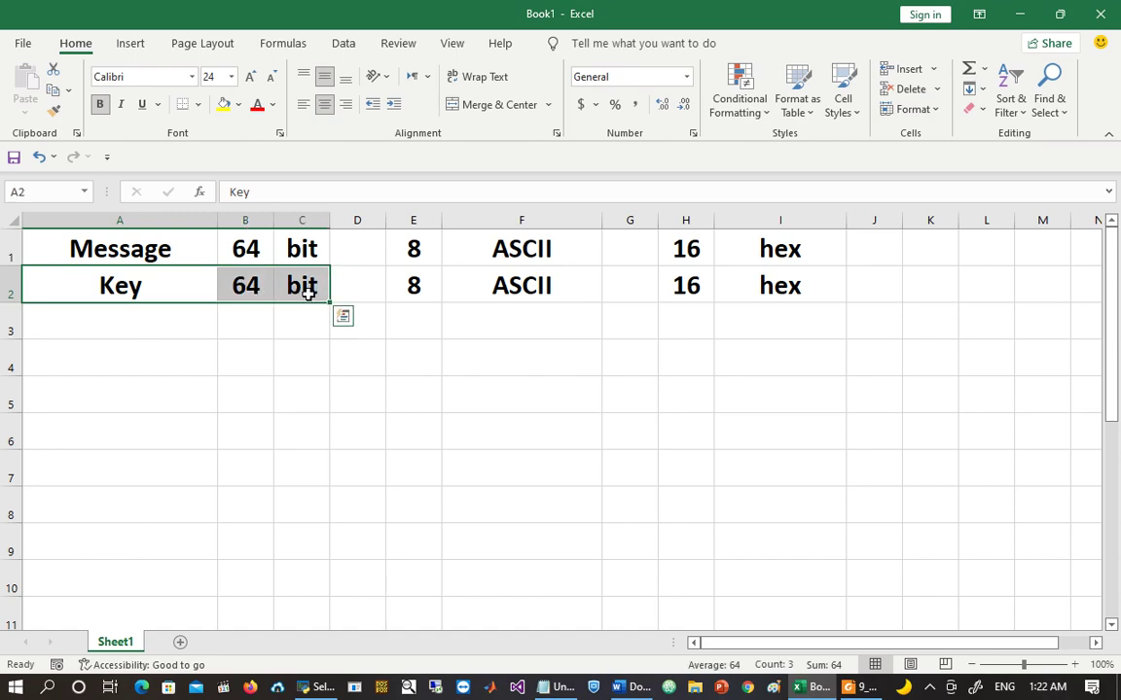
left_click_drag(398, 237, 534, 245)
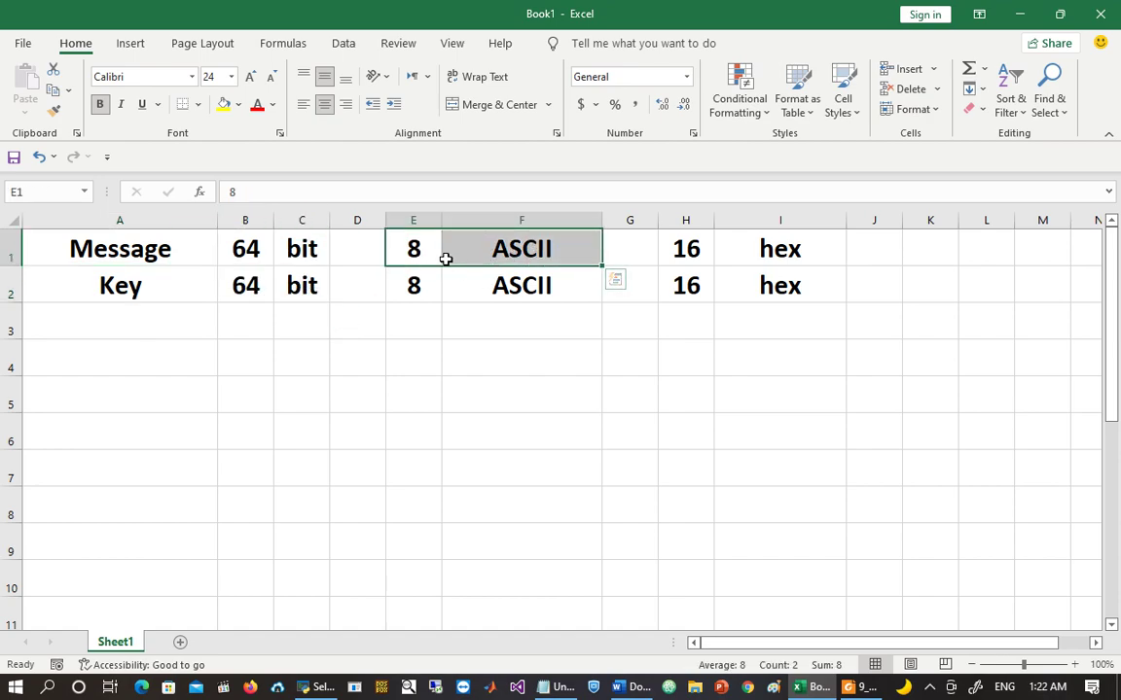
left_click_drag(414, 285, 538, 288)
left_click_drag(688, 249, 796, 248)
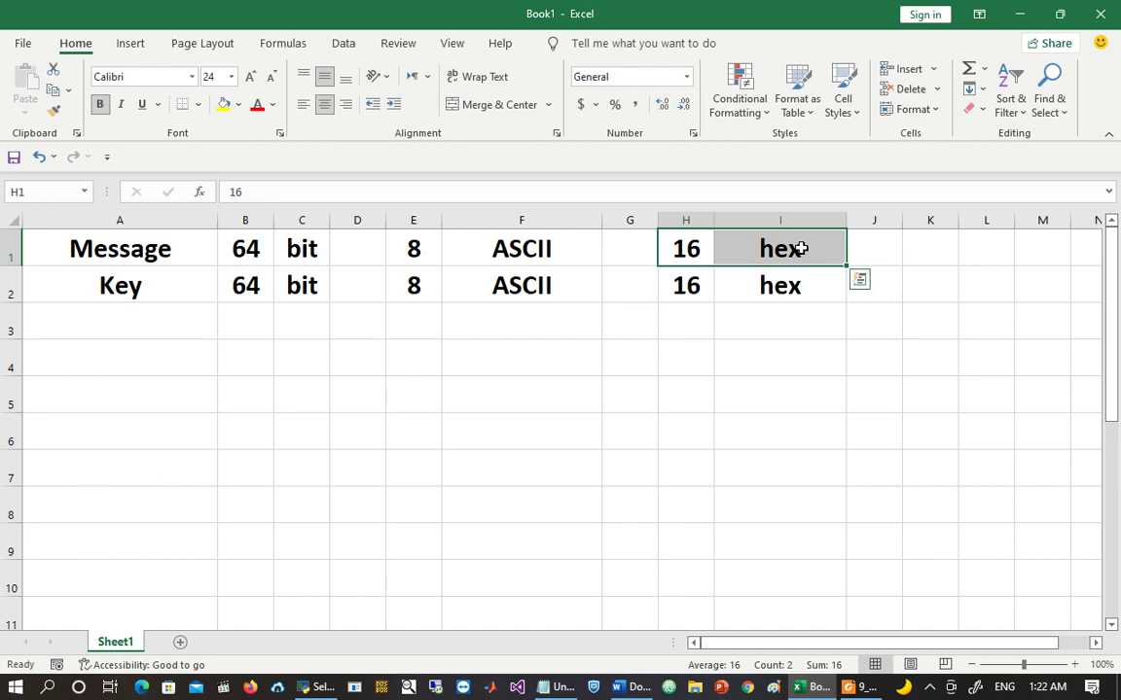
left_click_drag(684, 285, 819, 293)
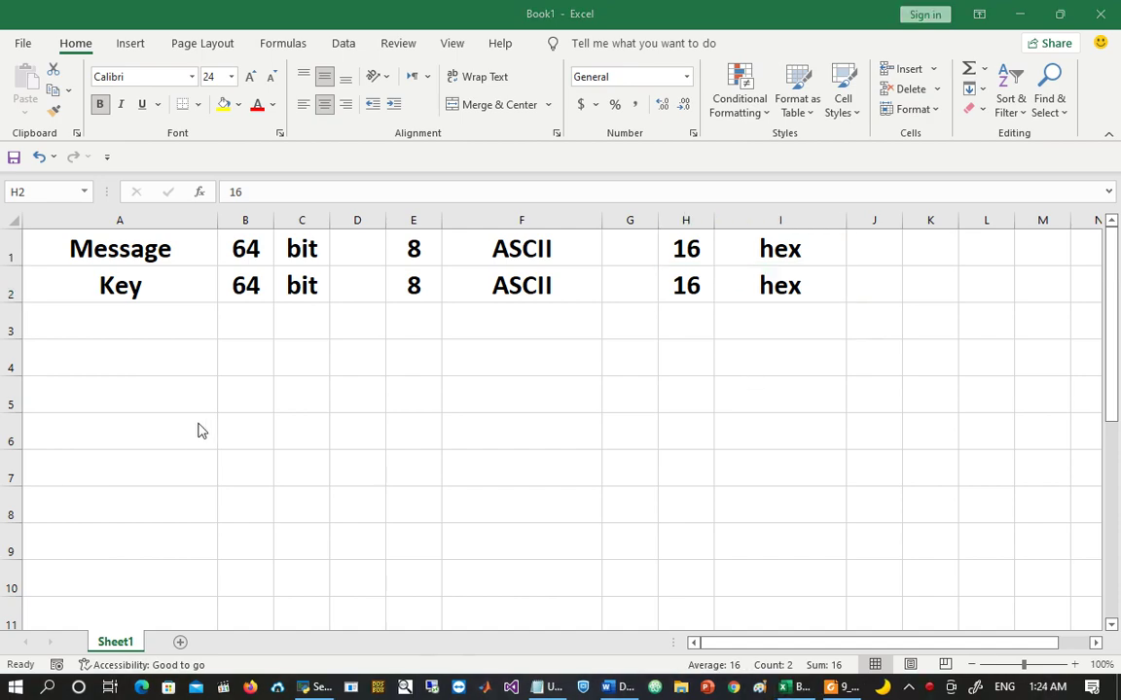
Step: Enter Message in A6 and the sample text Computer in B6, and widen column B
left_click(151, 430)
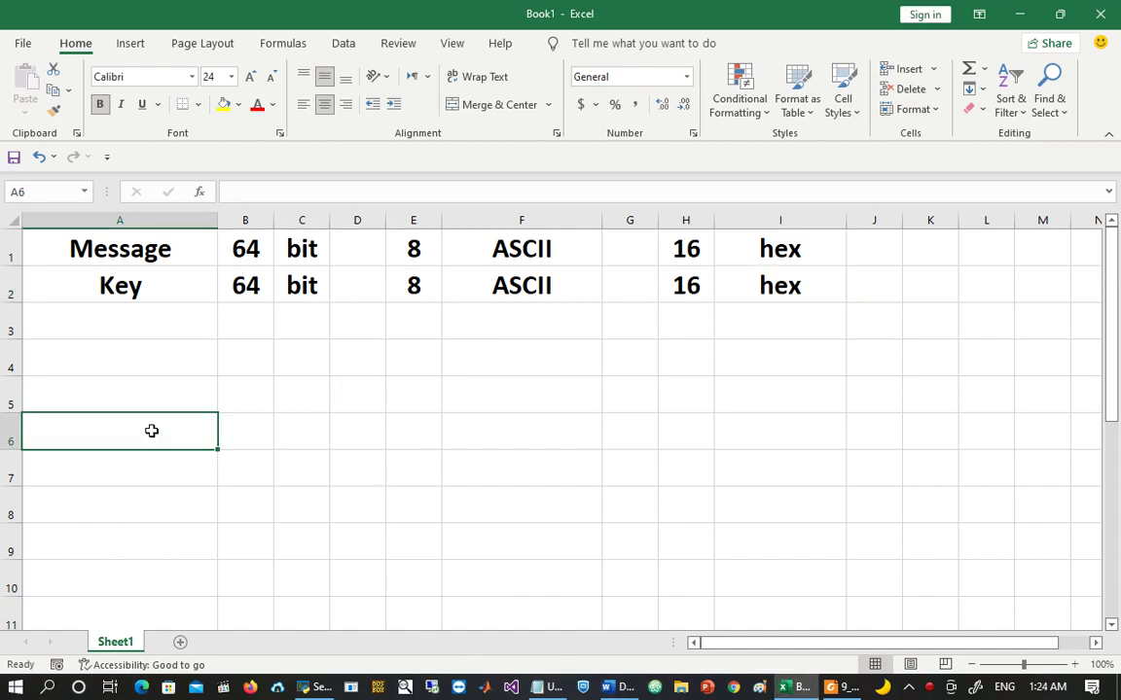
type("Message")
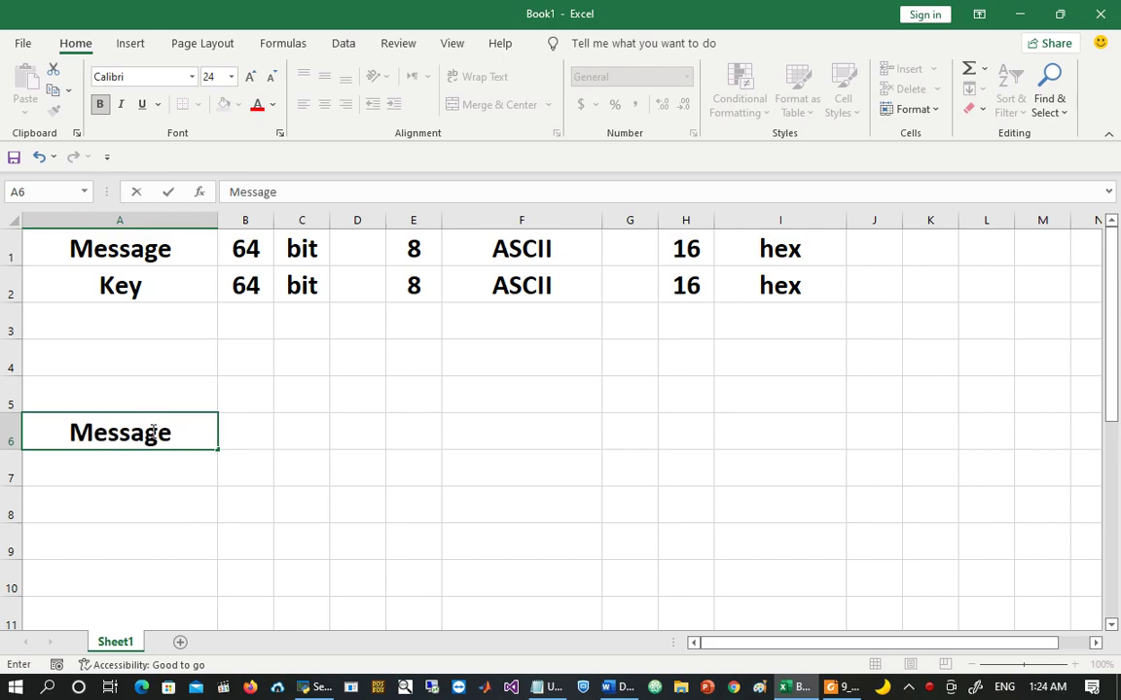
key("Tab")
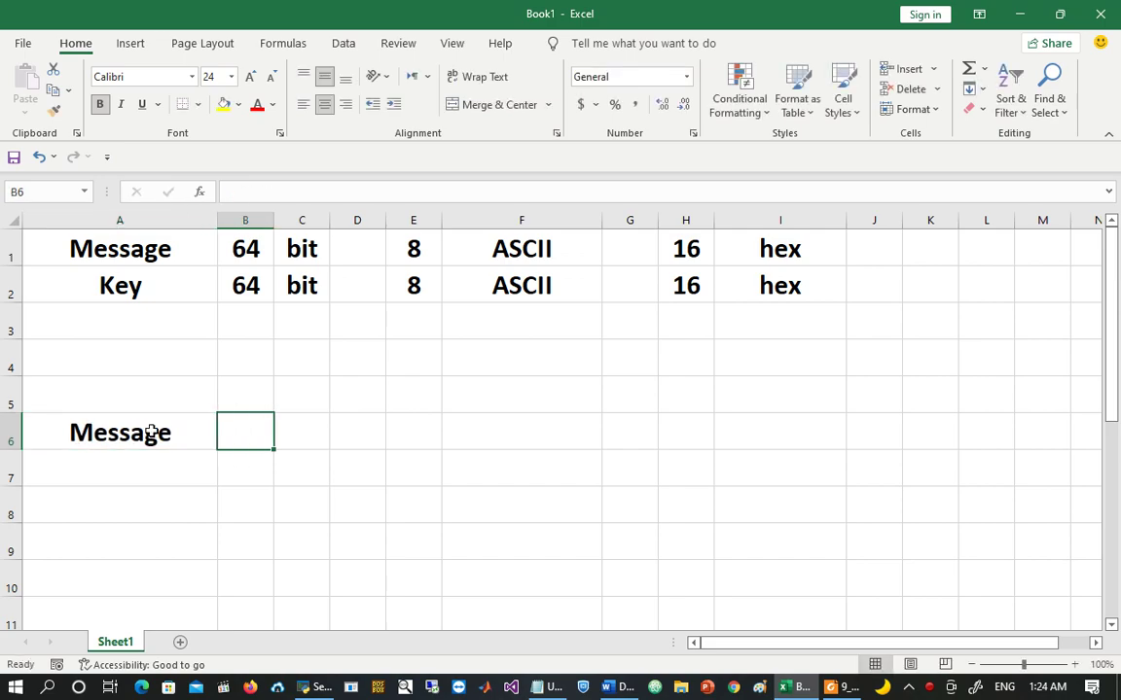
left_click_drag(275, 219, 455, 219)
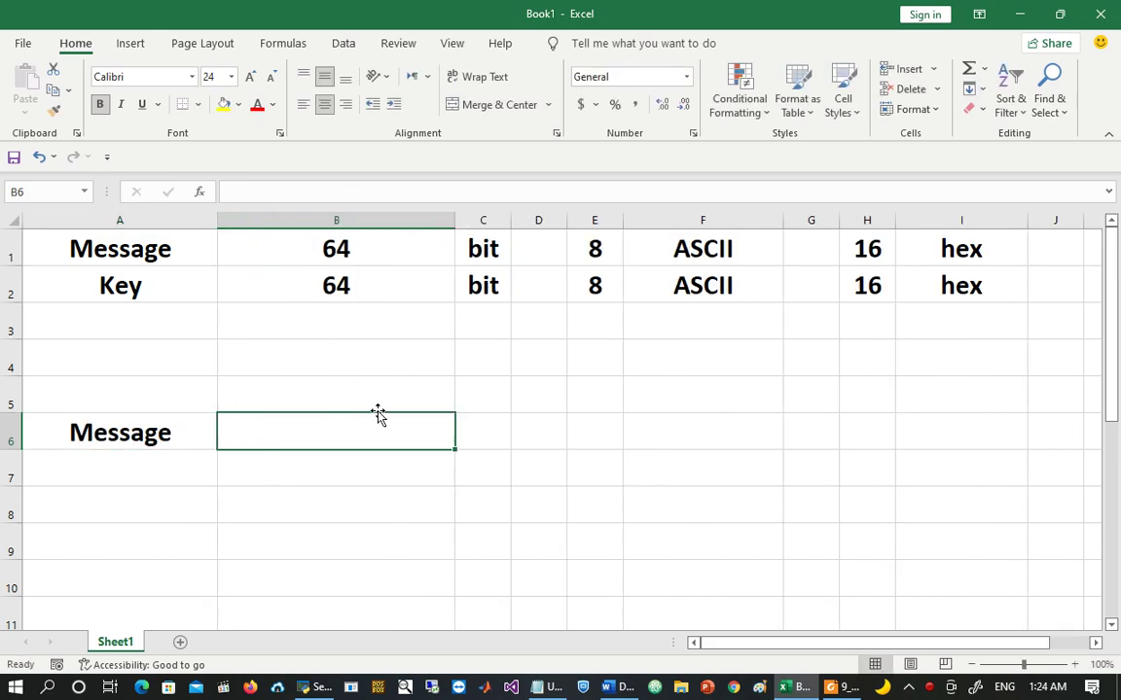
type("Computer")
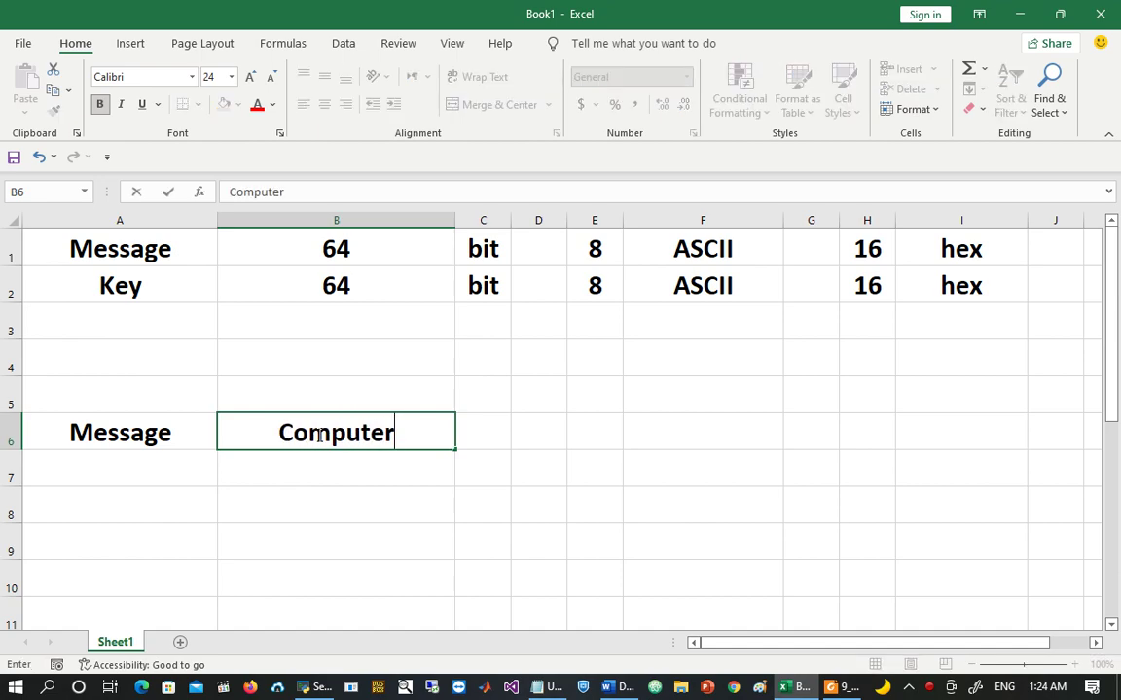
key("Return")
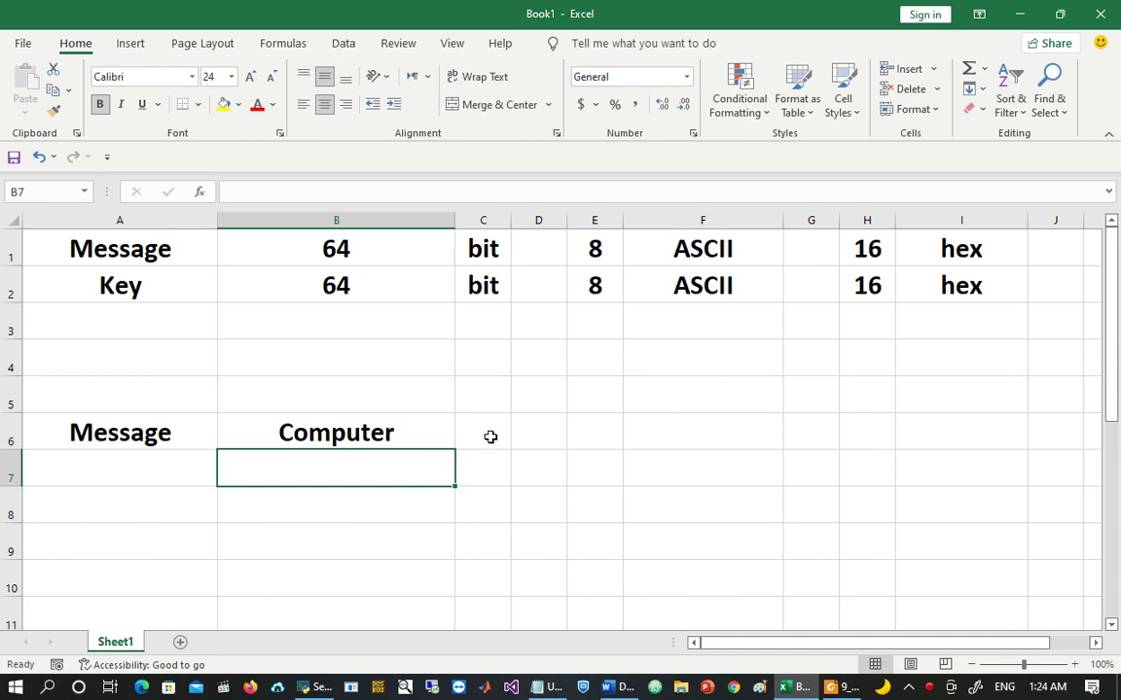
Step: Enter 1 in C7 and 2 in C8, and extend the series down to 8 in C14
left_click(489, 472)
type("1")
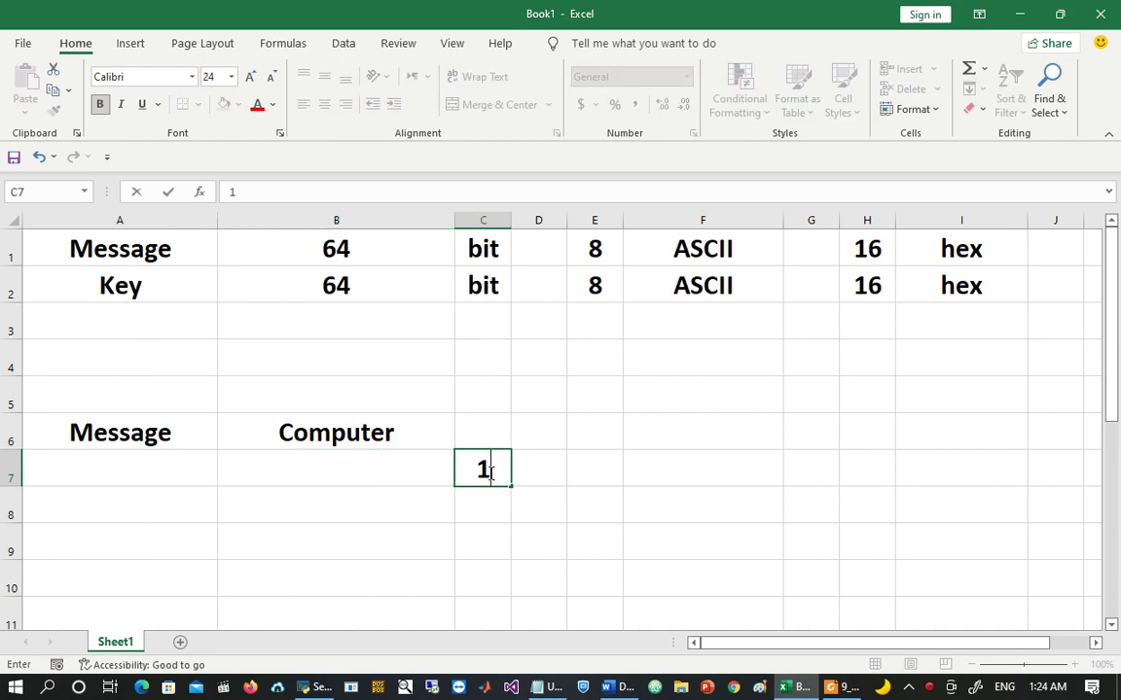
key("Return")
type("2")
key("Return")
left_click_drag(486, 470, 512, 476)
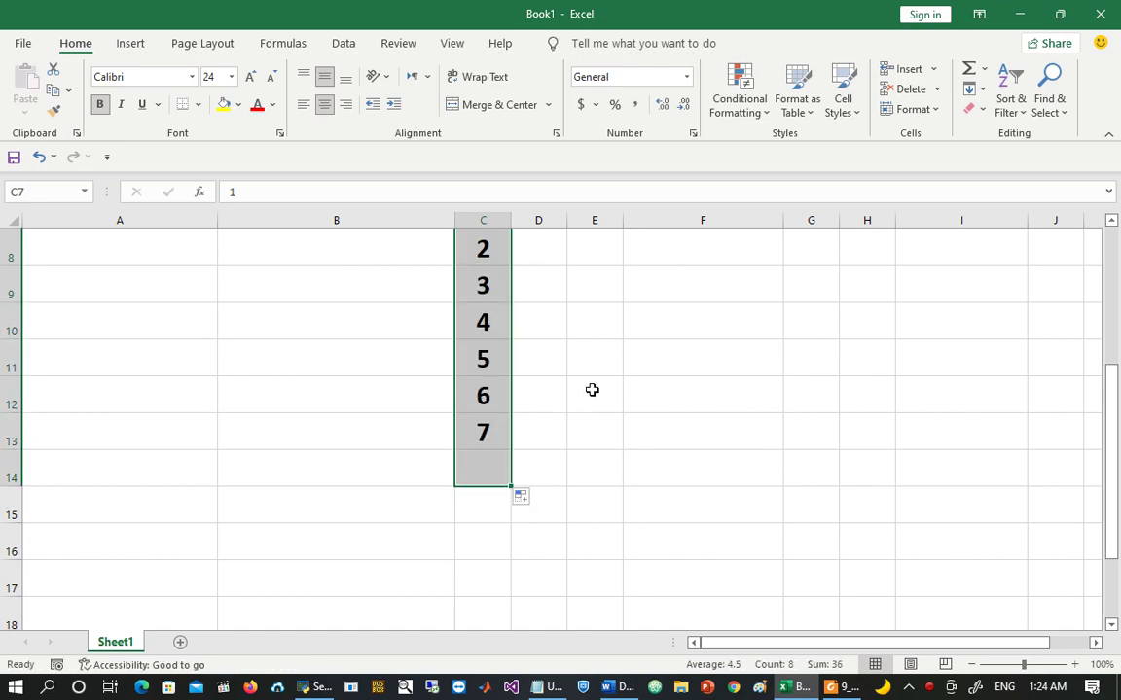
Step: Widen column D and enter =MID($B$6,C7,1) in D7 to extract the message's first character
key("Up")
key("Up")
key("Up")
left_click(542, 354)
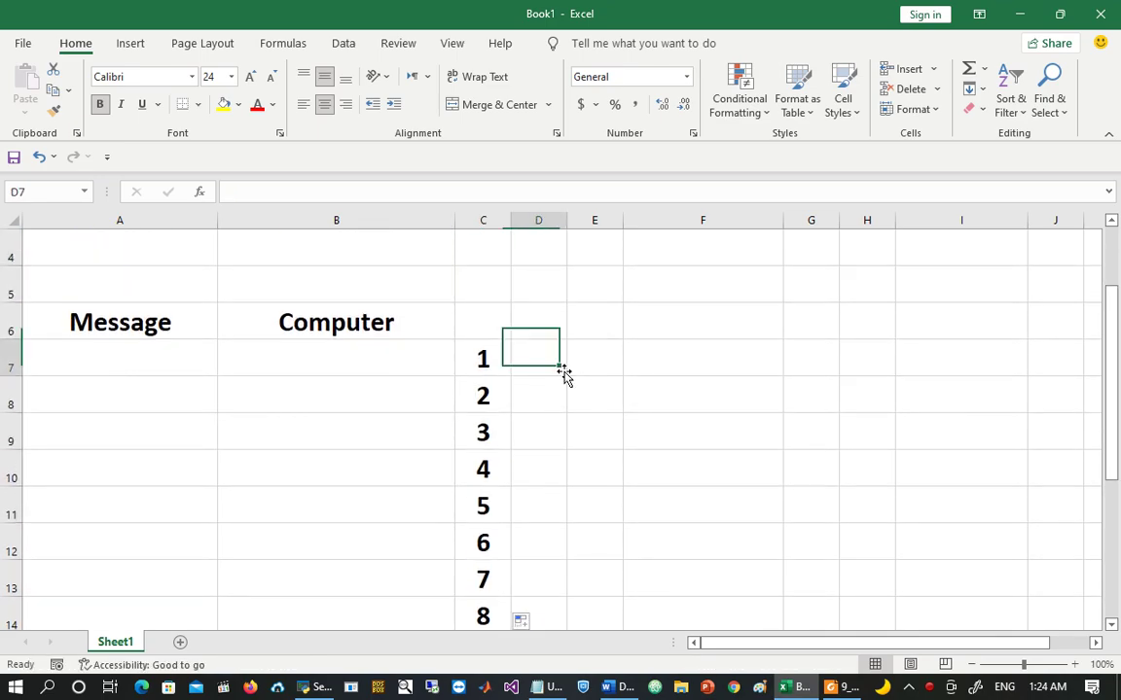
left_click_drag(565, 225, 630, 223)
type("=mid(")
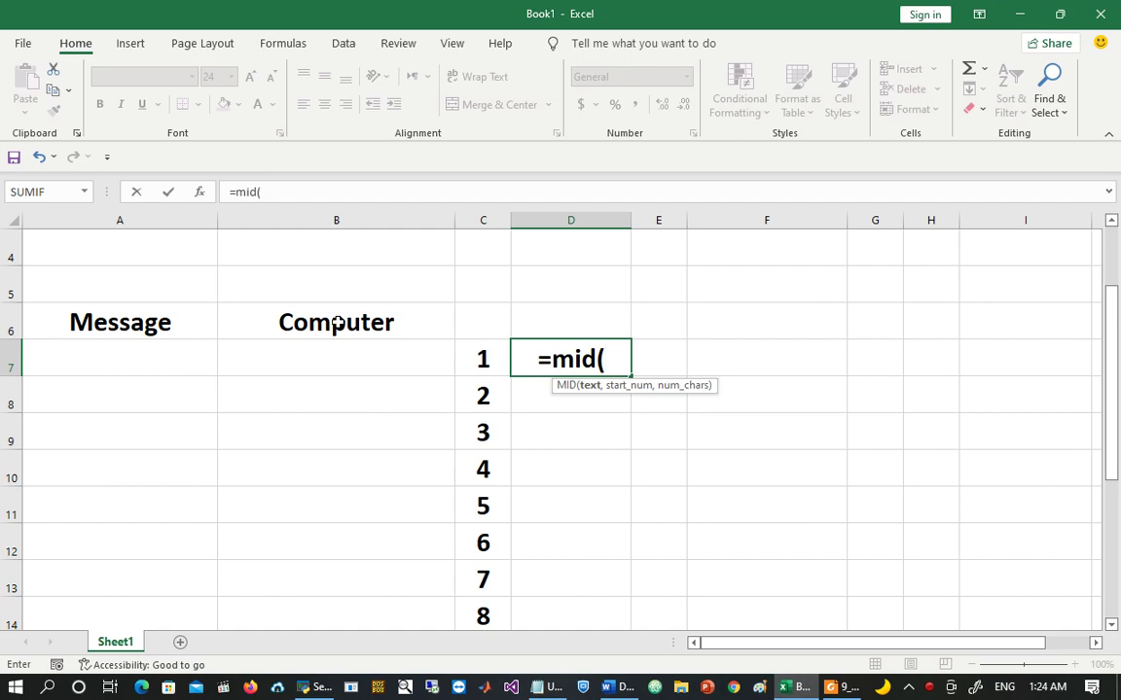
left_click(337, 324)
key("F4")
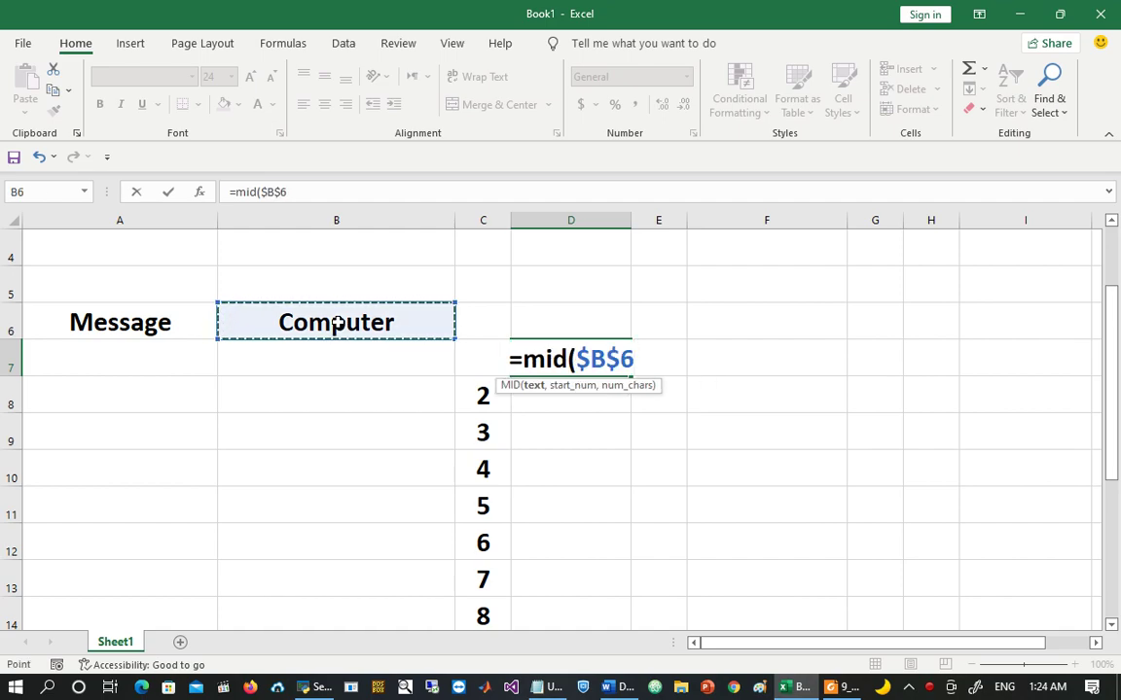
type(",")
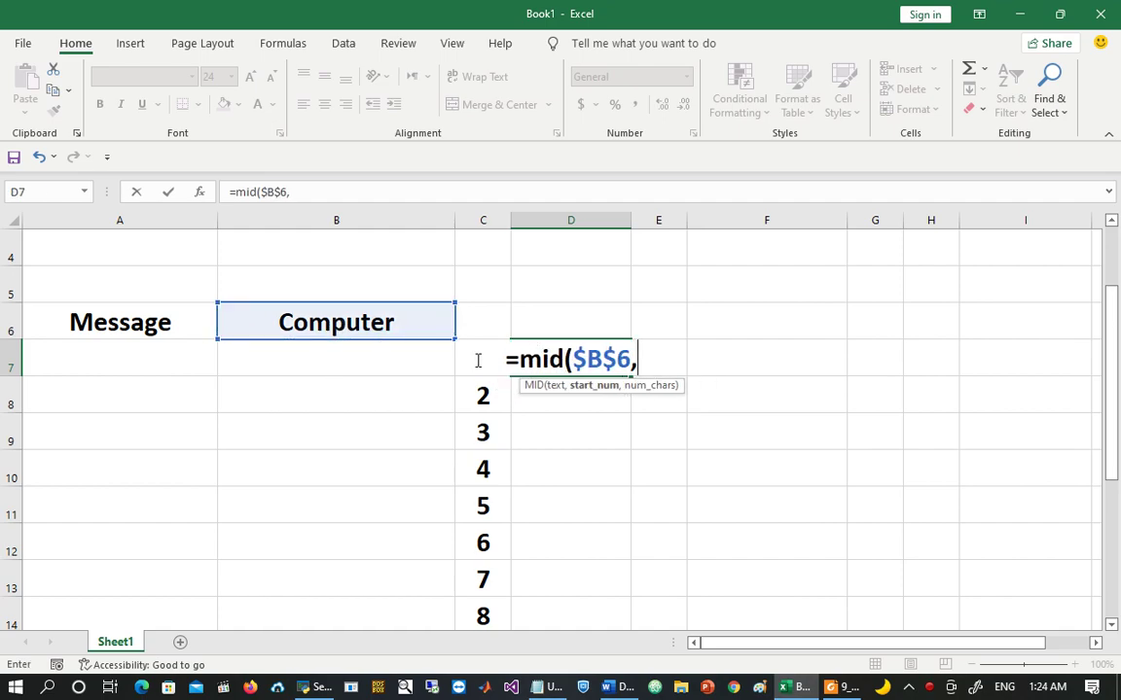
left_click(479, 407)
key("BackSpace")
type("7")
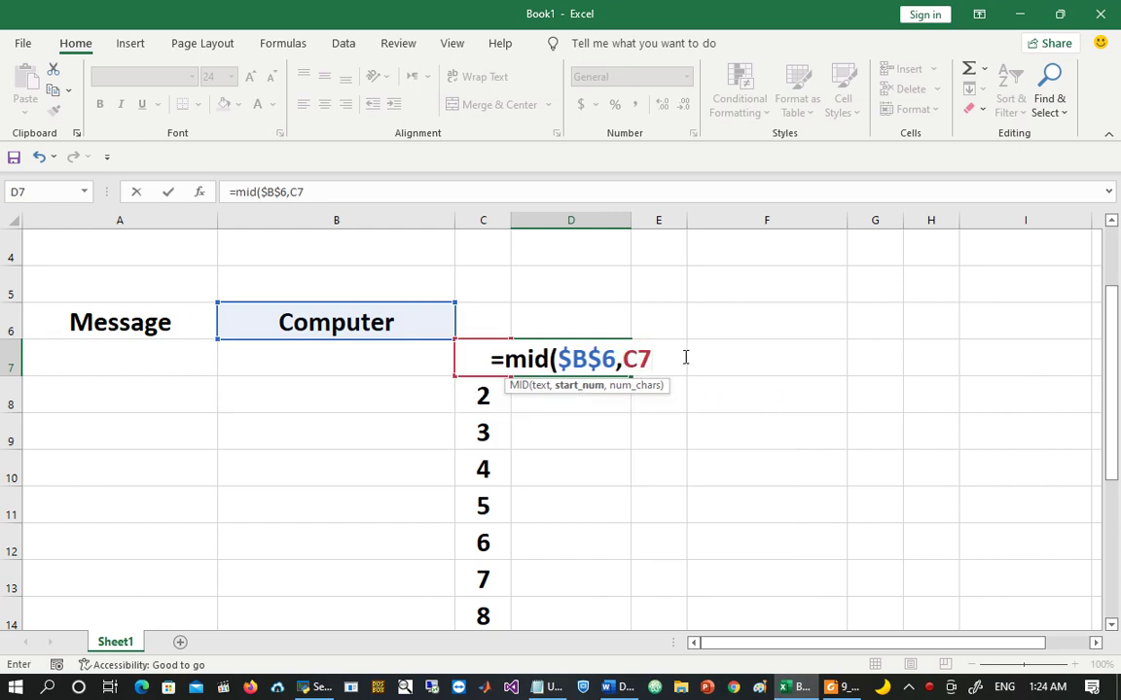
type(",1")
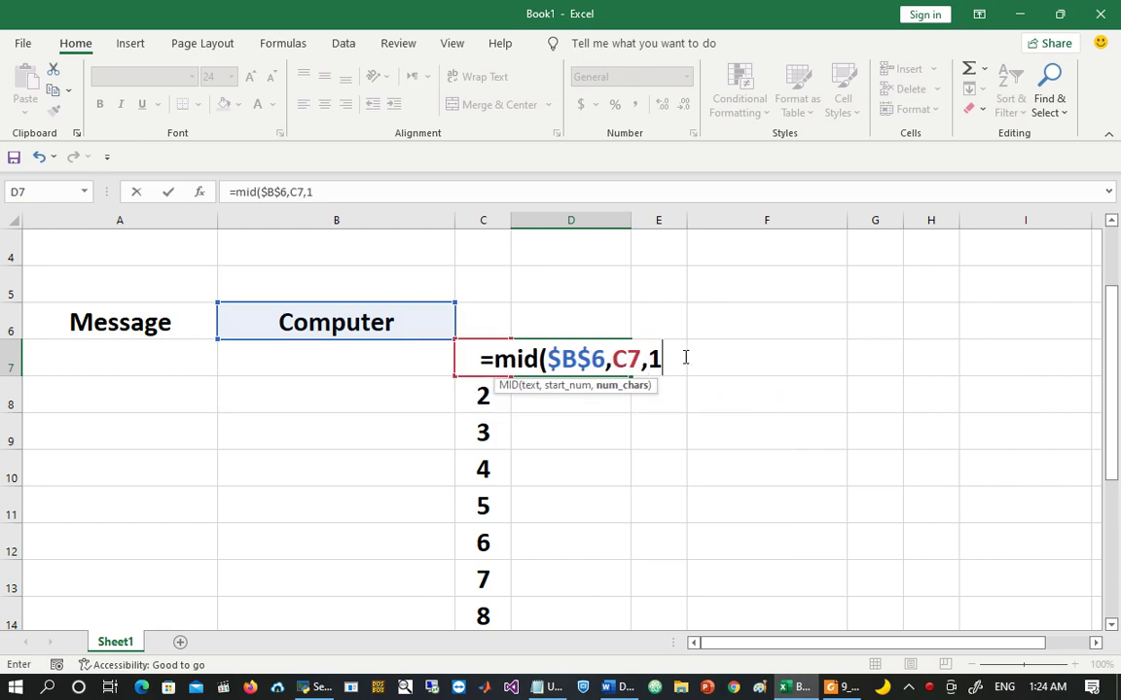
type(")")
key("Return")
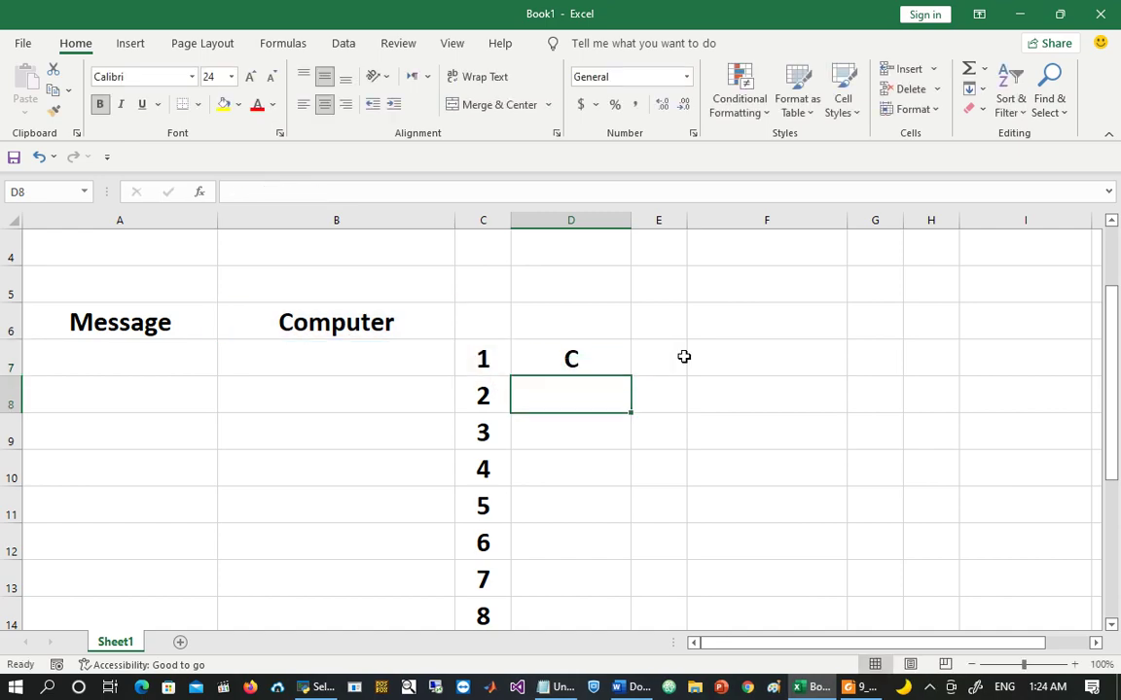
Step: Fill the MID formula from D7 down to D14 to split the message into single characters
left_click(587, 356)
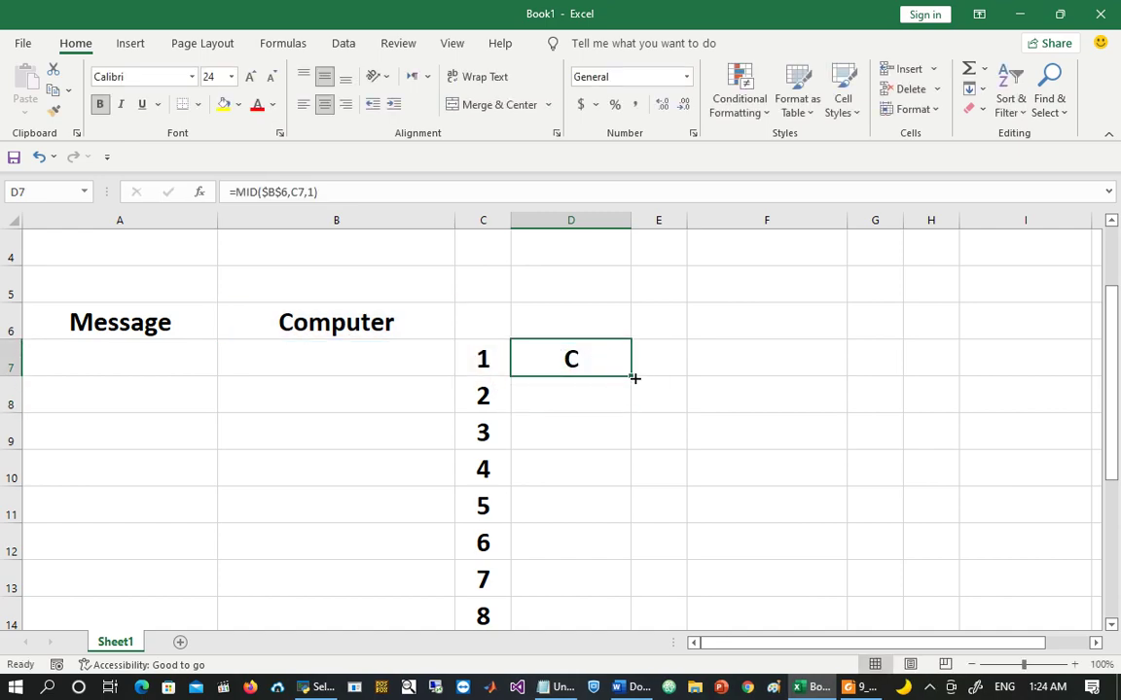
double_click(634, 377)
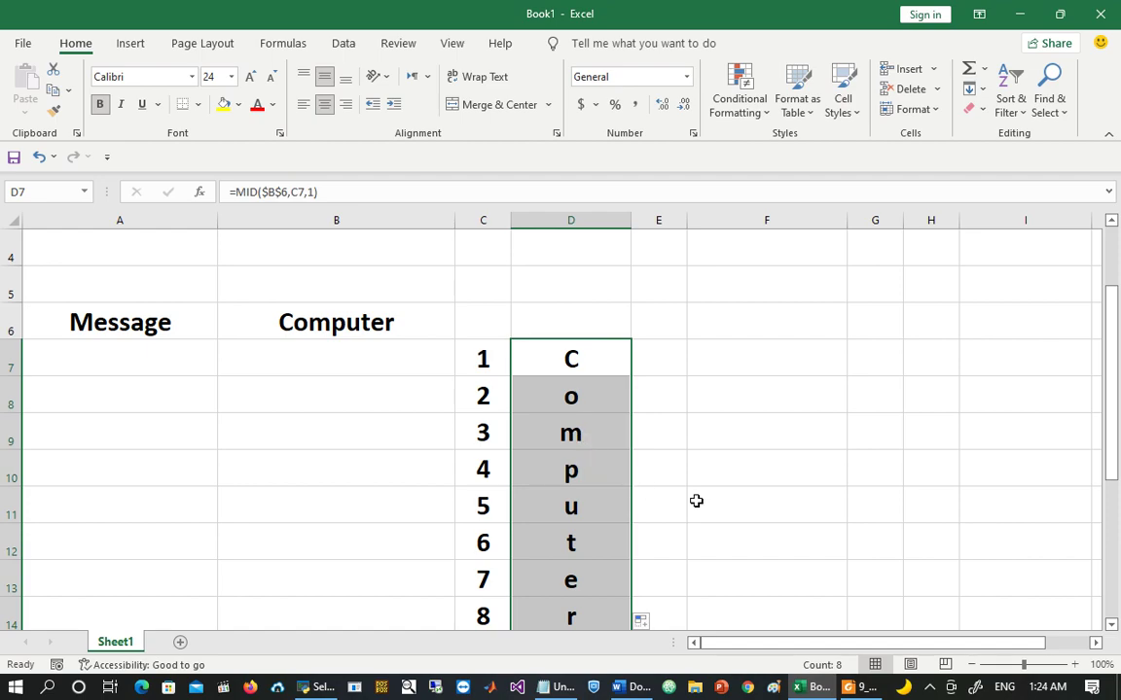
key("Down")
key("Down")
key("Down")
key("Down")
key("Down")
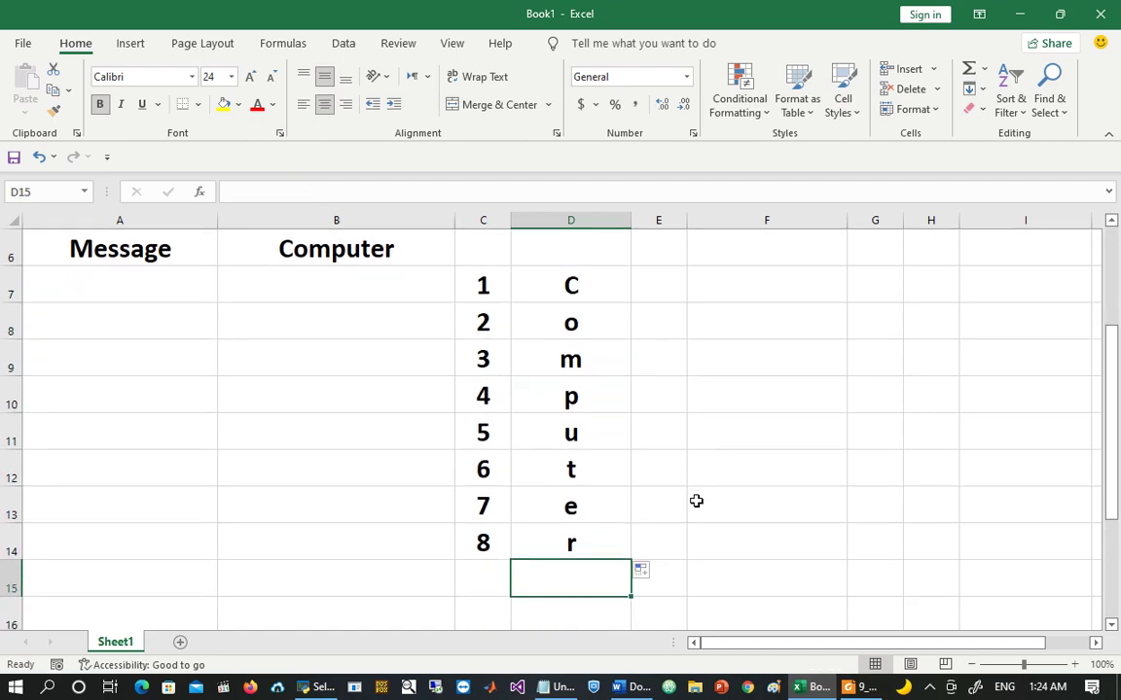
Step: Widen column E, enter =CODE(D7) in E7 and fill it down to E14 for the characters' ASCII codes
left_click(666, 285)
left_click_drag(688, 213, 725, 213)
type("=code(")
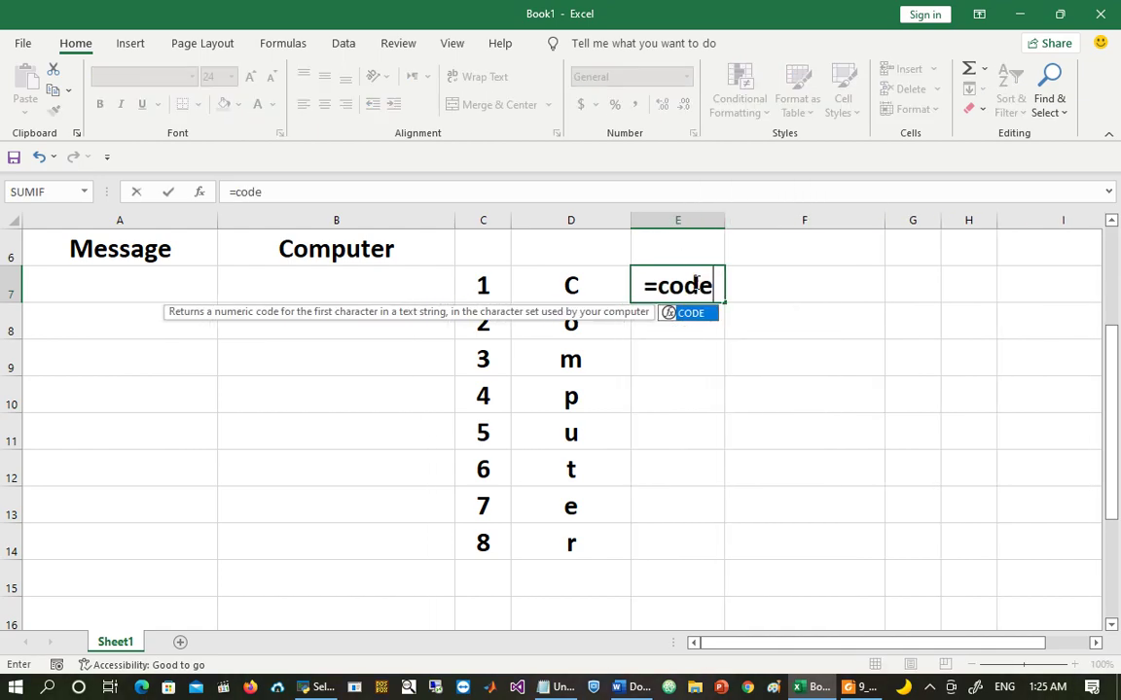
left_click(561, 292)
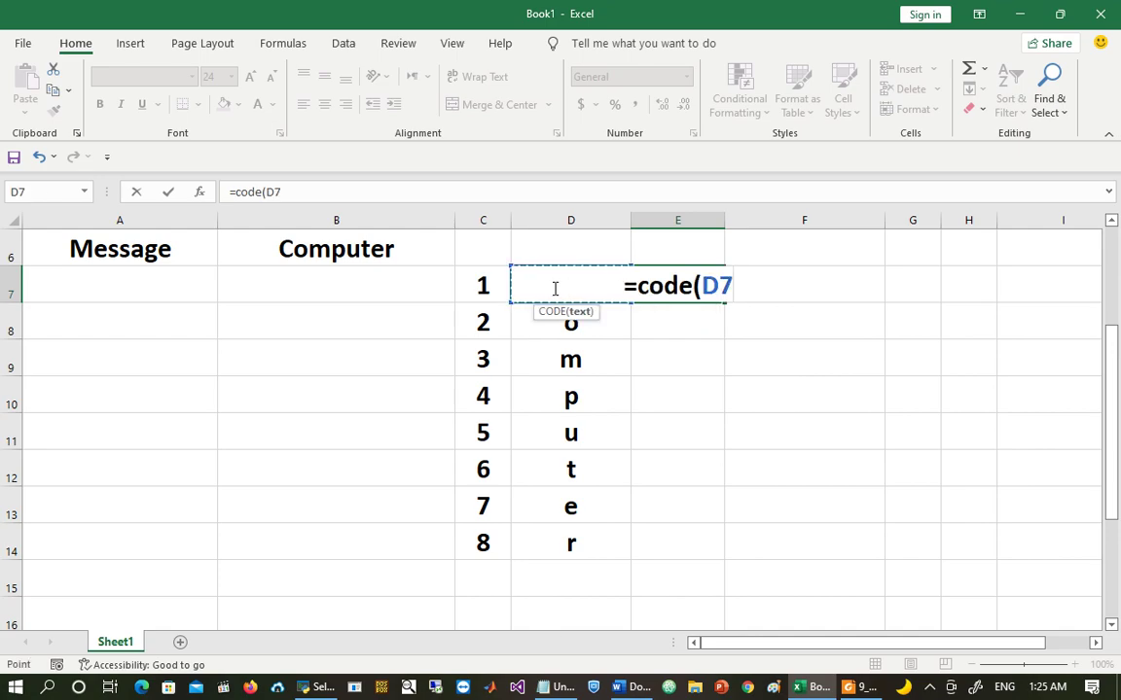
key("Return")
left_click(678, 285)
left_click_drag(726, 304, 718, 562)
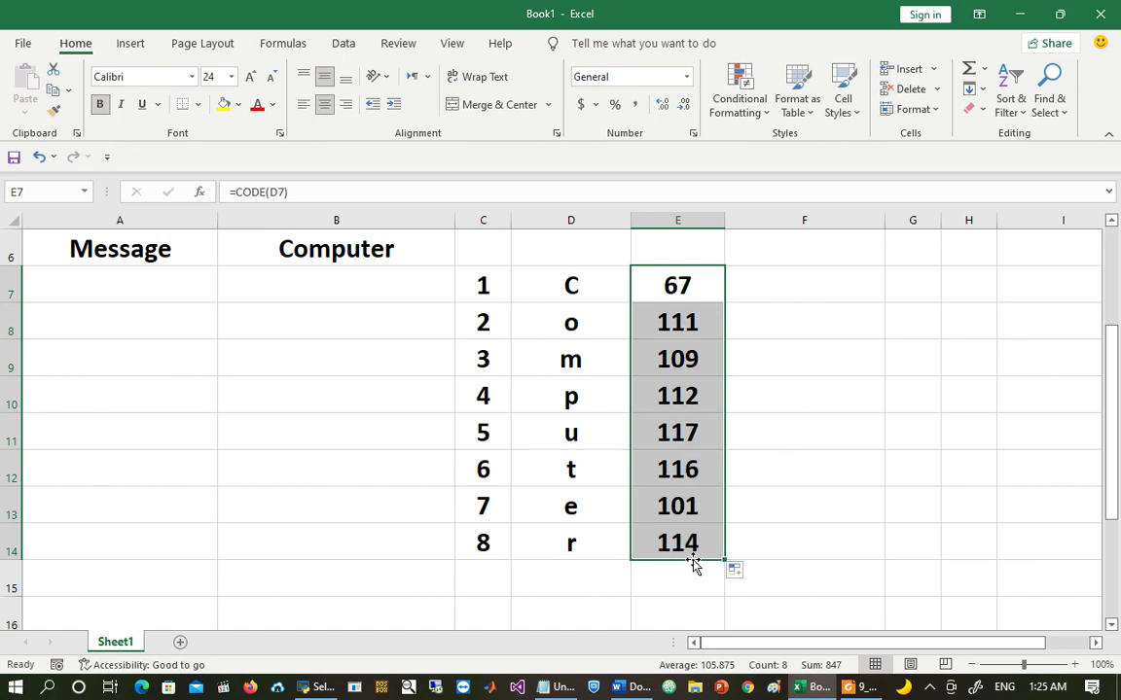
Step: Enter =DEC2BIN(E7,8) in F7 and fill it down to F14 to convert the ASCII codes to 8-bit binary
left_click(814, 280)
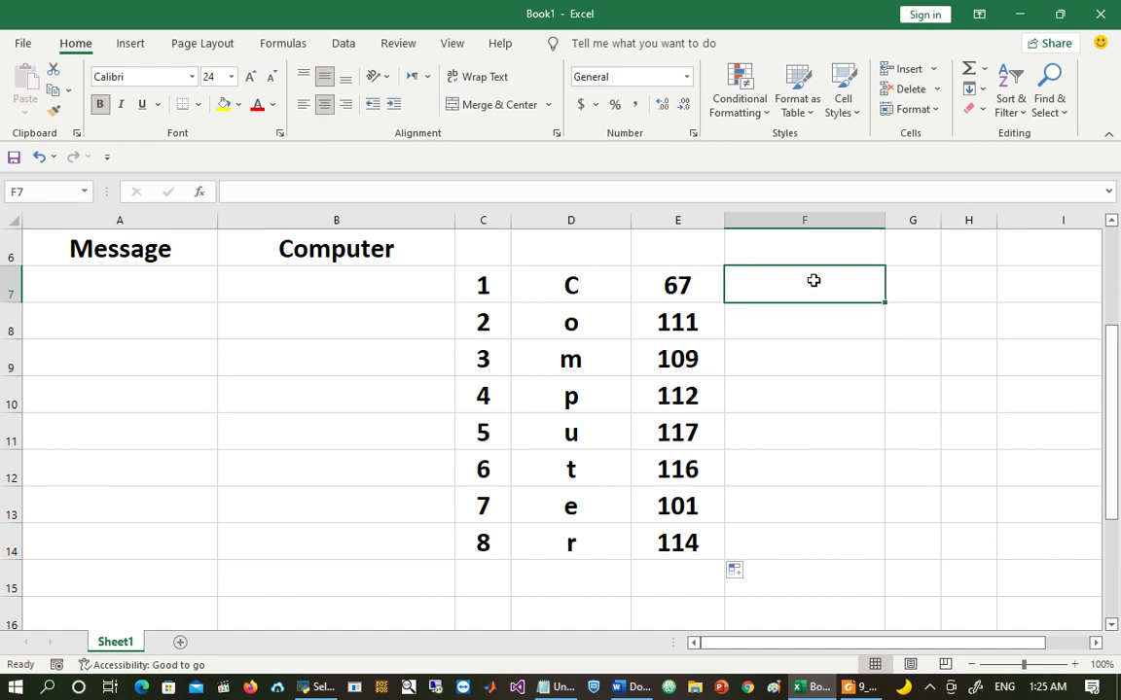
type("dec2")
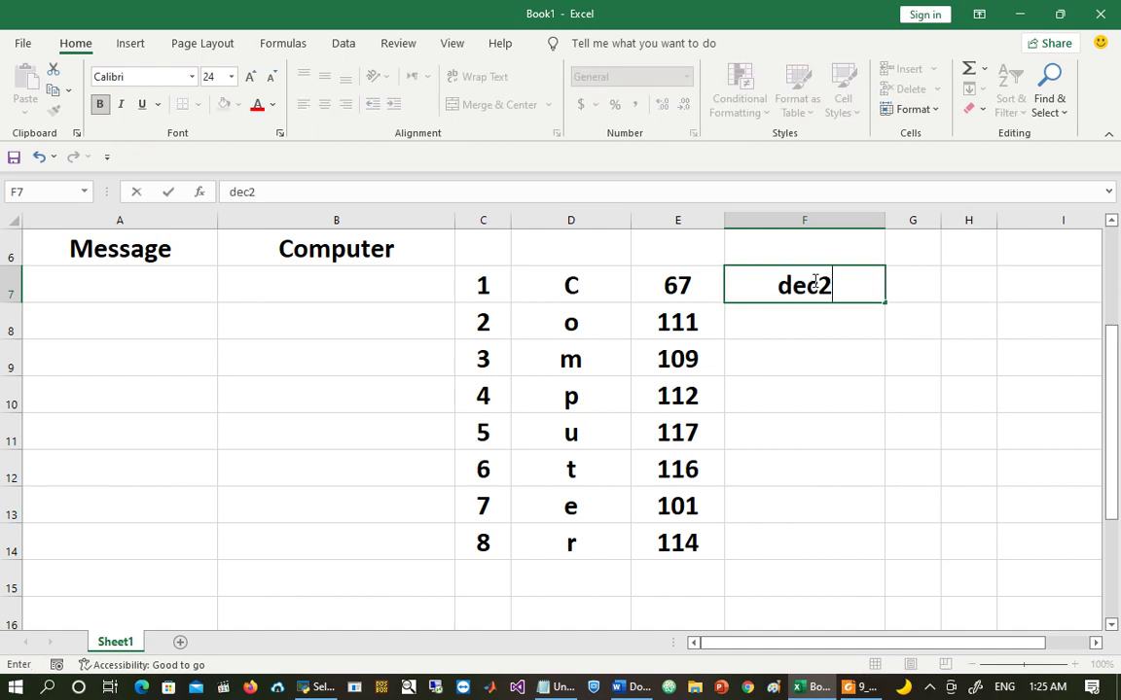
key("BackSpace")
key("BackSpace")
key("BackSpace")
key("BackSpace")
type("=dec2b")
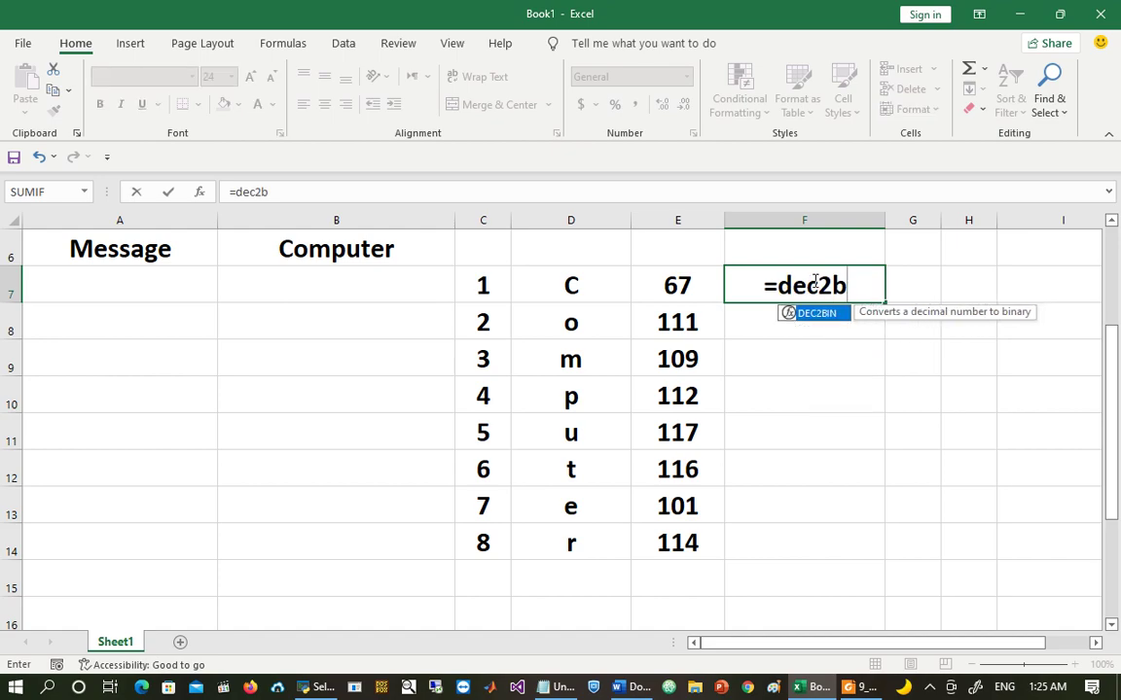
type("in(")
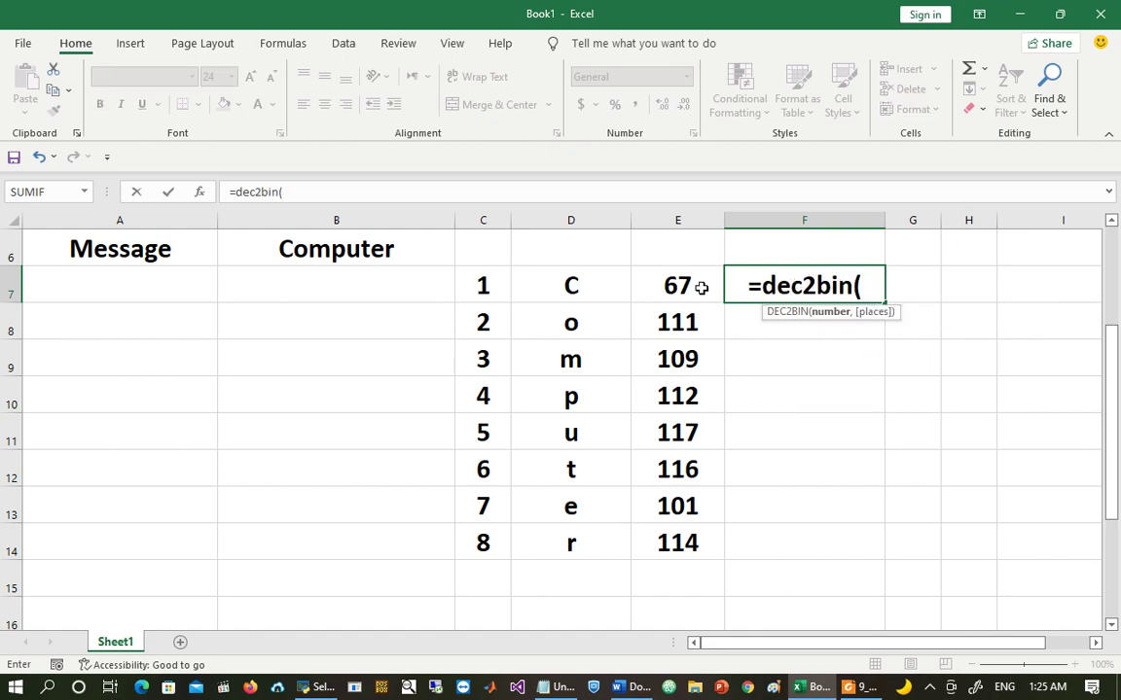
left_click(679, 285)
type(",")
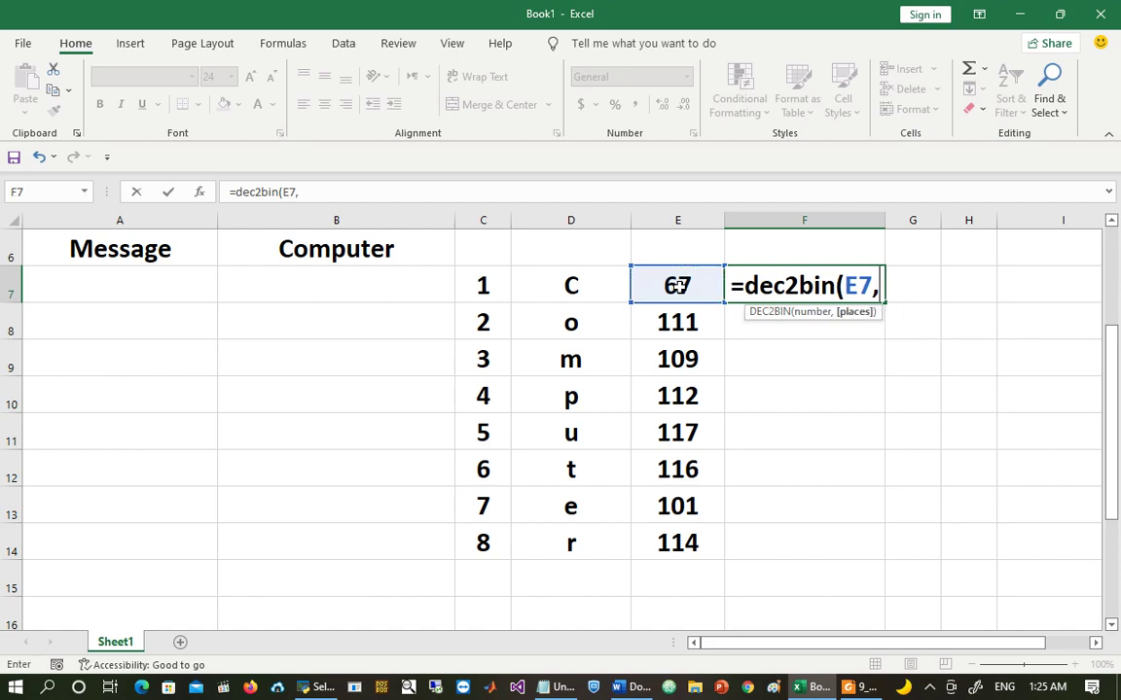
type("8)")
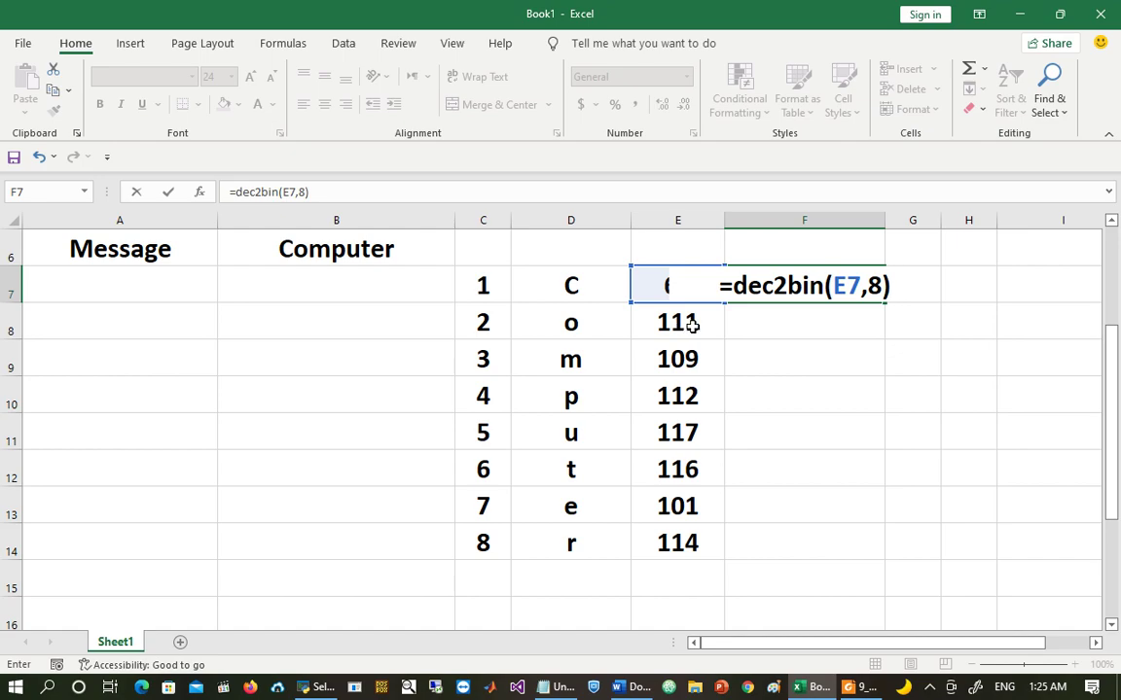
key("Return")
left_click(846, 285)
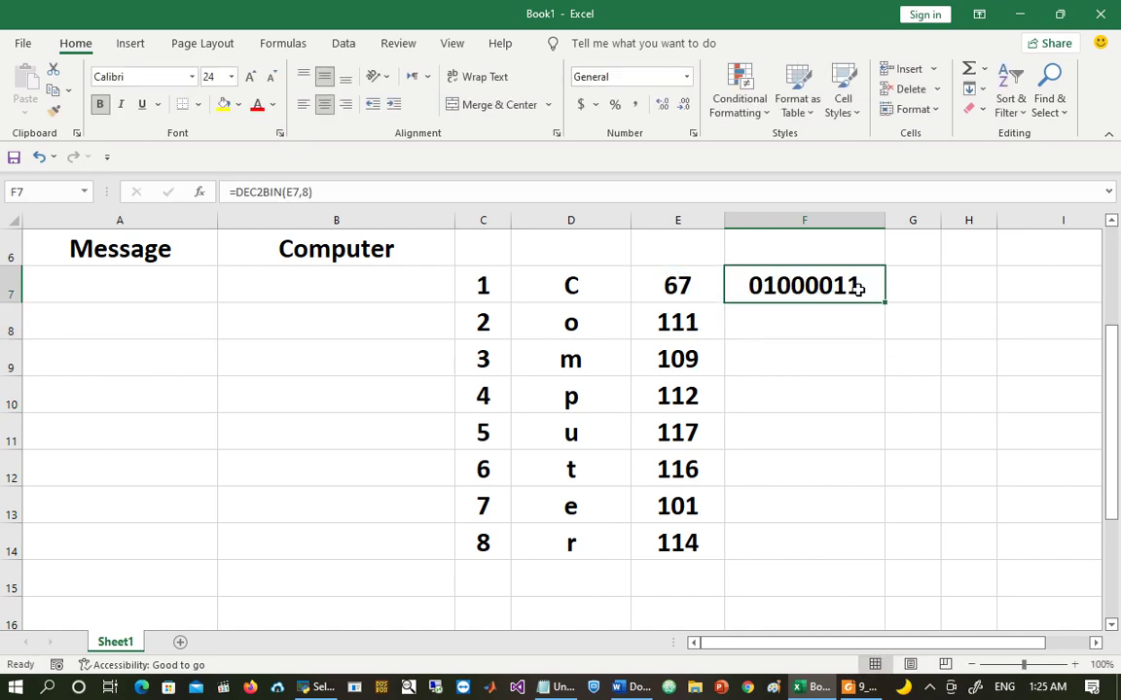
left_click_drag(883, 304, 861, 550)
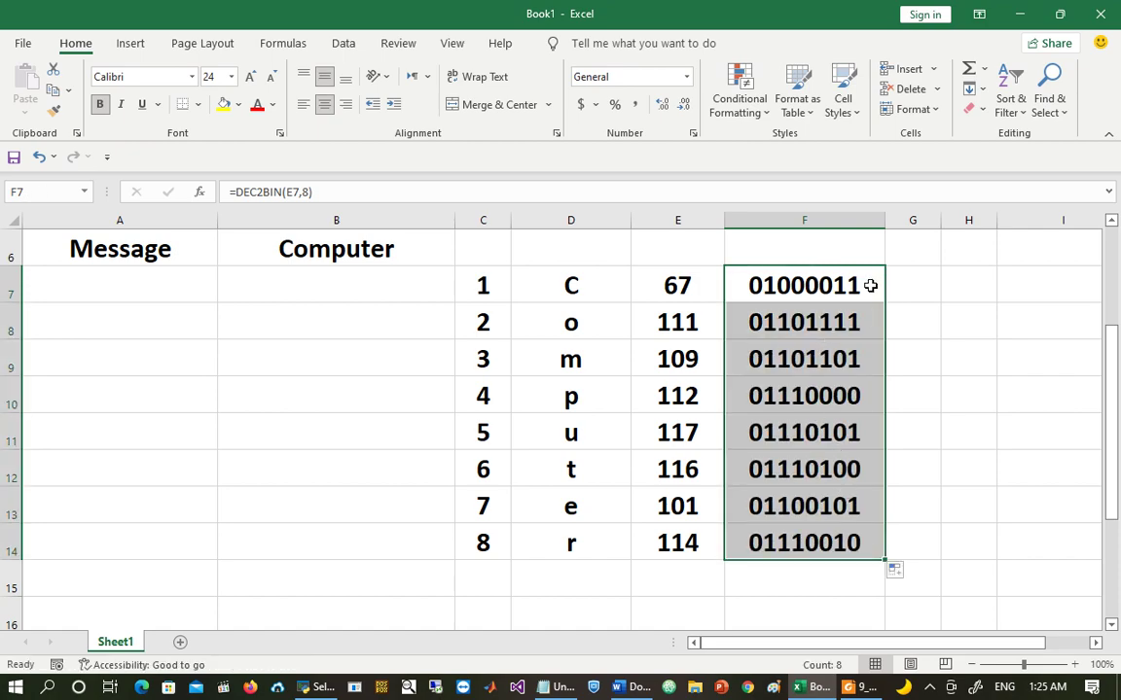
Step: Widen column G, enter =DEC2HEX(E7,2) in G7 and fill it down to G14 to convert the ASCII codes to hexadecimal
left_click_drag(942, 222, 1046, 220)
left_click(934, 282)
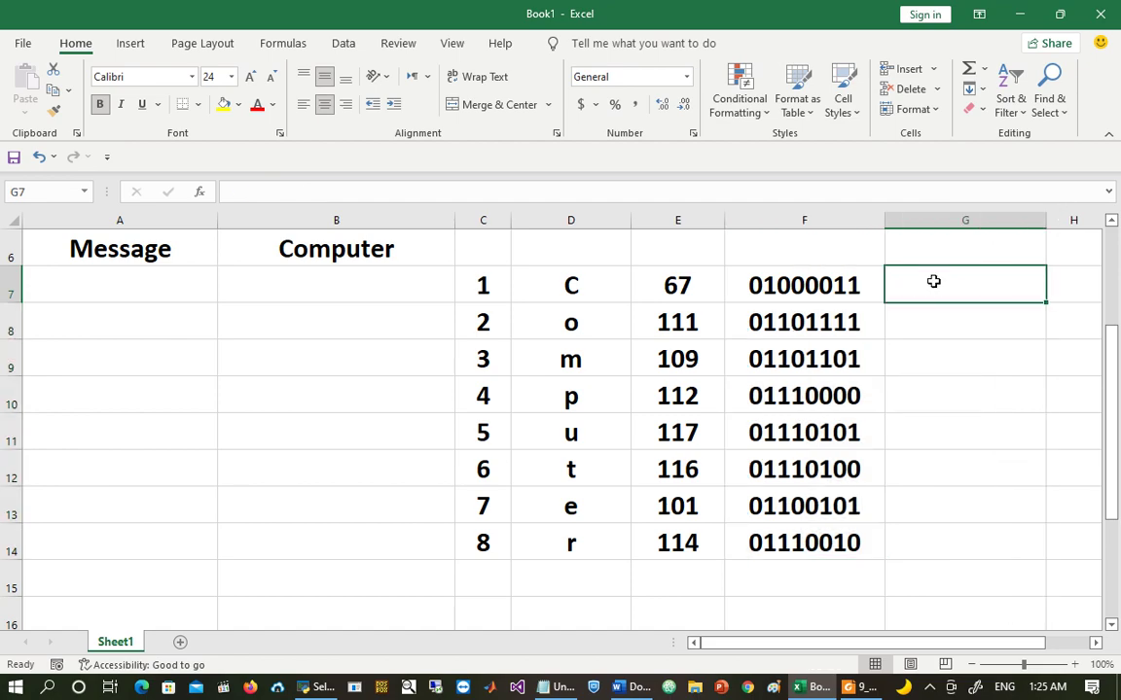
type("=")
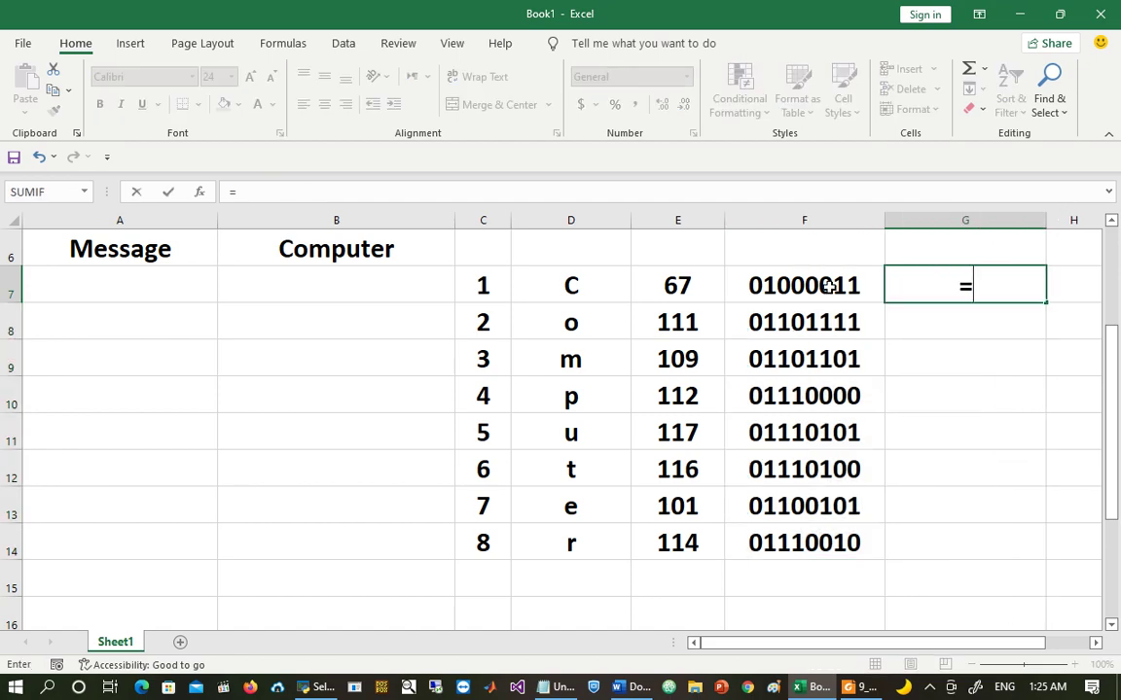
type("d")
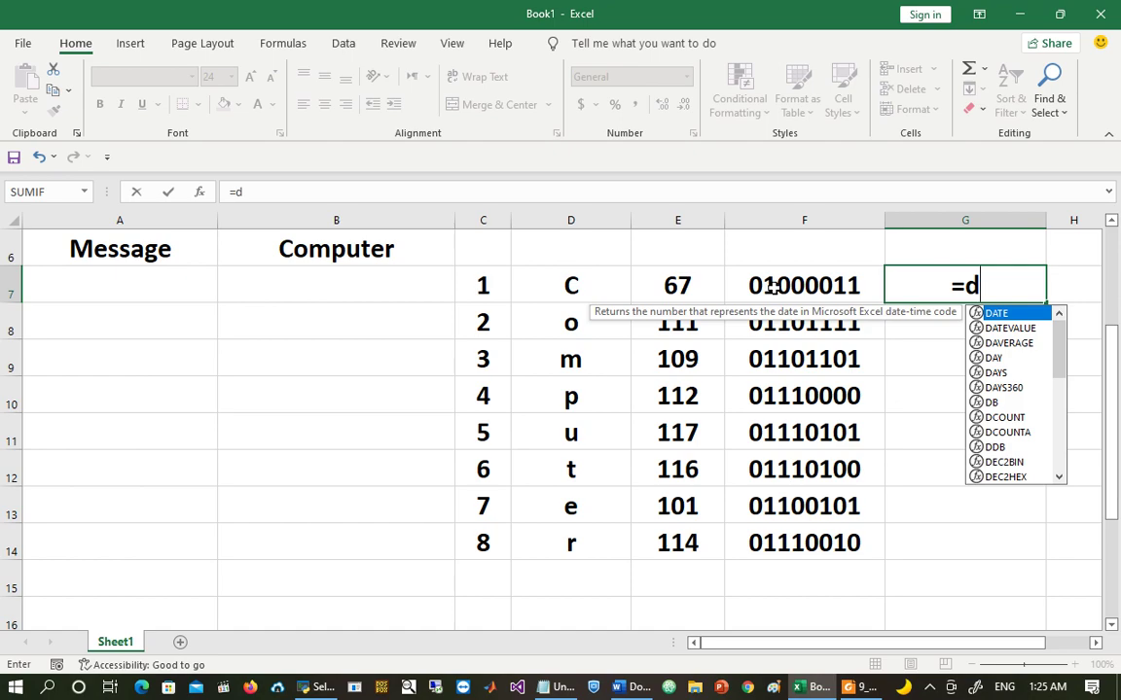
type("ec2h")
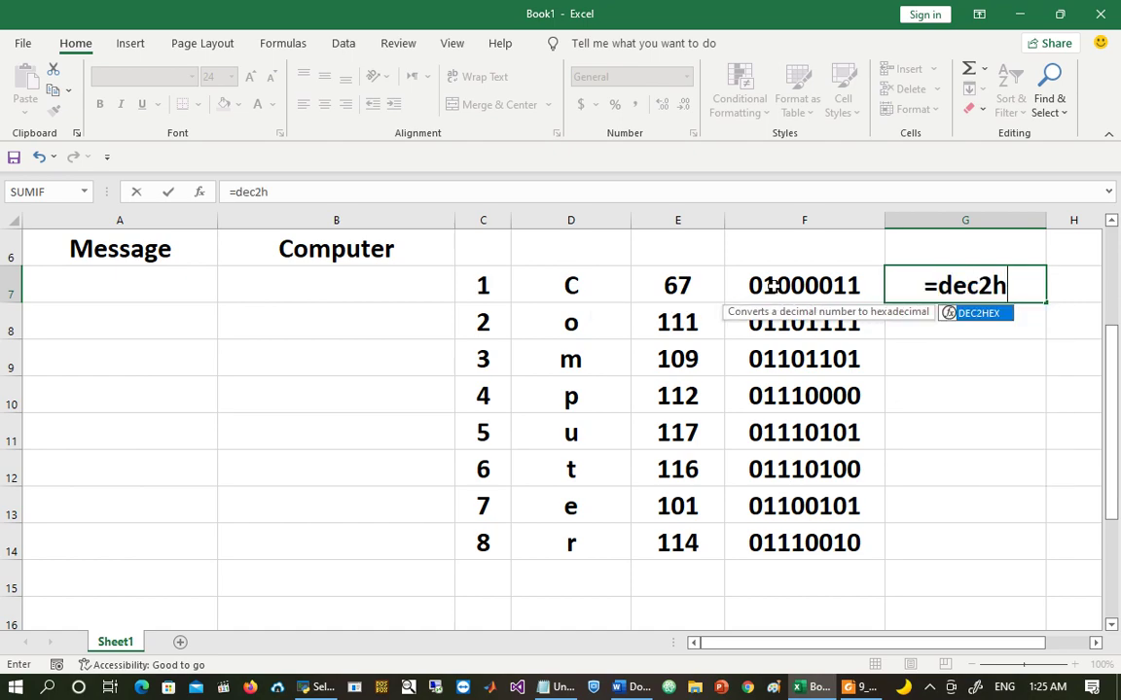
type("ex(")
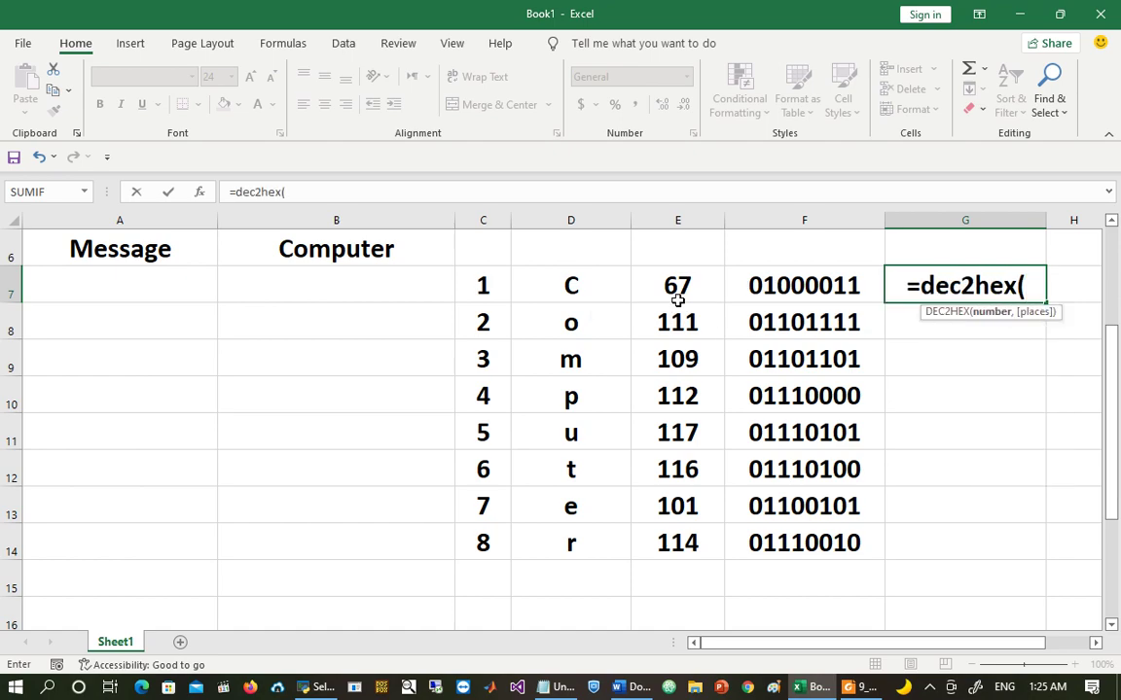
left_click(684, 286)
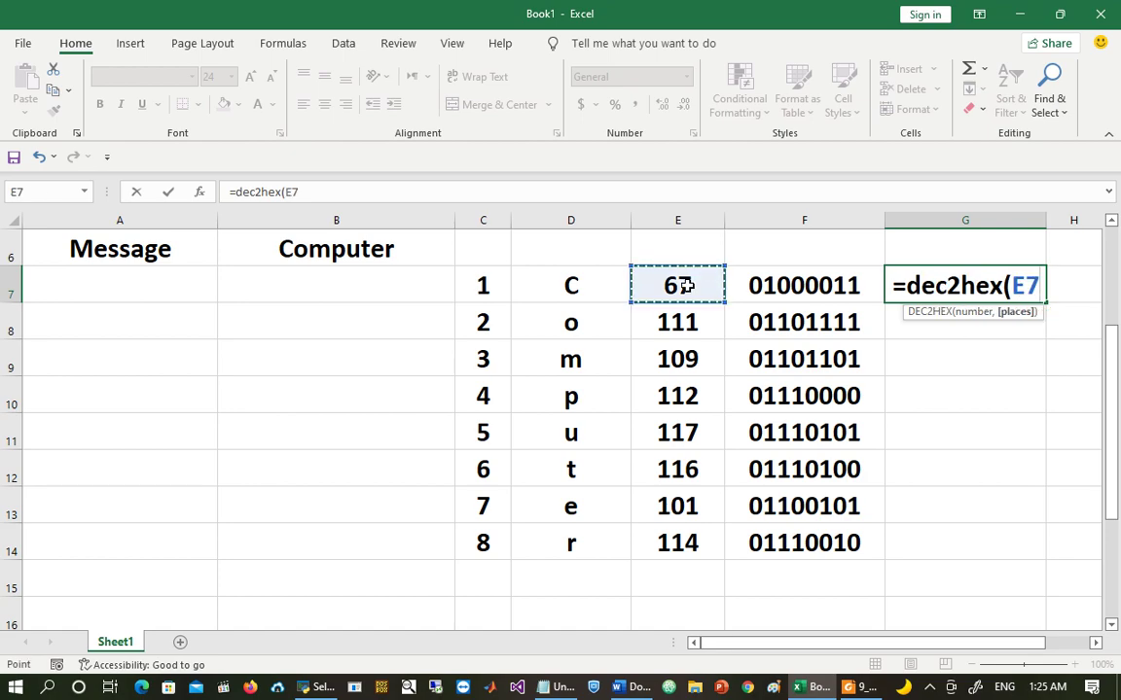
type(",2)")
key("Return")
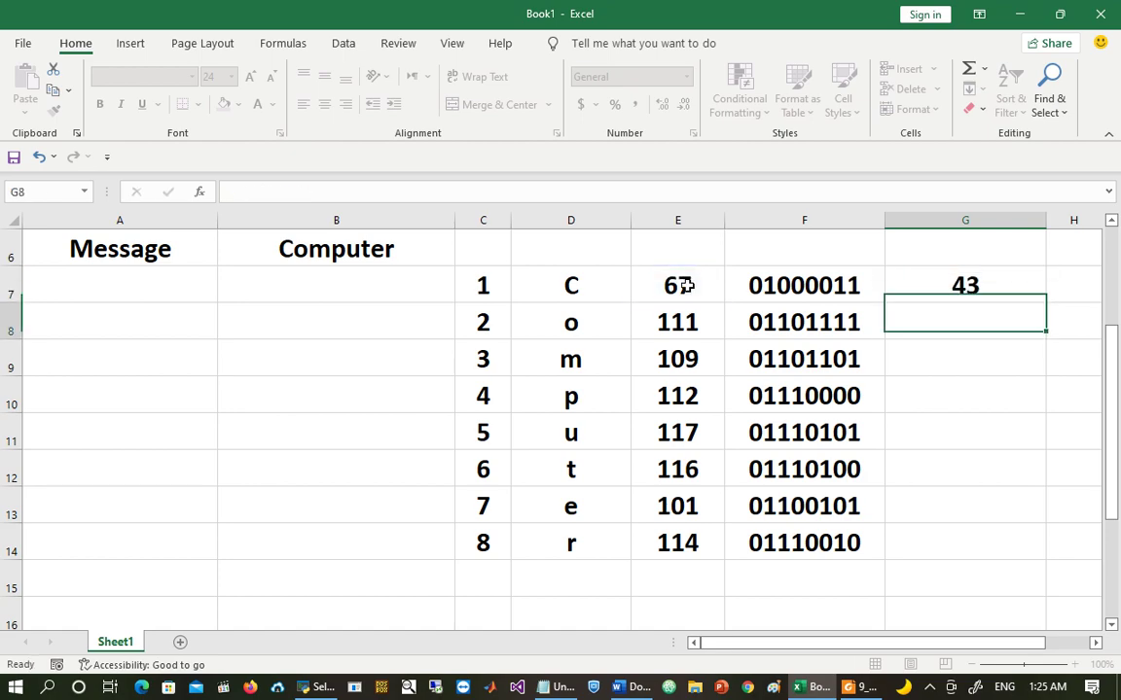
left_click(992, 289)
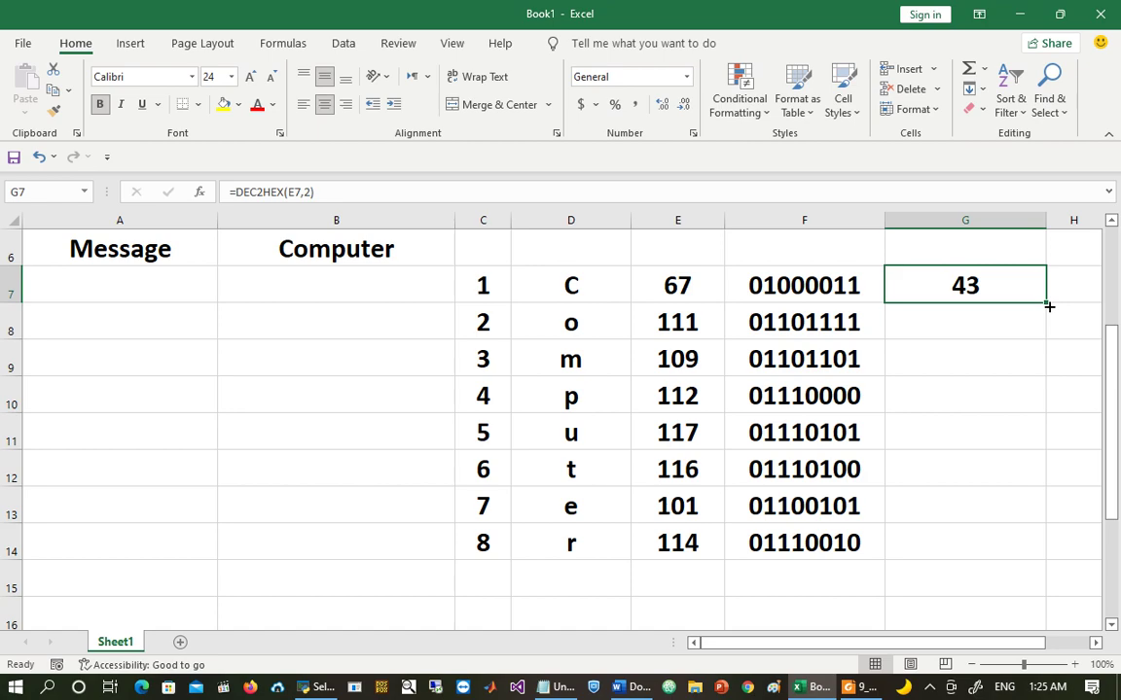
double_click(1049, 306)
Step: Copy the message Computer from B6 and paste it into the empty Notepad file
left_click(336, 249)
key("ctrl+c")
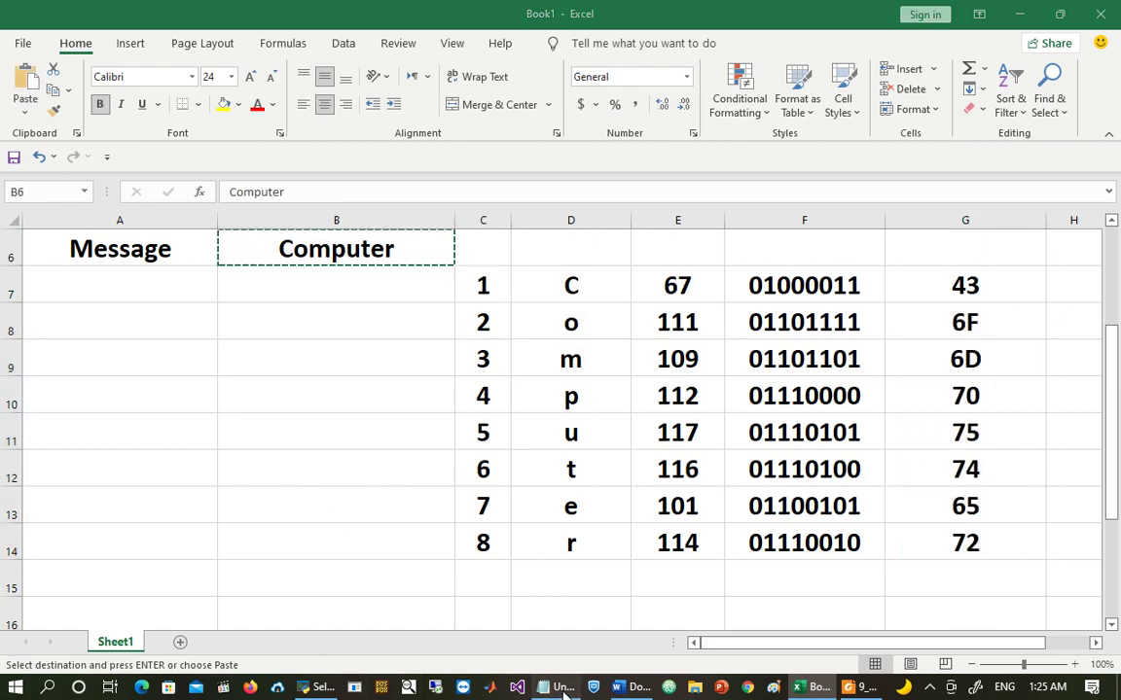
left_click(560, 688)
key("ctrl+v")
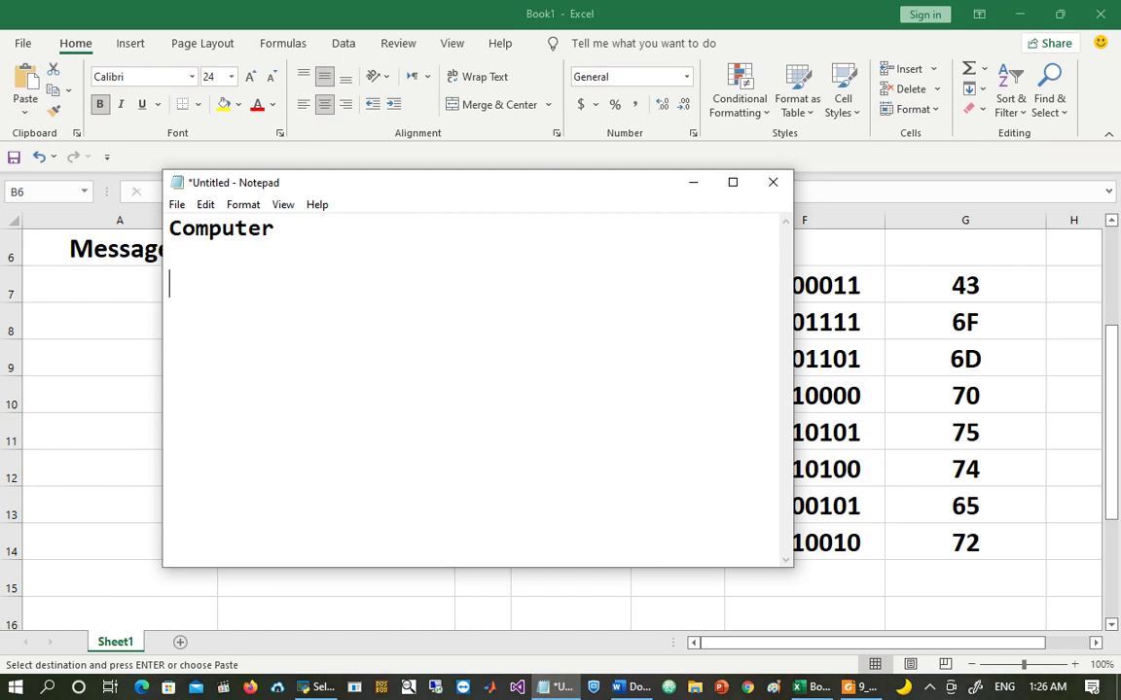
Step: Copy the hexadecimal codes in G7:G14 from Excel and paste them below the message in Notepad
left_click(969, 278)
left_click_drag(968, 284, 970, 547)
key("ctrl+c")
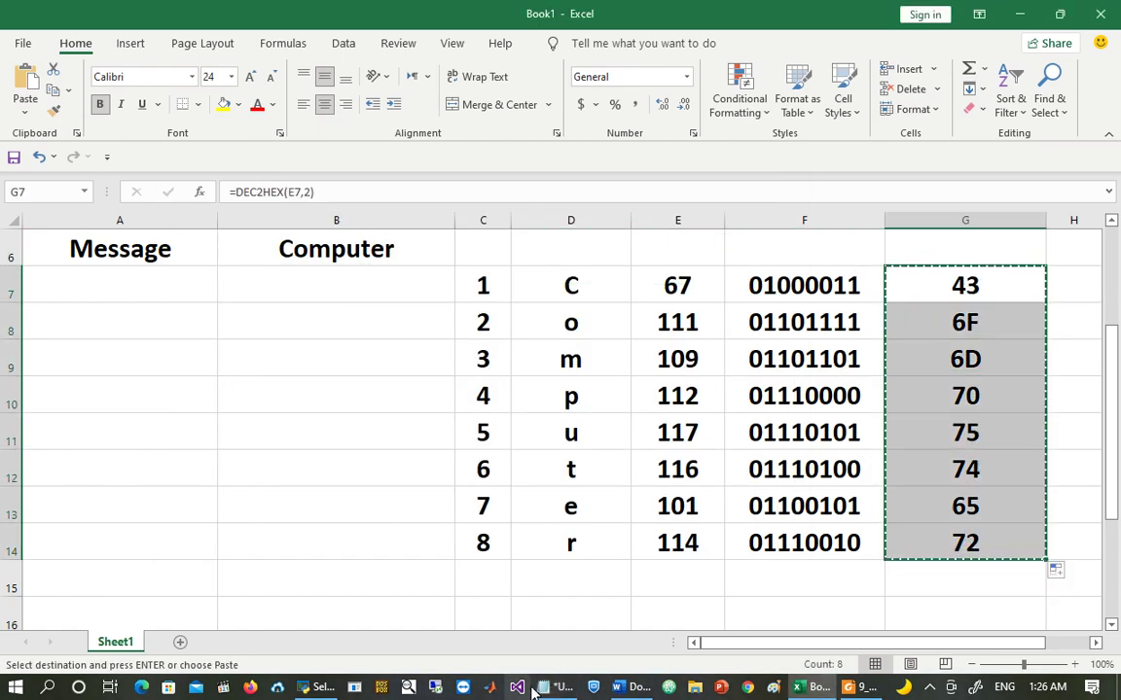
key("alt+Tab")
key("ctrl+v")
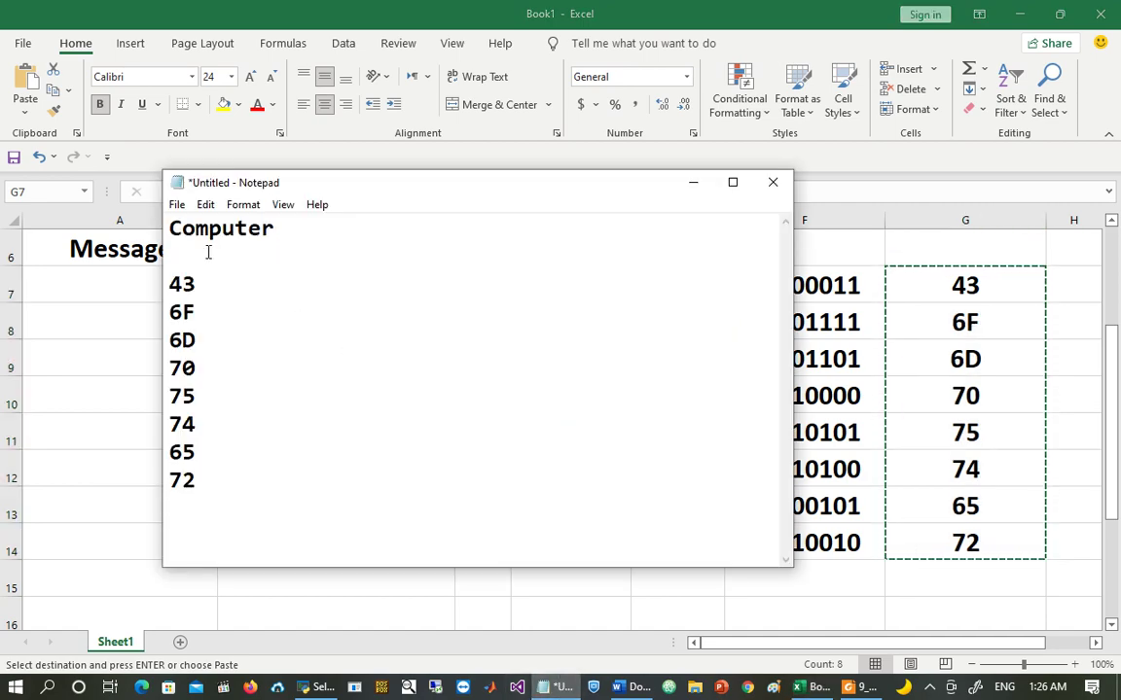
key("Delete")
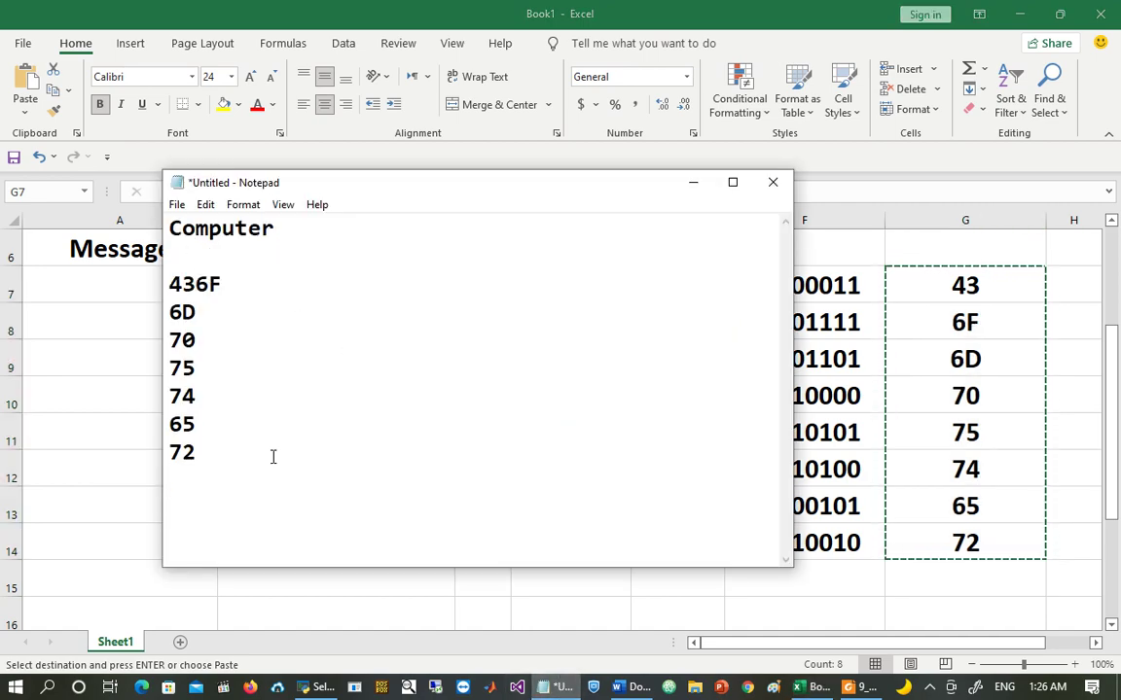
key("Delete")
key("Up")
key("Delete")
key("Up")
key("Delete")
key("Up")
key("Delete")
key("Up")
key("Delete")
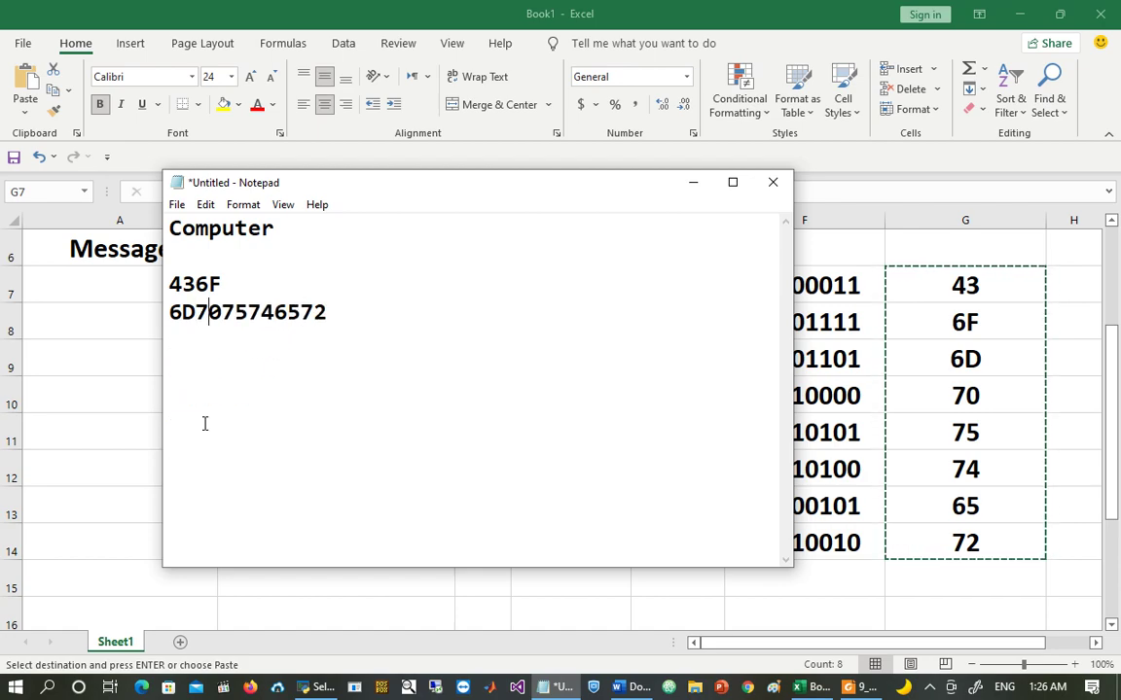
key("Delete")
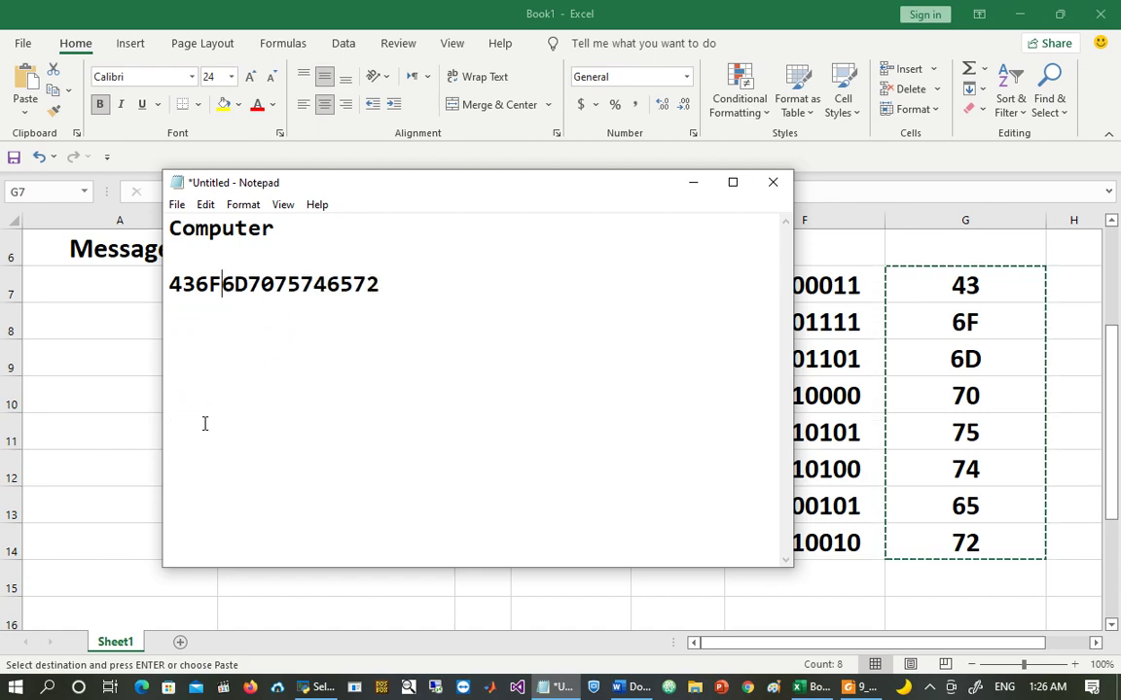
left_click(391, 285)
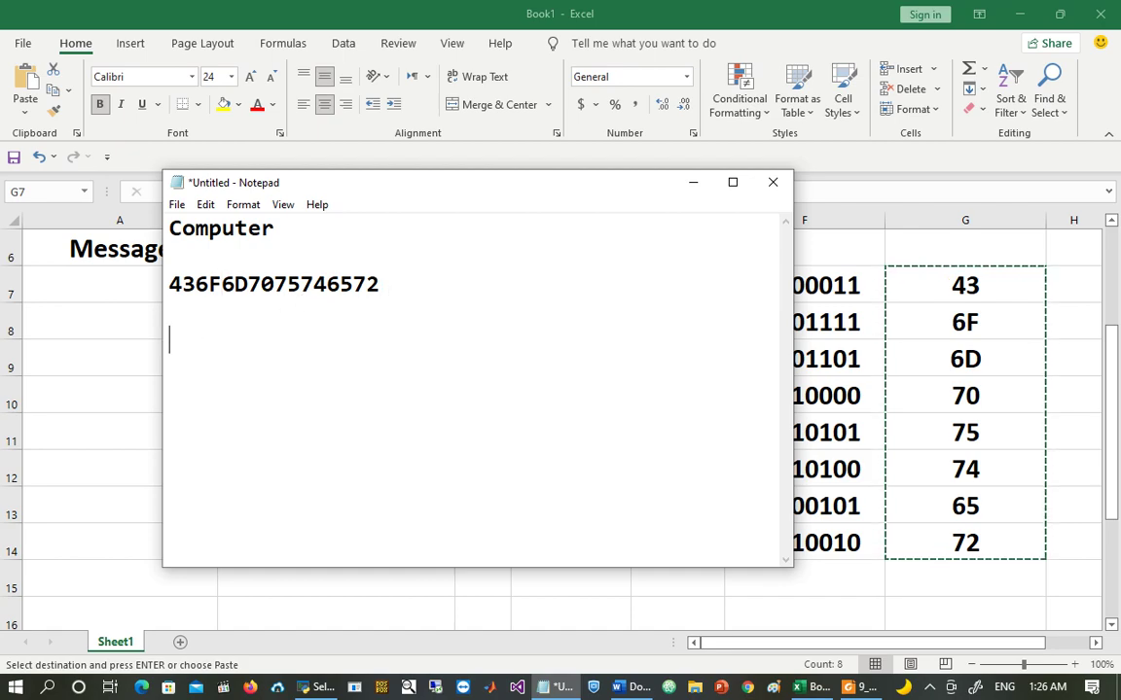
Step: Copy the 8-bit binary values in F7:F14 from Excel and paste them below the hexadecimal string in Notepad
key("alt+Tab")
left_click_drag(858, 283, 825, 534)
key("ctrl+c")
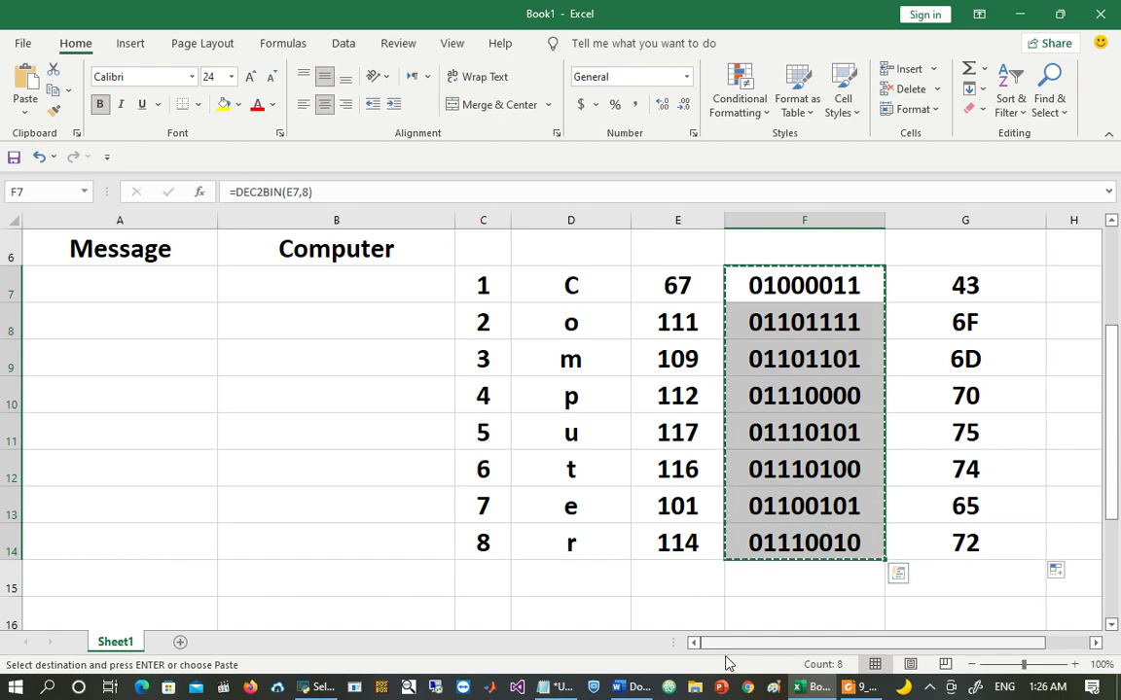
left_click(542, 686)
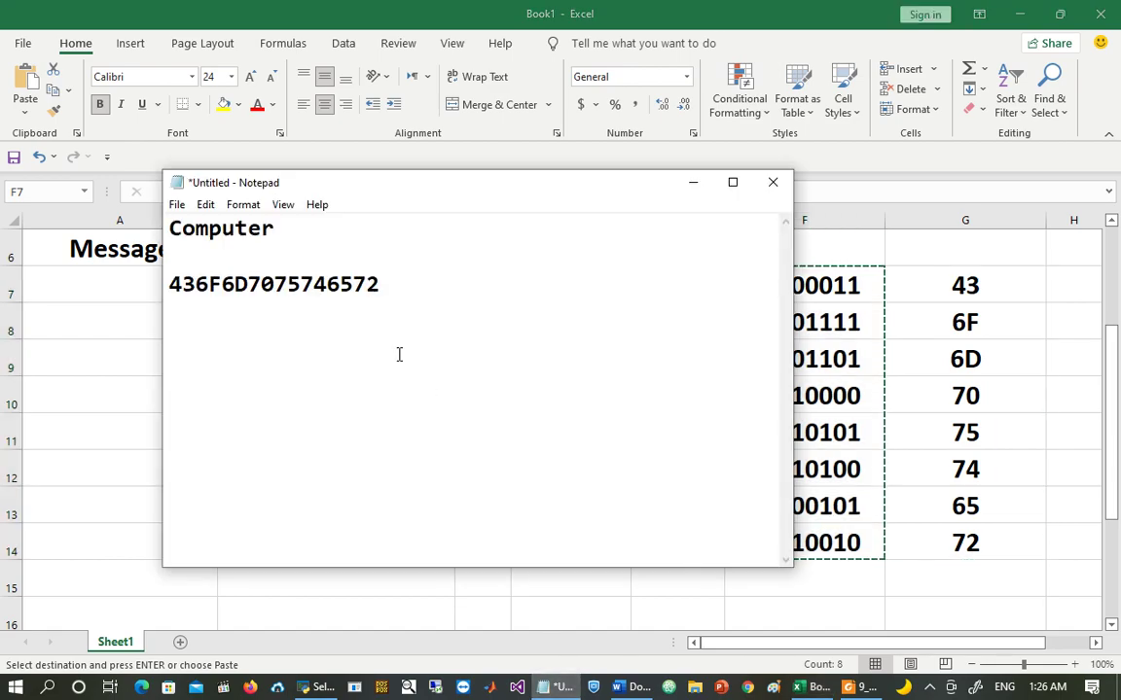
key("Return")
key("Return")
key("ctrl+v")
Step: Remove the line breaks between the eight binary values so they form one continuous string
left_click(289, 473)
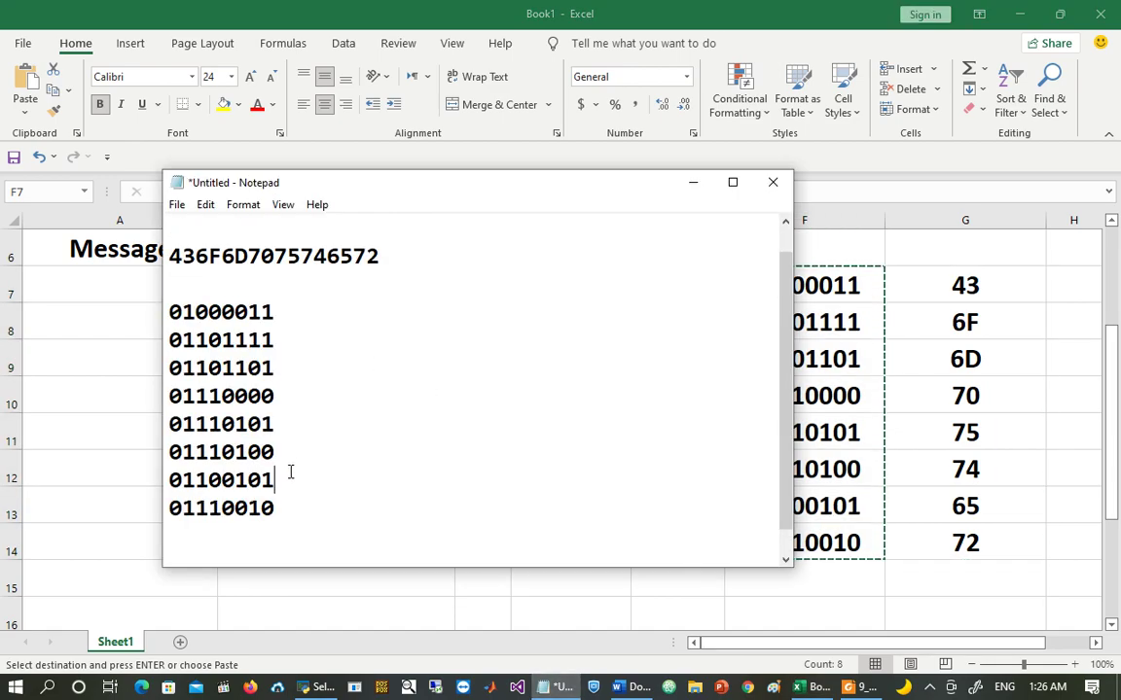
key("Delete")
key("Up")
key("Delete")
key("Up")
key("Delete")
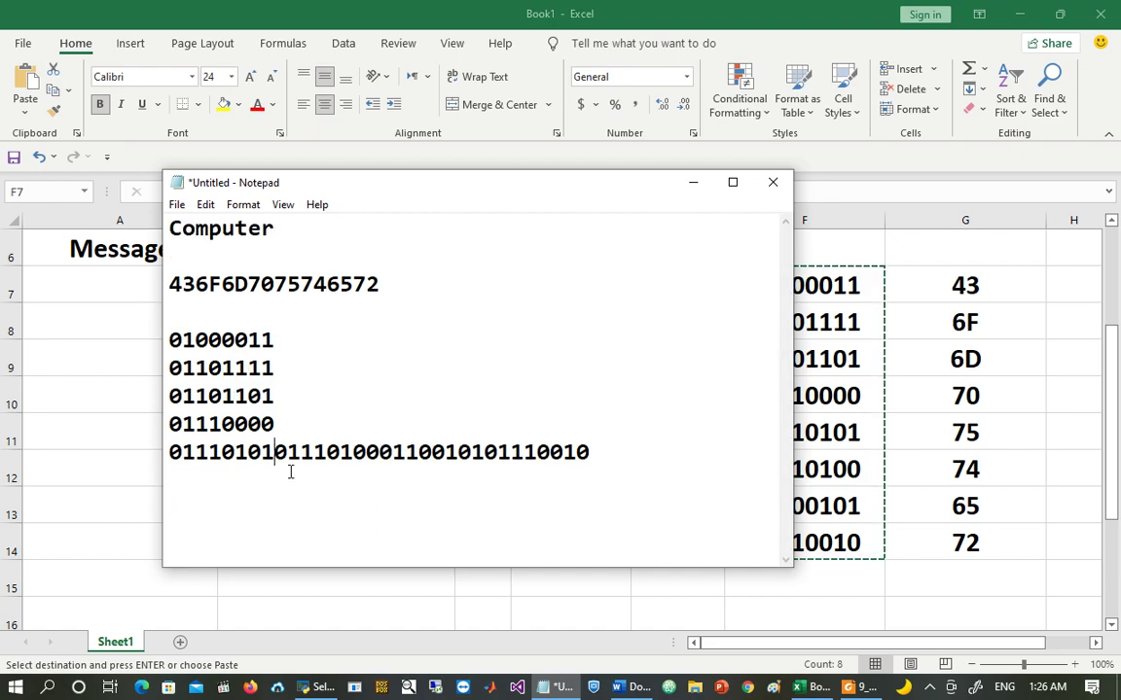
key("Up")
key("Delete")
key("Up")
key("Delete")
key("Up")
key("Delete")
key("Up")
key("Delete")
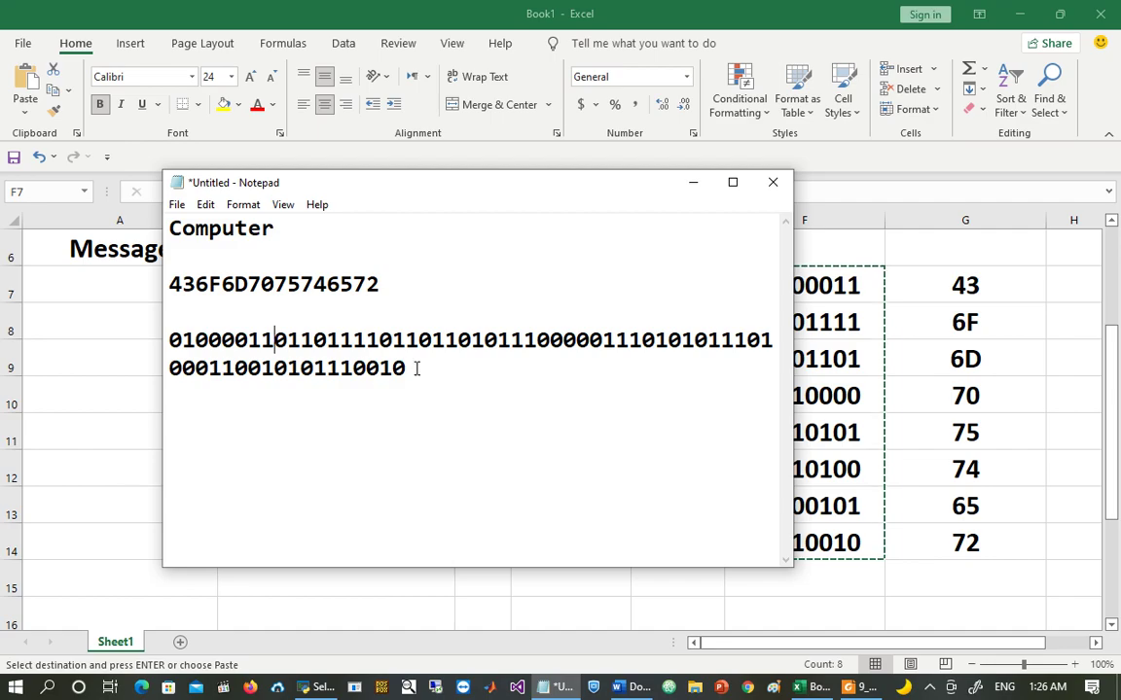
Step: Copy the message, hexadecimal string and binary string from Notepad and paste them into the Word document
left_click_drag(417, 368, 123, 156)
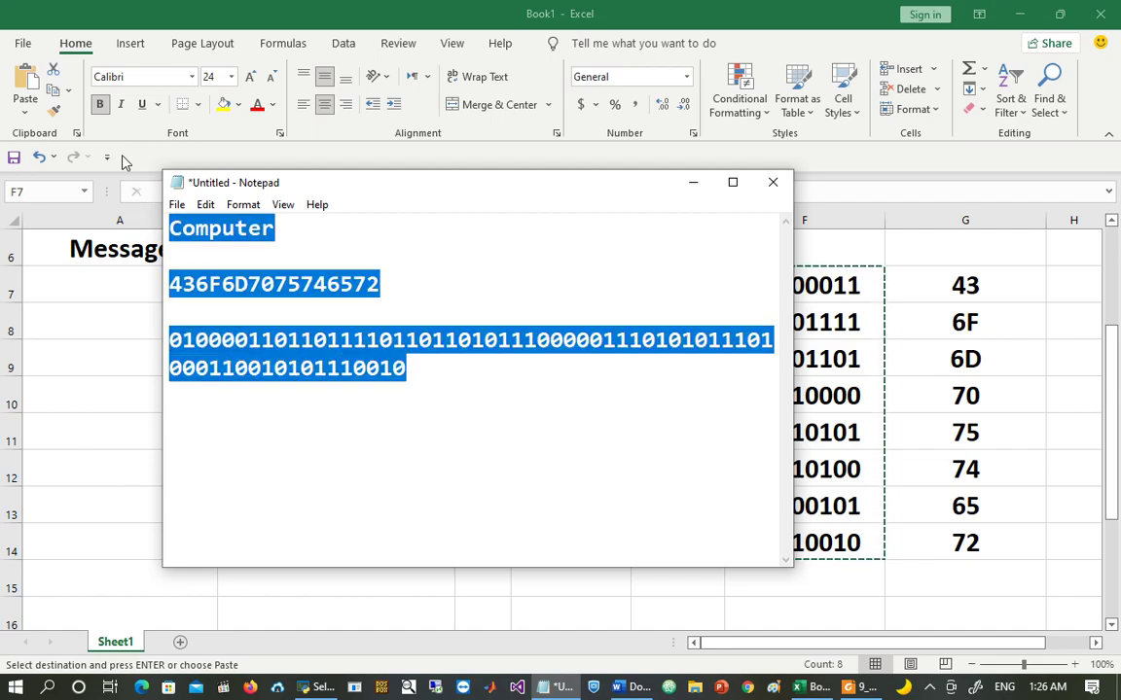
left_click(634, 687)
key("ctrl+v")
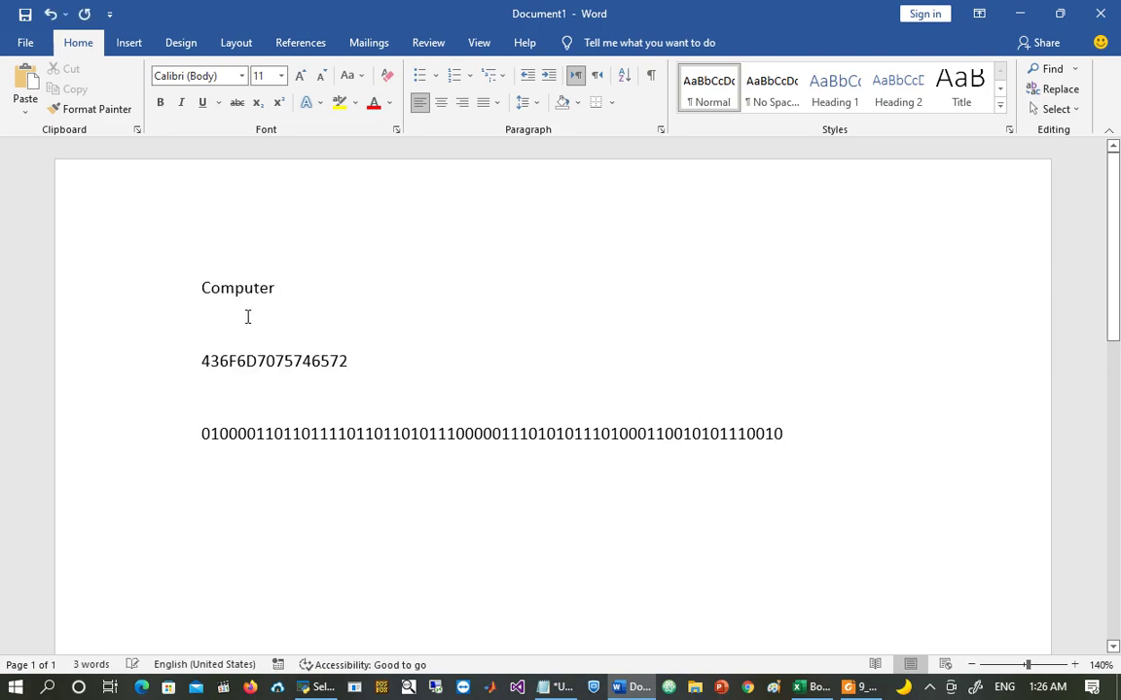
Step: Check the character counts of the word Computer, the hexadecimal string and the binary string with Word Count
double_click(238, 288)
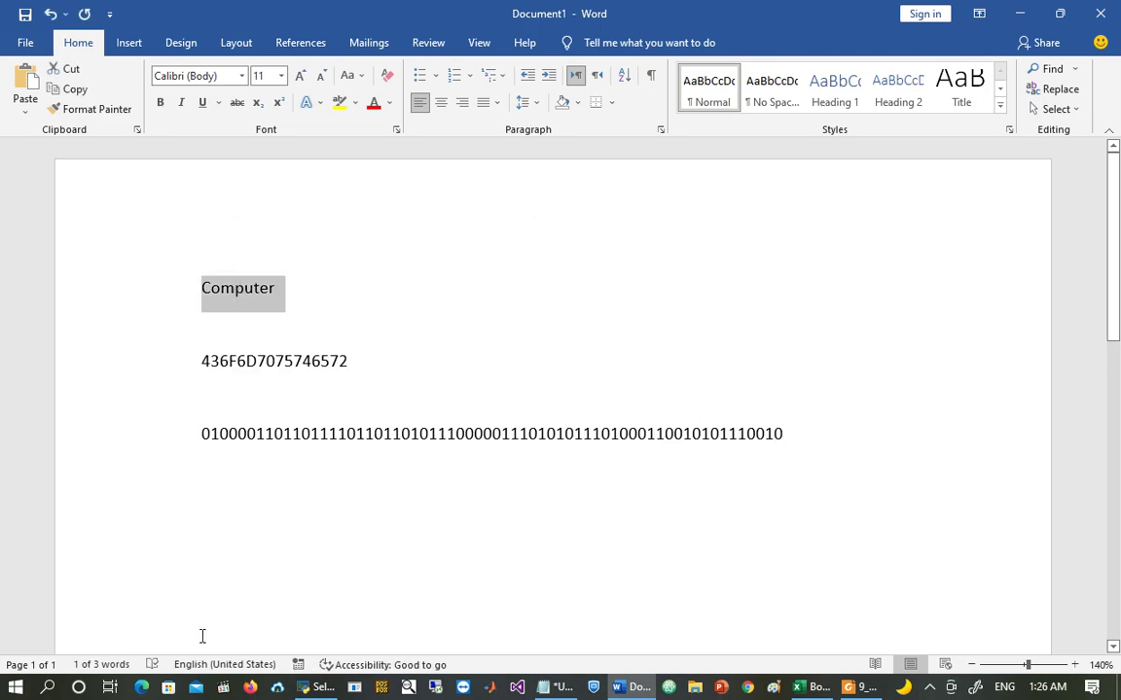
left_click(101, 665)
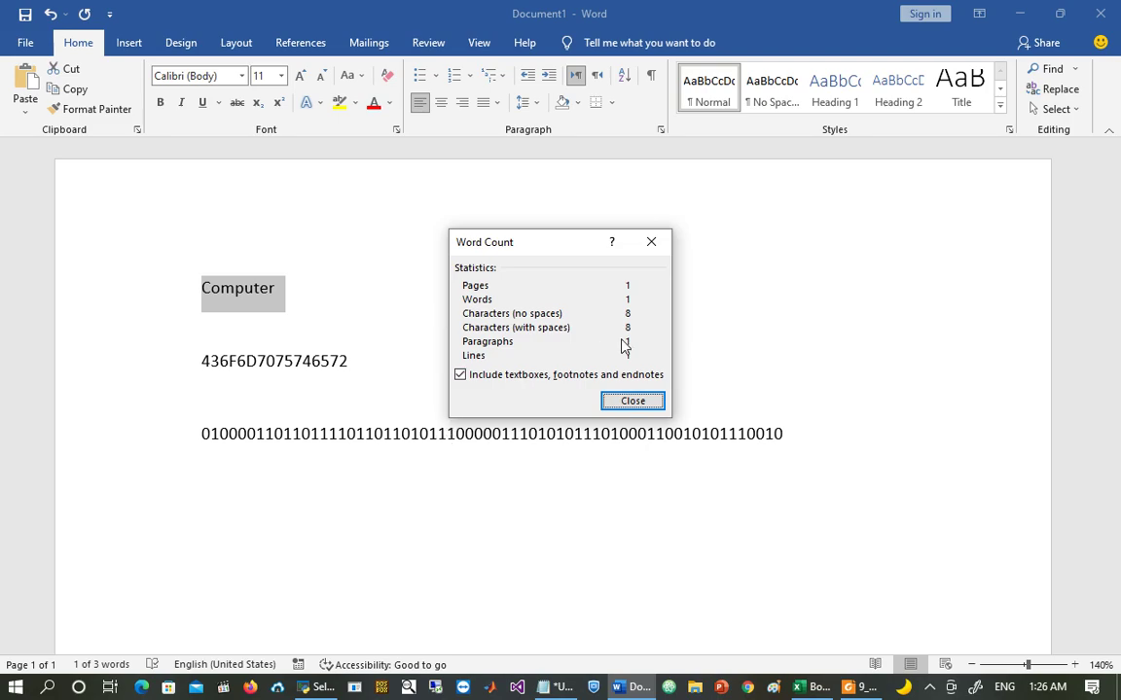
key("Escape")
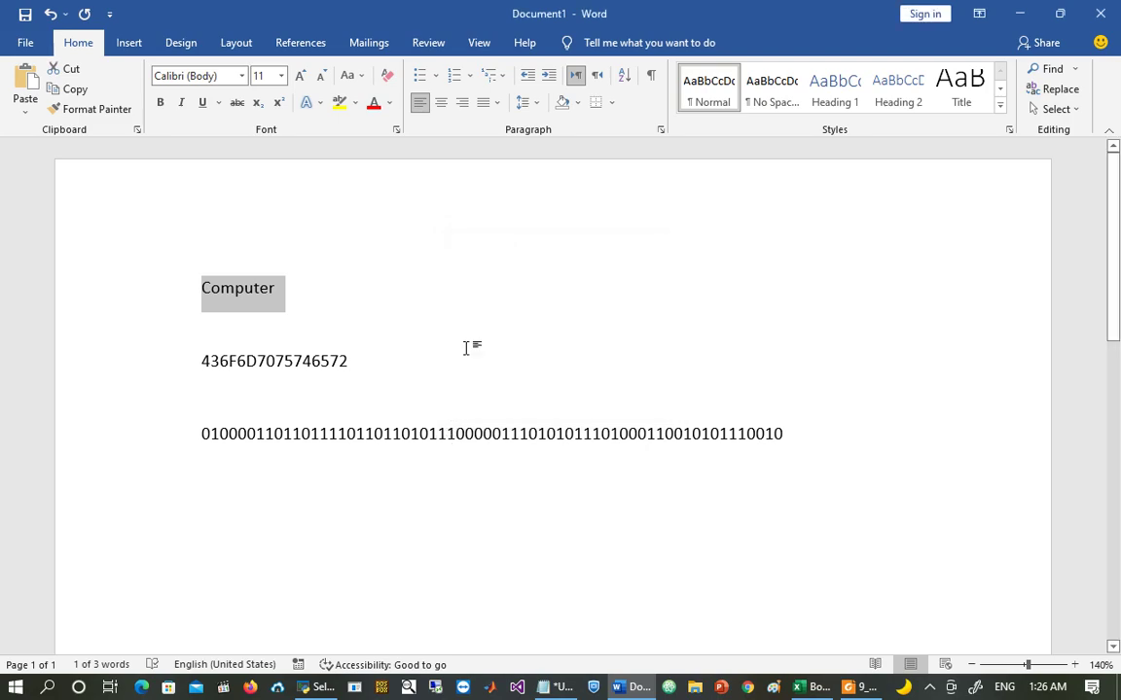
double_click(314, 370)
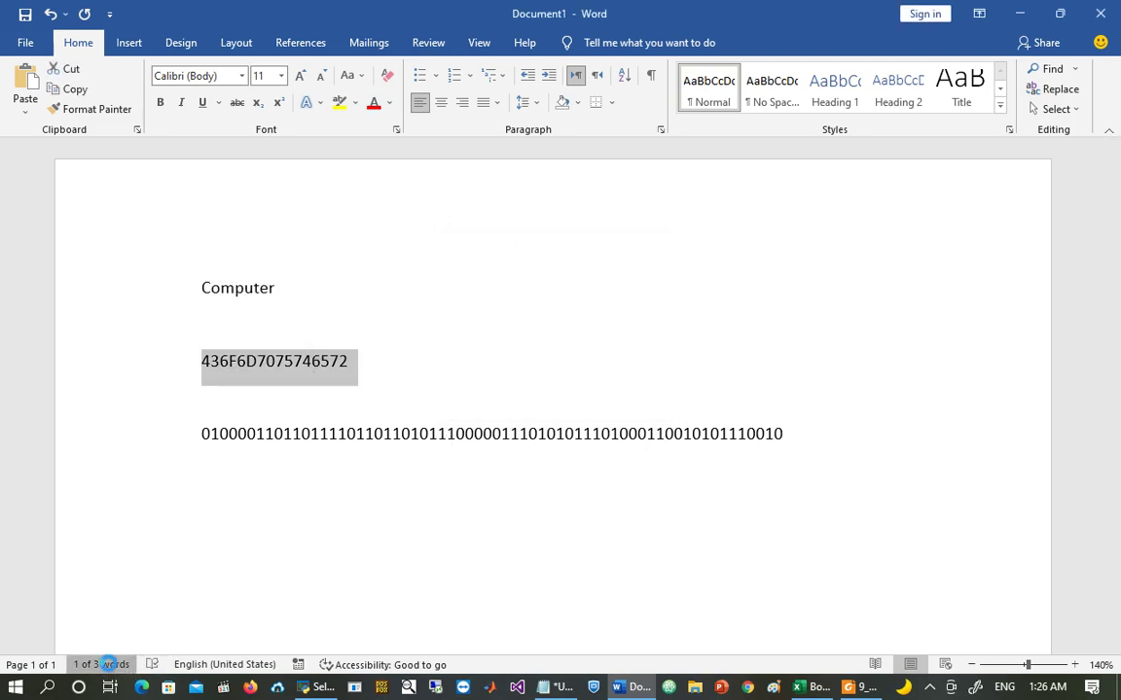
left_click(101, 665)
key("Escape")
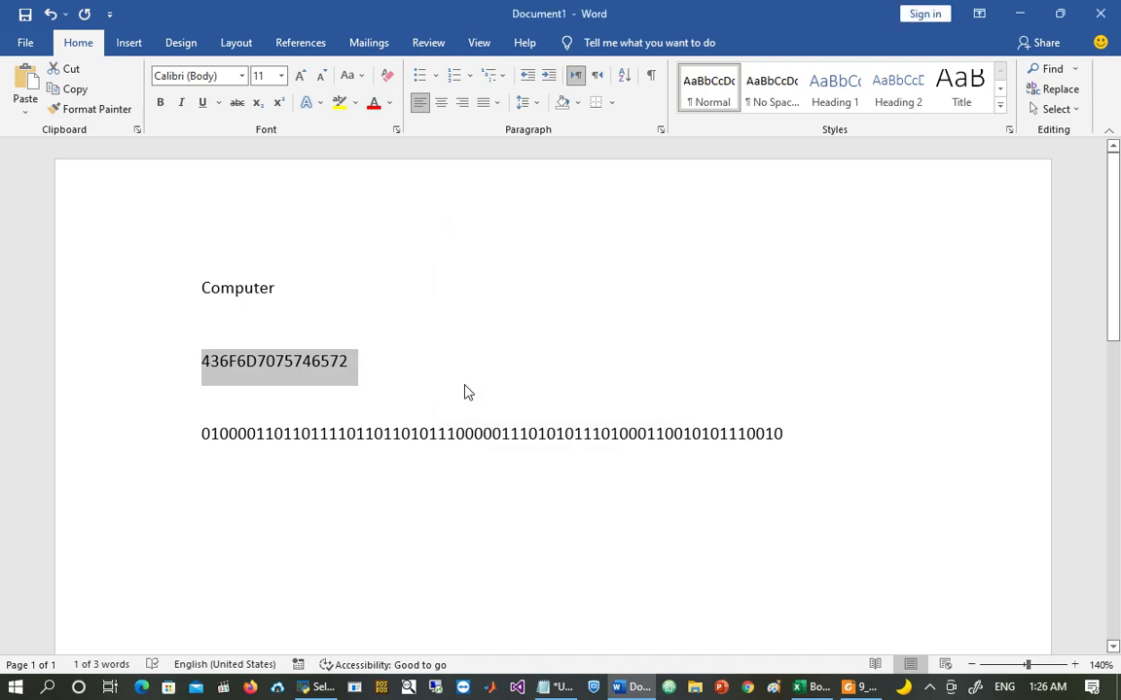
double_click(401, 435)
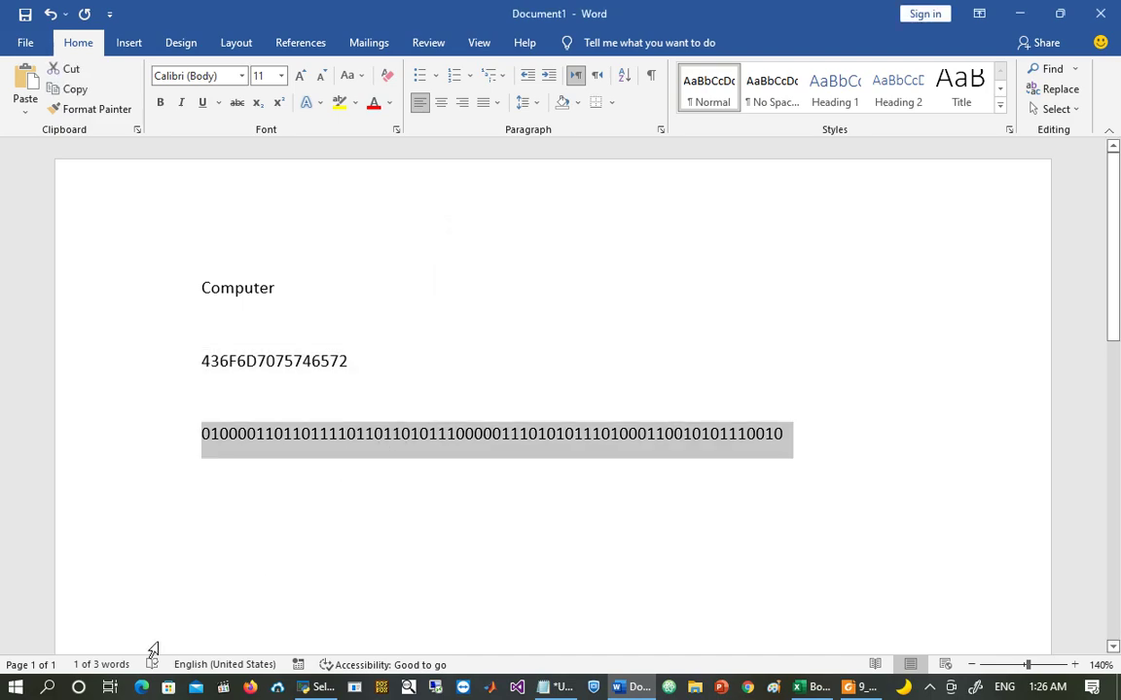
left_click(101, 664)
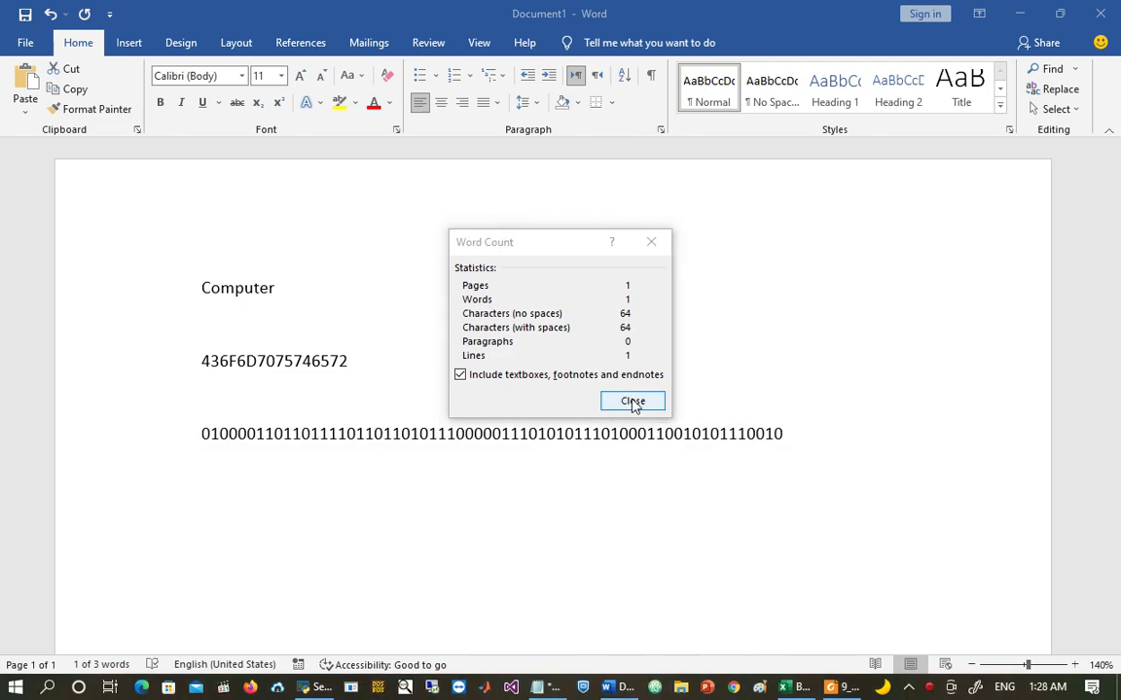
left_click(632, 401)
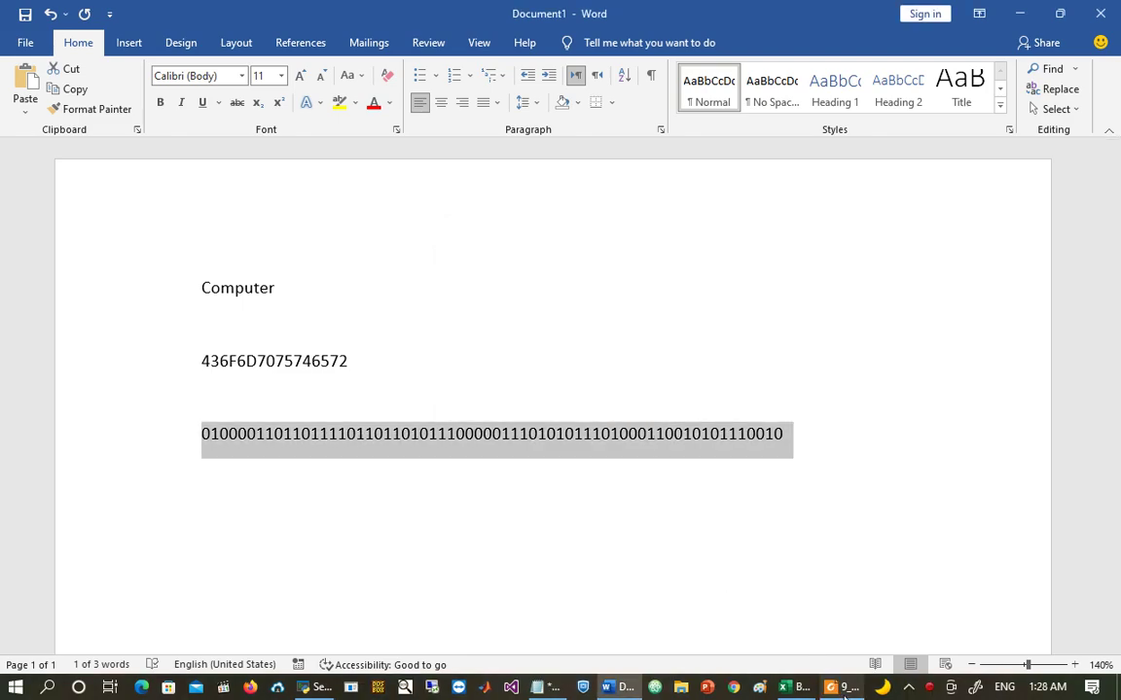
Step: Switch to the DES document in Foxit PDF Reader and go to the section How DES Works in Detail
left_click(842, 687)
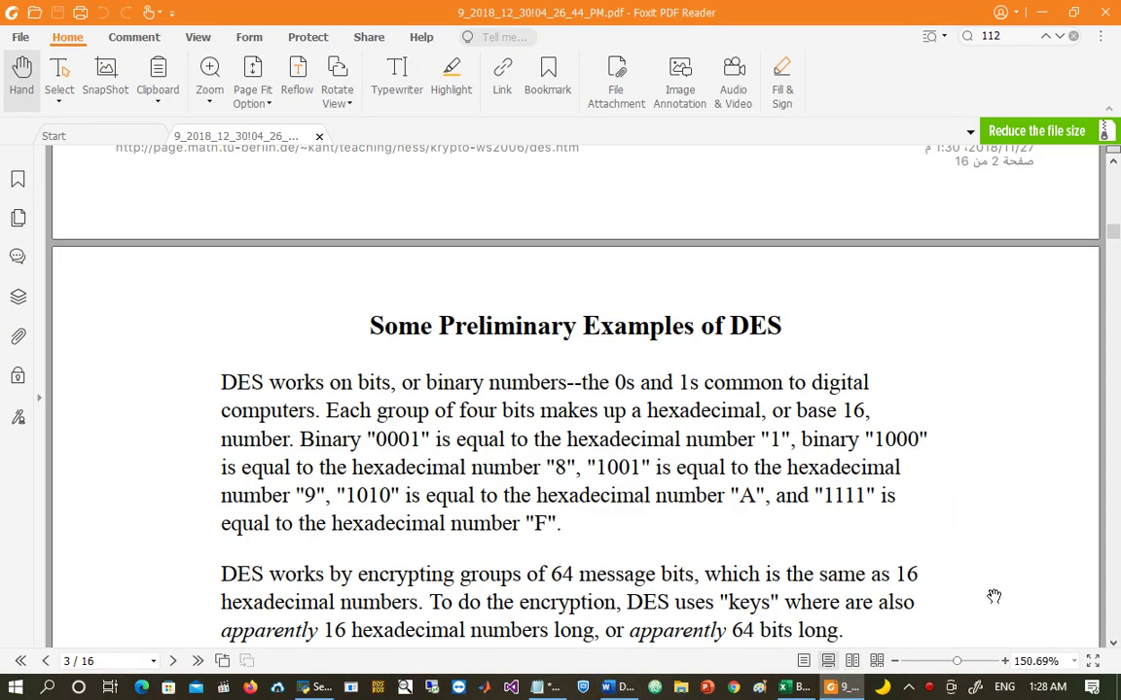
scroll(993, 602, "down", 5)
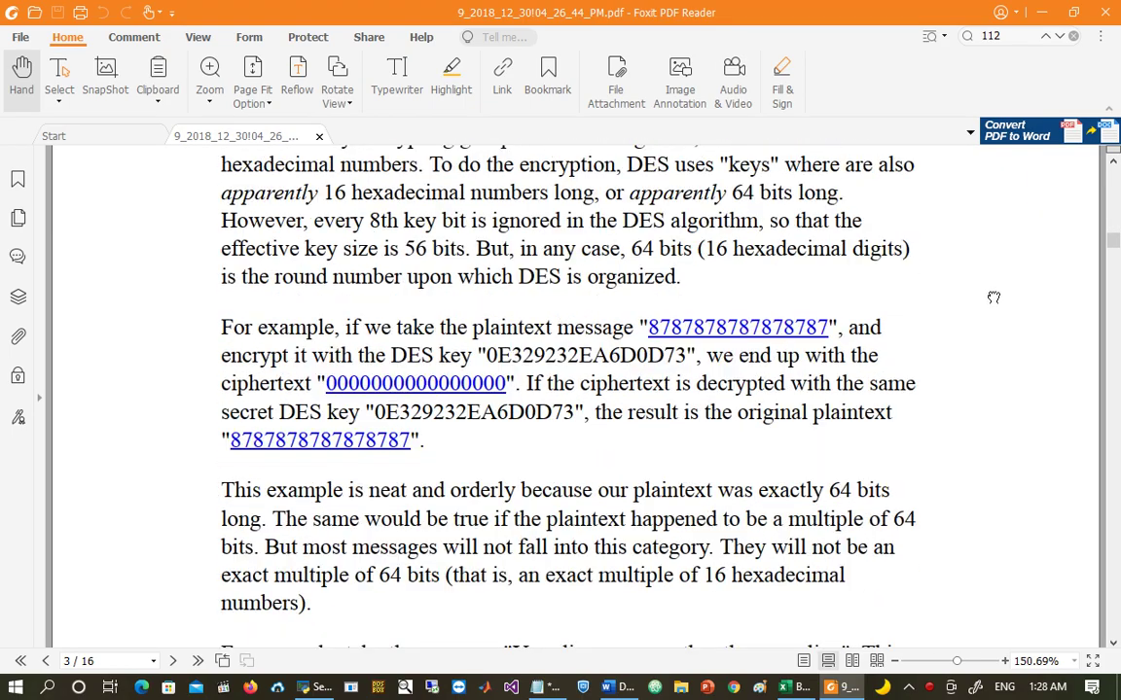
scroll(995, 497, "down", 12)
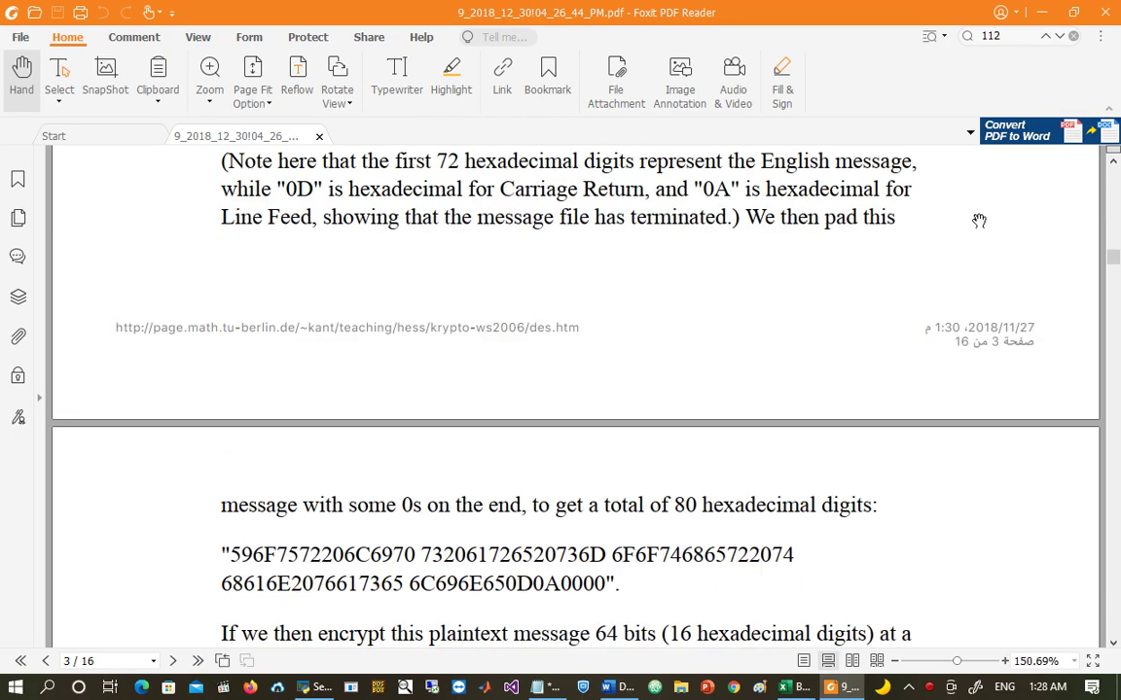
scroll(998, 517, "down", 5)
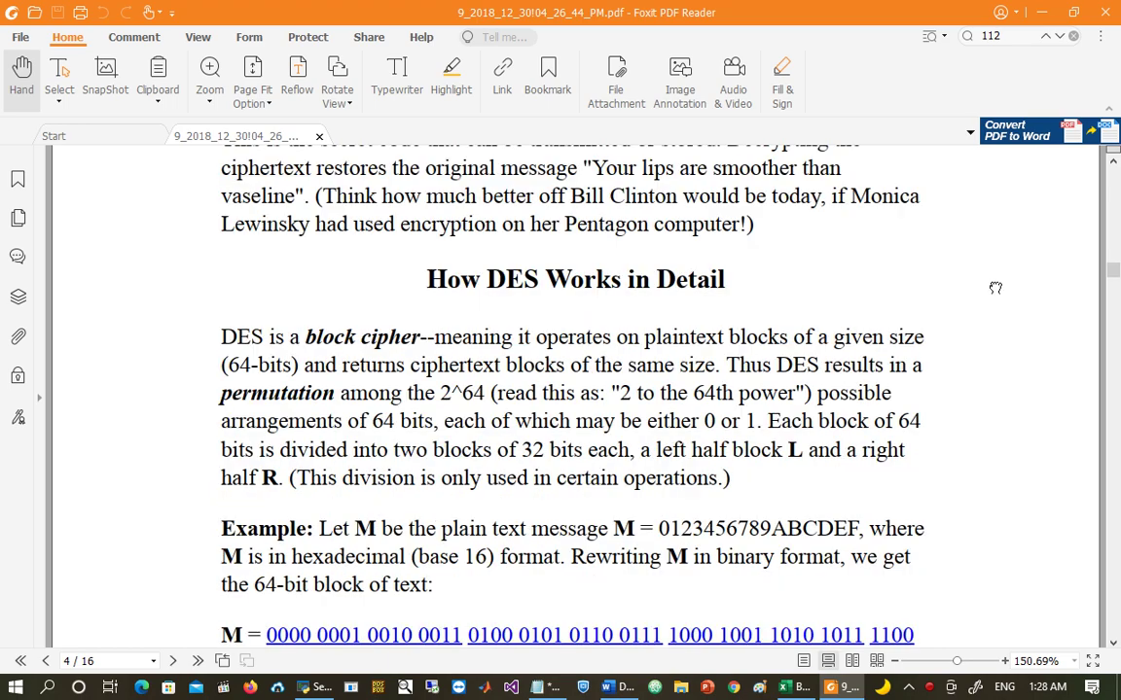
mouse_move(1006, 447)
left_mouse_down()
mouse_move(1006, 370)
mouse_move(1015, 433)
left_mouse_up()
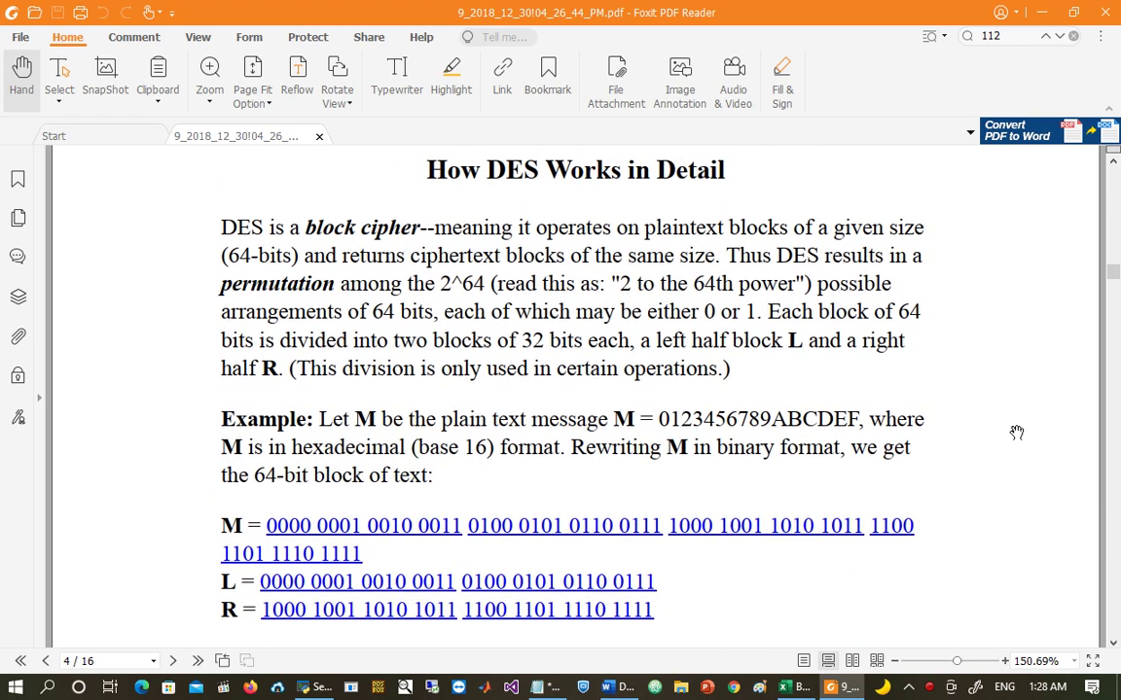
left_click_drag(617, 417, 860, 418)
key("ctrl+c")
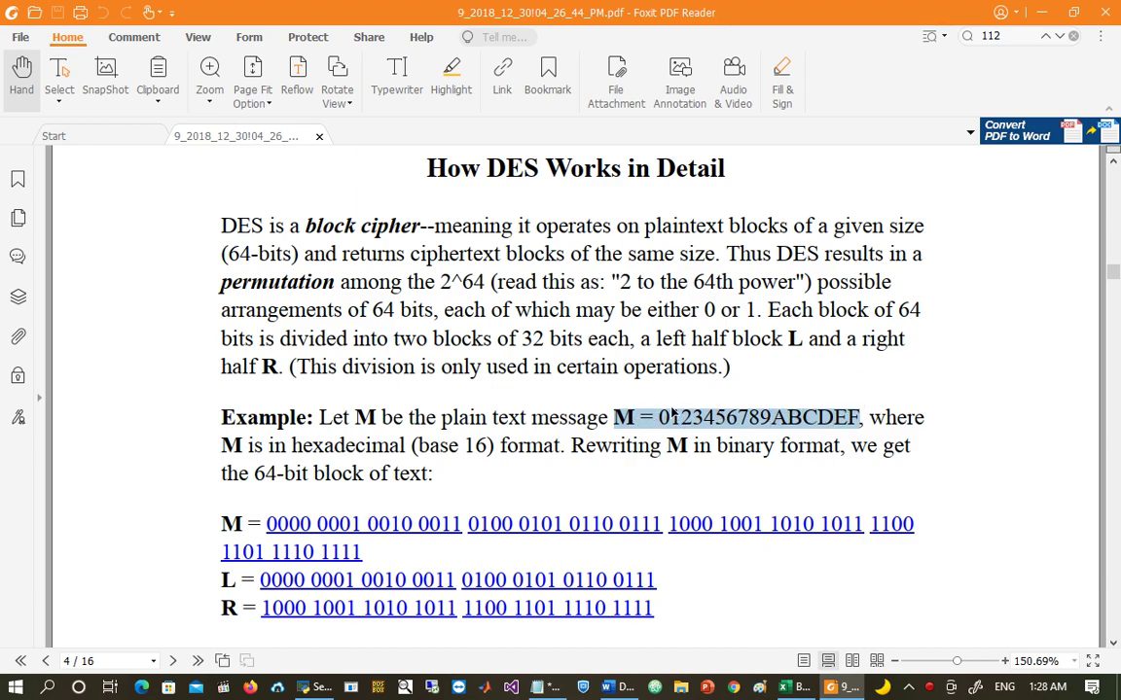
left_click(803, 690)
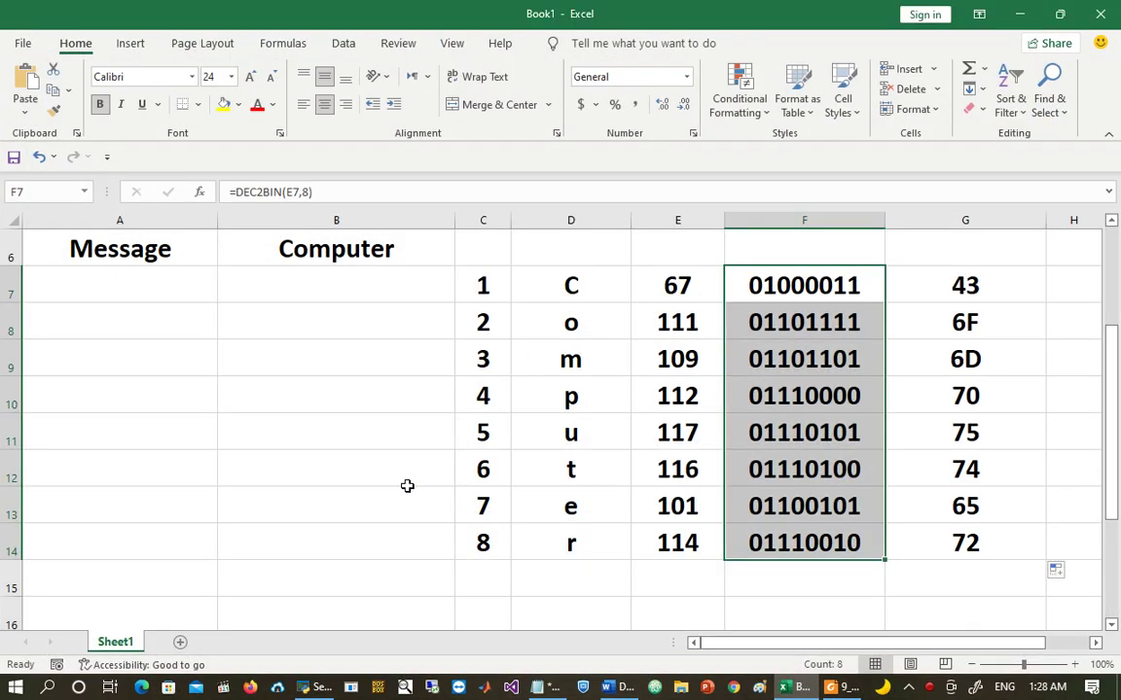
left_click(179, 644)
key("ctrl+v")
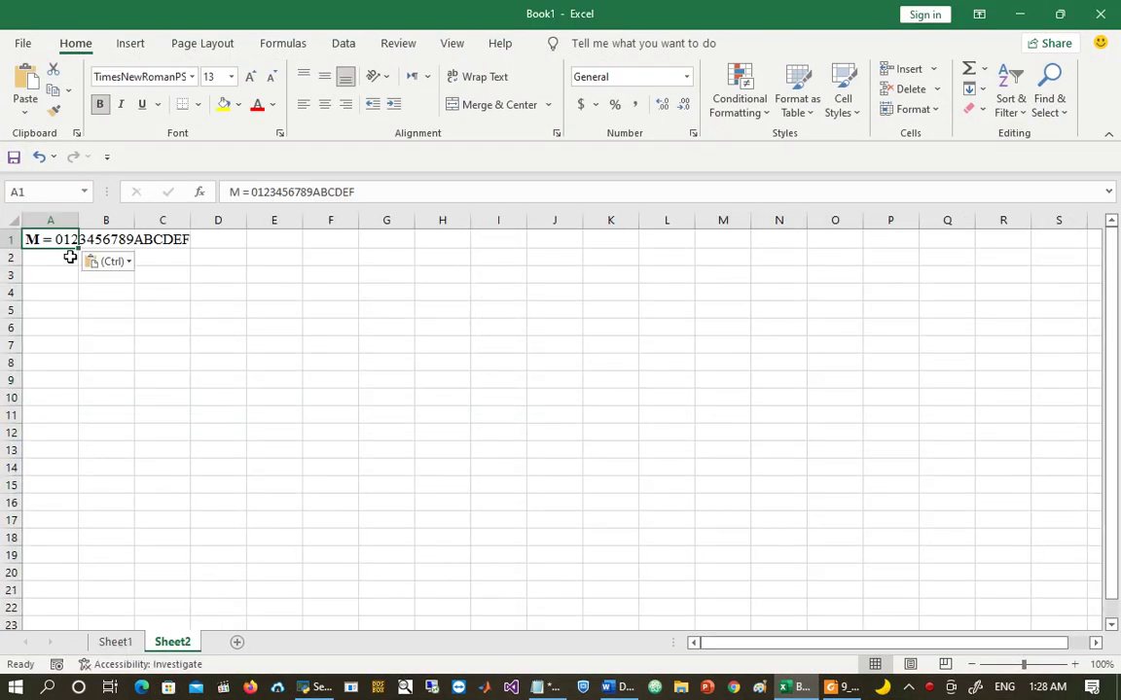
double_click(79, 220)
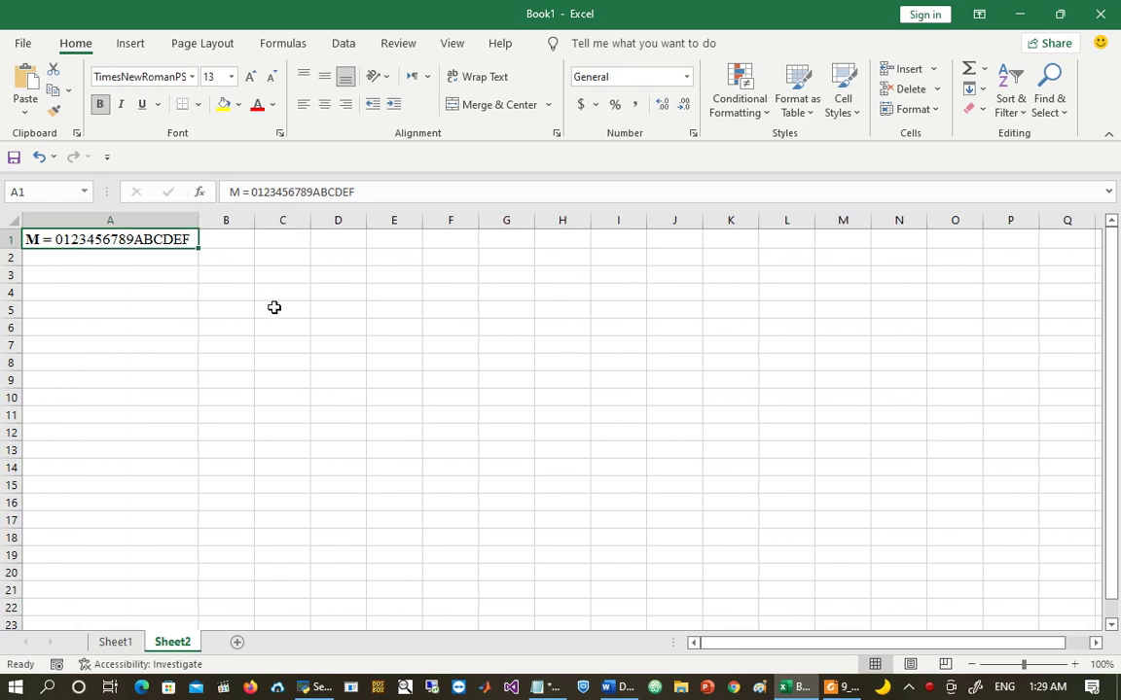
Step: Copy the example hexadecimal key K, including its label, from the PDF and paste it into cell A2 of Sheet2 in Excel
left_click(846, 688)
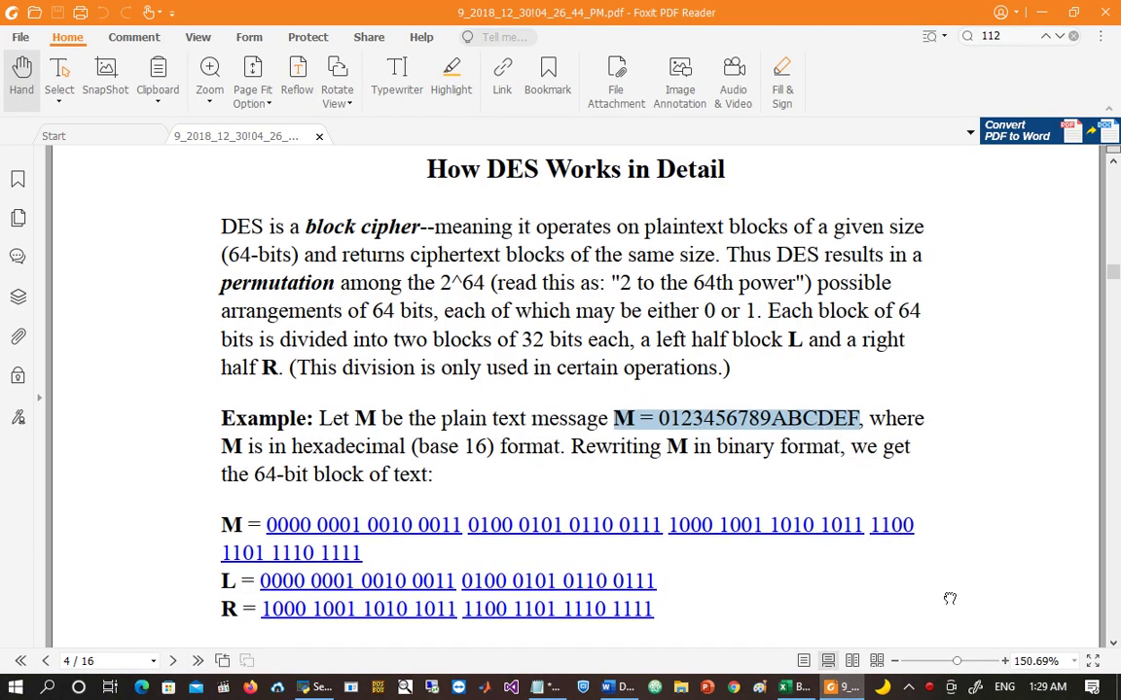
left_click_drag(951, 600, 937, 399)
scroll(968, 525, "down", 5)
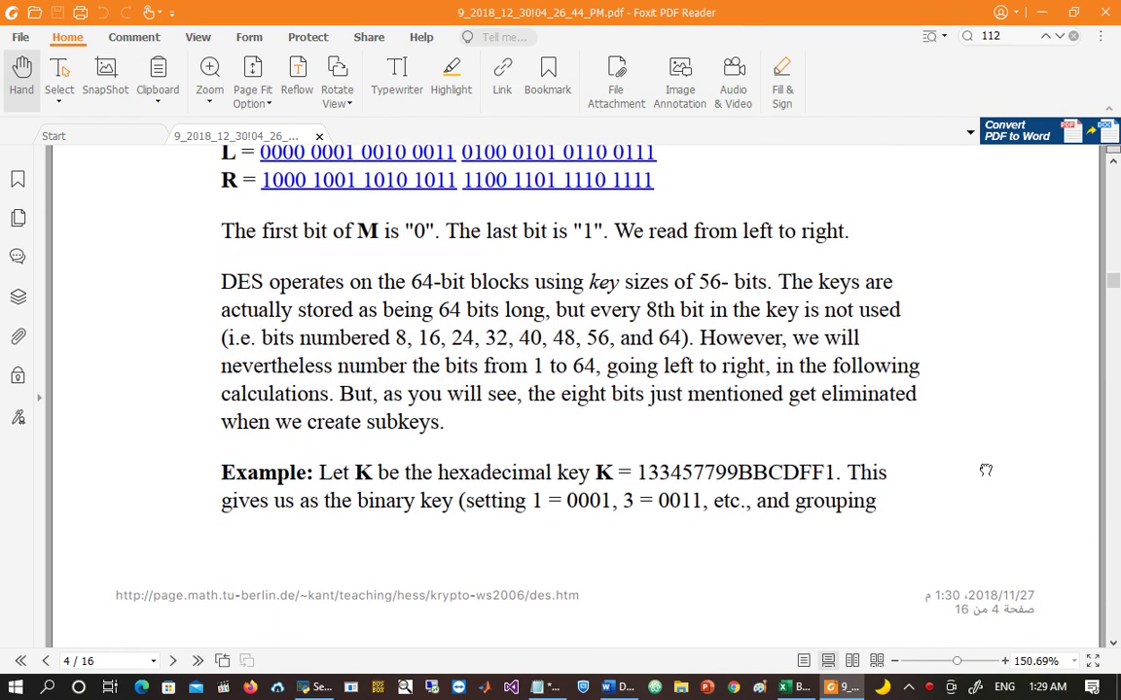
left_click_drag(595, 470, 838, 470)
key("ctrl+c")
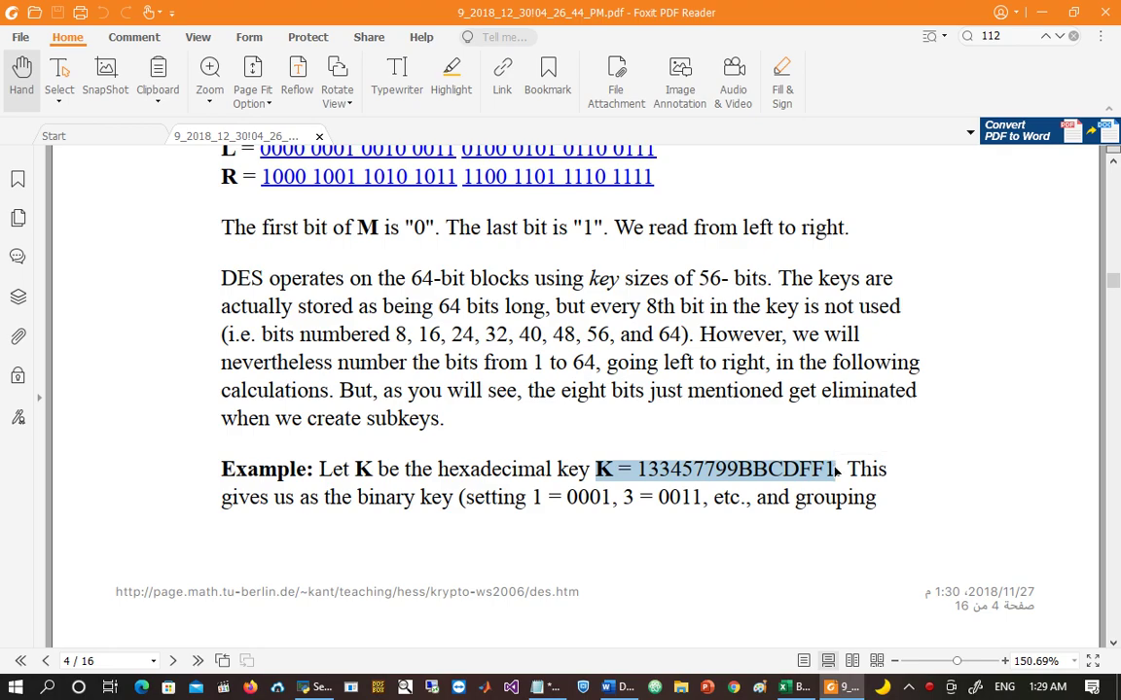
left_click(798, 686)
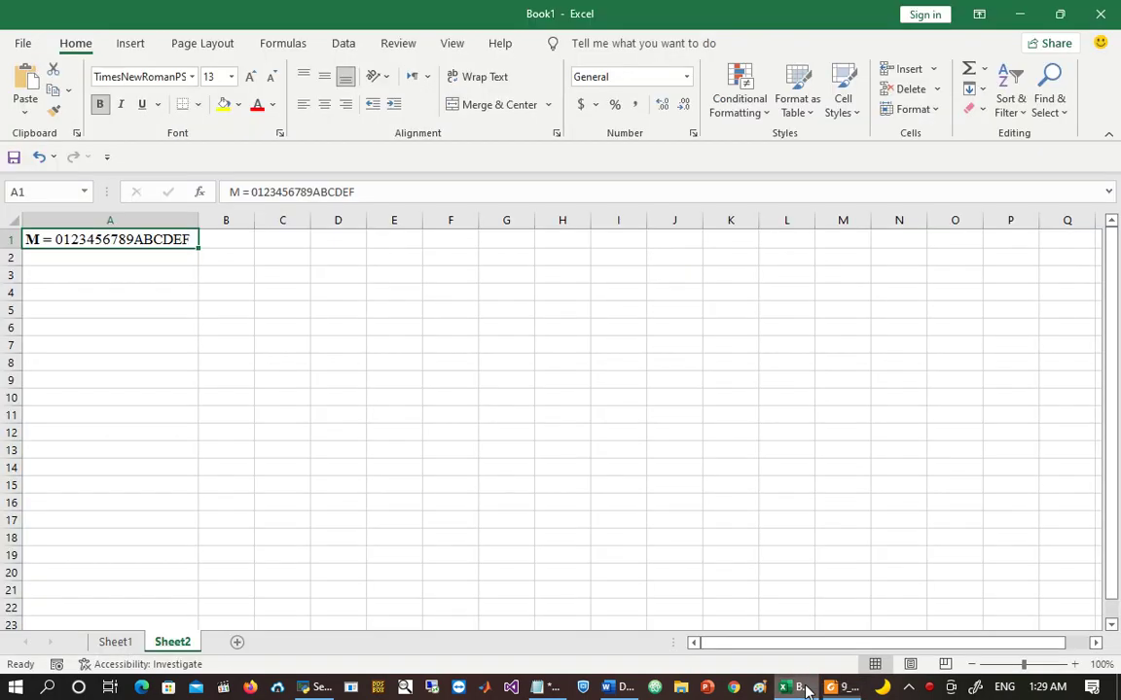
left_click(110, 255)
double_click(110, 255)
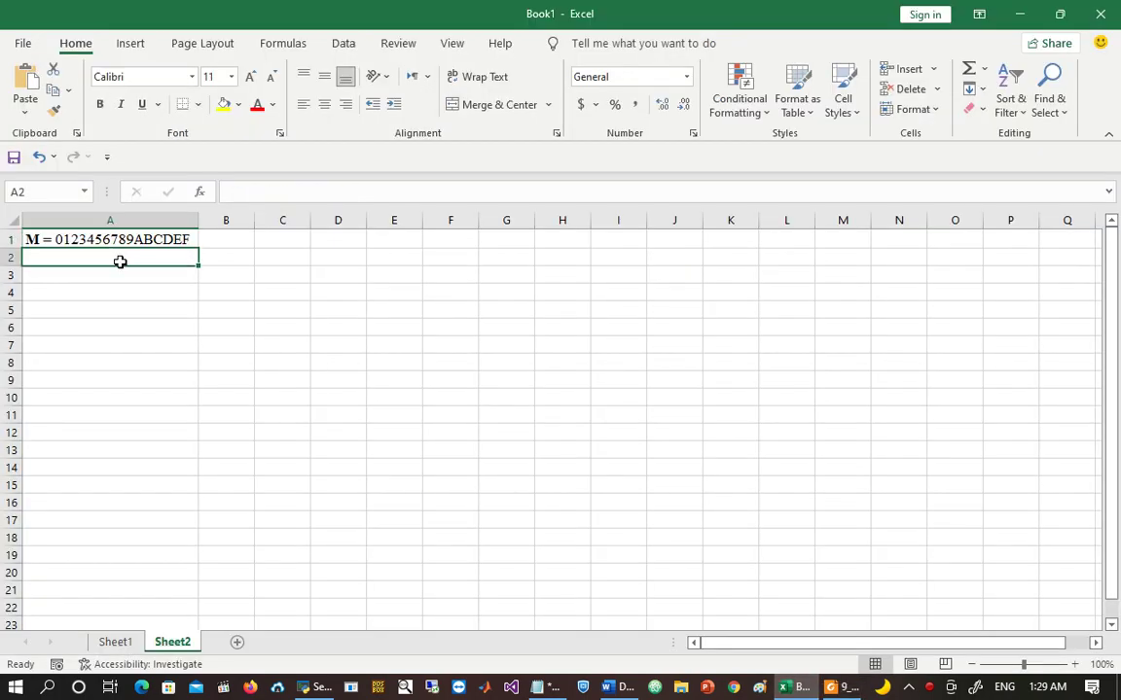
key("ctrl+v")
key("Return")
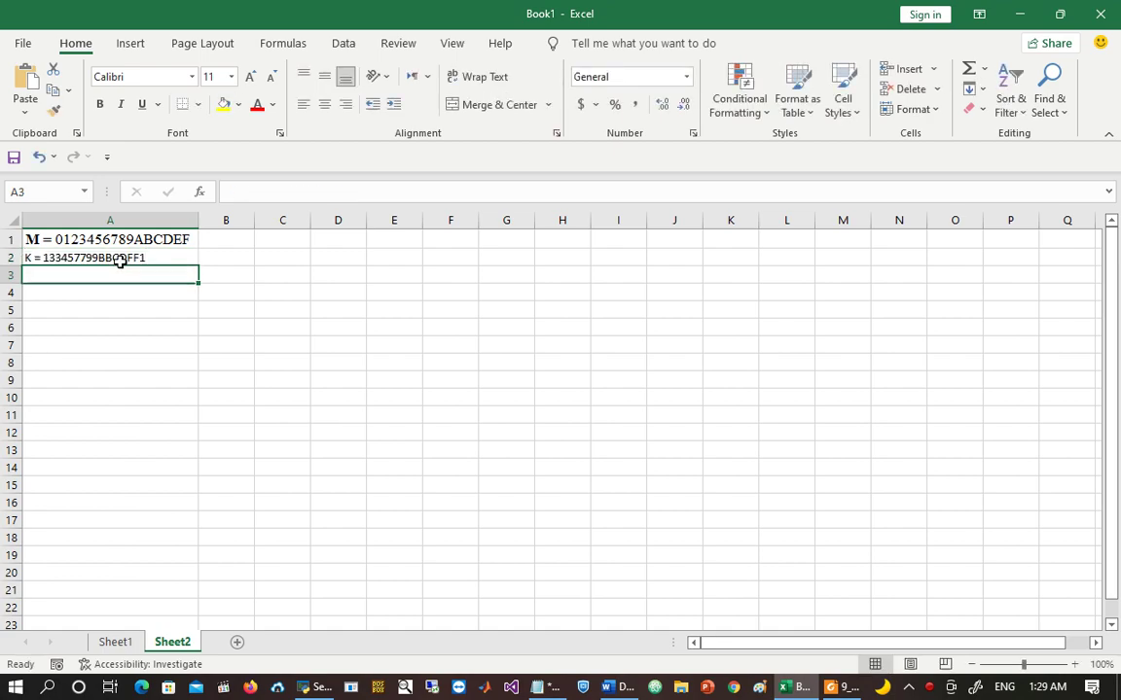
Step: Format the whole sheet as centred, bold, 16-point text and fit column A to its contents
left_click(15, 221)
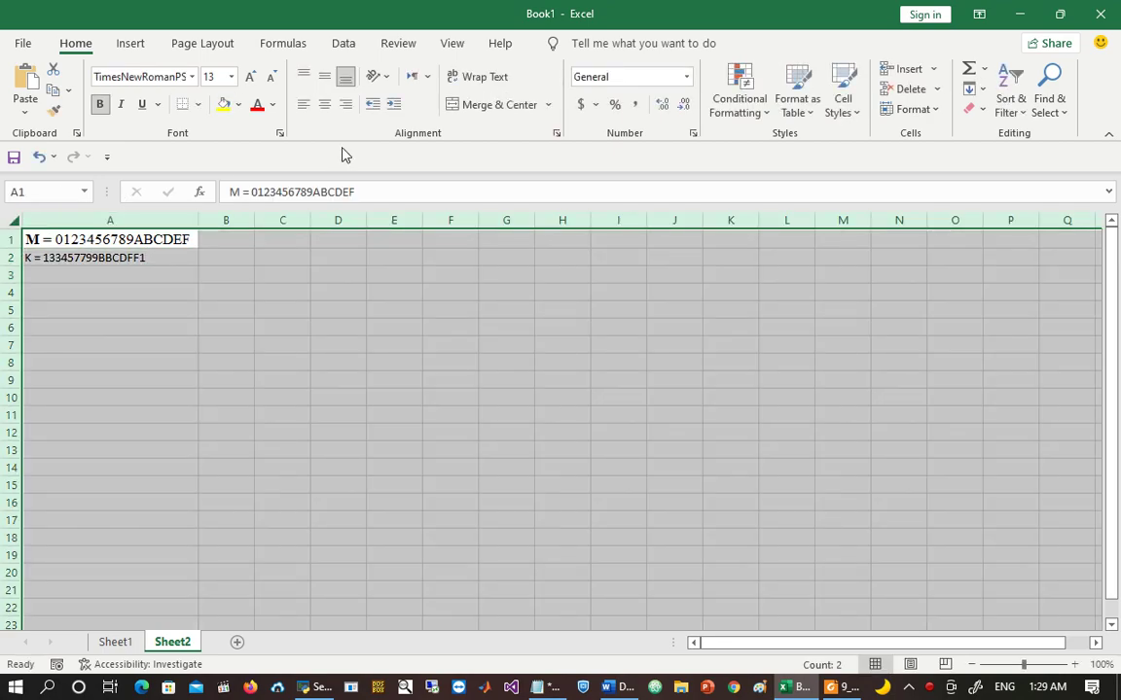
left_click(323, 106)
left_click(100, 105)
left_click(100, 105)
left_click(207, 76)
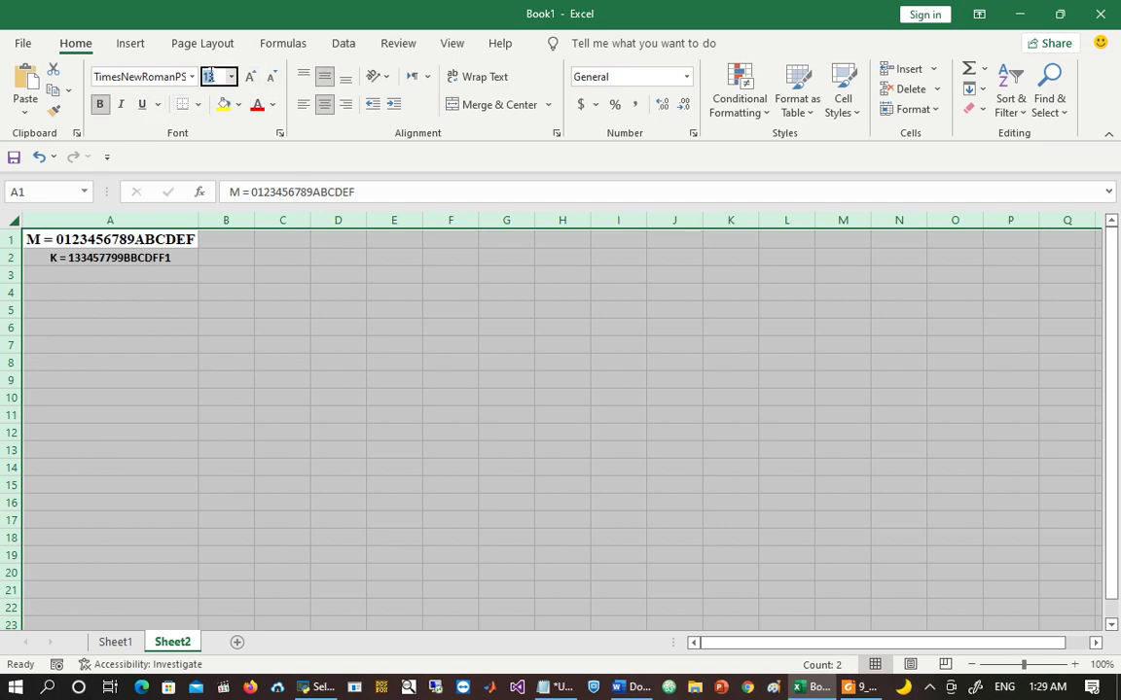
type("16")
key("Return")
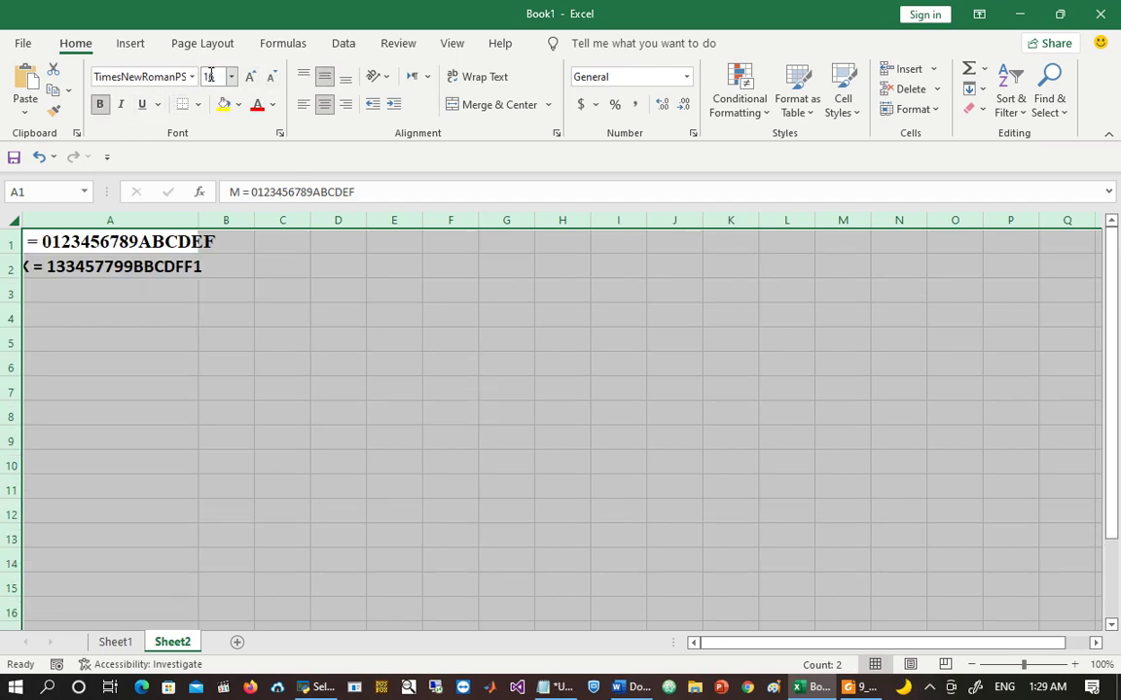
double_click(198, 220)
left_click(214, 370)
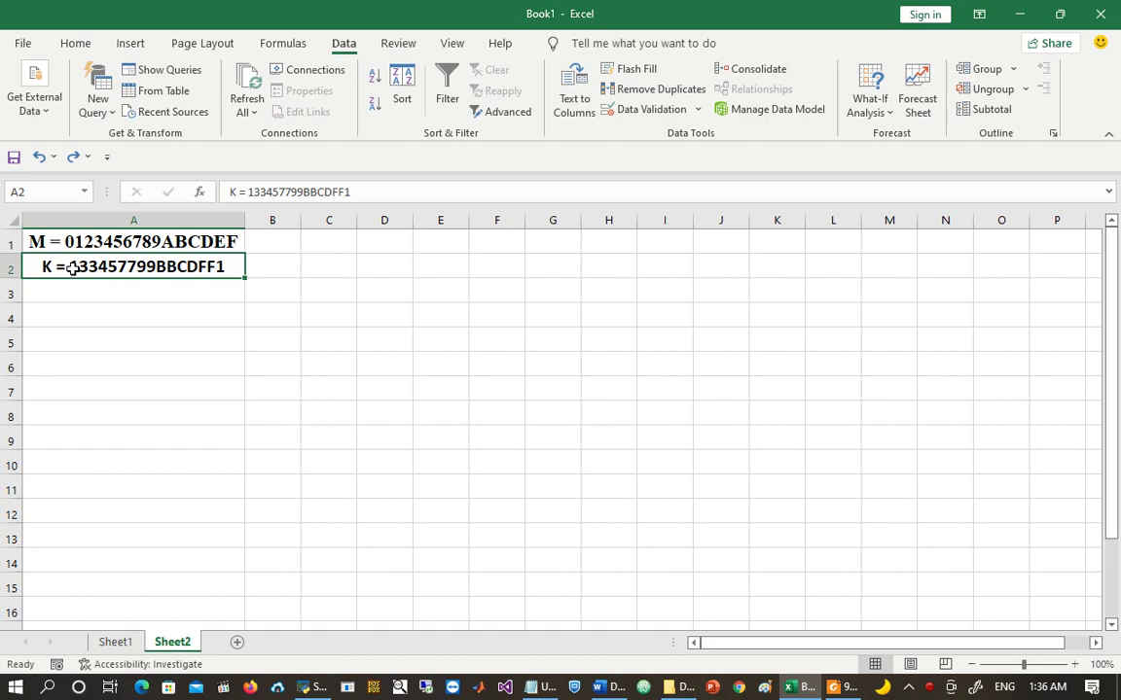
Step: Copy only the hexadecimal digits of key K from A2 into cell A5
double_click(70, 268)
left_click_drag(73, 268, 246, 265)
key("ctrl+c")
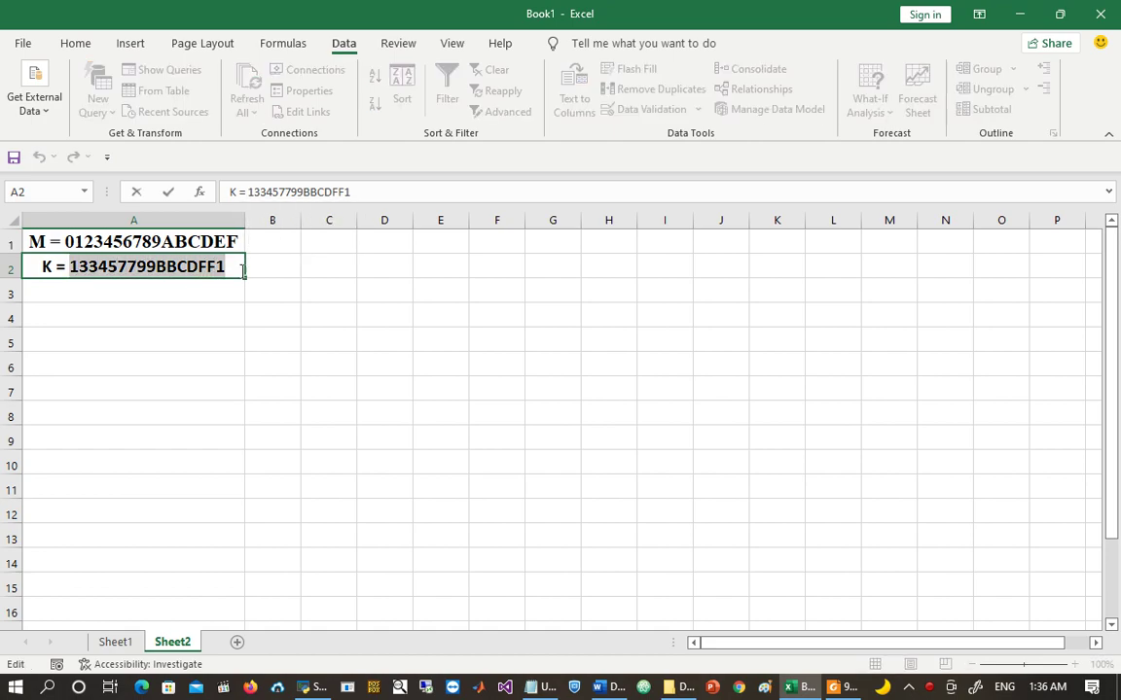
left_click(143, 344)
key("ctrl+v")
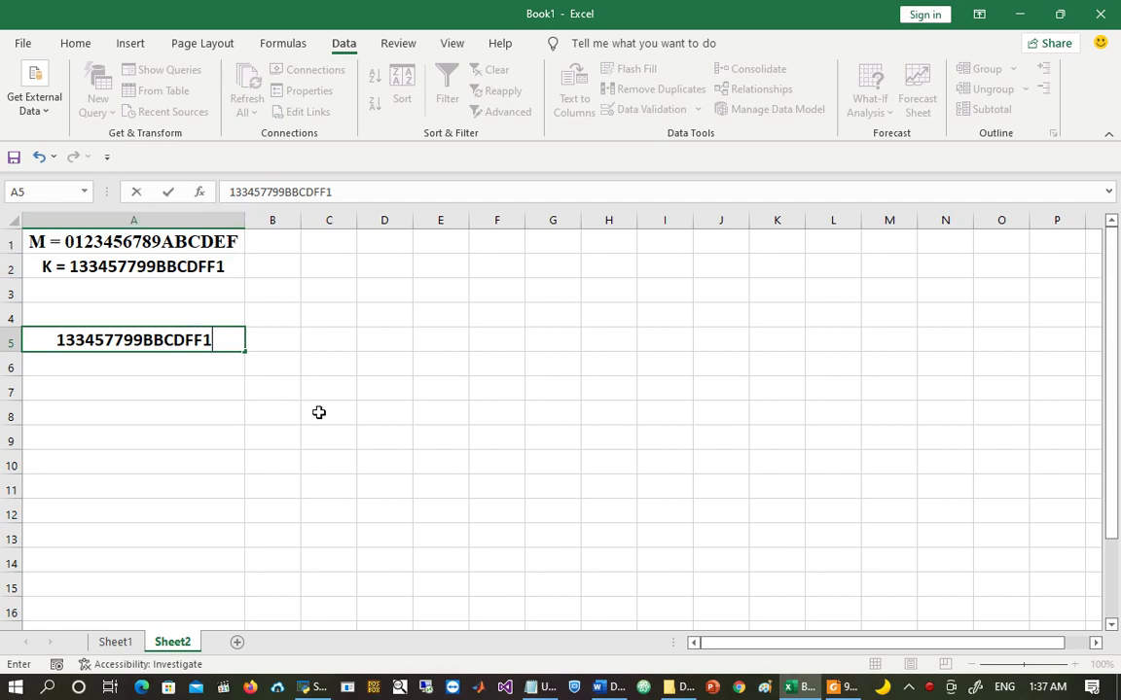
key("Return")
left_click(120, 339)
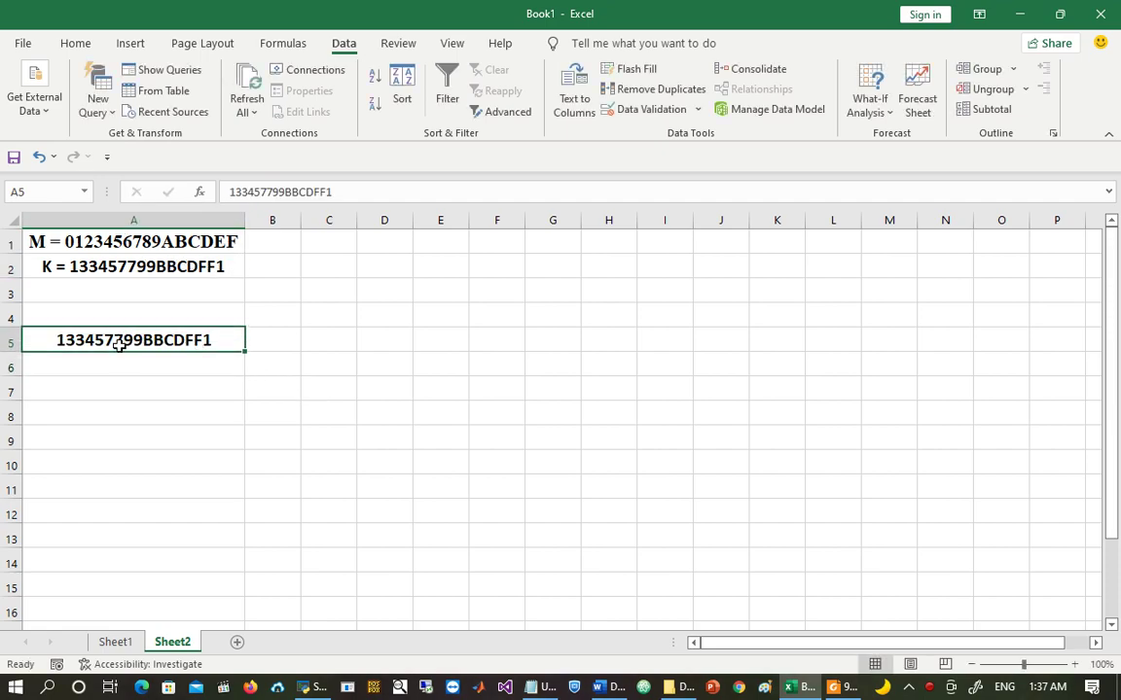
Step: Enter 1 and 3 in C5 and C6 and extend the series of odd numbers down to 15 in C12
left_click(332, 343)
type("1")
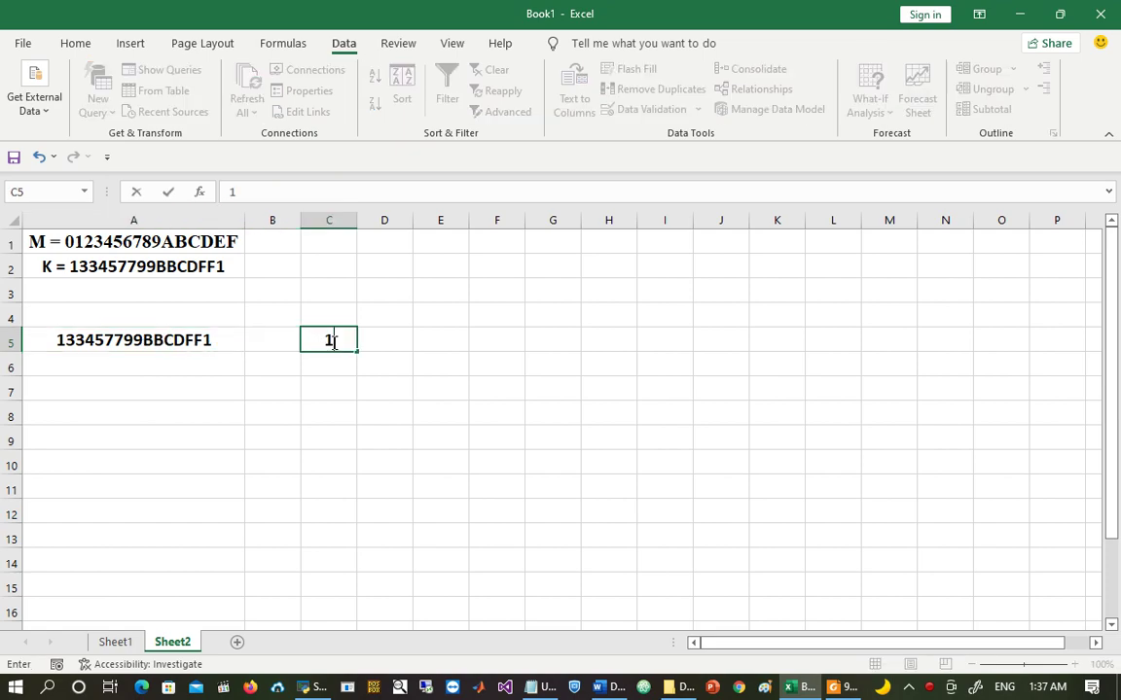
key("Return")
type("3")
key("Return")
left_click_drag(338, 347, 358, 528)
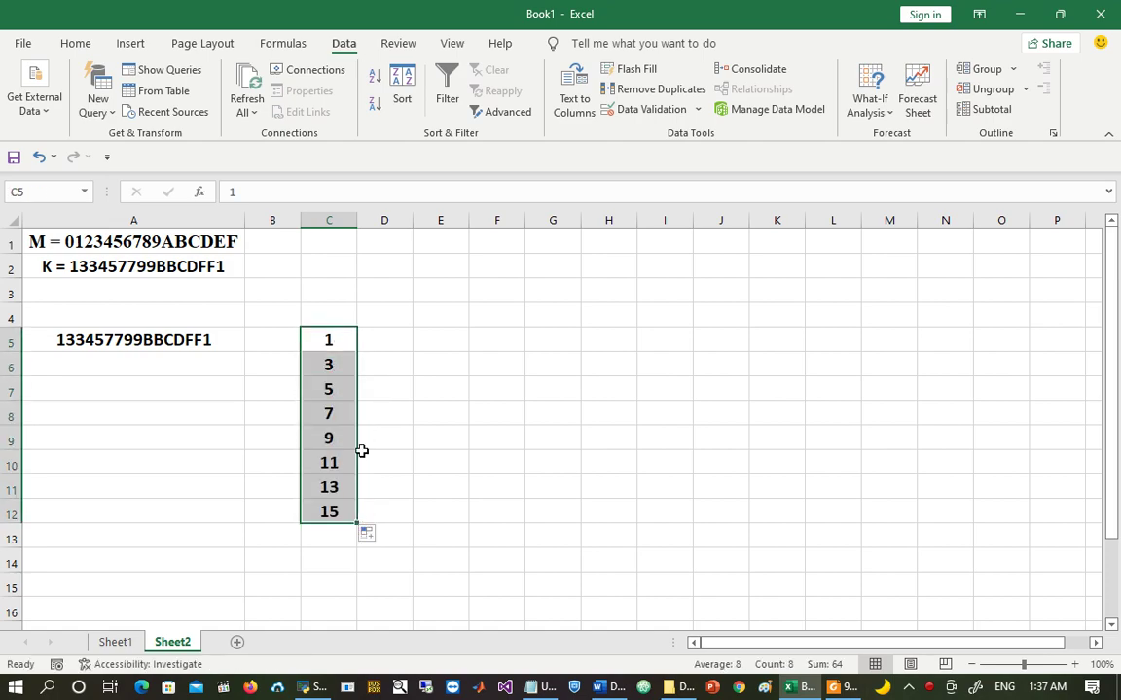
Step: Widen column D and split the key into two-character pairs in D5:D12 with =MID($A$5,C5,2) filled down
left_click(401, 334)
left_click_drag(416, 215, 550, 220)
type("=mid(")
left_click(84, 335)
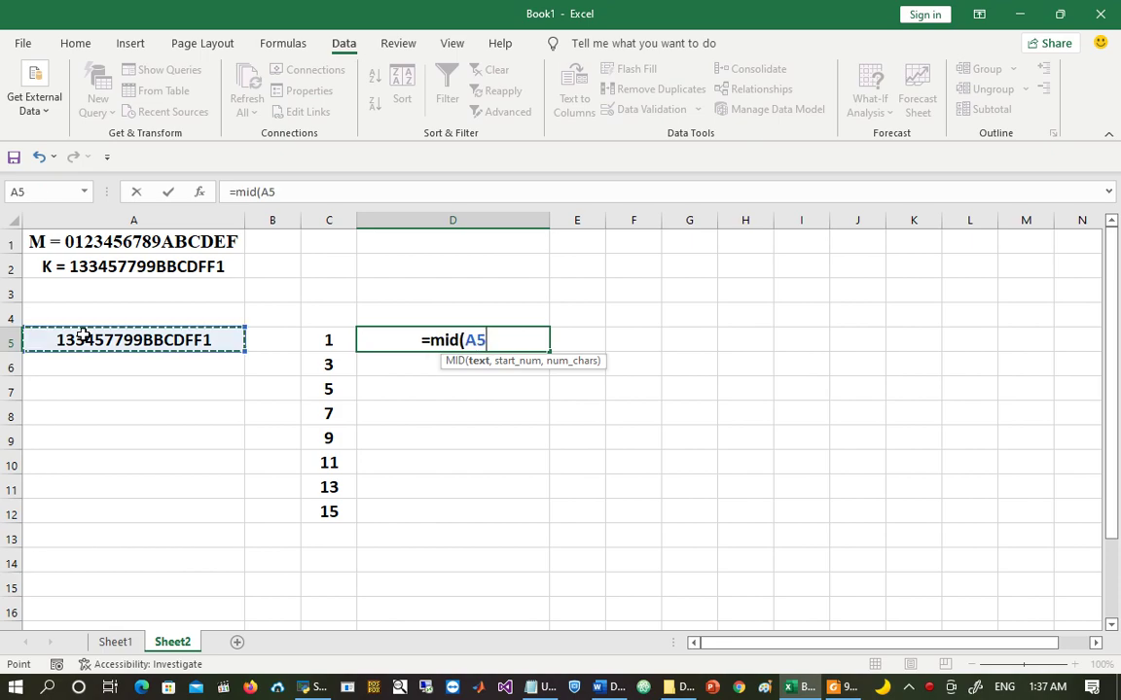
key("F4")
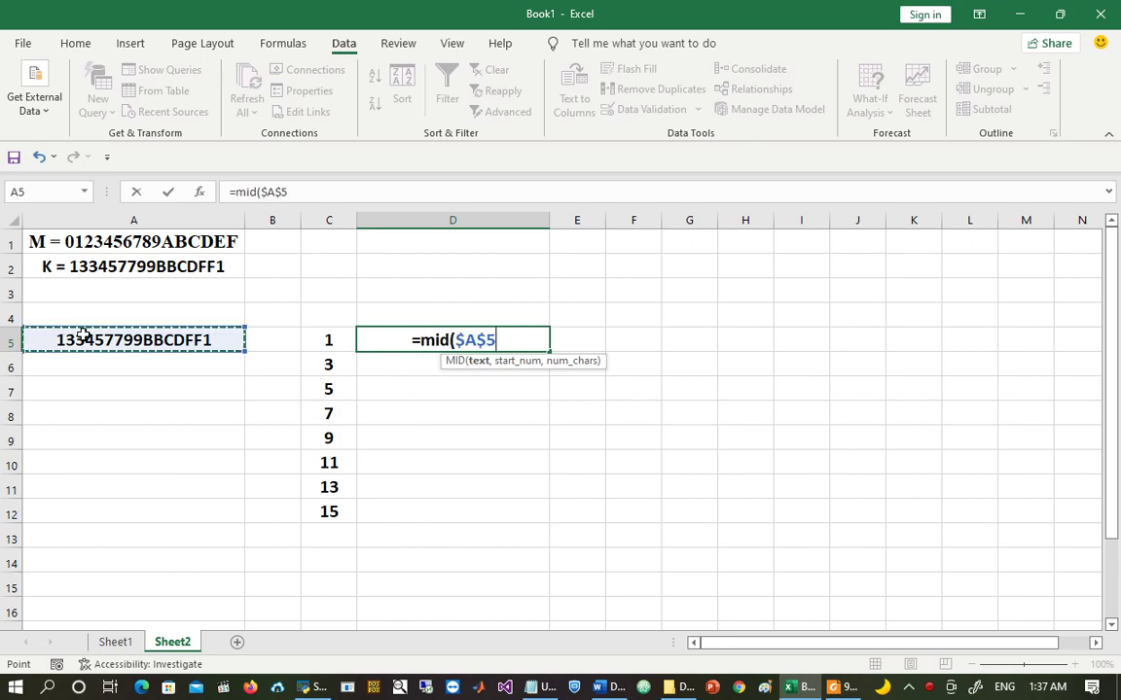
type(",")
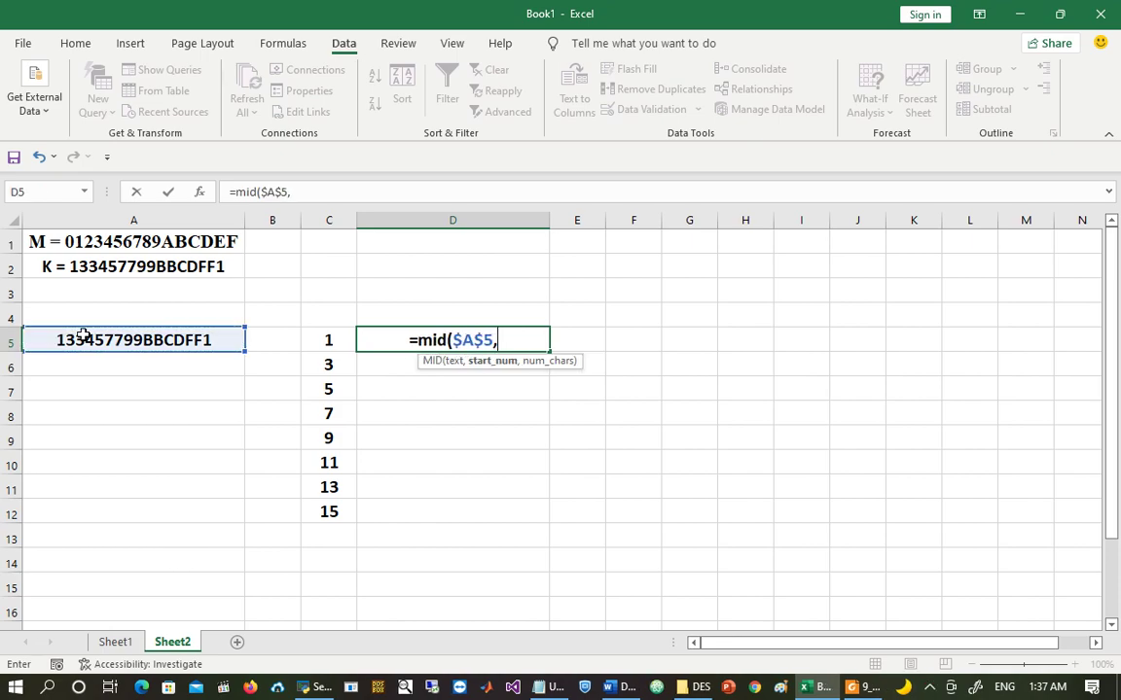
left_click(317, 340)
type(",2)")
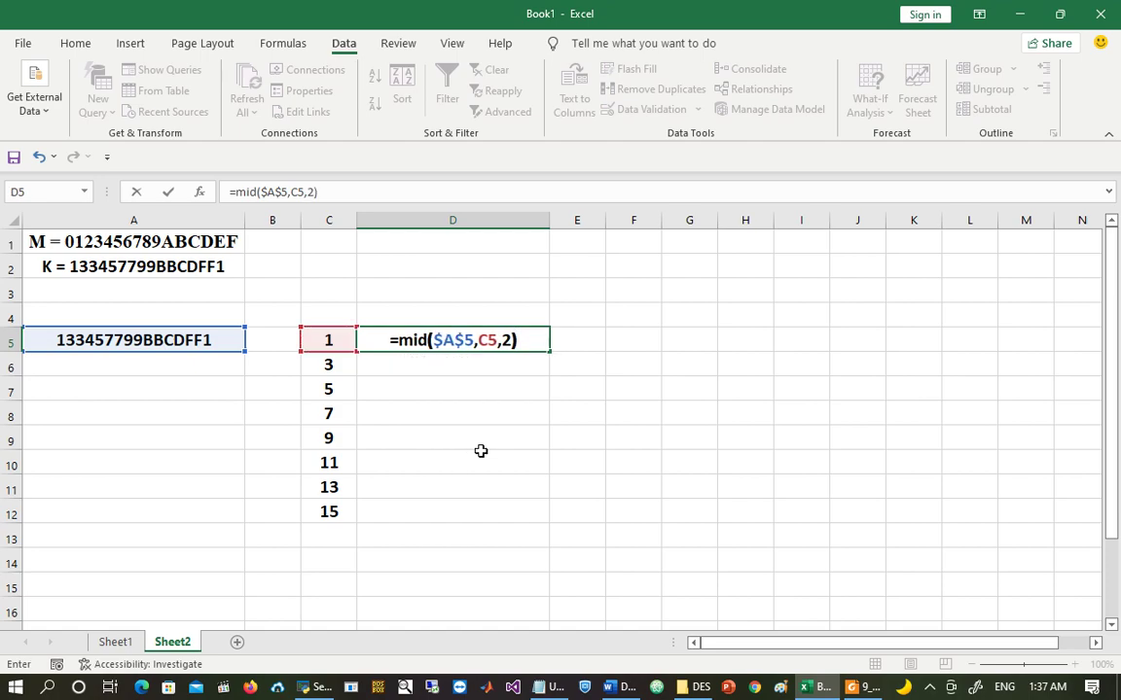
key("Return")
left_click(515, 342)
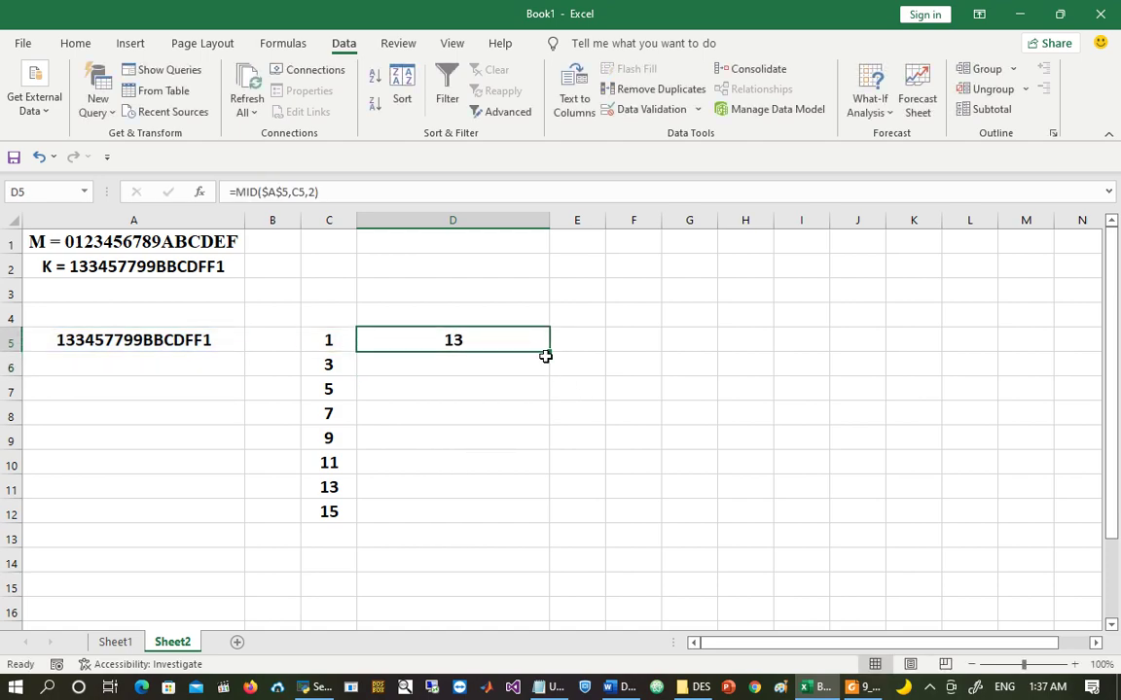
double_click(550, 356)
left_click(445, 342)
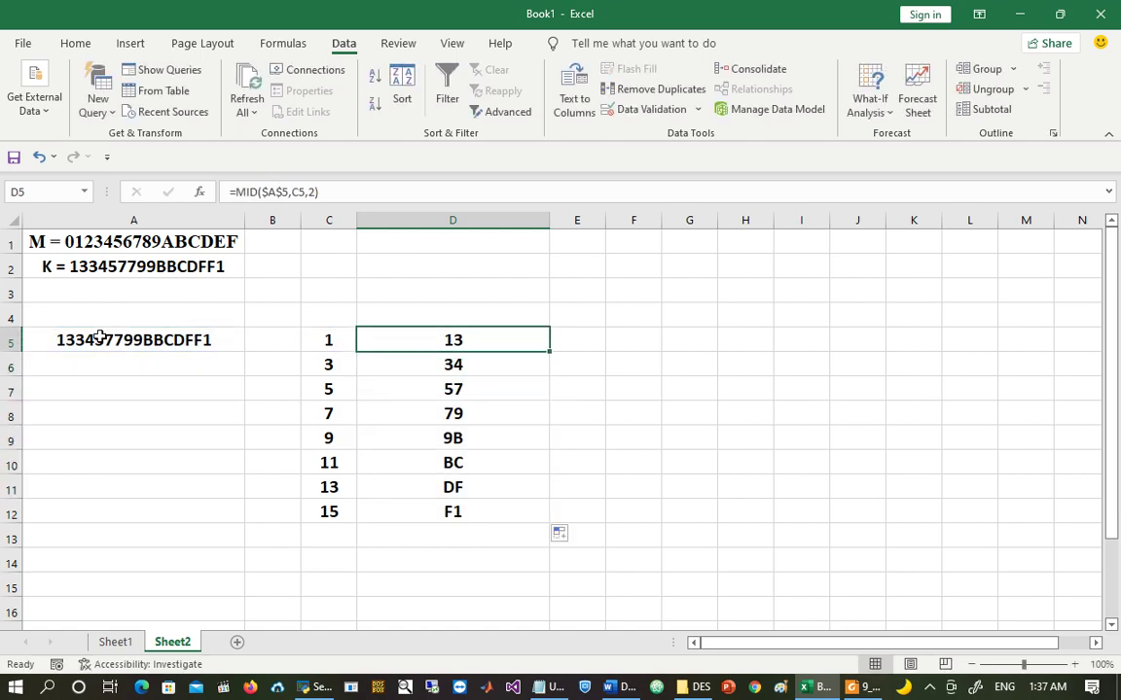
left_click(430, 364)
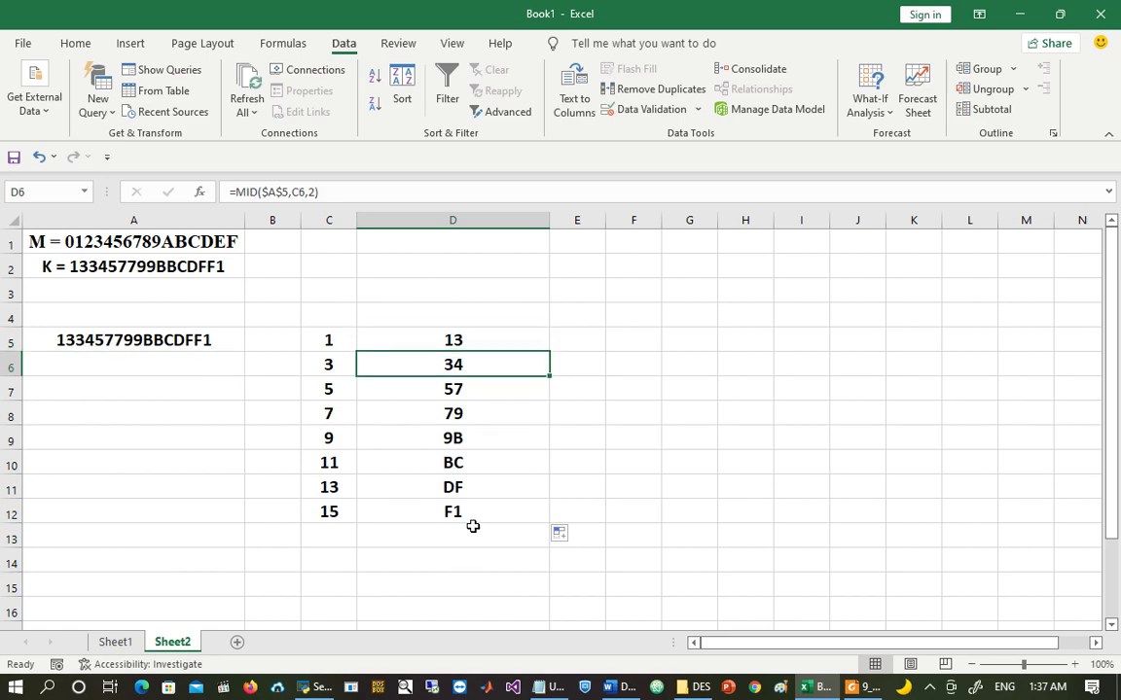
left_click(453, 514)
Step: Widen column E and convert the hexadecimal pairs to 8-bit binary in E5:E12 with =HEX2BIN(D5,8) filled down
left_click_drag(605, 219, 734, 219)
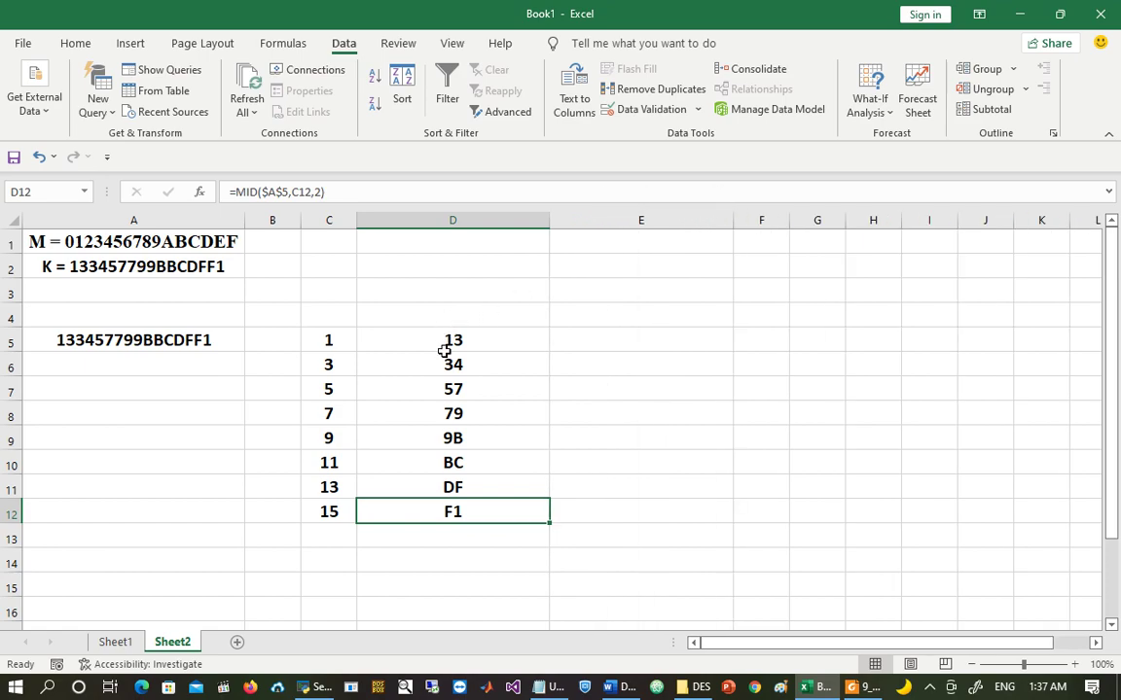
left_click(623, 339)
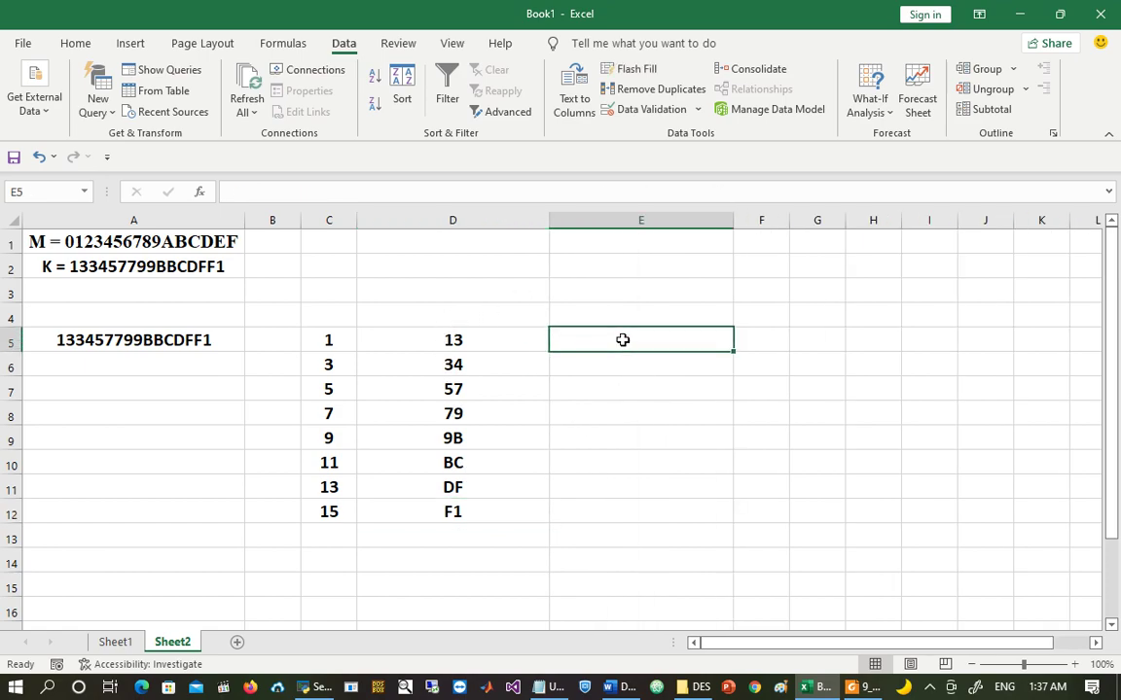
type("=hex2")
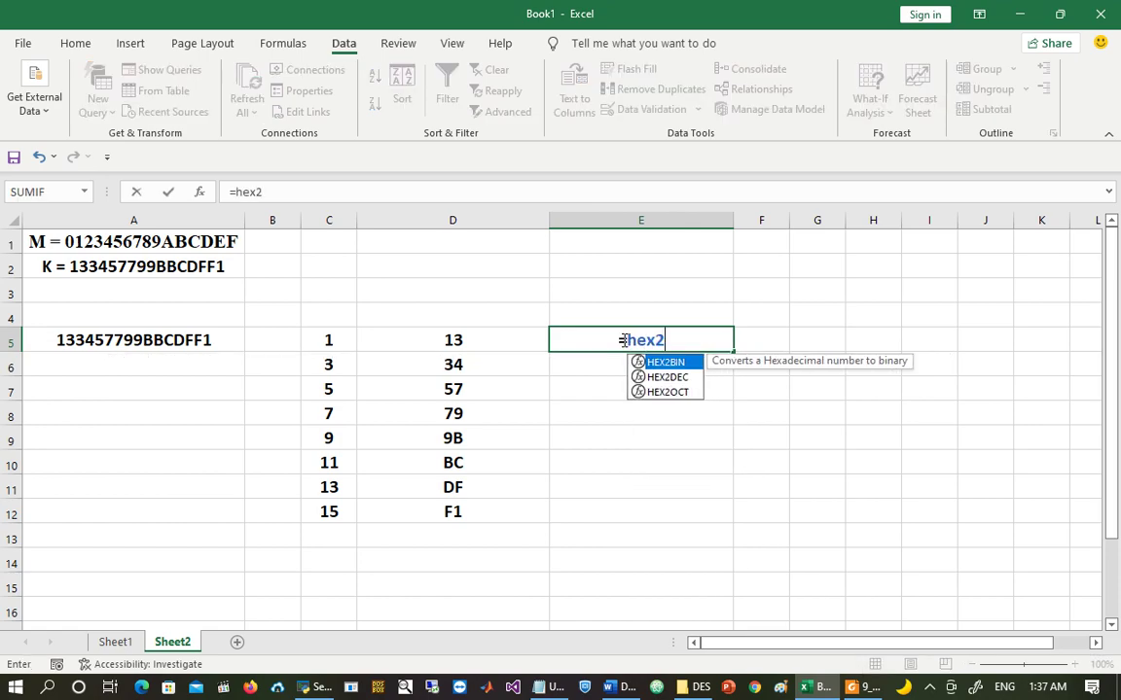
type("bin(")
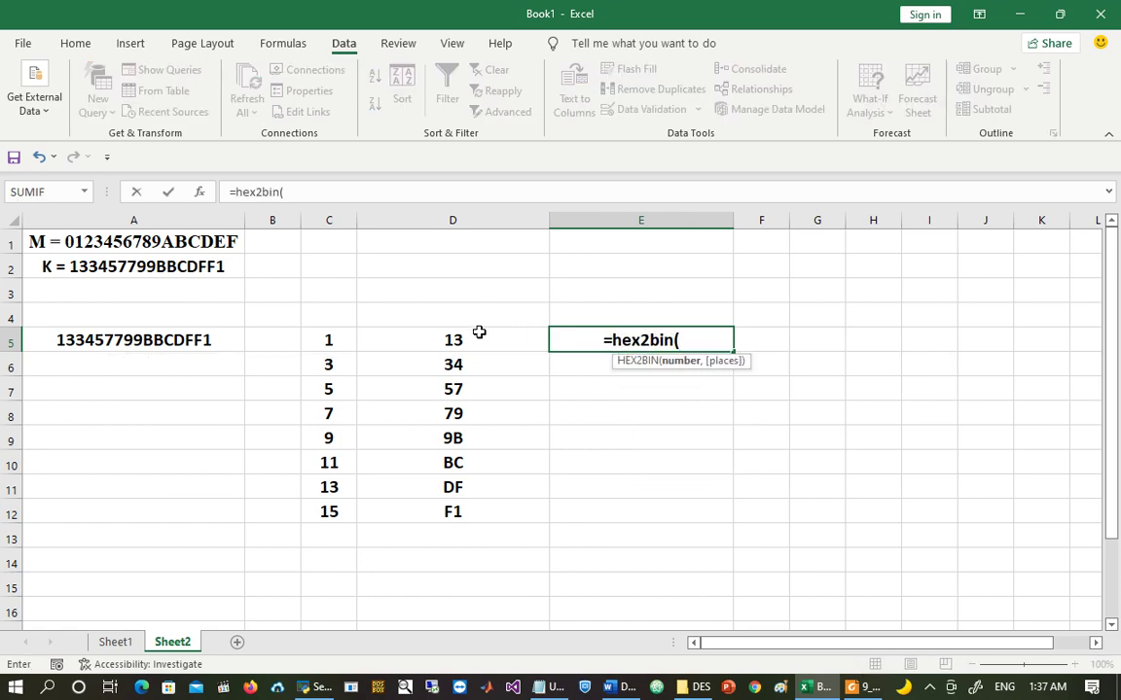
left_click(477, 333)
type(",")
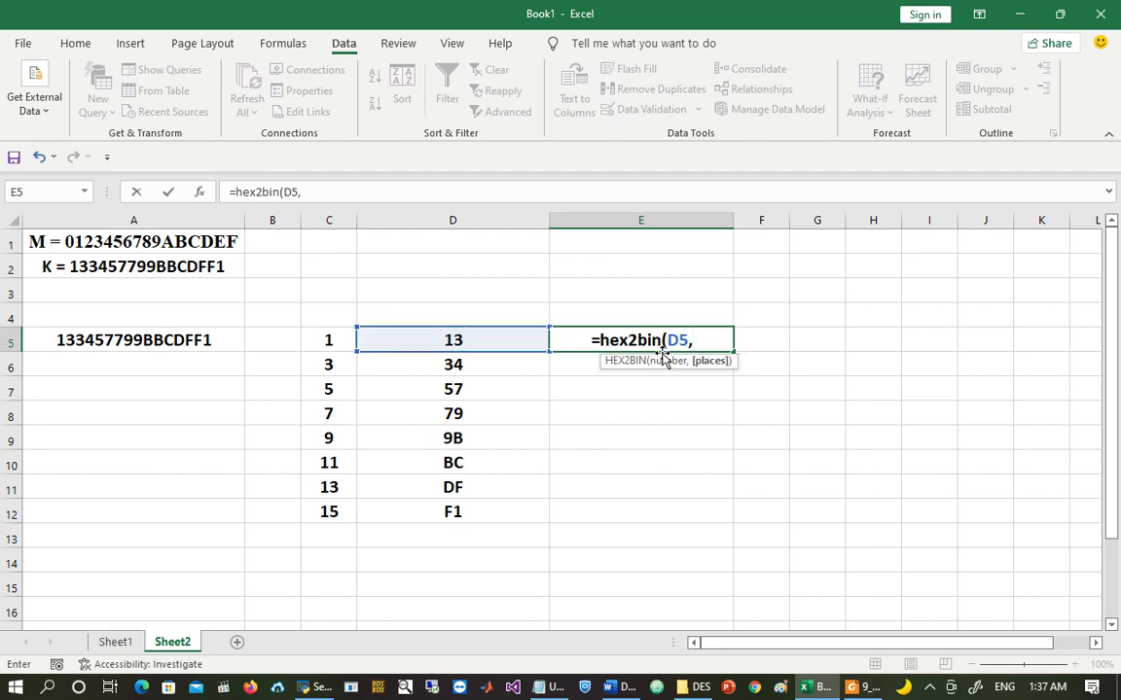
type("8)")
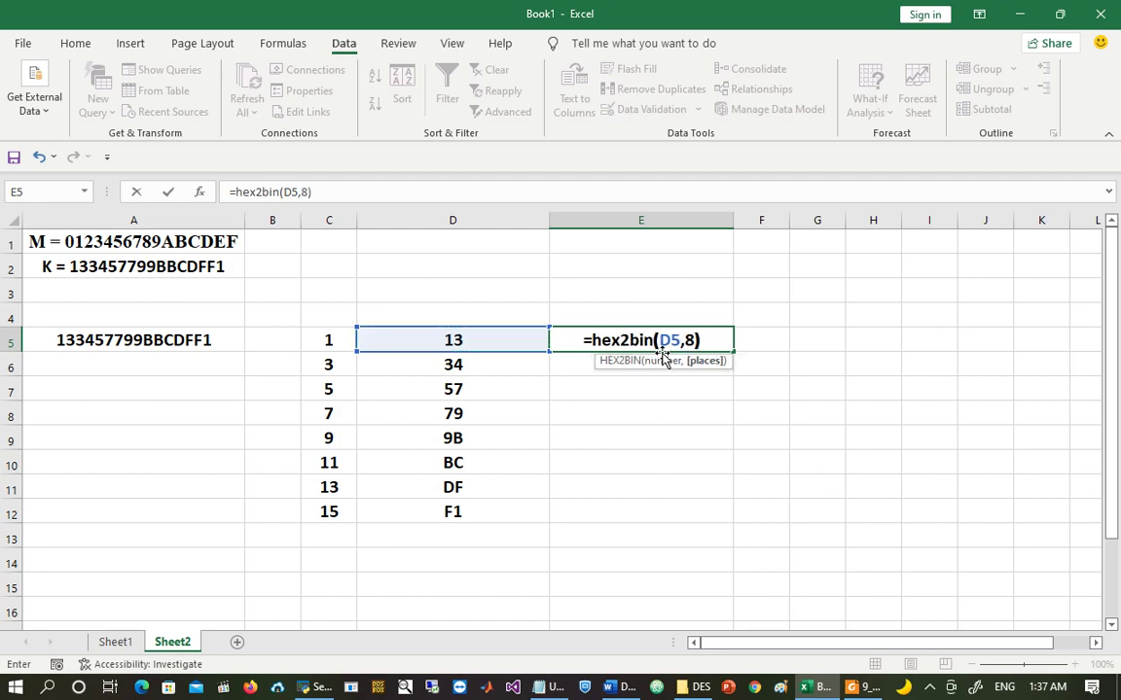
key("Return")
left_click(699, 344)
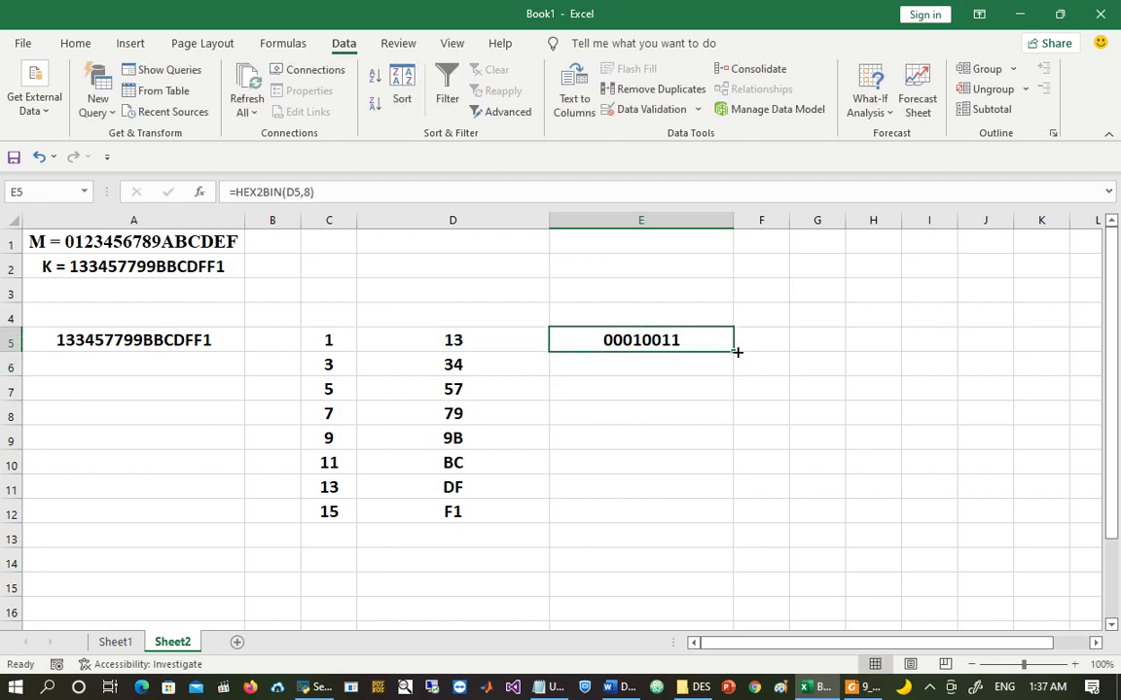
double_click(734, 353)
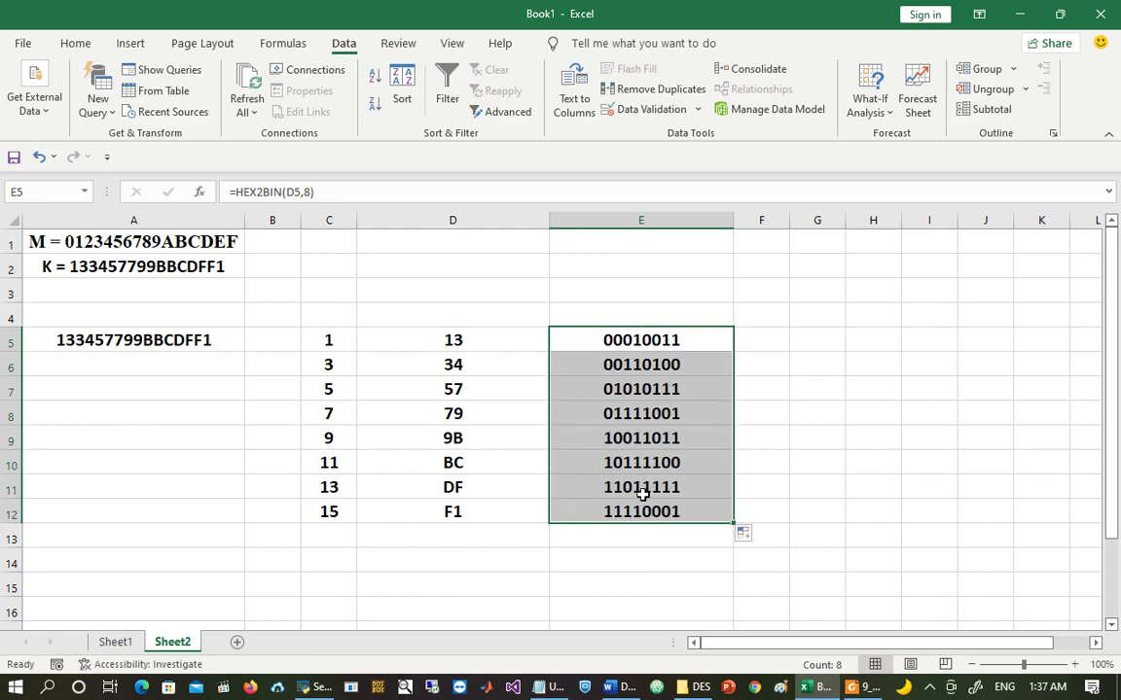
Step: Copy the eight binary values in E5:E12 and paste them into the empty Notepad document
key("ctrl+c")
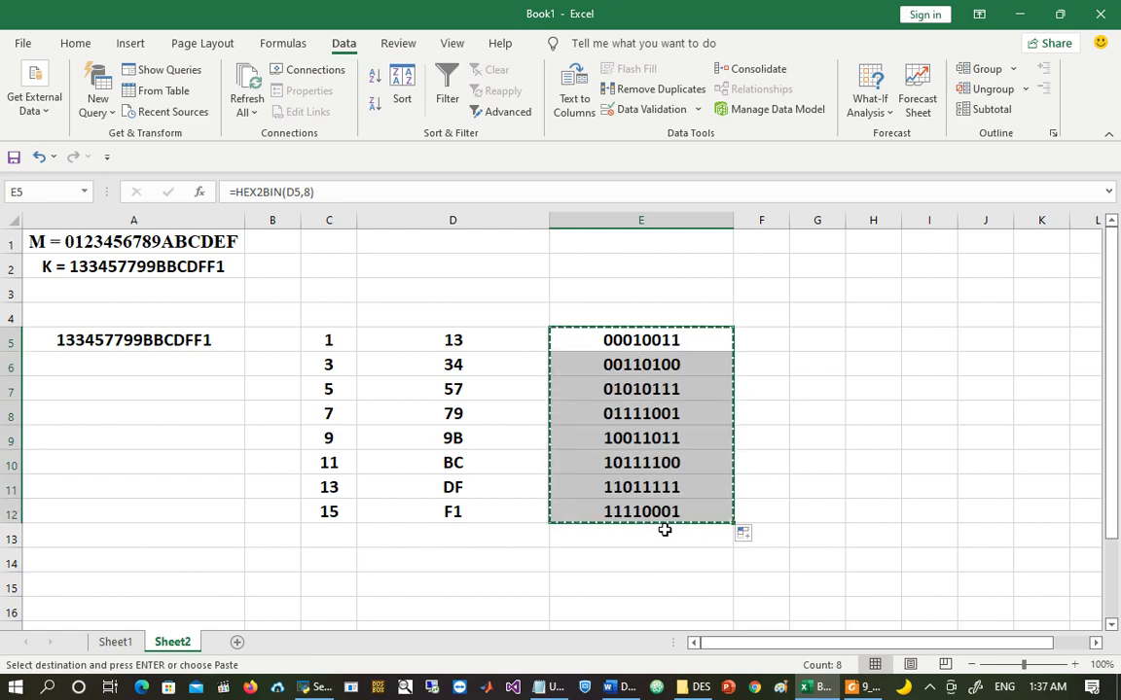
left_click(562, 689)
key("ctrl+v")
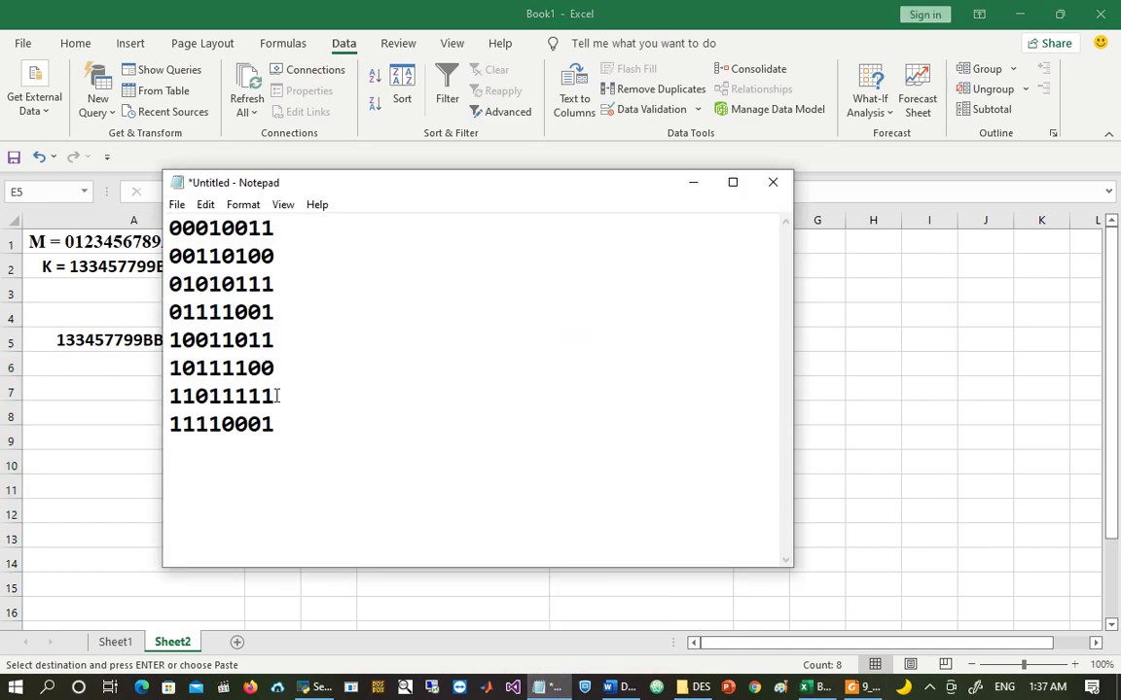
Step: Remove the line breaks in Notepad to join the eight binary bytes into one continuous string
key("Delete")
key("Delete")
key("Up")
key("Delete")
key("Up")
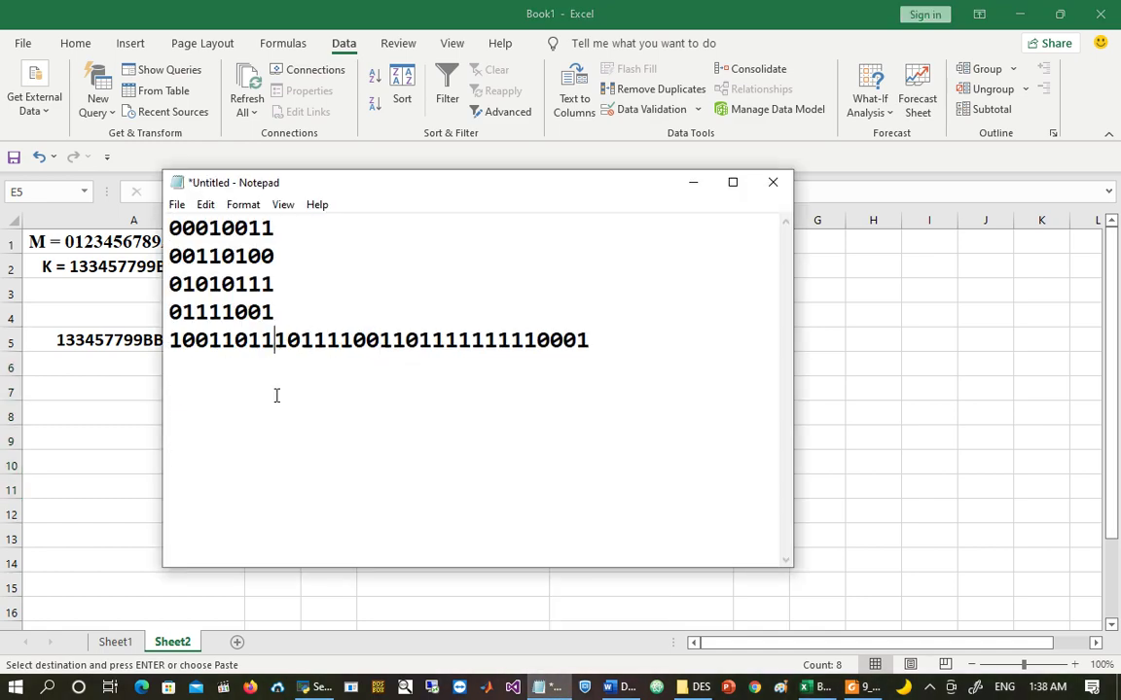
key("Delete")
key("Up")
key("Delete")
key("Up")
key("Delete")
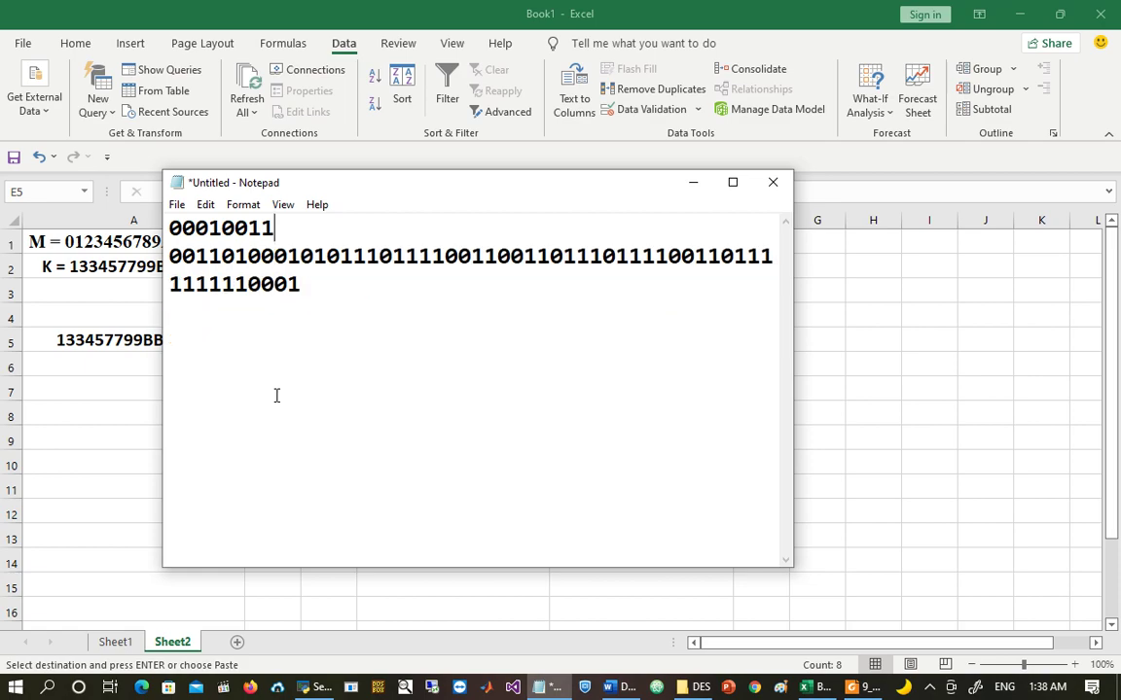
key("Up")
key("Delete")
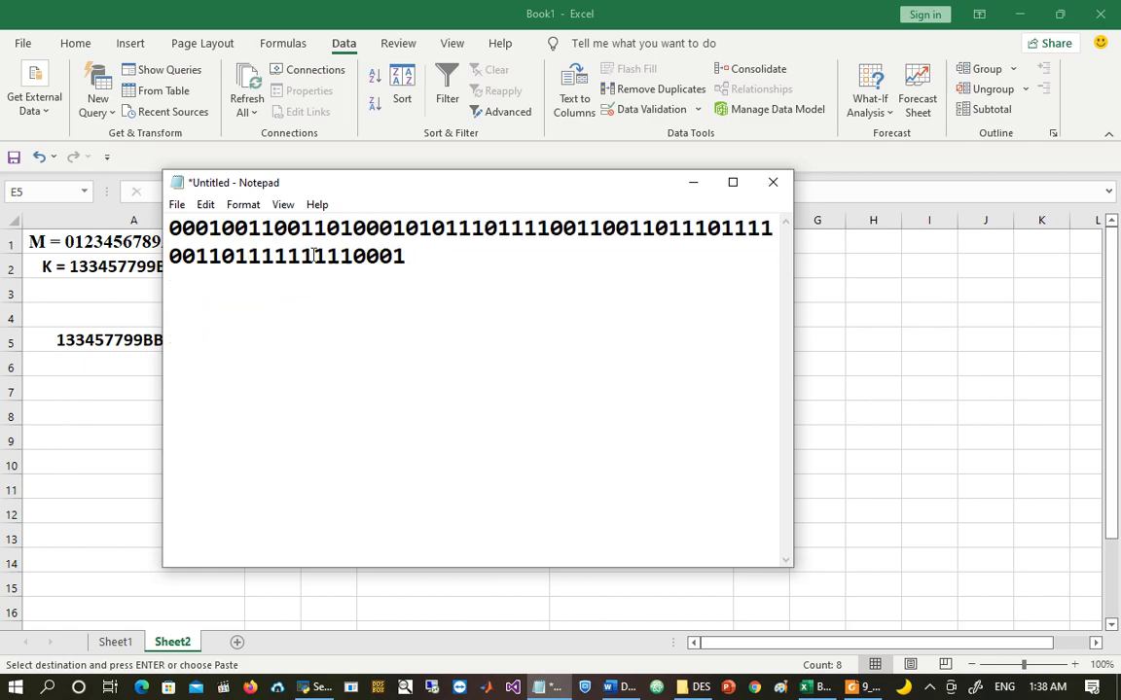
Step: Replace every 0 with "0," and every 1 with "1," in the Notepad text to separate the bits with commas
key("ctrl+h")
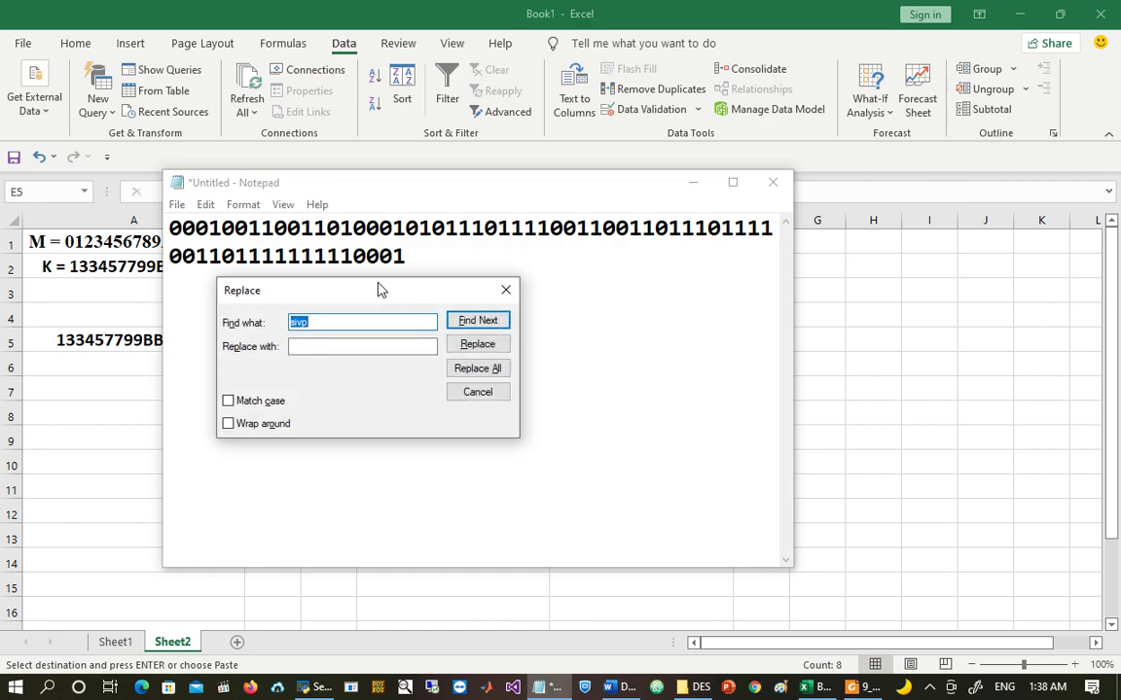
left_click(362, 346)
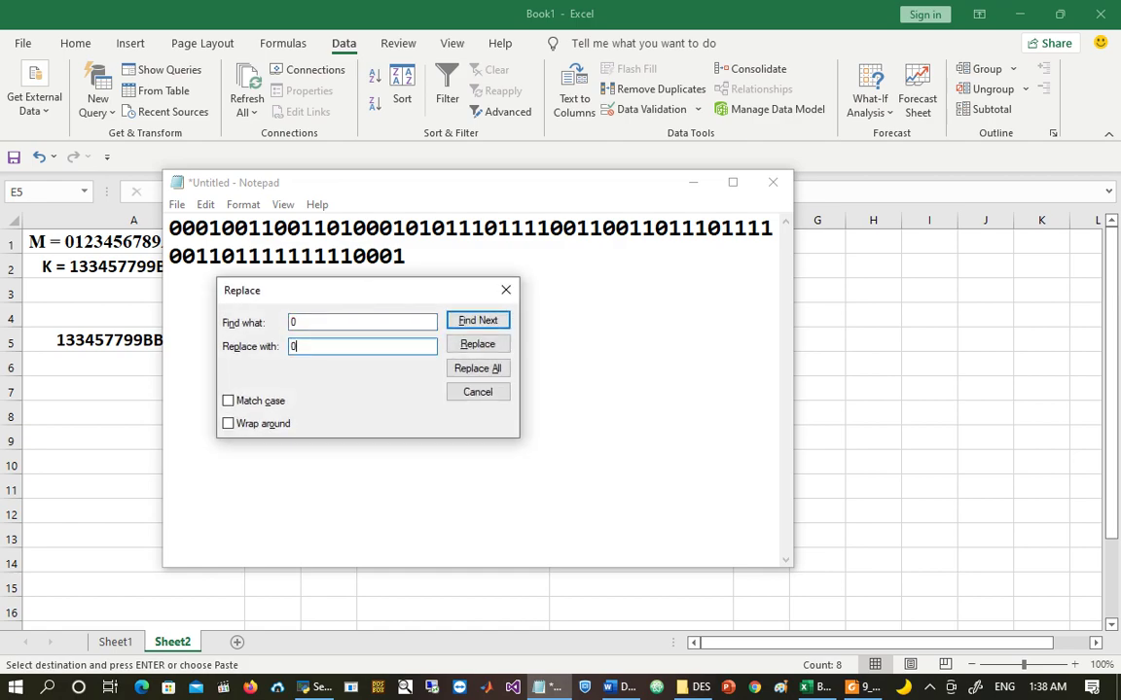
left_click(490, 373)
double_click(332, 319)
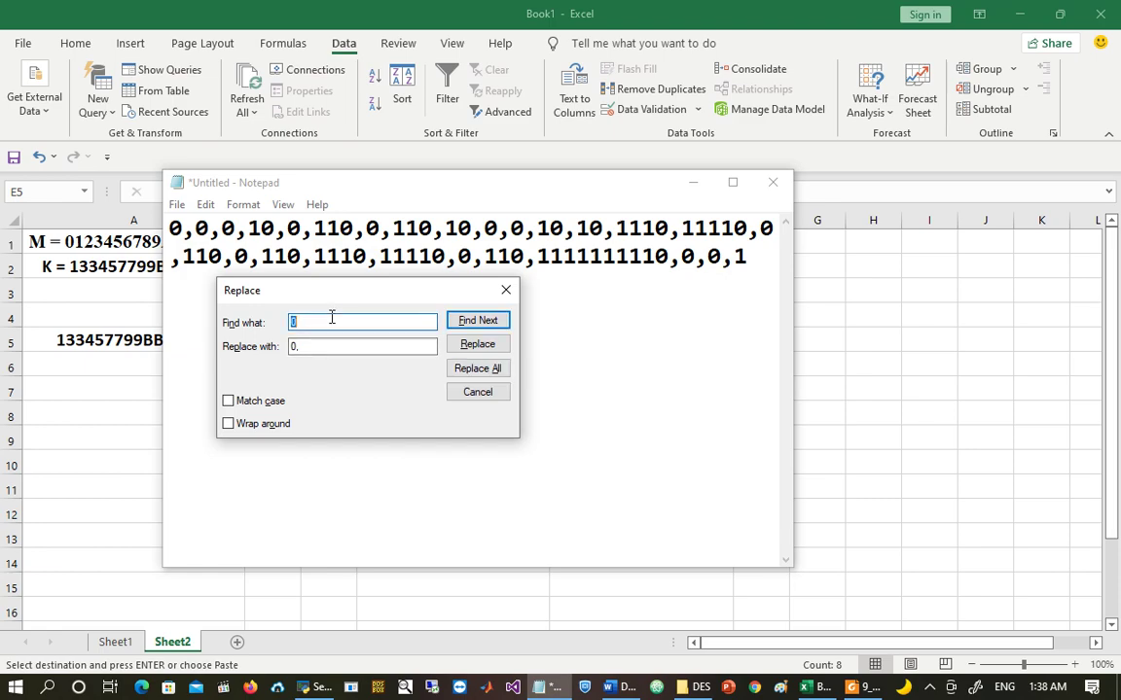
double_click(284, 346)
type("1,")
left_click(476, 368)
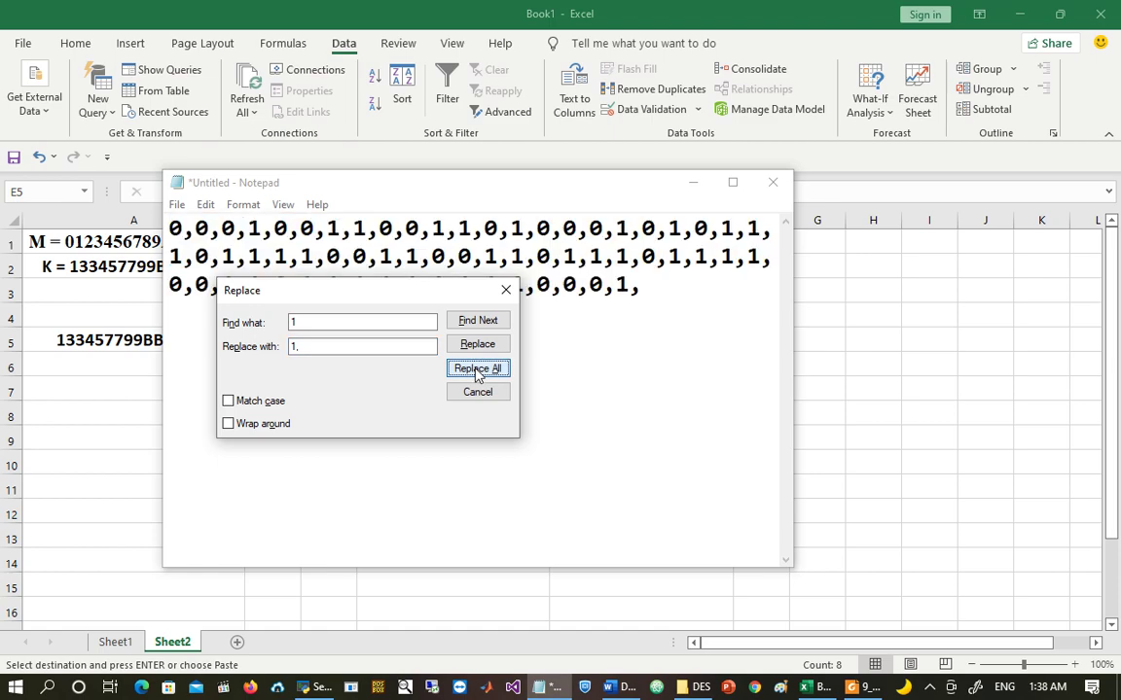
left_click(477, 394)
Step: Cut the whole comma-separated bit string from Notepad and paste it into cell I1 of Sheet2 in Excel
left_click_drag(653, 283, 97, 215)
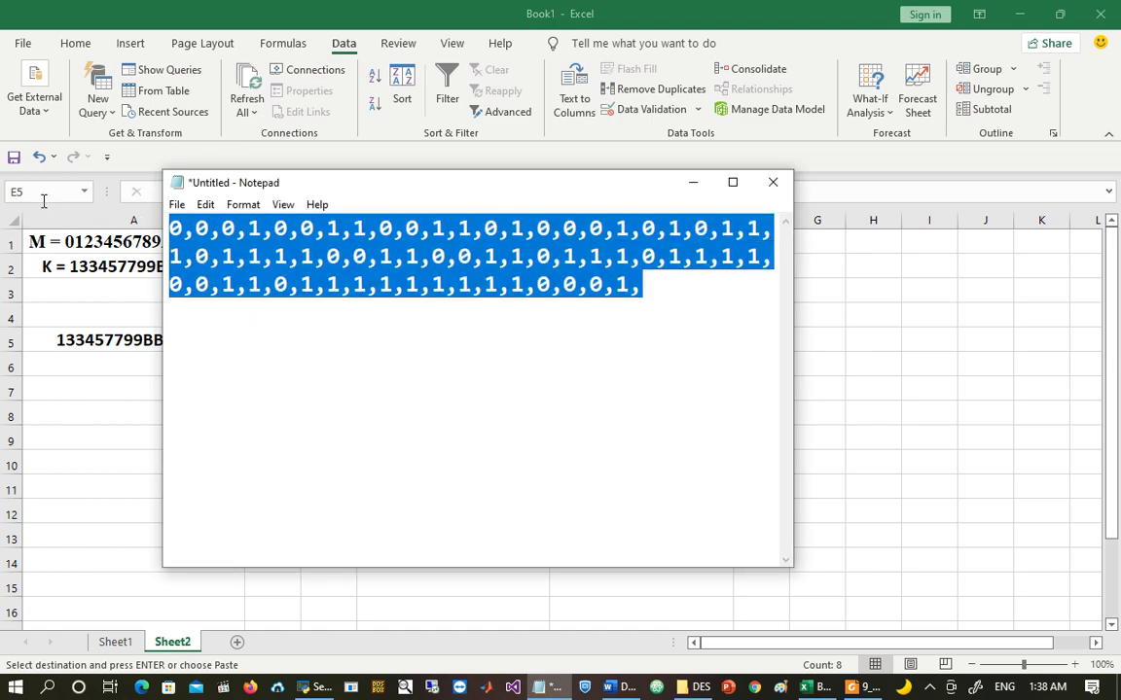
key("ctrl+x")
left_click(286, 8)
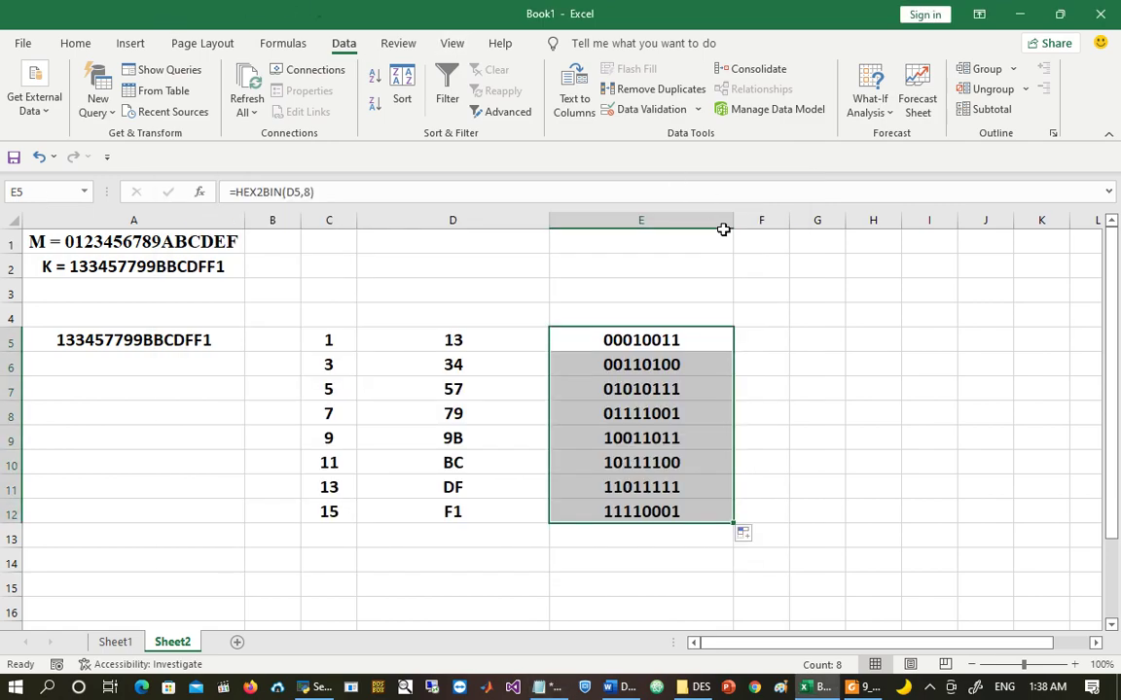
left_click(869, 244)
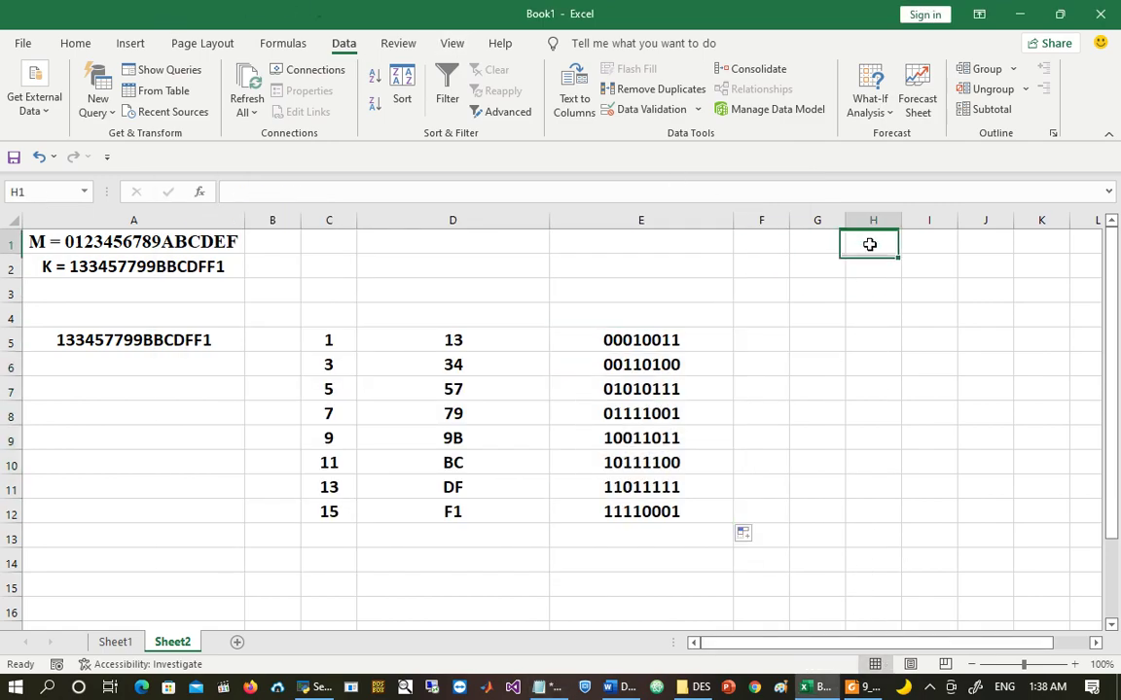
key("Right")
key("Right")
key("Right")
key("Right")
key("Right")
key("Right")
key("Right")
key("Right")
key("Right")
key("Right")
key("Right")
key("Right")
key("Left")
key("Right")
key("Right")
key("Right")
key("Right")
key("Right")
key("Right")
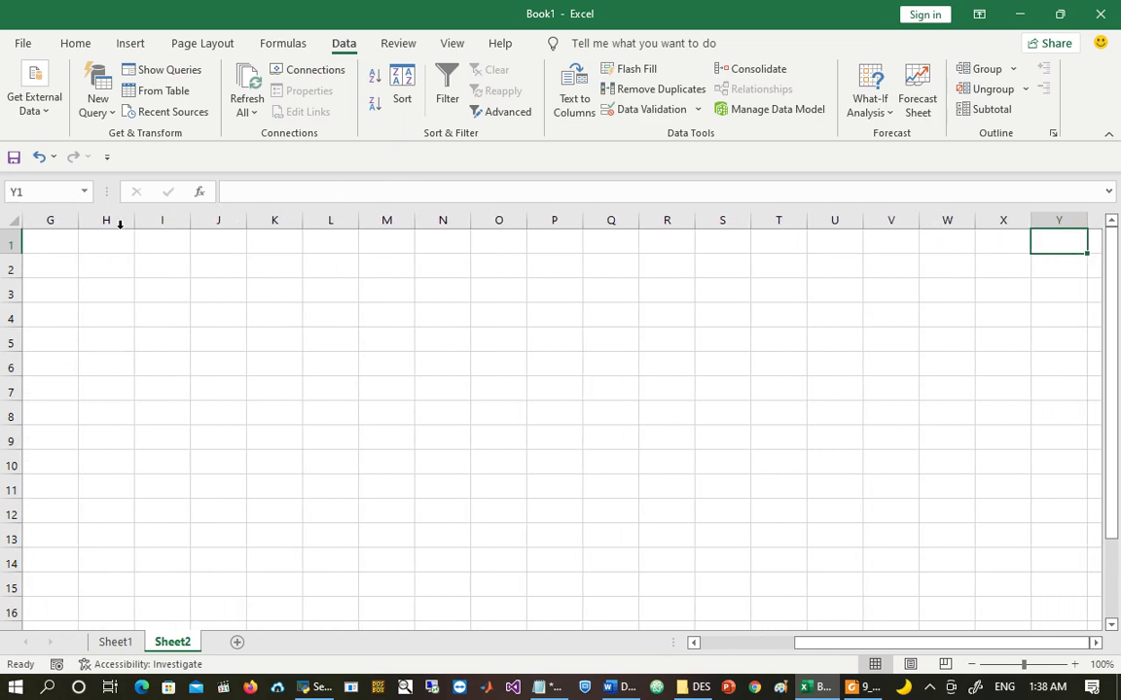
left_click(165, 243)
double_click(165, 243)
key("ctrl+v")
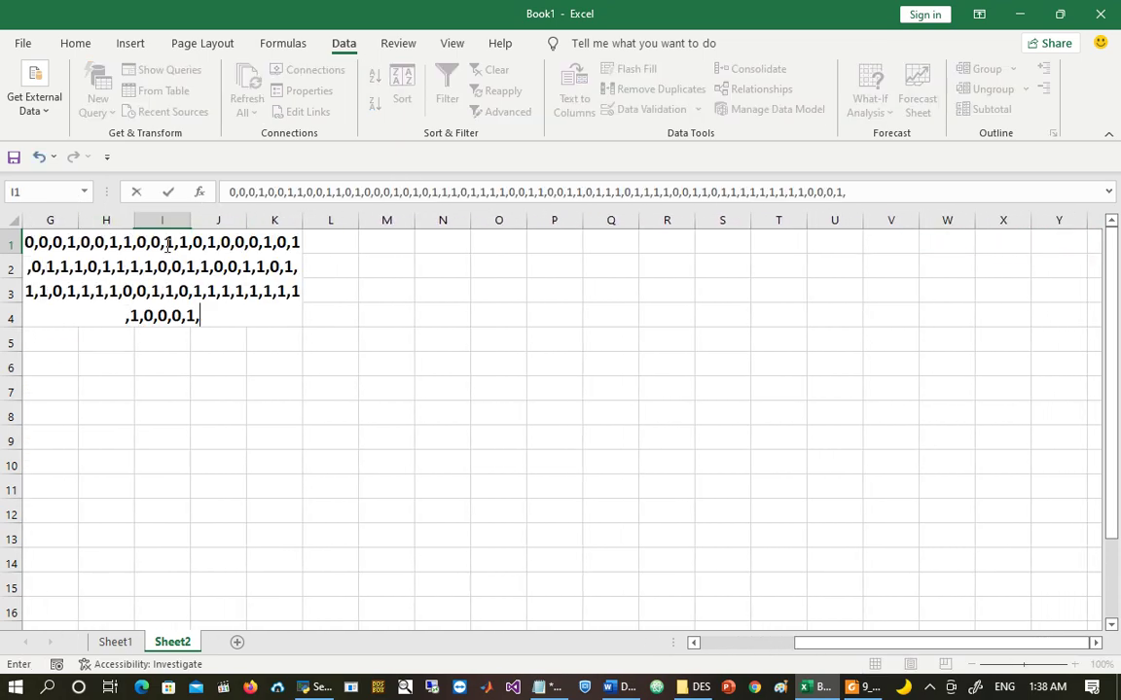
key("Return")
Step: Split I1 into one bit per cell with Text to Columns, delimited by comma only, with destination $I$1
left_click(165, 243)
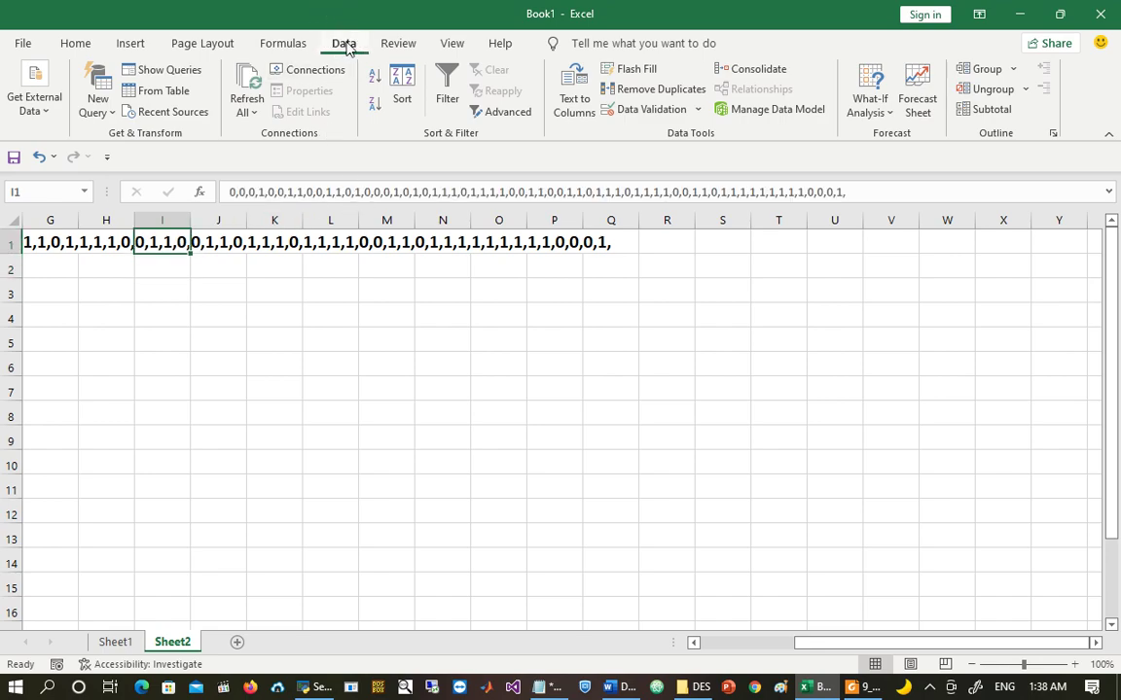
left_click(571, 97)
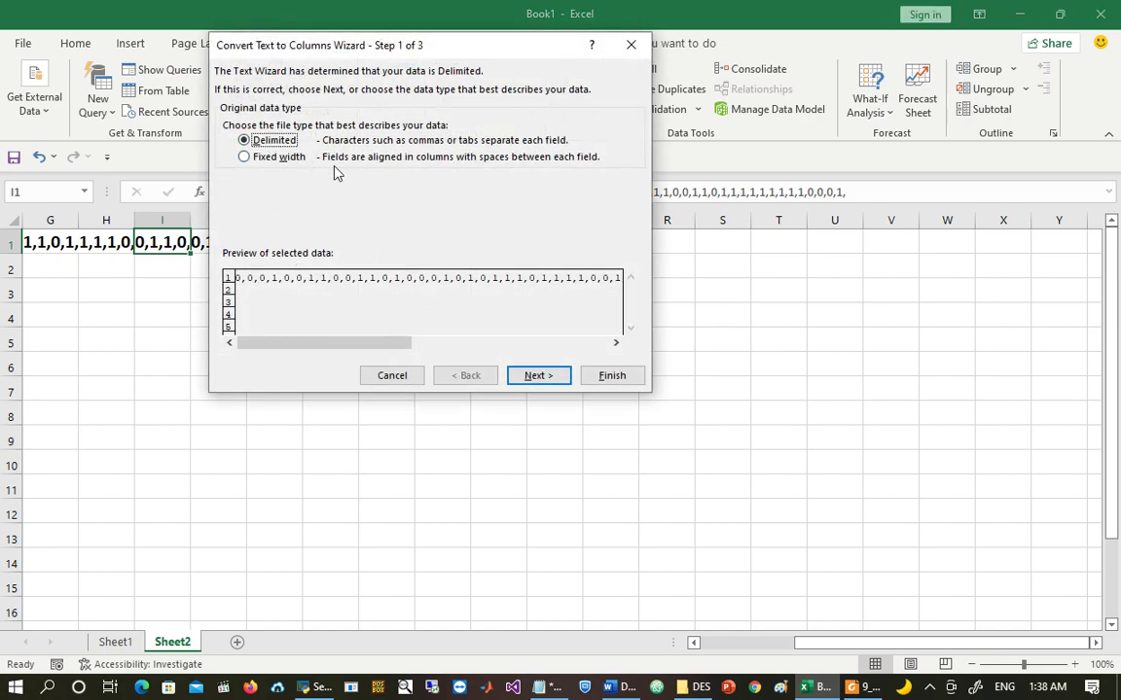
left_click(538, 375)
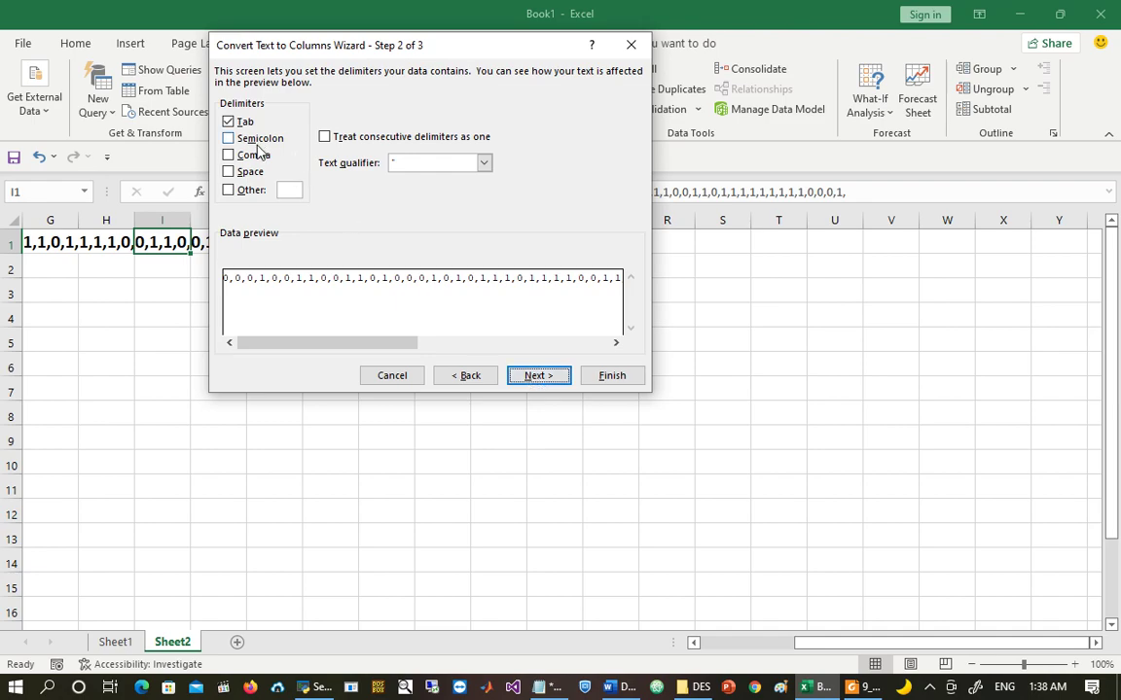
left_click(230, 156)
left_click(230, 122)
left_click(550, 379)
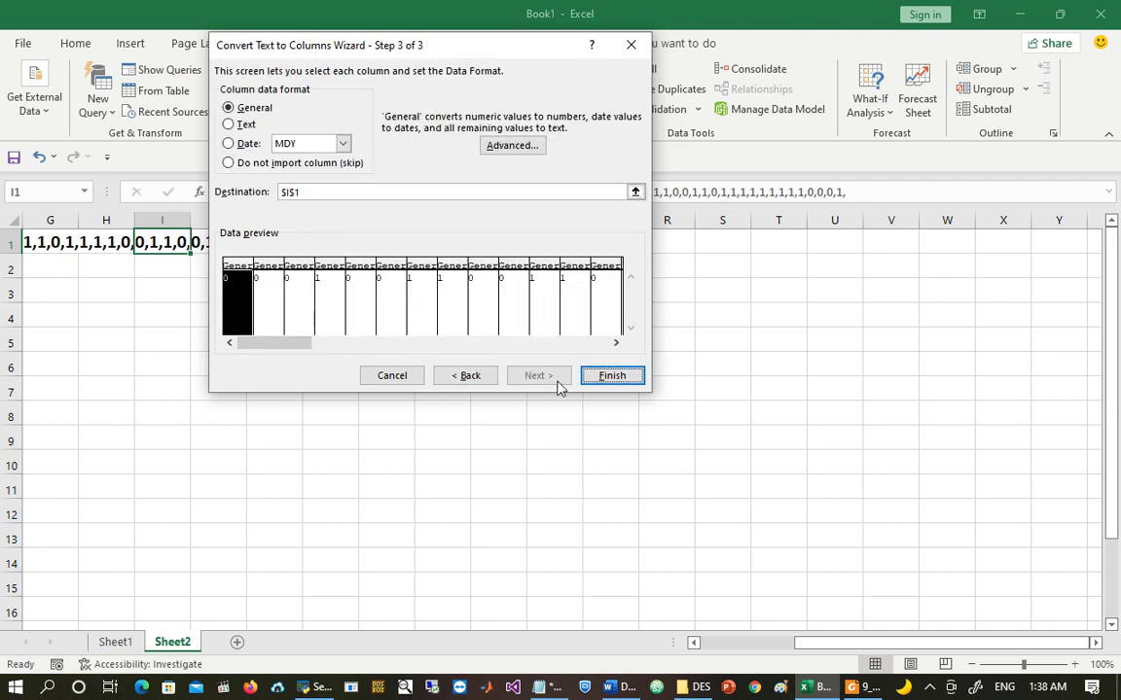
left_click(611, 376)
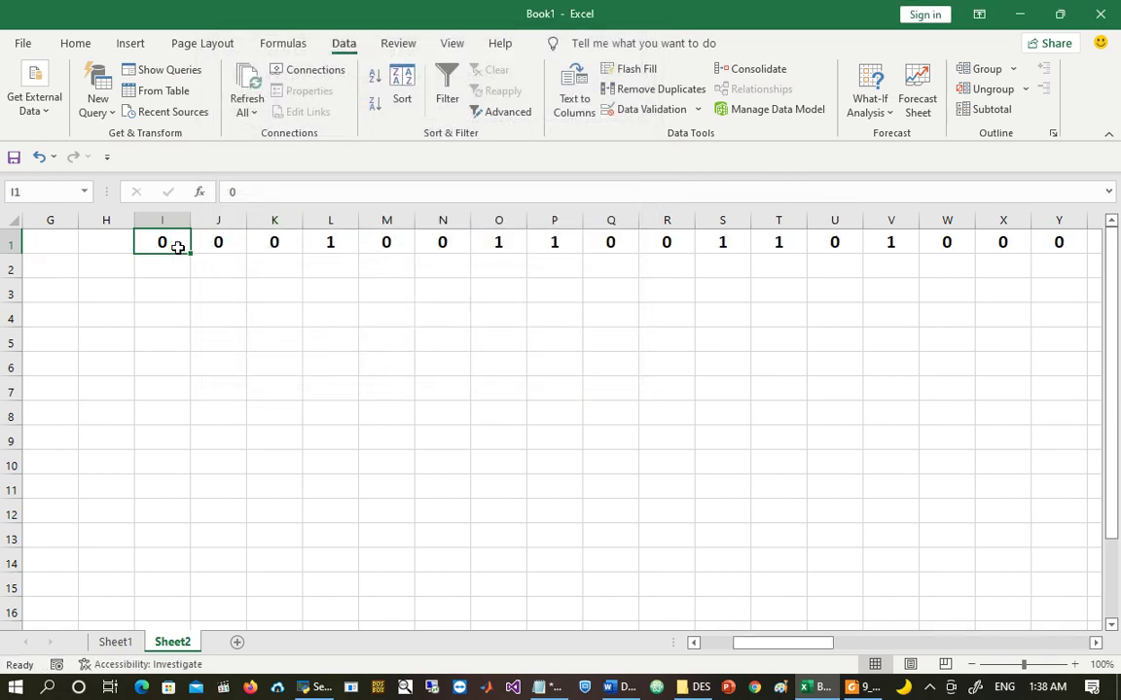
Step: Insert a row above the bits and number them from 1 in I1 to 64 in BT1
key("ctrl+Right")
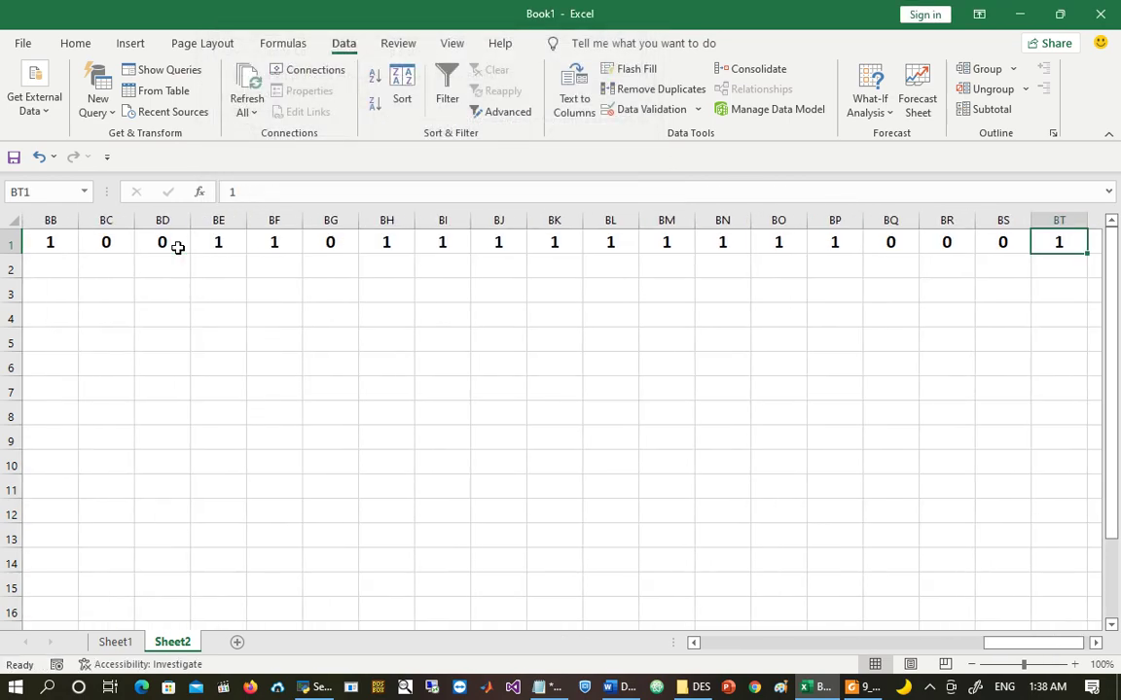
key("ctrl+Left")
key("Left")
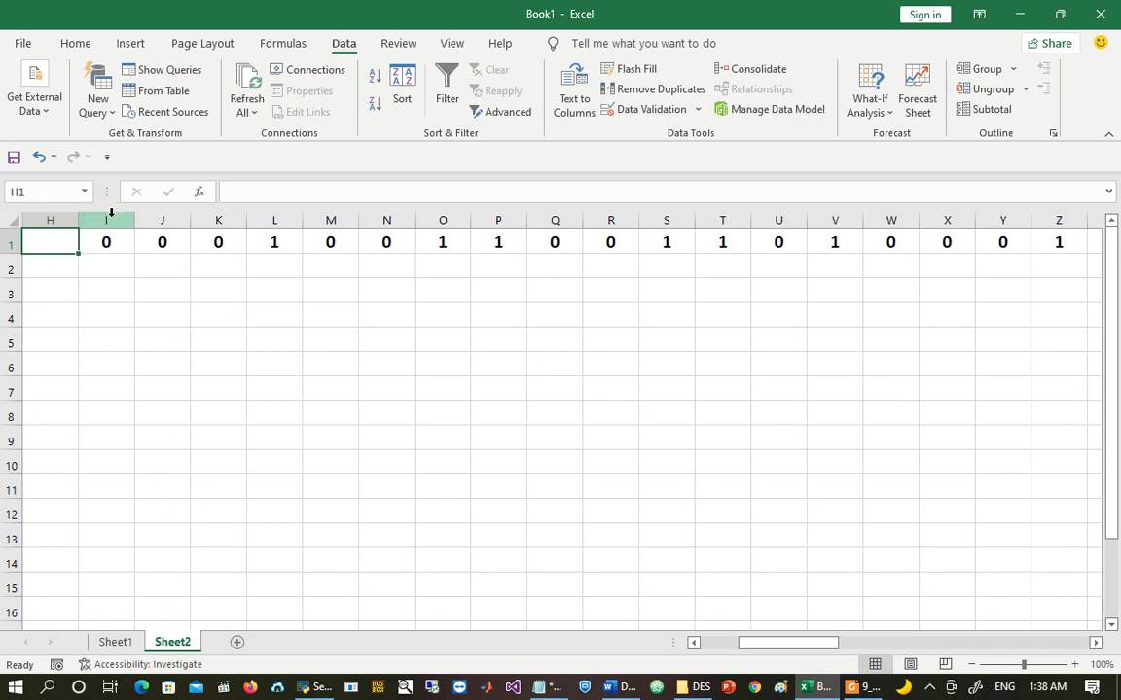
left_click(13, 244)
key("ctrl+shift+plus")
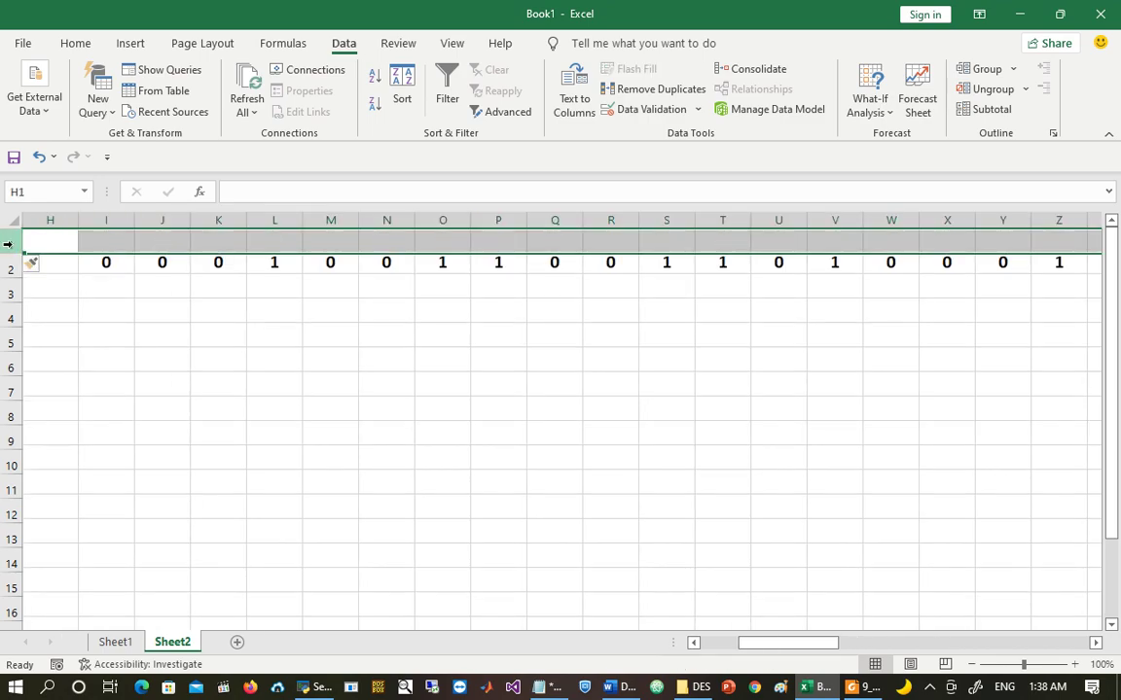
left_click(108, 241)
type("1")
key("Tab")
type("2")
key("Tab")
left_click(106, 241)
left_click_drag(106, 241, 1018, 241)
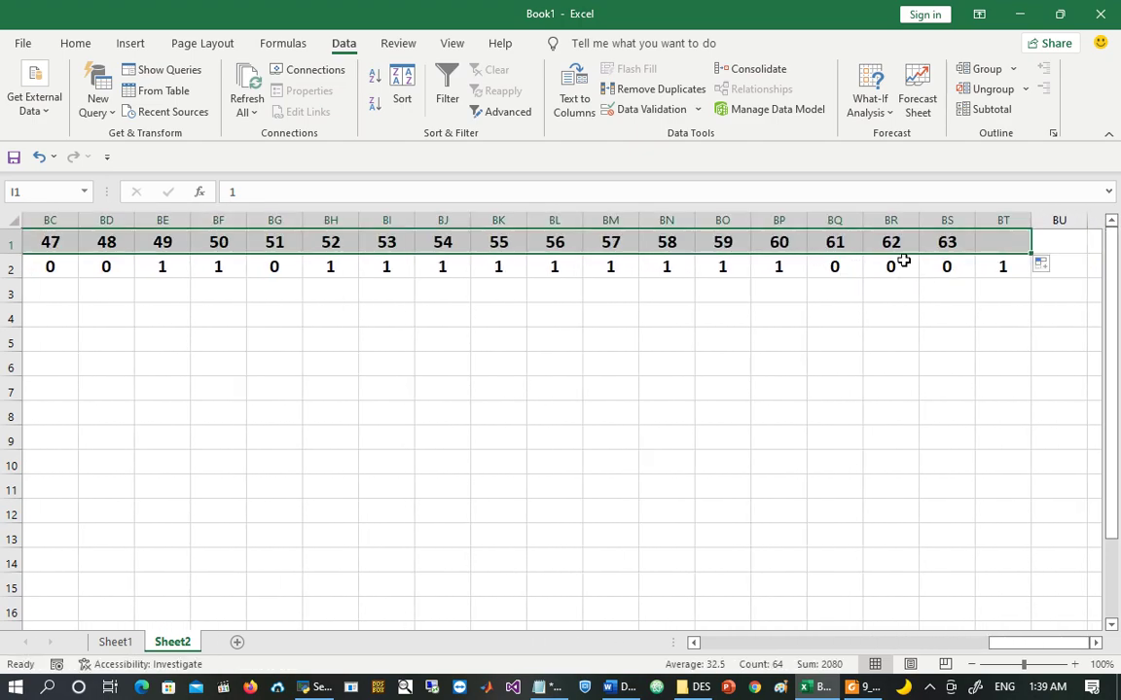
left_click(1011, 241)
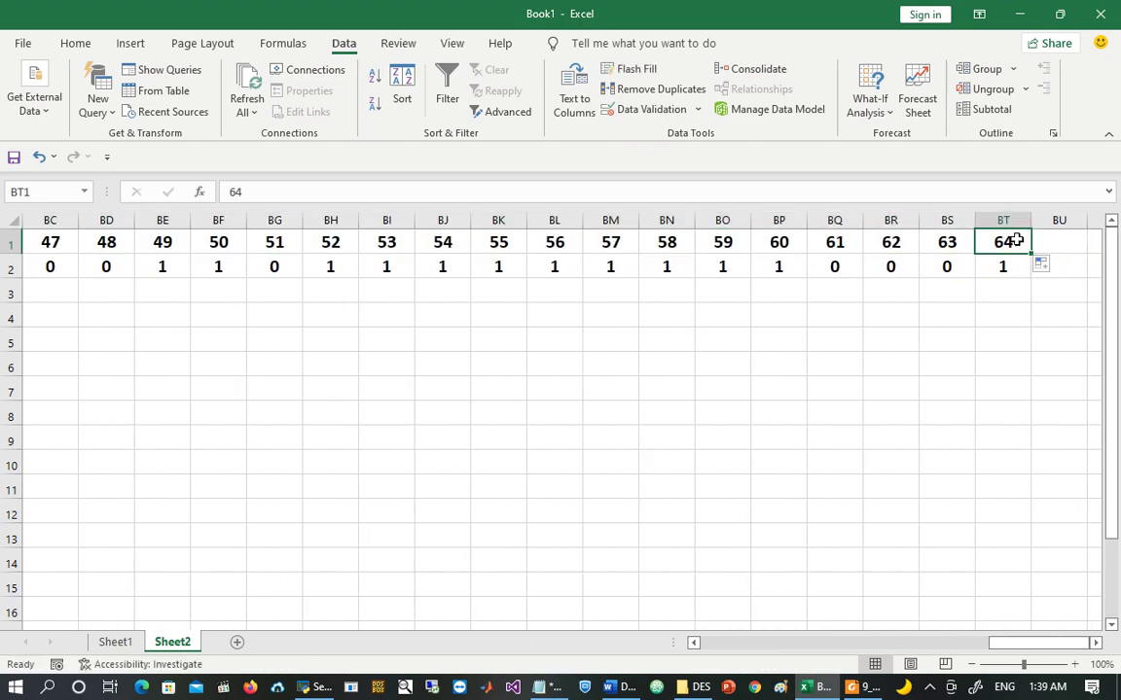
Step: Select columns I through BT and autofit their widths to the contents
key("ctrl+Left")
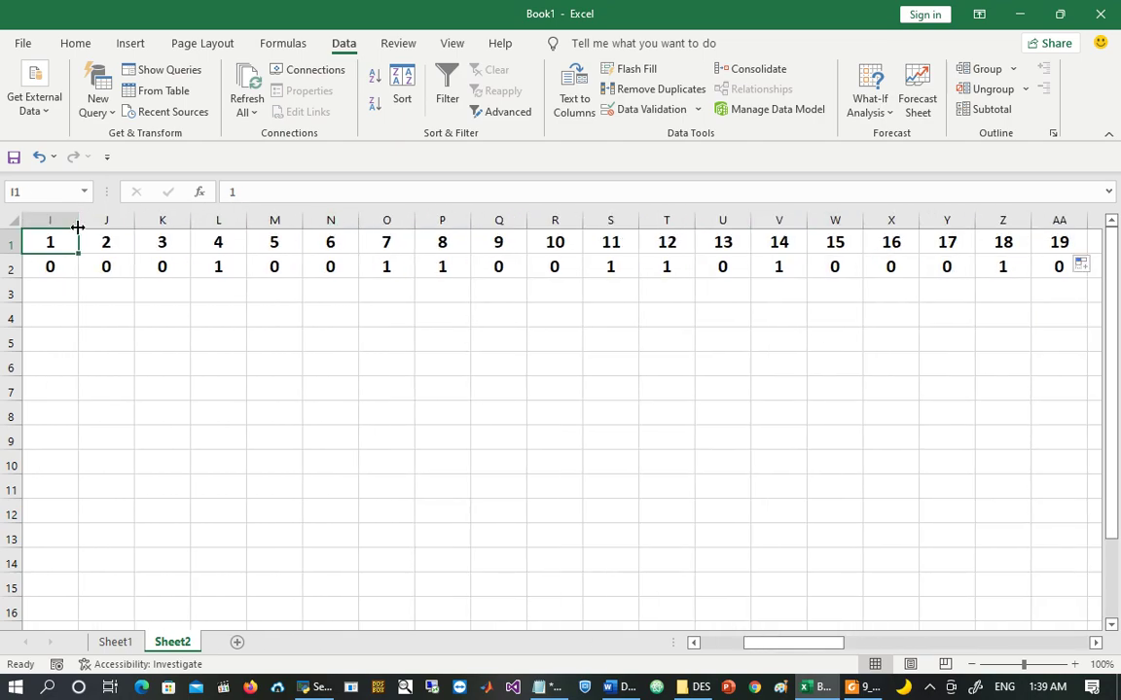
left_click(44, 215)
key("ctrl+shift+Right")
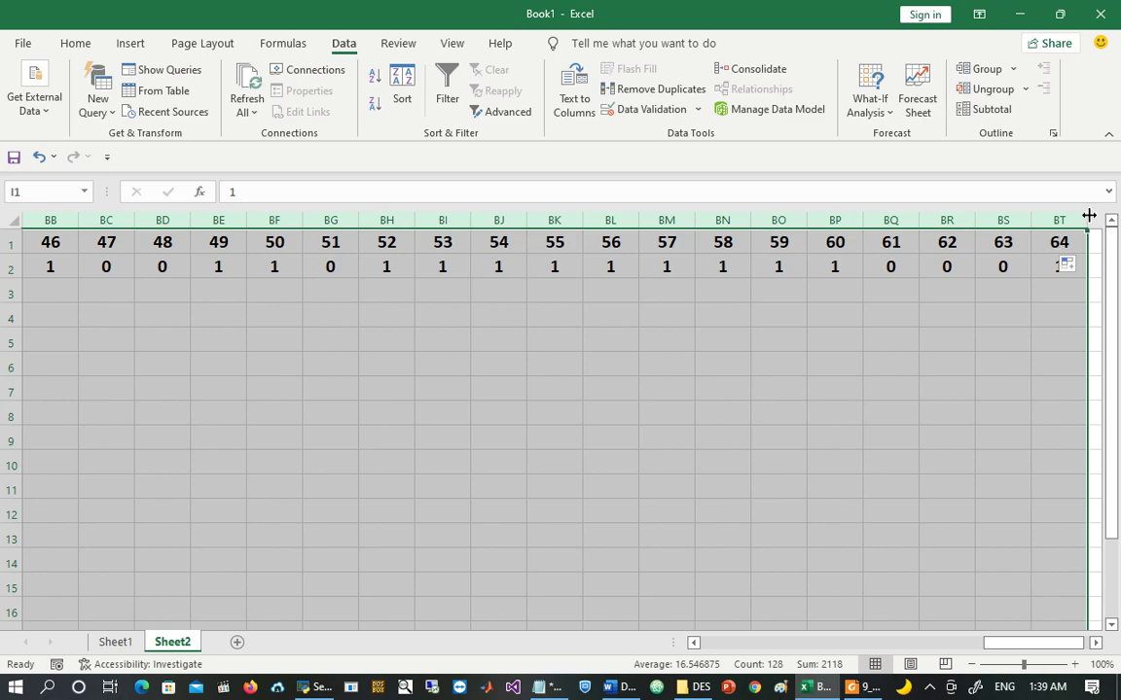
double_click(974, 219)
Step: Examine the numbered key bits along rows 1 and 2, from the first bit to the last, to verify the key's length
left_click(552, 349)
key("Left")
key("Left")
key("Left")
key("Left")
key("Left")
key("Left")
key("Left")
key("Left")
key("Left")
key("Left")
key("Left")
key("Left")
key("Left")
key("Left")
key("Left")
key("Left")
key("Left")
key("Left")
key("Left")
key("Left")
key("Left")
key("Left")
key("Left")
key("Left")
key("Left")
key("Left")
key("Left")
key("Left")
key("Left")
key("Left")
key("Left")
key("Left")
key("Left")
key("Left")
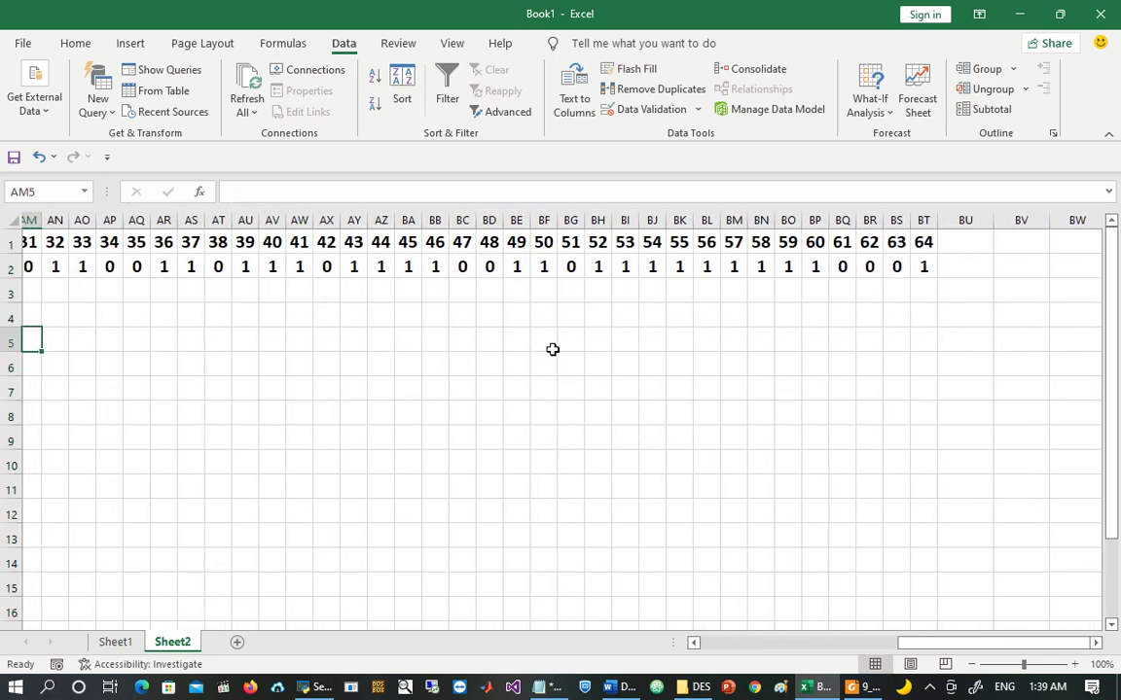
key("Left")
key("Left")
key("Left")
key("Left")
key("Left")
key("Left")
key("Left")
key("Left")
key("Left")
key("Left")
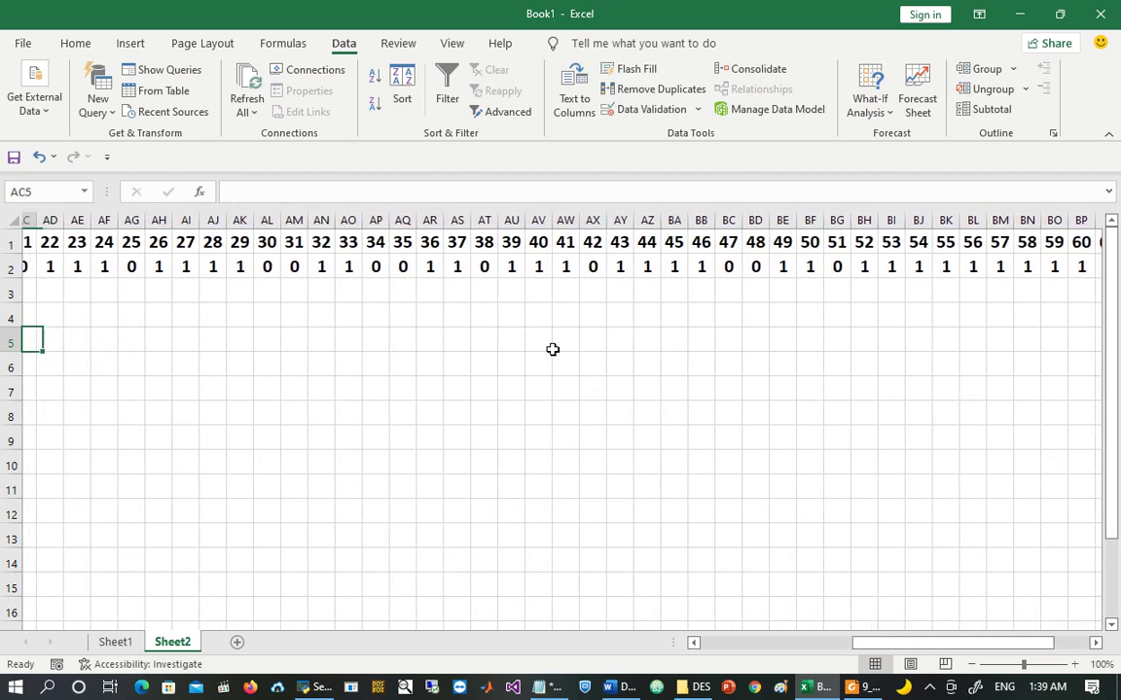
key("Left")
key("Left")
key("Left")
key("Left")
key("Left")
key("Left")
key("Left")
key("Left")
key("Left")
key("Left")
key("Left")
key("Left")
key("Left")
key("Left")
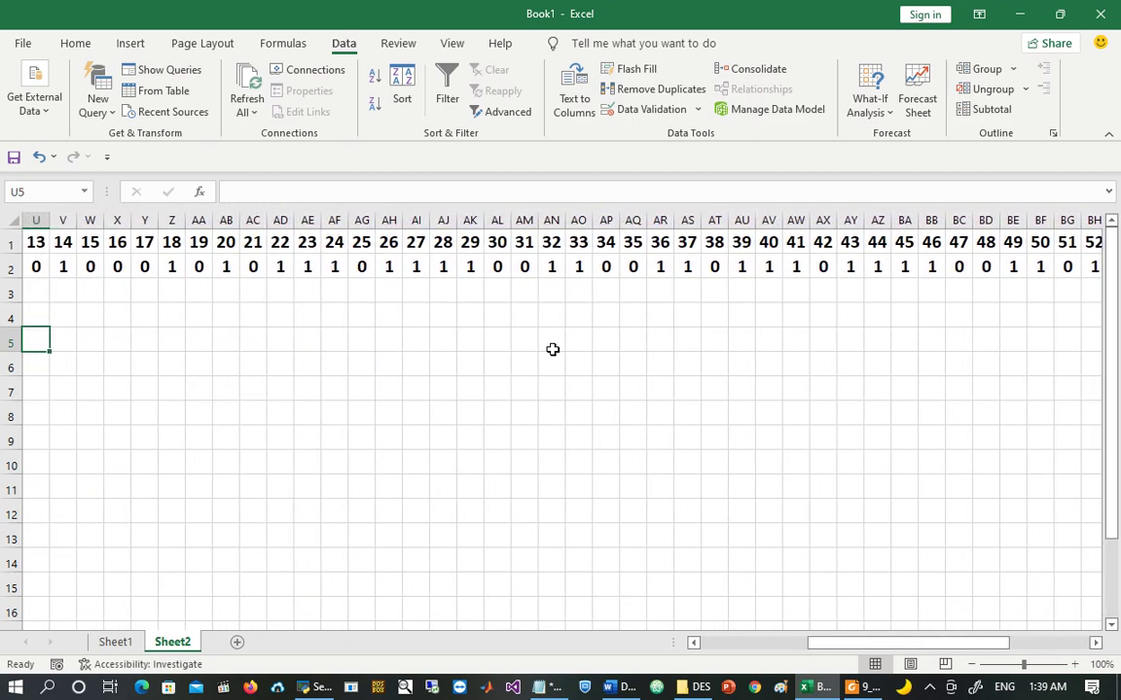
key("Left")
key("Right")
key("Right")
key("Up")
key("Up")
key("Up")
key("Up")
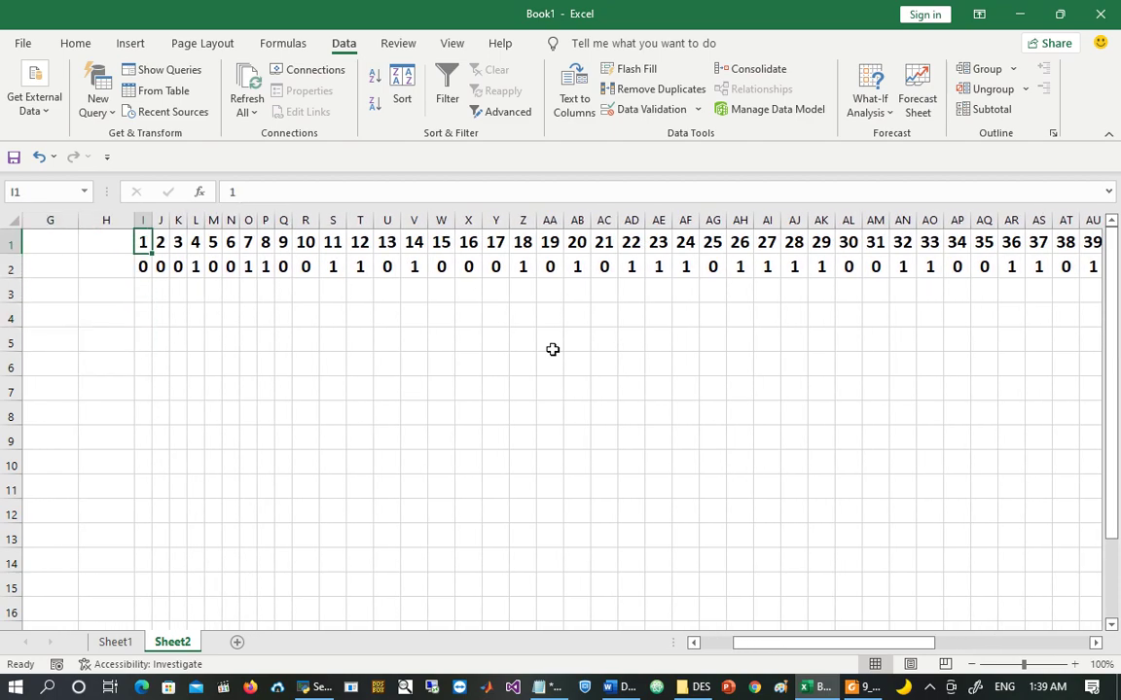
key("Down")
key("Up")
key("ctrl+Right")
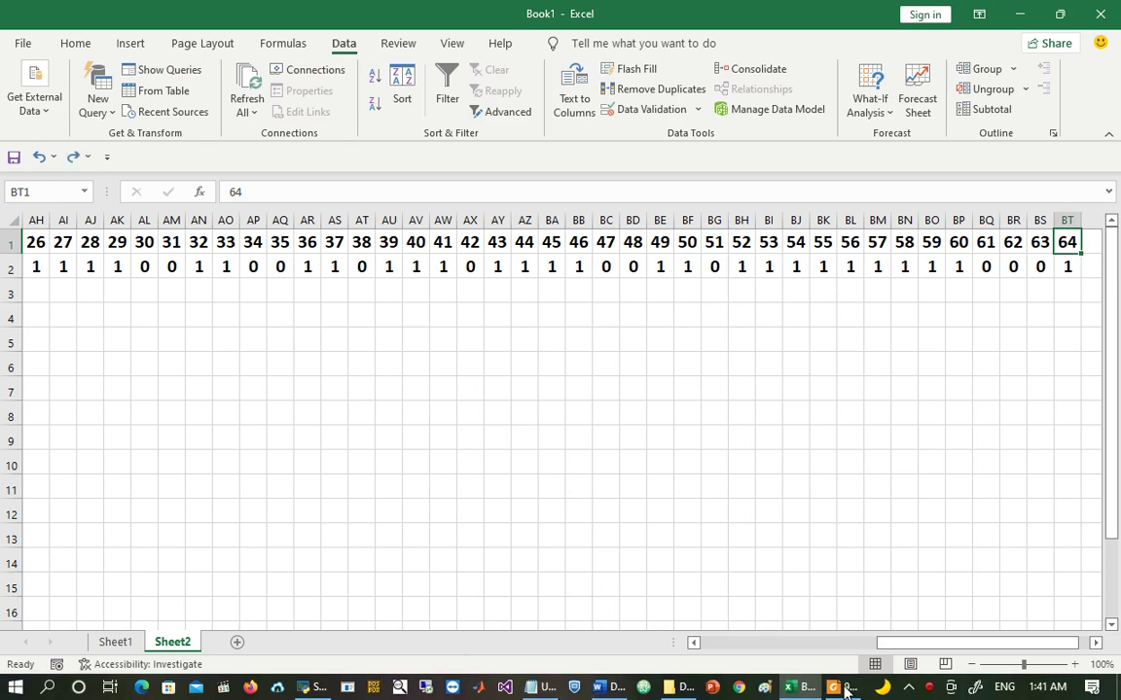
Step: Switch to the DES PDF in Foxit PDF Reader and read from the binary key K example to Step 1 on creating 16 subkeys
left_click(846, 688)
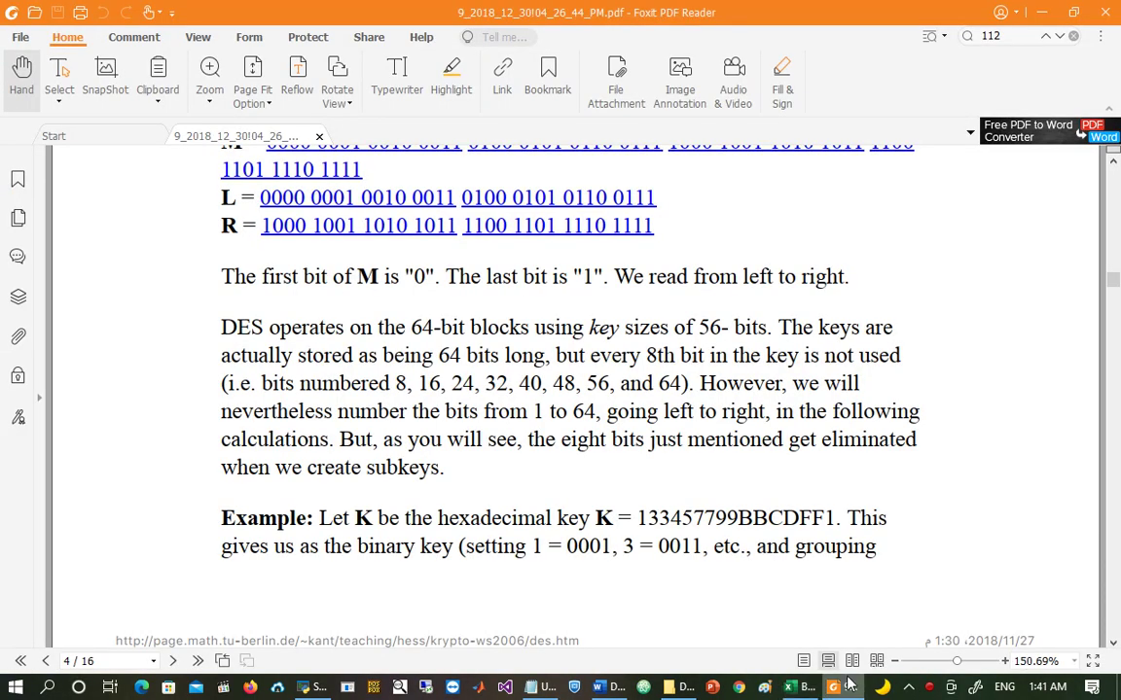
left_click_drag(925, 600, 921, 380)
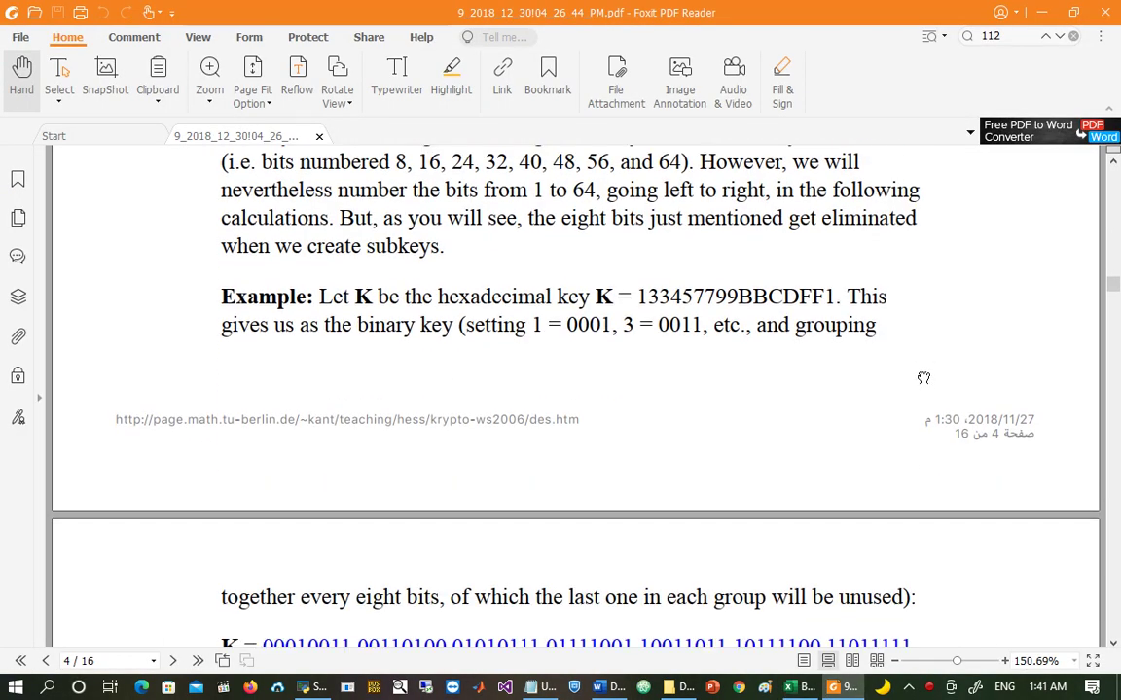
left_click_drag(968, 535, 945, 341)
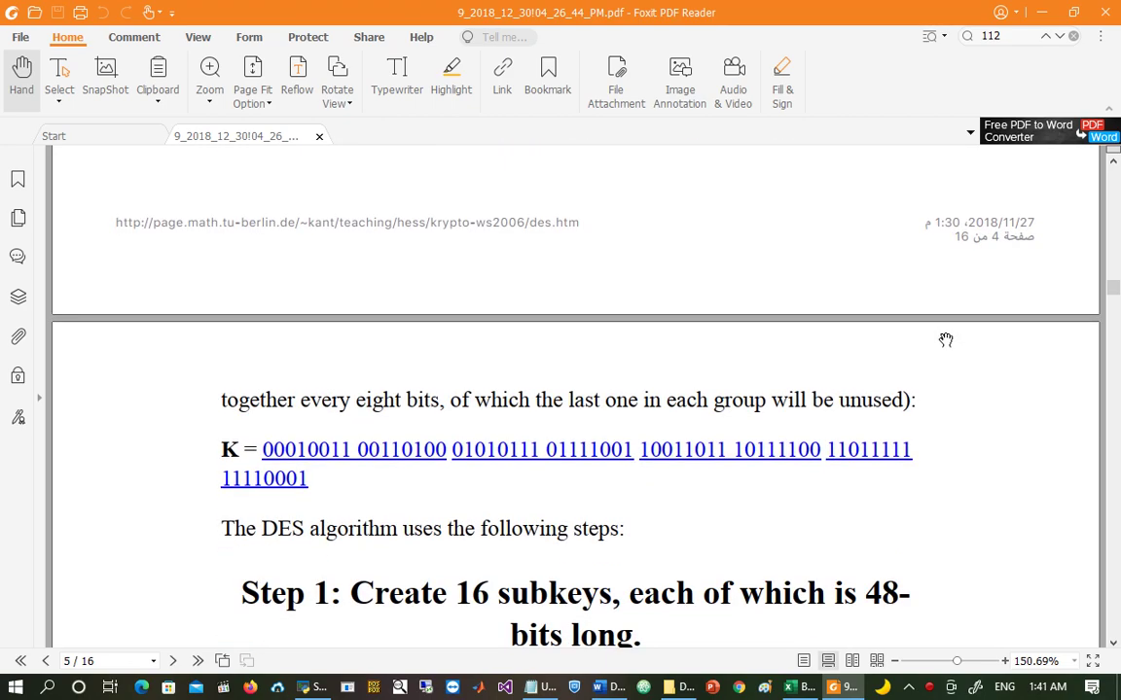
left_click_drag(950, 557, 982, 316)
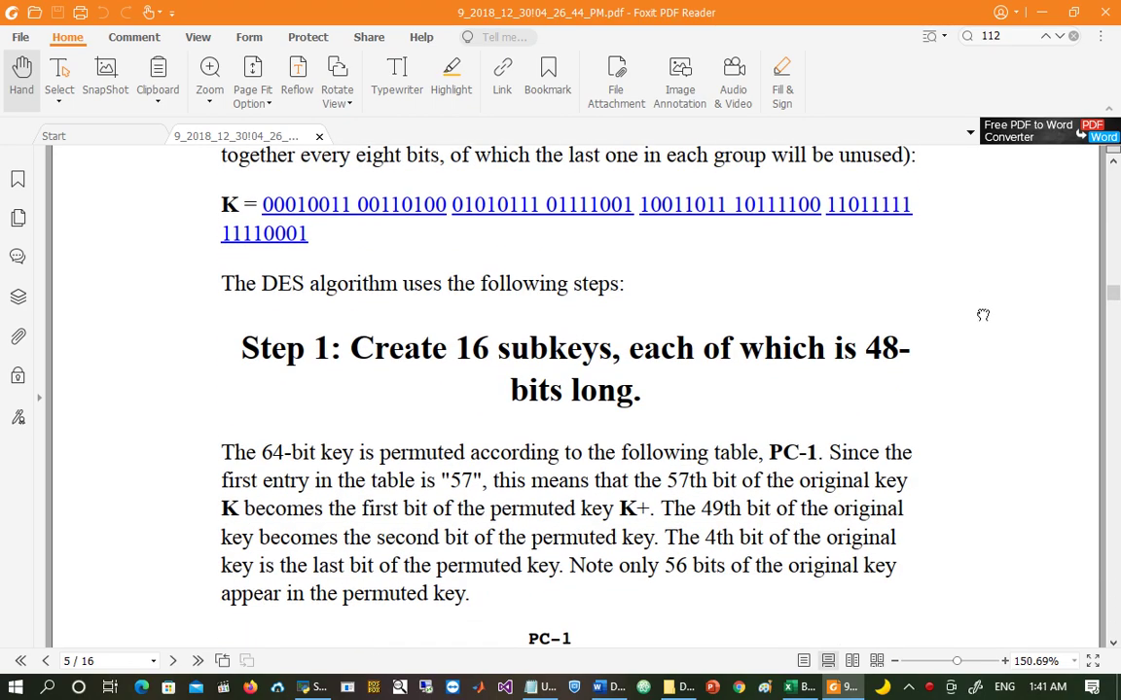
Step: Read the PC-1 permutation table and its explanation, checking how the entries 57, 49 and the last entry 4 map key bits
left_click_drag(986, 364, 966, 246)
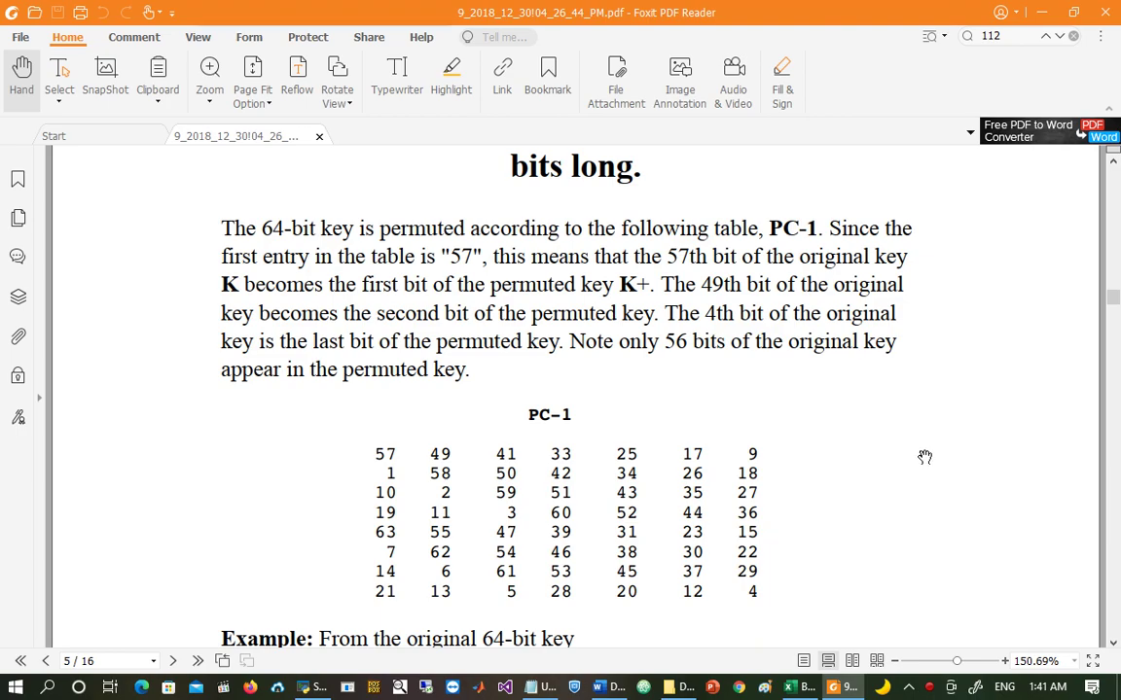
left_click_drag(925, 450, 910, 420)
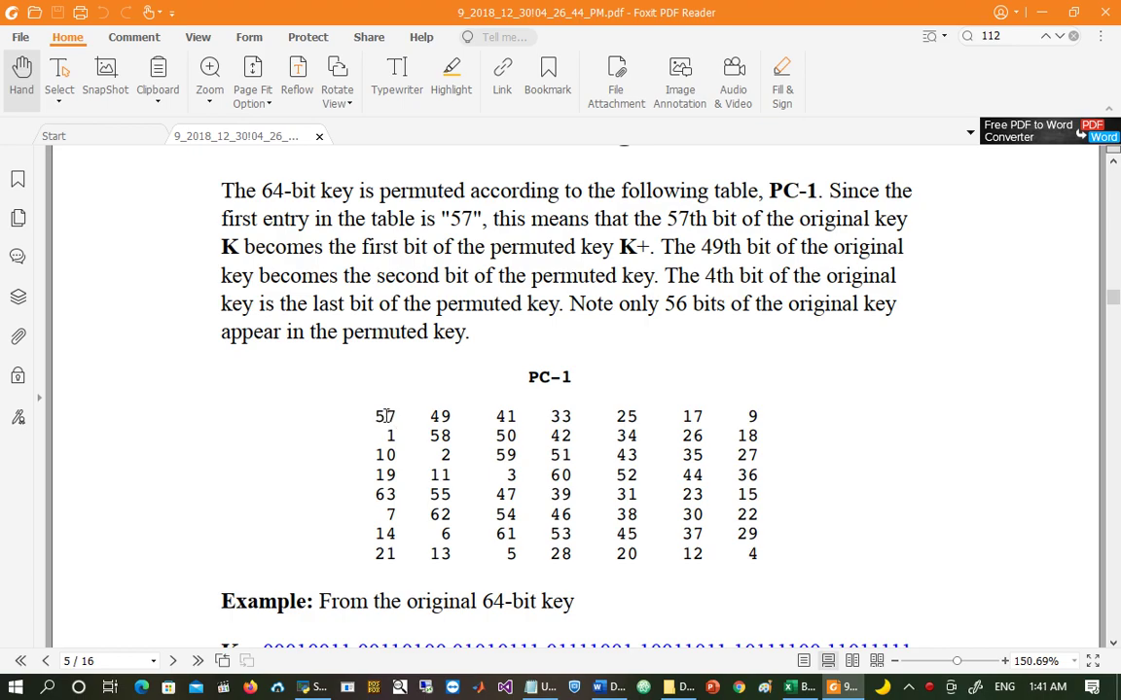
double_click(441, 417)
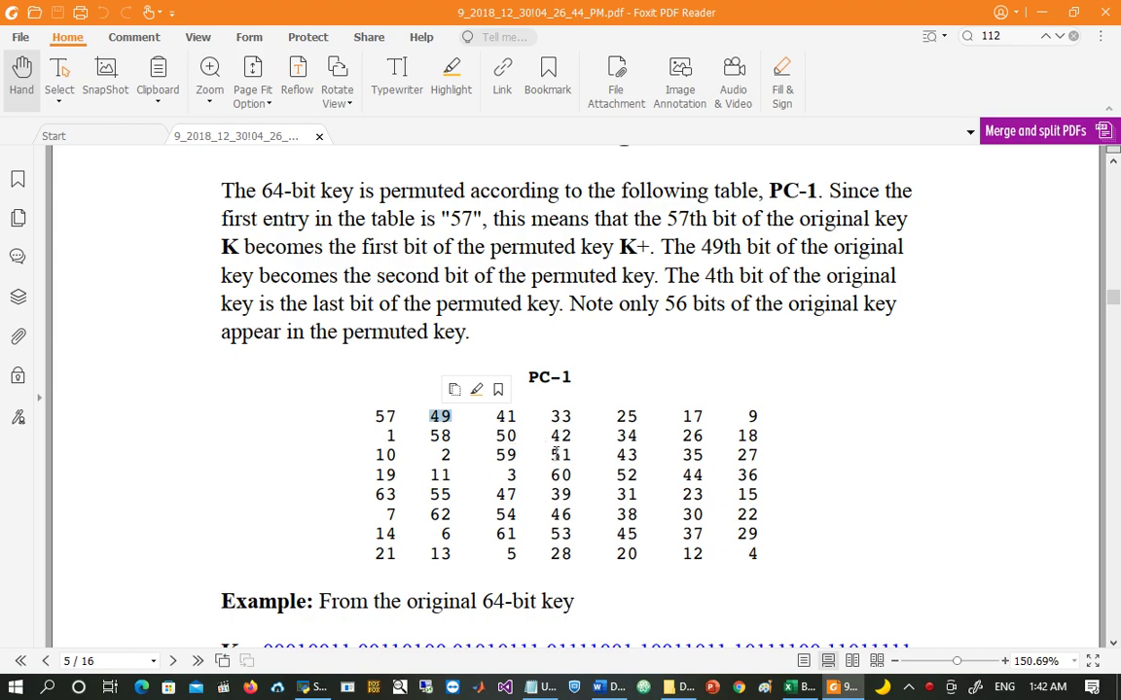
double_click(752, 554)
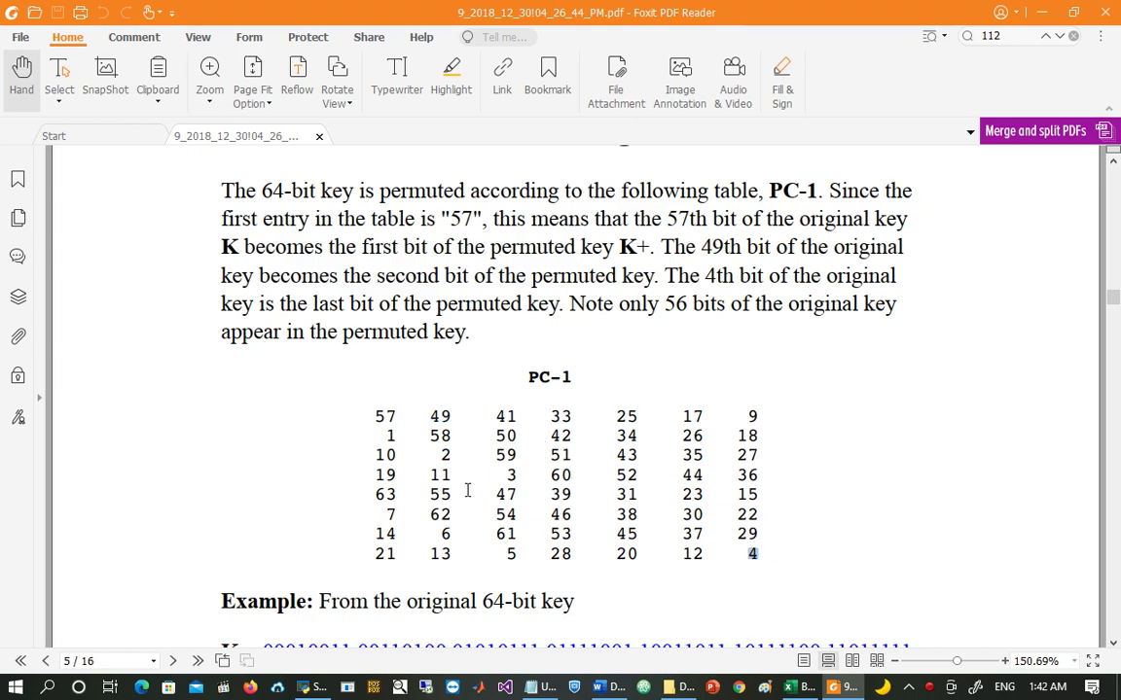
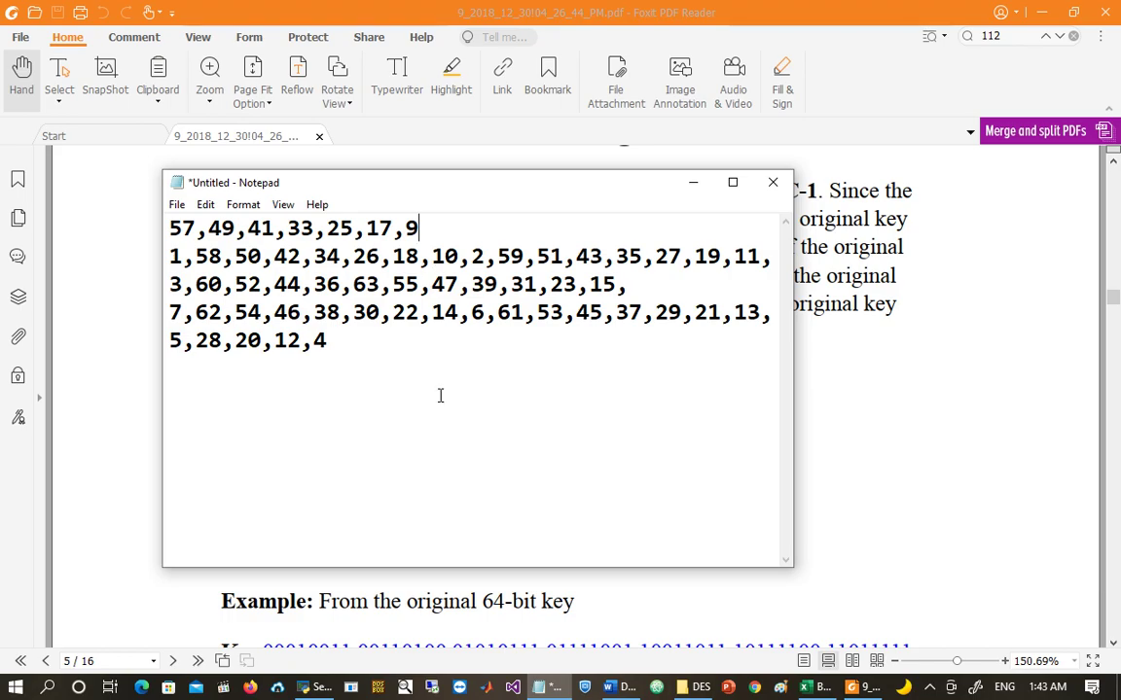
Step: Join the first line of the comma-separated PC-1 list in Notepad to the following line and cut the entire list
key("Delete")
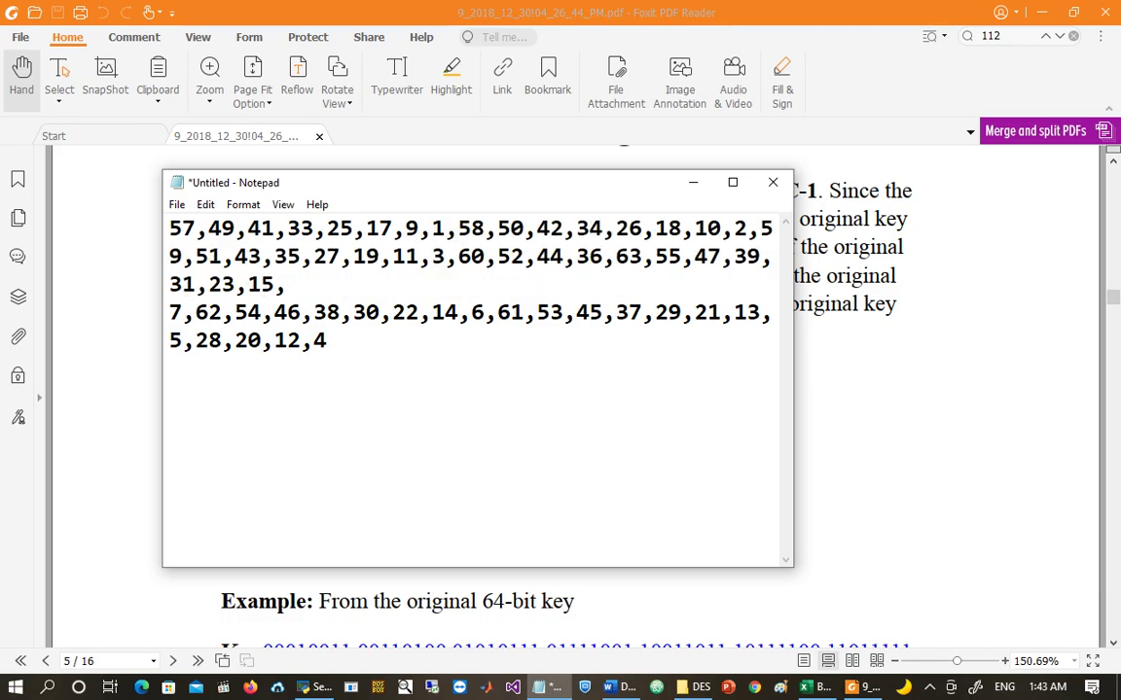
key("ctrl+a")
key("ctrl+x")
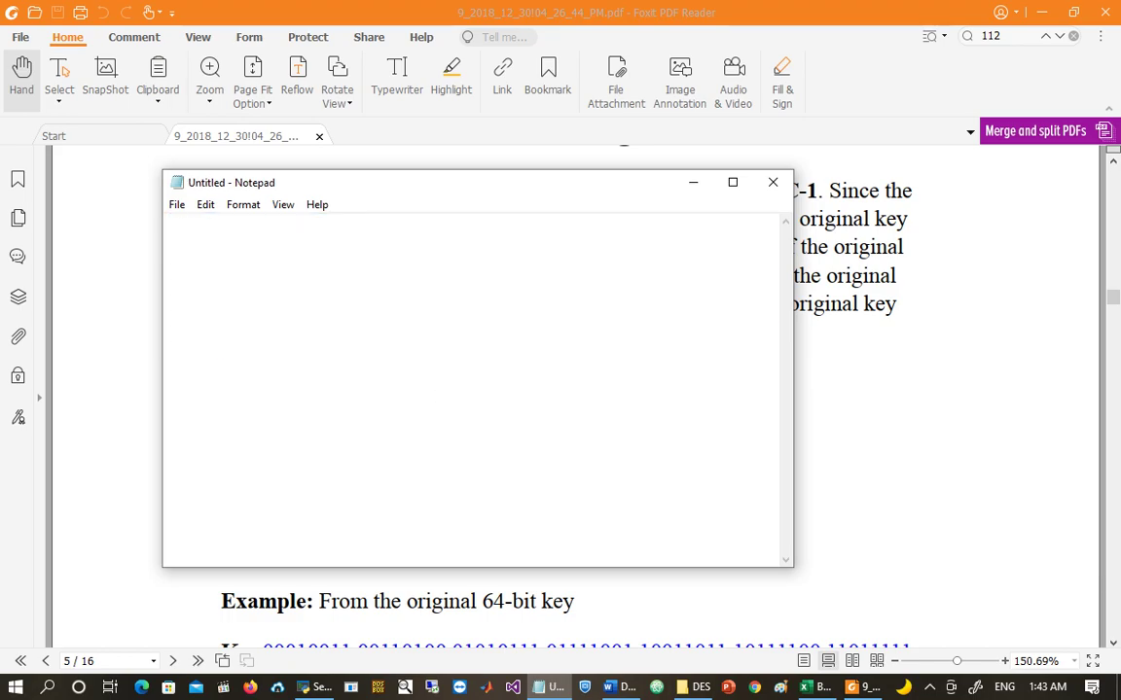
Step: Switch to Excel and paste the PC-1 list into row 4 of Sheet2, starting at cell I4
left_click(808, 687)
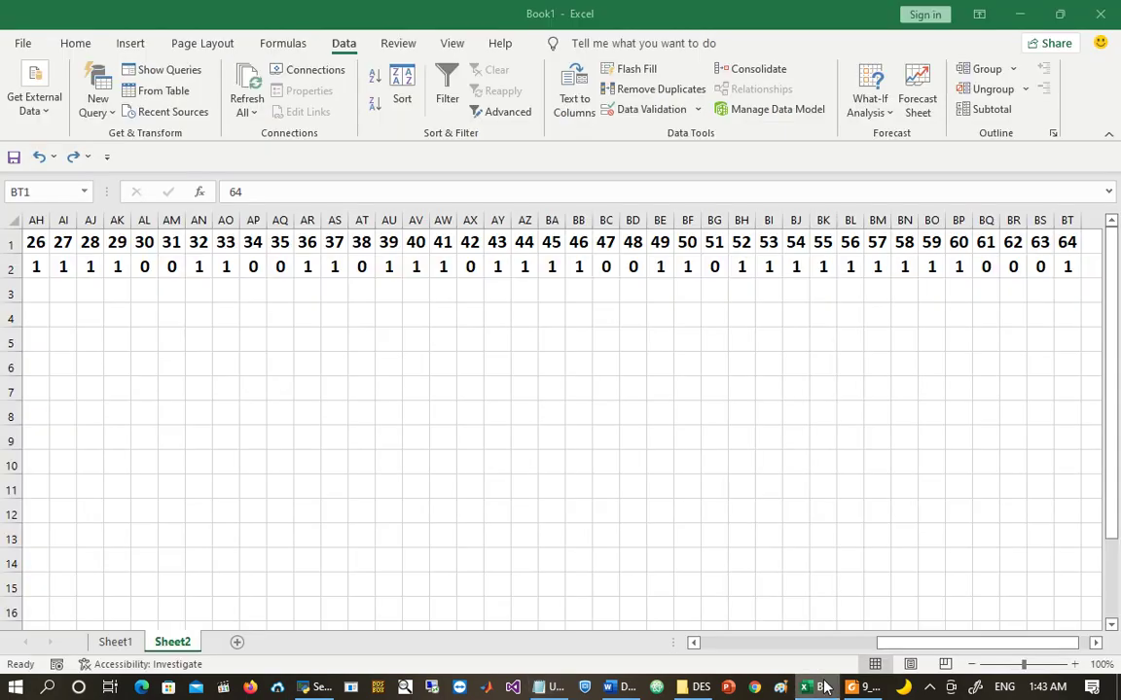
left_click(363, 320)
key("Home")
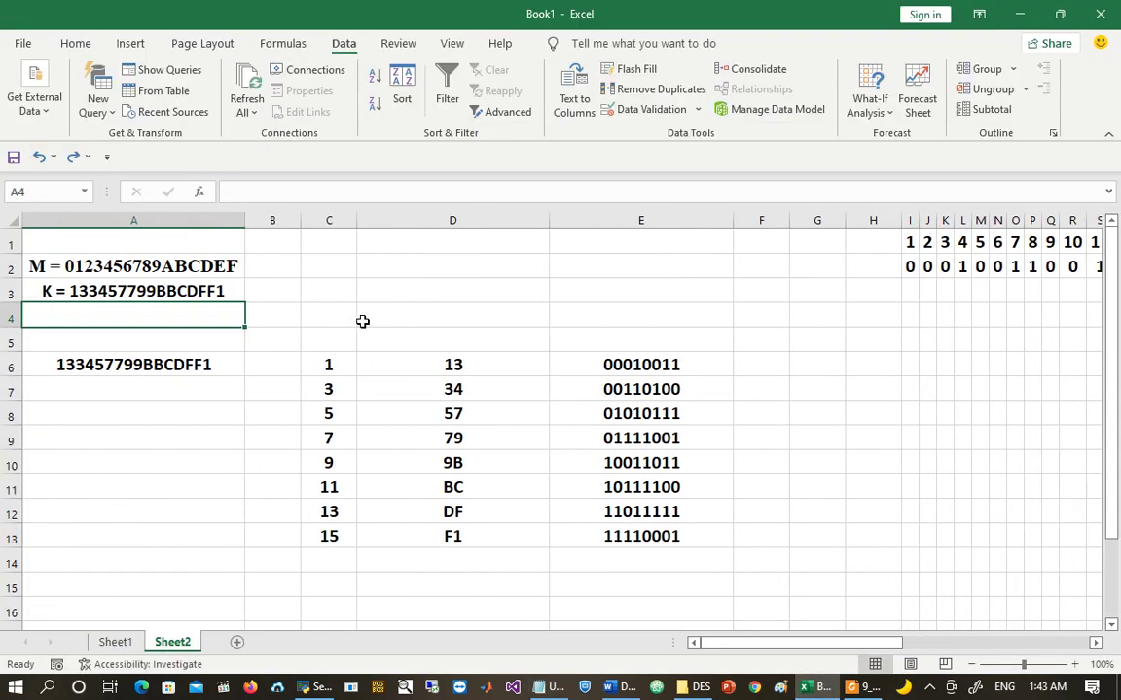
key("Right")
key("Right")
key("Right")
key("Right")
key("Right")
key("Right")
key("Right")
key("Right")
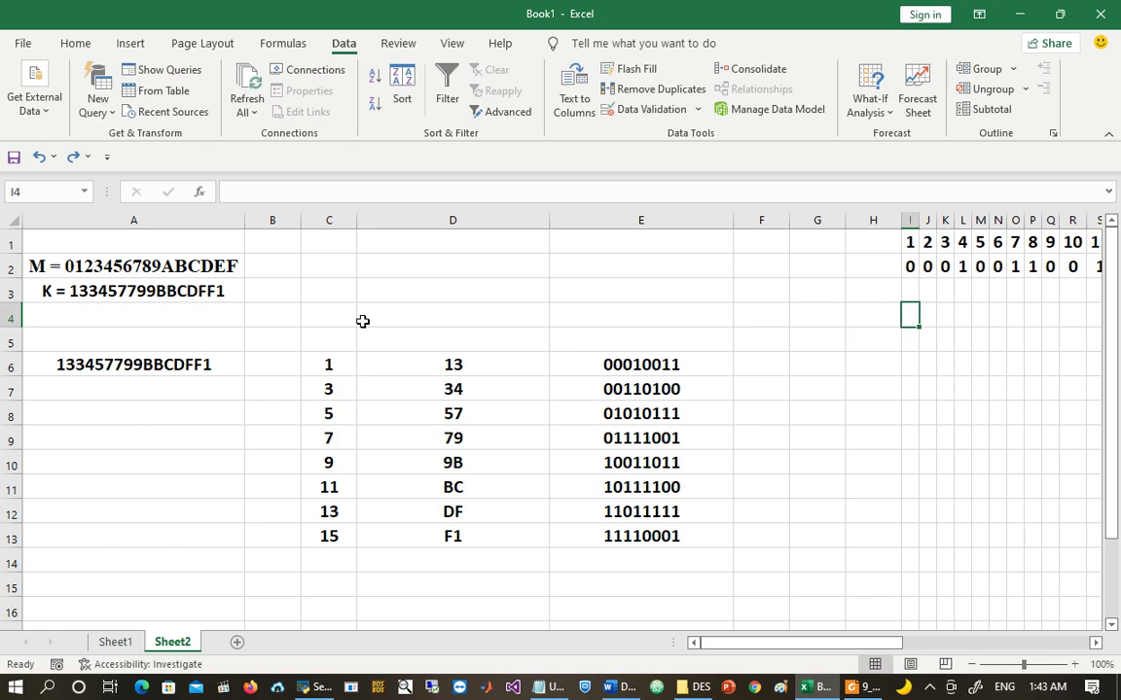
key("ctrl+v")
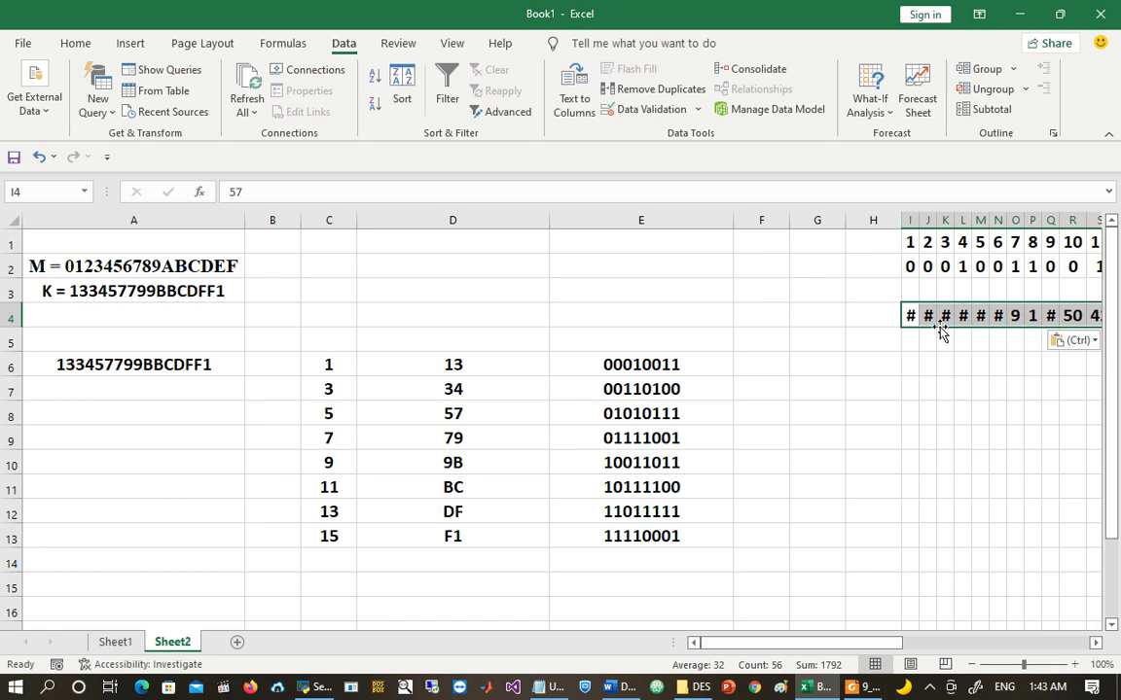
Step: Autofit columns I through BT so the PC-1 numbers in row 4 fit, and check the row's last entry in BL4
key("Right")
key("Right")
key("Right")
key("Right")
key("Right")
key("Right")
key("Right")
key("Right")
key("Right")
key("Right")
key("Right")
key("Right")
key("Right")
key("Right")
key("Right")
key("Right")
key("Right")
key("Right")
key("Right")
key("Right")
key("Right")
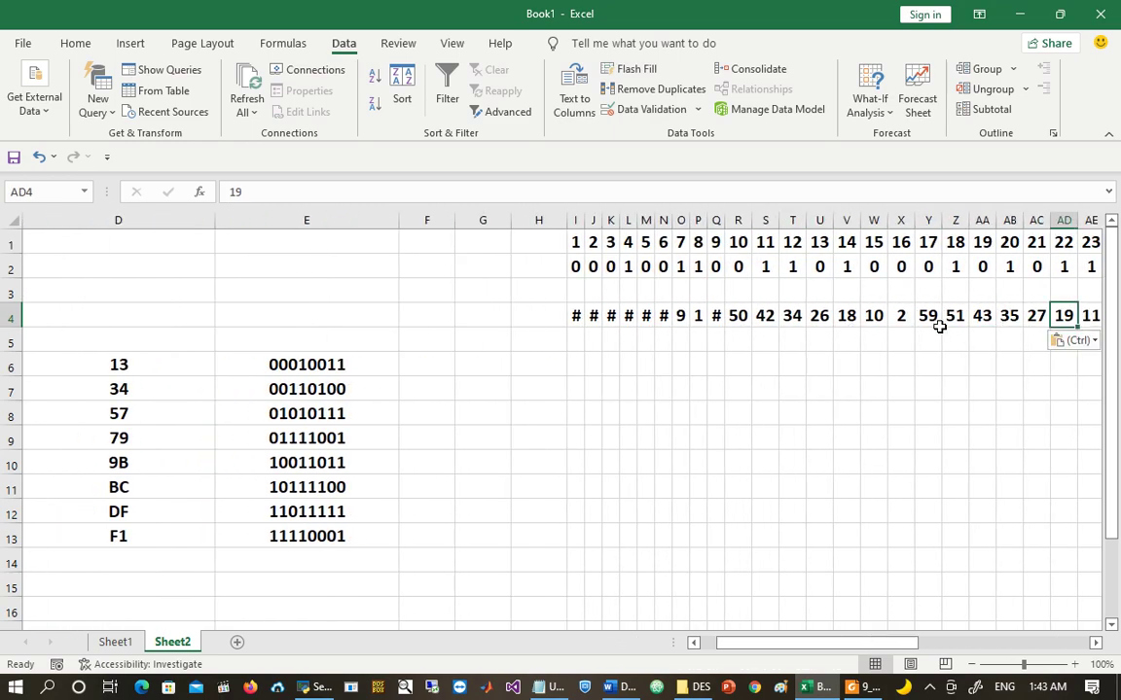
left_click_drag(575, 220, 1012, 242)
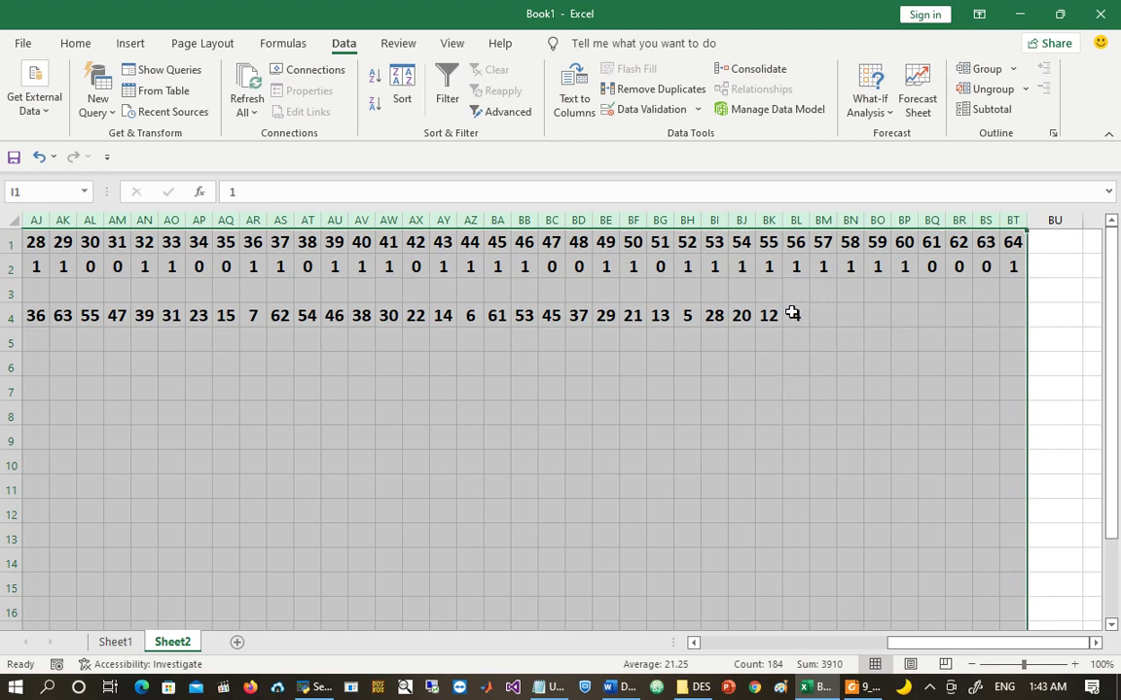
left_click(794, 315)
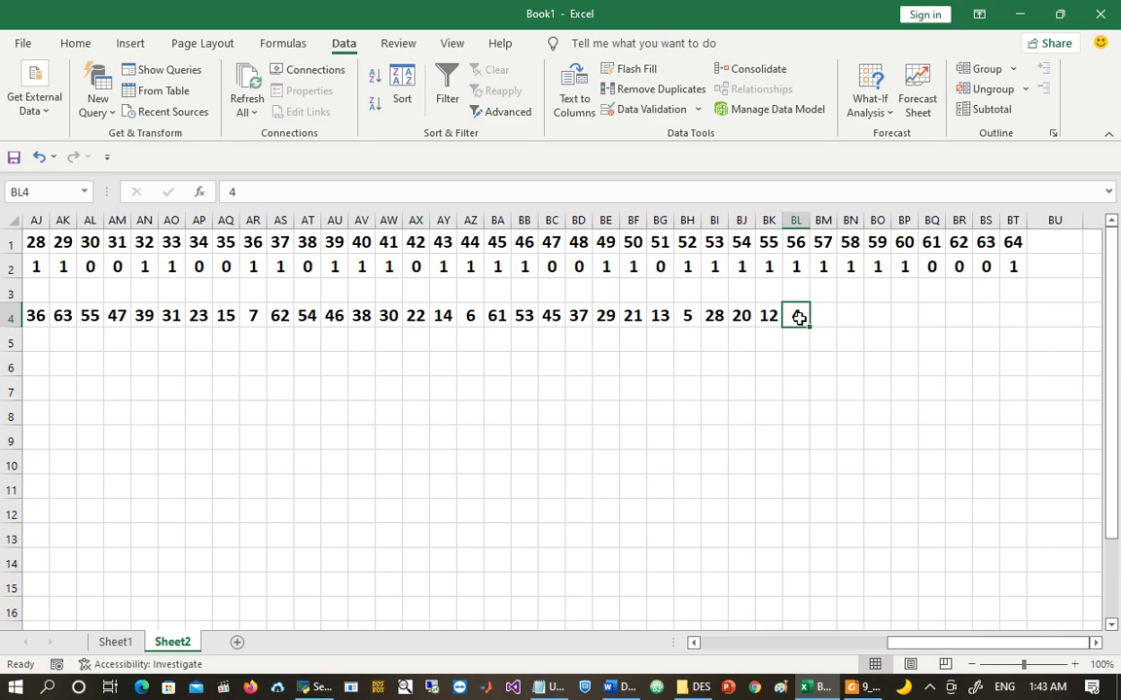
key("ctrl+Left")
key("Left")
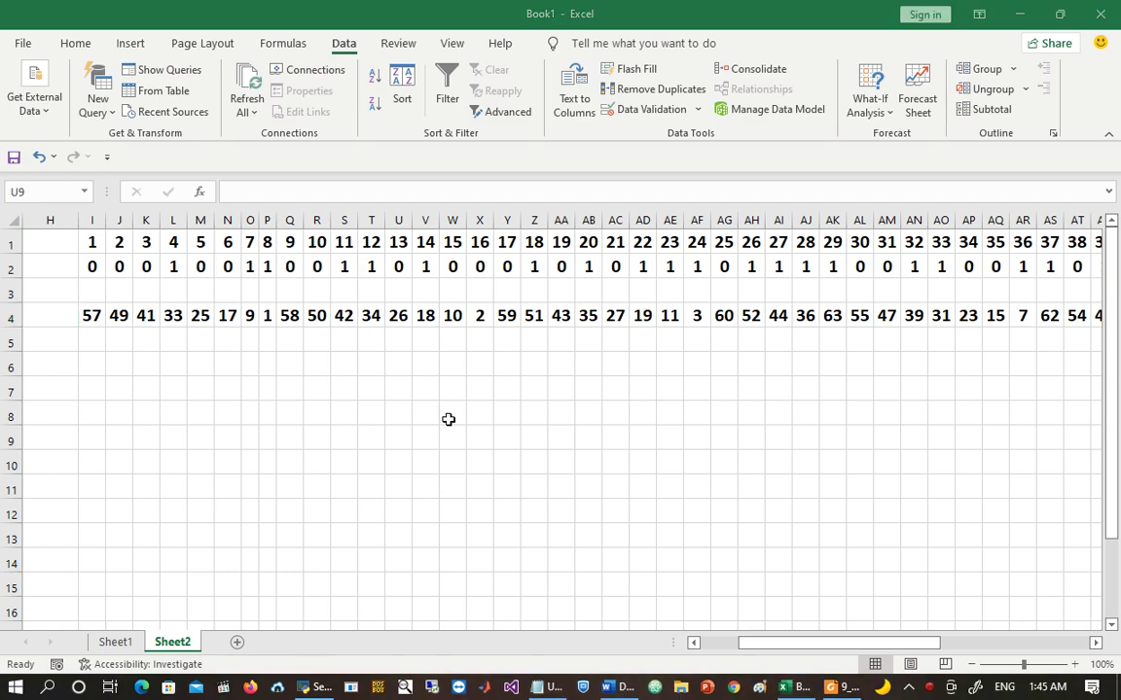
Step: Enter =HLOOKUP(I4,$I$1:$BT$2,2,FALSE) in cell I5 to retrieve the key bit for the first PC-1 position
left_click(90, 334)
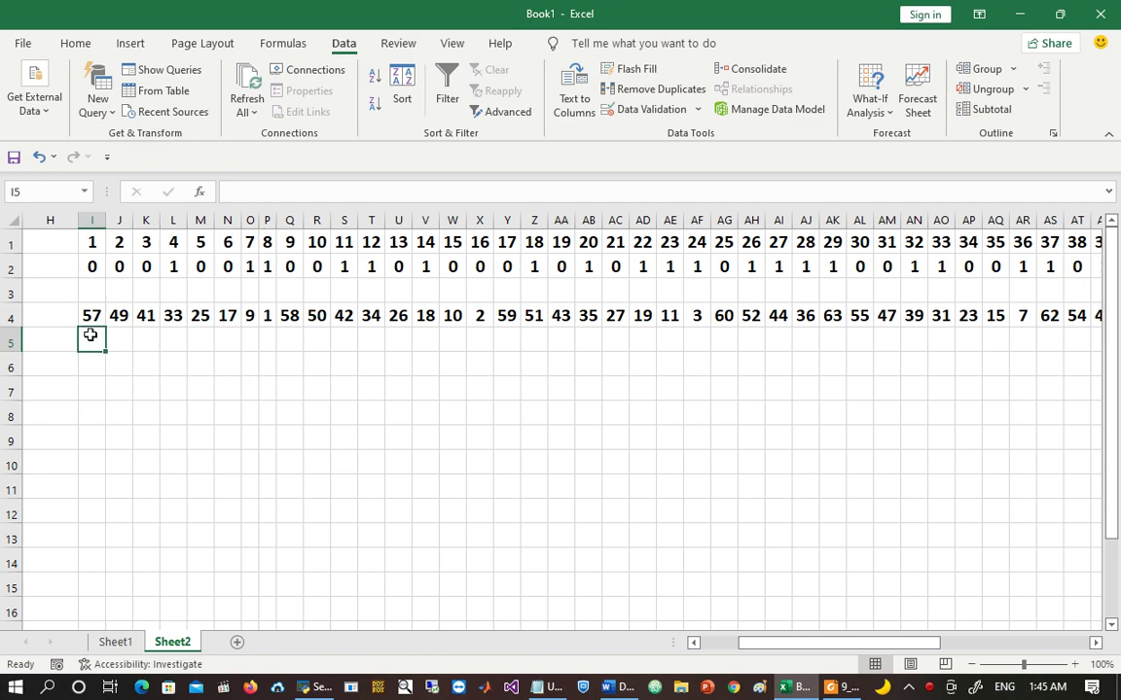
type("=h")
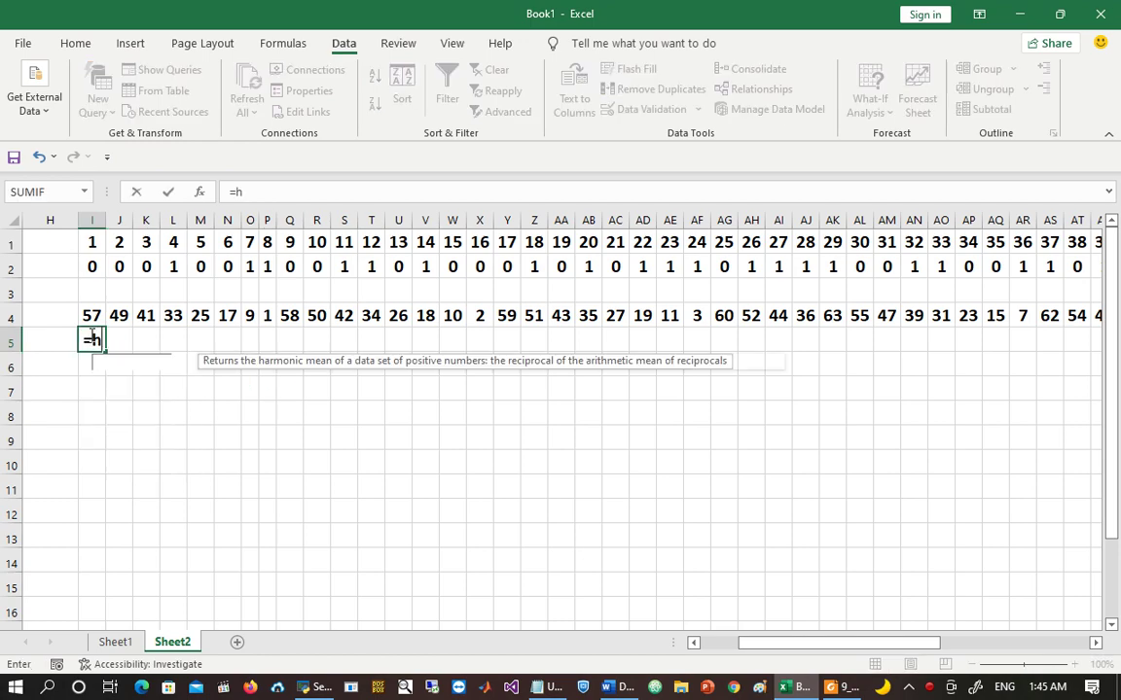
type("lookup(")
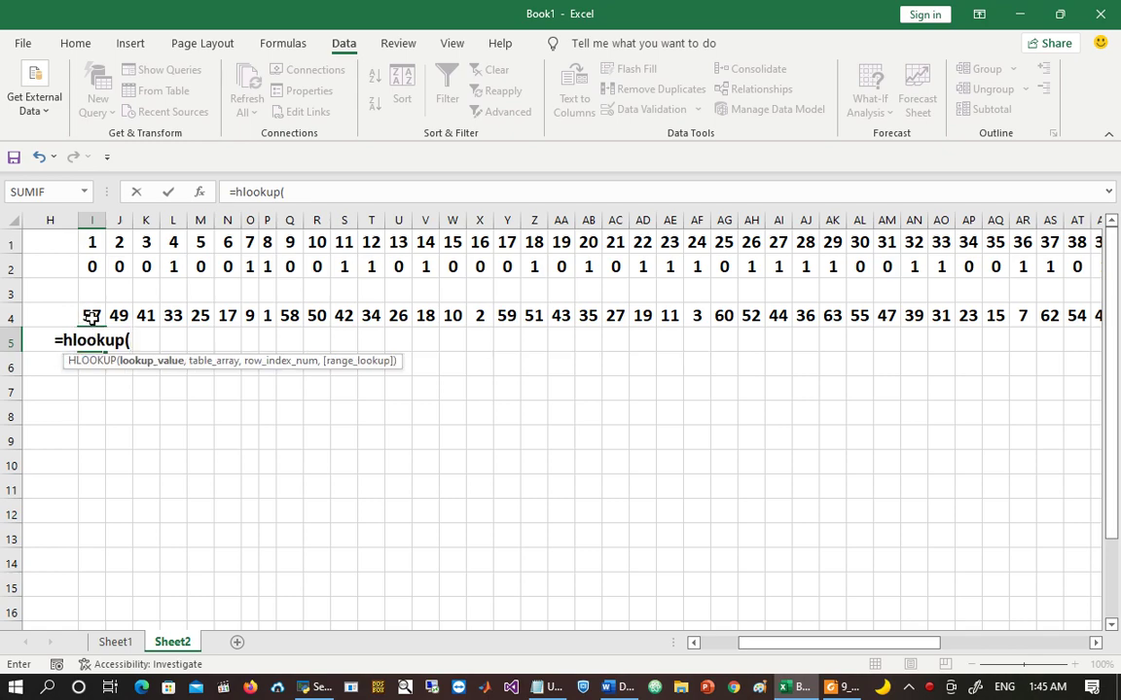
left_click(91, 315)
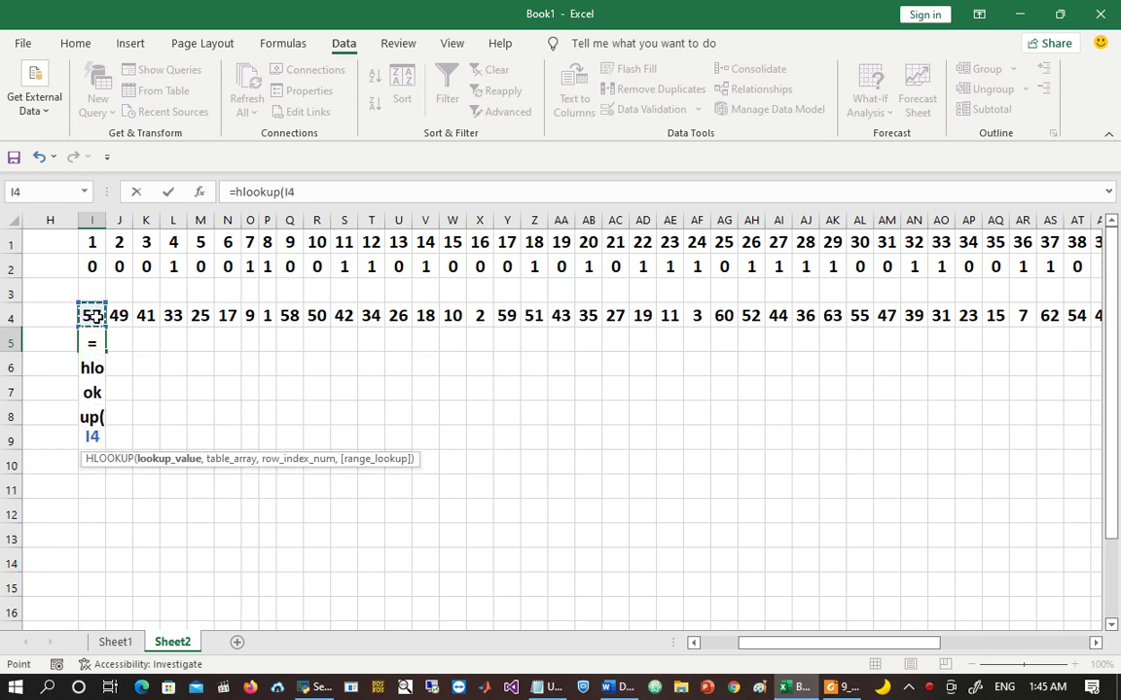
type(",")
left_click_drag(95, 243, 1021, 266)
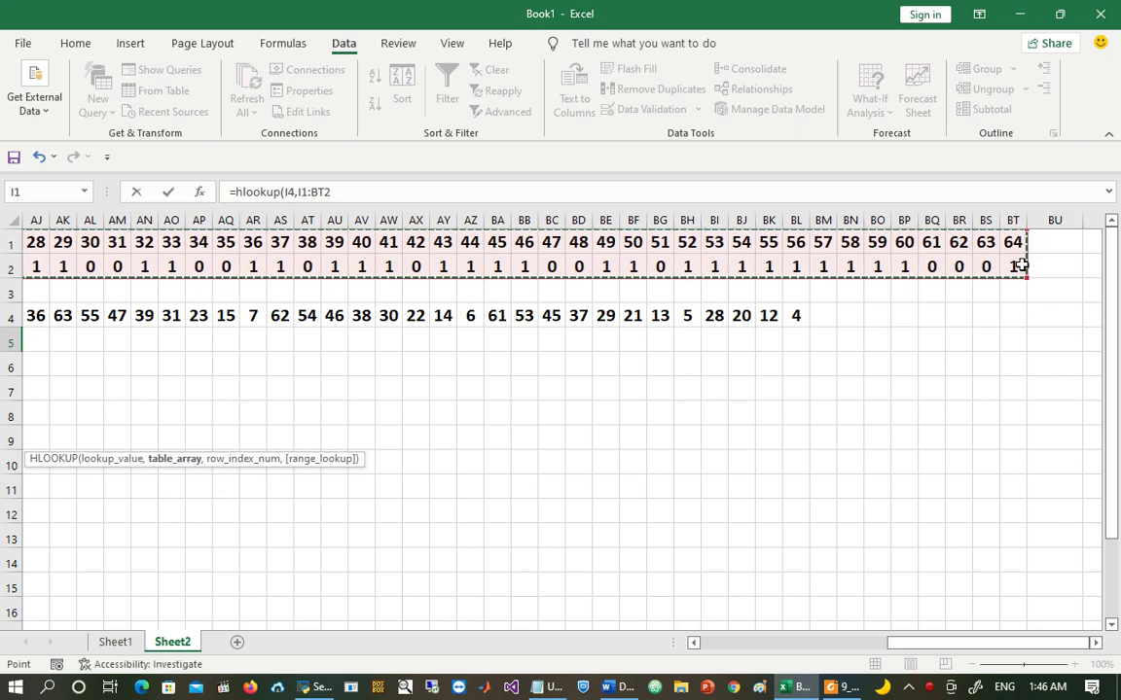
key("F4")
type(",")
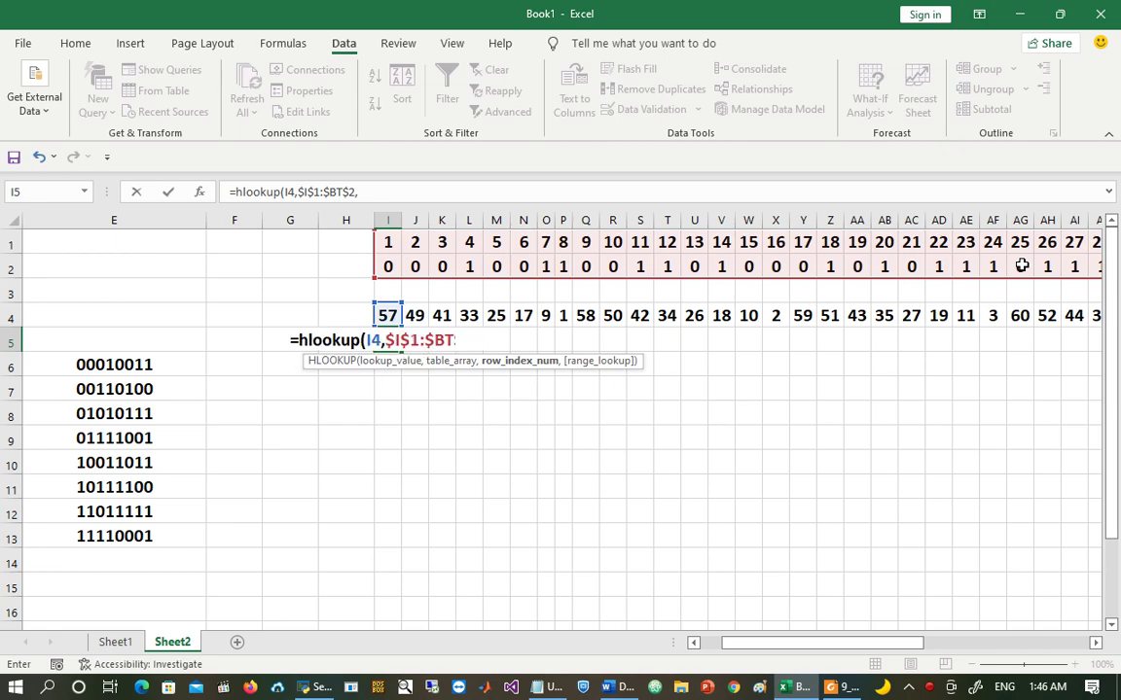
type("2")
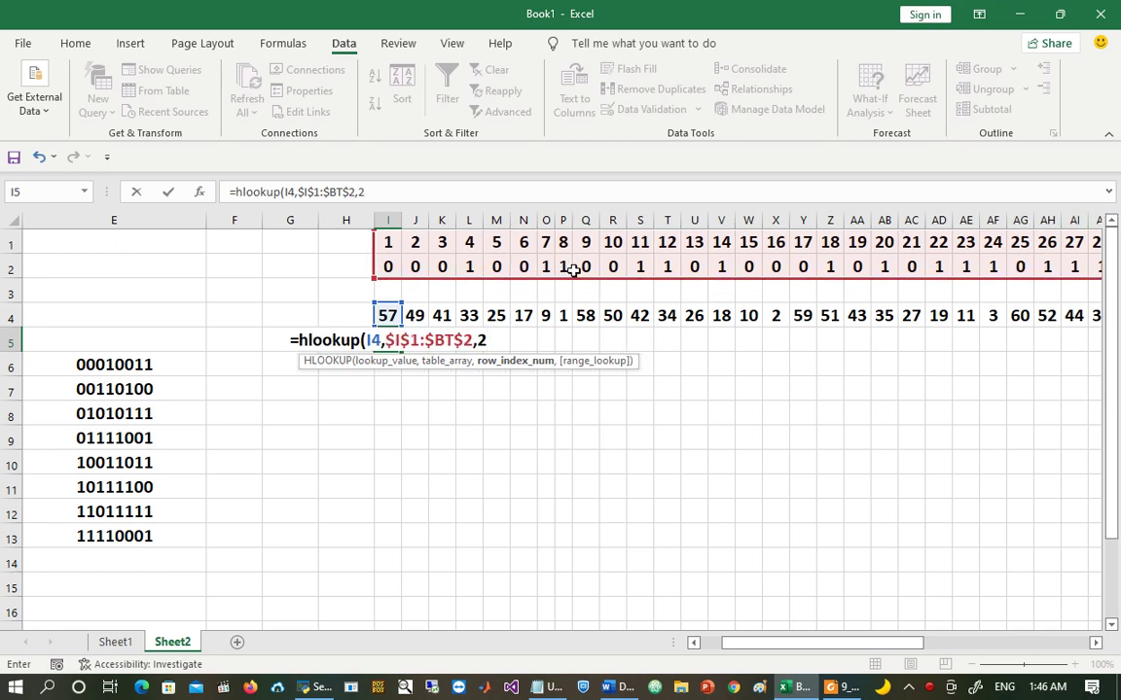
type(",")
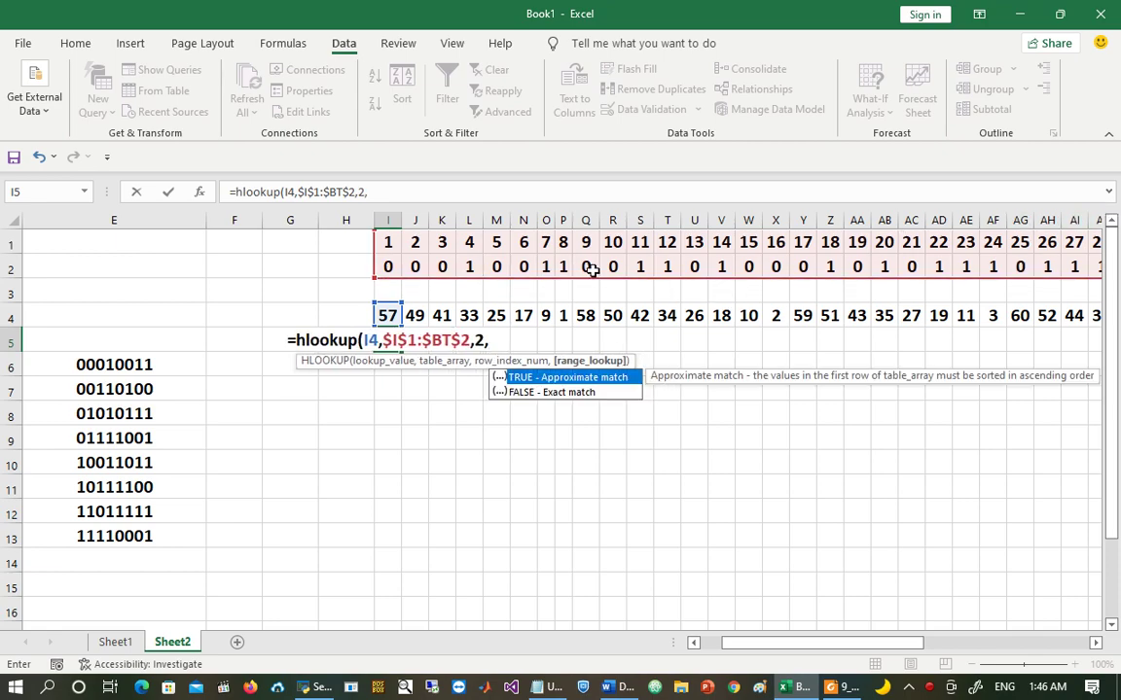
type("t")
key("Tab")
key("BackSpace")
key("BackSpace")
key("BackSpace")
key("BackSpace")
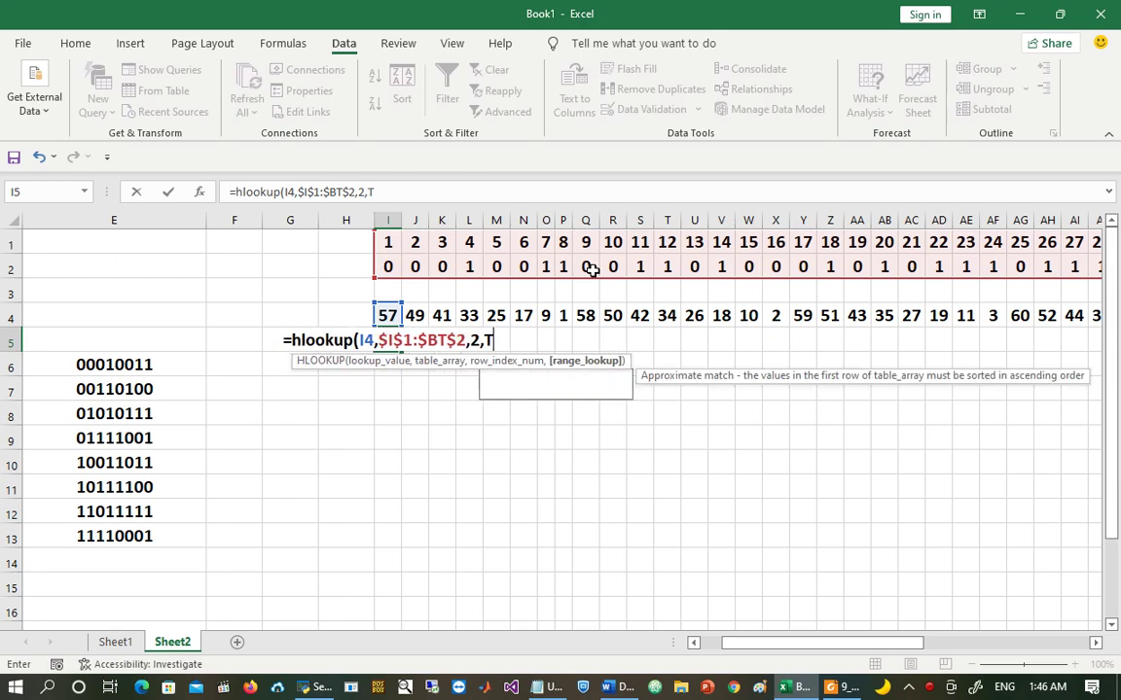
type("fa")
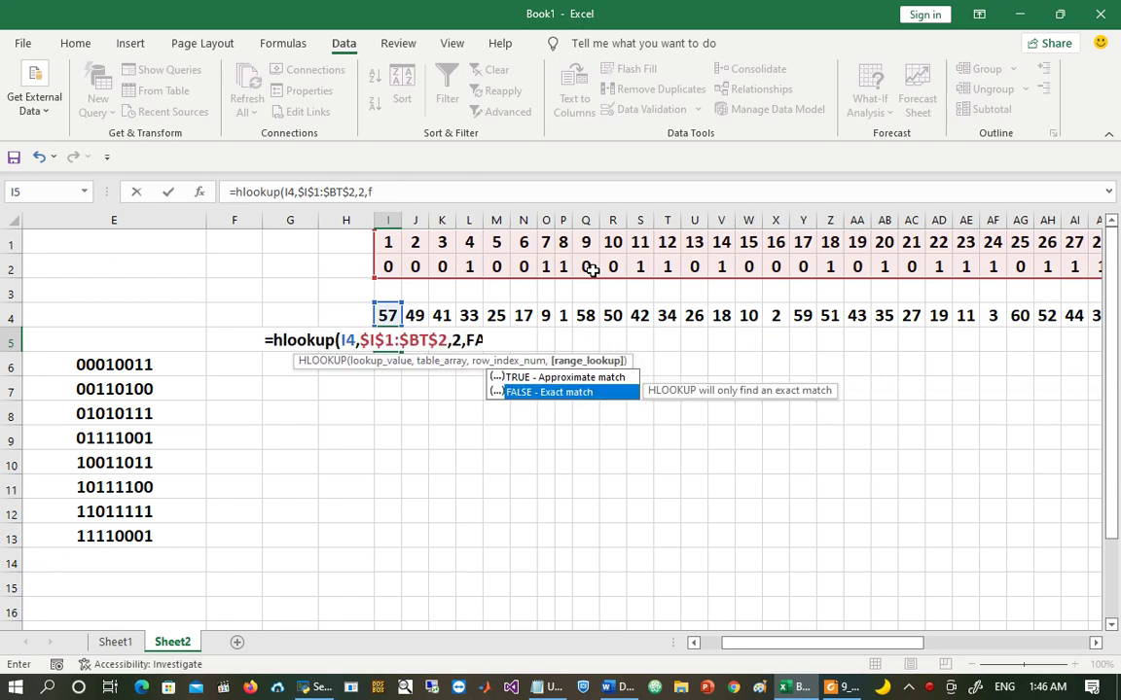
key("Tab")
type(")")
key("Return")
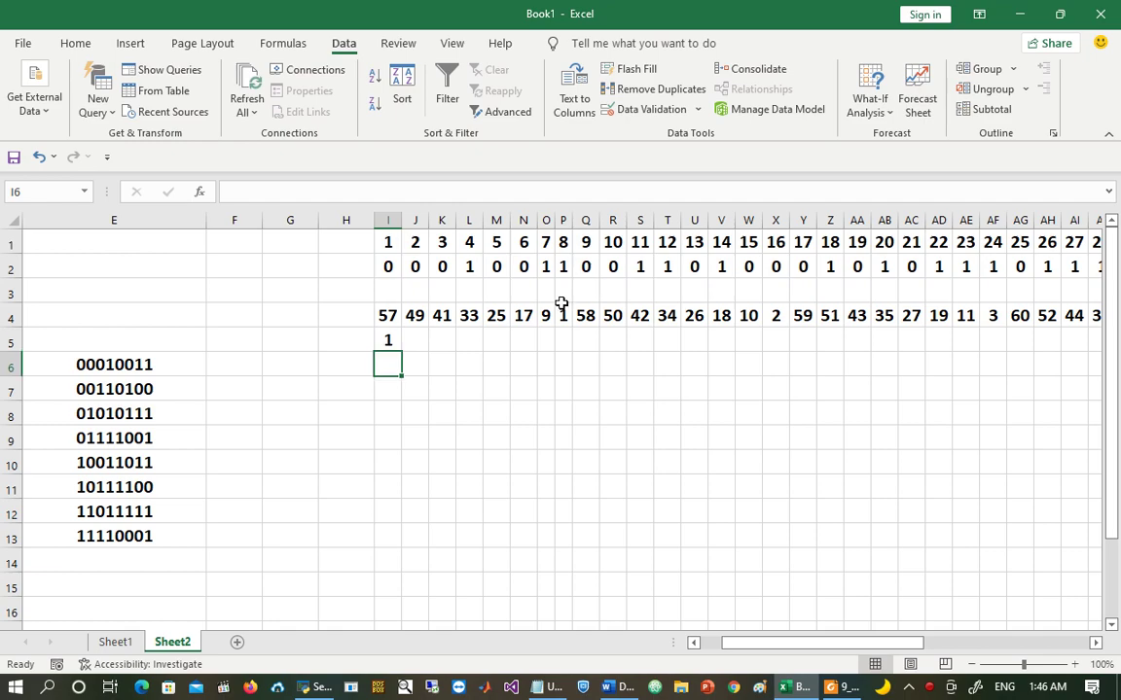
Step: Verify the lookup in I5 by tracing along the numbered key bits to bit 57 in column BM
left_click(387, 315)
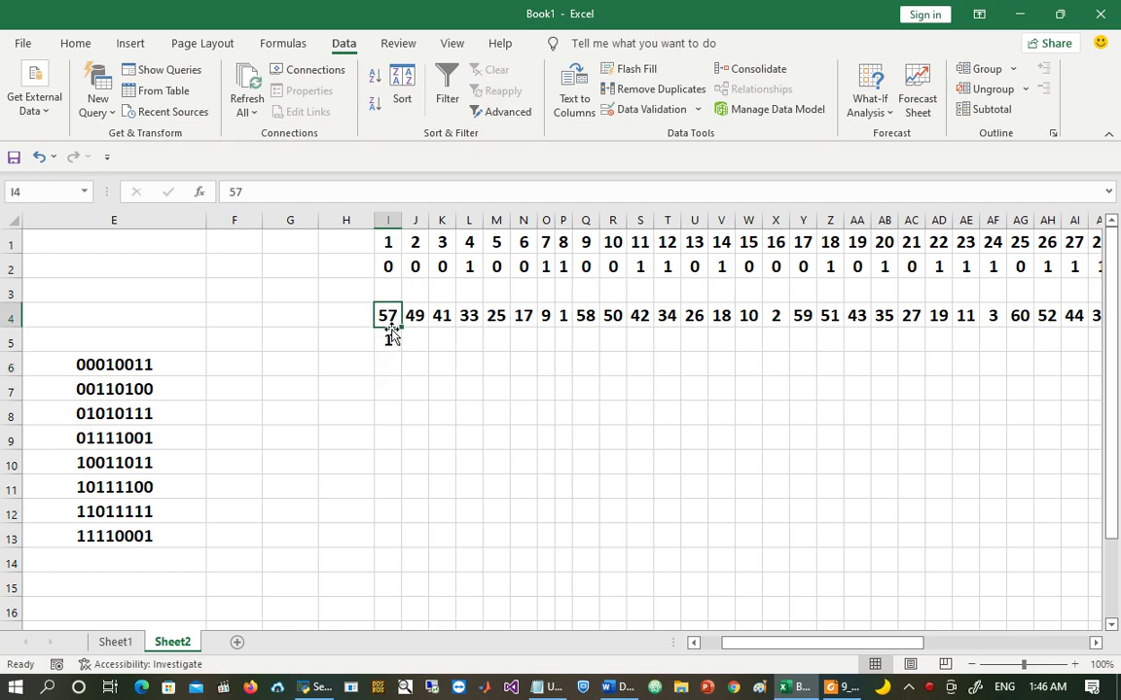
left_click(389, 340)
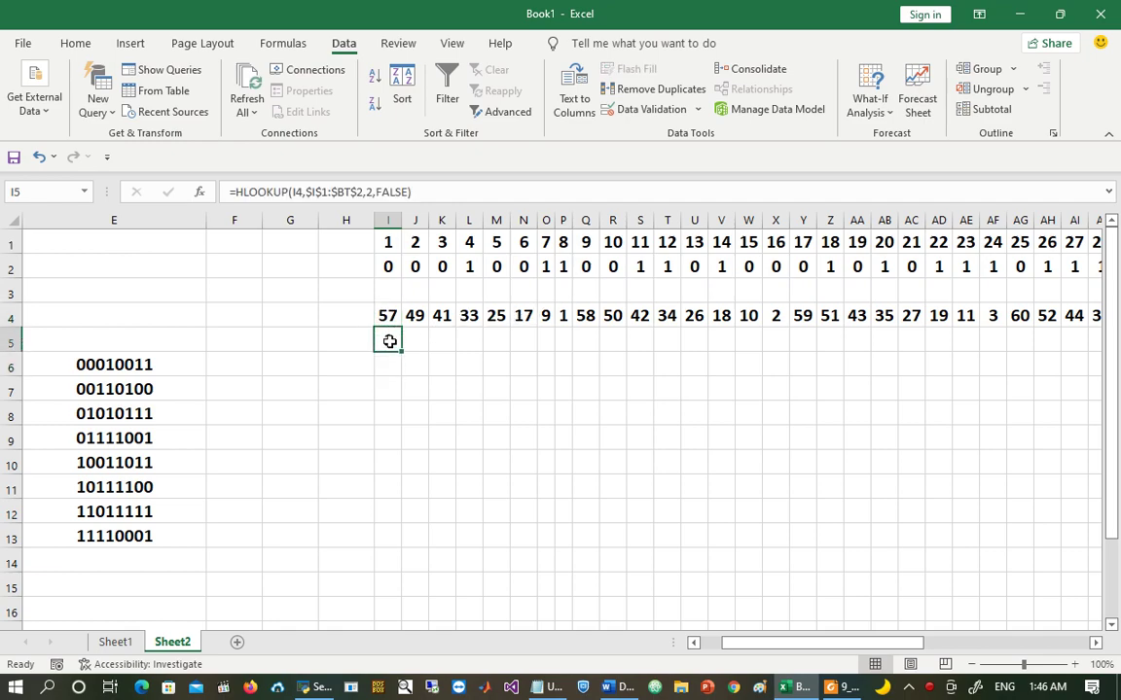
left_click(499, 240)
key("Right")
key("Right")
key("Right")
key("Right")
key("Right")
key("Right")
key("Right")
key("Right")
key("Right")
key("Right")
key("Right")
key("Right")
key("Right")
key("Right")
key("Right")
key("Right")
key("Right")
key("Right")
key("Right")
key("Right")
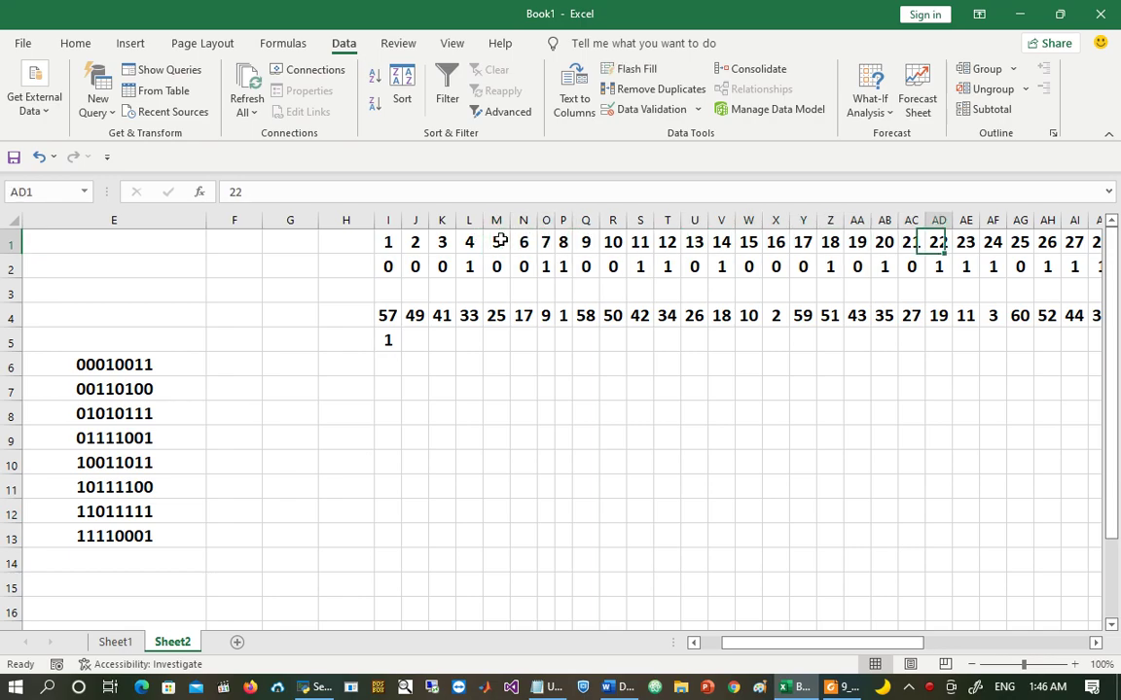
key("Right")
key("Right")
key("Right")
key("Right")
key("Right")
key("Right")
key("Right")
key("Right")
key("Right")
key("Right")
key("Right")
key("Right")
key("Right")
key("Right")
key("Right")
key("Right")
key("Right")
key("Right")
key("Right")
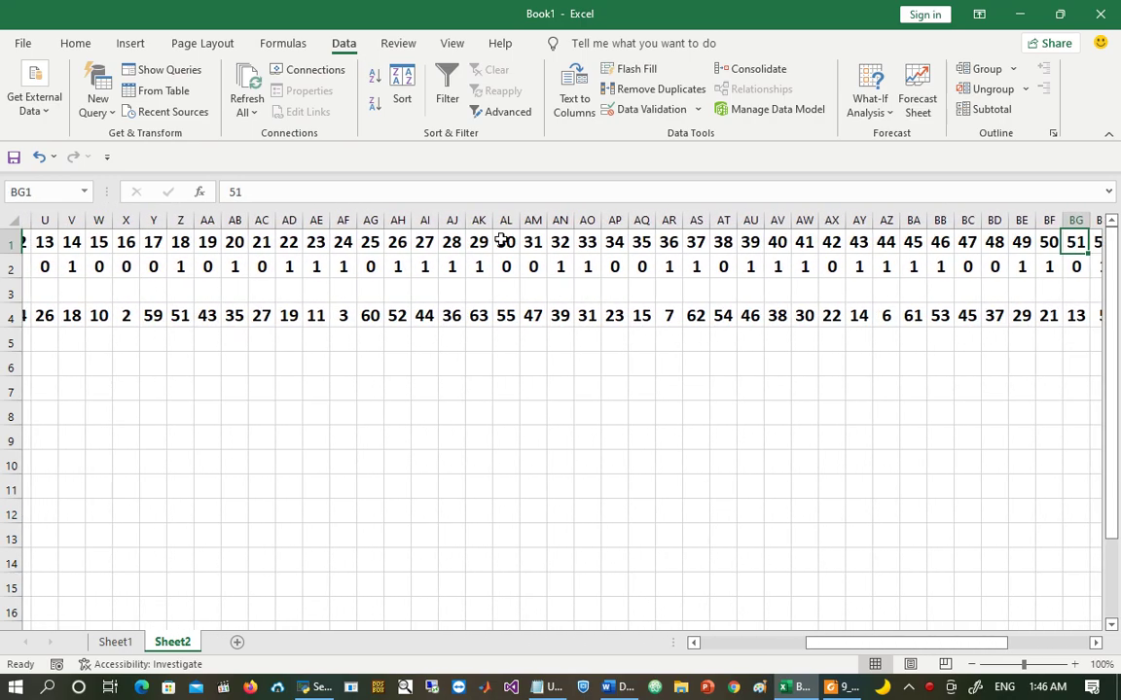
key("Right")
key("Right")
key("Right")
key("Right")
key("Right")
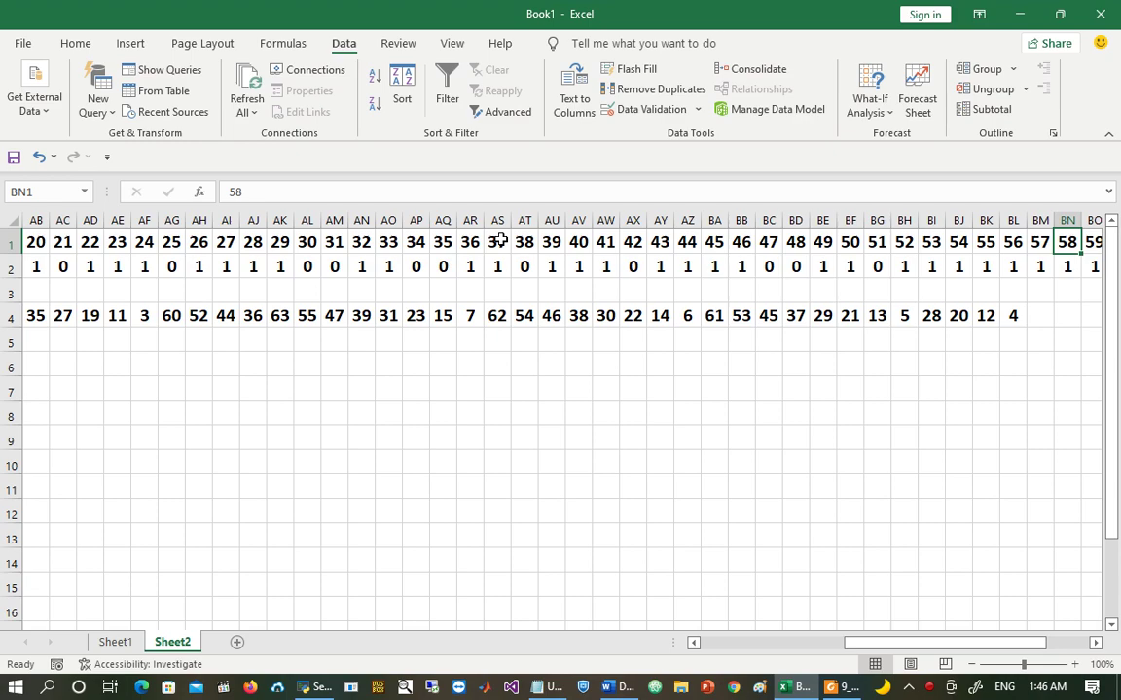
left_click_drag(1040, 242, 1039, 266)
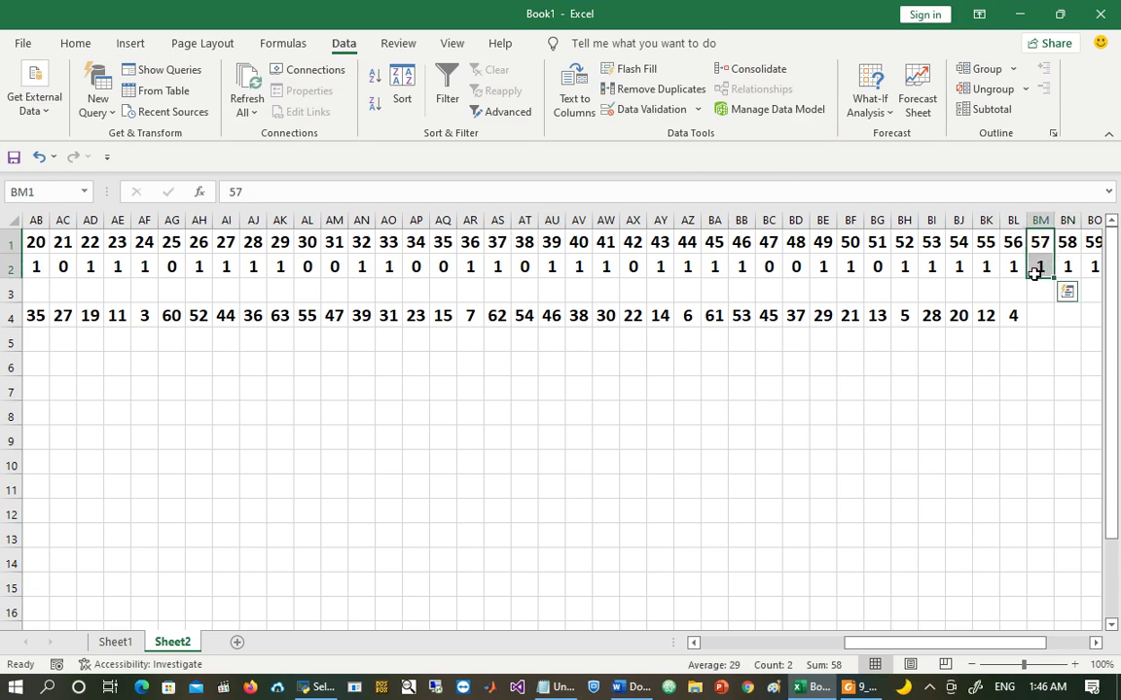
Step: Fill the HLOOKUP formula from I5 across to BL5 to produce the whole permuted key
left_click(786, 315)
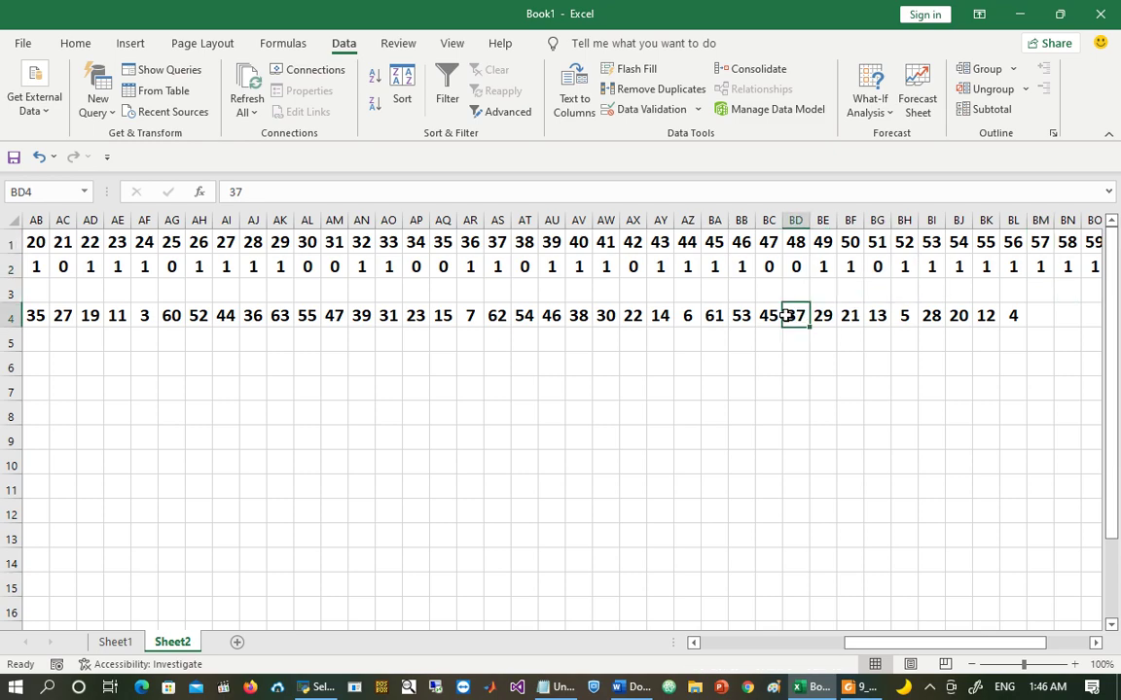
key("ctrl+Left")
key("Down")
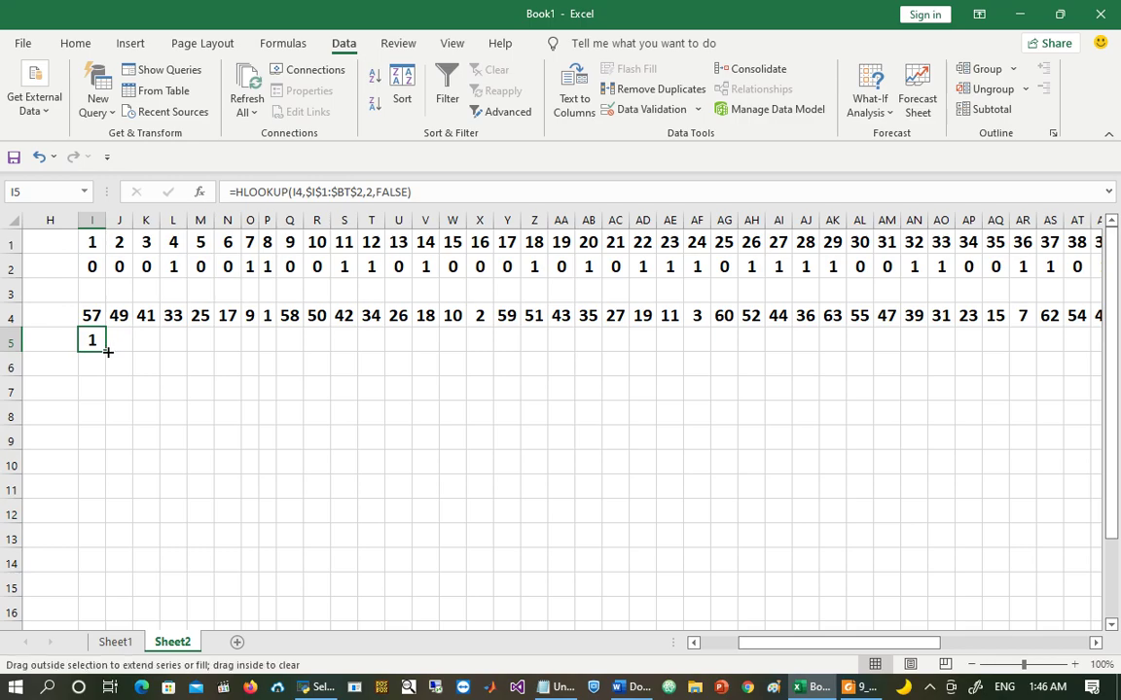
left_click_drag(107, 352, 999, 356)
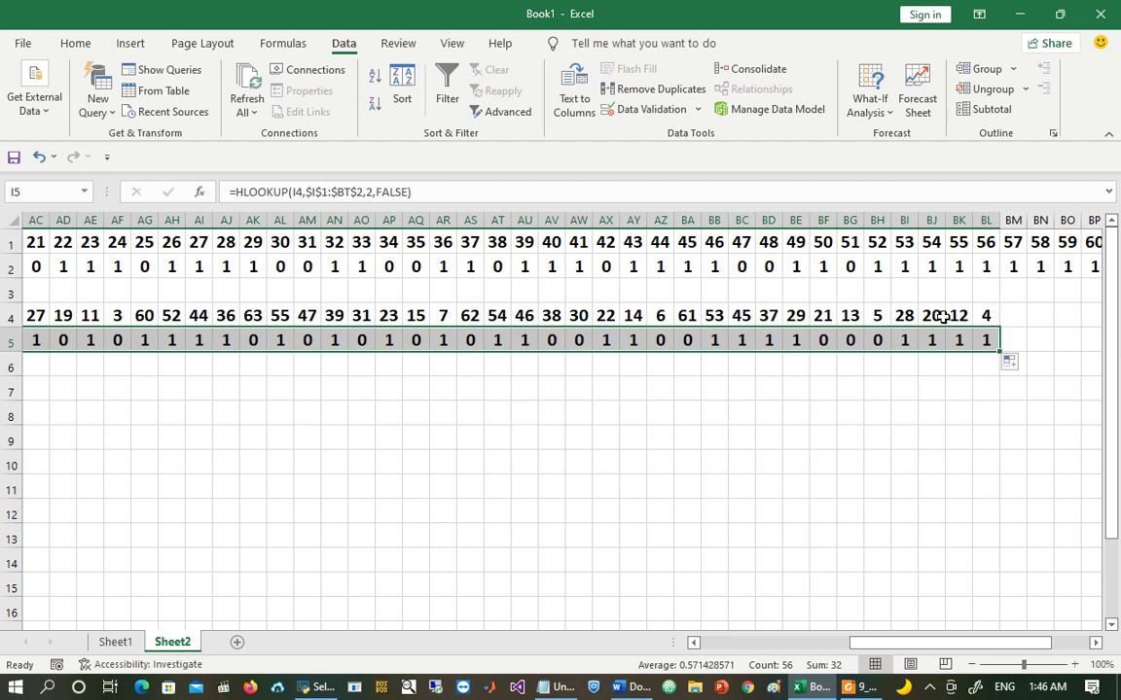
Step: Compare the end of the numbered original key in BT1 with the last permuted entry in BL4:BL5
left_click(962, 242)
key("ctrl+Right")
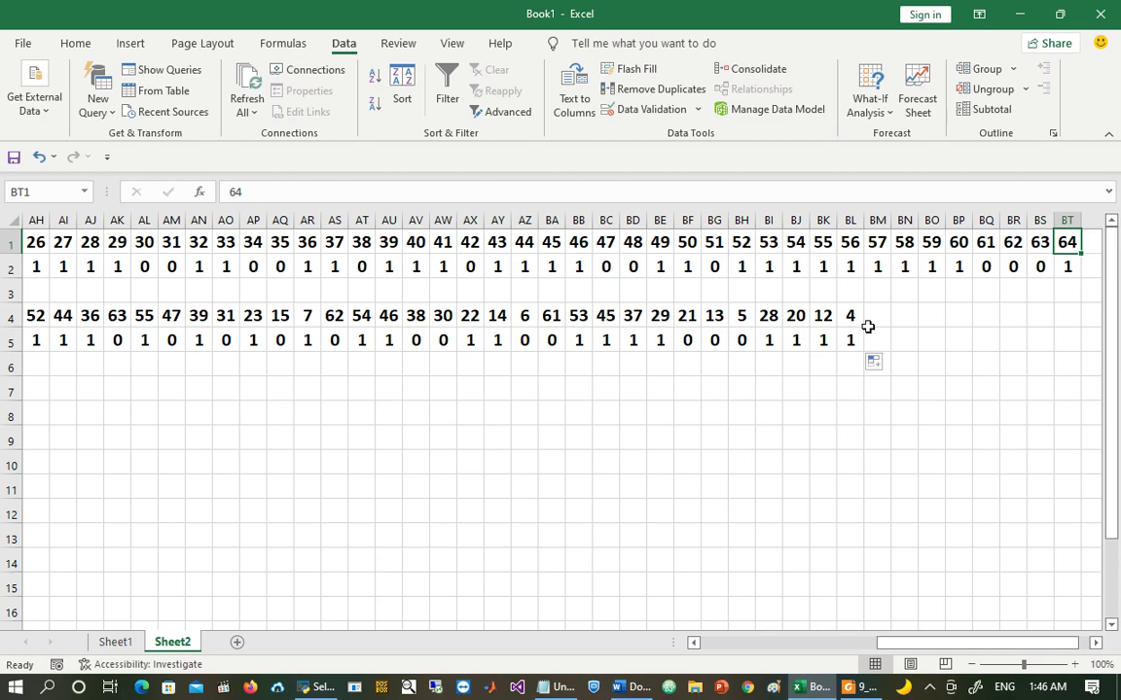
left_click(851, 242)
left_click_drag(850, 315, 776, 355)
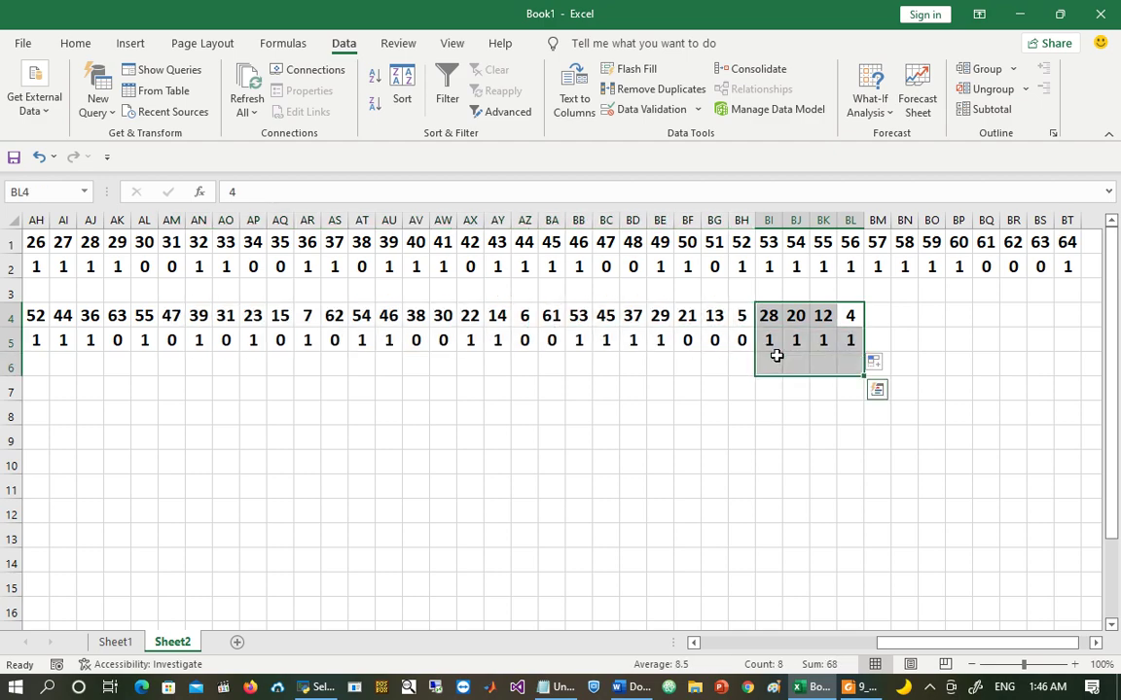
left_click(851, 339)
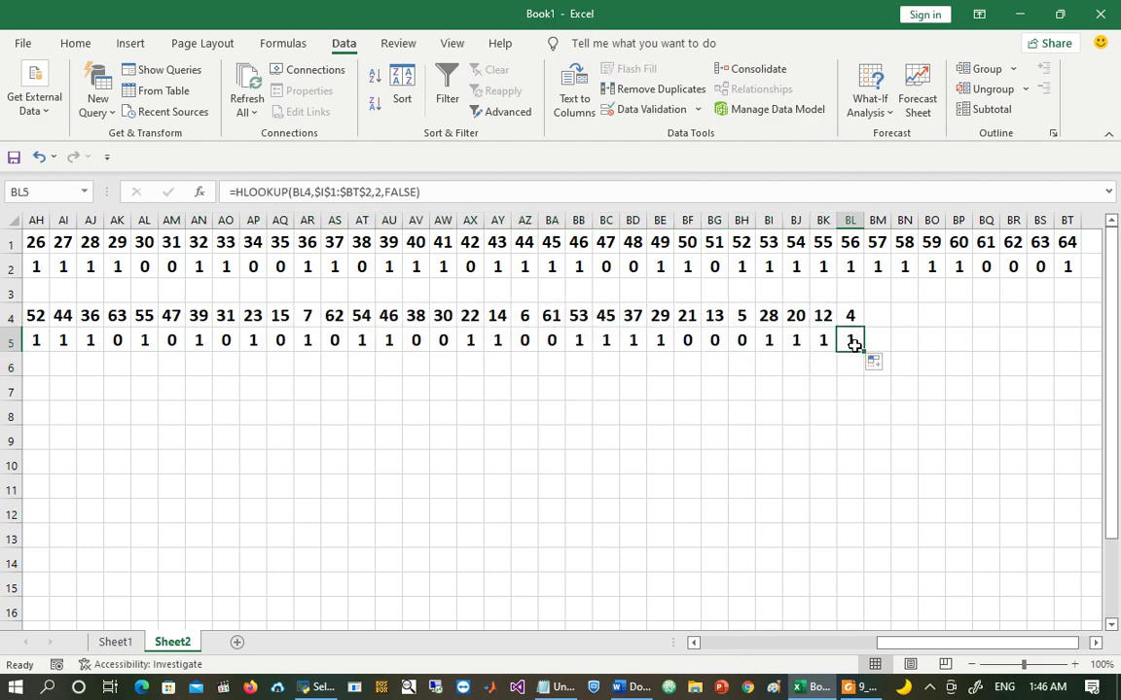
Step: Verify the lookup for PC-1 position 3 in AF4:AF5 against key bit 3 in K1:K2
left_click(851, 242)
key("ctrl+Left")
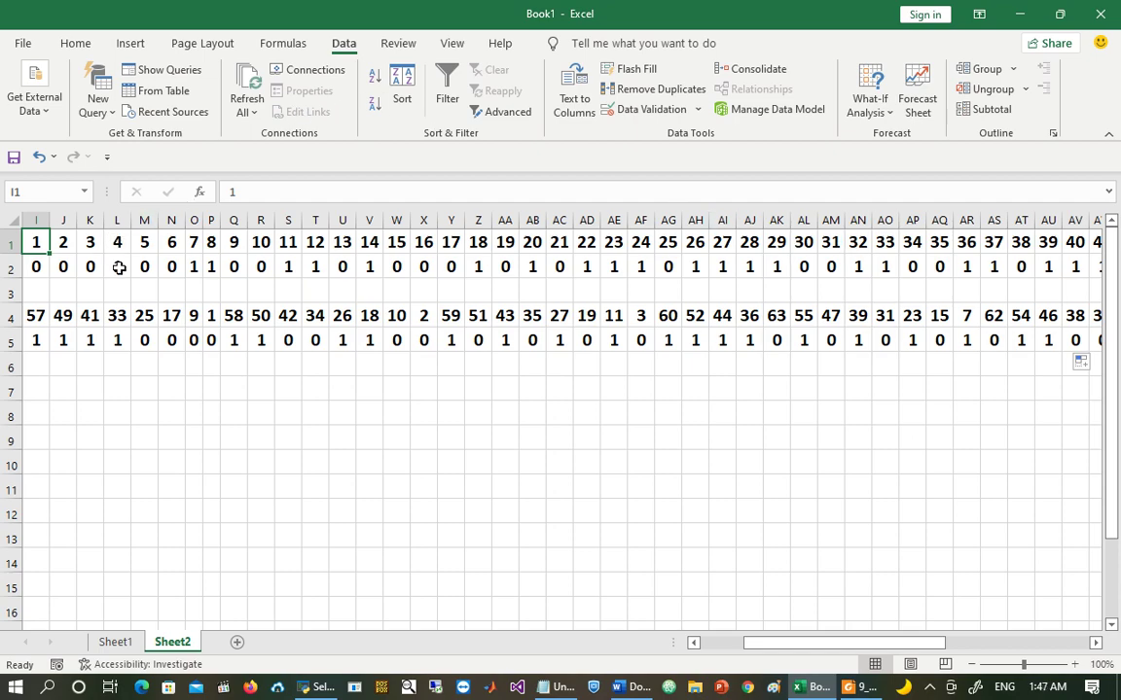
left_click_drag(89, 243, 93, 264)
left_click_drag(642, 316, 640, 341)
Step: Review the original hex key, its two-digit pairs and their binary values beside the numbered key and PC-1 rows
left_click(343, 380)
key("Left")
key("Left")
key("Left")
key("Left")
key("Left")
key("Left")
key("Left")
key("Left")
key("Left")
key("Left")
key("Left")
key("Left")
key("Left")
key("Left")
key("Left")
key("Left")
key("Left")
key("Left")
key("Left")
key("Left")
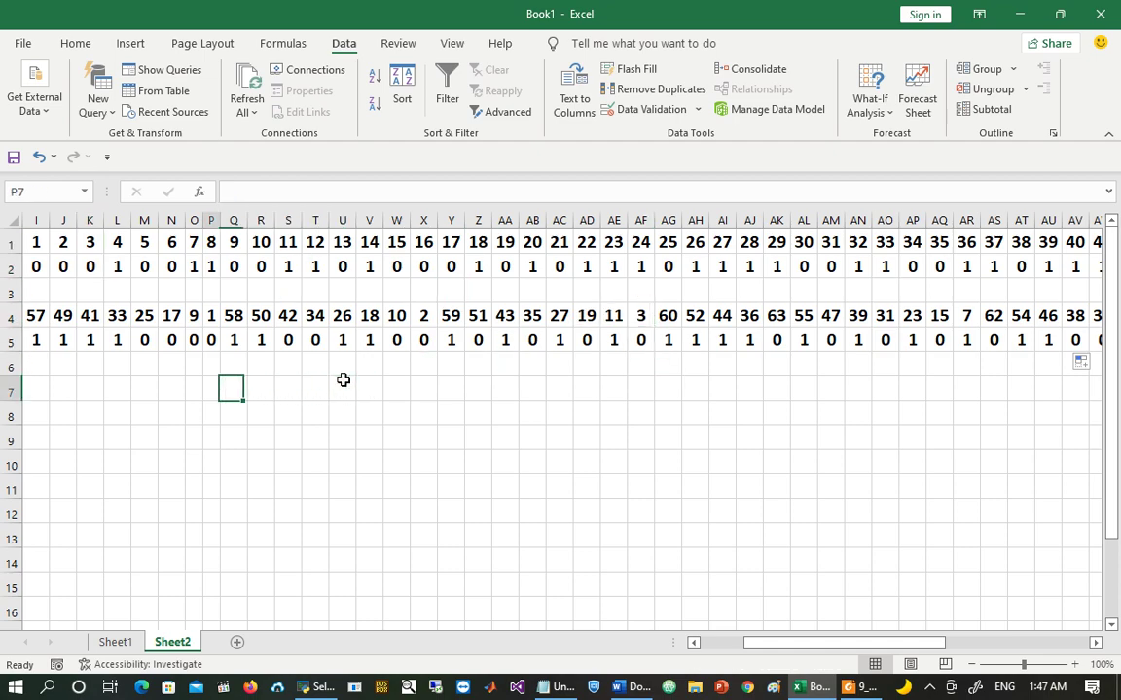
key("Right")
key("Right")
key("Right")
key("Right")
key("Right")
key("Right")
key("Right")
key("Right")
key("Right")
key("Right")
key("Right")
key("Right")
key("Right")
key("Right")
key("Right")
key("Right")
key("Right")
key("Right")
key("Right")
key("Right")
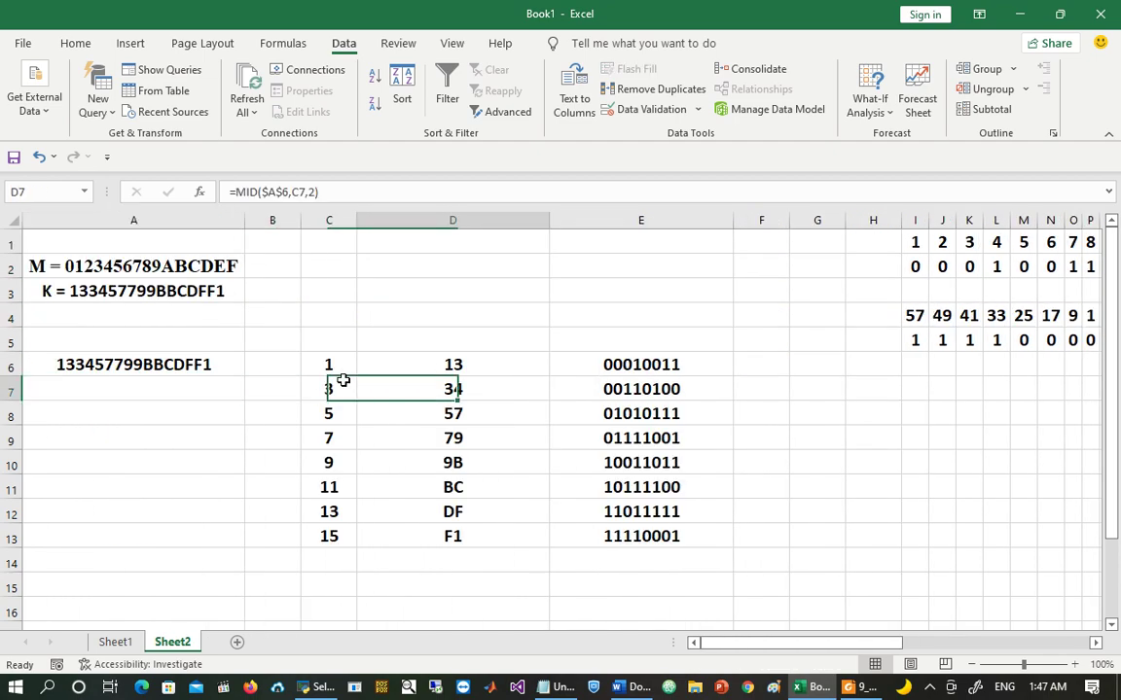
key("Right")
key("Right")
key("Right")
key("Right")
key("Right")
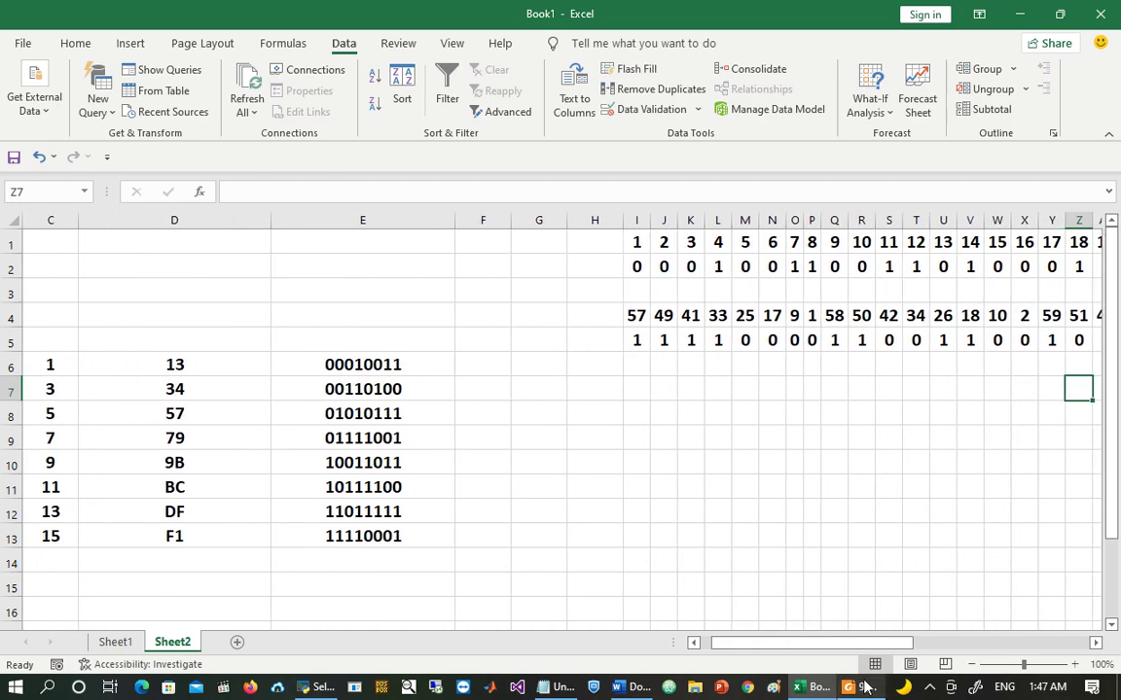
Step: Switch to the PDF in Foxit PDF Reader and examine the first entries 57, 49 and 41 of the PC-1 table
key("alt+Tab")
left_click(500, 433)
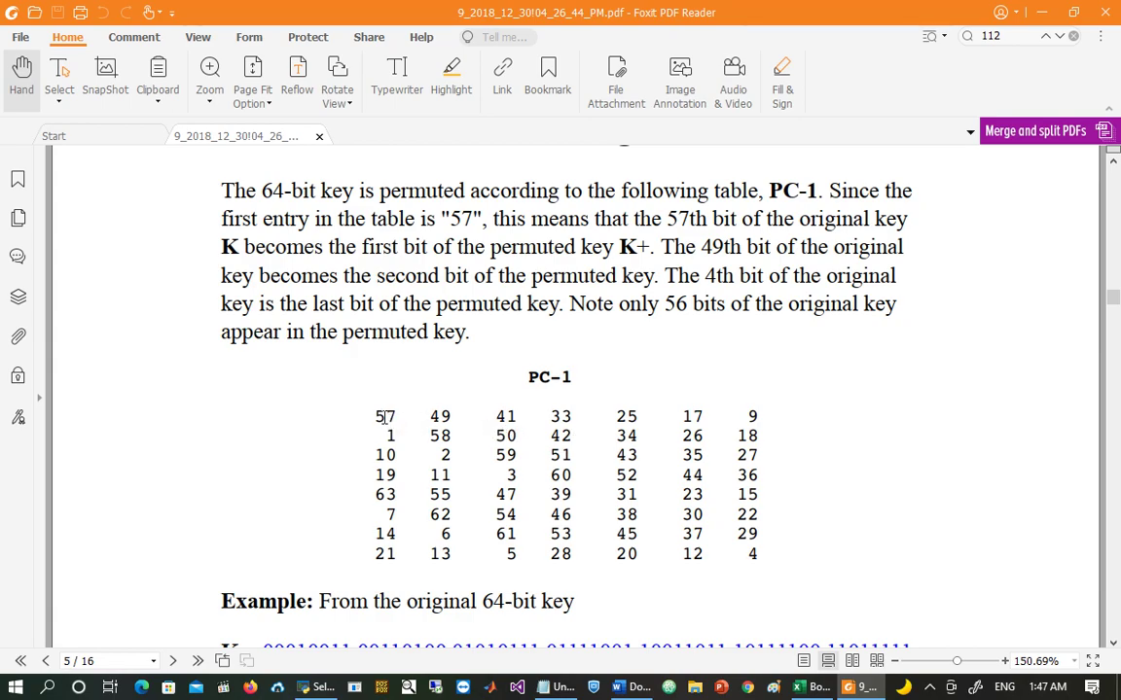
double_click(445, 416)
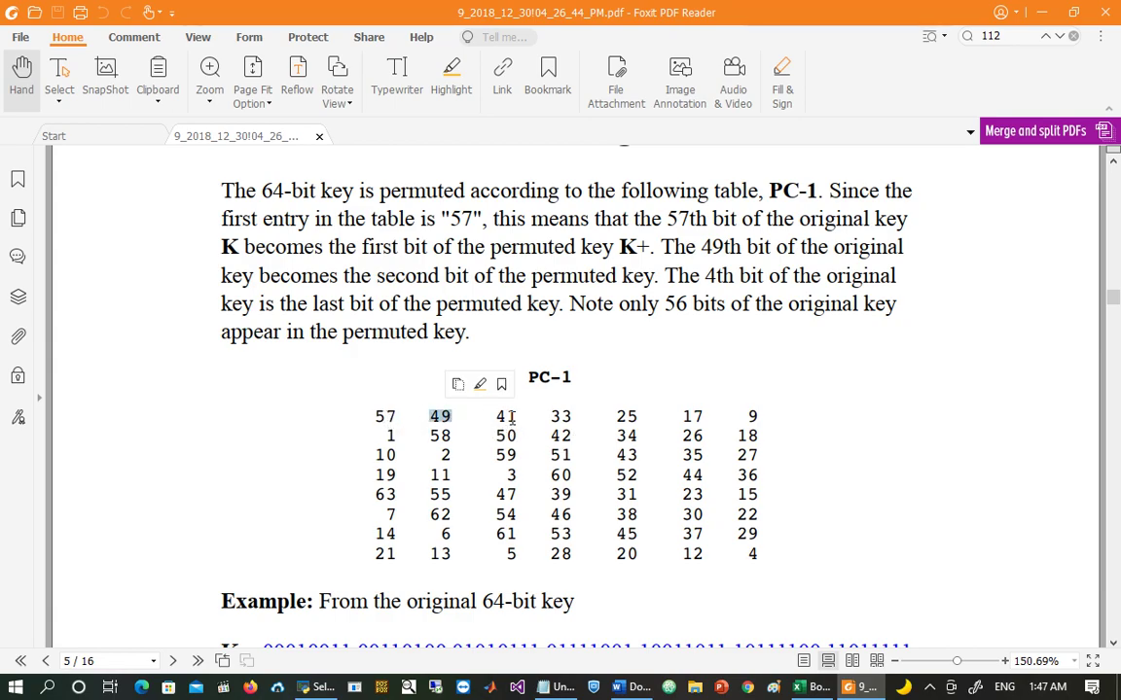
double_click(507, 416)
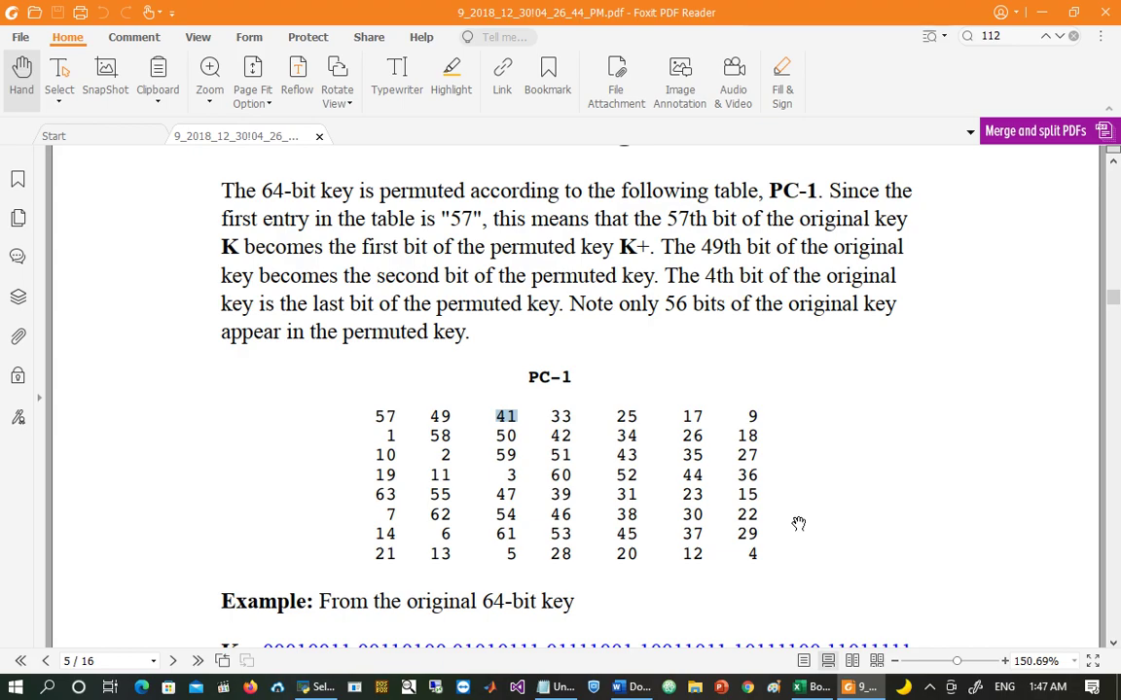
Step: Copy the permuted key bits in I5:BL5 from Excel and paste them into the blank Notepad document
key("alt+Tab")
left_click(637, 340)
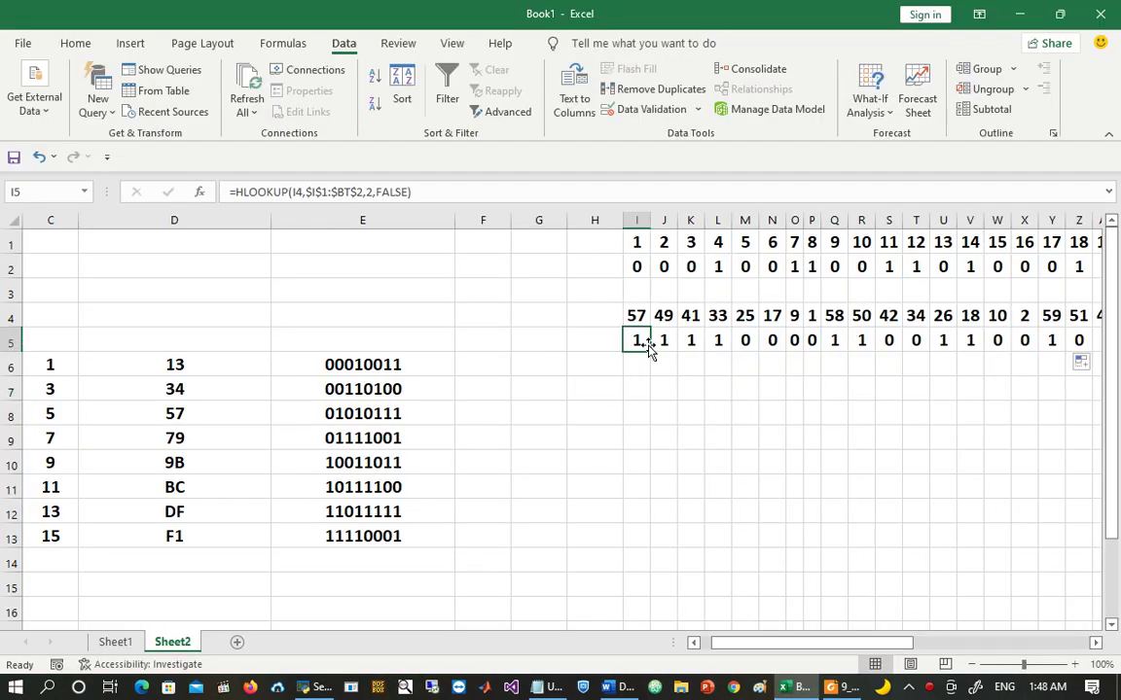
key("ctrl+shift+Right")
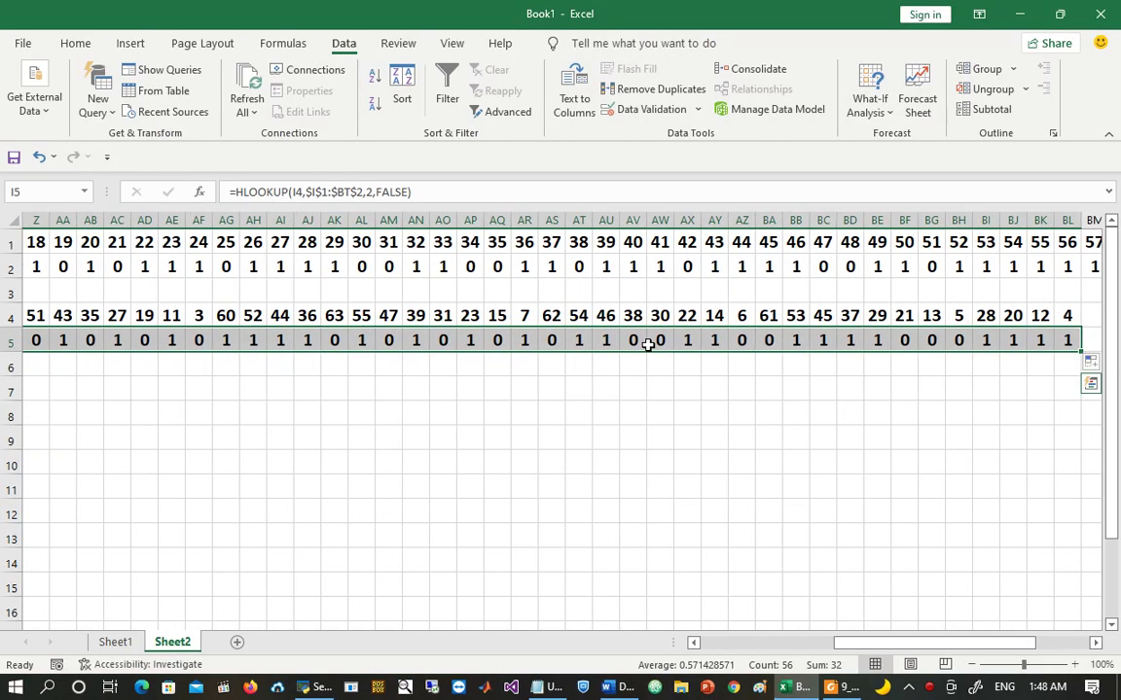
key("ctrl+c")
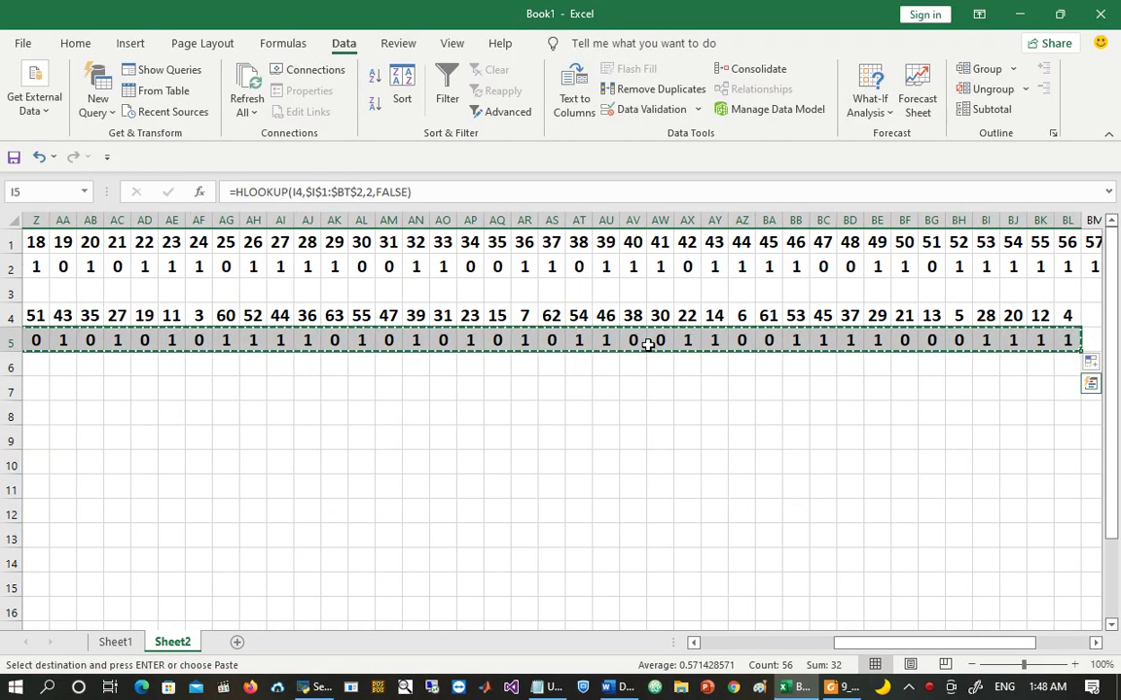
left_click(549, 686)
key("ctrl+v")
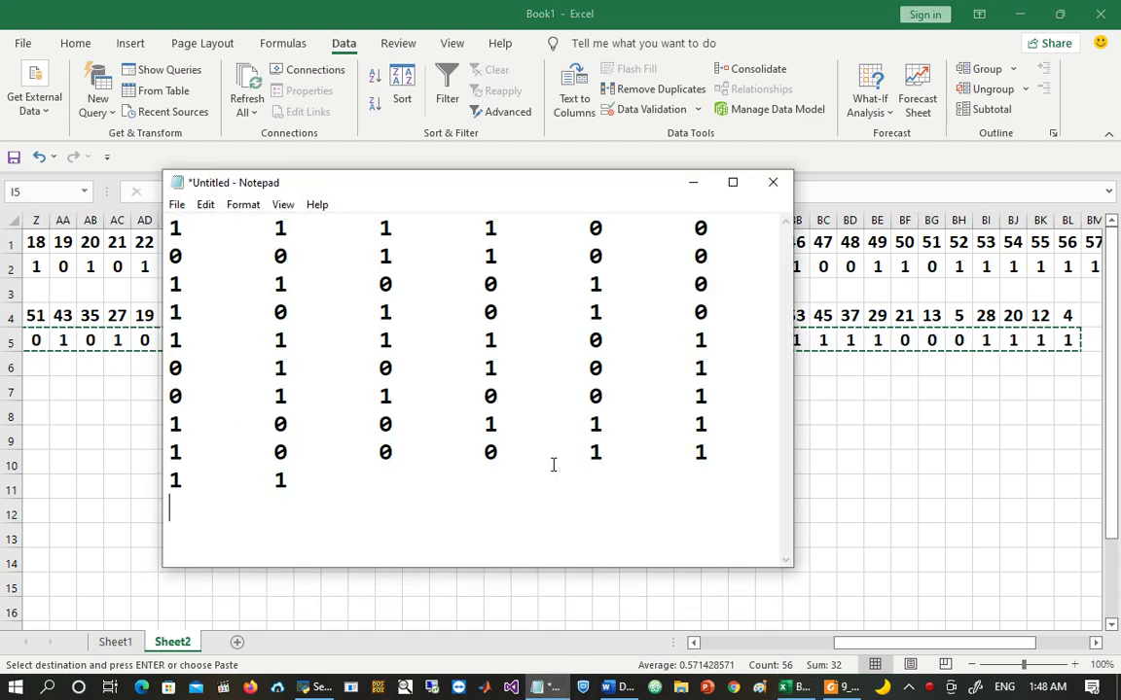
Step: Replace every tab between the pasted bits with nothing and widen the Notepad window so the bits fit on one line
left_click_drag(181, 228, 253, 226)
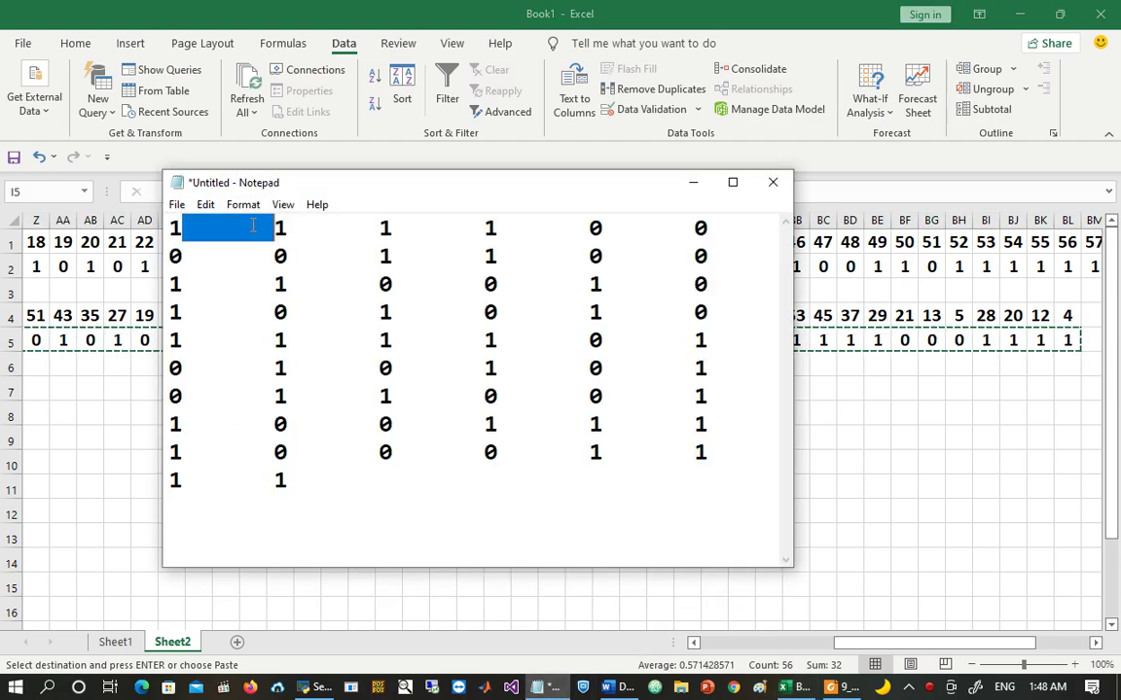
key("ctrl+c")
key("ctrl+h")
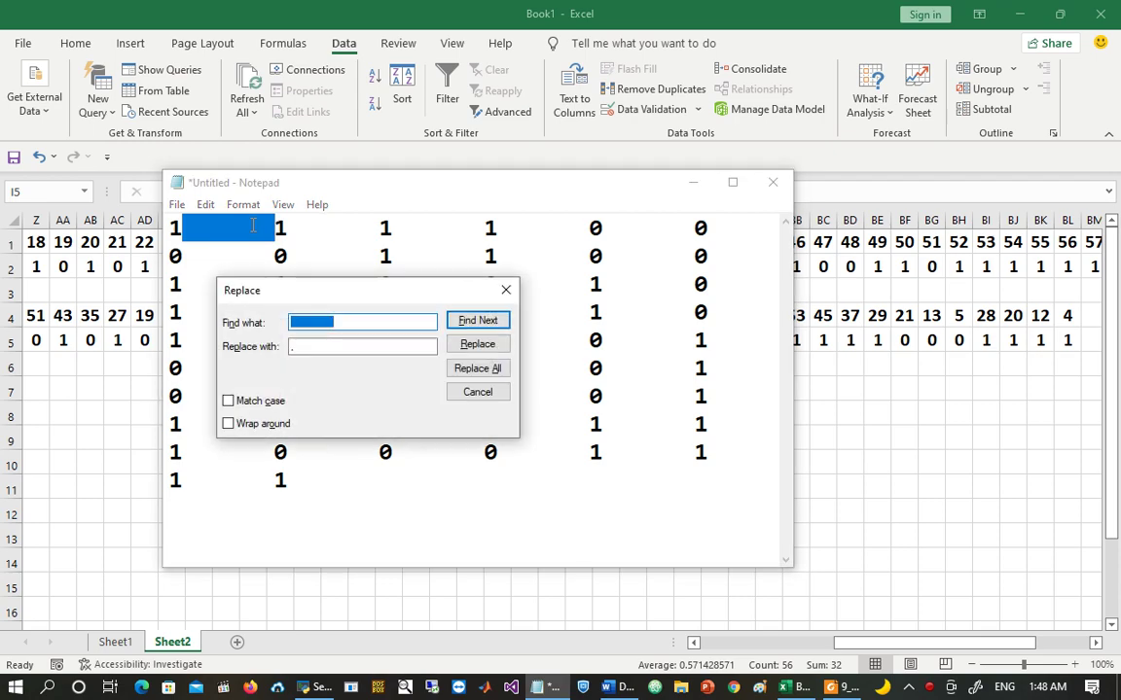
key("ctrl+v")
key("Tab")
key("BackSpace")
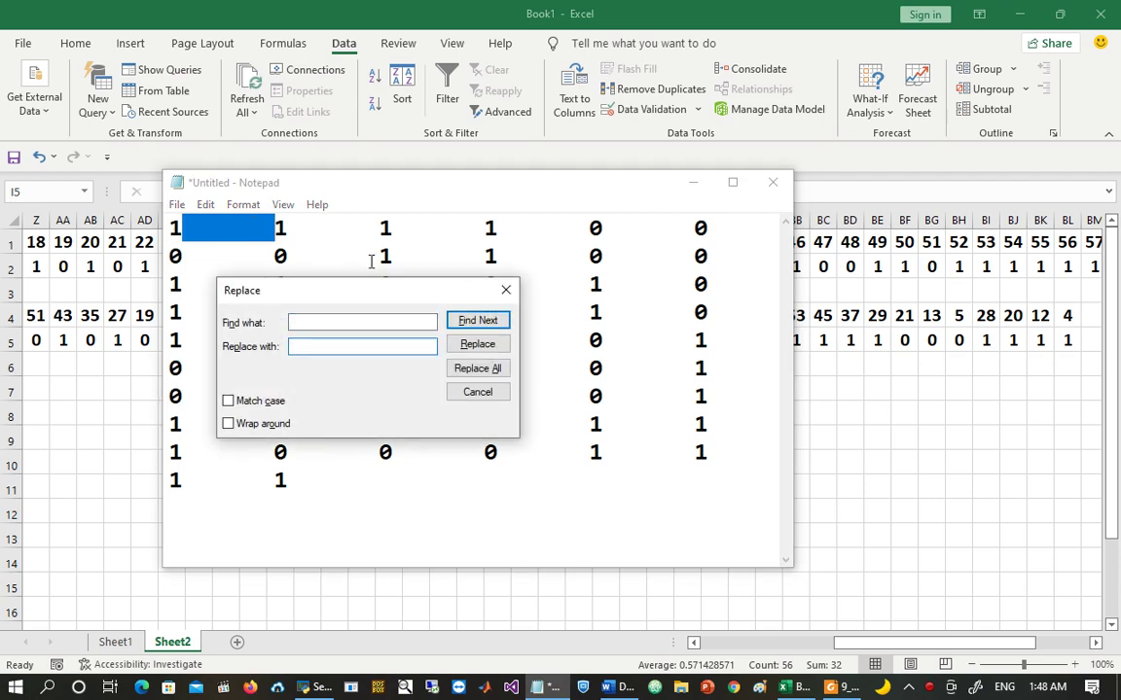
left_click(475, 367)
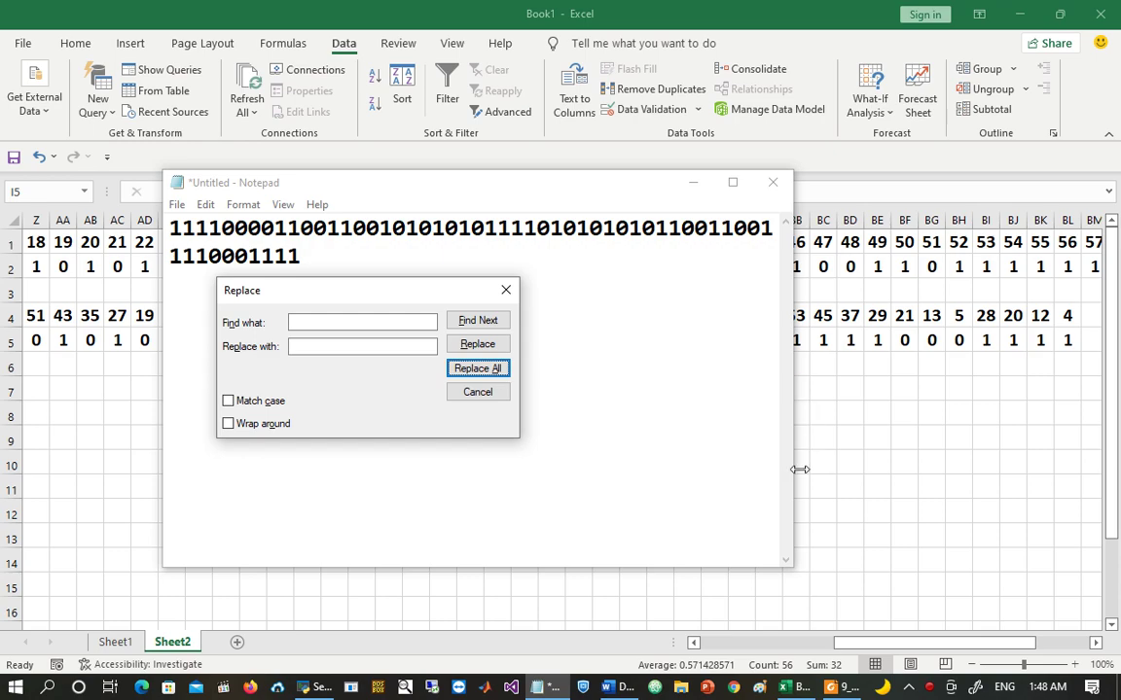
left_click(505, 292)
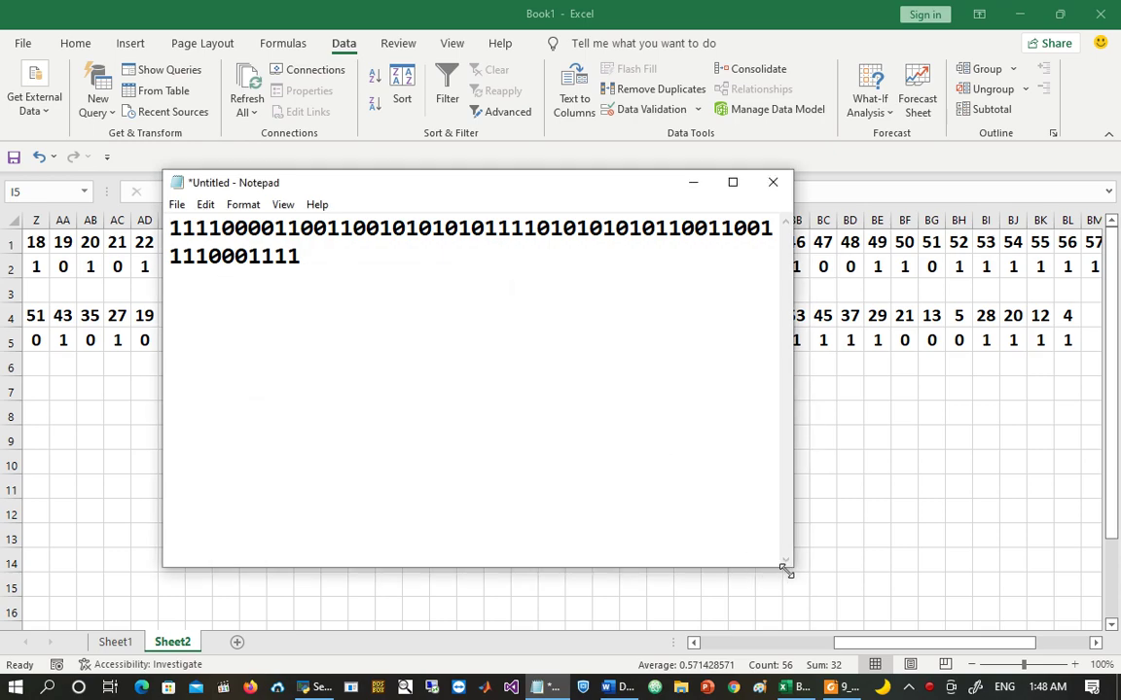
left_click_drag(789, 572, 1055, 574)
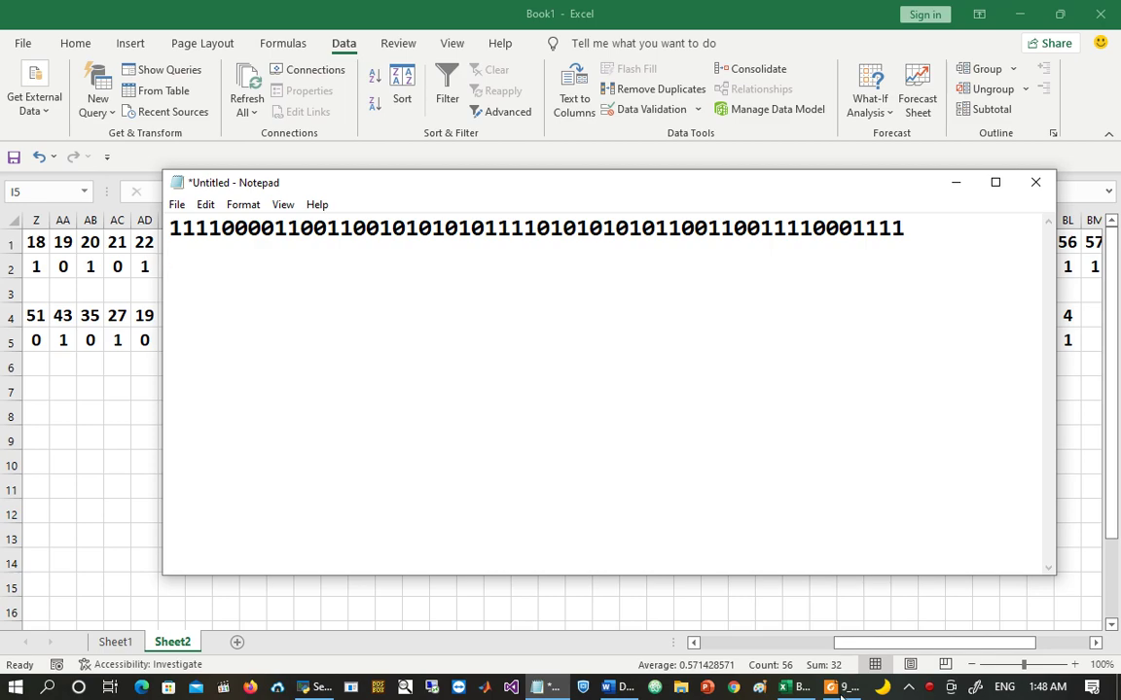
Step: Switch to the PDF and examine the example's original 64-bit key K below the PC-1 table
left_click(839, 691)
scroll(871, 517, "down", 3)
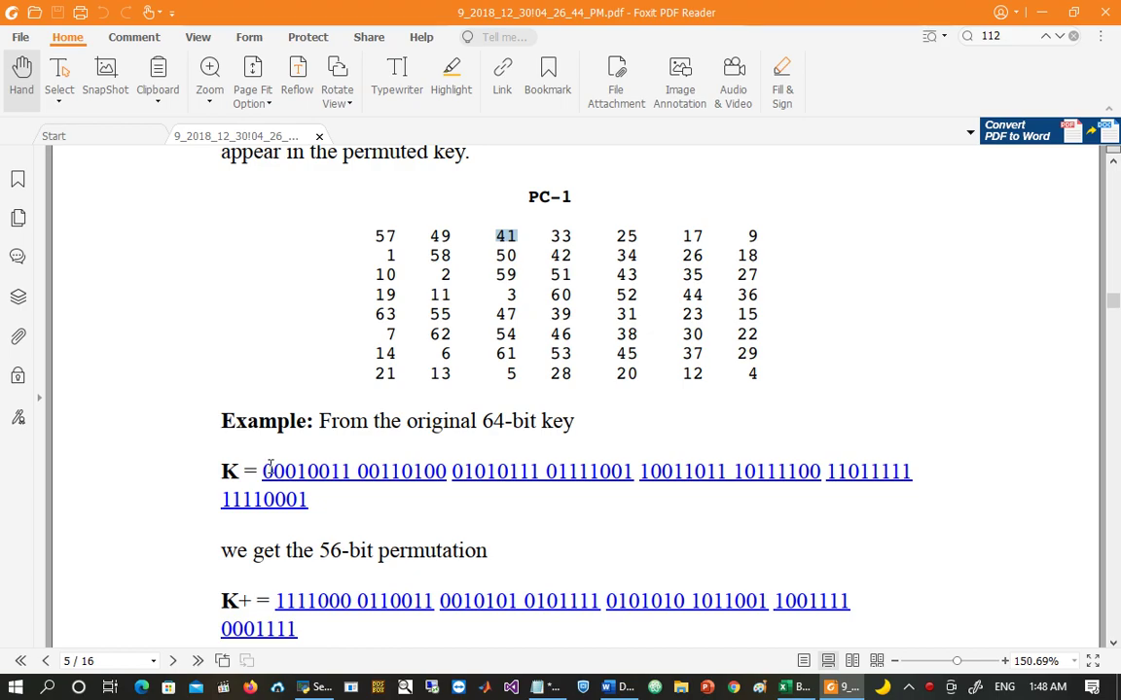
left_click_drag(263, 470, 319, 495)
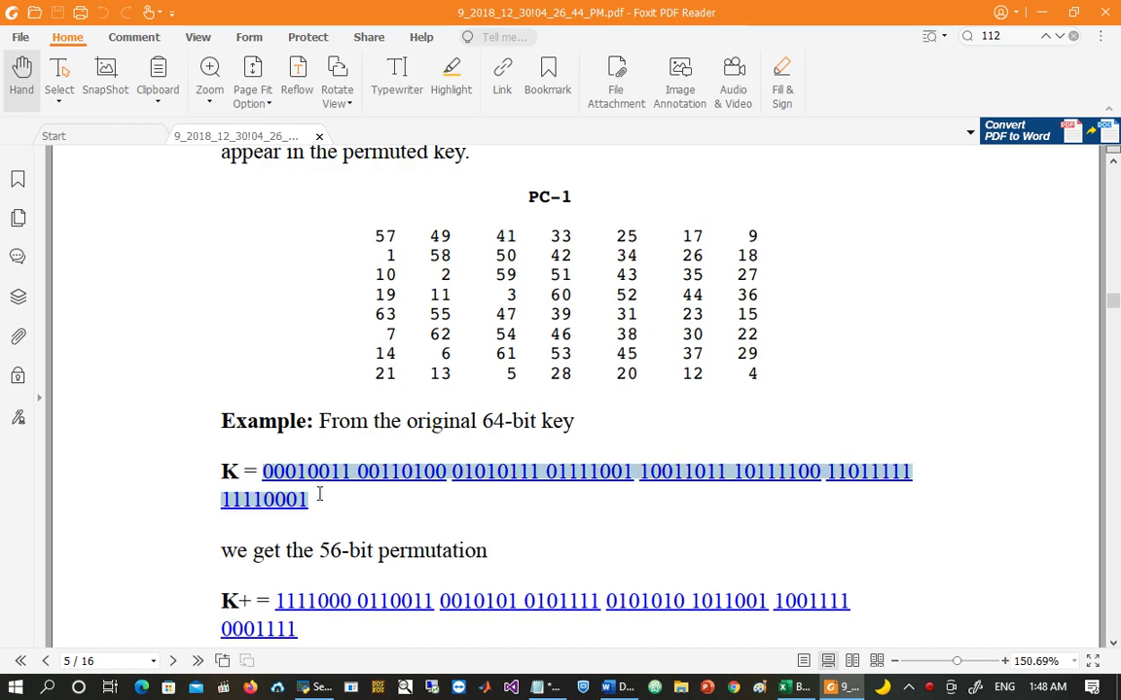
scroll(533, 528, "down", 1)
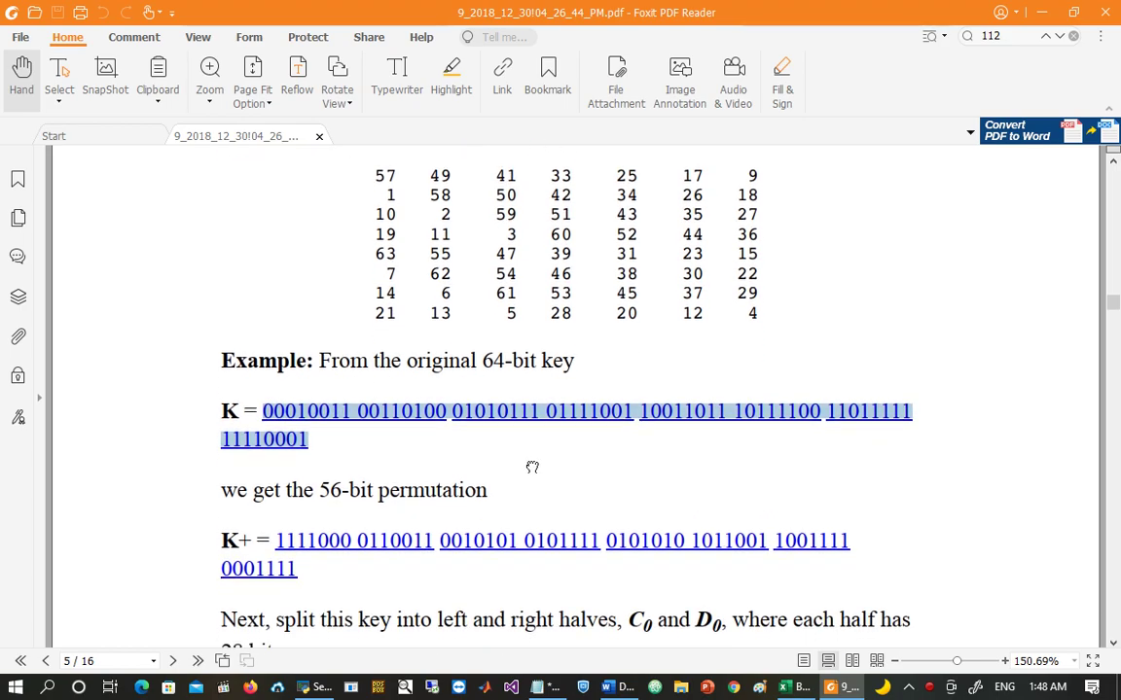
Step: Copy the example's 56-bit permutation K+ from the PDF and paste it in Notepad below the computed bits, leaving a blank line
scroll(476, 441, "down", 2)
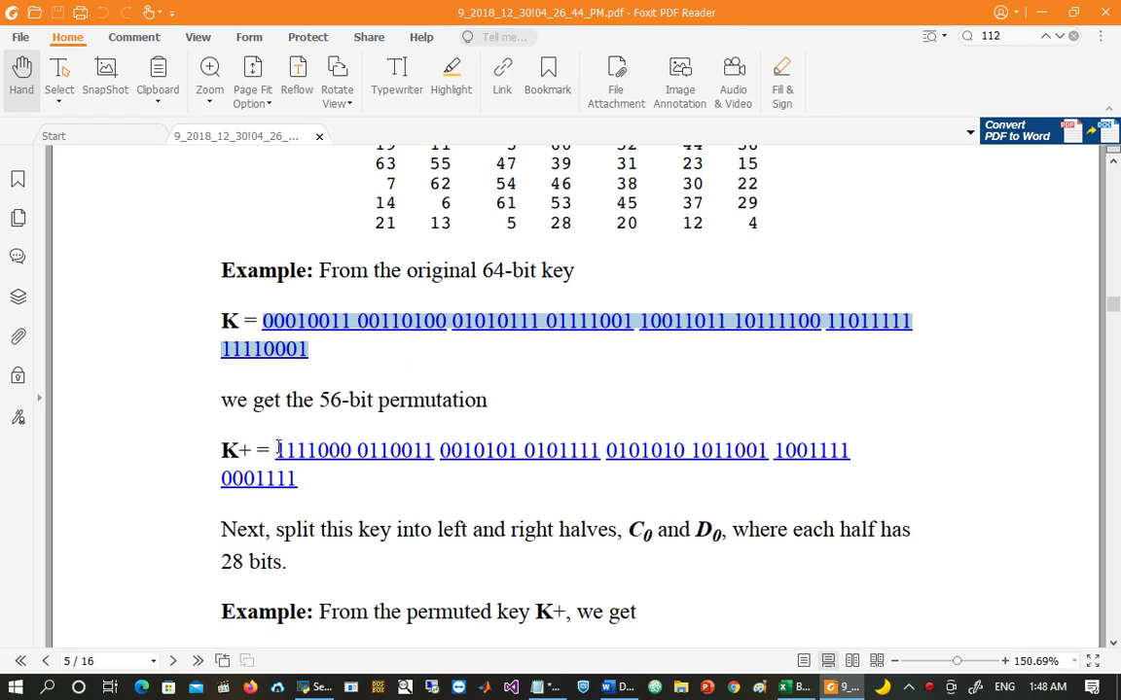
left_click_drag(277, 451, 350, 476)
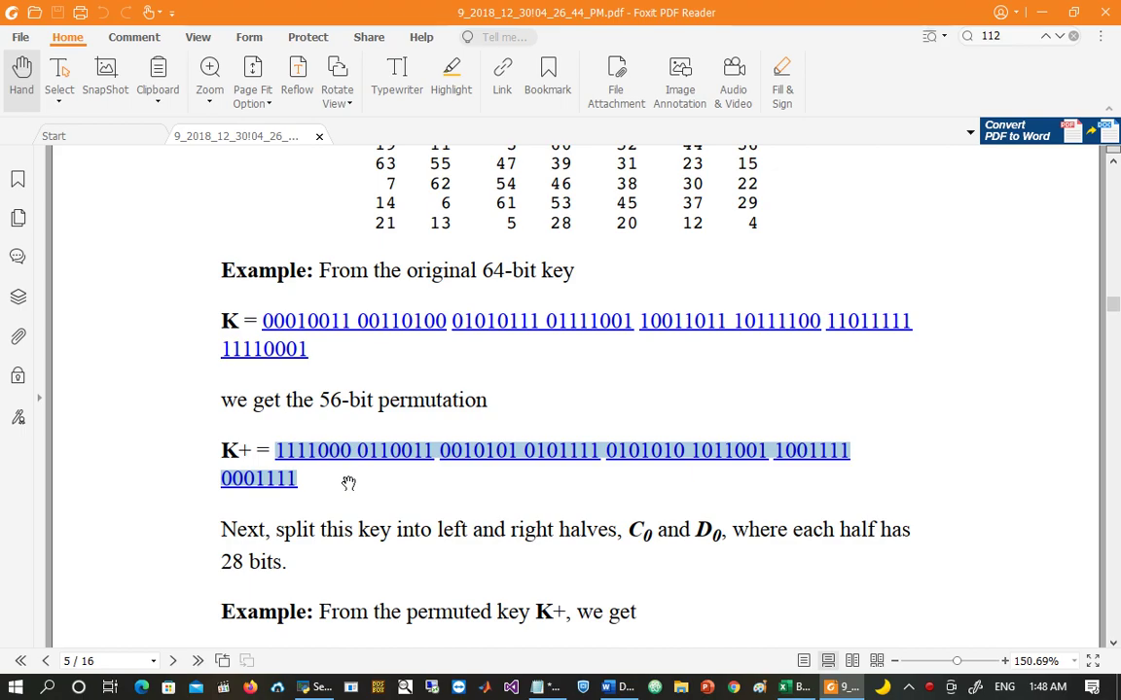
key("alt+Tab")
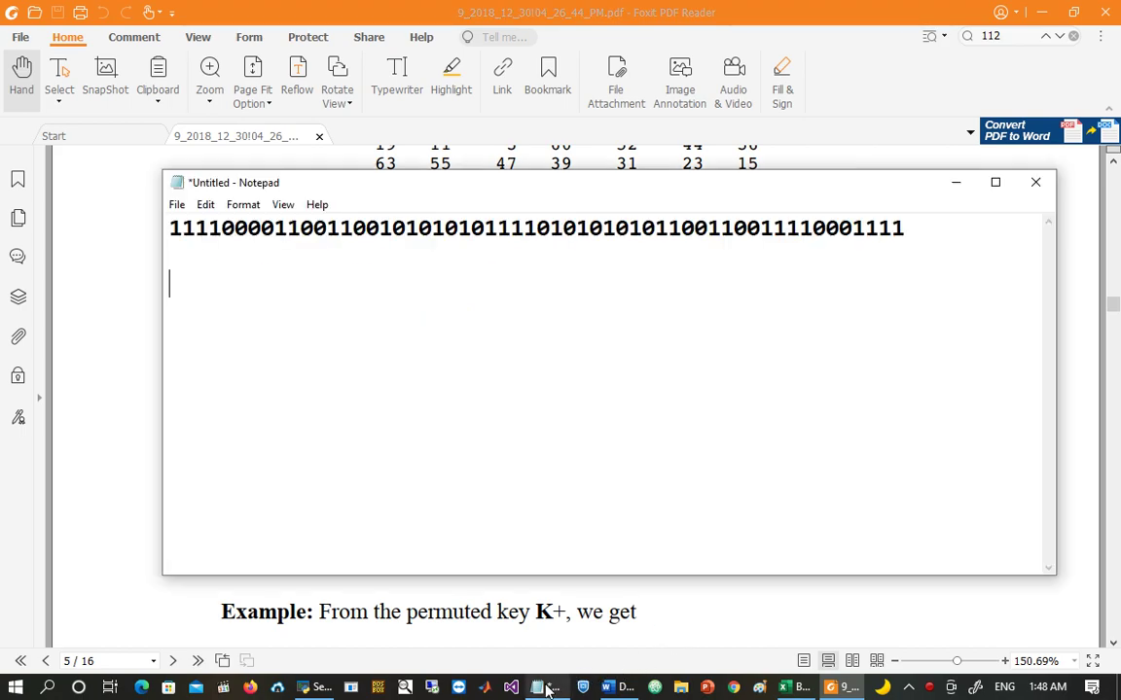
key("Return")
key("Return")
key("ctrl+v")
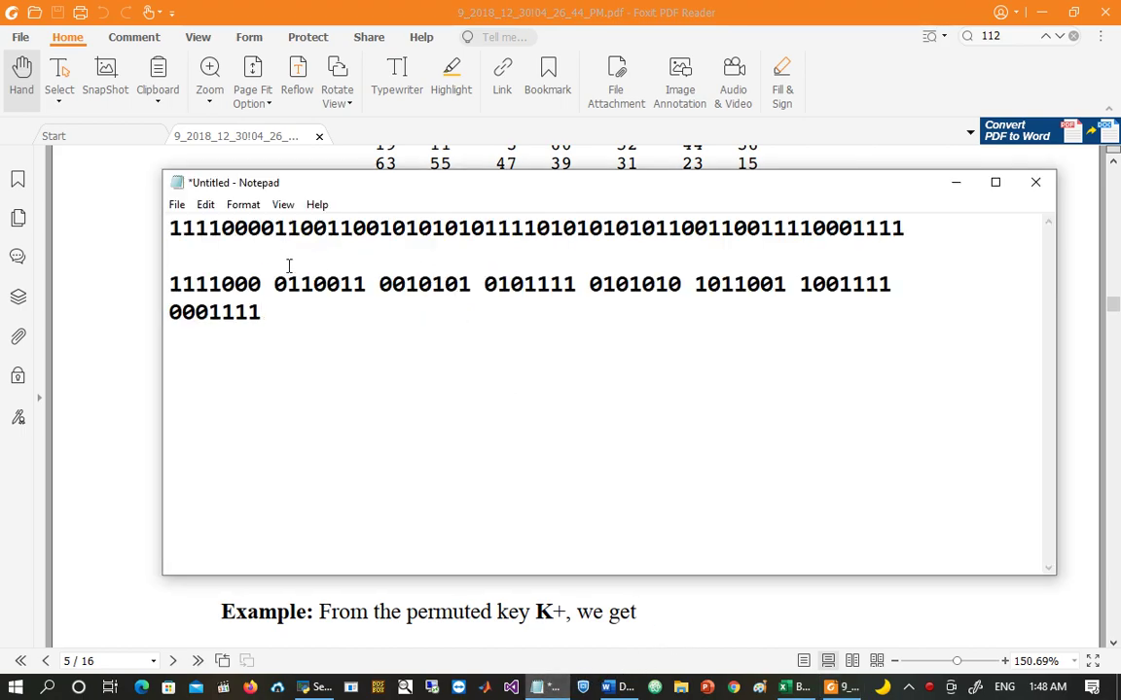
Step: Delete the spaces and line break in the pasted K+ so it forms one continuous line matching the layout above
key("BackSpace")
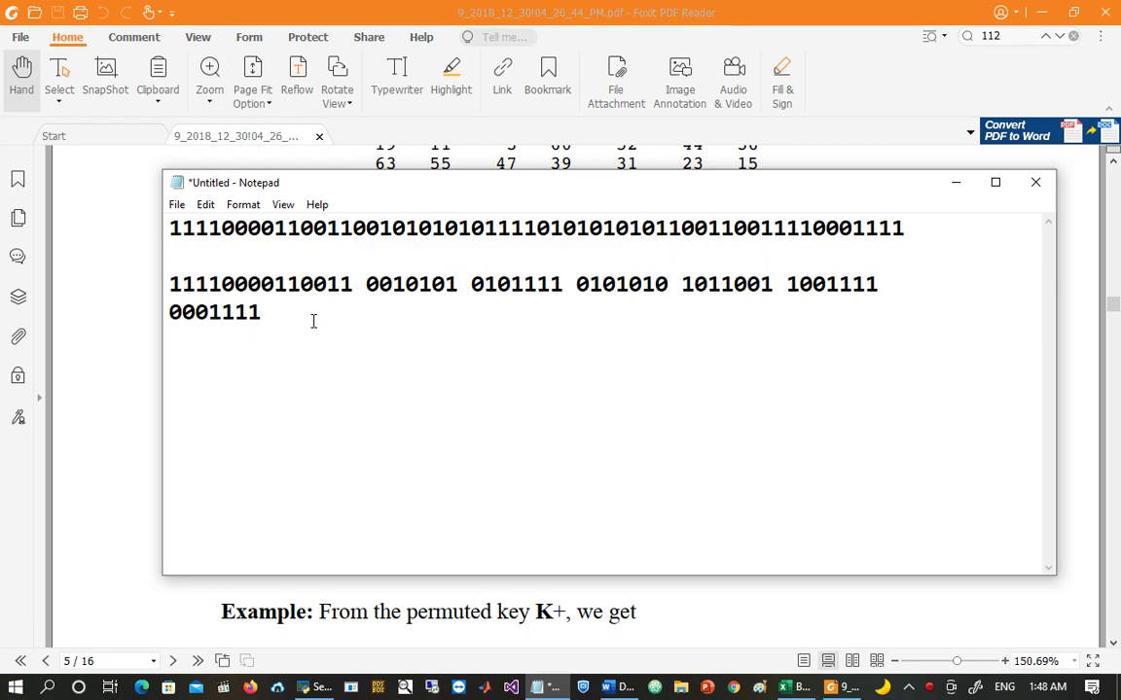
key("Delete")
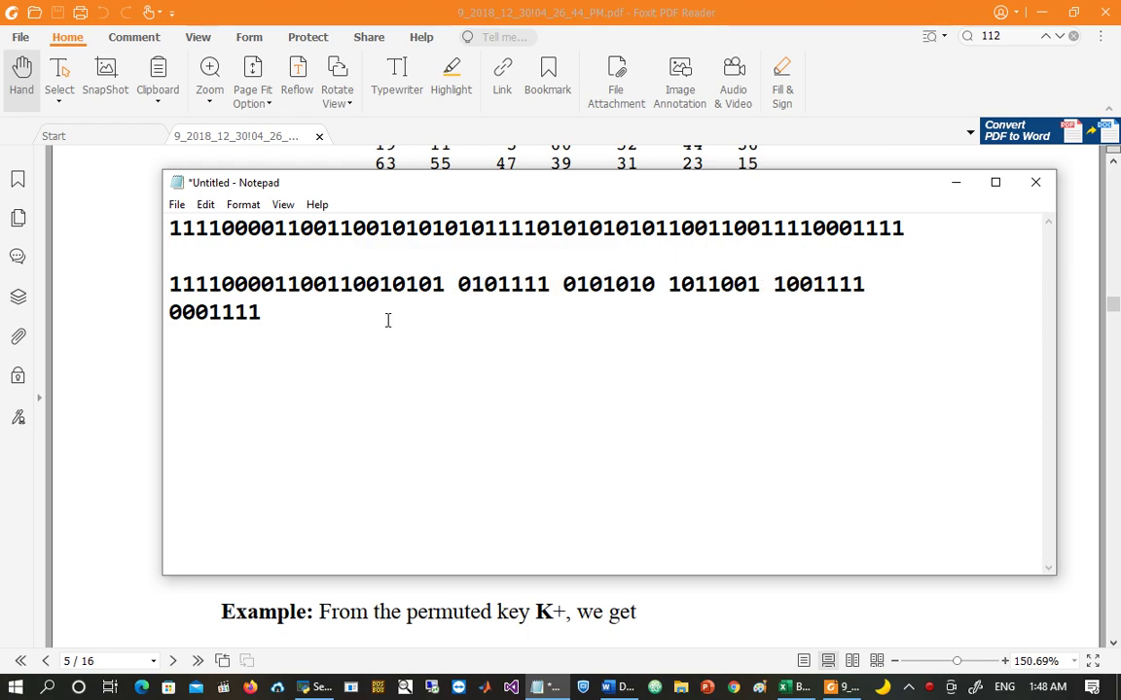
left_click(465, 292)
key("BackSpace")
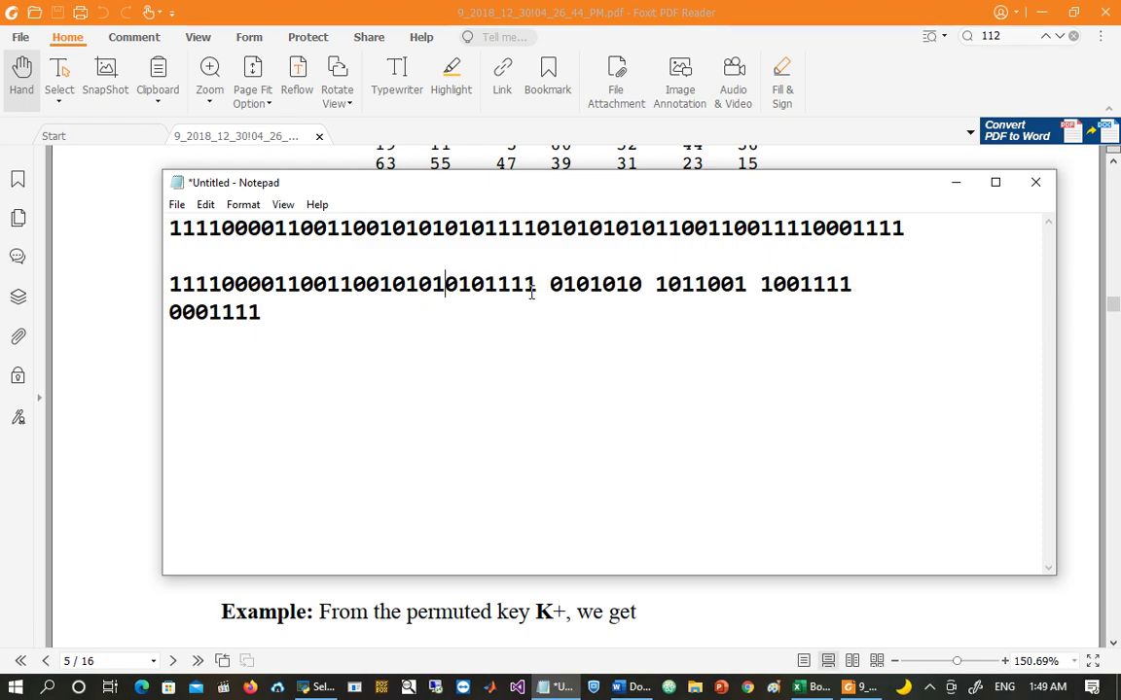
key("Delete")
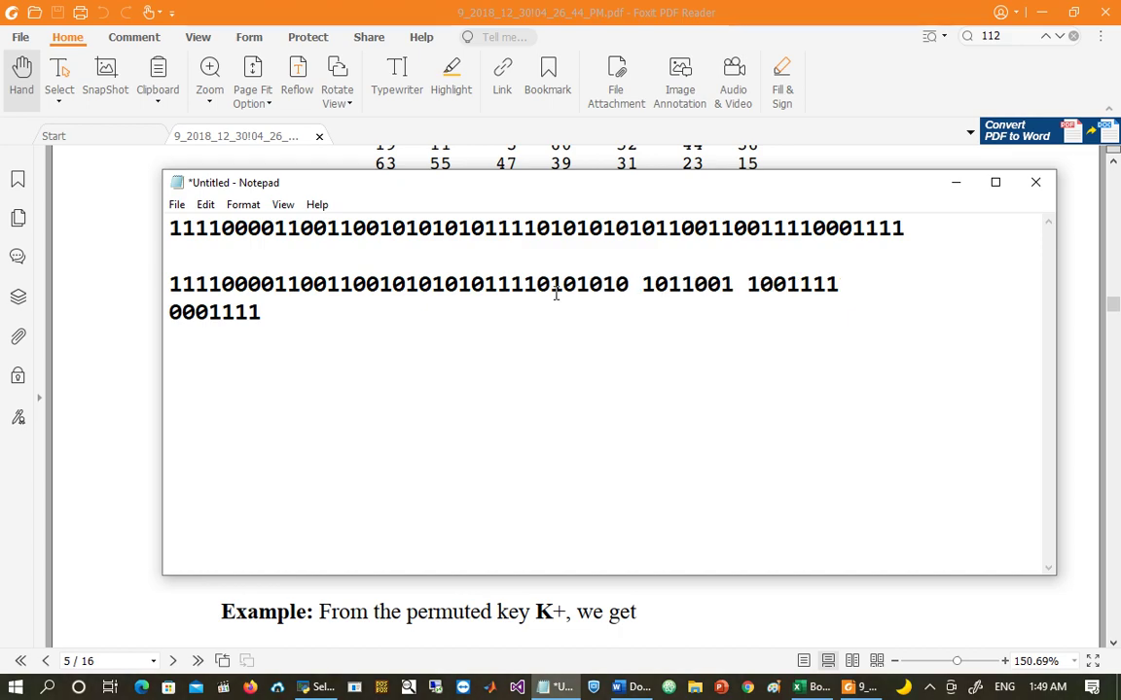
left_click(643, 293)
key("BackSpace")
left_click(729, 284)
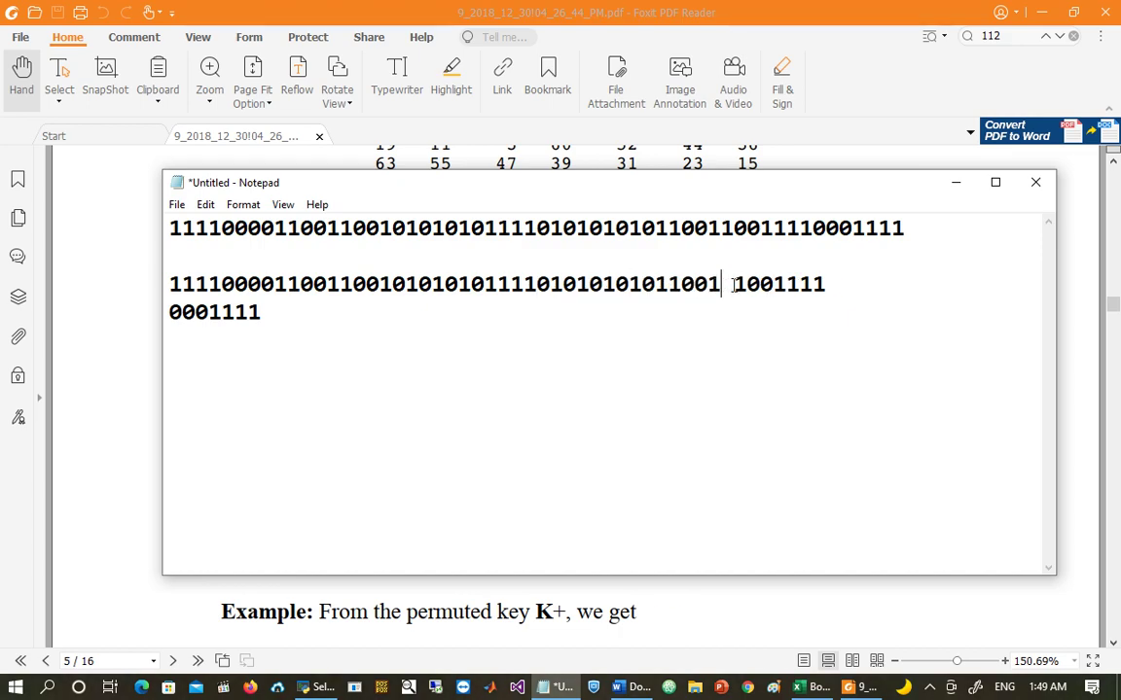
key("BackSpace")
left_click(822, 284)
key("Delete")
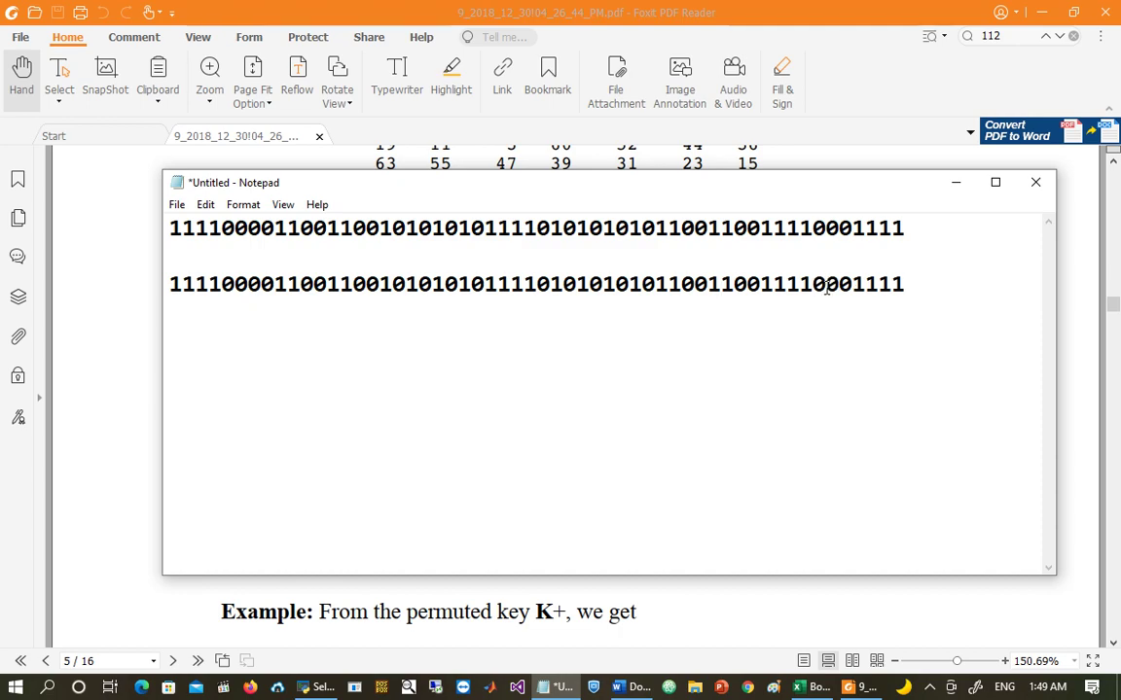
Step: Copy the computed 56-bit line from Notepad and paste it as a quoted string followed by == in the Python console
double_click(466, 229)
key("ctrl+c")
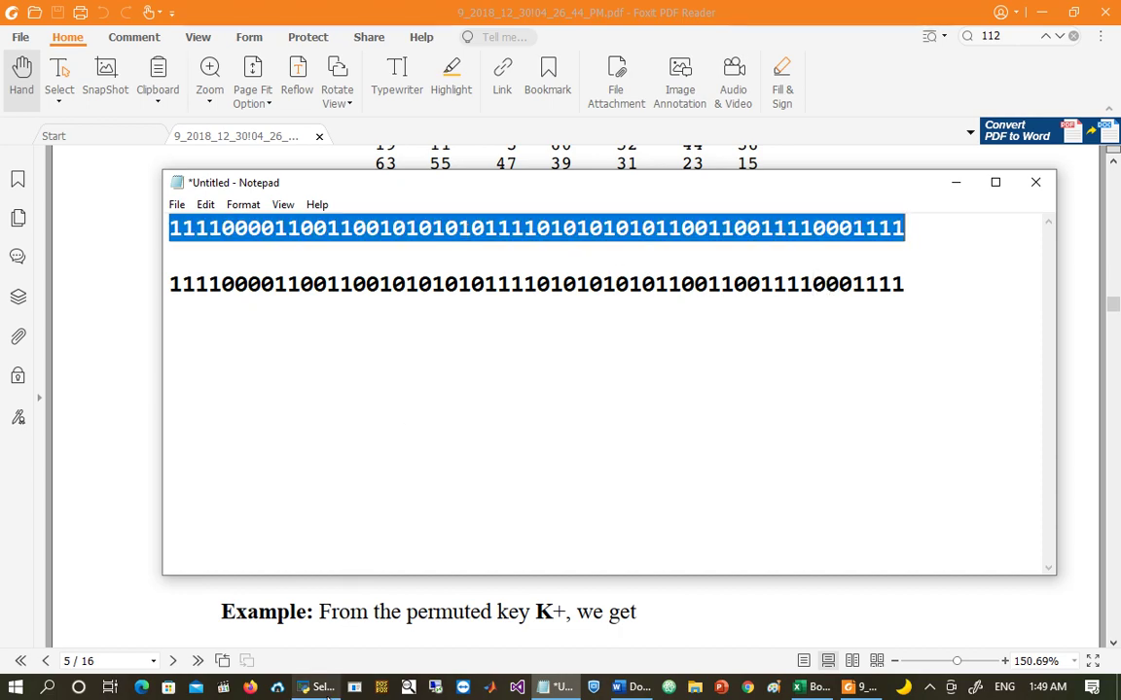
key("alt+Tab")
type("'")
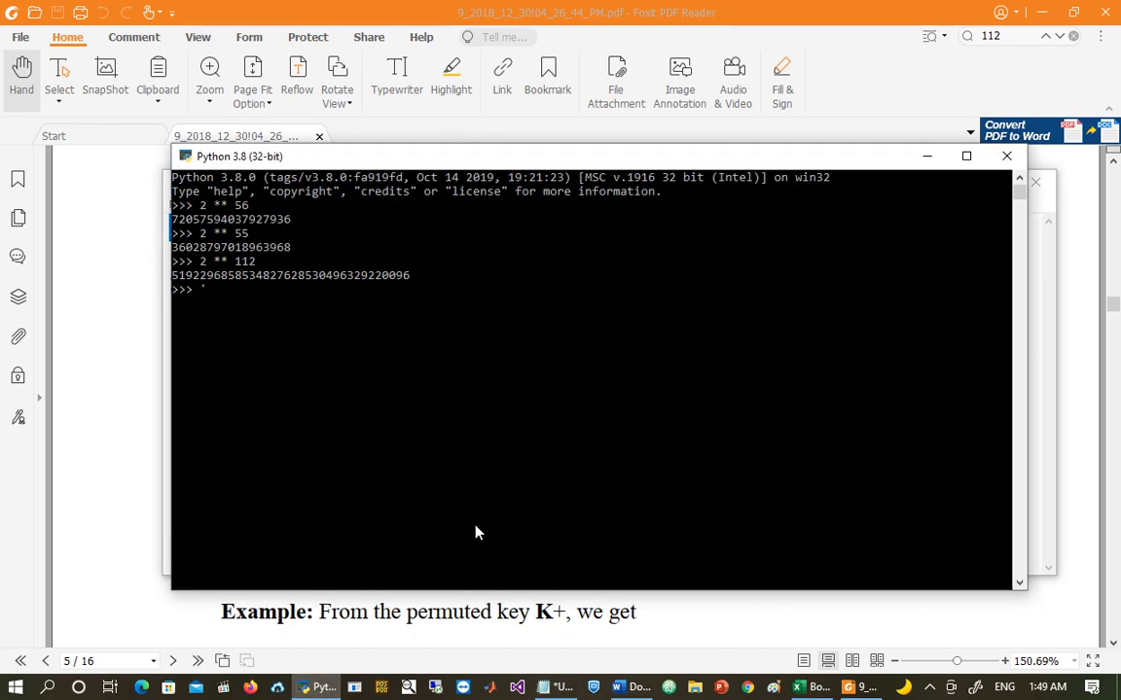
key("ctrl+v")
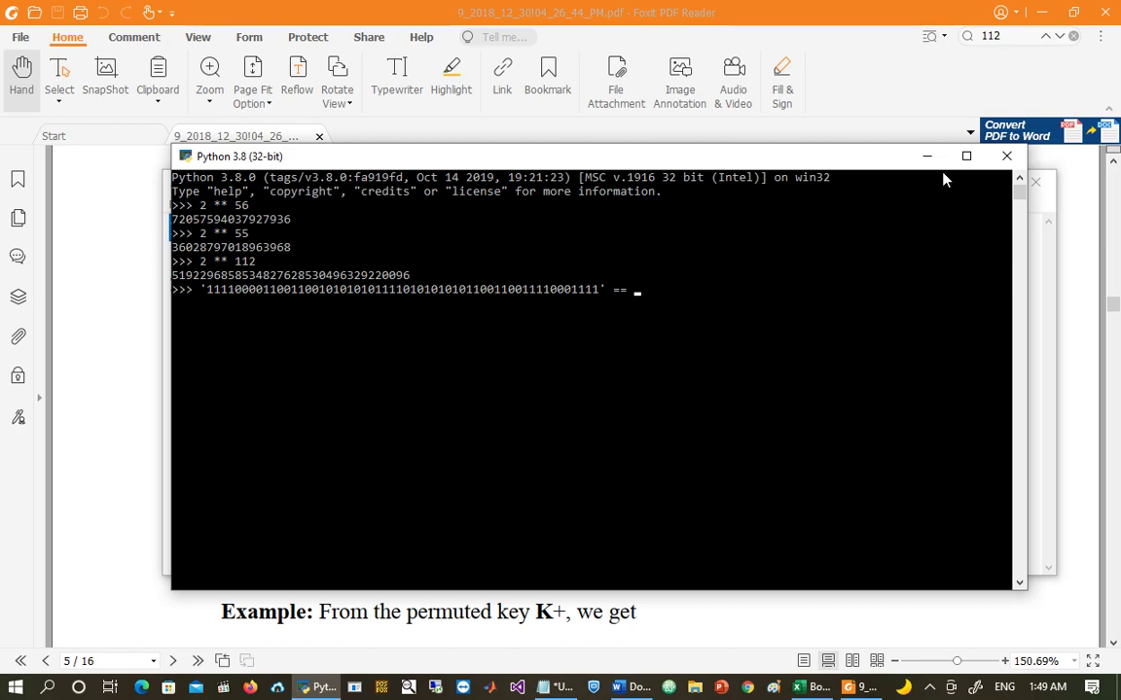
Step: Complete the Python equality comparison with the PDF's K+ bits copied from the lower Notepad line as a quoted string
key("alt+Tab")
double_click(369, 277)
key("ctrl+c")
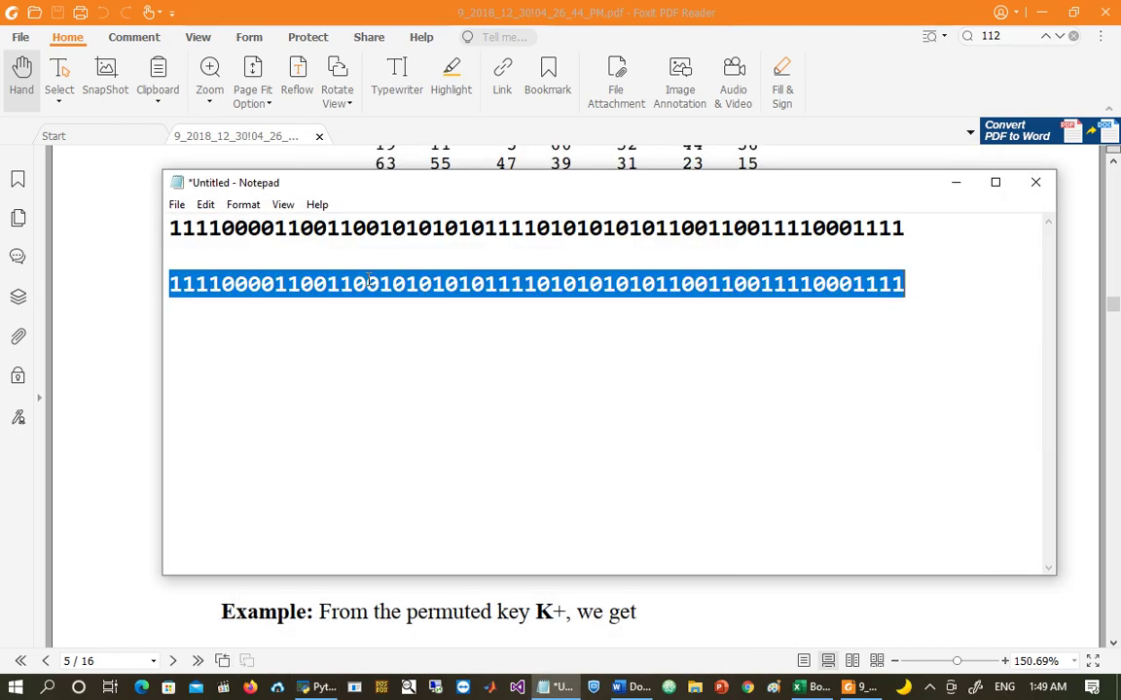
left_click(317, 686)
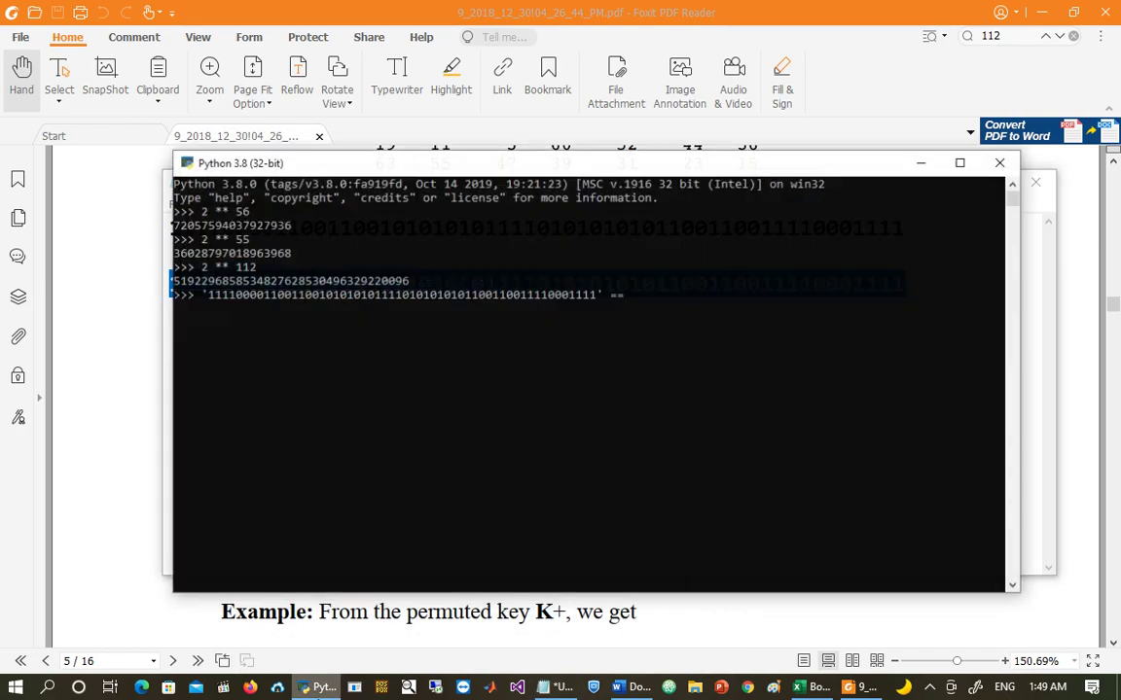
key("ctrl+v")
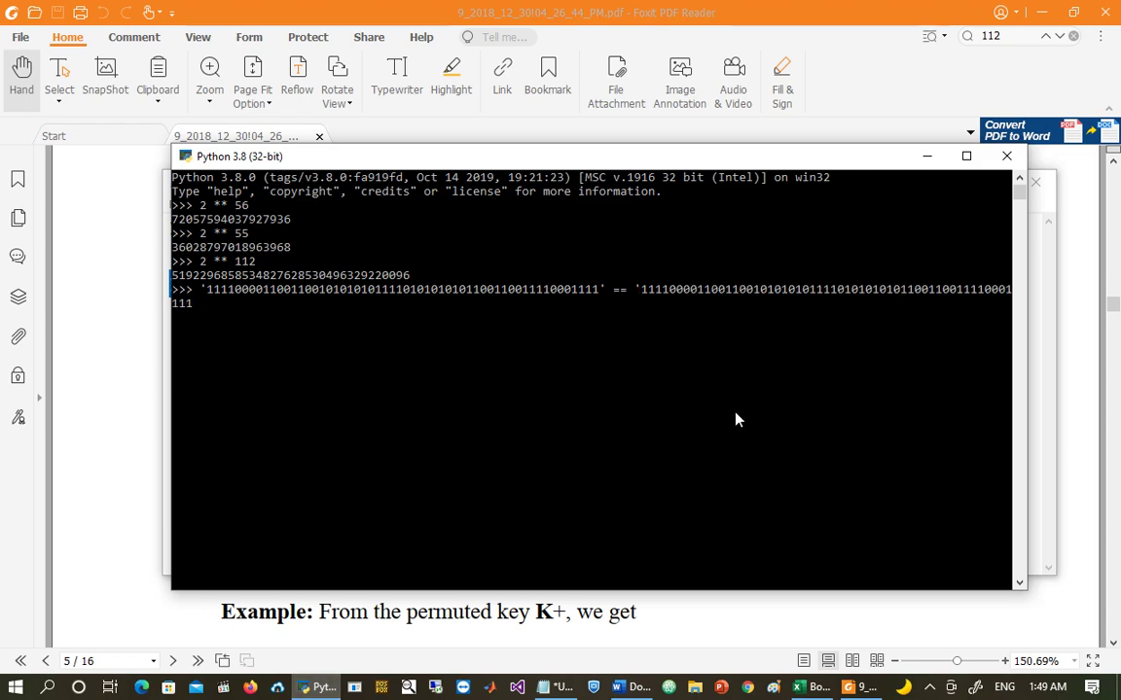
type("'")
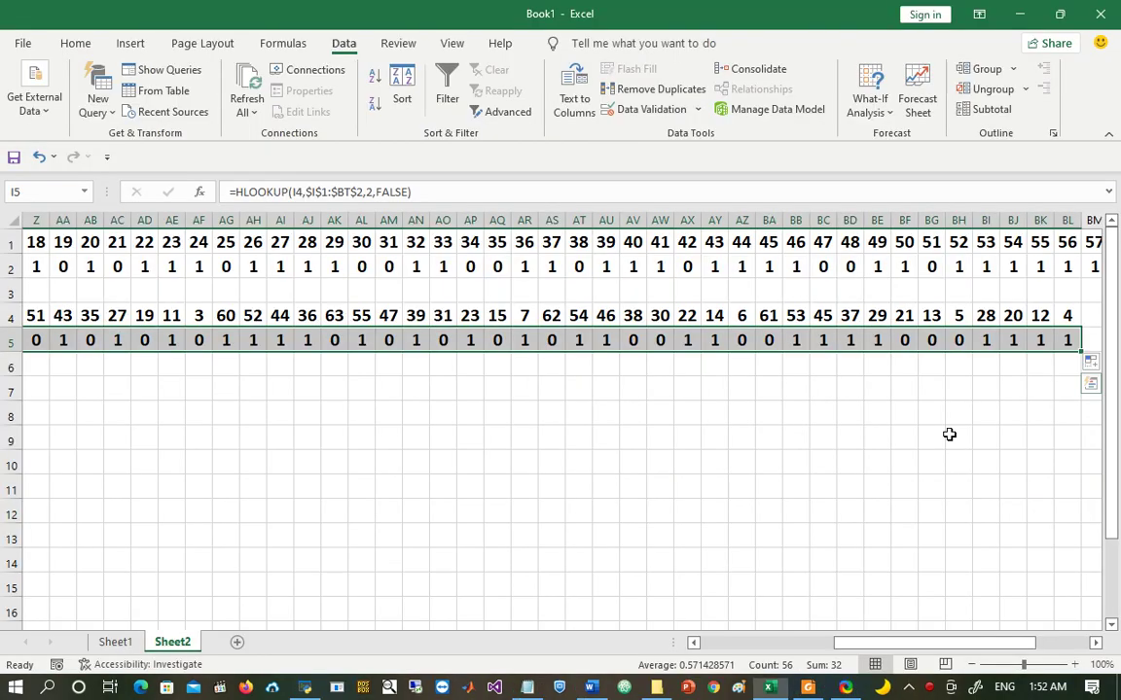
Step: Copy the 56 permuted key bits in I5:BL5 of Sheet2 and paste them as values only, starting at cell I10
left_click(1065, 394)
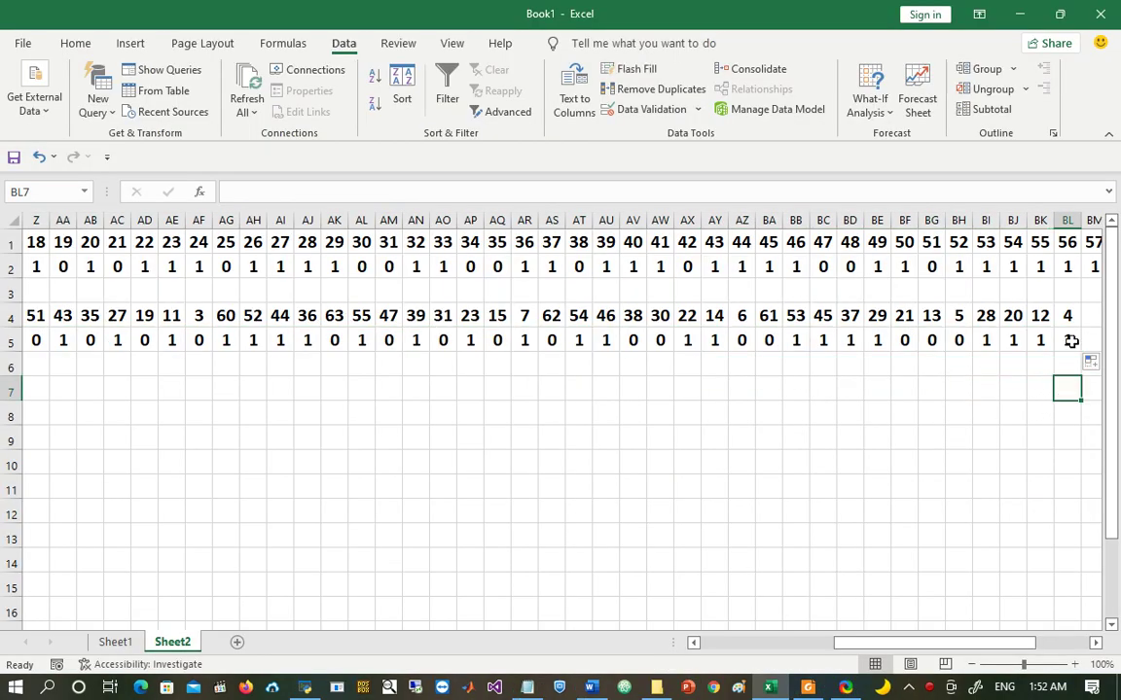
left_click_drag(1070, 340, 959, 338)
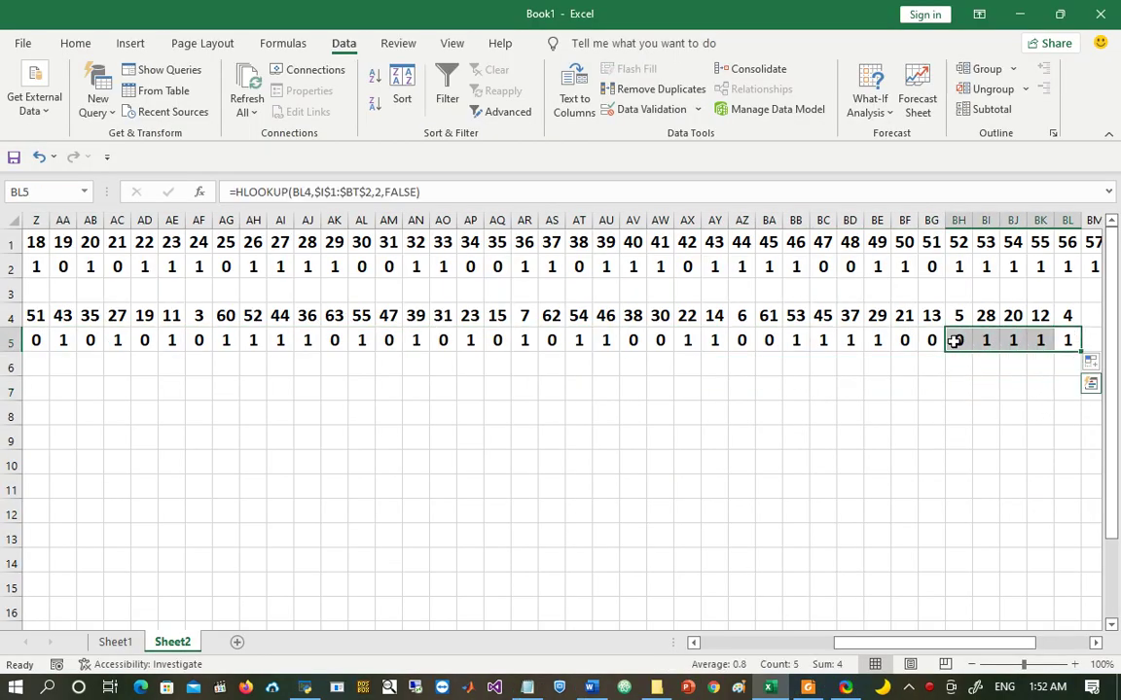
left_click(954, 340)
key("ctrl+Left")
key("Left")
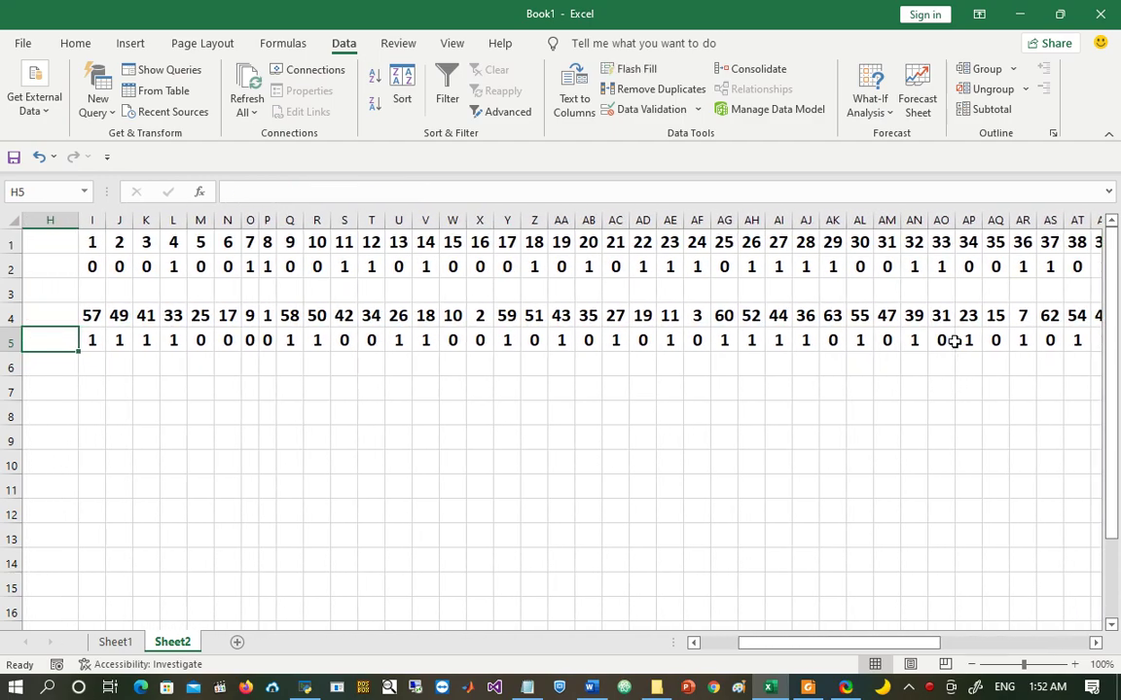
key("Right")
key("ctrl+shift+Right")
key("ctrl+c")
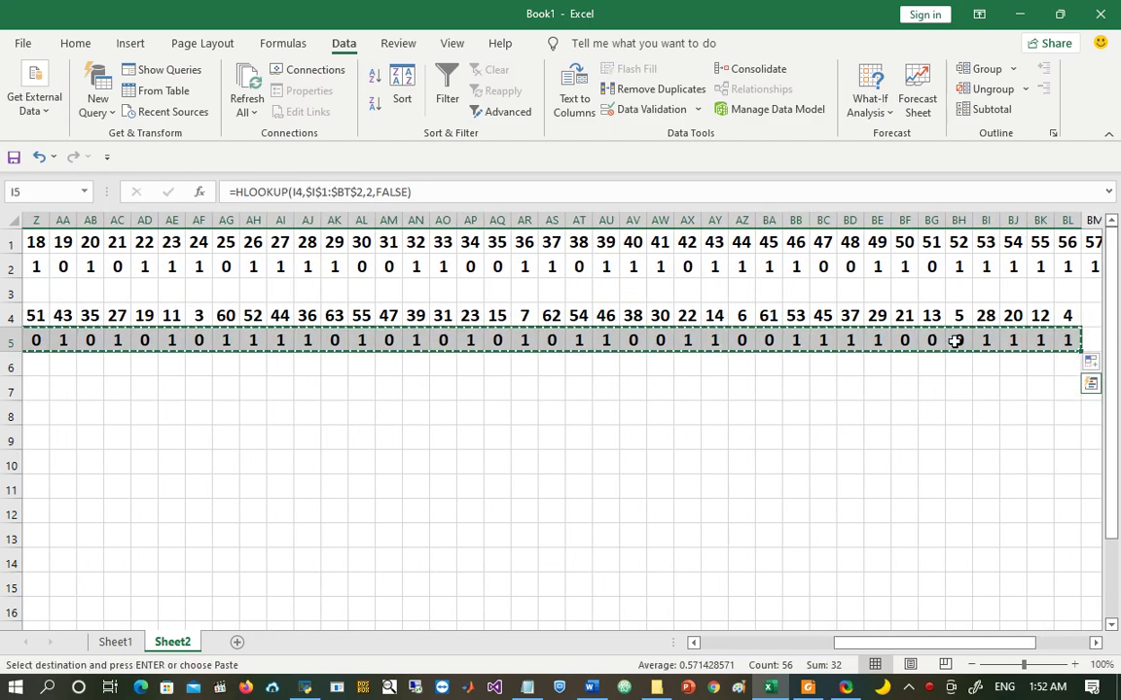
key("Left")
key("Left")
key("Right")
key("Right")
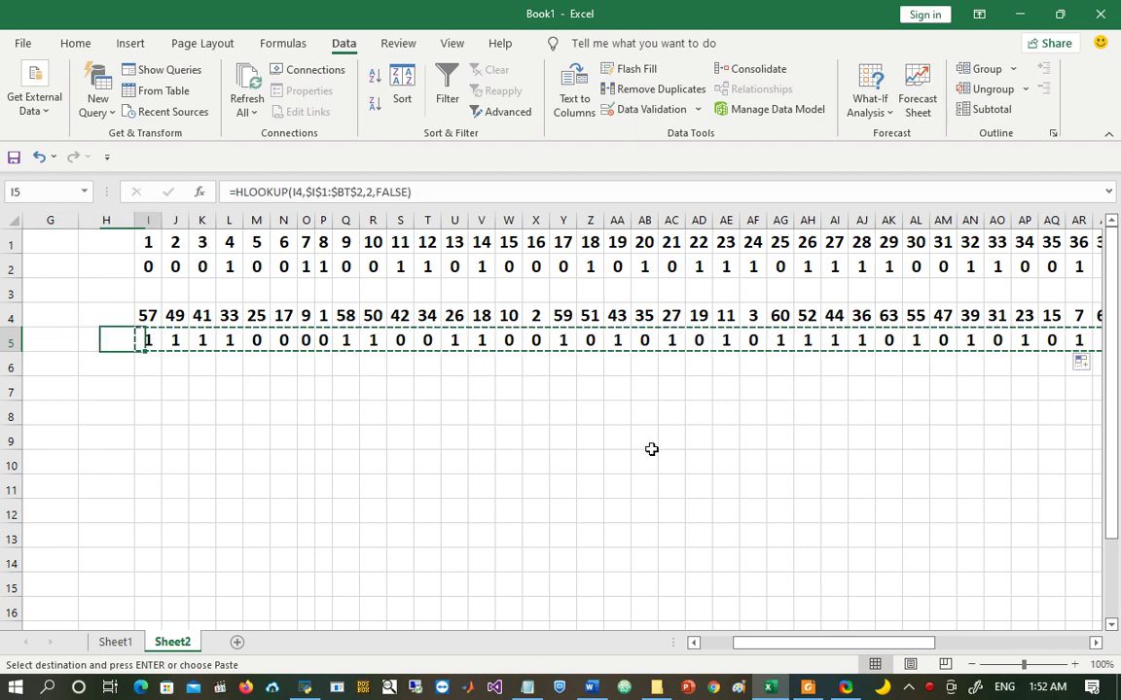
key("Down")
key("Down")
key("Down")
key("Down")
key("Down")
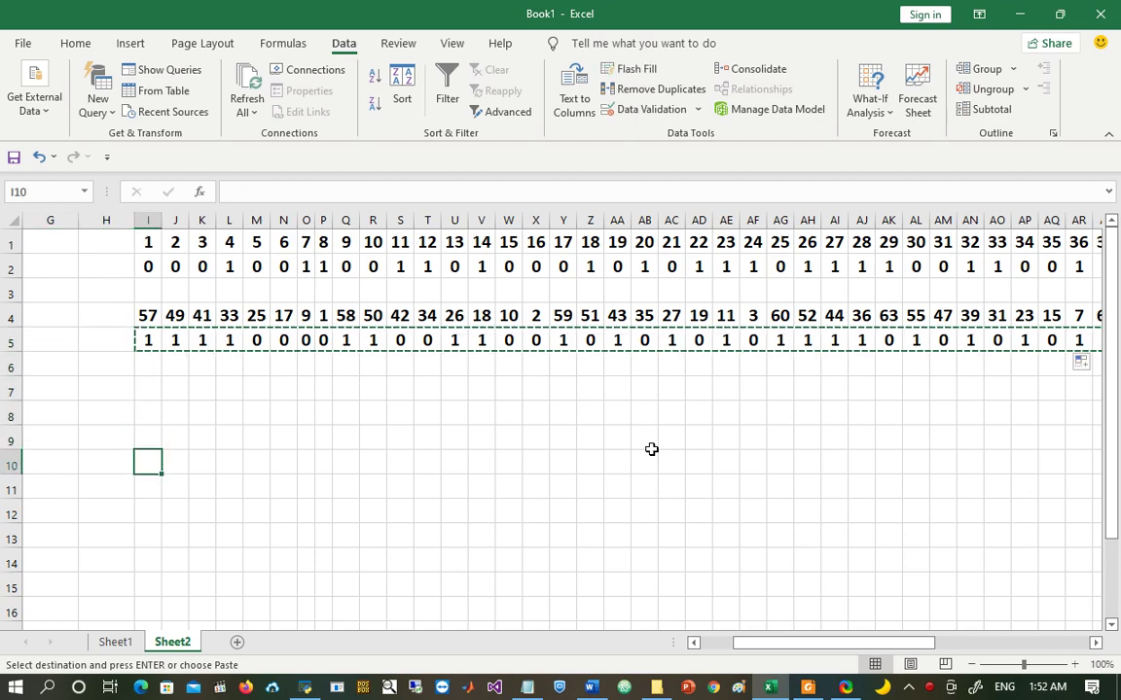
right_click(150, 465)
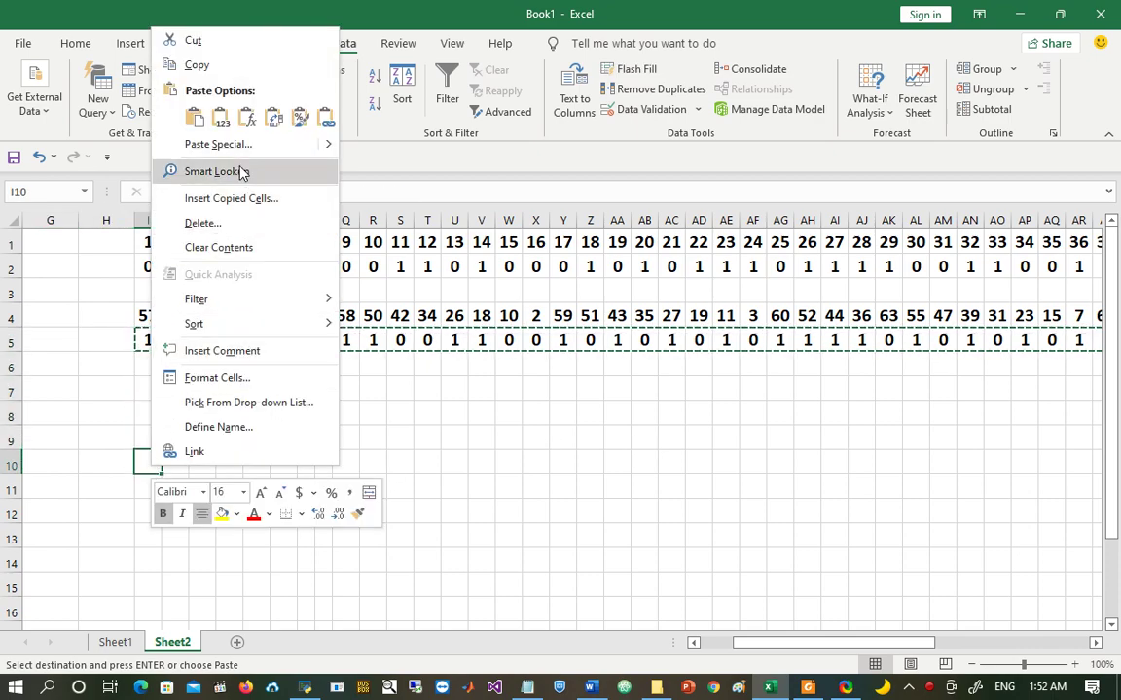
left_click(212, 144)
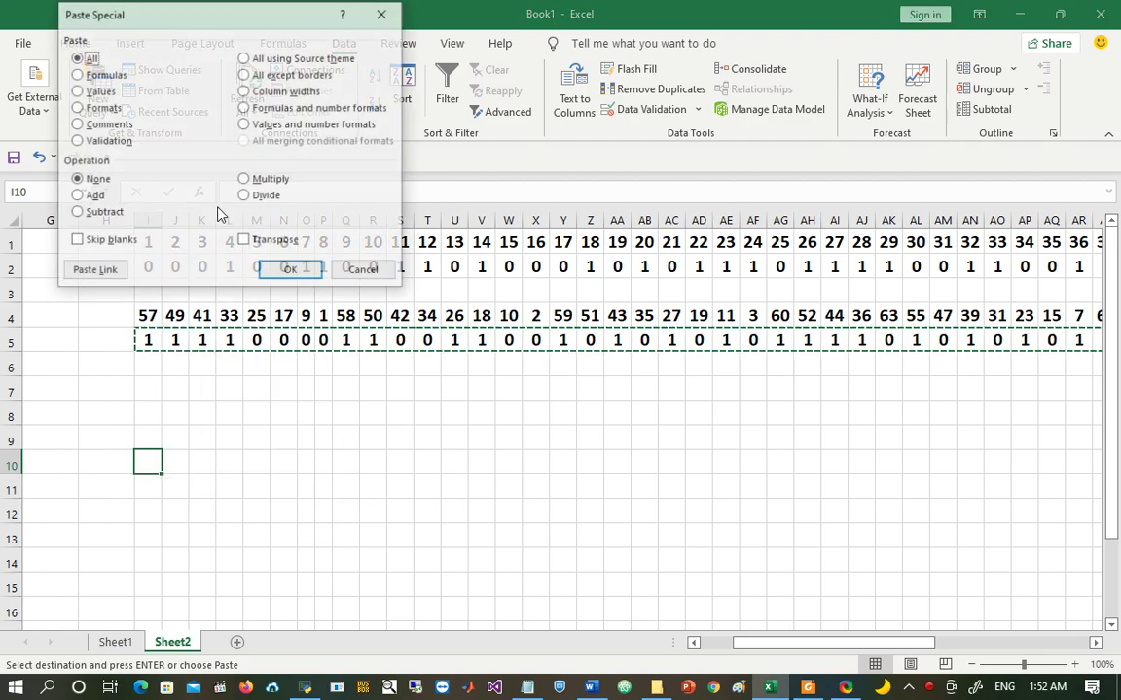
left_click(93, 93)
left_click(284, 272)
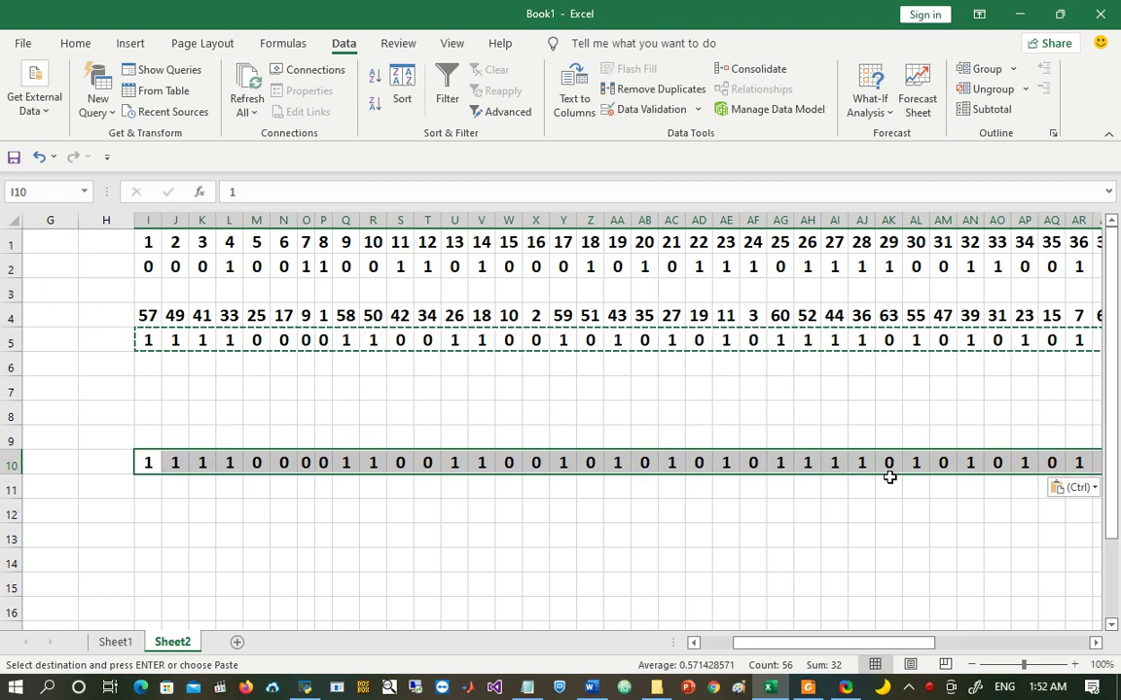
Step: Number the first 28 pasted bits from 1 to 28 by filling a series across row 9, starting at I9
left_click(154, 432)
type("1")
key("Tab")
type("2")
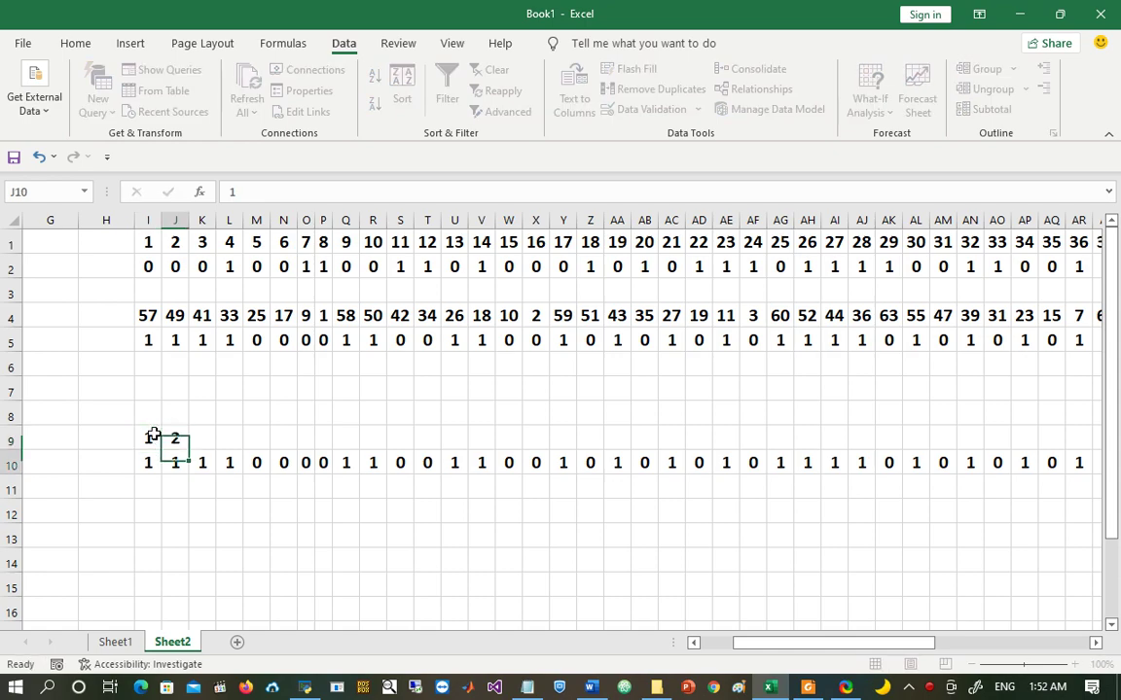
key("Return")
left_click_drag(151, 435, 880, 453)
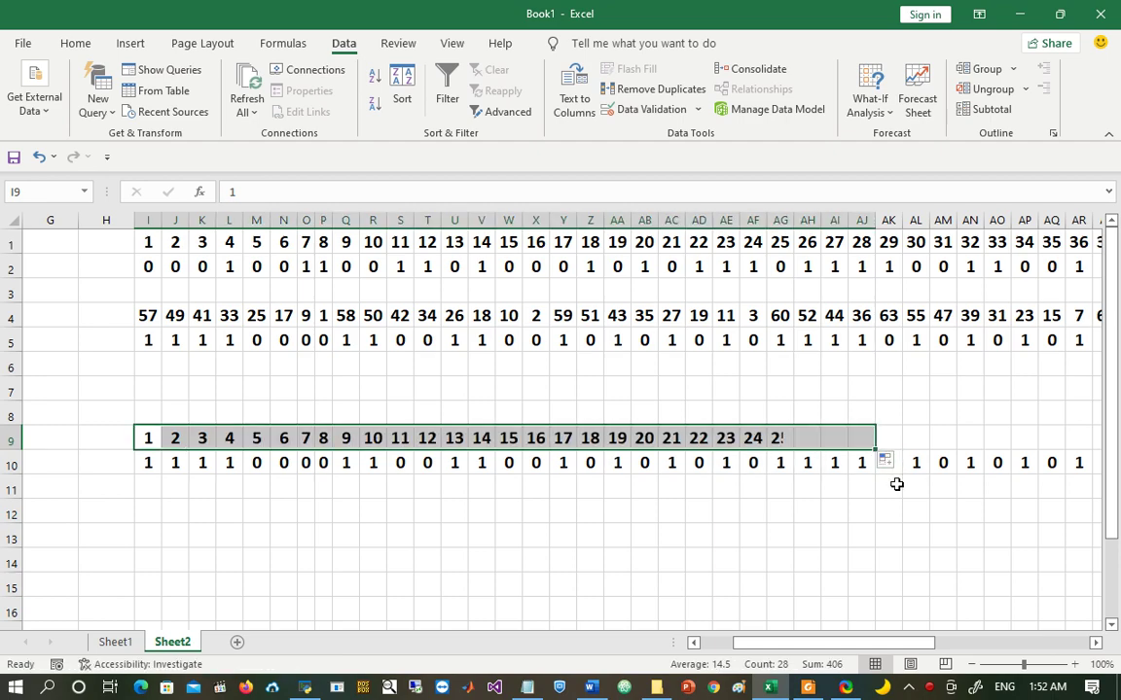
left_click(895, 491)
left_click(887, 461)
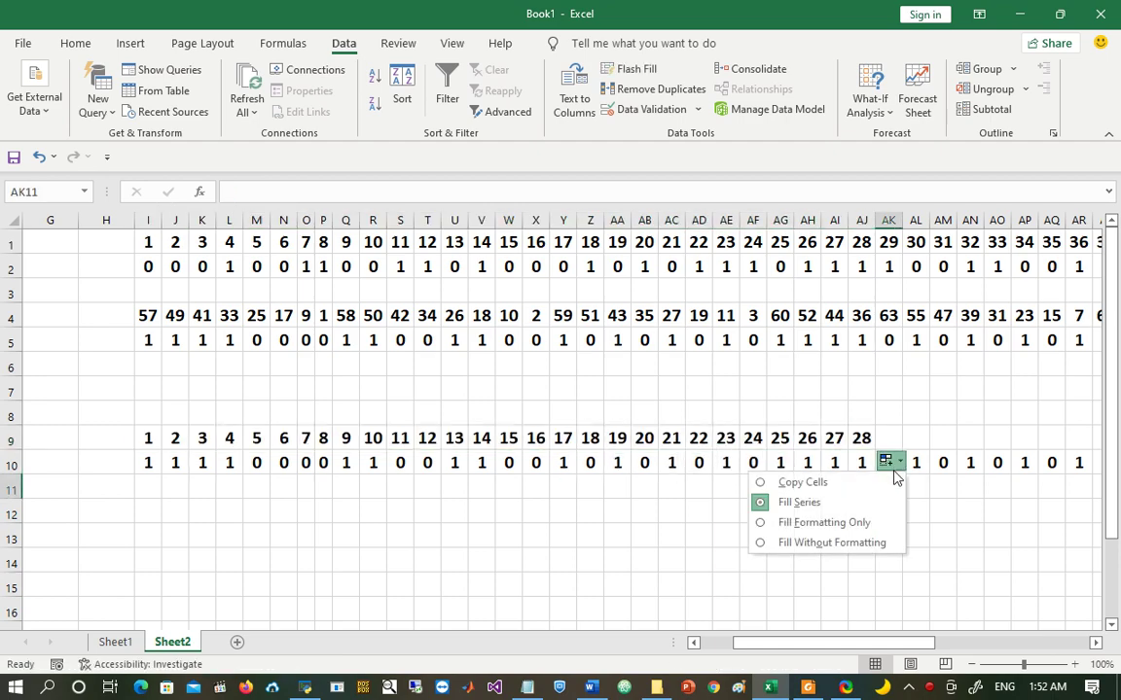
type("`")
key("Escape")
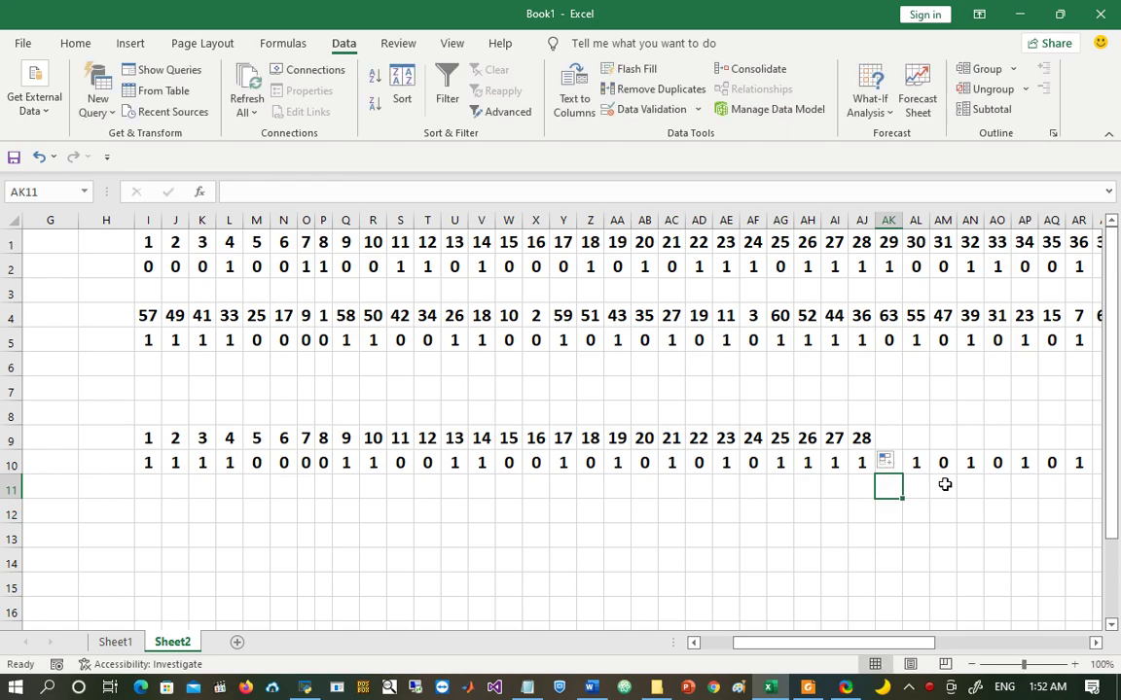
Step: Move the second 28 bits in AK10:BL10 so they start at cell AQ10, leaving a gap after the first half
key("Up")
key("ctrl+shift+Right")
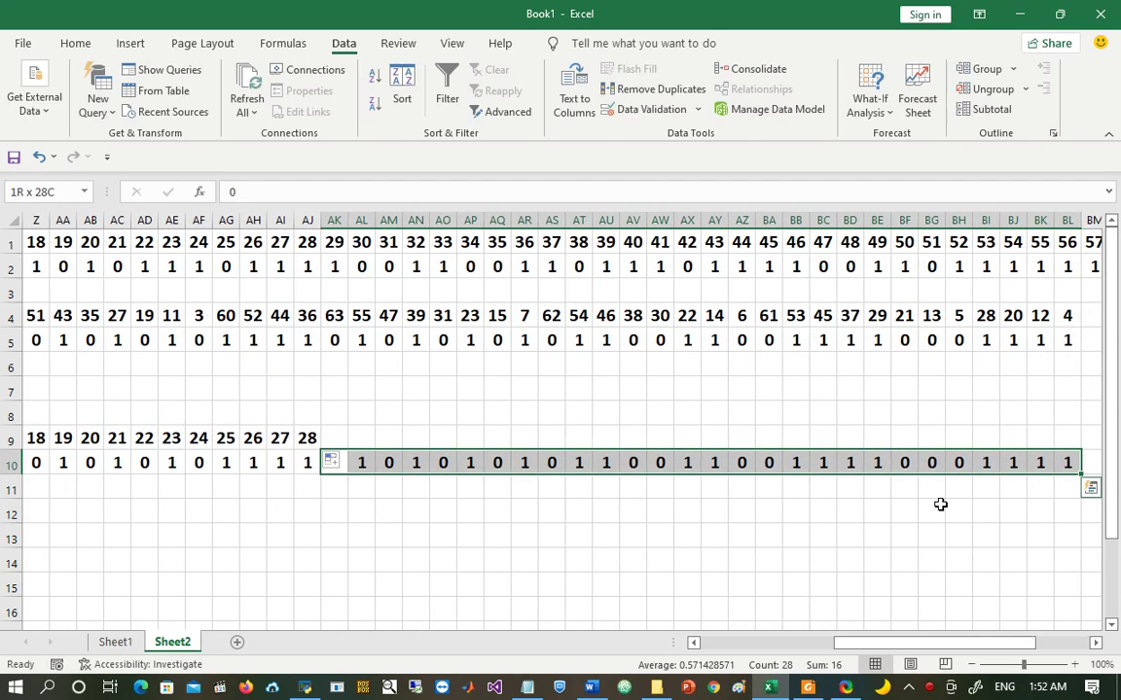
key("ctrl+c")
key("ctrl+Right")
key("Left")
key("Left")
key("Left")
key("Left")
key("Left")
key("Left")
key("Left")
key("Left")
key("Left")
key("Left")
key("Left")
key("Left")
key("Left")
key("Left")
key("Left")
key("Left")
key("Left")
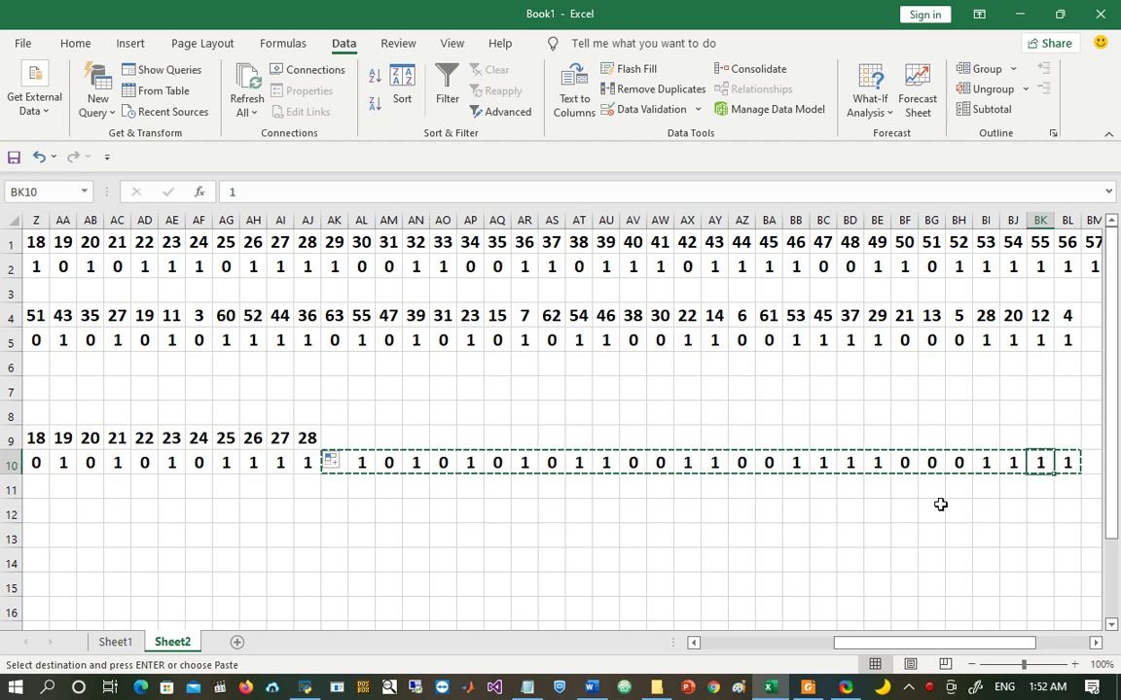
key("Left")
key("Left")
key("Left")
key("Left")
key("Left")
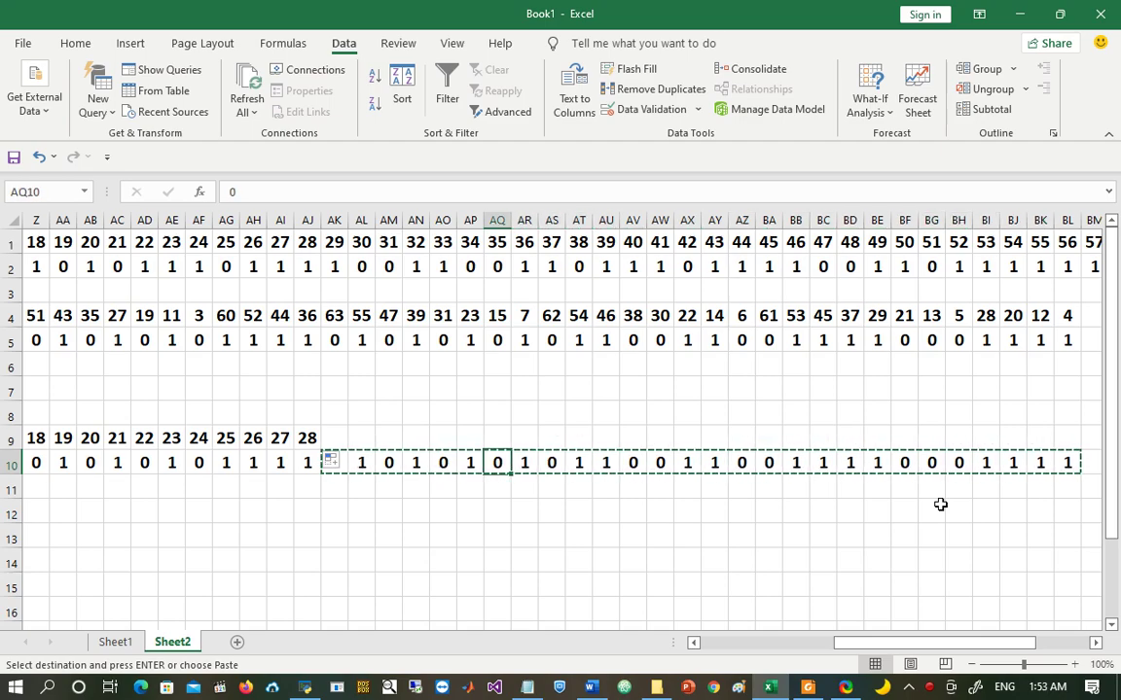
key("Right")
key("Return")
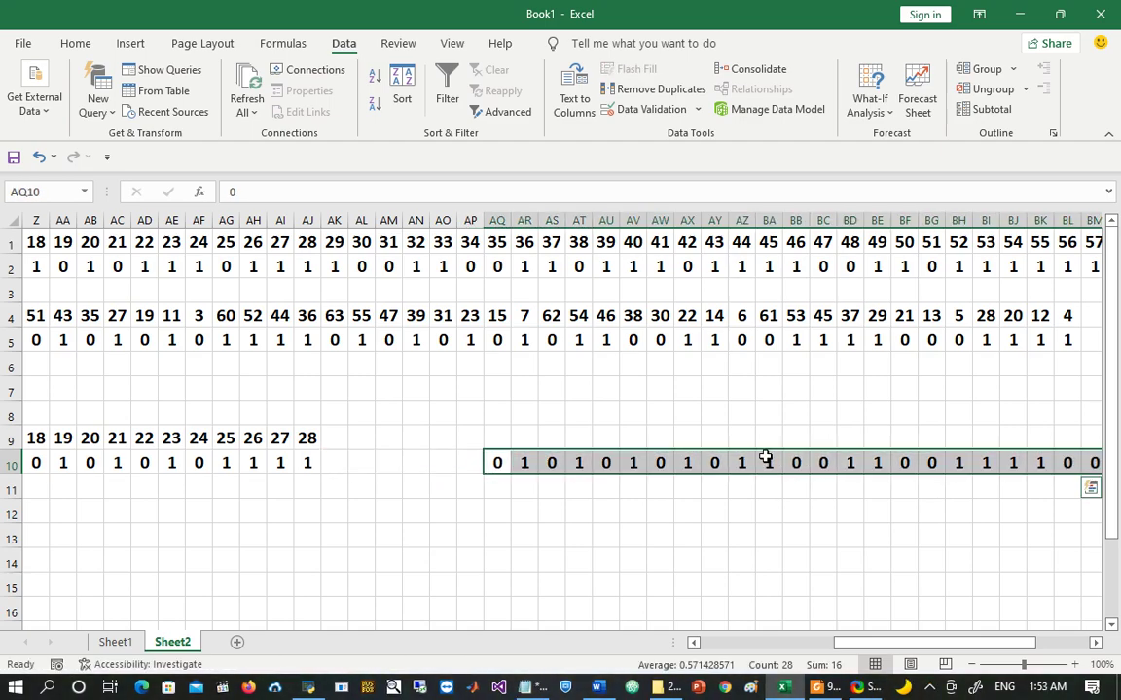
Step: Number the moved second half from 1 to 28 by filling a series across row 9, starting at AQ9
left_click(497, 438)
type("1")
key("Tab")
type("2")
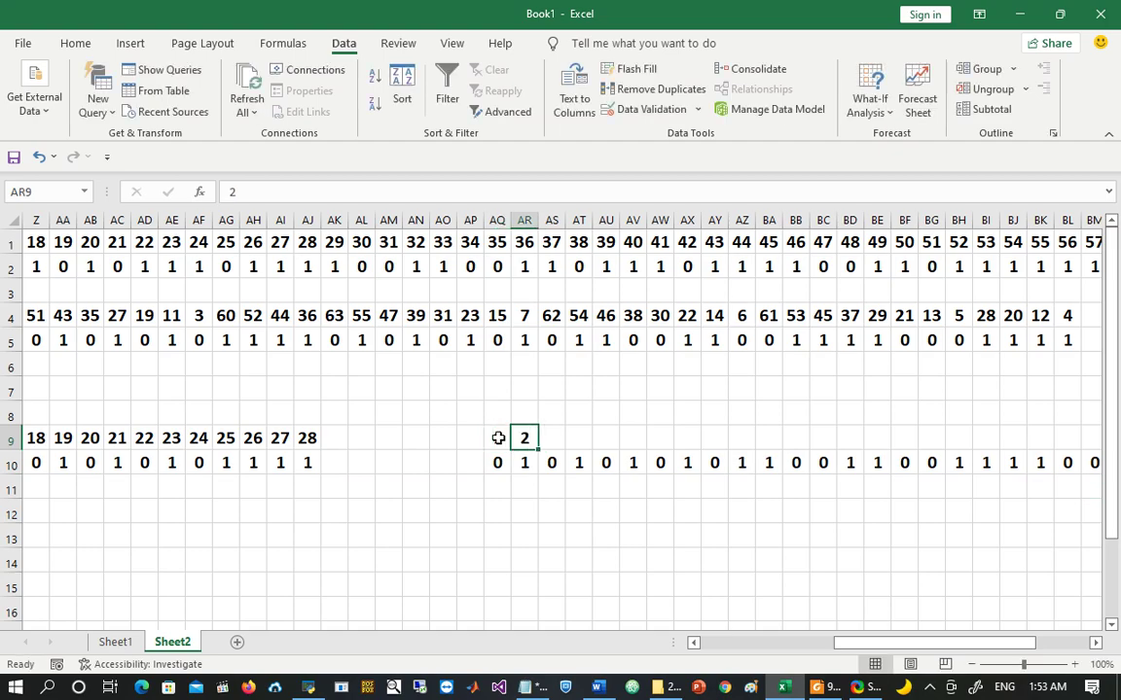
key("Tab")
left_click_drag(497, 438, 910, 462)
Step: Label the first 28-bit half C0 in cell H10
key("Left")
key("Left")
key("Left")
key("Left")
key("Left")
key("Left")
key("Left")
key("Left")
key("Left")
key("Left")
key("Left")
key("Left")
key("Left")
key("Left")
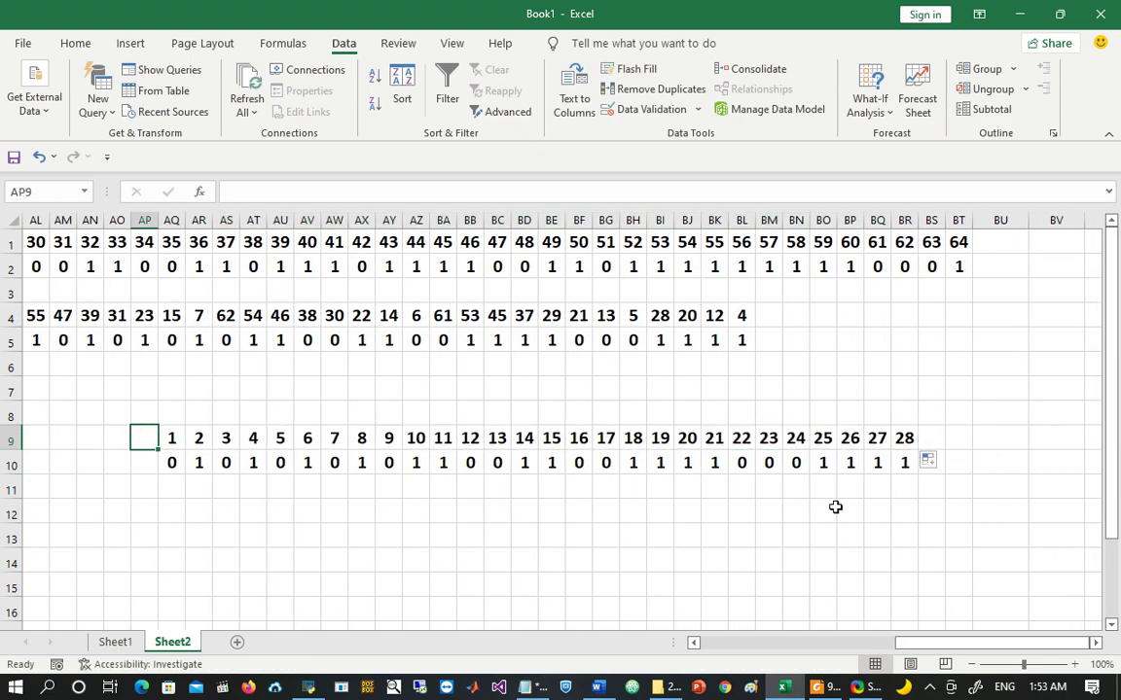
key("Left")
key("Left")
key("Left")
key("Left")
key("Left")
key("Left")
key("Left")
key("Left")
key("Left")
key("Left")
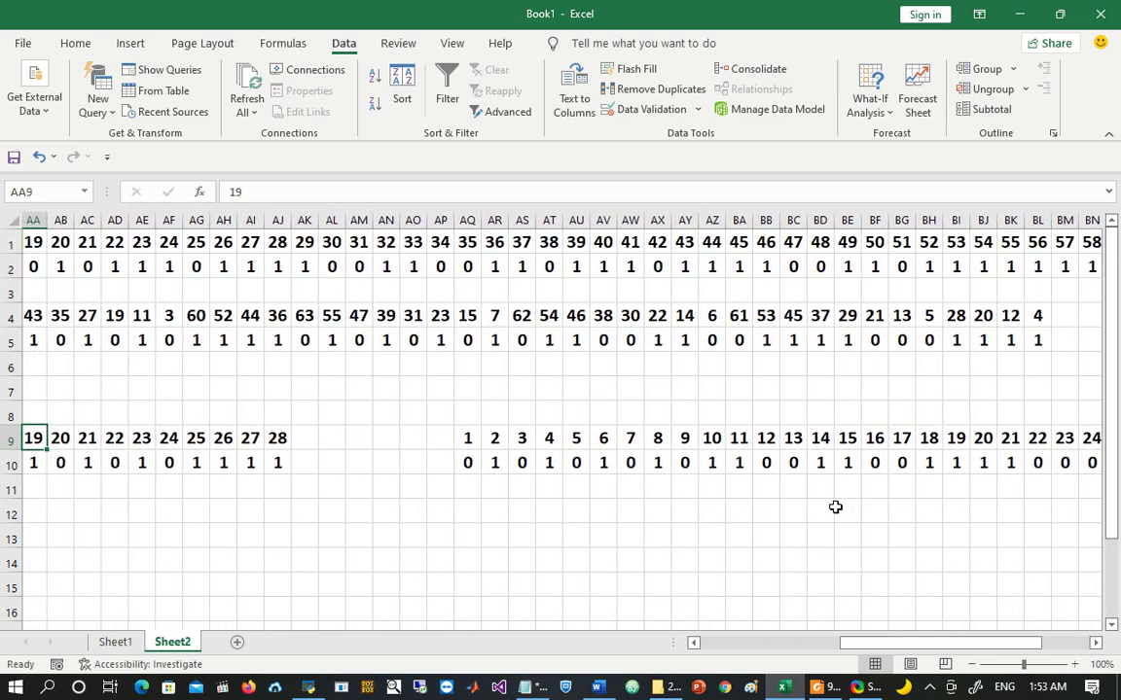
key("Left")
key("Left")
key("Left")
key("Left")
key("Left")
key("Left")
key("Left")
key("Left")
key("Left")
key("Left")
key("Left")
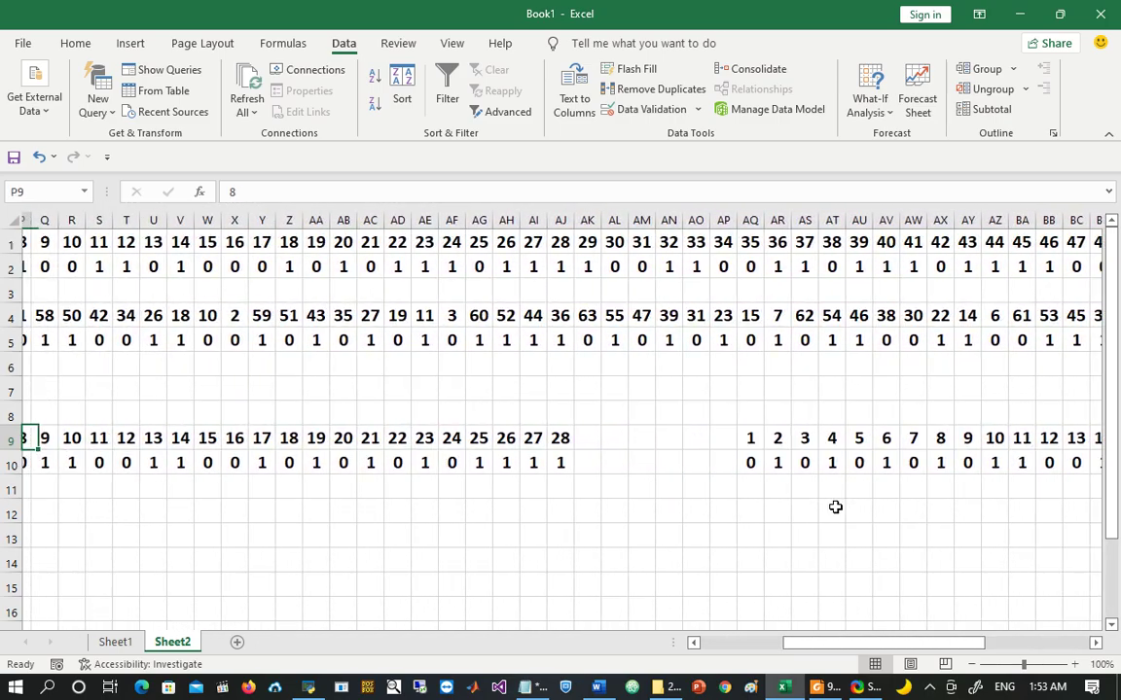
key("Left")
key("Left")
key("Left")
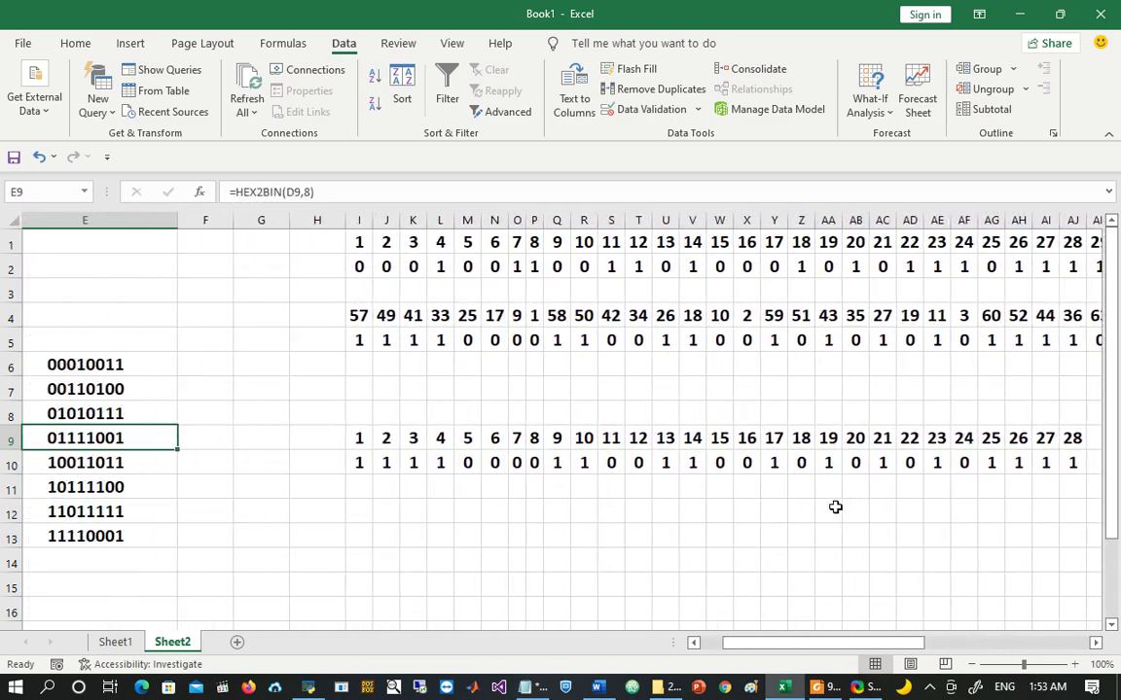
key("Right")
key("Right")
key("Right")
key("Right")
key("Down")
key("Left")
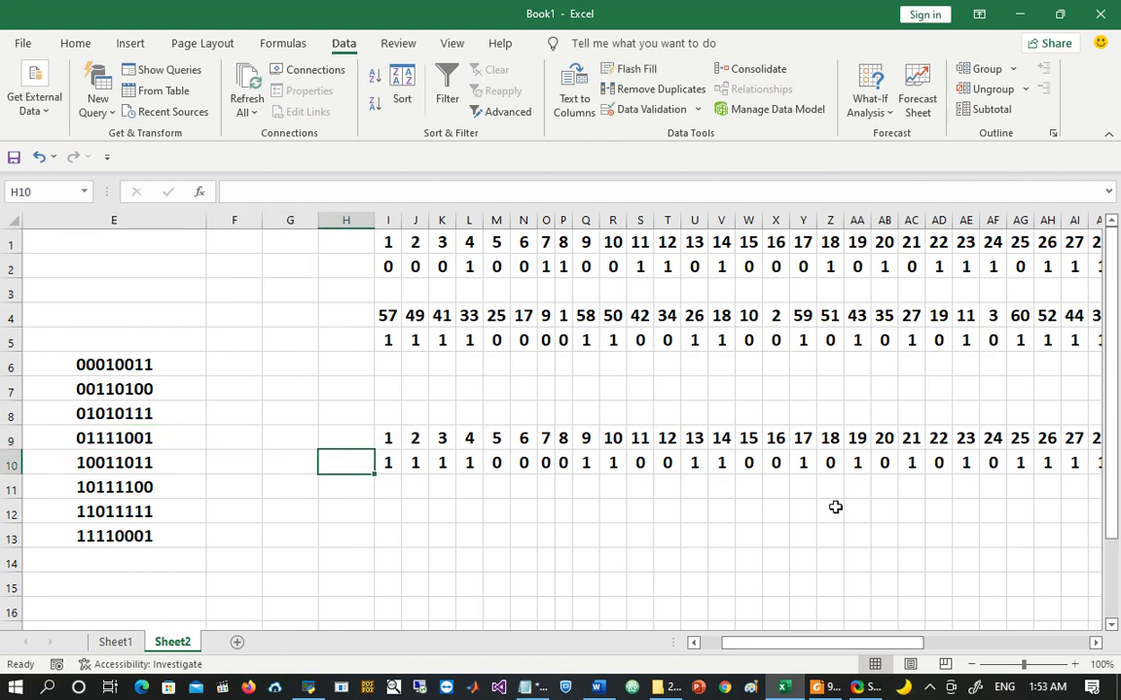
type("c0")
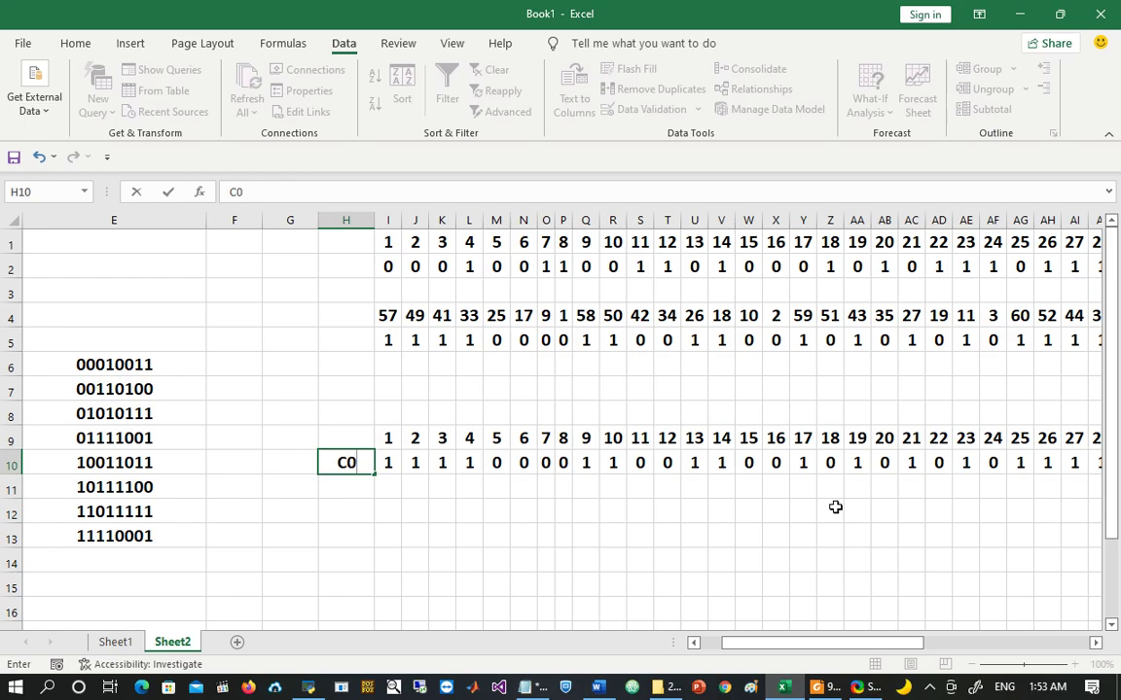
key("Right")
Step: Label the second 28-bit half D0 in cell AP10 and widen column AP
key("Right")
key("ctrl+Right")
key("Right")
key("Right")
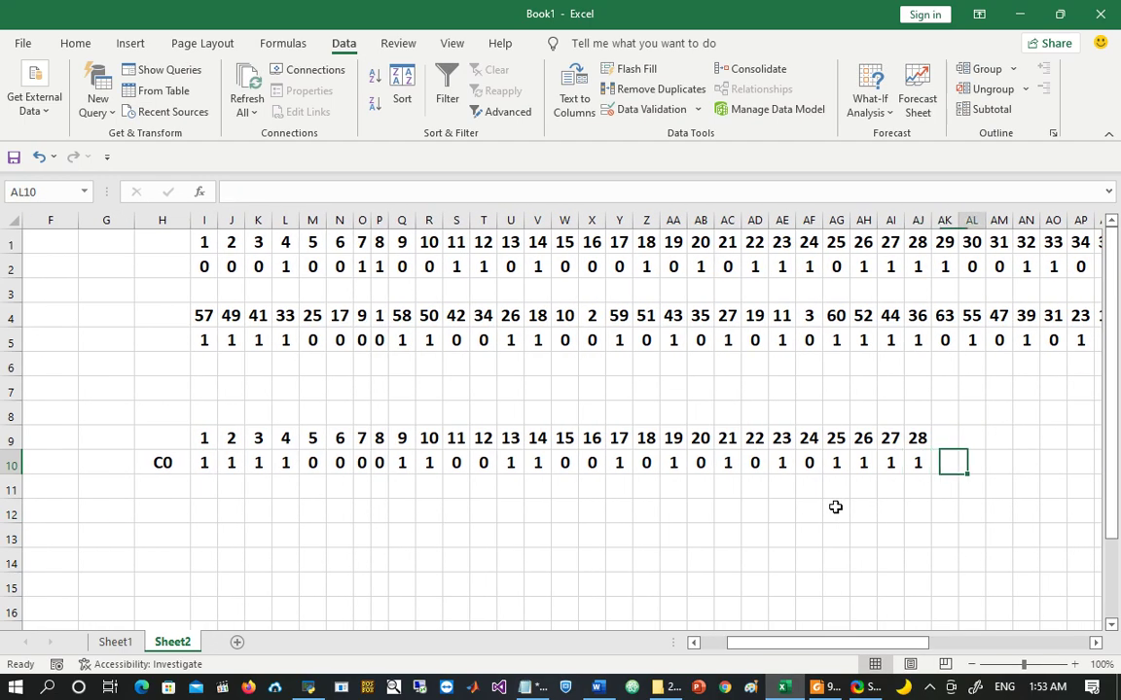
key("Right")
key("Right")
key("Right")
key("Right")
key("Right")
key("Right")
key("Right")
key("Left")
key("Left")
key("Left")
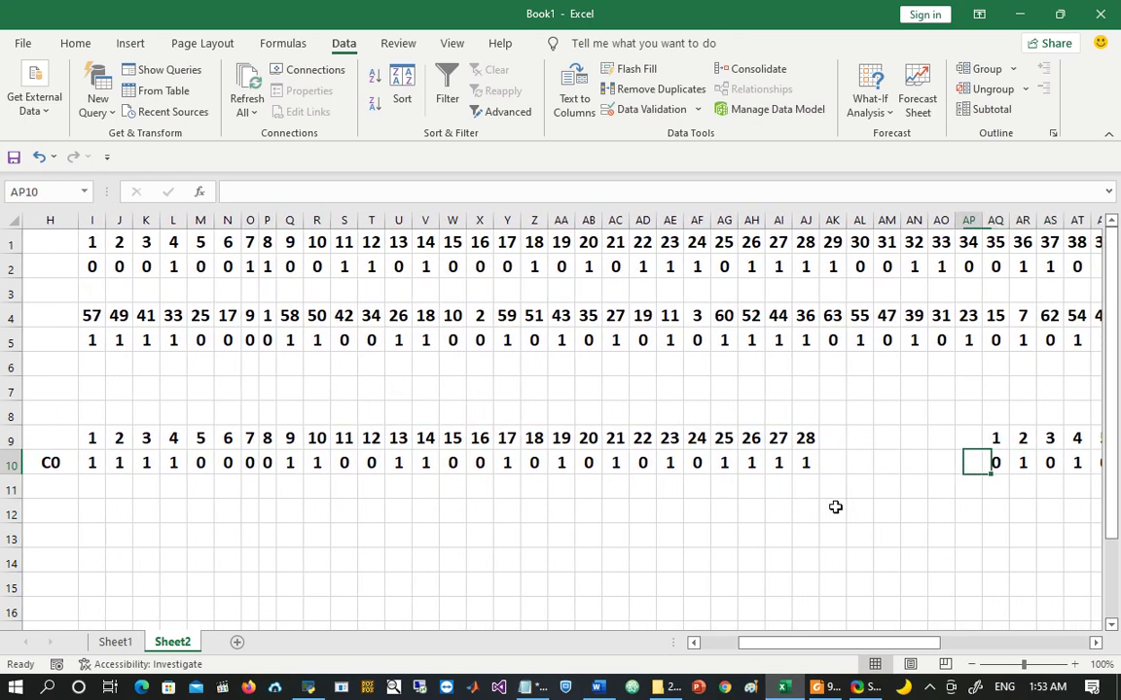
type("D0")
key("Return")
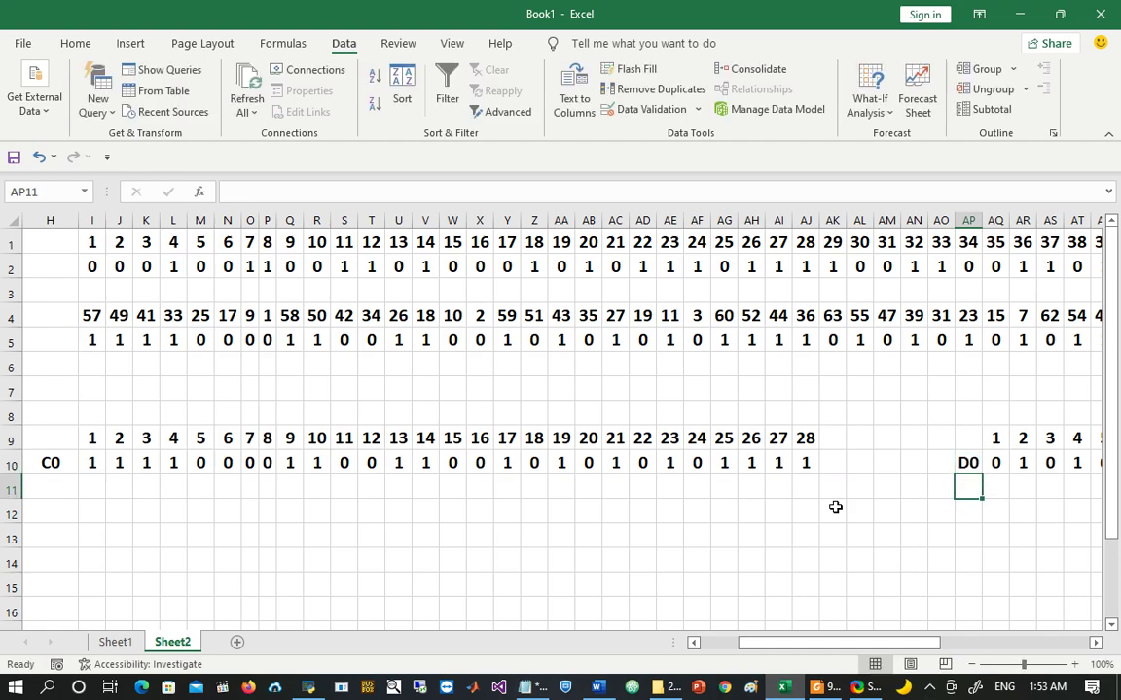
left_click_drag(982, 222, 1018, 222)
left_click(987, 461)
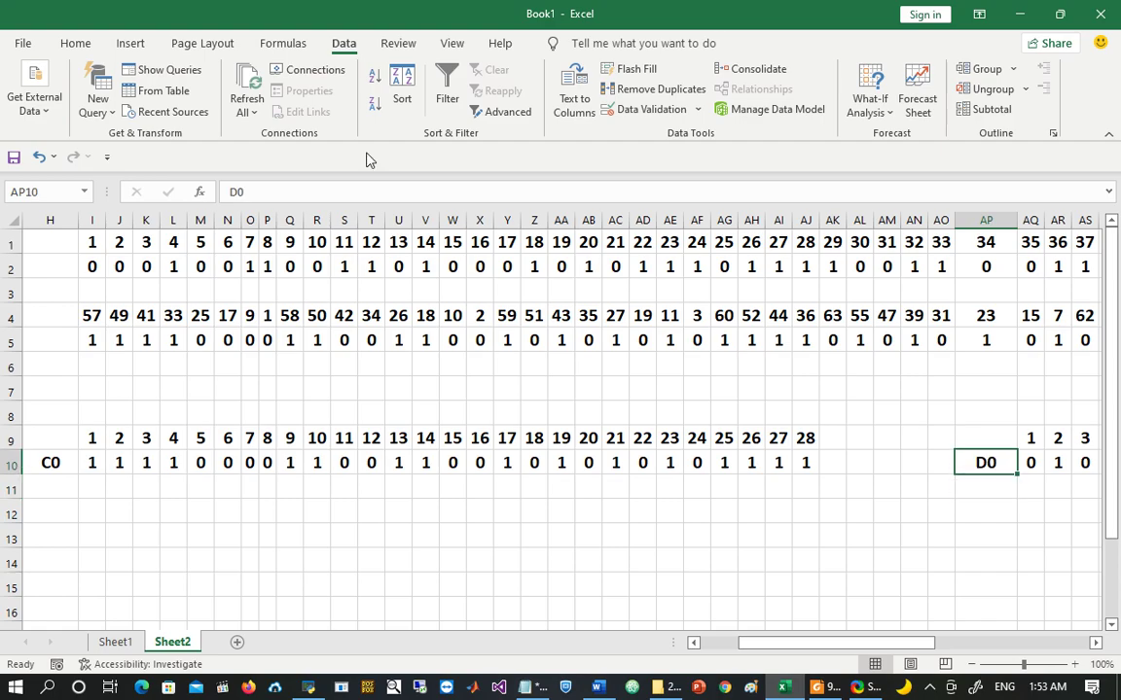
Step: Shade the D0 label in AP10 and the C0 label in H10 yellow
left_click(75, 43)
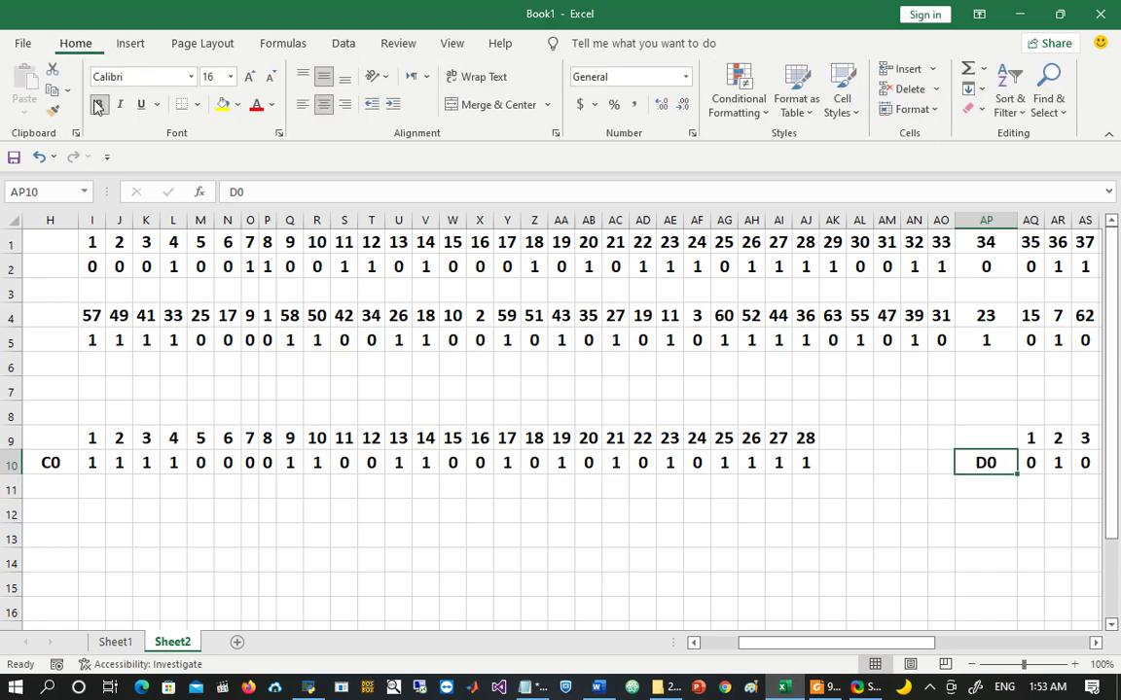
left_click(216, 104)
left_click(52, 465)
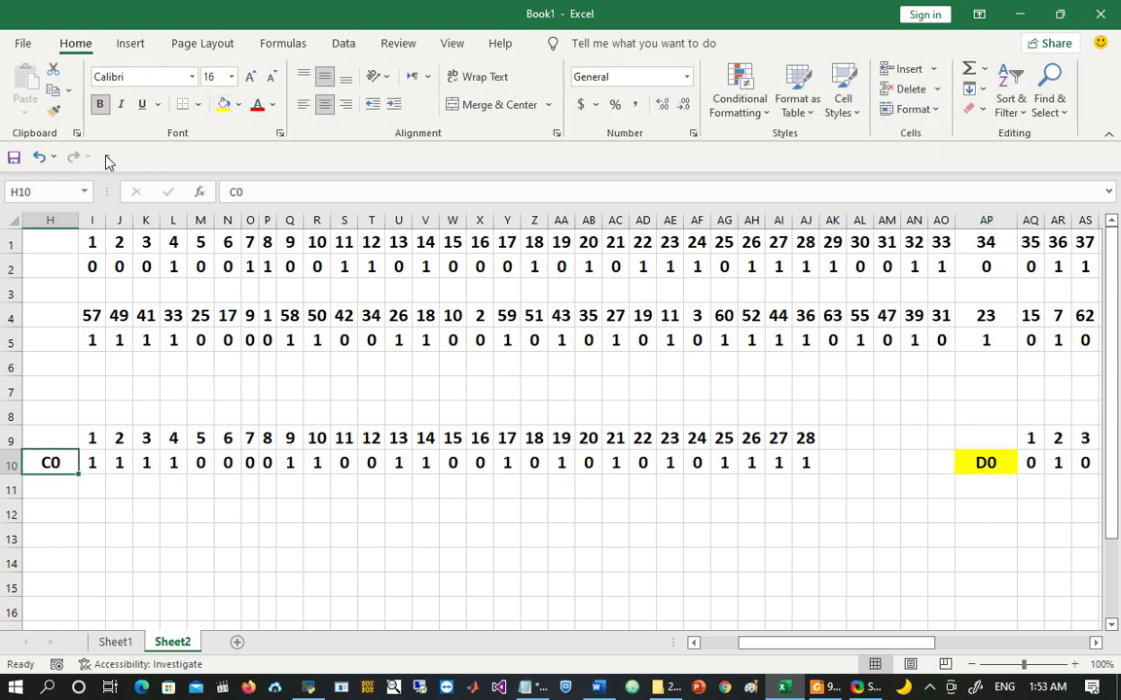
left_click(223, 105)
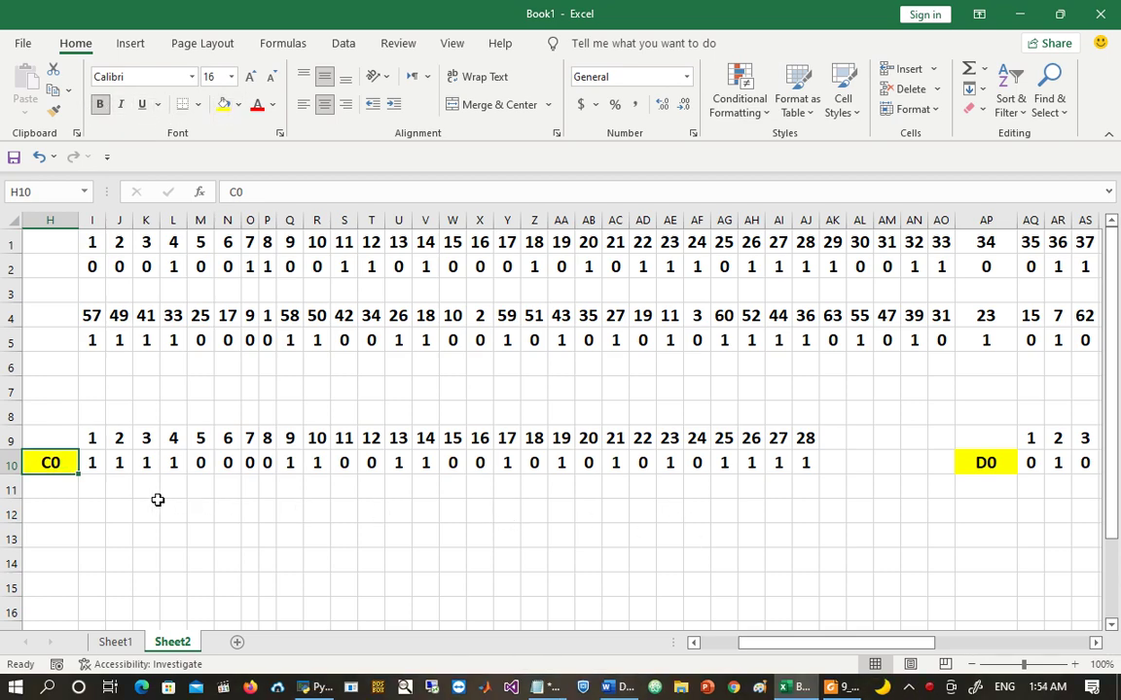
Step: Enter the label C1 in cell H11 and the label D1 in cell AP11
left_click(57, 481)
type("C1")
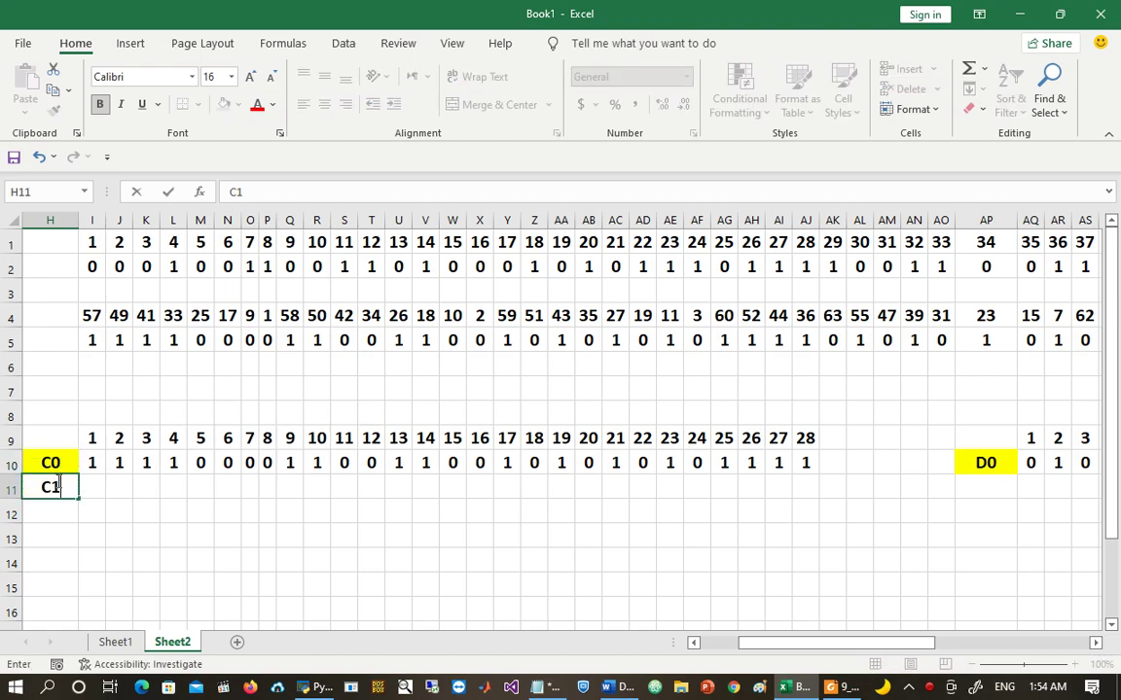
key("Return")
left_click(990, 493)
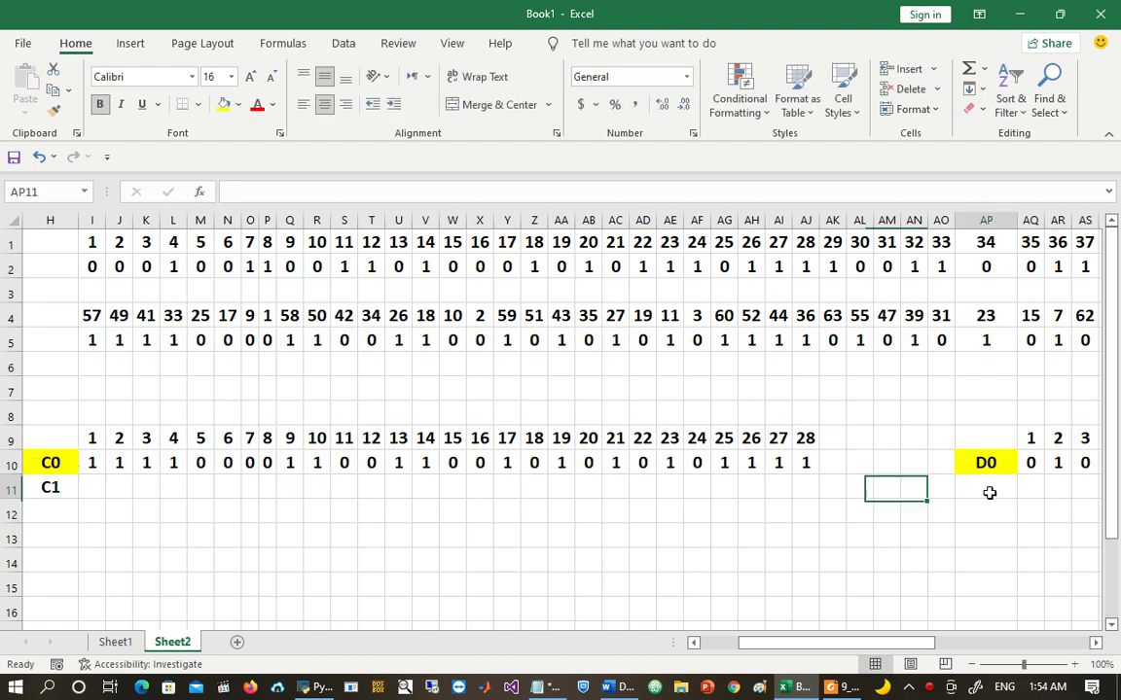
type("D")
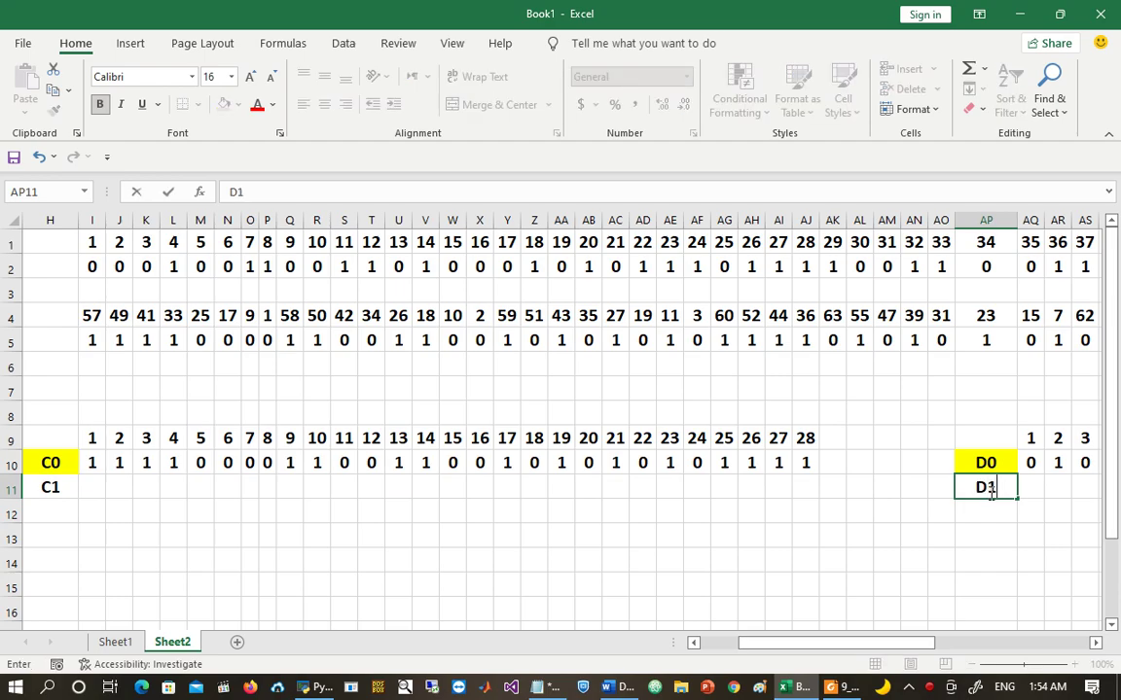
type("1")
key("Return")
Step: Extend the C1 label as a series down to C16 in cells H11:H26
key("Up")
key("ctrl+Left")
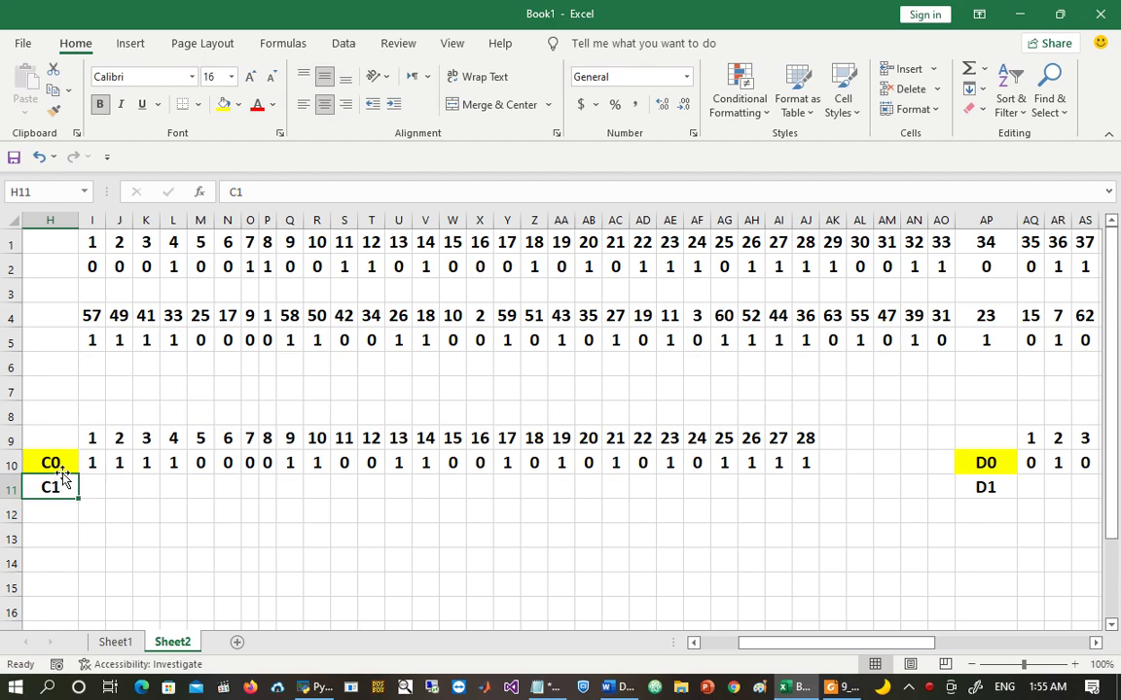
left_click_drag(76, 500, 72, 547)
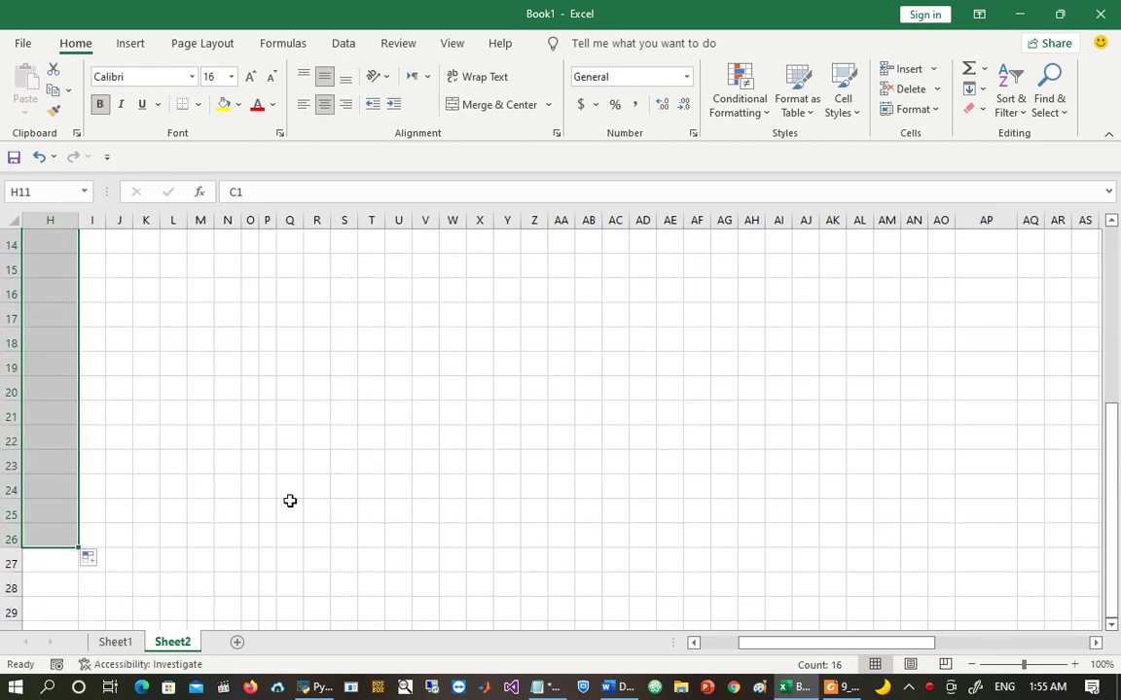
Step: Extend the D1 label as a series down to D16 in cells AP11:AP26
key("Up")
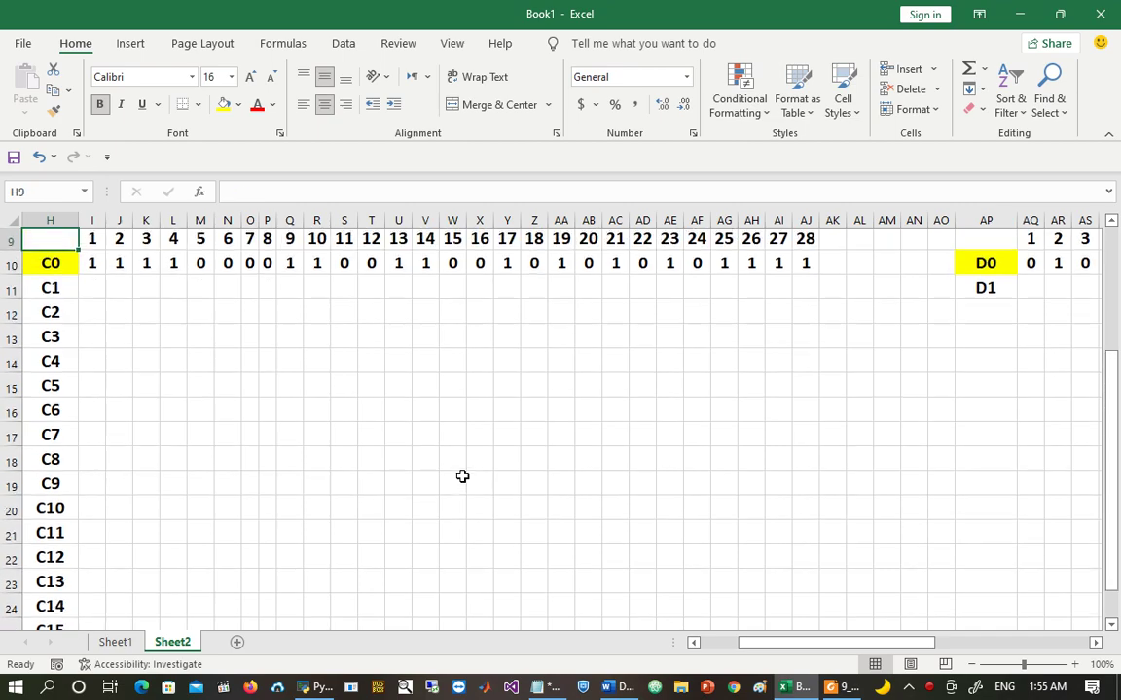
key("Right")
key("Right")
key("Right")
key("Right")
key("Right")
key("Right")
key("Right")
key("Right")
key("Right")
key("Right")
key("Right")
key("Right")
key("Right")
key("Right")
key("Right")
key("Right")
key("Right")
key("Right")
key("Right")
key("Right")
key("Right")
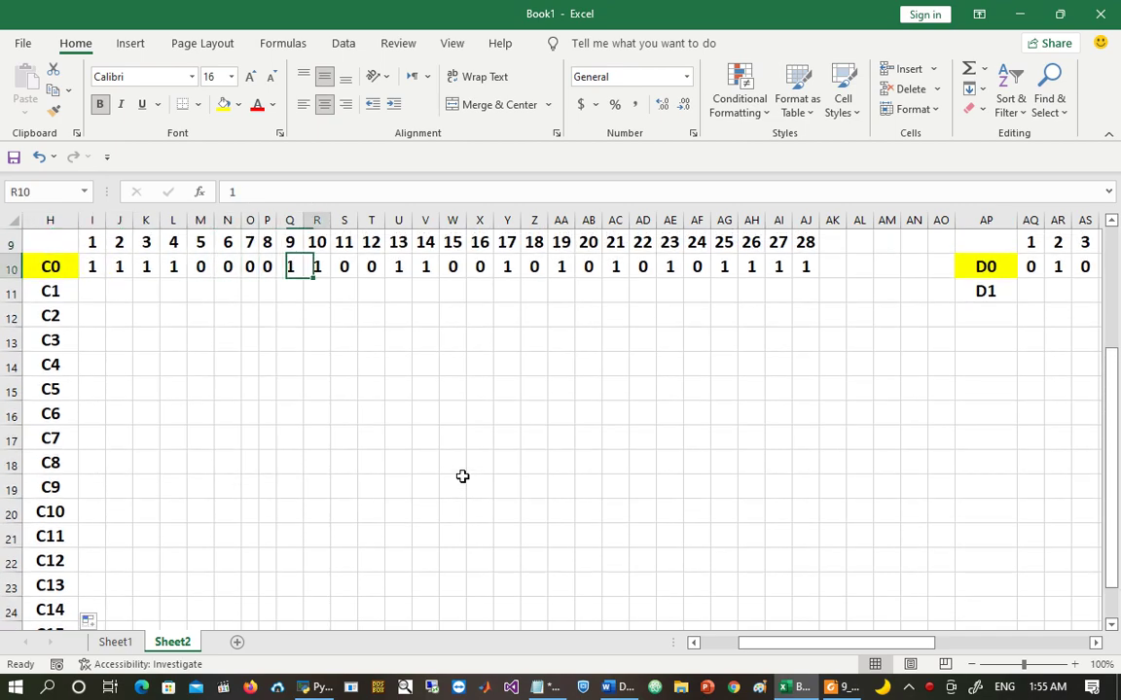
key("Right")
key("Right")
key("Right")
key("Right")
key("Right")
key("Right")
key("Right")
key("Right")
key("Right")
key("Right")
key("Right")
key("Right")
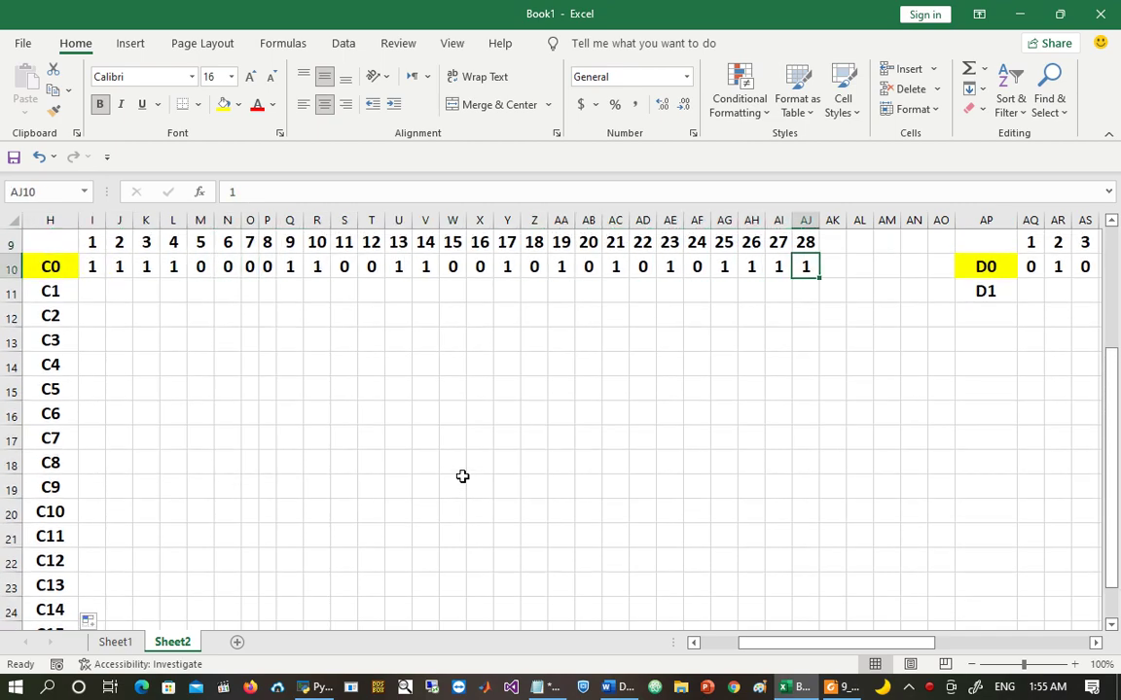
key("Down")
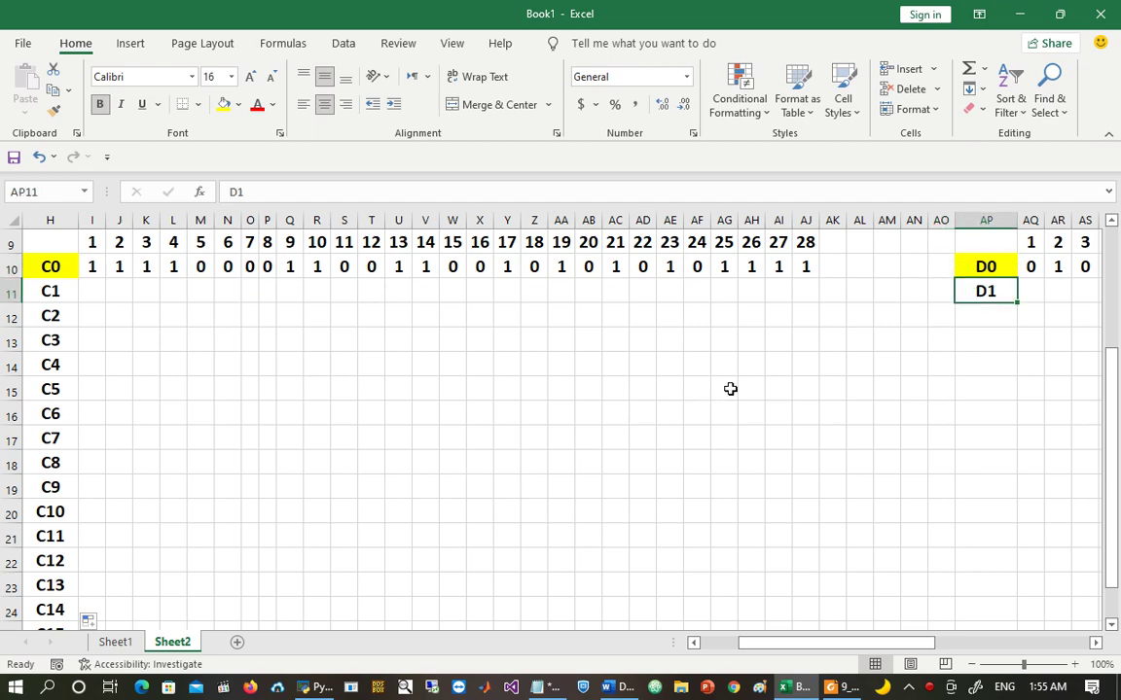
left_click_drag(1015, 300, 996, 595)
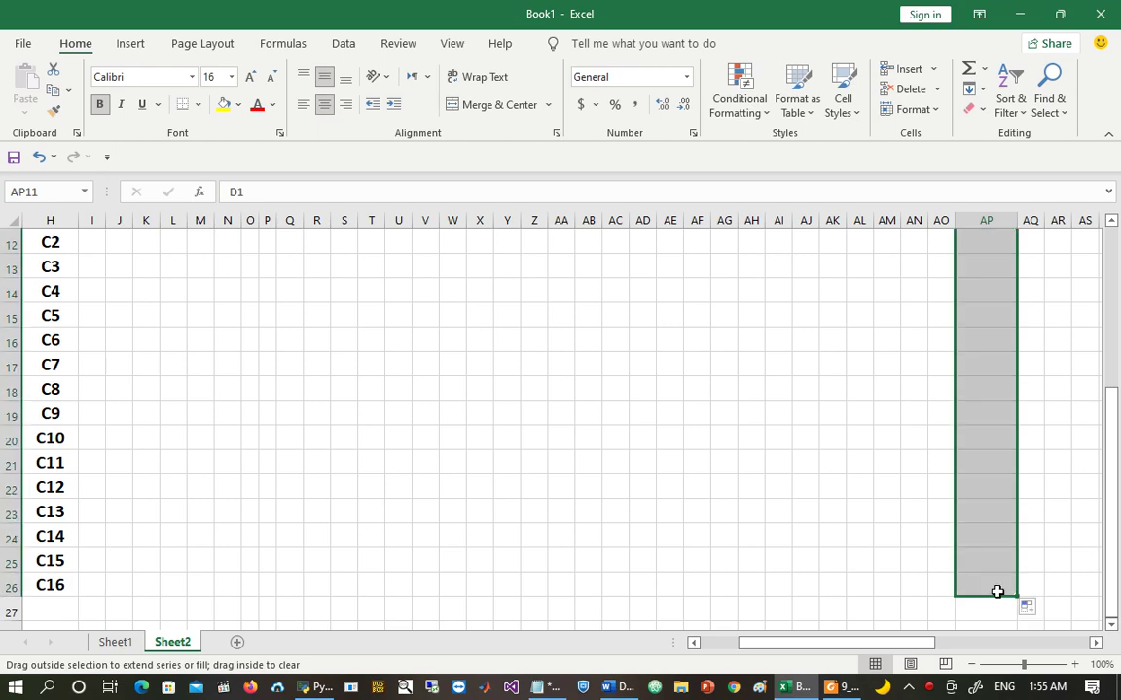
left_click(930, 581)
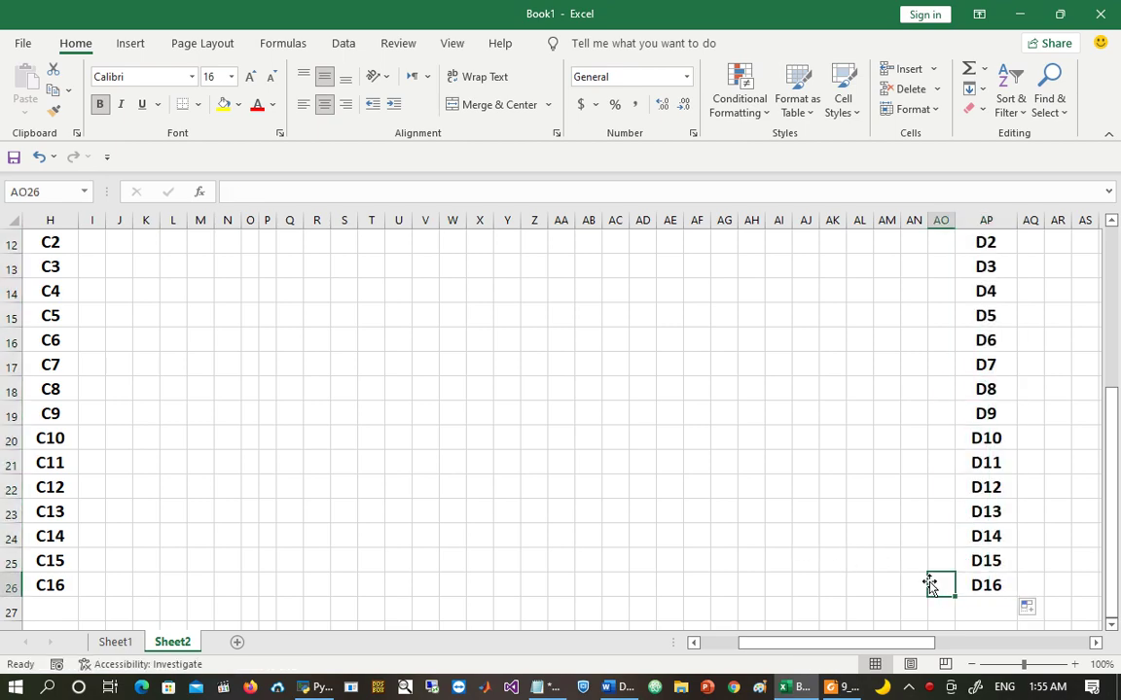
Step: Widen column AM and shade cells AM11:AM26, beside the C1 to C16 rows, dark gold
key("Left")
key("ctrl+Up")
key("Down")
key("Down")
key("Down")
key("Down")
key("Down")
key("Down")
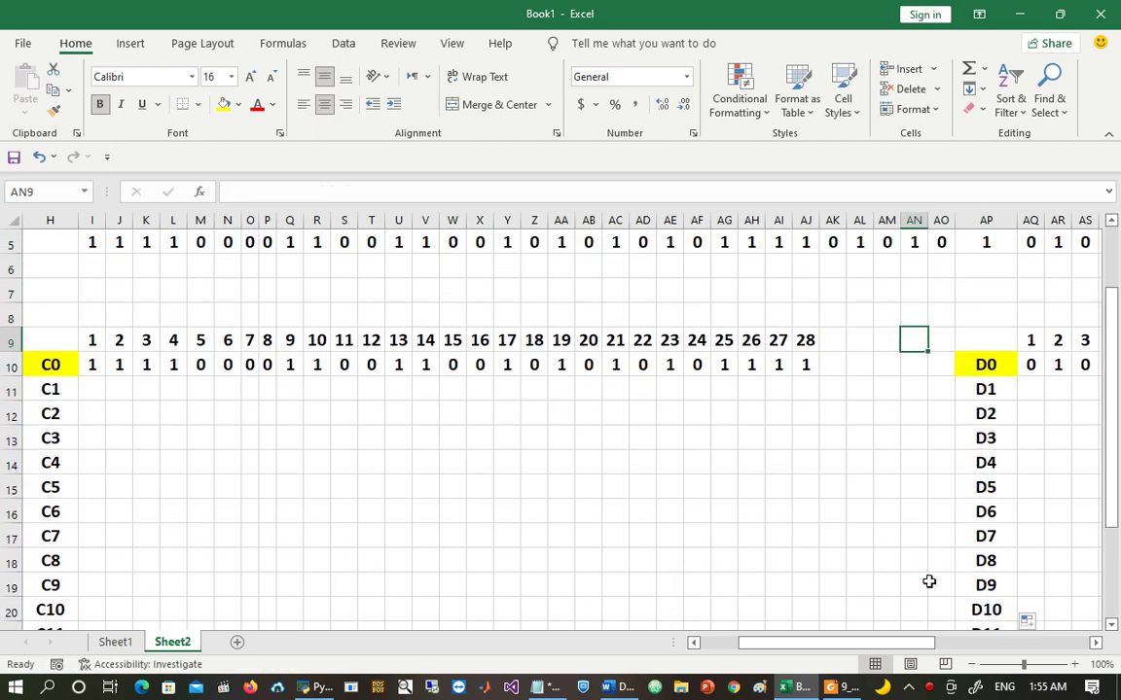
key("Left")
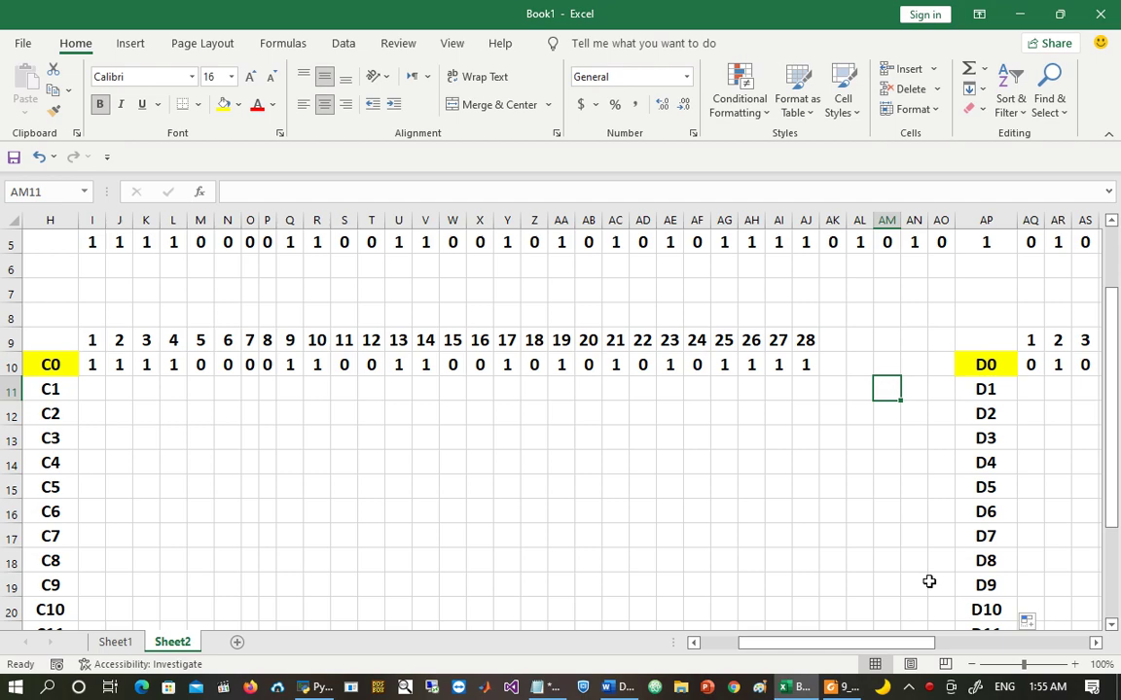
key("shift+Down")
key("shift+Down")
key("shift+Down")
key("shift+Down")
key("shift+Down")
key("shift+Down")
key("shift+Down")
key("shift+Down")
key("shift+Down")
key("shift+Down")
key("shift+Down")
key("shift+Down")
key("shift+Down")
key("shift+Down")
key("shift+Down")
key("shift+Down")
key("shift+Down")
key("shift+Down")
key("shift+Down")
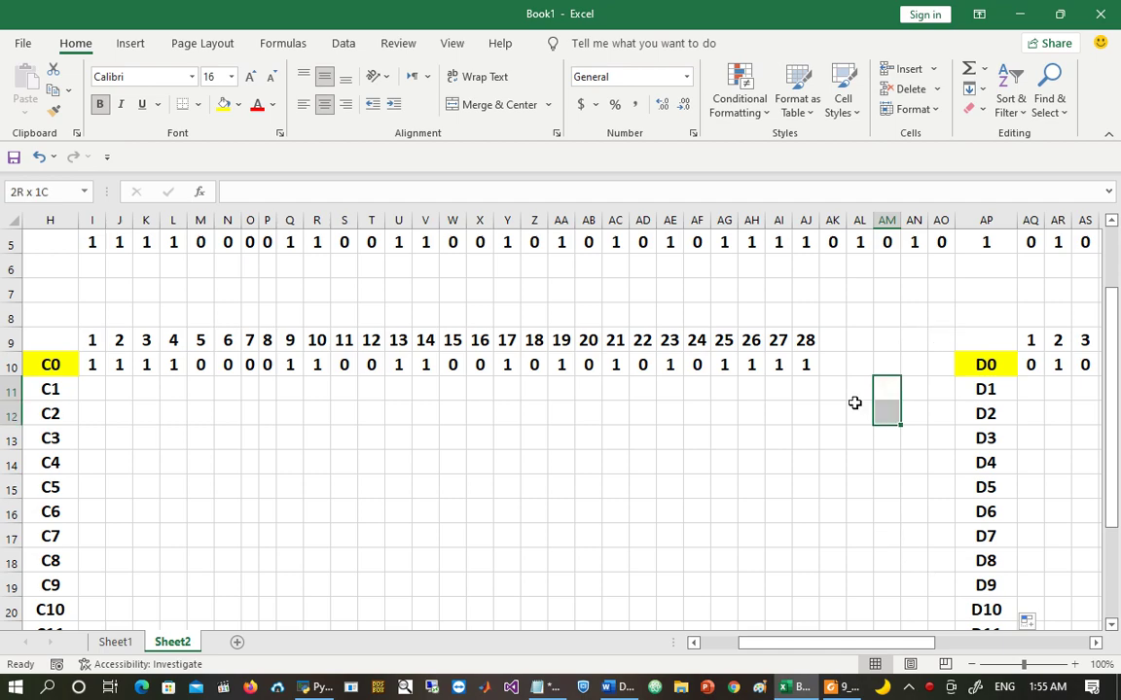
key("shift+Up")
key("shift+Up")
key("shift+Up")
key("shift+Up")
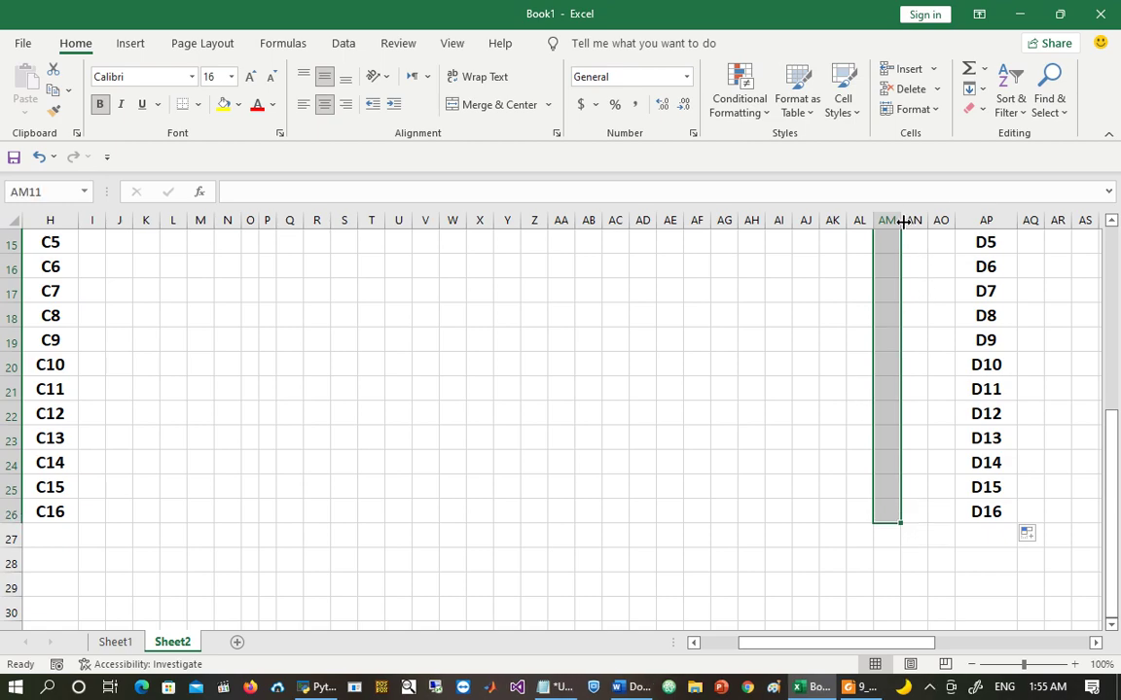
left_click_drag(903, 221, 931, 223)
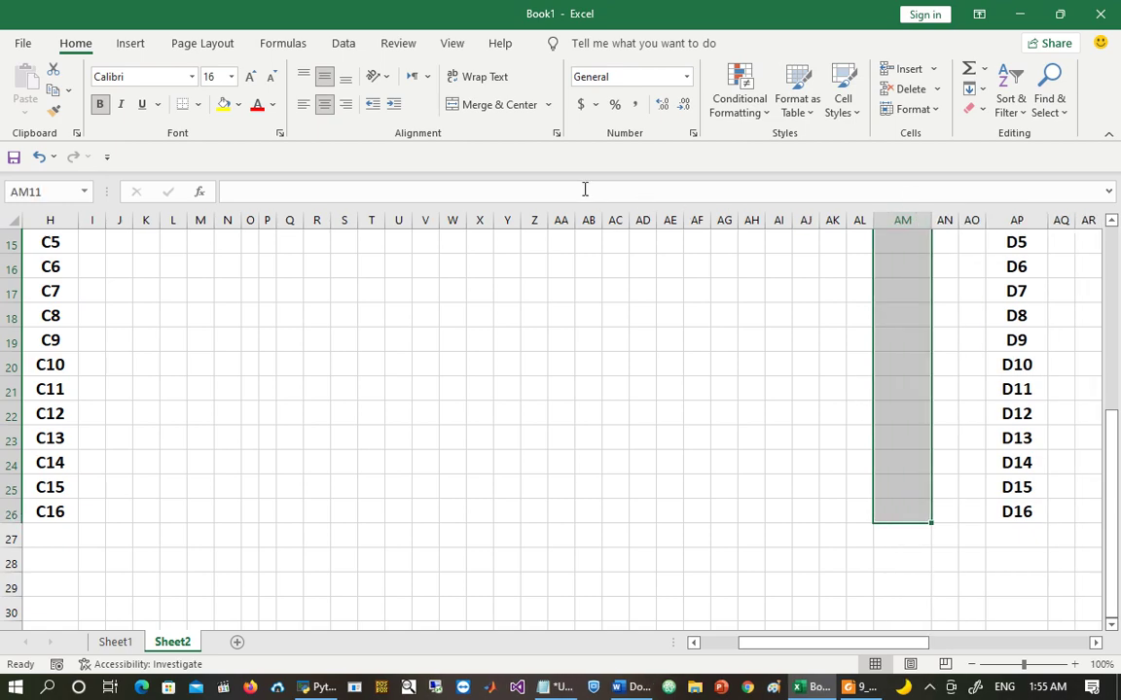
left_click(238, 105)
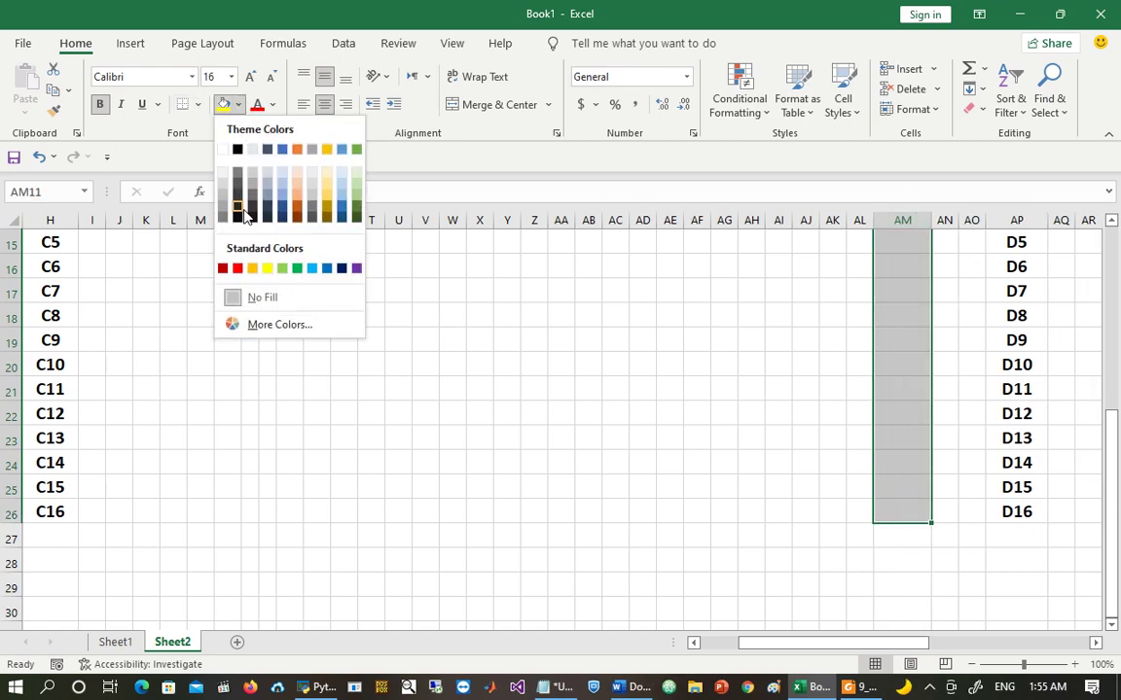
left_click(327, 209)
Step: Apply all borders to the shaded cells AM11:AM26
scroll(556, 218, "up", 4)
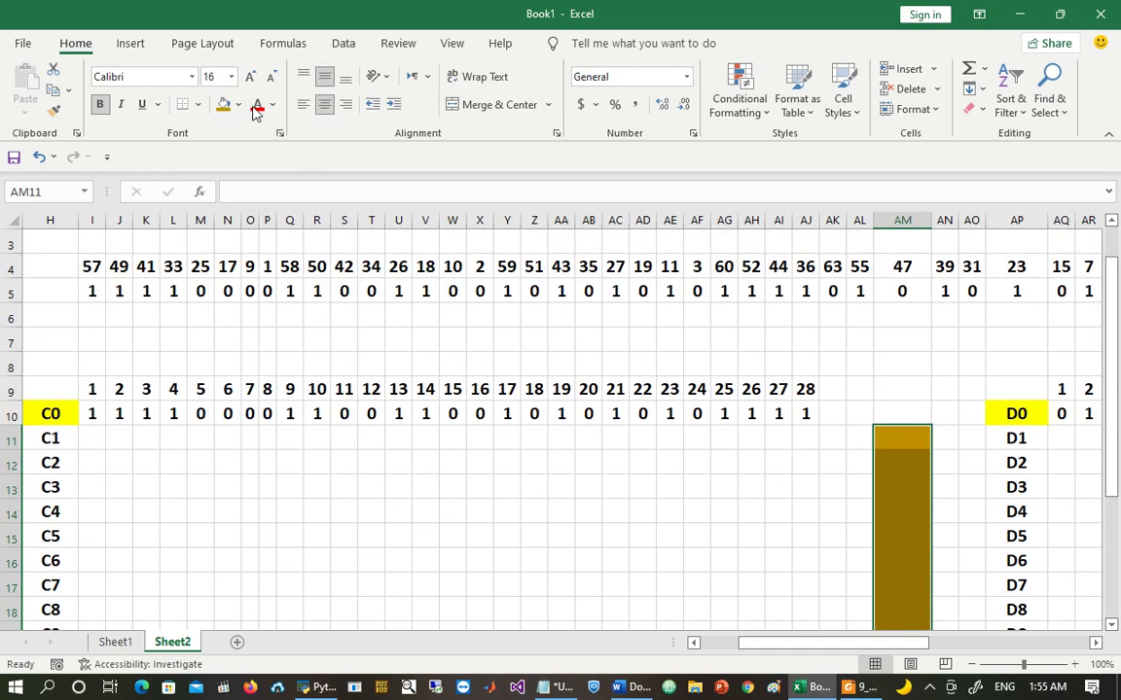
left_click(197, 104)
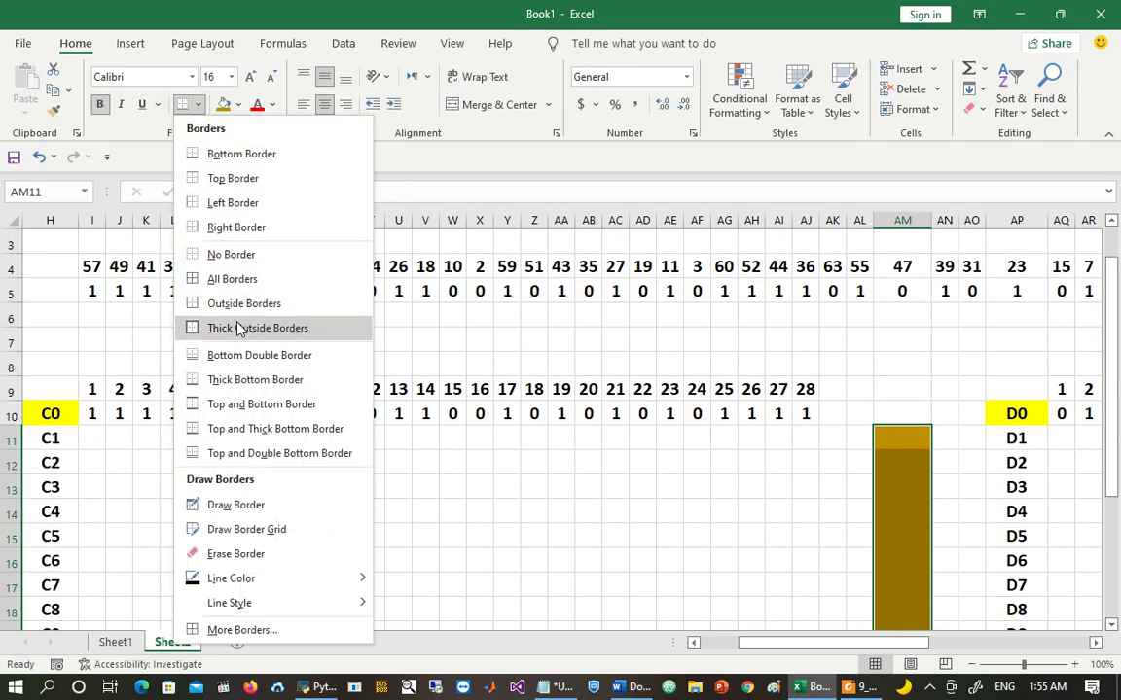
left_click(222, 278)
Step: Enter the shift amounts 1, 1, 2, 2, 2, 2, 2, 2, 1, 2, 2, 2, 2, 2, 2, 1 down AM11:AM26
left_click(895, 444)
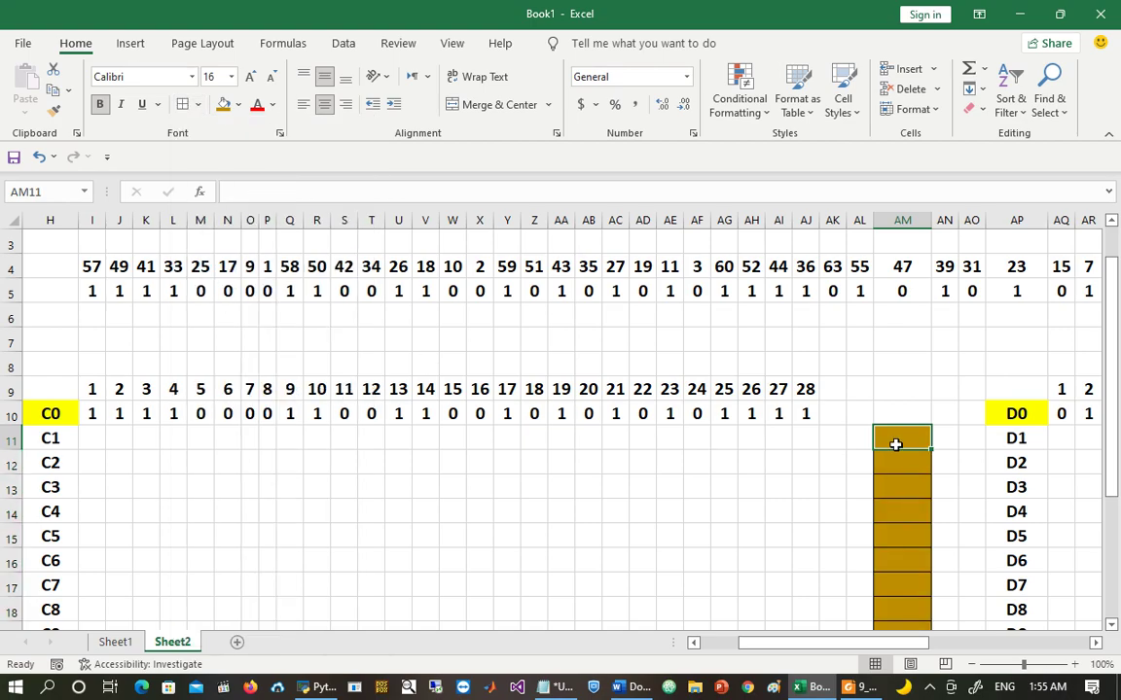
type("1")
key("Return")
type("1")
key("Return")
type("2")
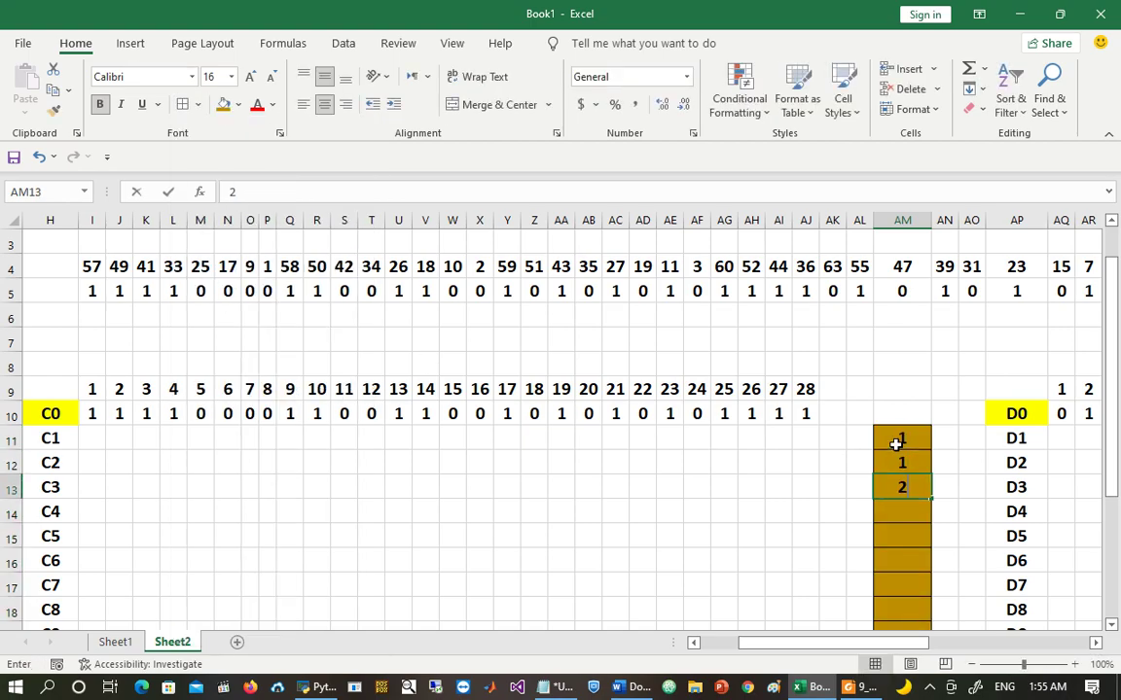
key("Return")
type("2")
key("Return")
type("2")
key("Return")
type("2")
key("Return")
type("2")
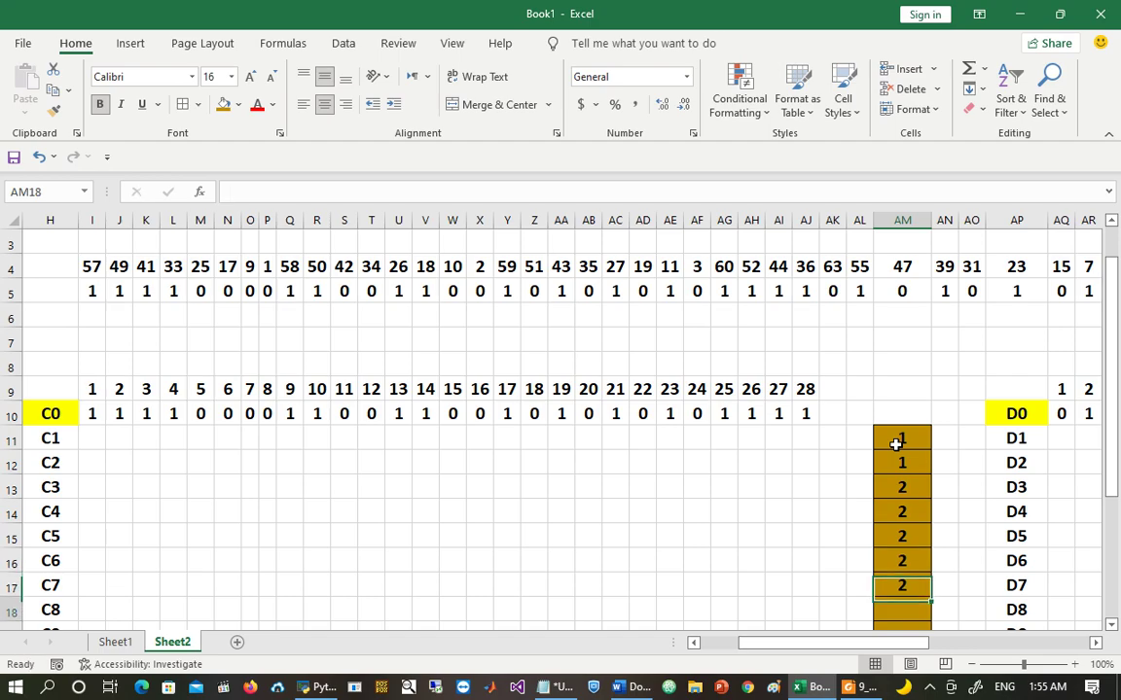
key("Return")
type("2 ")
type("1")
key("Return")
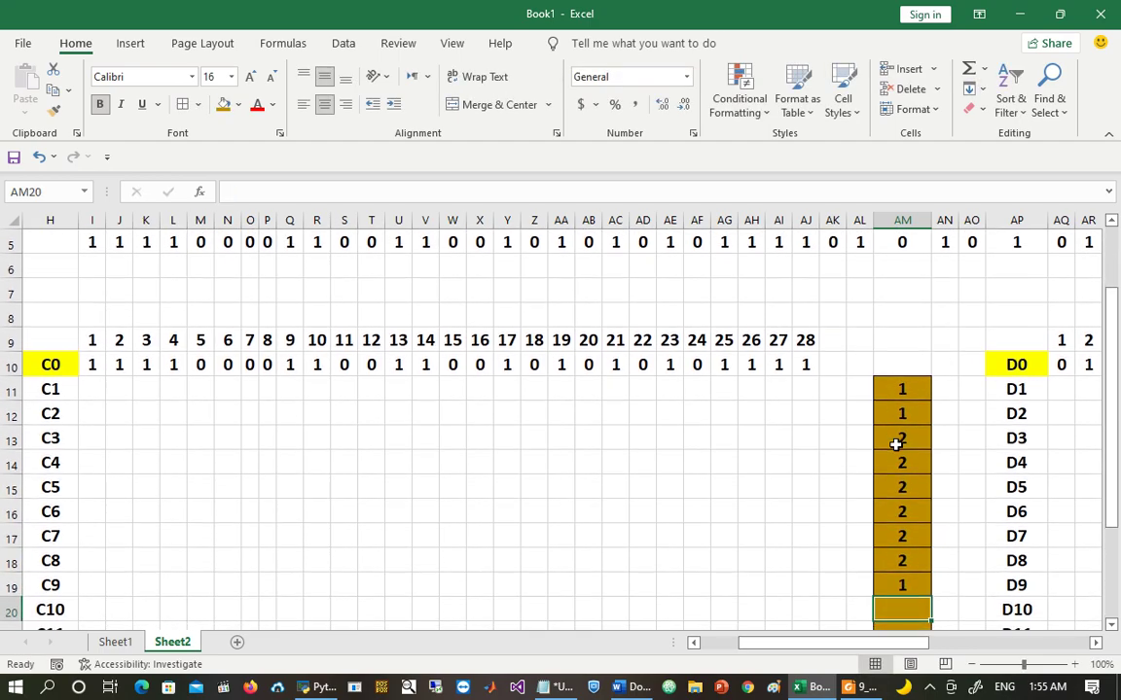
type("2")
key("Return")
type("2")
key("Return")
type("2")
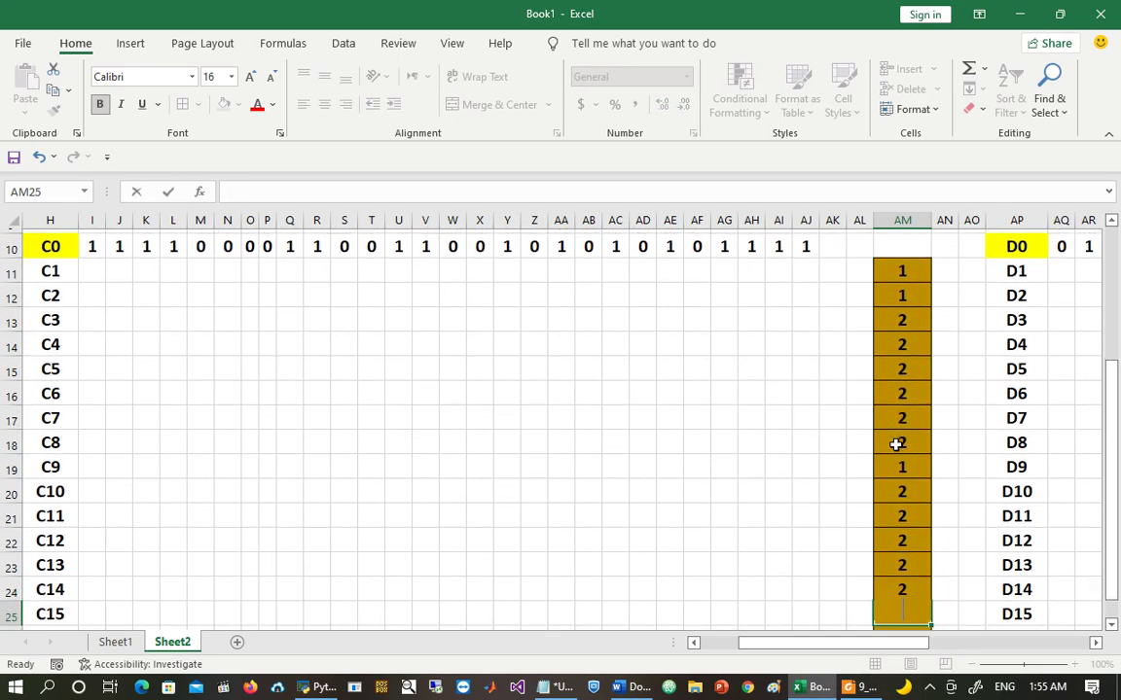
type(" 2 2 2 1")
key("Return")
Step: Copy the first bit of C0 from I10 to the last position of the C1 row, cell AJ11
key("Up")
key("Up")
key("Up")
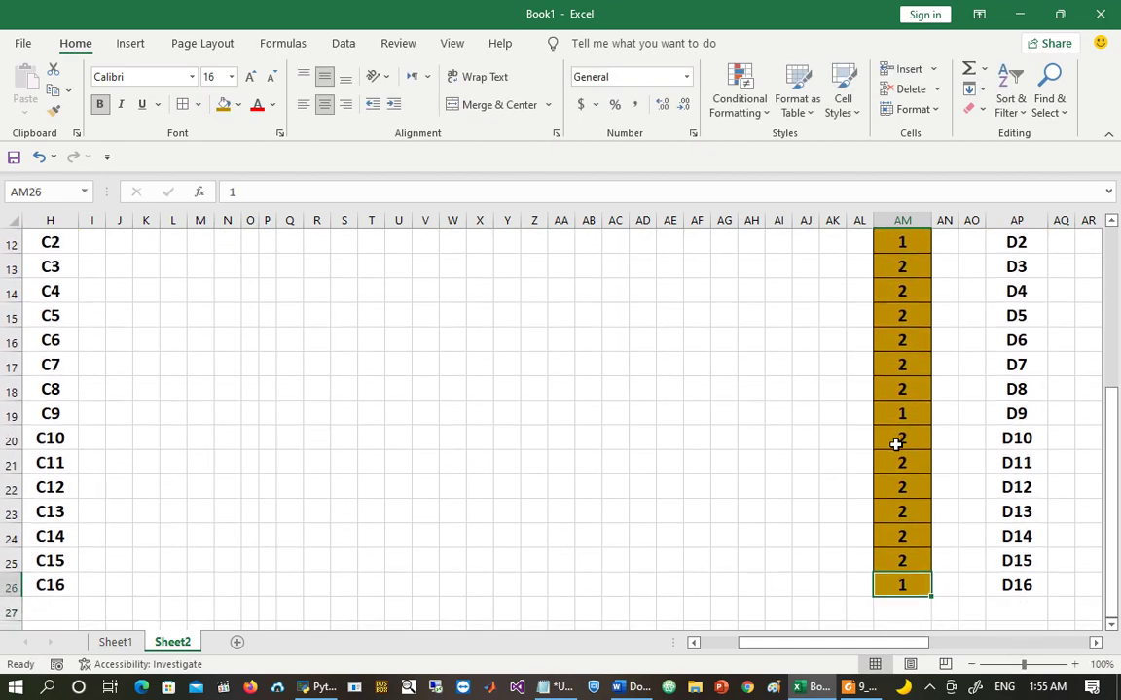
key("Up")
key("Up")
key("Up")
key("Up")
key("Up")
key("Up")
key("Up")
key("Up")
key("Up")
key("Up")
key("Up")
key("Up")
key("Up")
key("Up")
key("Up")
key("Up")
key("Up")
key("Up")
key("Up")
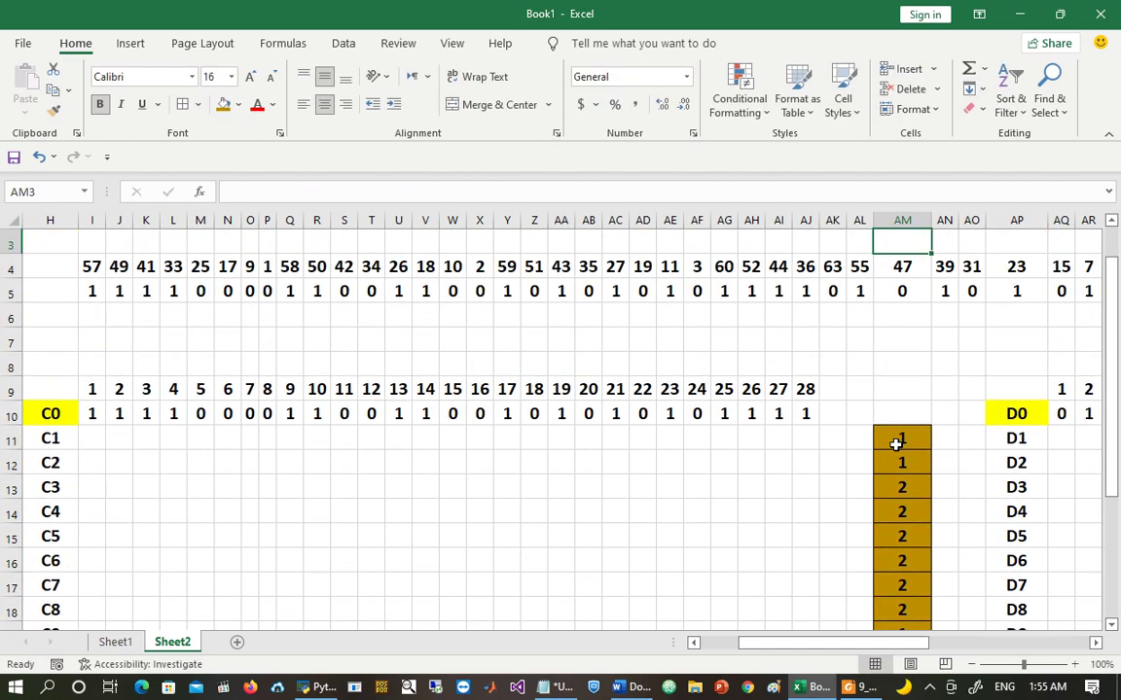
left_click(902, 439)
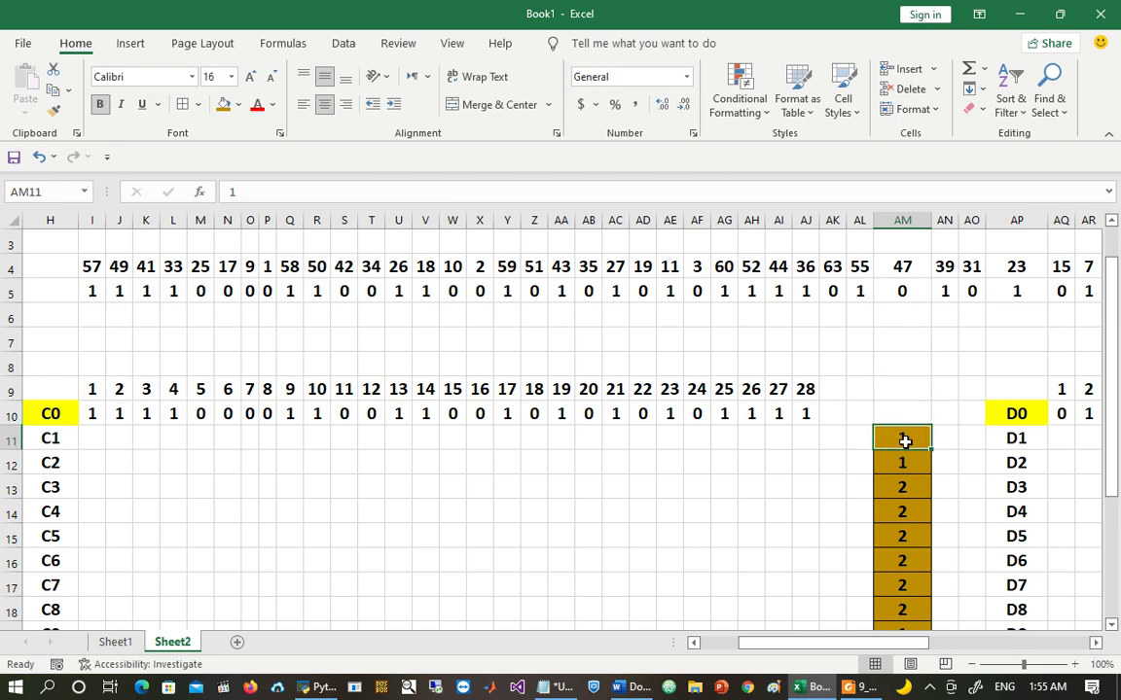
left_click(91, 414)
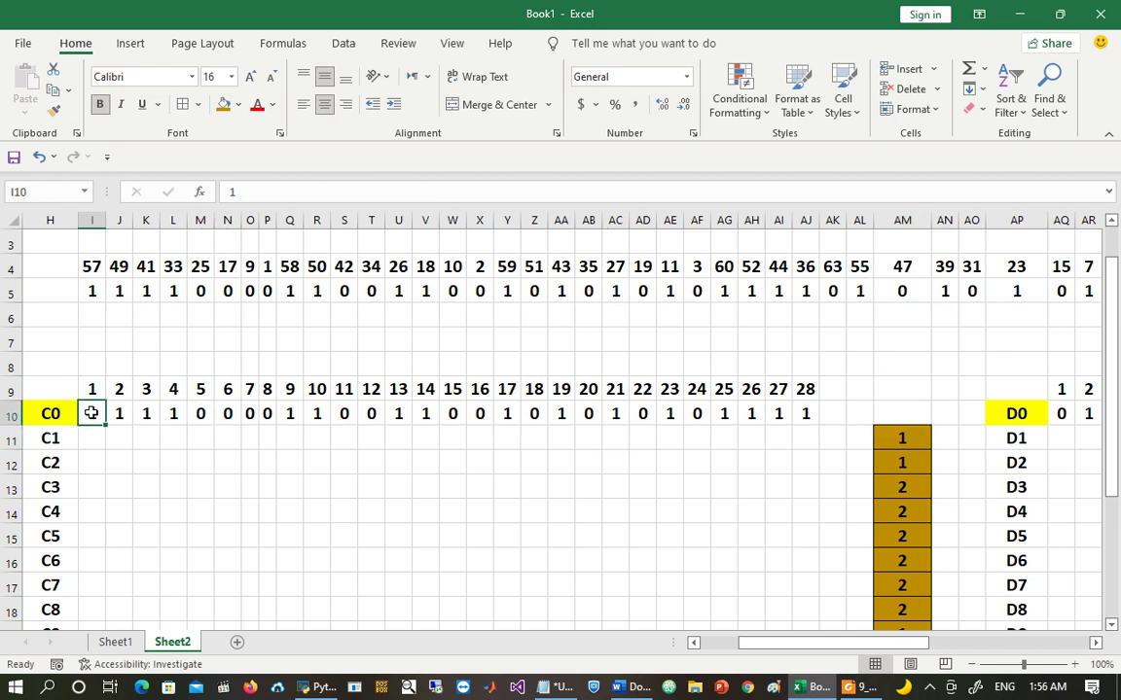
key("ctrl+c")
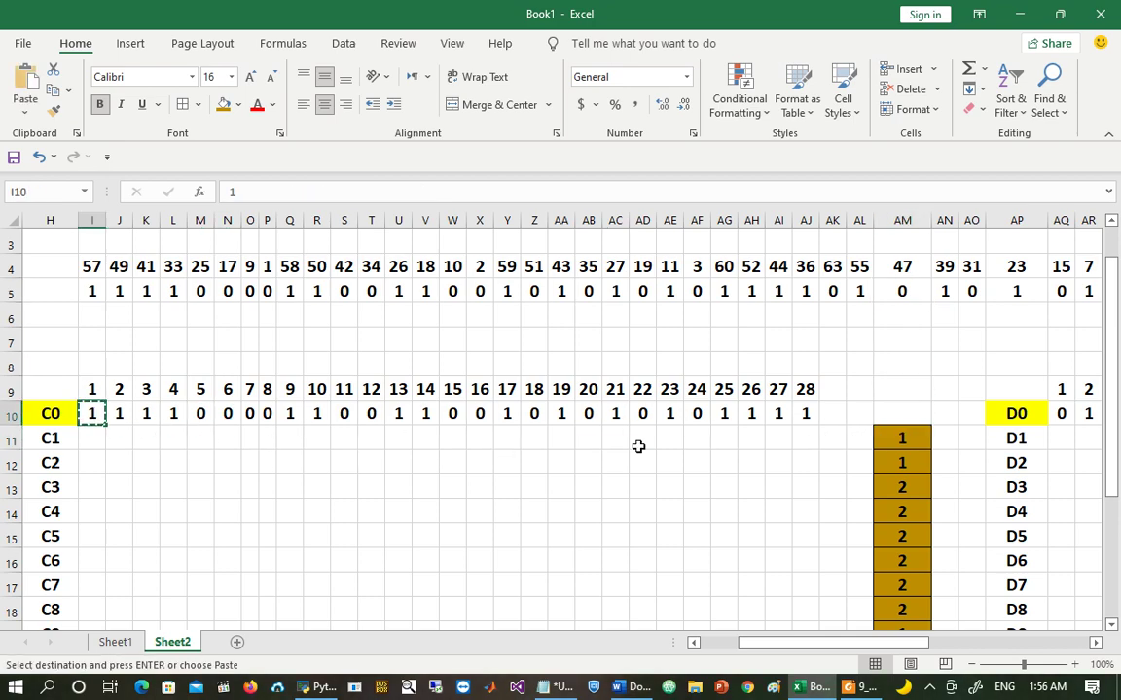
left_click(806, 440)
key("Return")
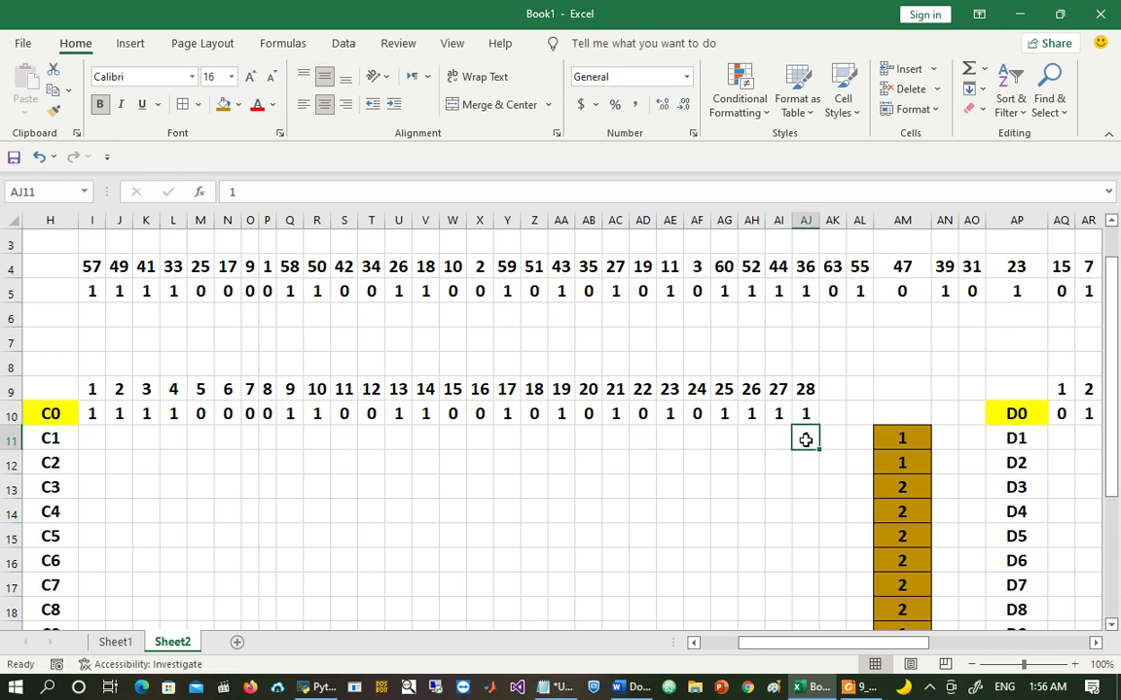
Step: Copy bits 2 to 28 of C0 from J10:AJ10 into the C1 row starting at cell I11
left_click_drag(120, 413, 807, 414)
key("ctrl+c")
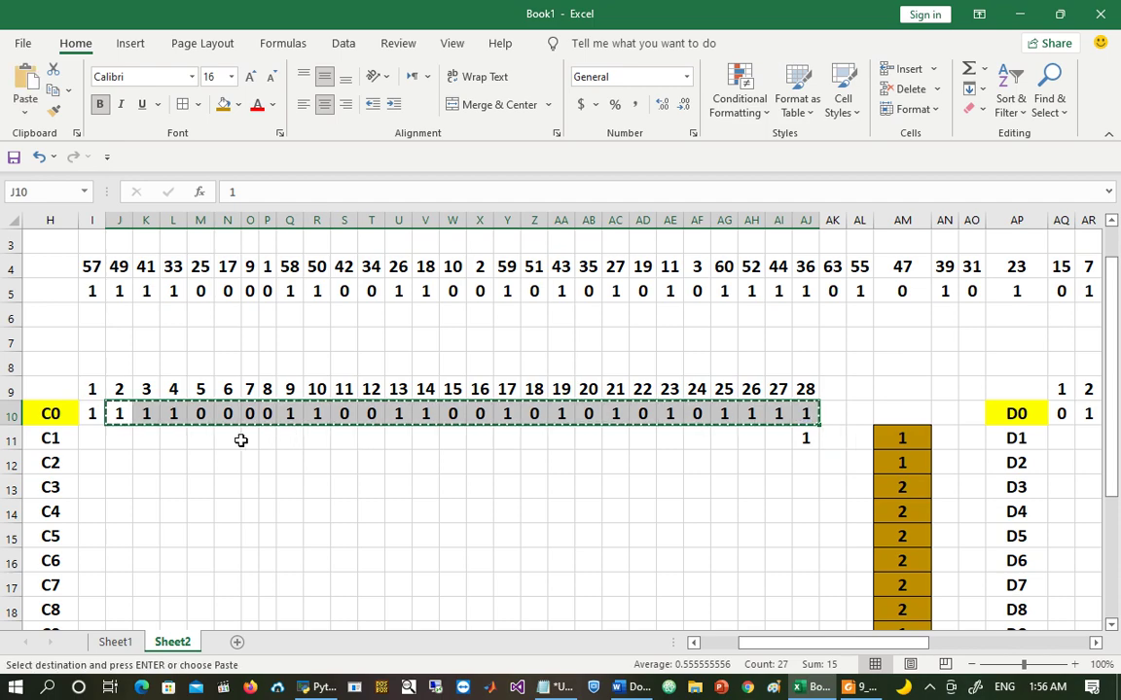
left_click(93, 440)
key("Return")
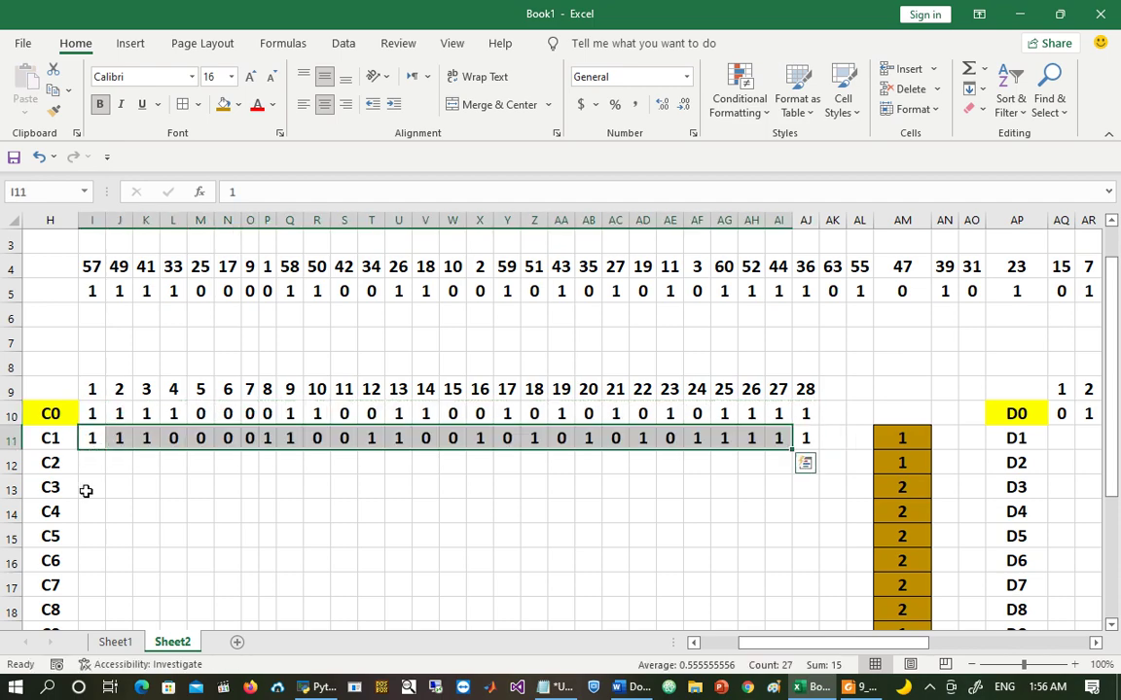
Step: Fill the first C0 bit in I10 and the last C1 bit in AJ11 with dark orange
left_click(95, 410)
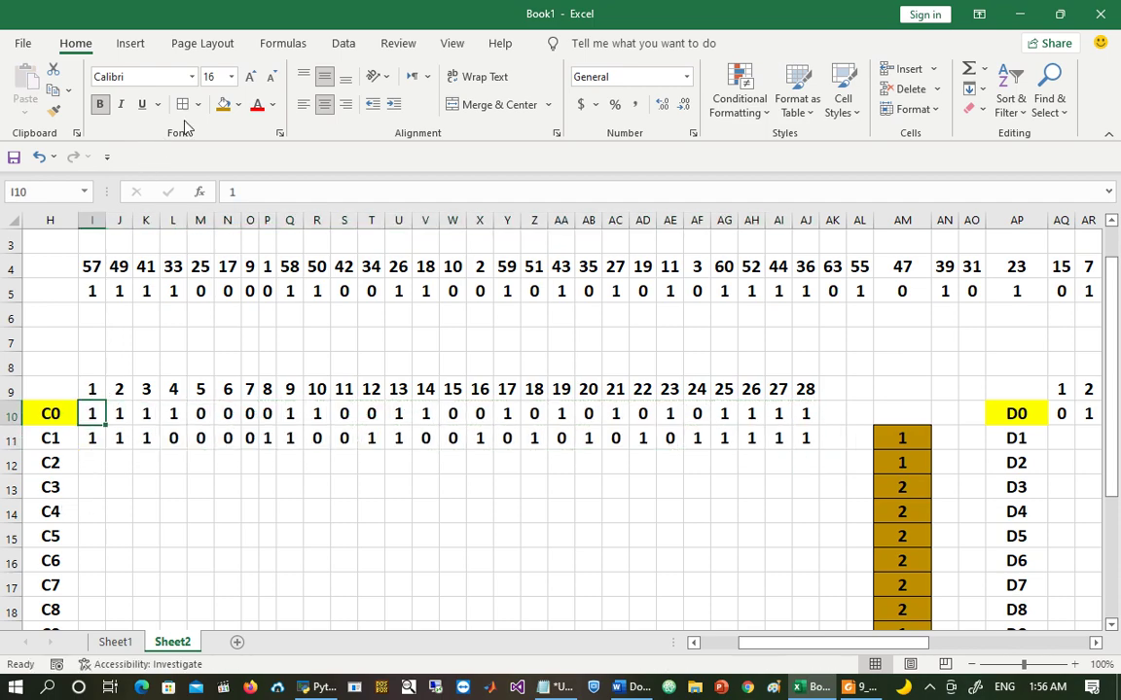
left_click(238, 105)
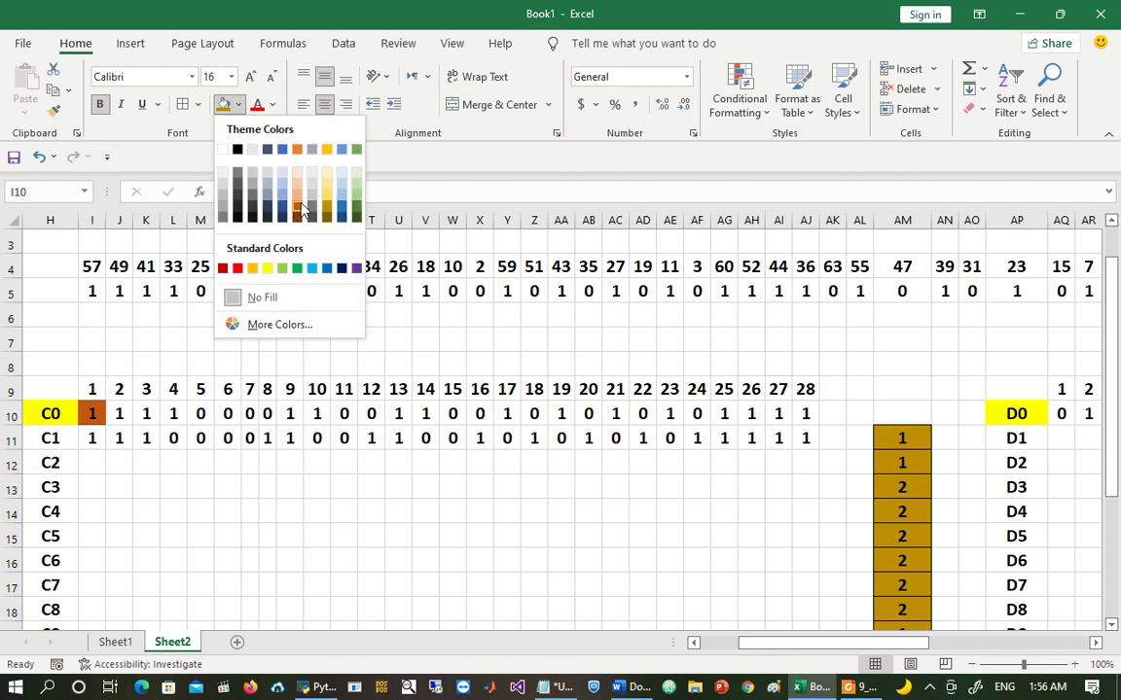
left_click(301, 209)
left_click(801, 440)
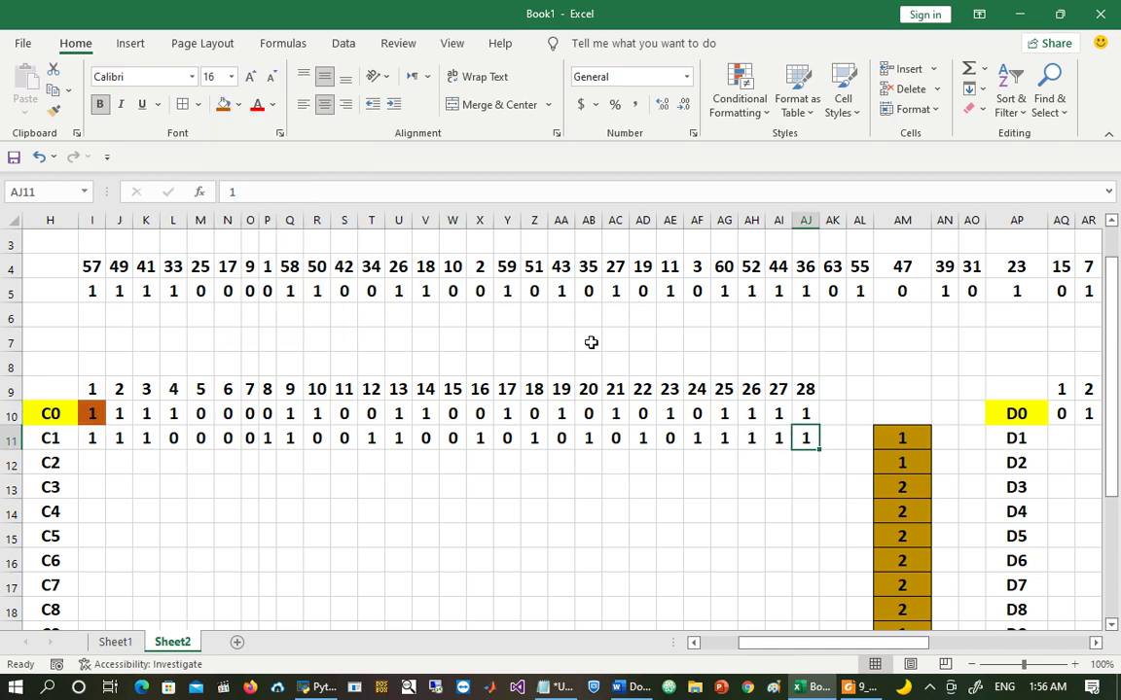
left_click(221, 105)
left_click(747, 520)
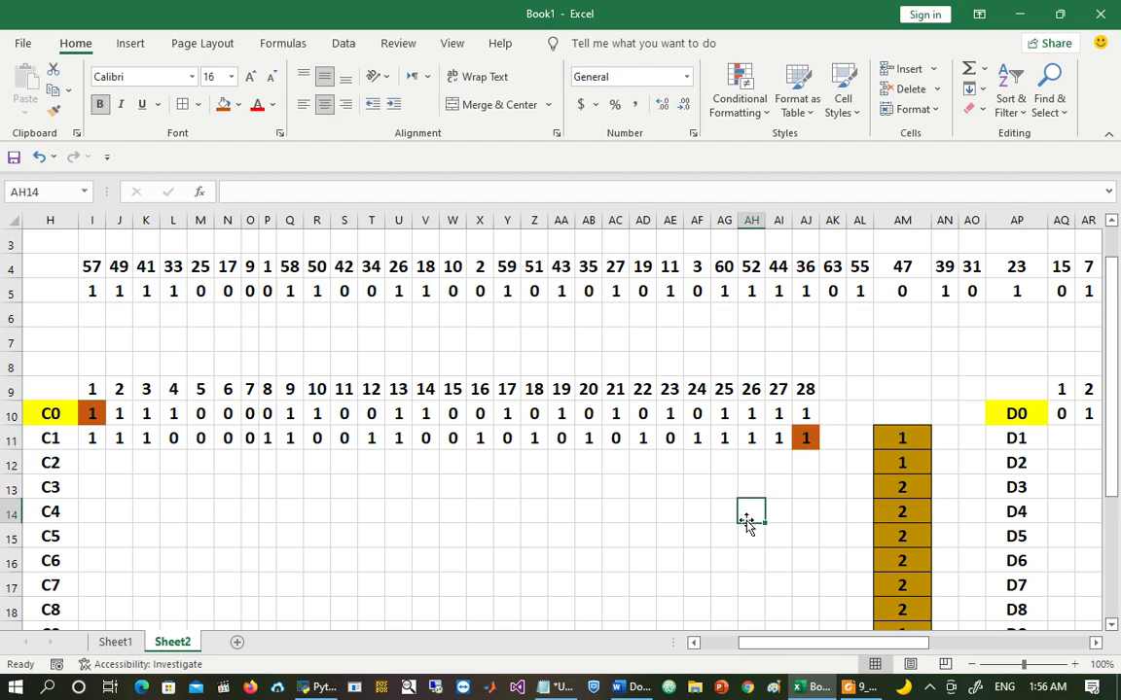
Step: Copy the first bit of D0 from AQ10 to the last position of the D1 row, cell BR11
left_click(1051, 444)
key("Right")
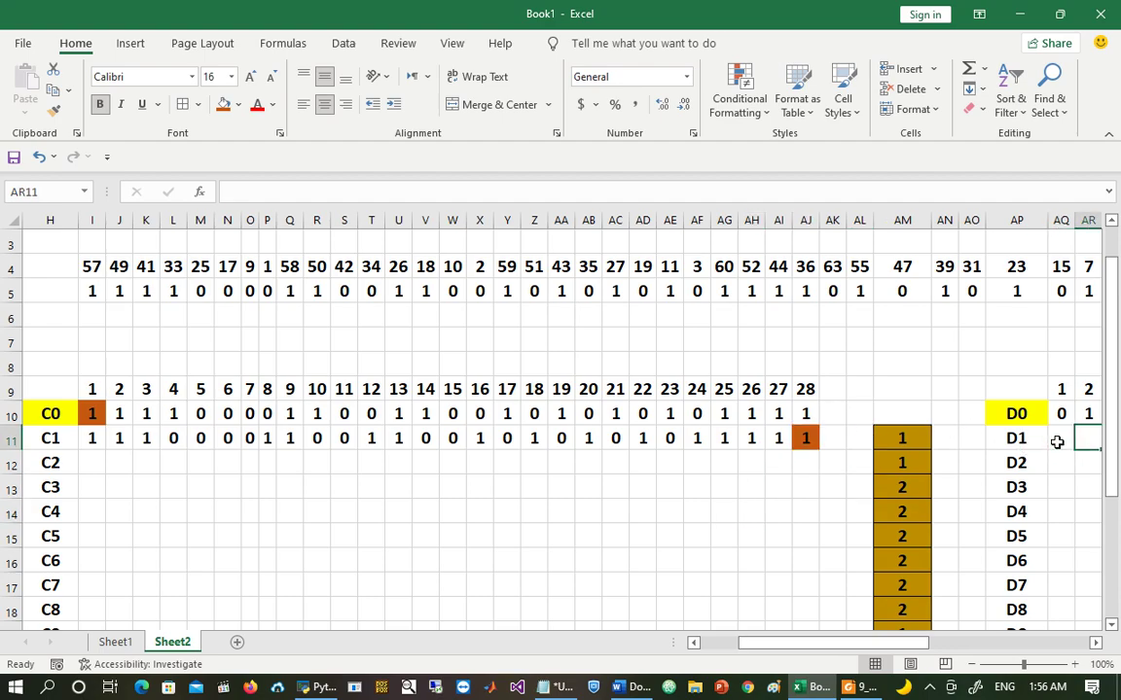
key("Left")
key("Up")
key("ctrl+Right")
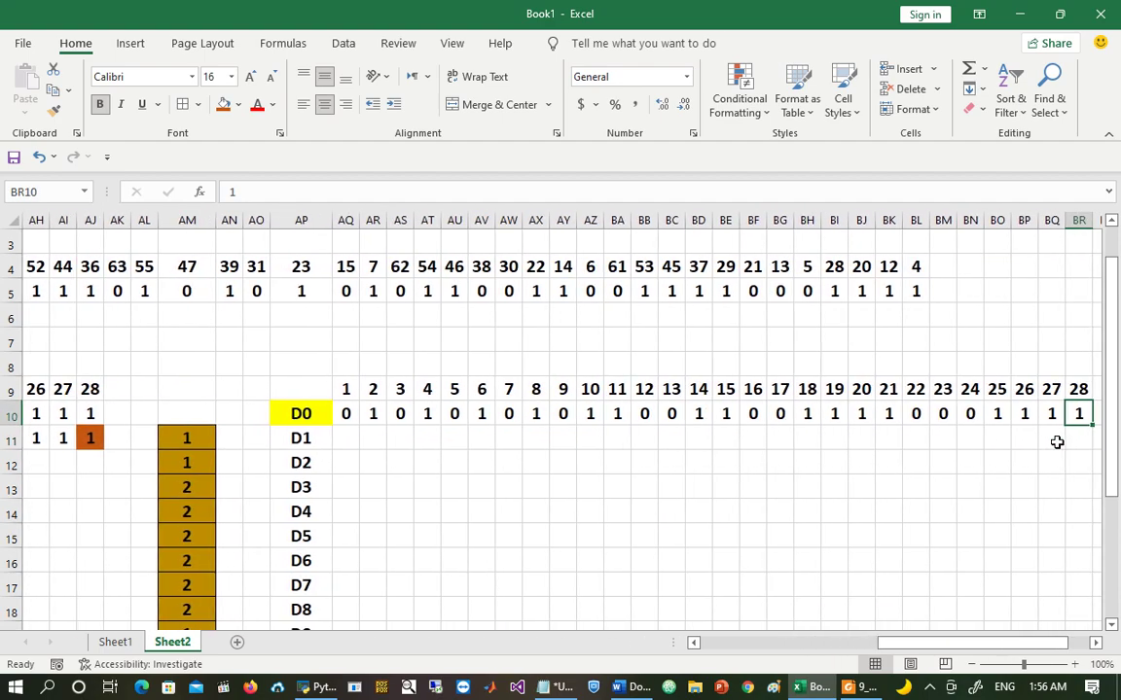
left_click(347, 416)
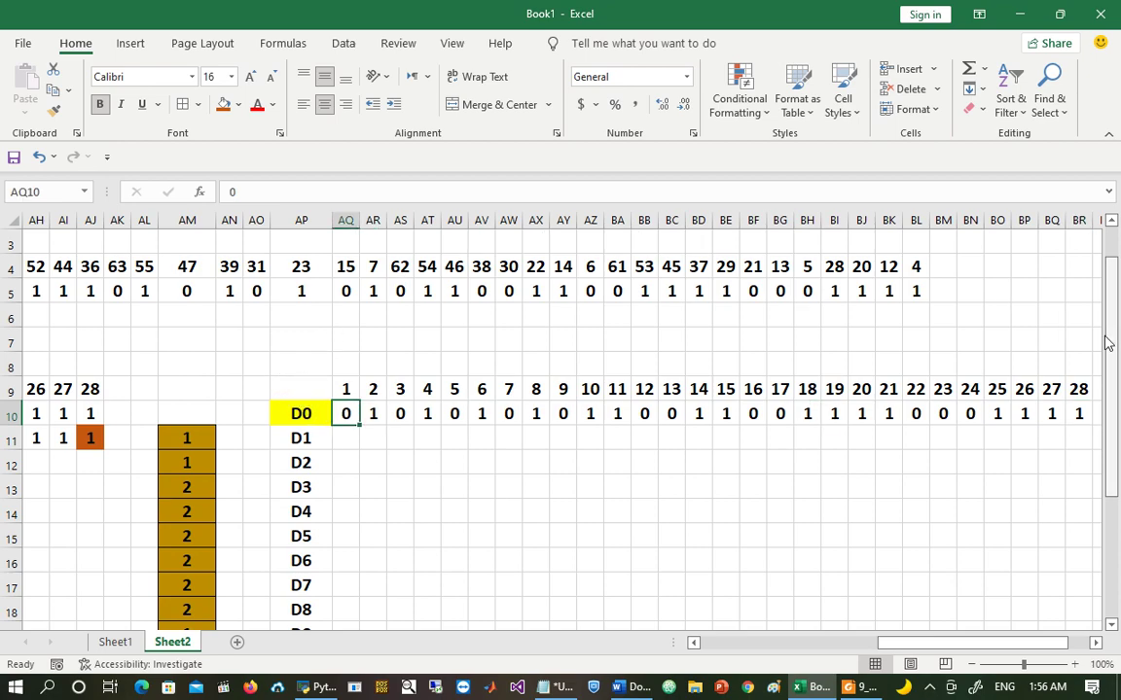
key("ctrl+c")
key("ctrl+Right")
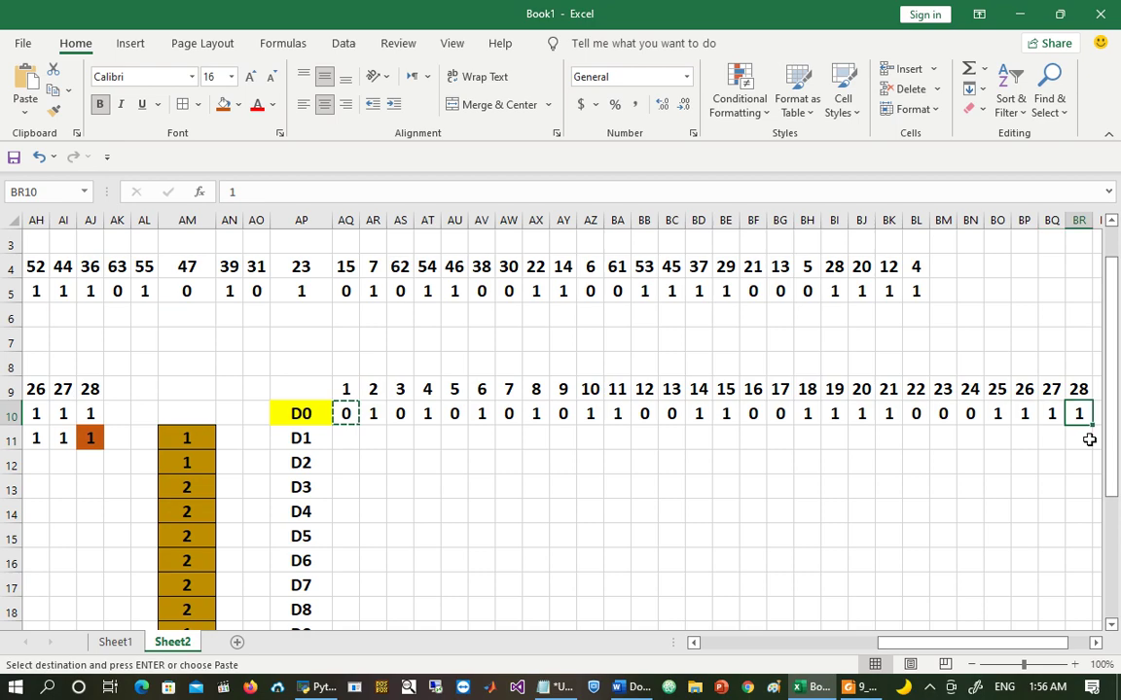
key("Down")
key("Return")
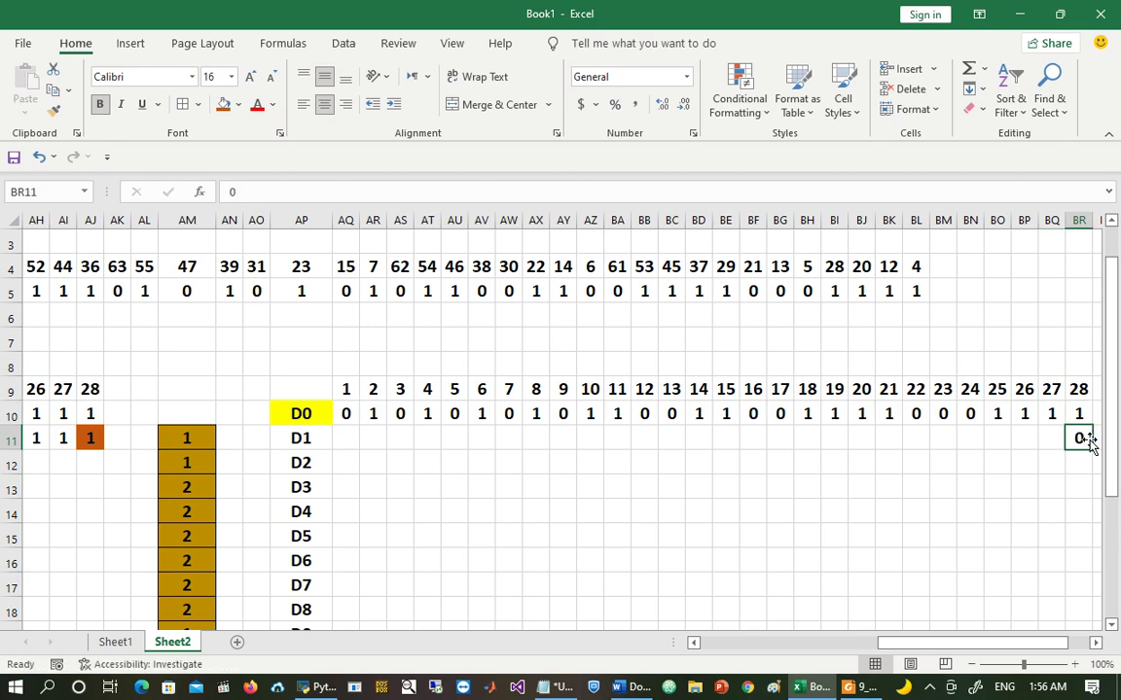
Step: Copy bits 2 to 28 of D0 from AR10:BR10 into the D1 row starting at cell AQ11
left_click(376, 416)
key("ctrl+shift+Right")
key("ctrl+c")
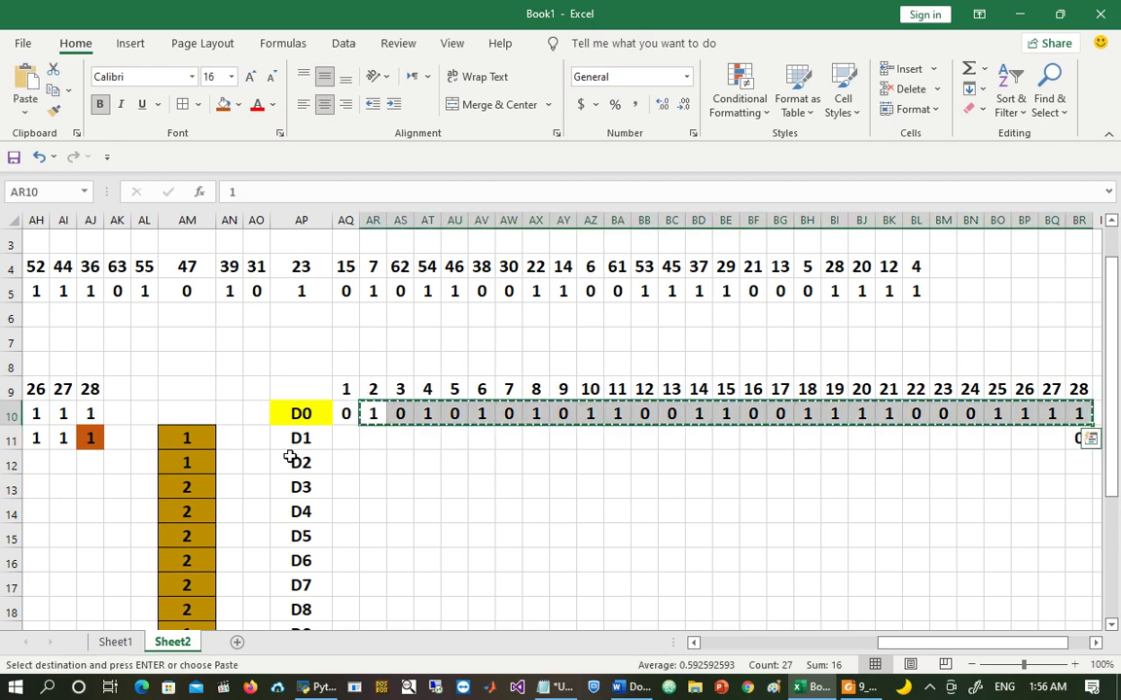
left_click(342, 438)
key("Return")
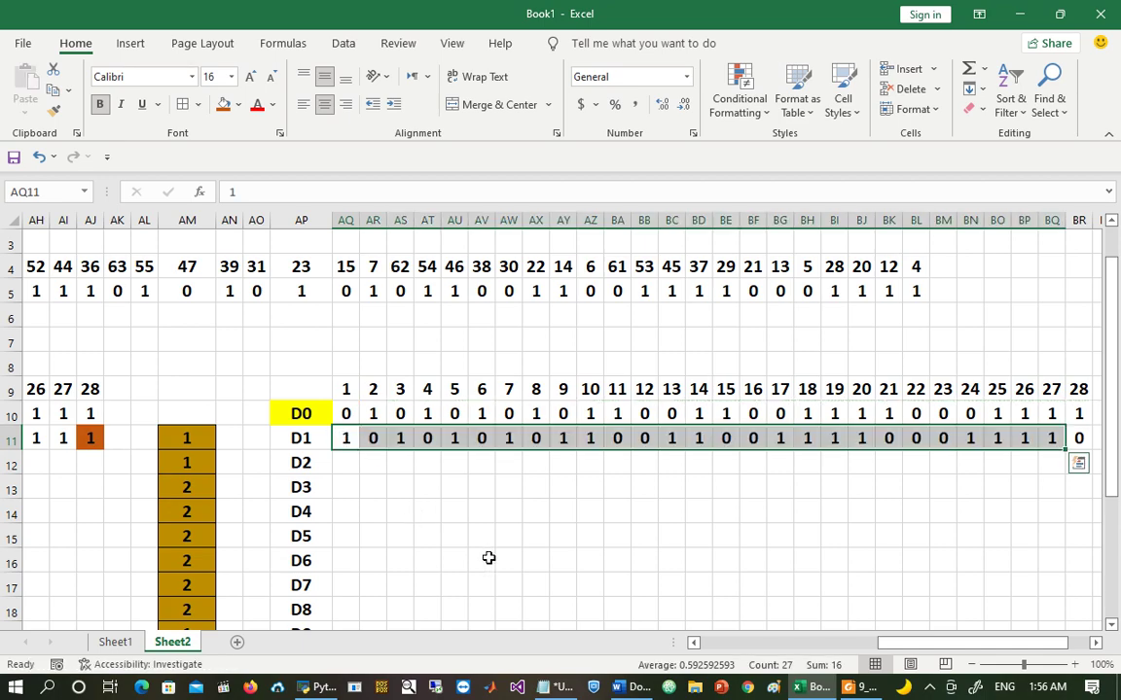
Step: Fill the first D0 bit in AQ10 and the last D1 bit in BR11 with the same dark orange
left_click(348, 413)
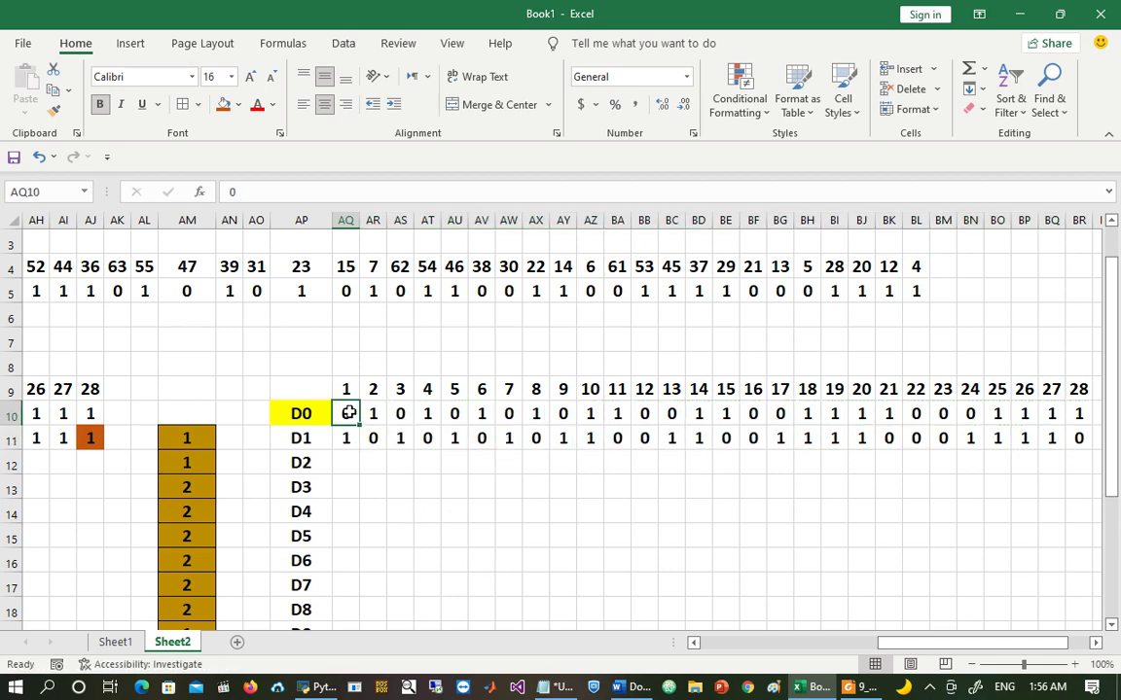
left_click(1078, 438)
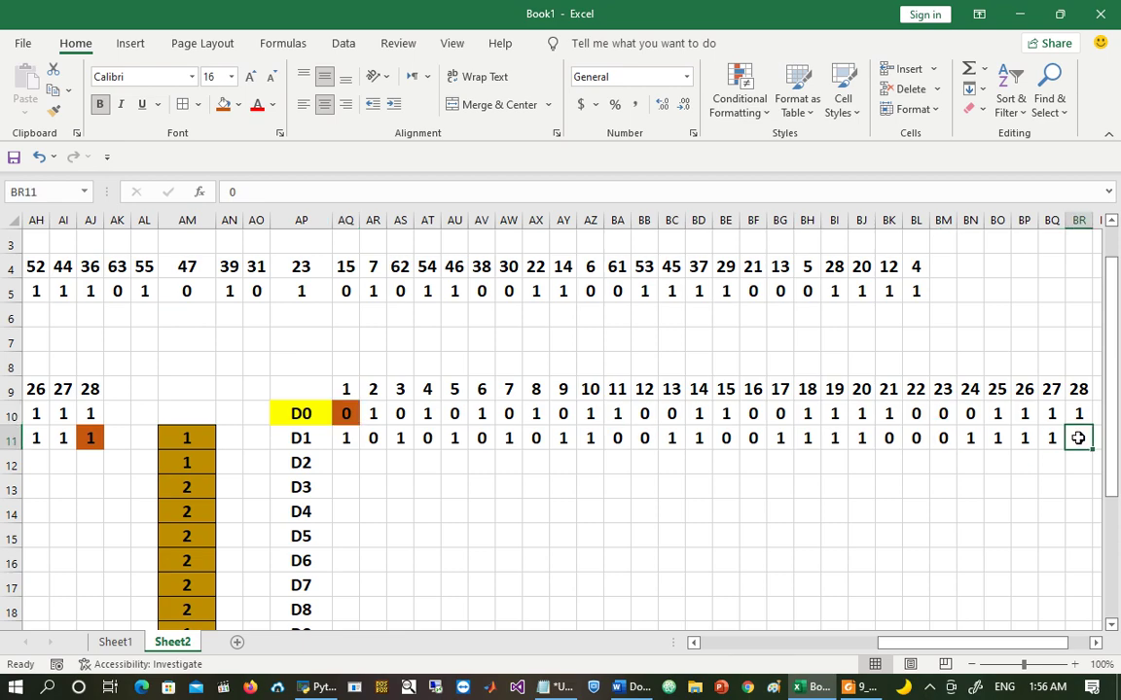
left_click(223, 107)
Step: Copy the first bit of C1 from I11 to the last position of the C2 row, cell AJ12
key("Left")
key("Left")
key("Left")
key("Left")
key("Left")
key("Left")
key("Left")
key("Left")
key("Left")
key("Left")
key("Left")
key("Left")
key("Left")
key("Left")
key("Left")
key("Left")
key("Left")
key("Left")
key("Left")
key("Left")
key("Left")
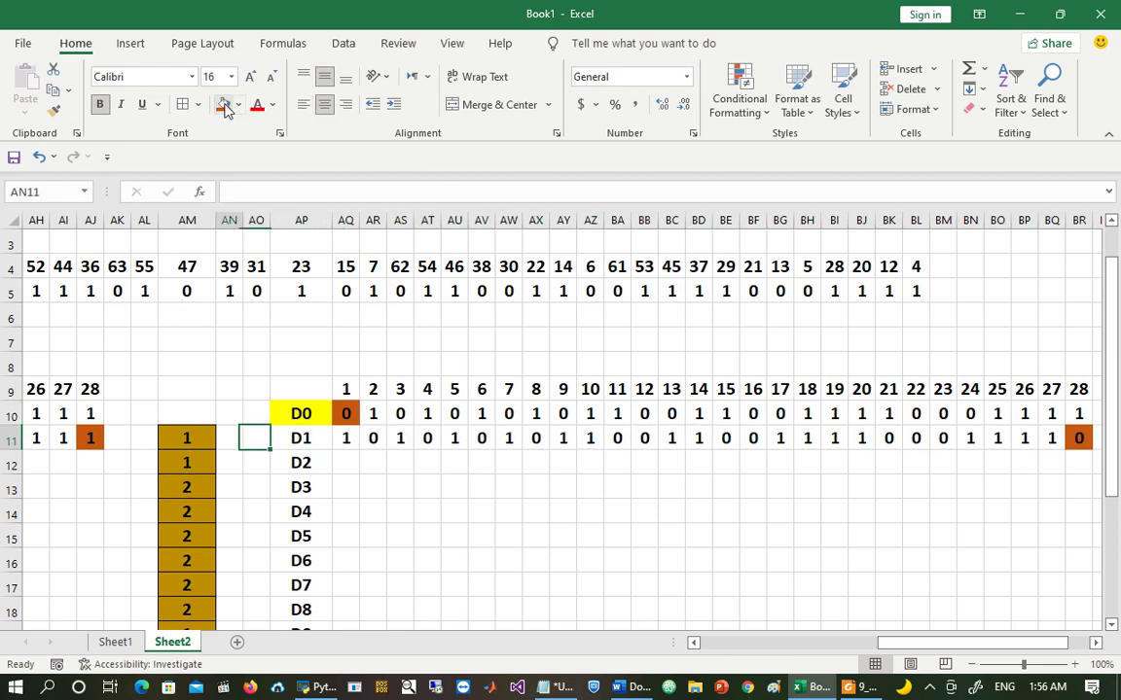
key("Left")
key("Left")
key("Left")
key("Left")
key("Left")
key("Left")
key("Left")
key("Left")
key("Right")
key("Right")
key("Right")
key("Right")
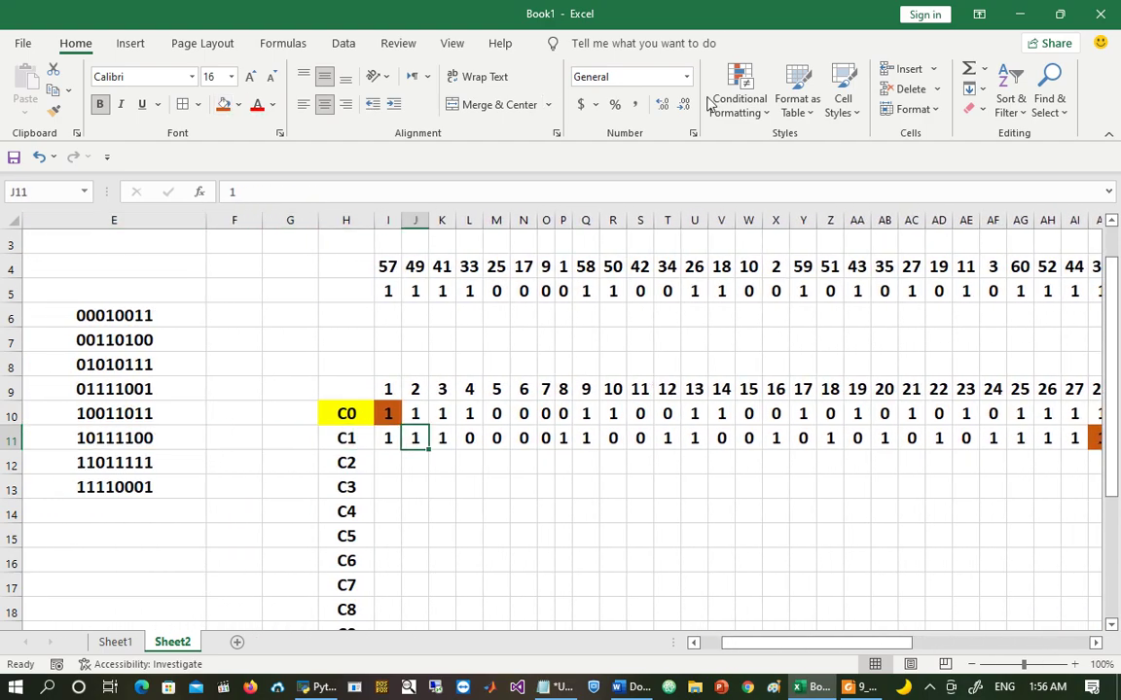
key("ctrl+Right")
key("Down")
key("Down")
key("Up")
key("Right")
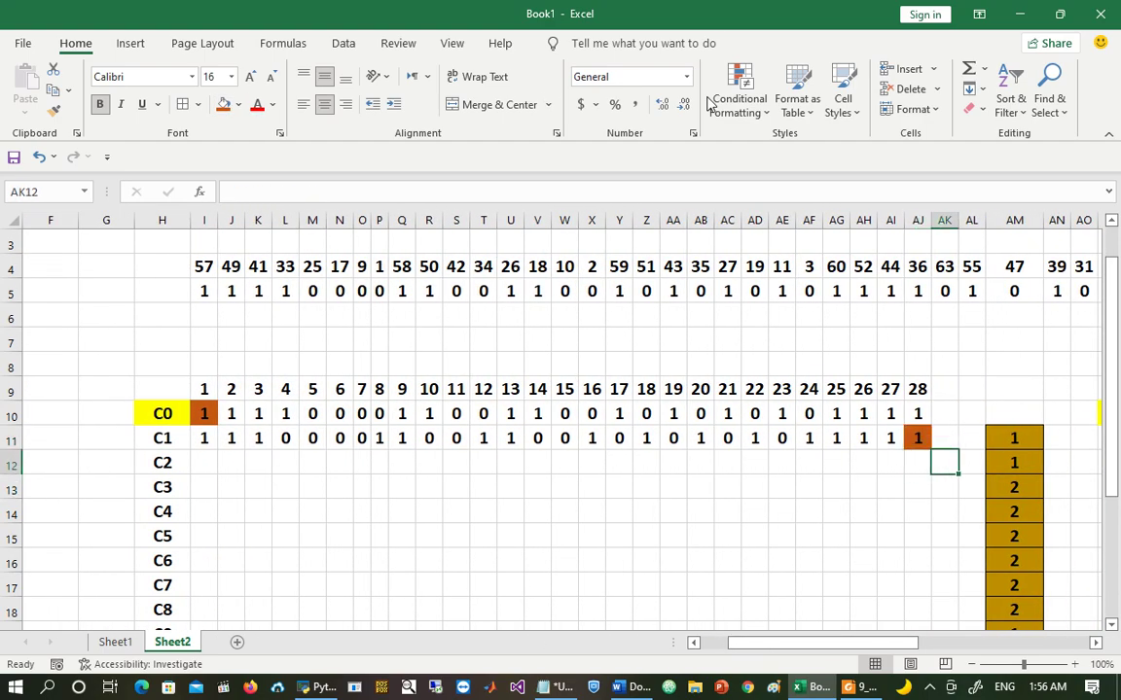
key("Right")
key("Right")
key("Left")
key("ctrl+Left")
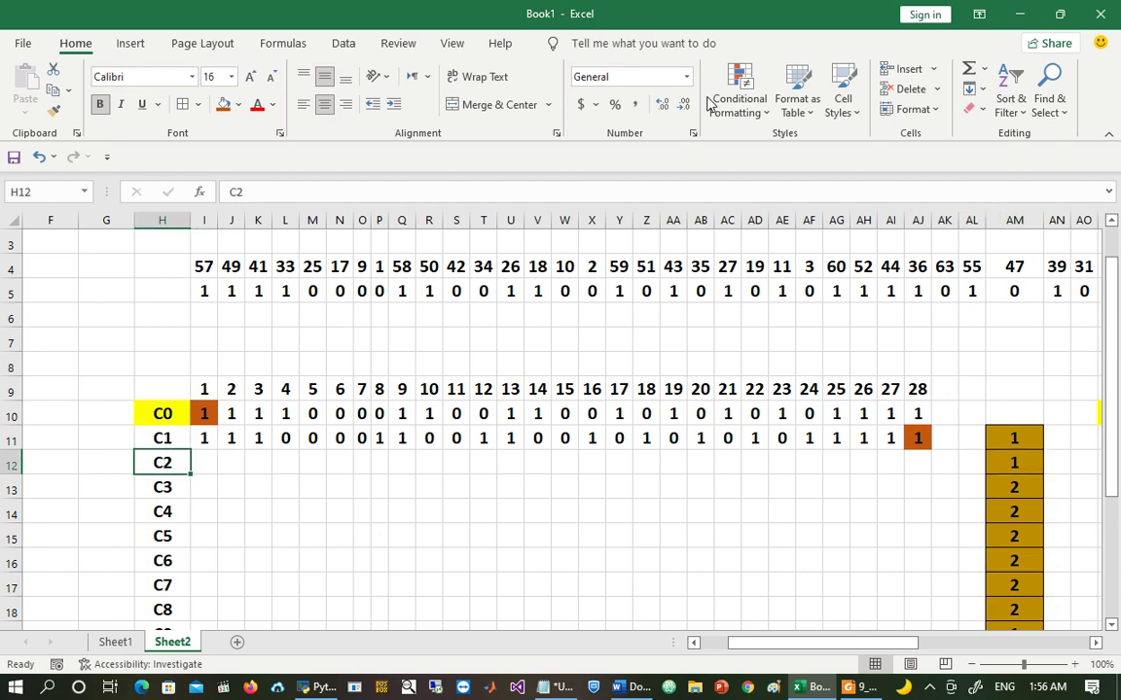
left_click(207, 438)
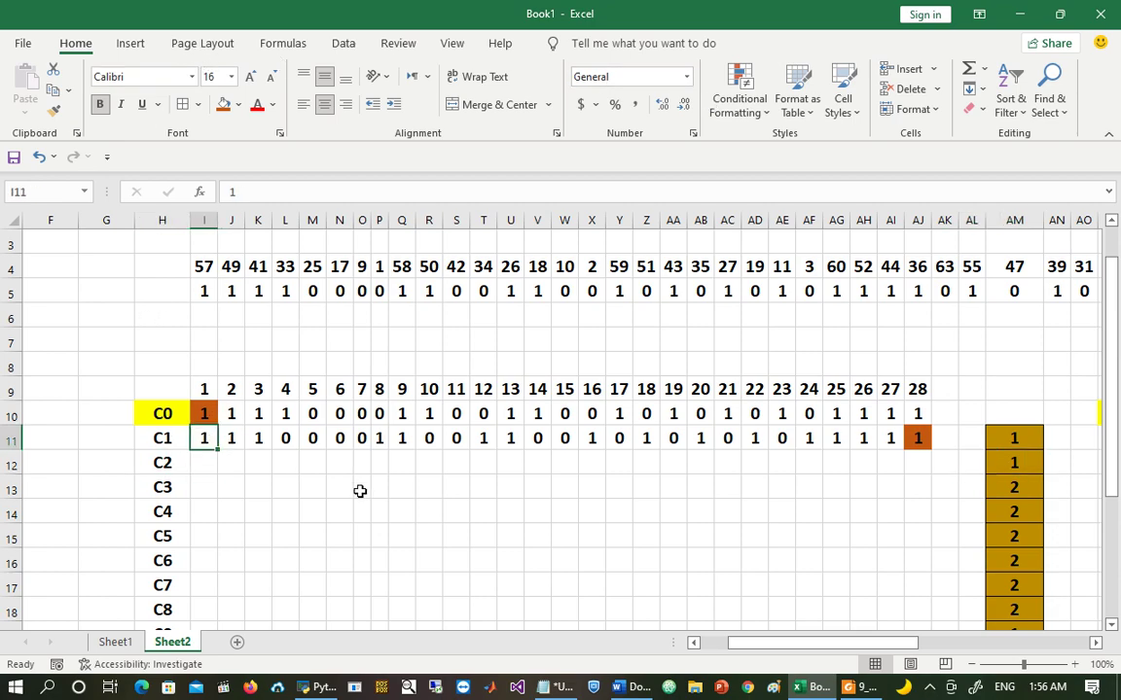
key("ctrl+c")
left_click(918, 463)
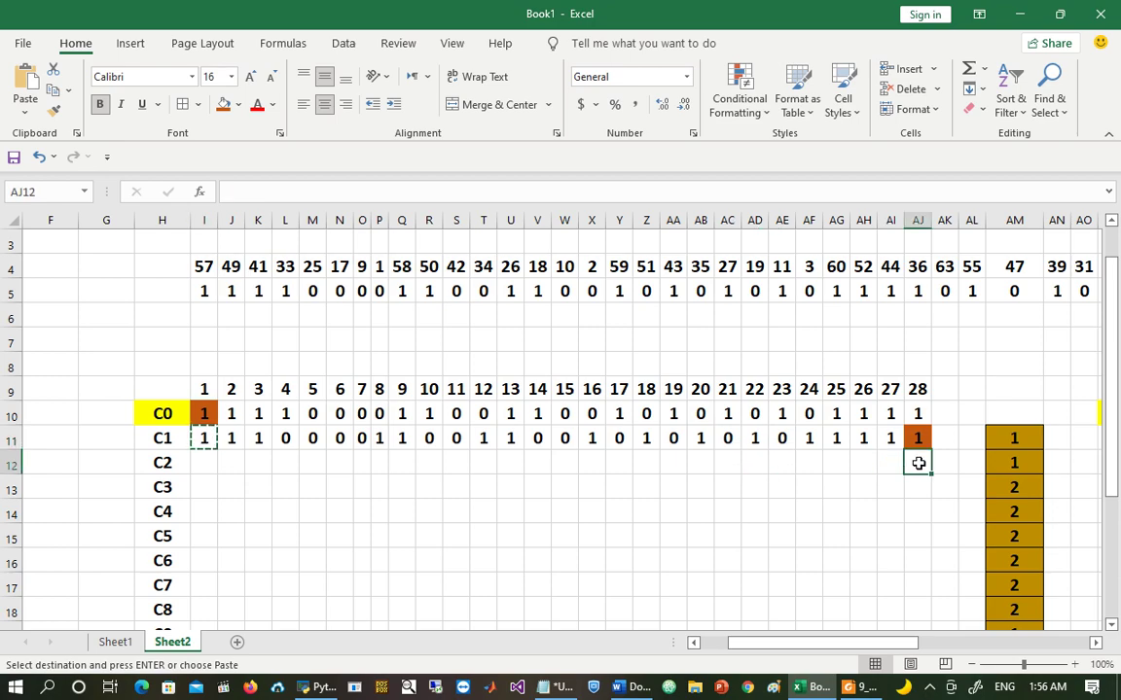
key("Escape")
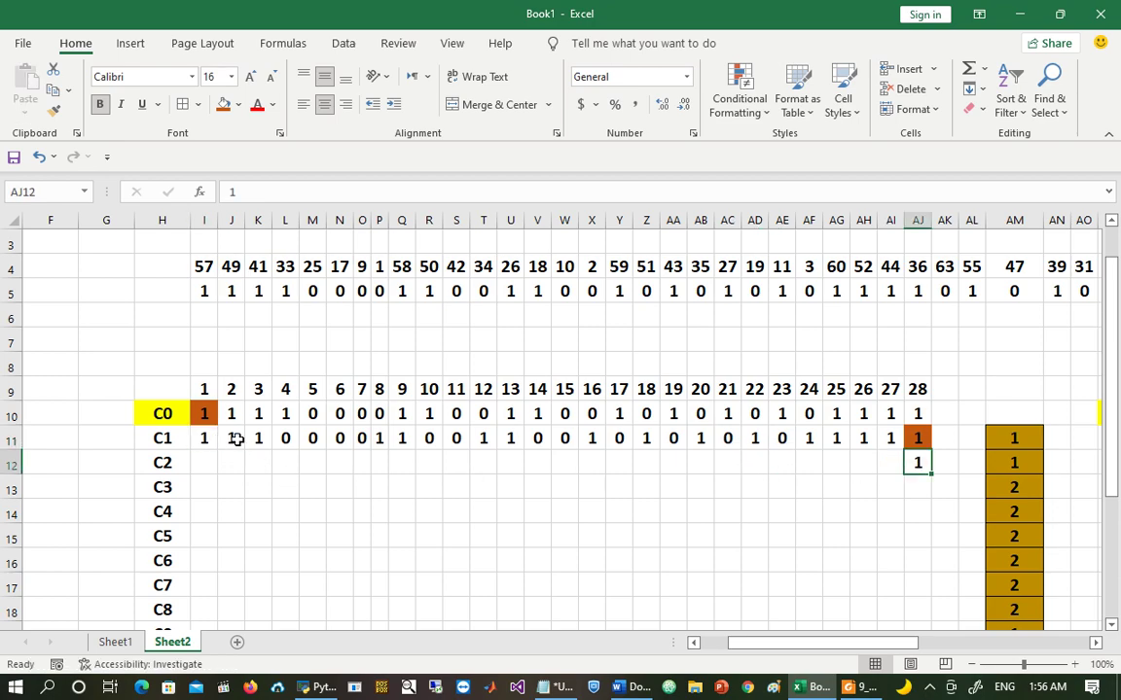
Step: Copy bits 2 to 28 of C1 from J11:AJ11 and paste only their values into the C2 row starting at I12
left_click_drag(237, 439, 915, 442)
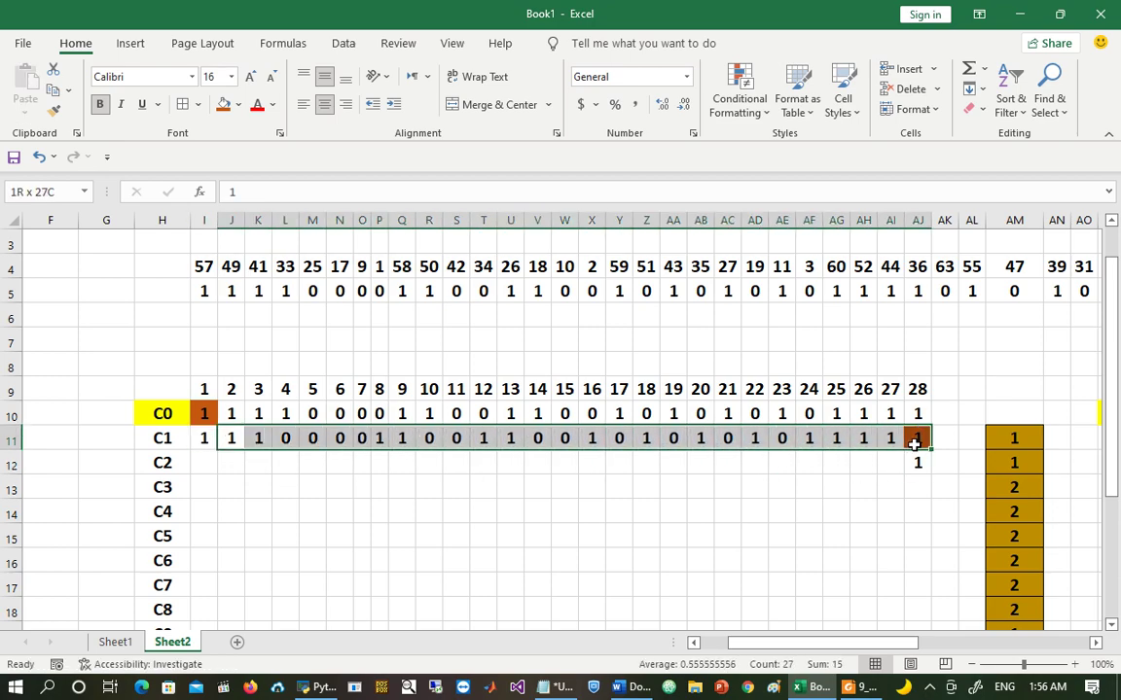
key("ctrl+c")
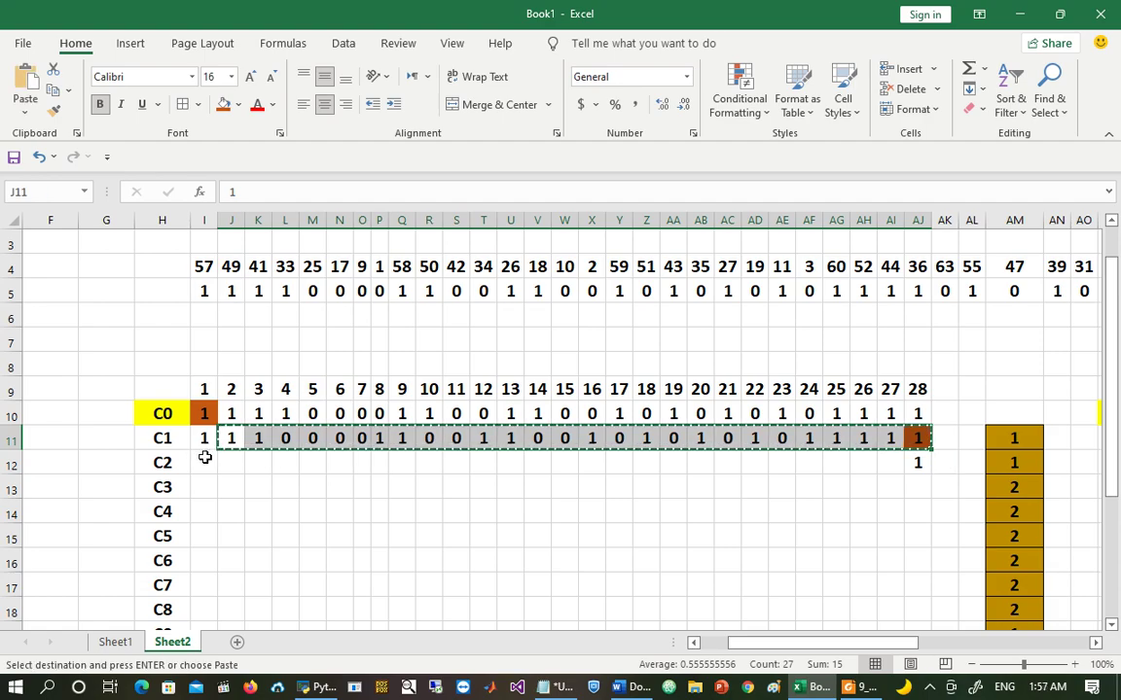
left_click(205, 457)
right_click(204, 457)
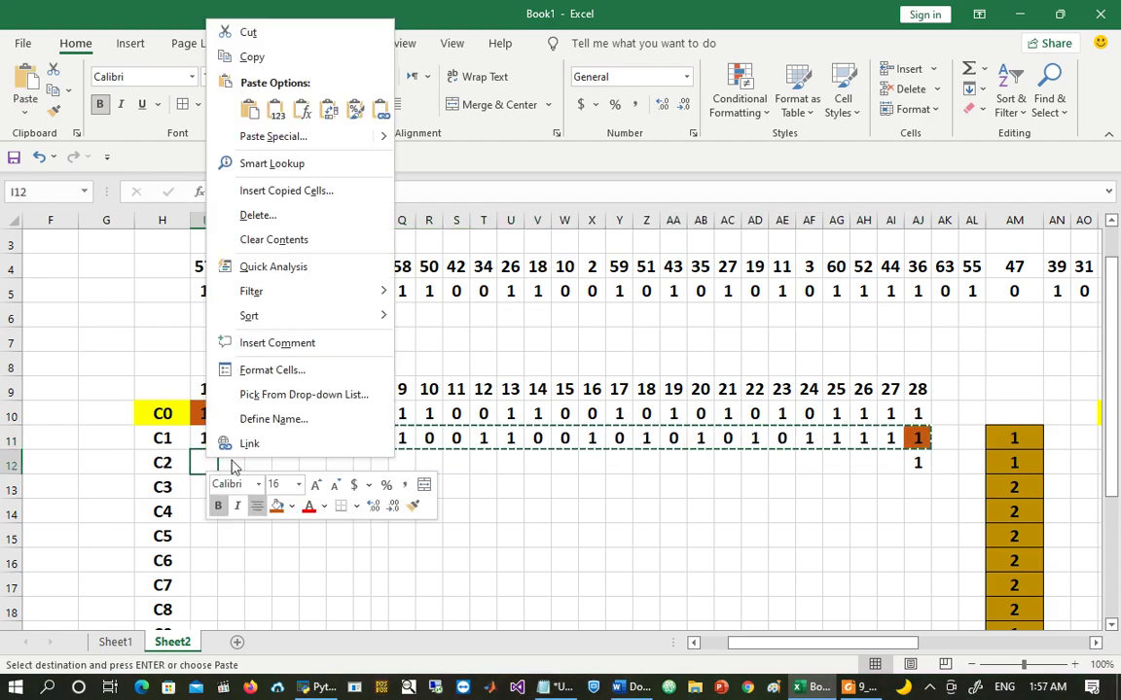
left_click(288, 139)
left_click(136, 90)
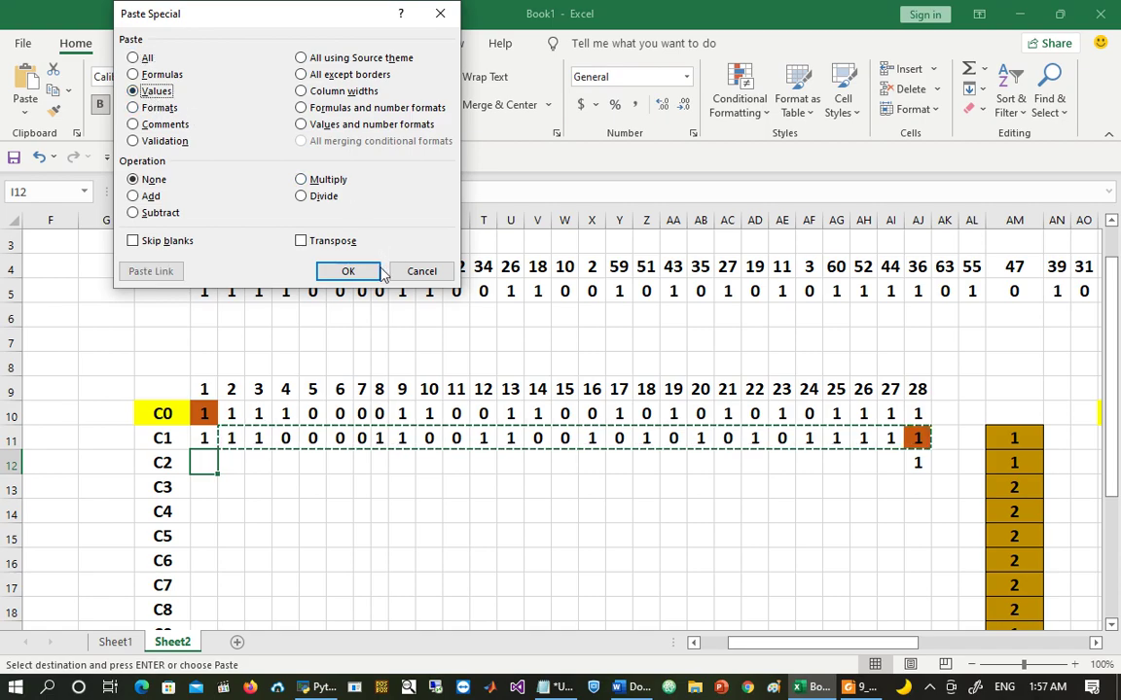
left_click(348, 271)
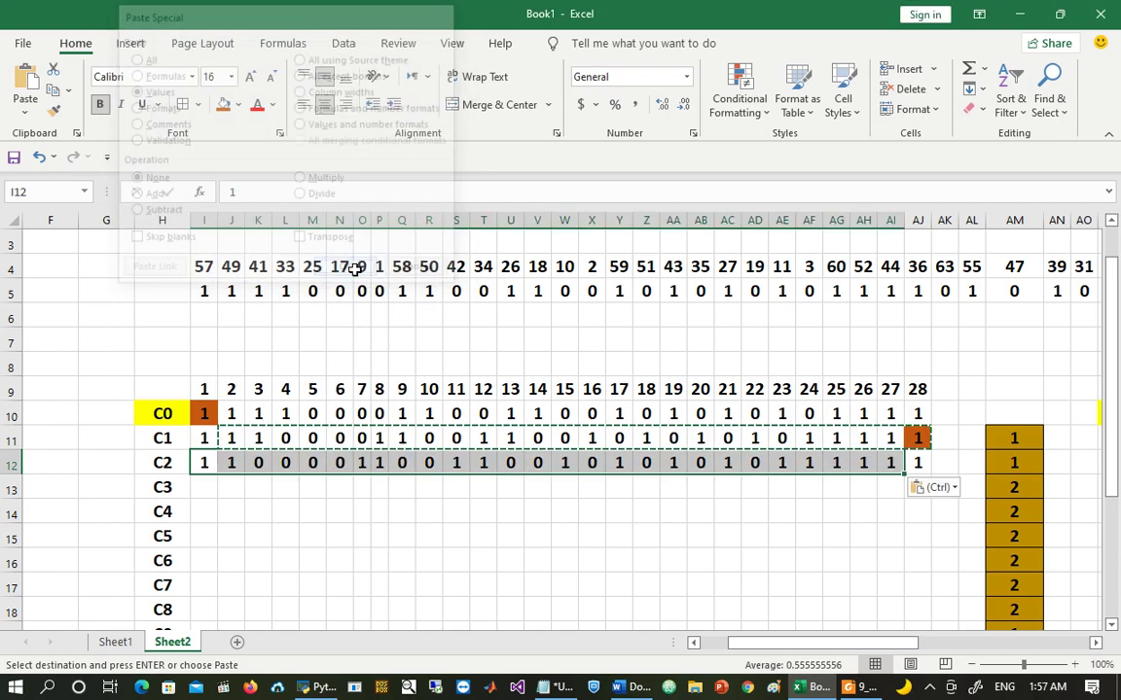
Step: Fill the first C1 bit in I11 and the last C2 bit in AJ12 with dark orange
left_click(203, 438)
left_click(222, 105)
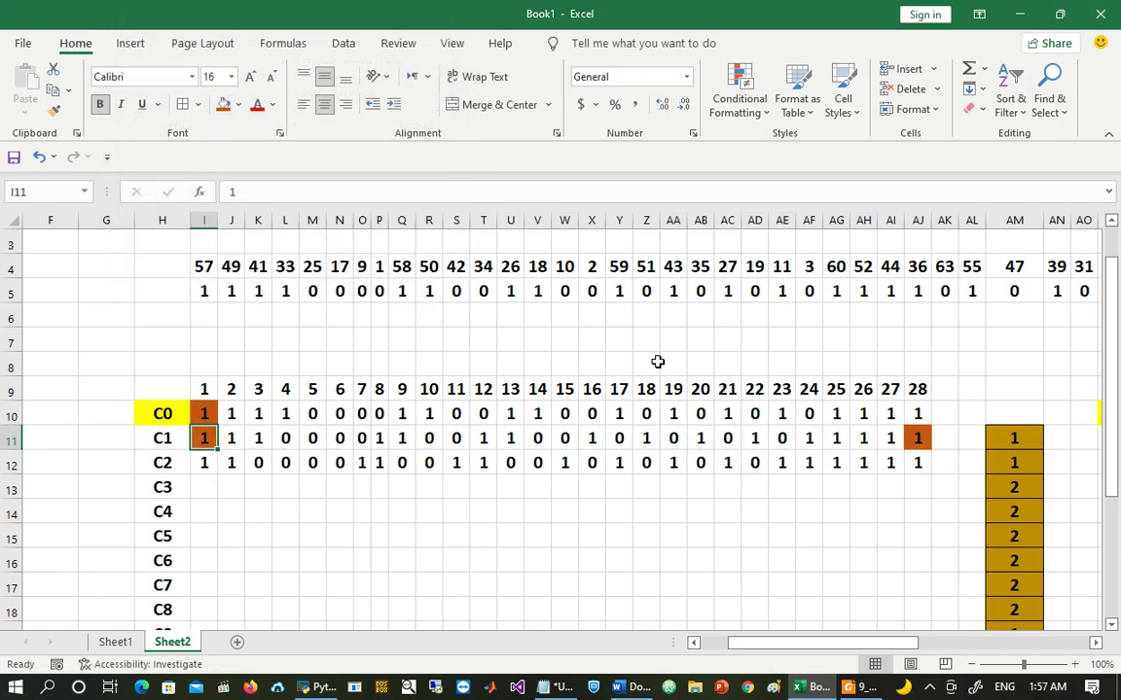
left_click(915, 465)
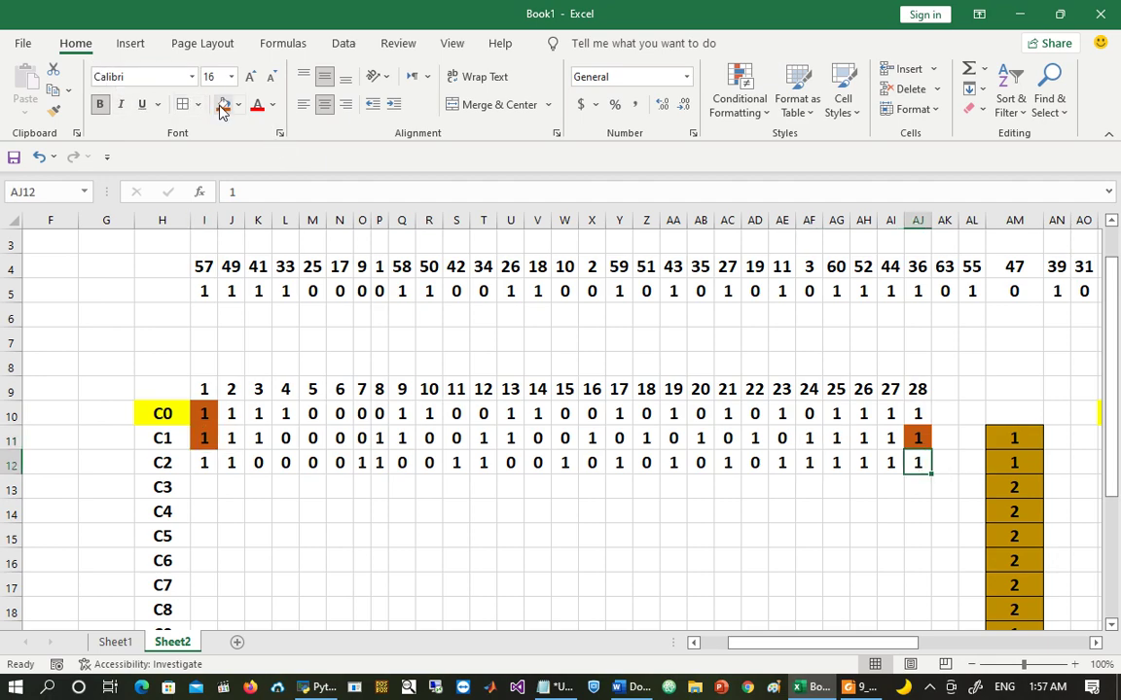
Step: Copy the first bit of D1 from AQ11 to the last position of the D2 row, cell BR12
key("Right")
key("Right")
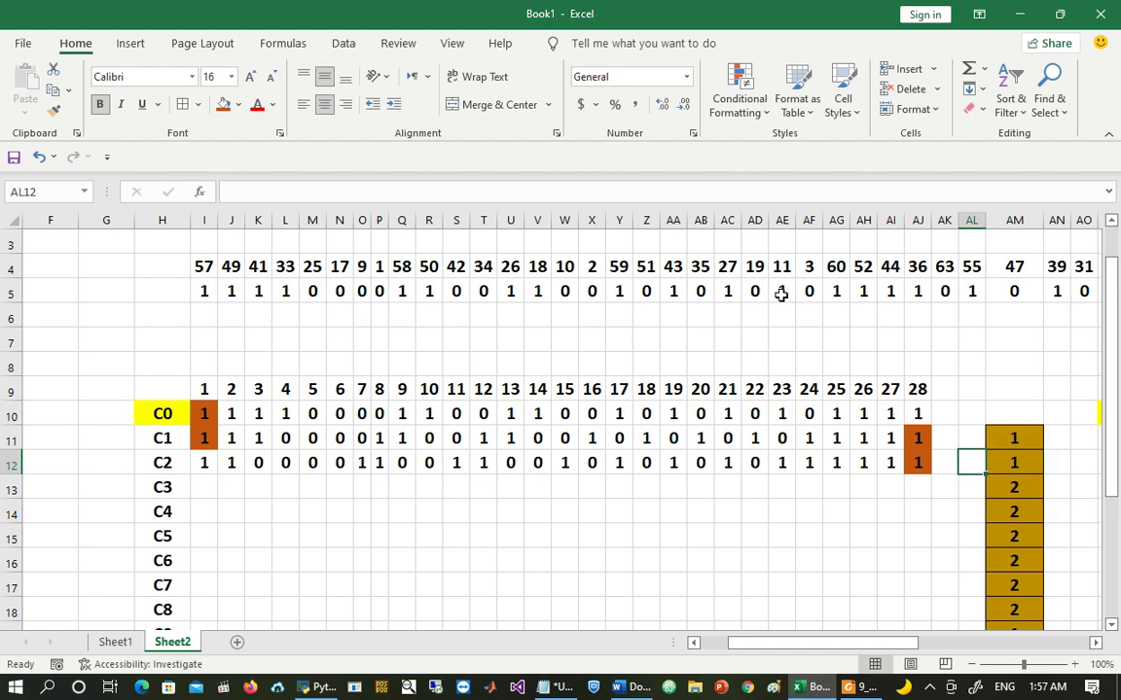
key("Right")
key("Right")
key("Right")
key("Right")
key("Right")
key("Right")
key("Right")
key("Right")
key("Right")
key("Right")
key("Right")
key("Right")
key("Right")
key("Right")
key("Right")
key("Right")
key("Right")
key("Right")
key("Right")
key("Right")
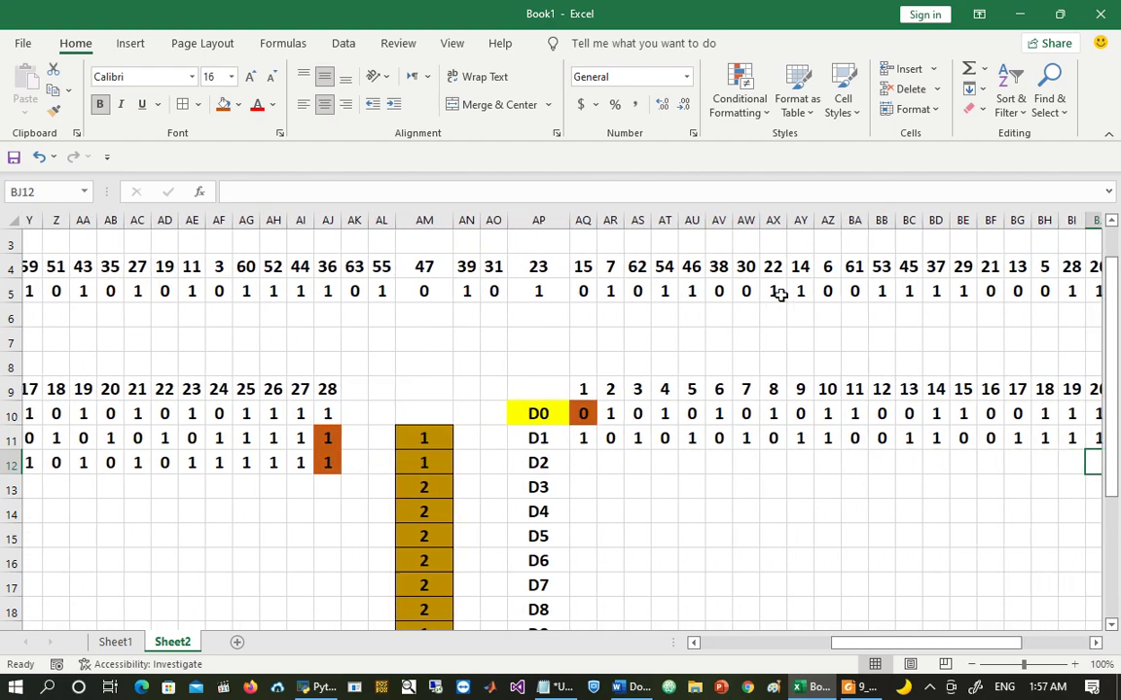
key("Right")
key("Right")
key("Right")
key("Right")
key("Right")
key("Right")
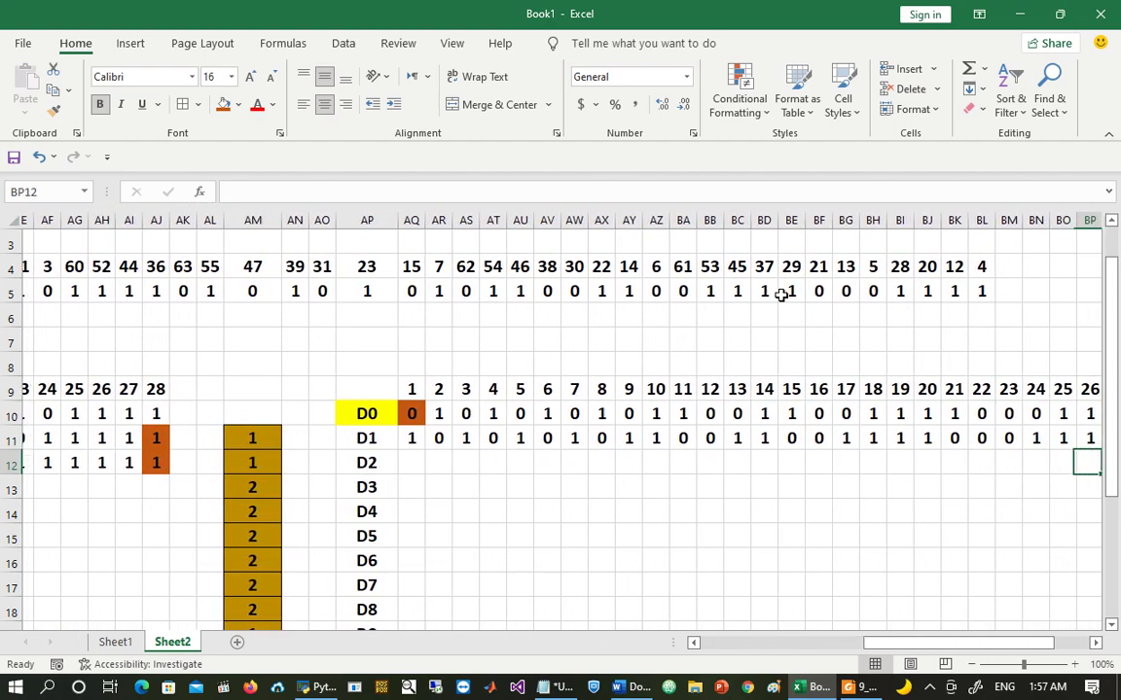
key("Right")
key("Right")
key("Right")
key("Right")
key("Right")
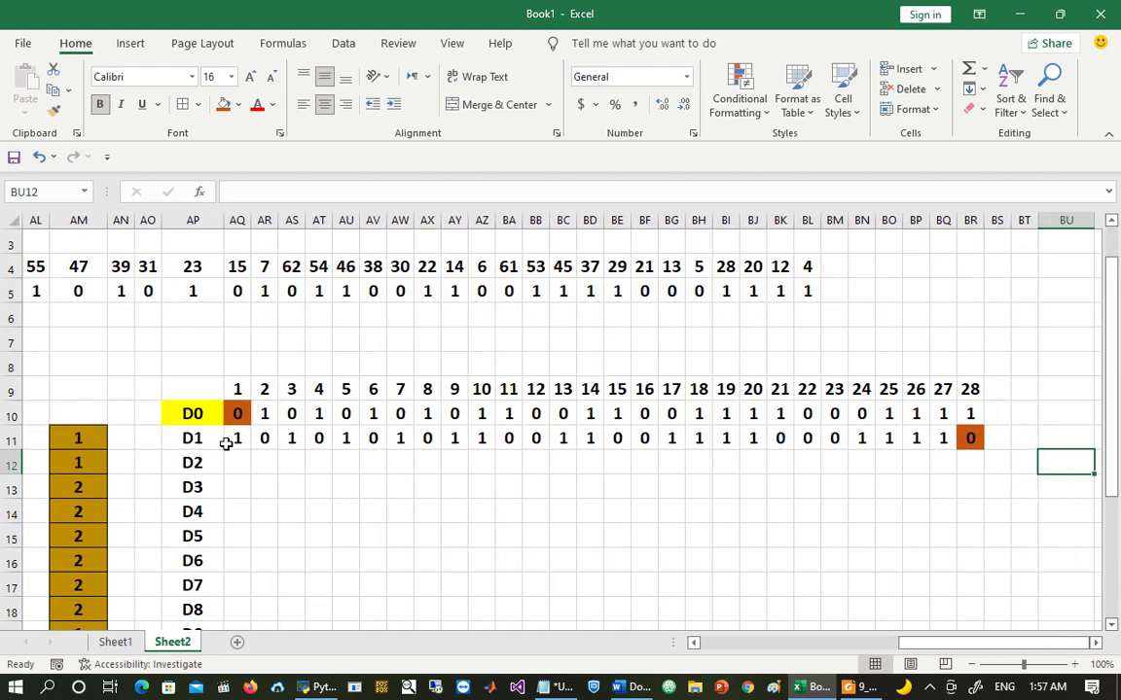
left_click(244, 440)
key("ctrl+c")
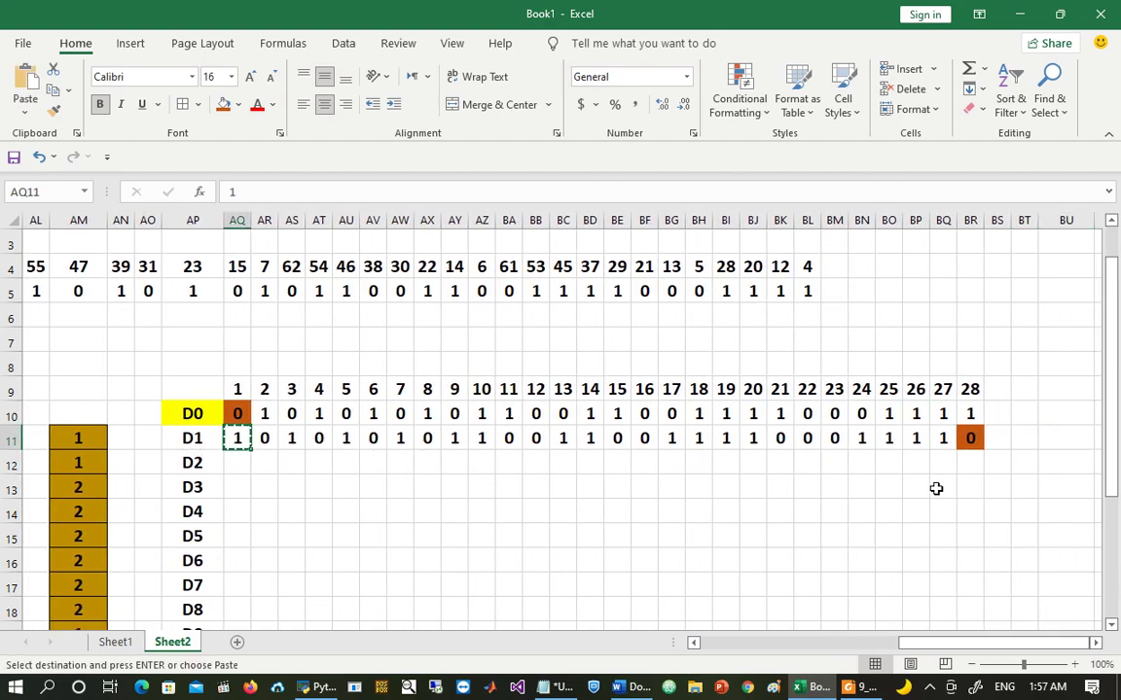
left_click(973, 457)
key("Return")
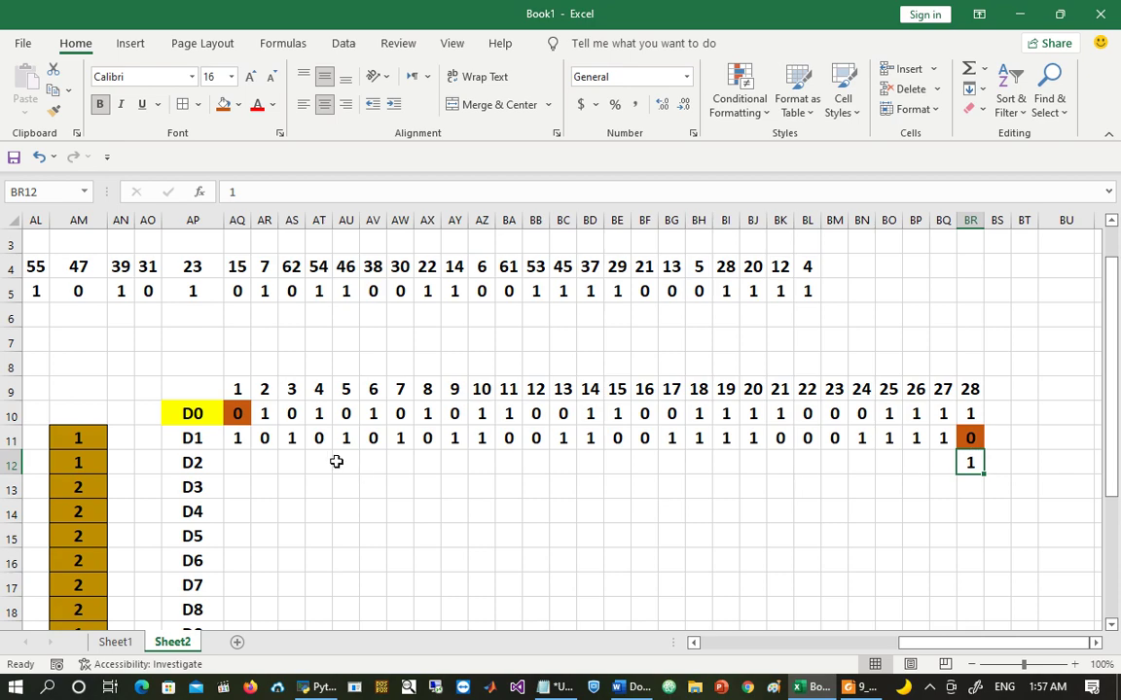
Step: Copy bits 2 to 28 of D1 from AR11:BR11
left_click_drag(261, 441, 971, 439)
key("ctrl+c")
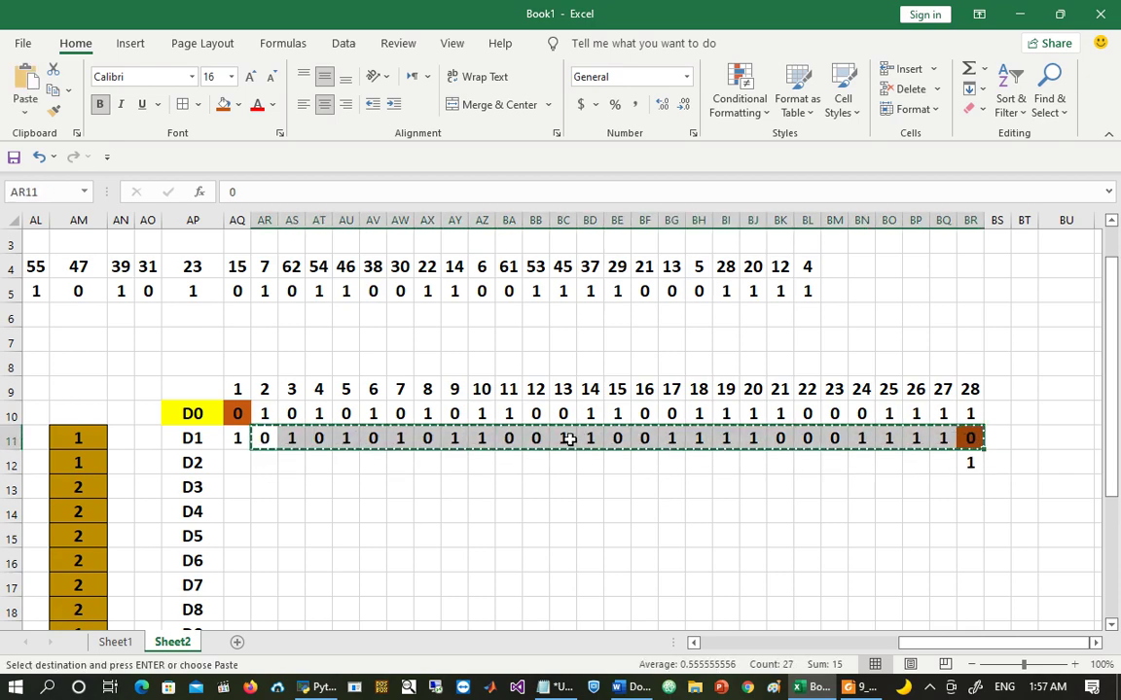
Step: Paste the copied D1 bits AR11:BR11 as values into the D2 row, starting at cell AQ12
left_click(238, 461)
right_click(243, 464)
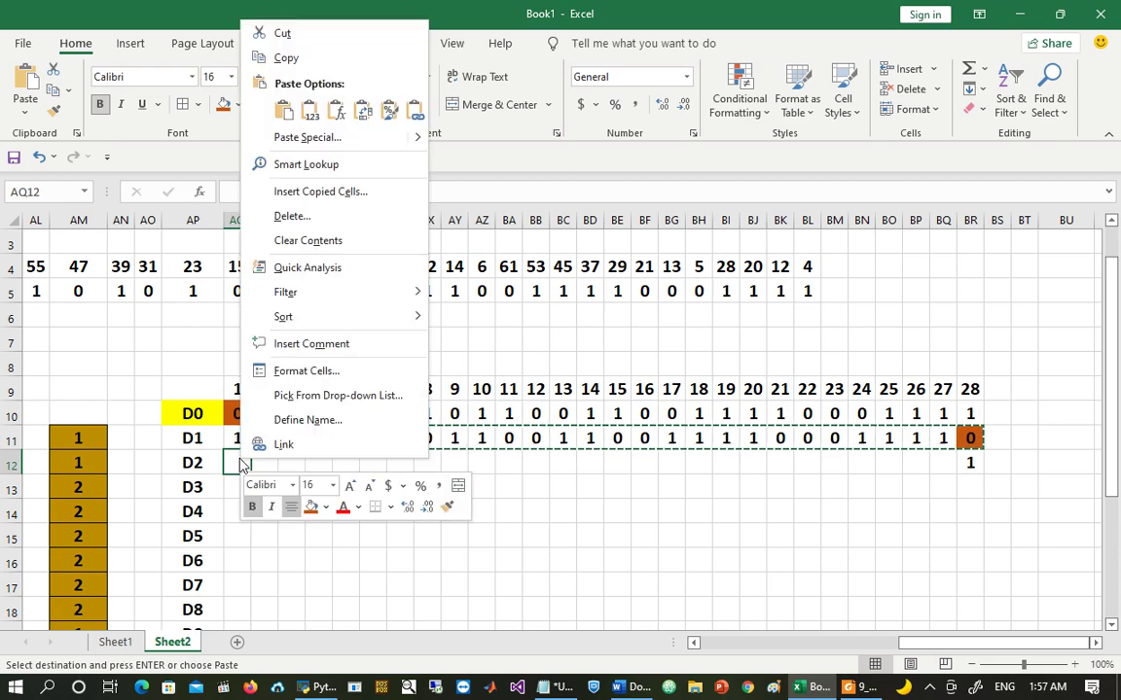
left_click(310, 110)
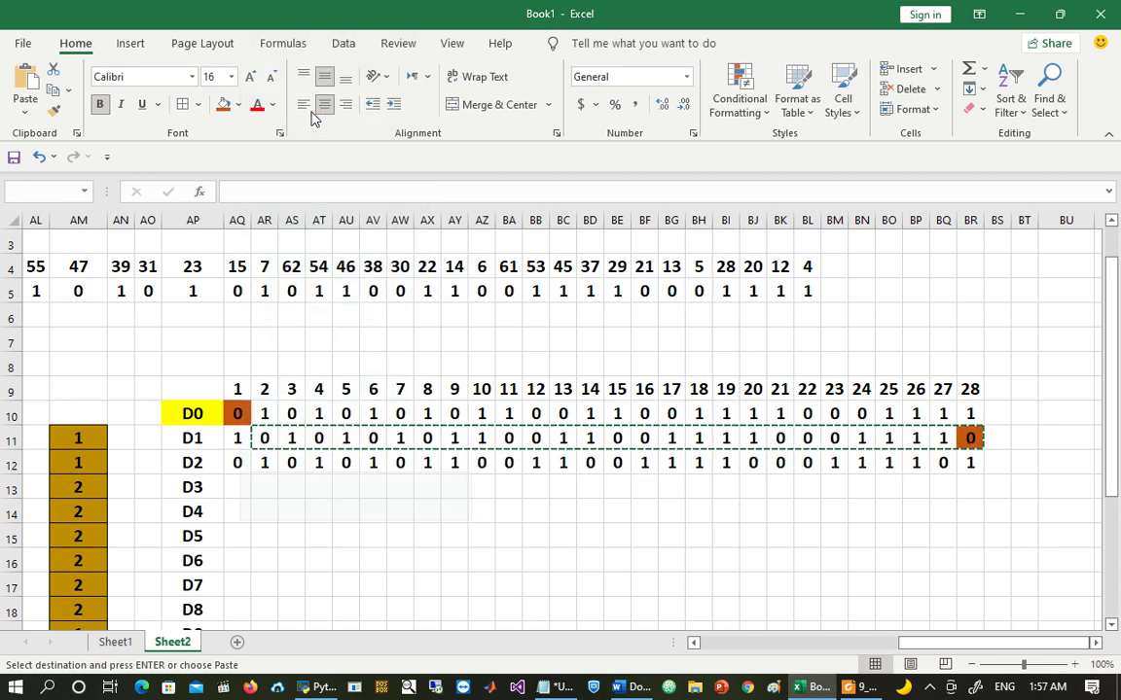
left_click(514, 513)
Step: Fill the first D1 bit in AQ11 and the last D2 bit in BR12 with orange
left_click(239, 439)
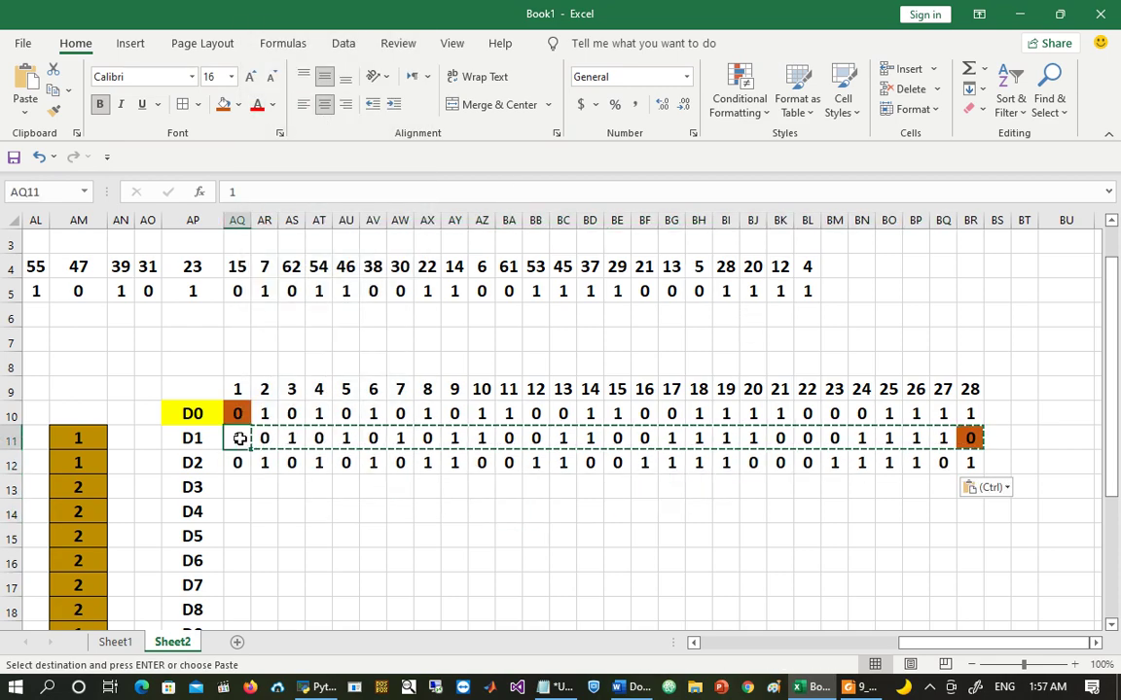
left_click(223, 104)
left_click(970, 465)
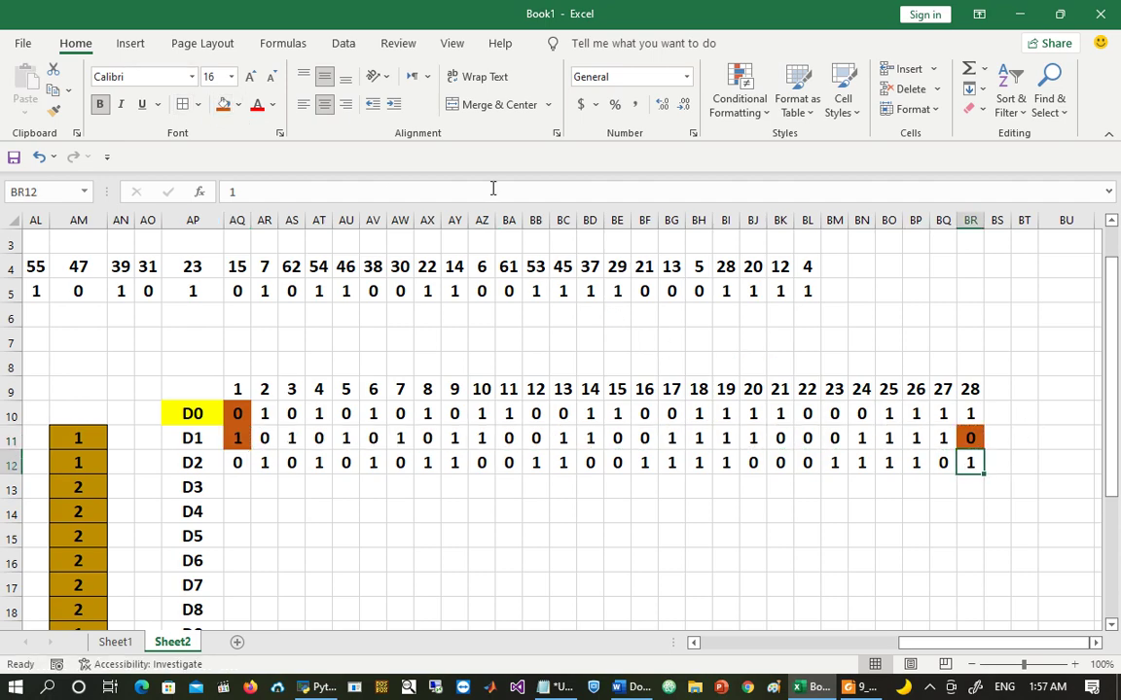
key("Down")
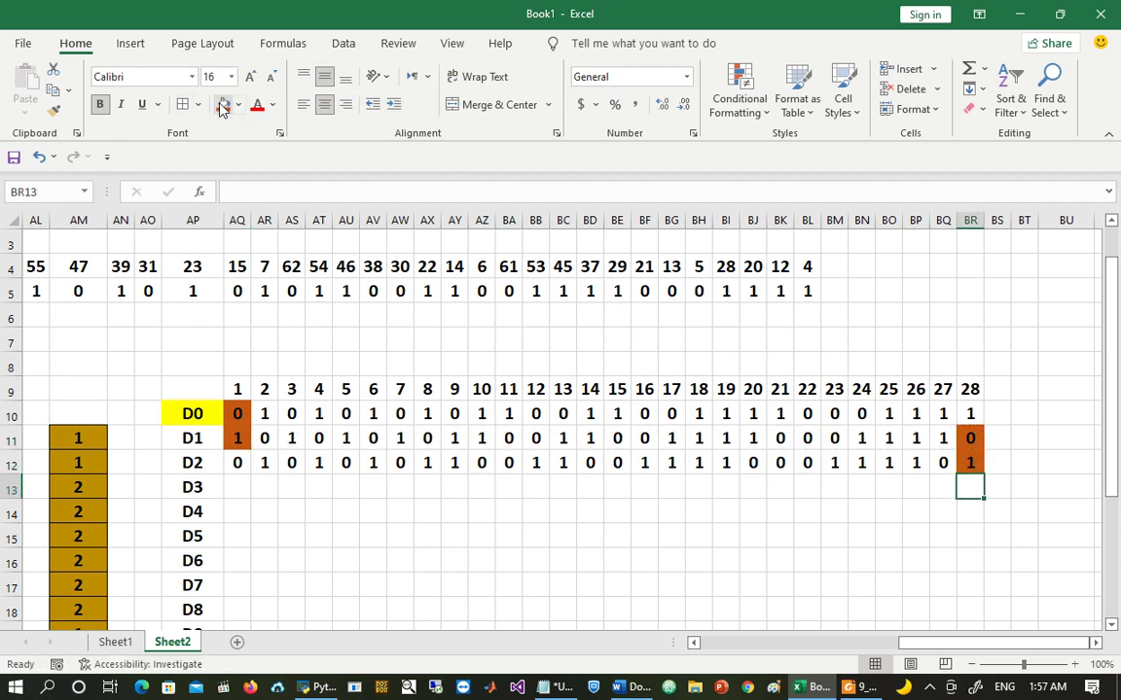
Step: Copy the first two C2 bits, I12:J12, to the end of the C3 row in AI13:AJ13
key("Down")
key("Up")
key("ctrl+Left")
key("Left")
key("Left")
key("Left")
key("Left")
key("Left")
key("Left")
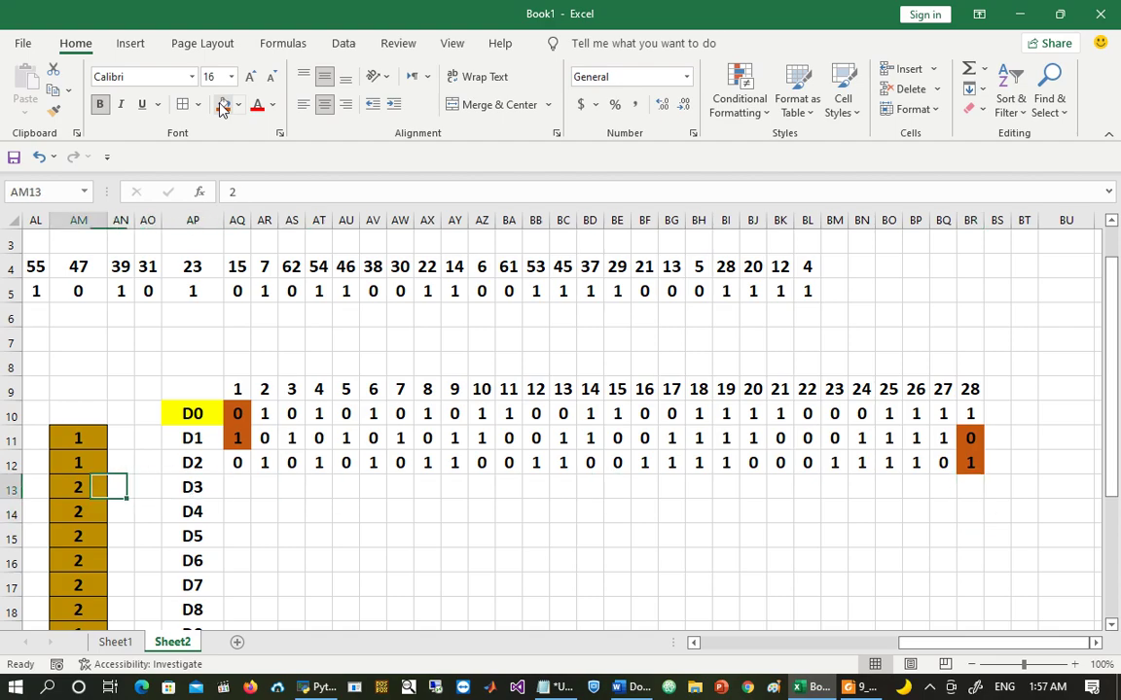
key("Left")
key("Left")
key("Left")
key("Left")
key("Left")
key("Left")
key("Left")
key("Left")
key("Left")
key("Left")
key("Left")
key("Left")
key("Left")
key("Left")
key("Left")
key("Left")
key("Left")
key("Left")
key("Left")
key("Left")
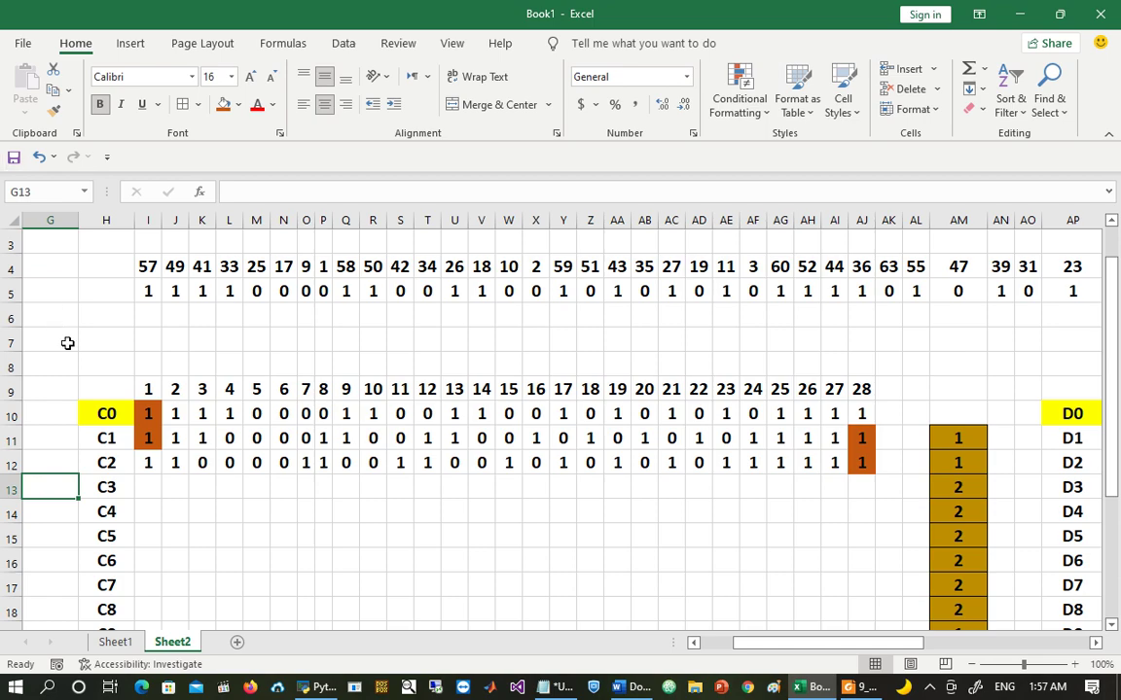
left_click_drag(148, 463, 175, 463)
key("ctrl+c")
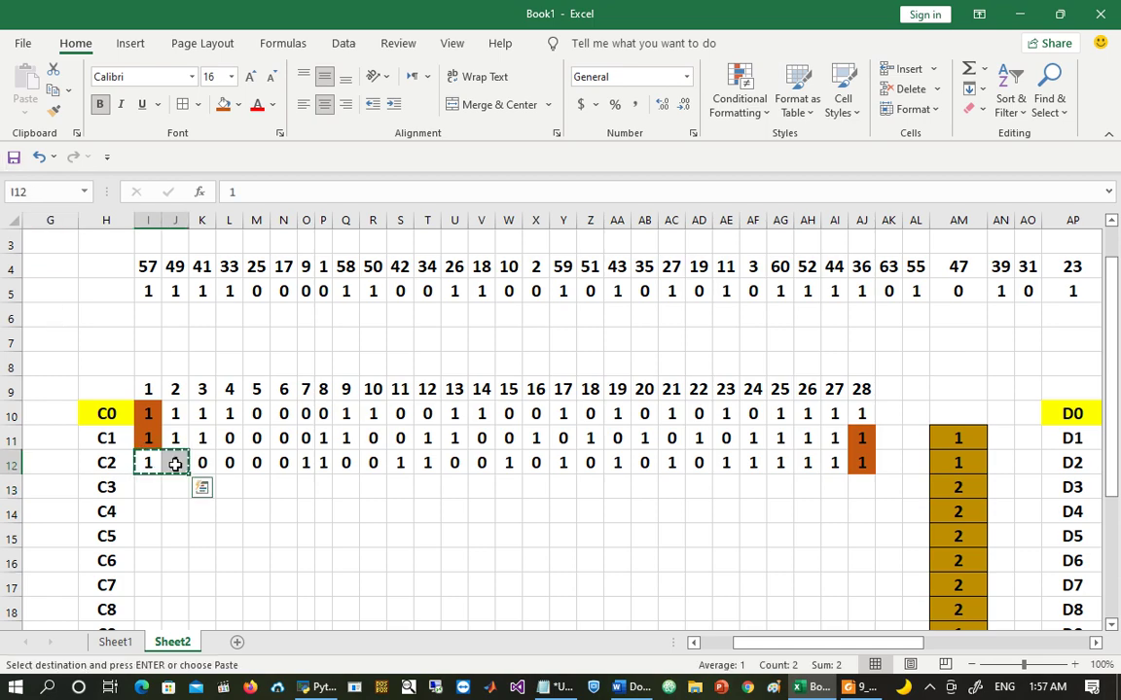
left_click(833, 486)
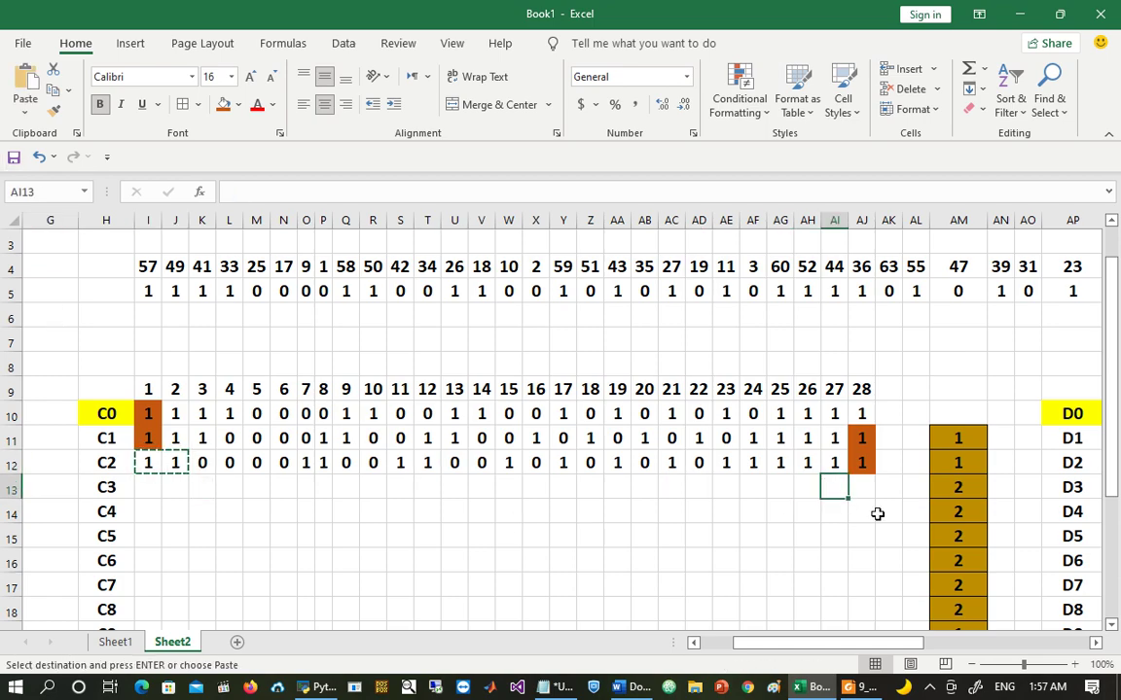
key("Return")
Step: Fill the first two C2 bits in I12:J12 and the last two C3 bits in AI13:AJ13 with orange
left_click_drag(144, 466, 173, 466)
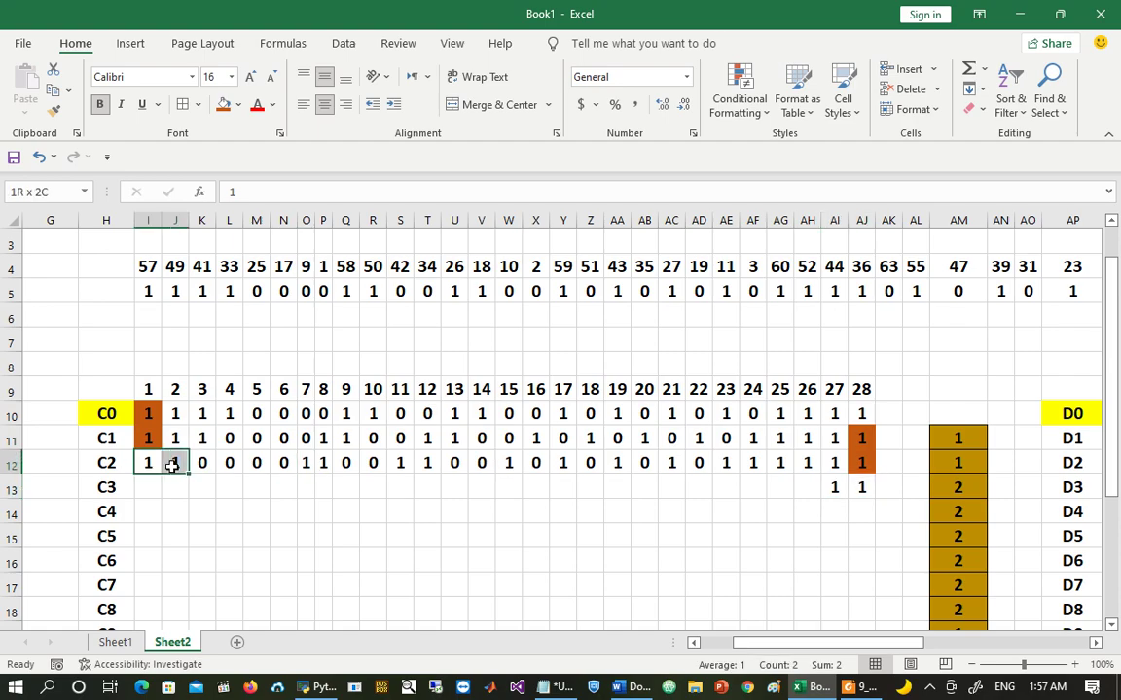
left_click(222, 107)
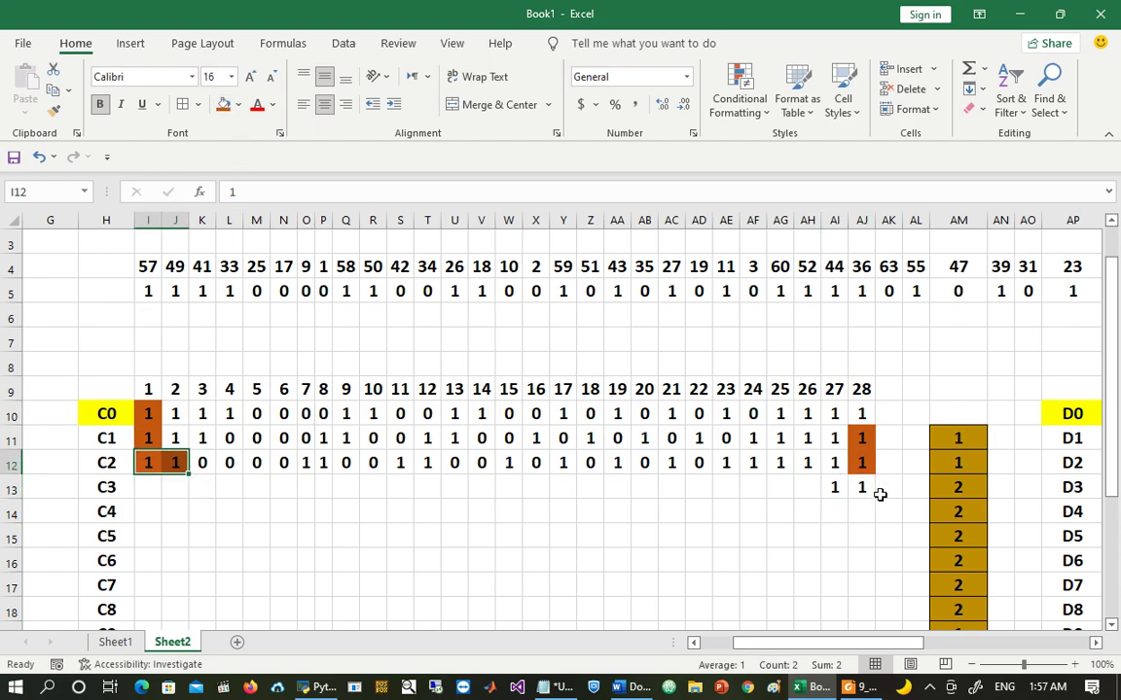
left_click_drag(836, 485, 857, 487)
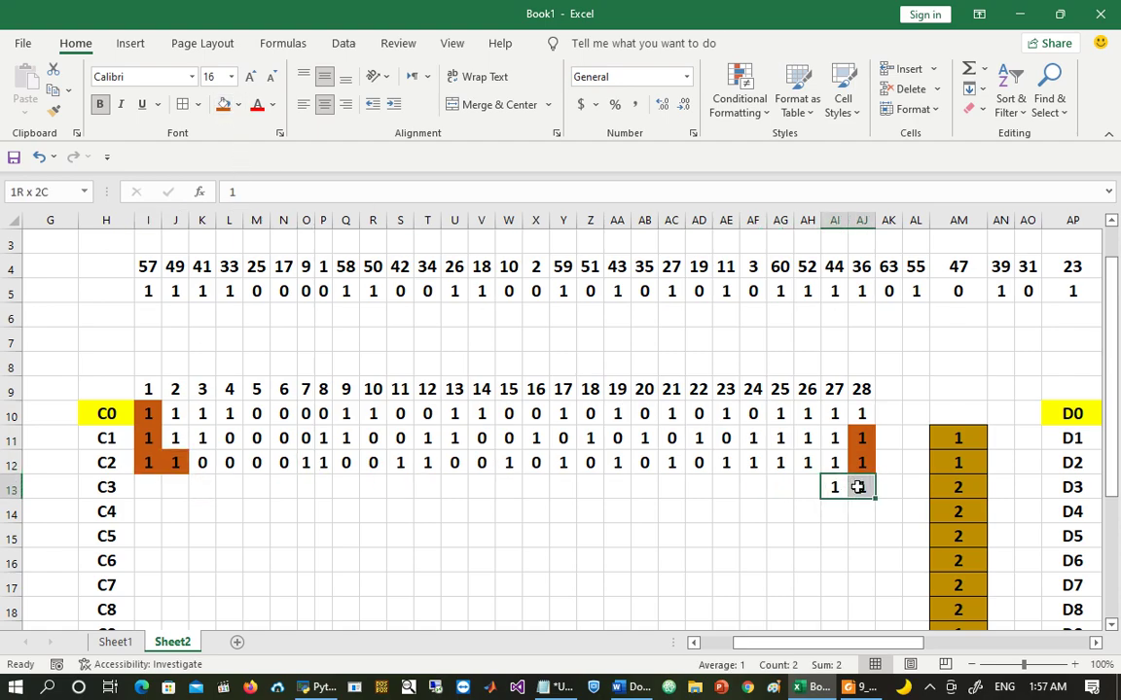
left_click(223, 107)
Step: Copy the remaining C2 bits K12:AJ12 and paste them as values into the C3 row from I13
left_click_drag(202, 463, 873, 469)
key("ctrl+c")
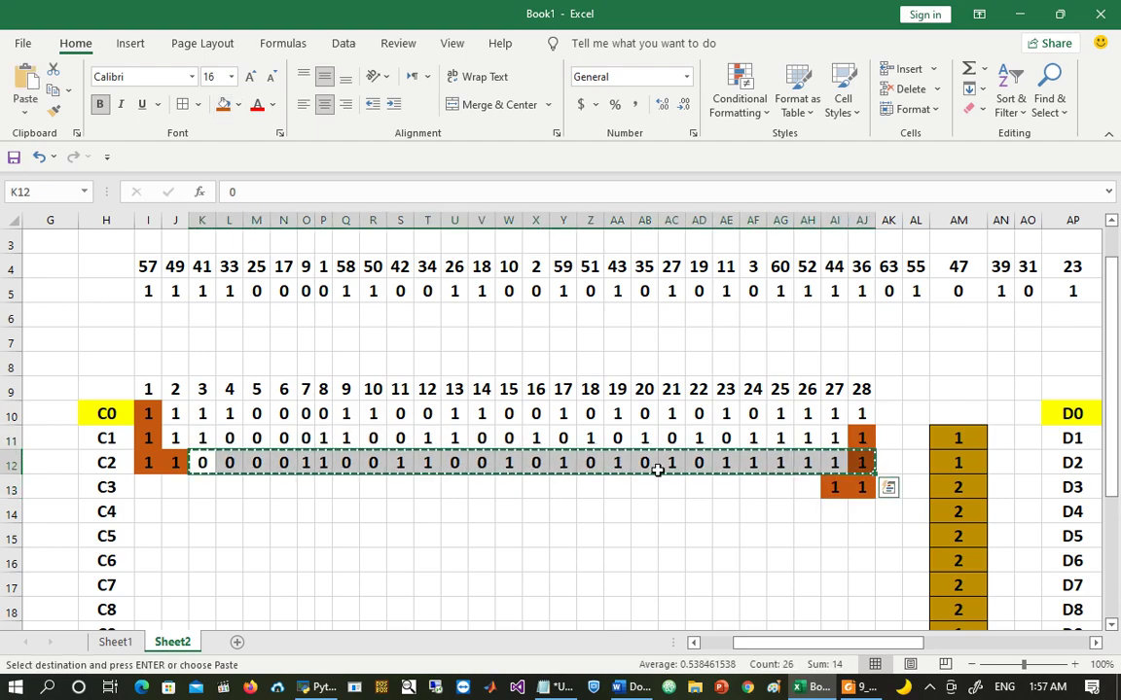
left_click(153, 491)
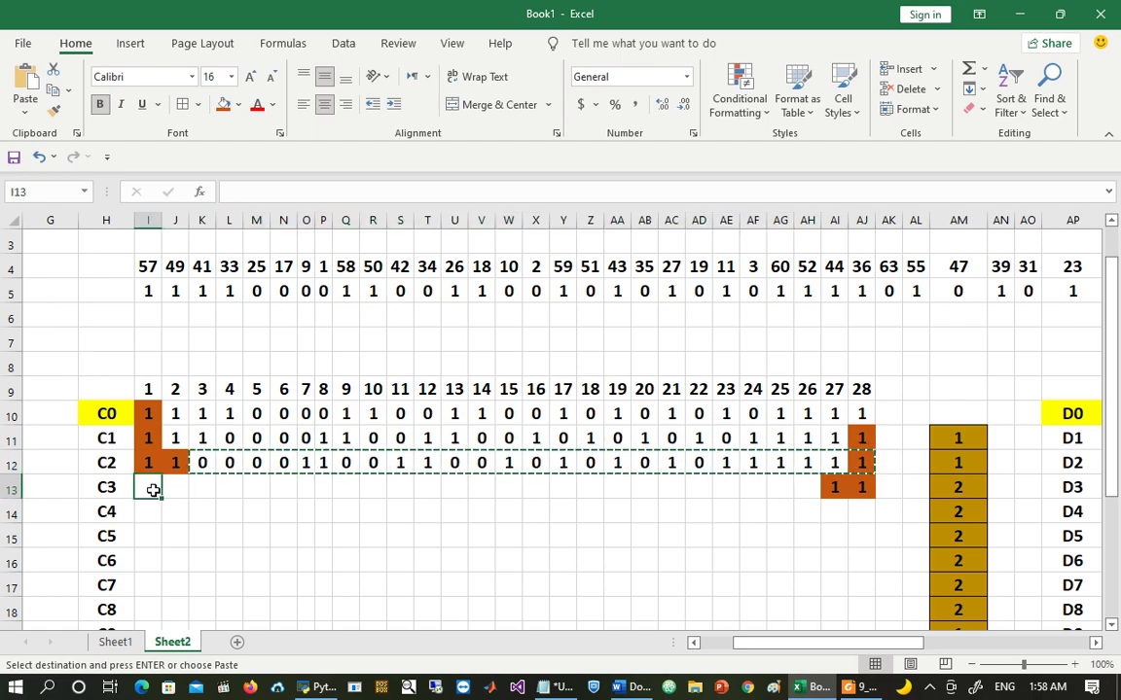
right_click(153, 491)
left_click(208, 143)
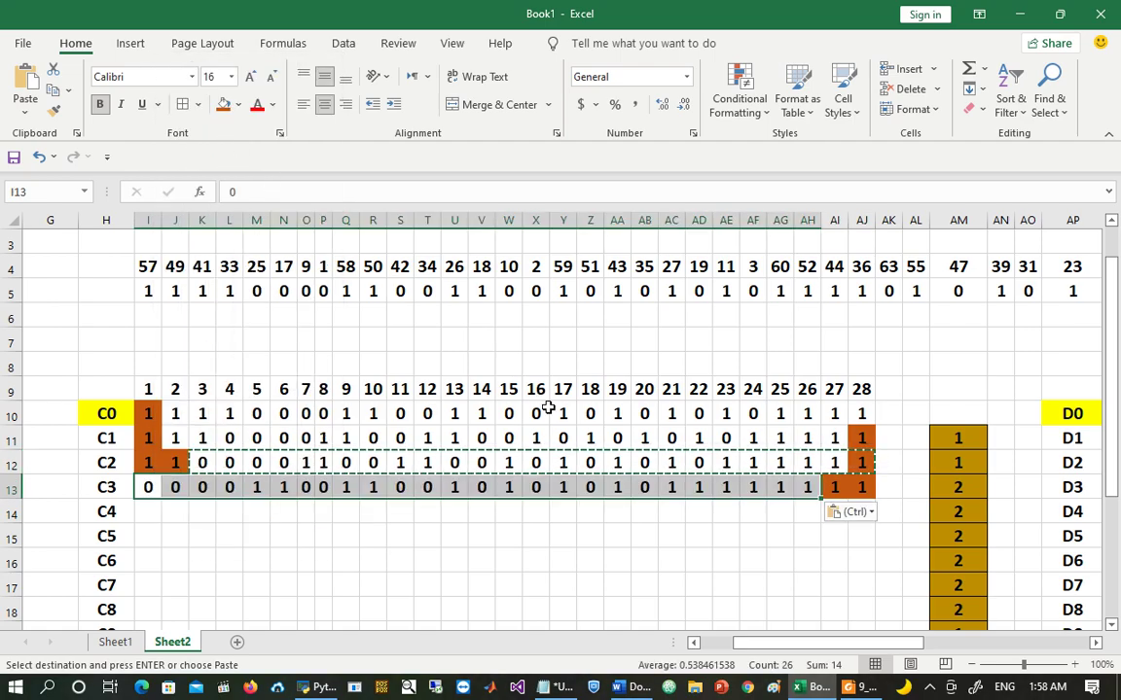
left_click(501, 536)
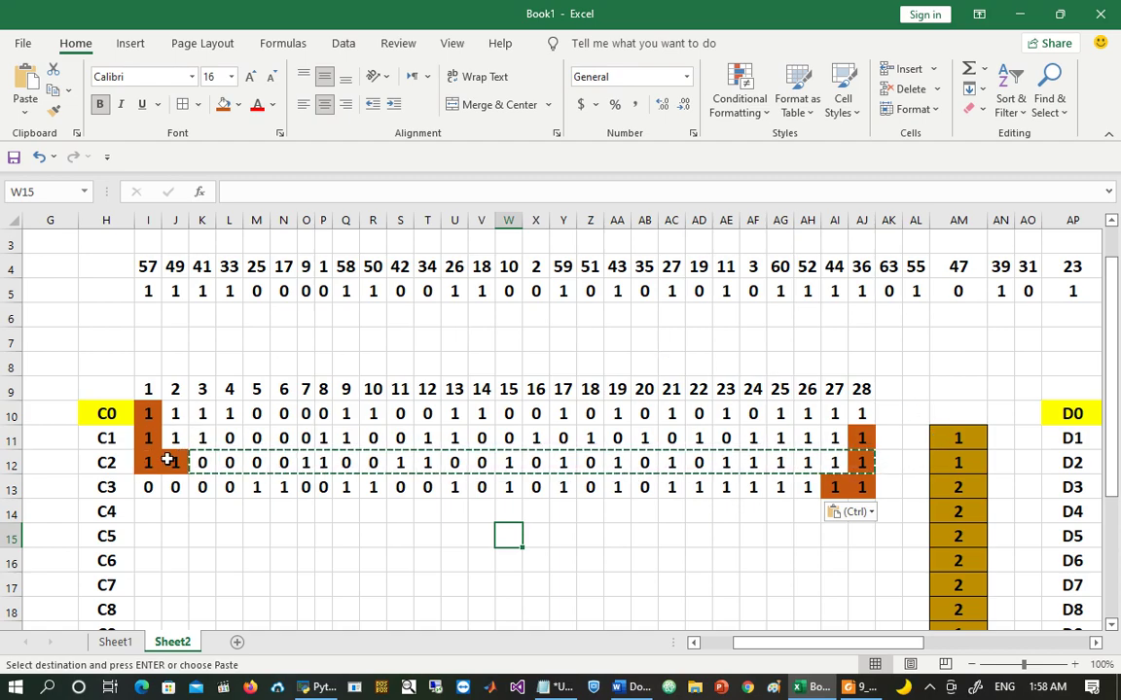
Step: Copy the first two D2 bits, AQ12:AR12, to the end of the D3 row in BQ13:BR13
left_click(1049, 487)
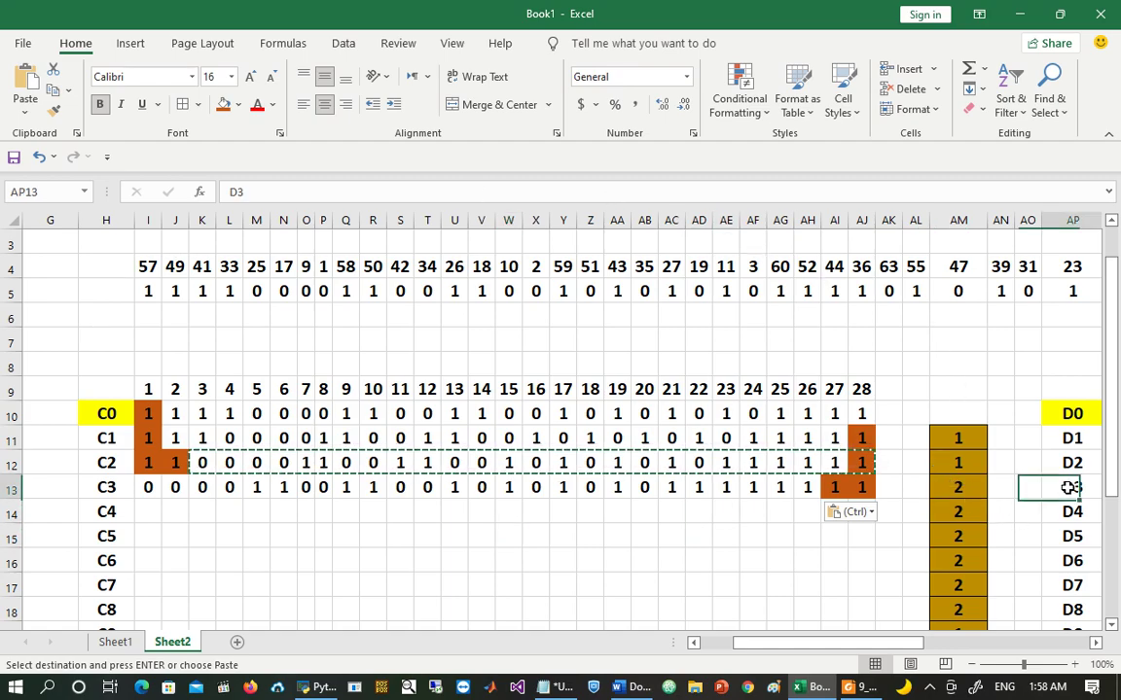
key("Right")
key("Right")
key("Right")
key("Right")
key("Right")
key("Right")
key("Right")
key("Right")
key("Right")
key("Right")
key("Right")
key("Right")
key("Right")
key("Right")
key("Right")
key("Right")
key("Right")
key("Right")
key("Right")
key("Right")
key("Right")
key("Right")
key("Right")
key("Right")
key("Right")
key("Right")
key("Right")
key("Right")
key("Right")
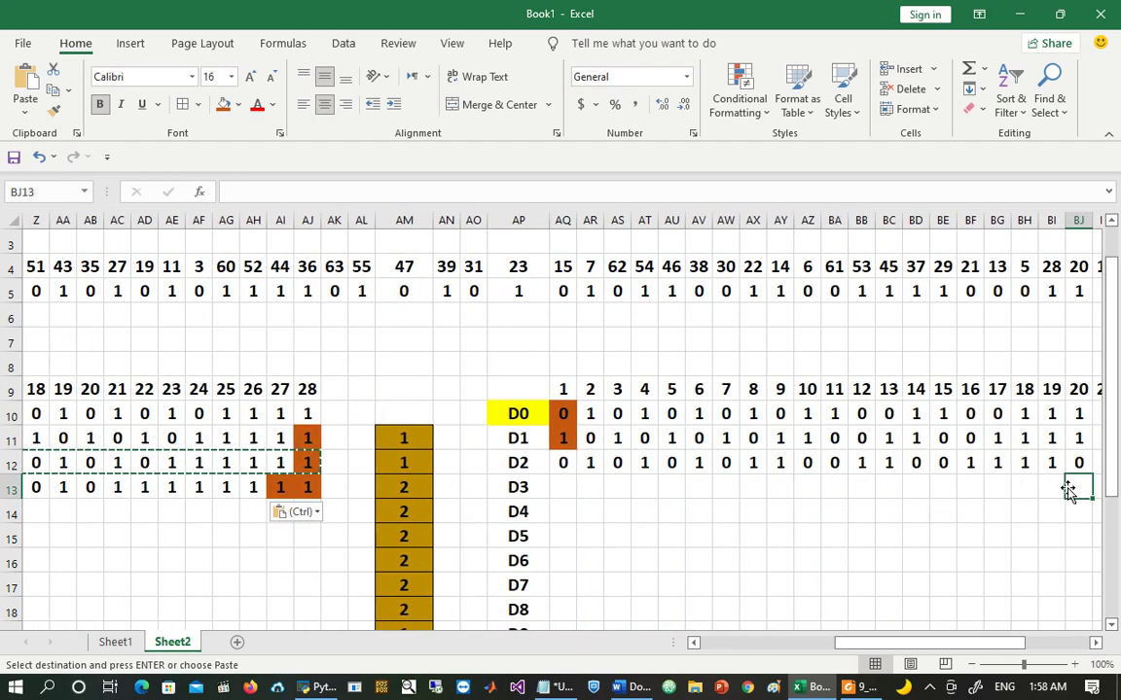
key("Right")
key("Right")
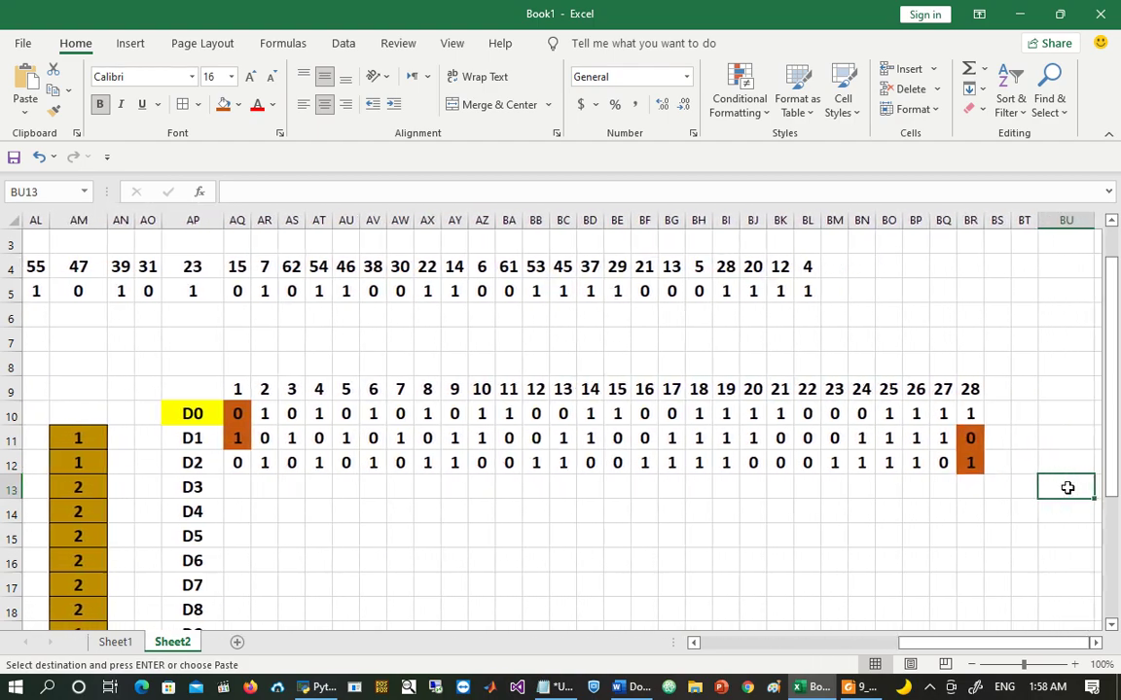
left_click_drag(234, 465, 261, 467)
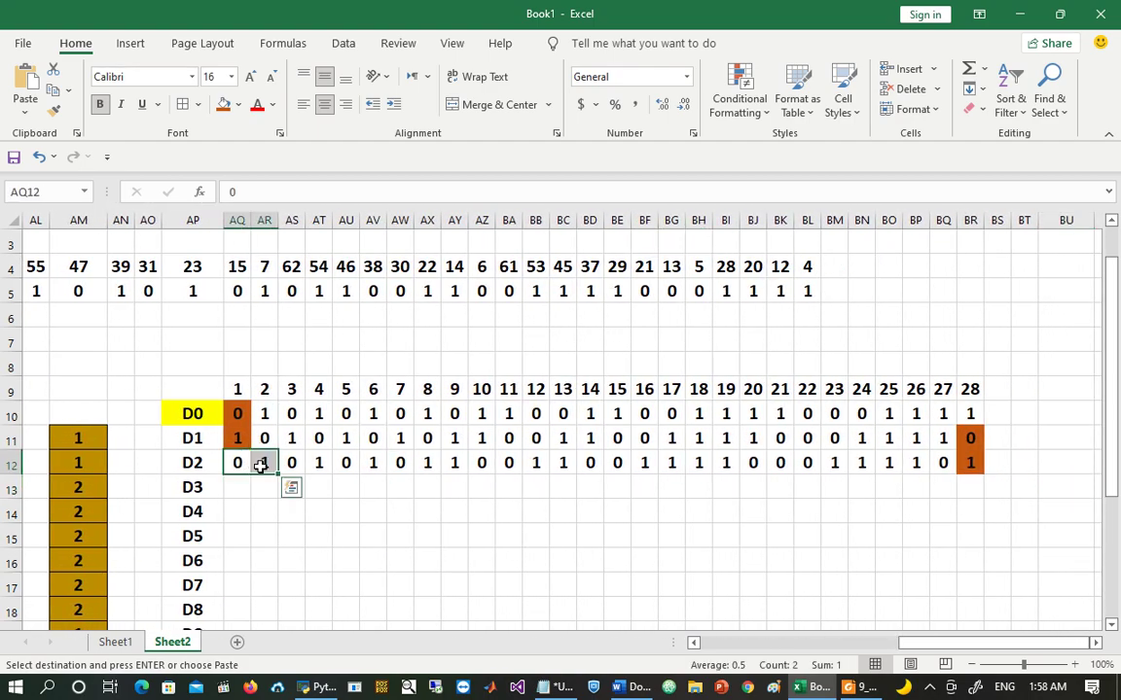
key("ctrl+c")
left_click(940, 486)
key("Return")
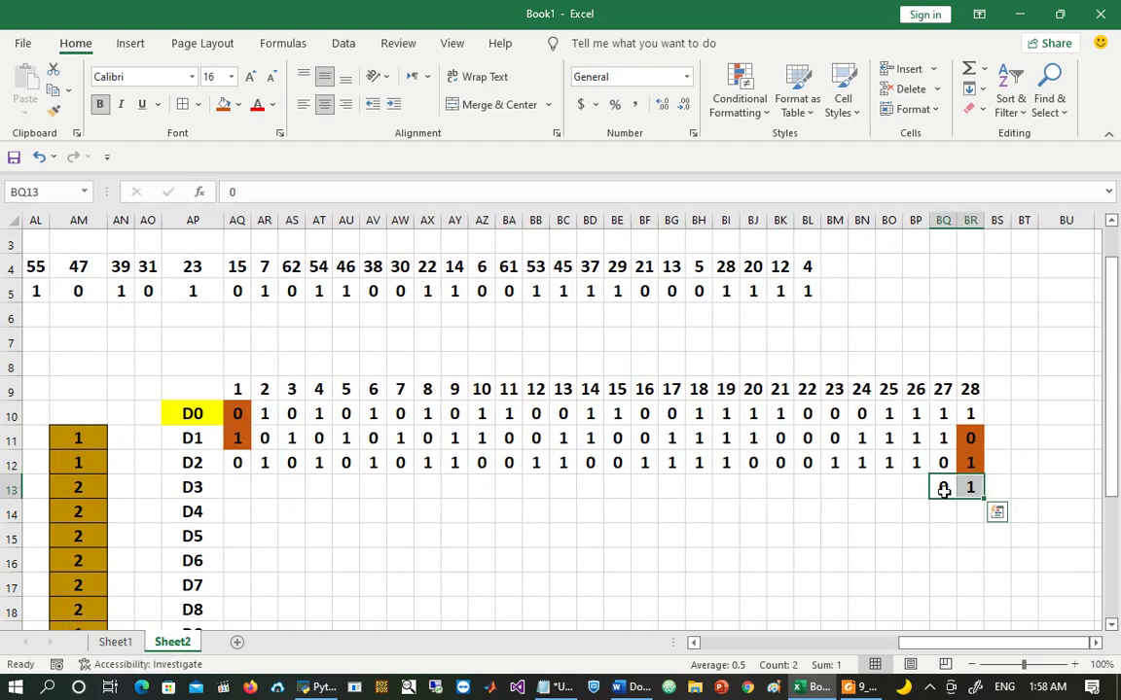
Step: Copy the remaining D2 bits AS12:BR12 and paste them as values into the D3 row from AQ13
left_click_drag(296, 463, 973, 464)
key("ctrl+c")
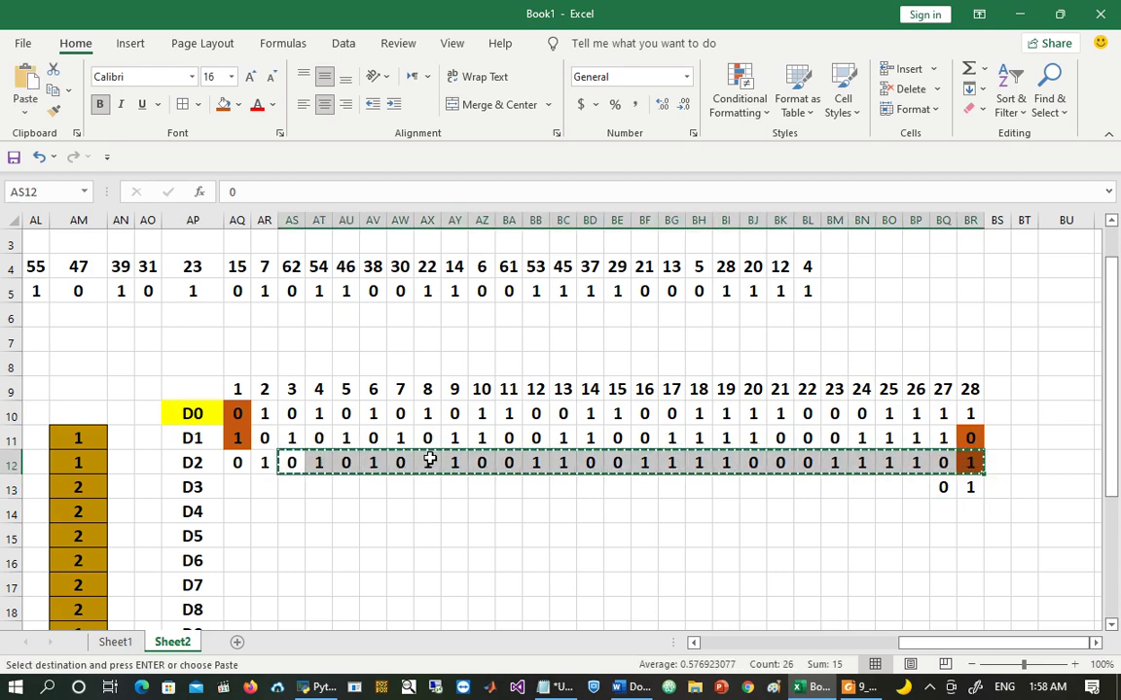
left_click(241, 480)
right_click(237, 482)
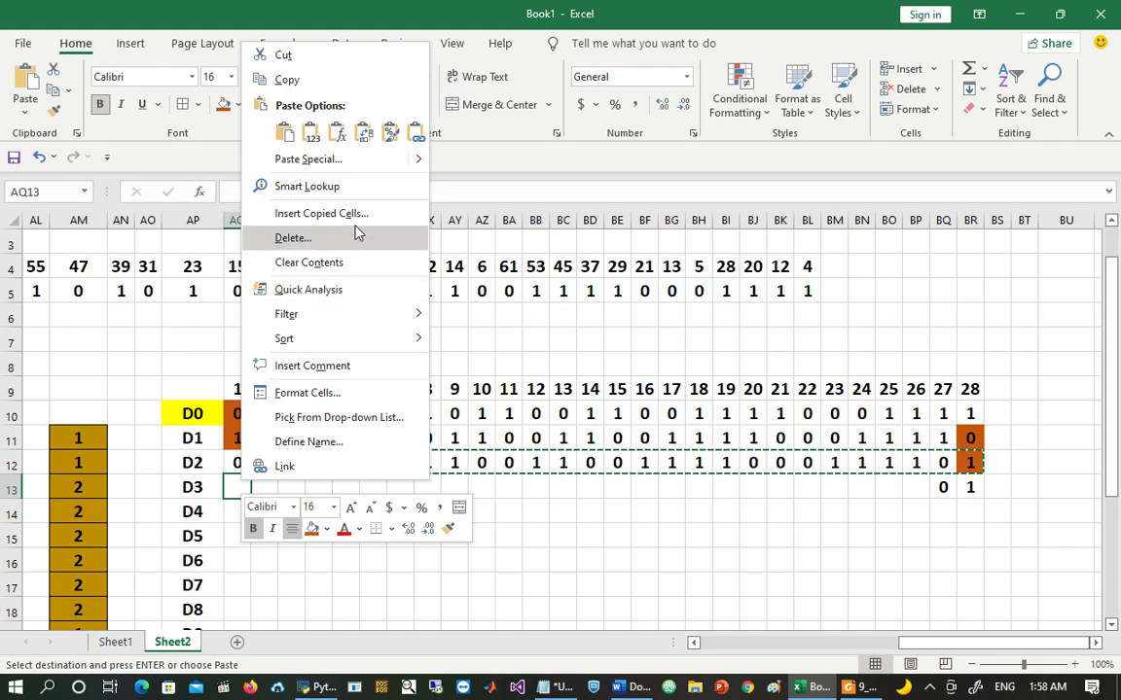
left_click(311, 133)
Step: Fill the first two D2 bits in AQ12:AR12 and the last two D3 bits in BQ13:BR13 with orange
left_click_drag(237, 464, 263, 464)
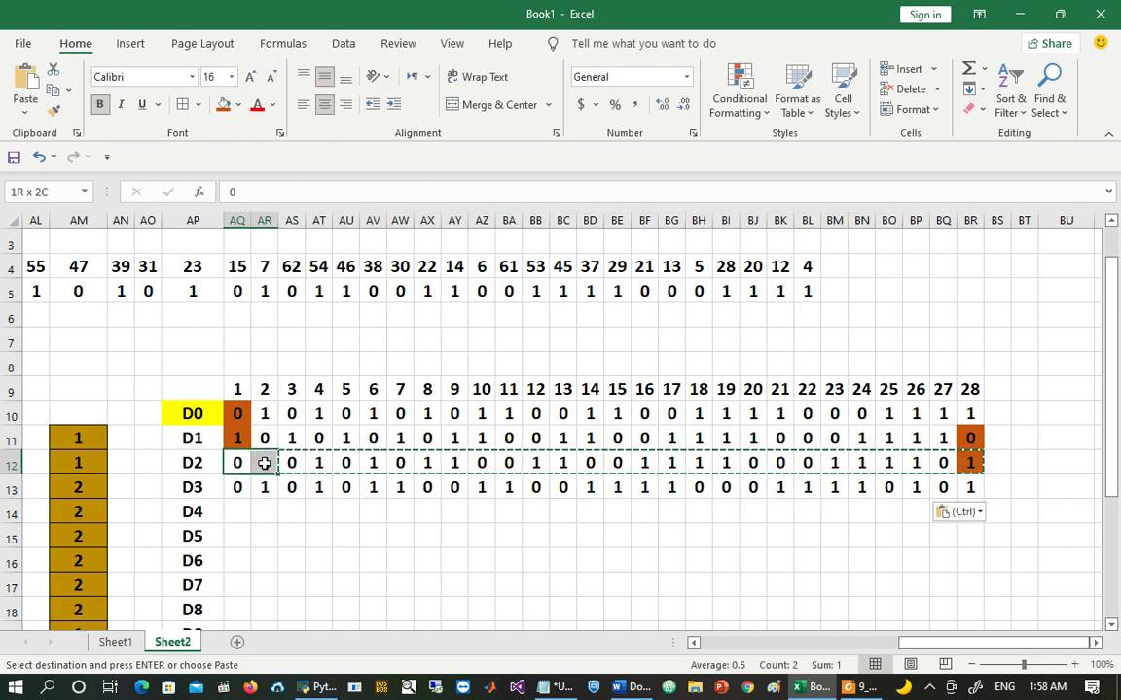
left_click(223, 105)
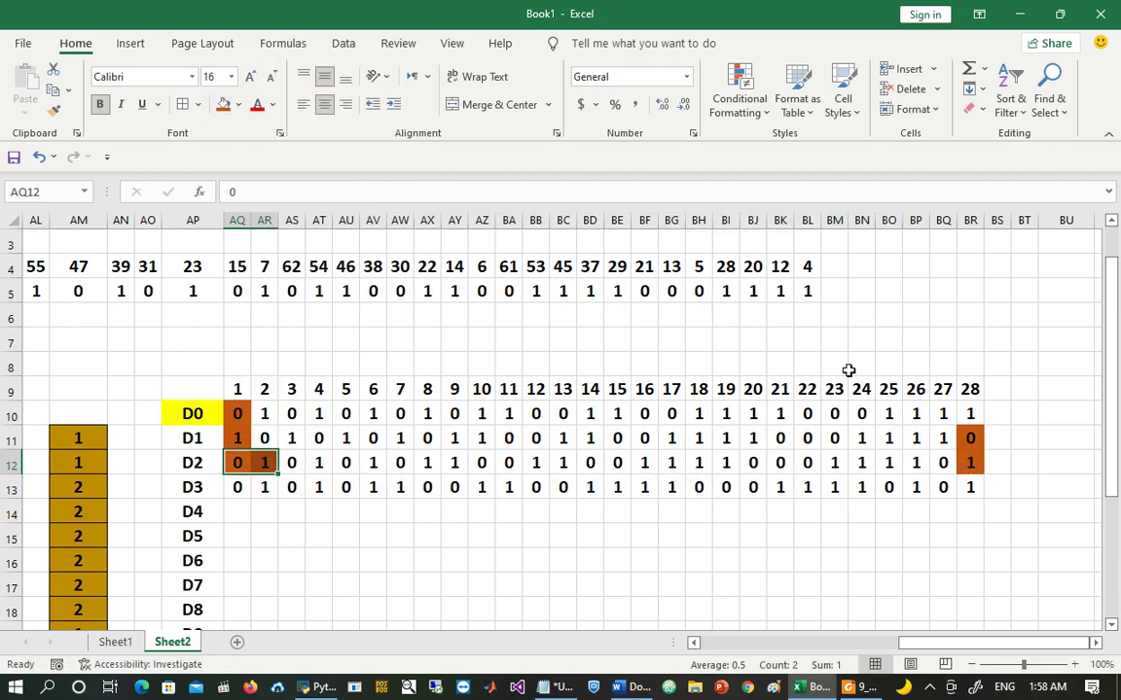
left_click_drag(941, 487, 961, 490)
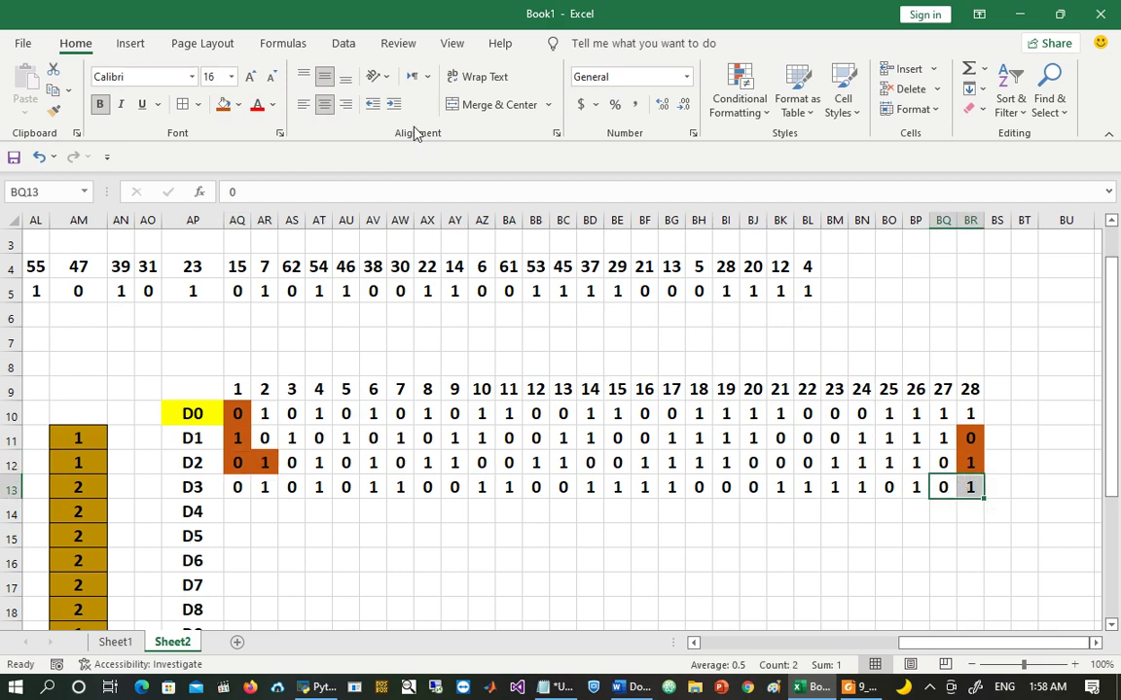
left_click(223, 105)
Step: Copy the first two C3 bits, I13:J13, to the end of the C4 row in AI14:AJ14
key("Left")
key("Left")
key("Left")
key("Left")
key("Left")
key("Left")
key("Left")
key("Left")
key("Left")
key("Left")
key("Left")
key("Left")
key("Left")
key("Left")
key("Left")
key("Left")
key("Left")
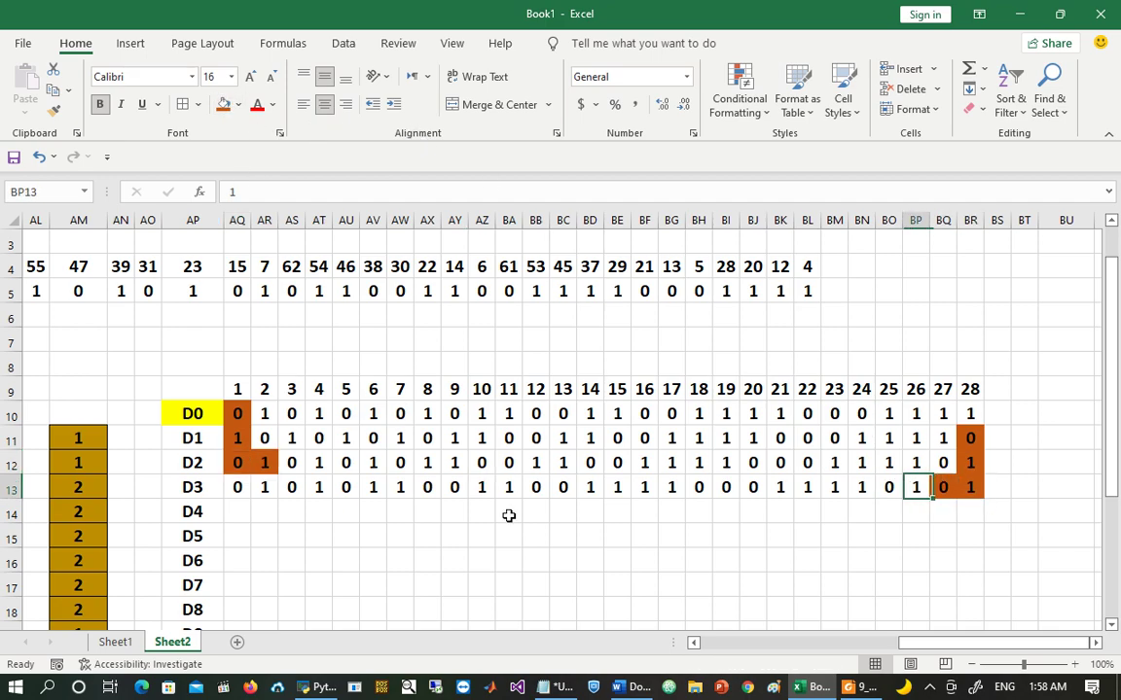
key("Left")
key("Left")
key("Left")
key("Left")
key("Left")
key("Left")
key("Left")
key("Left")
key("Left")
key("Left")
key("Left")
key("Left")
key("Left")
key("Left")
key("Left")
key("Left")
key("Left")
key("Left")
key("Left")
key("Left")
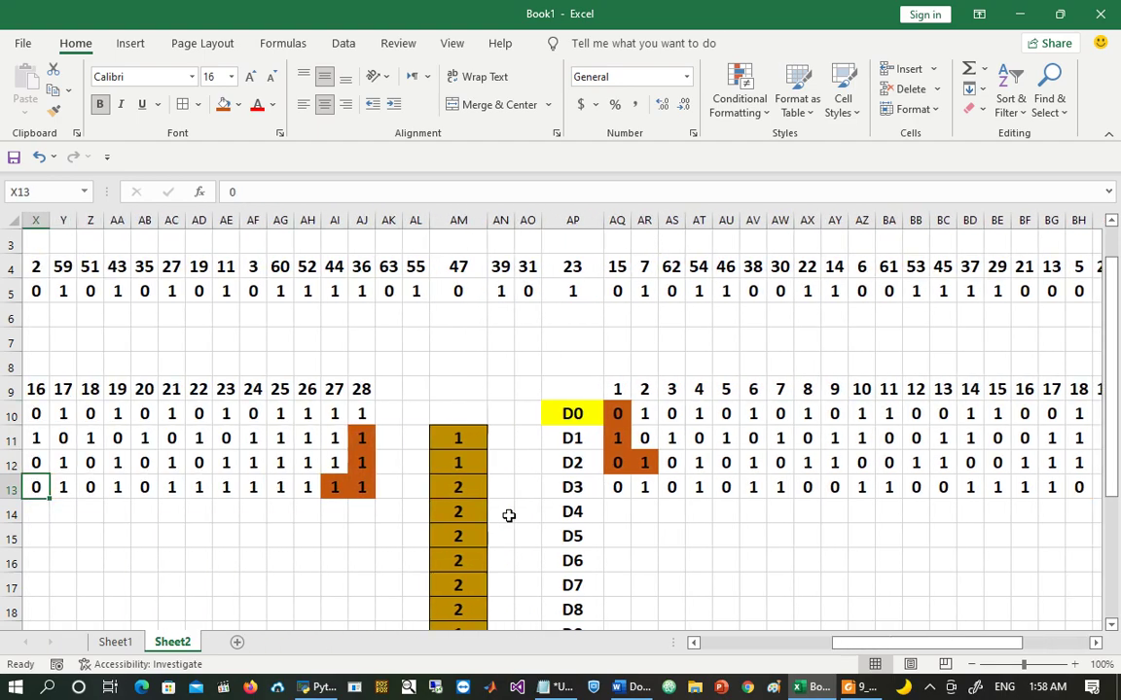
key("Left")
key("Left")
key("Left")
key("Left")
key("Left")
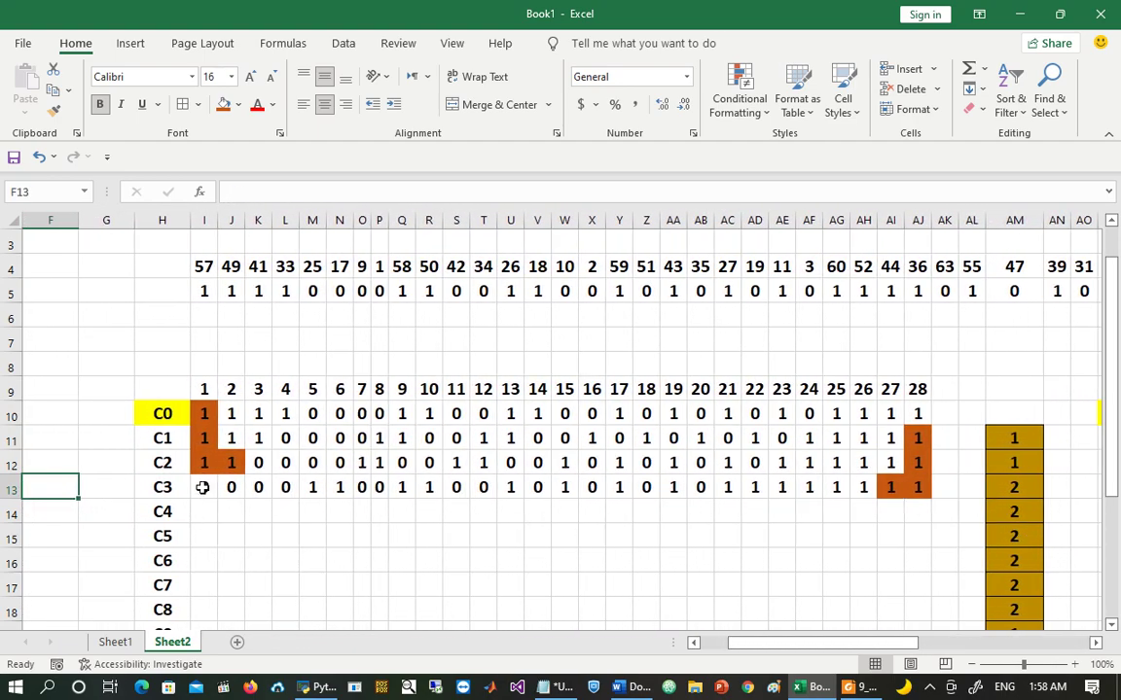
left_click_drag(202, 487, 231, 487)
key("ctrl+c")
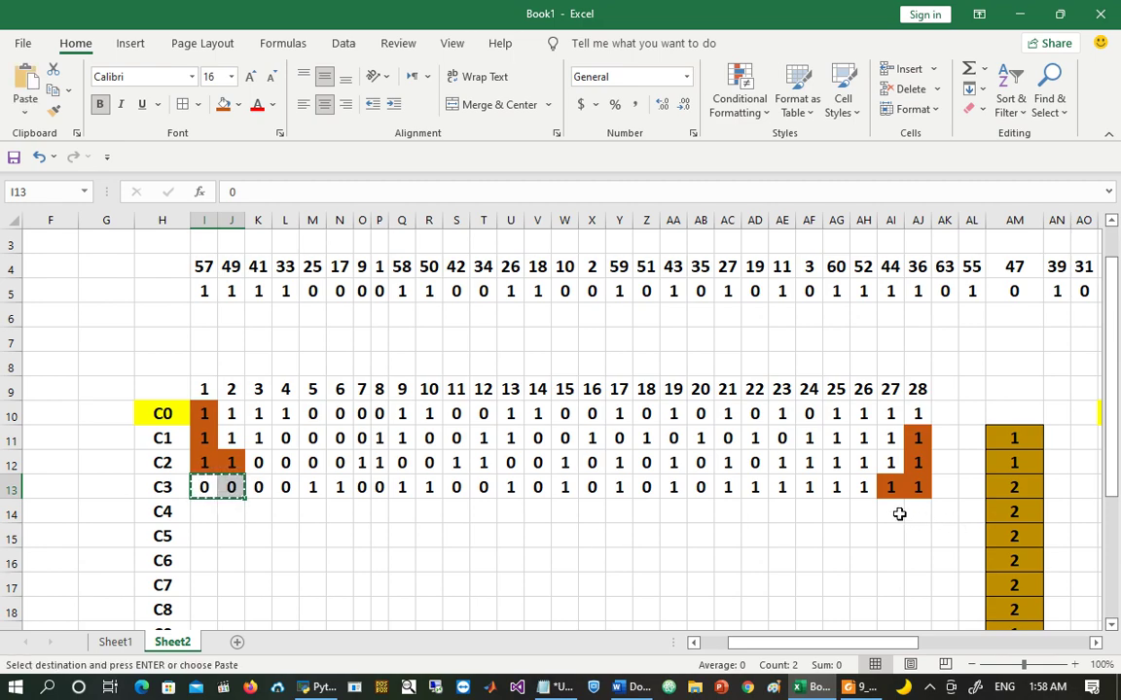
left_click(889, 512)
key("Return")
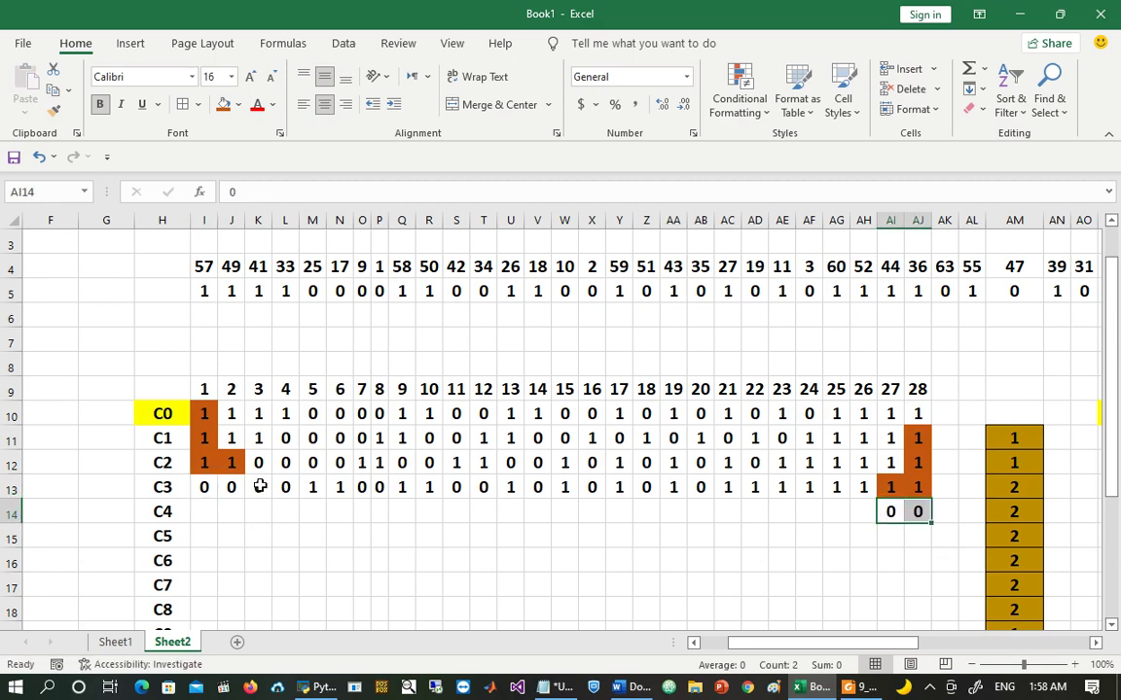
Step: Copy the remaining C3 bits K13:AJ13 and paste them as values into the C4 row from I14
left_click_drag(260, 487, 912, 488)
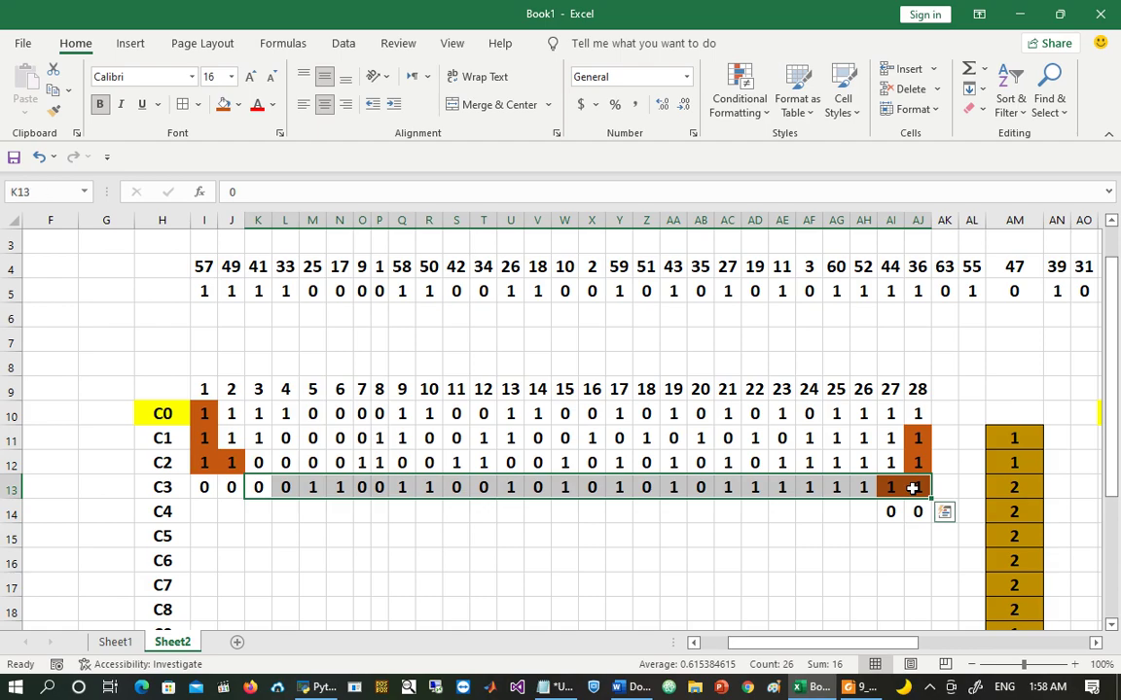
key("ctrl+c")
right_click(209, 512)
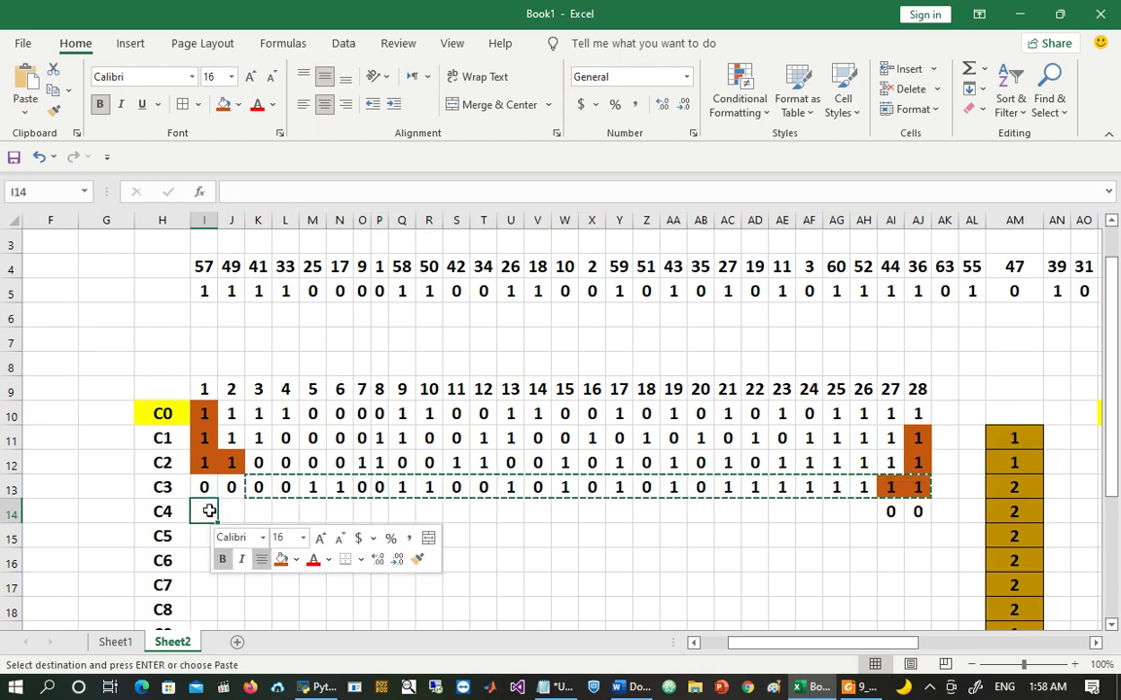
left_click(256, 159)
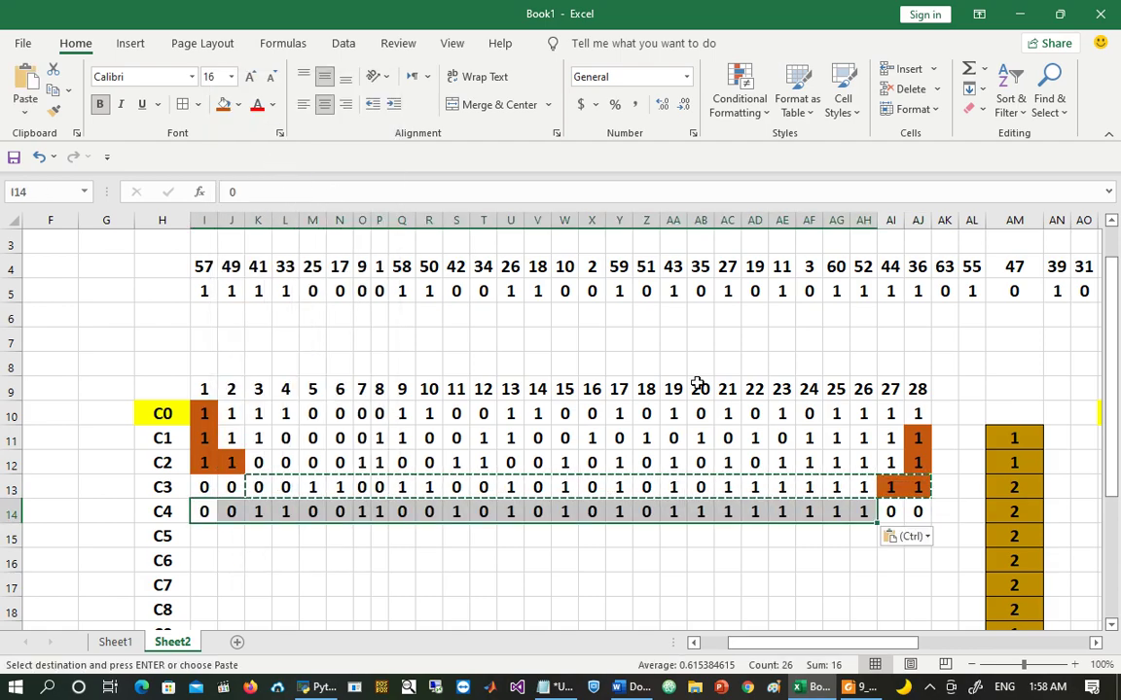
Step: Copy the first two D3 bits, AQ13:AR13, to the end of the D4 row in BQ14:BR14
key("Right")
key("Right")
key("Right")
key("Right")
key("Right")
key("Right")
key("Right")
key("Right")
key("Right")
key("Right")
key("Right")
key("Right")
key("Right")
key("Right")
key("Right")
key("Right")
key("Right")
key("Right")
key("Right")
key("Right")
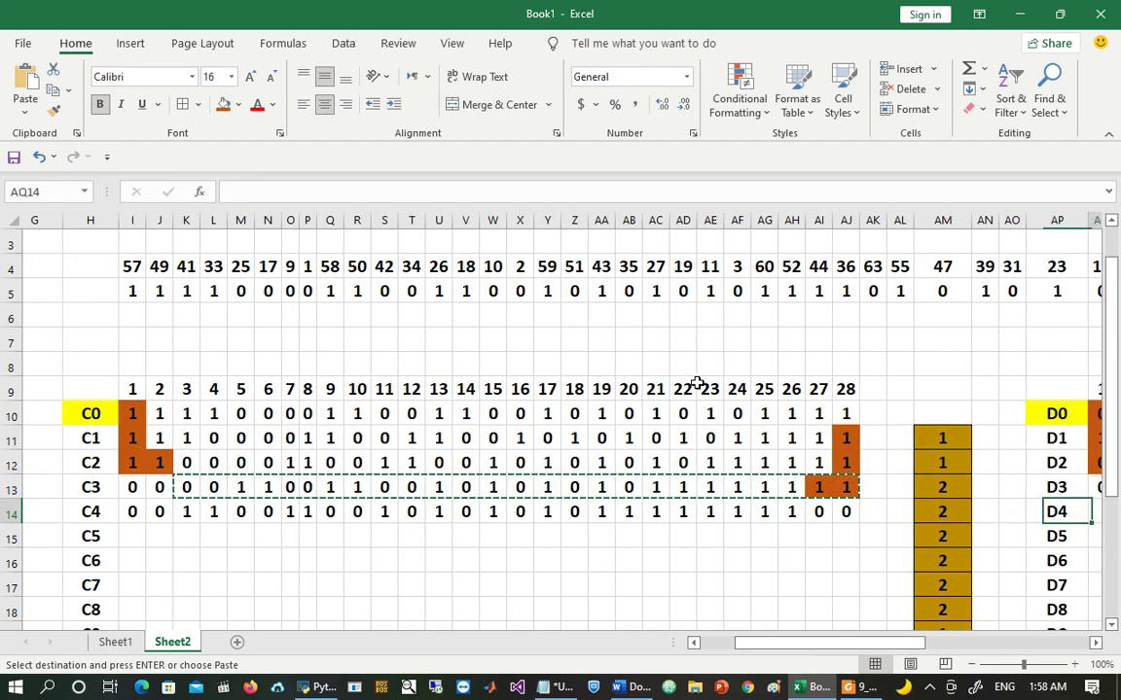
key("Right")
key("Right")
key("Right")
key("Right")
key("Right")
key("Right")
key("Right")
key("Right")
key("Right")
key("Right")
key("Right")
key("Right")
key("Right")
key("Right")
left_click(511, 487)
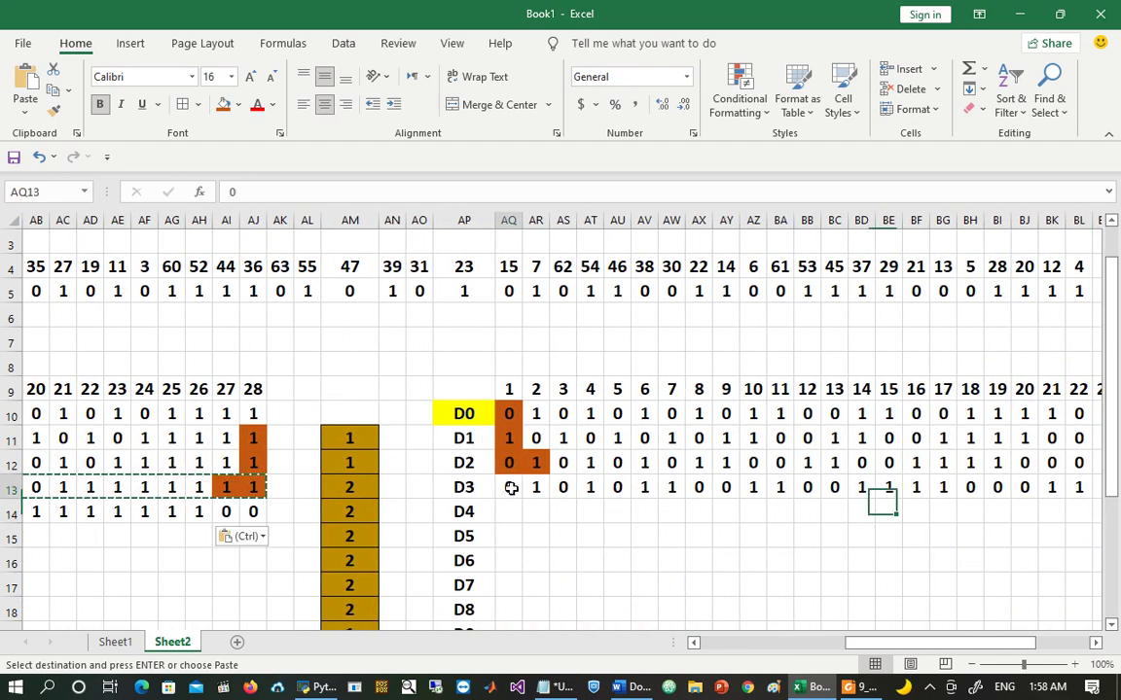
left_click_drag(511, 488, 530, 488)
key("ctrl+c")
key("ctrl+Right")
key("Right")
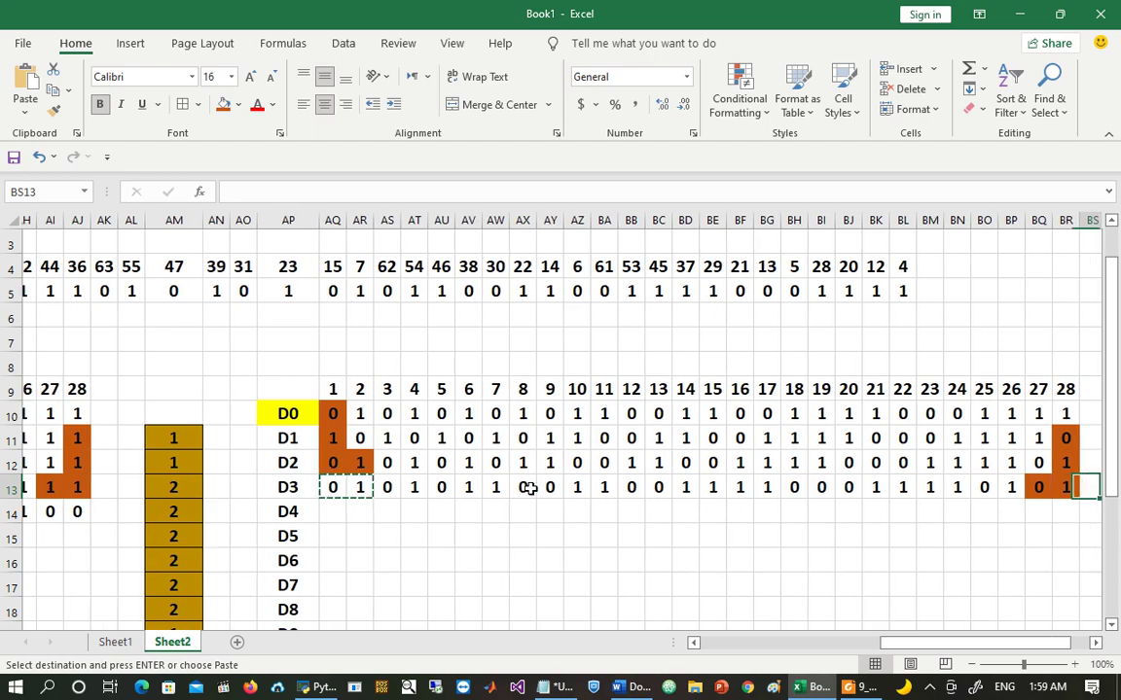
key("Left")
key("Left")
key("Down")
key("Return")
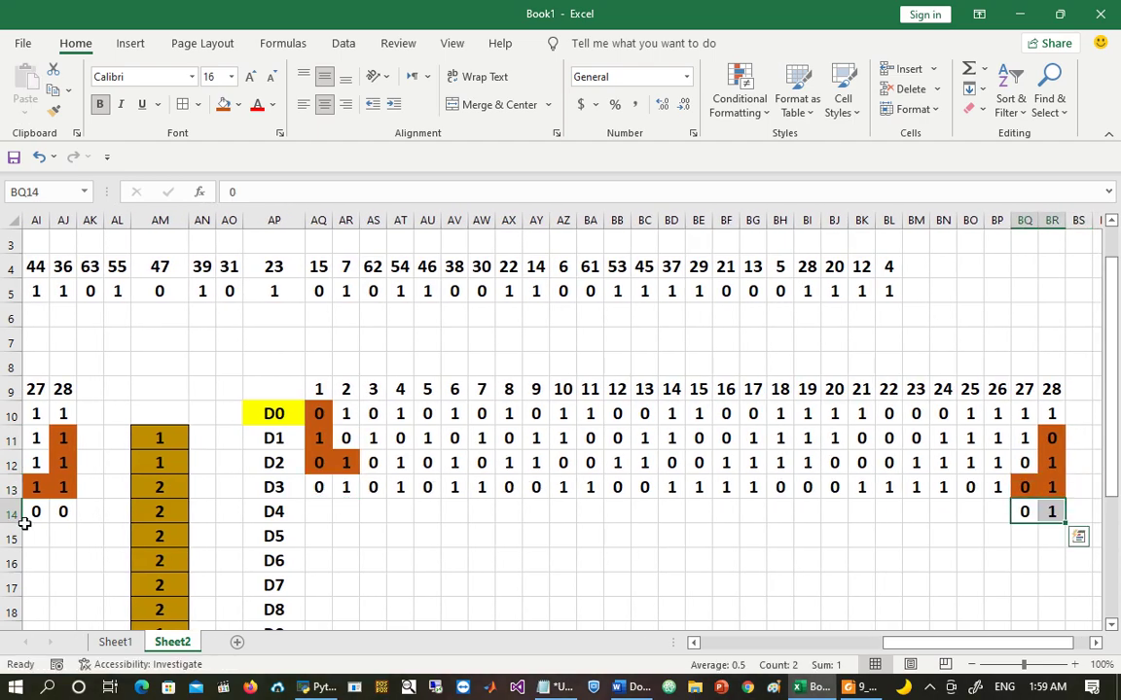
Step: Copy the remaining D3 bits AS13:BR13 and paste them into the D4 row from AQ14
left_click(374, 485)
key("ctrl+shift+Right")
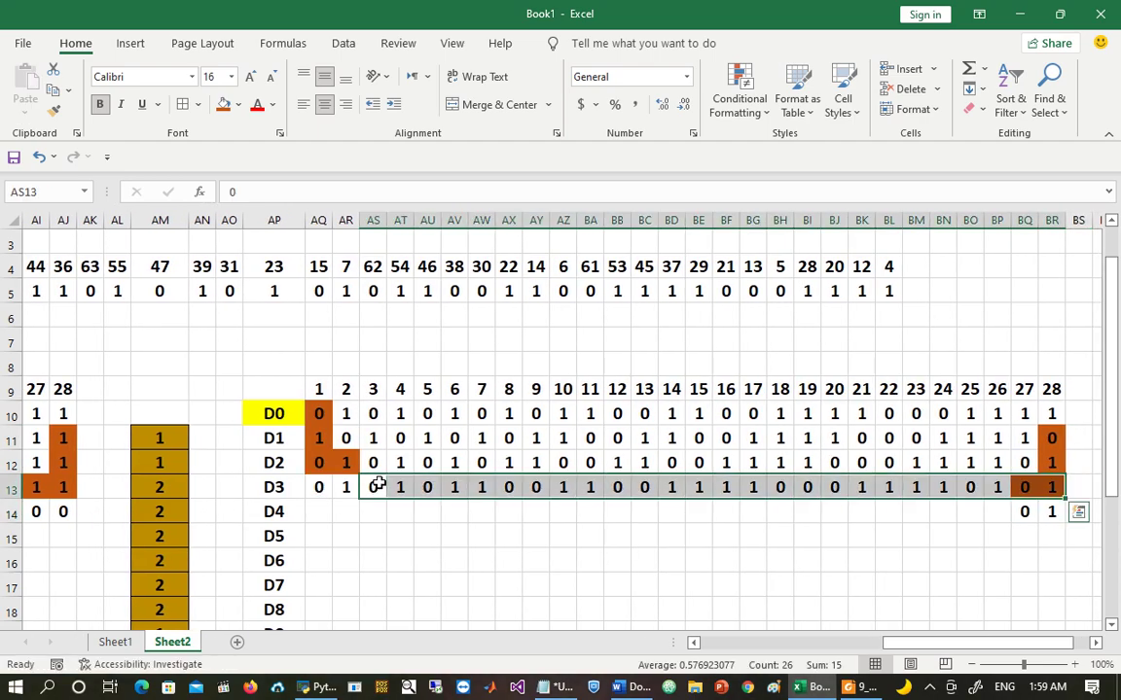
key("ctrl+c")
left_click(321, 513)
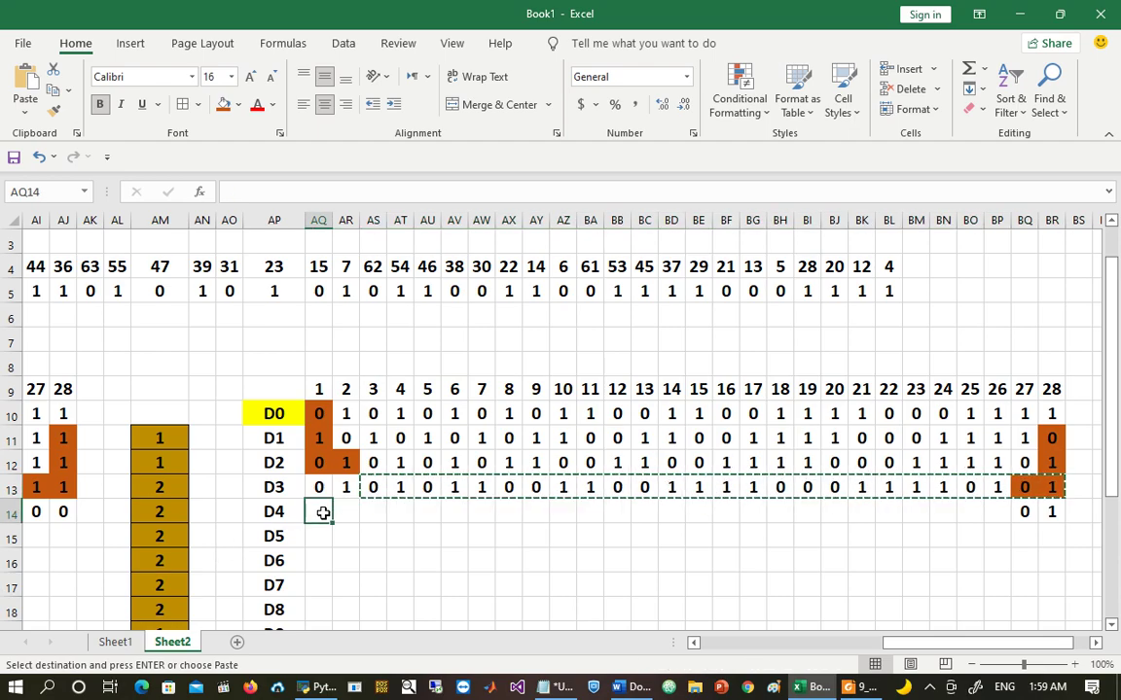
key("Return")
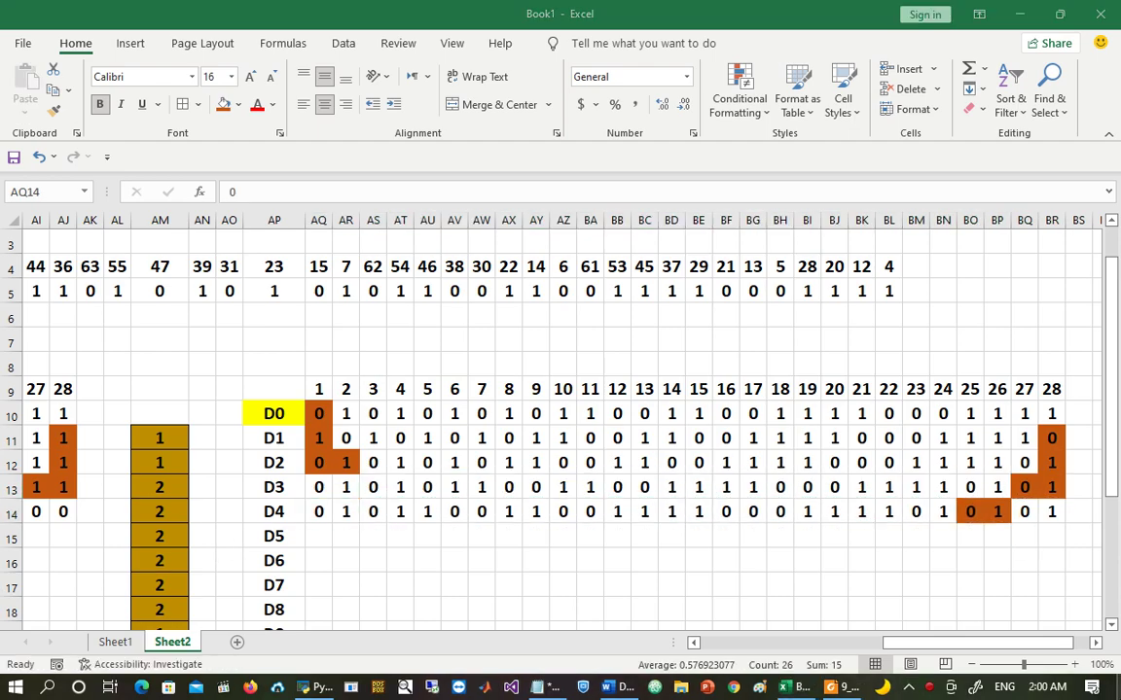
Step: Copy the first two C4 bits, I14:J14, to the end of the C5 row in AI15:AJ15
left_click(115, 542)
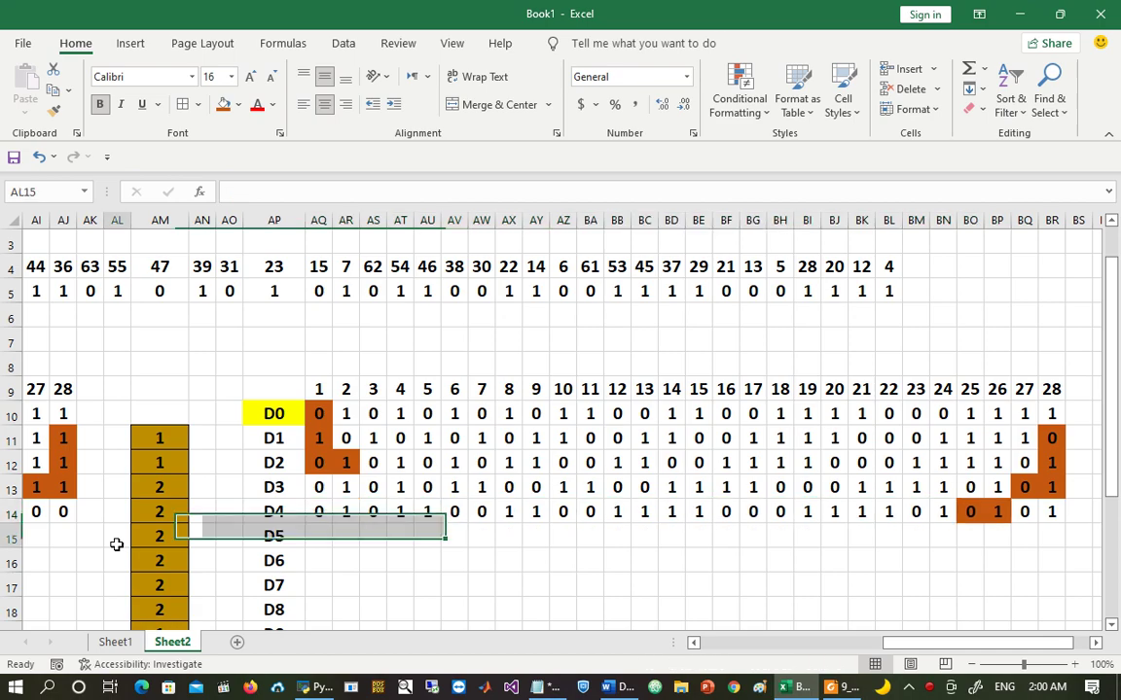
key("Left")
key("Left")
key("Left")
key("Left")
key("Left")
key("Left")
key("Left")
key("Left")
key("Left")
key("Left")
key("Left")
key("Left")
key("Left")
key("Left")
key("Left")
key("Left")
key("Left")
key("Left")
key("Left")
key("Left")
key("Left")
key("Left")
key("Left")
key("Left")
key("Left")
key("Left")
key("Left")
key("Left")
key("Left")
key("Left")
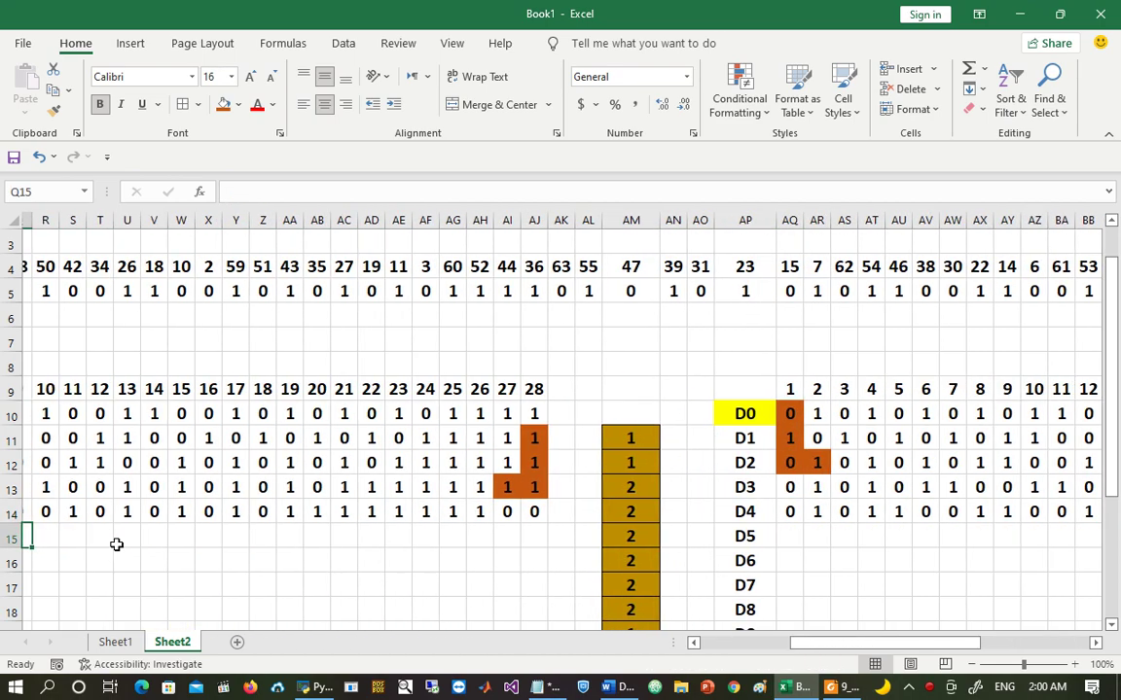
key("Left")
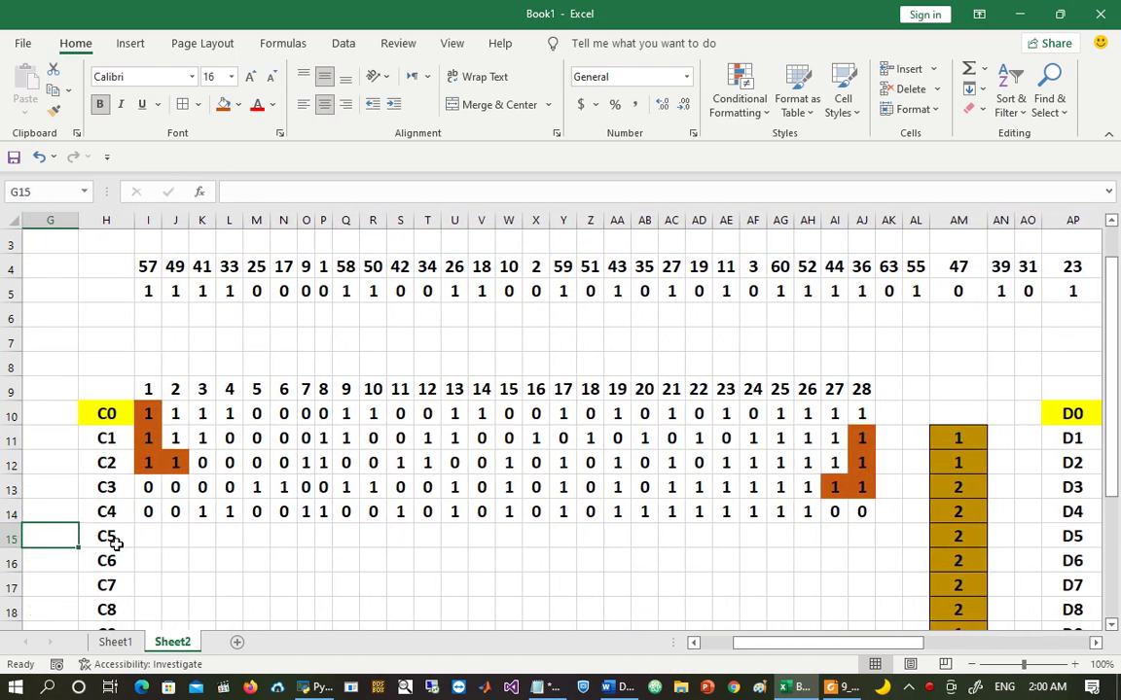
left_click_drag(151, 504, 173, 507)
key("ctrl+c")
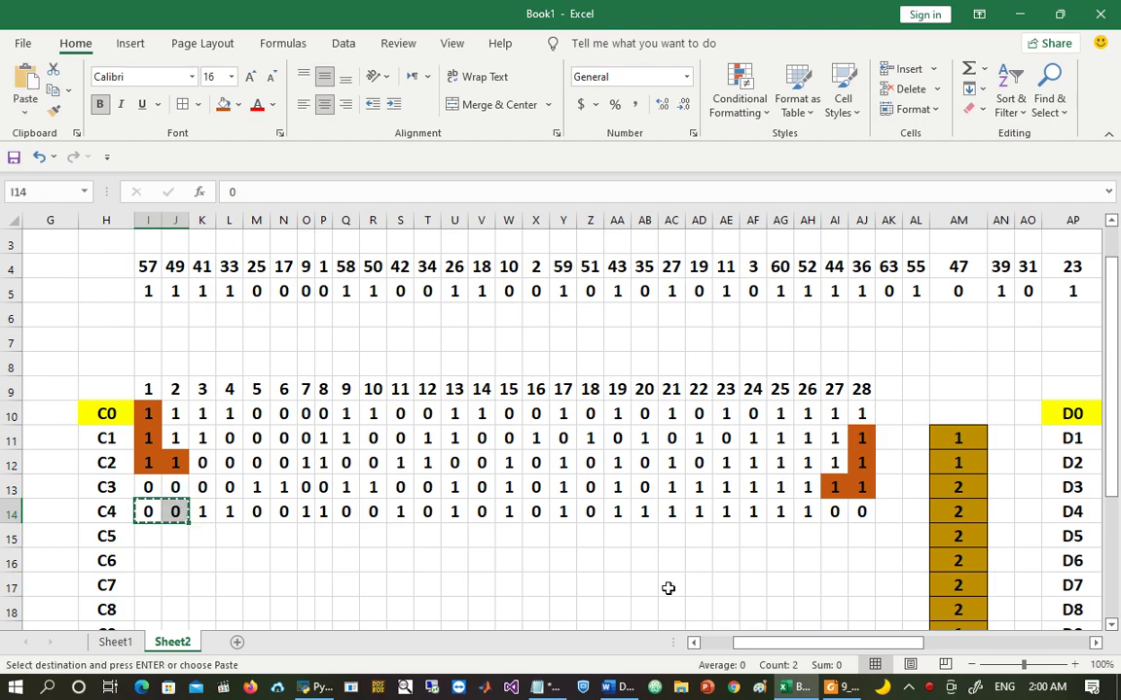
left_click(834, 536)
key("Return")
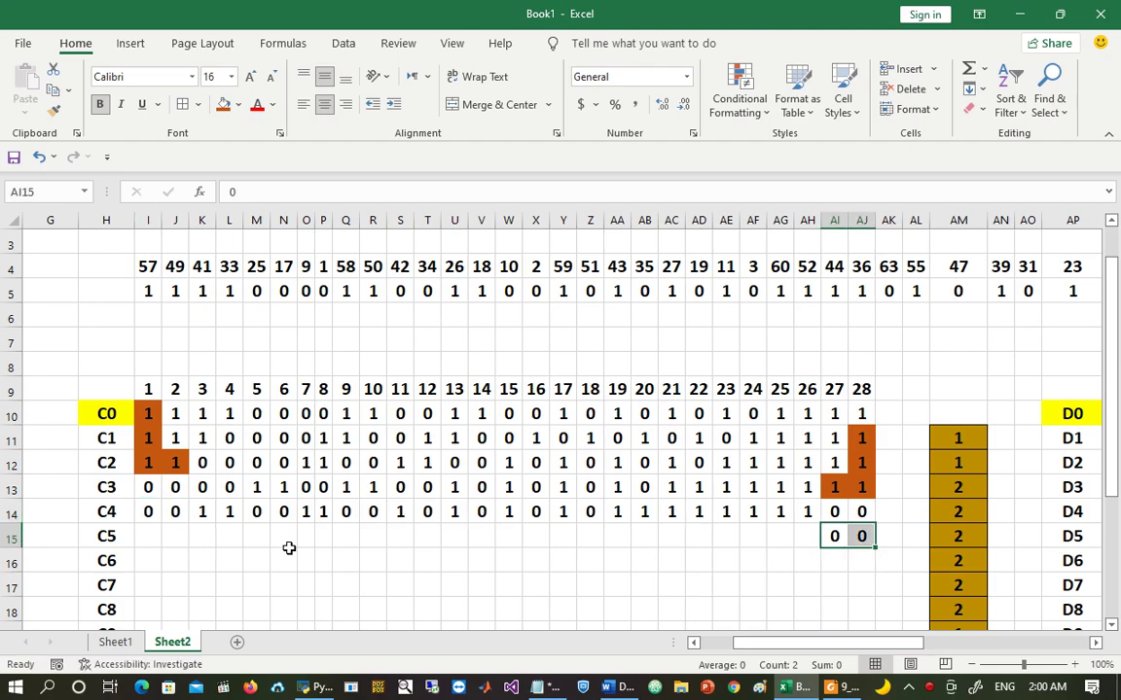
Step: Copy the remaining C4 bits K14:AJ14 and paste them into the C5 row from I15
left_click_drag(207, 515, 857, 512)
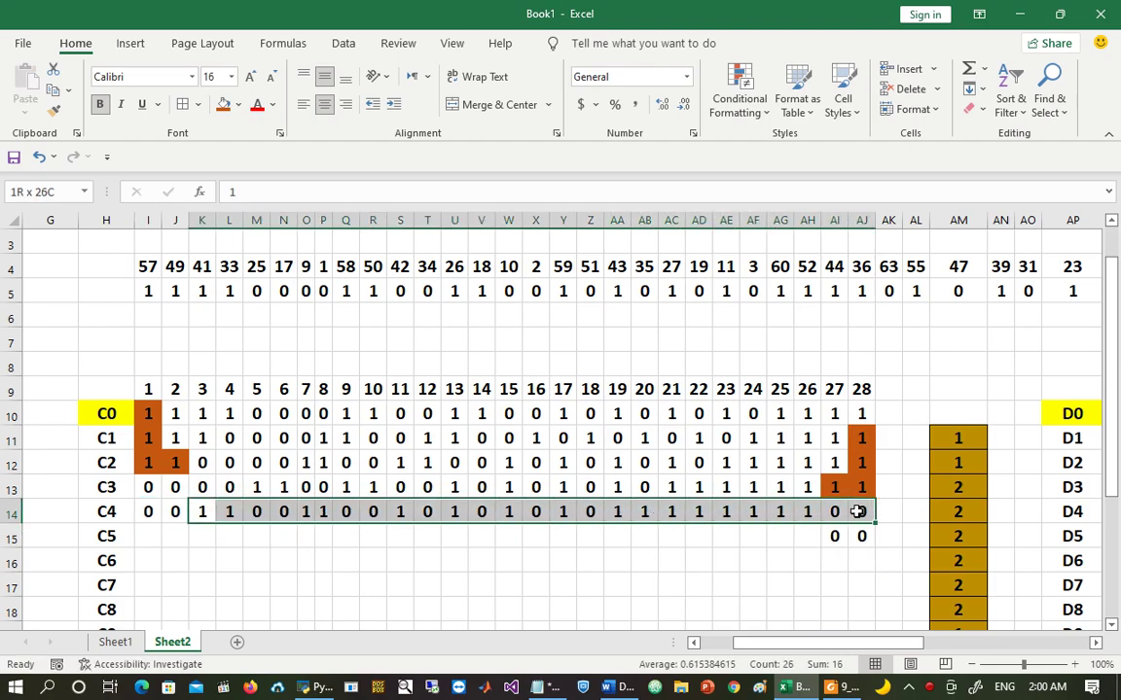
key("ctrl+c")
left_click(146, 535)
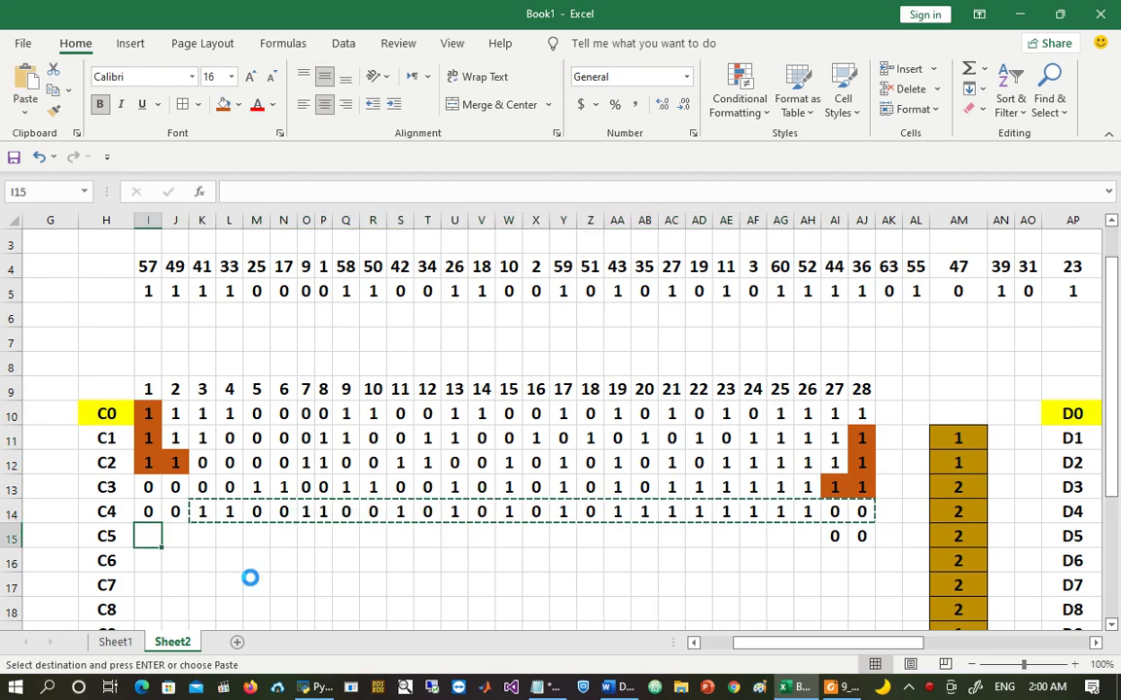
key("ctrl+v")
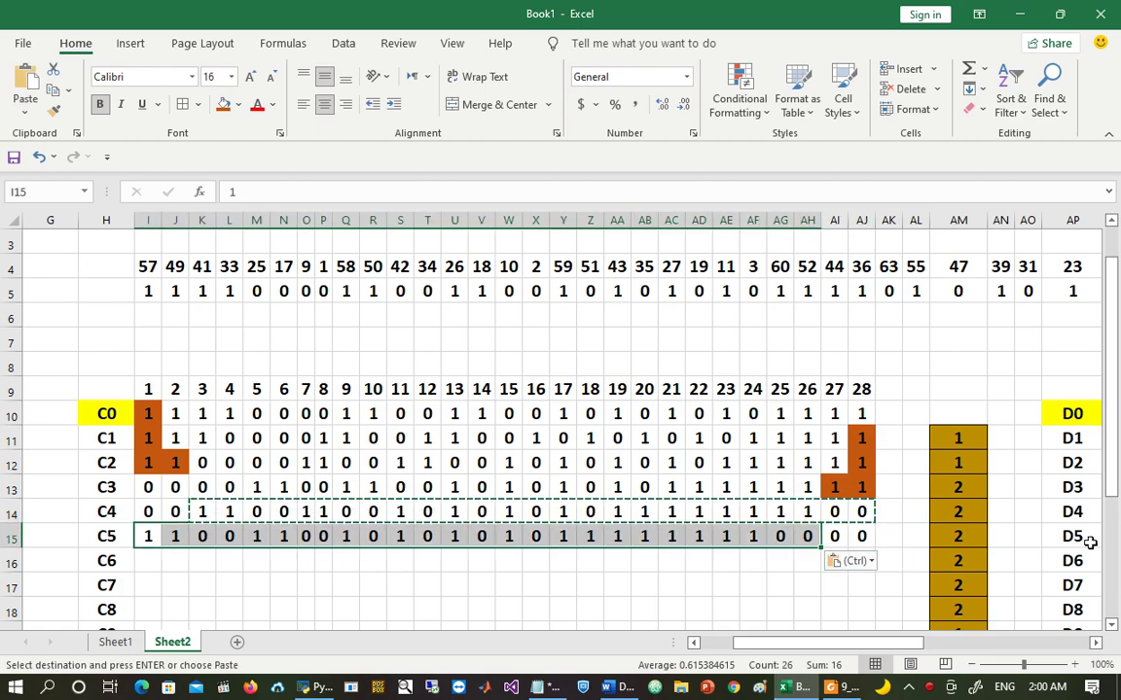
Step: Copy the first two D4 bits, AQ14:AR14, to the end of the D5 row in BQ15:BR15
key("ctrl+Right")
key("ctrl+Right")
key("ctrl+Right")
key("Right")
key("Right")
key("Up")
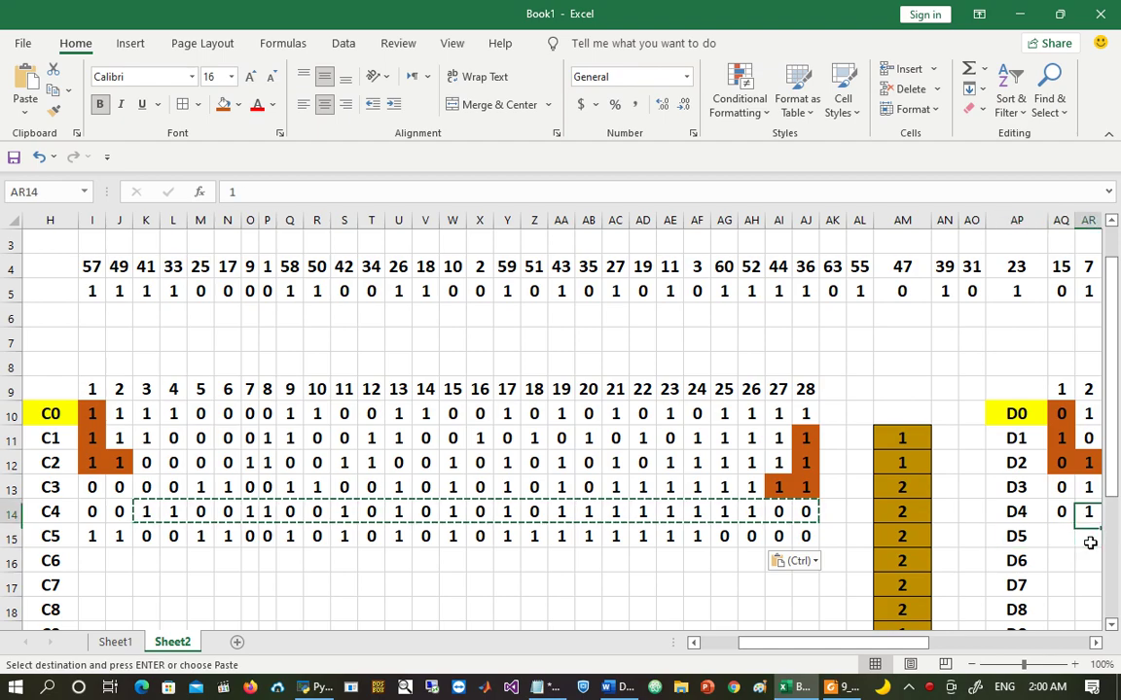
key("Left")
key("shift+Right")
key("ctrl+c")
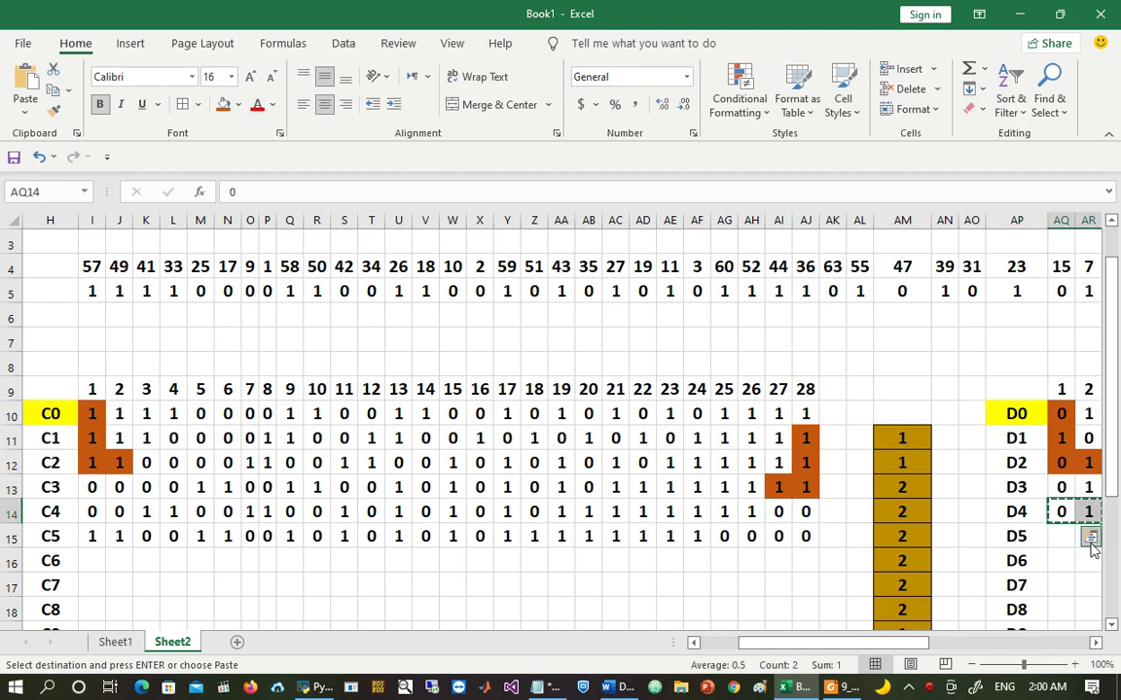
key("ctrl+Right")
key("Down")
key("Left")
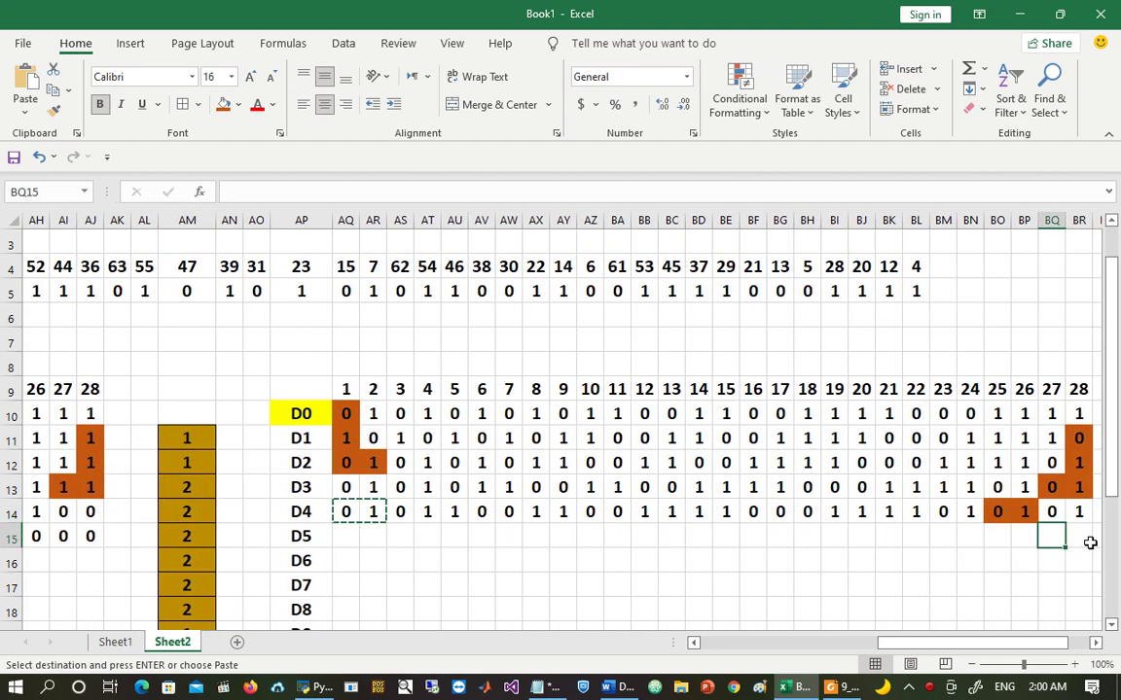
key("Return")
key("Left")
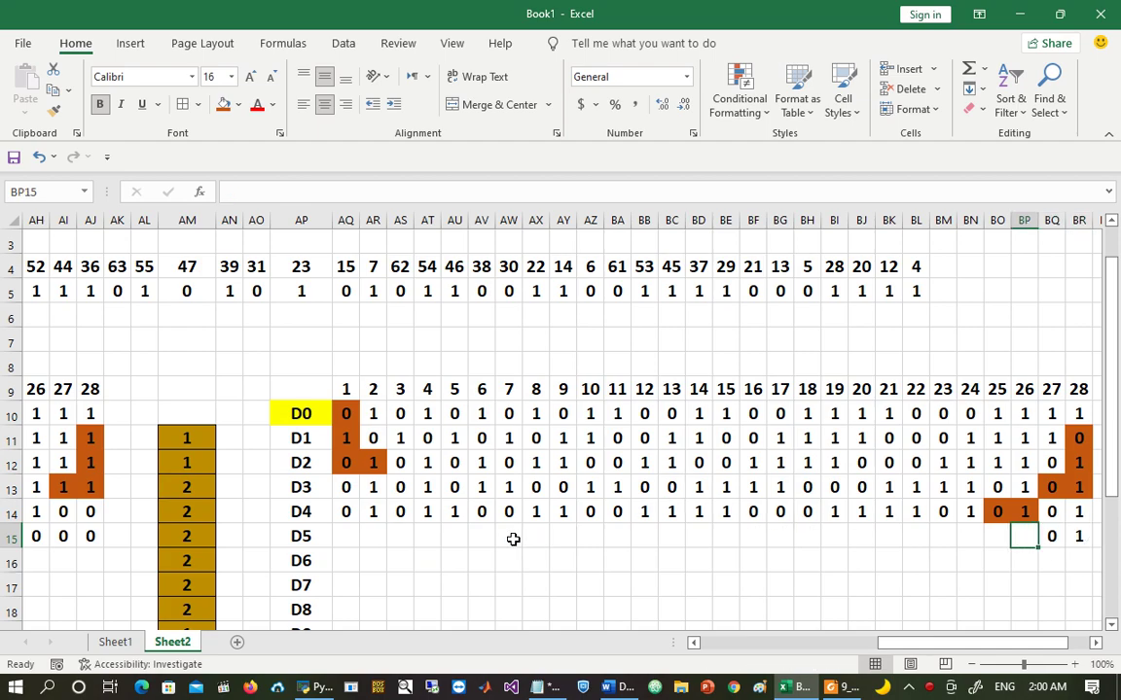
Step: Copy the remaining D4 bits AS14:BR14 and paste them into the D5 row from AQ15
left_click(403, 511)
key("ctrl+shift+Right")
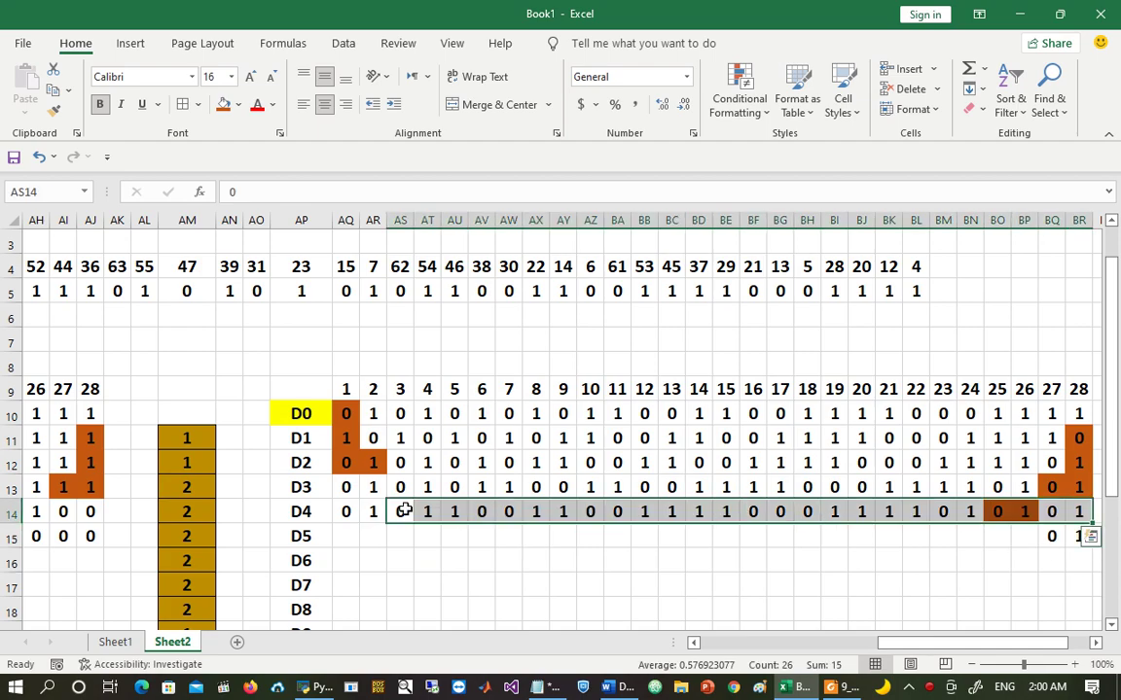
key("ctrl+c")
left_click(346, 531)
key("Return")
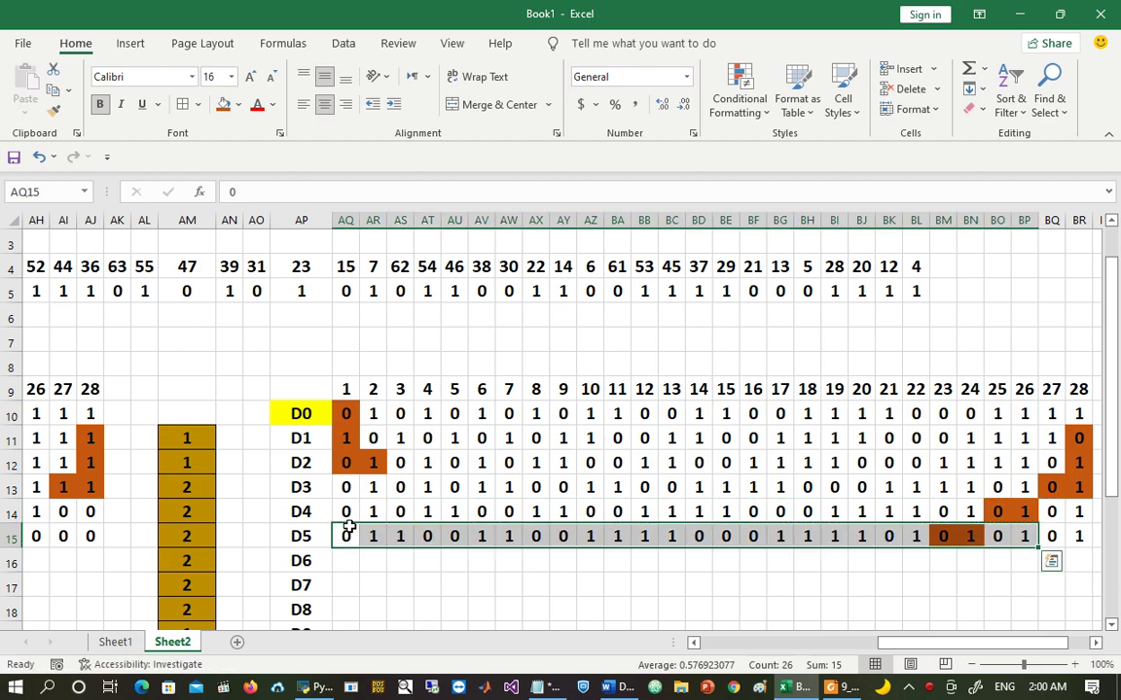
Step: Copy the first two C5 bits, I15:J15, to the end of the C6 row in AI16:AJ16
key("ctrl+Left")
key("ctrl+Left")
key("ctrl+Left")
key("ctrl+Left")
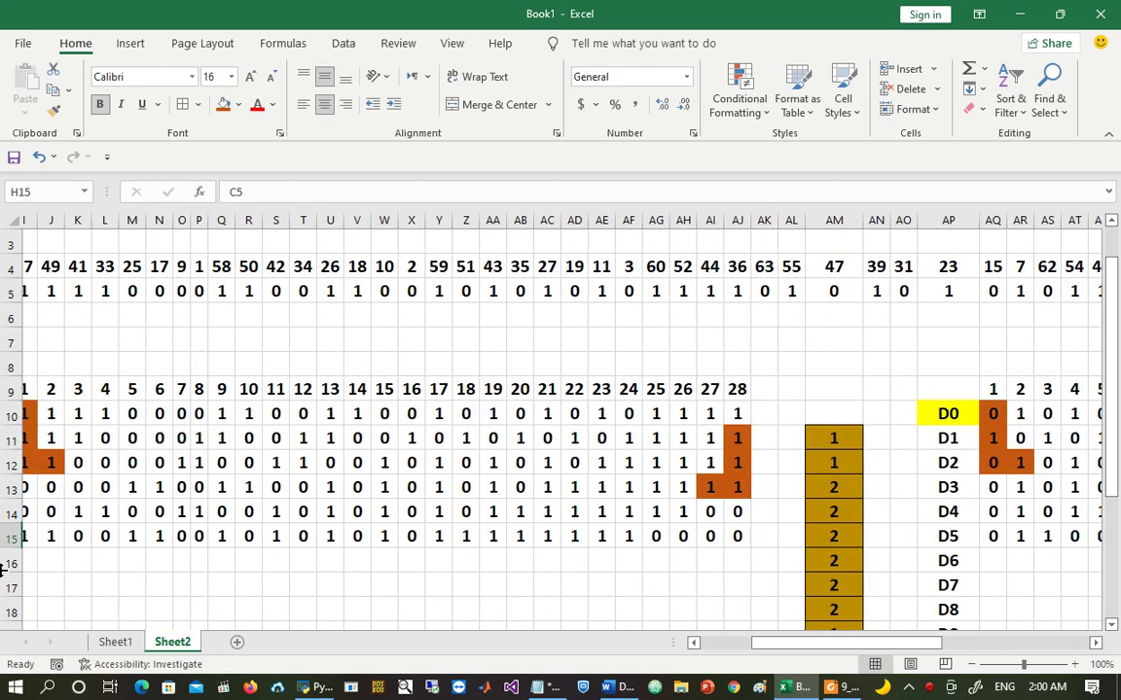
key("ctrl+Right")
key("ctrl+Right")
key("Down")
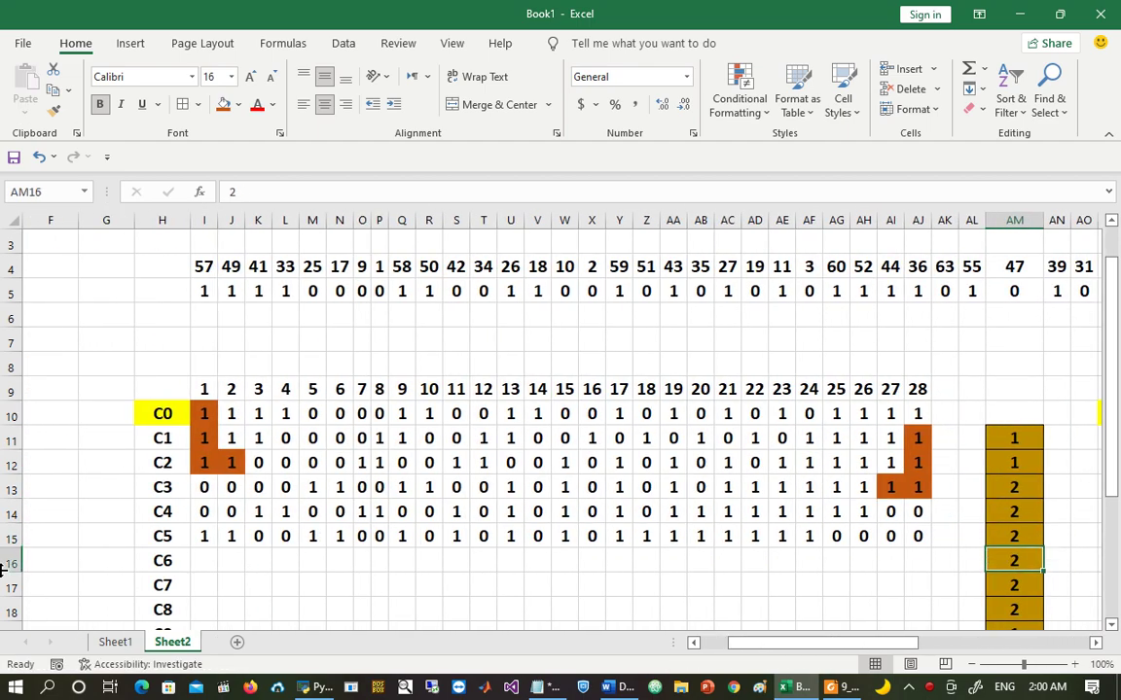
key("Left")
left_click_drag(199, 538, 225, 537)
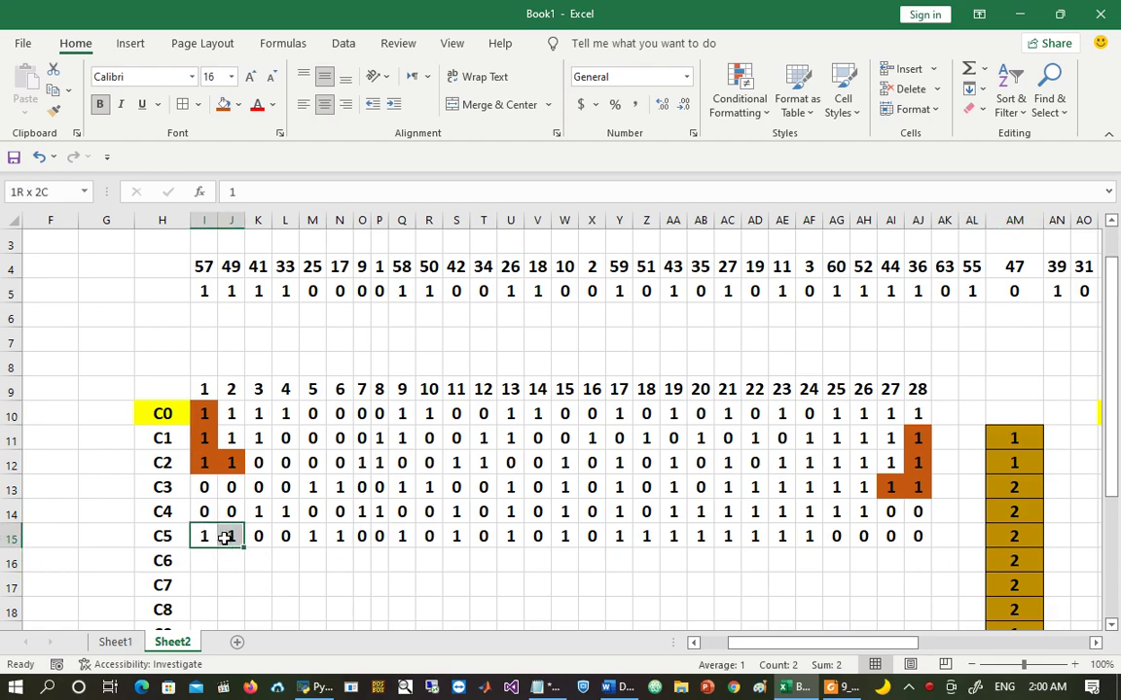
key("ctrl+c")
left_click(889, 562)
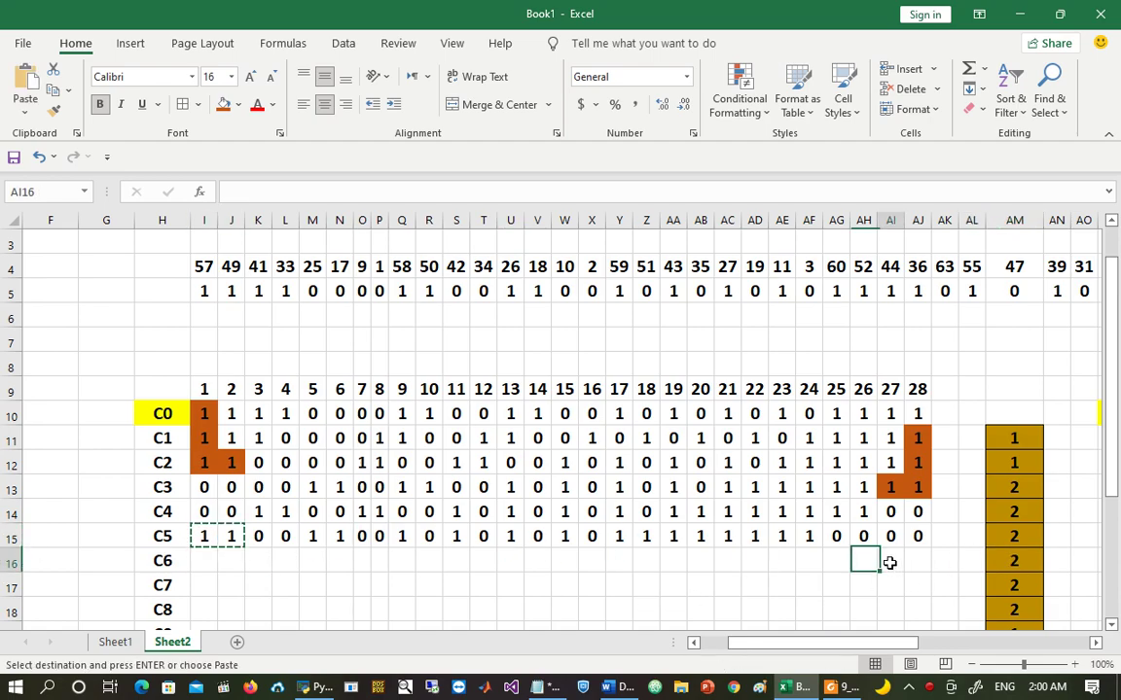
key("Return")
Step: Copy the remaining C5 bits K15:AJ15 and paste them into the C6 row from I16
left_click(256, 536)
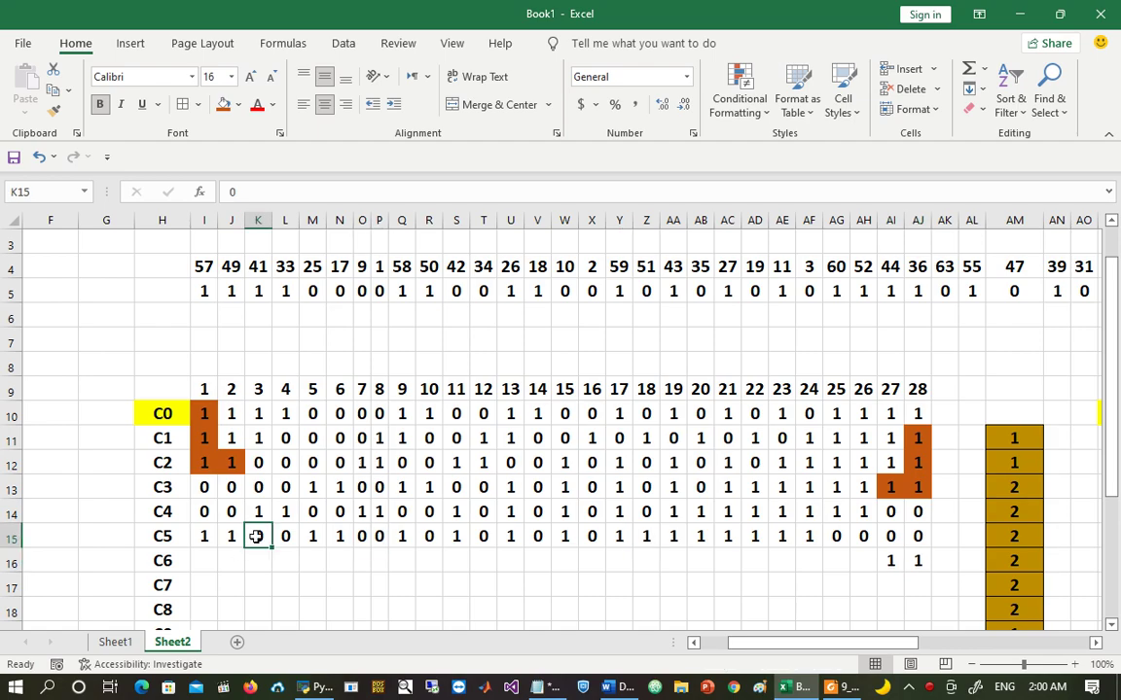
key("ctrl+shift+Right")
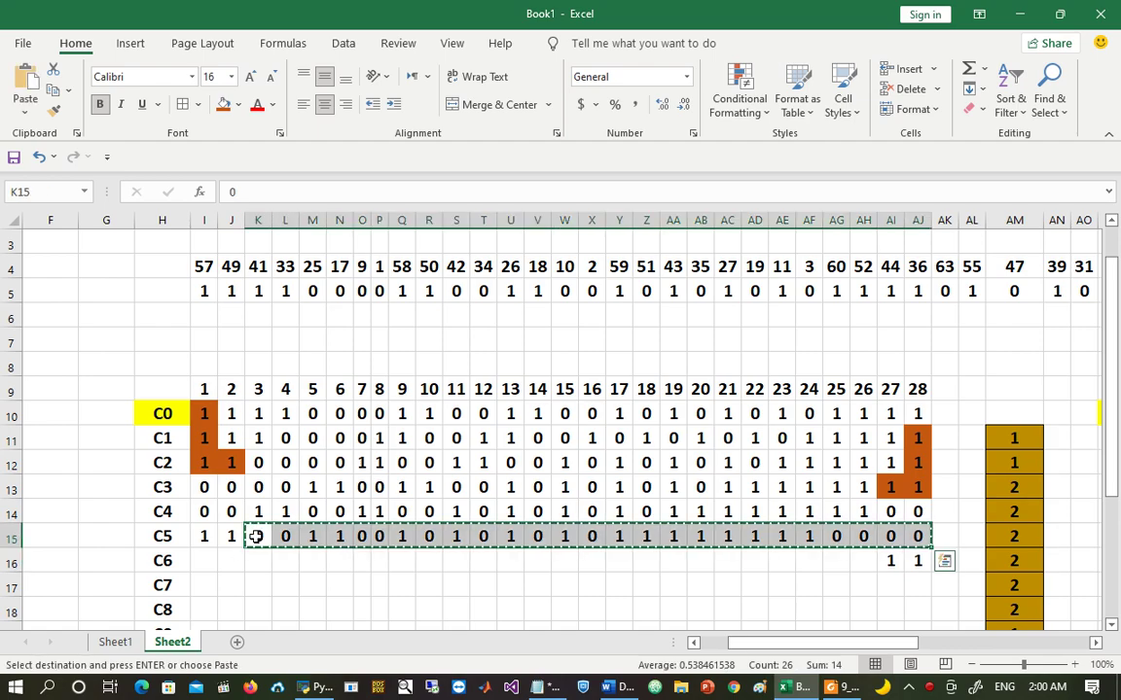
left_click(203, 560)
key("Return")
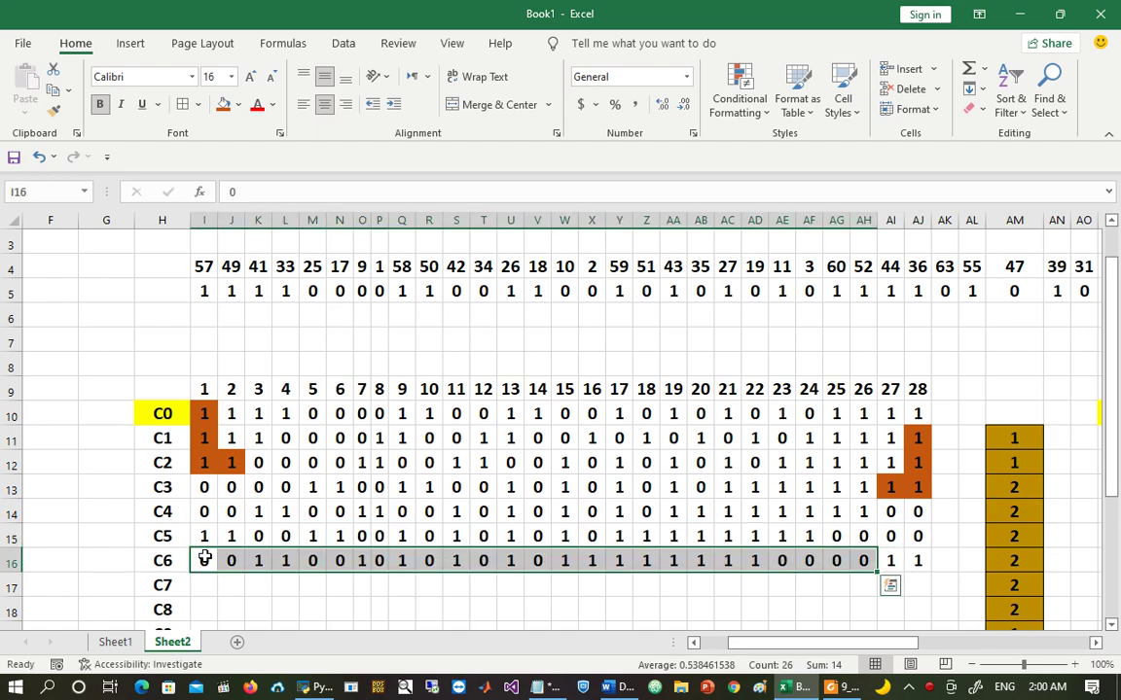
Step: Copy the first two D5 bits, AQ15:AR15, to the end of the D6 row in BQ16:BR16
key("ctrl+Right")
key("ctrl+Right")
key("ctrl+Right")
key("Right")
key("Up")
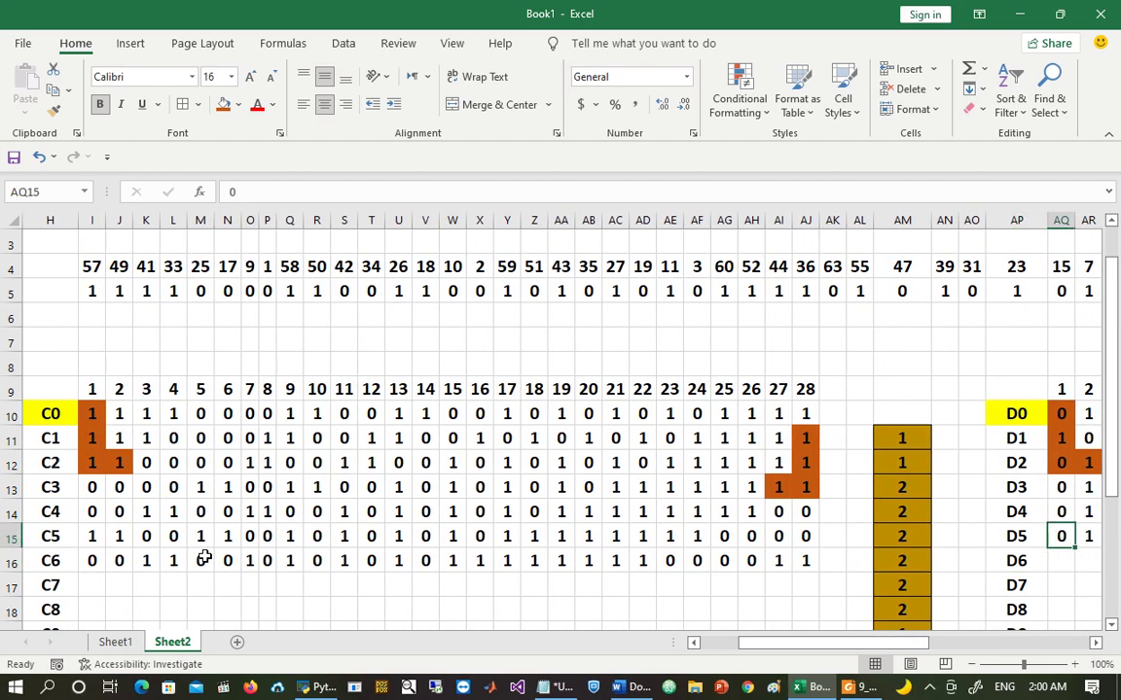
key("shift+Right")
key("ctrl+c")
key("ctrl+Right")
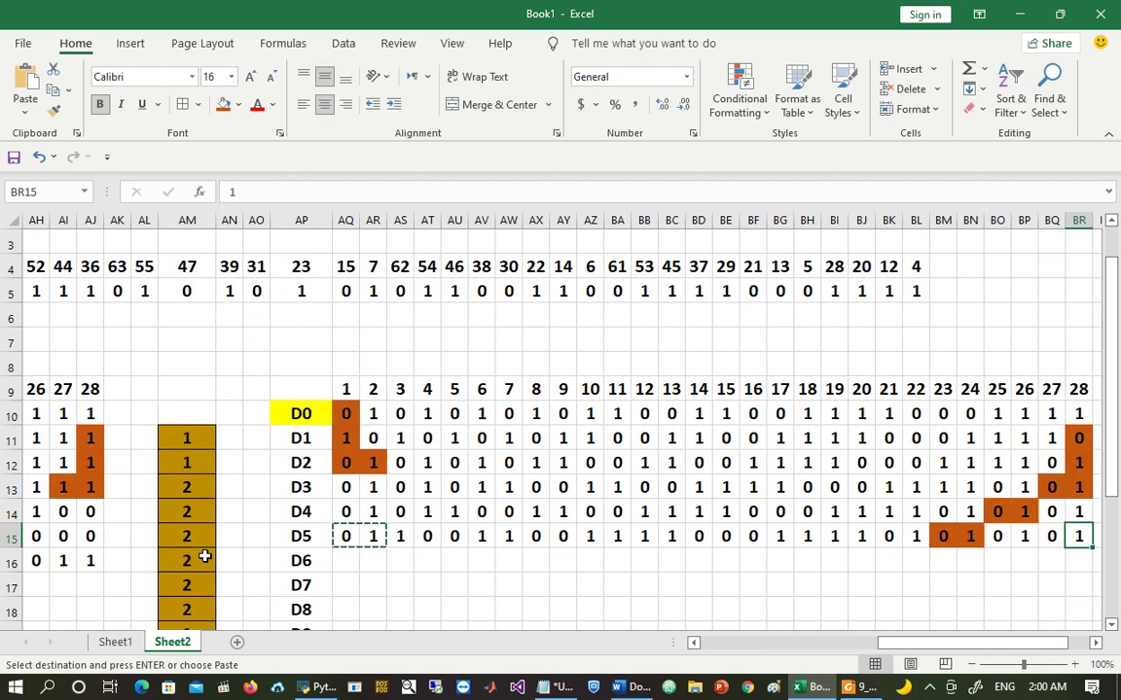
key("Down")
key("Left")
key("Return")
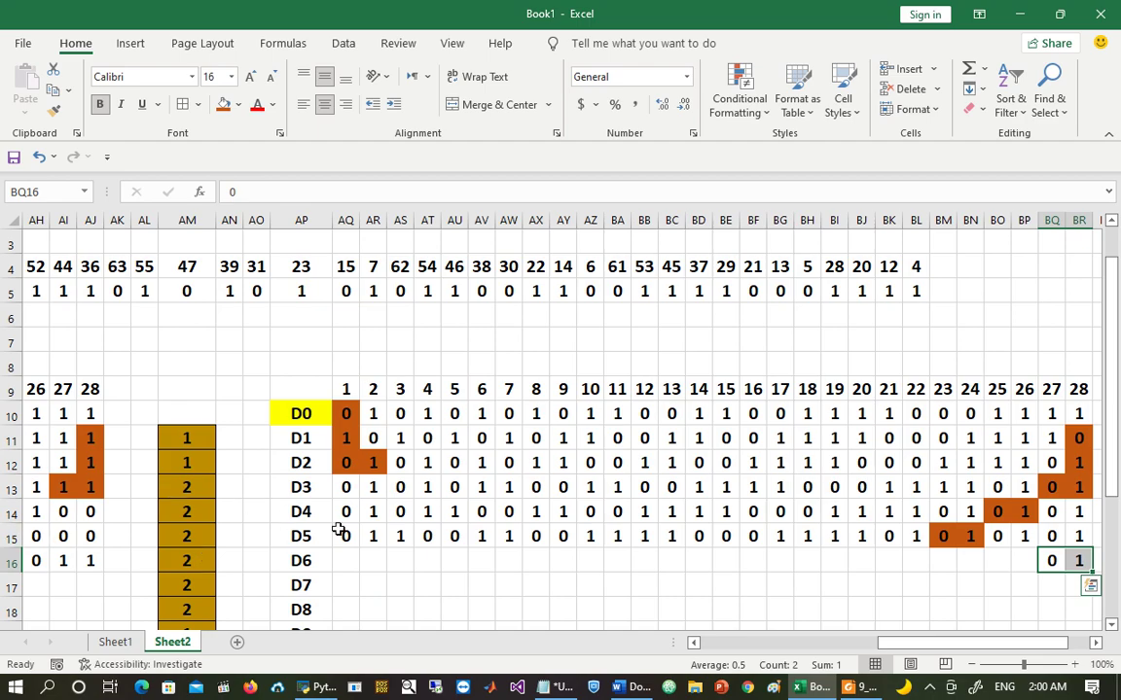
Step: Copy the remaining D5 bits AS15:BR15 and paste them into the D6 row from AQ16
left_click(404, 533)
key("ctrl+shift+Right")
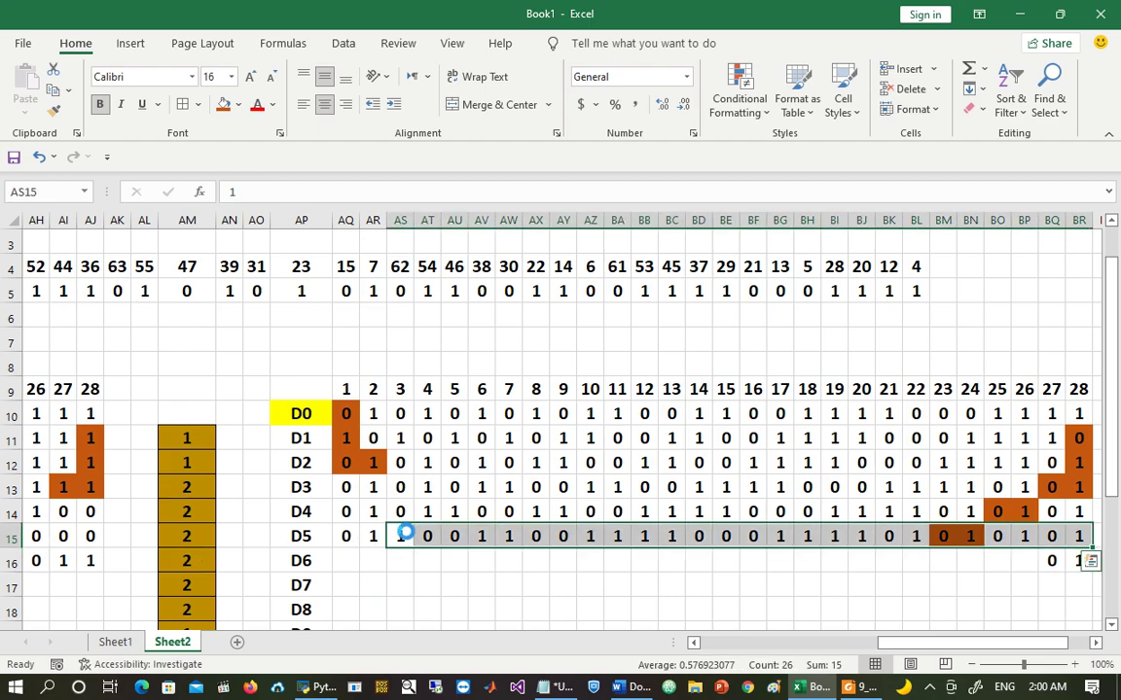
key("ctrl+c")
left_click(339, 564)
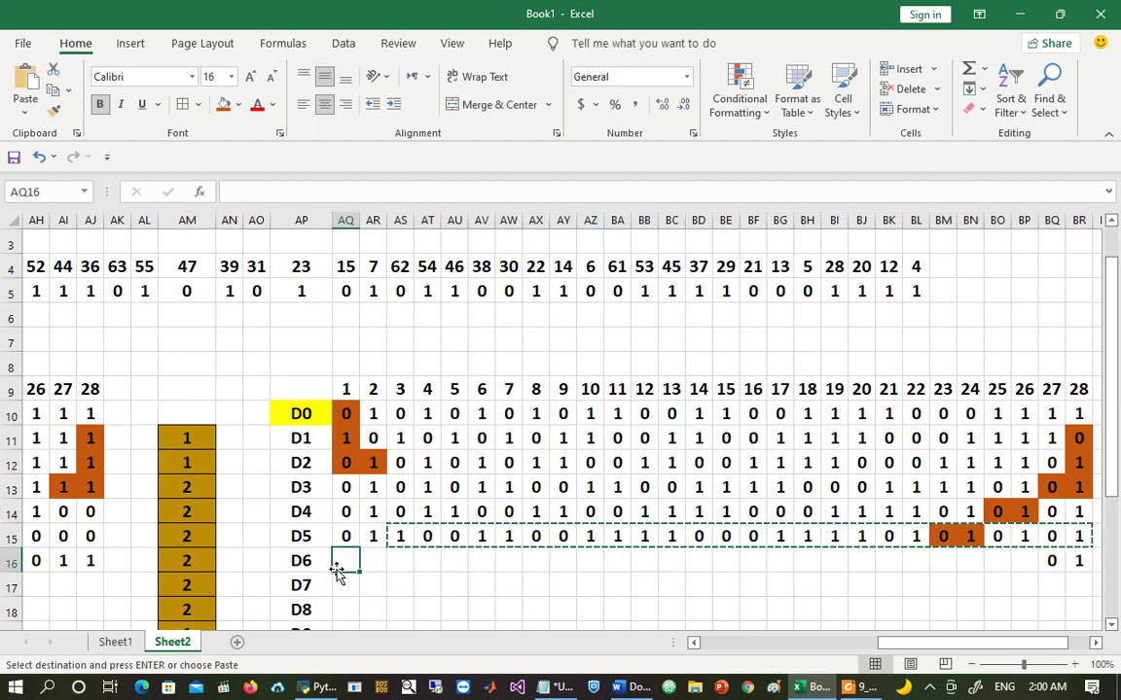
key("Return")
Step: Copy the first two C6 bits, I16:J16, to the end of the C7 row in AI17:AJ17
left_click(172, 593)
key("Left")
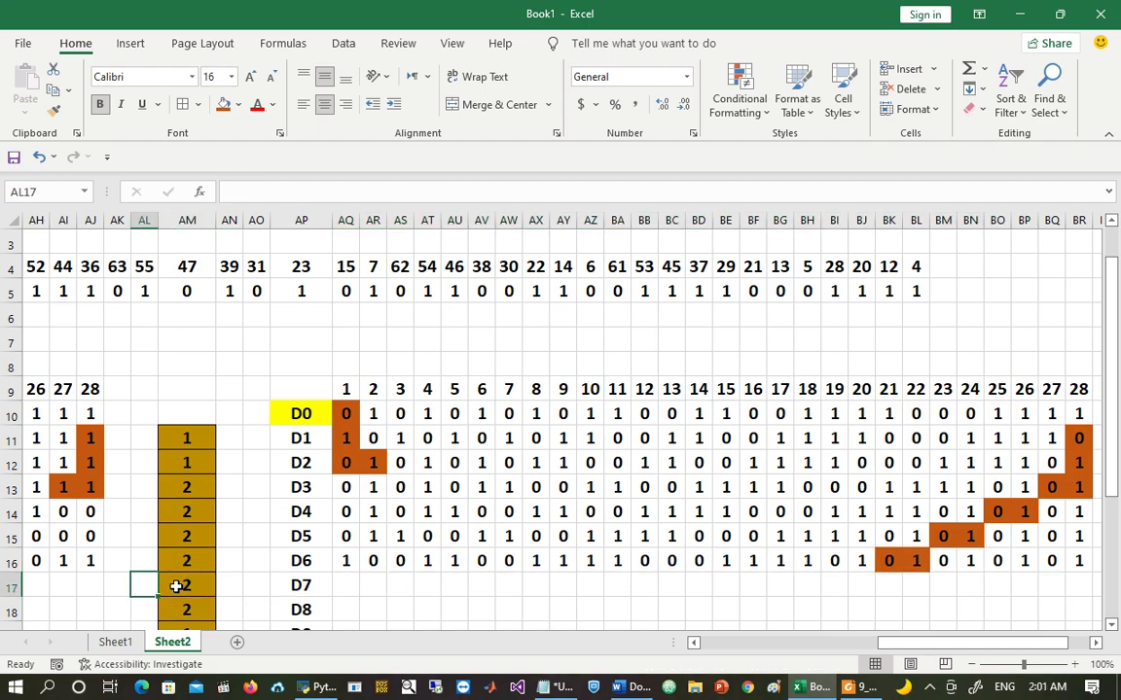
key("Left")
key("Left")
key("ctrl+Left")
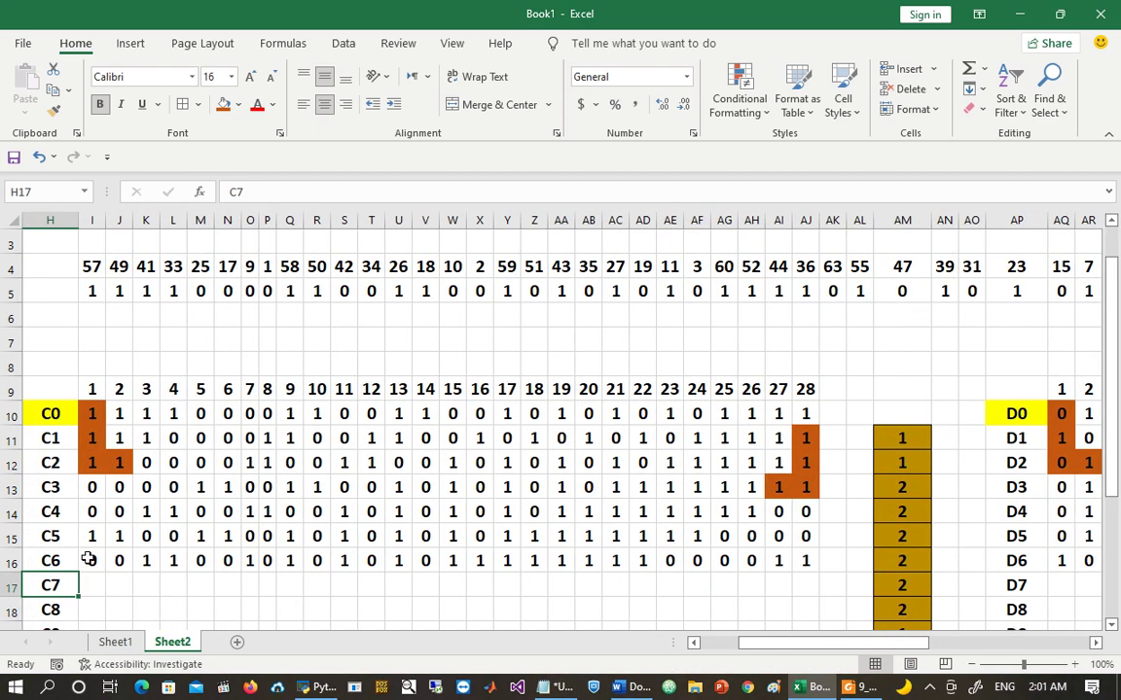
left_click_drag(88, 559, 121, 563)
key("ctrl+c")
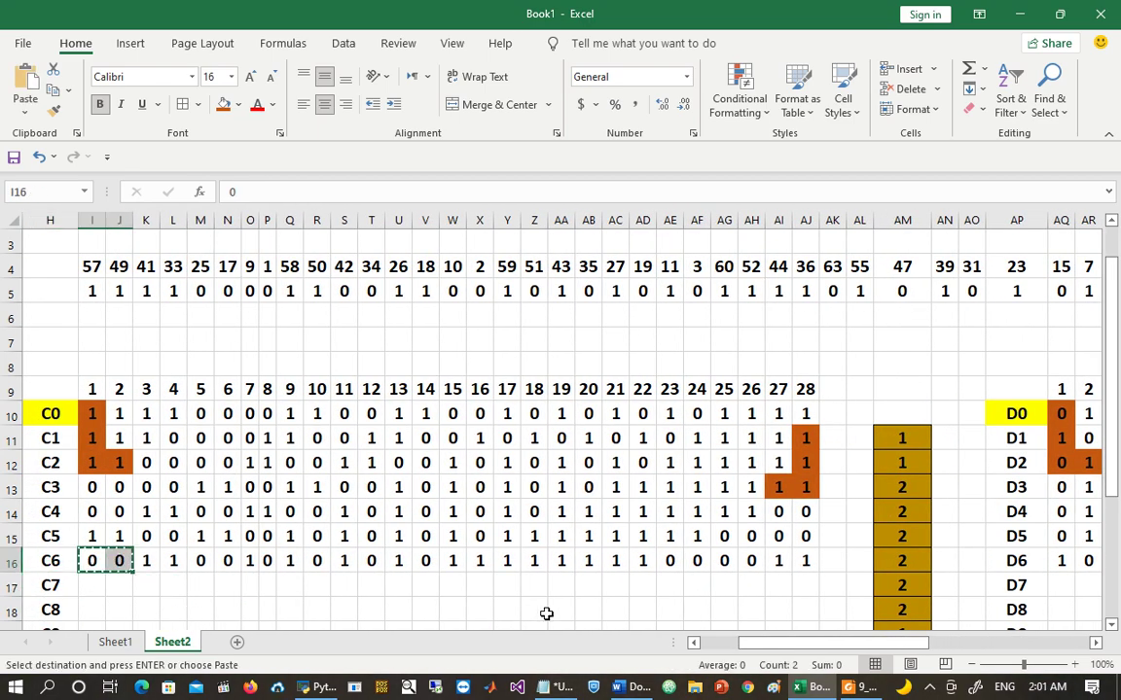
left_click(779, 588)
key("Return")
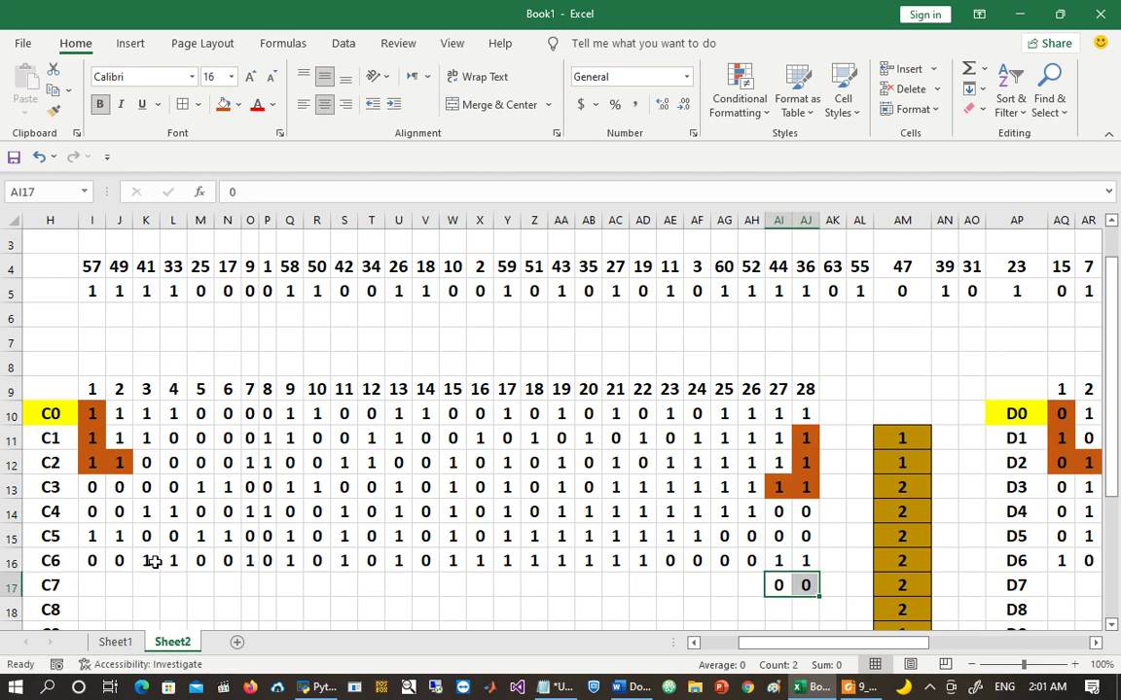
Step: Copy the remaining C6 bits K16:AJ16 and paste them into the C7 row from I17
left_click_drag(154, 561, 809, 558)
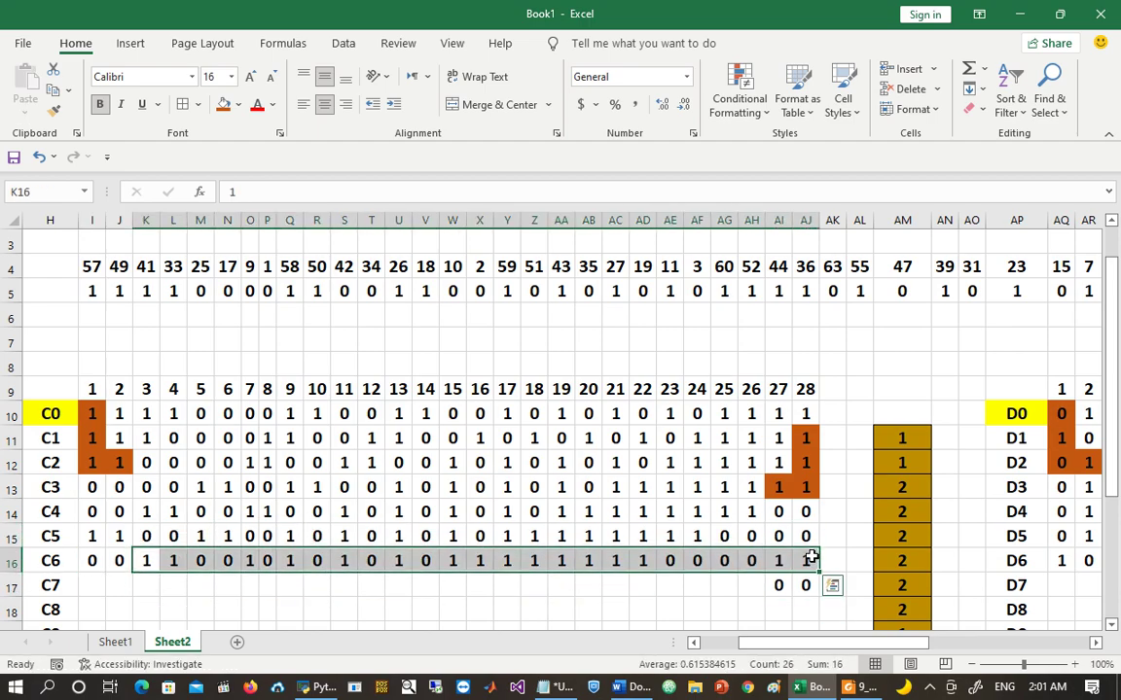
key("ctrl+c")
left_click(94, 585)
key("Return")
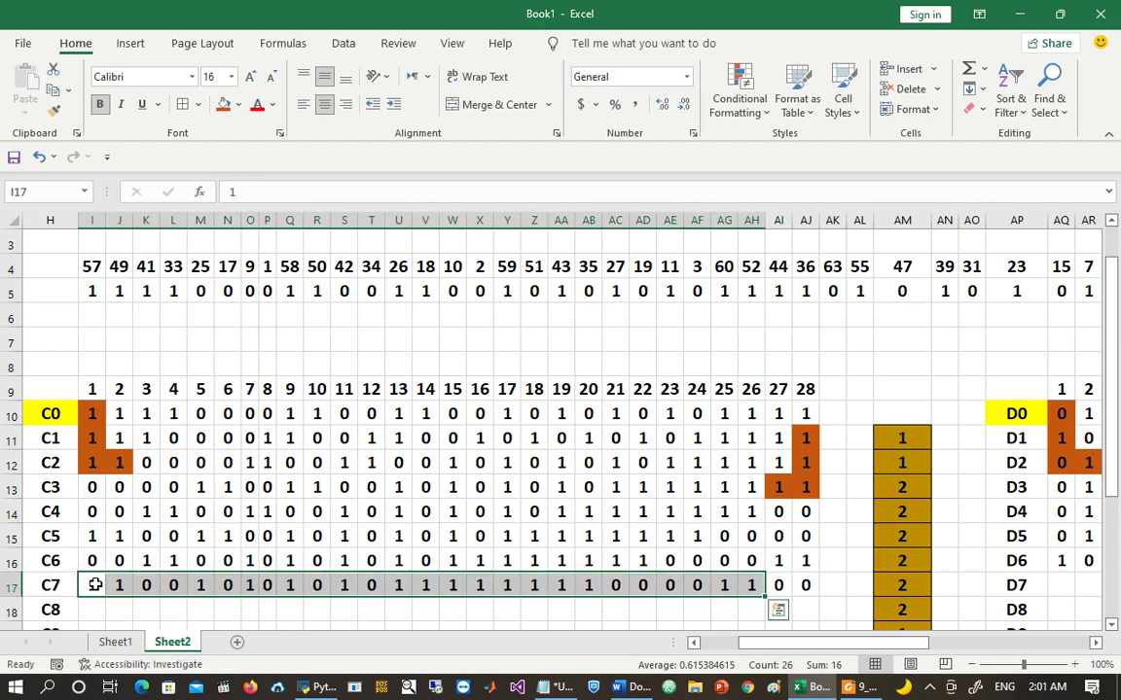
Step: Copy the first two C7 bits, I17:J17, to the end of the C8 row in AI18:AJ18
key("Down")
key("Down")
key("Down")
key("Down")
key("Down")
key("Down")
key("Down")
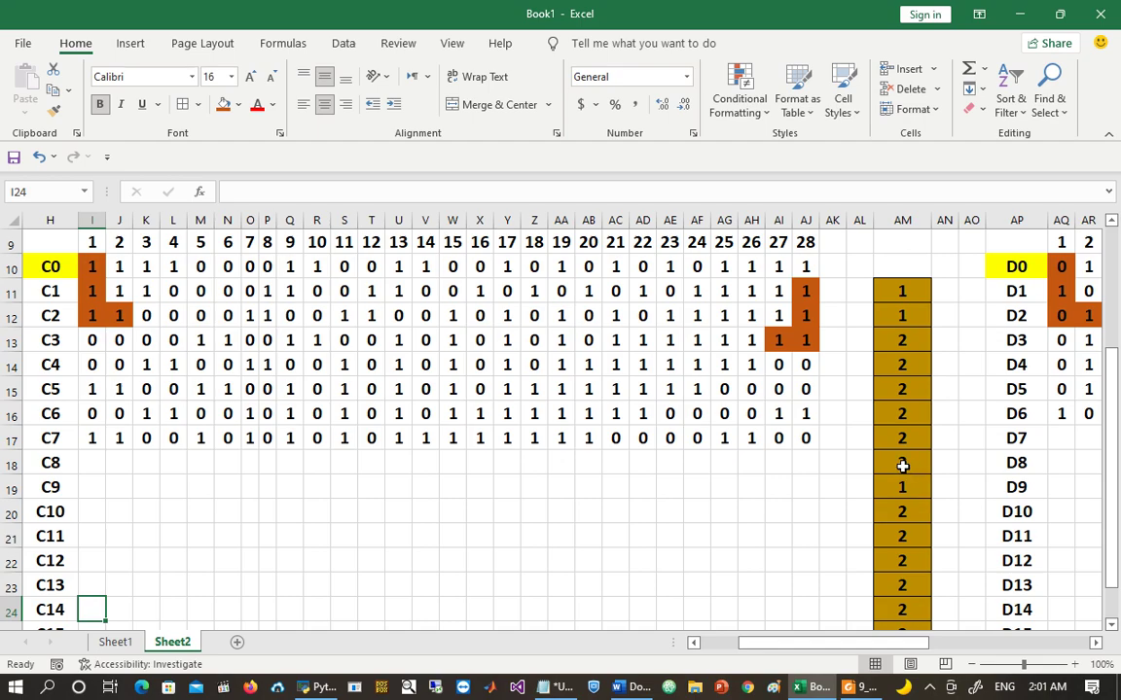
left_click_drag(83, 437, 115, 438)
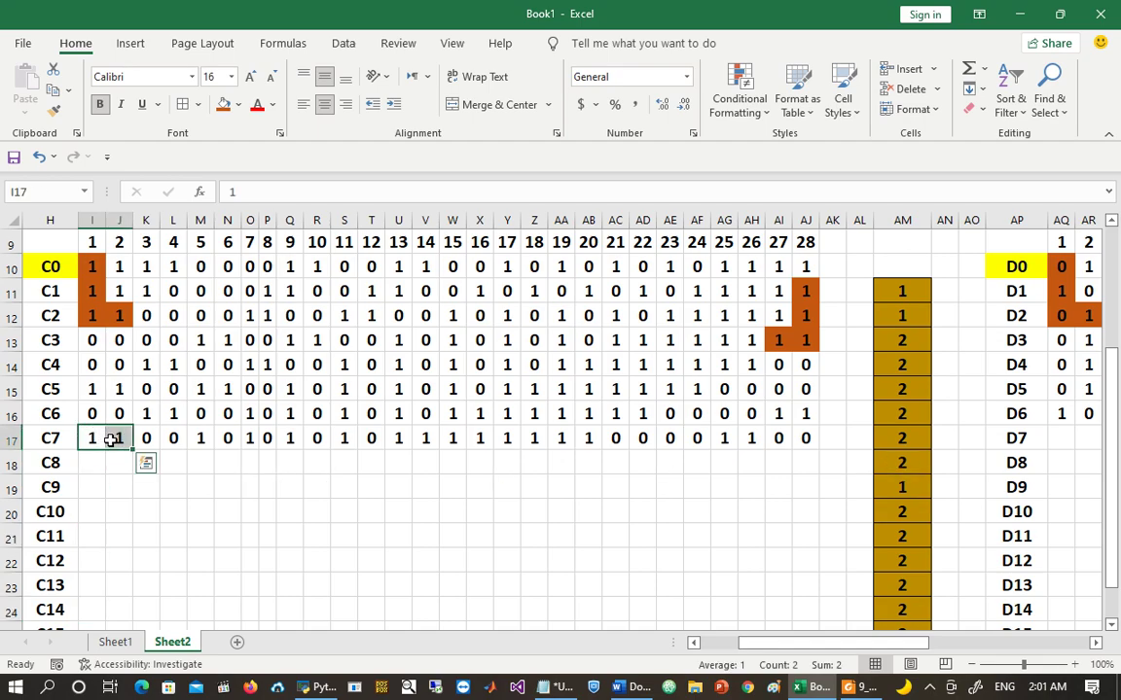
key("ctrl+c")
left_click(780, 455)
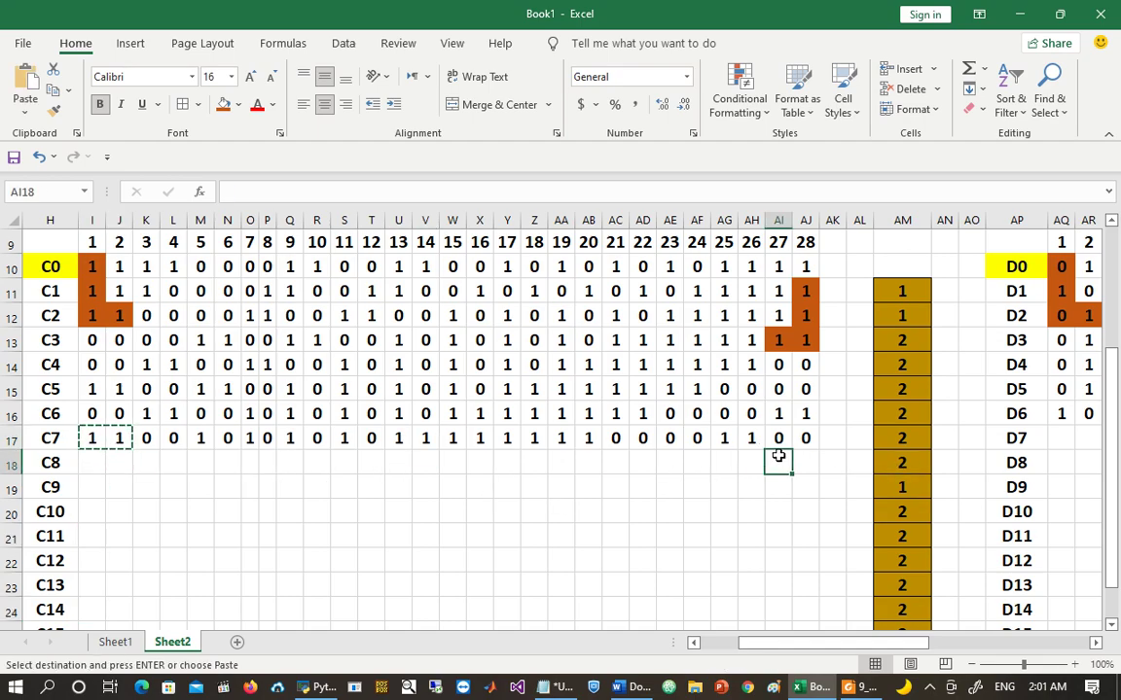
key("Return")
Step: Copy the remaining C7 bits K17:AJ17 and paste them into the C8 row from I18
left_click(151, 438)
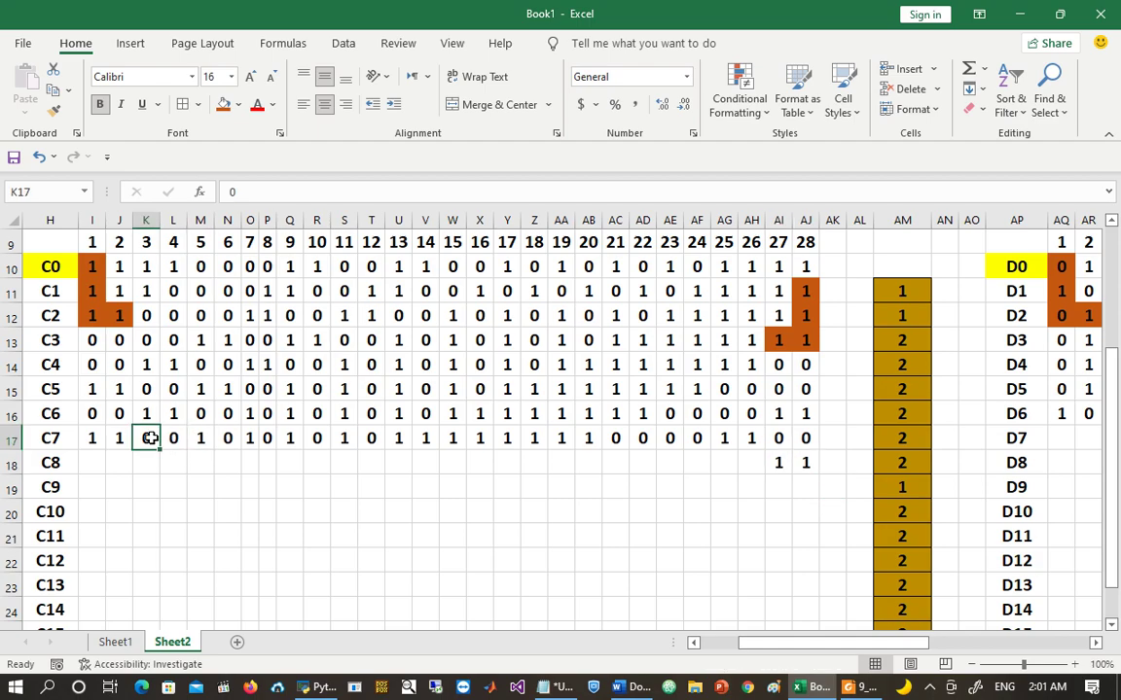
key("ctrl+shift+Right")
key("ctrl+c")
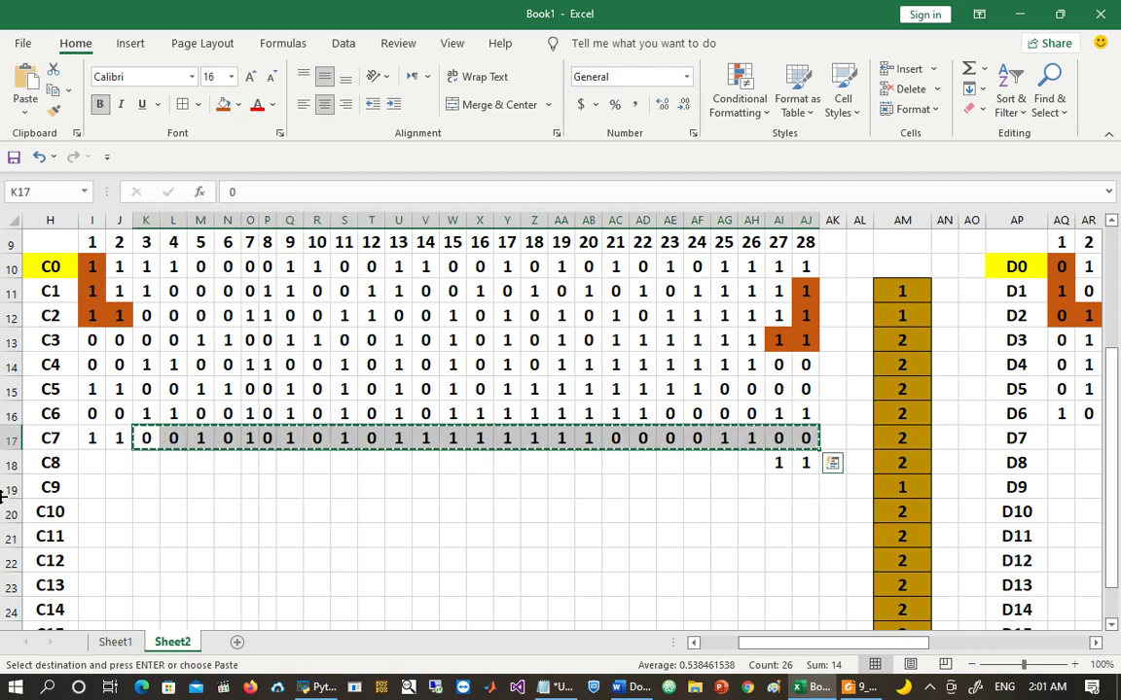
left_click(90, 463)
key("Return")
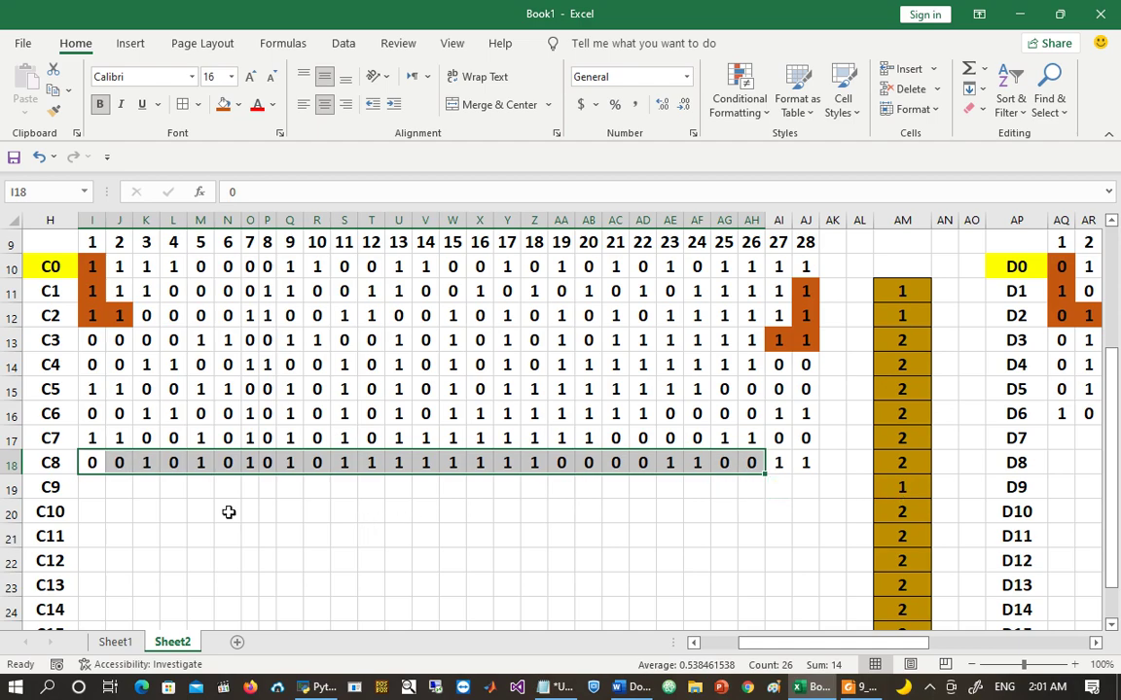
Step: Copy only the first C8 bit, I18, to the end of the C9 row in AJ19
left_click(93, 463)
key("ctrl+c")
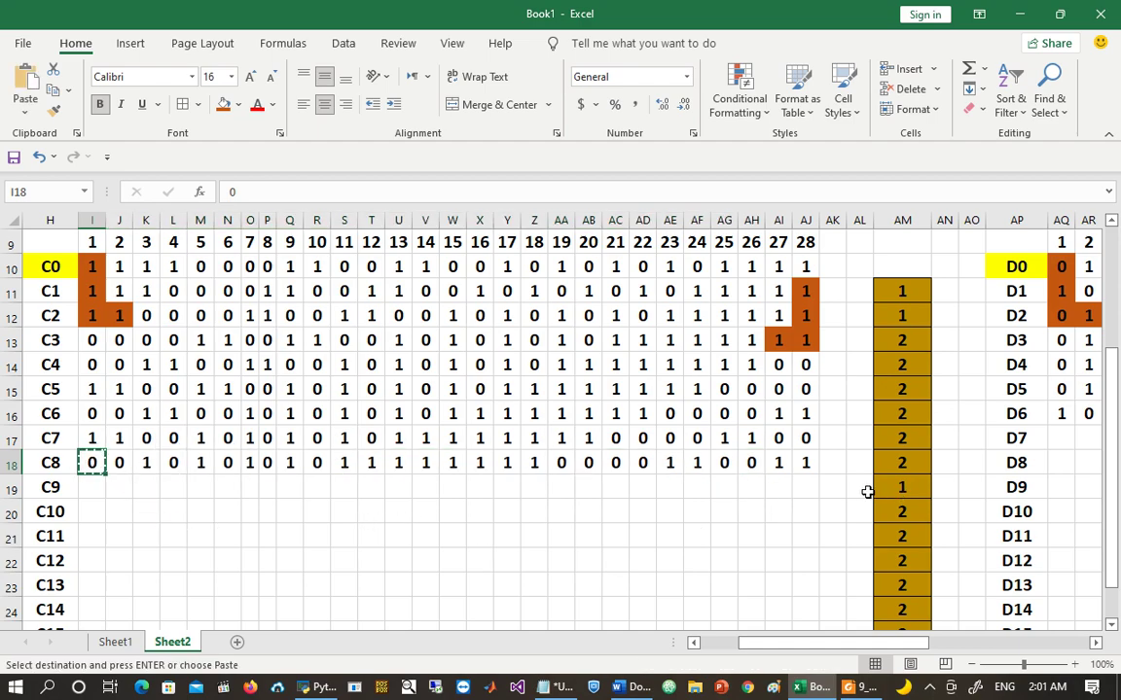
left_click(813, 485)
key("Return")
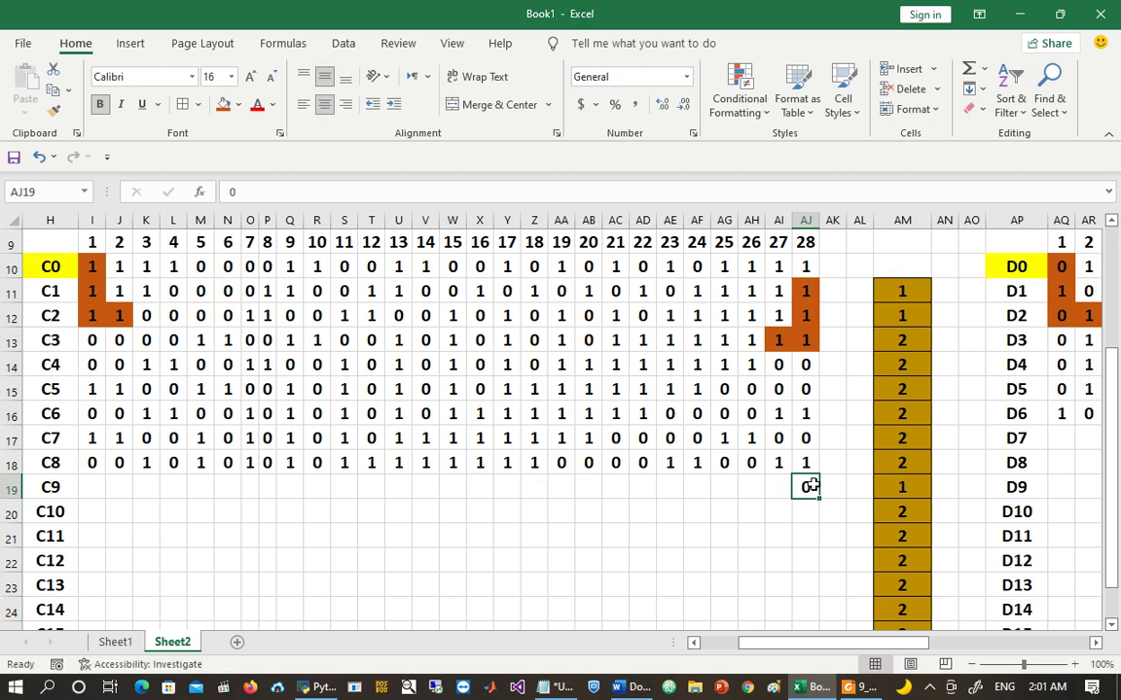
Step: Copy the remaining C8 bits J18:AJ18 and paste them into the C9 row from I19
left_click(118, 463)
key("ctrl+shift+Right")
key("ctrl+c")
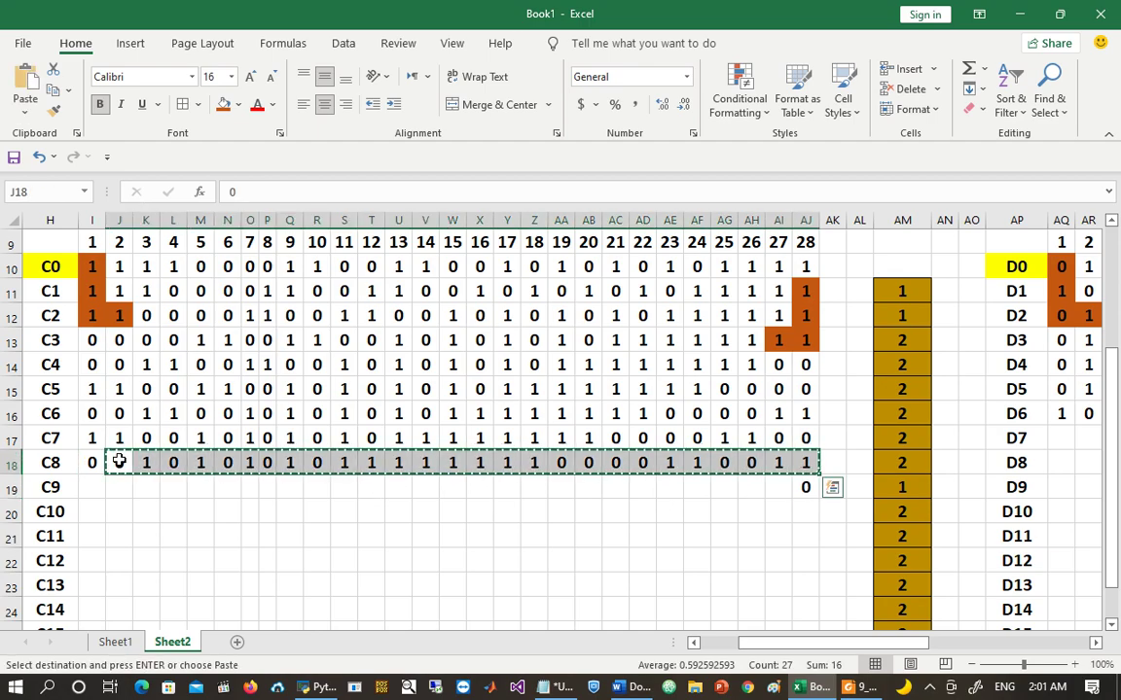
left_click(89, 487)
key("Return")
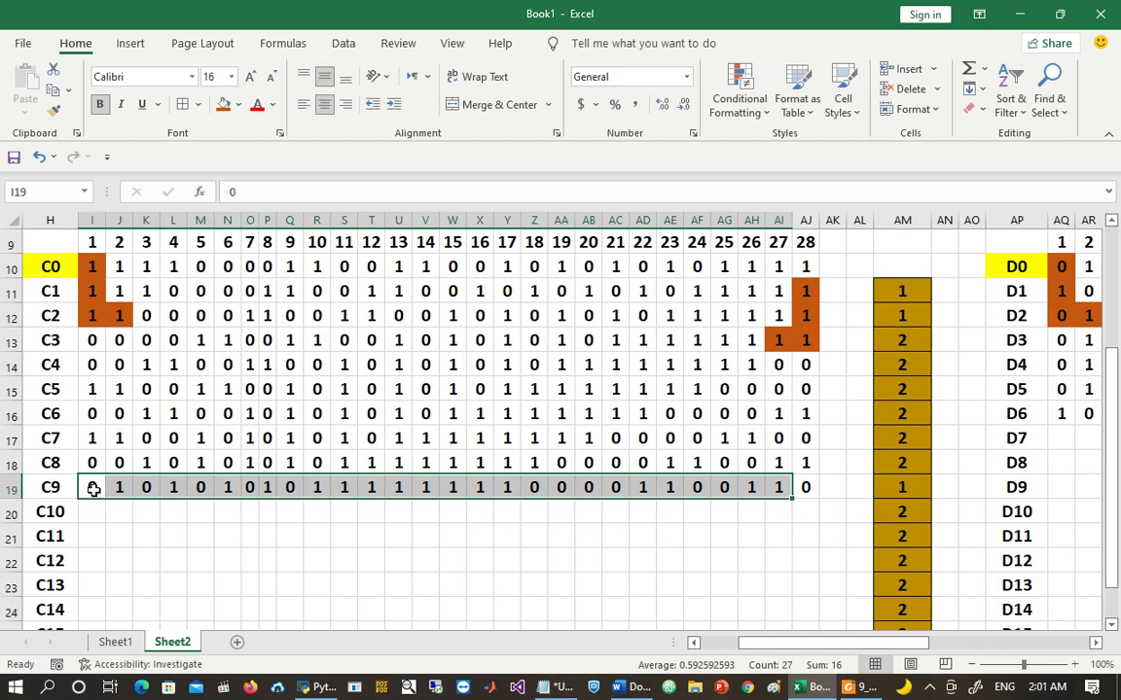
Step: Copy the first two C9 bits, I19:J19, to the end of the C10 row in AI20:AJ20
left_click_drag(93, 490, 113, 487)
key("ctrl+c")
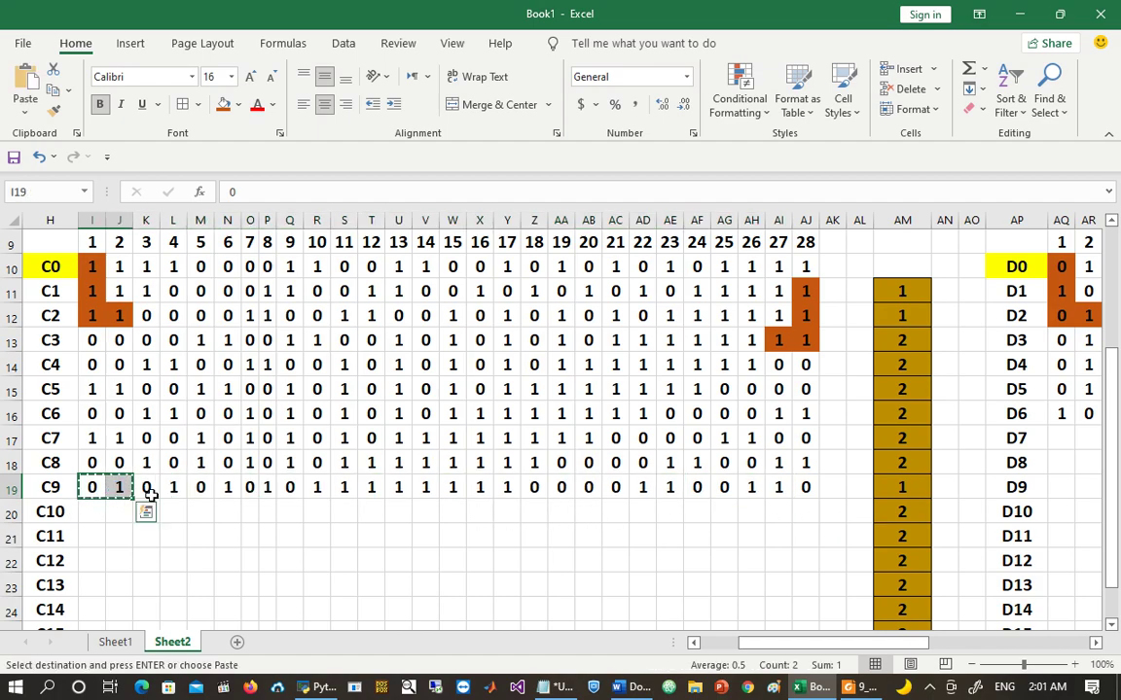
left_click(779, 513)
key("Return")
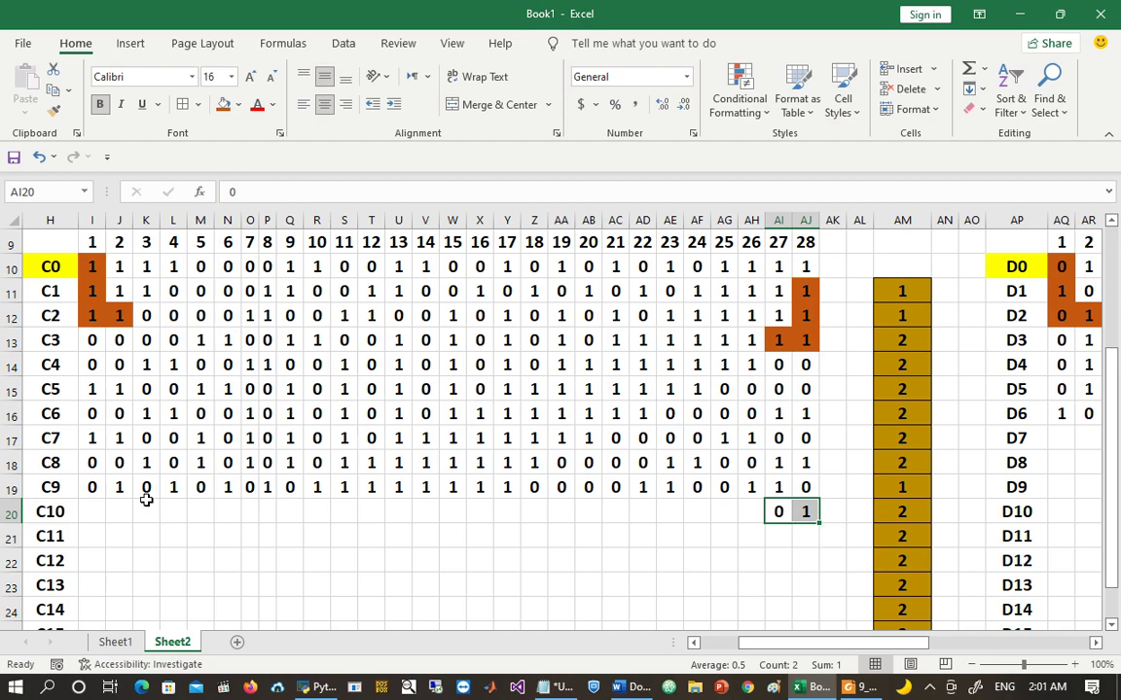
Step: Copy the remaining C9 bits K19:AJ19 and paste them into the C10 row from I20
left_click(146, 487)
key("ctrl+shift+Right")
key("ctrl+c")
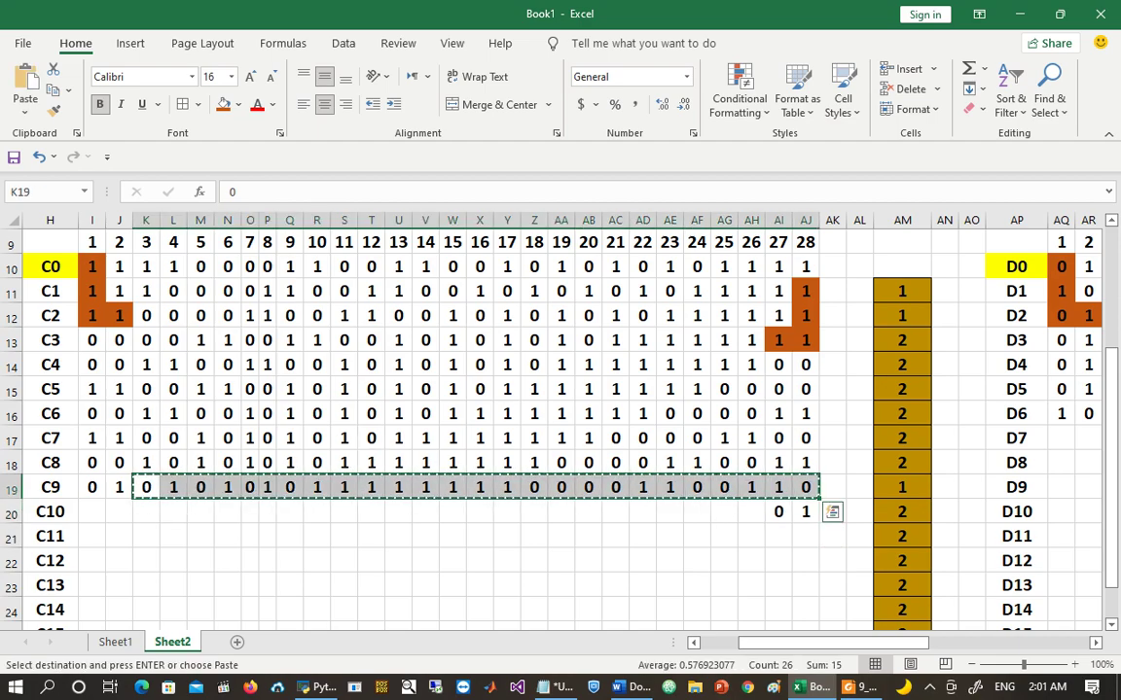
left_click(93, 509)
key("Return")
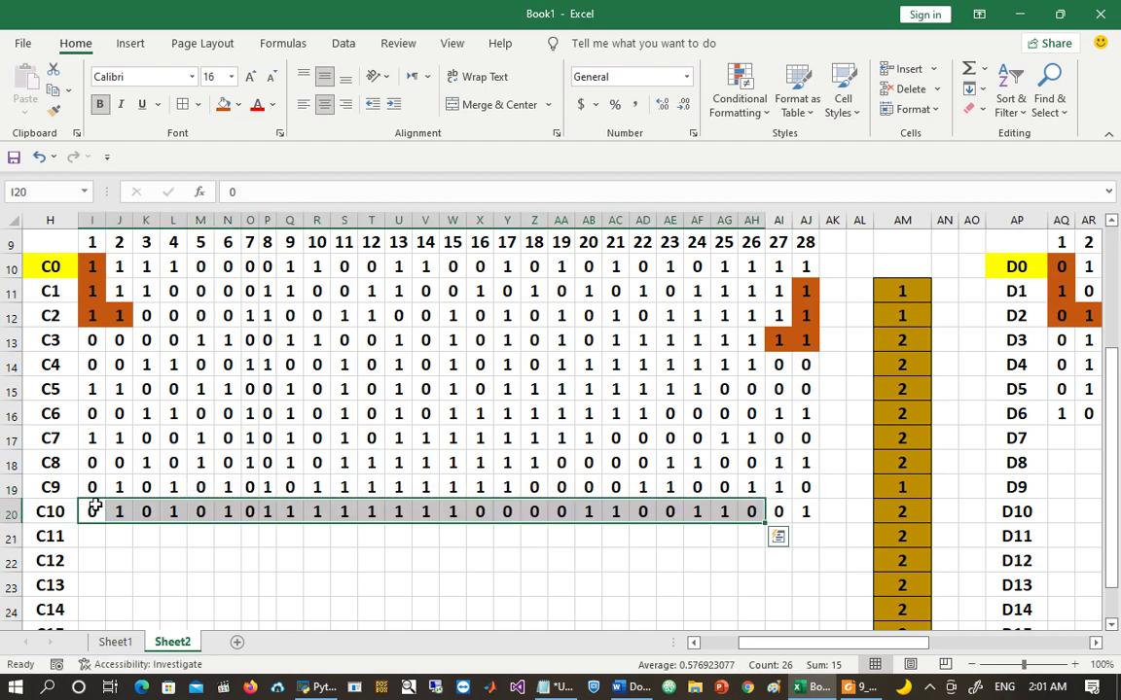
Step: Copy the first two C10 bits, I20:J20, to the end of the C11 row in AI21:AJ21
left_click_drag(97, 512, 115, 511)
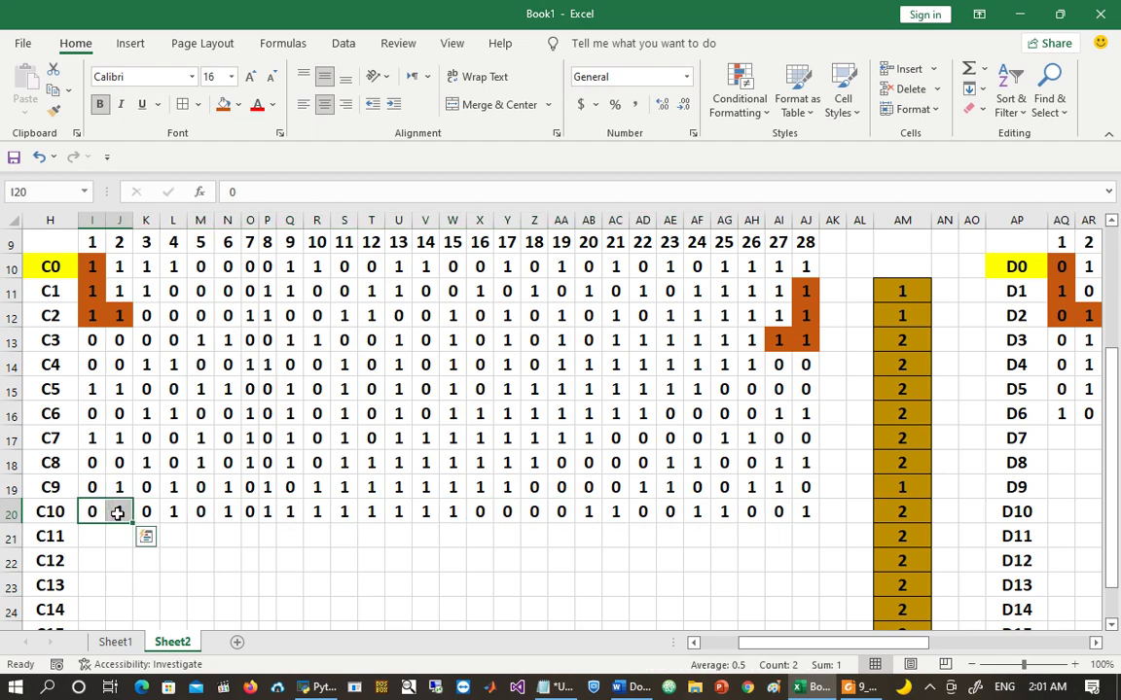
key("ctrl+c")
left_click(779, 536)
key("Return")
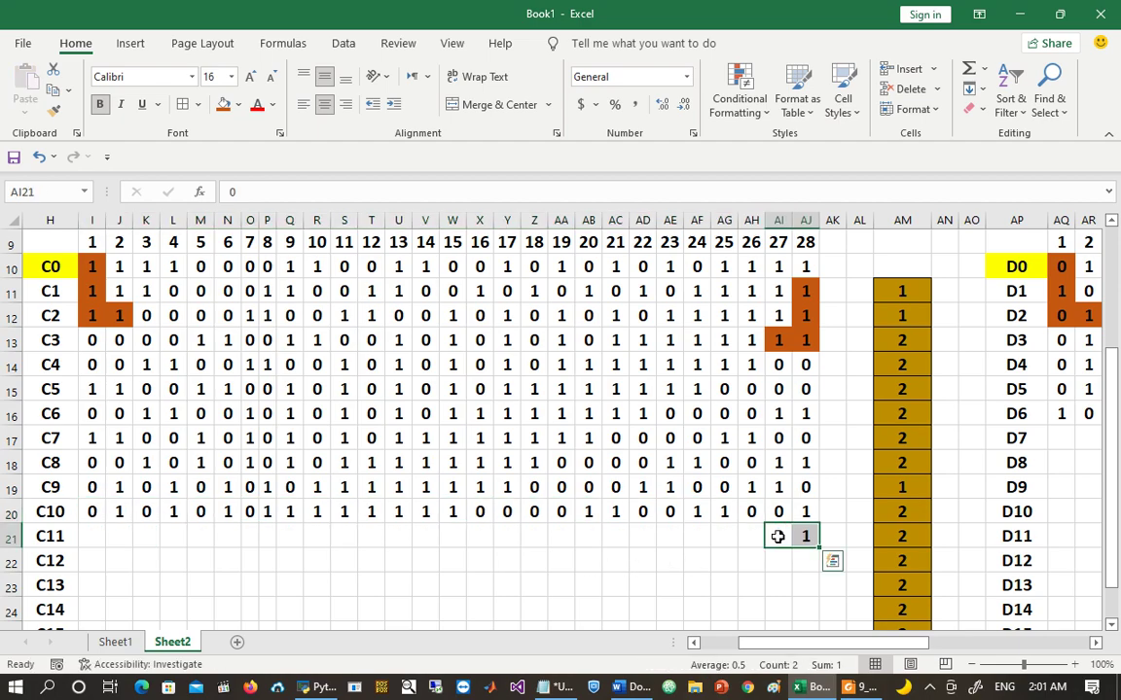
Step: Copy the remaining C10 bits K20:AJ20 and paste them into the C11 row from I21
left_click(141, 510)
key("ctrl+shift+Right")
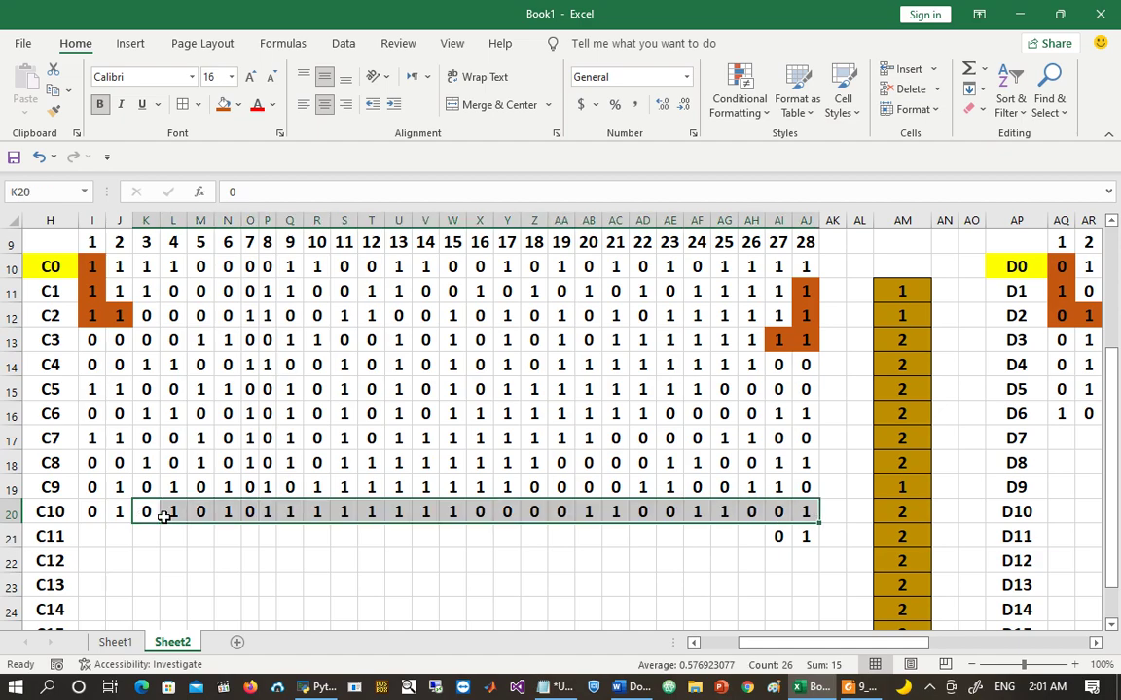
key("ctrl+c")
left_click(93, 535)
key("Return")
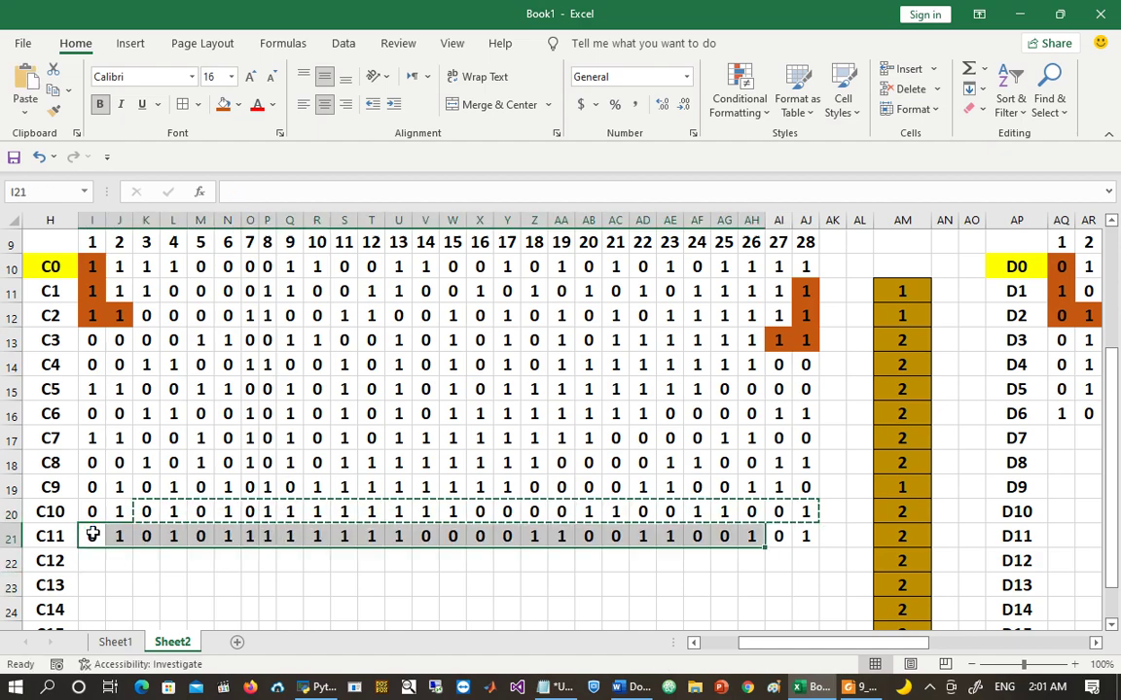
Step: Copy the first two C11 bits, I21:J21, to the end of the C12 row in AI22:AJ22
left_click(94, 535)
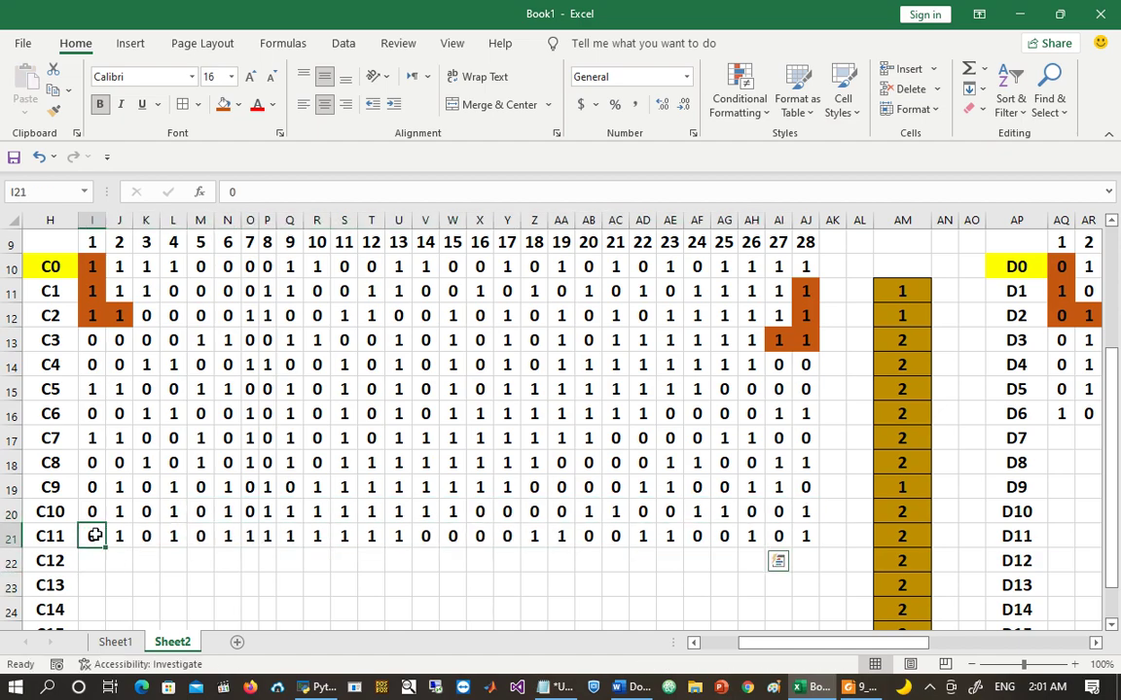
left_click_drag(98, 534, 117, 533)
key("ctrl+c")
left_click_drag(345, 537, 371, 536)
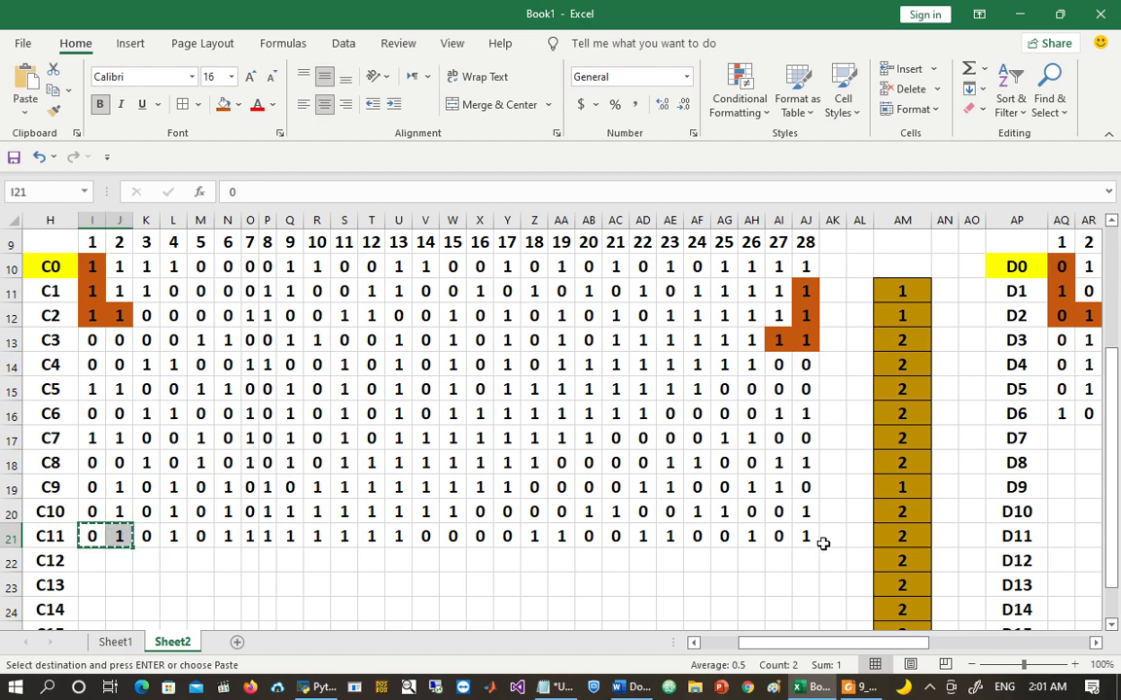
left_click(784, 557)
key("Return")
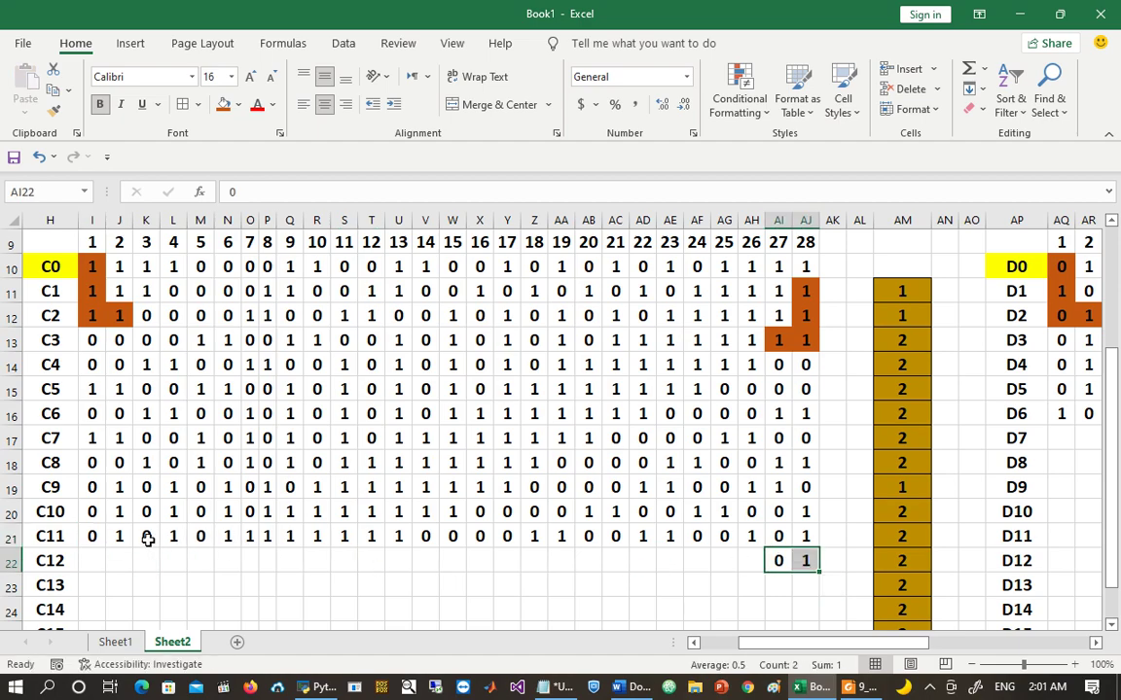
Step: Copy the remaining C11 bits K21:AJ21 and paste them into the C12 row from I22
left_click(146, 539)
key("ctrl+shift+Right")
key("ctrl+c")
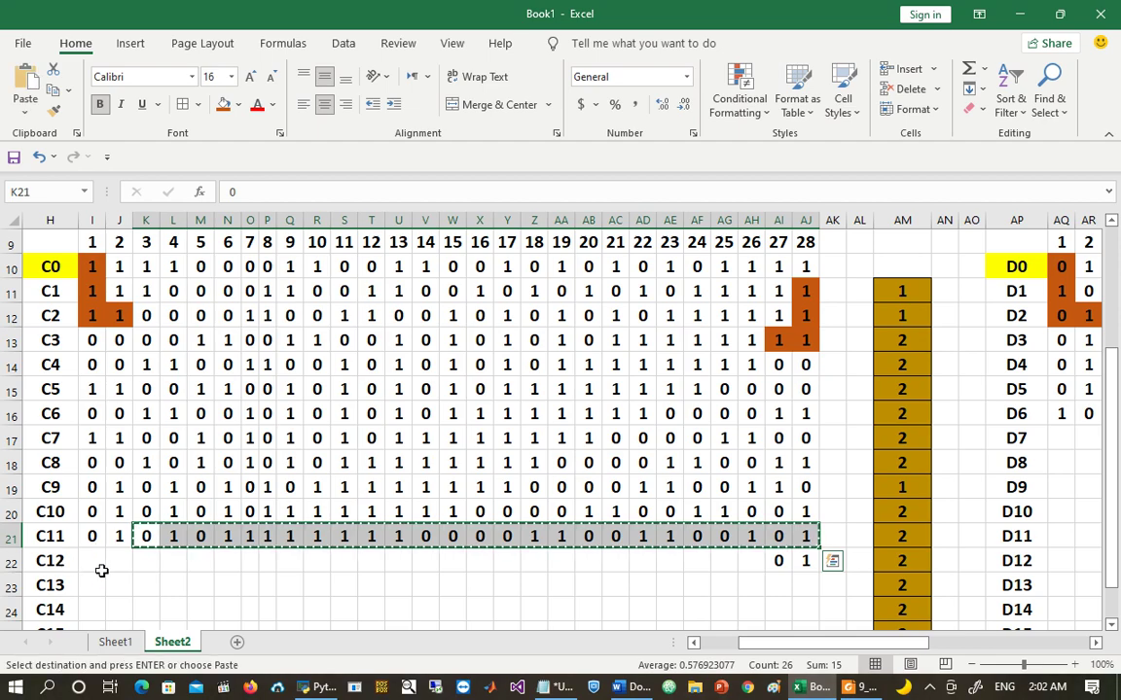
left_click(102, 568)
key("Return")
Step: Copy the first two C12 bits, I22:J22, to the end of the C13 row in AI23:AJ23
left_click(94, 559)
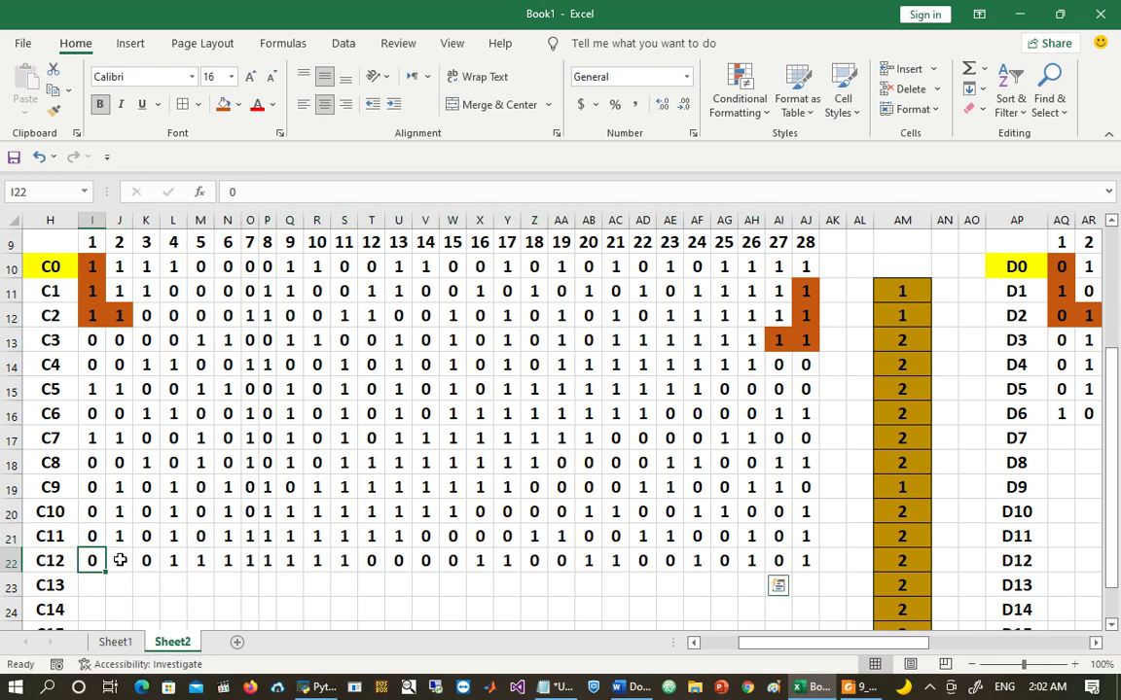
left_click(119, 561, "shift")
key("ctrl+c")
left_click(778, 583)
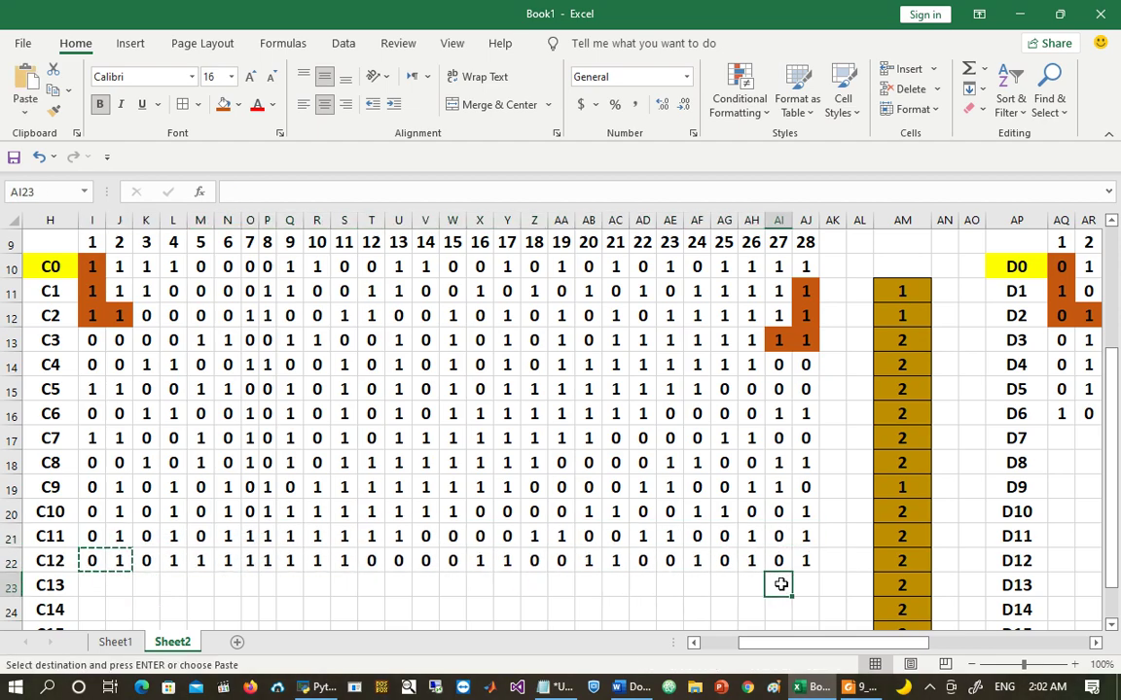
key("Return")
Step: Copy the remaining C12 bits K22:AJ22 and paste them into the C13 row from I23
left_click(146, 560)
key("ctrl+shift+Right")
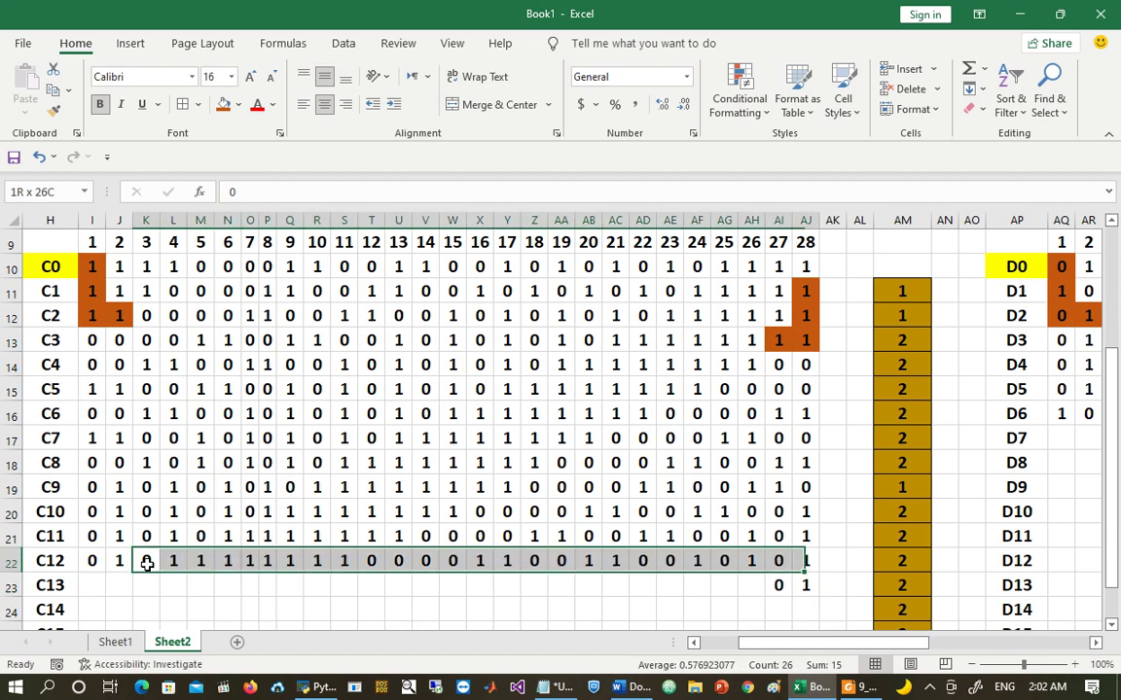
key("ctrl+c")
left_click(94, 581)
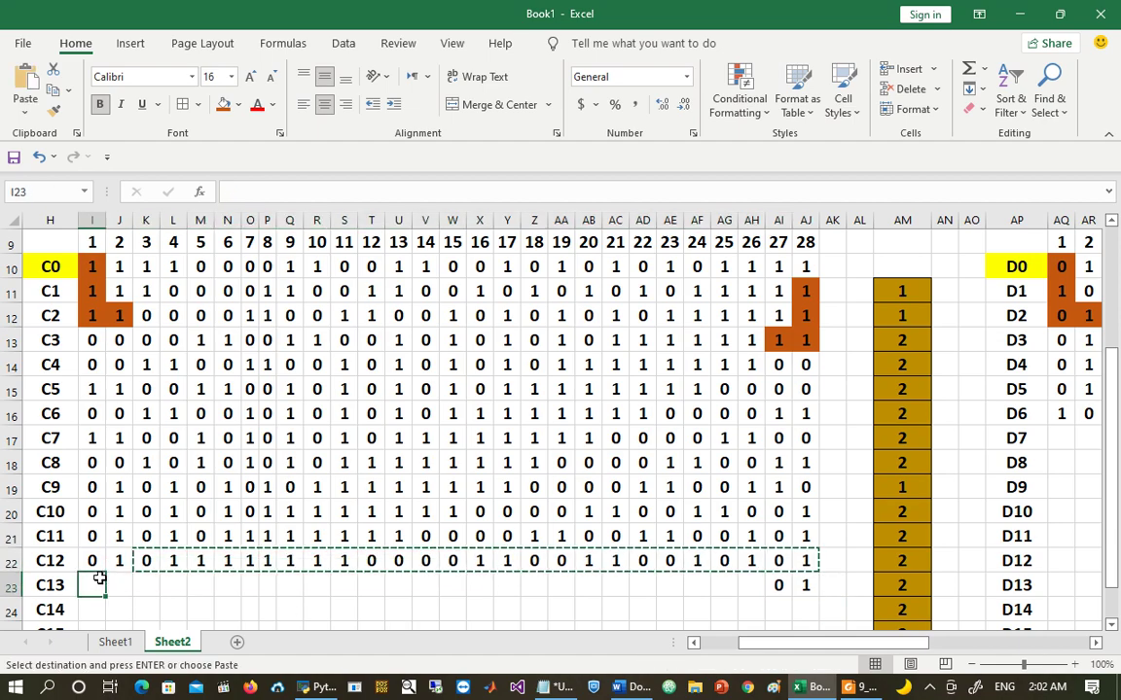
key("Return")
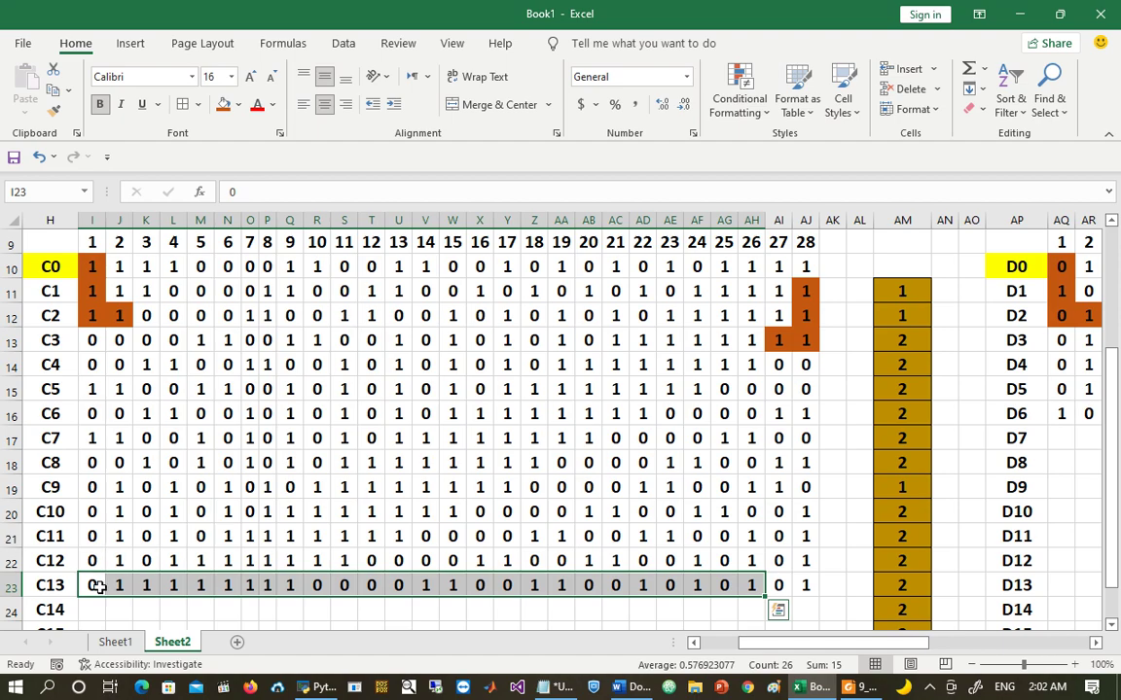
Step: Copy the first two C13 bits, I23:J23, to the end of the C14 row in AI24:AJ24
left_click_drag(98, 586, 120, 583)
key("ctrl+c")
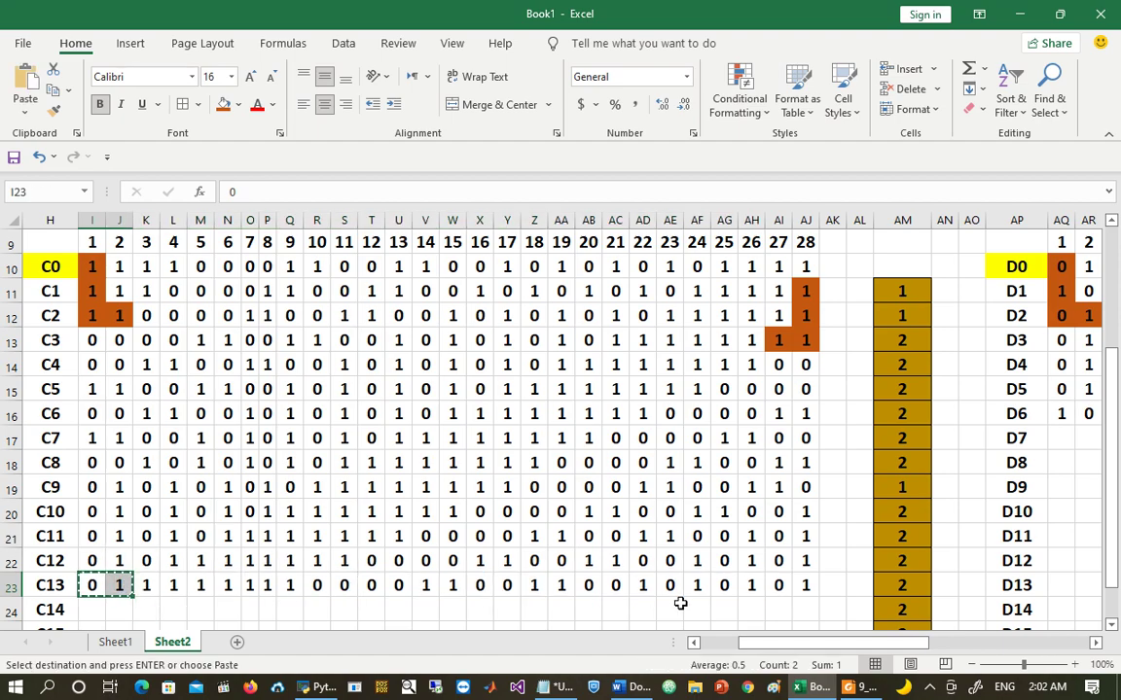
left_click(783, 607)
key("Return")
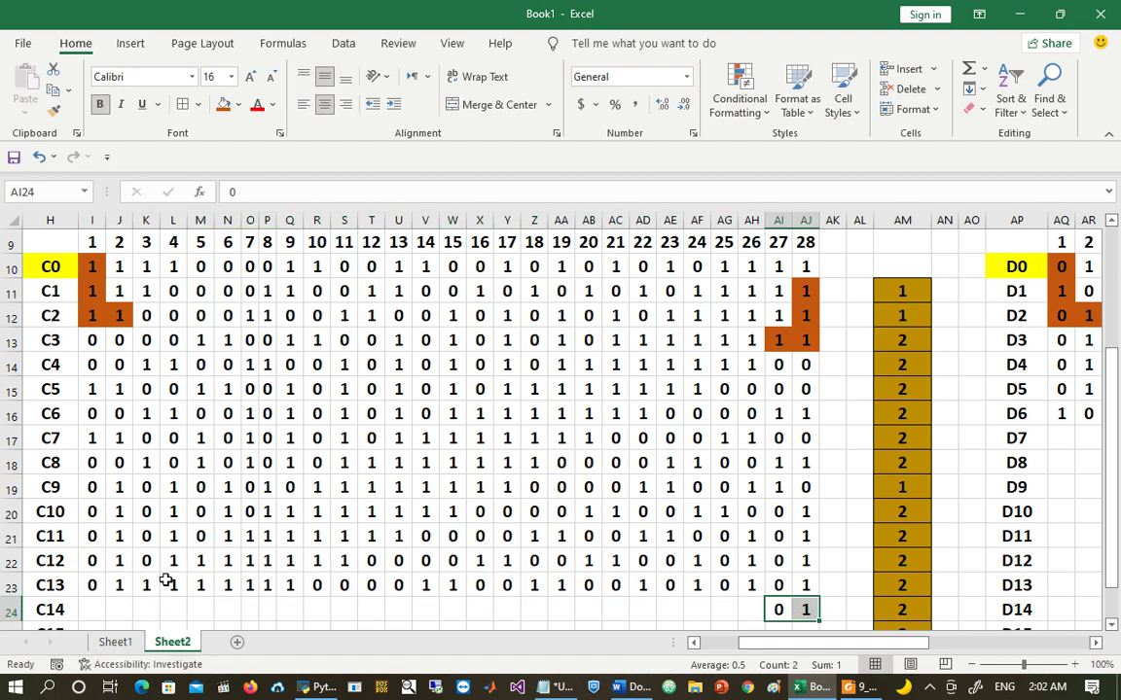
Step: Copy the remaining C13 bits K23:AJ23 and paste them into the C14 row from I24
left_click_drag(153, 586, 811, 582)
key("ctrl+c")
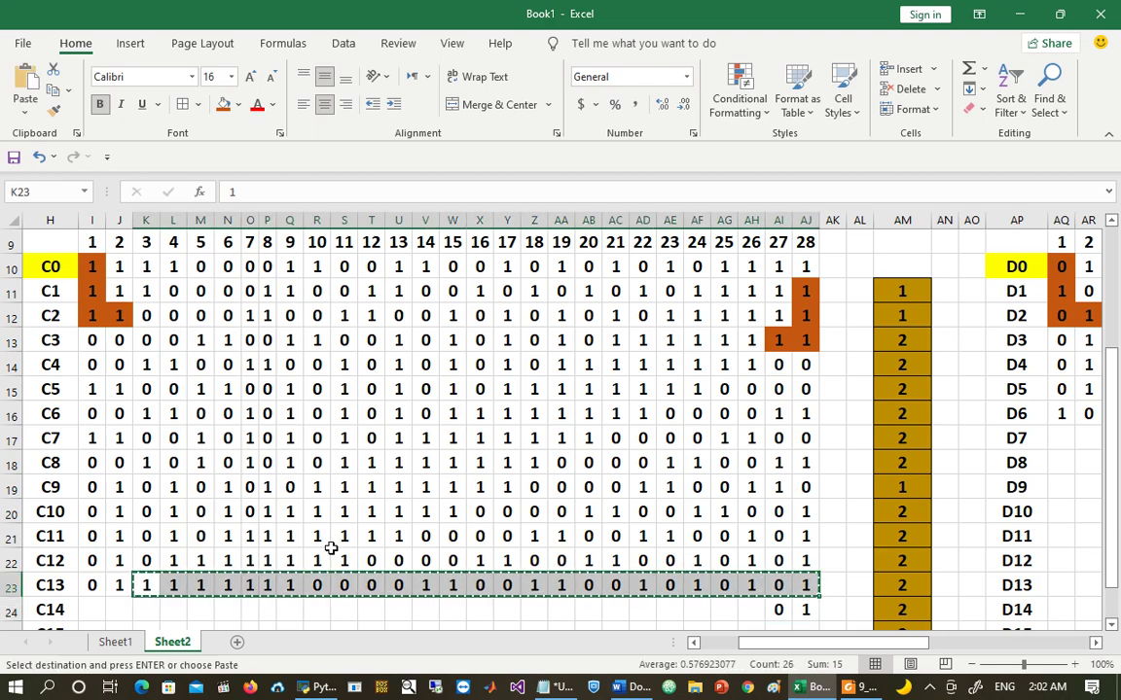
left_click(92, 606)
key("Return")
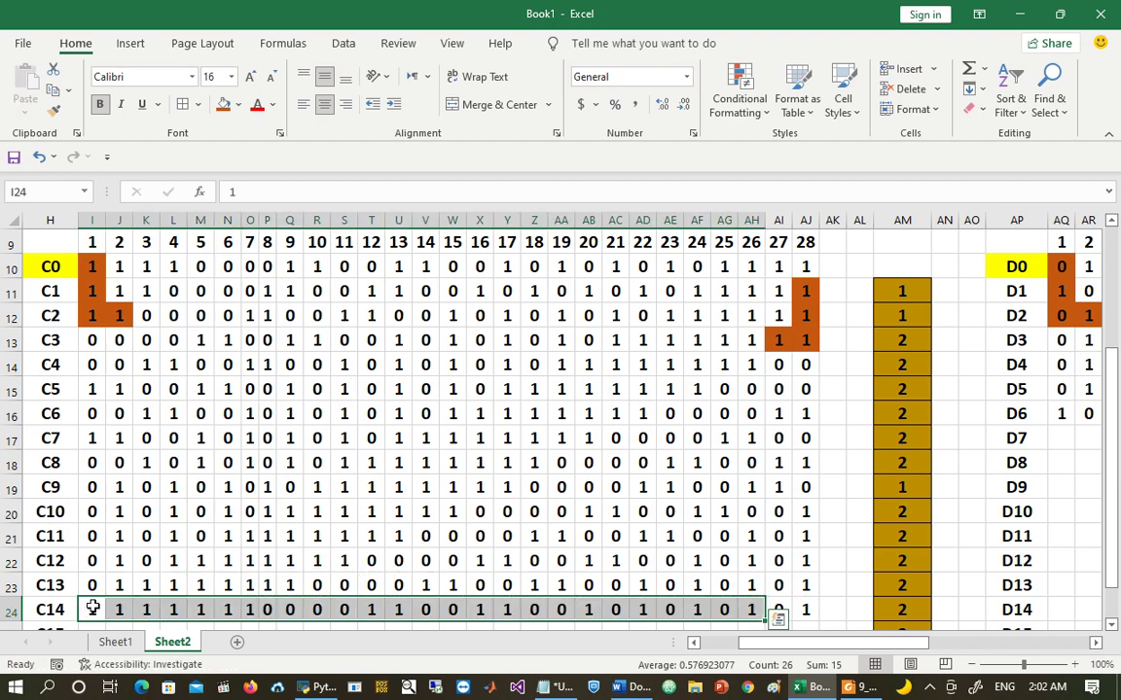
Step: Copy the first two C14 bits, I24:J24, to the end of the C15 row in AI25:AJ25
key("Down")
key("Down")
key("Down")
key("Down")
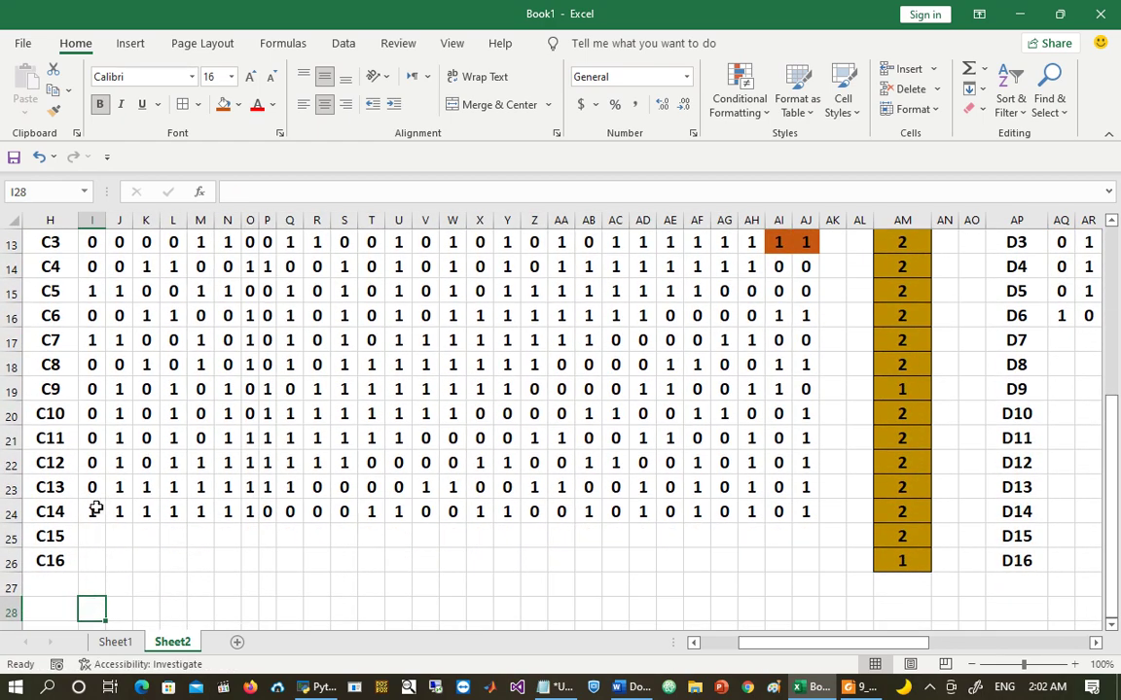
left_click_drag(95, 509, 116, 509)
key("ctrl+c")
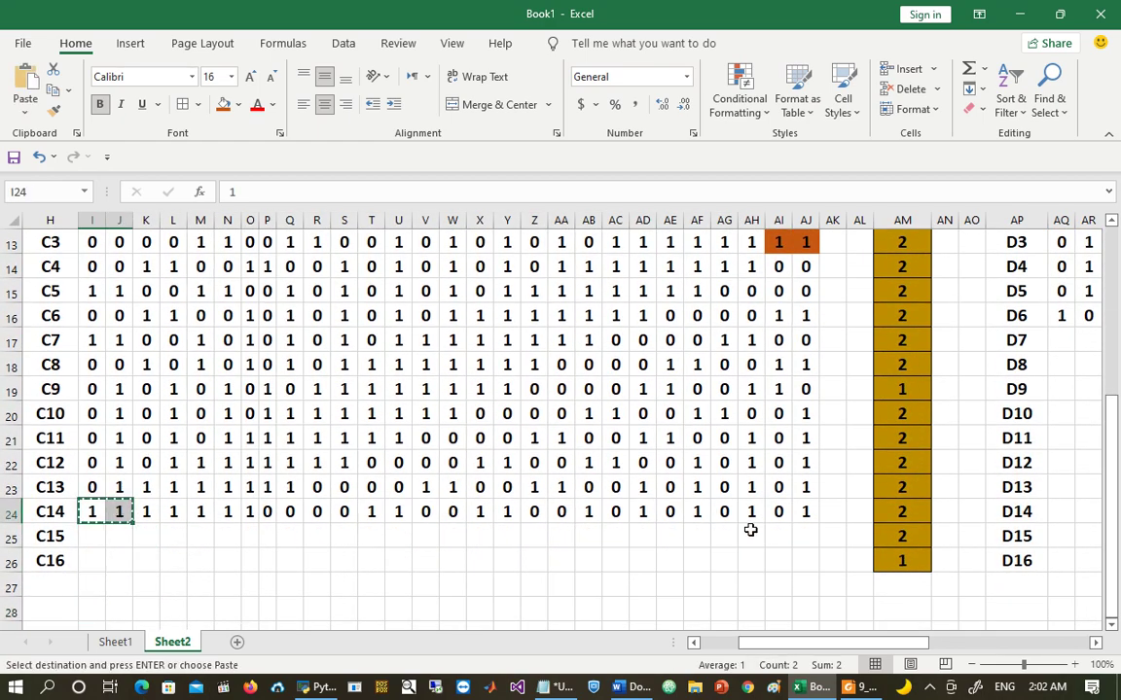
left_click(775, 536)
key("Return")
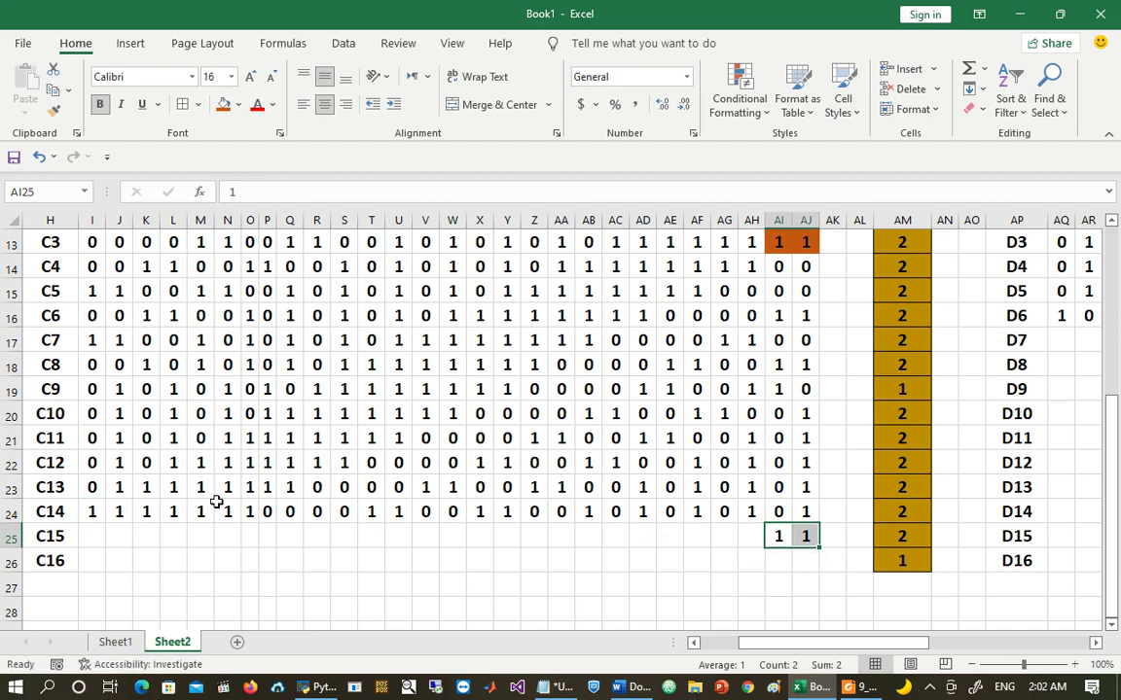
Step: Copy the remaining C14 bits K24:AJ24 and paste them into the C15 row from I25
left_click(142, 513)
key("ctrl+shift+Right")
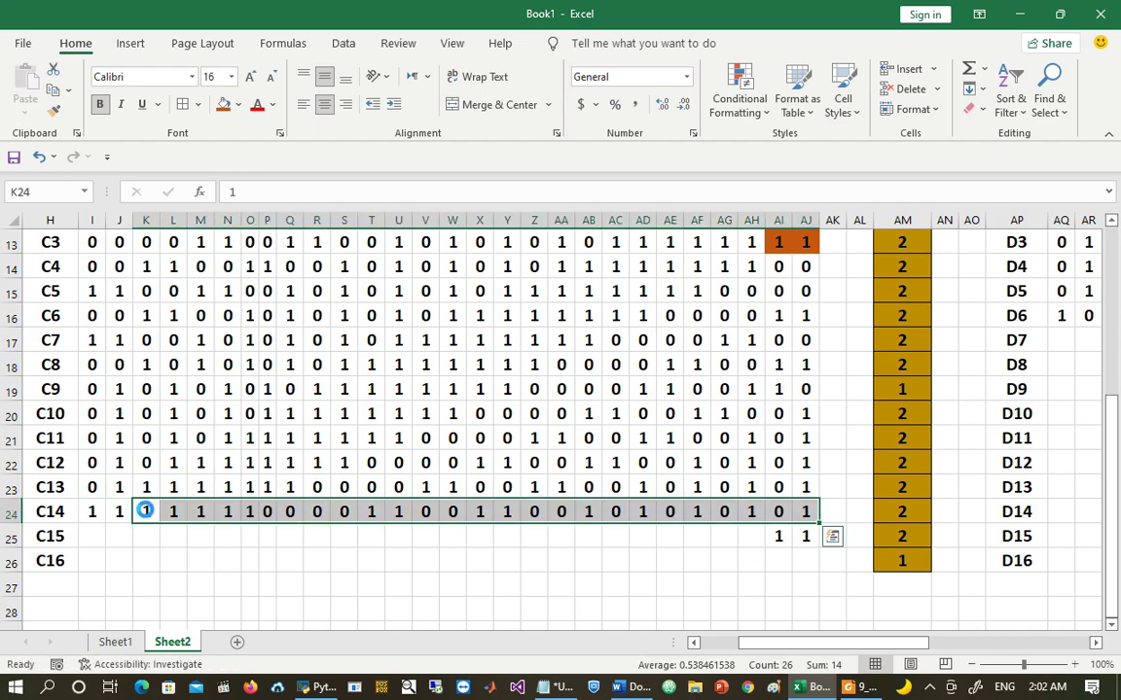
key("ctrl+c")
left_click(90, 536)
key("Return")
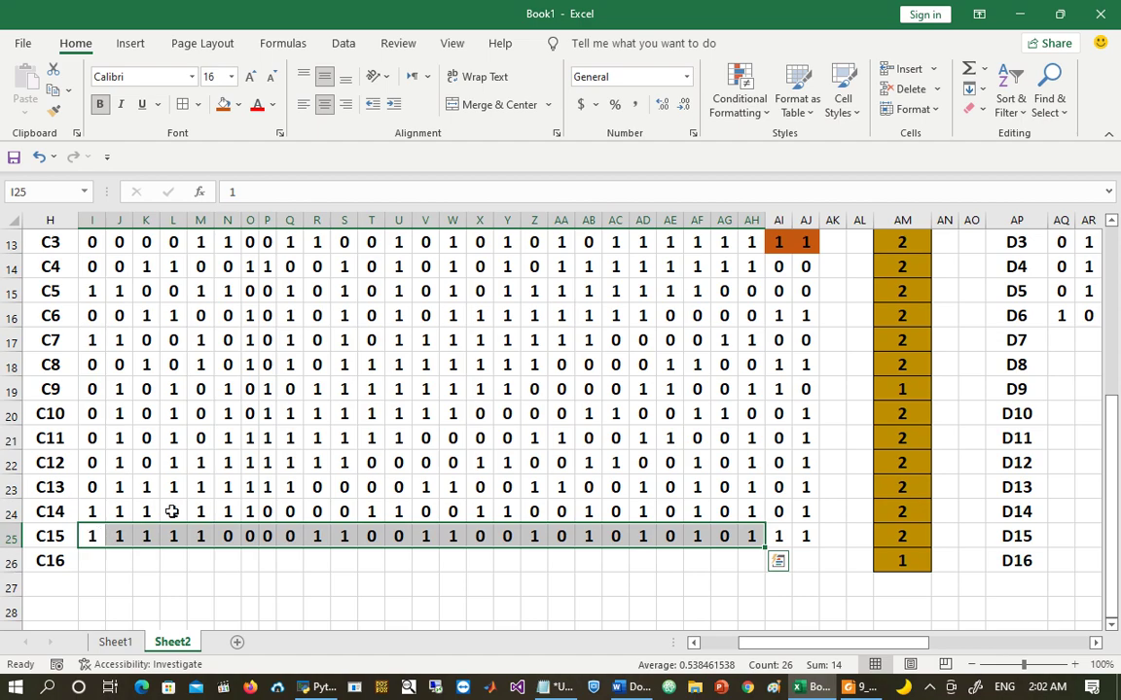
Step: Copy the first C15 bit, I25, to the end of the C16 row in AJ26
mouse_move(94, 537)
left_mouse_down()
mouse_move(112, 541)
mouse_move(88, 536)
left_mouse_up()
key("ctrl+c")
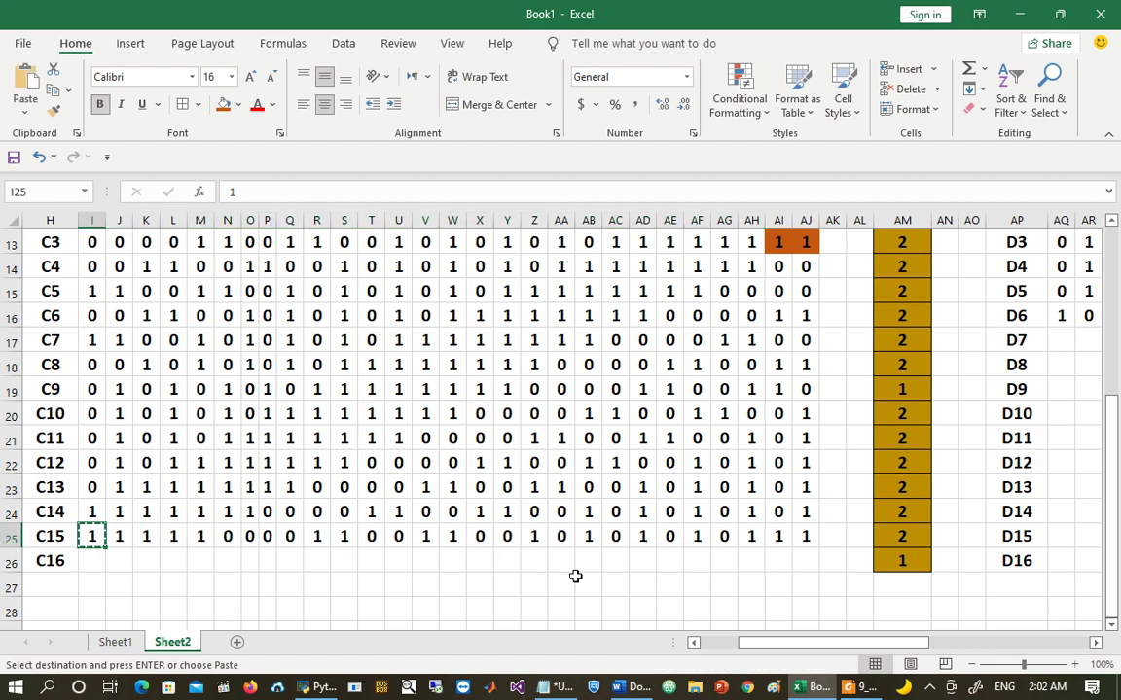
left_click(808, 561)
key("Return")
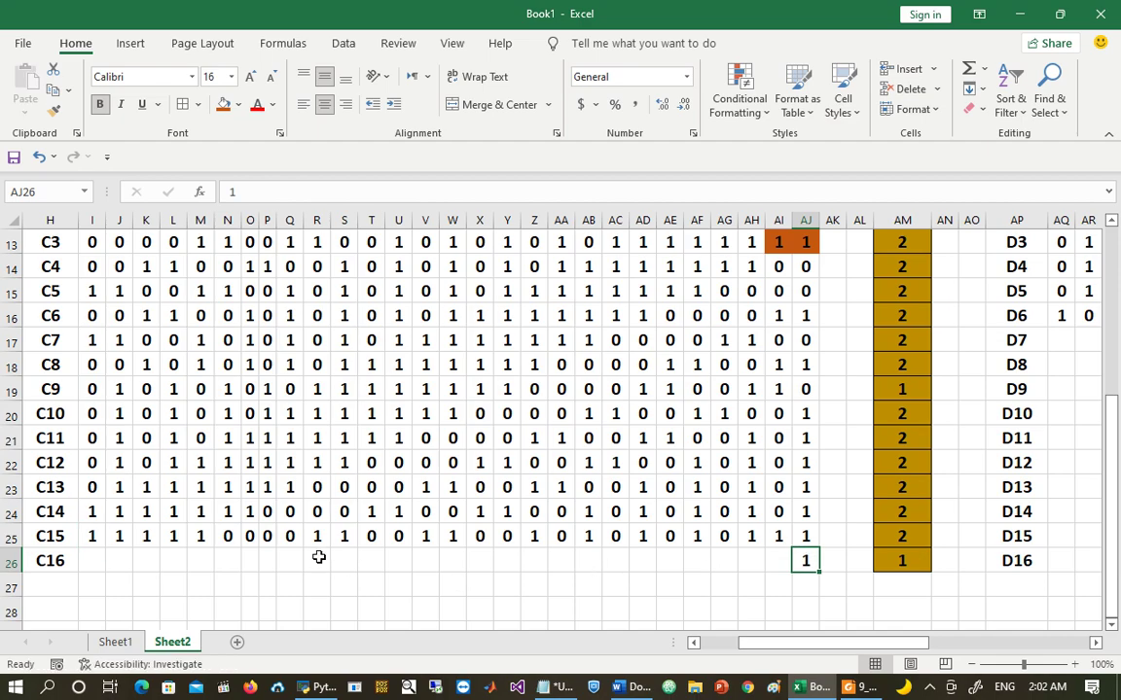
Step: Copy the remaining C15 bits J25:AJ25 and paste them into the C16 row from I26
left_click(120, 536)
key("ctrl+shift+Right")
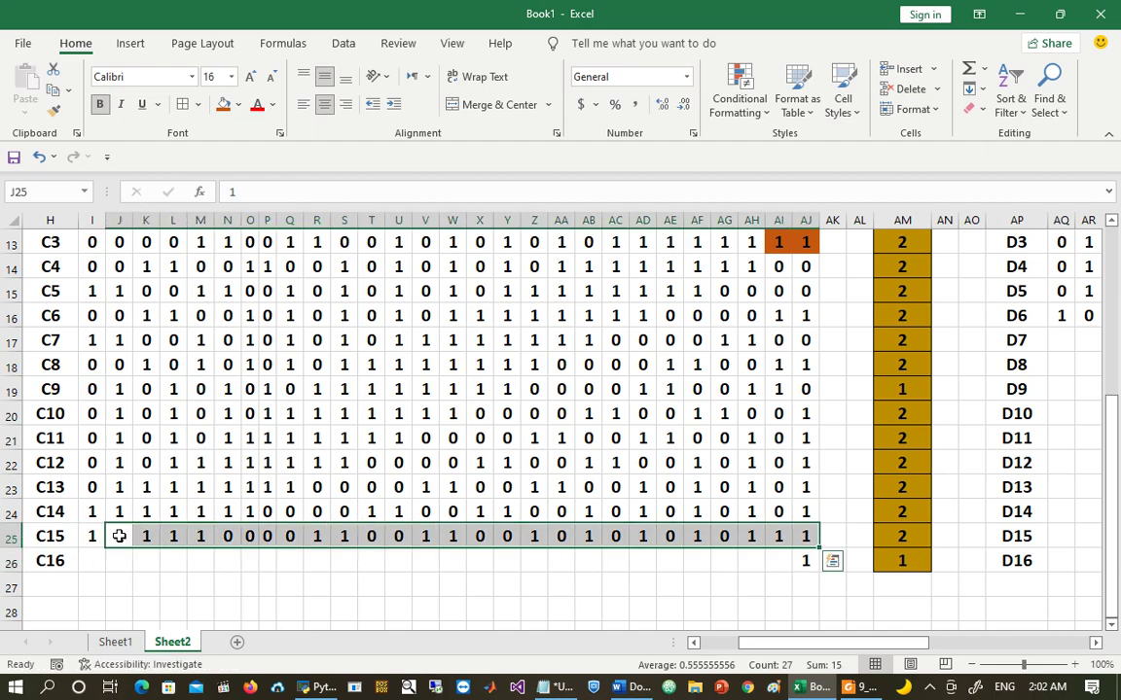
key("ctrl+c")
left_click(90, 563)
key("Return")
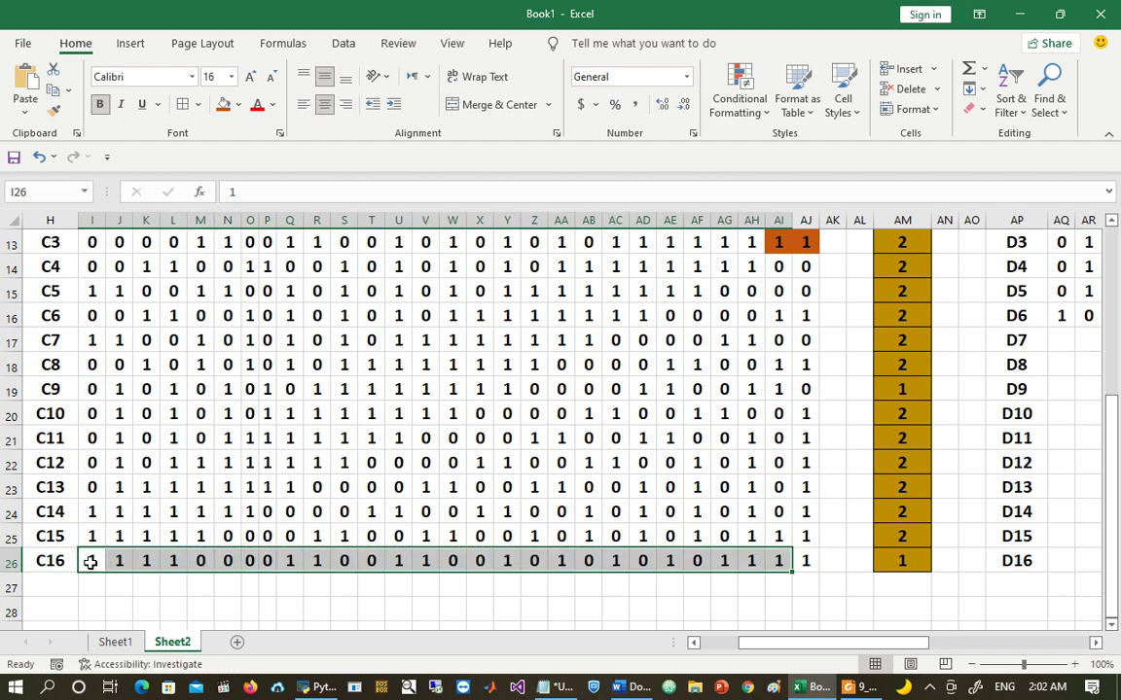
Step: Copy the first two D6 bits, AQ16:AR16, to the end of the D7 row in BQ17:BR17
key("Right")
key("Right")
key("Right")
key("Right")
key("Right")
key("Right")
key("Right")
key("Right")
key("Right")
key("Right")
key("Right")
key("Right")
key("Right")
key("Right")
key("Right")
key("Right")
key("Right")
key("Right")
key("Right")
key("Right")
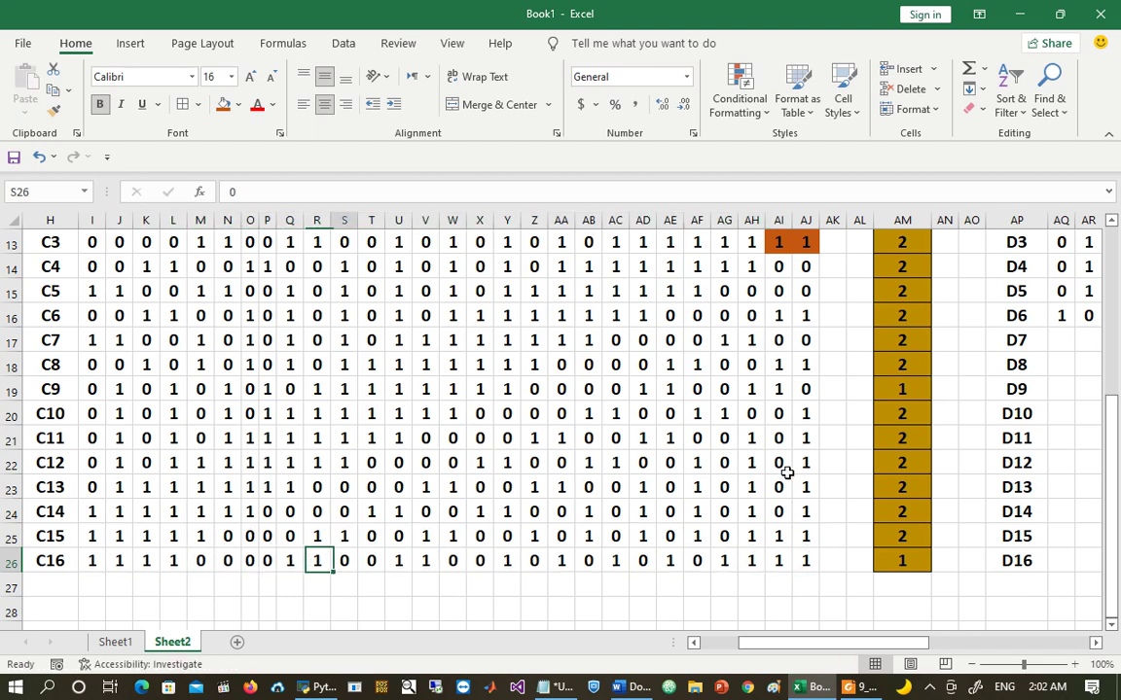
key("Right")
key("Right")
key("Right")
key("Right")
key("Right")
key("Right")
key("Right")
key("Right")
key("Right")
key("Right")
key("Right")
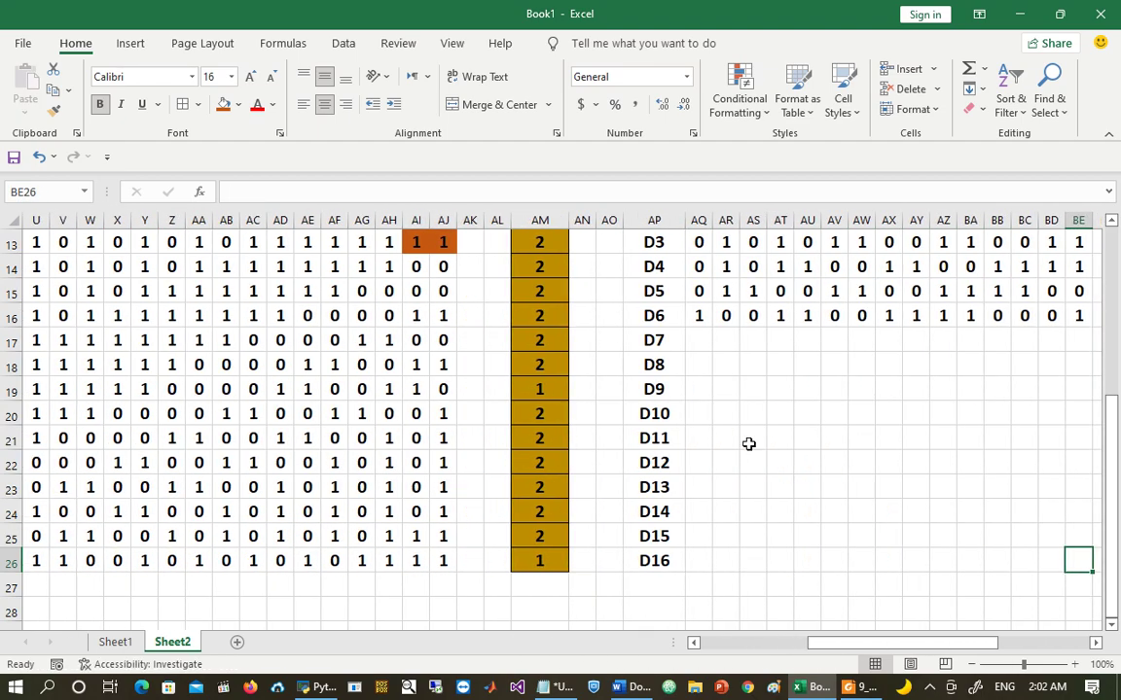
left_click_drag(698, 316, 719, 316)
key("ctrl+c")
key("ctrl+Right")
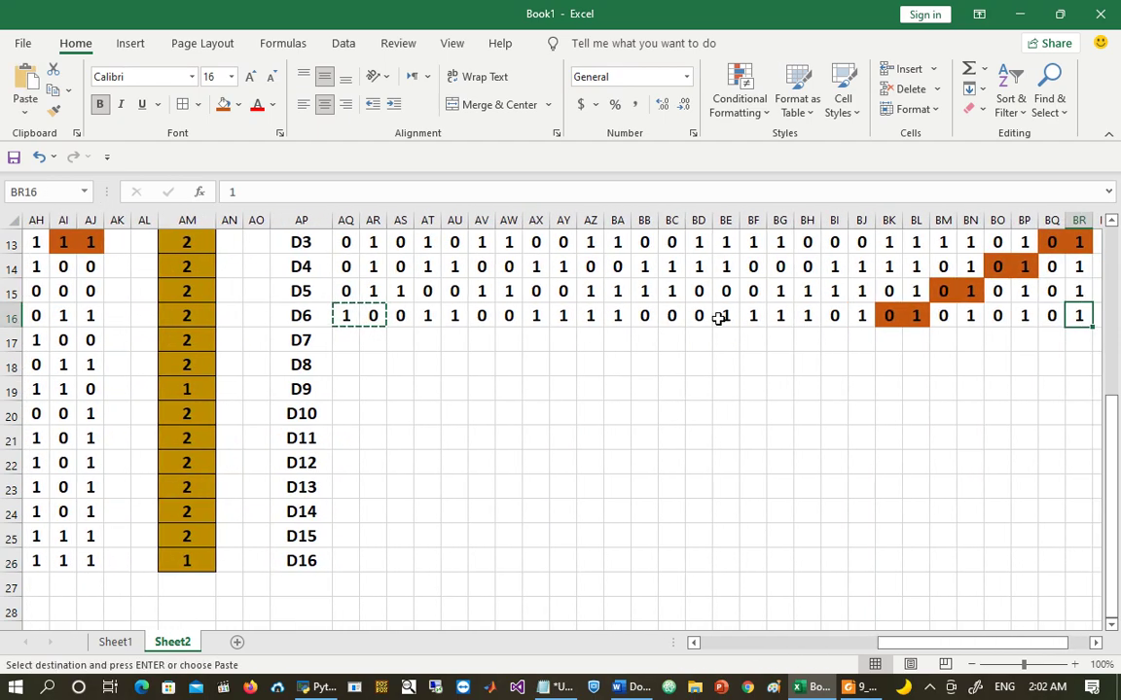
key("Down")
key("Left")
key("Return")
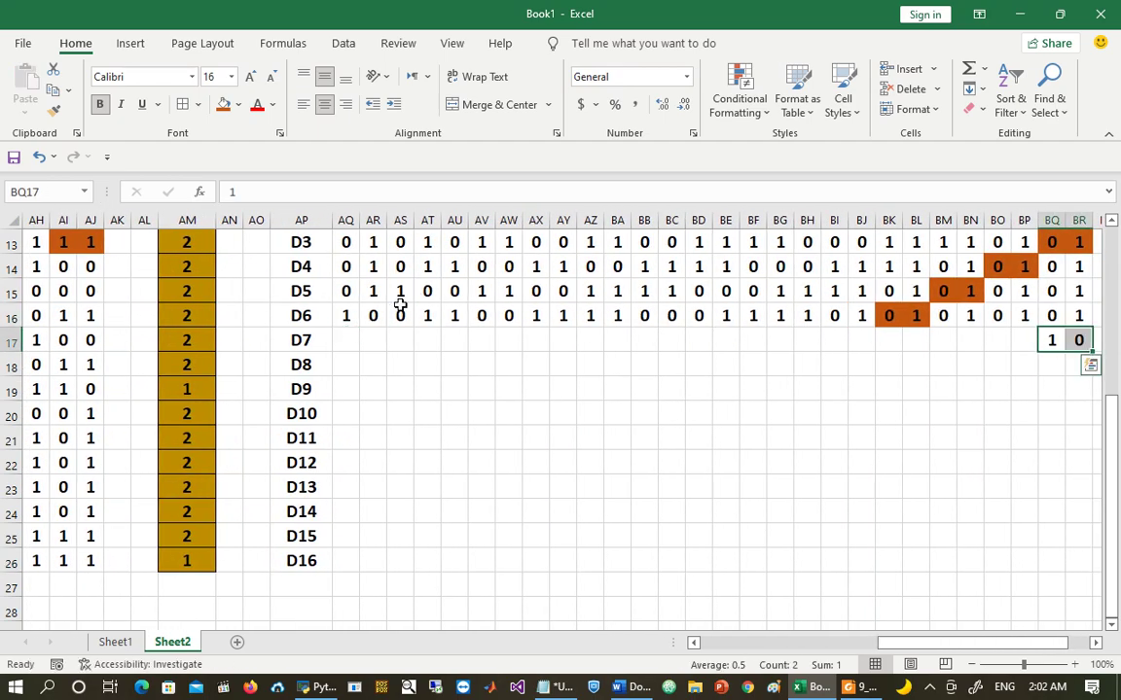
Step: Copy the remaining D6 bits AS16:BR16 and paste them into the D7 row from AQ17
left_click(399, 315)
key("shift+Right")
key("shift+Right")
key("shift+Right")
key("shift+Right")
key("shift+Right")
key("shift+Right")
key("shift+Right")
key("shift+Right")
key("shift+Right")
key("shift+Right")
key("shift+Right")
key("shift+Right")
key("shift+Right")
key("shift+Right")
key("shift+Right")
key("shift+Right")
key("shift+Right")
key("shift+Right")
key("shift+Right")
key("shift+Right")
key("ctrl+c")
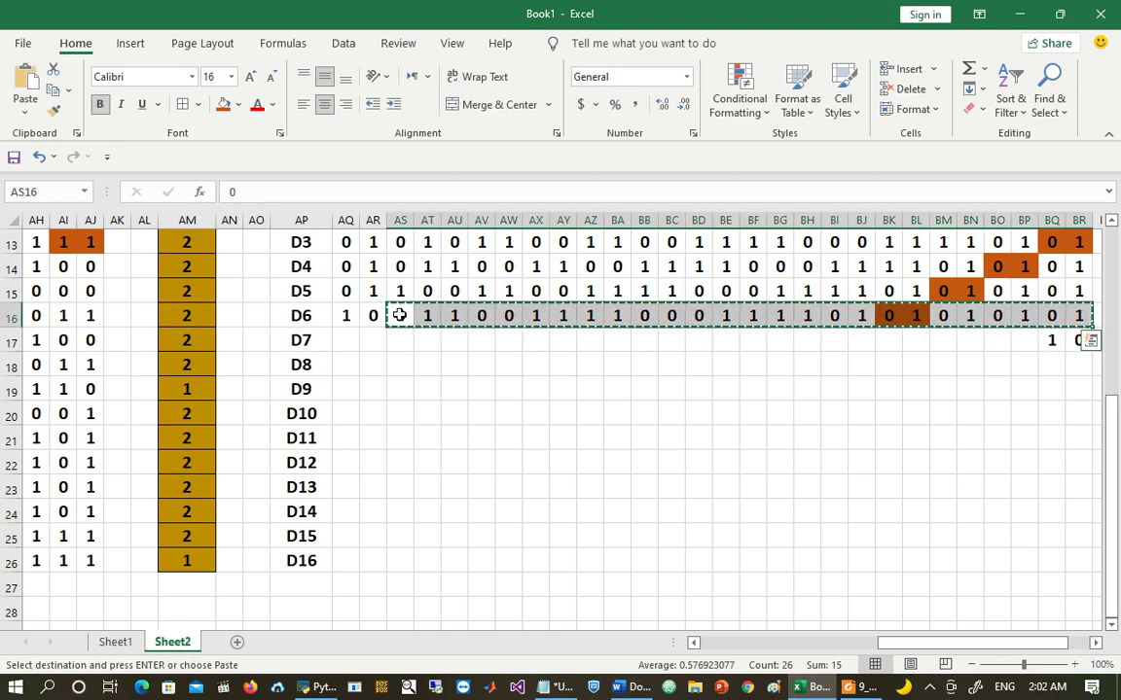
left_click(350, 342)
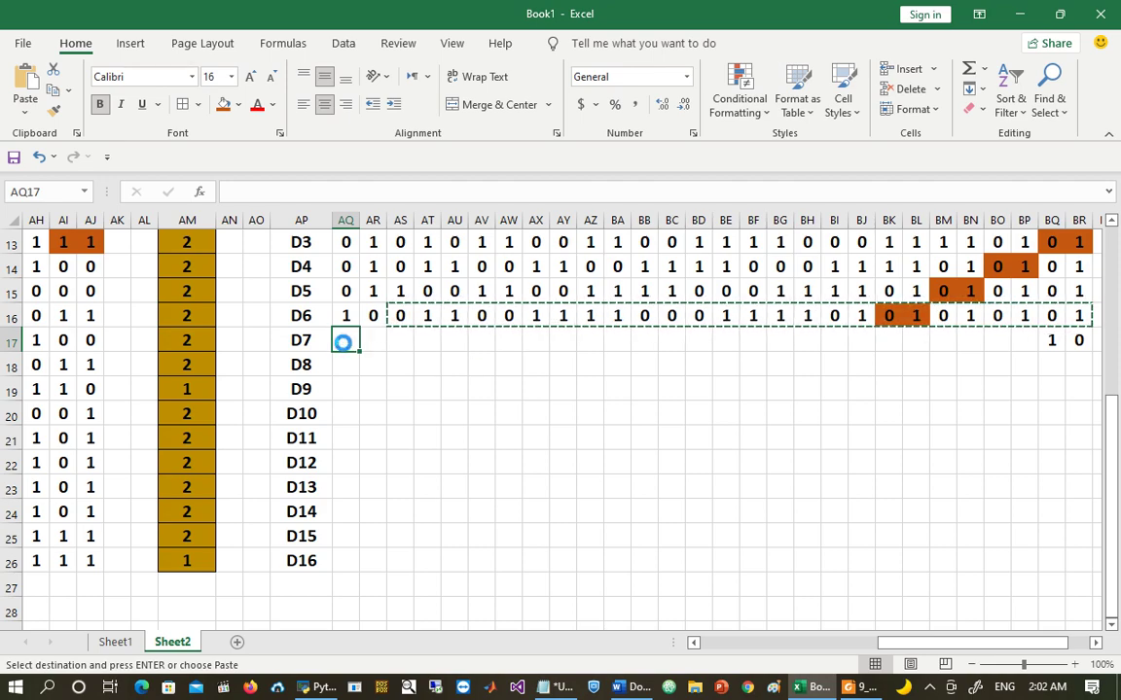
key("ctrl+v")
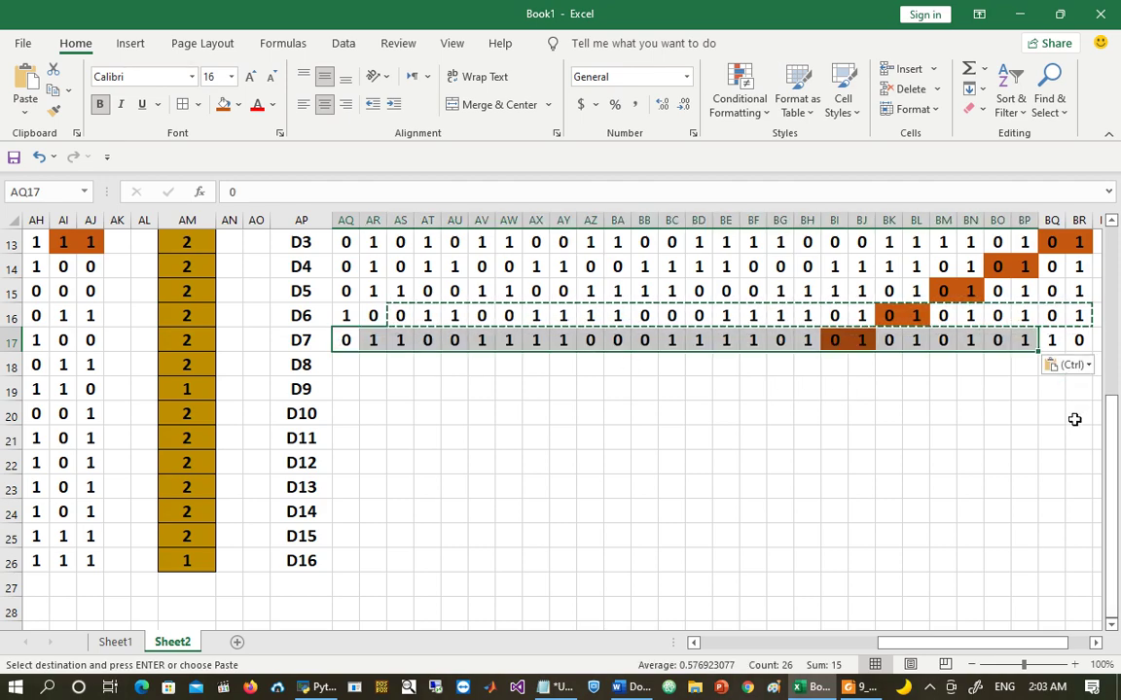
Step: Remove the orange highlighting from rows D4 to D7 by painting the plain format of BR14 over BH14:BR18
key("Right")
key("Right")
key("Right")
key("Right")
key("Right")
key("Right")
key("Right")
key("Right")
key("Right")
key("Right")
key("Right")
key("Right")
key("Right")
key("Right")
key("Right")
key("Right")
key("Right")
key("Right")
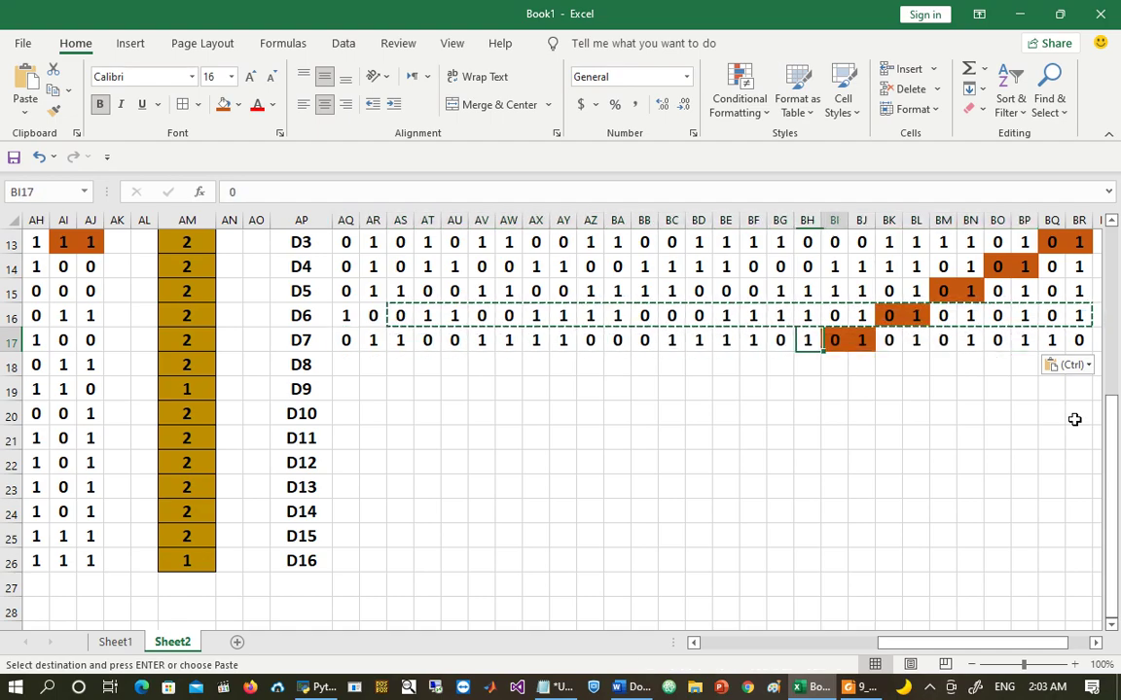
key("Right")
key("Right")
key("Right")
key("Right")
key("Right")
key("Right")
key("Right")
key("Right")
key("Right")
key("Right")
key("Right")
key("Right")
key("Up")
left_click(960, 260)
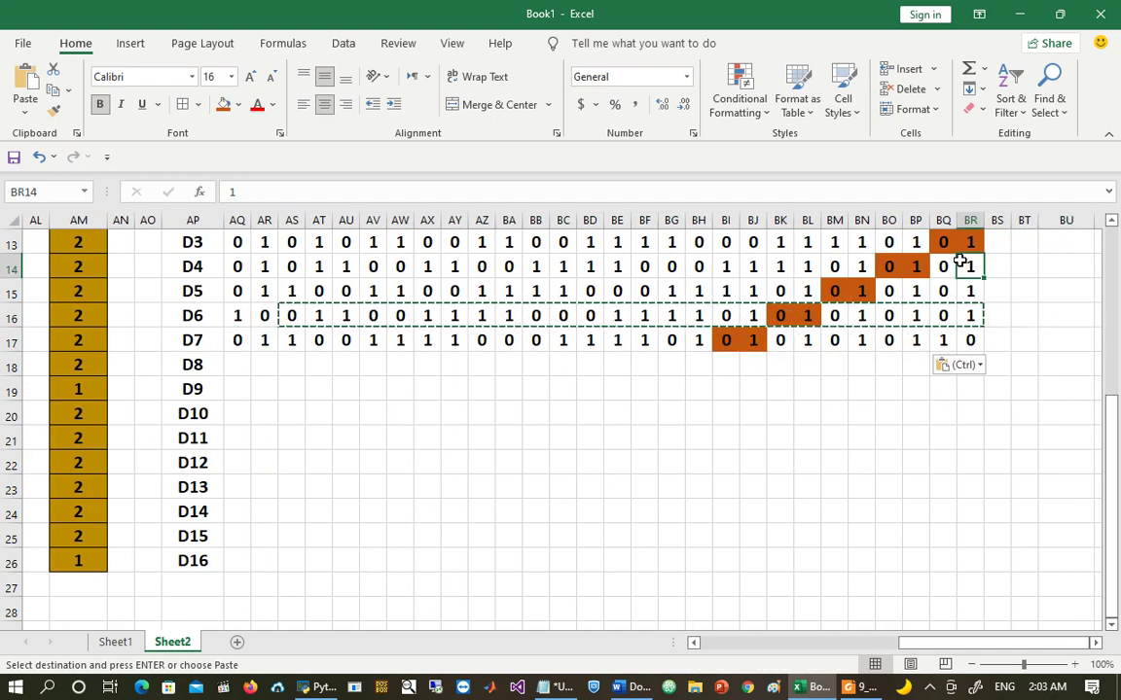
left_click(54, 109)
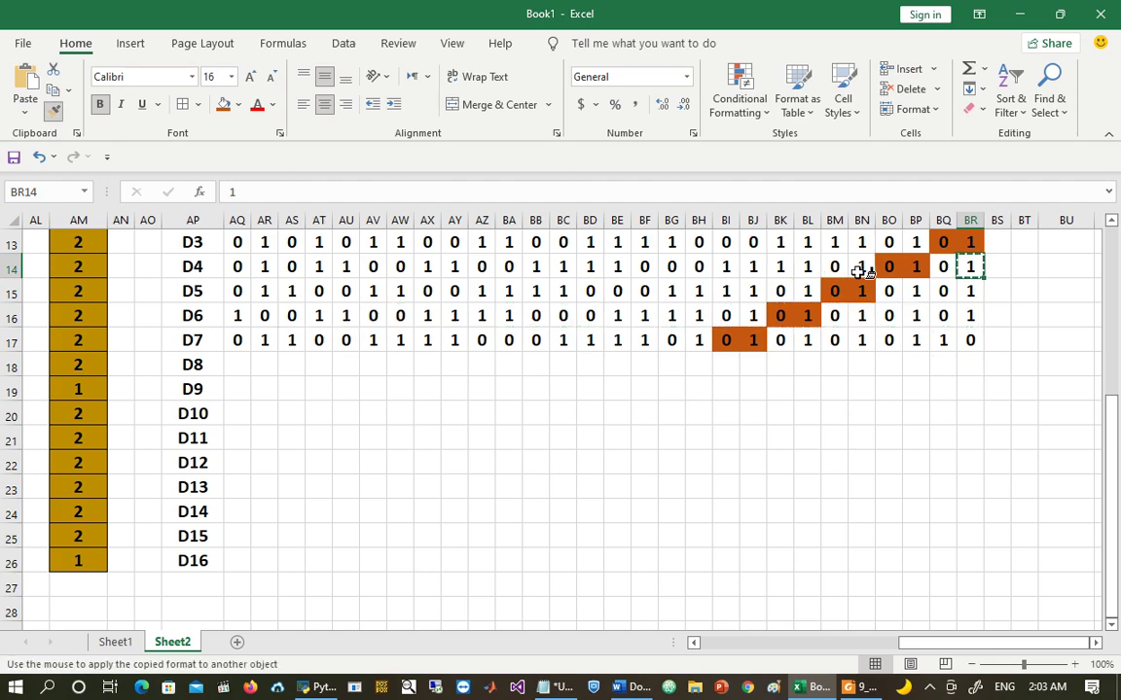
mouse_move(891, 271)
left_mouse_down()
mouse_move(863, 263)
mouse_move(708, 375)
mouse_move(698, 352)
mouse_move(698, 362)
left_mouse_up()
left_click(53, 109)
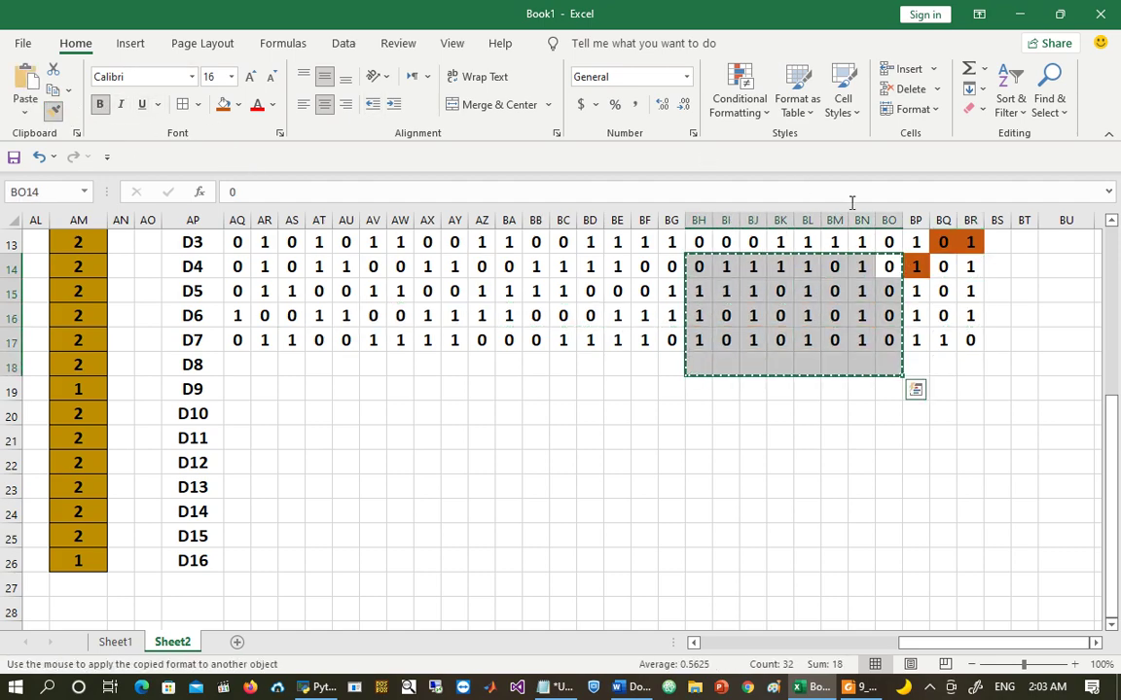
left_click_drag(915, 268, 970, 366)
left_click(730, 473)
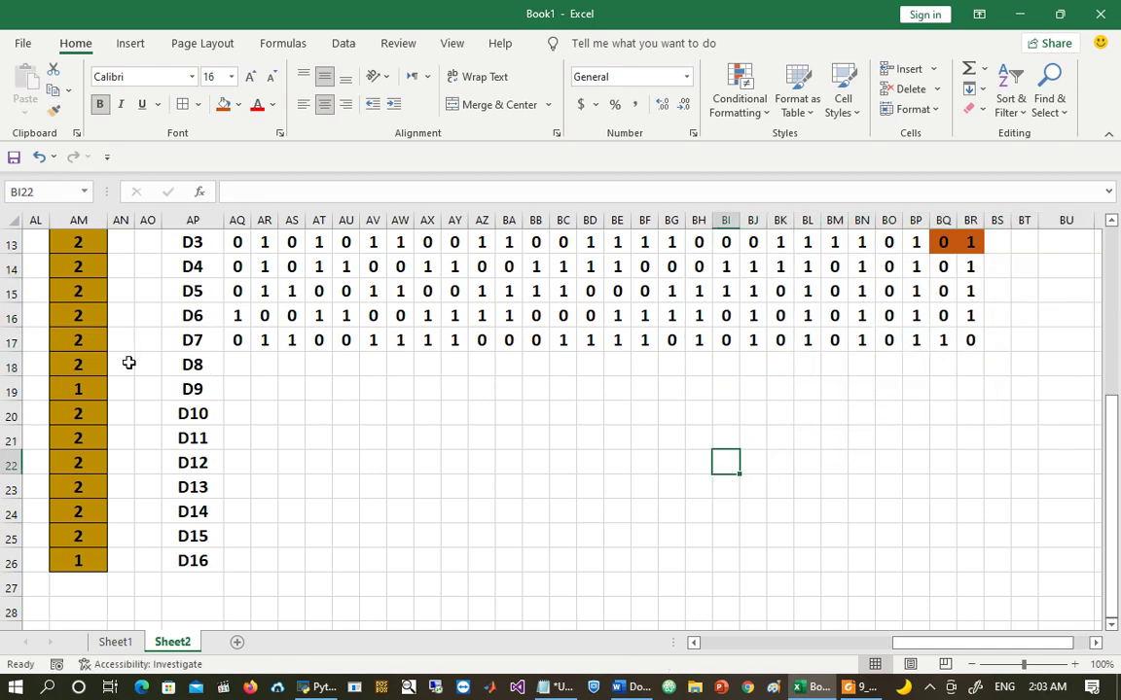
Step: Copy the first two D7 bits, AQ17:AR17, to the end of the D8 row in BQ18:BR18
left_click(76, 364)
left_click_drag(248, 337, 259, 337)
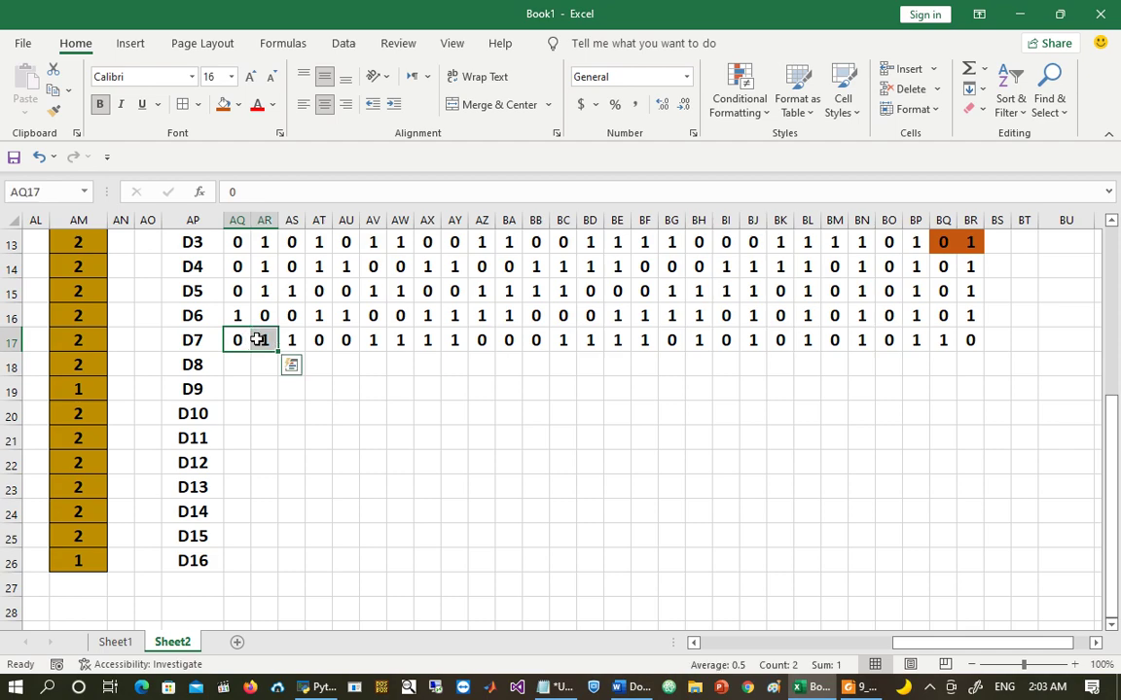
key("ctrl+c")
left_click(939, 362)
key("Return")
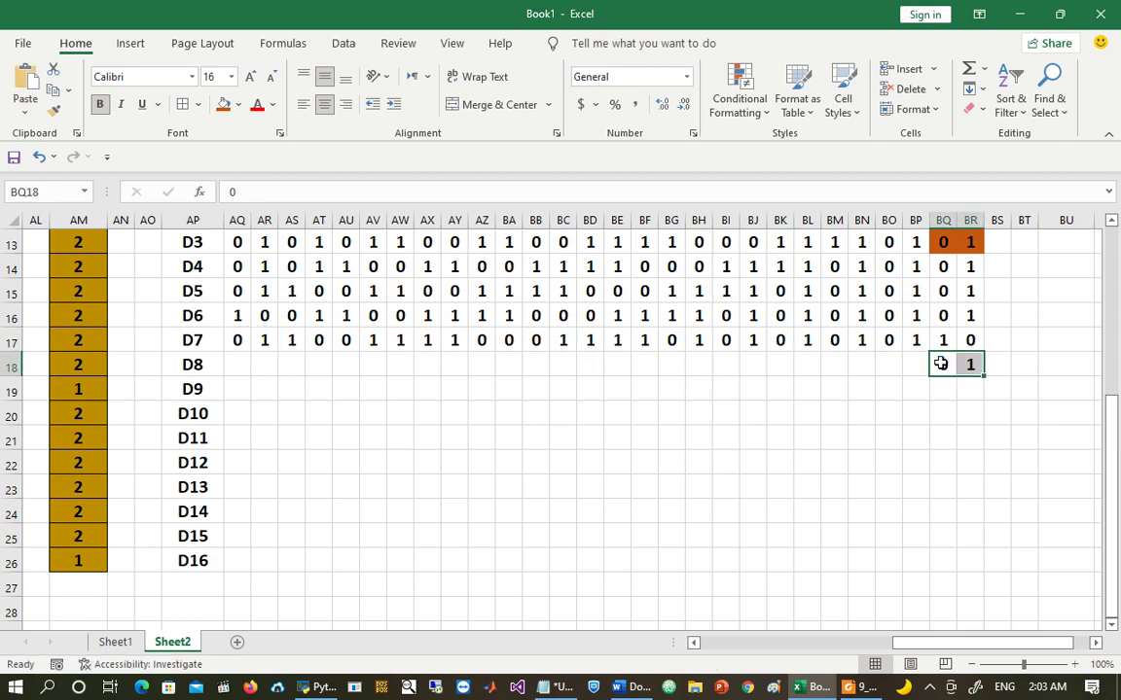
Step: Copy the remaining D7 bits AS17:BR17 and paste them into the D8 row from AQ18
left_click(294, 339)
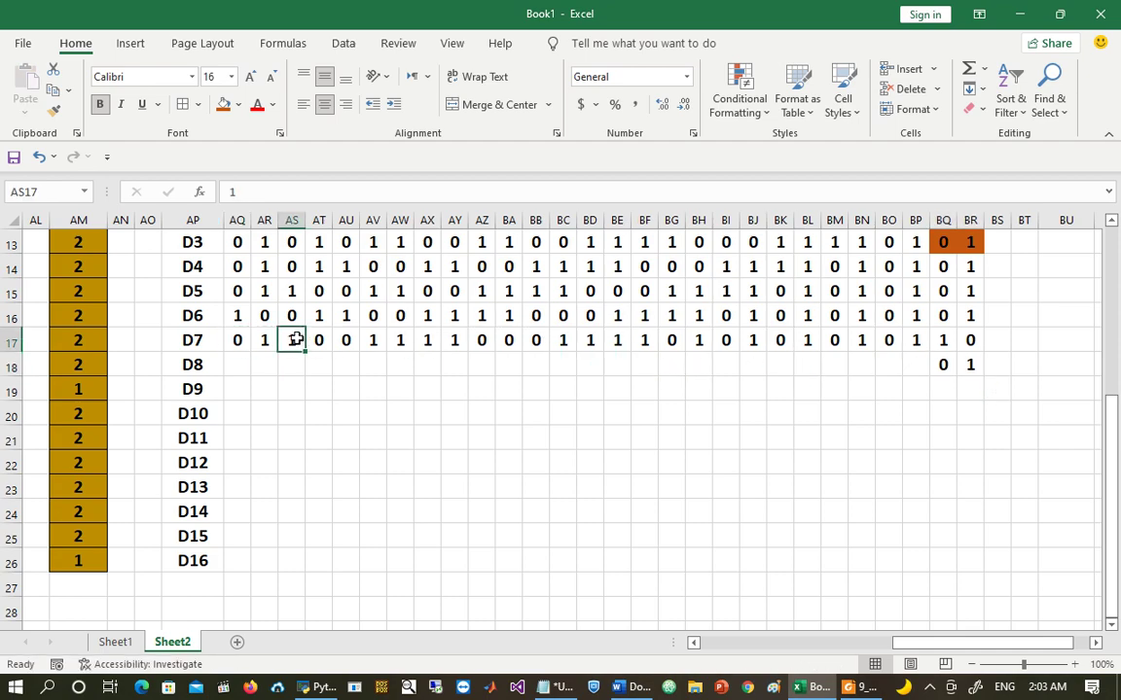
key("ctrl+shift+Right")
key("ctrl+c")
left_click(236, 363)
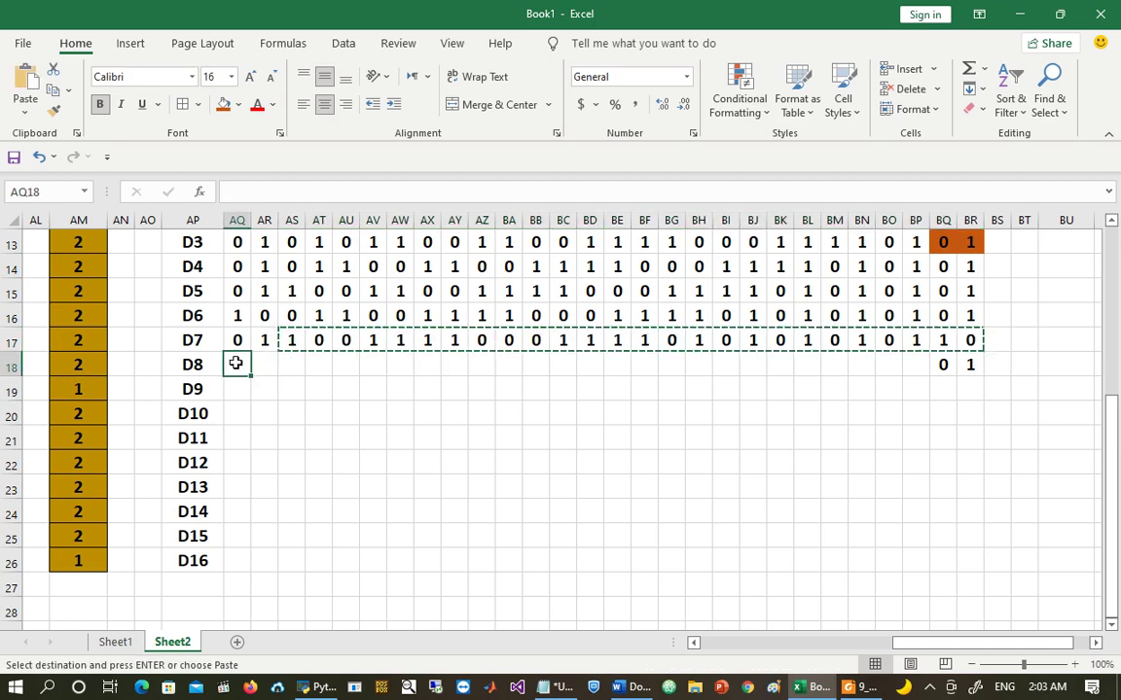
key("Return")
Step: Copy the first D8 bit, AQ18, to the end of the D9 row in BR19
left_click(94, 389)
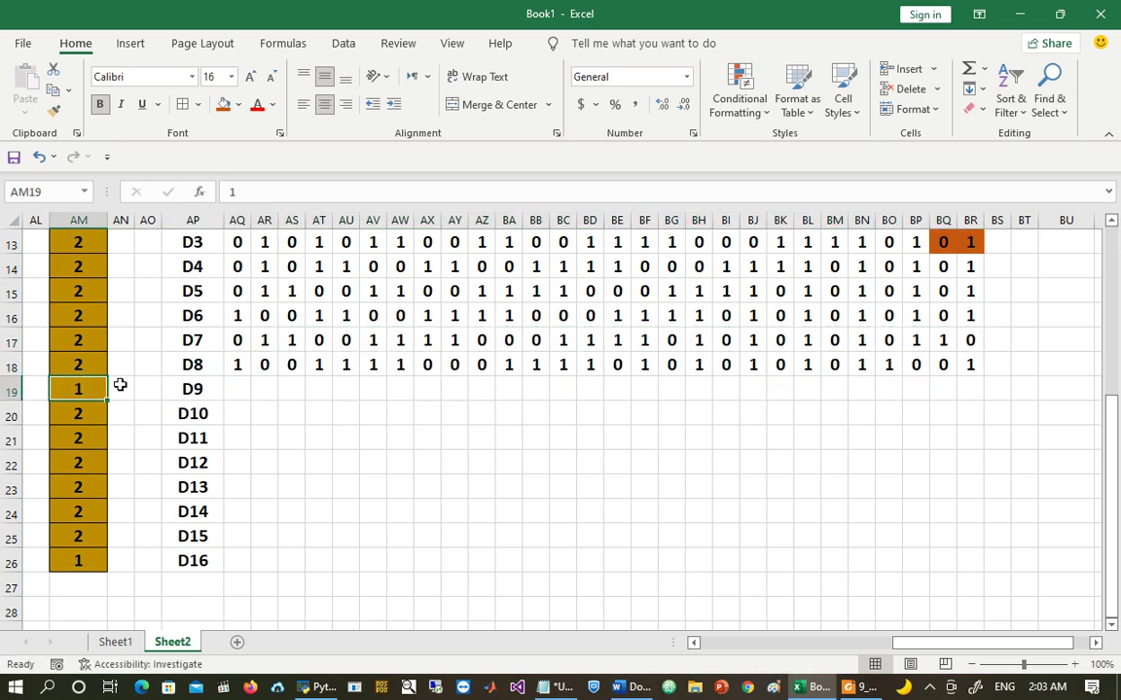
left_click(249, 357)
key("ctrl+c")
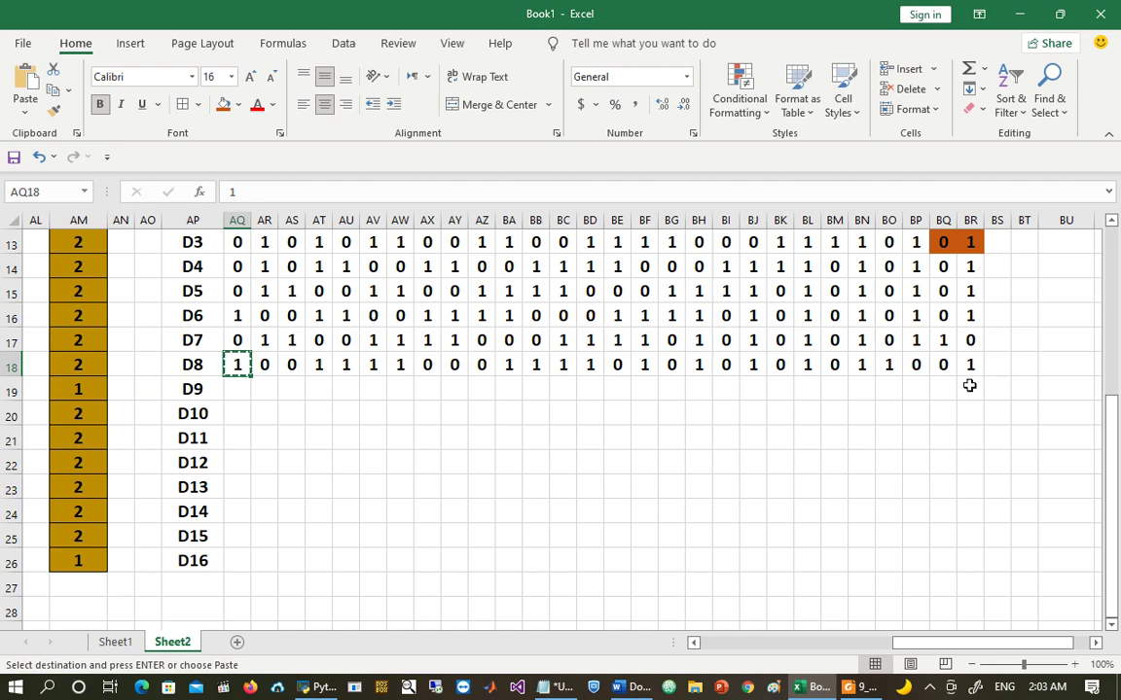
left_click(970, 387)
key("Return")
Step: Copy the remaining D8 bits AR18:BR18 and paste them into the D9 row from AQ19
left_click_drag(257, 367, 968, 367)
key("ctrl+c")
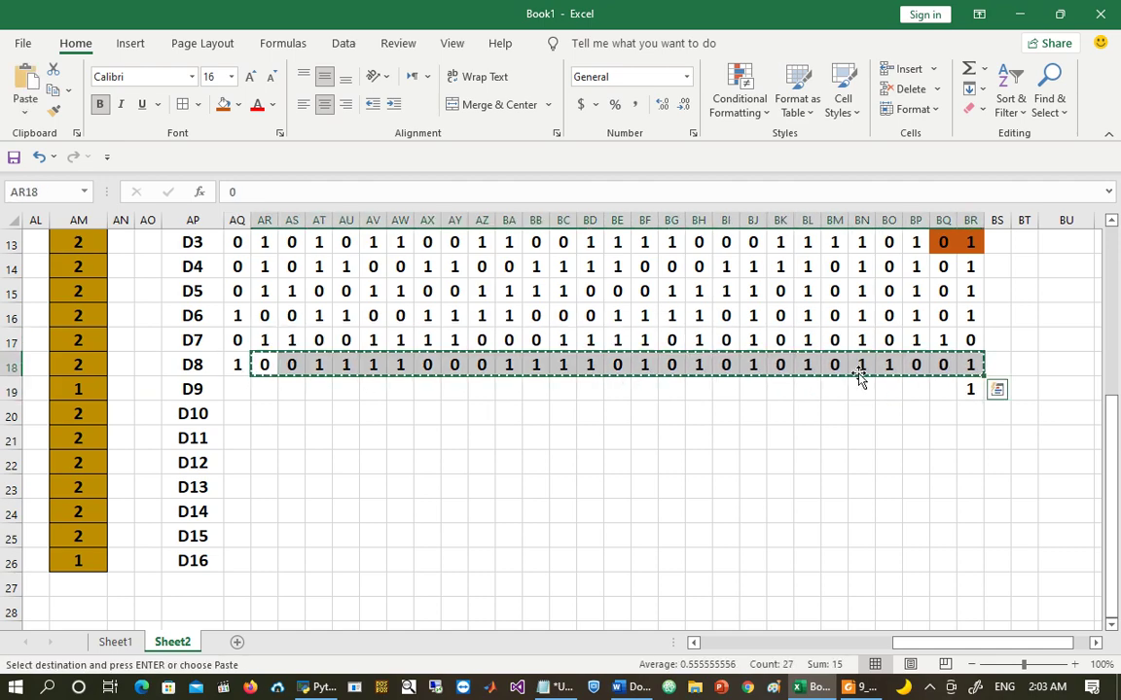
left_click(242, 389)
key("Return")
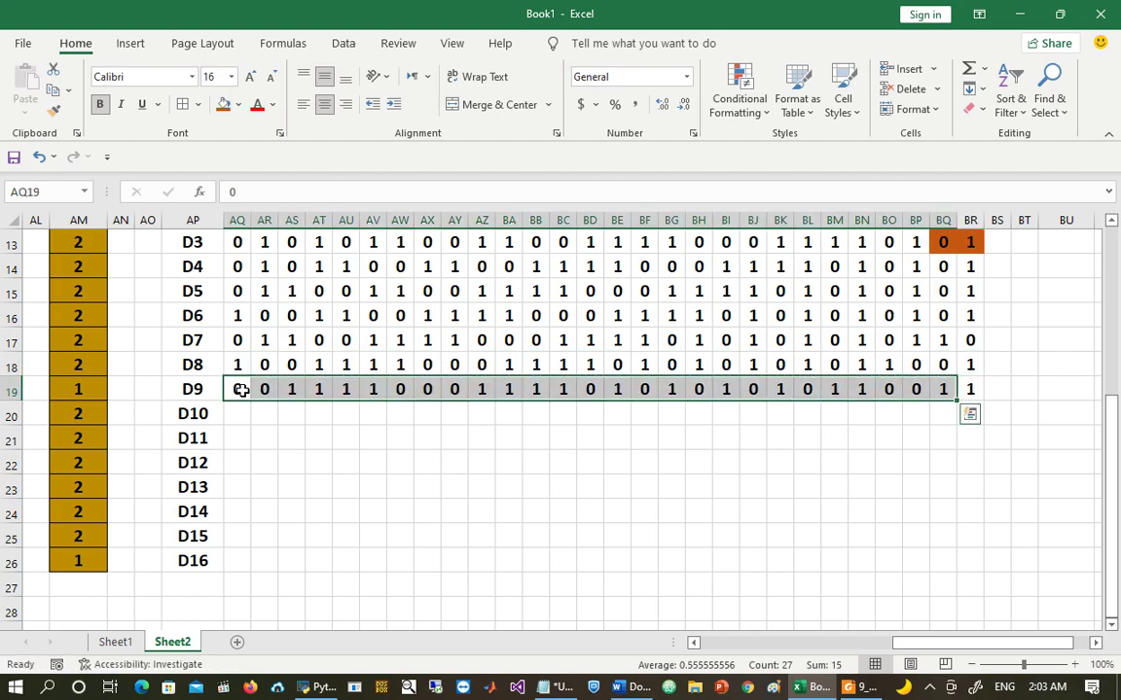
Step: Copy the first two D9 bits, AQ19:AR19, to the end of the D10 row in BQ20:BR20
left_click(264, 386, "shift")
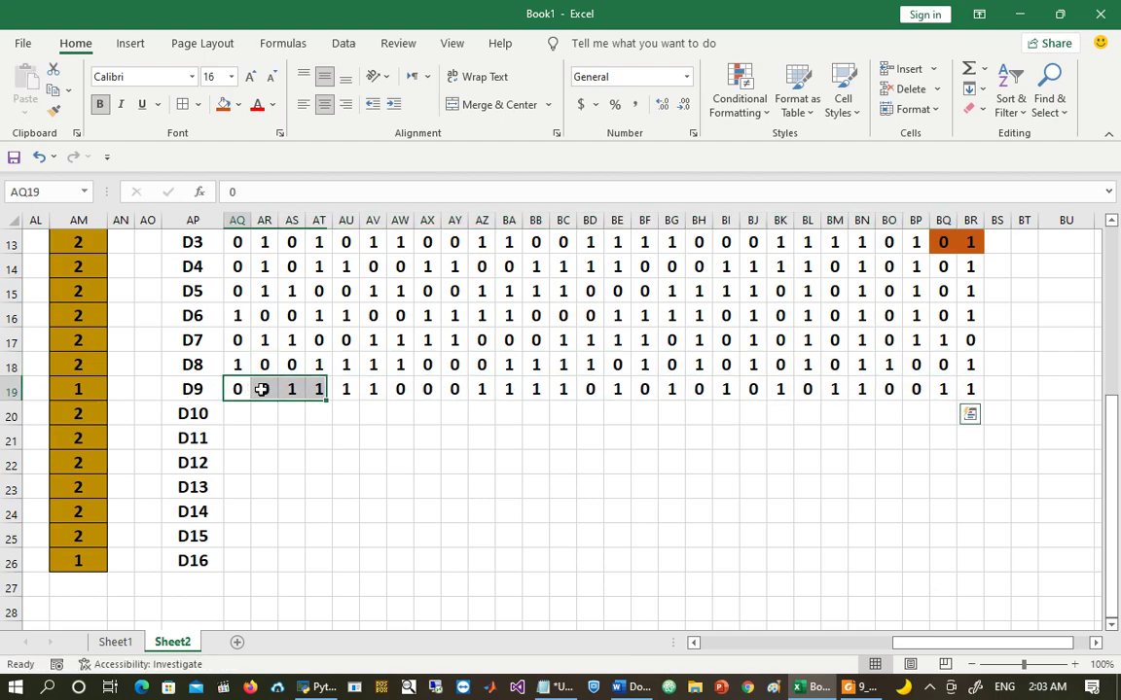
key("ctrl+c")
left_click(943, 411)
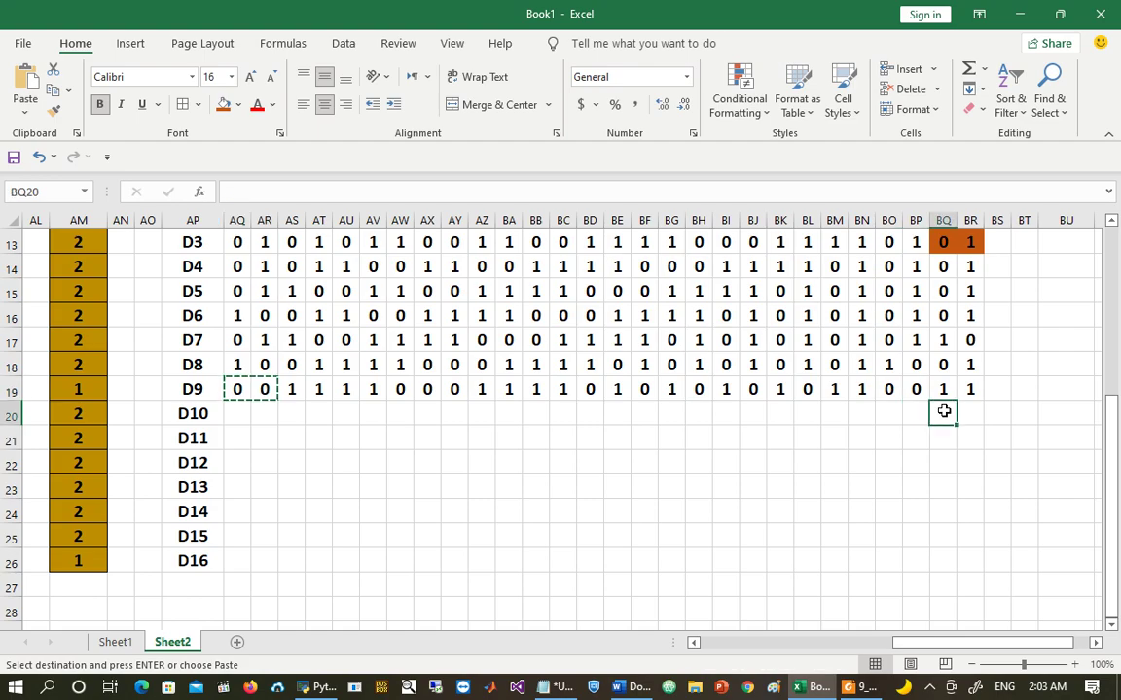
key("Return")
Step: Copy the remaining D9 bits AS19:BR19 and paste them into the D10 row from AQ20
left_click(291, 389)
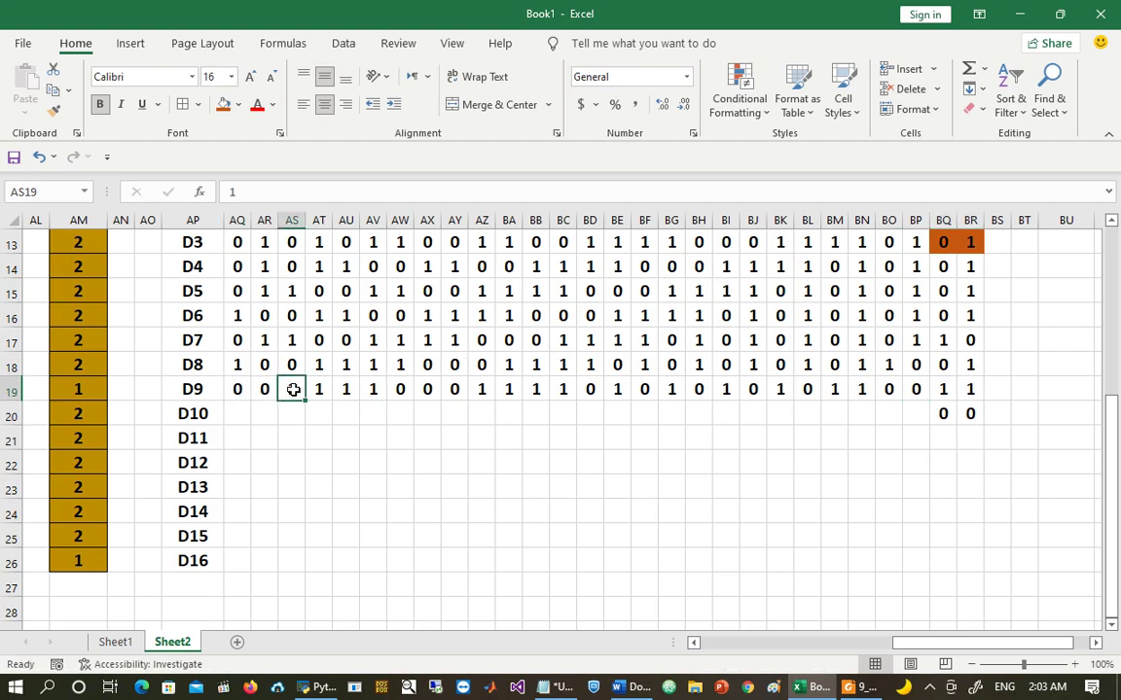
key("ctrl+shift+Right")
key("ctrl+c")
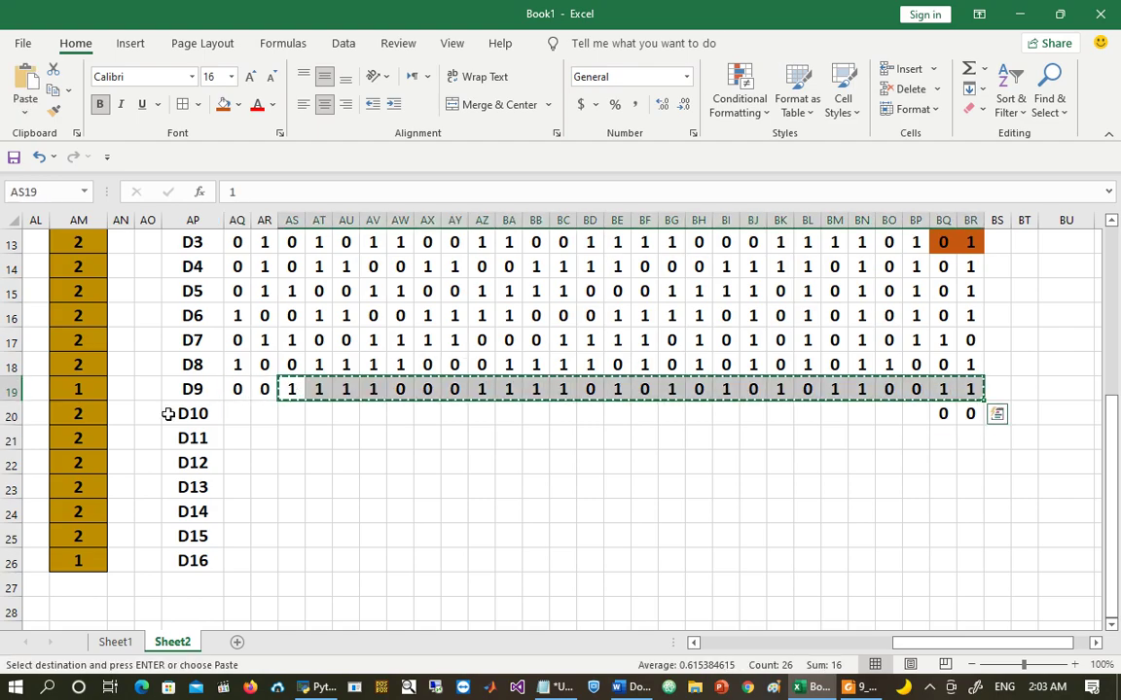
left_click(239, 410)
key("Return")
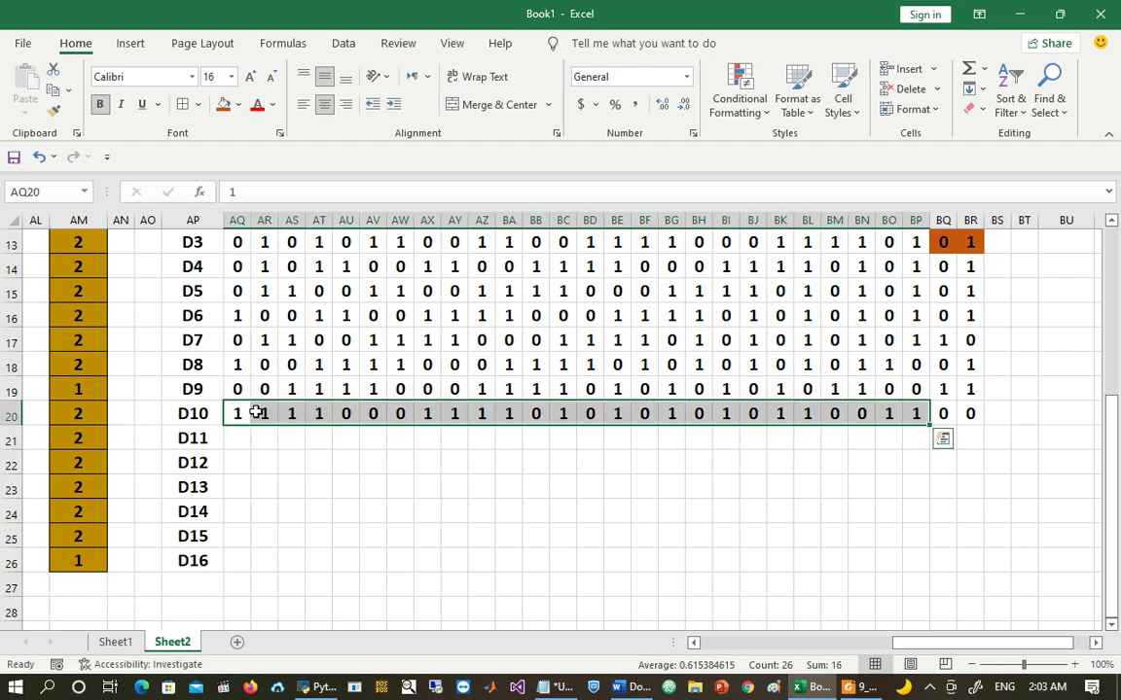
Step: Copy the first two D10 bits, AQ20:AR20, to the end of the D11 row in BQ21:BR21
left_click(245, 413)
key("ctrl+c")
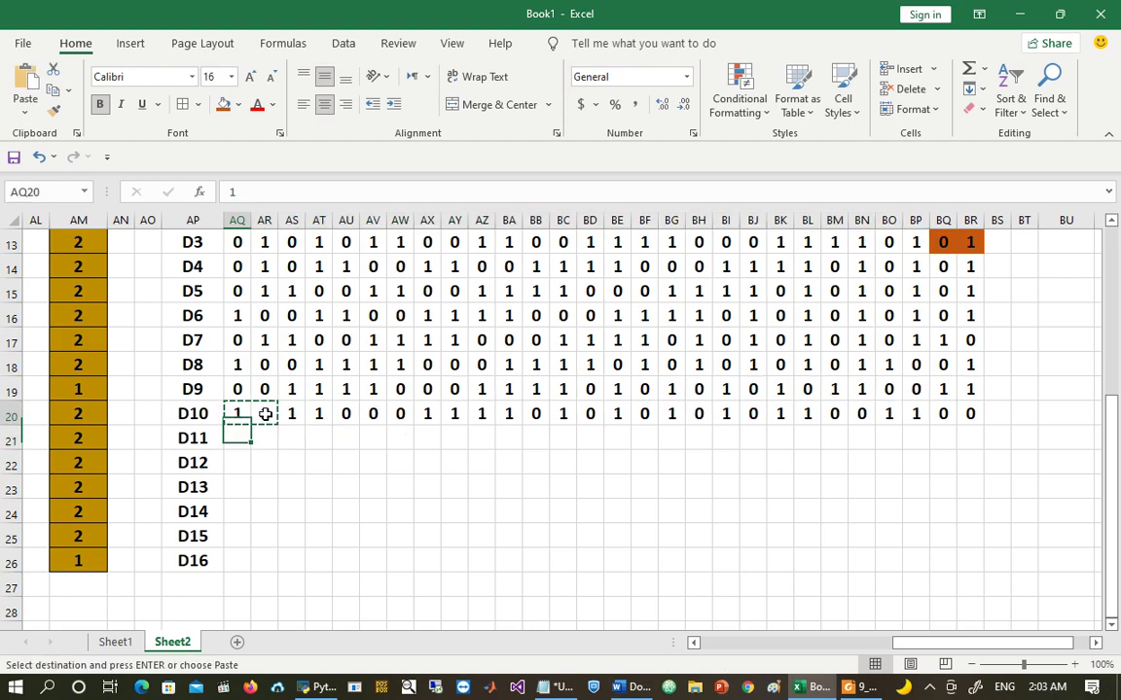
key("ctrl+Right")
key("Down")
key("Left")
key("shift+Right")
key("Return")
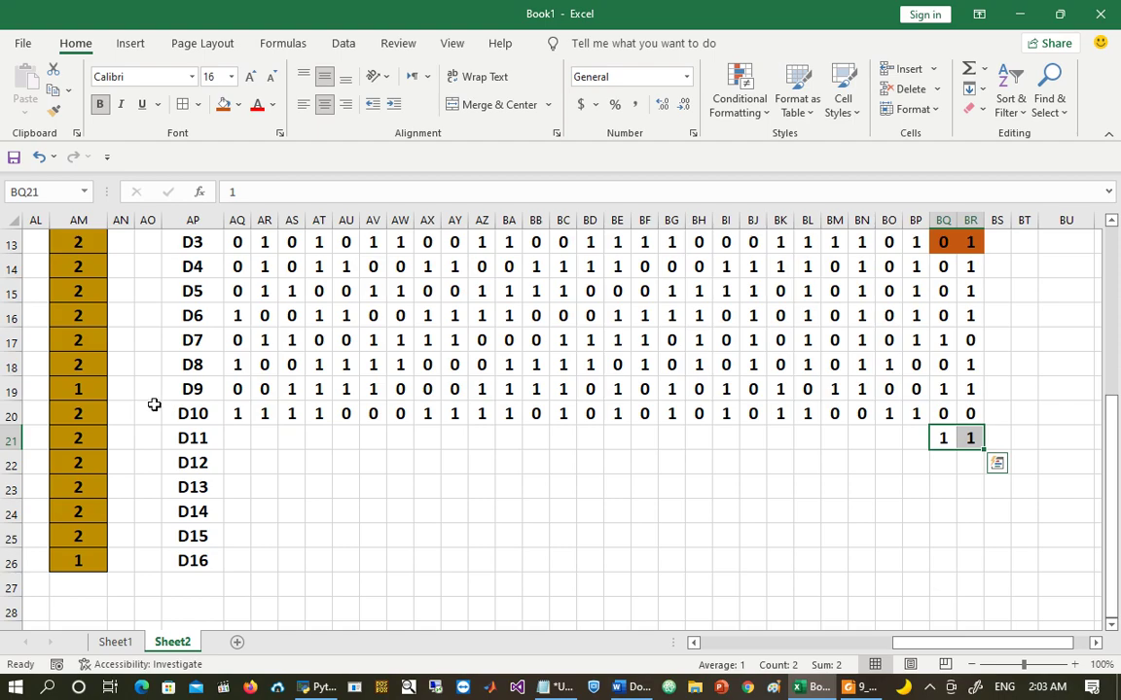
Step: Copy the remaining D10 bits AS20:BR20 and paste them into the D11 row from AQ21
left_click(294, 414)
key("ctrl+shift+Right")
key("ctrl+c")
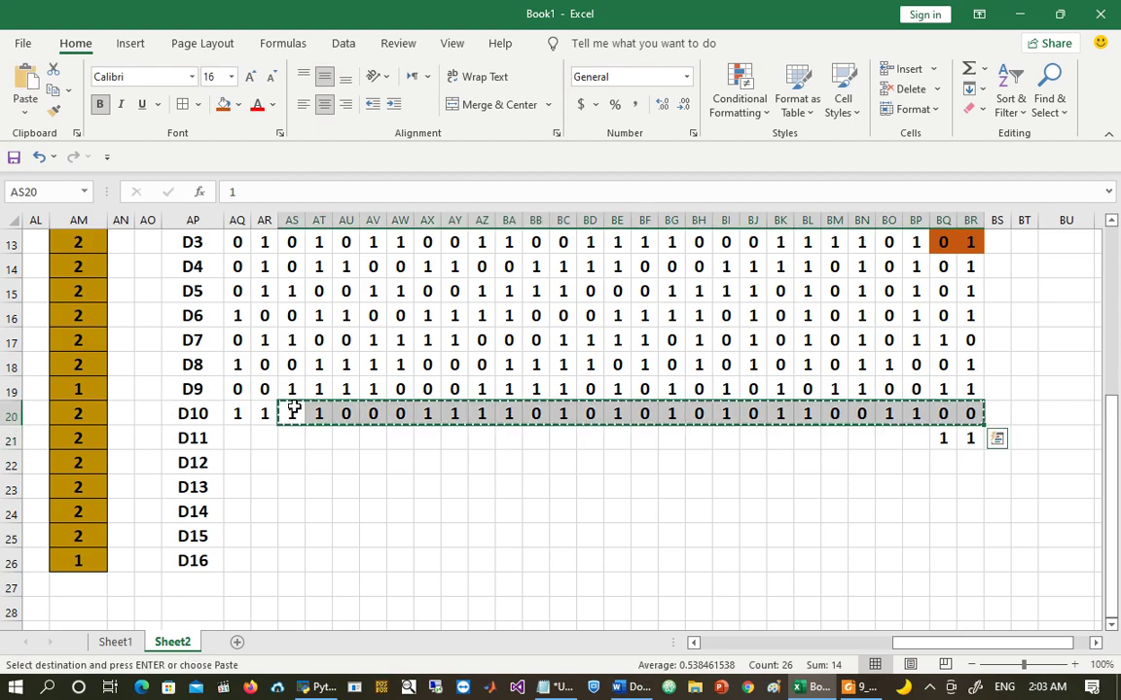
left_click(233, 440)
key("Return")
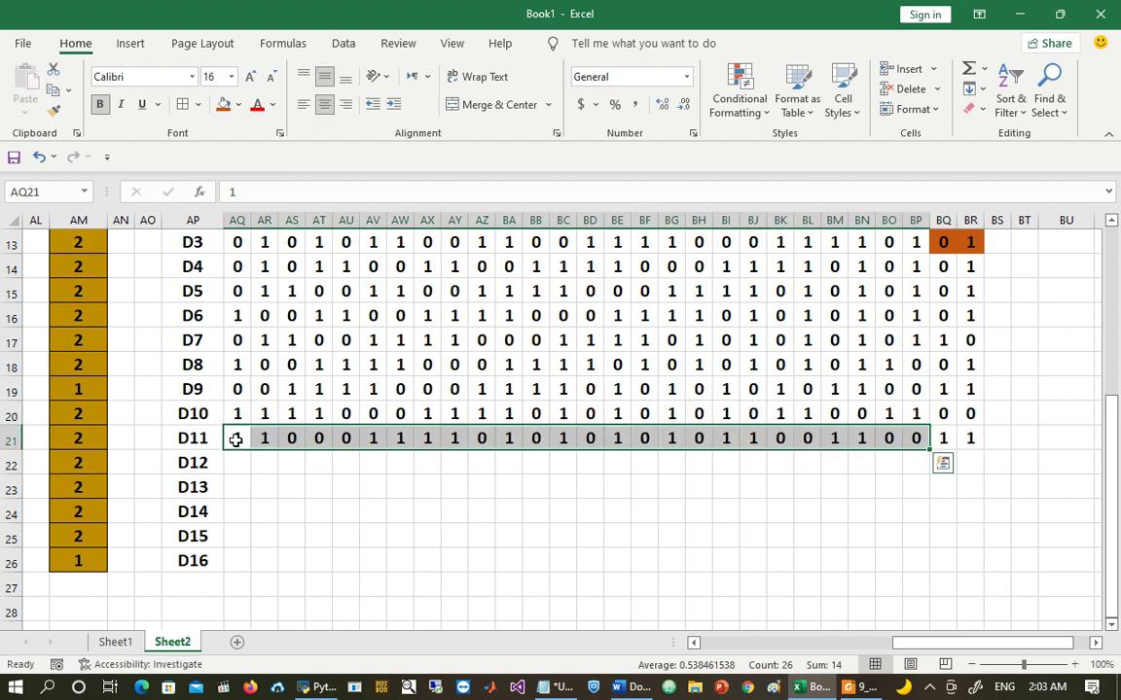
Step: Copy the first two D11 bits, AQ21:AR21, to the end of the D12 row in BQ22:BR22
double_click(235, 440)
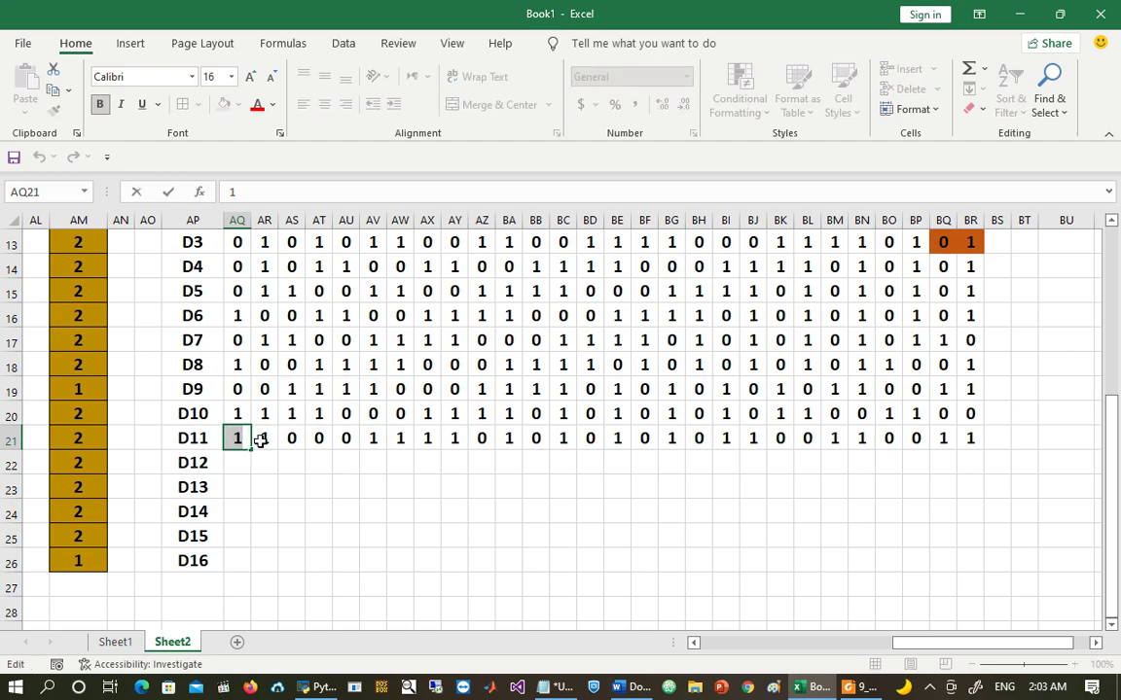
key("Return")
key("Up")
key("shift+Right")
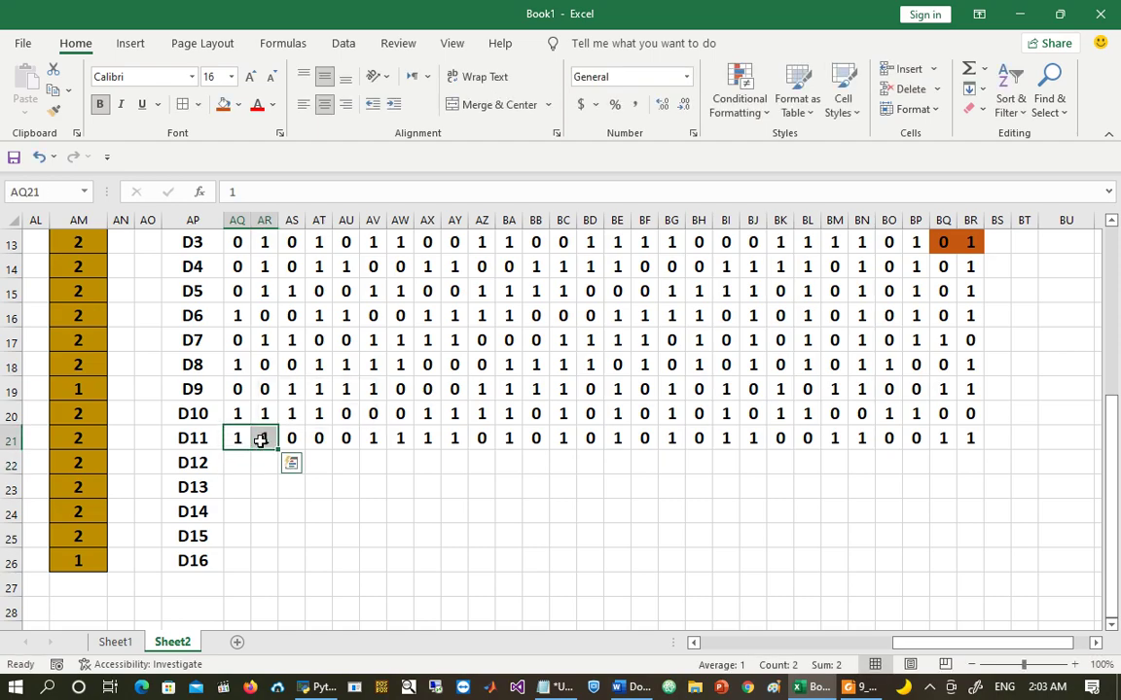
key("ctrl+c")
key("ctrl+Right")
key("Down")
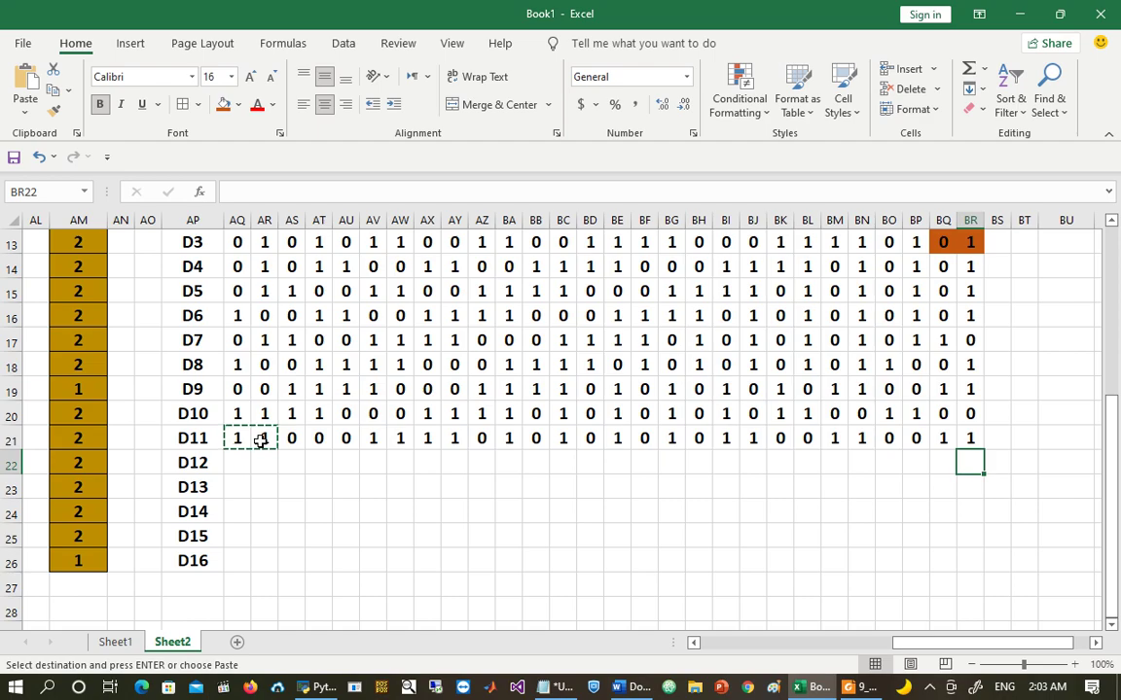
key("Left")
key("Return")
Step: Copy the remaining D11 bits AS21:BR21 and paste them into the D12 row from AQ22
left_click(282, 439)
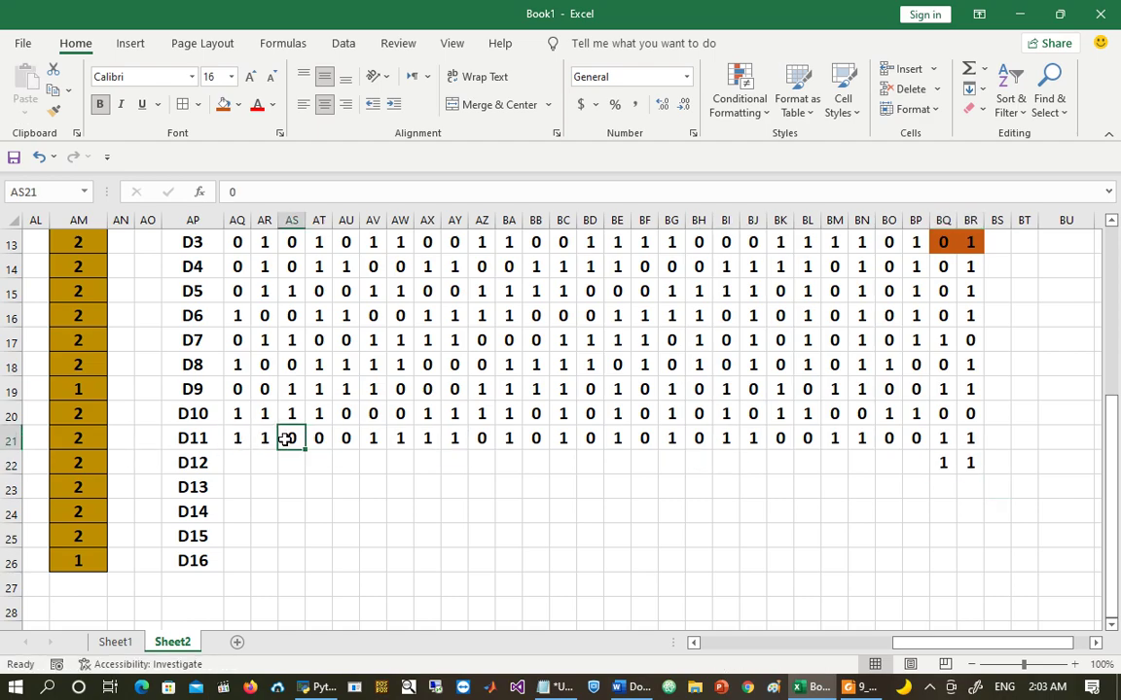
key("ctrl+shift+Right")
key("ctrl+c")
left_click(235, 462)
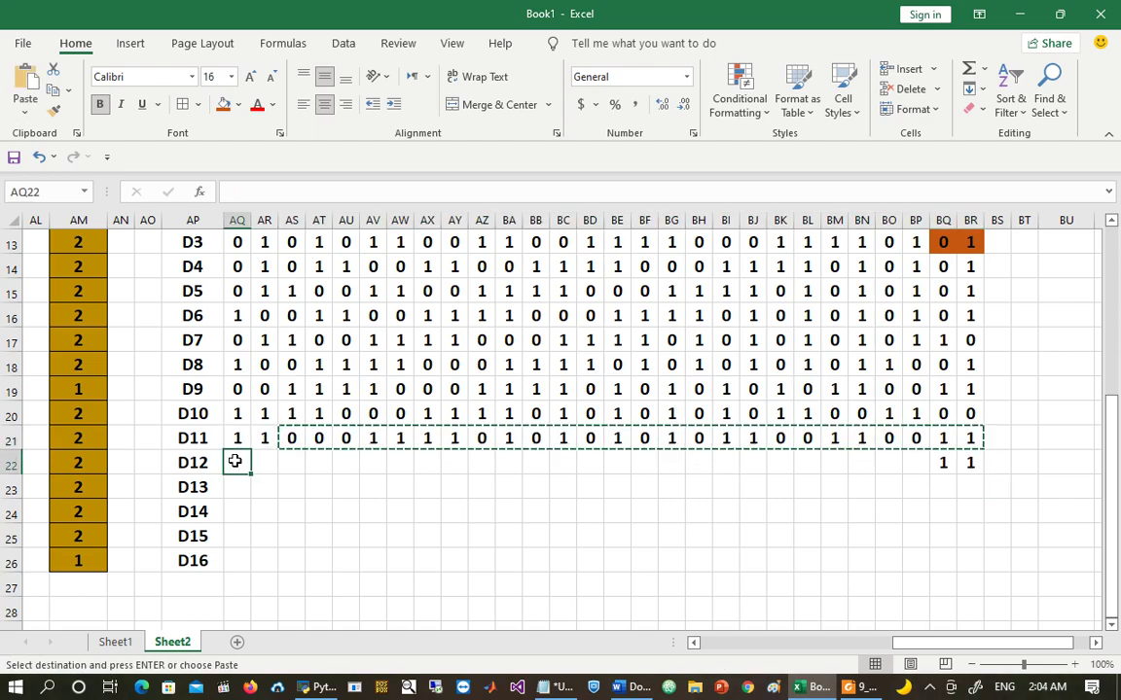
key("Return")
Step: Copy the first two D12 bits, AQ22:AR22, to the end of the D13 row in BQ23:BR23
left_click_drag(233, 464, 265, 464)
key("ctrl+c")
left_click(946, 484)
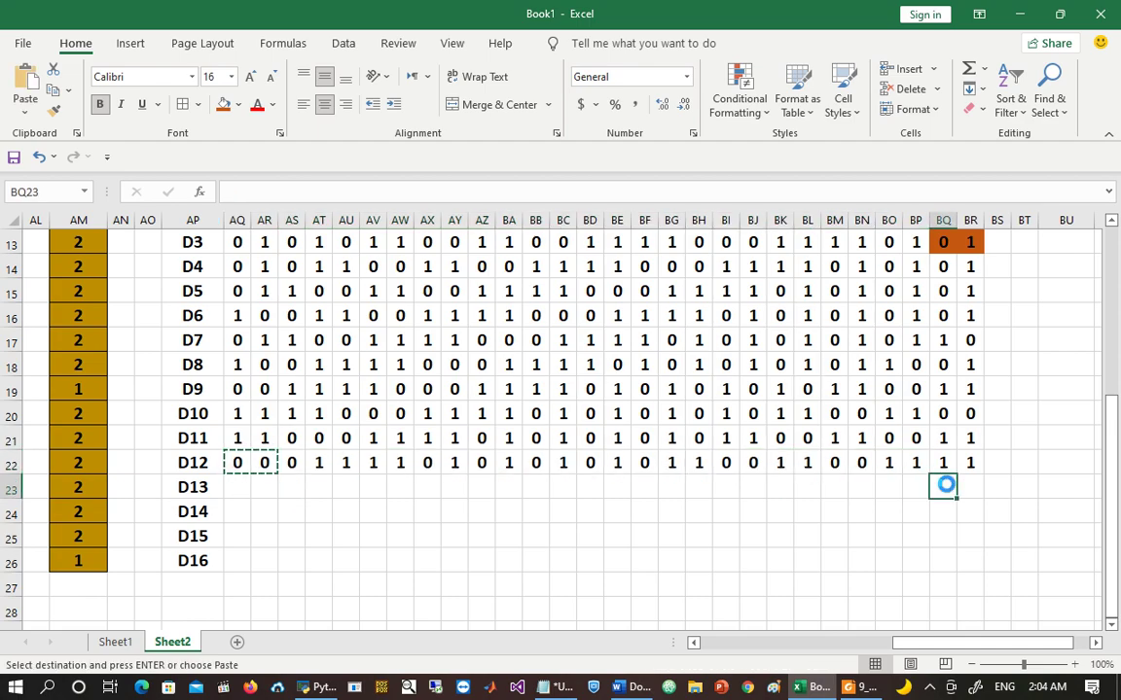
key("Return")
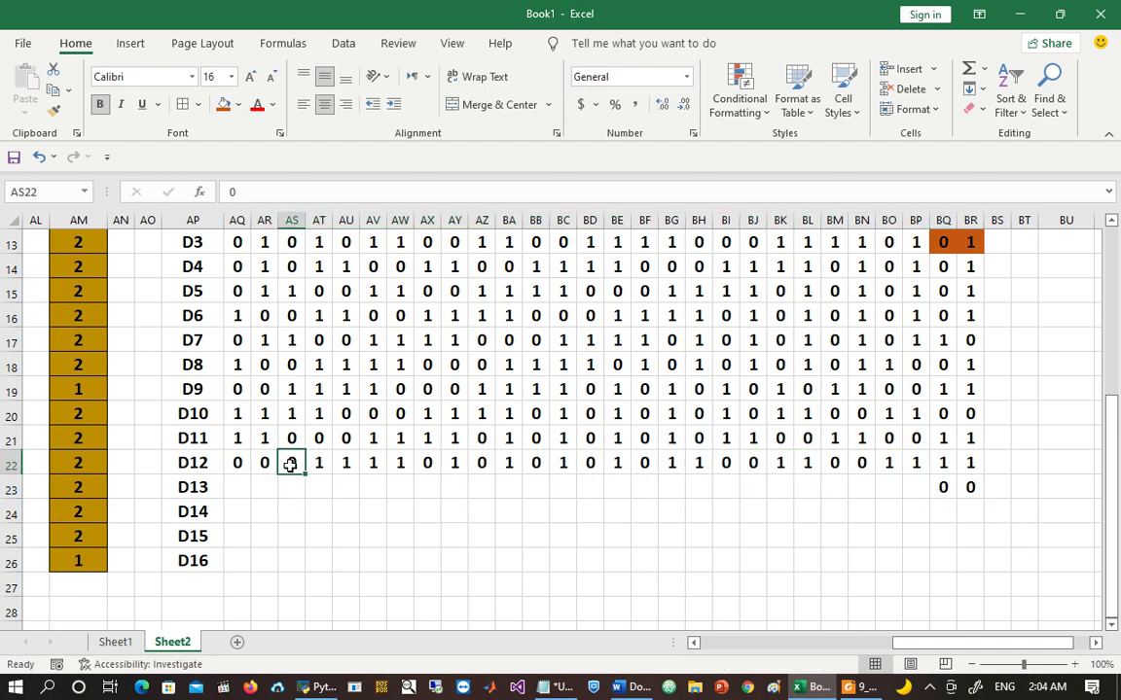
Step: Copy the remaining D12 bits AS22:BR22 and paste them into the D13 row from AQ23
key("ctrl+shift+Right")
key("ctrl+c")
left_click(238, 488)
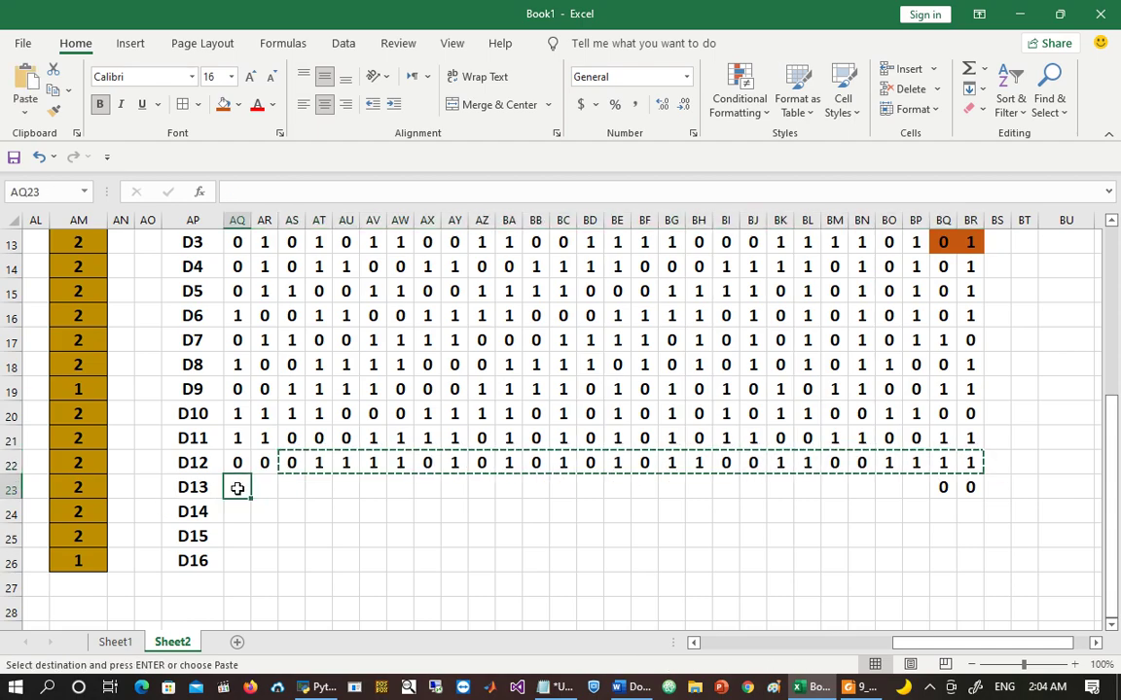
key("Return")
Step: Copy the first two D13 bits, AQ23:AR23, to the end of the D14 row in BQ24:BR24
left_click_drag(234, 489, 263, 489)
key("ctrl+c")
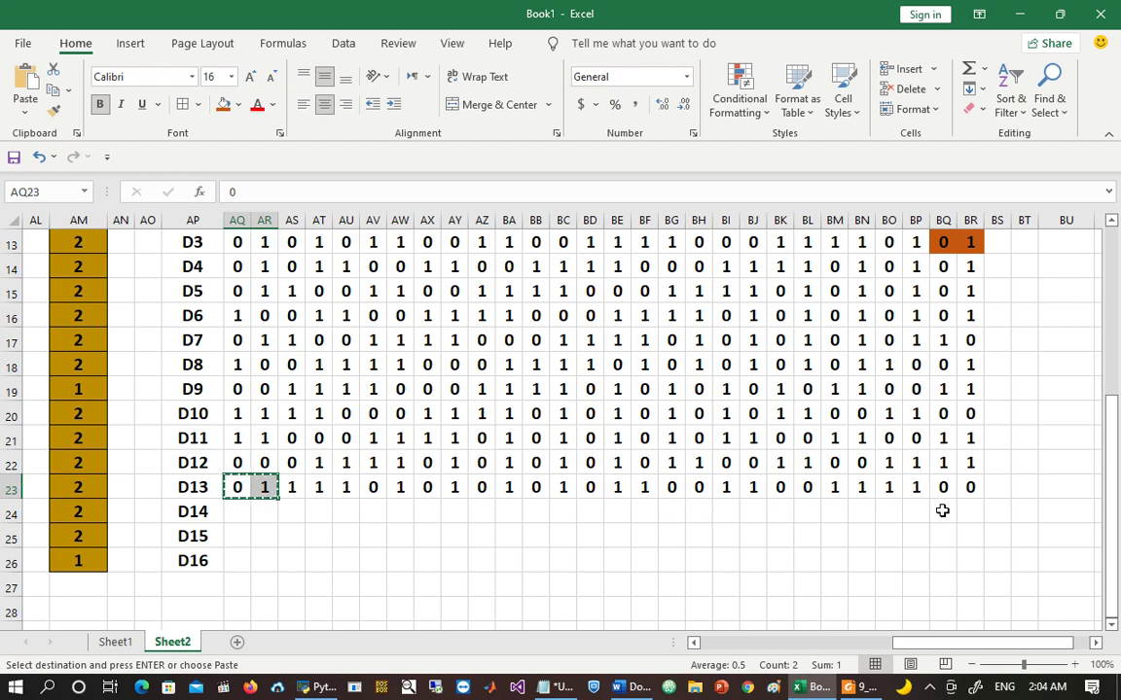
left_click(942, 511)
key("Return")
Step: Copy the remaining D13 bits AS23:BR23 and paste them into the D14 row from AQ24
left_click(290, 487)
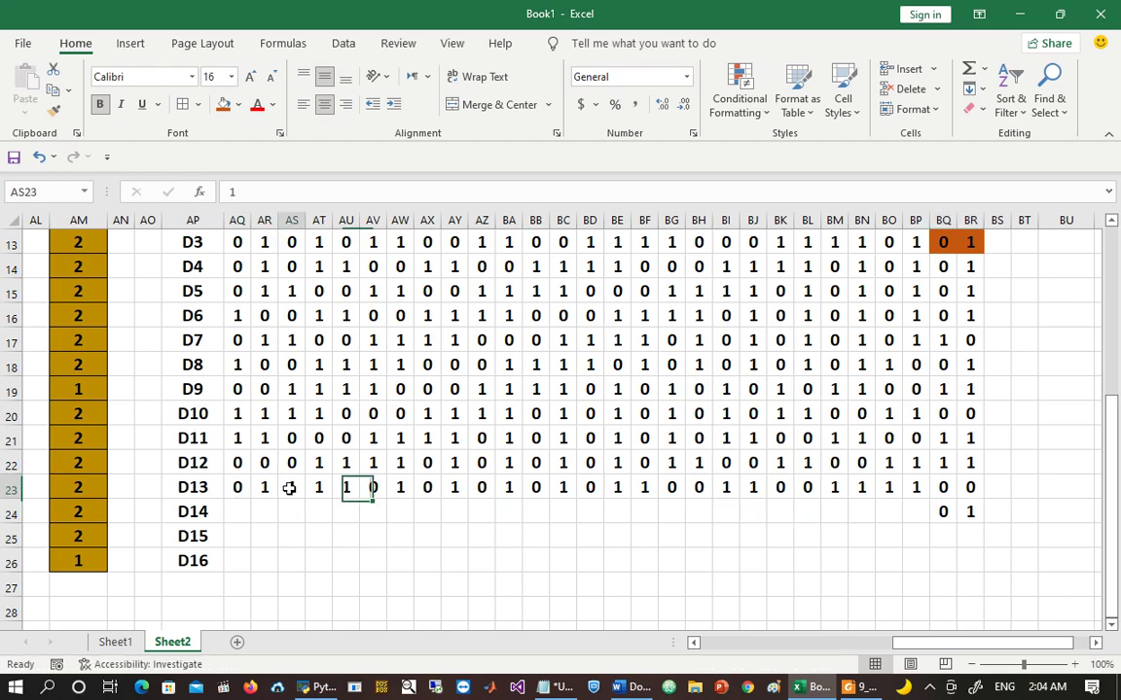
key("shift+Right")
key("shift+Right")
key("shift+Right")
key("shift+Right")
key("shift+Right")
key("shift+Right")
key("shift+Right")
key("shift+Right")
key("shift+Right")
key("shift+Right")
key("shift+Right")
key("shift+Right")
key("shift+Right")
key("shift+Right")
key("shift+Right")
key("shift+Right")
key("shift+Right")
key("shift+Right")
key("shift+Right")
key("shift+Right")
key("ctrl+c")
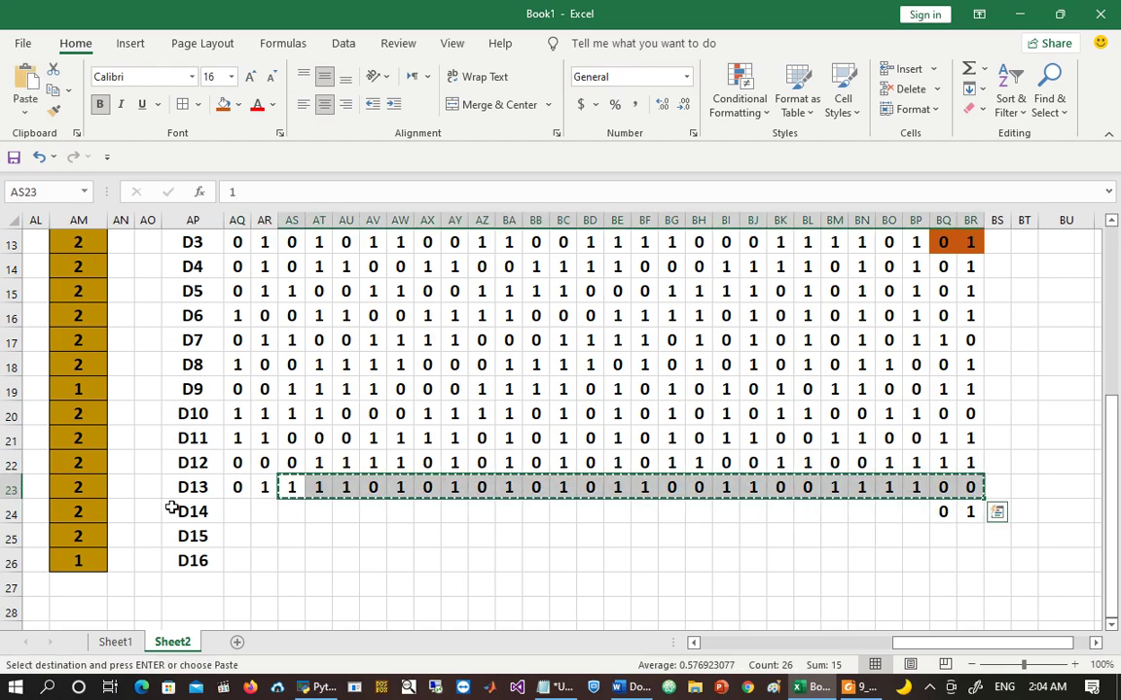
left_click(236, 511)
key("Return")
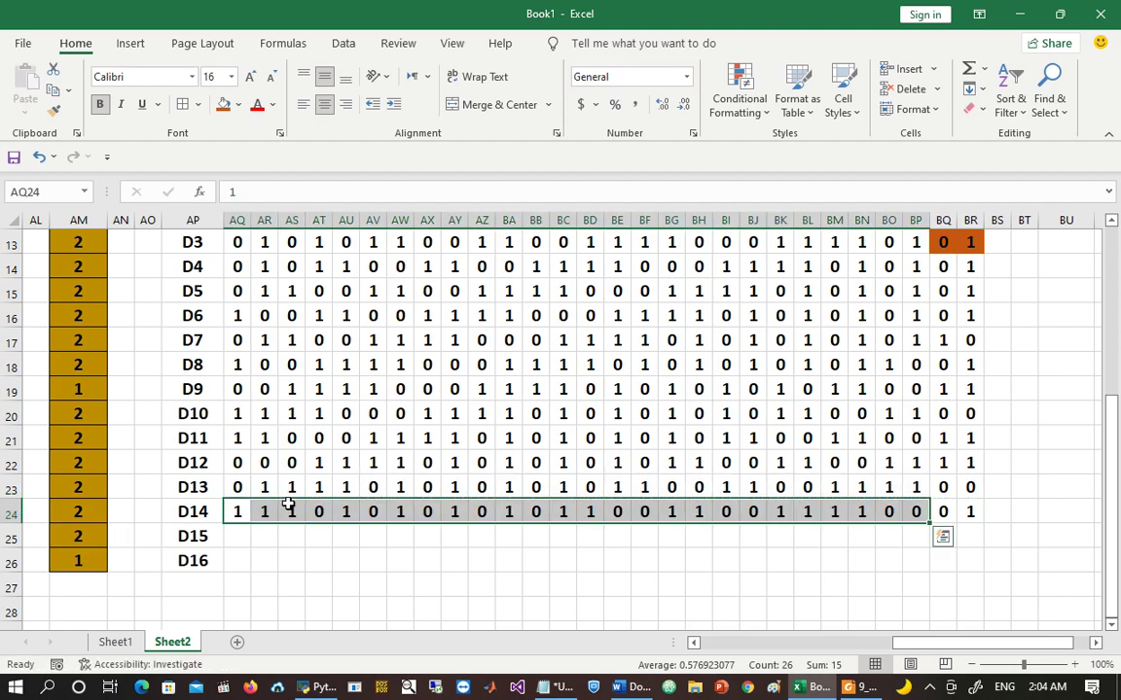
Step: Copy the first two D14 bits, AQ24:AR24, to the end of the D15 row in BQ25:BR25
left_click_drag(237, 507, 265, 512)
key("ctrl+c")
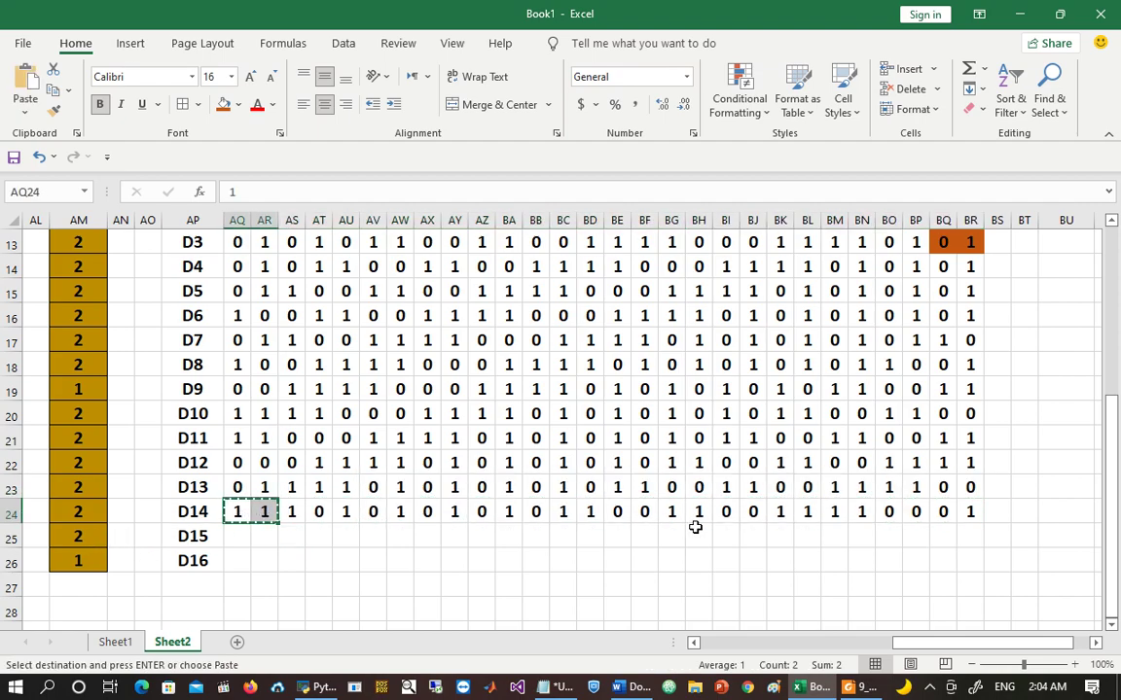
left_click(949, 530)
key("Return")
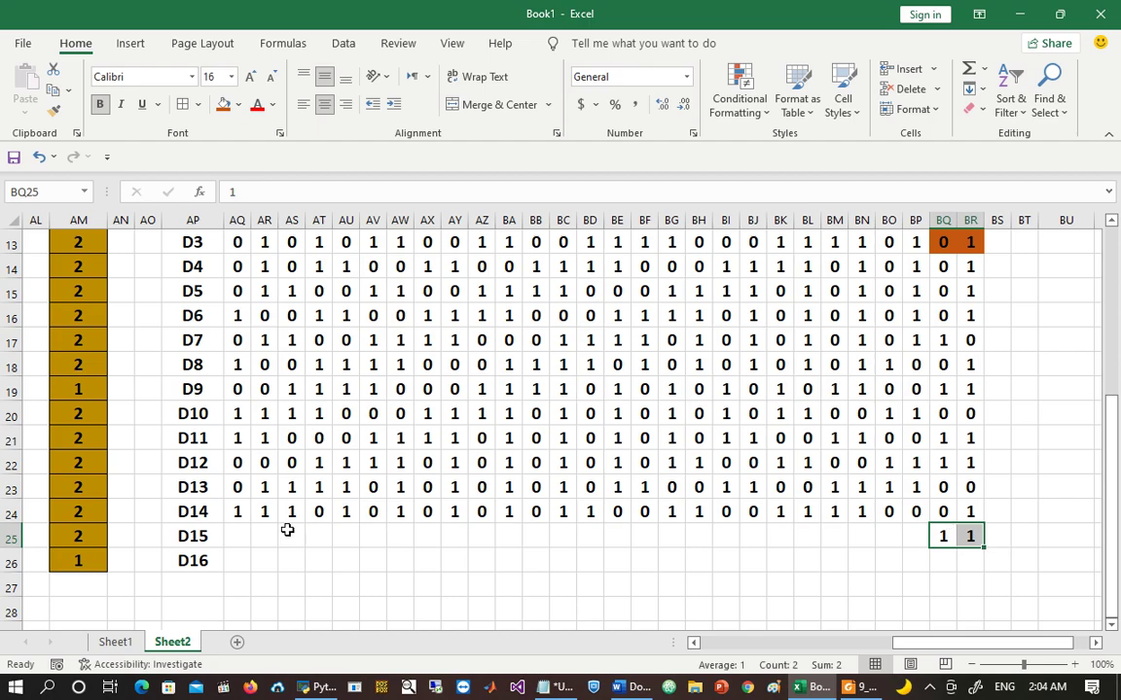
Step: Copy the remaining D14 bits AS24:BR24 and paste them into the D15 row from AQ25
left_click(291, 512)
key("ctrl+shift+Right")
key("ctrl+c")
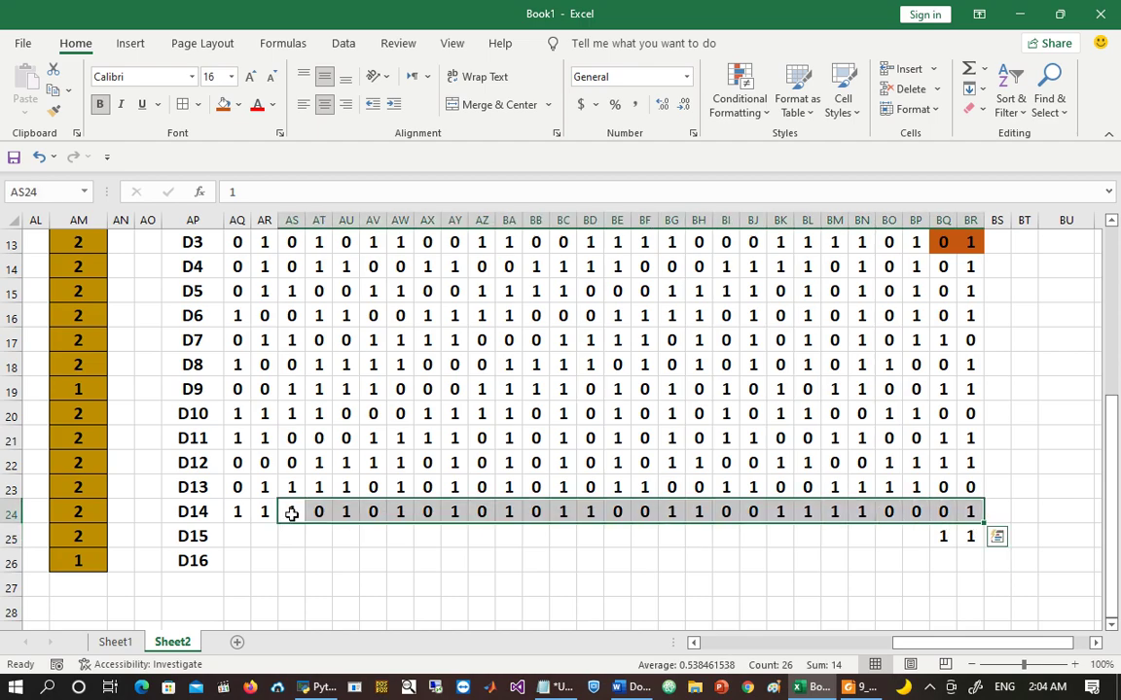
left_click(238, 533)
key("Return")
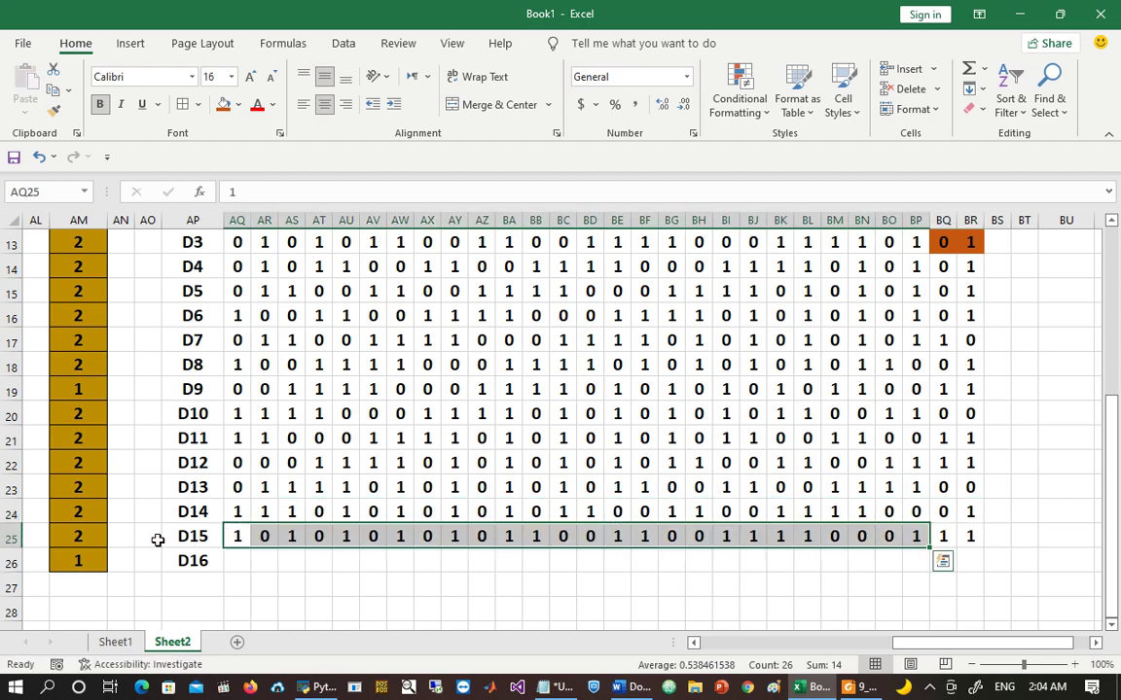
Step: Copy the first D15 bit, AQ25, to the end of the D16 row in BR26
left_click(235, 536)
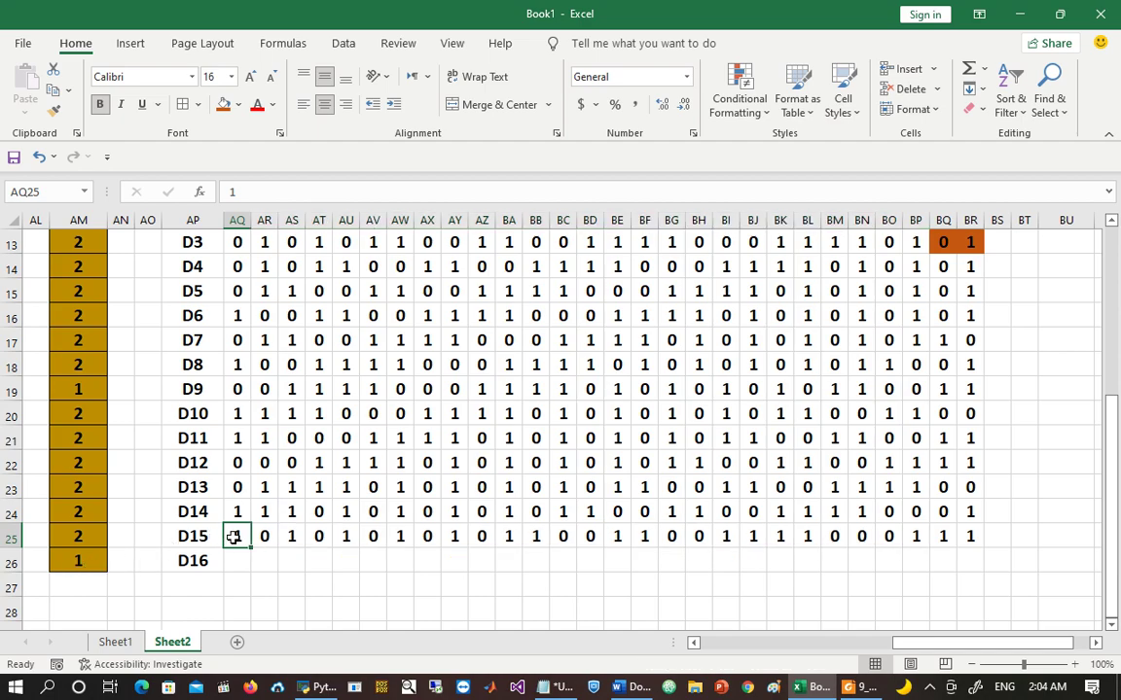
key("ctrl+c")
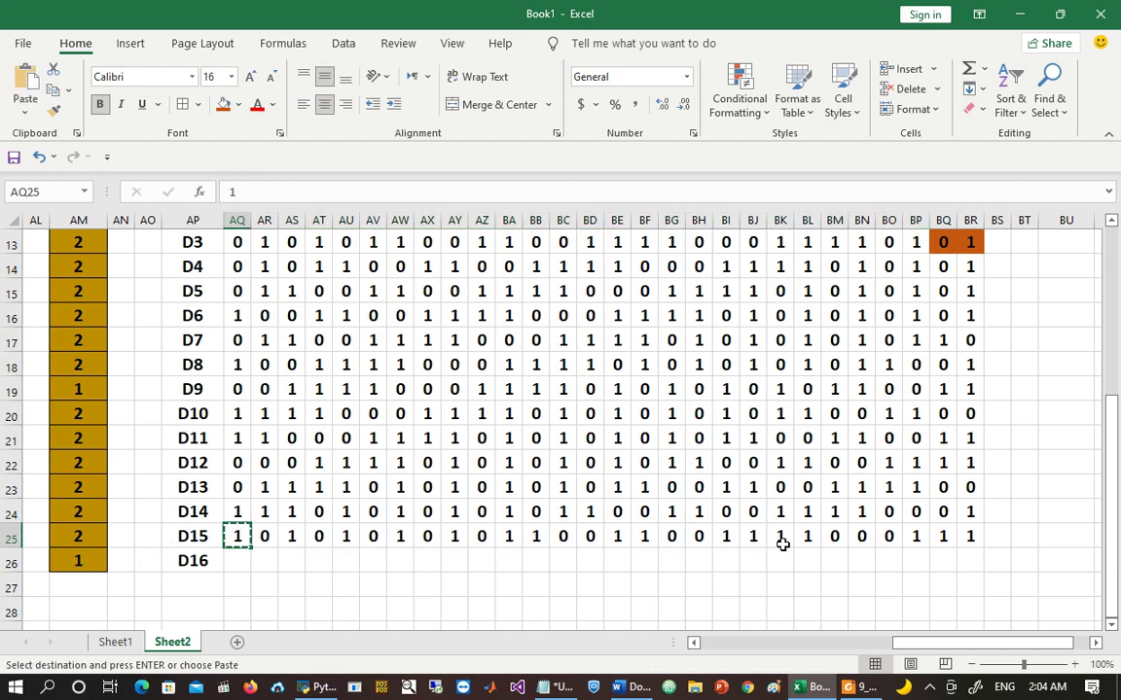
left_click(971, 561)
key("Return")
Step: Copy the remaining D15 bits AR25:BR25 and paste them into the D16 row from AQ26
left_click(262, 538)
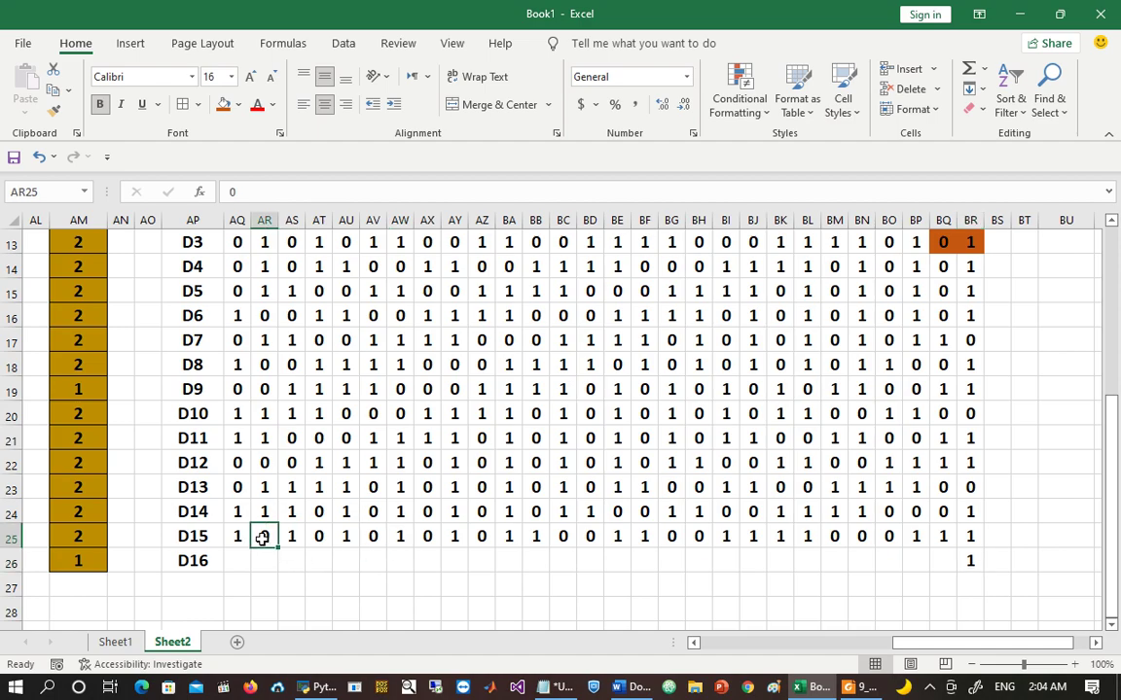
key("ctrl+shift+Right")
key("ctrl+c")
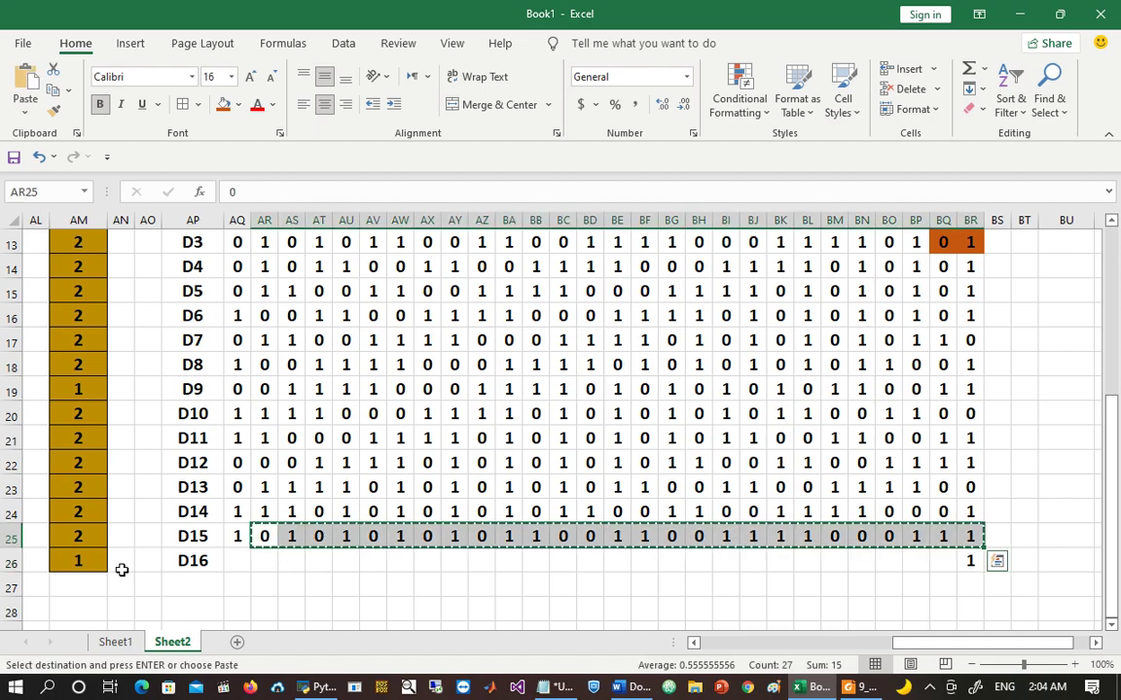
left_click(231, 562)
key("ctrl+v")
key("Escape")
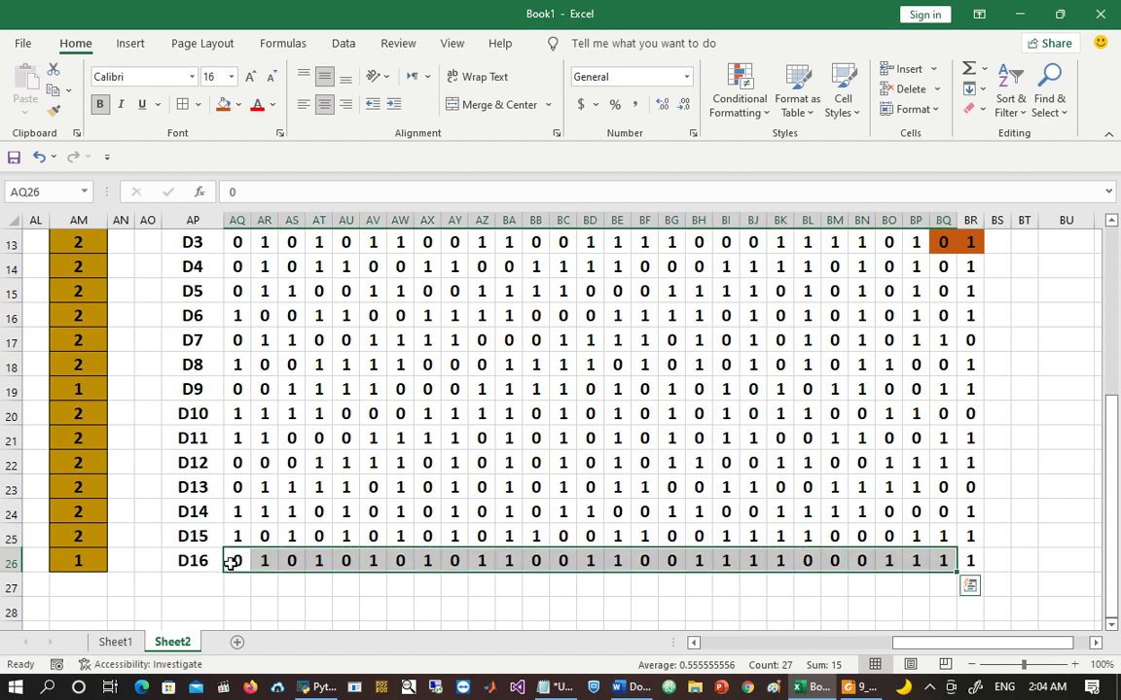
Step: Review the C rows from C1 and the neighbouring D rows at the start of the two tables
key("ctrl+Left")
key("ctrl+Left")
key("ctrl+Left")
key("ctrl+Left")
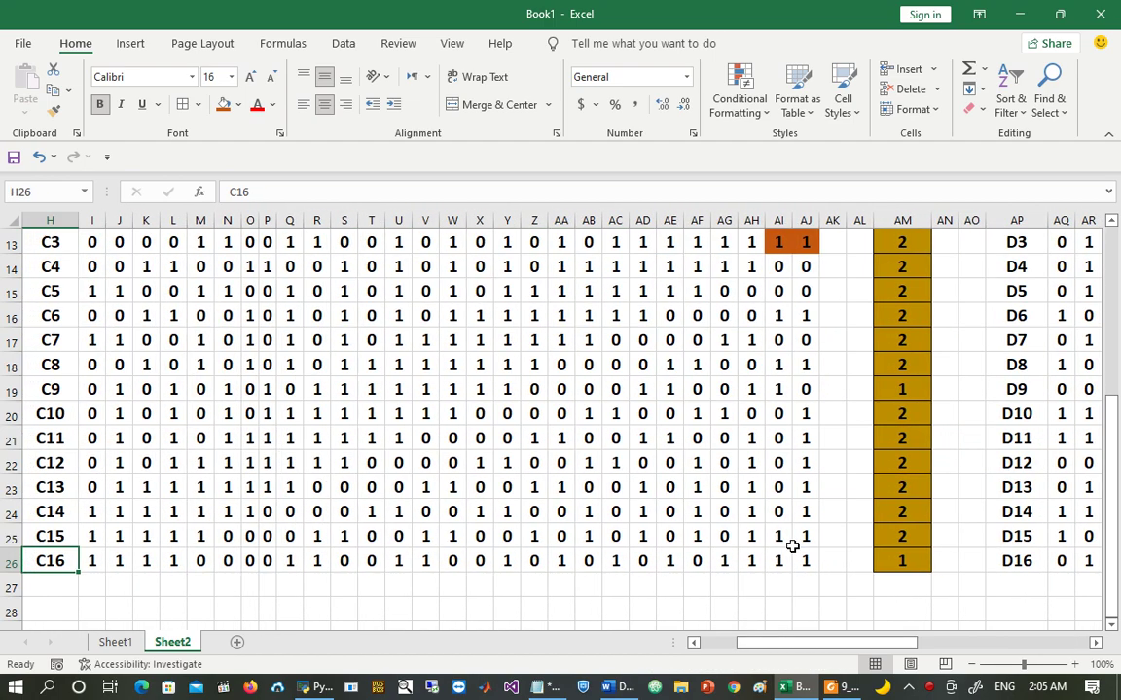
key("ctrl+Up")
key("Down")
key("Right")
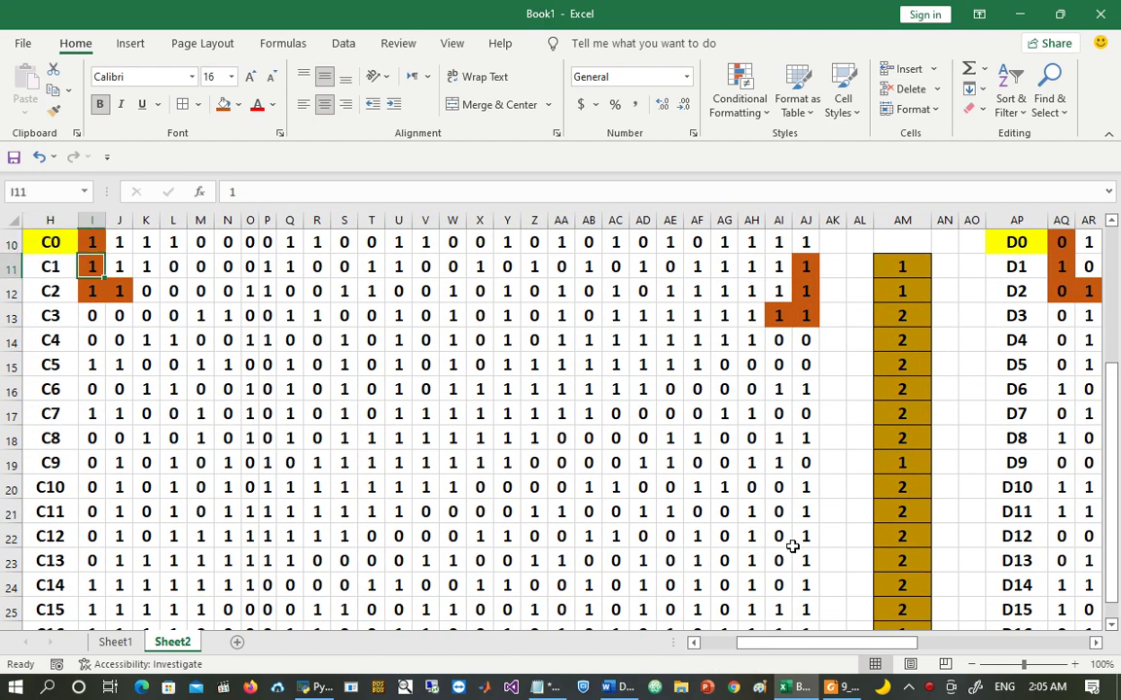
key("Right")
key("Right")
key("Left")
key("Left")
key("Left")
key("Down")
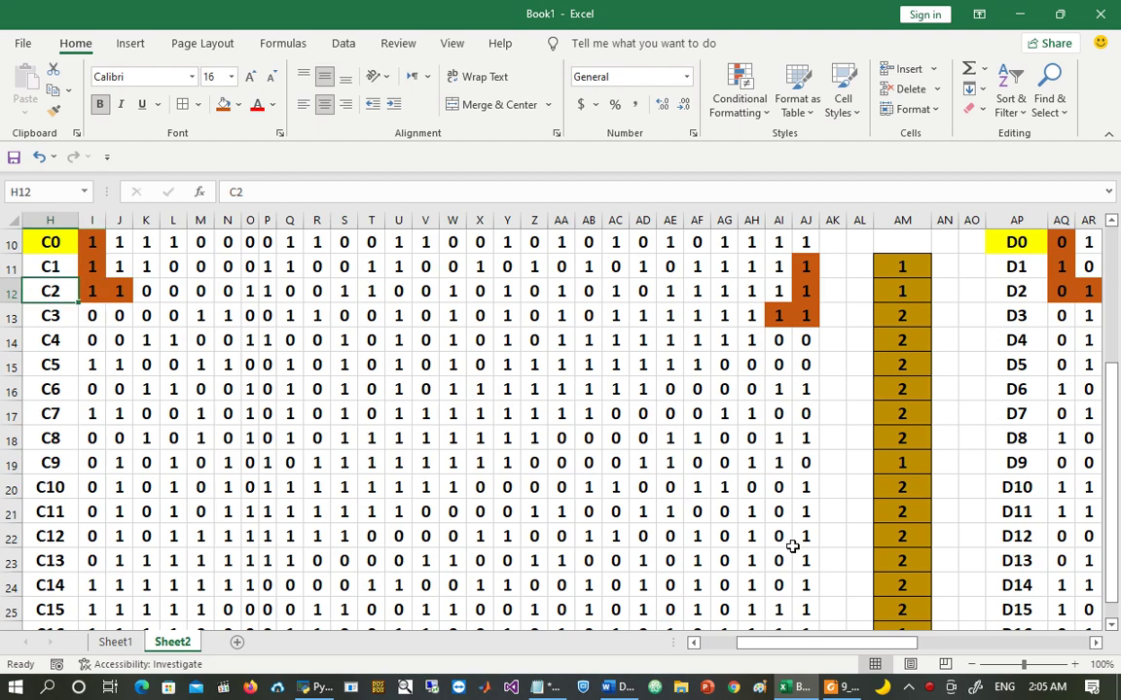
key("ctrl+Right")
key("ctrl+Right")
key("ctrl+Right")
key("Down")
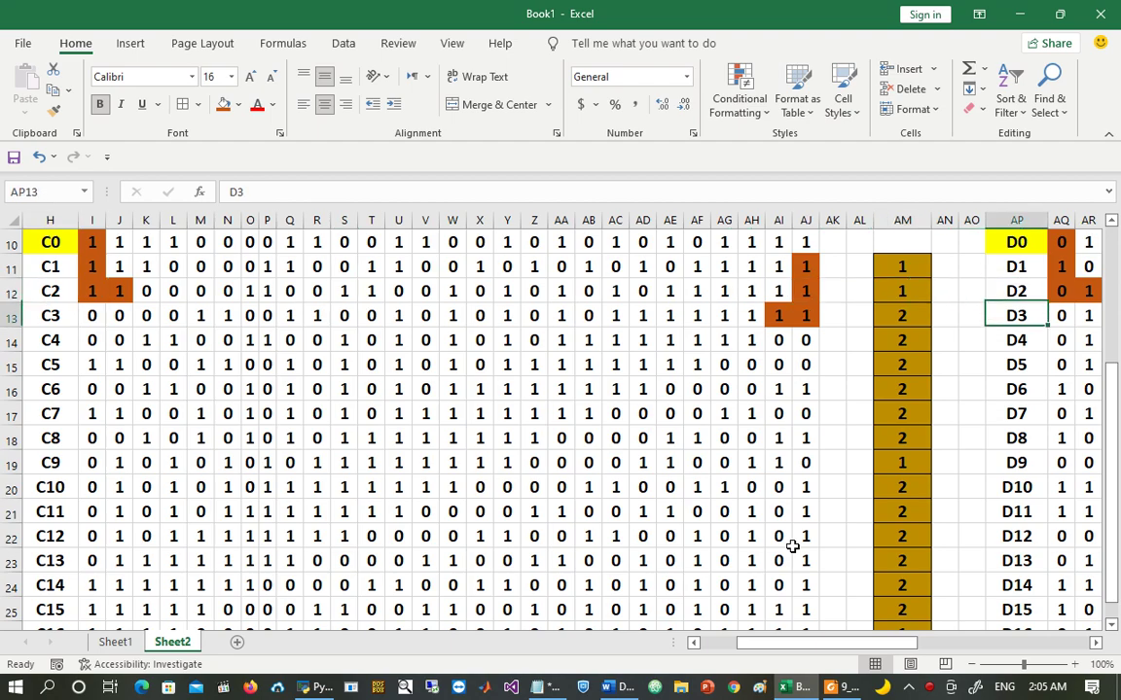
key("Left")
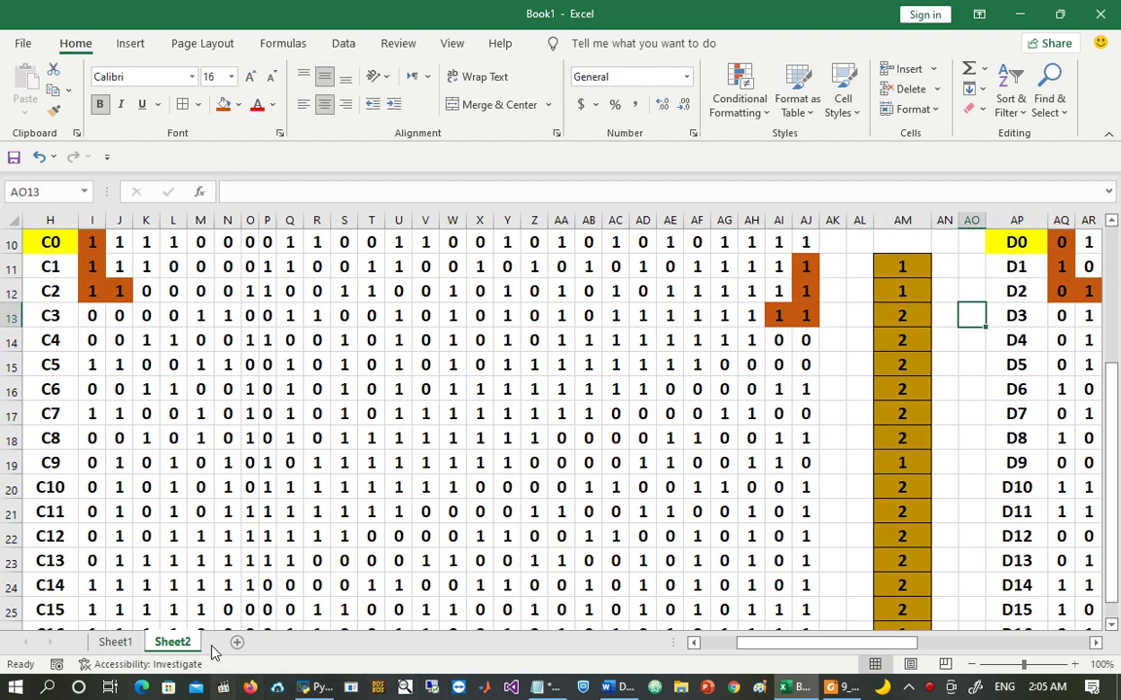
Step: Examine the final C16 row from its first bit across to the D16 row
left_click(61, 502)
key("ctrl+Down")
key("Right")
key("Right")
key("Right")
key("Right")
key("Right")
key("Right")
key("Right")
key("Right")
key("Right")
key("Right")
key("Right")
key("Right")
key("Right")
key("Right")
key("Right")
key("Right")
key("Right")
key("Right")
key("Right")
key("Right")
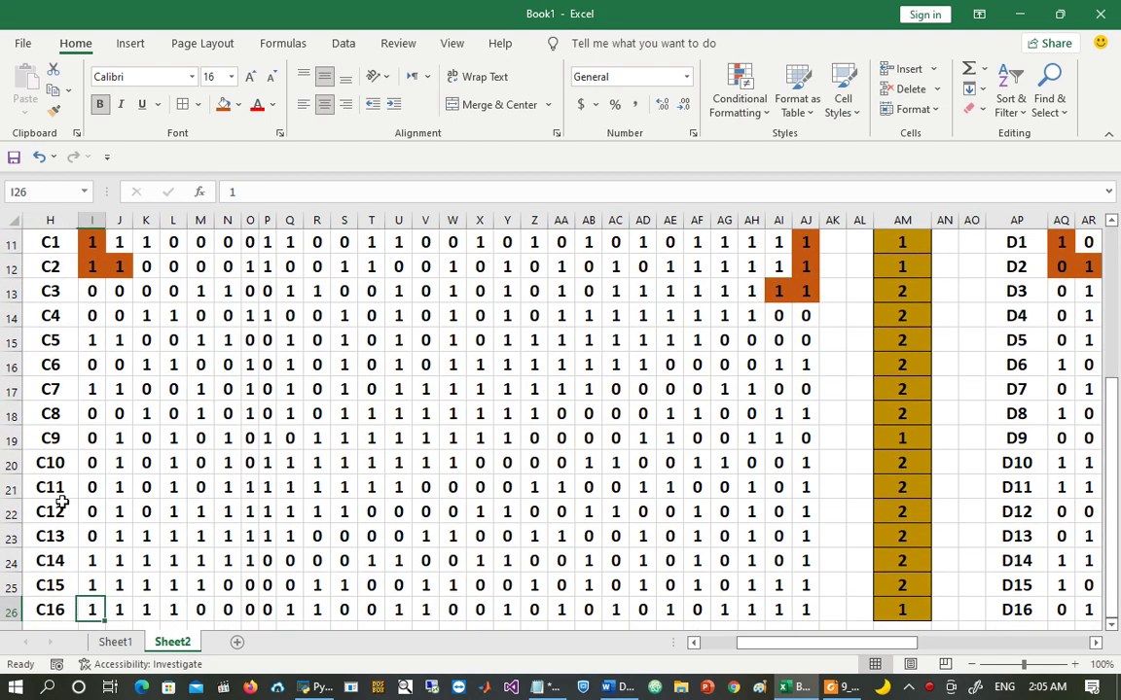
key("Right")
key("Right")
key("Right")
key("Right")
key("Right")
key("Right")
key("Right")
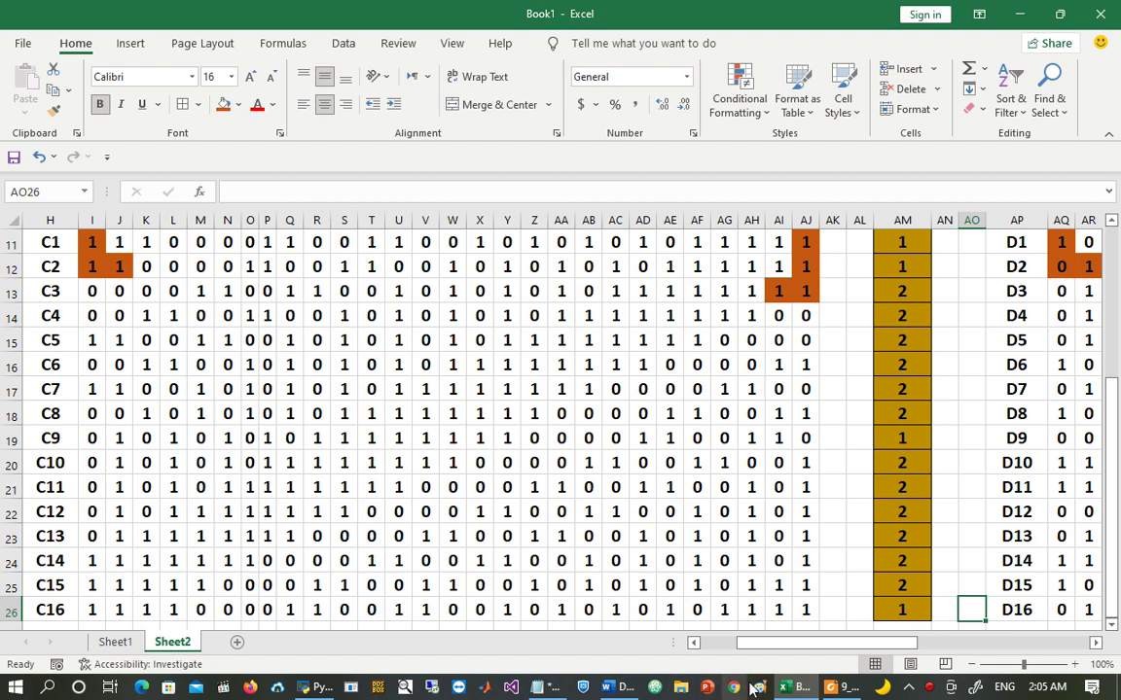
Step: Switch to Foxit PDF Reader and review the key split, the left-shift schedule and the listed Cn and Dn blocks through C16 and D16
left_click(842, 688)
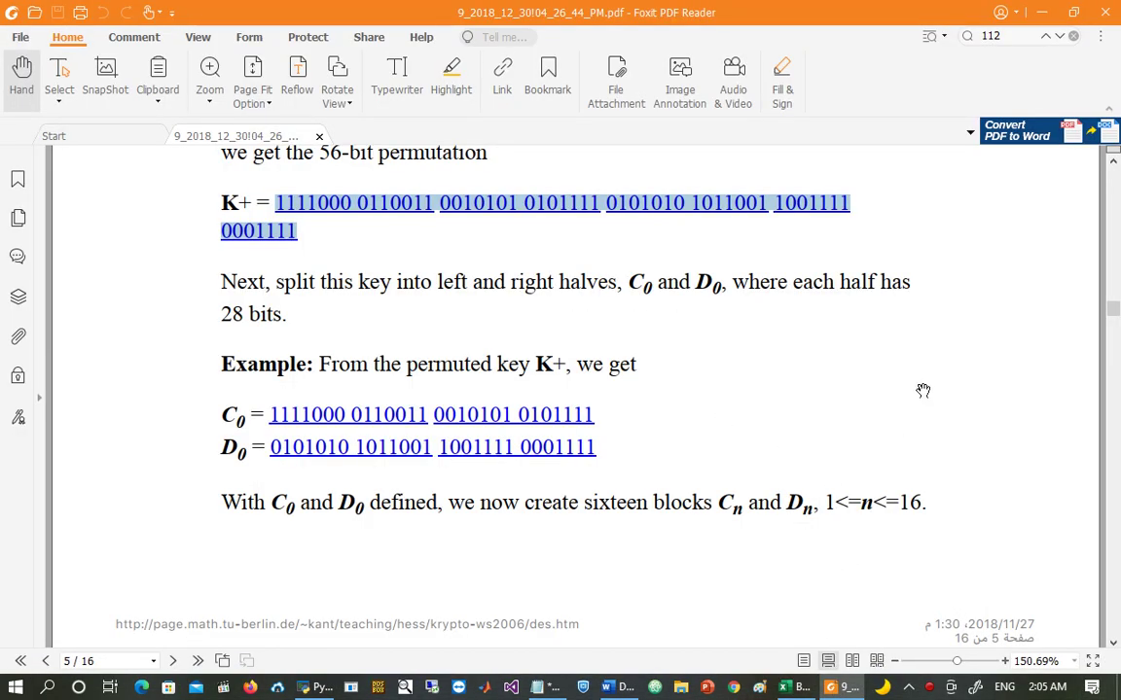
left_click_drag(923, 390, 950, 527)
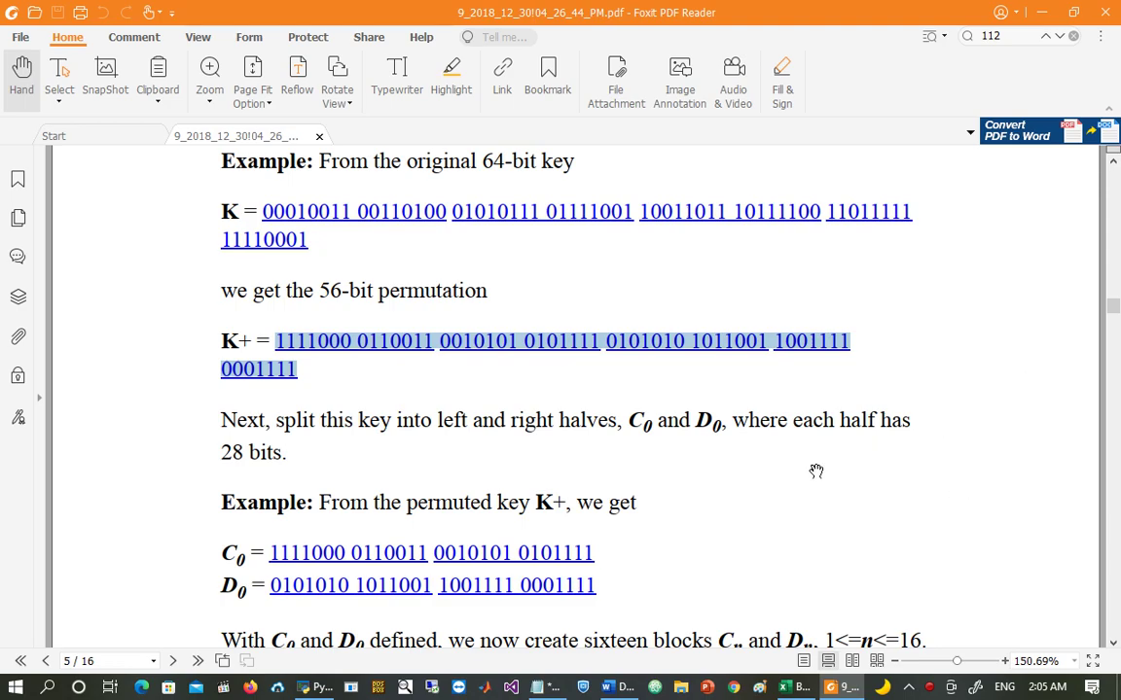
scroll(816, 471, "down", 4)
scroll(825, 389, "up", 1)
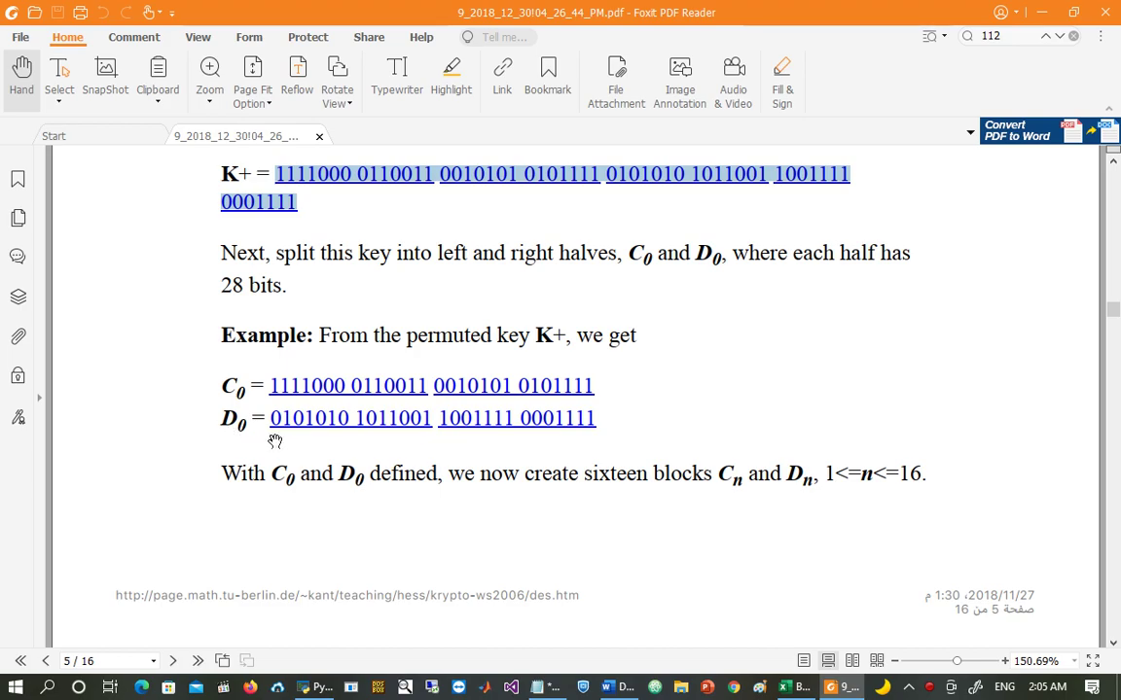
scroll(638, 570, "down", 9)
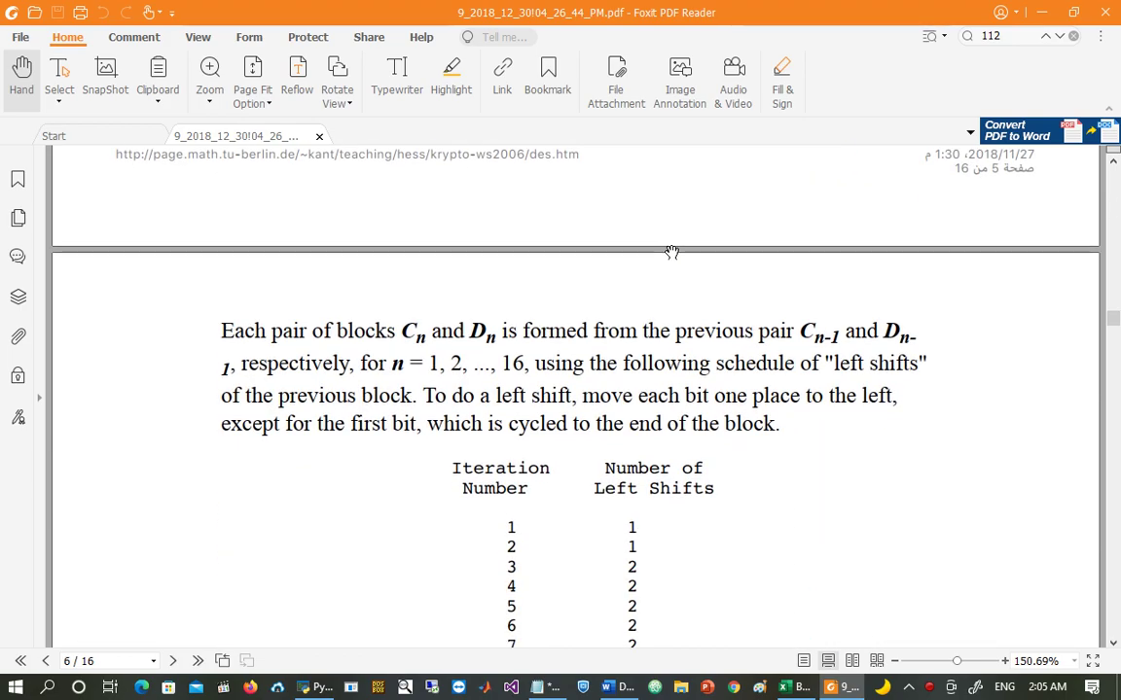
scroll(817, 379, "down", 4)
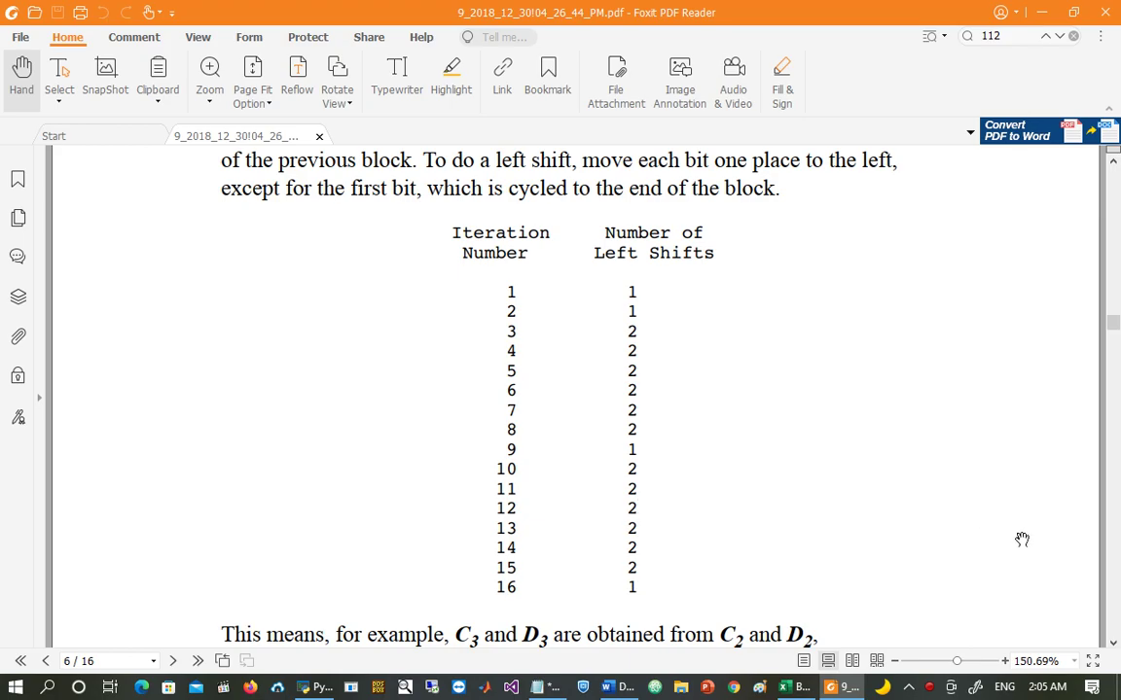
scroll(1021, 539, "down", 9)
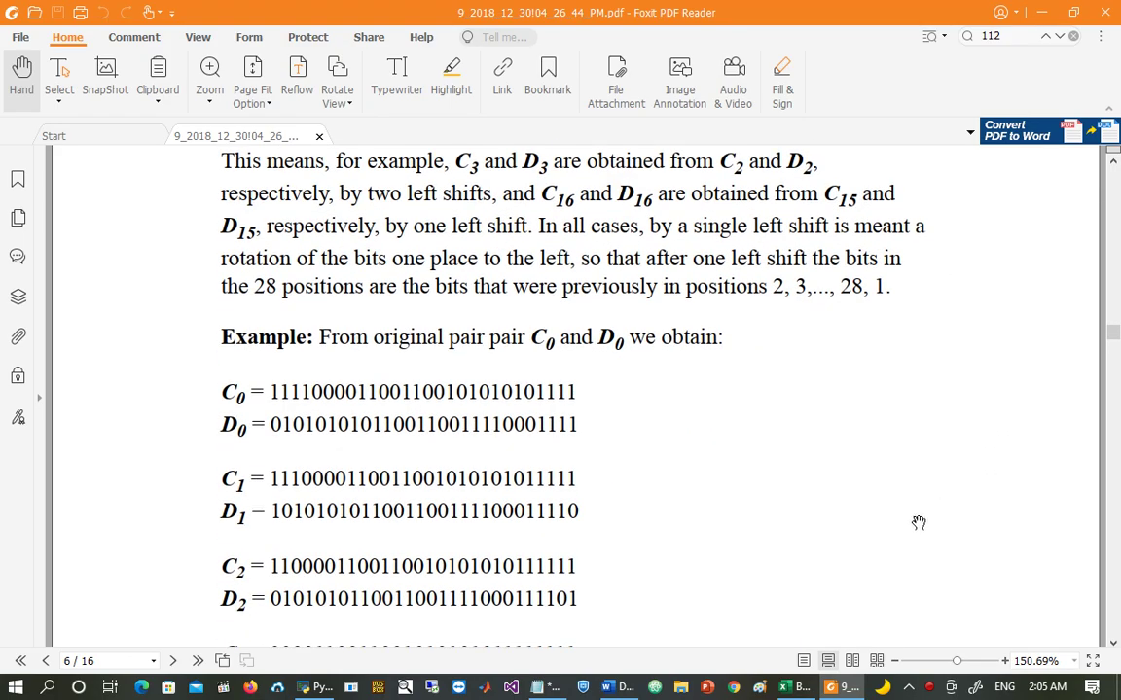
scroll(888, 364, "down", 3)
scroll(768, 418, "down", 3)
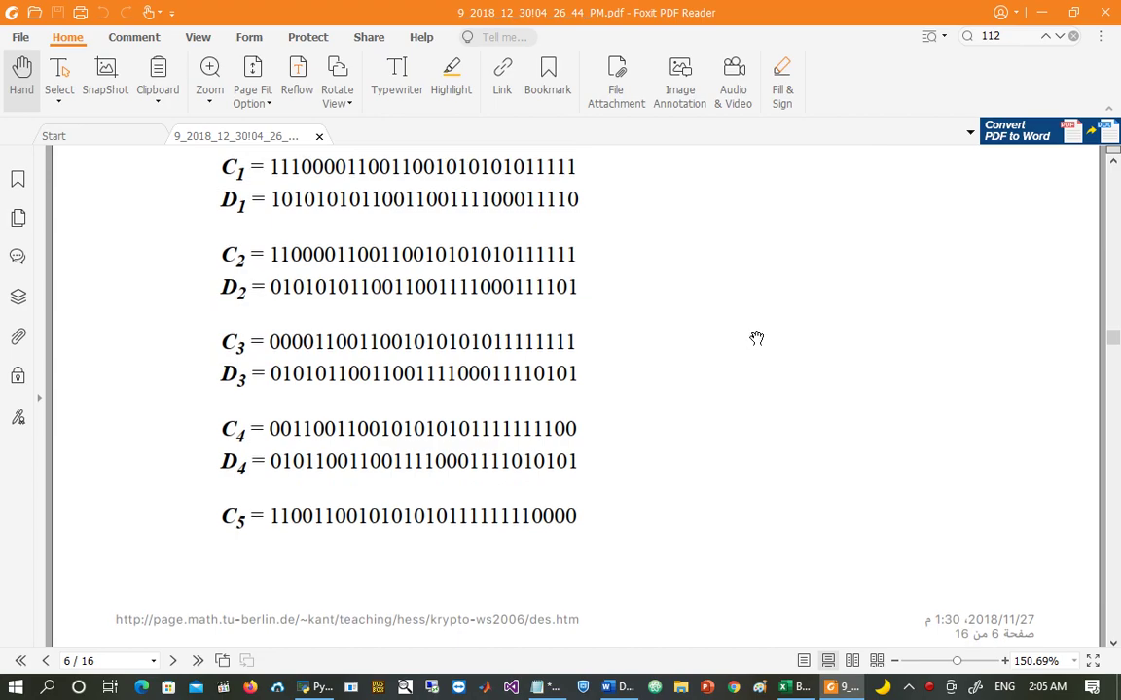
scroll(745, 463, "down", 6)
scroll(716, 308, "down", 13)
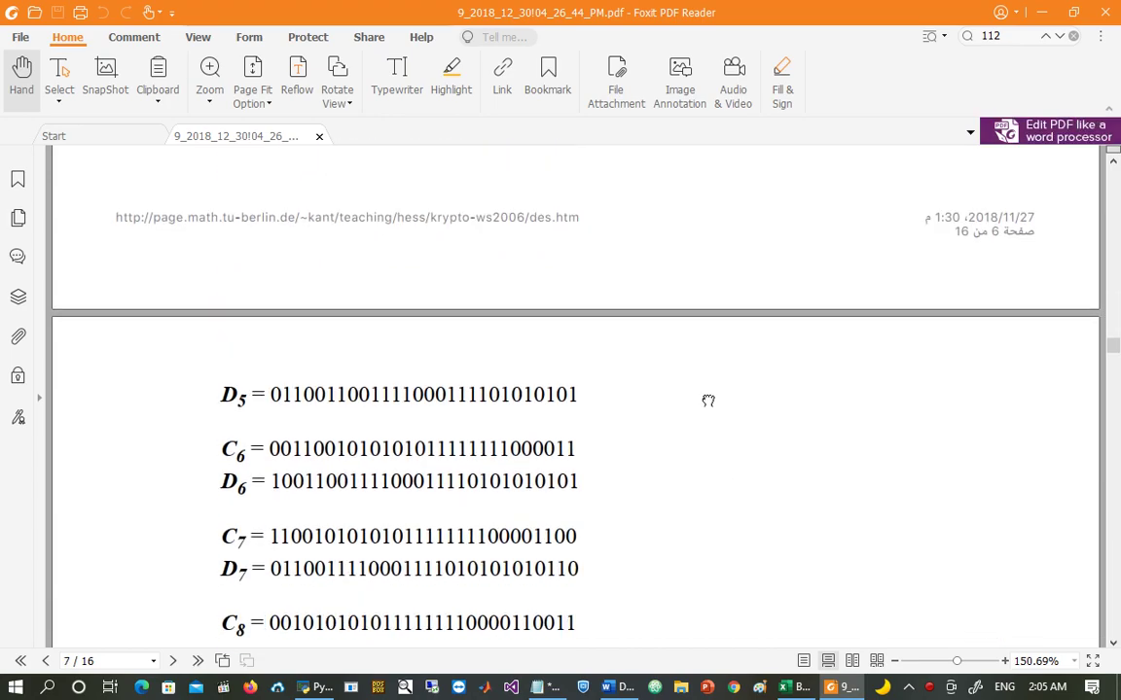
scroll(703, 293, "down", 7)
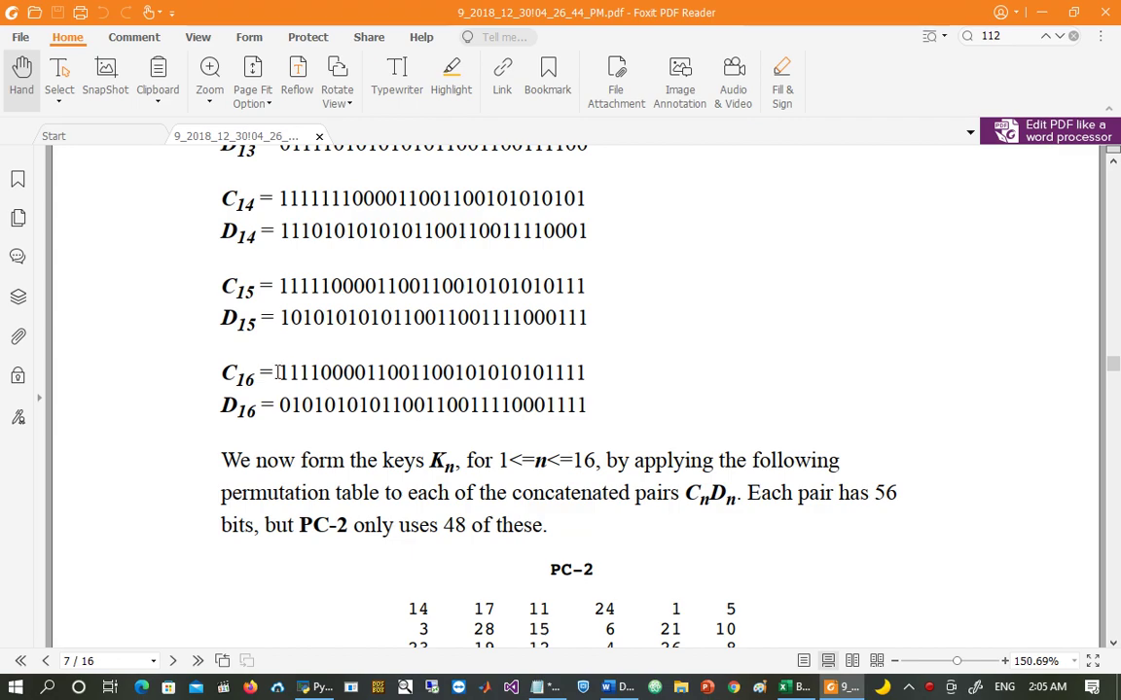
Step: Copy the C16 bit string from the PDF and enter it in the Python console as the quoted left operand of an == comparison
left_click_drag(278, 373, 587, 376)
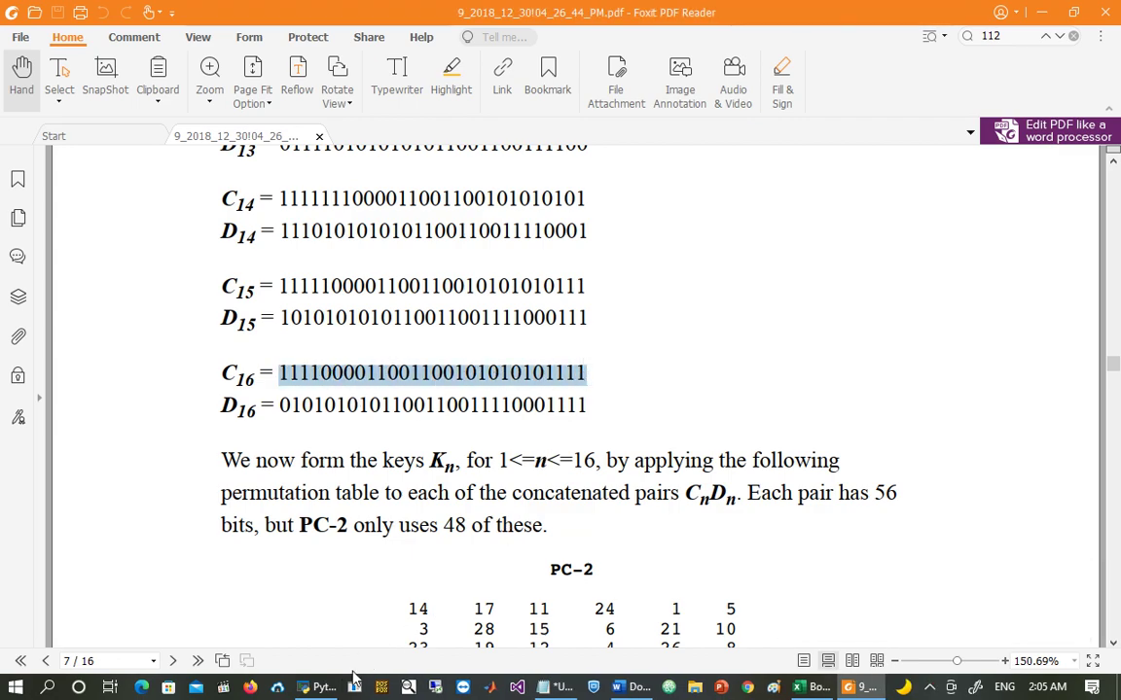
left_click(321, 687)
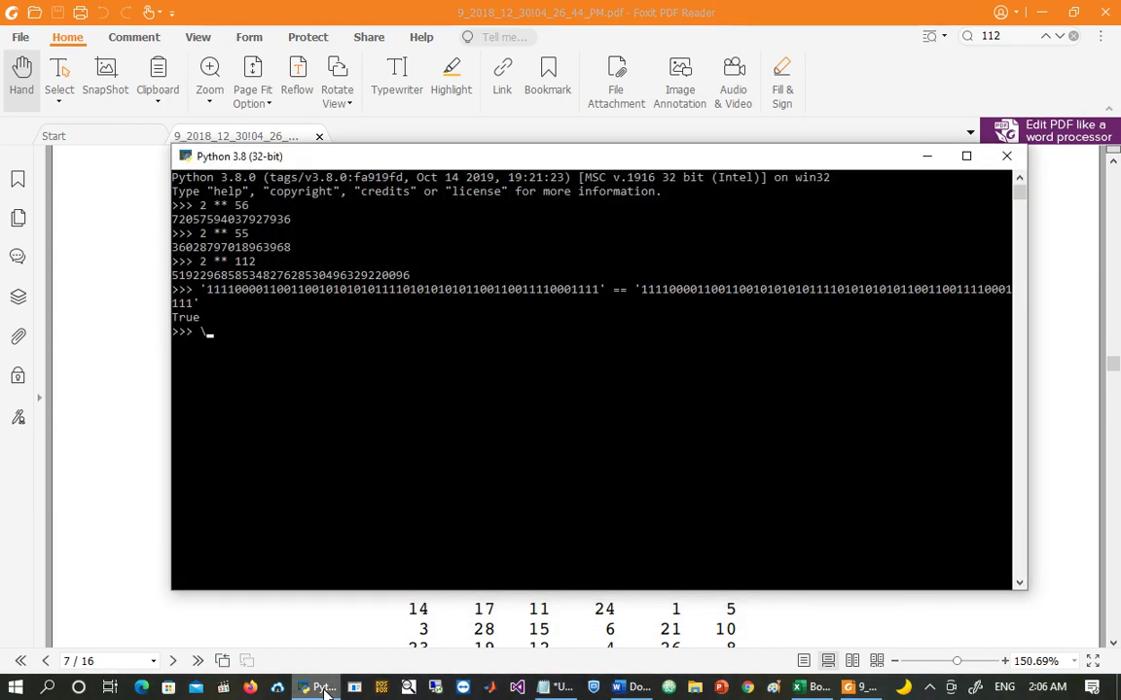
type("'")
key("ctrl+v")
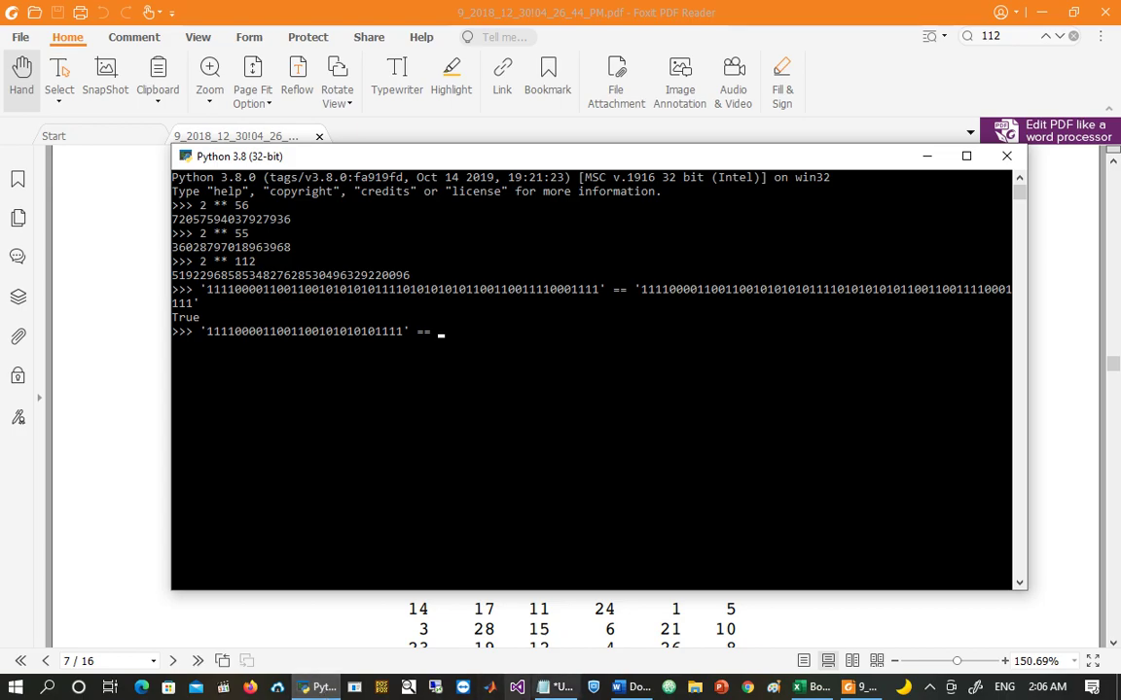
Step: Copy the C16 row I26:AJ26 from the Excel sheet and replace the entire Notepad text with it
left_click(809, 687)
left_click(91, 609)
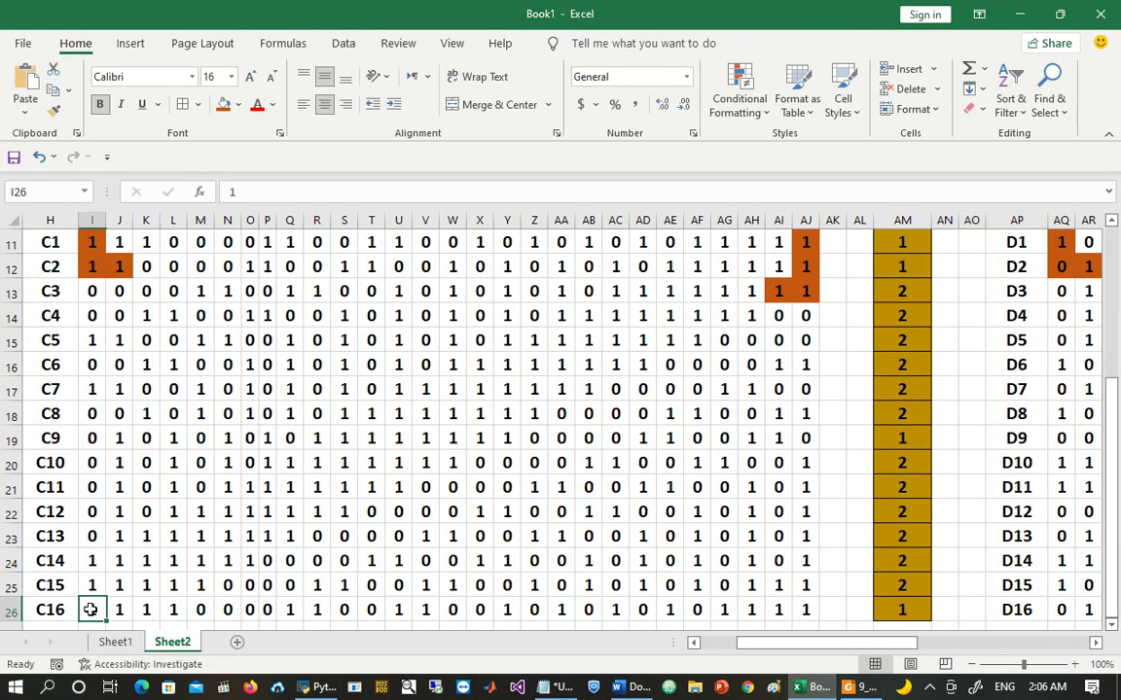
scroll(91, 609, "down", 1)
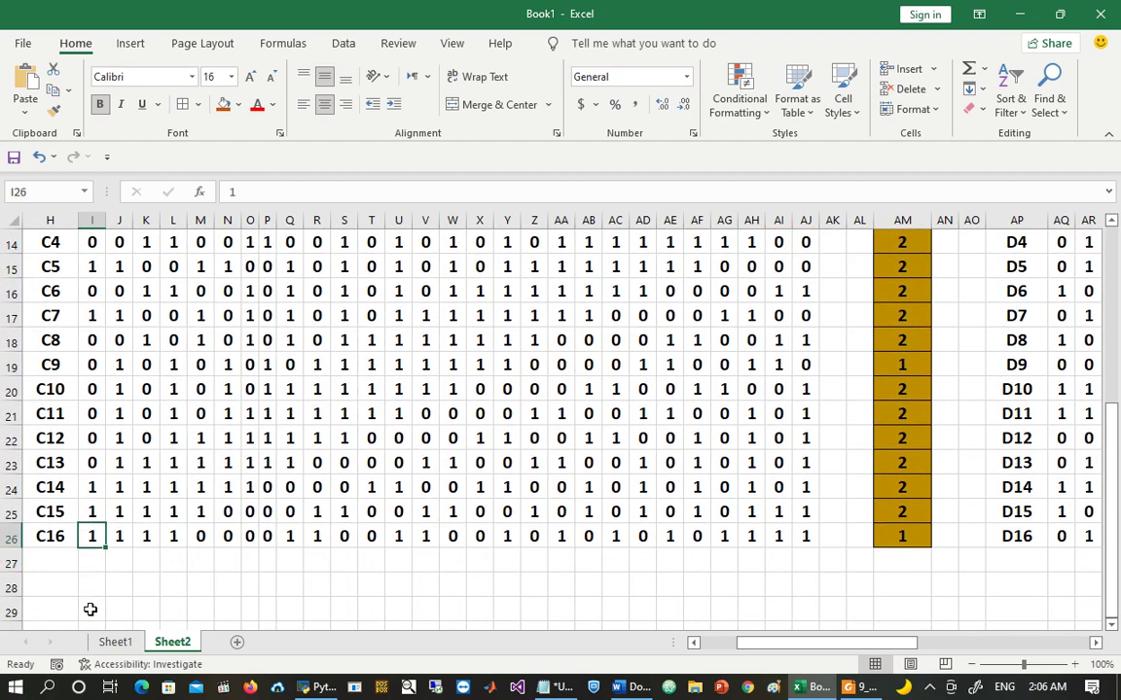
key("ctrl+shift+Right")
key("ctrl+c")
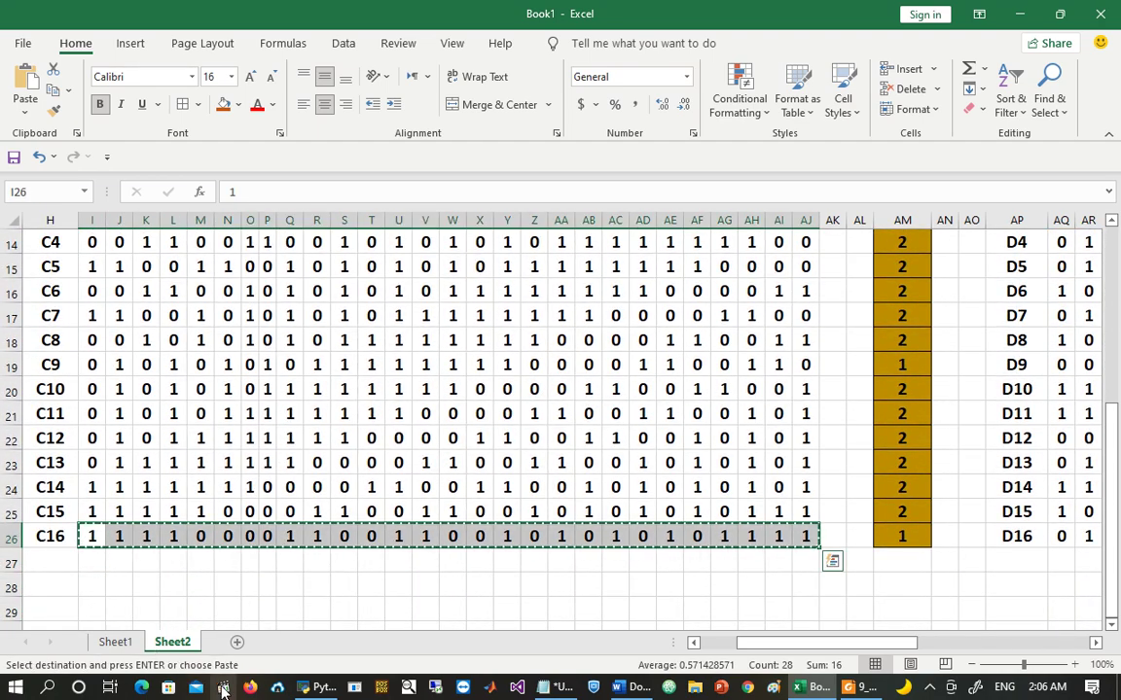
left_click(543, 686)
key("ctrl+a")
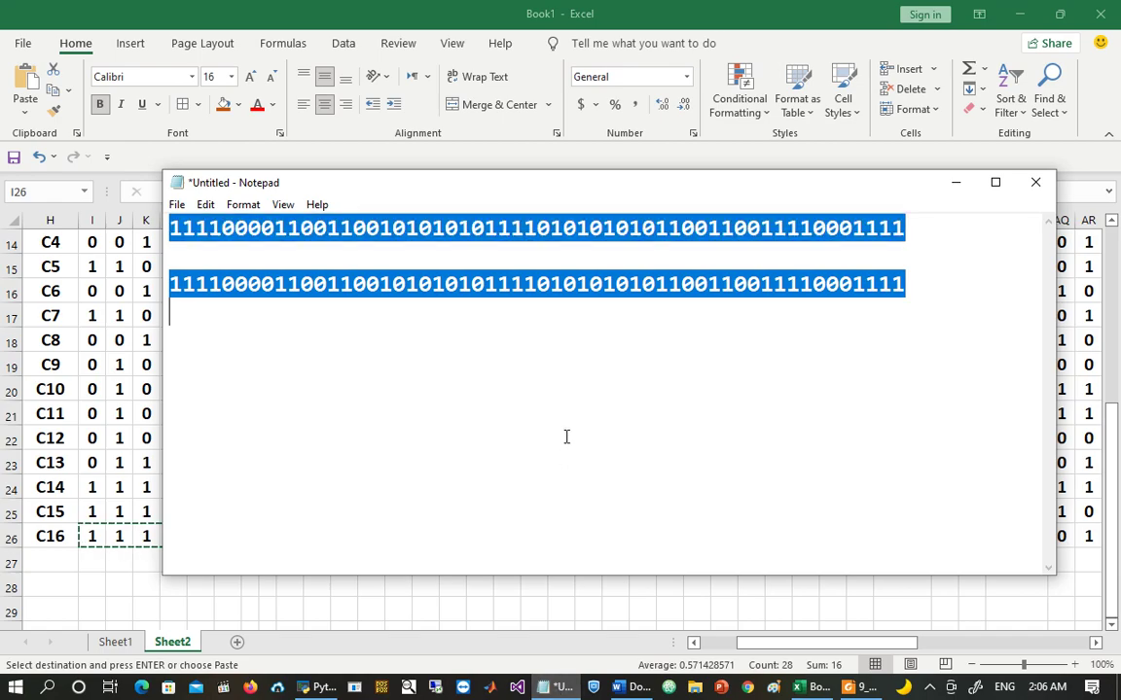
key("ctrl+v")
Step: Replace every tab between the C16 bits in Notepad with nothing, leaving one continuous string
left_click_drag(181, 228, 263, 227)
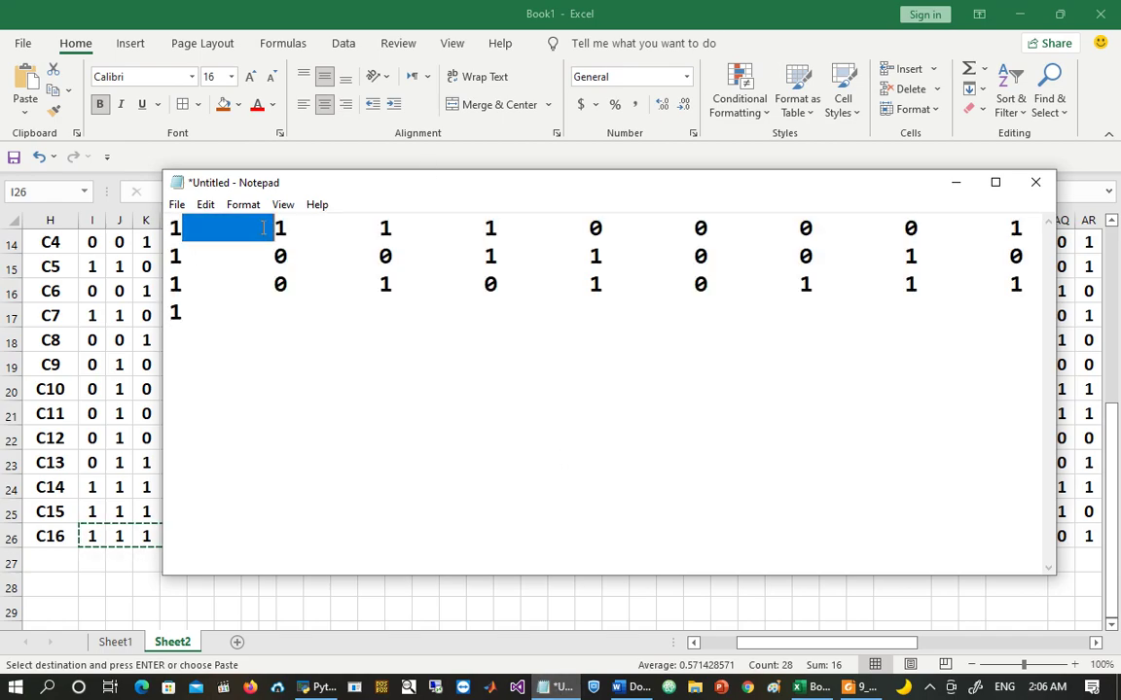
key("ctrl+h")
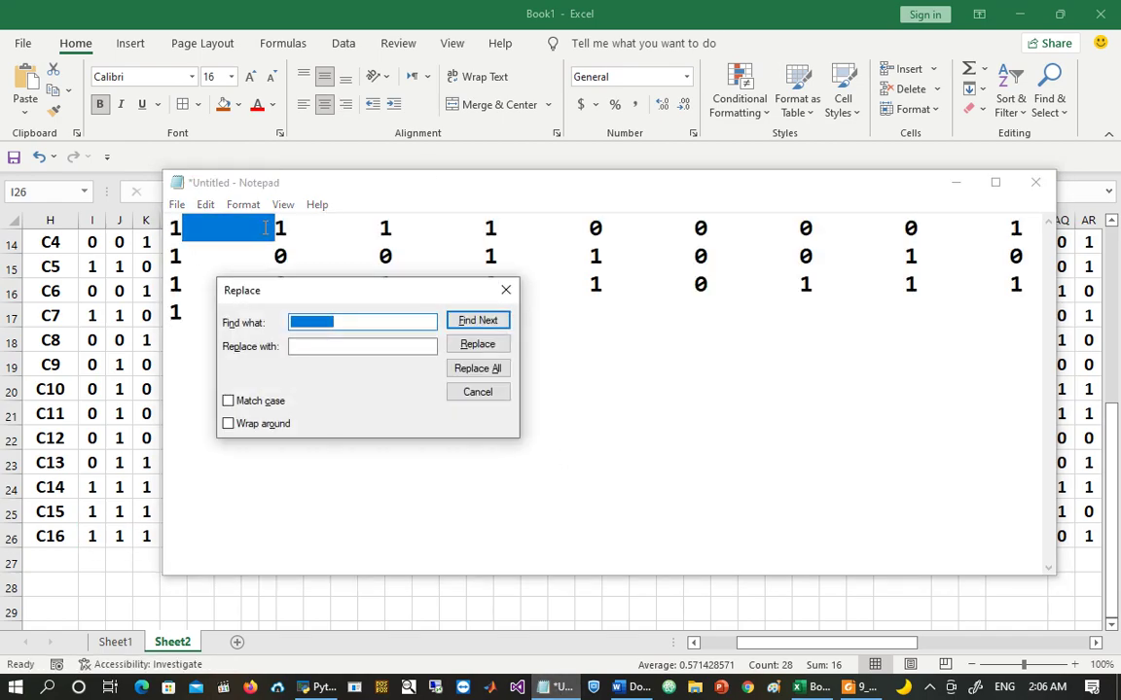
left_click(478, 368)
left_click(478, 391)
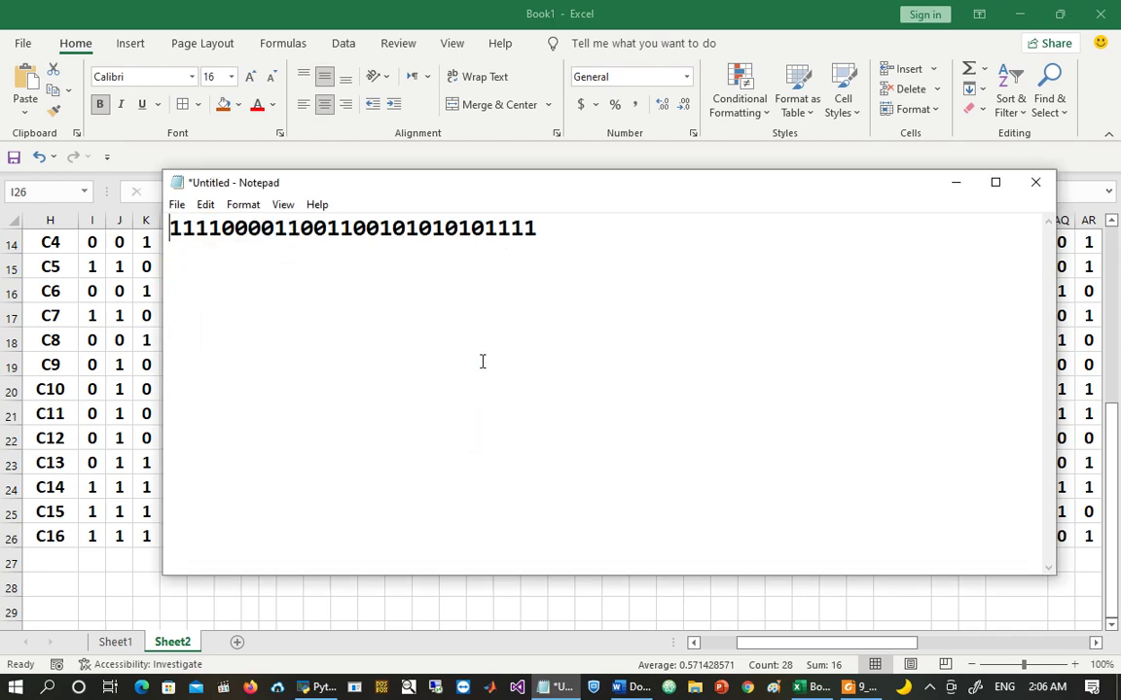
Step: Copy the joined C16 string from Notepad into Python as the quoted right operand and run the equality comparison
key("ctrl+a")
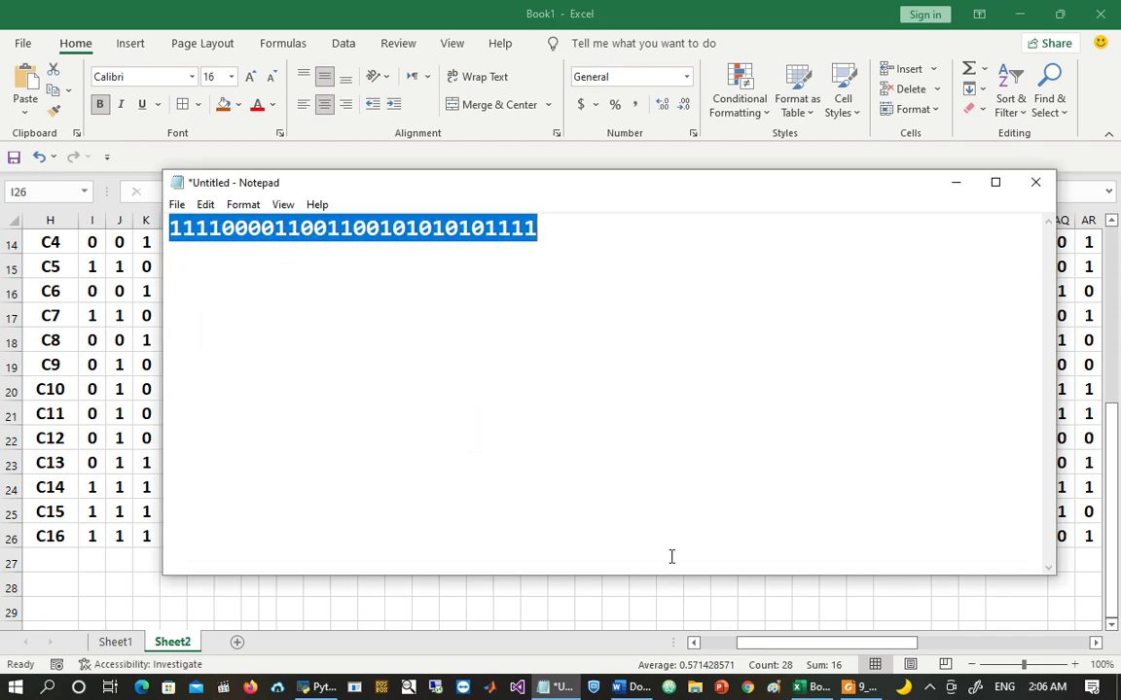
key("alt+Tab")
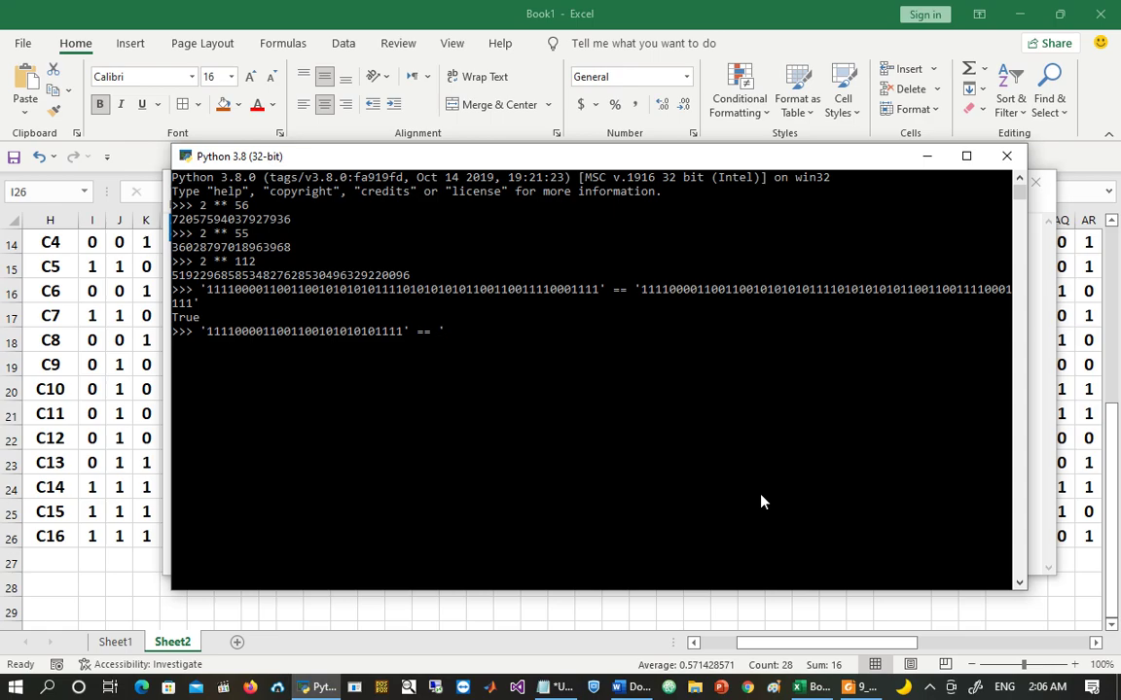
key("ctrl+v")
type("'")
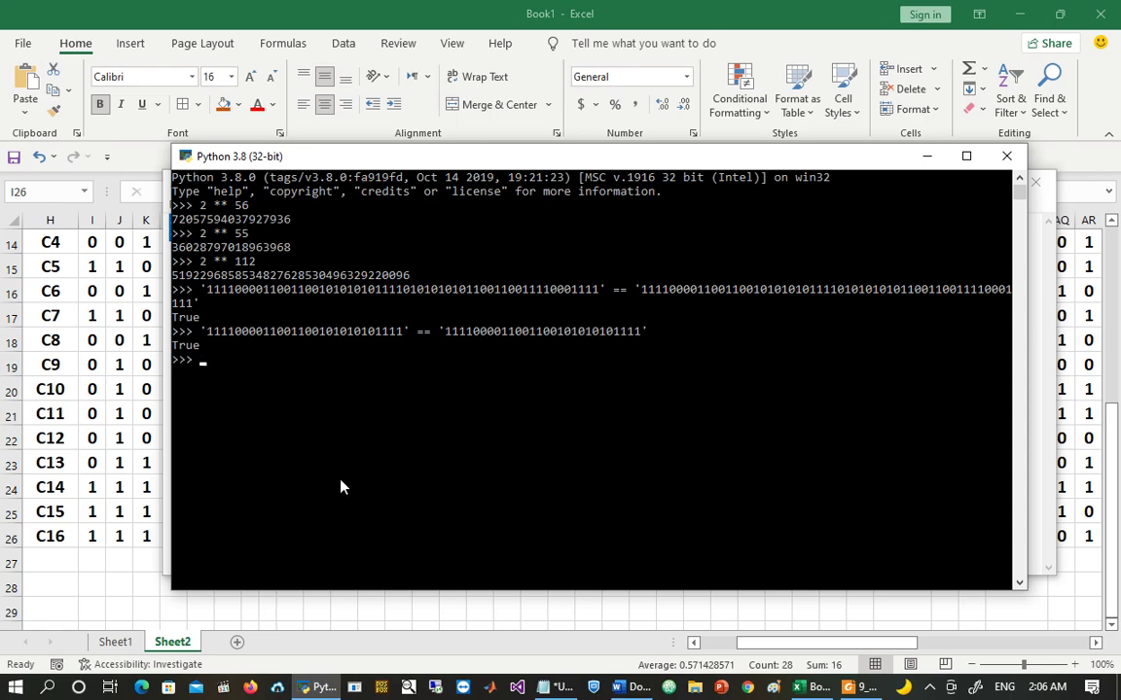
Step: Copy the D16 bit string from the PDF and enter it in Python as the quoted left operand of a new == comparison
left_click(264, 8)
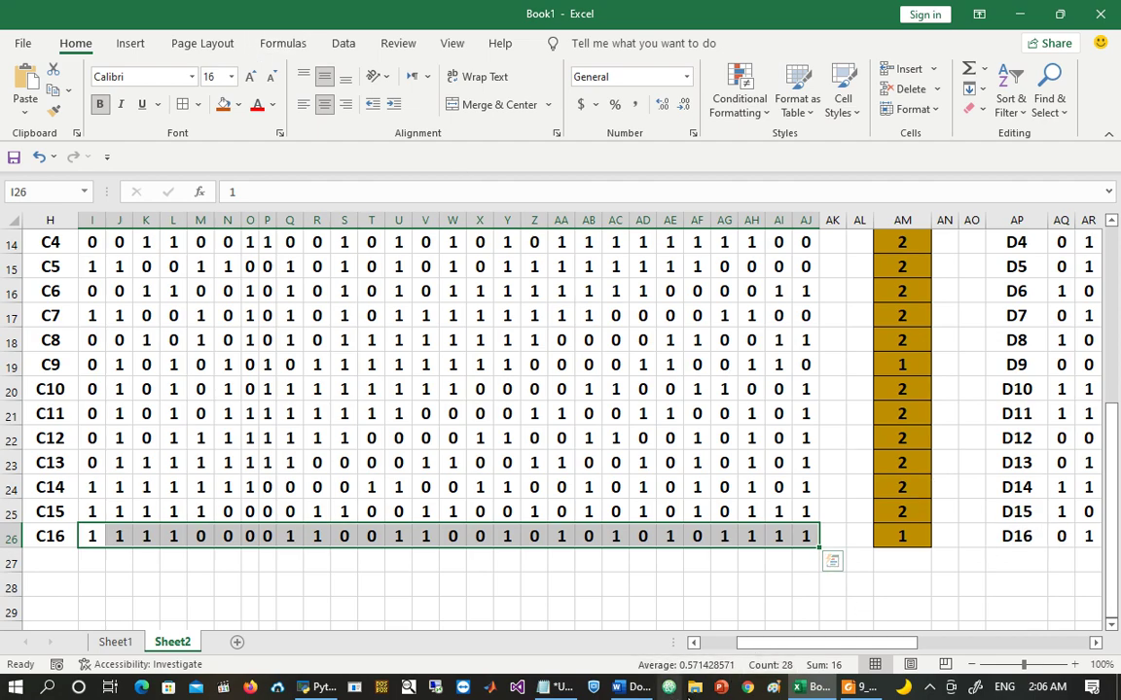
left_click(852, 687)
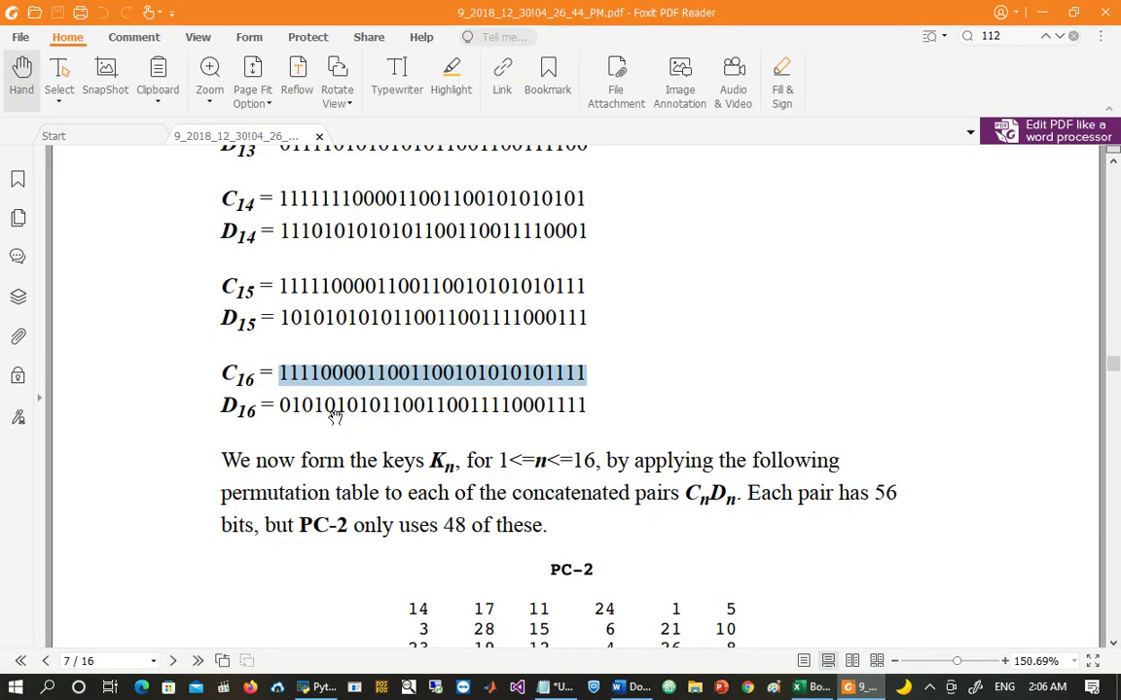
left_click(277, 411)
left_click_drag(279, 407, 603, 406)
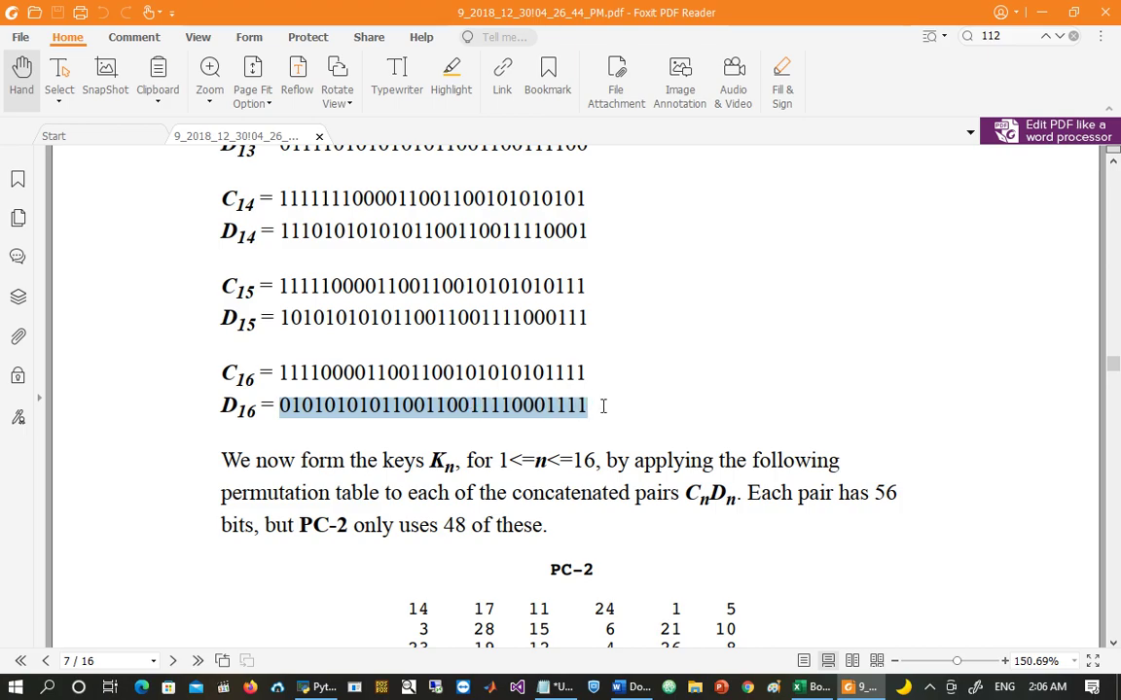
left_click(321, 687)
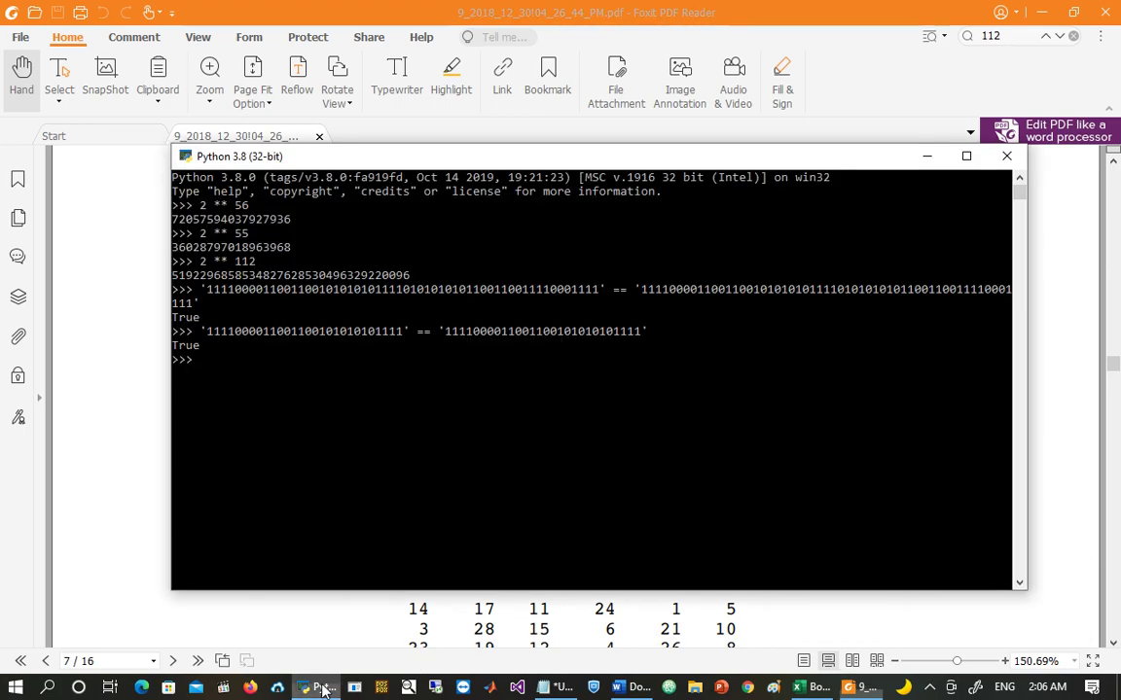
type("'")
key("ctrl+v")
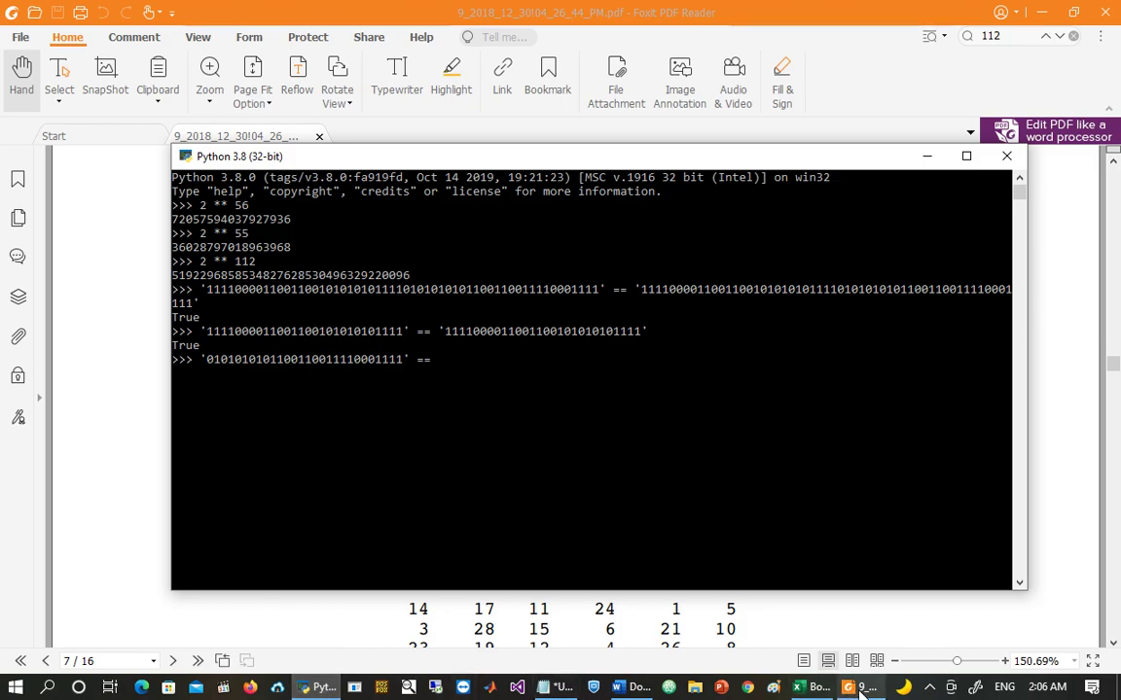
Step: Copy the D16 row AQ26:BR26 from the Excel sheet and paste it over the C16 string in Notepad
left_click(778, 603)
left_click(820, 685)
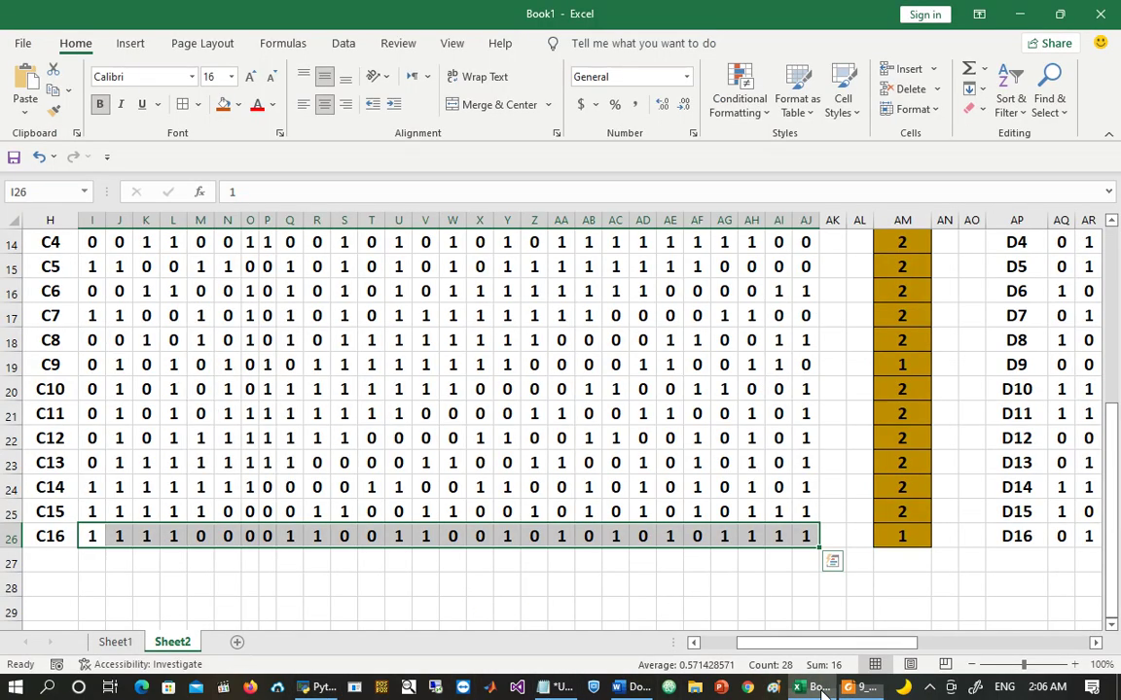
left_click(1057, 538)
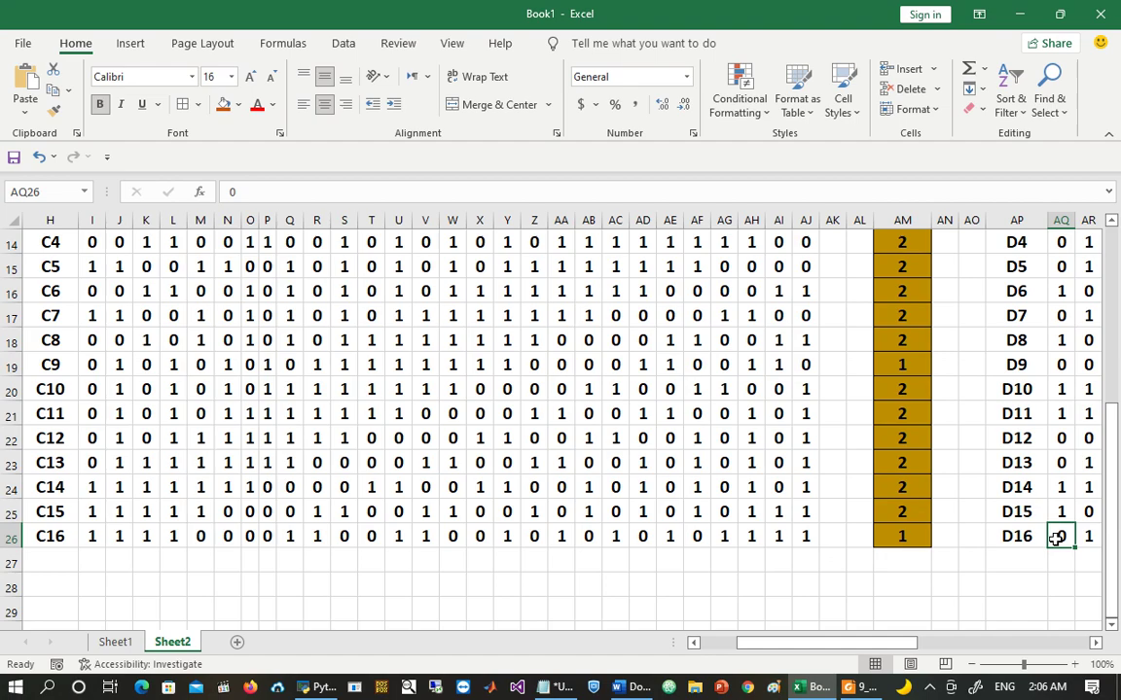
key("ctrl+shift+Right")
key("ctrl+c")
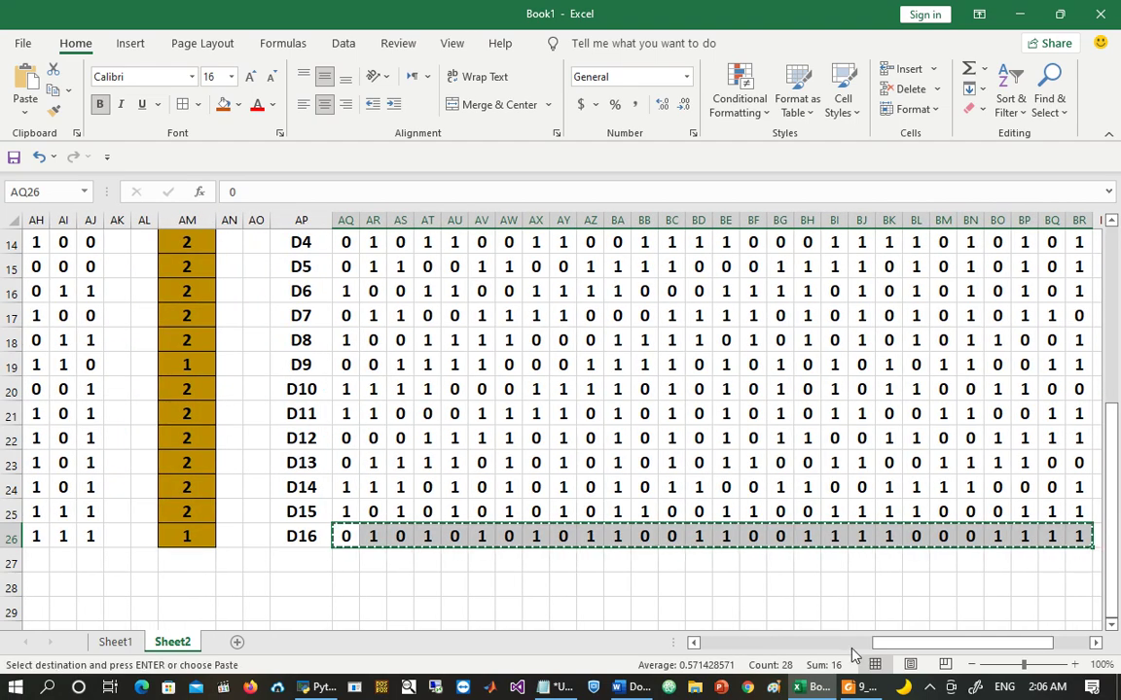
left_click(561, 688)
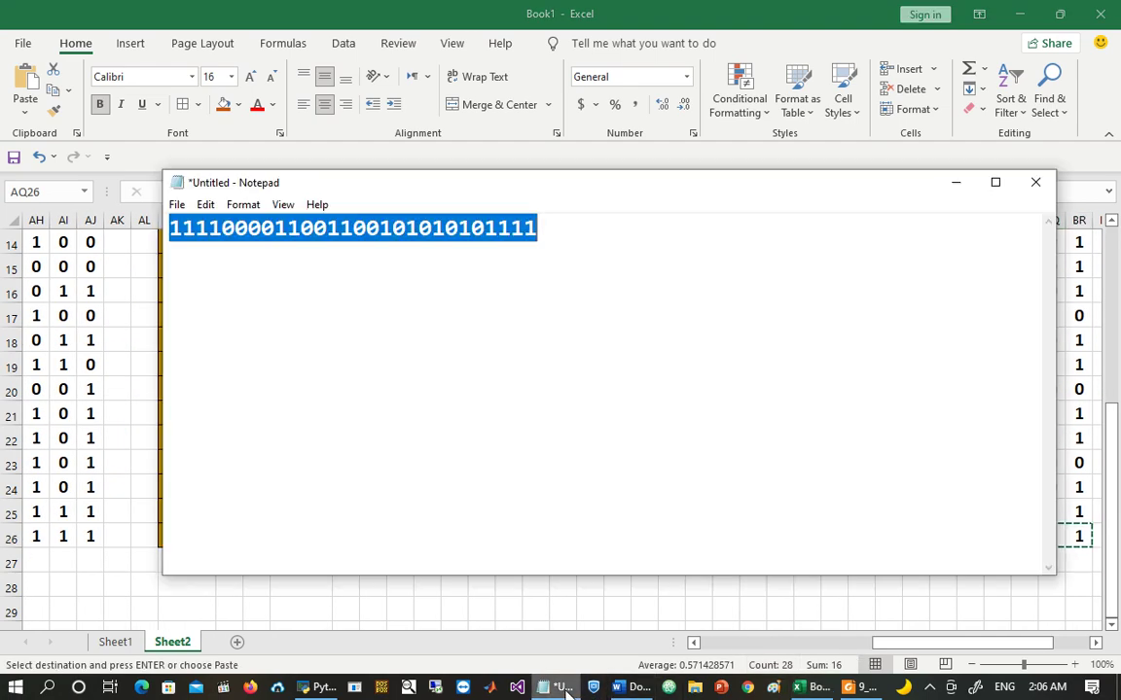
key("ctrl+v")
Step: Remove all tabs between the D16 bits in Notepad by replacing them with nothing
key("ctrl+h")
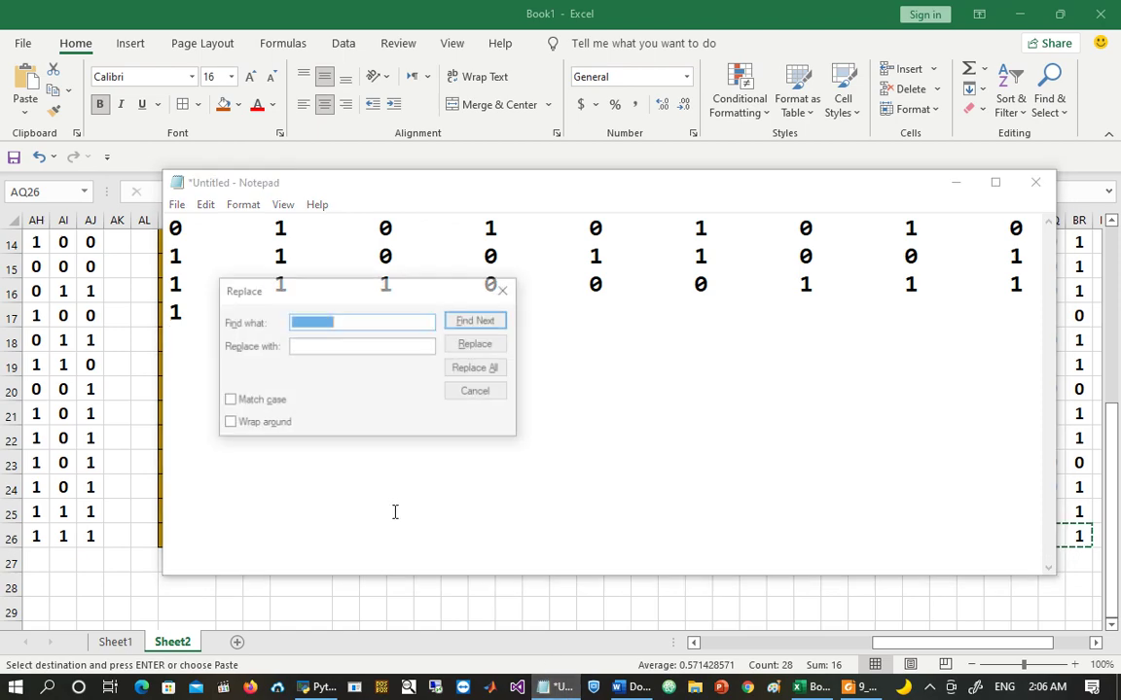
left_click(477, 368)
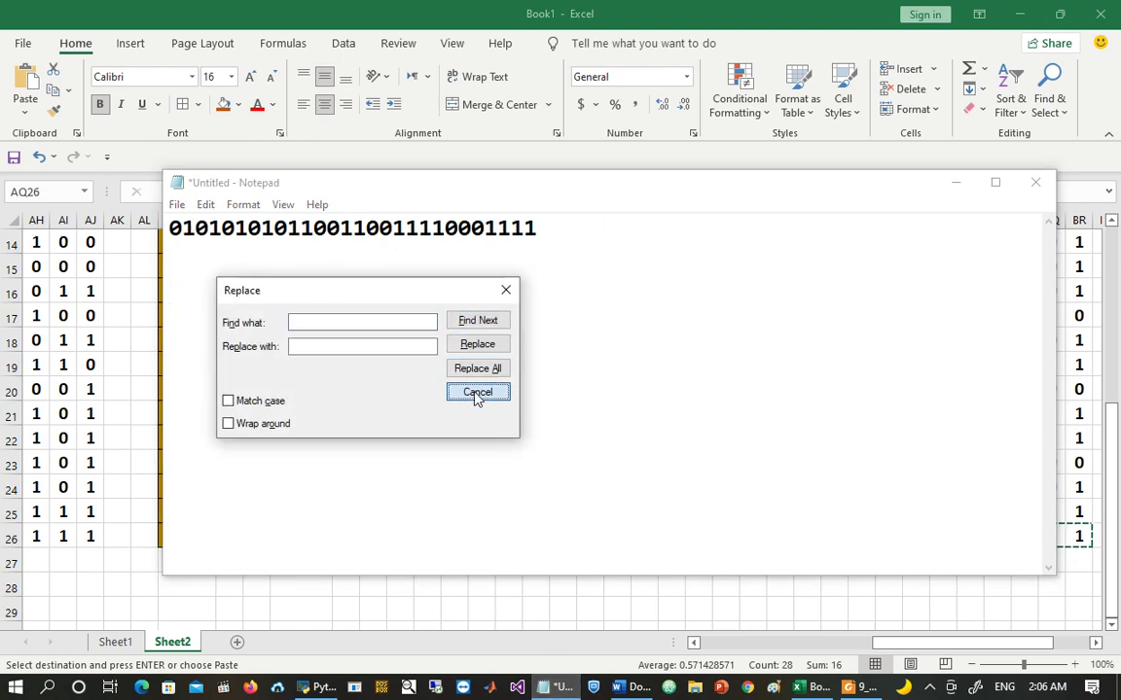
left_click(475, 392)
Step: Copy the joined D16 string from Notepad into Python as the quoted right operand and run the equality comparison
double_click(381, 237)
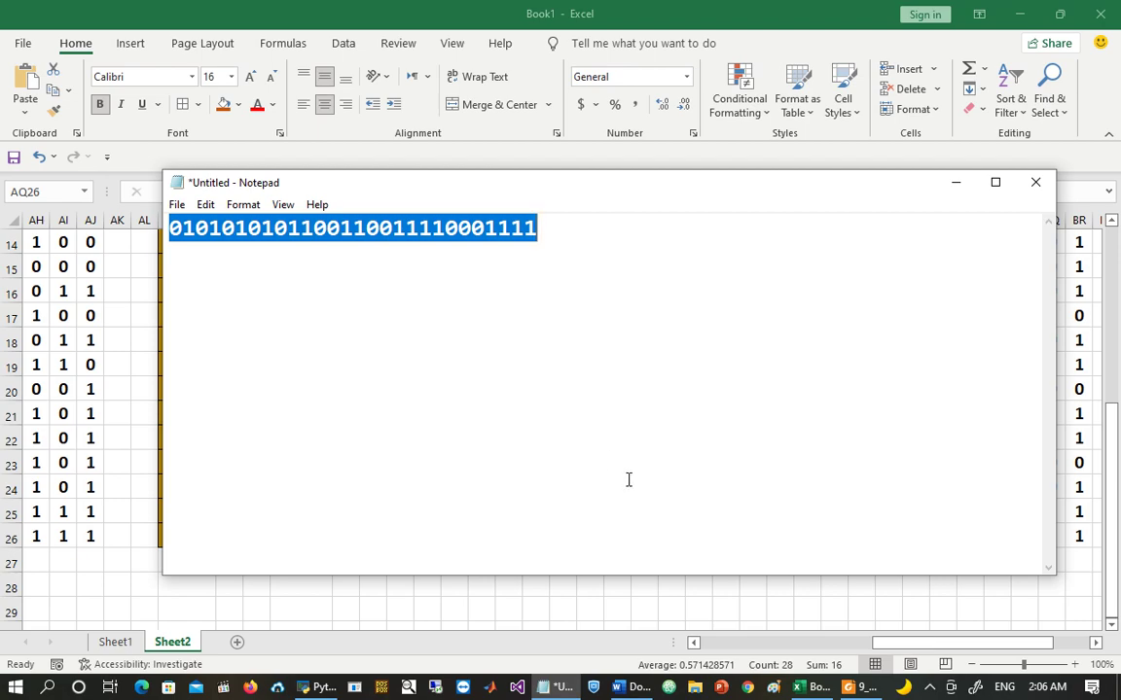
left_click(324, 687)
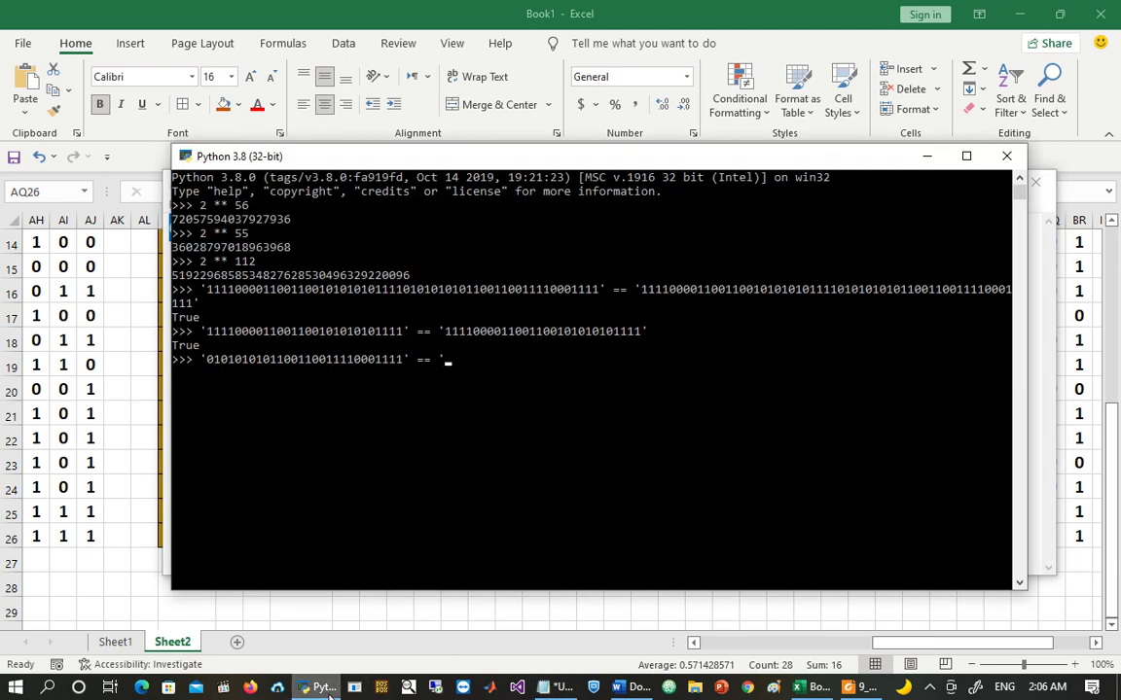
key("ctrl+v")
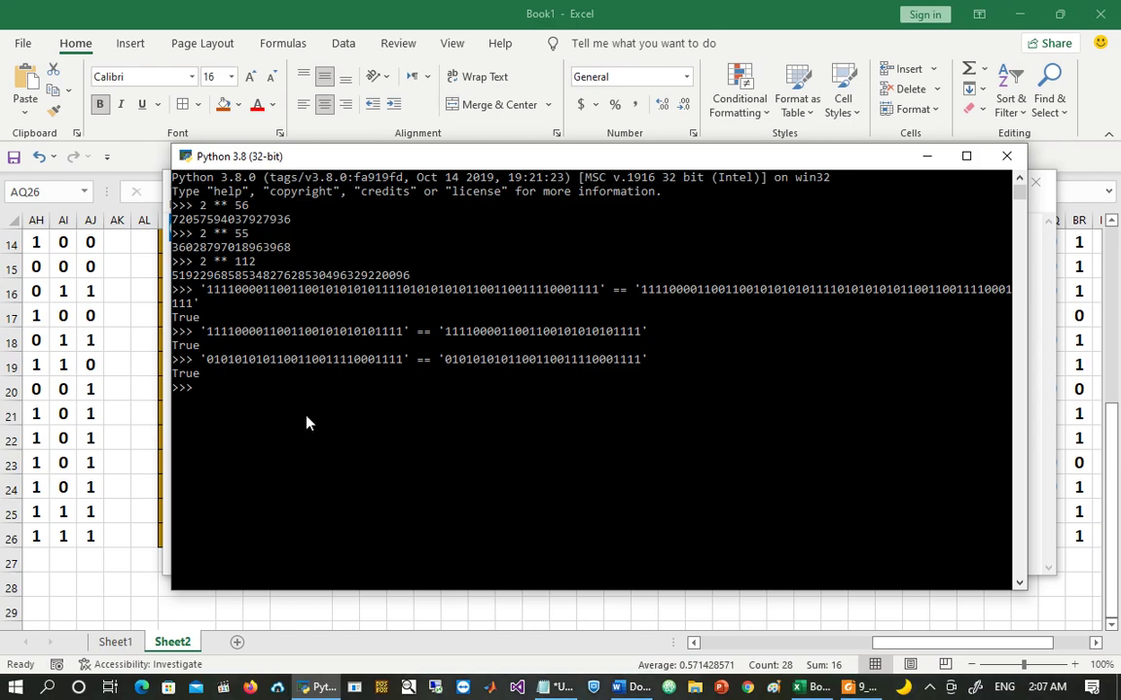
Step: Return to Excel and select the range H11:BR26 containing the labelled rows C1–C16, the shift amounts and rows D1–D16
left_click(425, 8)
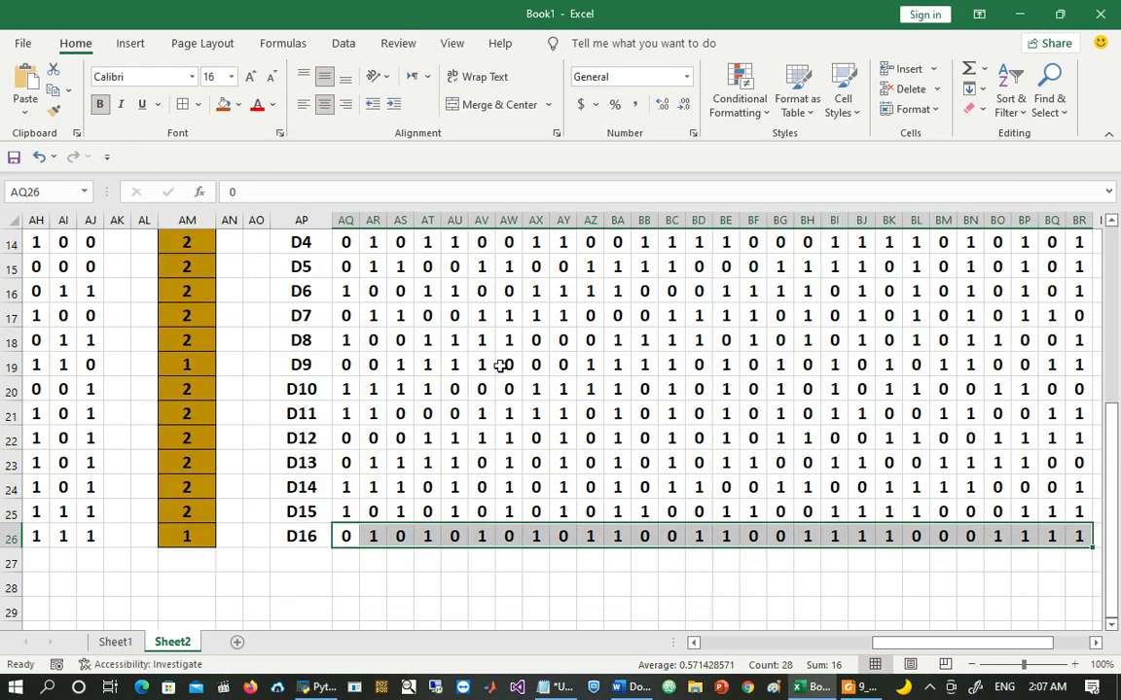
key("Left")
key("Left")
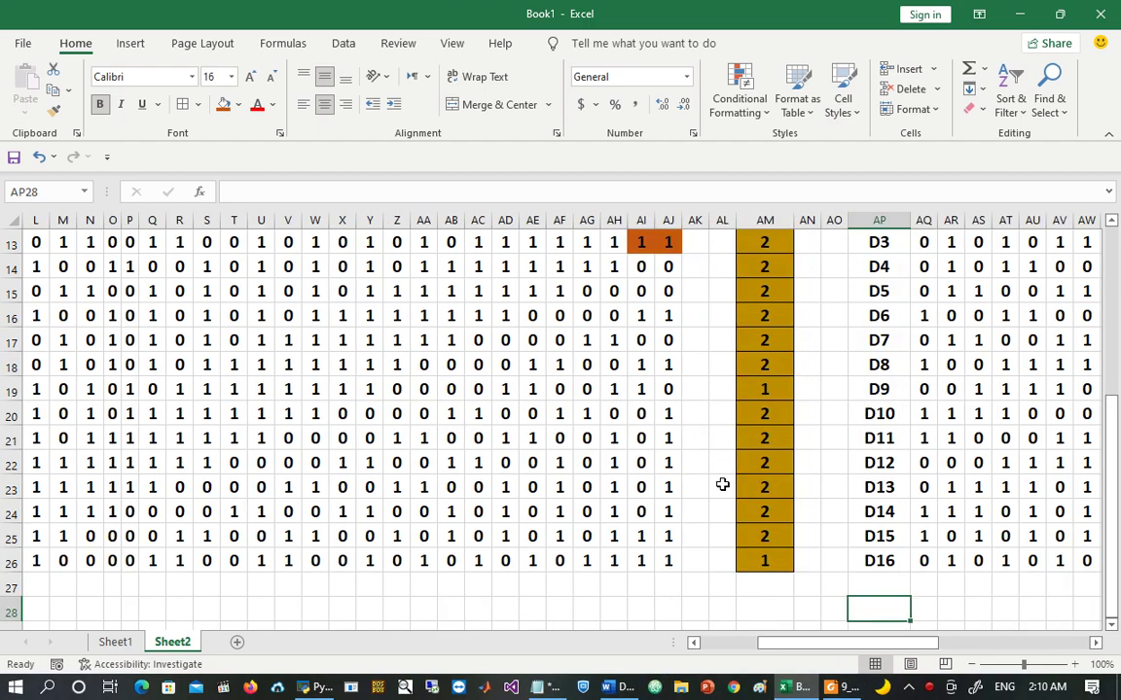
key("Left")
key("Left")
key("Left")
key("Left")
key("Up")
key("Up")
key("Left")
key("Up")
key("Up")
key("Up")
key("Left")
key("Left")
key("Left")
key("Left")
key("Left")
key("Left")
key("Left")
key("Left")
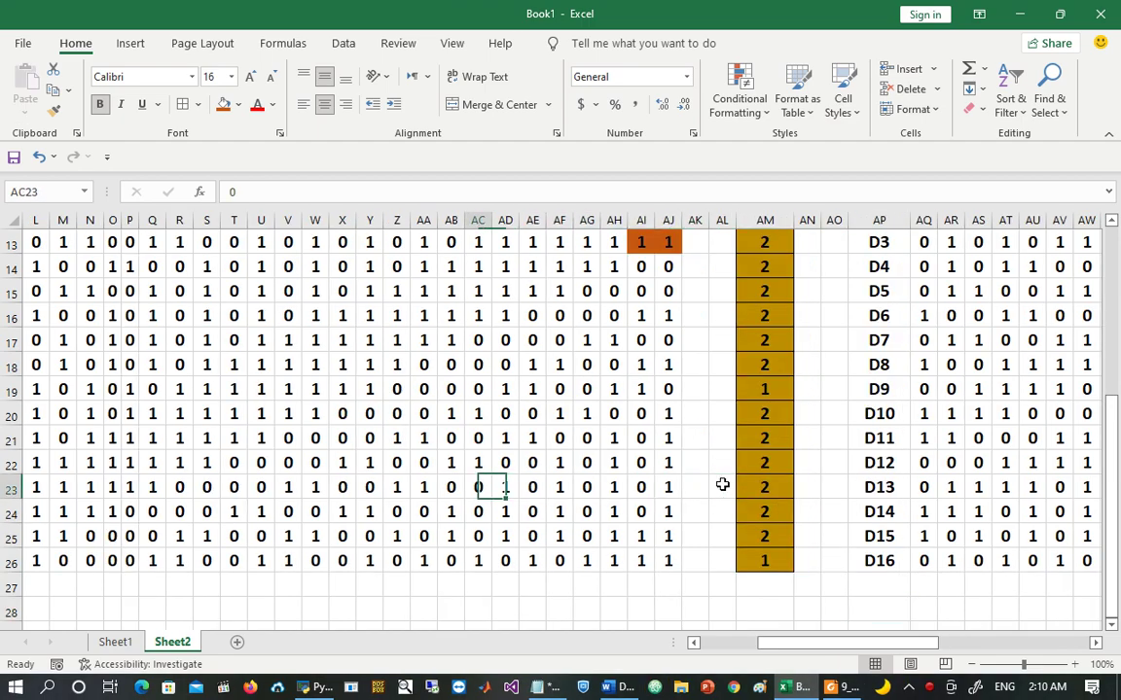
key("Left")
key("Left")
key("Left")
key("Left")
key("Left")
key("Left")
key("Left")
key("Left")
key("Left")
key("Left")
key("Left")
key("Left")
key("Left")
key("Left")
key("Left")
key("Left")
key("Left")
key("Left")
key("Left")
key("Left")
key("Up")
key("Up")
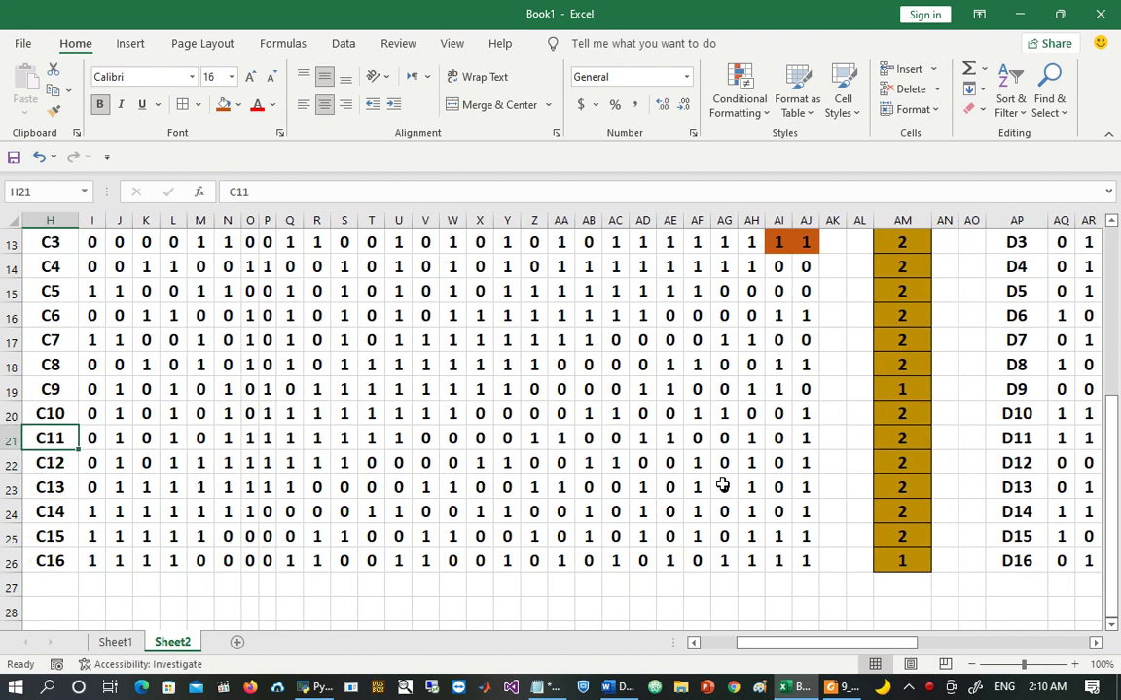
key("Up")
key("Up")
key("Up")
key("Up")
key("Up")
key("Up")
key("Up")
key("Up")
key("Up")
key("Up")
key("Up")
key("Up")
key("Up")
key("Up")
key("Up")
key("Up")
key("Up")
key("Up")
key("Up")
key("Down")
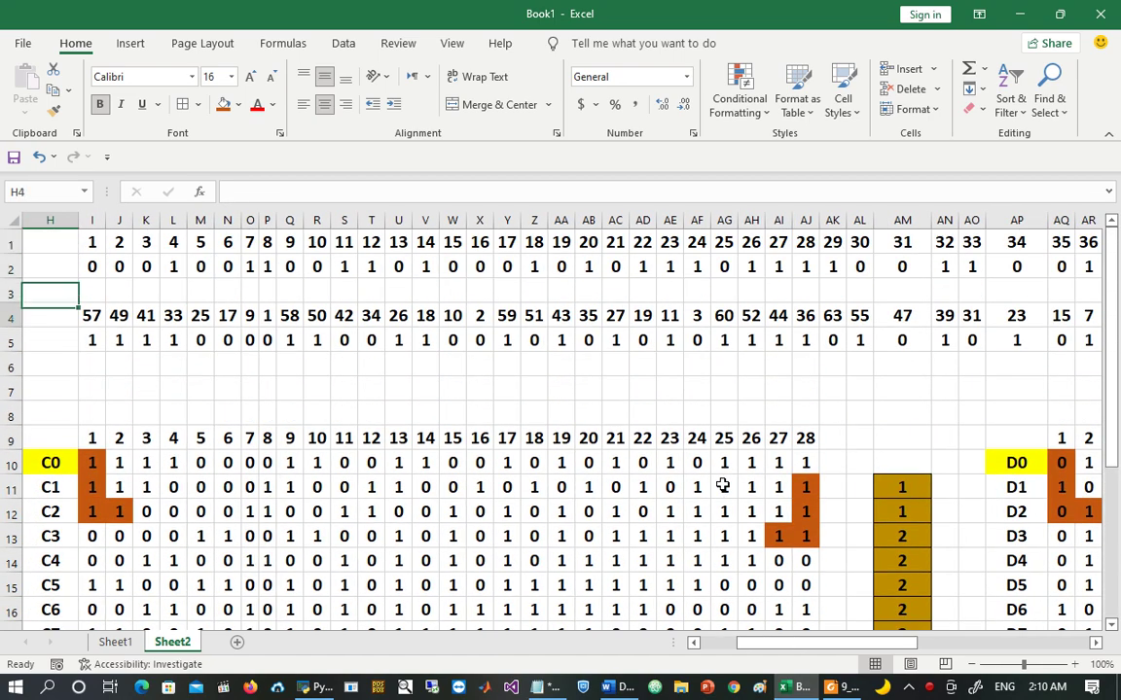
key("Down")
key("Down")
key("Down")
key("Down")
key("Down")
key("Down")
key("Down")
key("Down")
key("Up")
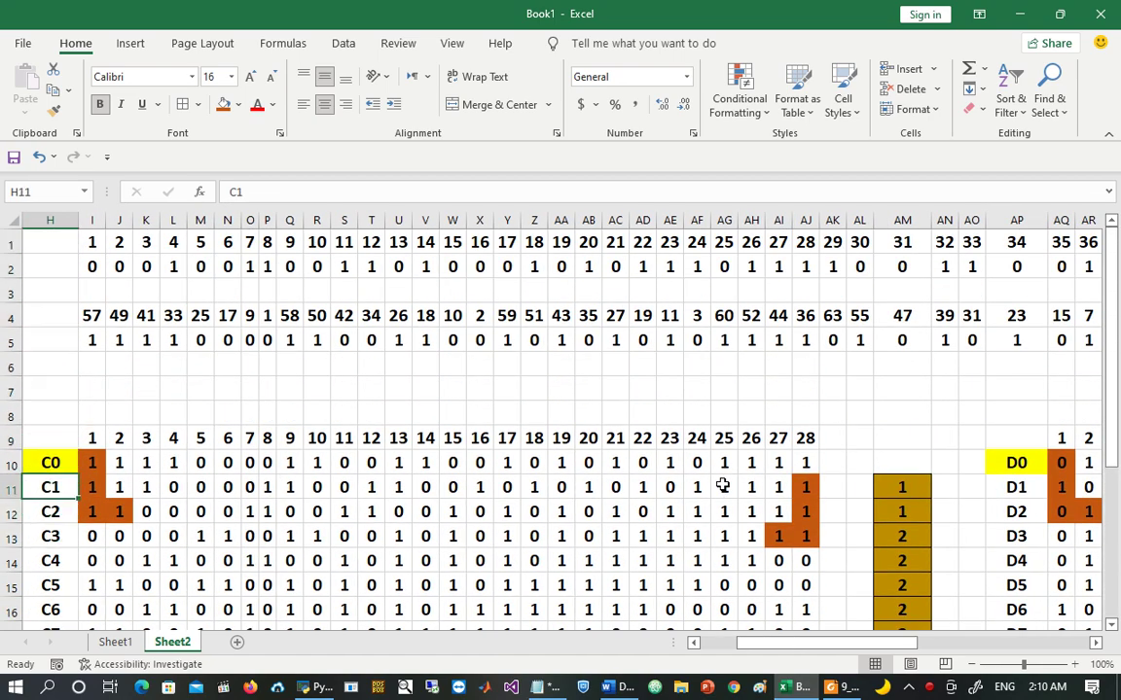
key("shift+Right")
key("shift+Right")
key("shift+Right")
key("shift+Right")
key("shift+Right")
key("shift+Right")
key("shift+Right")
key("shift+Right")
key("shift+Right")
key("shift+Right")
key("shift+Right")
key("shift+Right")
key("shift+Right")
key("shift+Right")
key("shift+Right")
key("shift+Right")
key("shift+Right")
key("shift+Right")
key("shift+Right")
key("shift+Right")
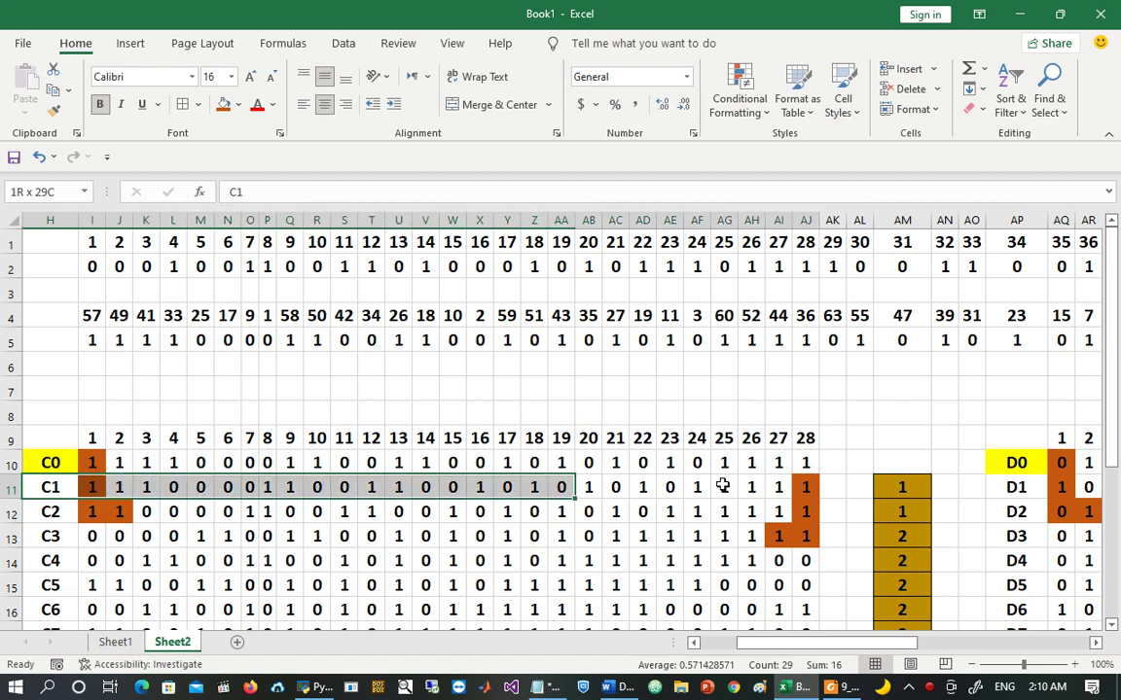
key("ctrl+shift+Right")
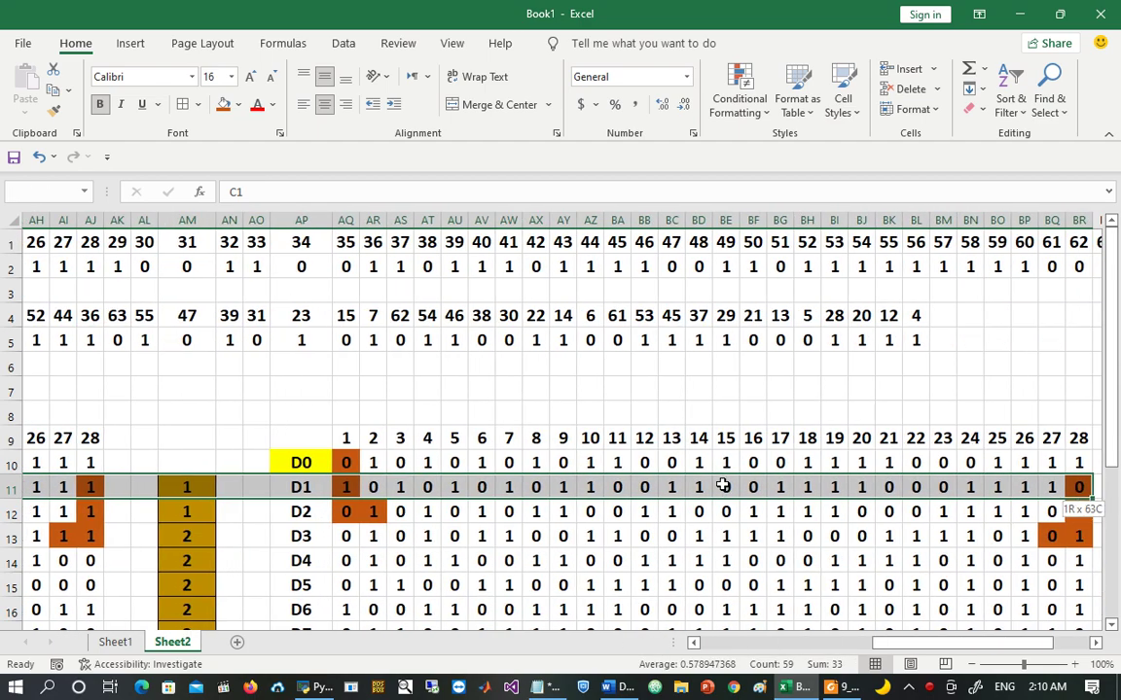
key("ctrl+shift+Right")
key("ctrl+shift+Left")
key("ctrl+shift+Down")
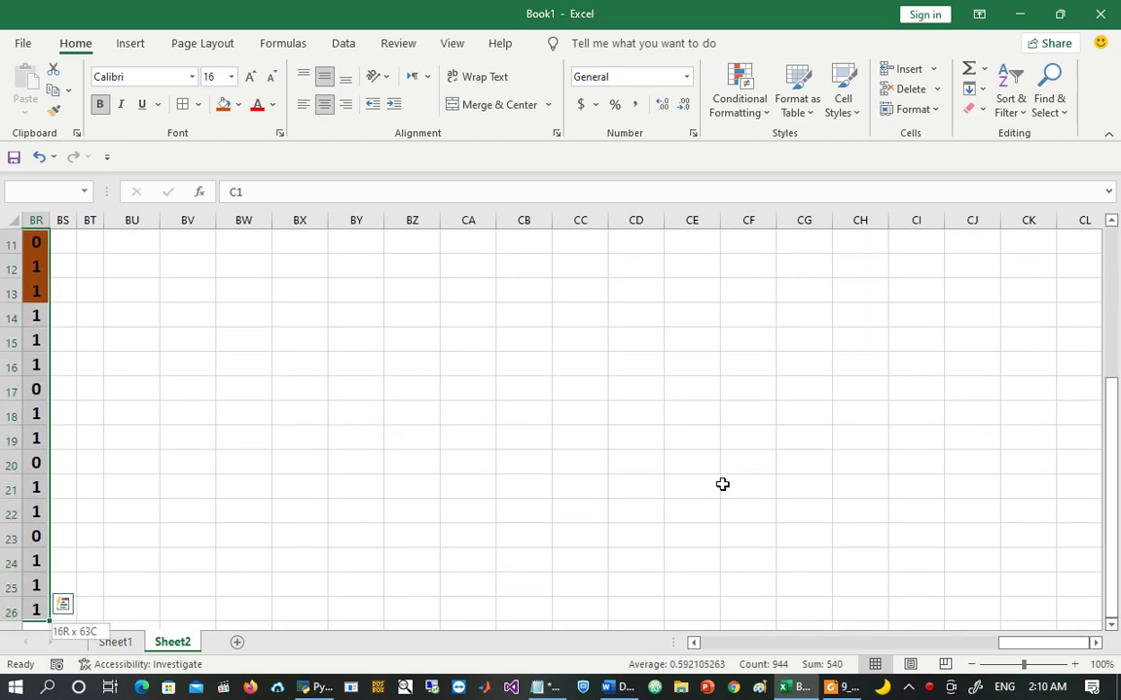
Step: Copy the selected C1–C16 and D1–D16 block and paste it into the empty area starting at cell BZ10
left_click(972, 663)
left_click(972, 664)
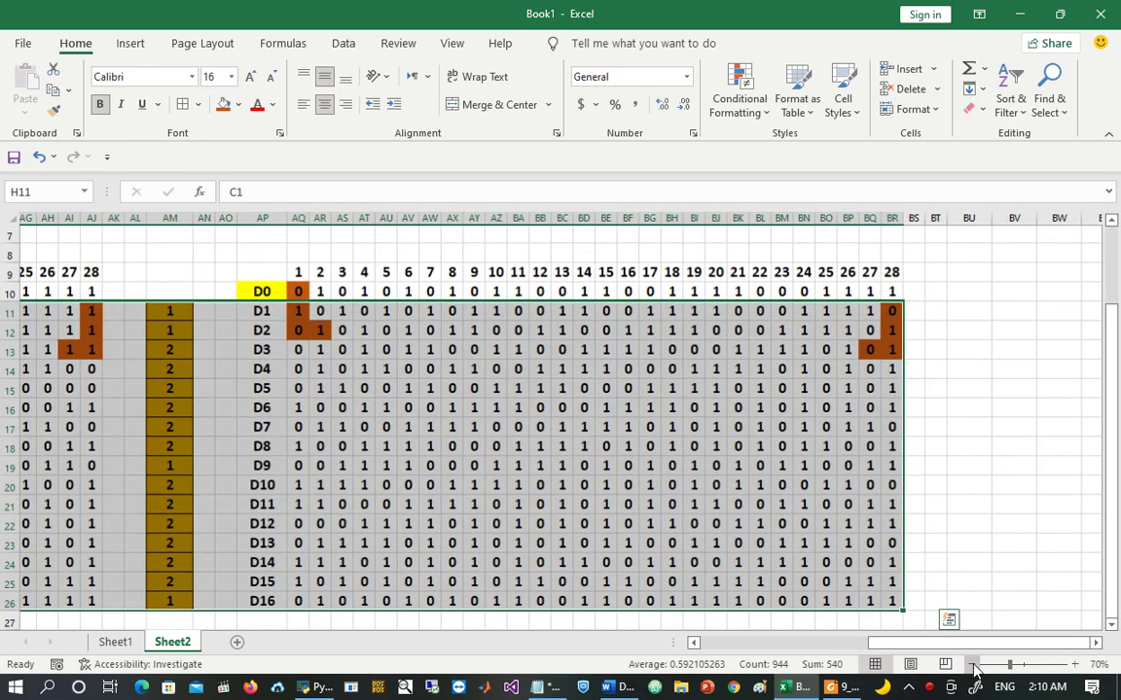
left_click(972, 663)
left_click(972, 663)
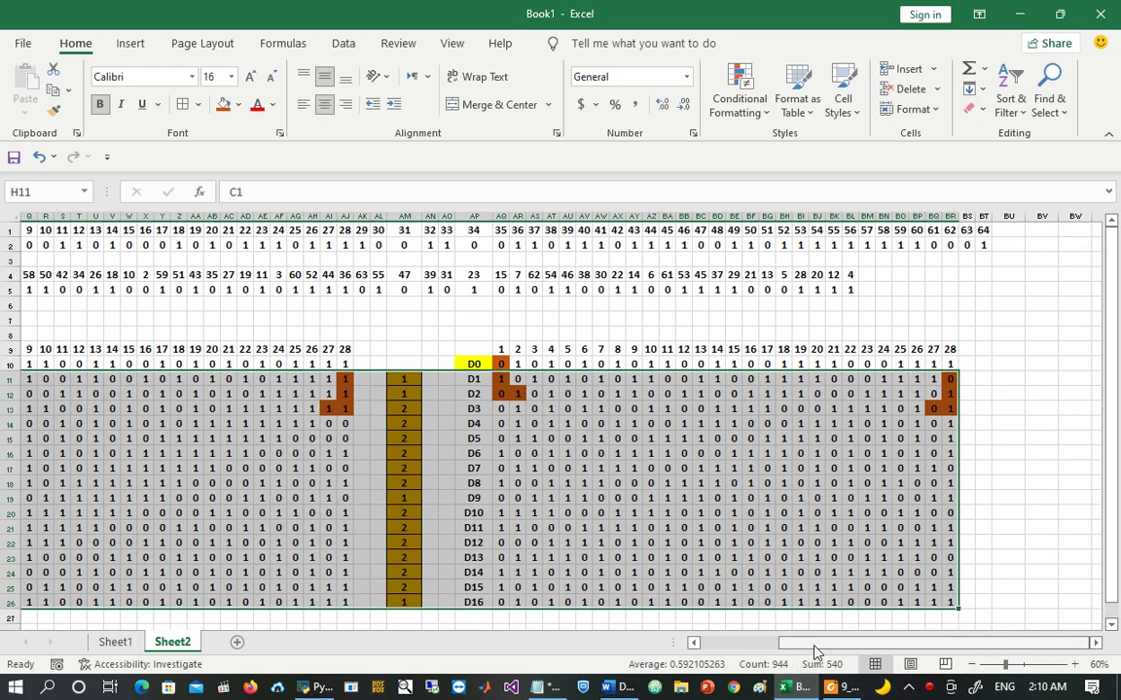
left_click_drag(815, 643, 761, 654)
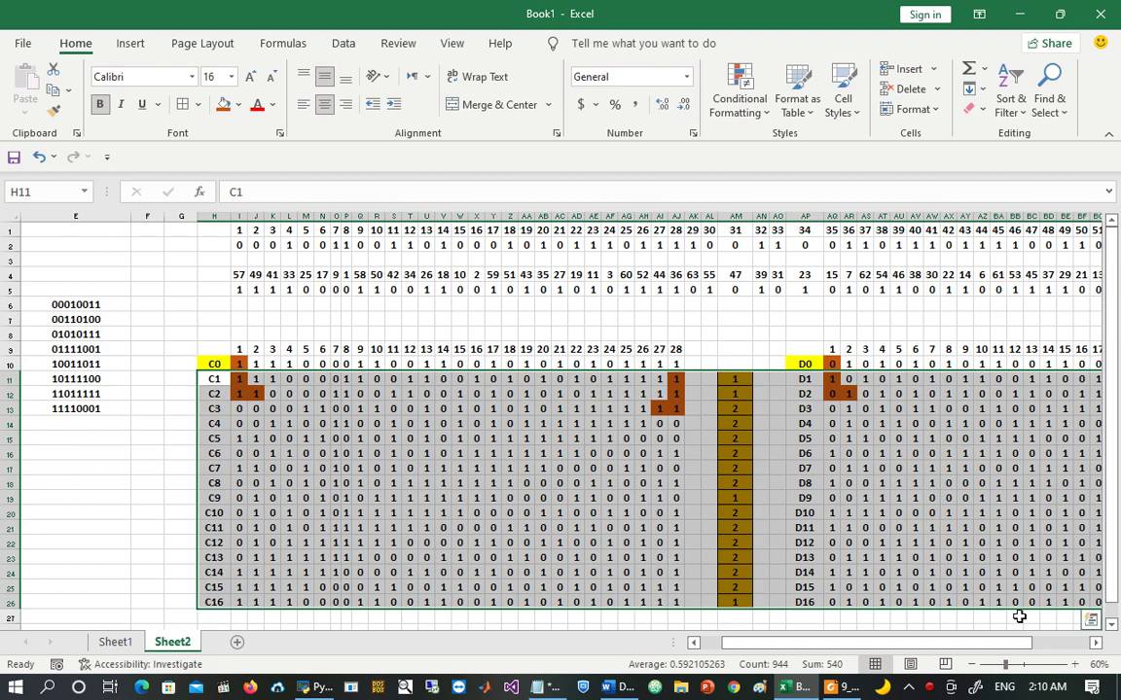
left_click(1080, 645)
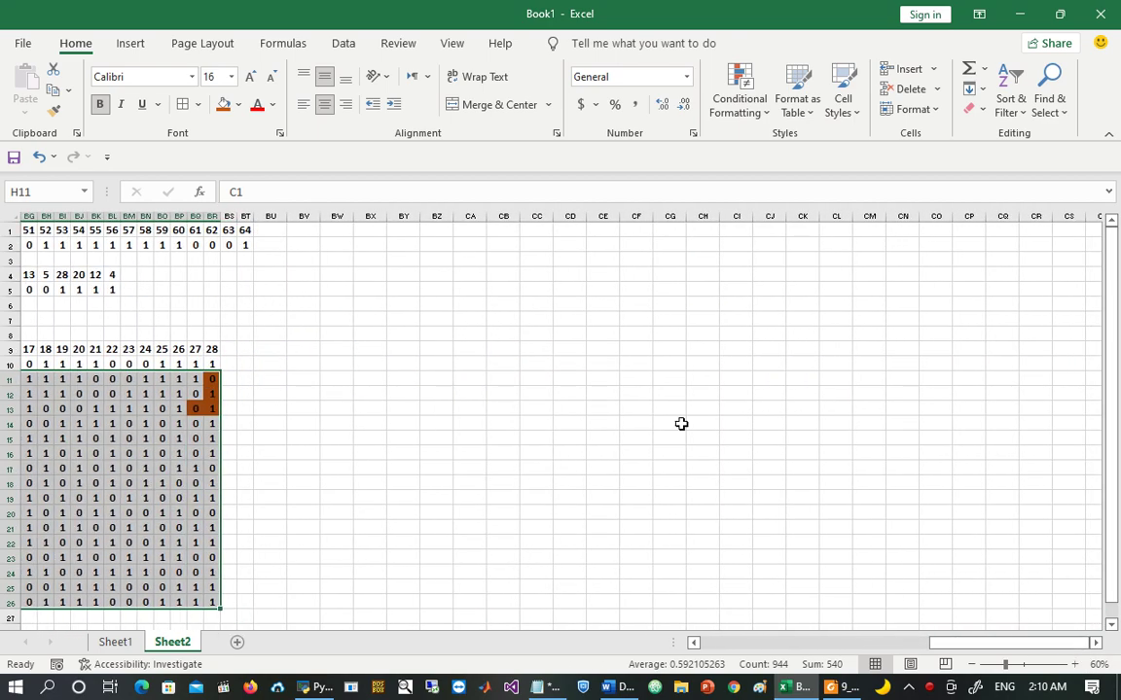
key("ctrl+c")
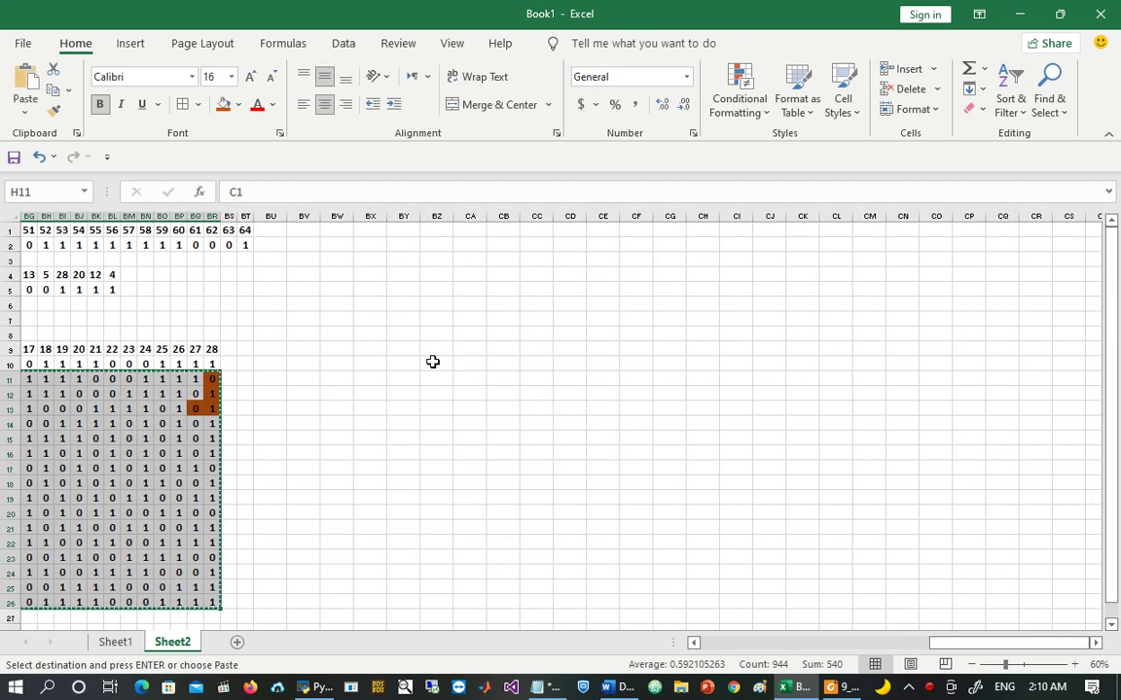
left_click(439, 366)
key("ctrl+v")
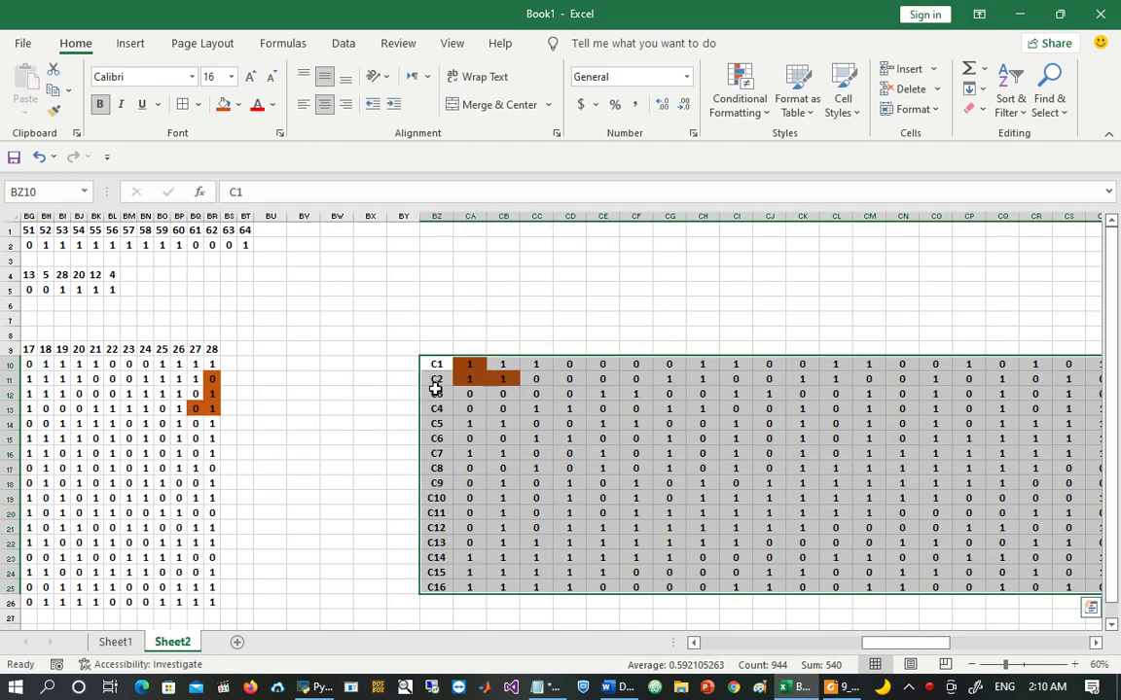
Step: AutoFit the widths of columns BZ through EJ holding the pasted block
left_click_drag(887, 653, 856, 650)
left_click_drag(548, 225, 1007, 230)
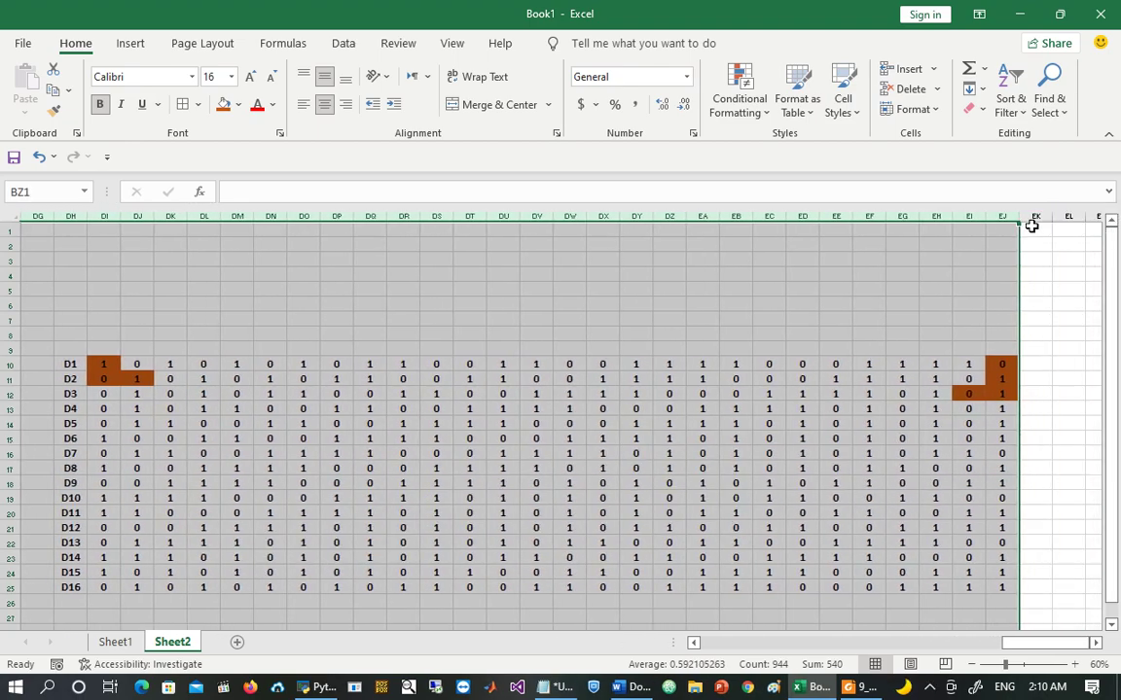
double_click(1017, 213)
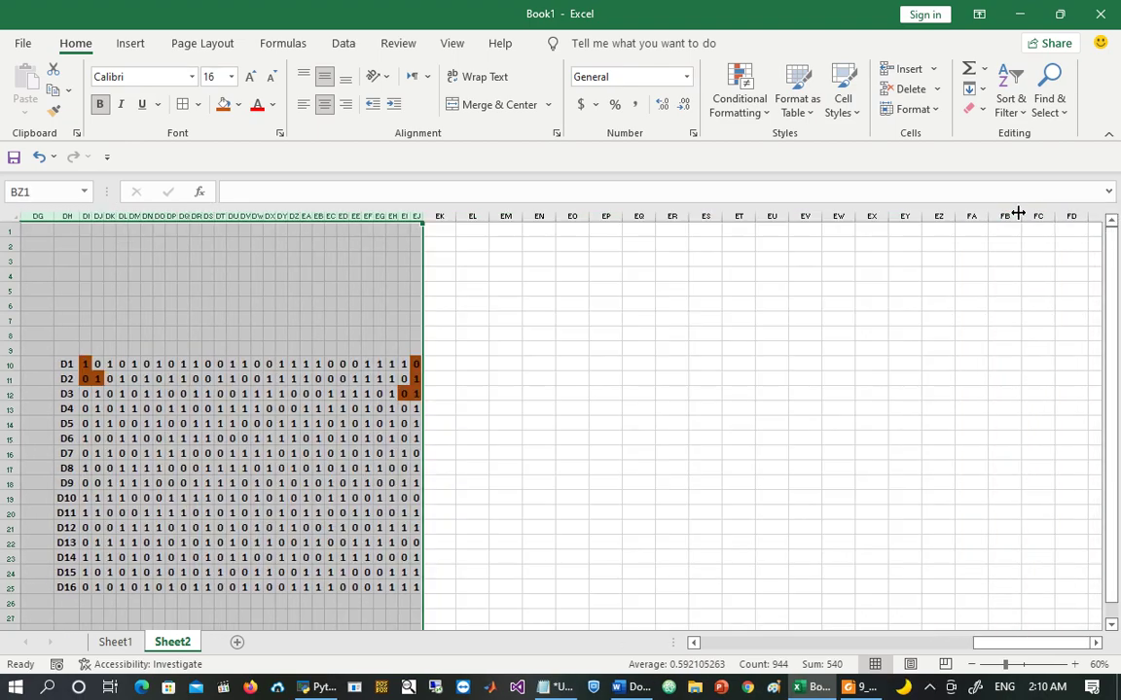
Step: Delete columns DC:DG, the spacers and shift amounts between the pasted C and D bit blocks
left_click(444, 422)
key("Left")
key("Left")
key("Left")
key("Left")
key("Left")
key("Left")
key("Left")
key("Left")
key("Left")
key("Left")
key("Left")
key("Left")
key("Left")
key("Left")
key("Left")
key("Left")
key("Left")
key("Left")
key("Left")
key("Left")
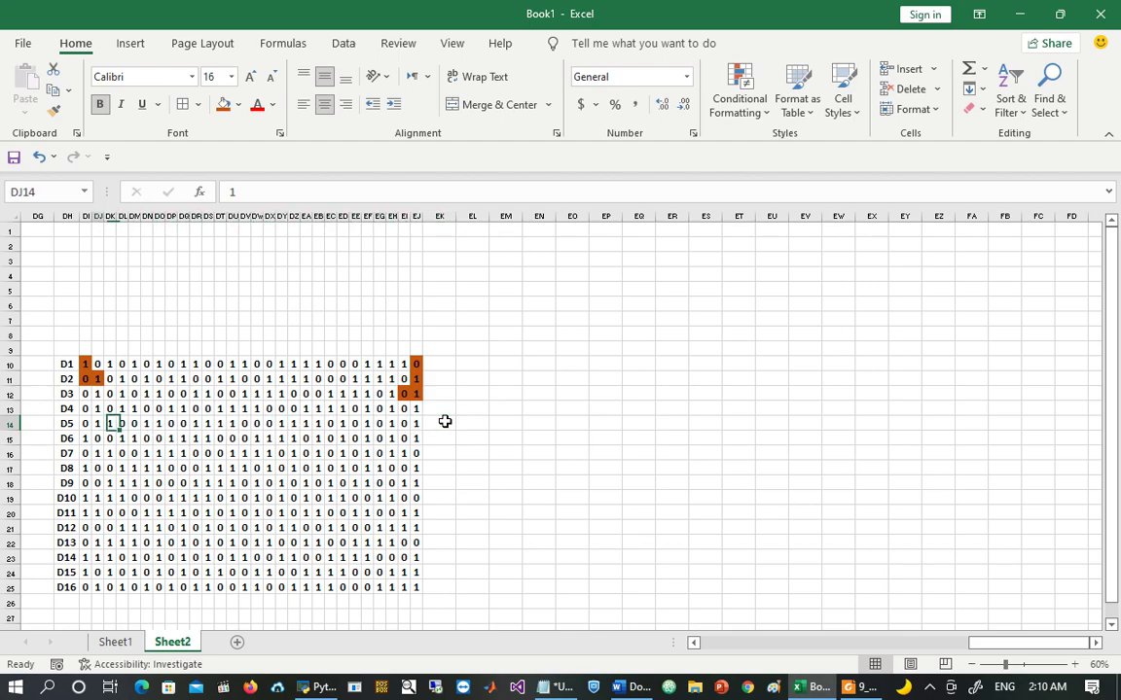
key("Left")
key("Left")
key("Left")
key("Left")
key("Left")
key("Left")
key("Left")
key("Left")
key("Left")
key("Left")
key("Left")
key("Left")
key("Left")
key("Left")
key("Left")
key("Left")
key("Left")
key("Left")
key("Left")
key("Left")
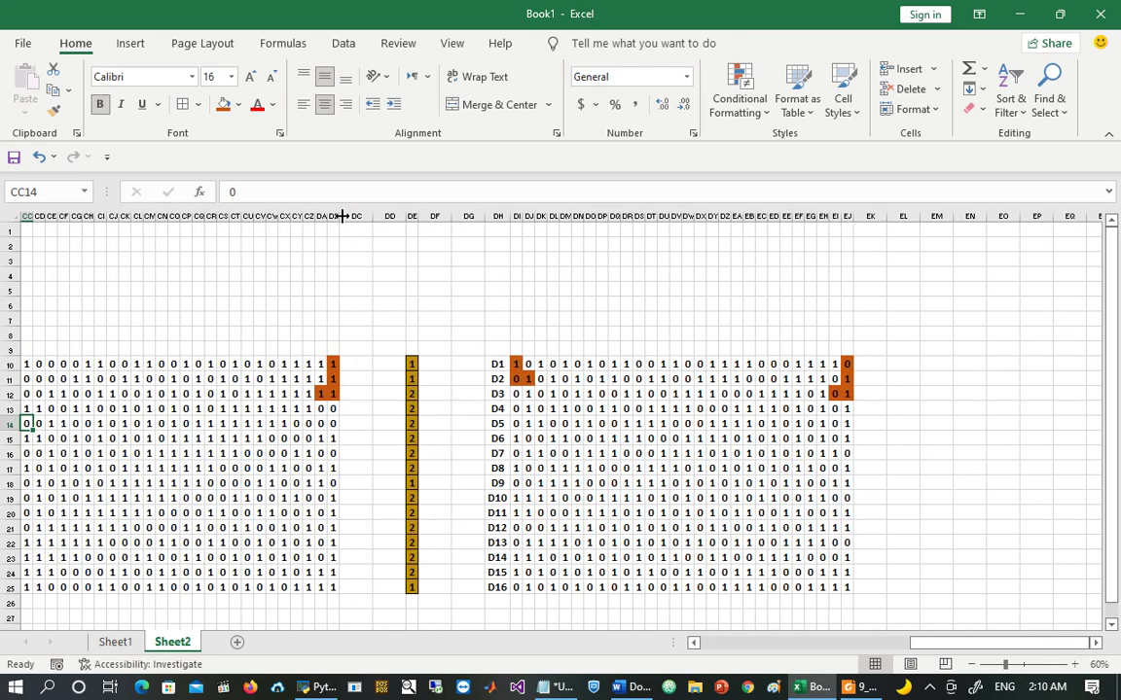
left_click_drag(355, 213, 471, 241)
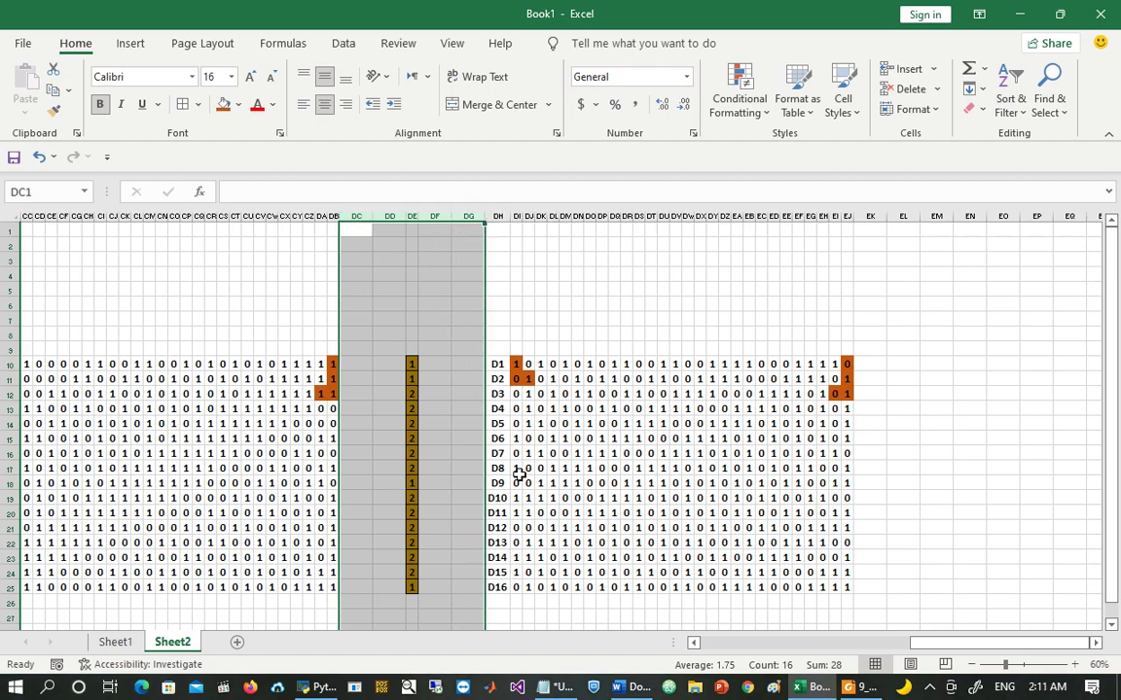
key("ctrl+minus")
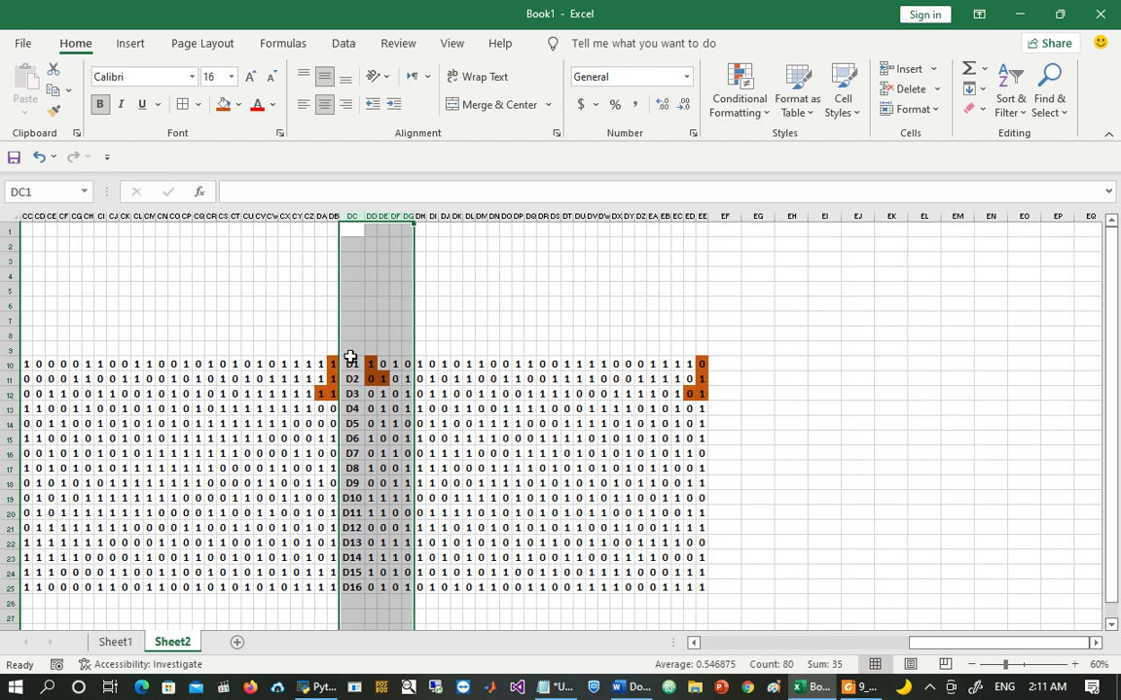
Step: Delete the D1–D16 label column DC and the C1–C16 label column BZ from the copied bit block
left_click(352, 216)
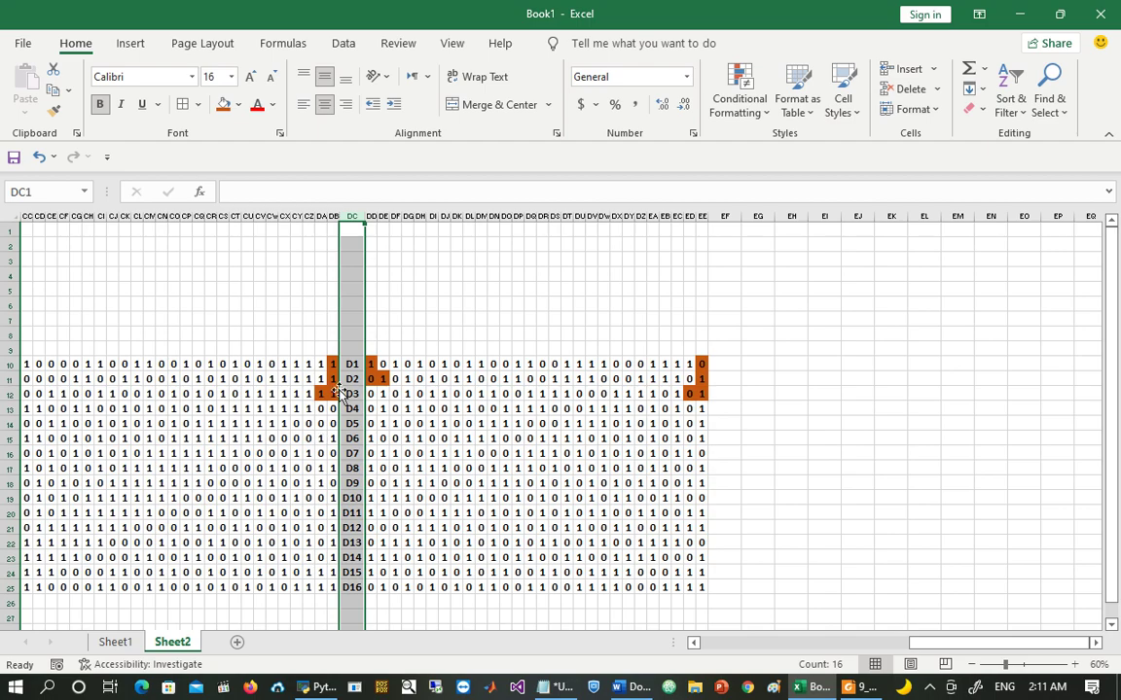
left_click(380, 364)
key("Left")
key("Left")
key("Left")
key("Left")
key("Left")
key("Left")
key("Left")
key("Left")
key("Left")
key("Left")
key("Left")
key("Left")
key("Left")
key("Left")
key("Left")
key("Left")
key("Left")
key("Left")
key("Left")
key("Left")
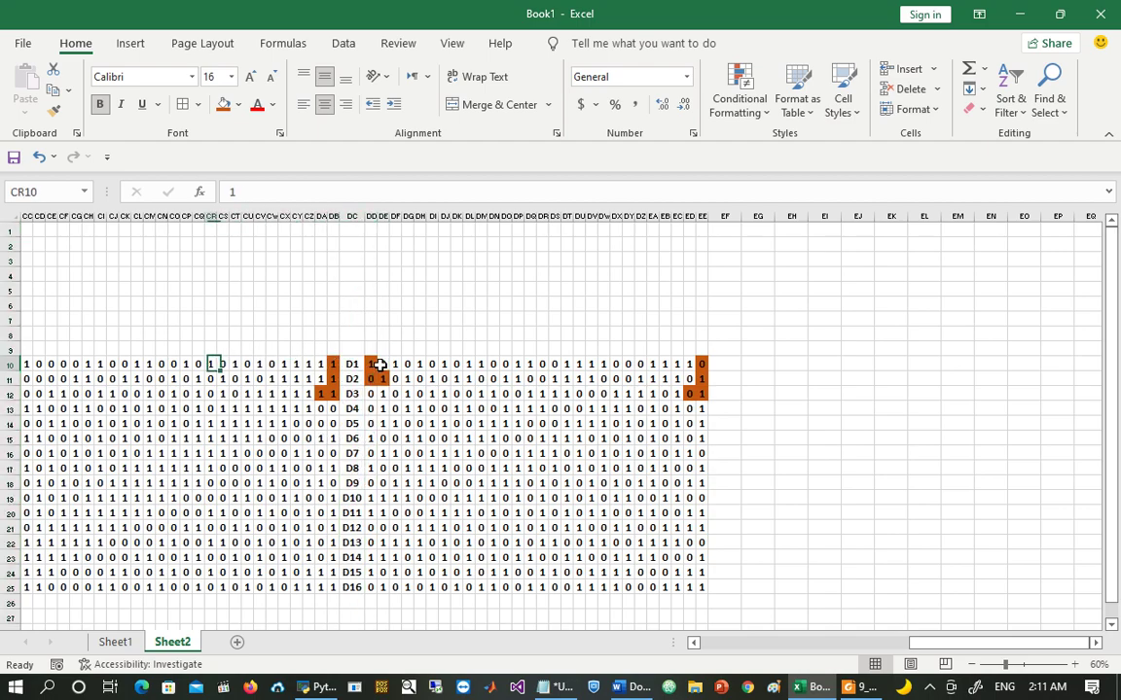
key("Left")
key("Left")
key("Left")
key("Left")
key("Left")
key("Left")
key("Left")
key("Left")
key("Left")
key("Left")
key("Left")
key("Left")
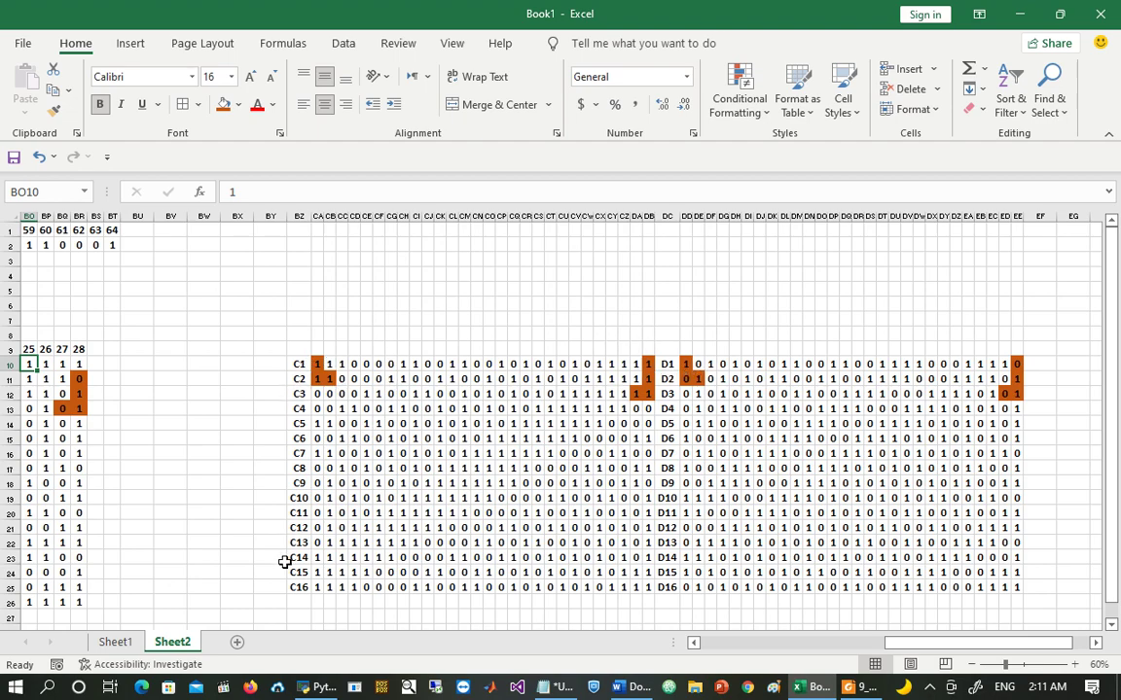
left_click(667, 216)
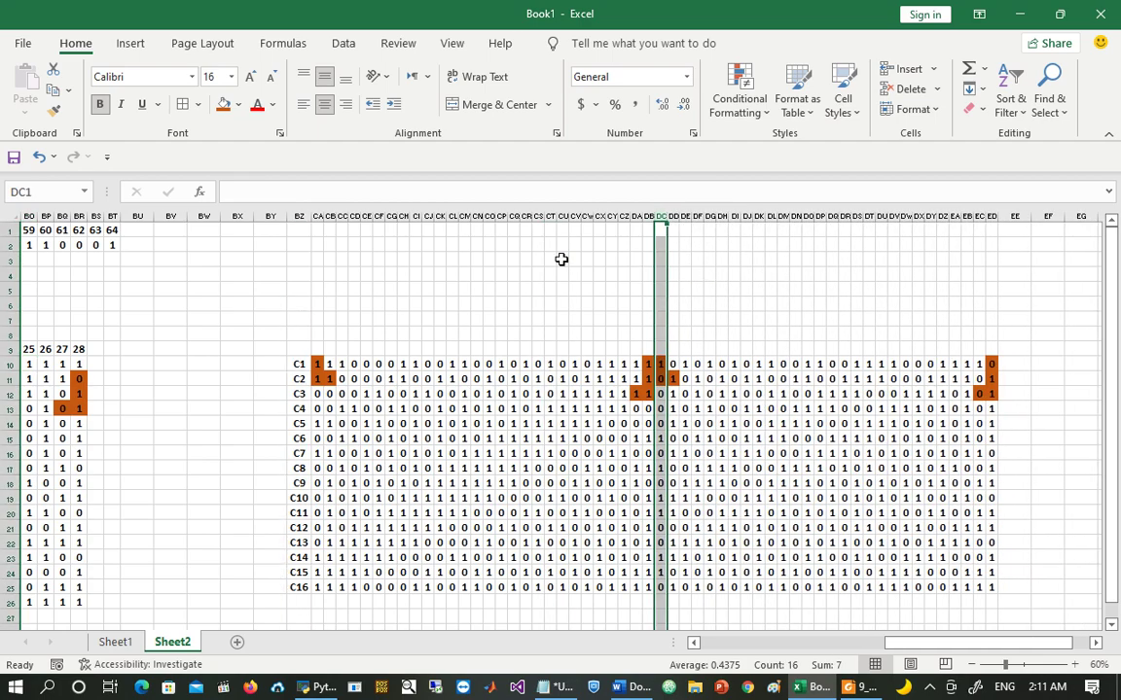
left_click(299, 216)
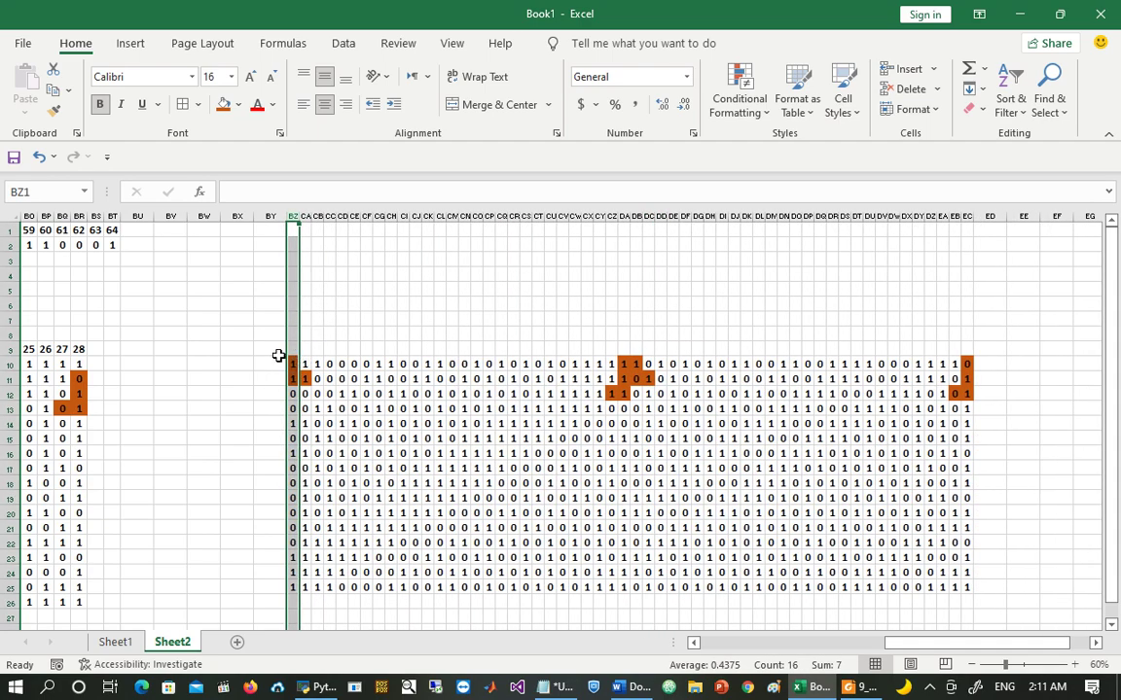
Step: Label the joined 56-bit rows k1 through k16 in cells BY10:BY25, entering k1 and k2 and filling the series down
left_click(276, 364)
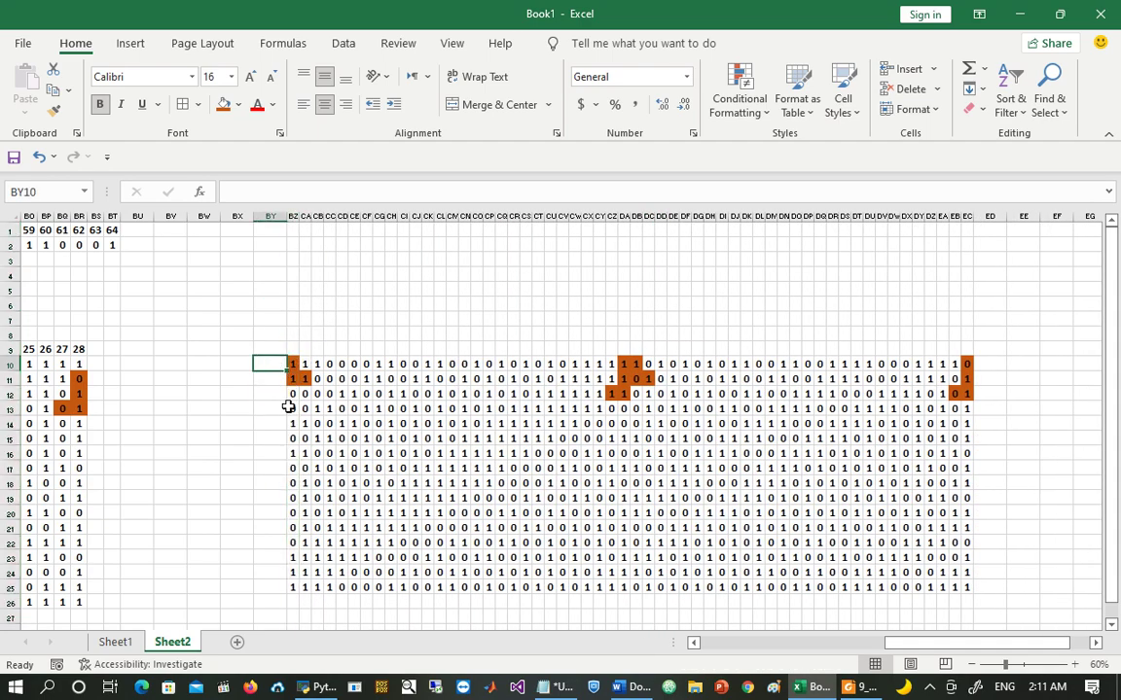
type("k1")
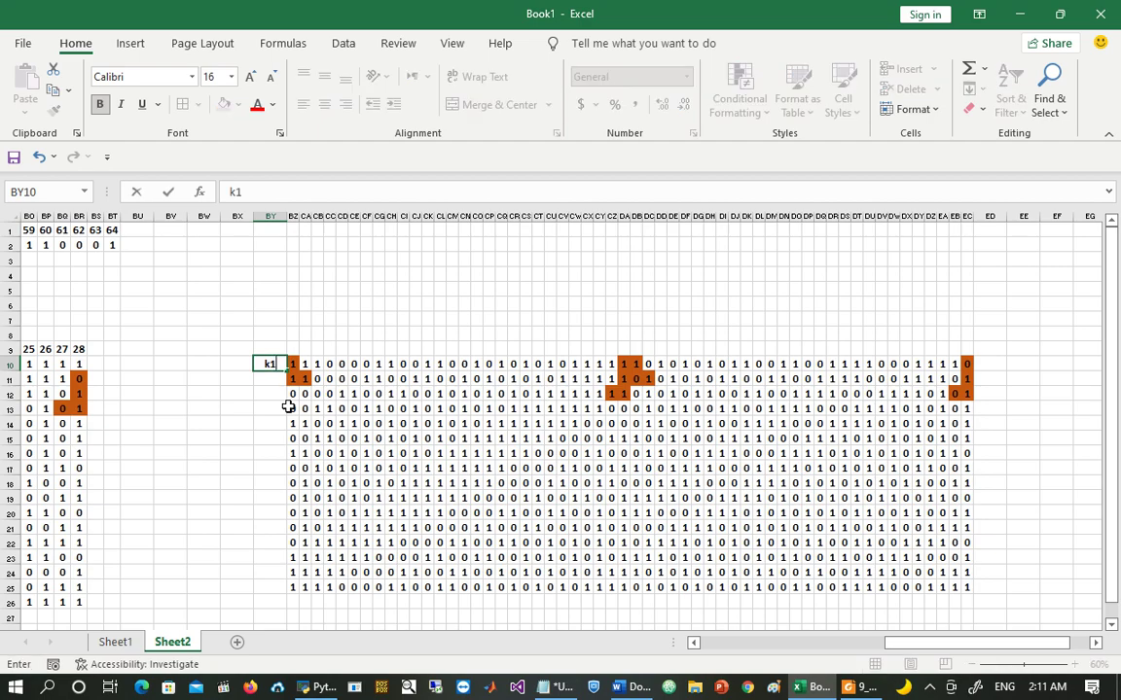
key("Return")
type("k1")
key("Return")
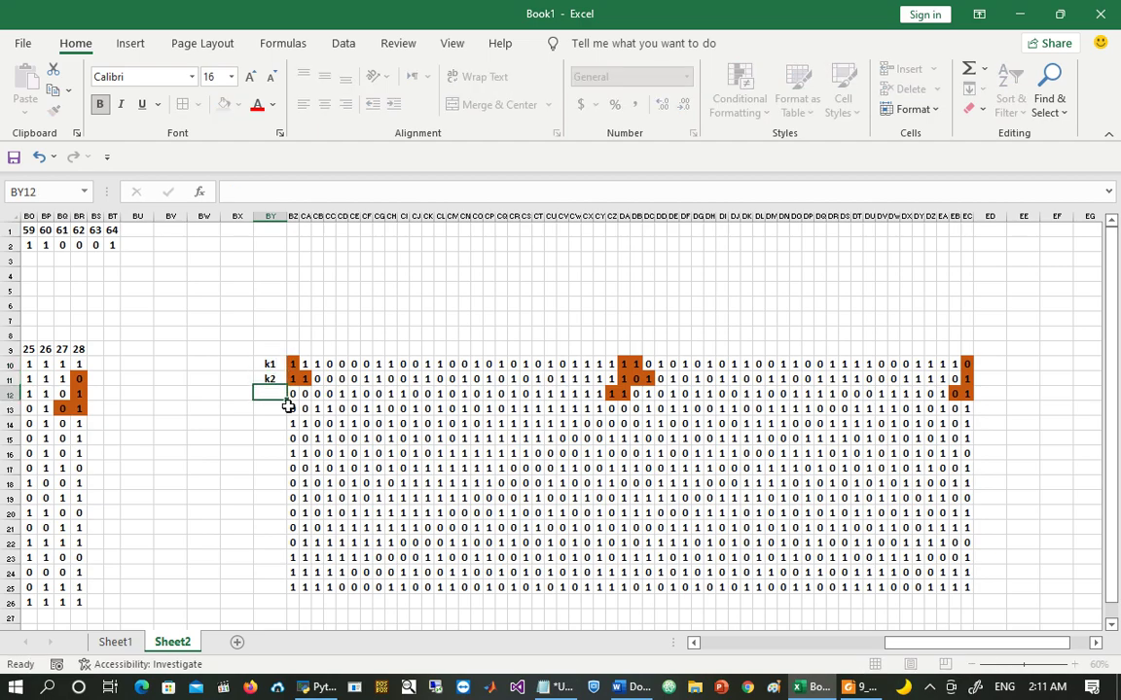
left_click_drag(268, 365, 285, 592)
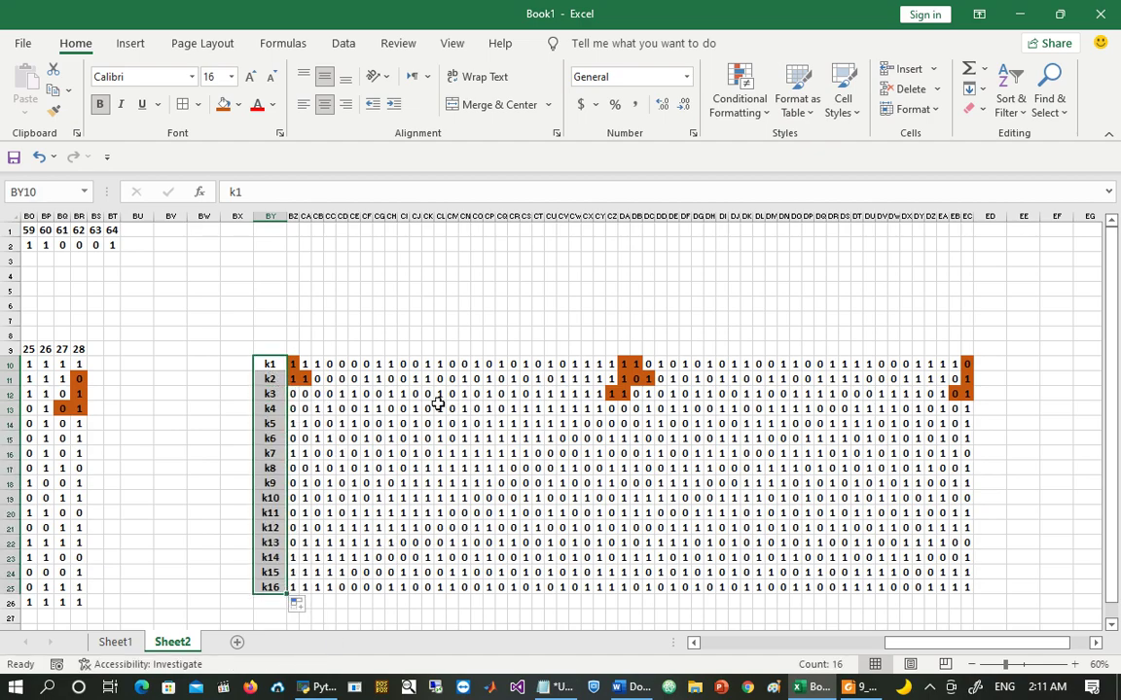
Step: Number the bit columns 1 to 56 in BZ9:EC9 by filling the series, and AutoFit the widths of columns BZ:EC
left_click(292, 348)
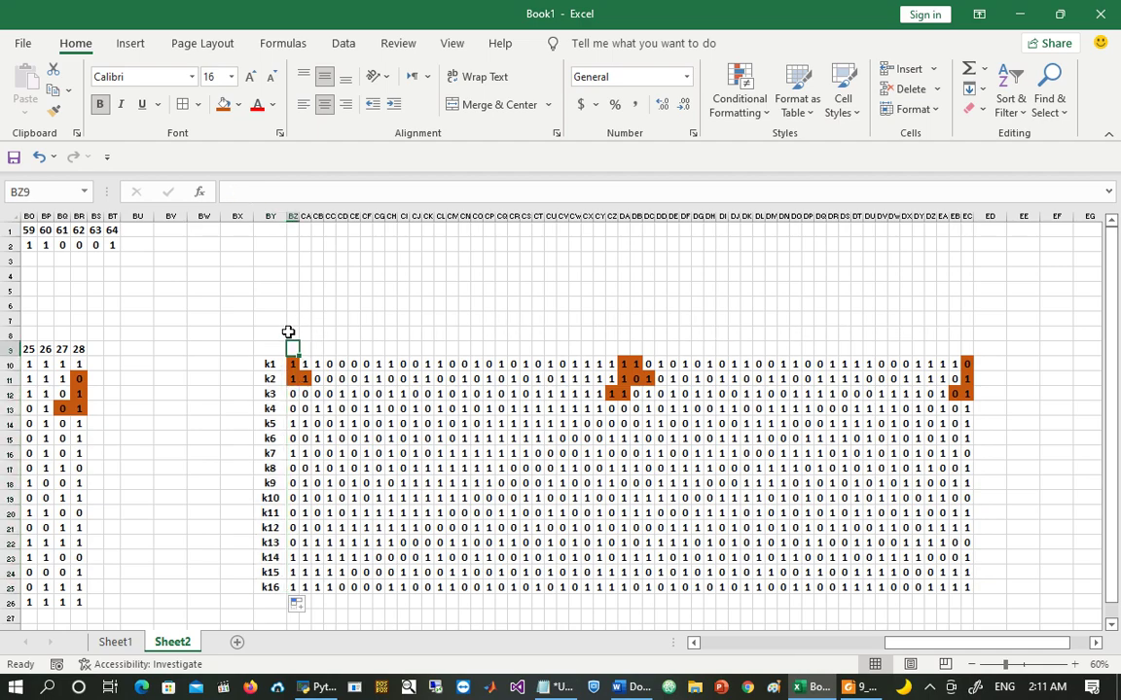
type("1")
key("Tab")
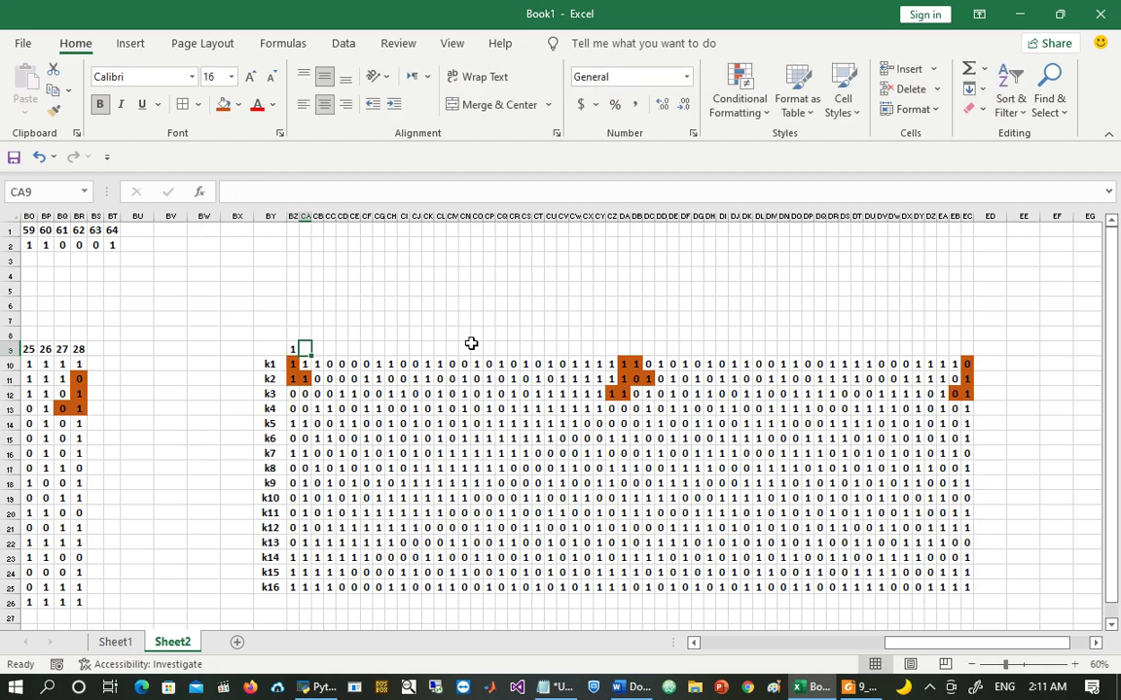
type("2")
key("Tab")
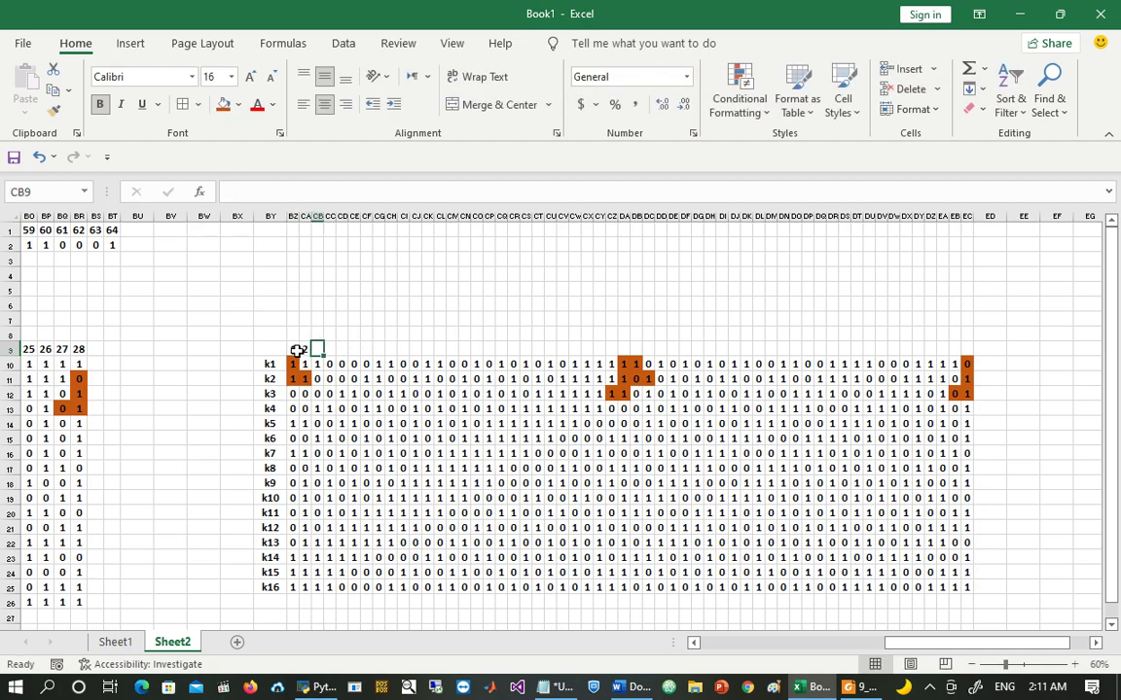
left_click_drag(292, 350, 976, 366)
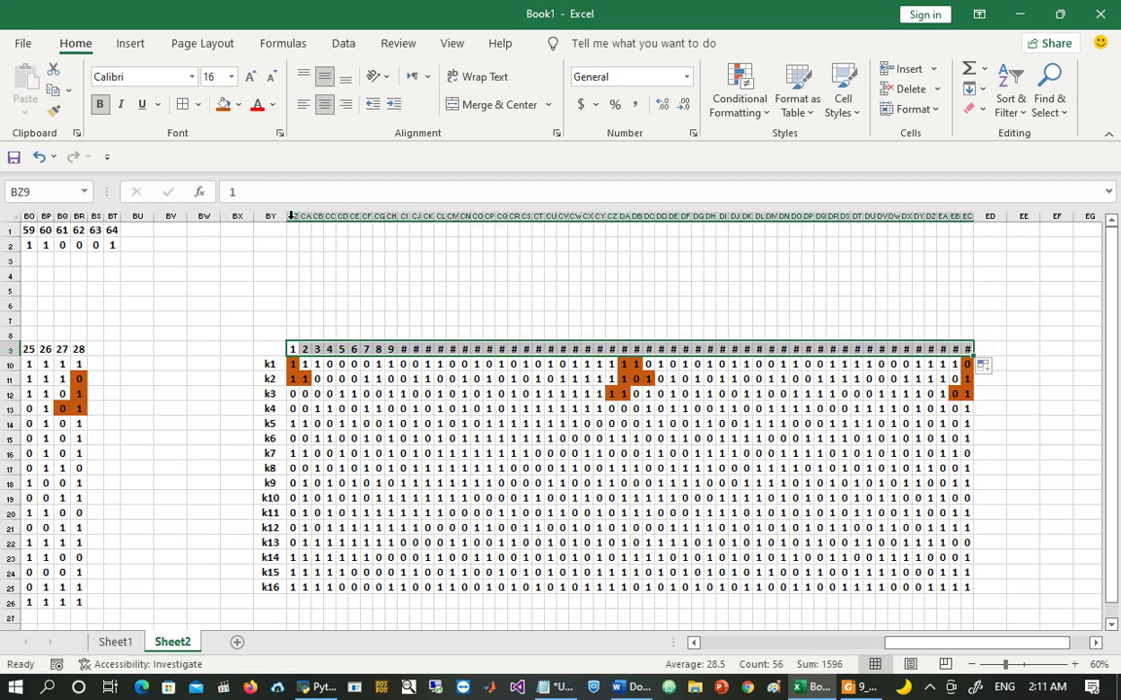
left_click_drag(292, 216, 968, 248)
double_click(970, 215)
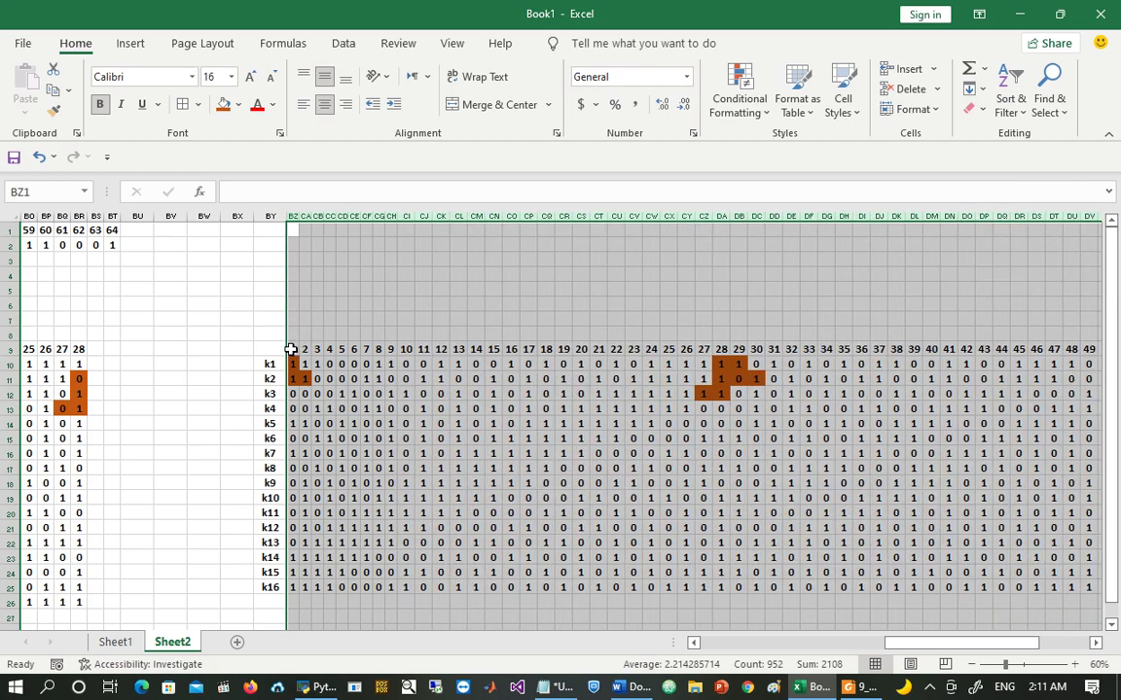
Step: Review the bit numbering in row 9 from the first column through EC9, along with the k row labels
left_click(292, 350)
left_click(304, 350)
left_click(317, 350)
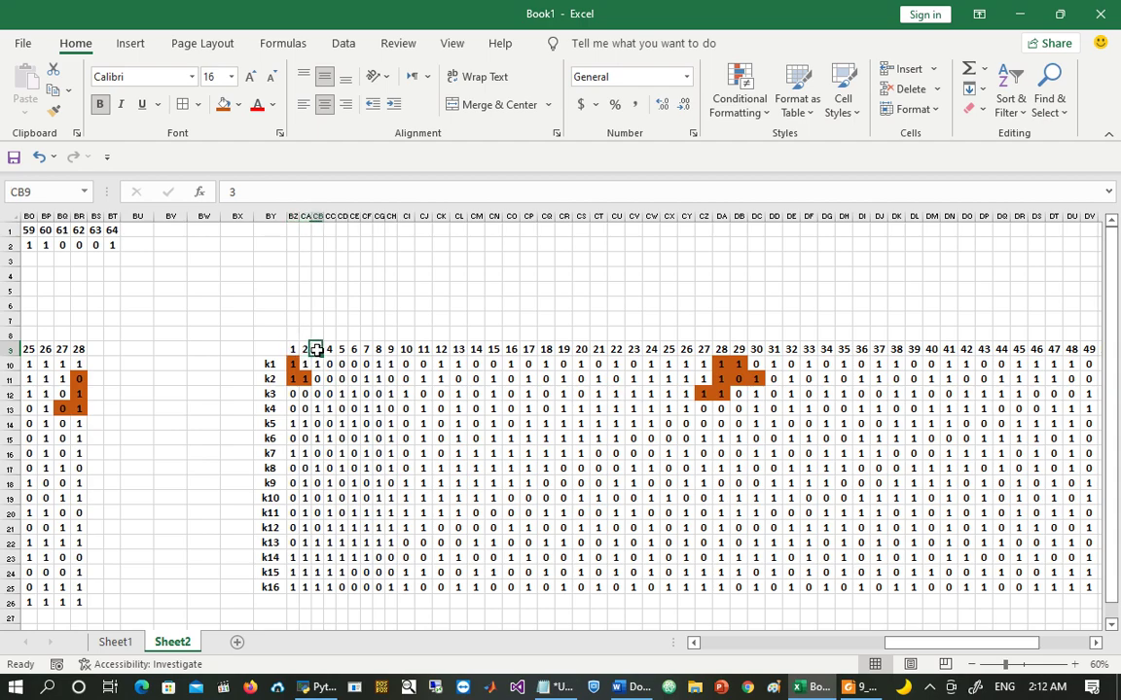
key("ctrl+Right")
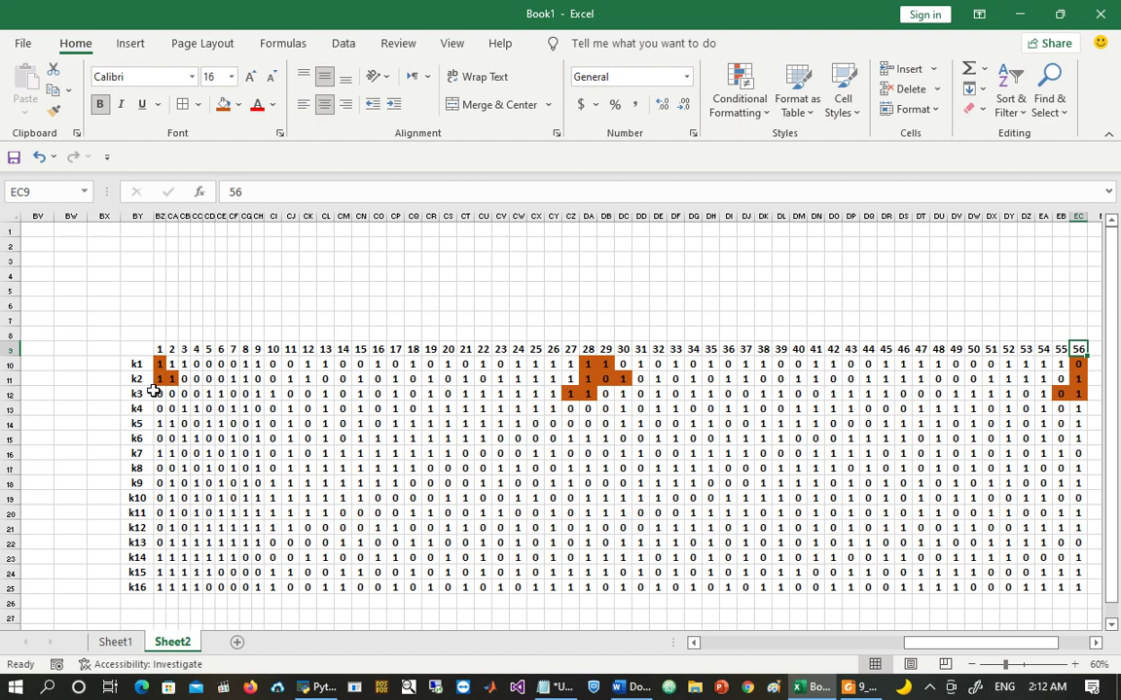
left_click(140, 439)
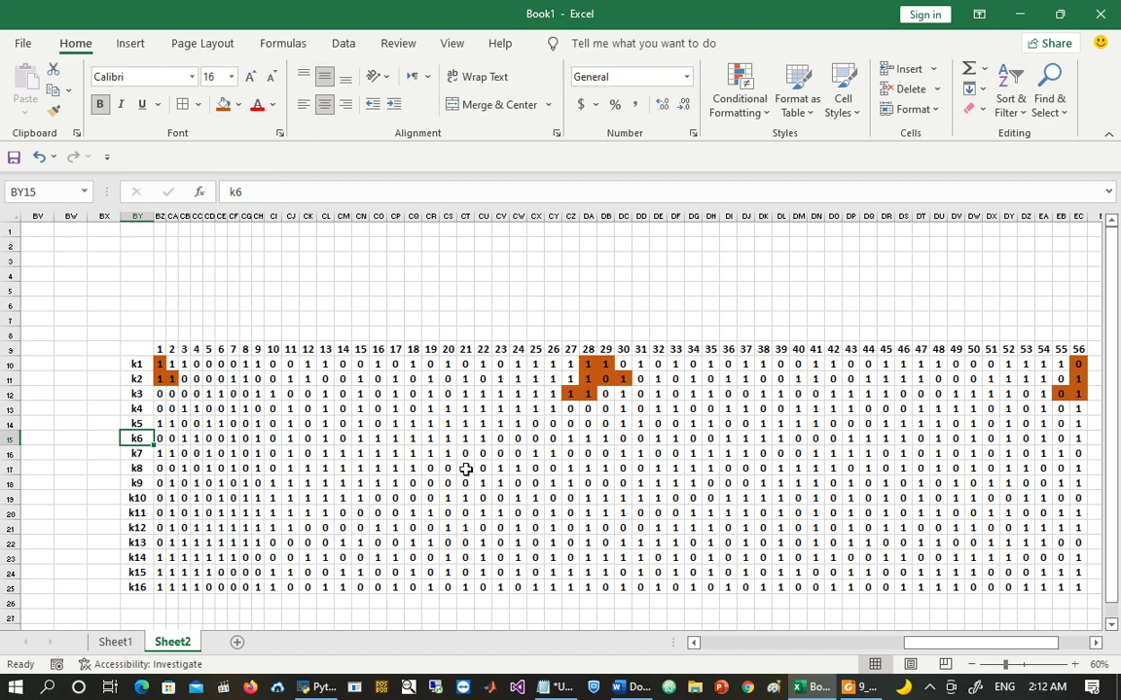
left_click(747, 332)
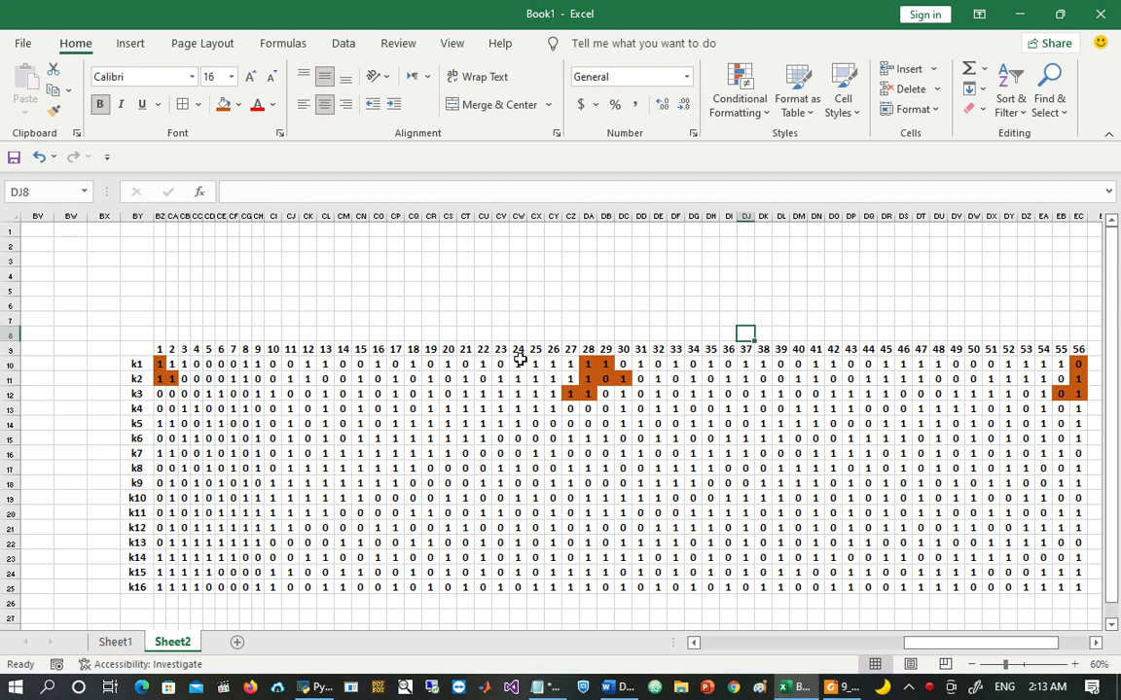
Step: Switch to the DES document in Foxit PDF Reader and examine the first PC-2 table entries, including 17 and 11
left_click(845, 691)
left_click_drag(973, 463, 961, 369)
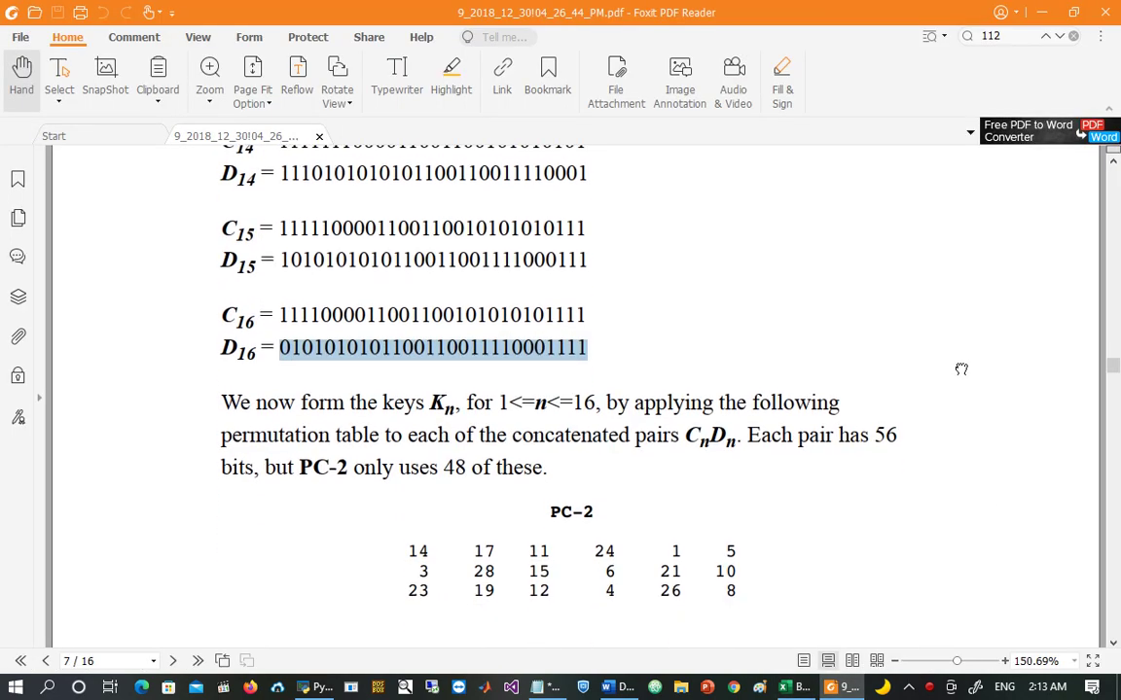
scroll(961, 369, "down", 4)
scroll(924, 389, "down", 1)
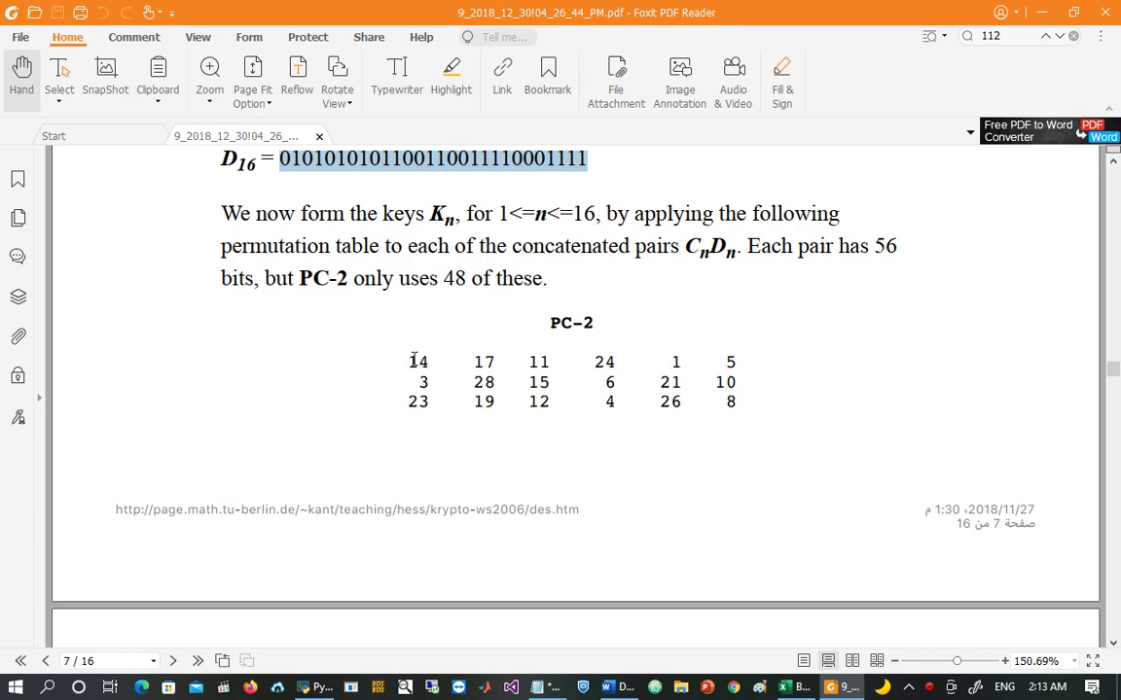
double_click(489, 363)
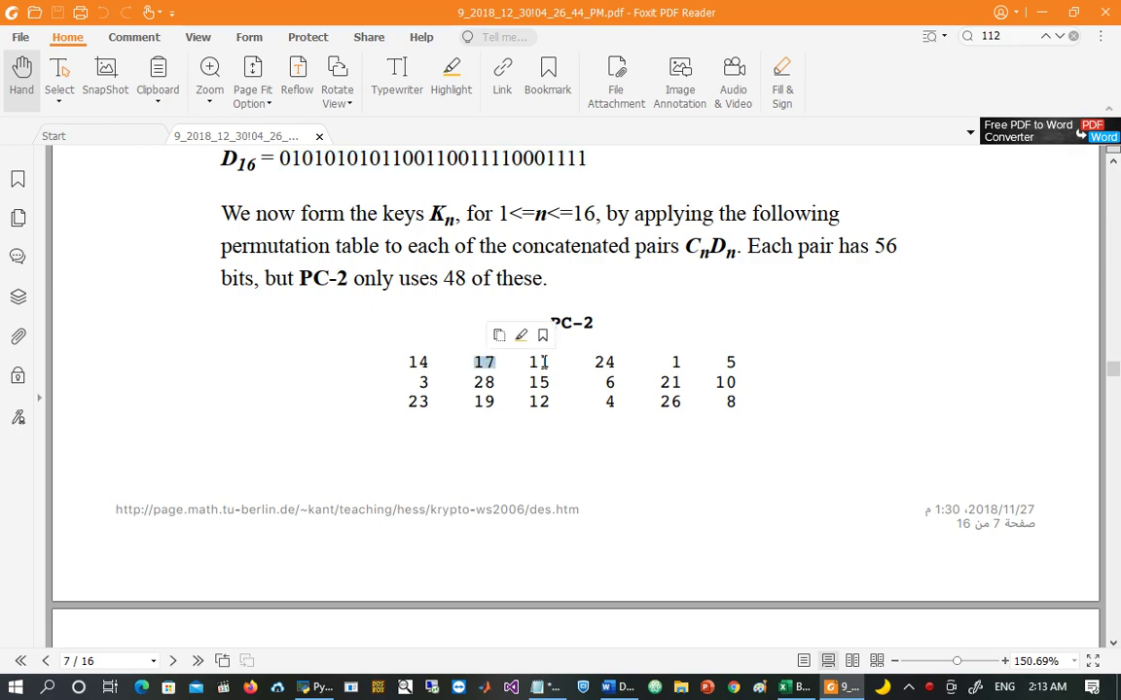
double_click(538, 363)
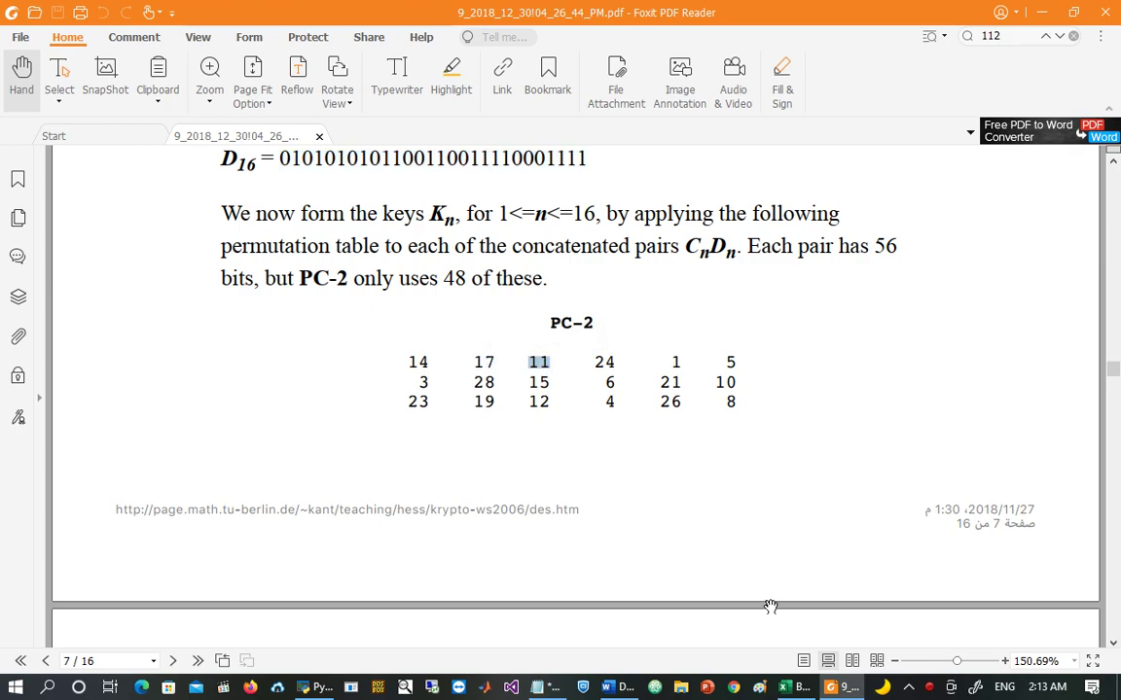
Step: Compare the k1 row in Excel with the PC-2 table in Foxit PDF Reader, including the table rows continuing on the following page
left_click(800, 687)
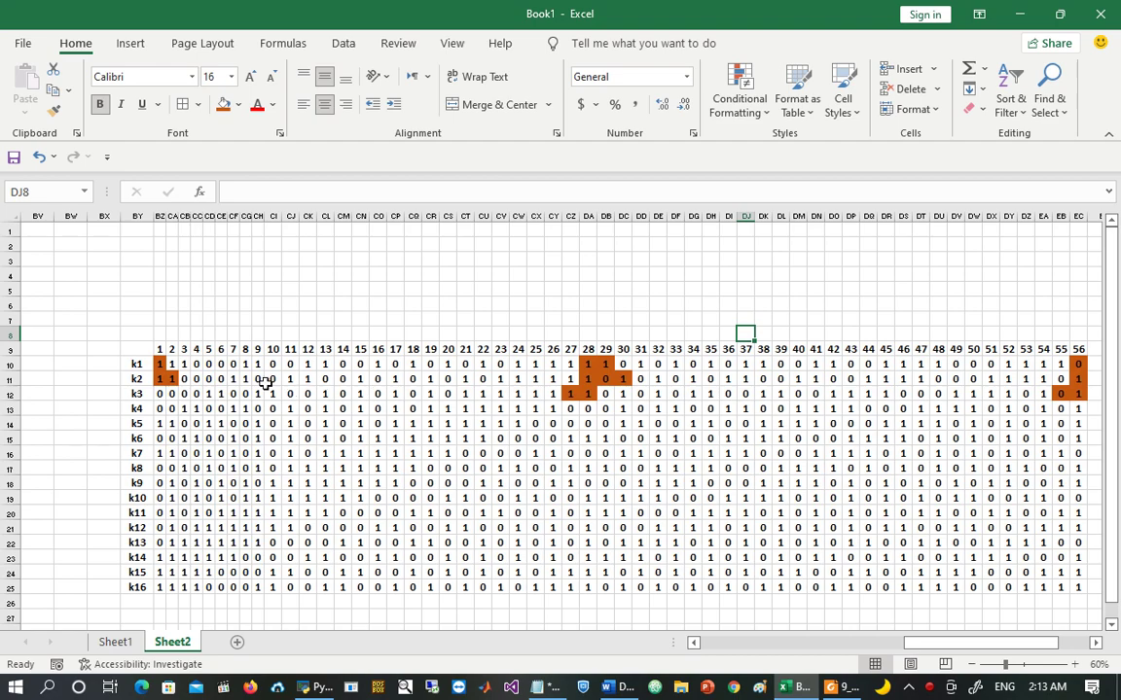
left_click(143, 364)
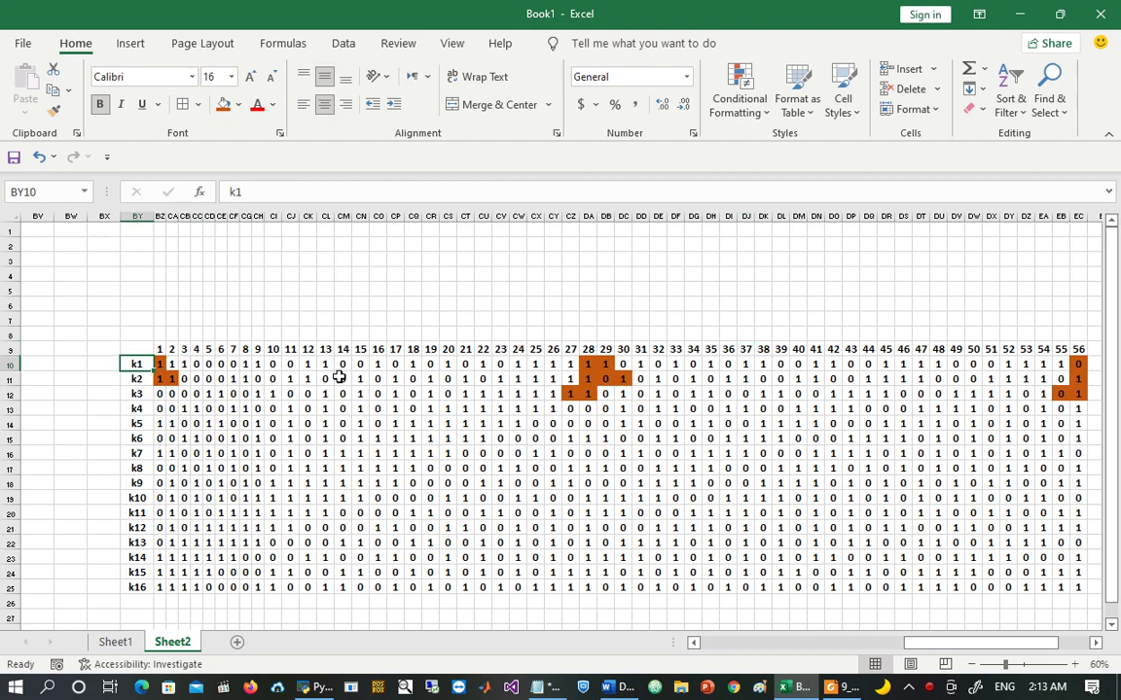
key("alt+Tab")
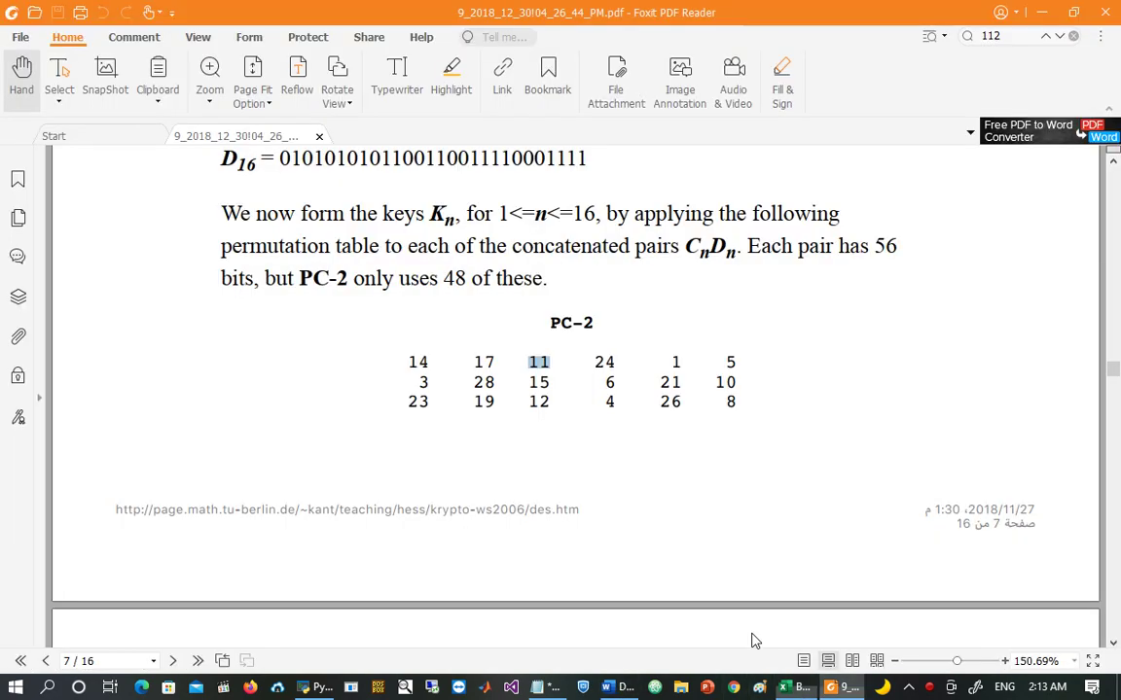
left_click(800, 687)
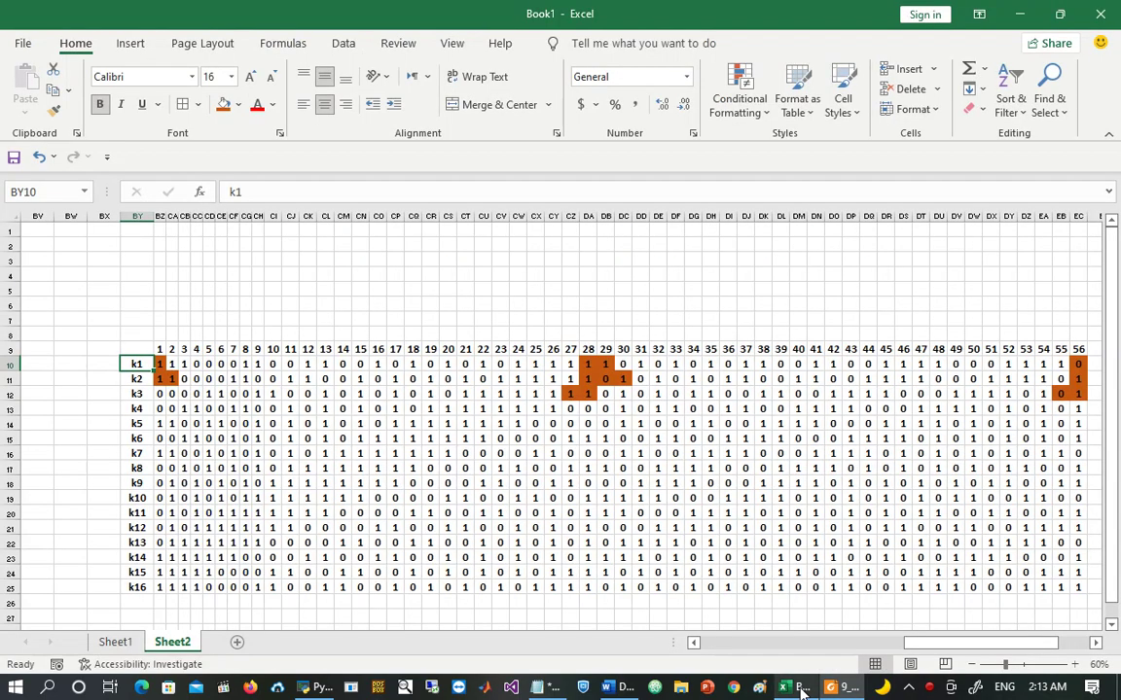
key("alt+Tab")
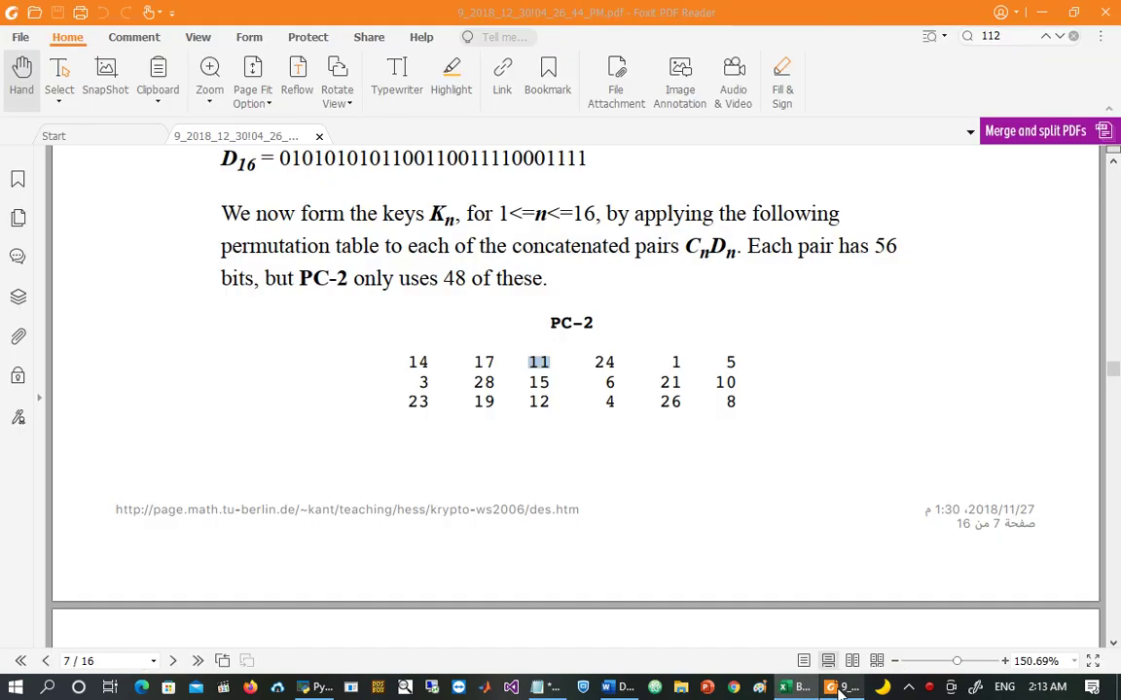
key("alt+Tab")
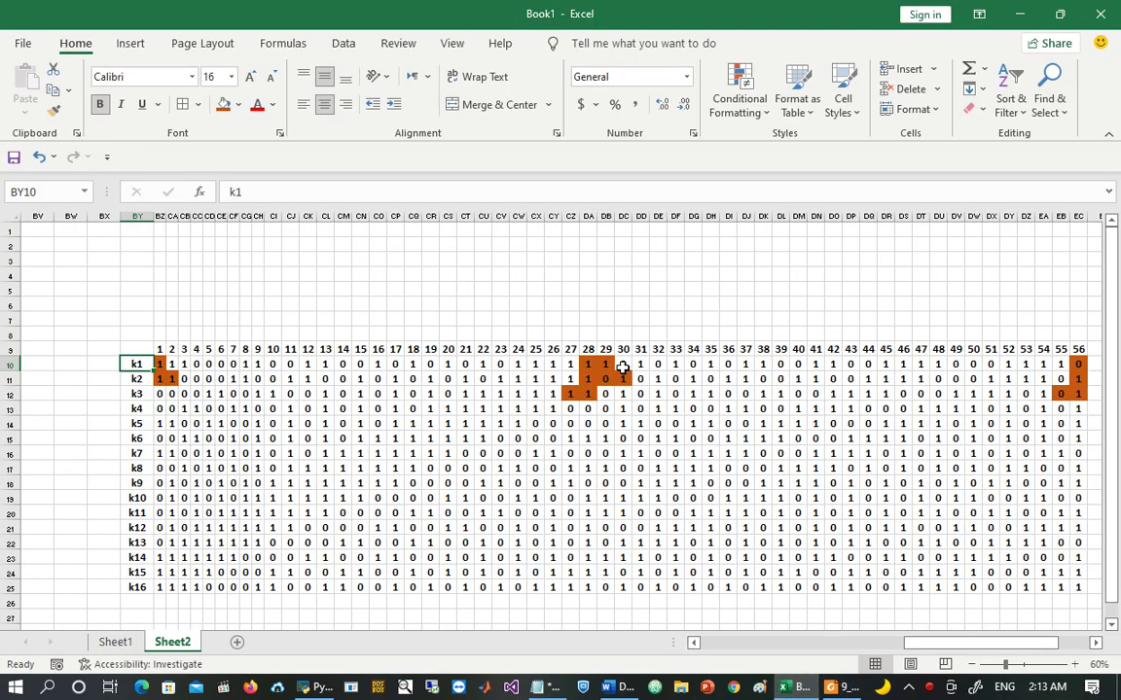
key("alt+Tab")
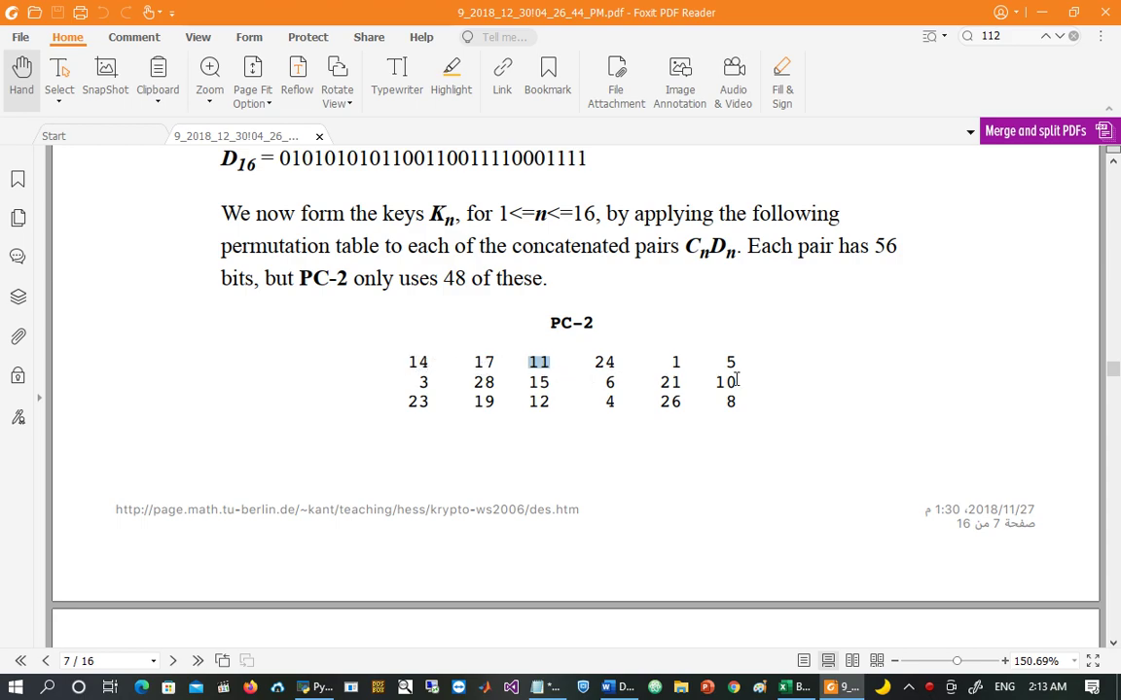
scroll(708, 494, "down", 3)
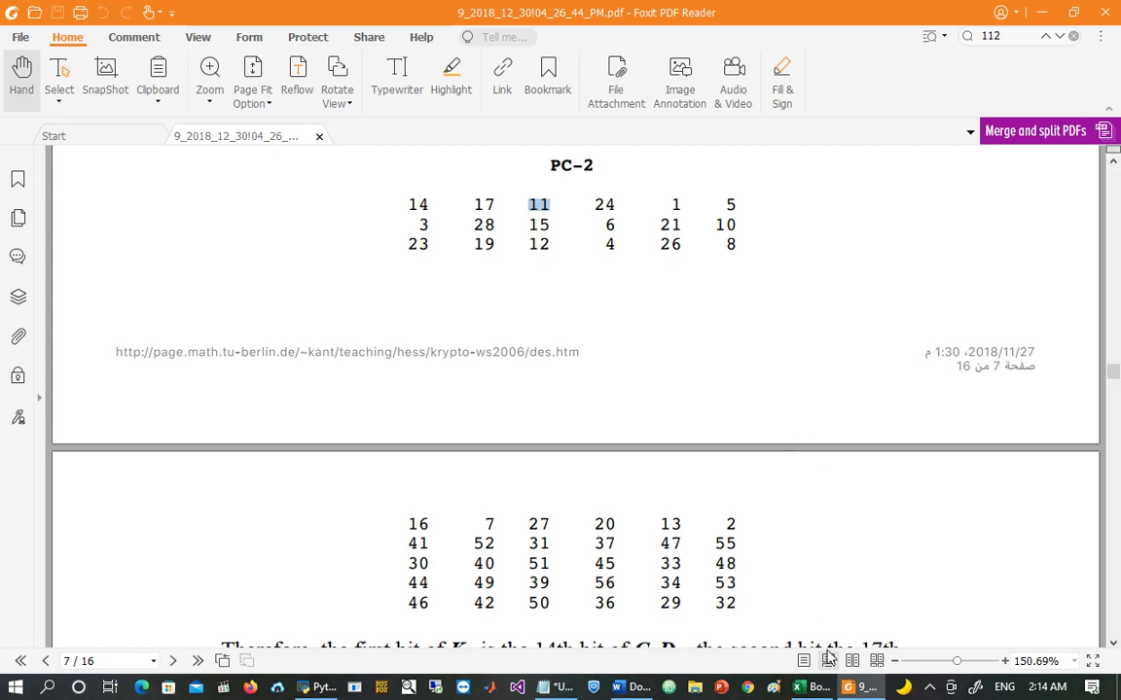
Step: Return to Excel and start a new position header beyond the 56-bit block, entering 1 in EF9 and 2 in EG9
left_click(817, 688)
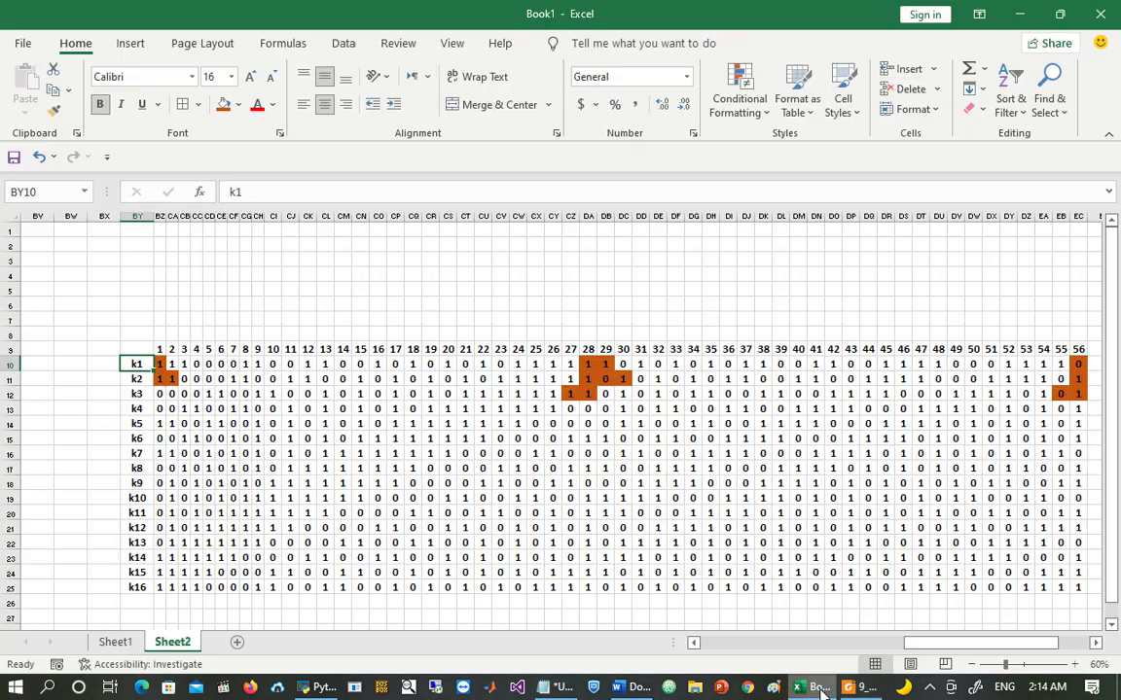
left_click(726, 350)
key("ctrl+Right")
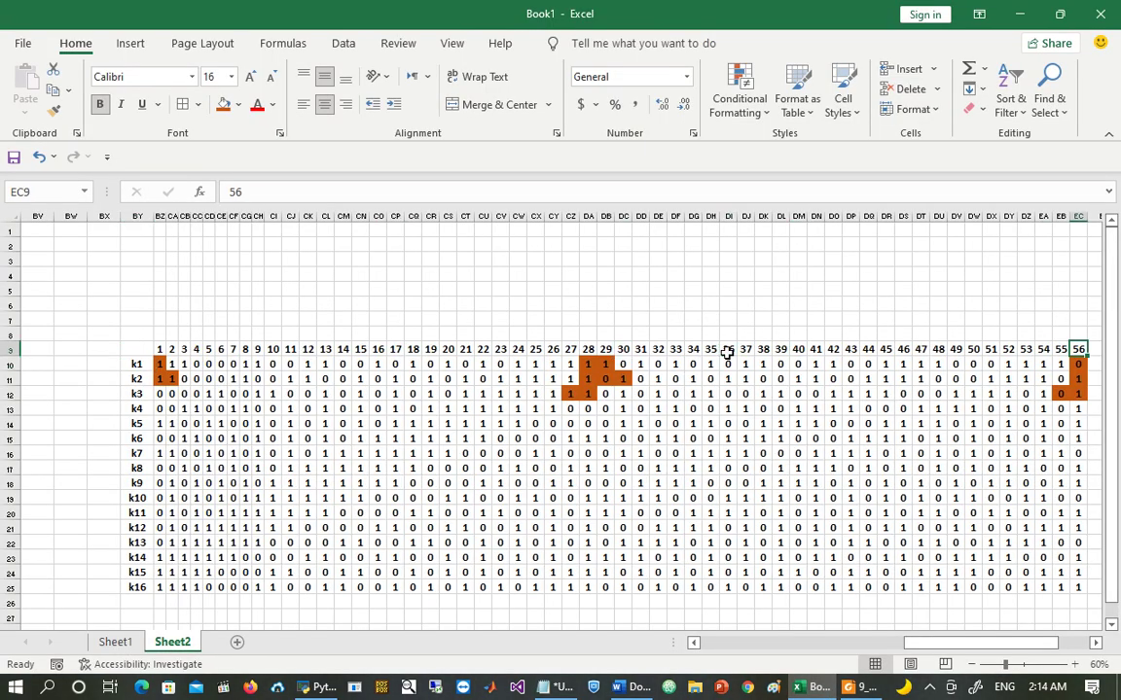
key("Right")
key("Right")
key("Right")
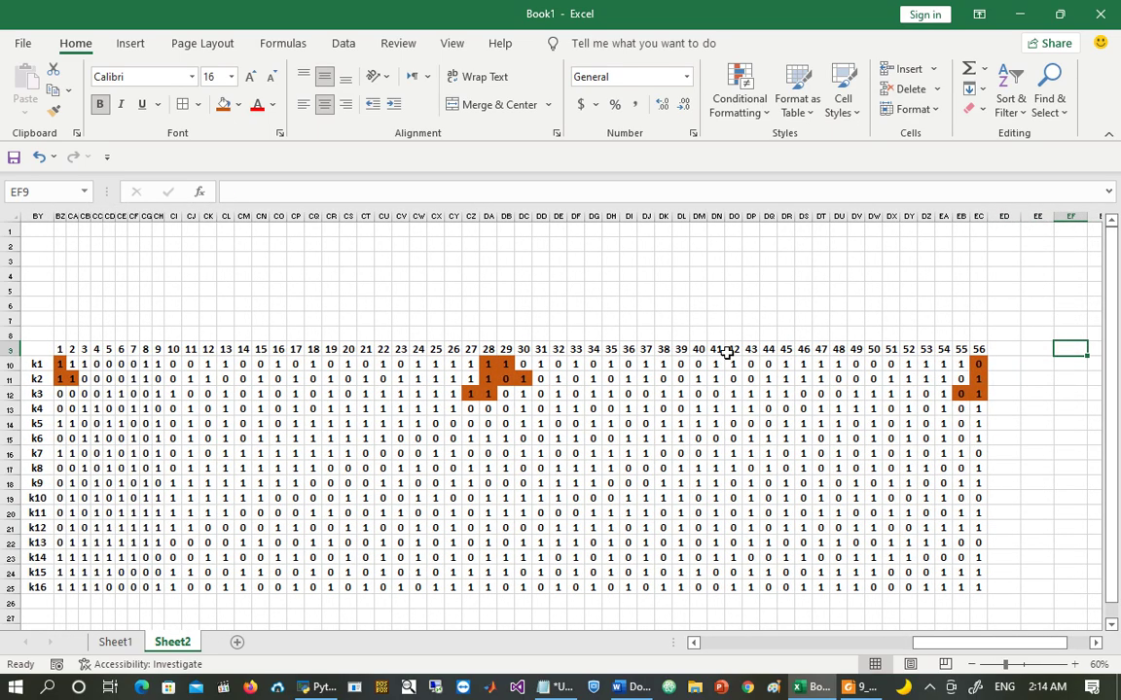
type("1")
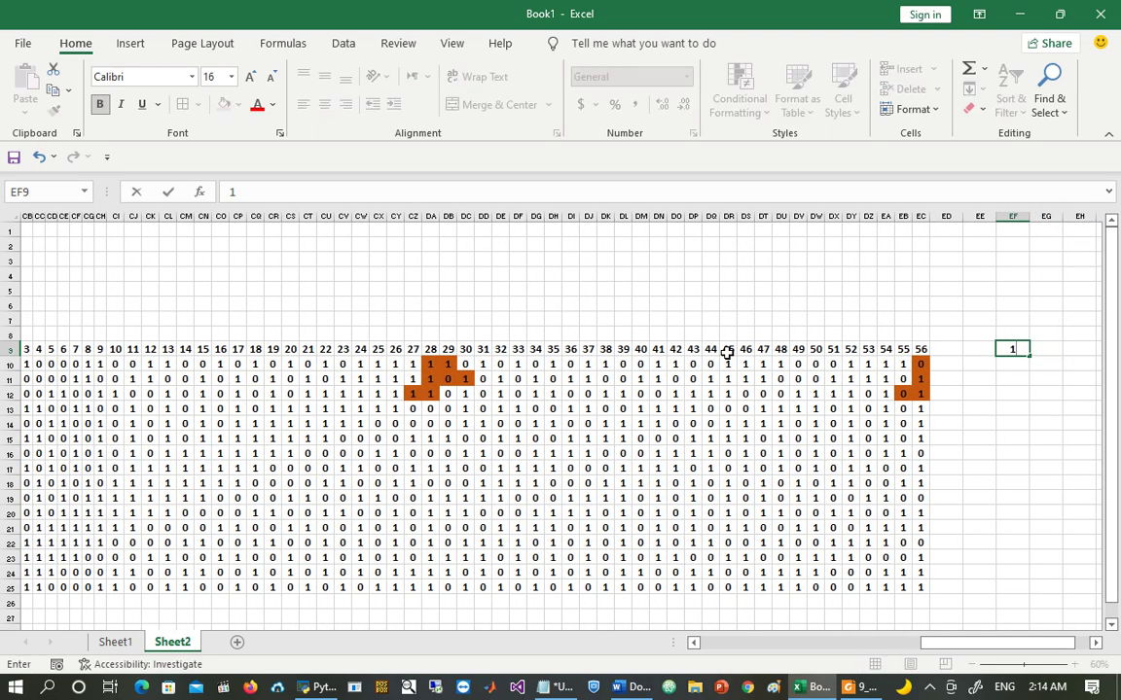
key("Tab")
type("2")
key("Tab")
key("Left")
key("Left")
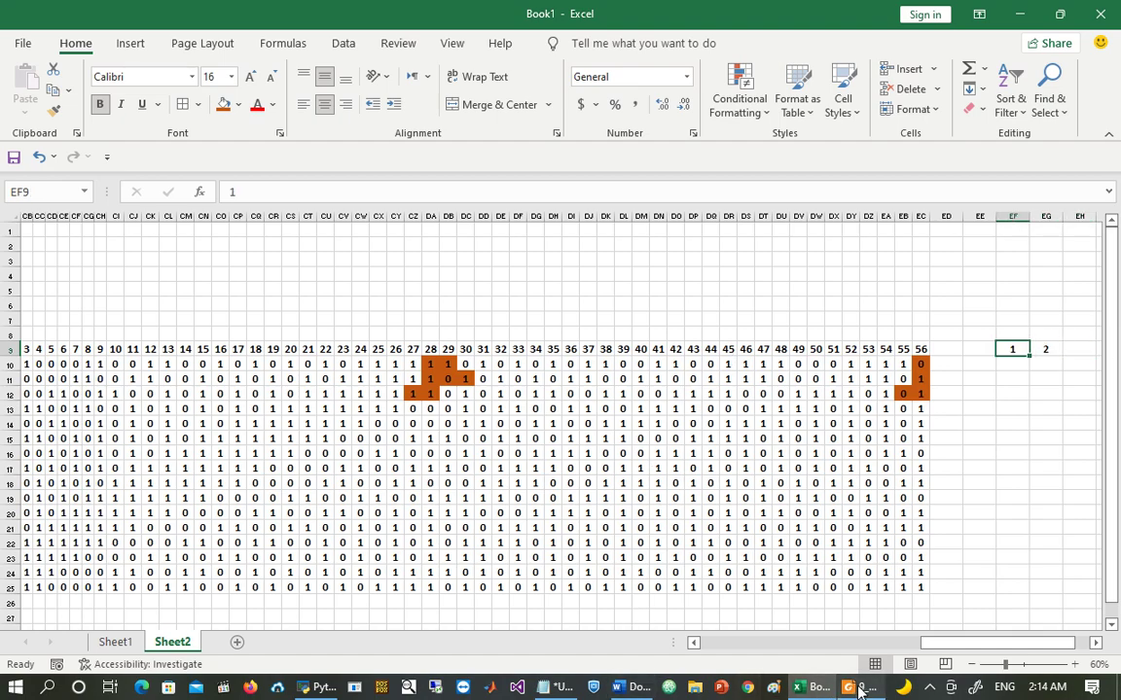
Step: Enter 1 in EF8 and 2 in EG8, and fill the number series along row 8 up to 48
left_click(1014, 331)
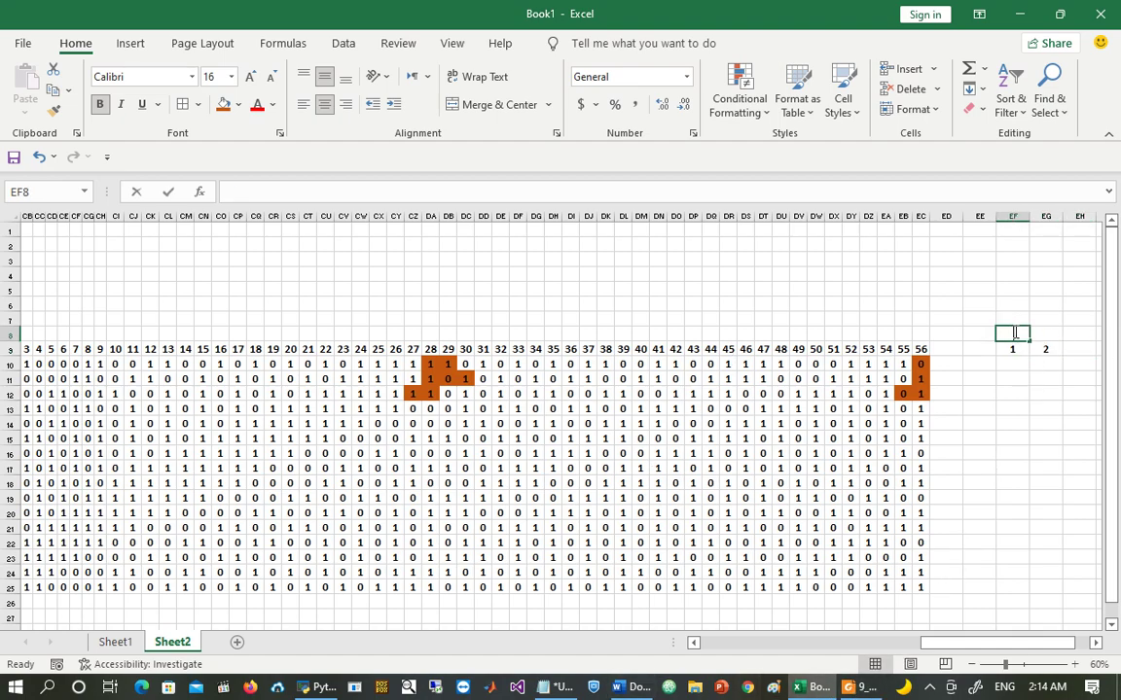
key("Tab")
type("2")
key("Tab")
key("Tab")
key("Tab")
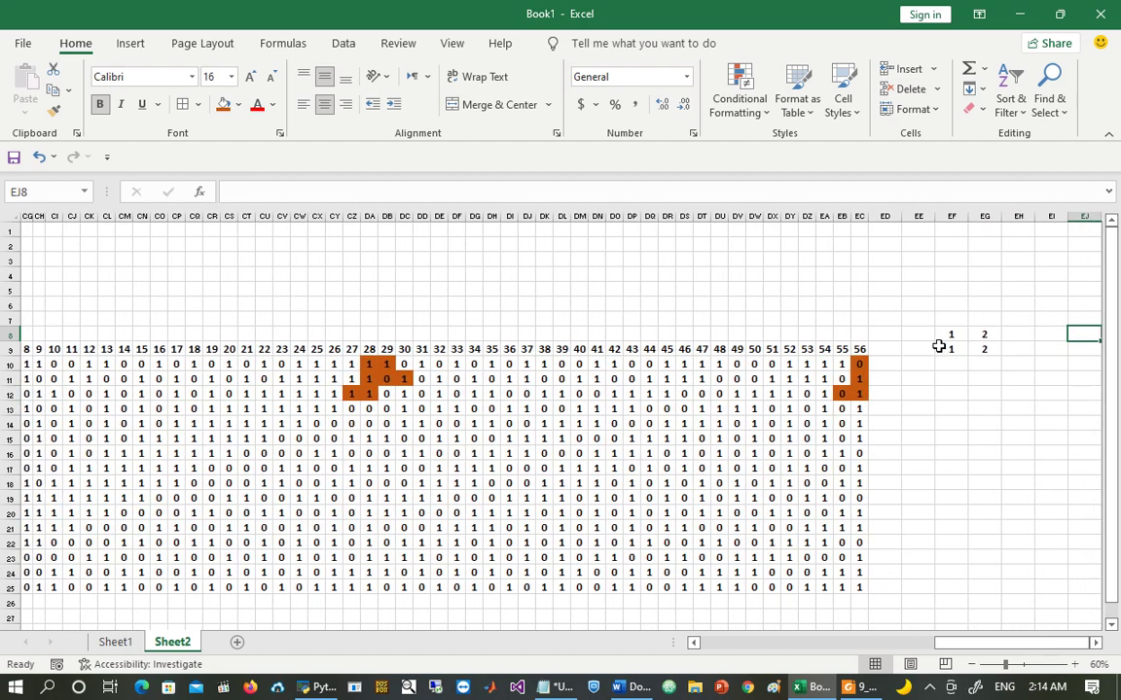
left_click(955, 333)
left_click_drag(955, 334, 1048, 332)
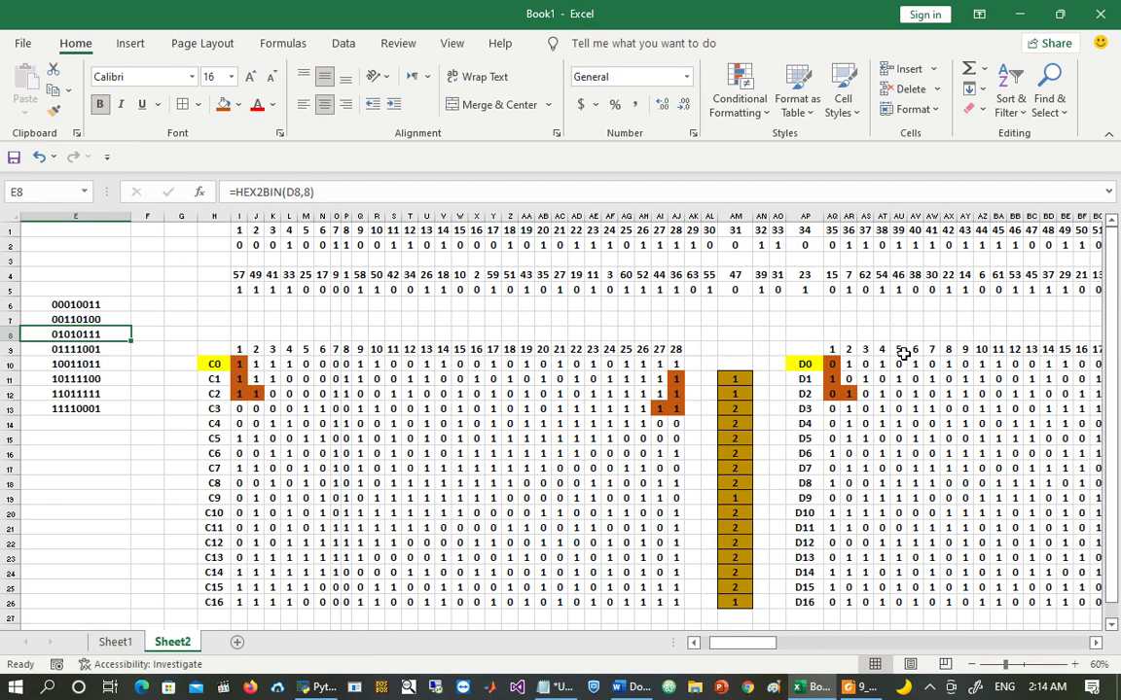
Step: Clear the leftover 1 and 2 from EF9:EG9, below the new position header
key("Right")
key("Right")
key("Right")
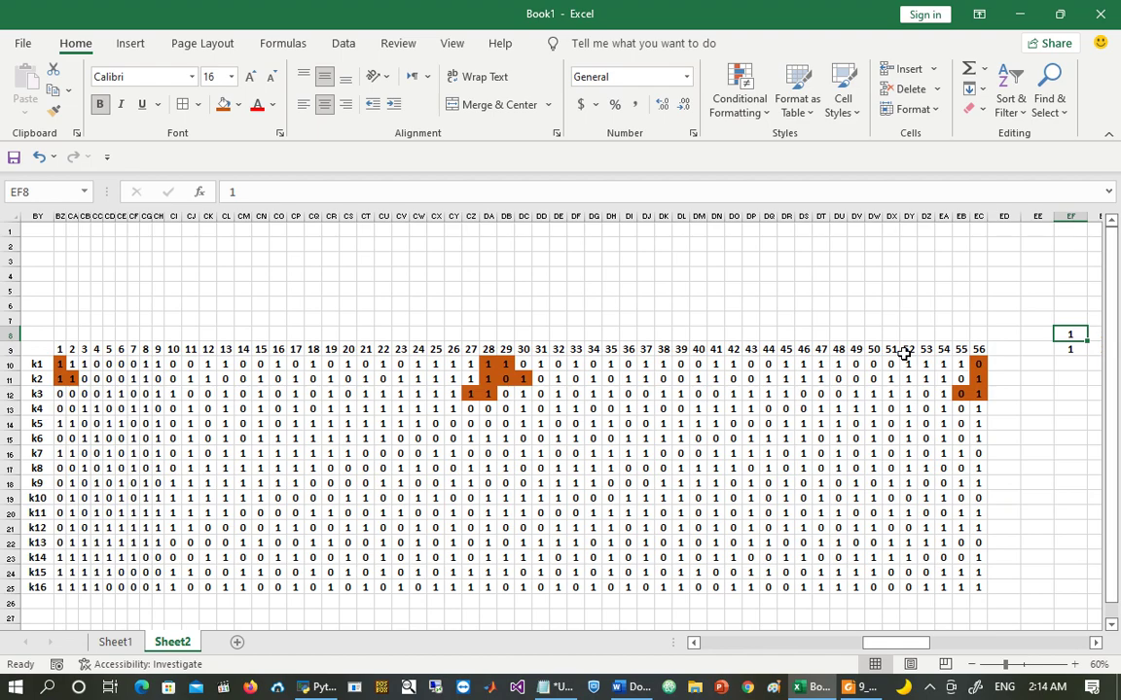
key("Right")
key("Right")
key("Right")
key("Right")
key("Right")
left_click(905, 352)
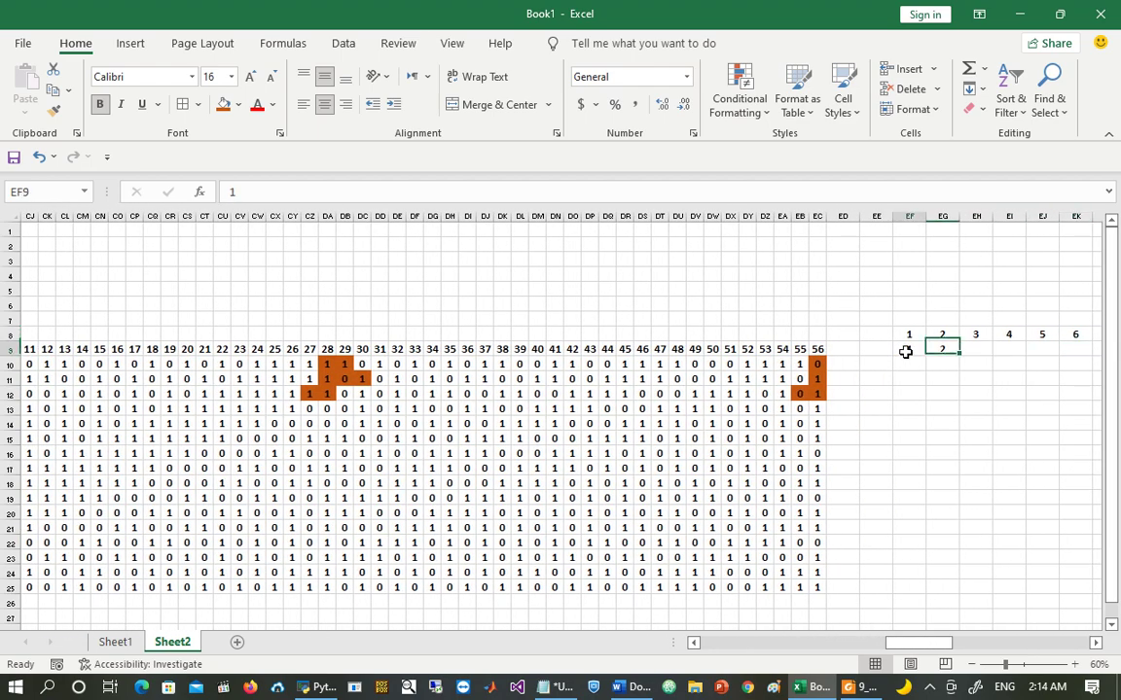
key("shift+Right")
key("Delete")
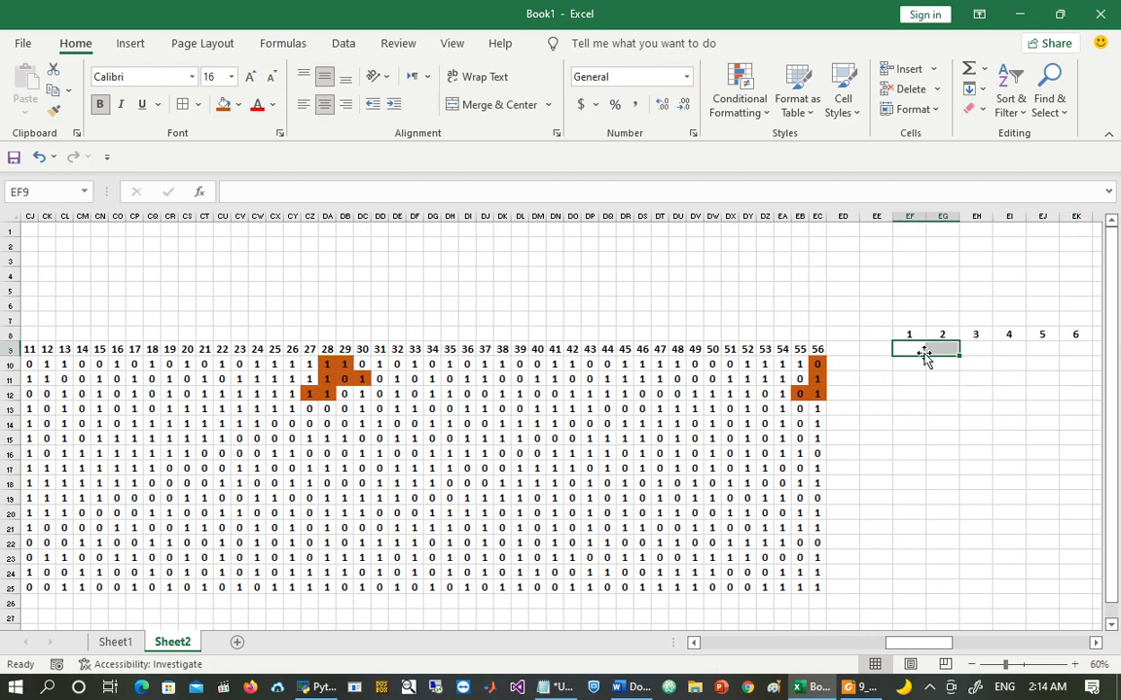
Step: Copy the first three PC-2 table rows from the Foxit PDF Reader document and paste them over the old bit string in Notepad
left_click(721, 687)
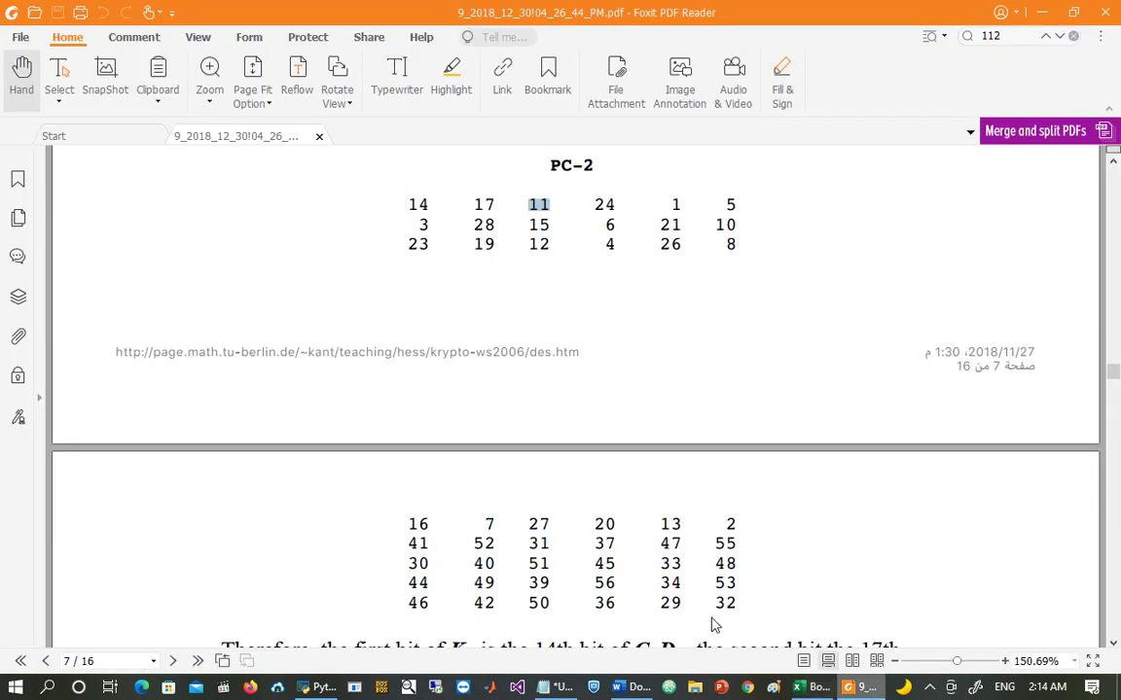
left_click(400, 193)
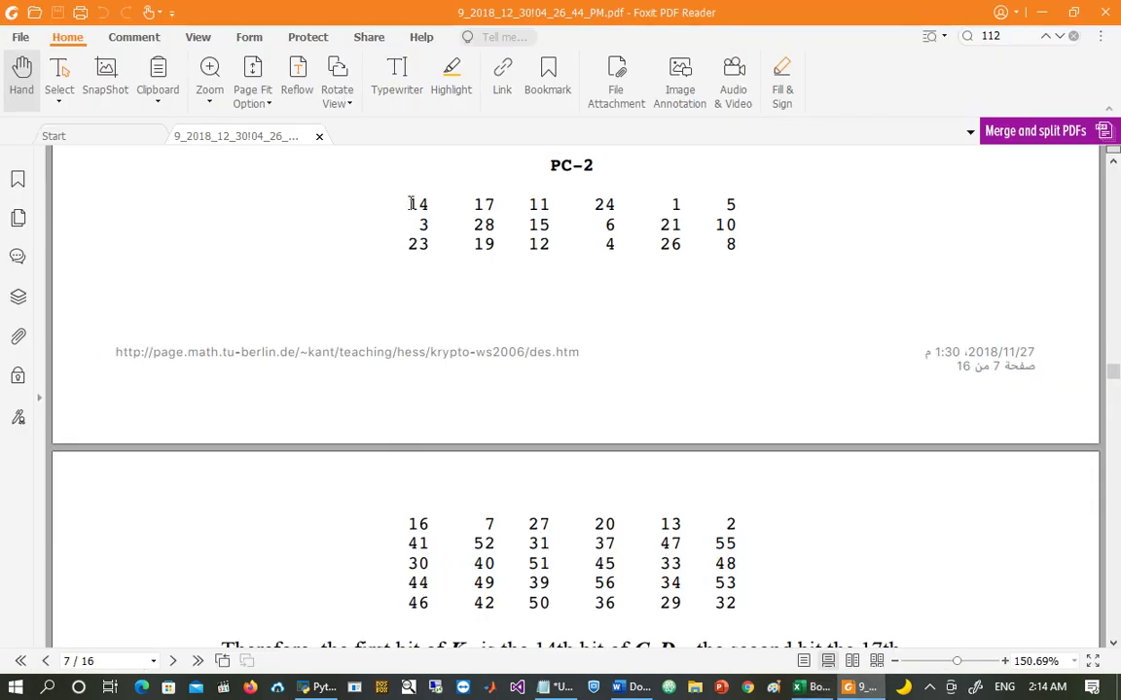
left_click_drag(411, 203, 746, 256)
key("ctrl+c")
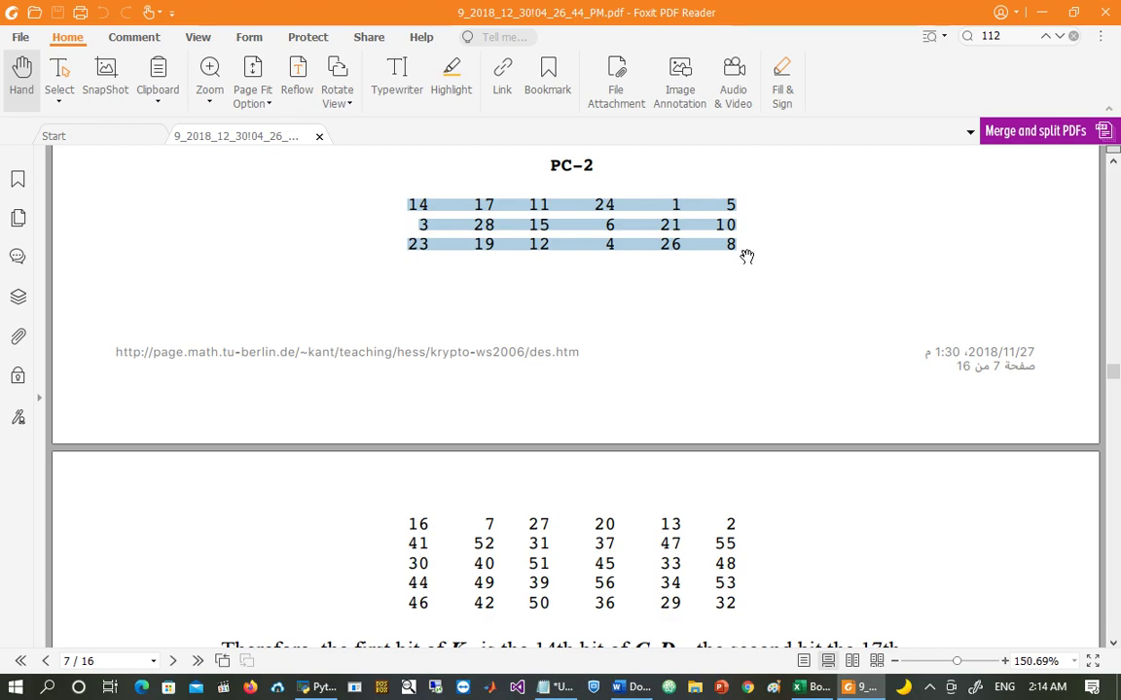
left_click(563, 687)
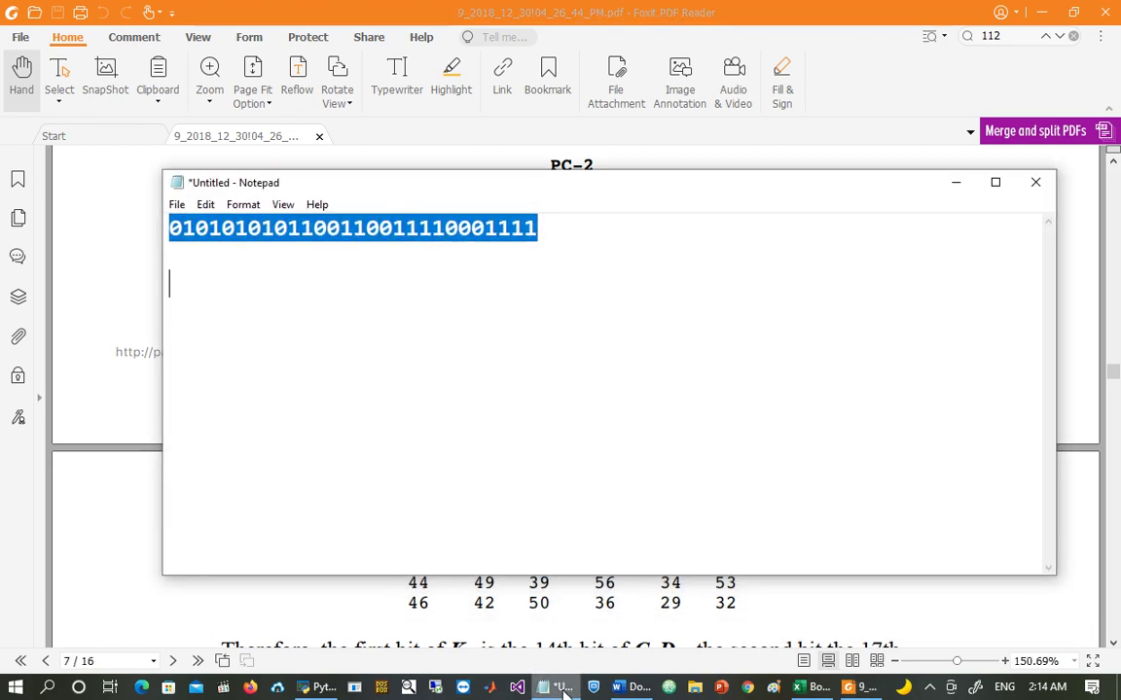
key("ctrl+v")
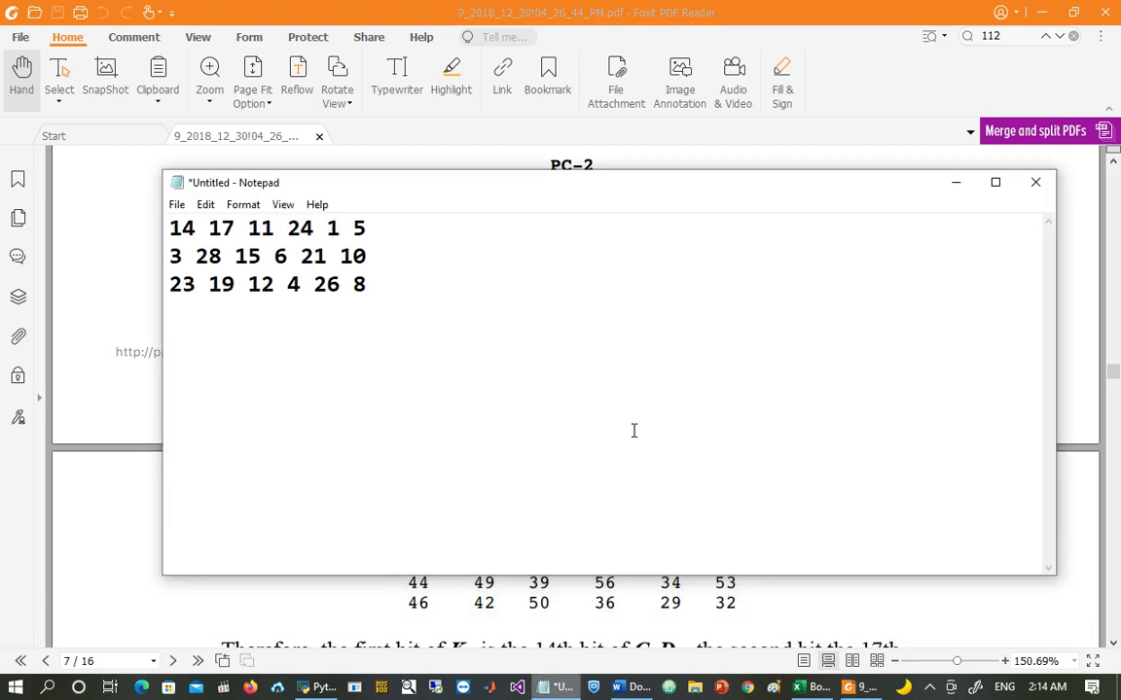
Step: Copy the remaining five PC-2 rows from the PDF's following page and append them below the first three in Notepad
left_click(498, 619)
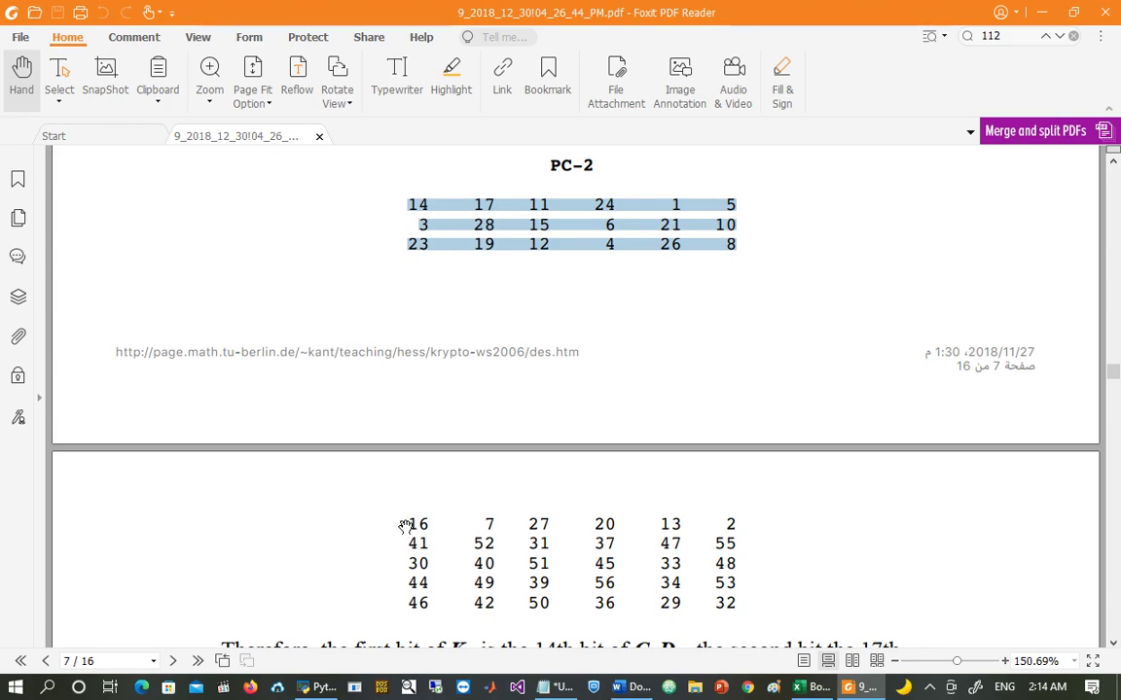
left_click_drag(406, 527, 773, 603)
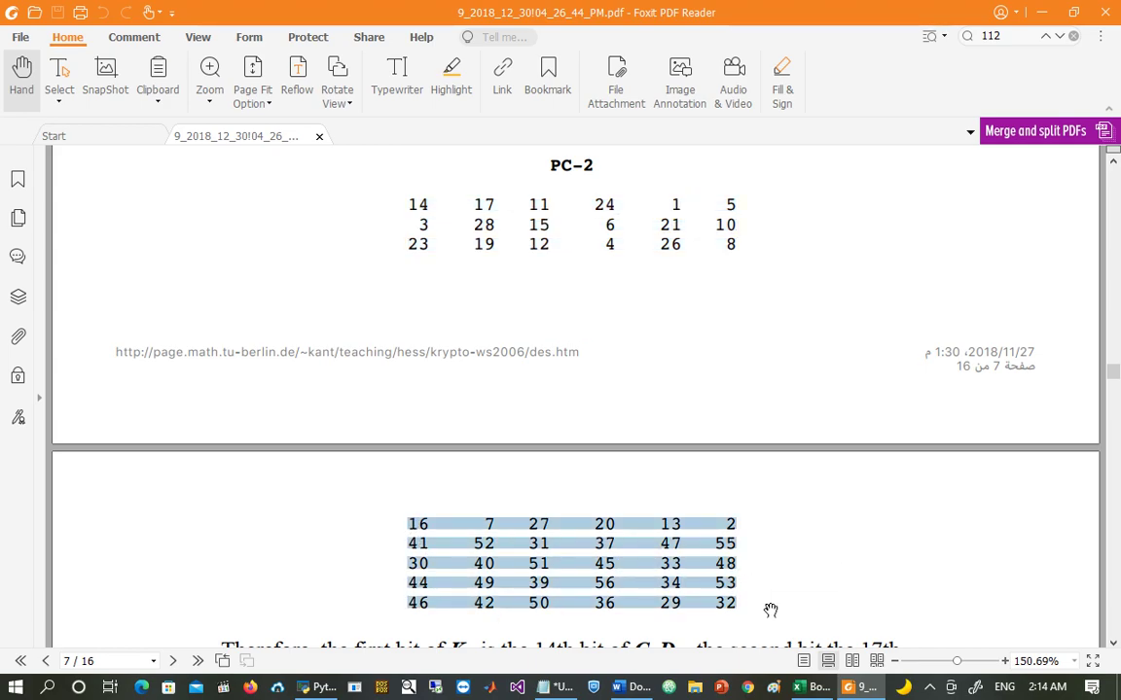
key("ctrl+c")
left_click(561, 688)
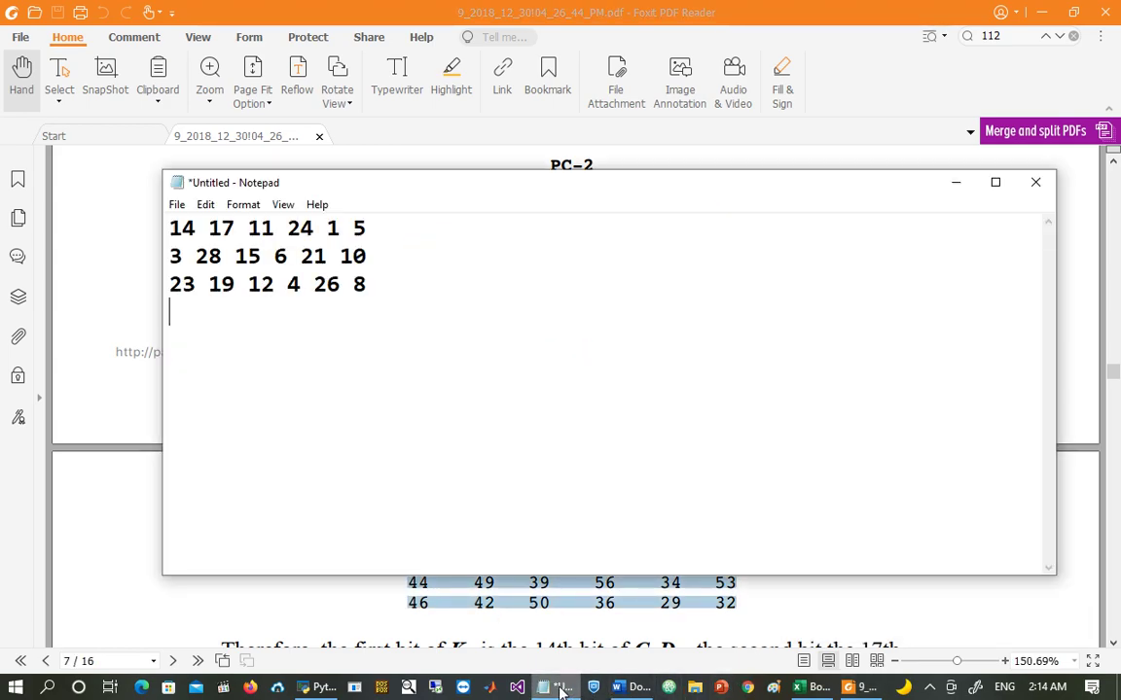
key("ctrl+v")
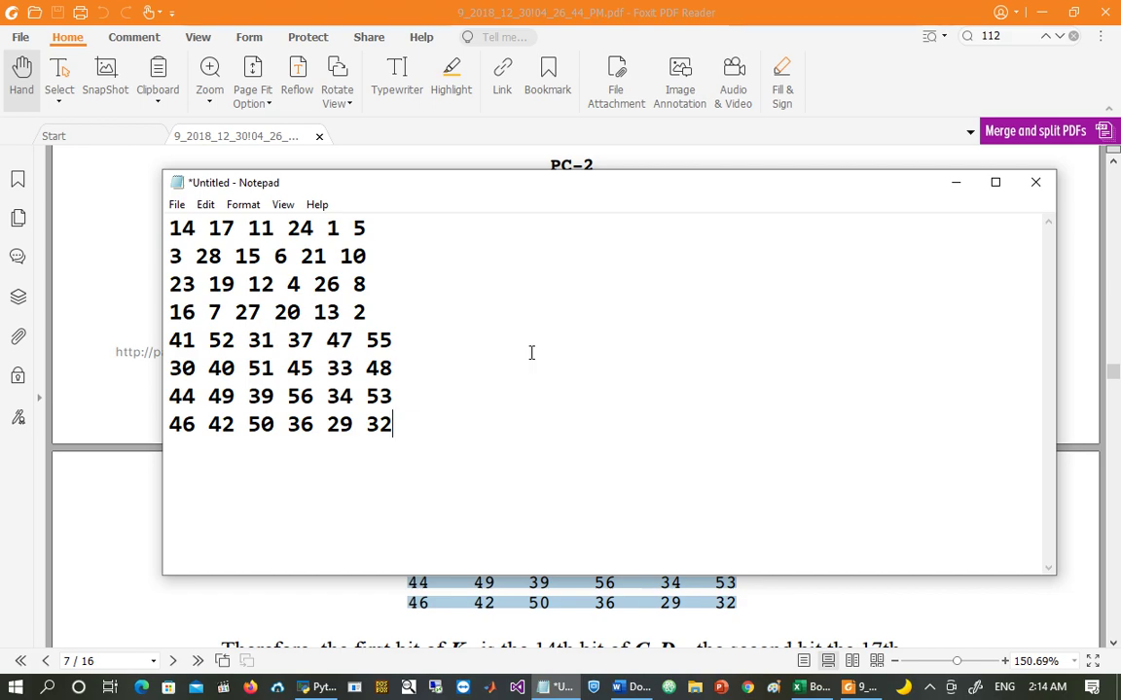
Step: Replace every space in the Notepad text with a comma
key("ctrl+h")
key("BackSpace")
key("Tab")
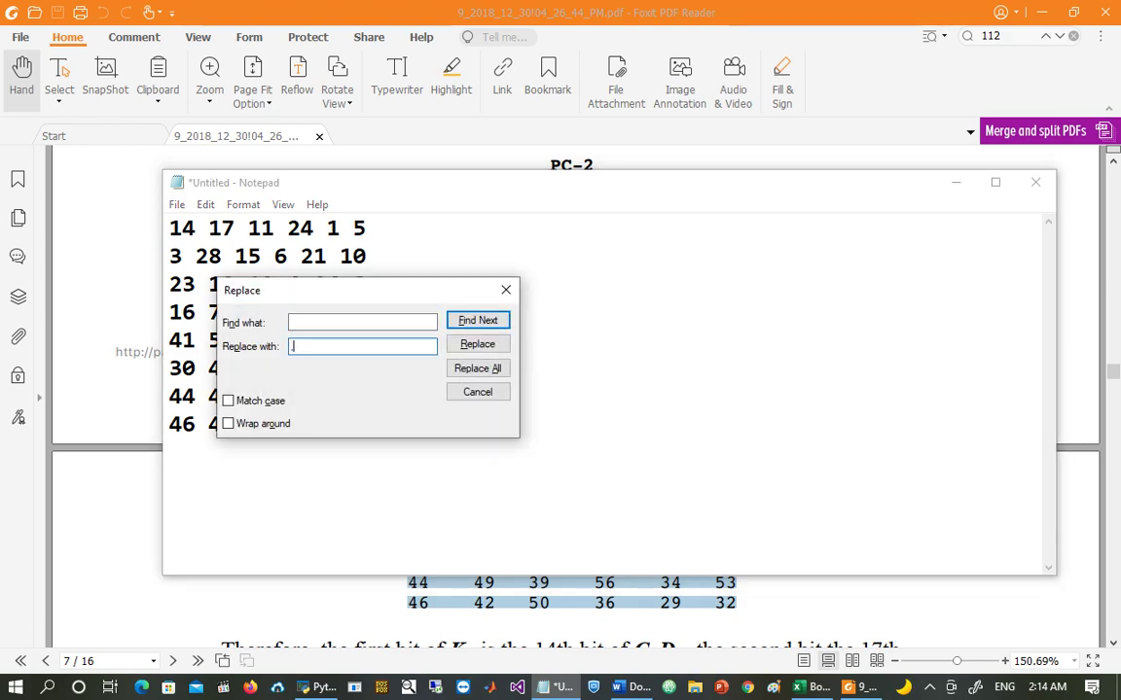
left_click(471, 368)
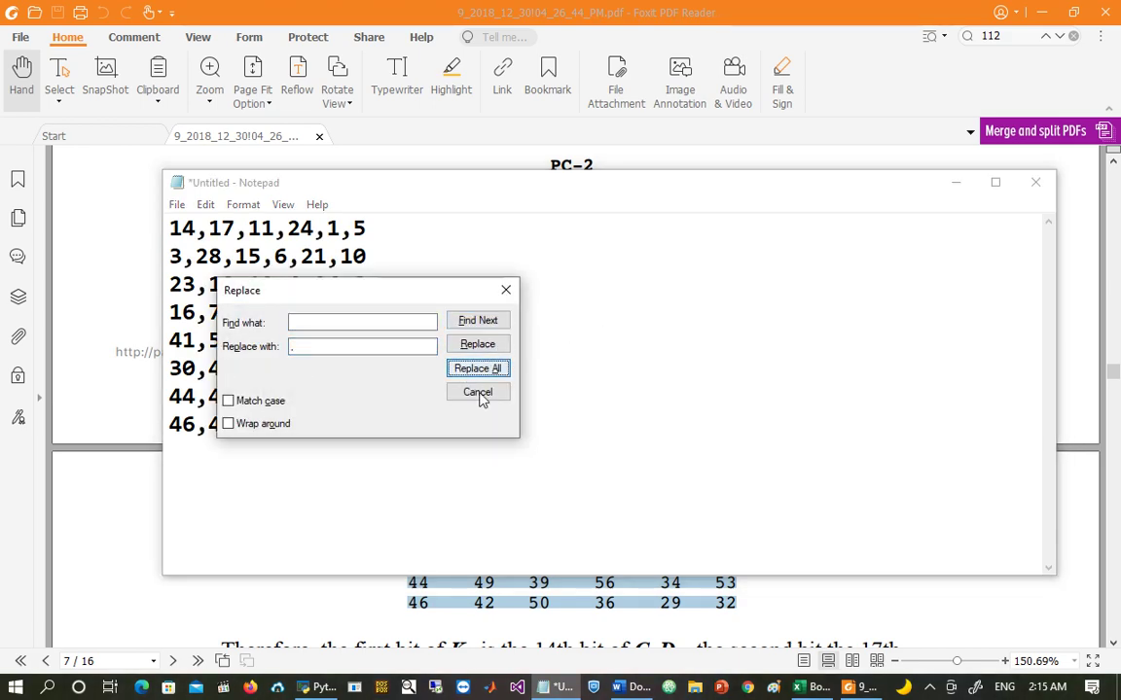
left_click(479, 393)
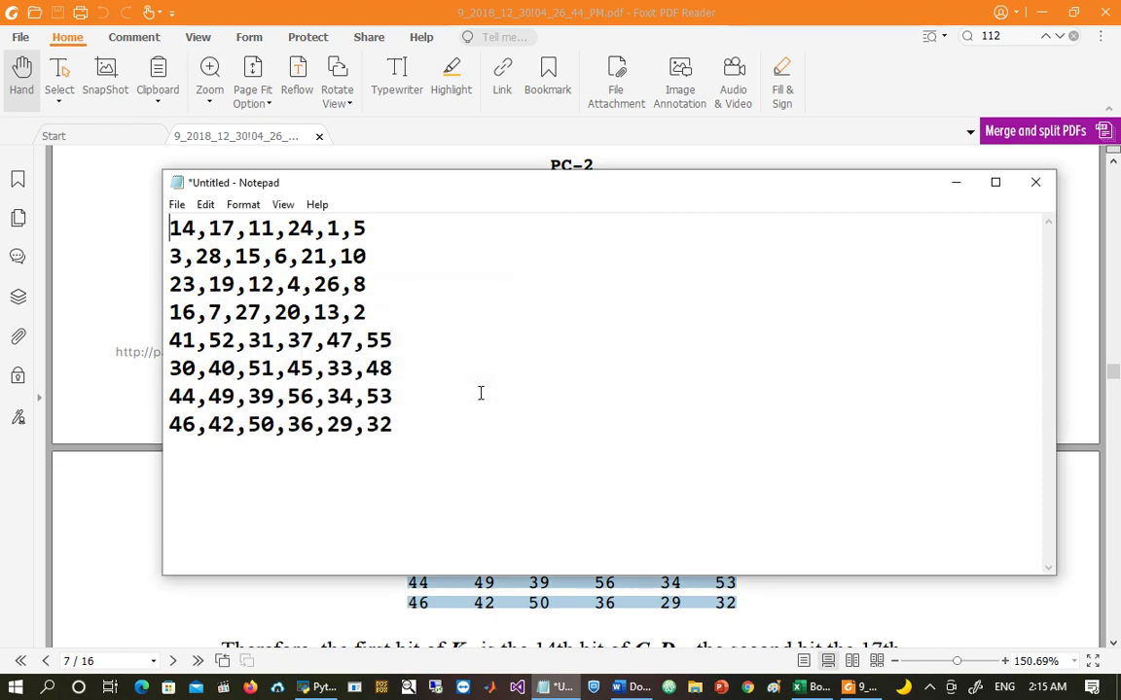
Step: Join the eight PC-2 rows into one continuous comma-separated list by replacing each line break with a comma
left_click(413, 402)
type(",")
key("Delete")
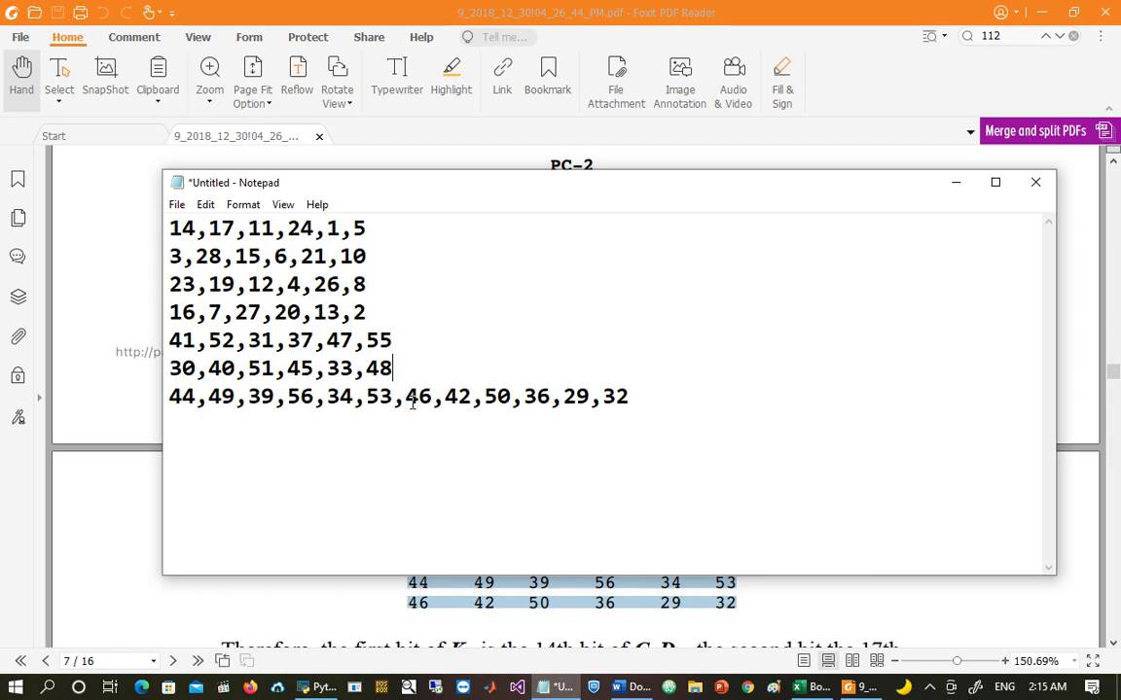
type(",")
key("Delete")
key("Up")
type(",")
key("Delete")
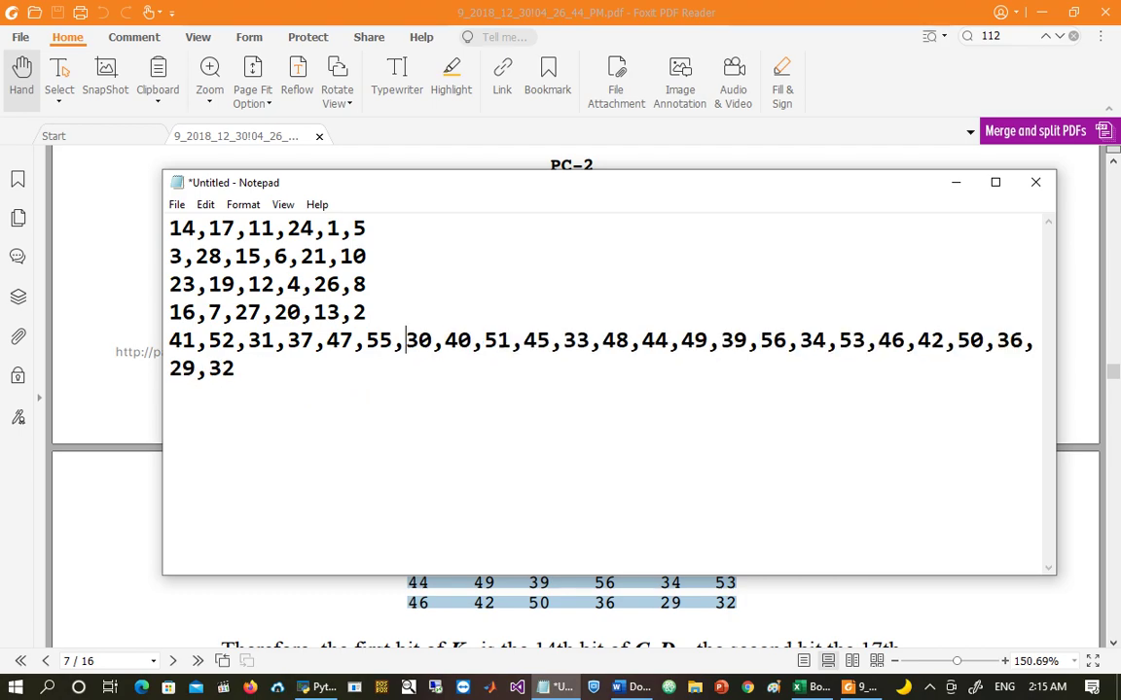
type(",")
key("Delete")
key("Delete")
type(",")
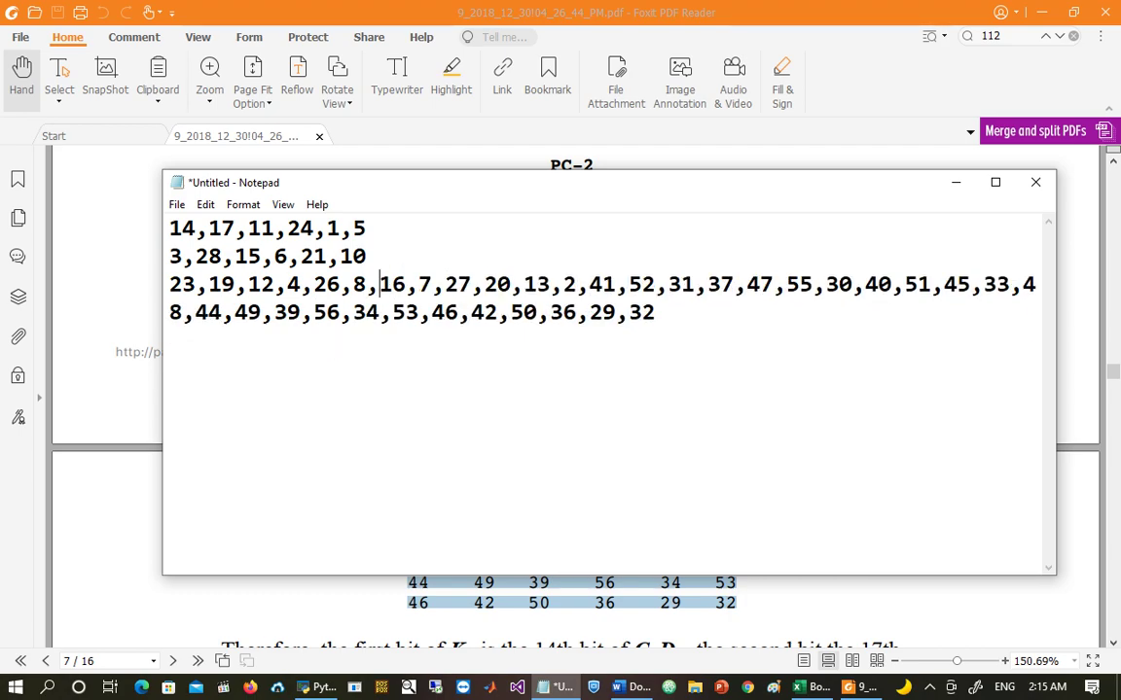
key("Down")
key("End")
key("Delete")
type(",")
key("Delete")
type(",")
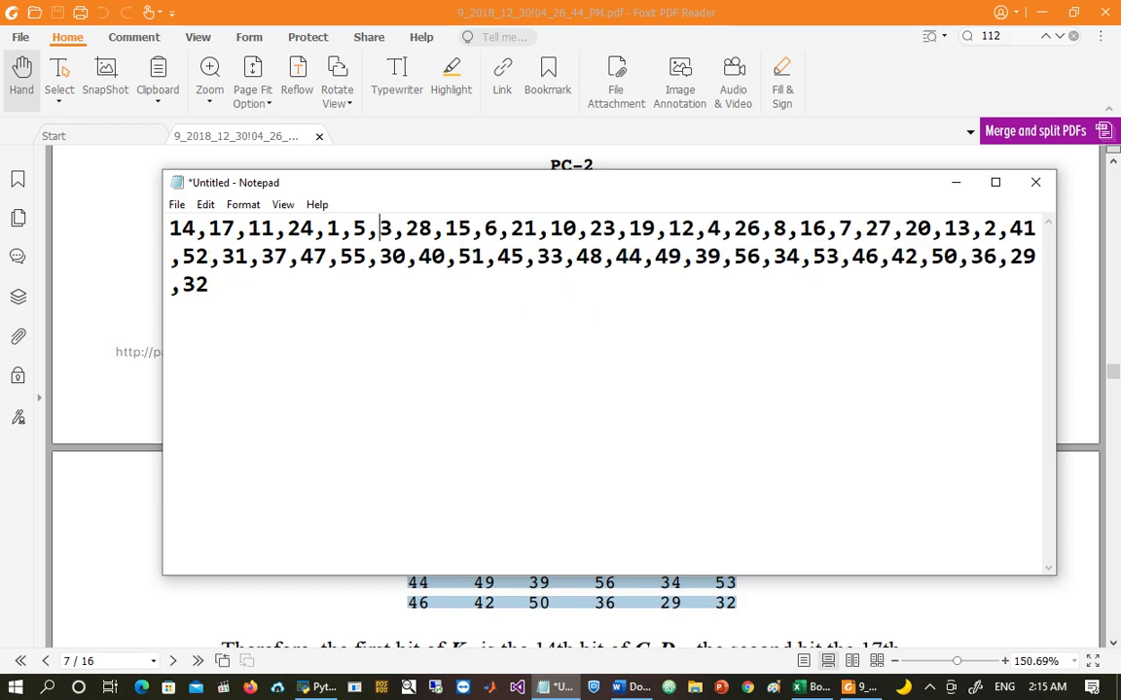
Step: Copy the whole PC-2 list from Notepad and paste it into Excel starting at EF9, one number per cell
key("ctrl+a")
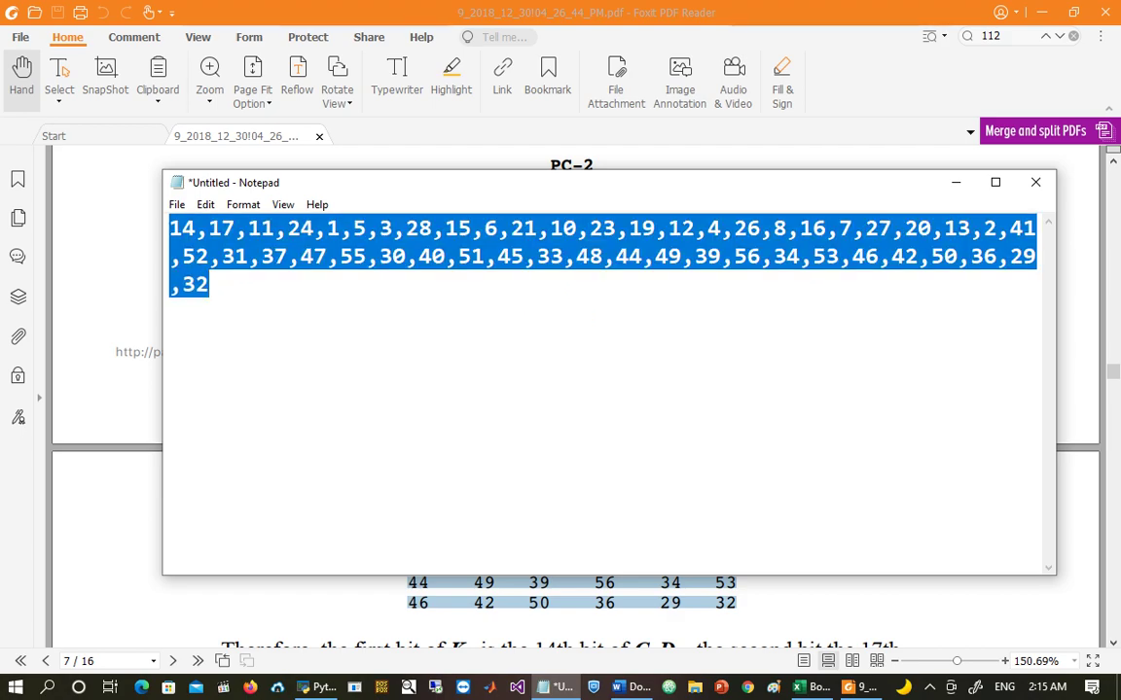
key("alt+Tab")
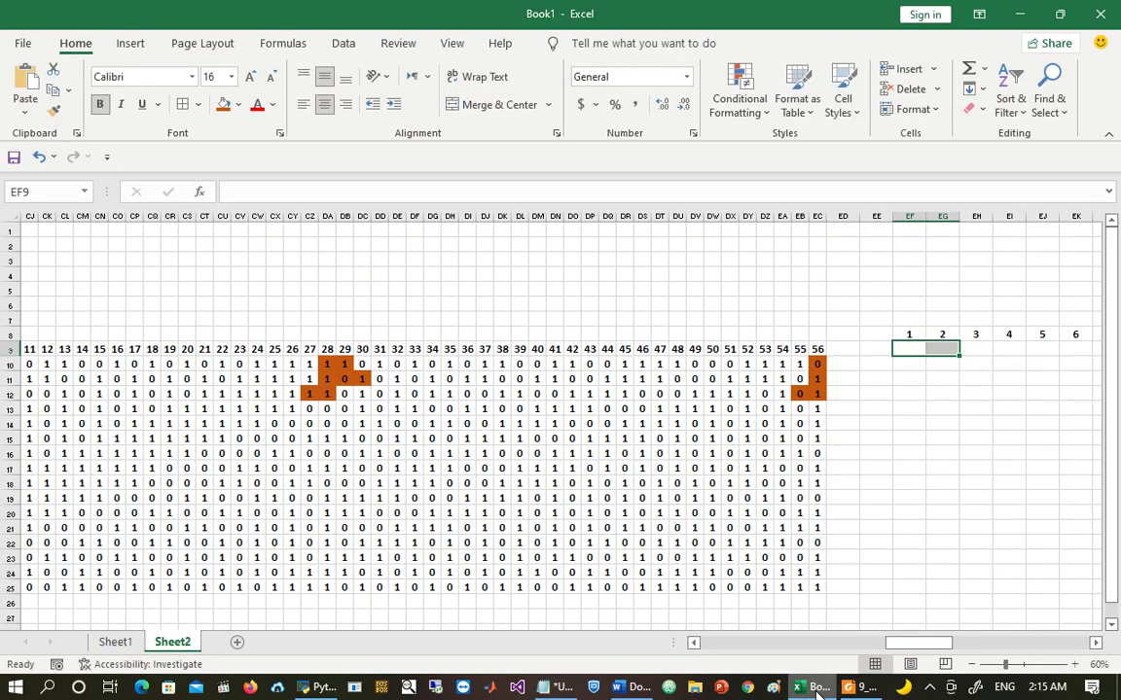
left_click(909, 347)
key("ctrl+v")
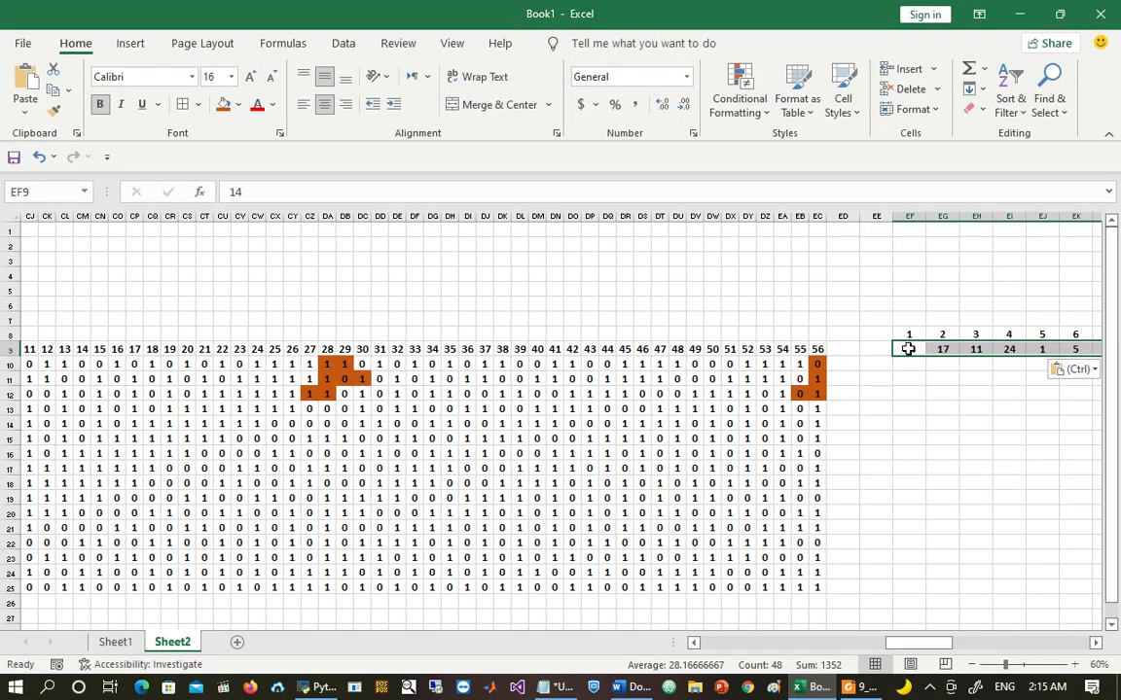
Step: Check the pasted PC-2 numbers in row 9 against the position header in row 8, from EF through GA and back
left_click(912, 347)
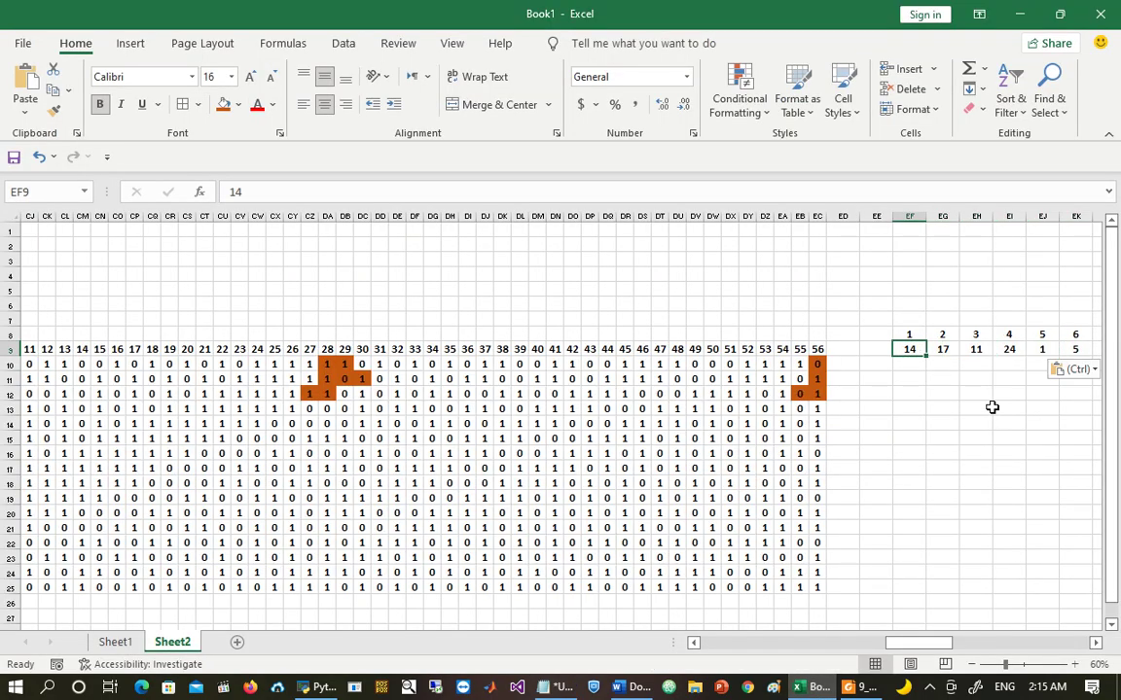
key("ctrl+Right")
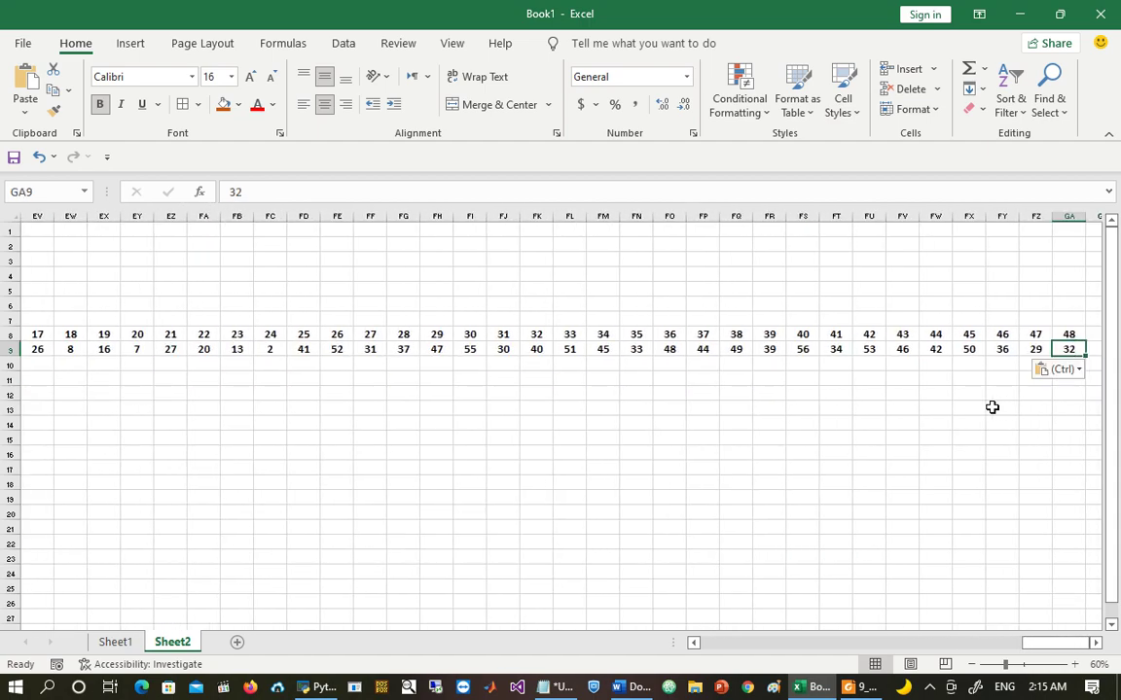
key("Right")
key("Right")
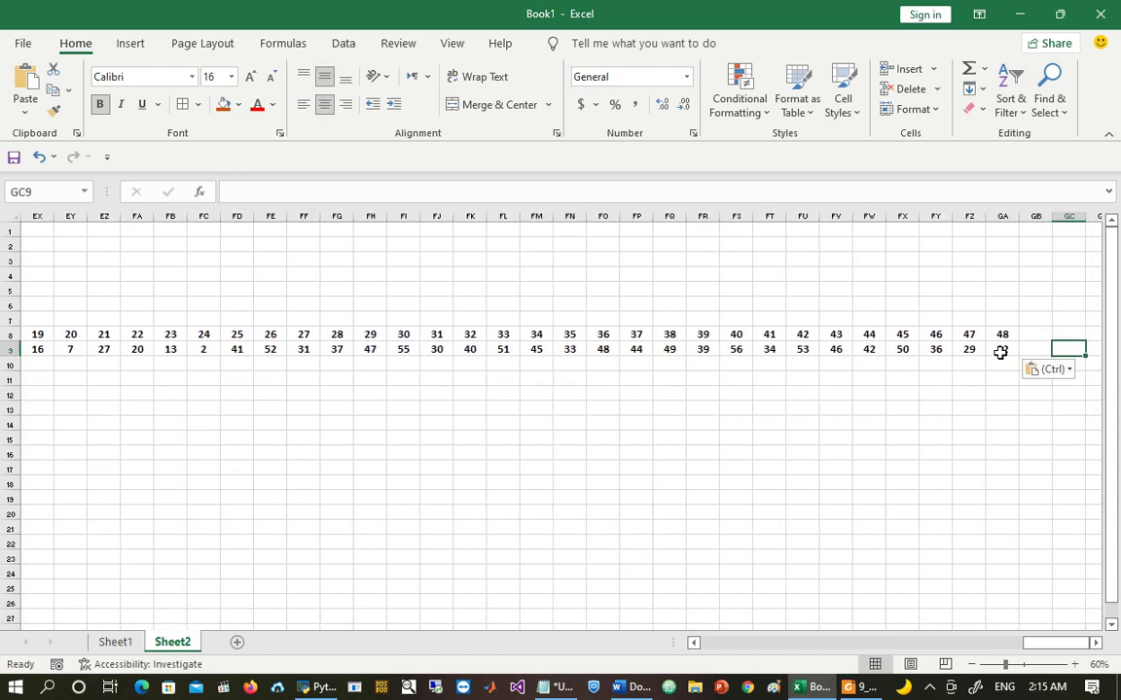
left_click(1000, 353)
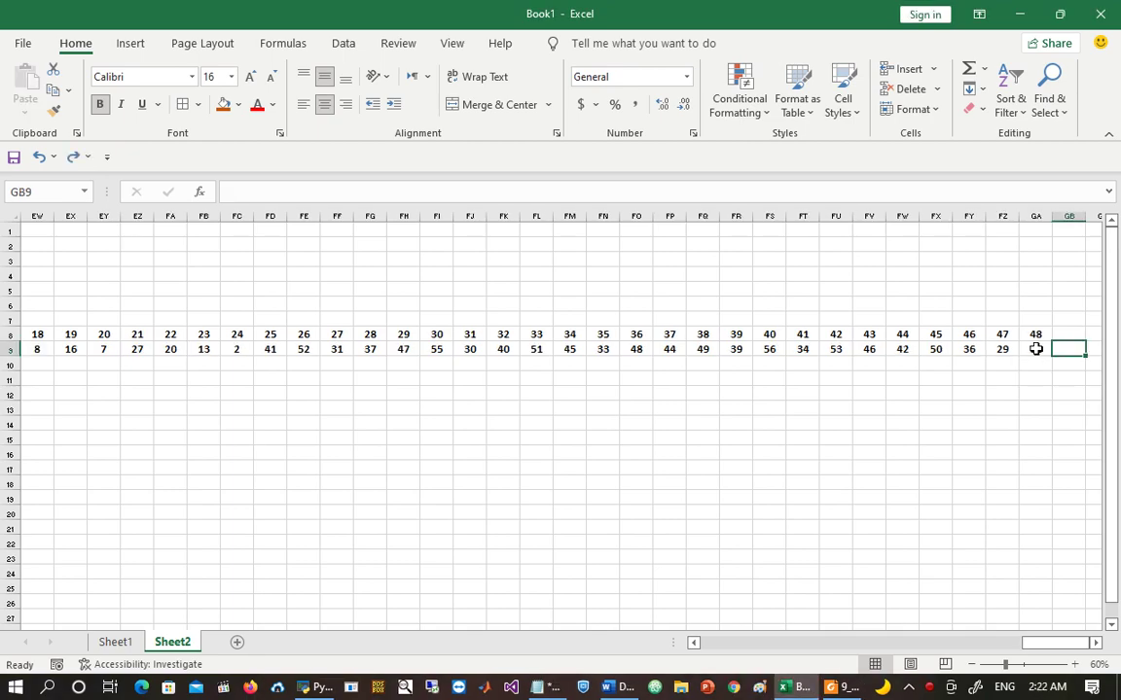
left_click(1039, 350)
key("Left")
key("Left")
key("Left")
key("Left")
key("Left")
key("Left")
key("Left")
key("Left")
key("Left")
key("Left")
key("Left")
key("Left")
key("Left")
key("Left")
key("Left")
key("Left")
key("Left")
key("Left")
key("Left")
key("Left")
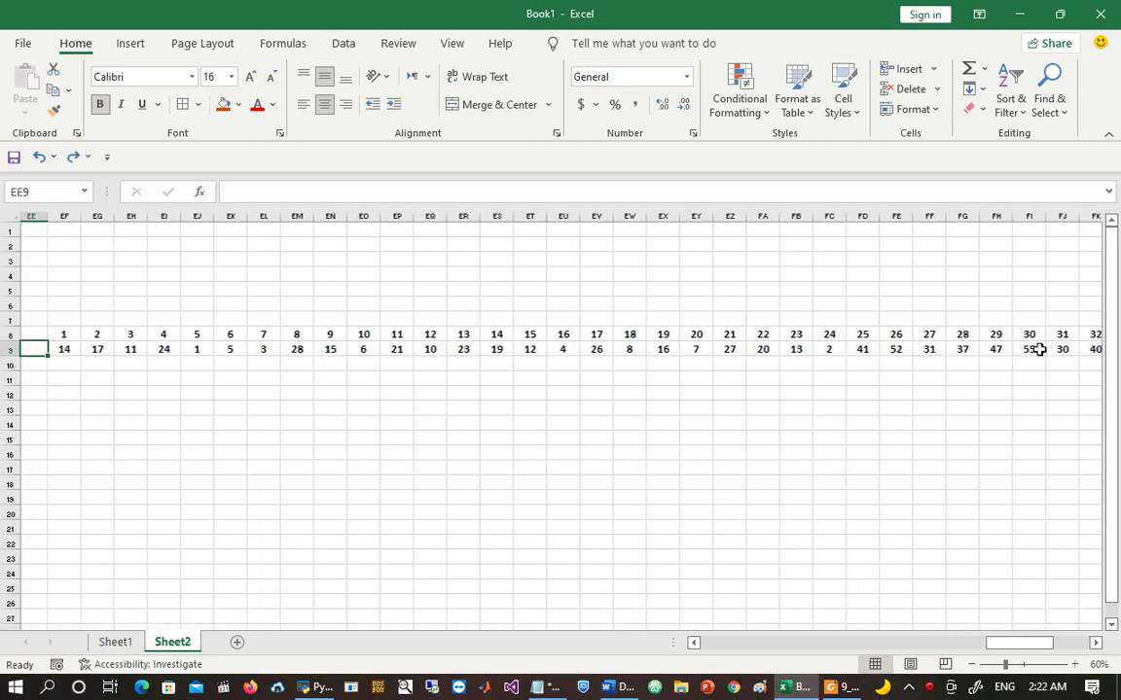
Step: Review the 56-bit block's numbering back to its first column and the row labels from k1 down to k16
key("Left")
key("Left")
key("Left")
key("Left")
key("Left")
key("Left")
key("Left")
key("Left")
key("Left")
key("Left")
key("Left")
key("Left")
key("Left")
key("Left")
key("Left")
key("Left")
key("Left")
key("Left")
key("Left")
key("Left")
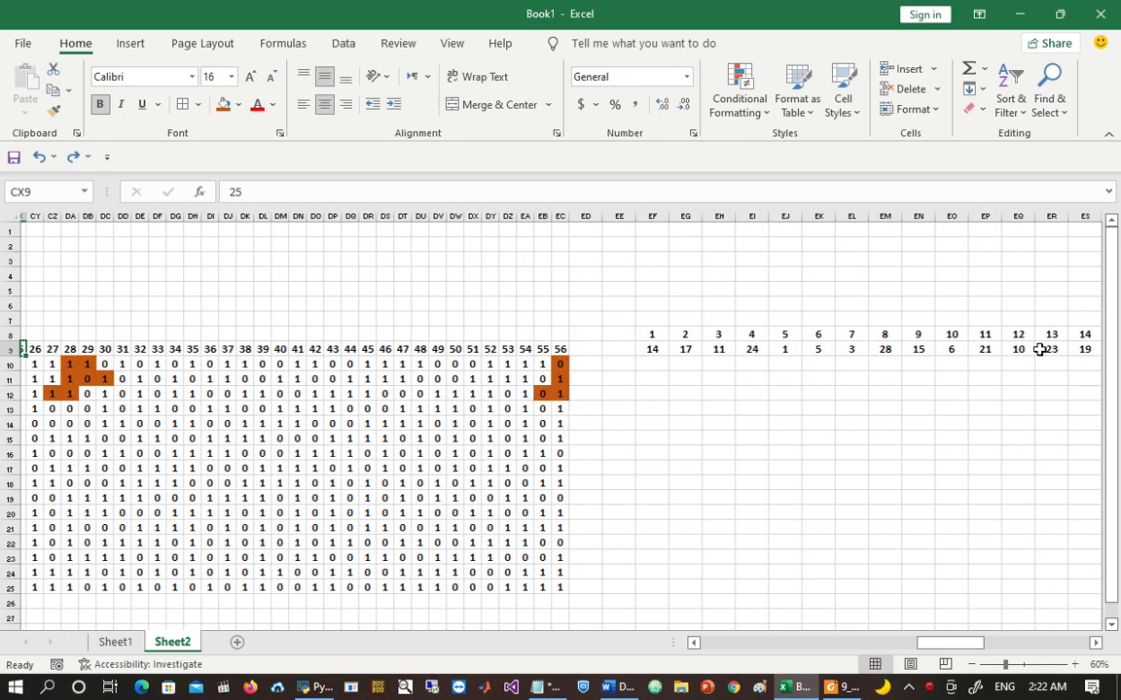
key("Left")
key("Left")
key("Left")
key("Left")
key("Left")
key("Left")
key("Left")
key("Left")
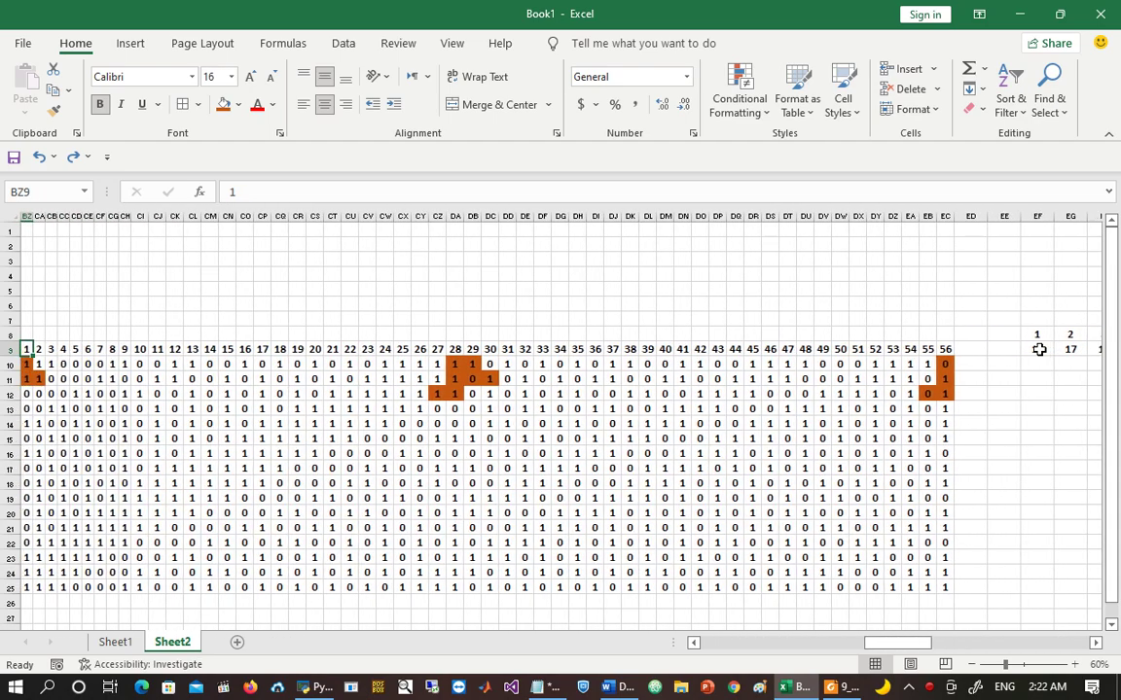
key("Down")
key("Down")
key("Down")
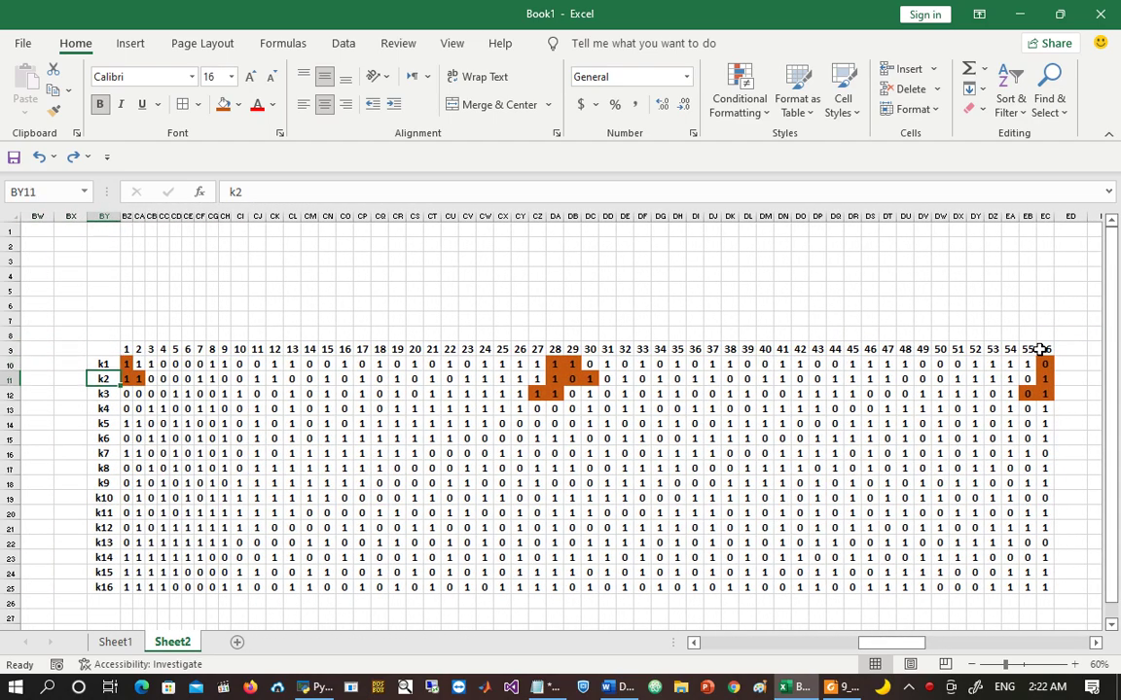
key("Up")
key("Up")
key("Down")
key("Down")
key("Down")
key("Down")
key("Down")
key("Down")
key("Down")
key("Down")
key("Down")
key("Down")
key("Down")
key("Down")
key("Down")
key("Down")
key("Down")
key("Down")
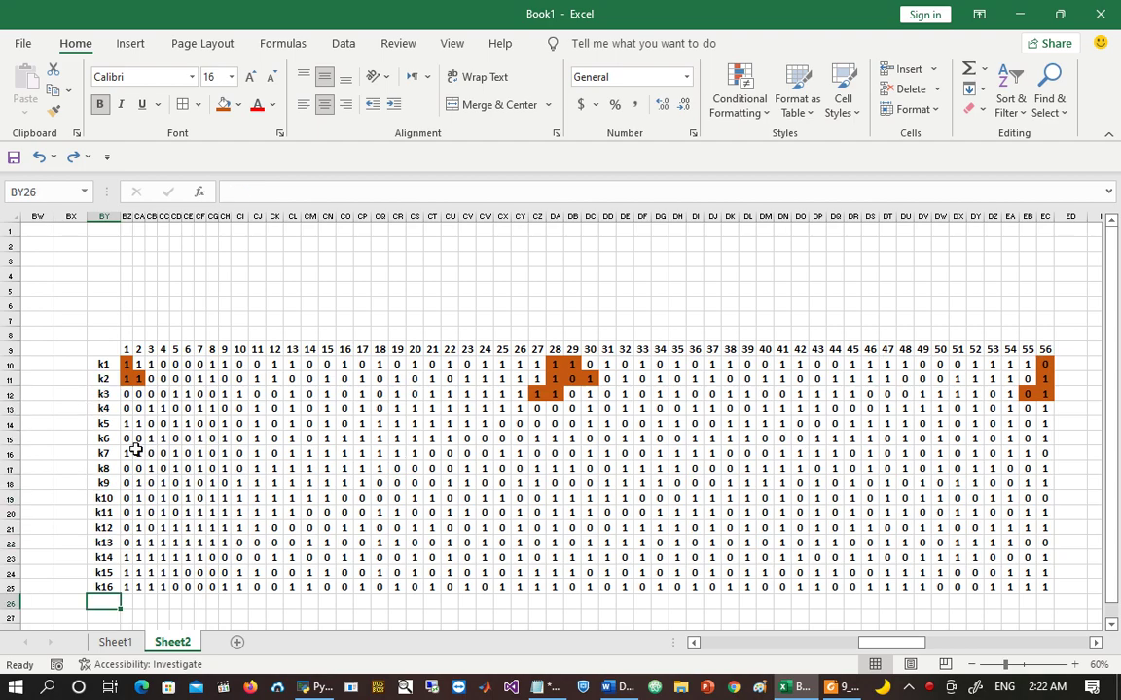
Step: Go back up through the k labels and select the k6 row across all 56 bits, BY15:EC15
key("Up")
key("Up")
key("Up")
key("Up")
key("Up")
key("Up")
key("Up")
key("Up")
key("Up")
key("Up")
key("Up")
key("Up")
key("Up")
key("Up")
key("Down")
key("Down")
key("Down")
key("ctrl+shift+Right")
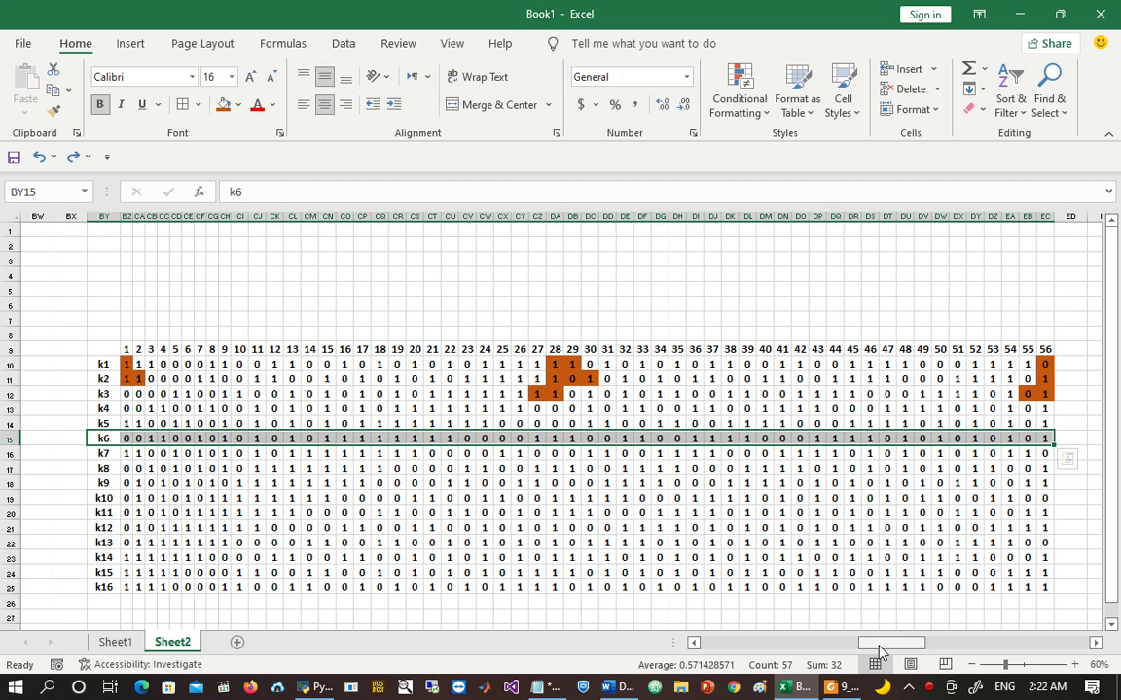
Step: Compare the k rows and position header of the 56-bit block with the PC-2 numbers in row 9
left_click_drag(878, 652, 926, 652)
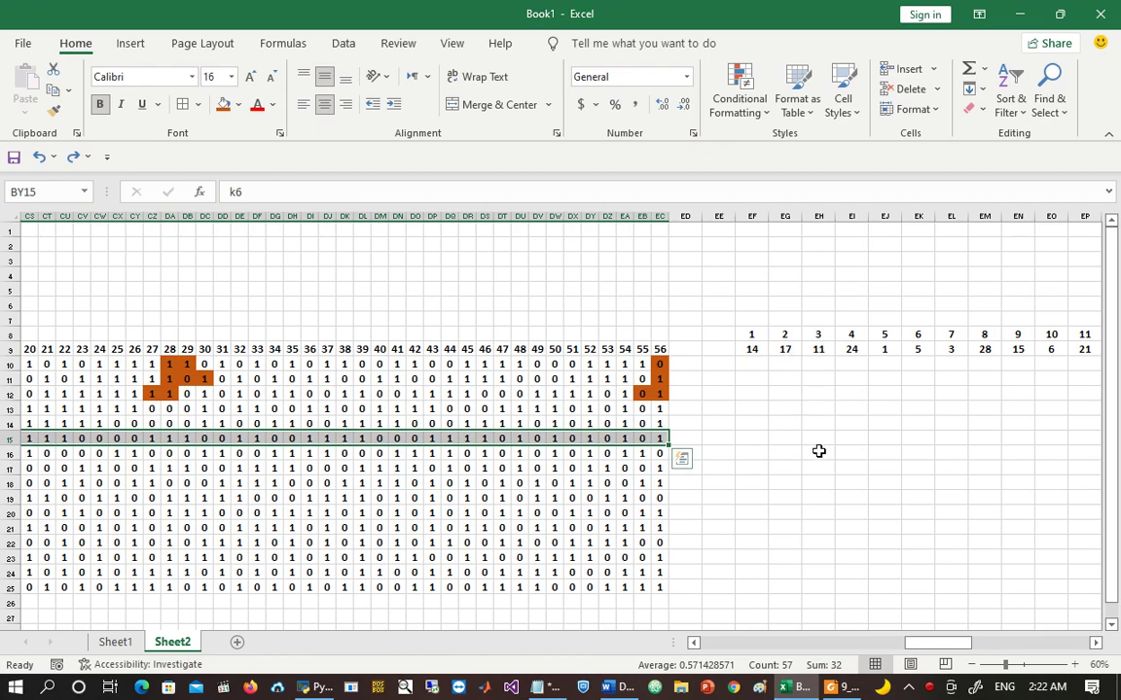
left_click_drag(910, 644, 843, 644)
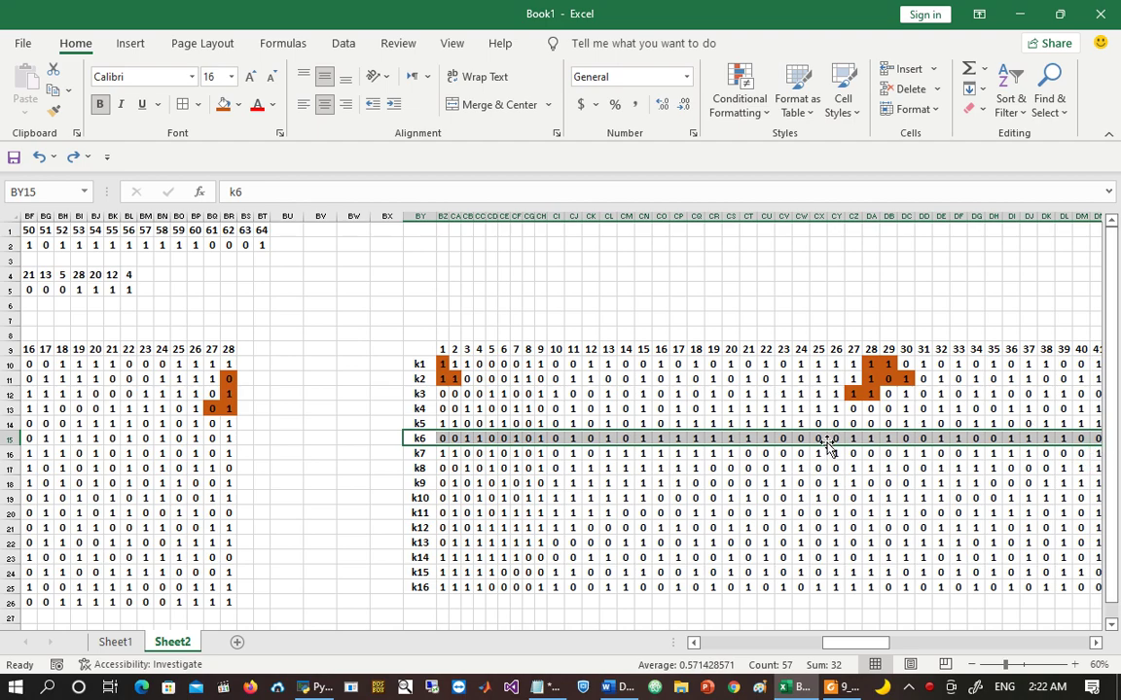
key("Up")
key("Up")
key("Up")
key("Up")
key("Up")
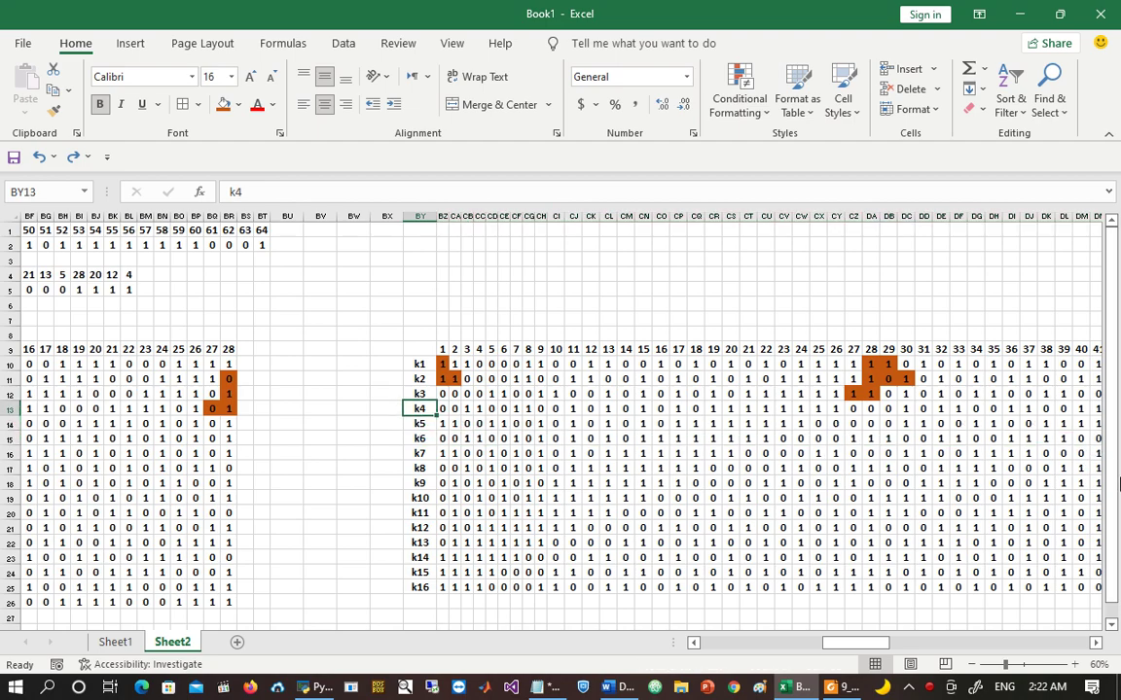
key("ctrl+Right")
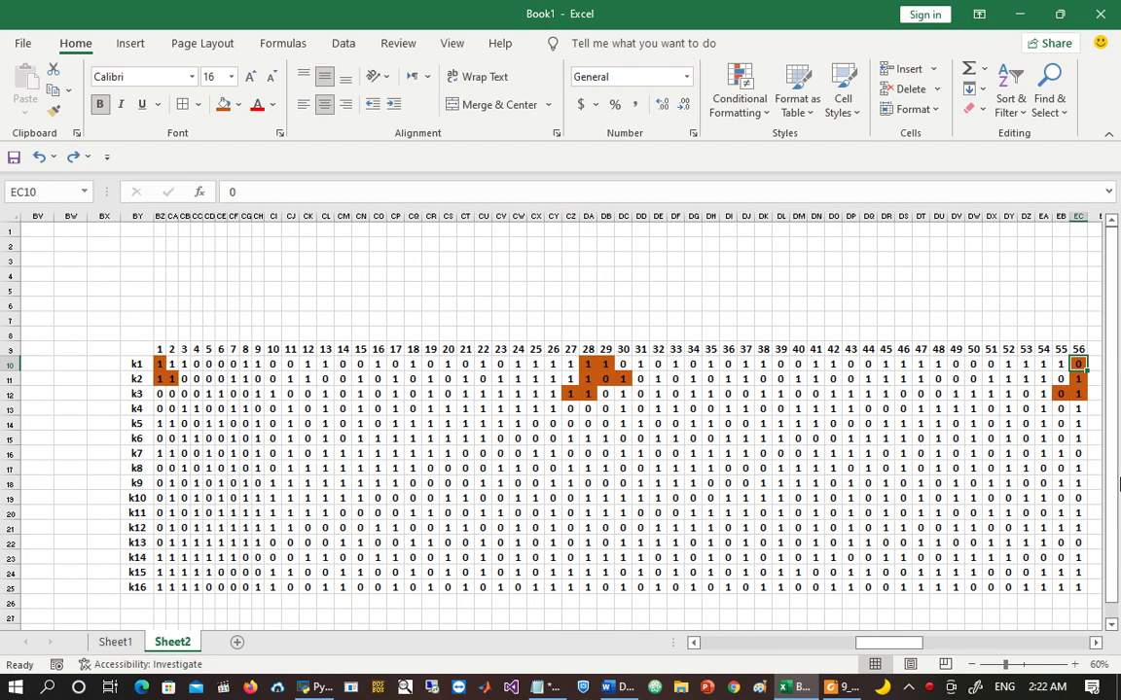
key("Right")
key("Right")
key("Right")
key("Right")
key("Right")
key("Up")
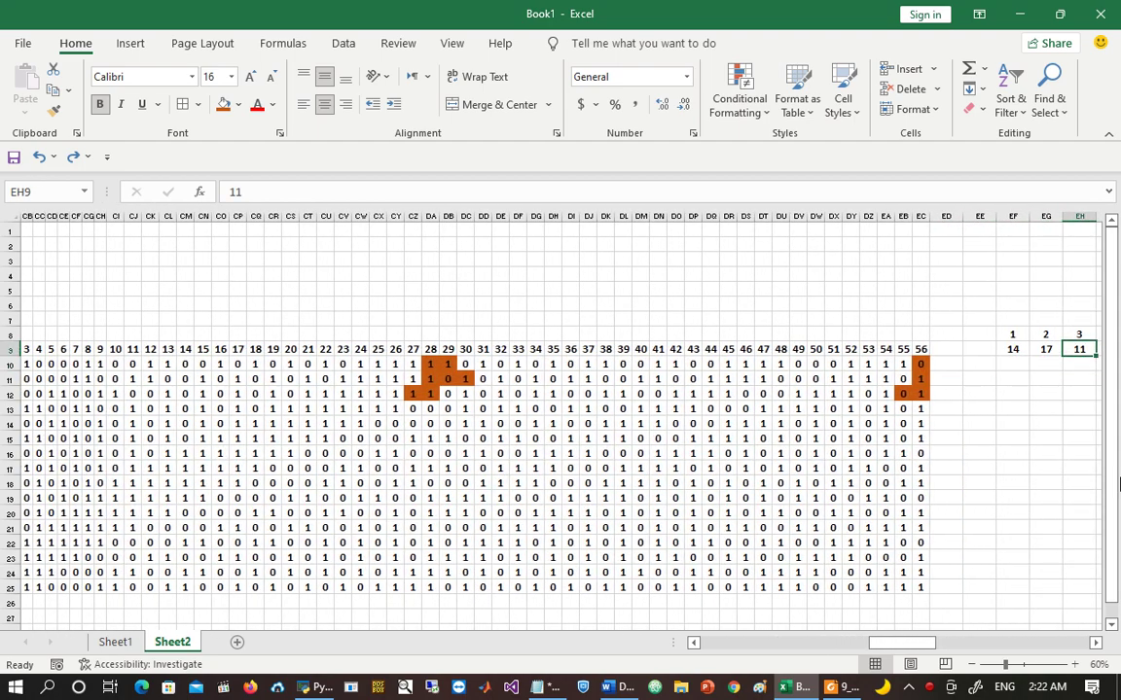
key("ctrl+Right")
key("ctrl+Left")
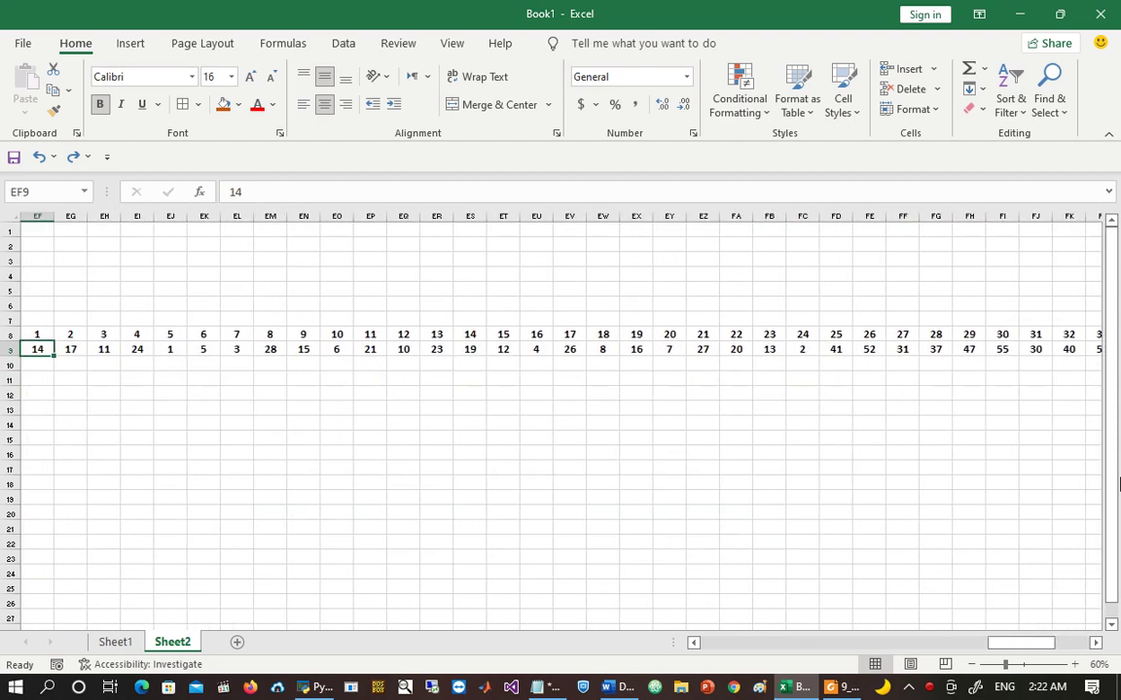
Step: Insert two blank columns at column EE, between the 56-bit block and the PC-2 table
key("Left")
key("Left")
key("Left")
key("Left")
key("ctrl+Left")
key("Left")
key("Left")
key("Left")
key("Left")
key("Left")
key("Left")
key("Left")
key("Left")
key("Left")
key("Left")
key("Left")
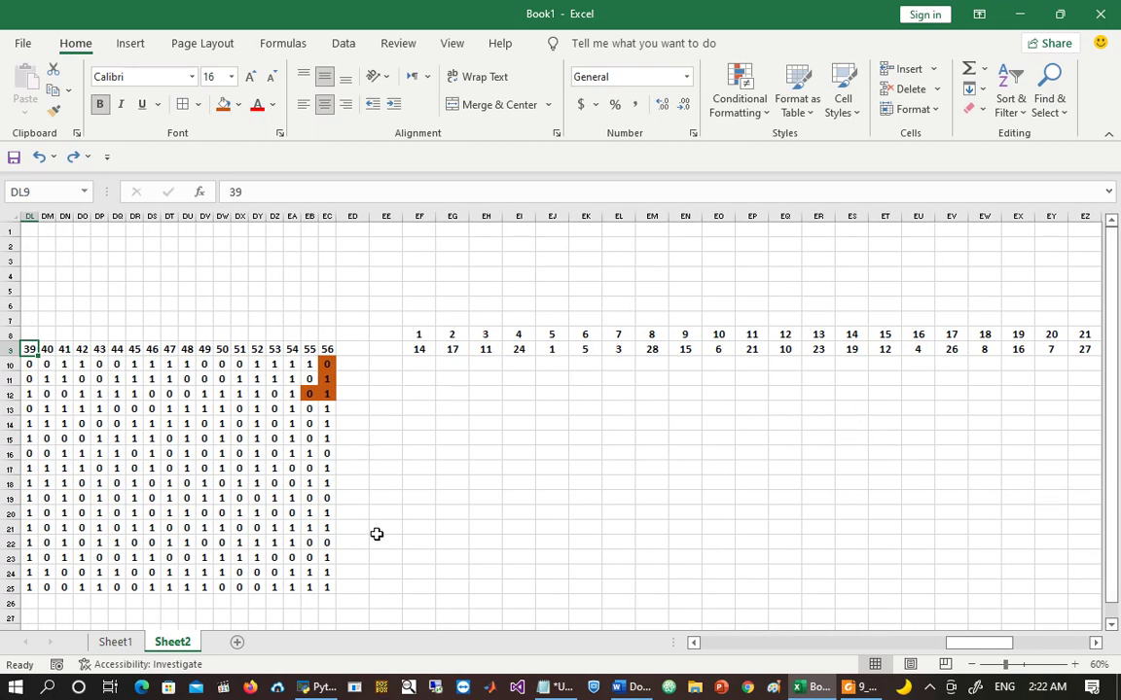
left_click(386, 216)
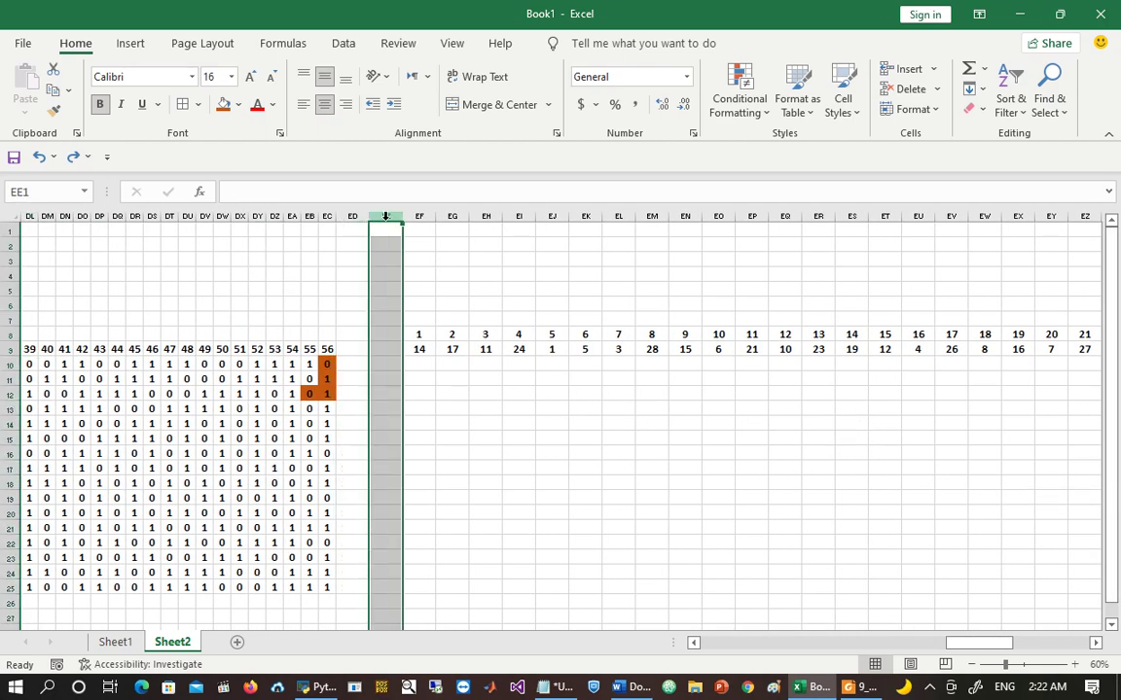
key("ctrl+shift+plus")
key("ctrl+shift+plus")
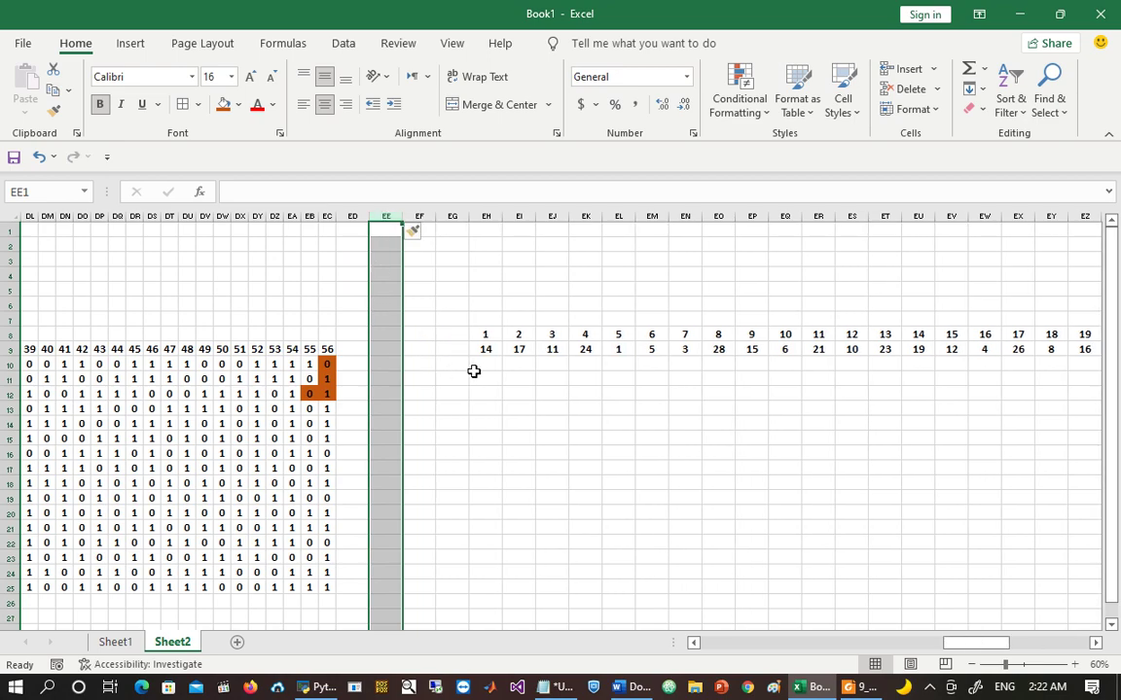
Step: Label the rows of the PC-2 table k1 through k16 in EG10:EG25
left_click(455, 364)
type("k1")
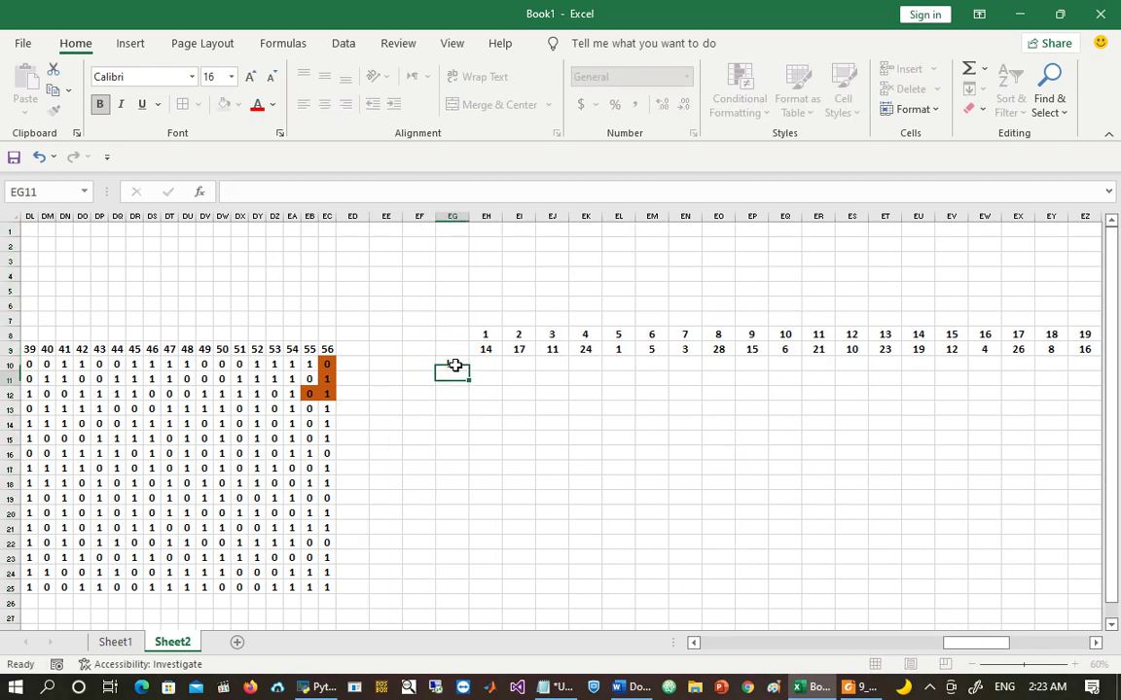
key("Return")
left_click(454, 367)
left_click_drag(468, 371, 467, 593)
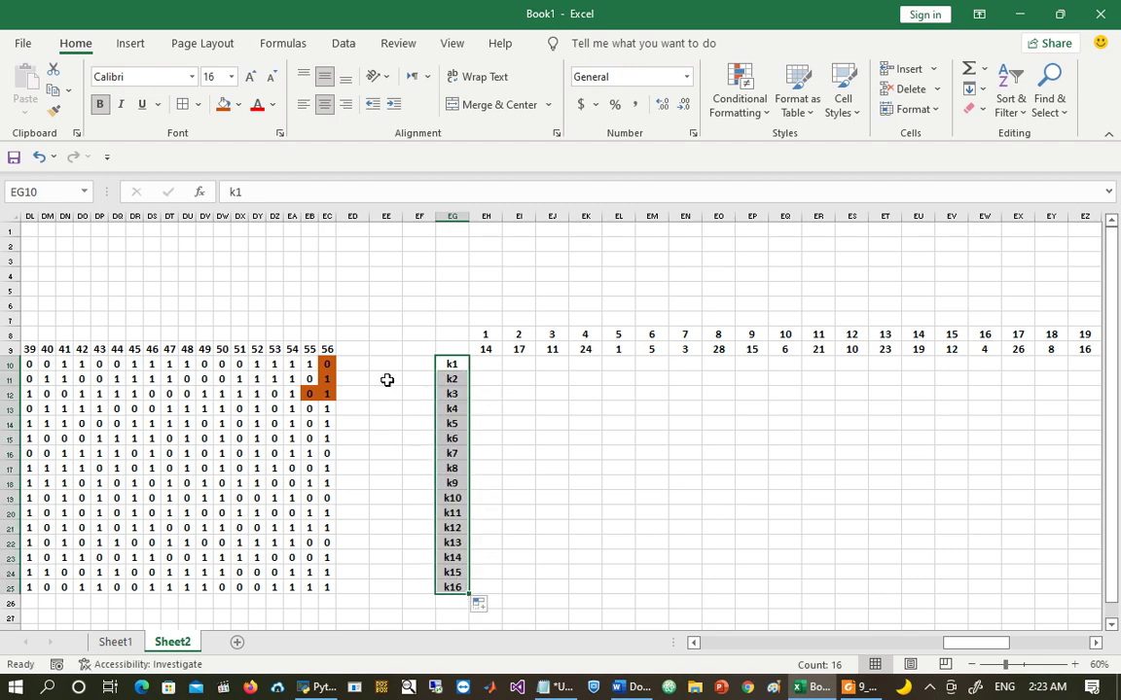
Step: Number the labelled rows 2 through 17 in EF10:EF25 as a filled series starting with 2 and 3
left_click(412, 365)
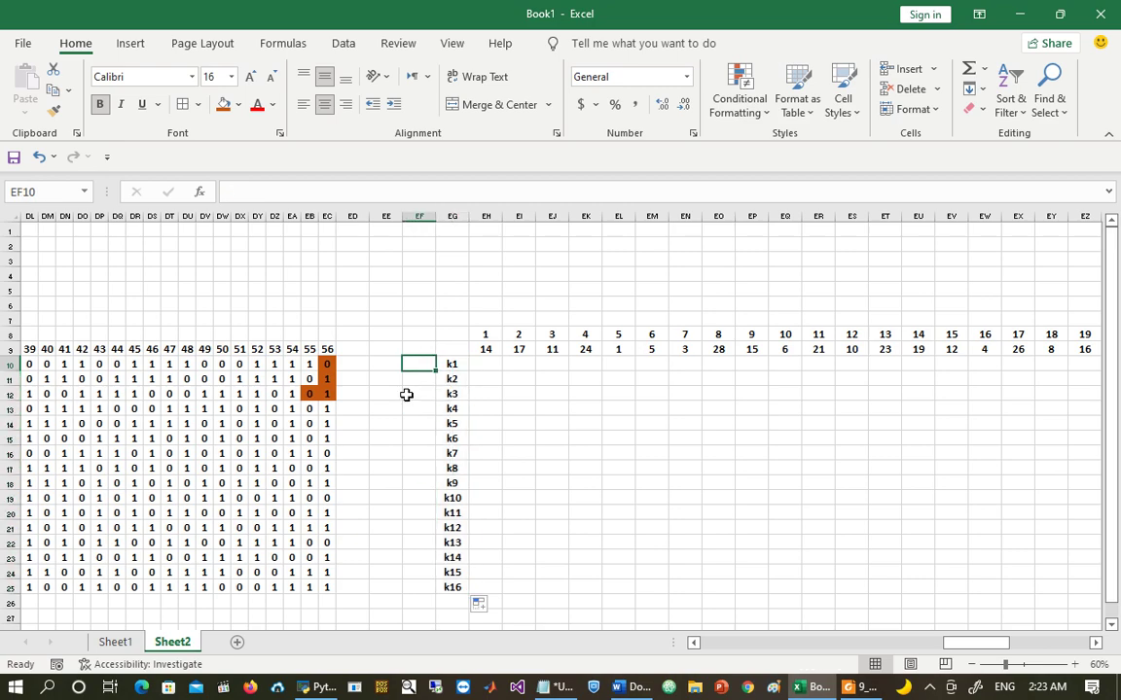
type("2")
key("Return")
type("3")
key("Return")
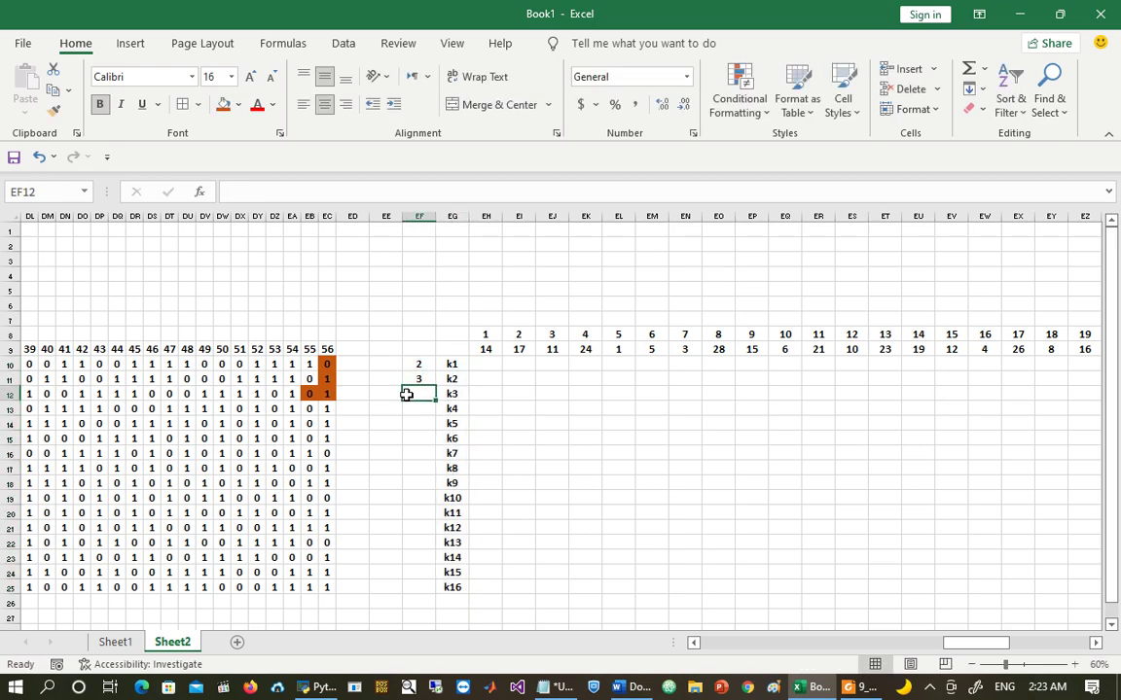
left_click_drag(421, 365, 429, 595)
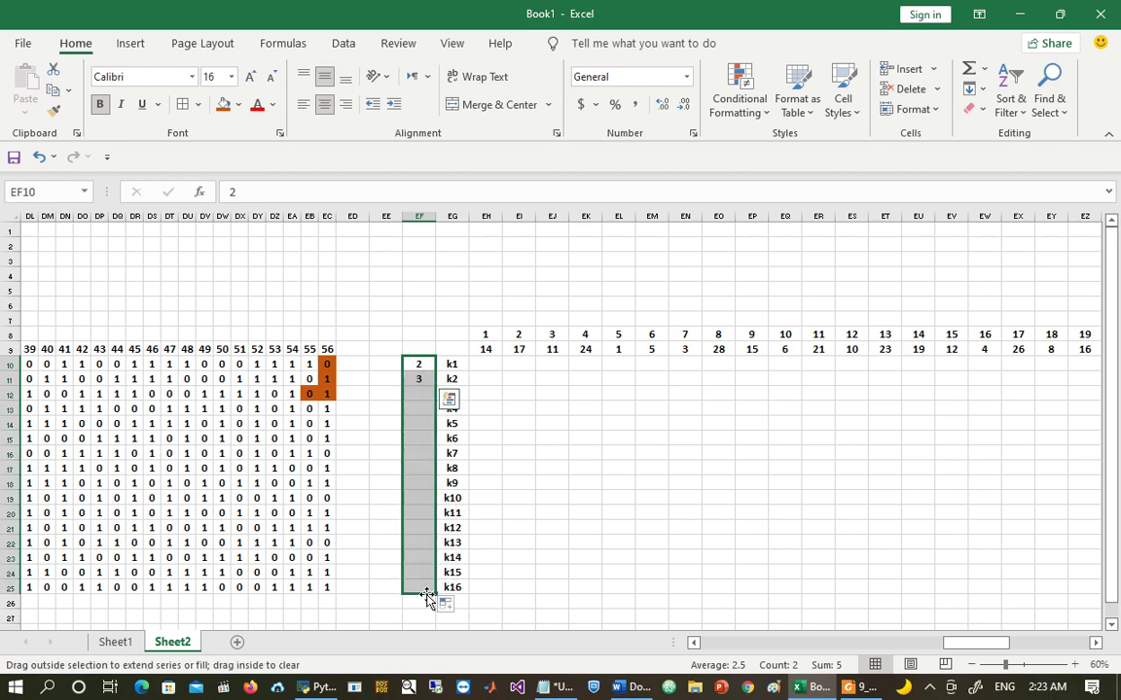
Step: Compare the index numbers with the rows of column EC from its header down, and widen column EH
left_click_drag(324, 355, 321, 593)
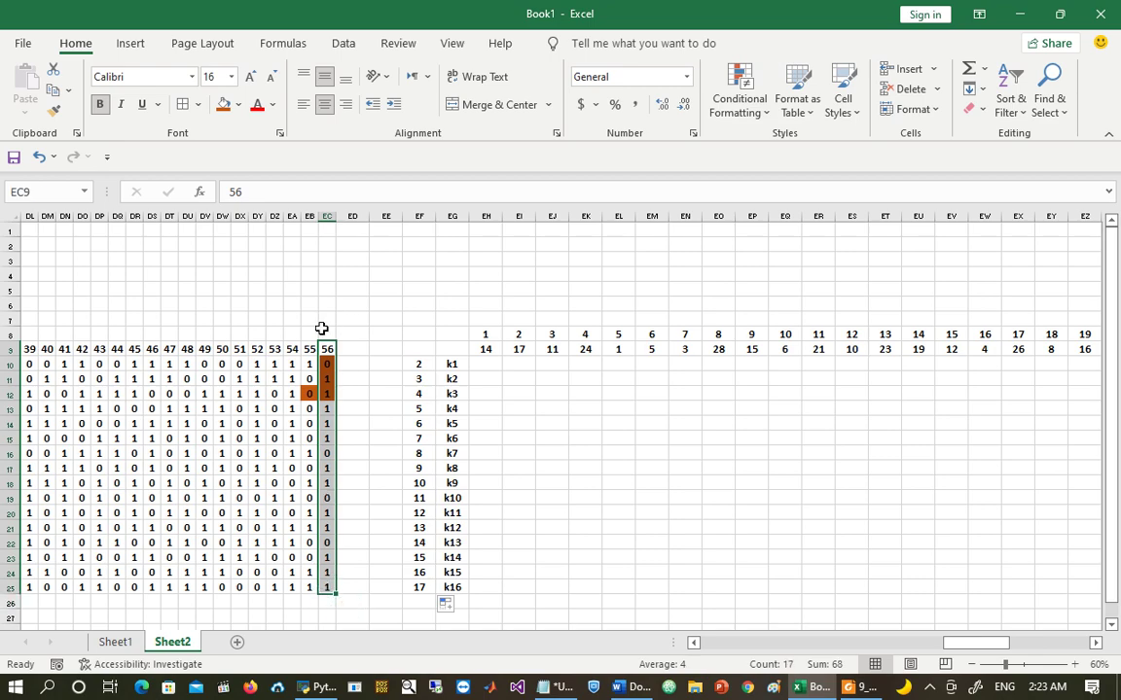
left_click_drag(328, 365, 426, 360)
left_click(483, 365)
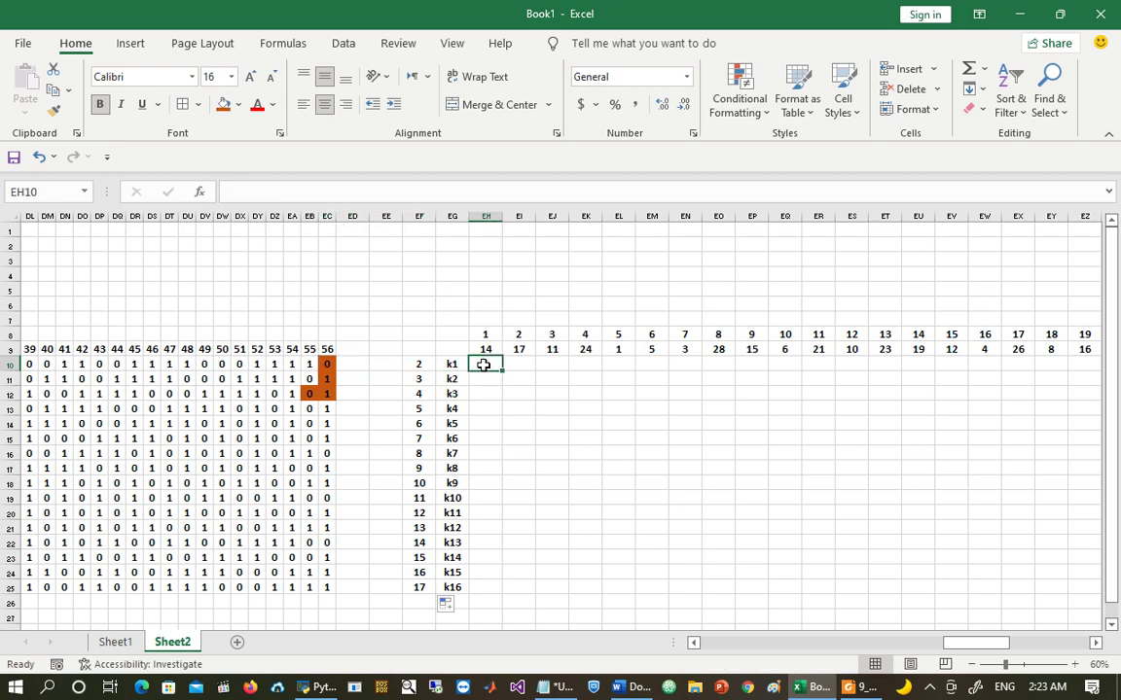
left_click_drag(504, 217, 582, 218)
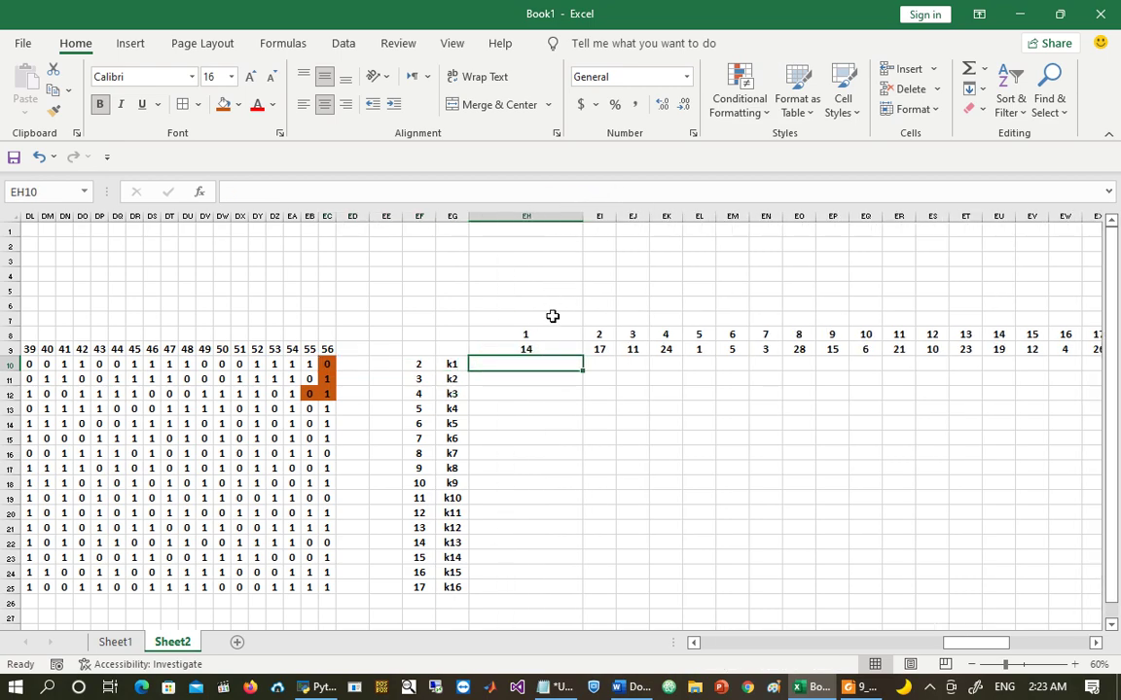
Step: Start an HLOOKUP formula in EH10 with EH$9 as the lookup value
type("=hl")
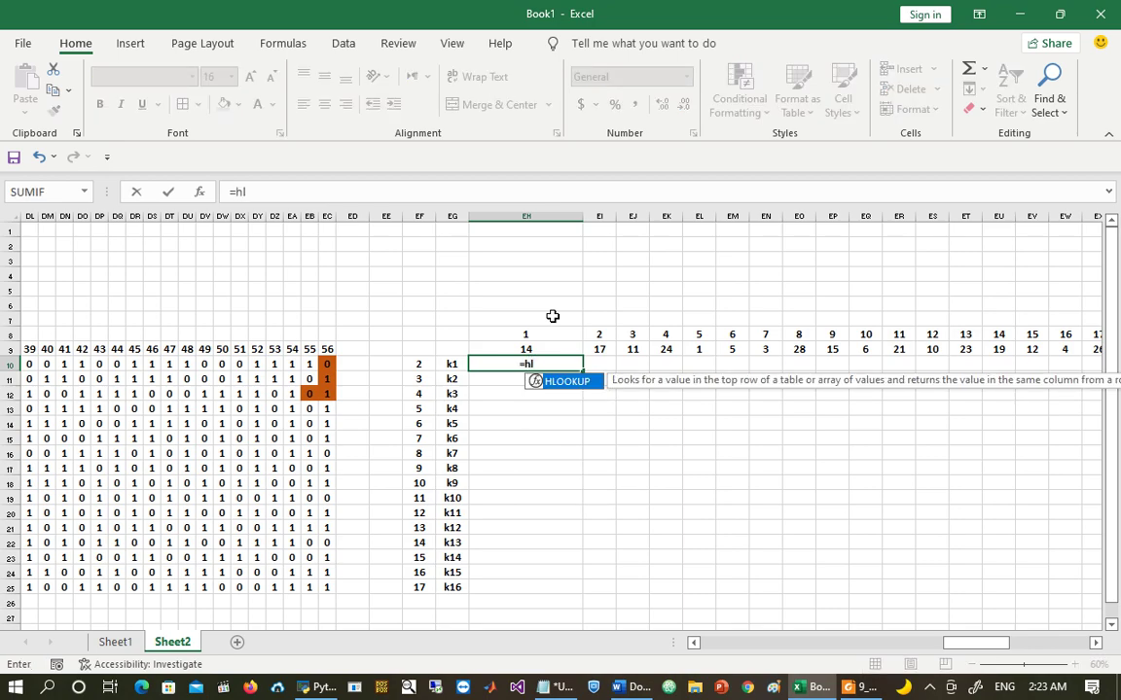
type("oo")
double_click(559, 382)
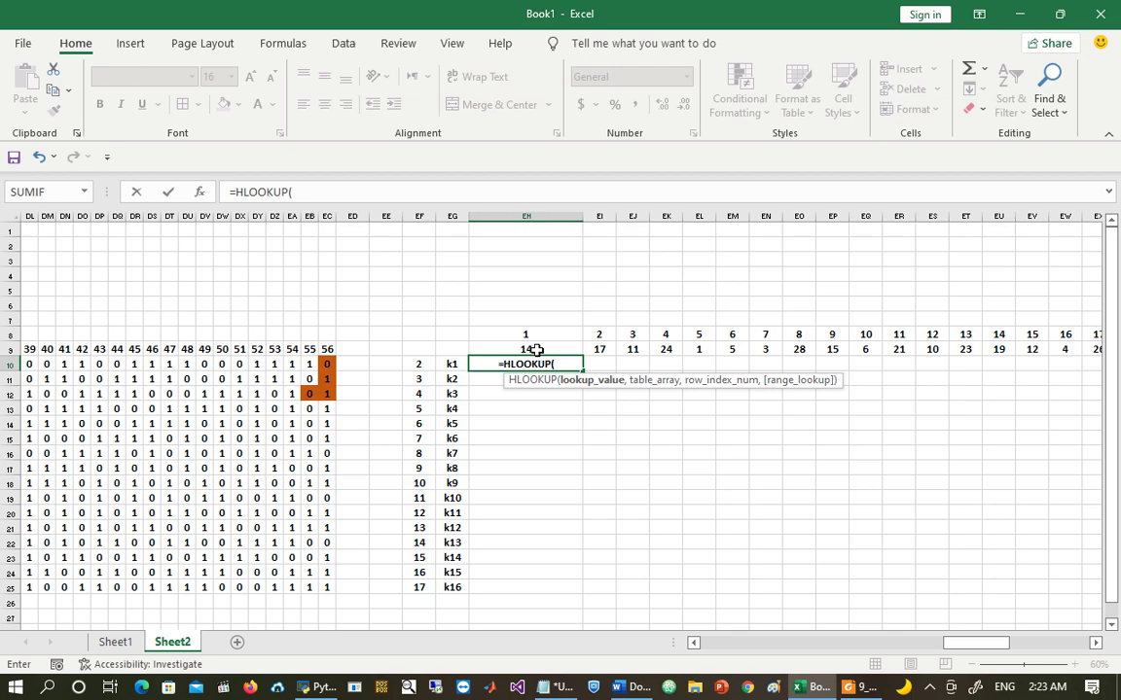
left_click(536, 349)
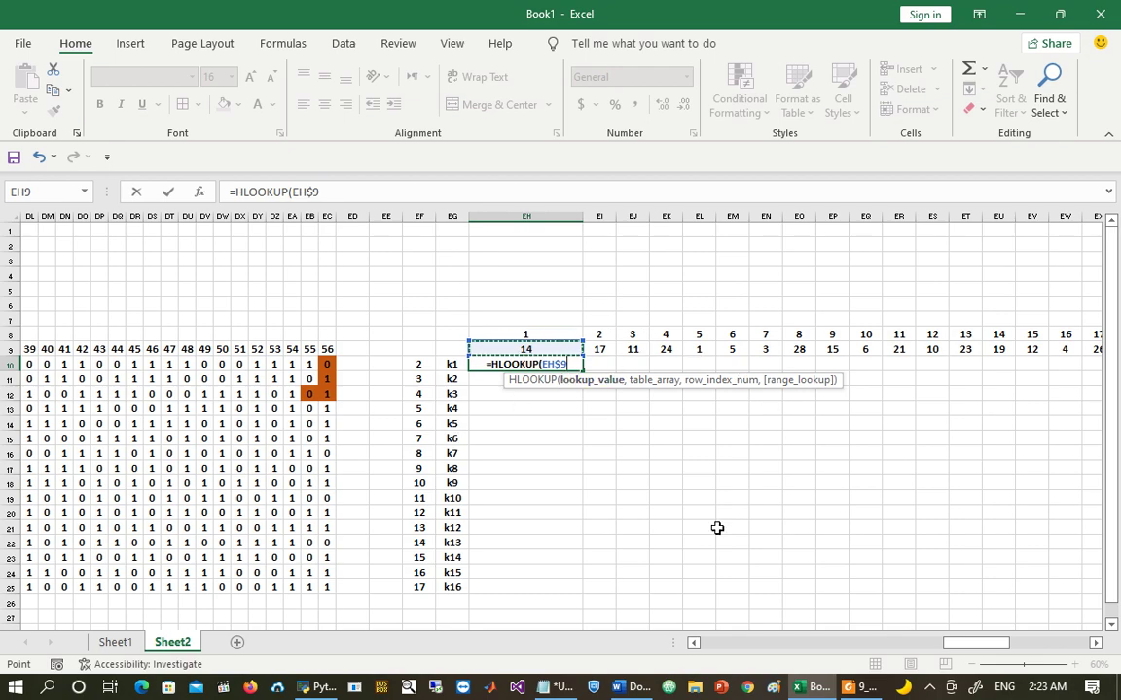
type(",")
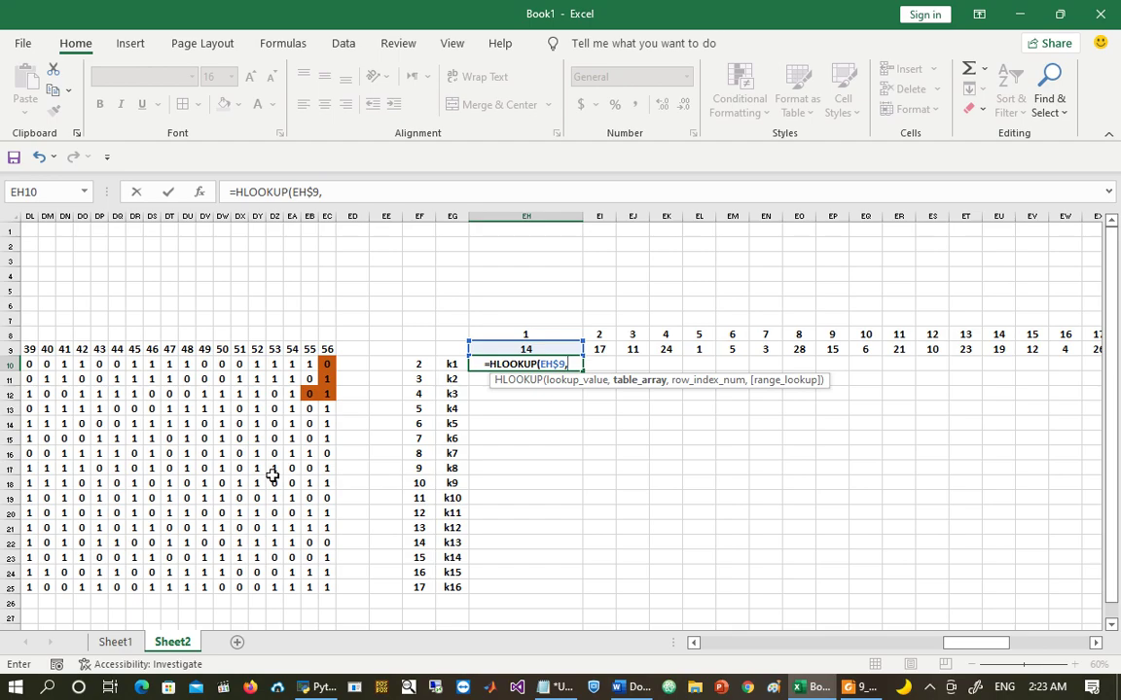
Step: Give the HLOOKUP the whole 56-bit block with its header as absolute table array, $BZ$9:$EC$25
left_click_drag(956, 650, 856, 649)
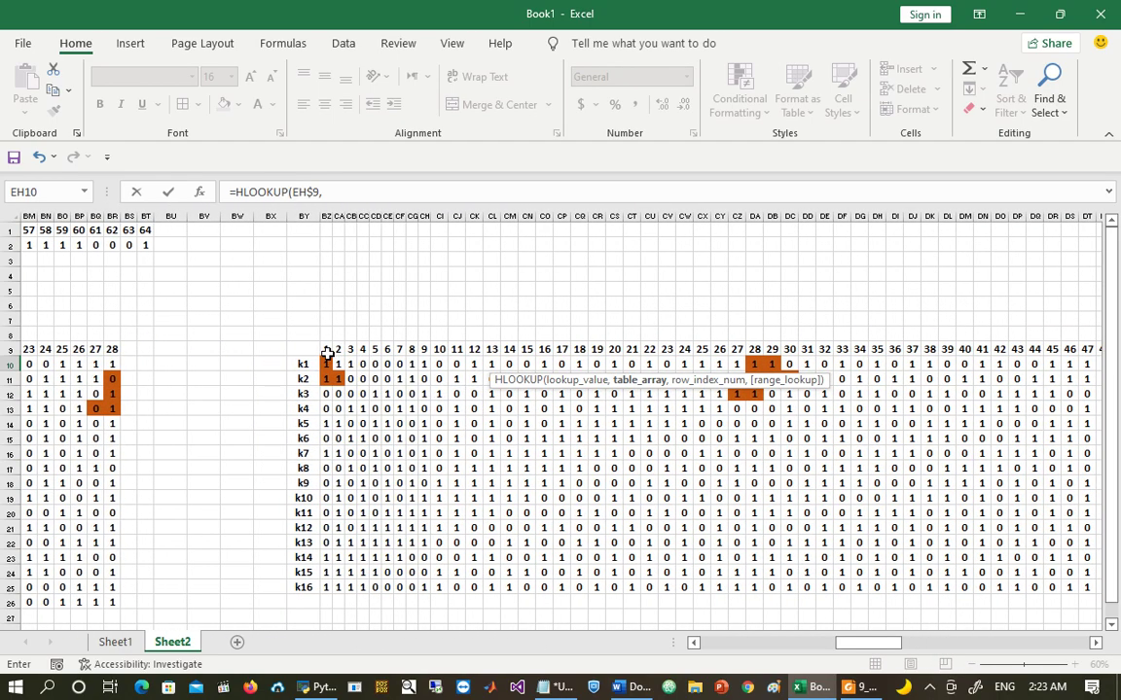
left_click_drag(327, 350, 834, 592)
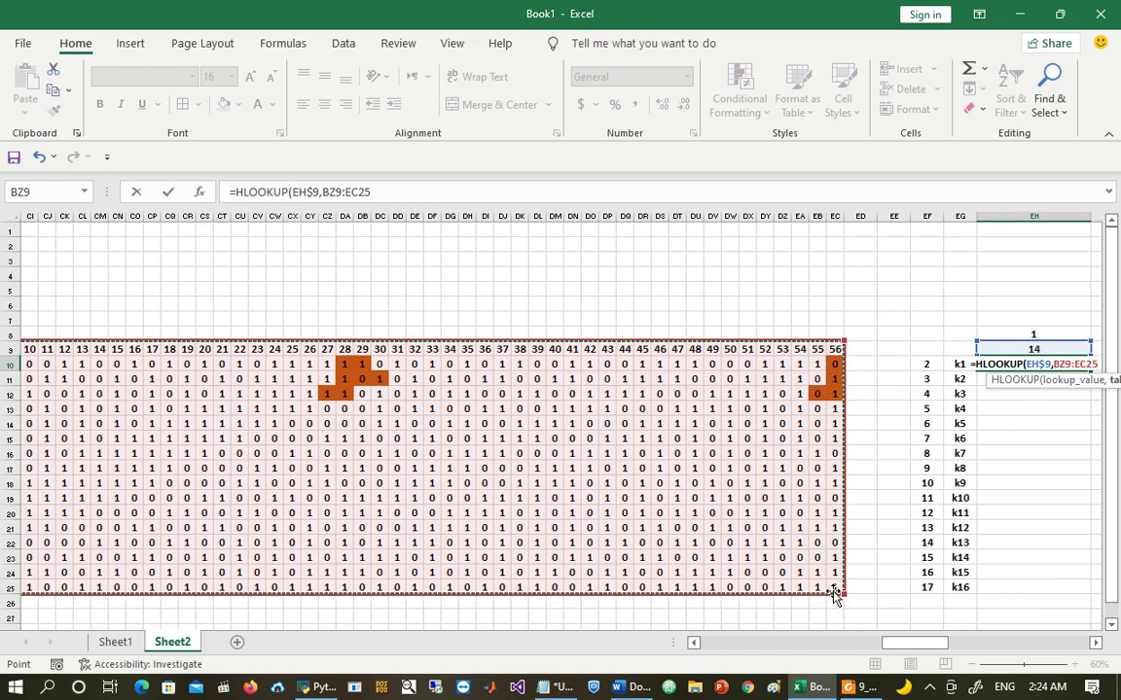
key("F4")
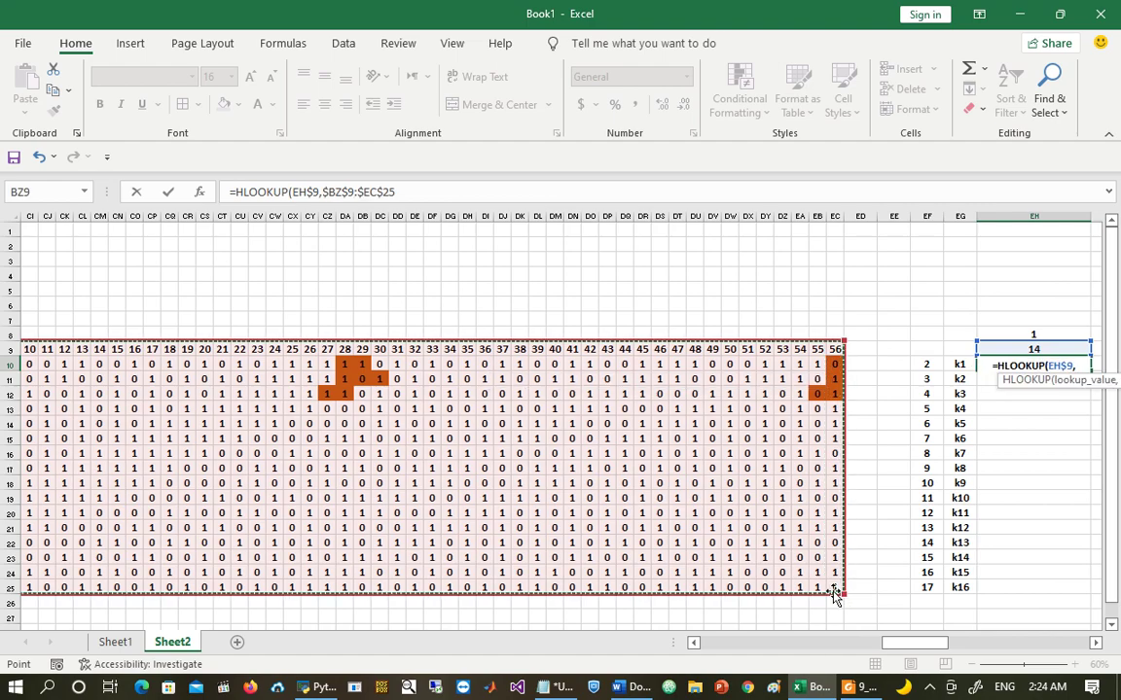
left_click(481, 193)
type(",")
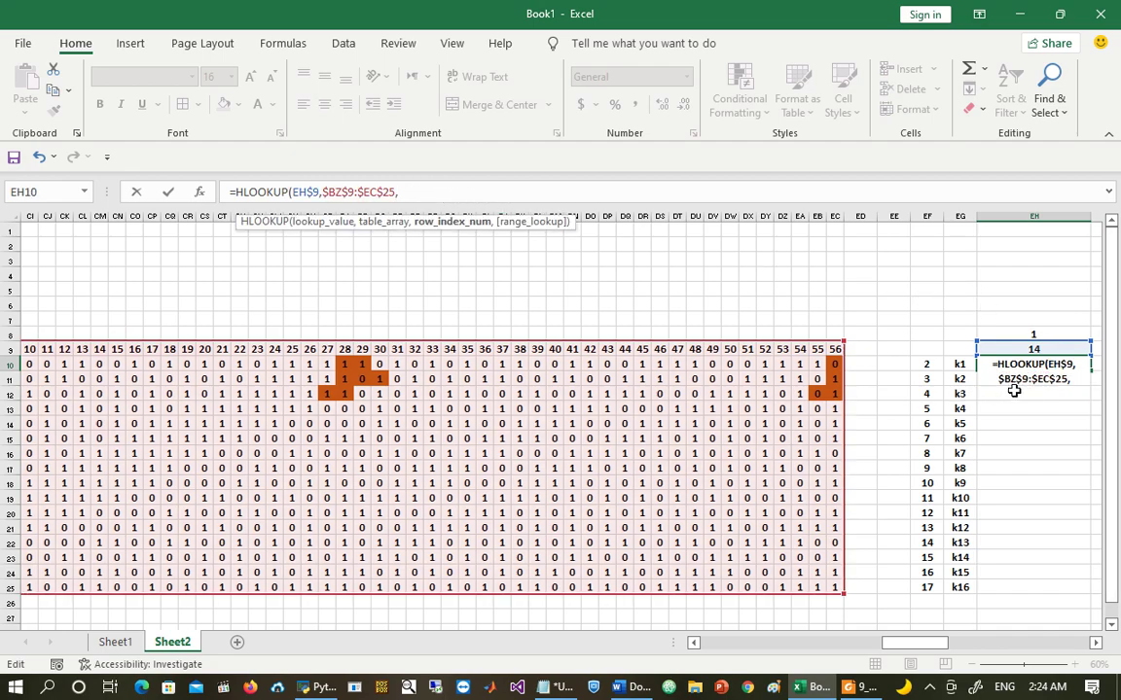
Step: Complete the EH10 formula with $EF10 as the row index and FALSE for an exact match
left_click(924, 366)
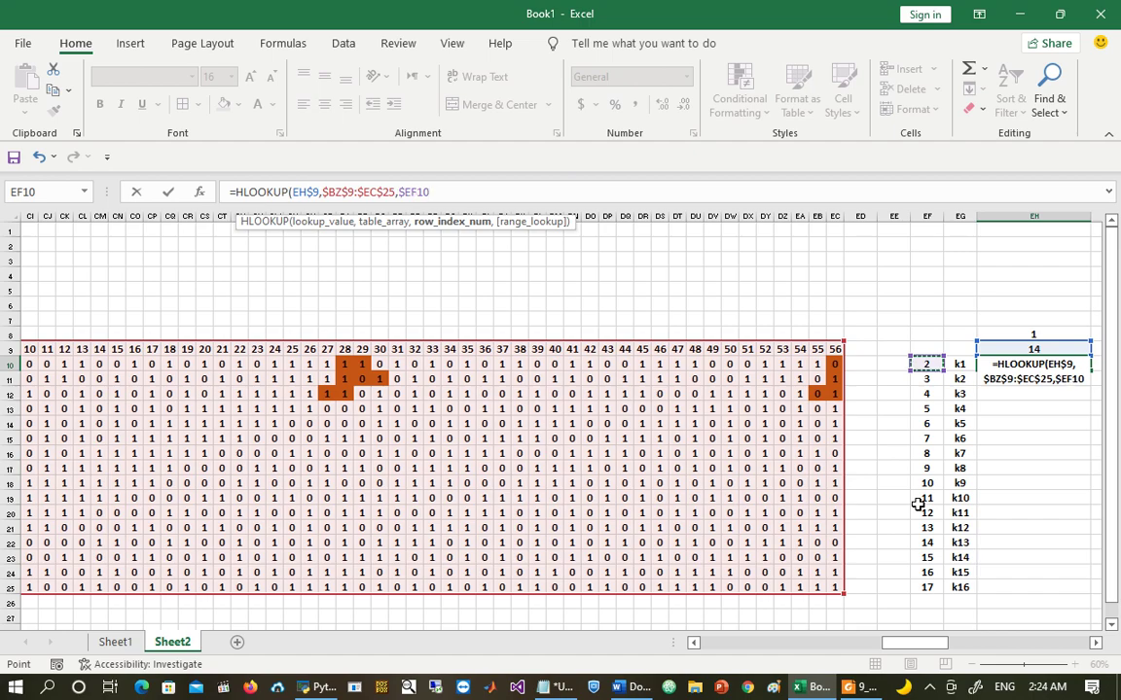
type(",")
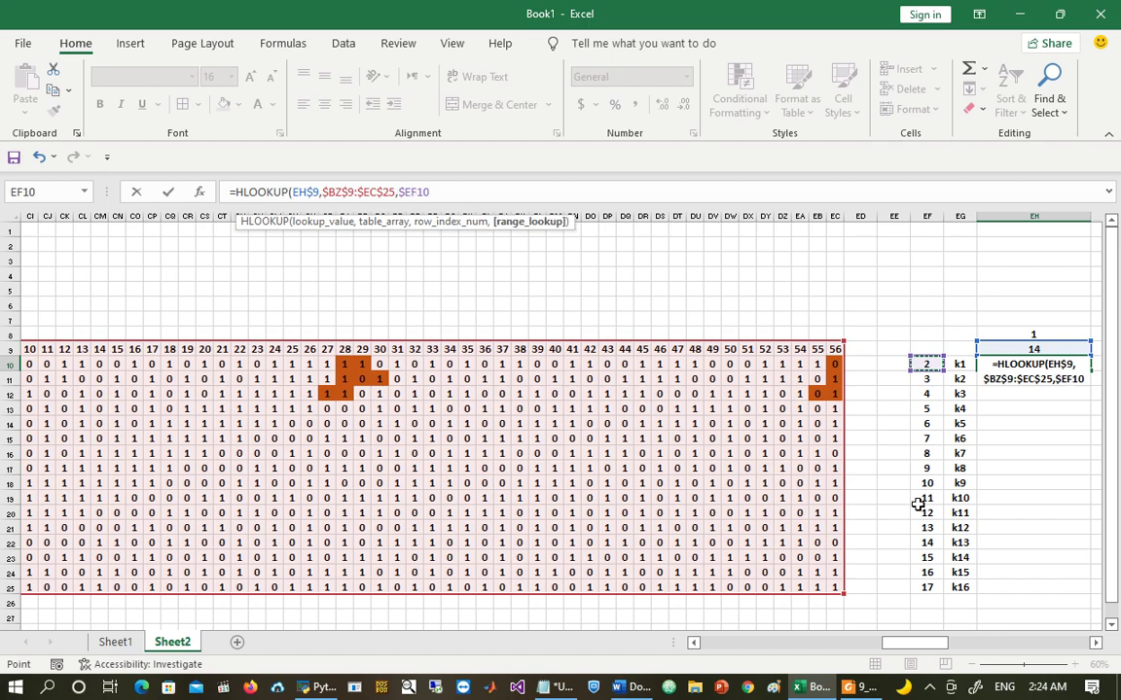
key("Down")
key("Tab")
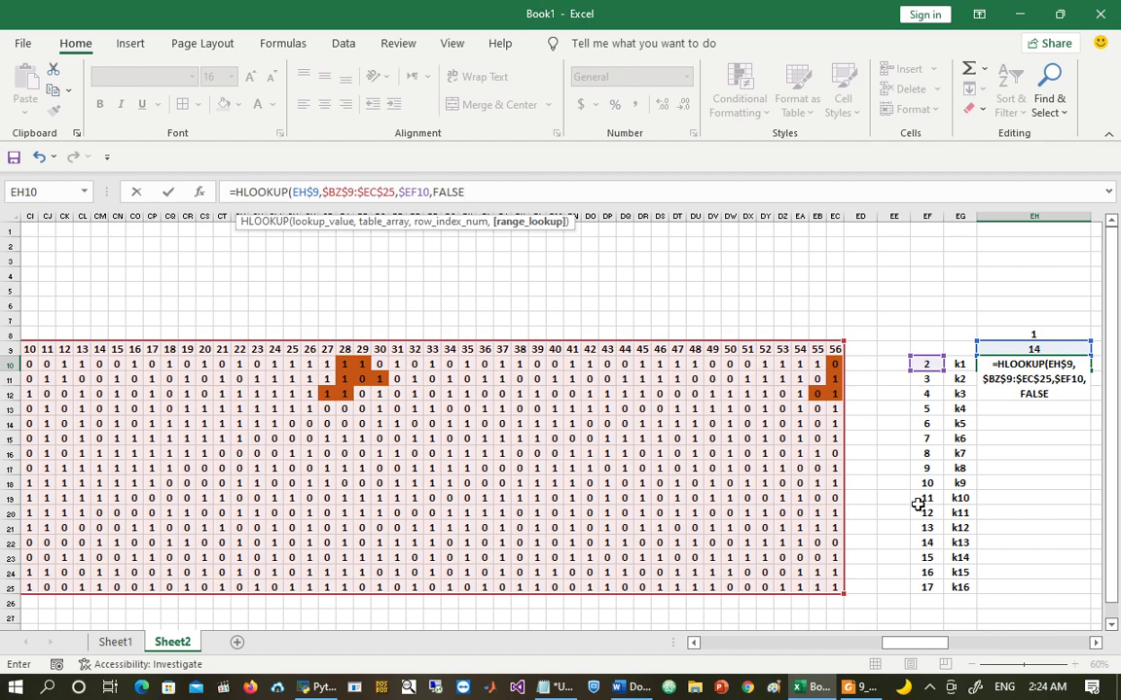
type(")")
key("Return")
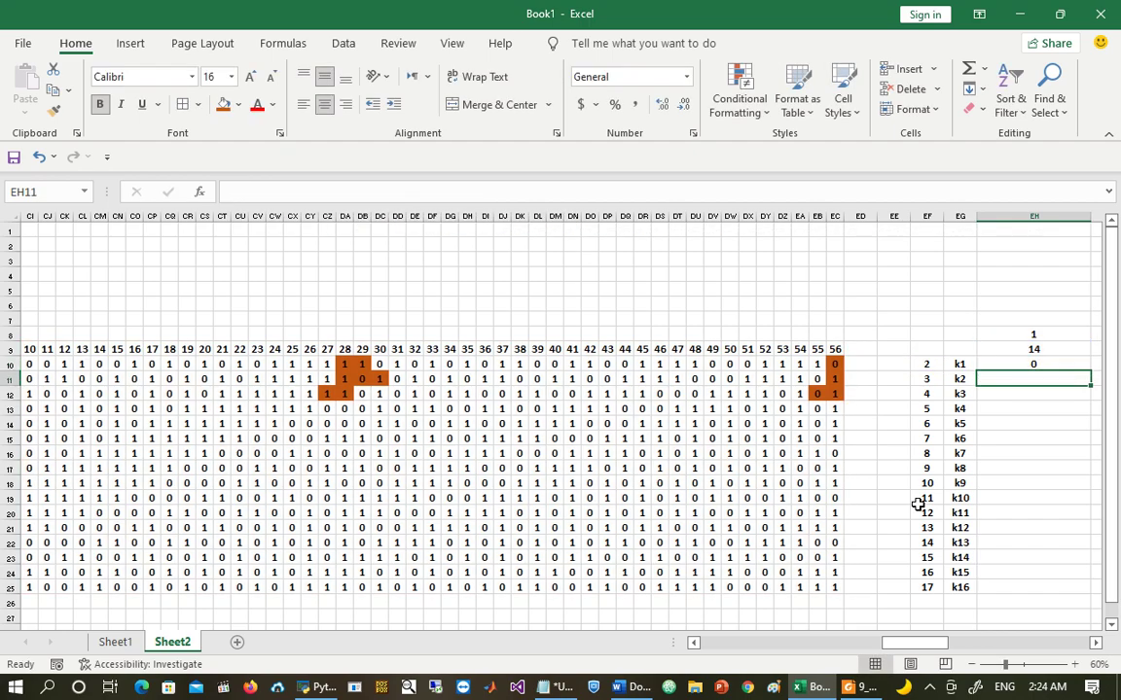
Step: Fill the HLOOKUP formula from EH10 across to GC10 and down to row 25 for all sixteen keys
key("Right")
key("Up")
key("Left")
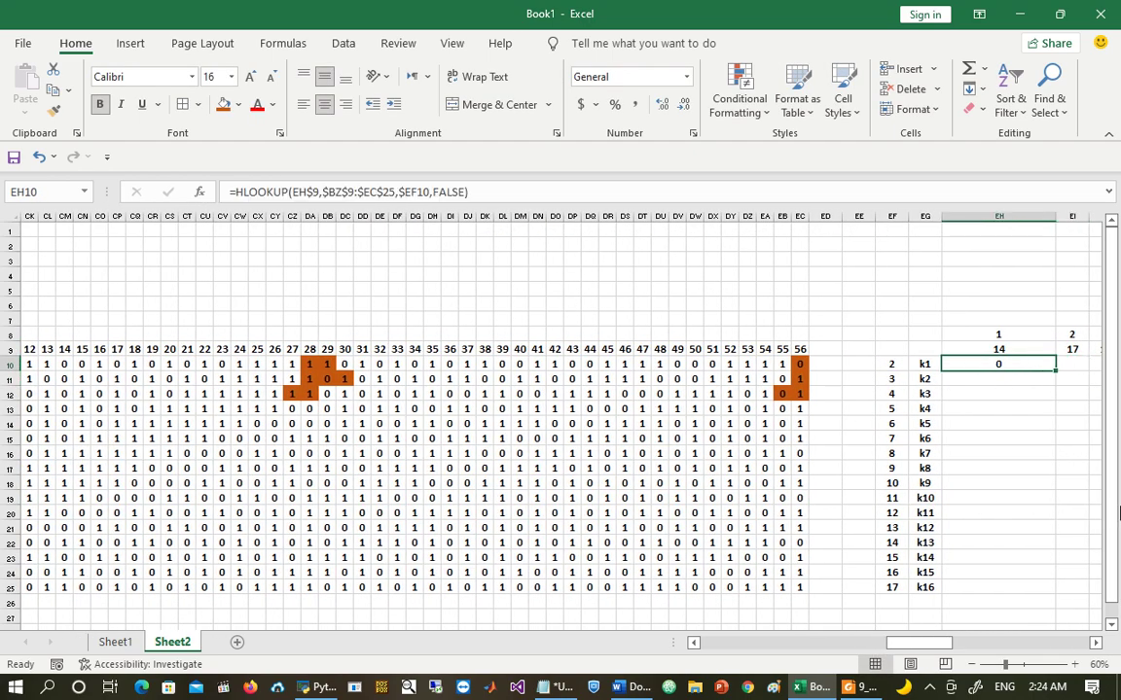
left_click_drag(931, 646, 1010, 657)
left_click_drag(412, 371, 1046, 372)
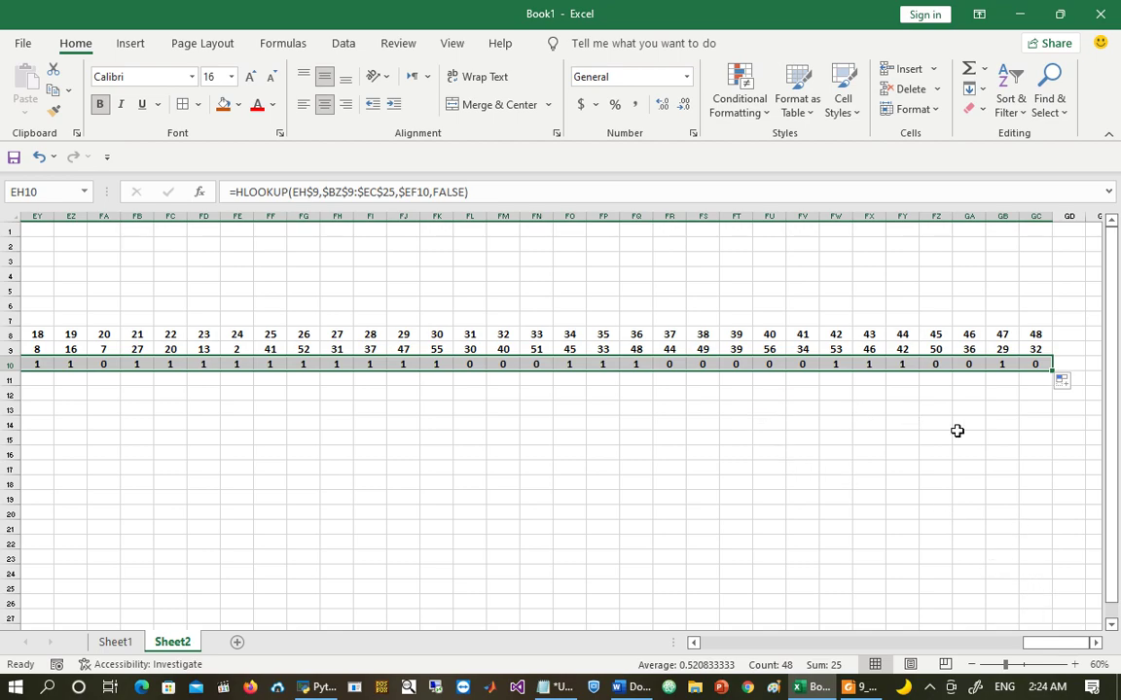
left_click_drag(1053, 370, 1049, 596)
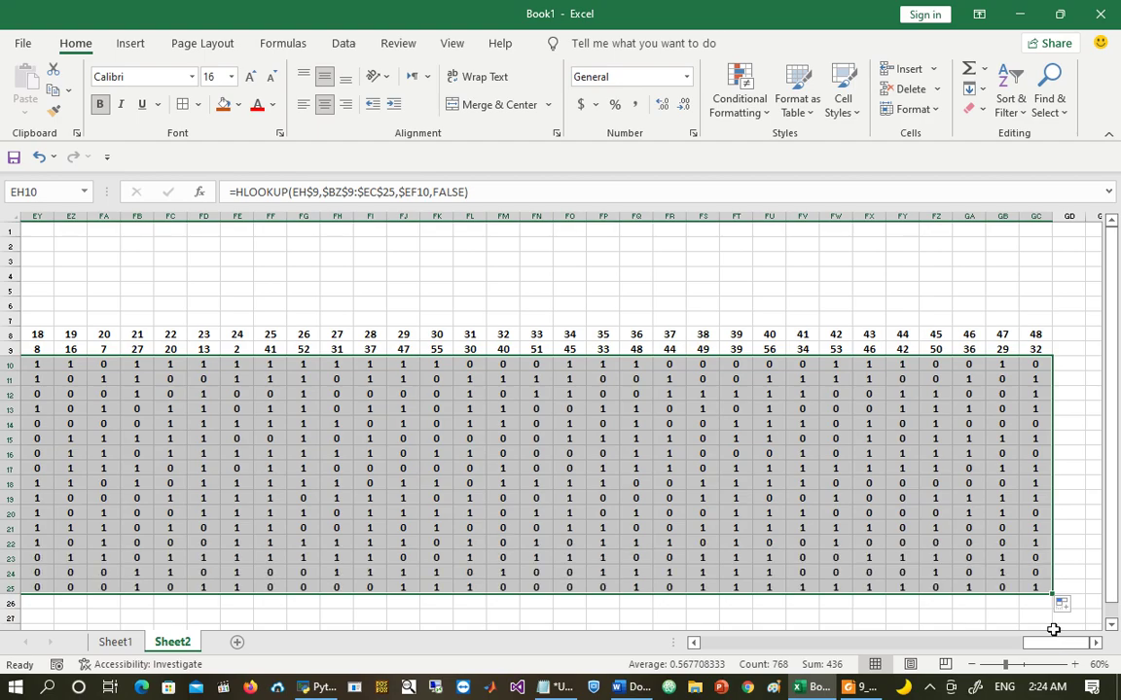
Step: Autofit the width of column EH and select the k9 result in EJ18
left_click_drag(1046, 646, 943, 655)
left_click(680, 216)
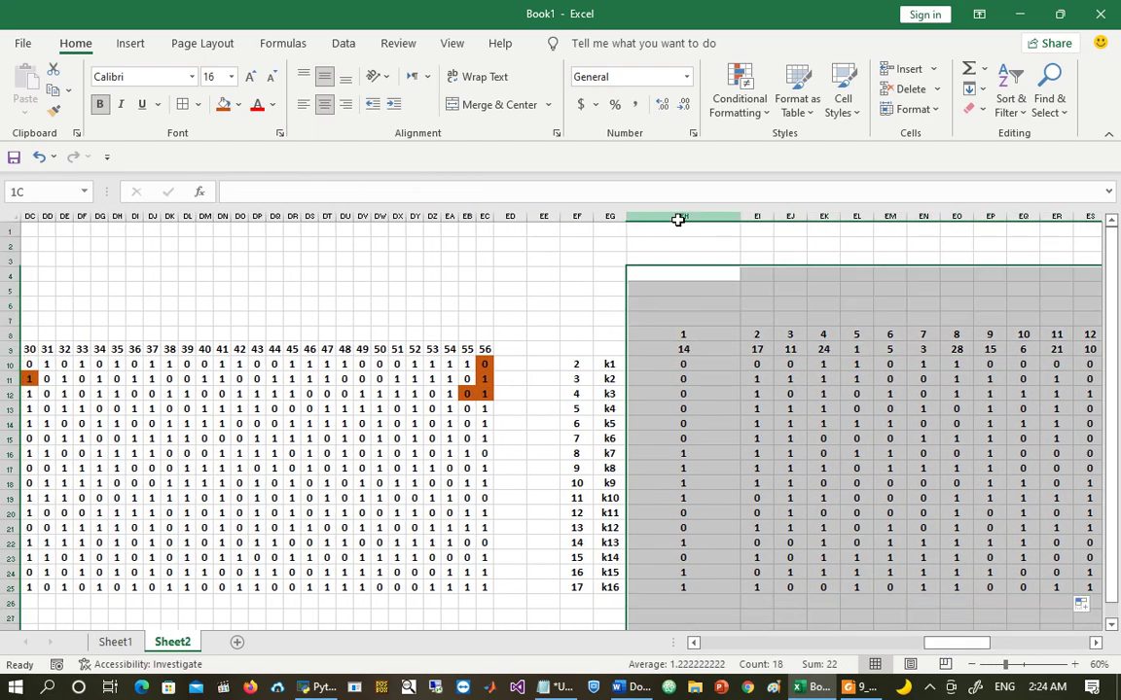
double_click(740, 212)
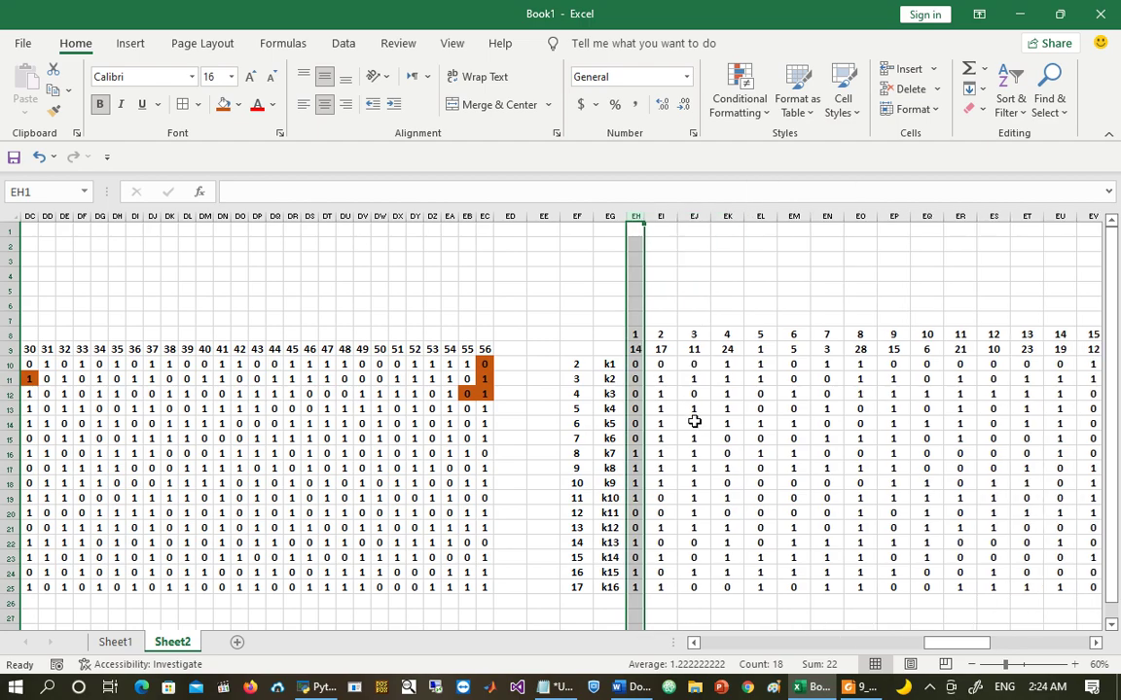
left_click(687, 486)
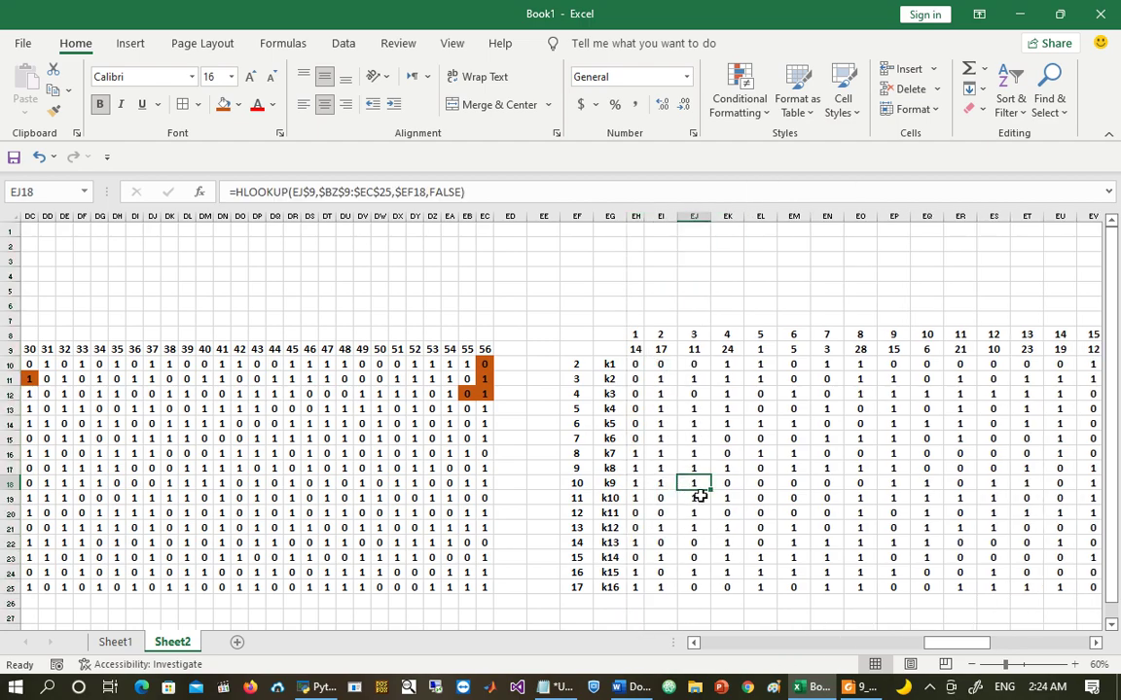
Step: Examine the first two permuted k10 bits in EH19:EI19 and go back to the k10 label in BY19
left_click(606, 502)
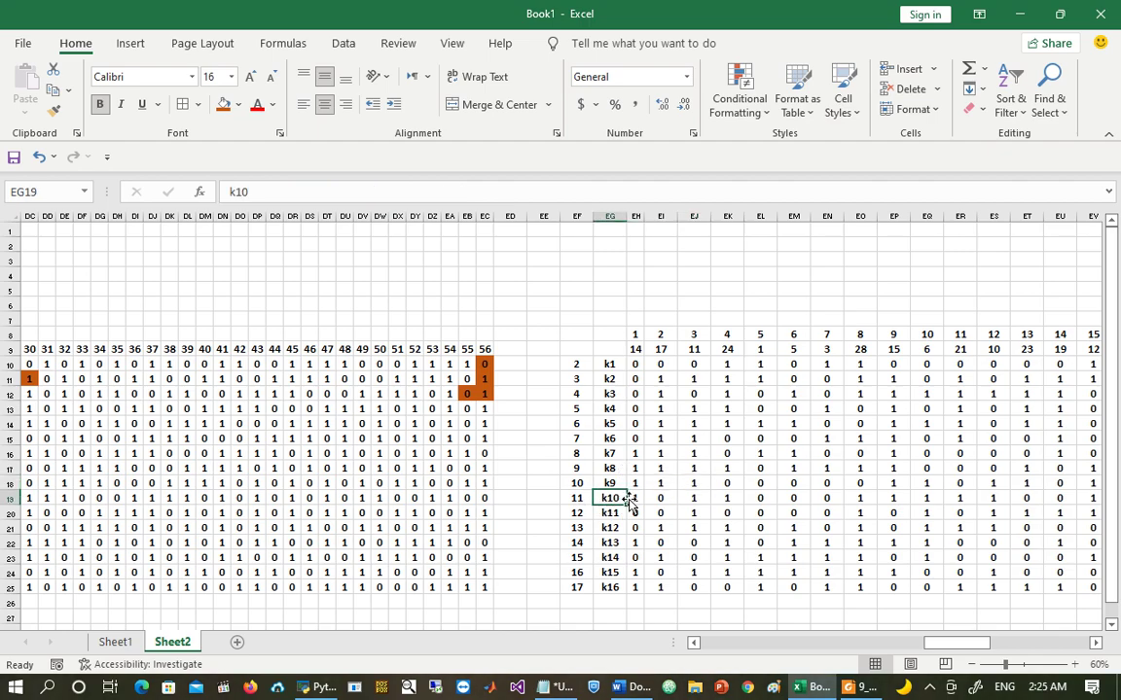
left_click(634, 499)
left_click_drag(643, 500, 658, 499)
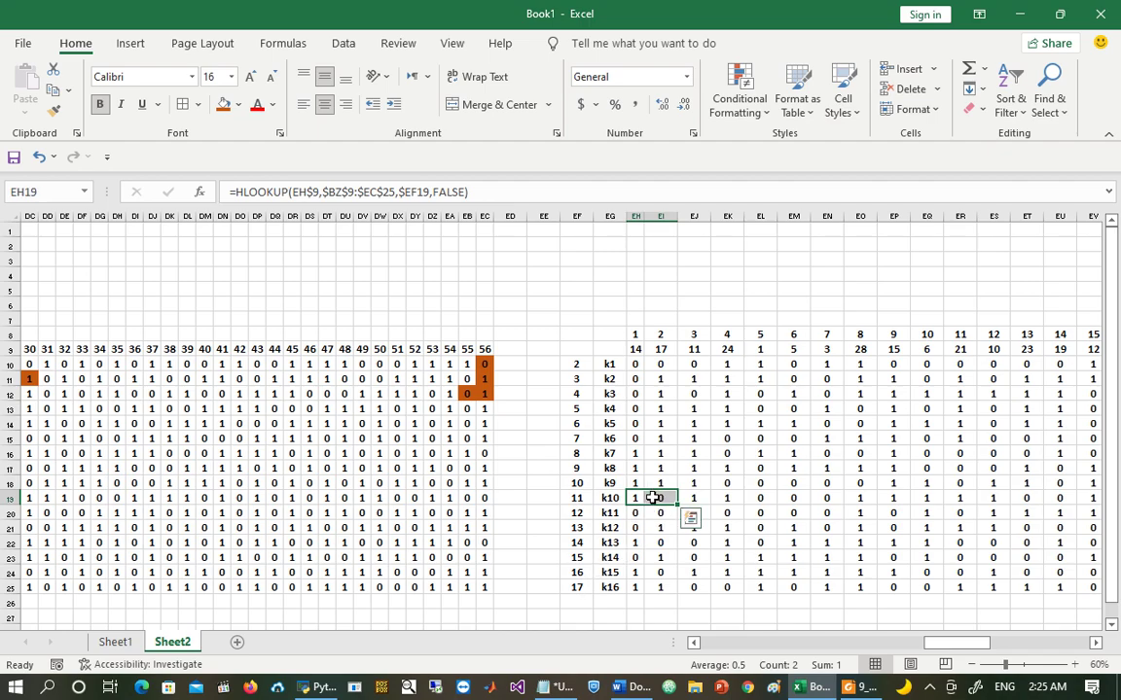
key("ctrl+Left")
key("ctrl+Left")
key("ctrl+Left")
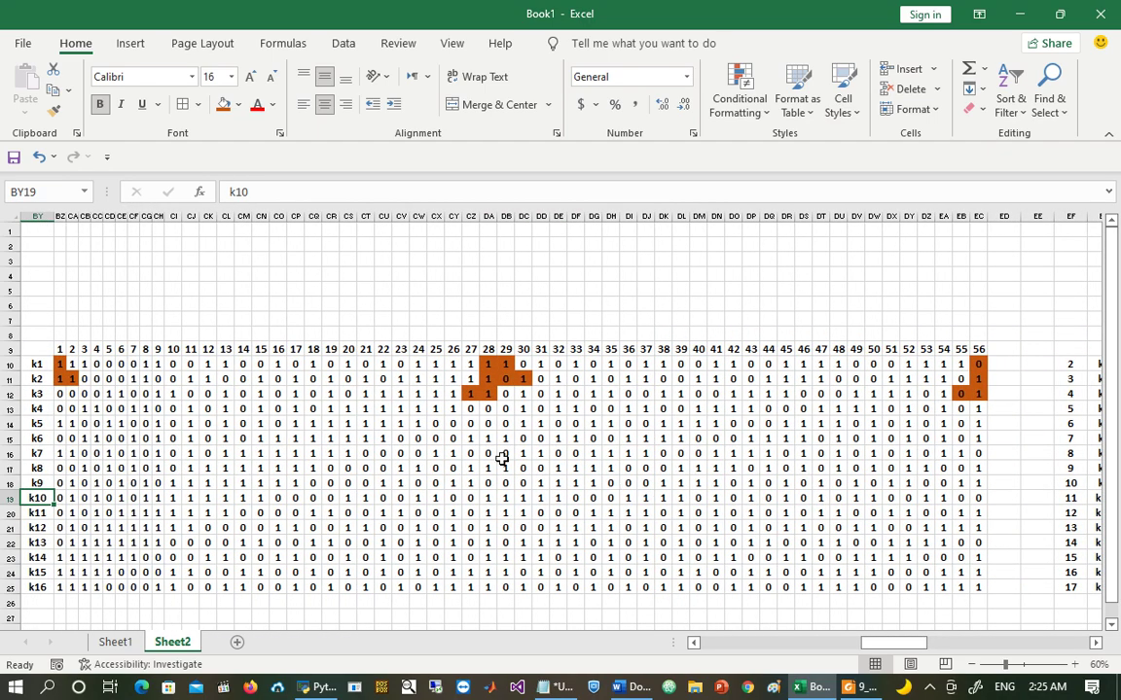
Step: Walk along the 56-bit k10 row to compare bits 14 and 17 with the first two permuted k10 results
key("Right")
key("Right")
key("Right")
key("Right")
key("Right")
key("Right")
key("Right")
key("Right")
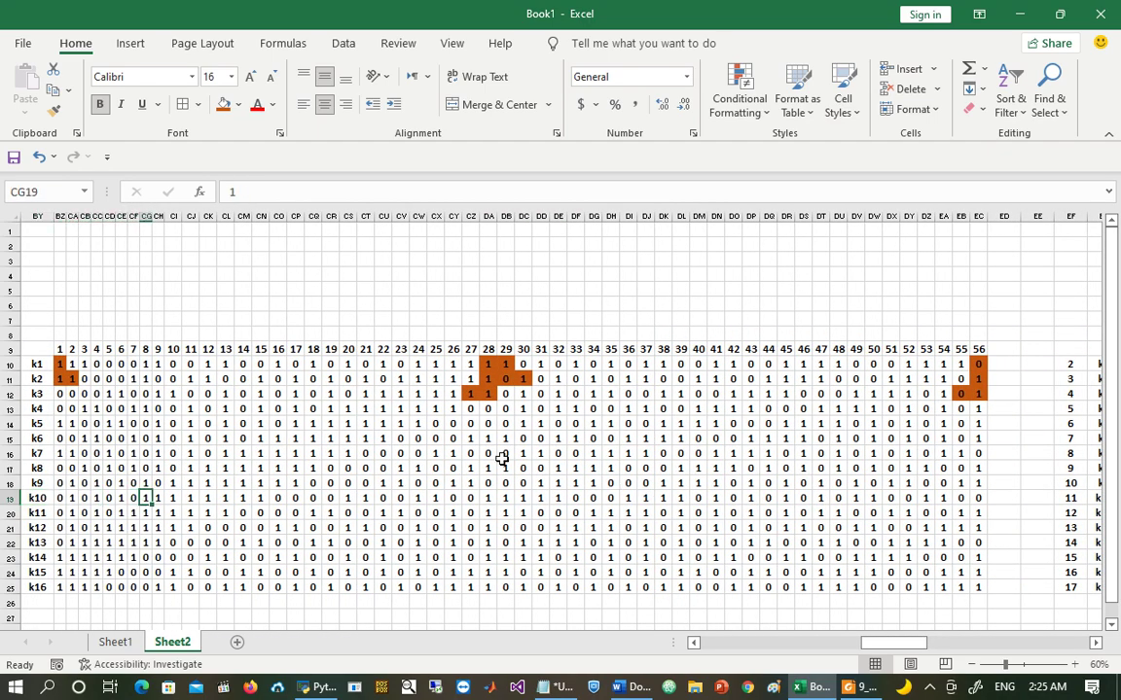
key("Right")
key("Right")
key("Right")
key("Right")
key("Right")
key("Right")
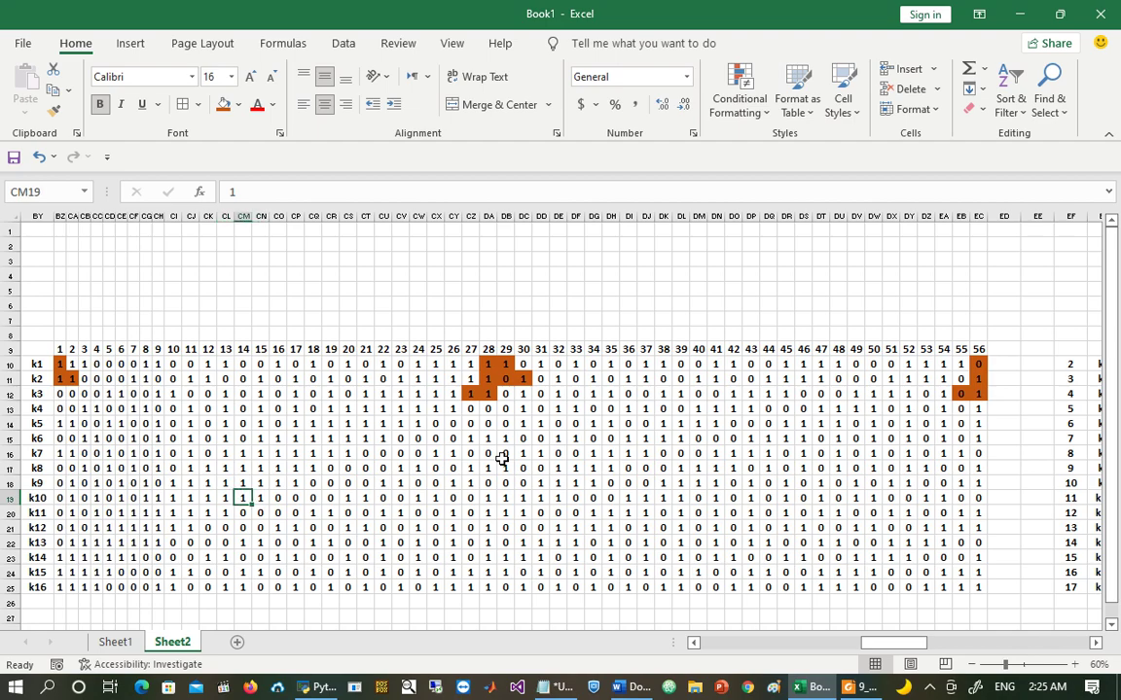
key("Right")
key("Right")
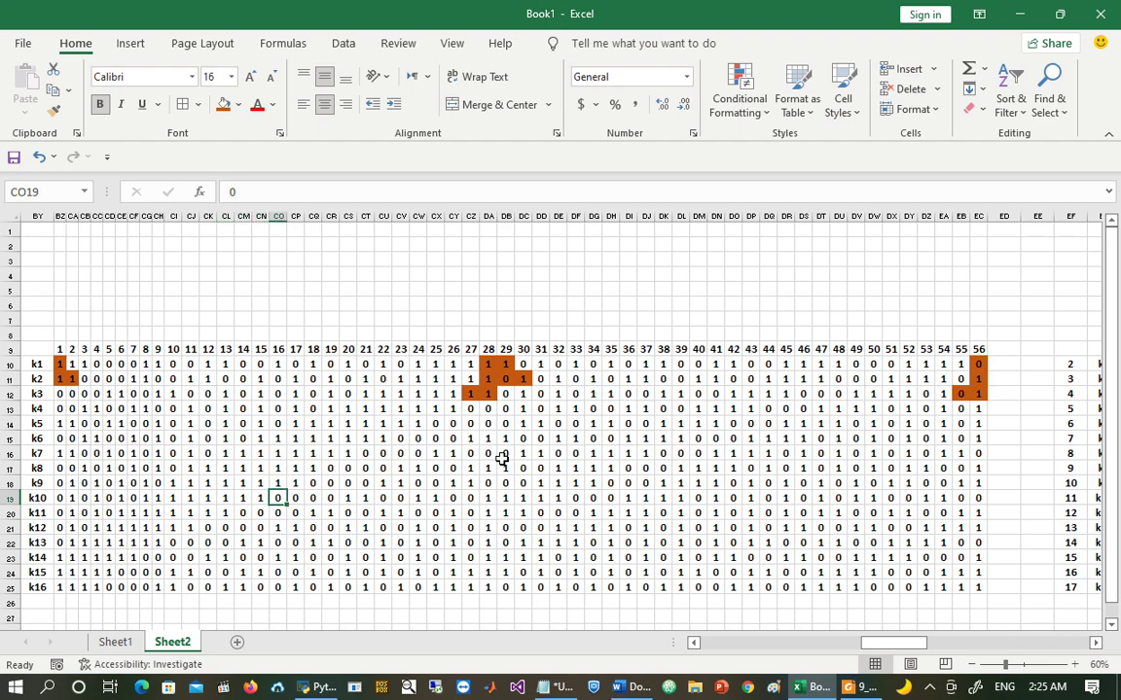
key("Right")
key("Right")
key("Right")
key("Right")
key("Right")
key("Right")
key("Right")
key("Right")
key("Right")
key("Right")
key("Right")
key("Right")
key("Right")
key("Right")
key("Right")
key("Right")
key("Right")
key("Right")
key("Right")
key("Right")
key("Right")
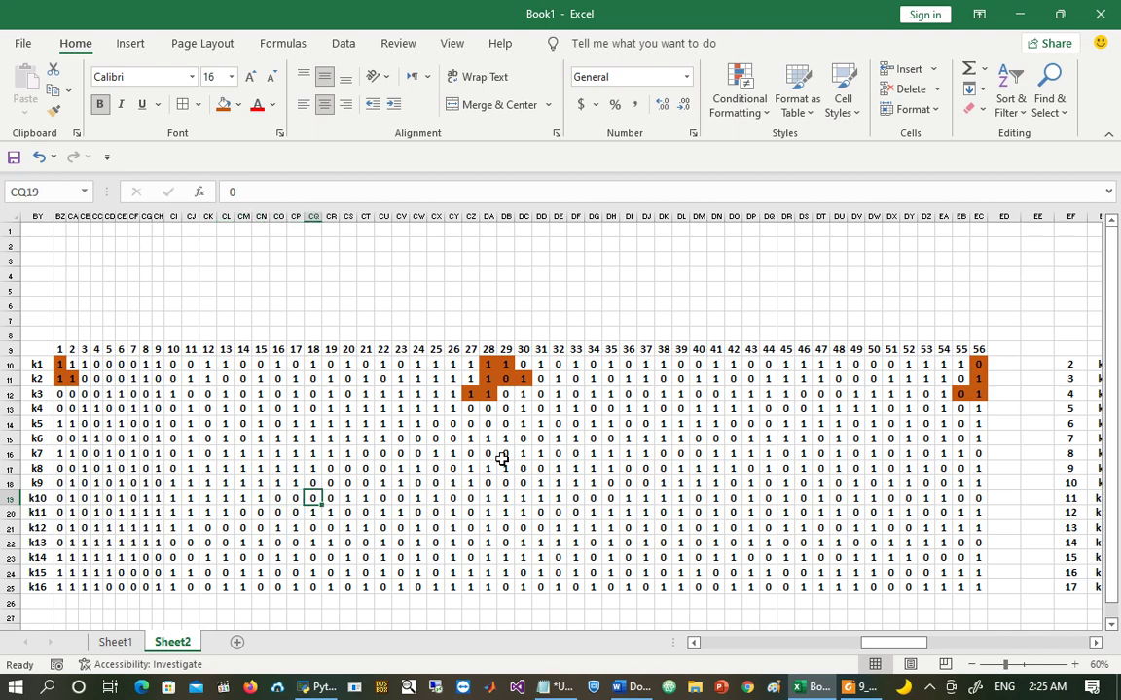
Step: Return along row 19 to the permuted table and review the k1–k16 labels in EG10:EG25 and the first k16 bit in EH25
key("Right")
key("Right")
key("Right")
key("Right")
key("Right")
key("Right")
key("Right")
key("Right")
key("Right")
key("Right")
key("Right")
key("Right")
key("Right")
key("Right")
key("Right")
key("Right")
key("Right")
key("Right")
key("Right")
key("Right")
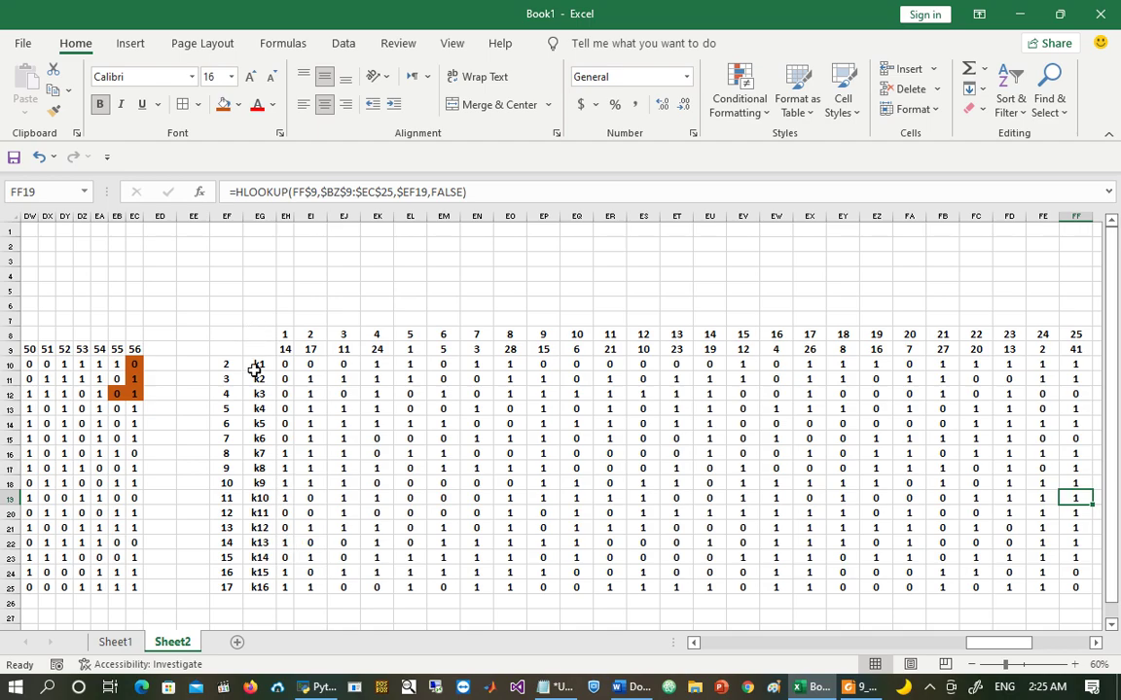
left_click_drag(255, 369, 262, 582)
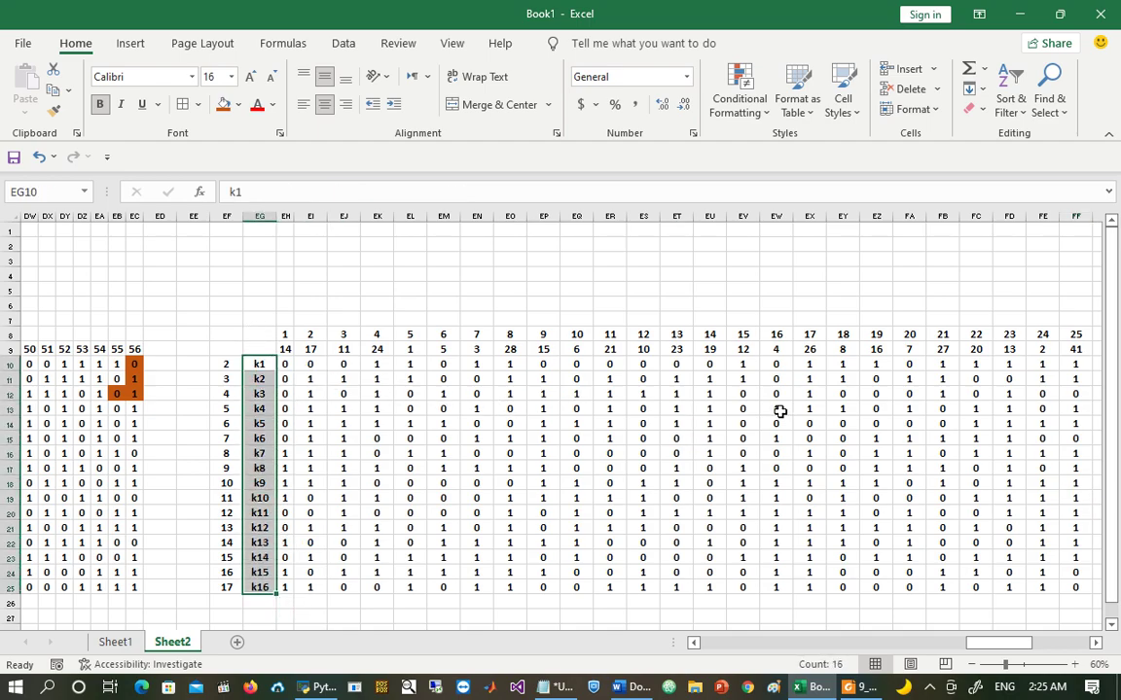
left_click(284, 587)
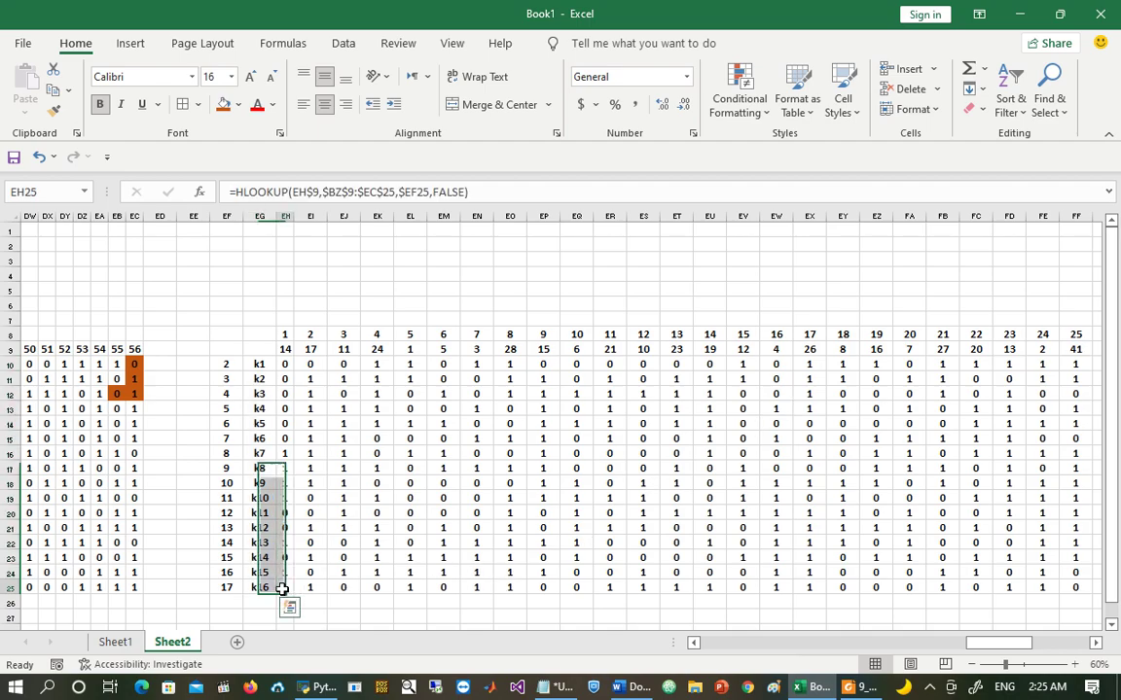
Step: Copy the k16 bit values in EH25:GC25 and paste them over the existing text in Notepad
key("ctrl+shift+Right")
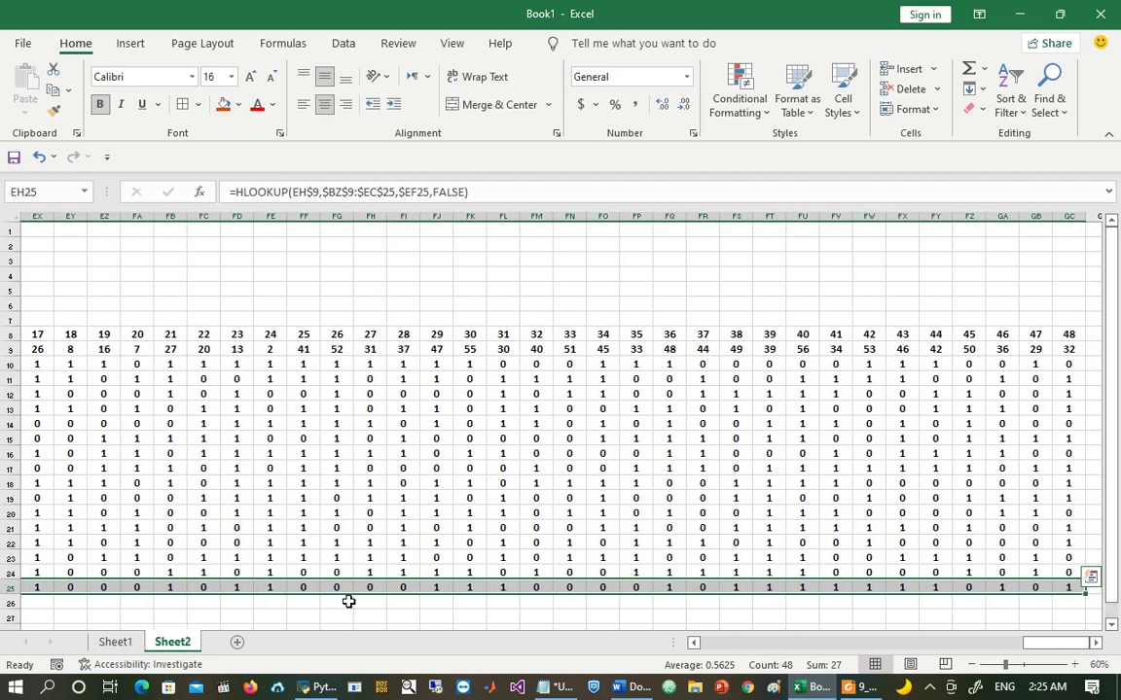
key("ctrl+c")
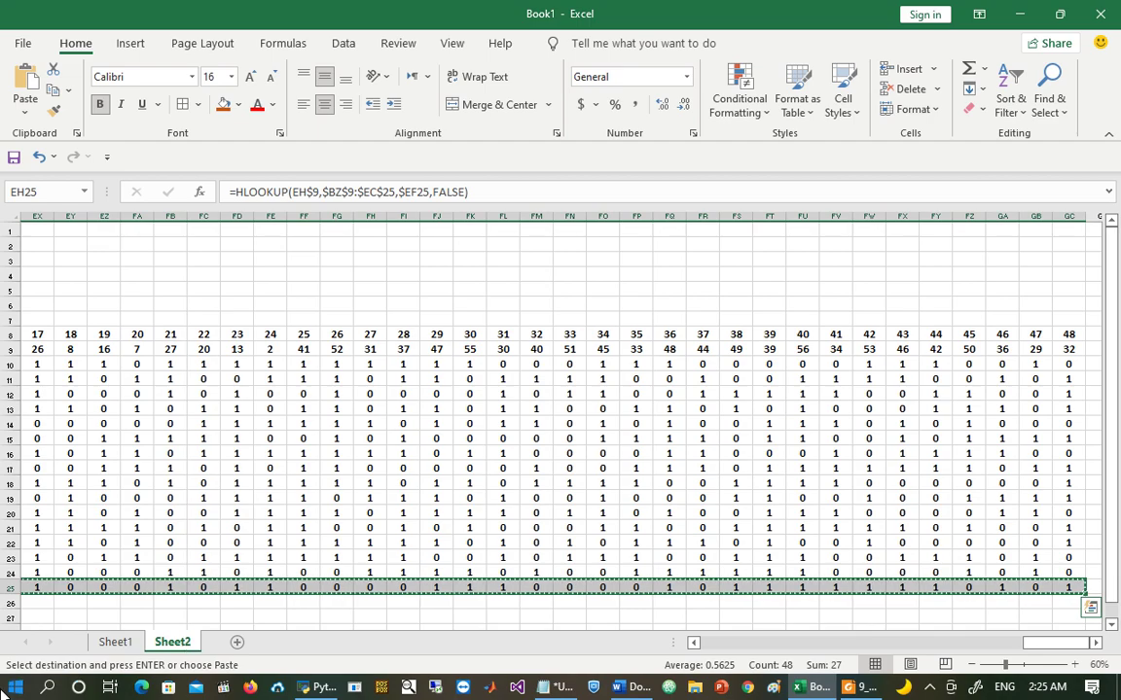
key("alt+Tab")
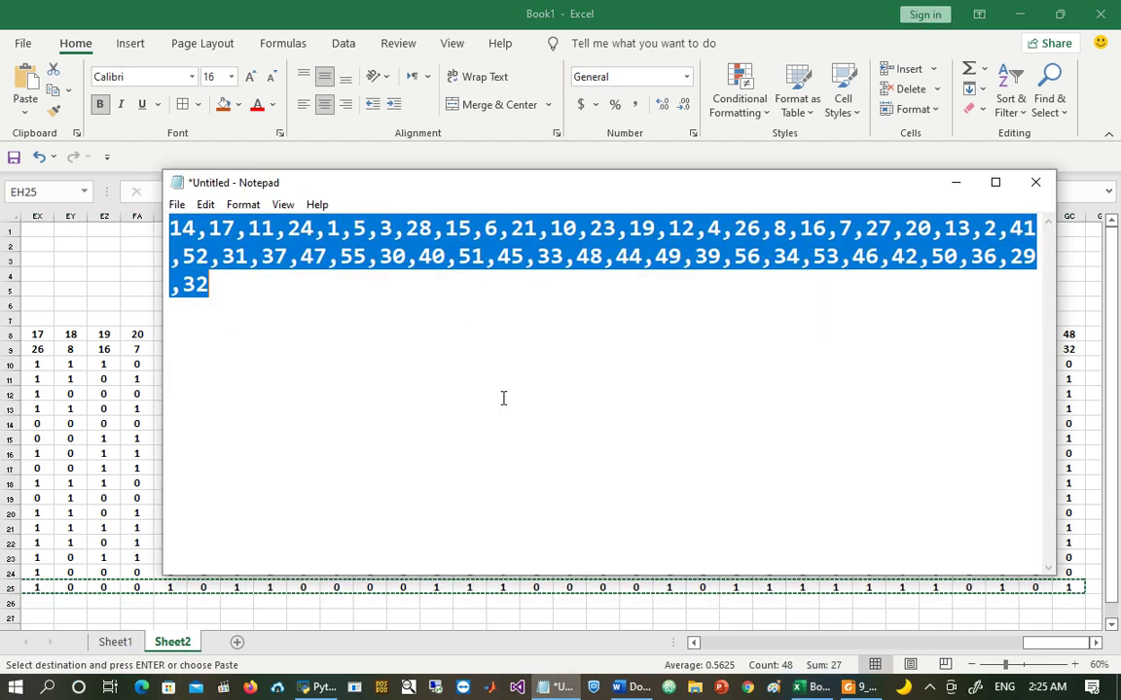
key("ctrl+v")
Step: Replace every gap between the pasted bits with nothing so they form one continuous string
key("ctrl+h")
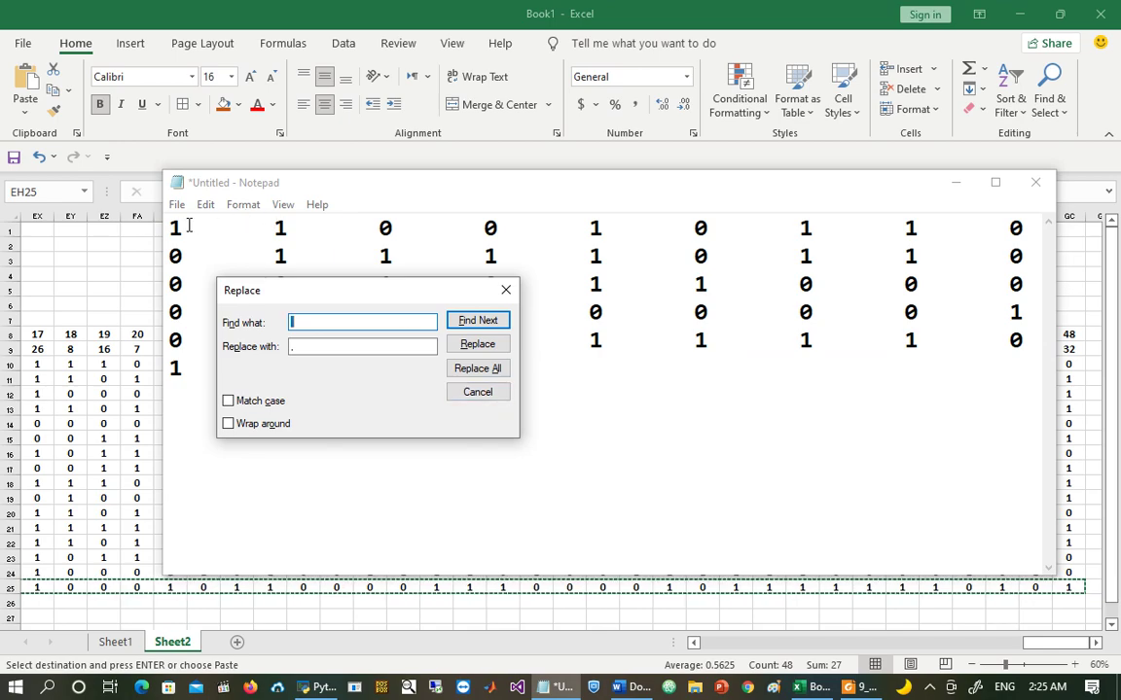
left_click_drag(185, 228, 274, 227)
left_click(304, 321)
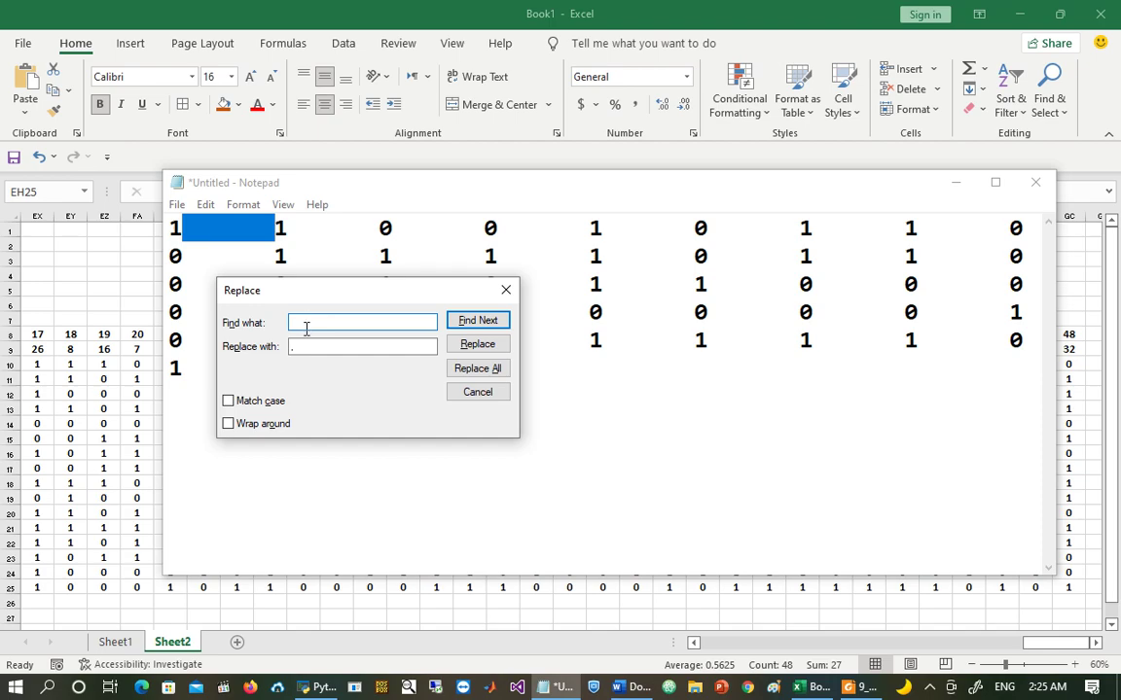
key("Tab")
left_click(476, 368)
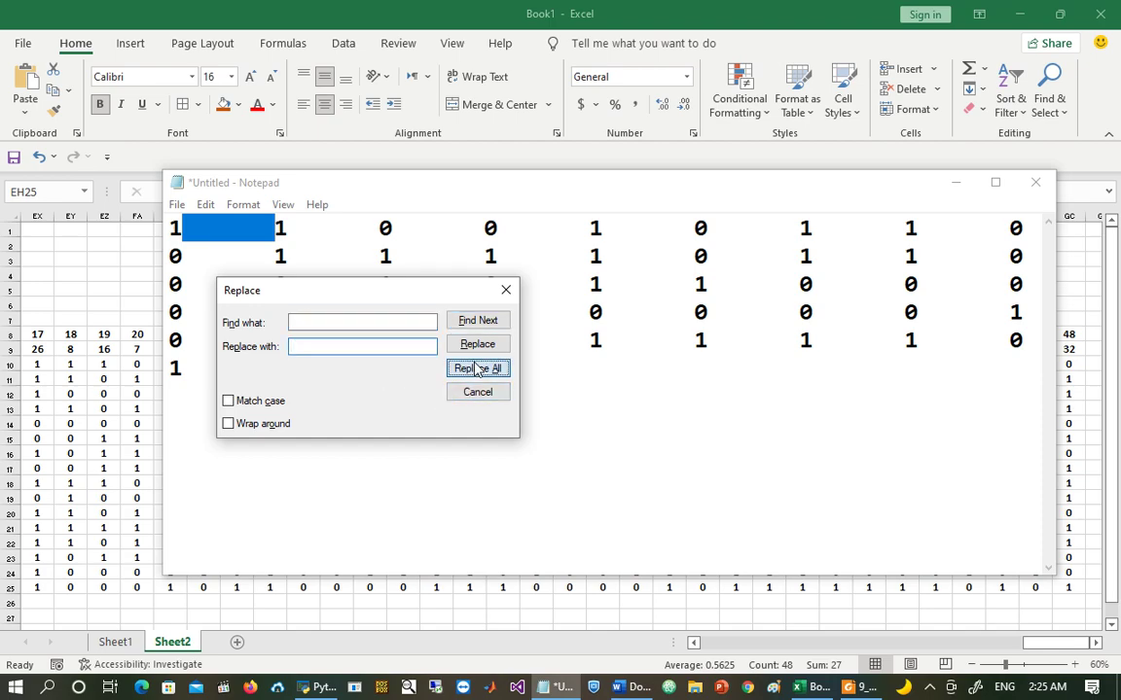
left_click(478, 392)
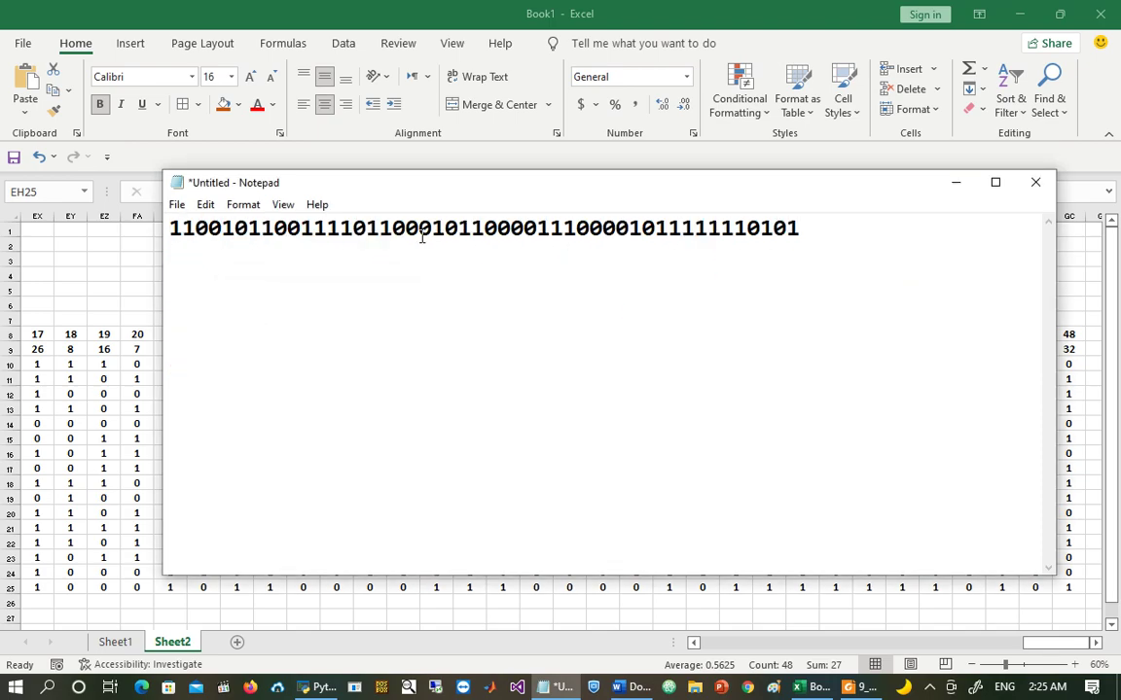
Step: Copy the joined bit string and enter it in the Python console as the quoted left side of an == comparison
key("ctrl+a")
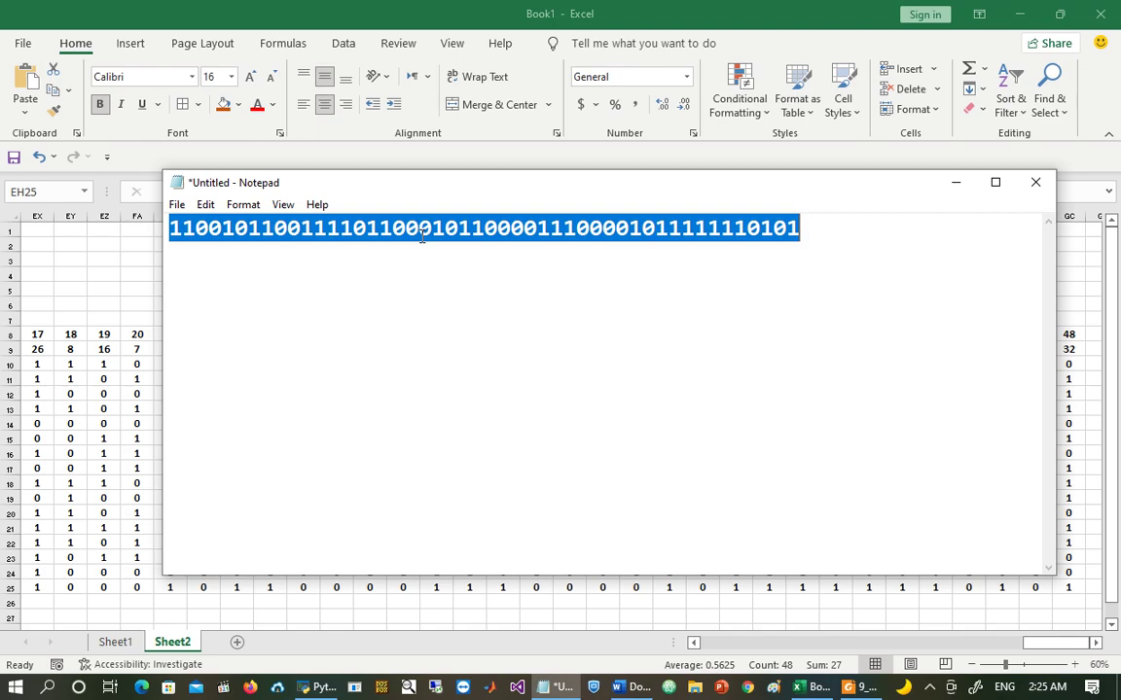
left_click(313, 687)
type("'")
key("ctrl+v")
type("'")
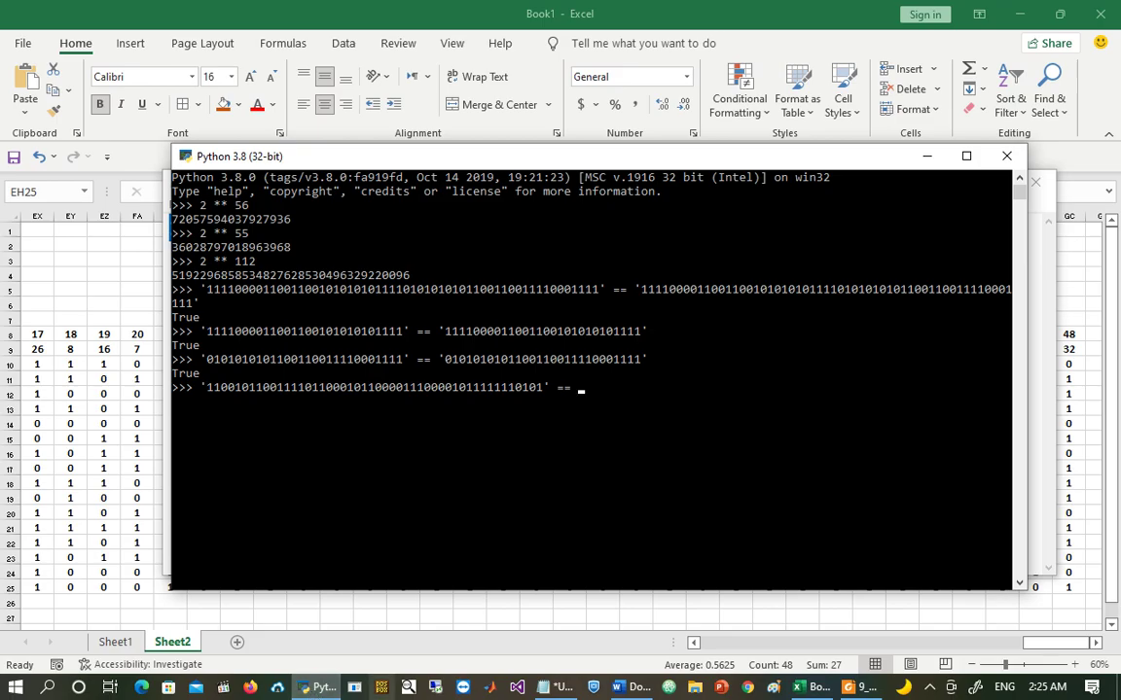
Step: Find the K16 value in the DES PDF in Foxit PDF Reader and paste it into Notepad below the first bit string
left_click(851, 691)
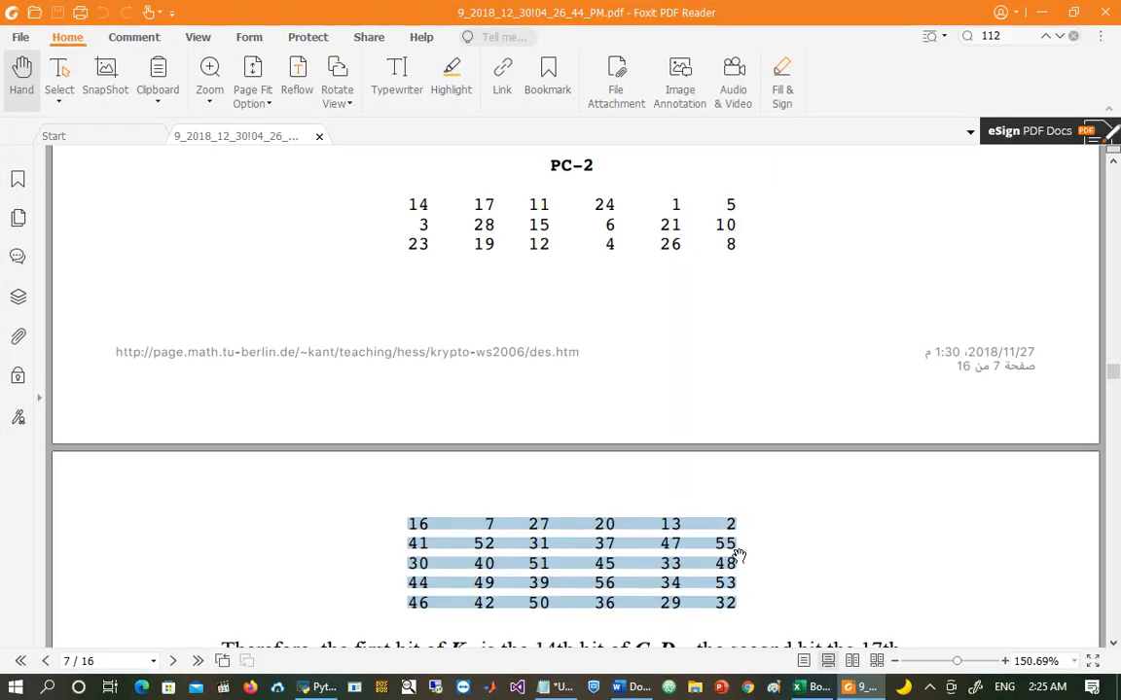
scroll(835, 558, "down", 5)
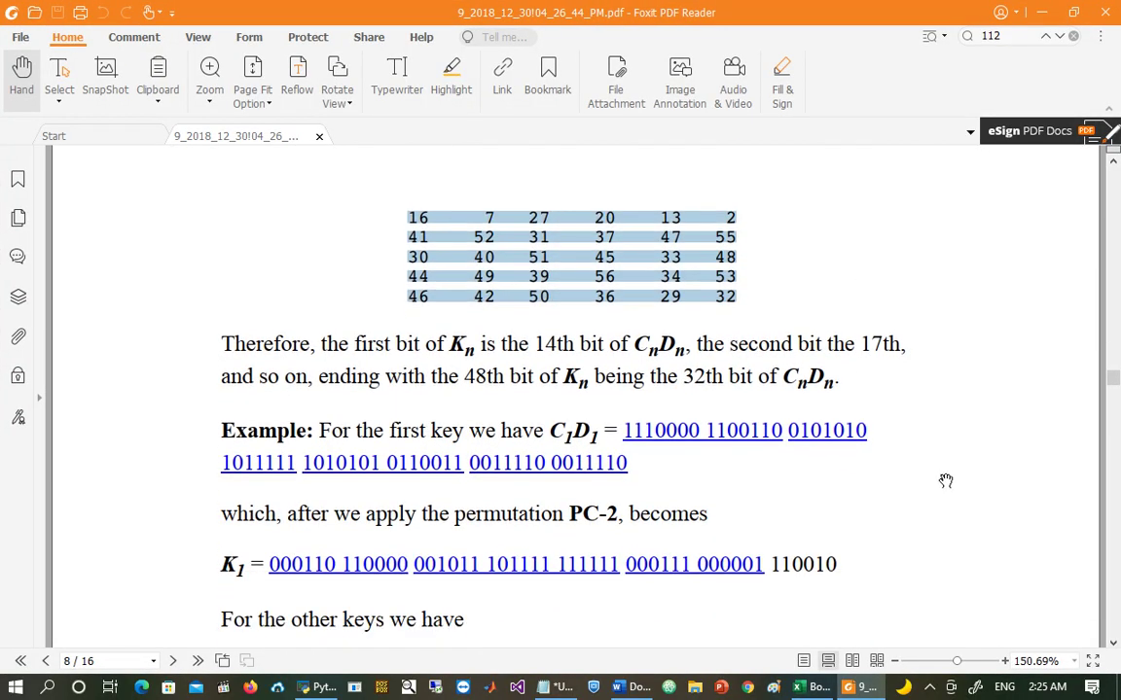
scroll(945, 480, "down", 6)
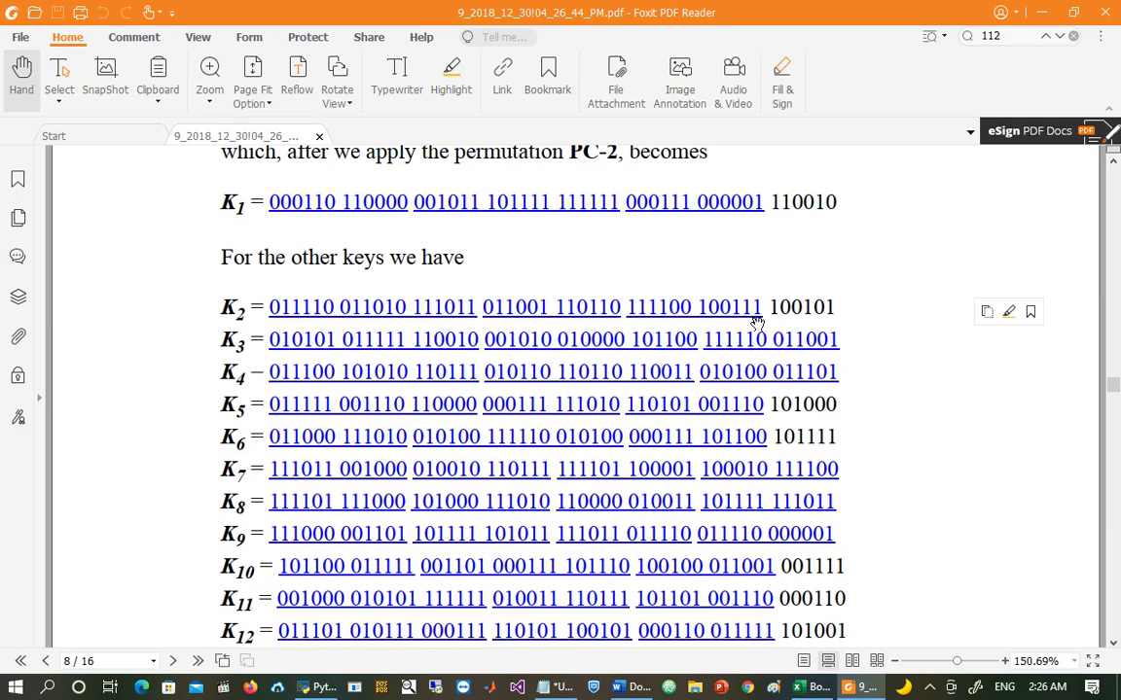
scroll(970, 465, "down", 3)
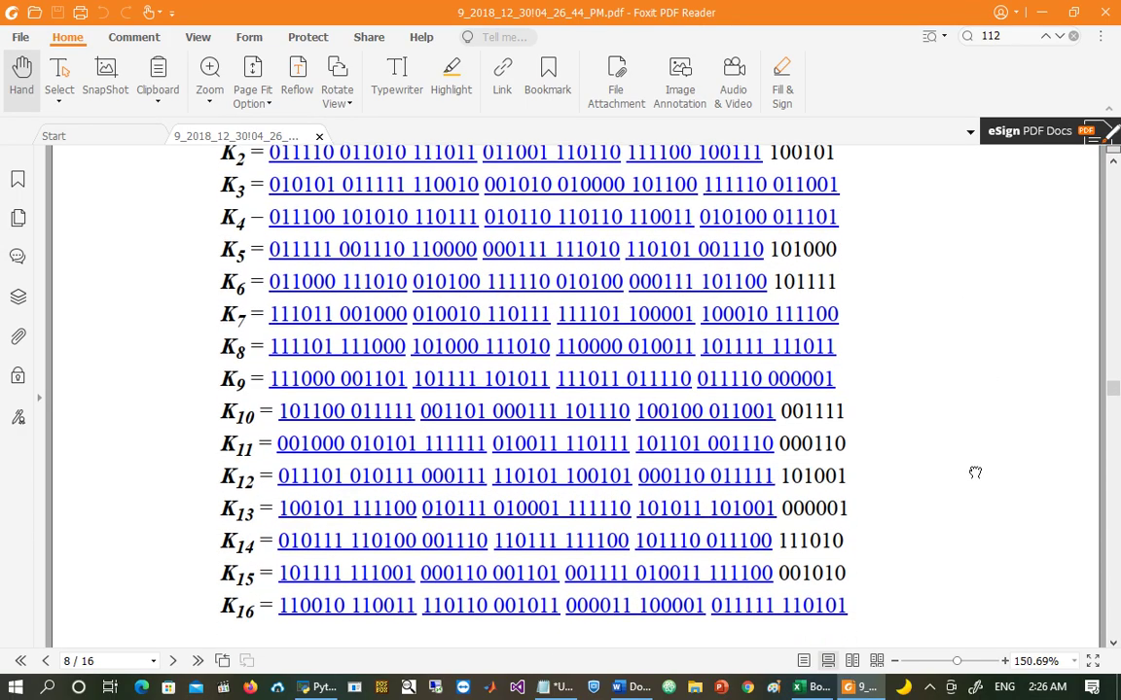
left_click_drag(975, 473, 960, 295)
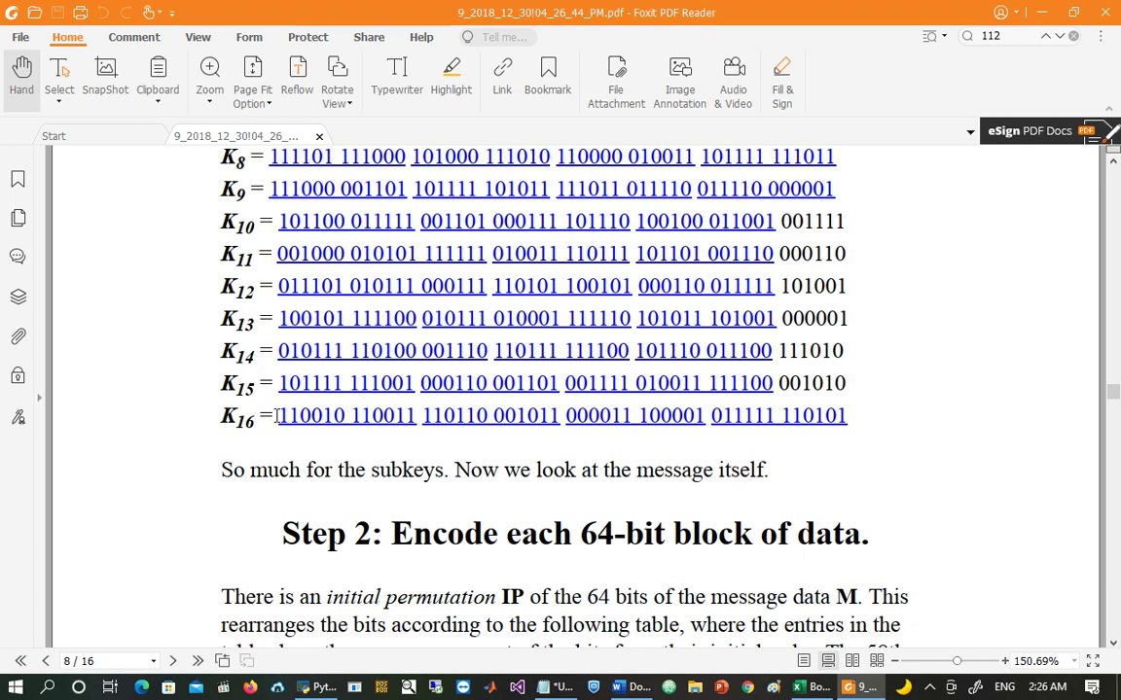
left_click_drag(278, 415, 855, 420)
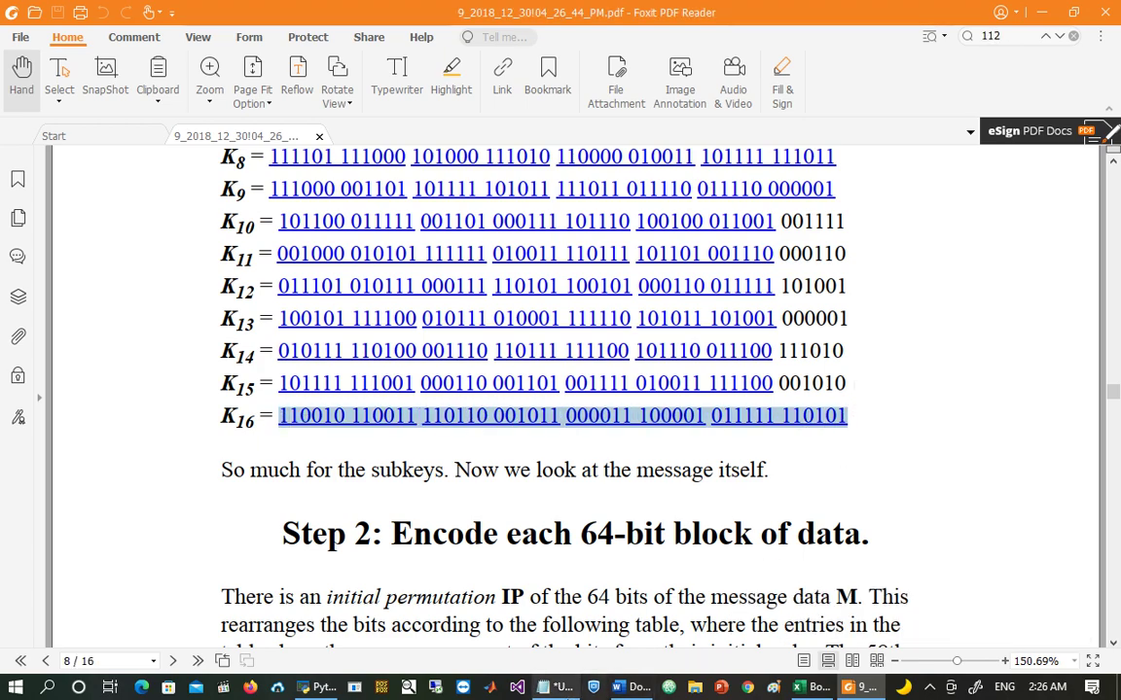
key("alt+Tab")
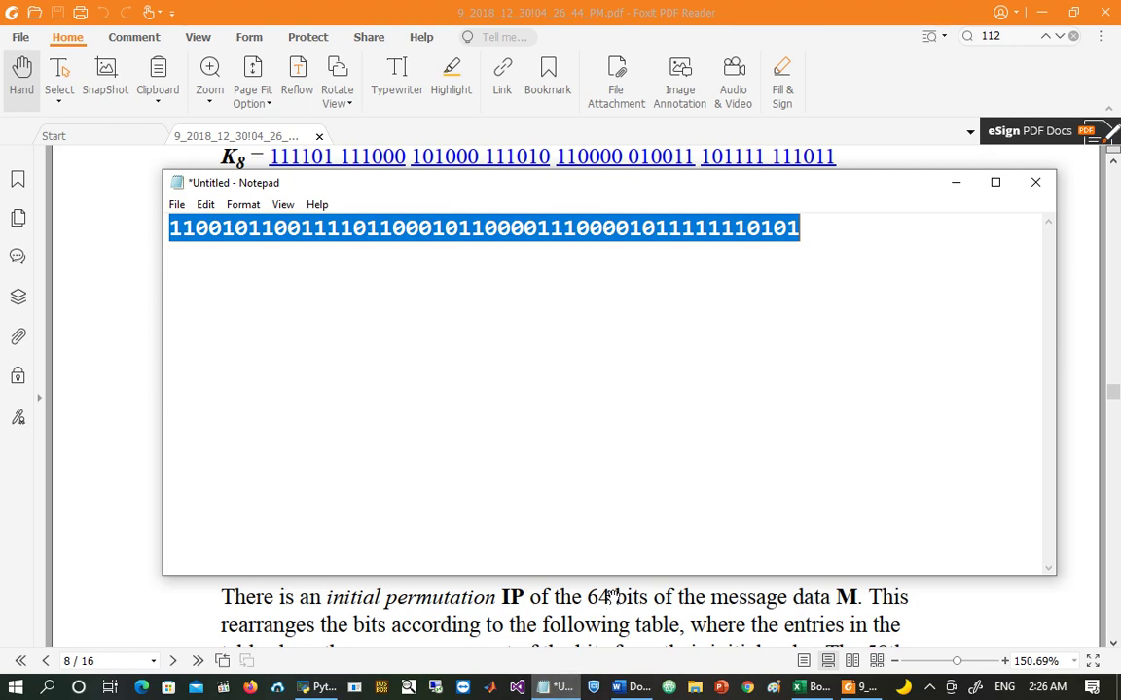
left_click(769, 469)
key("ctrl+v")
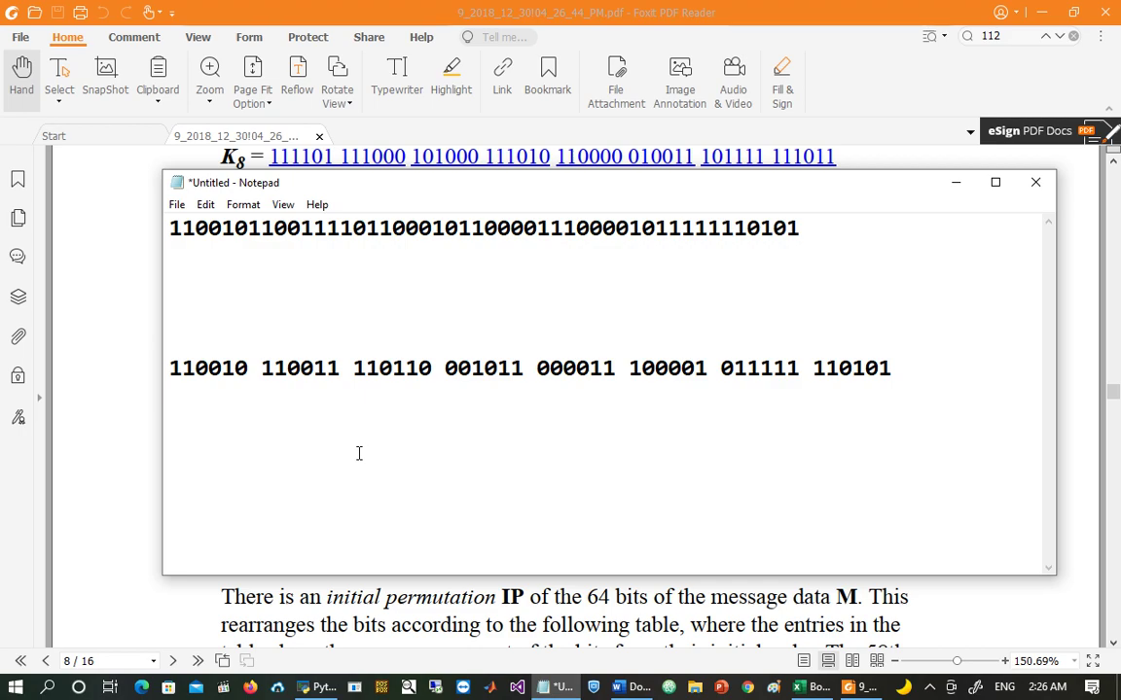
Step: Remove the spaces between the six-bit groups of the pasted K16 value
key("BackSpace")
key("Right")
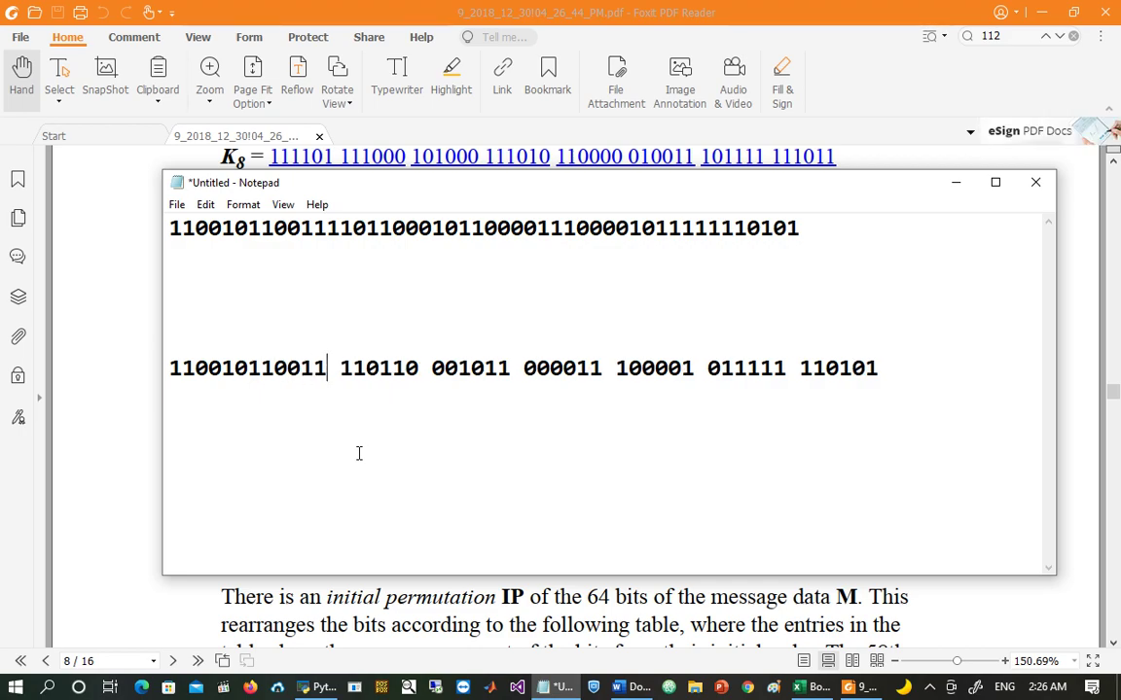
key("Delete")
key("Right")
key("Right")
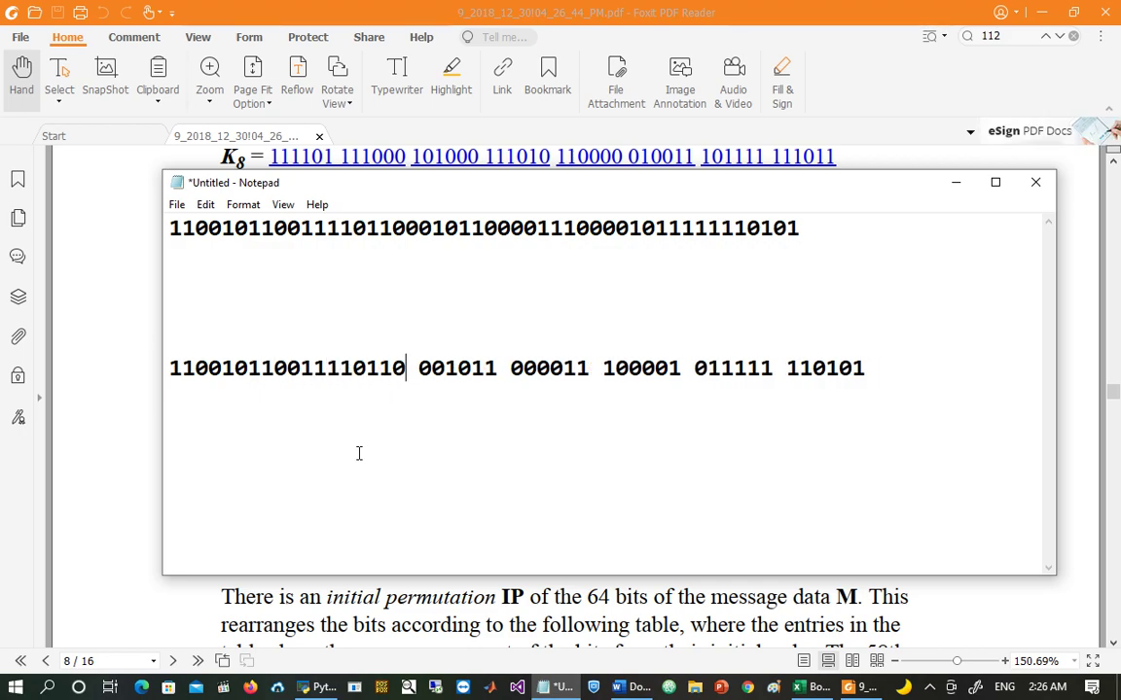
key("Delete")
key("Right")
key("Right")
key("Right")
key("Delete")
key("Right")
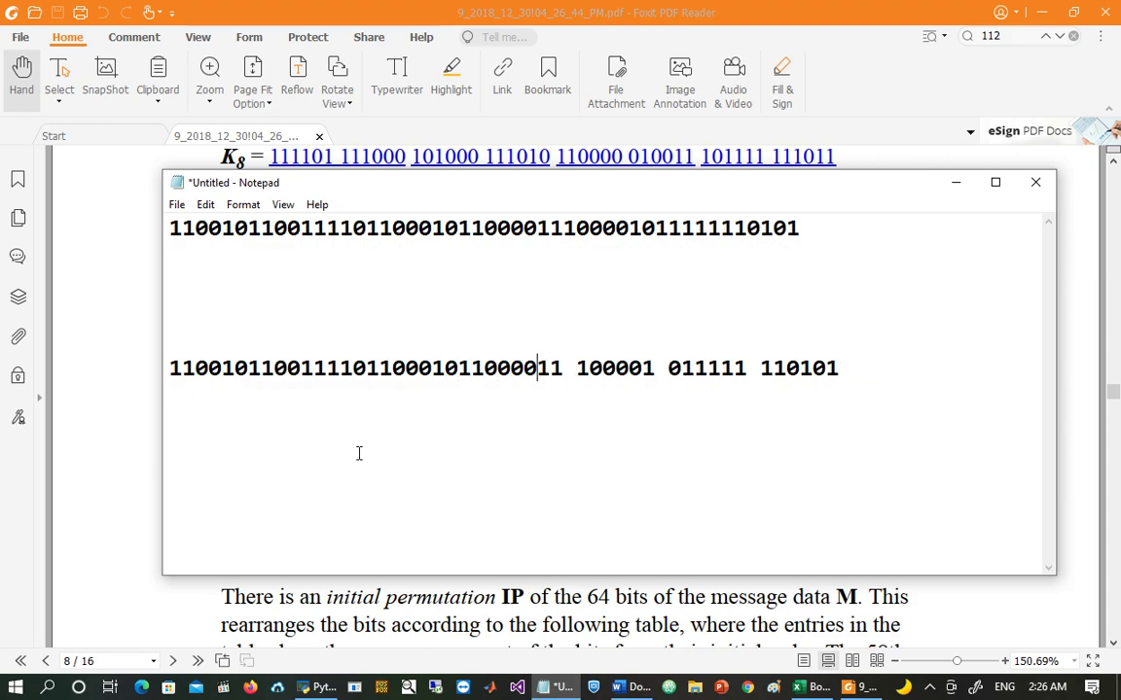
key("Delete")
key("Right")
key("Right")
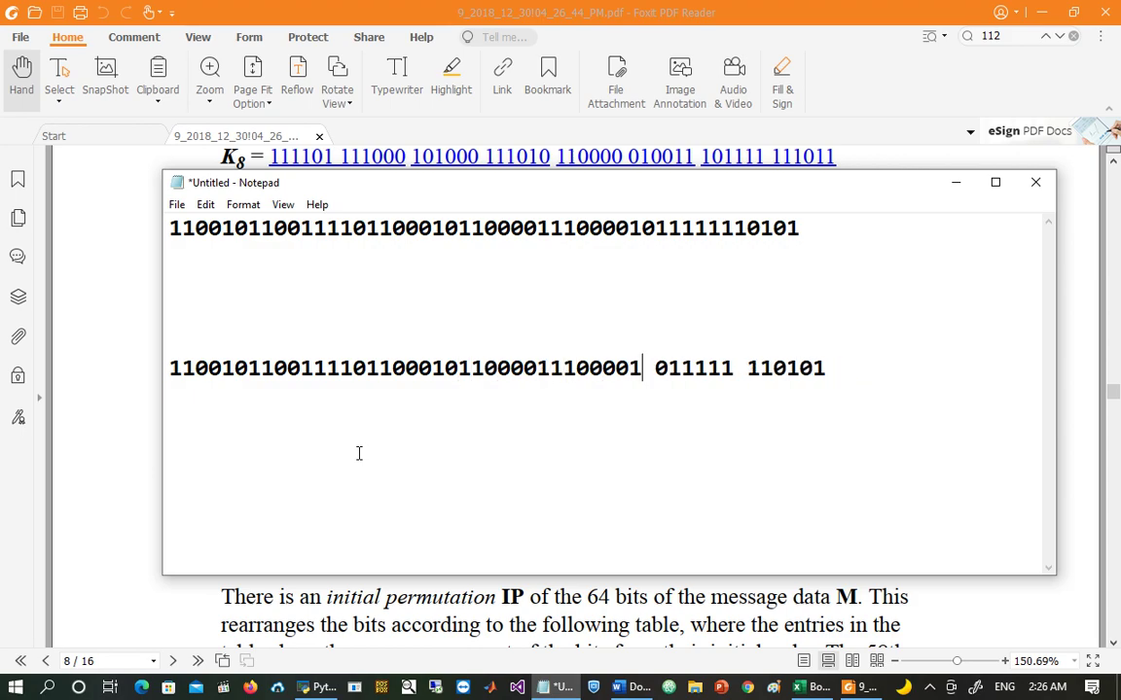
key("Delete")
key("Right")
key("Right")
key("Right")
key("Delete")
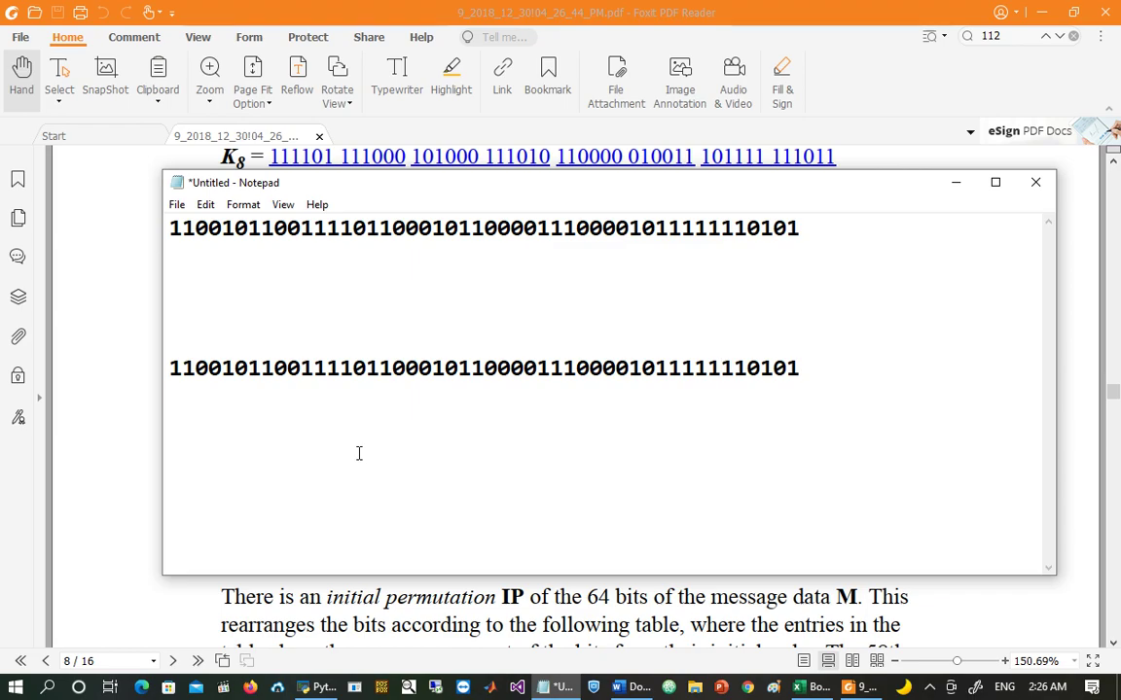
Step: Copy the cleaned K16 string into the Python console as the quoted right side of the comparison and run it
double_click(284, 370)
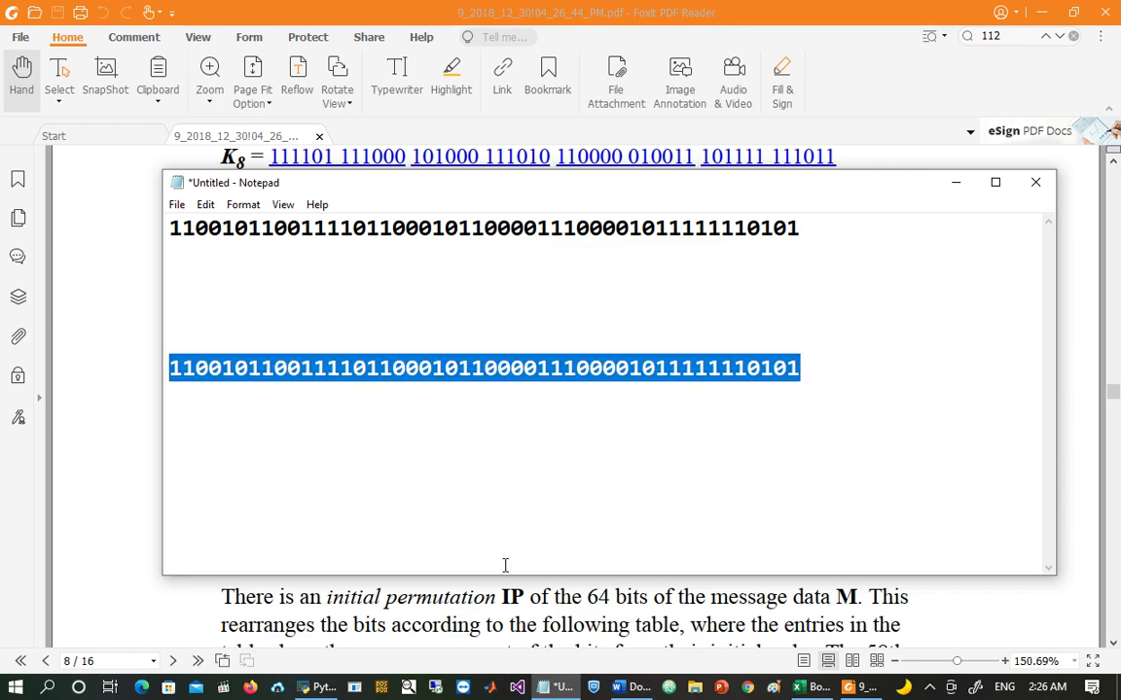
key("ctrl+c")
left_click(310, 686)
type("'")
key("ctrl+v")
type("' == ")
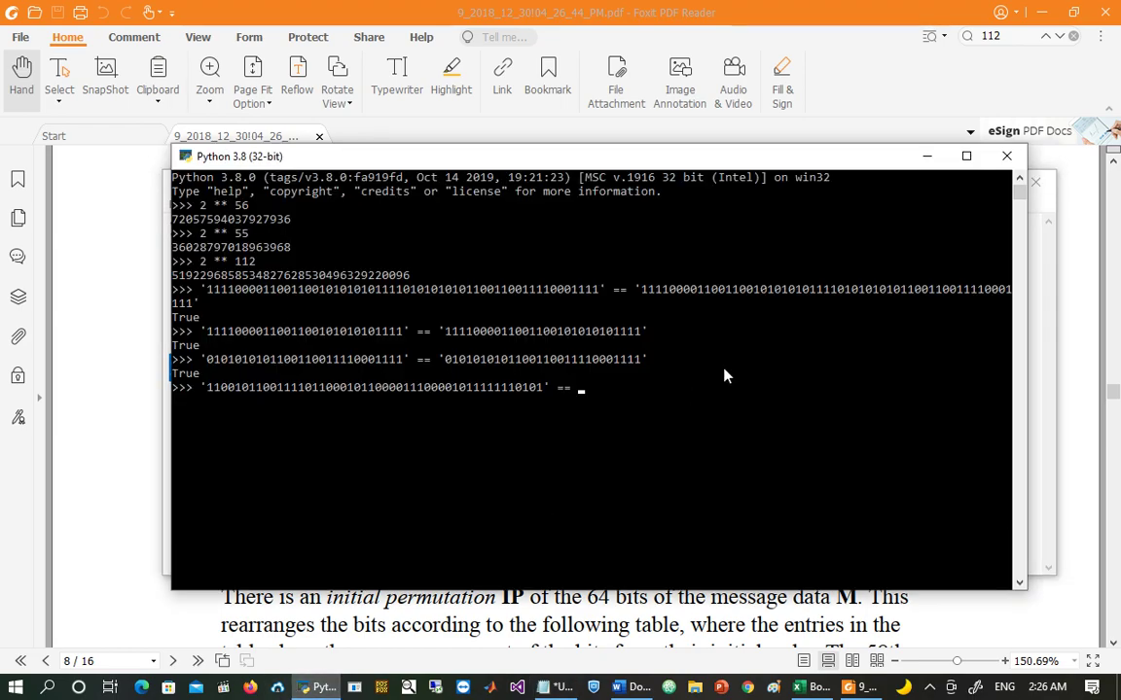
type("'")
key("ctrl+v")
type("'")
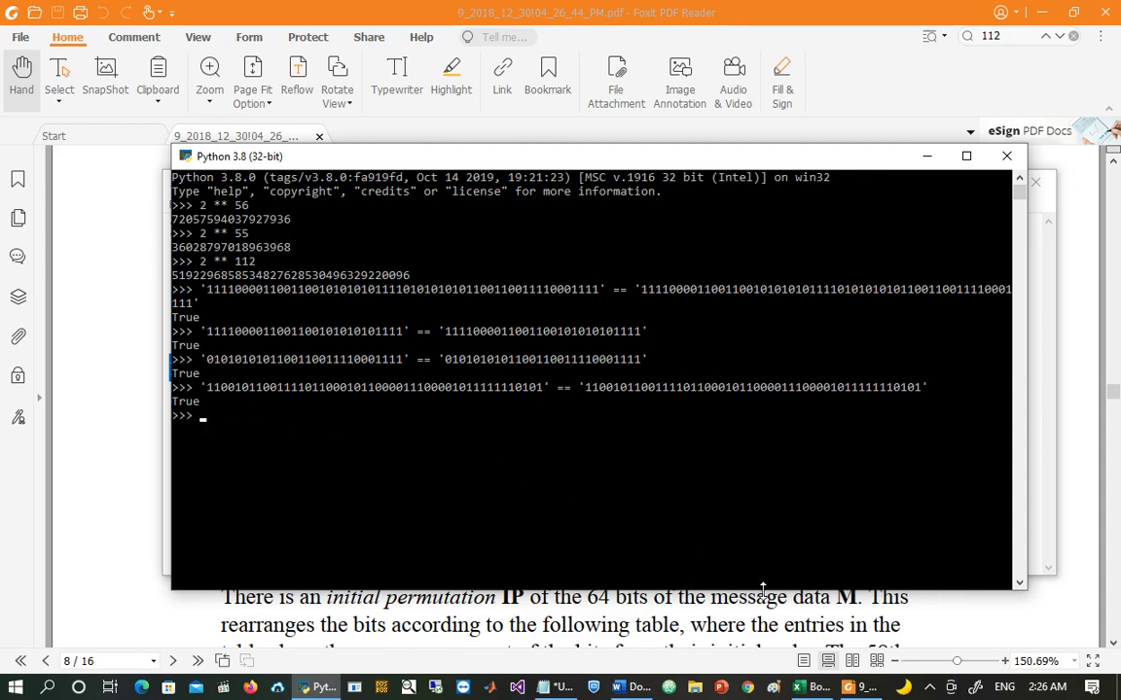
Step: Switch back to Excel and examine the k1 to k16 subkey table across its 48 columns
left_click(815, 687)
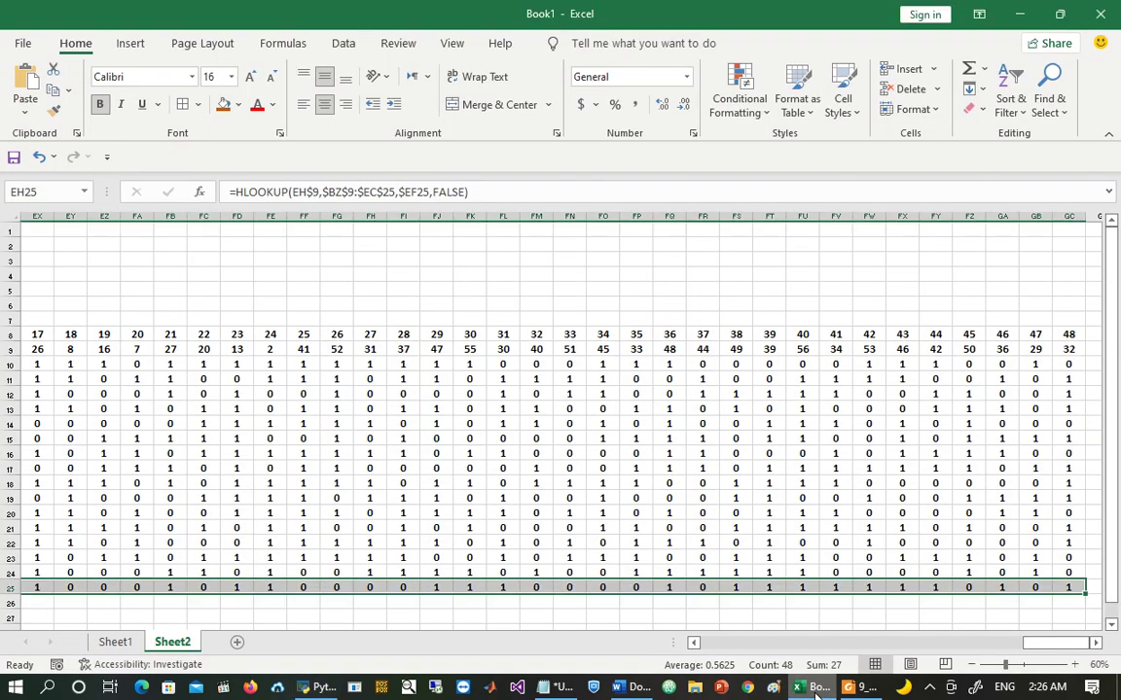
key("Left")
key("Left")
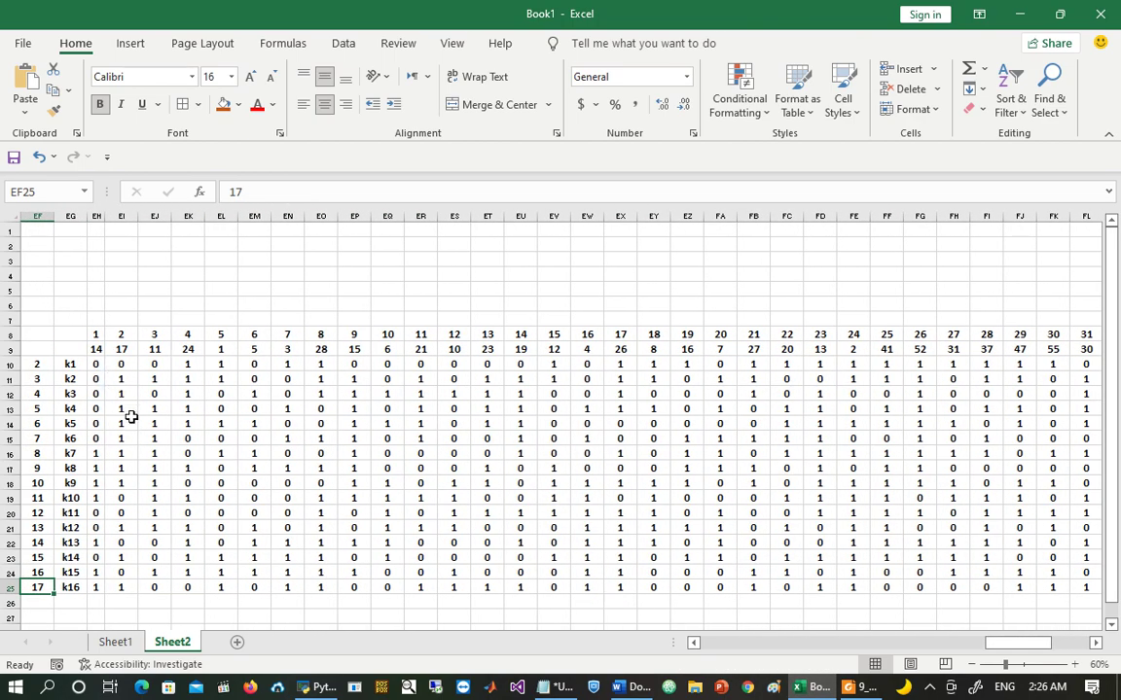
left_click(100, 333)
key("ctrl+Right")
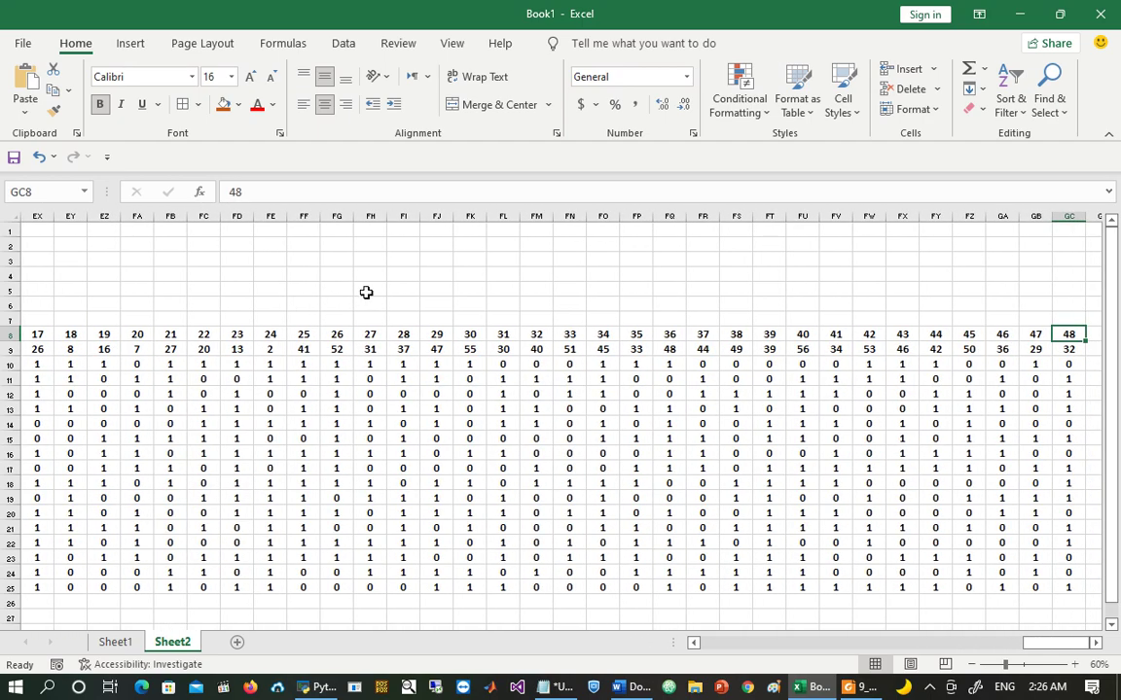
scroll(366, 292, "right", 1)
key("ctrl+Left")
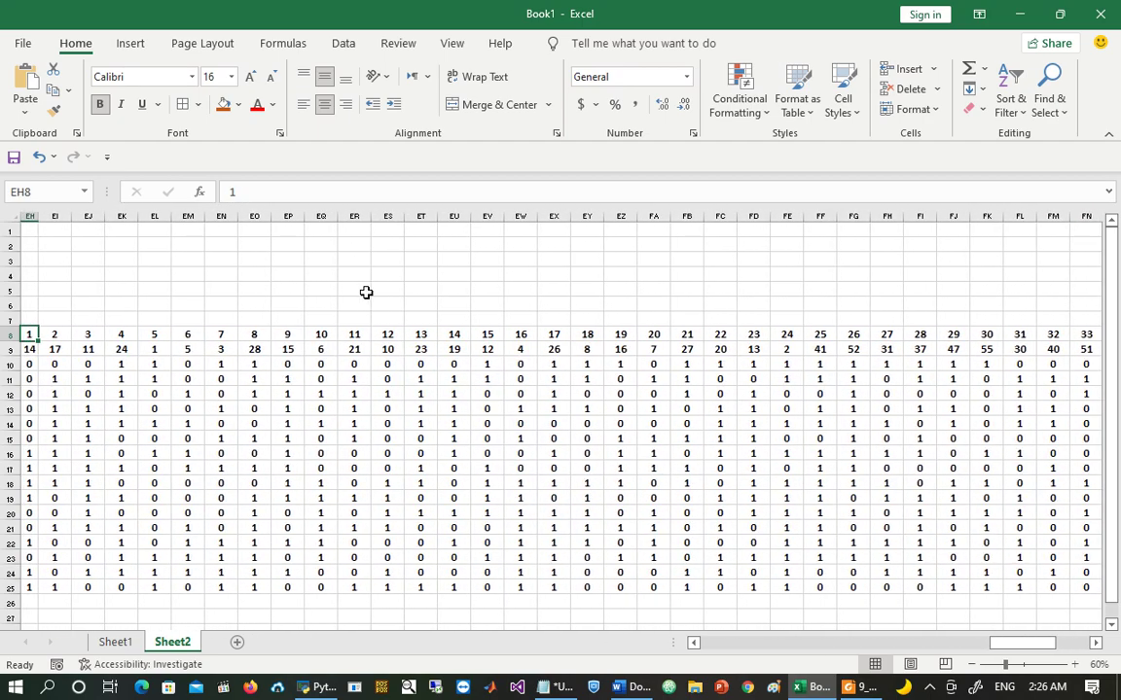
key("ctrl+Right")
scroll(365, 292, "right", 1)
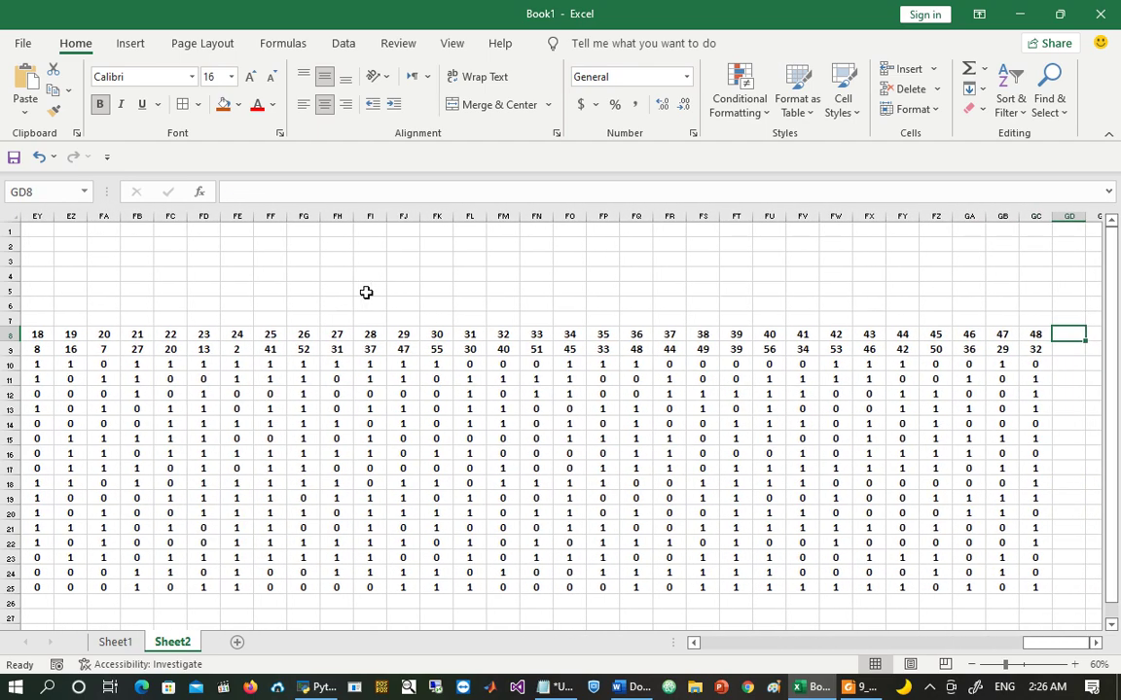
key("Down")
key("ctrl+Down")
key("ctrl+Left")
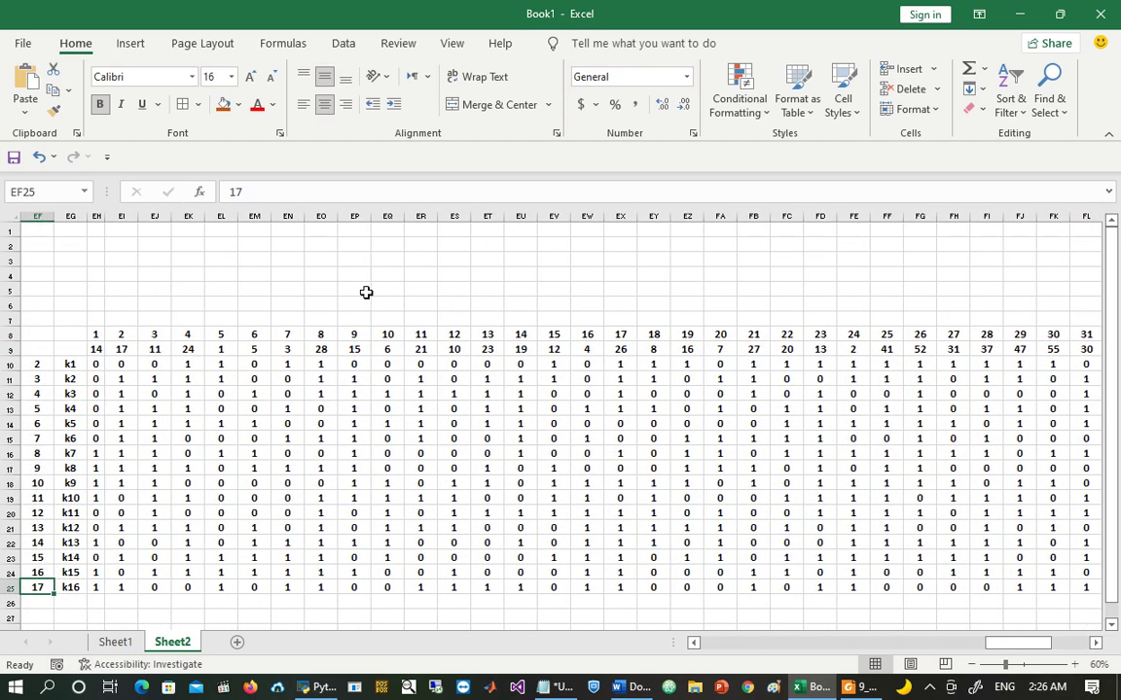
key("Left")
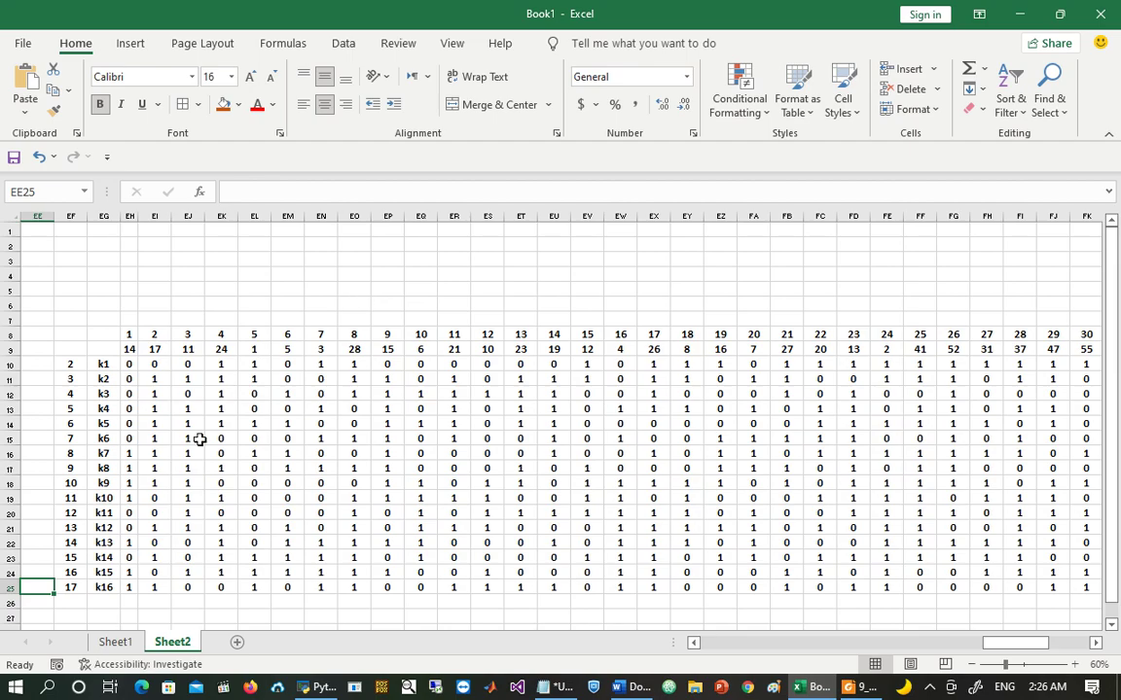
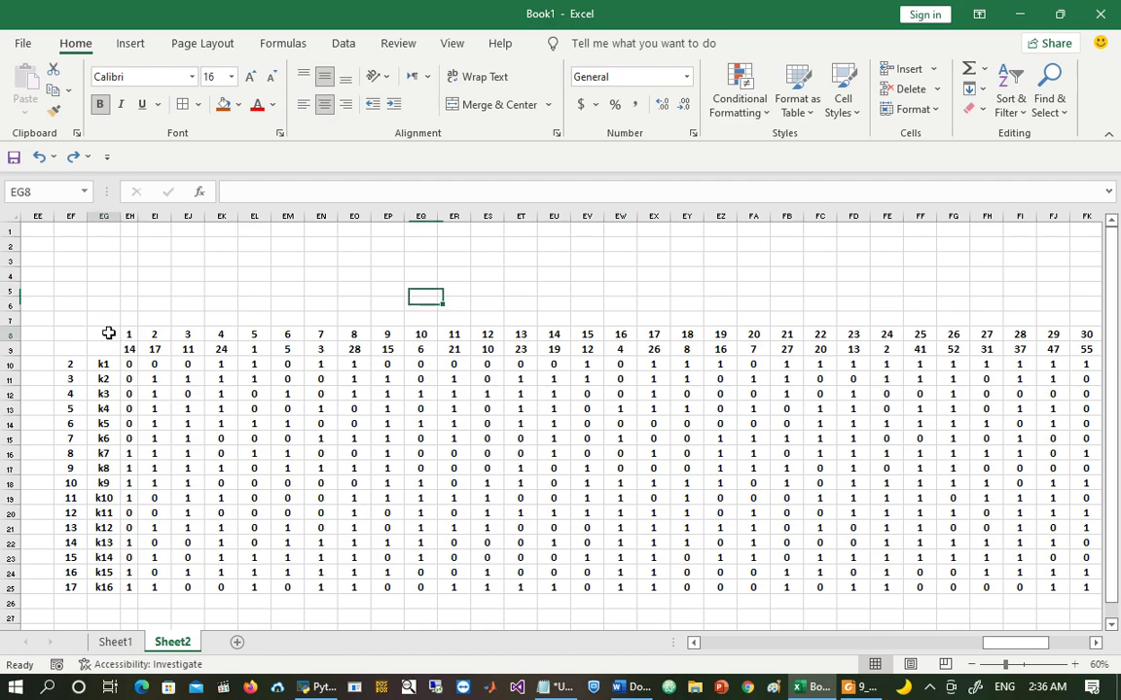
Step: Replace the formulas in the k1 to k16 subkey table, including its two header rows, with their values
left_click(109, 333)
left_click_drag(109, 333, 1087, 587)
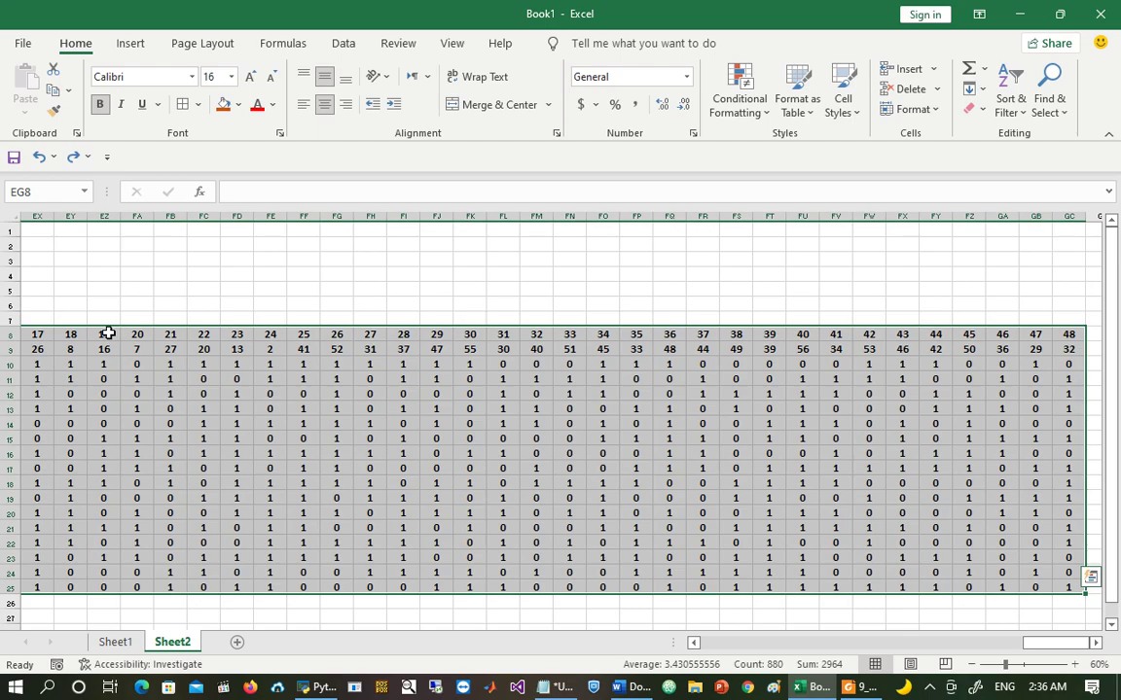
right_click(373, 381)
left_click(426, 269)
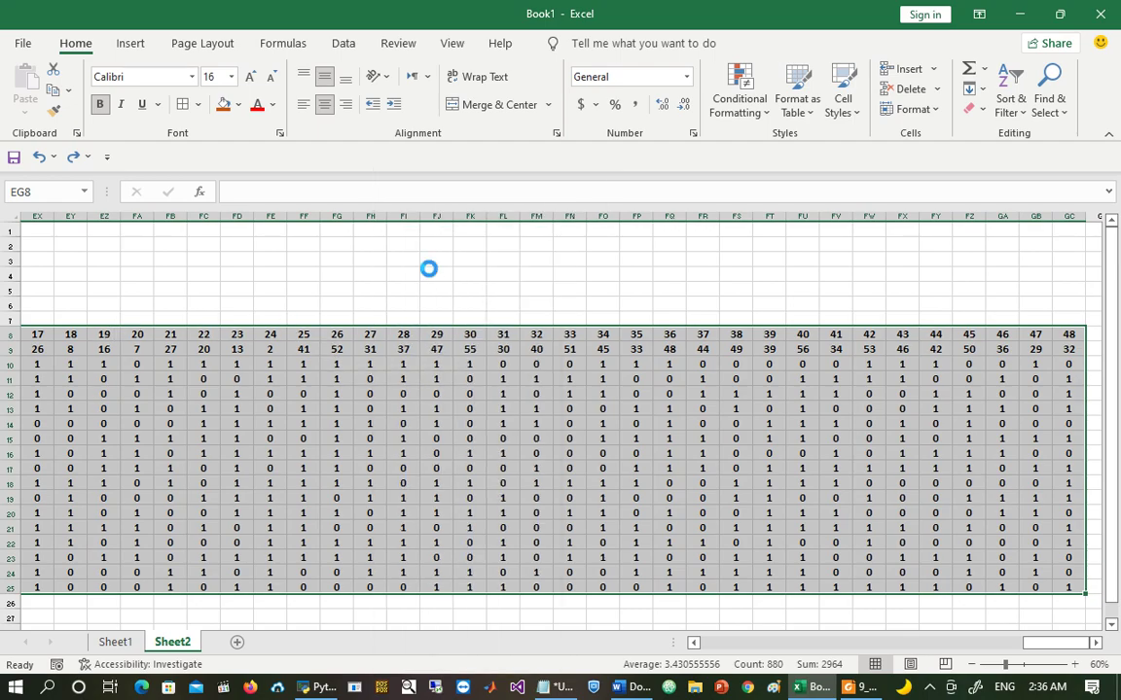
scroll(418, 321, "left", 10)
right_click(749, 425)
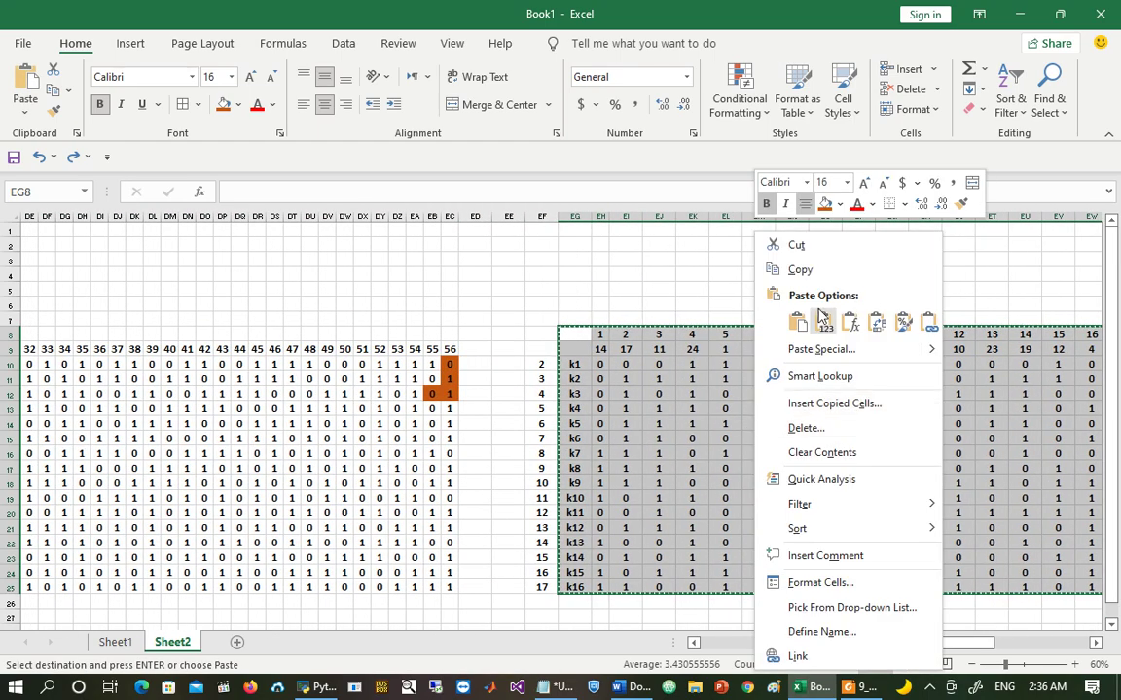
left_click(817, 350)
left_click(674, 275)
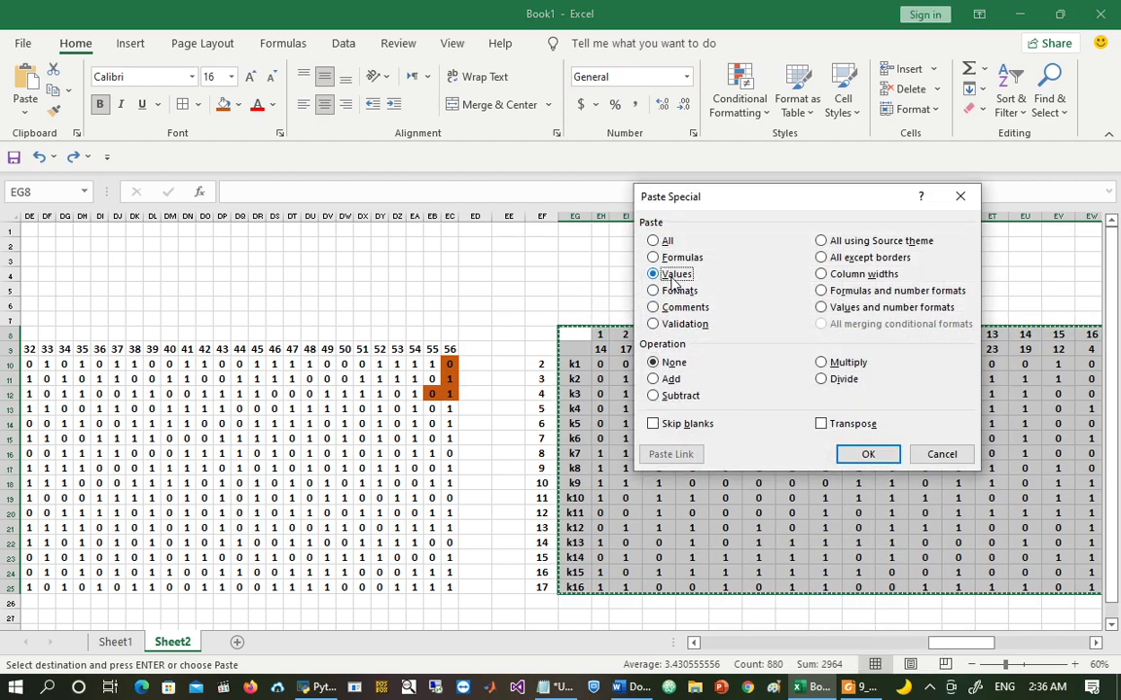
left_click(868, 455)
left_click(821, 410)
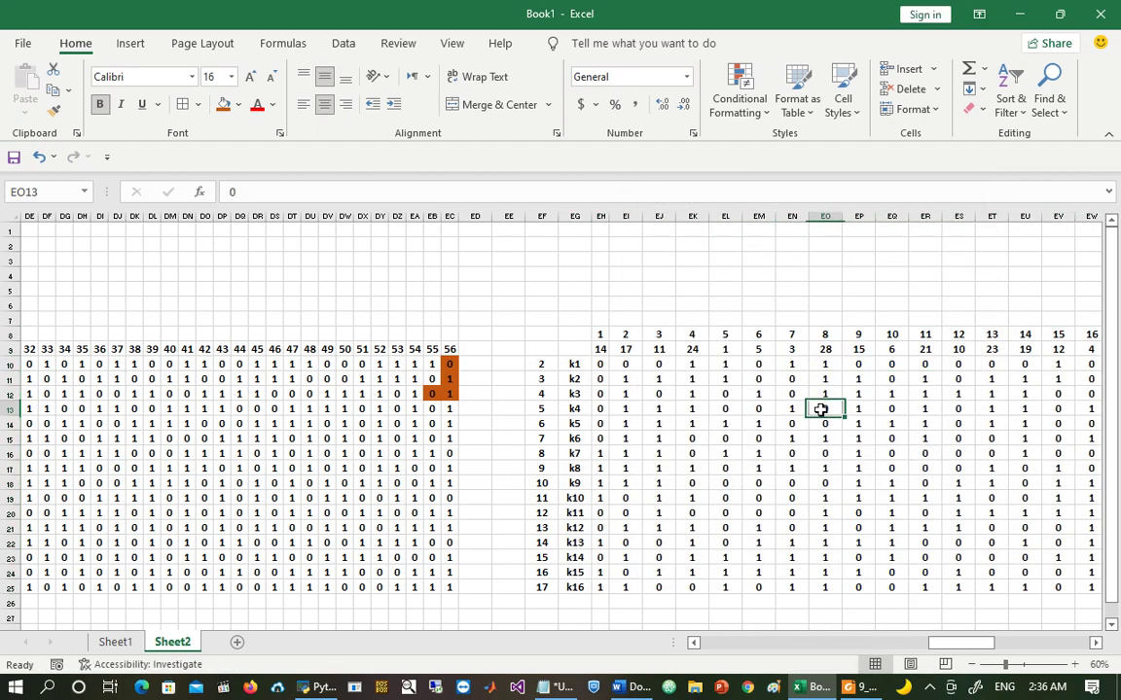
Step: Delete the intermediate working columns B through EF so the subkey table sits beside column A
left_click(541, 216)
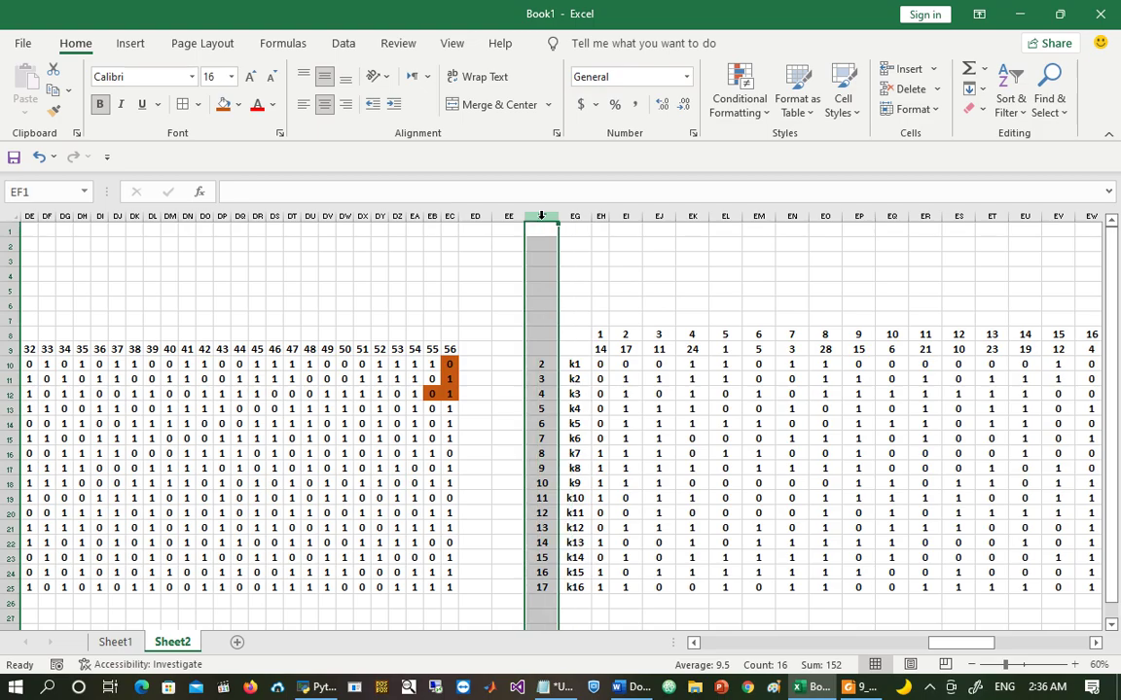
key("ctrl+shift+Left")
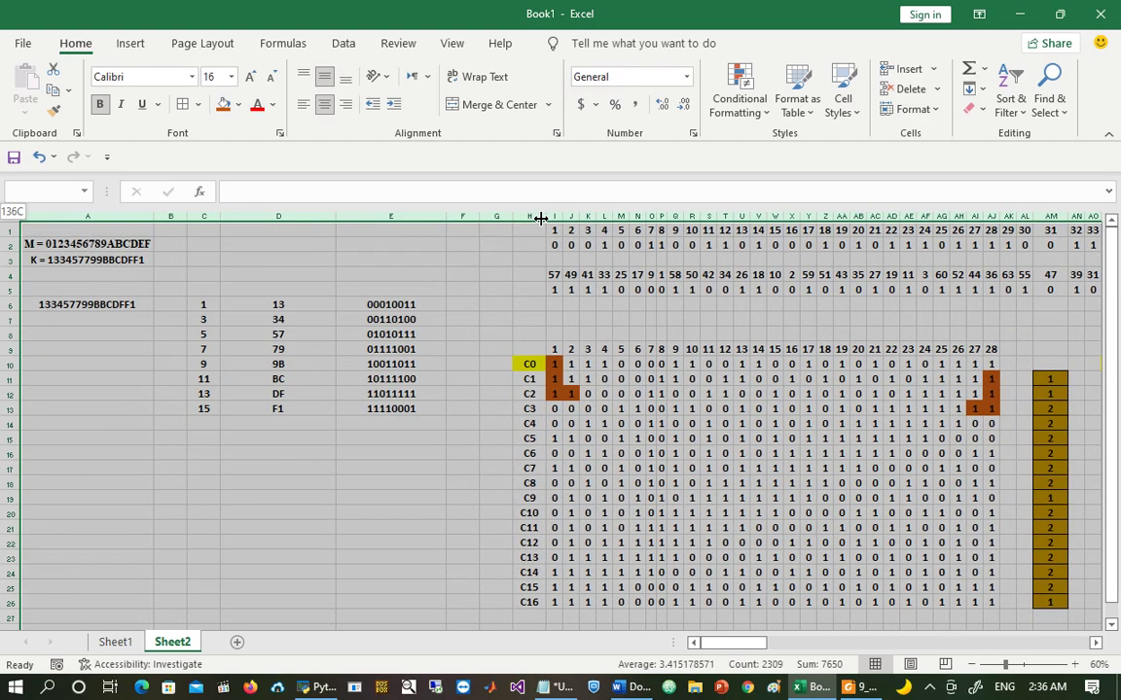
key("shift+Right")
key("shift+Right")
key("shift+Left")
scroll(541, 217, "right", 5)
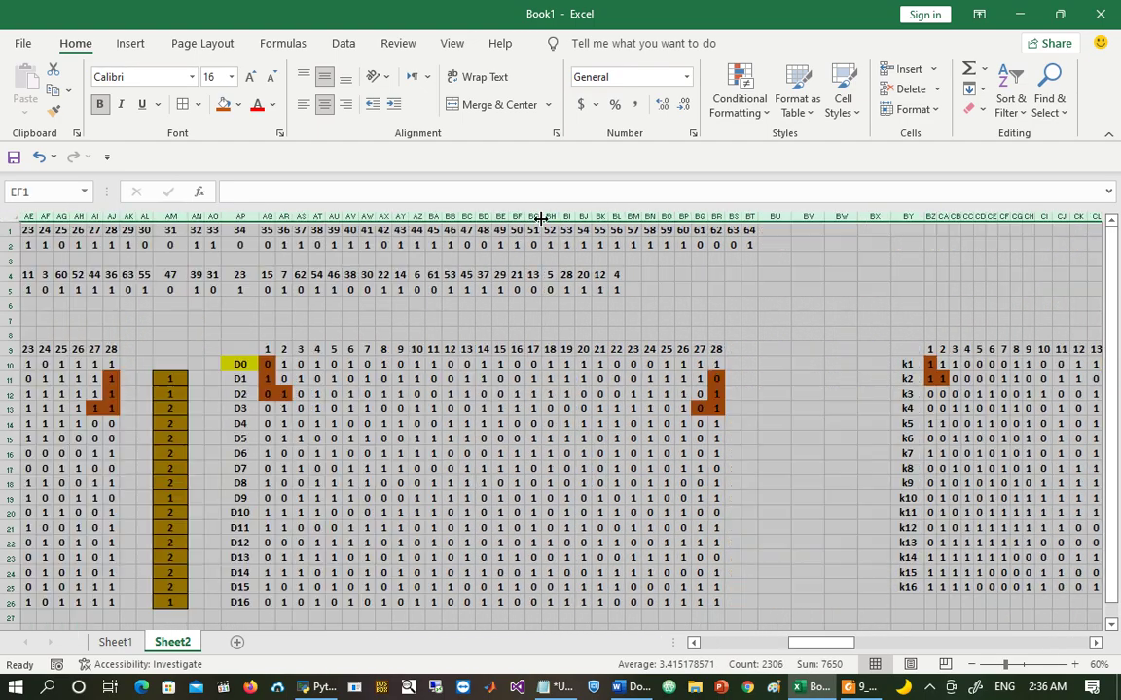
scroll(541, 218, "left", 5)
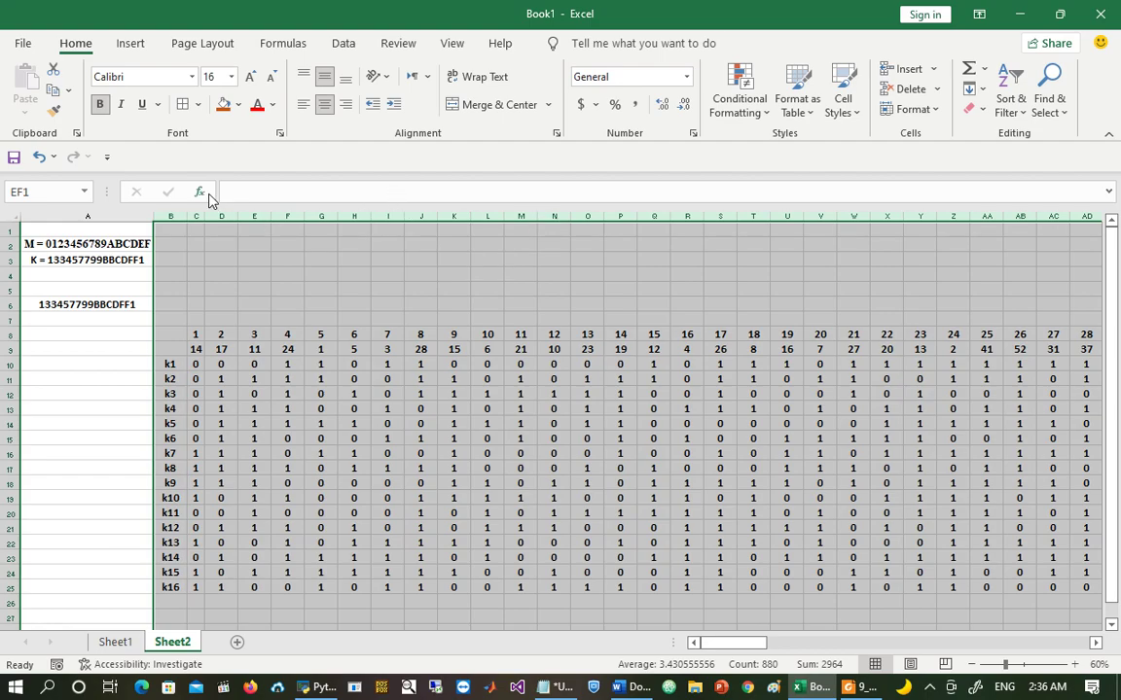
Step: Narrow the 48 bit columns C through AX so the whole subkey table fits in view
left_click(196, 216)
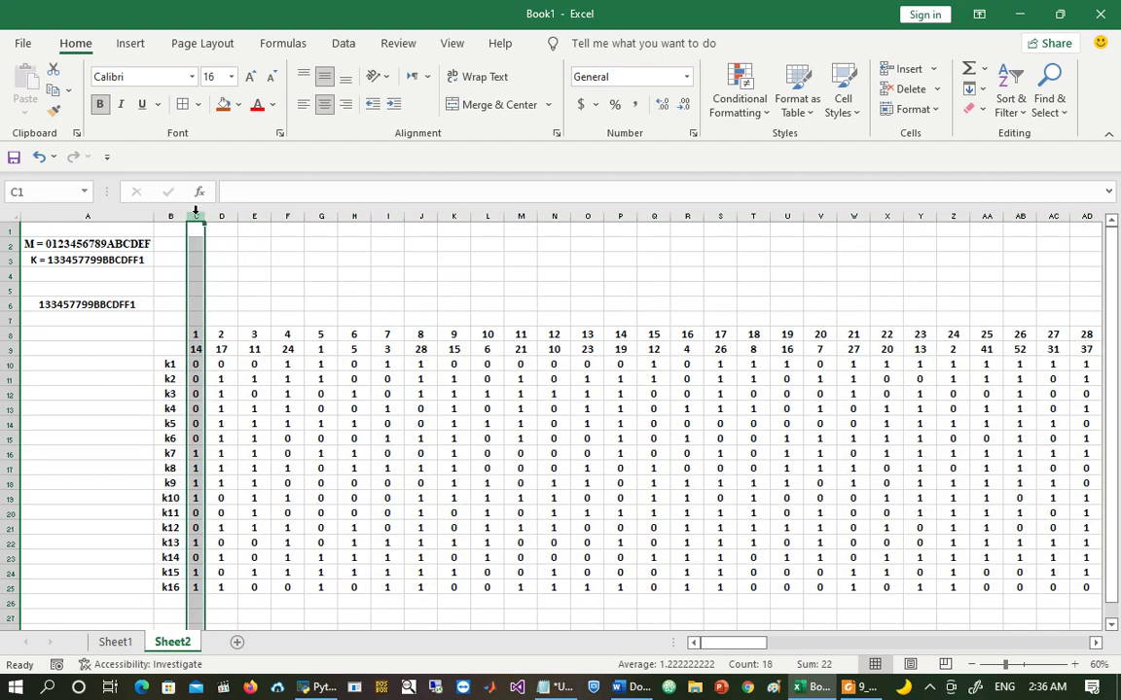
left_click_drag(196, 210, 1097, 216)
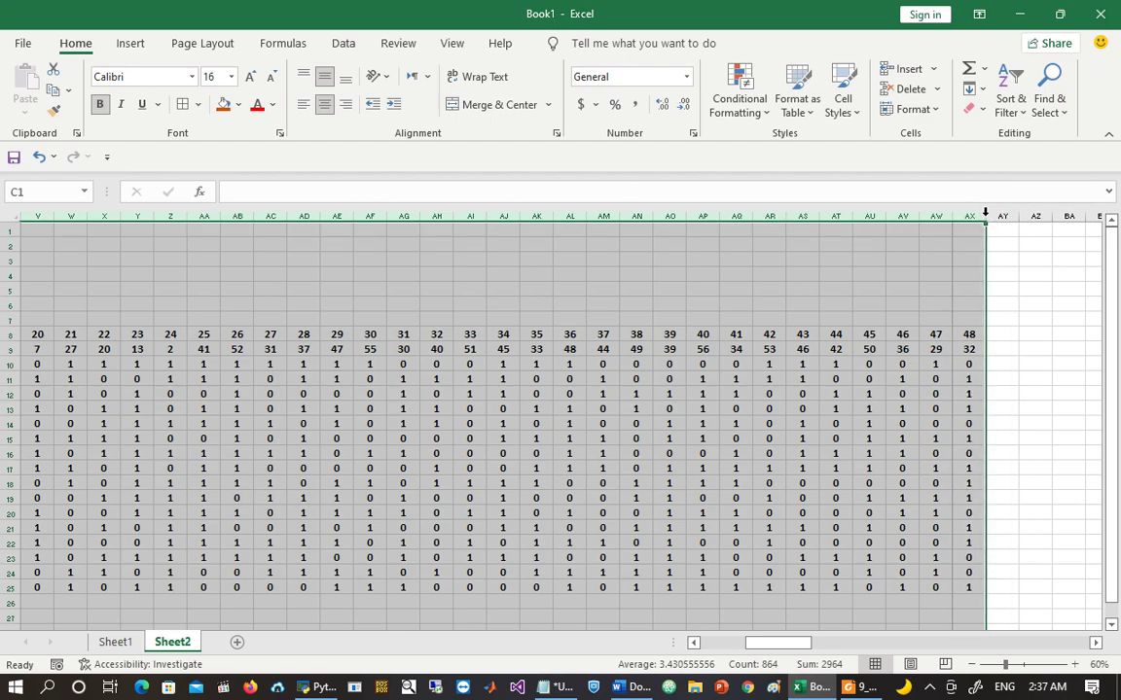
left_click_drag(985, 212, 528, 213)
left_click(577, 400)
key("Left")
key("Left")
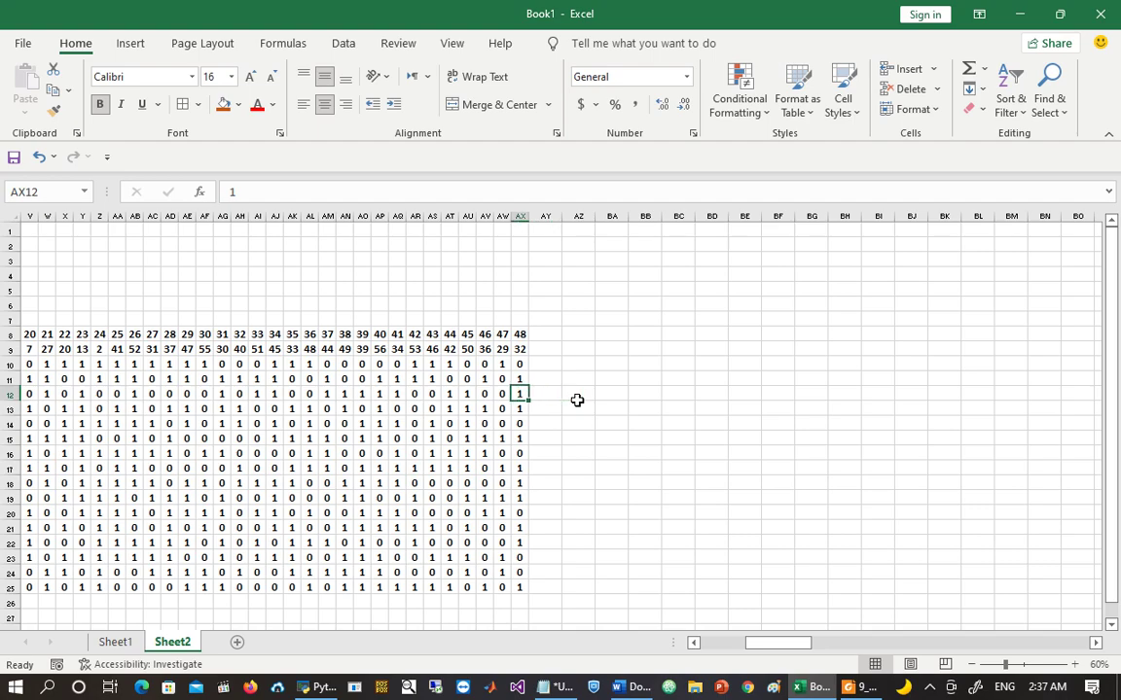
key("Home")
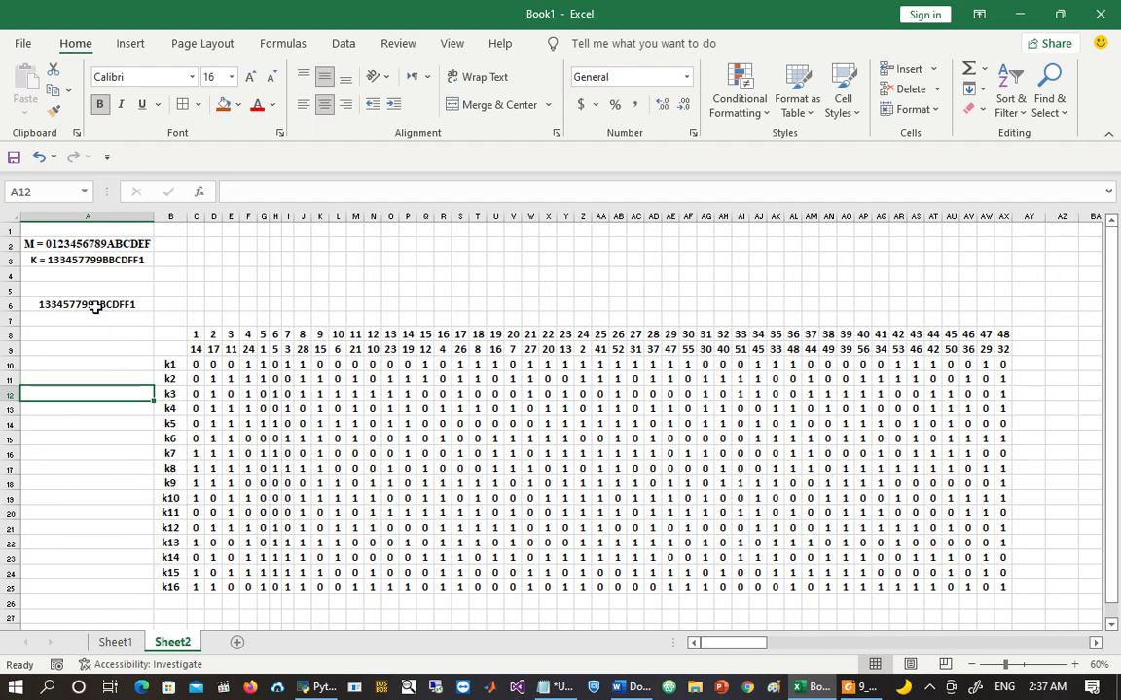
Step: Copy the message M from cell A2 to cell BA2, beyond the end of the subkey table
left_click(96, 247)
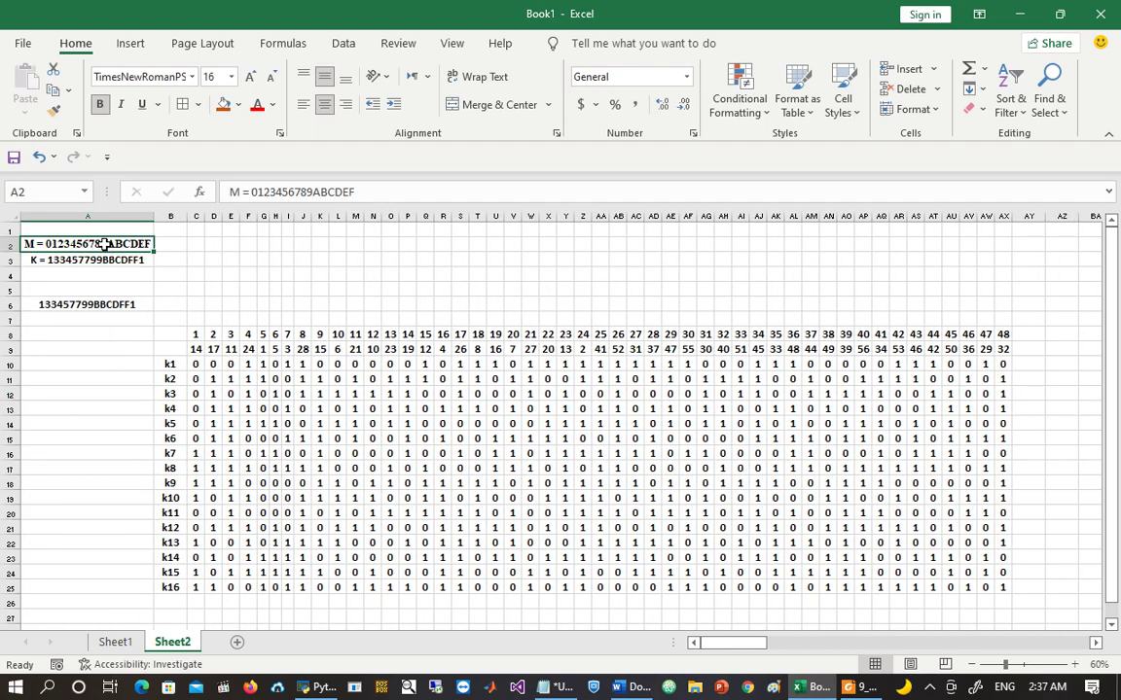
key("ctrl+c")
key("Right")
key("Right")
key("Right")
key("Right")
key("Right")
key("Right")
key("Right")
key("Right")
key("Right")
key("Right")
key("Right")
key("Right")
key("Right")
key("Right")
key("Right")
key("Right")
key("Right")
key("Right")
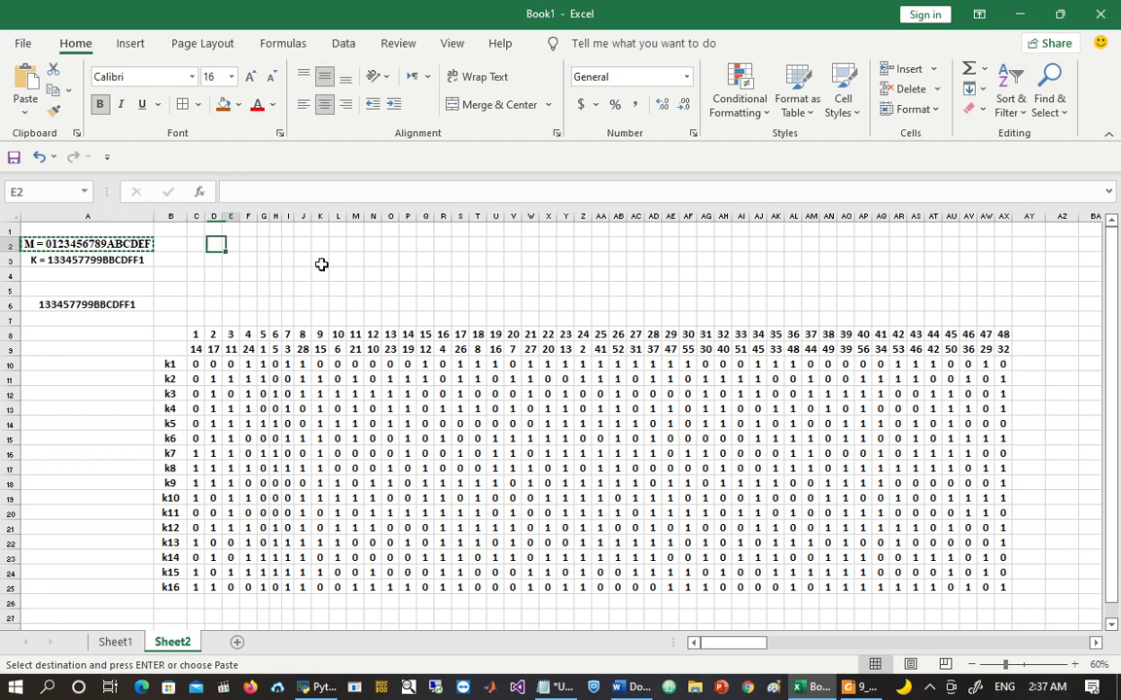
key("Right")
key("Right")
key("Right")
key("Right")
key("Right")
key("Right")
key("Right")
key("Right")
key("Right")
key("Right")
key("Right")
key("Right")
key("Right")
key("Right")
key("Right")
key("Right")
key("Right")
key("Right")
key("Right")
key("Right")
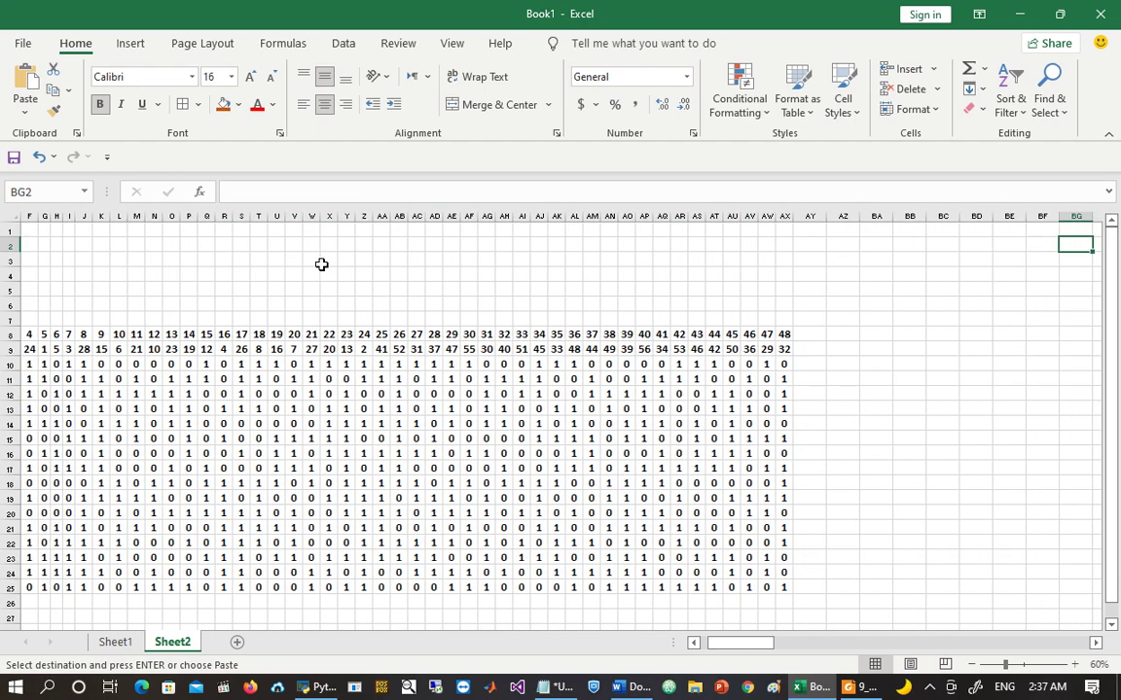
key("Left")
key("Left")
key("Left")
key("Left")
key("Left")
key("Left")
key("Left")
key("Left")
key("Left")
key("Left")
key("Left")
key("Left")
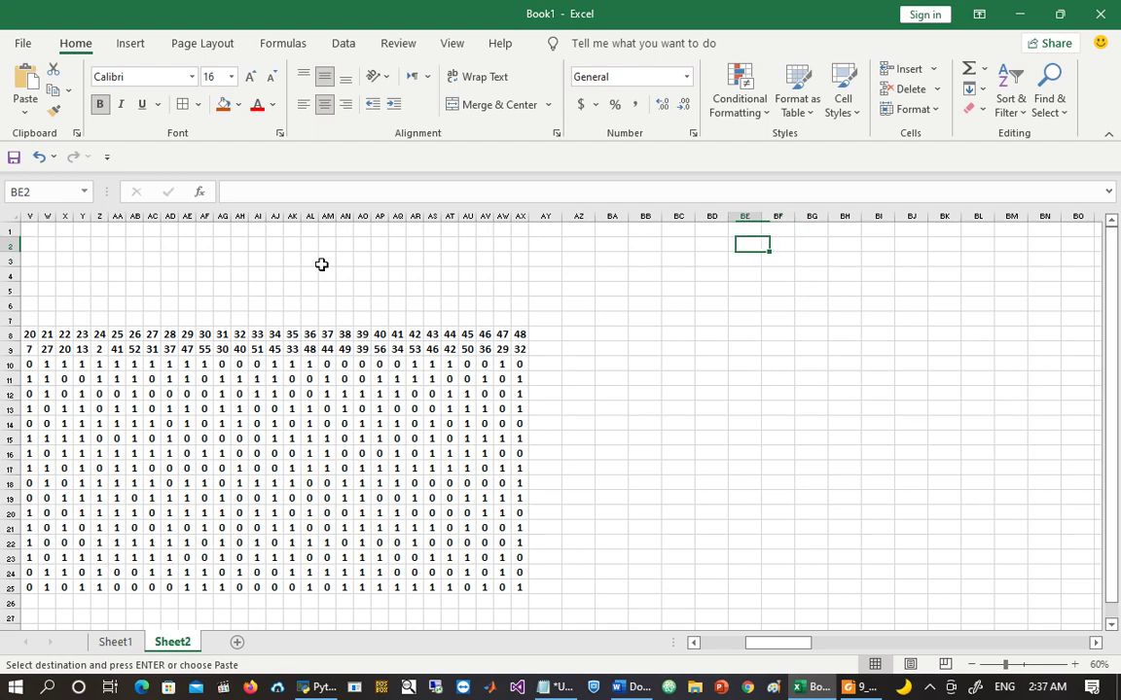
key("Left")
key("Return")
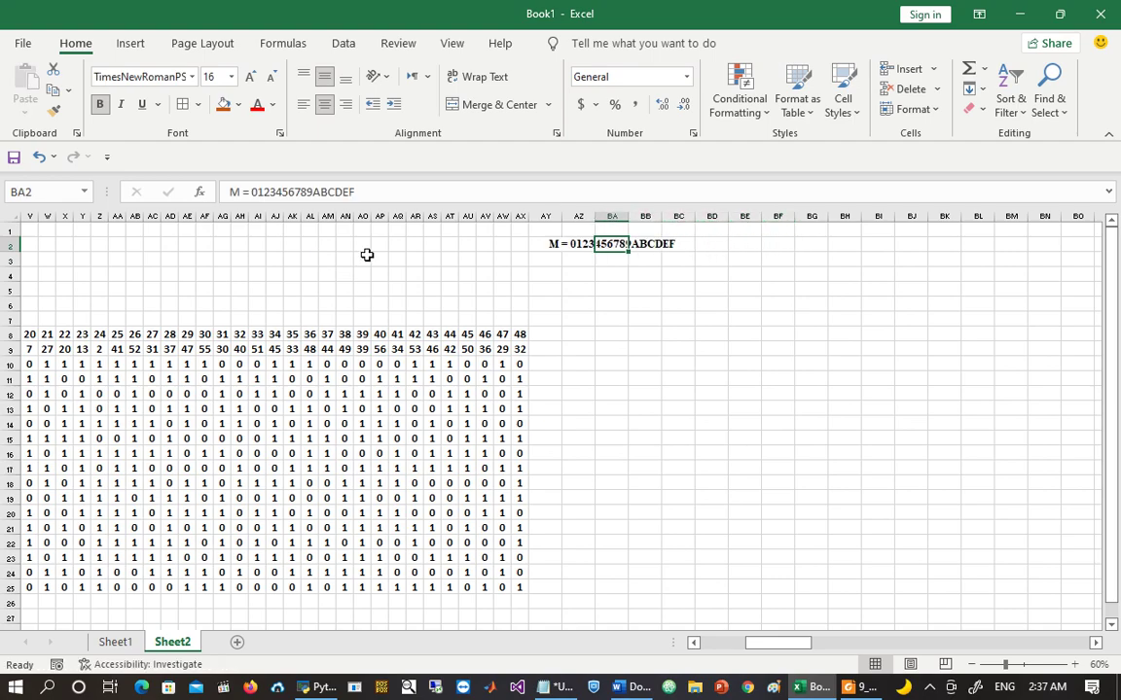
Step: Remove the "M = " prefix from the message in BA2 and fit column BA's width to its text
left_click_drag(251, 193, 230, 193)
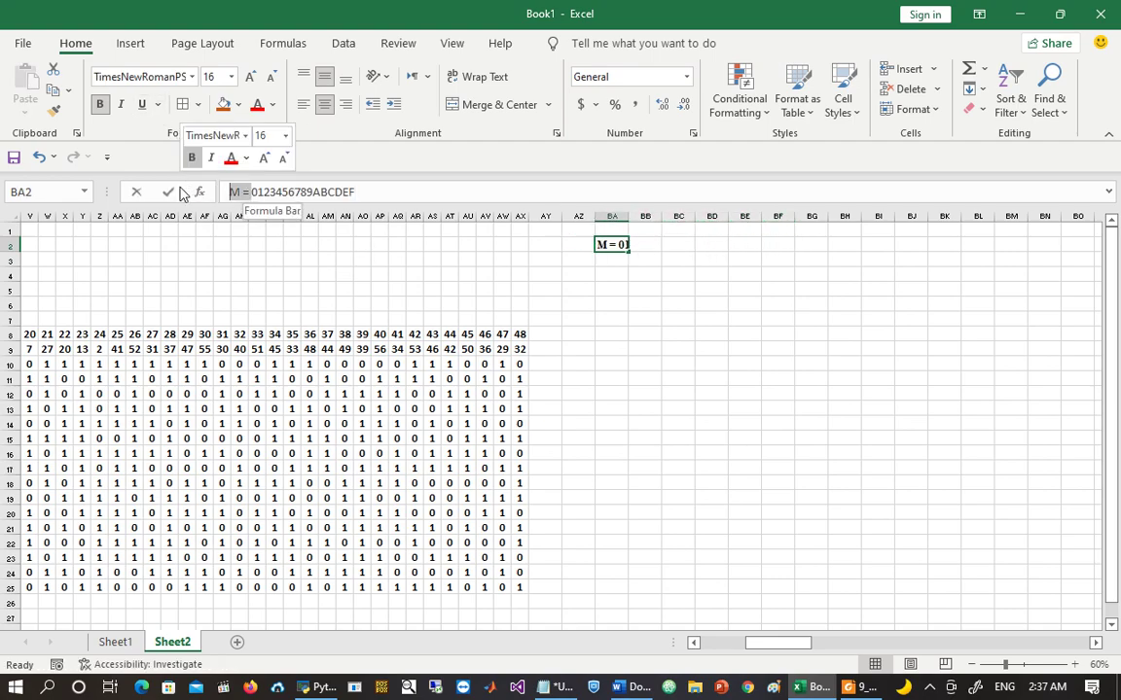
key("BackSpace")
key("Return")
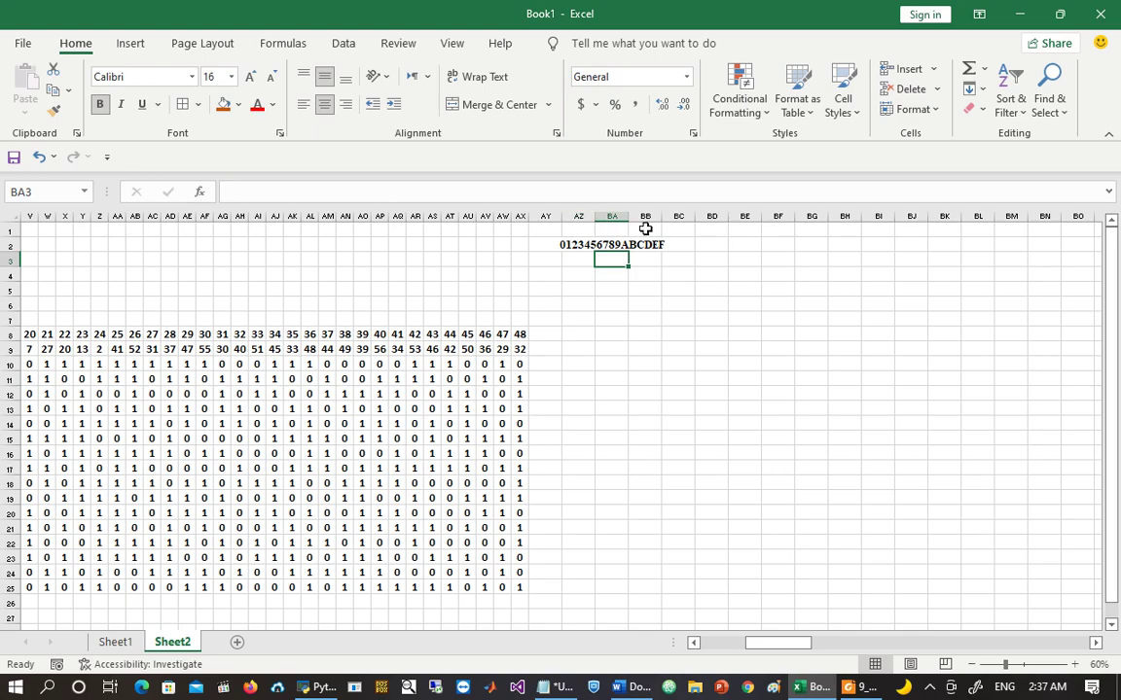
left_click(619, 216)
double_click(629, 216)
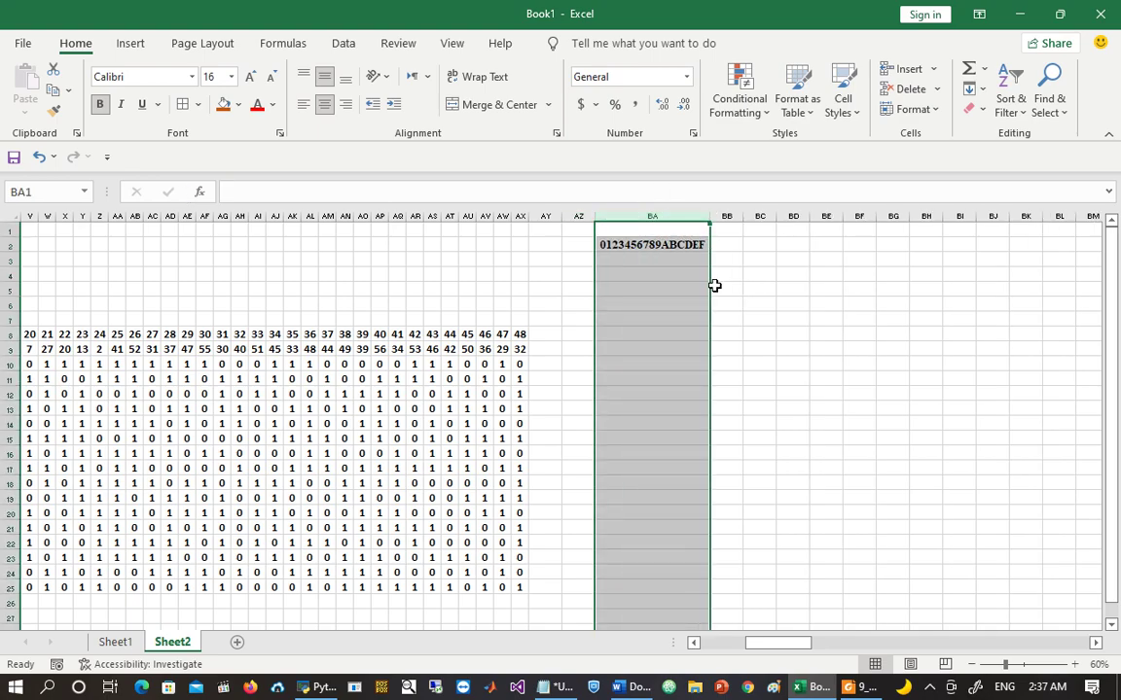
left_click(741, 287)
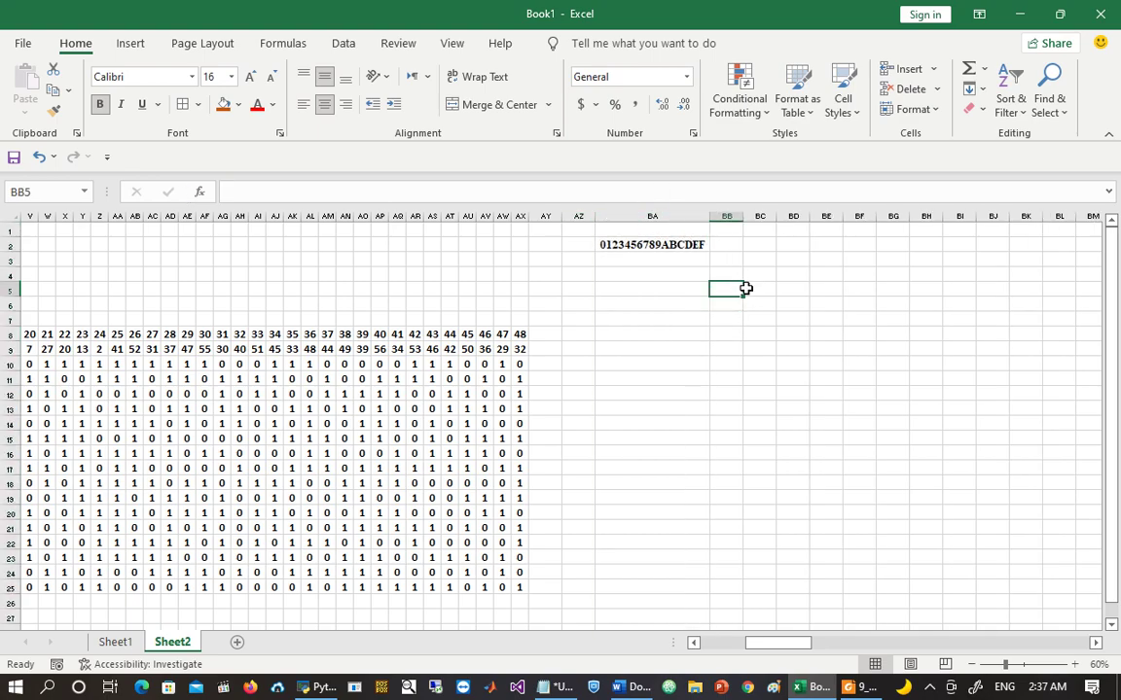
Step: Fill cells BB3 to BB10 with the odd start positions 1 to 15, entering 1 and 3 as the series start
scroll(973, 599, "up", 3)
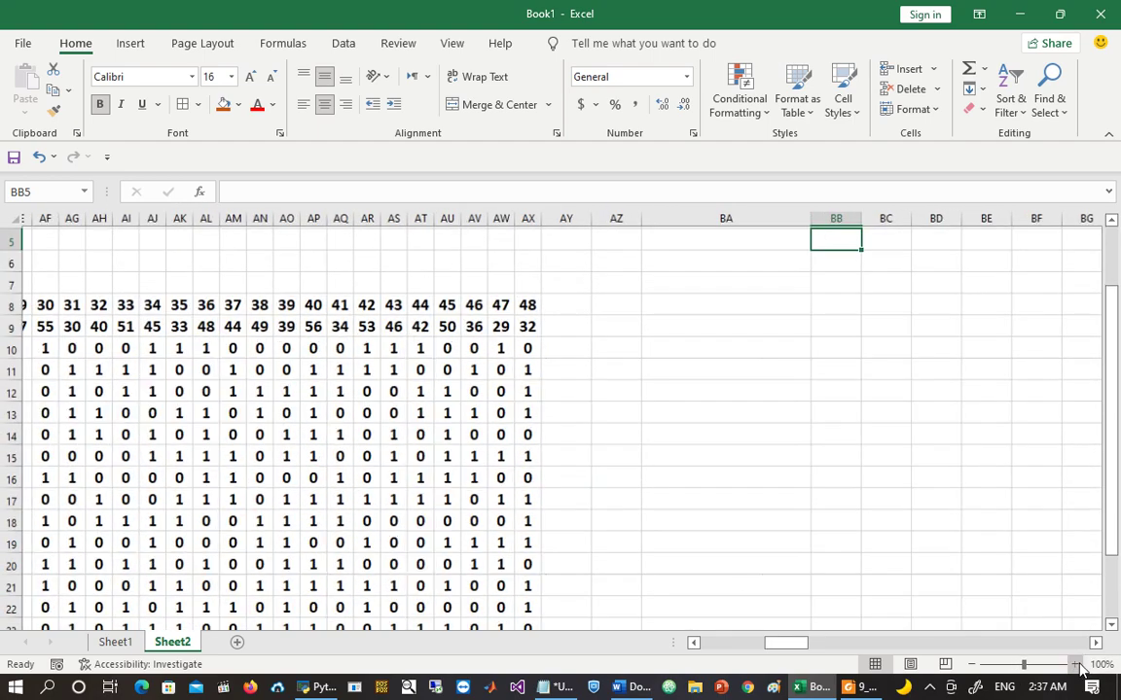
key("Up")
key("Up")
key("Up")
key("Up")
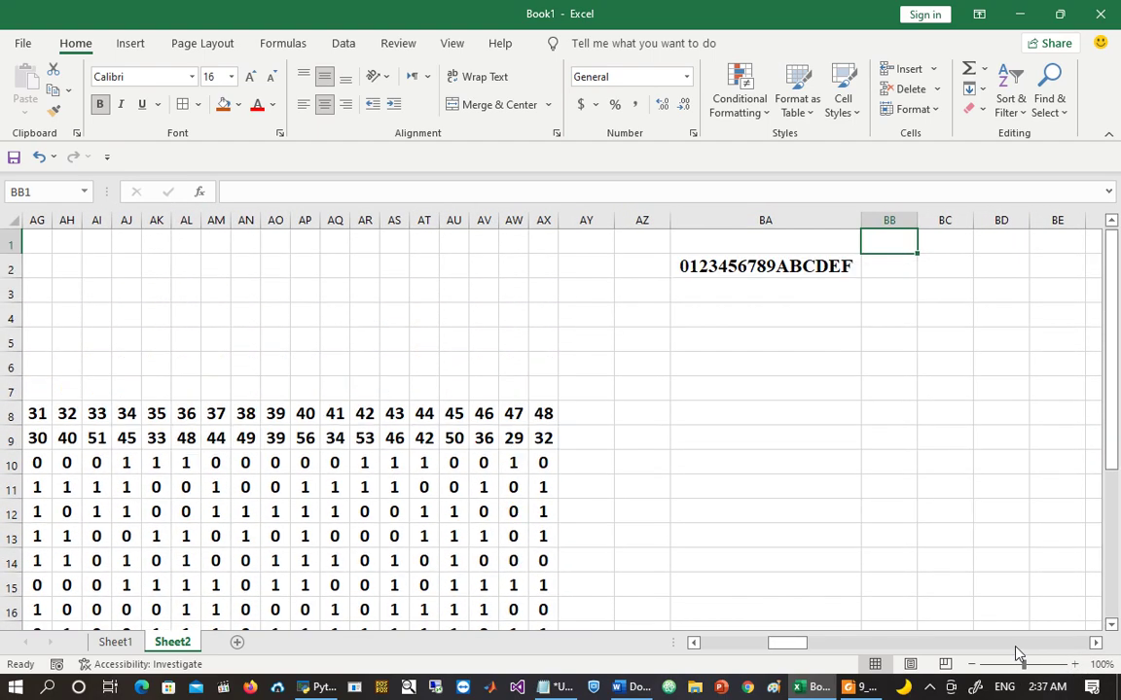
key("Right")
key("Down")
key("Left")
key("Left")
key("Down")
key("Right")
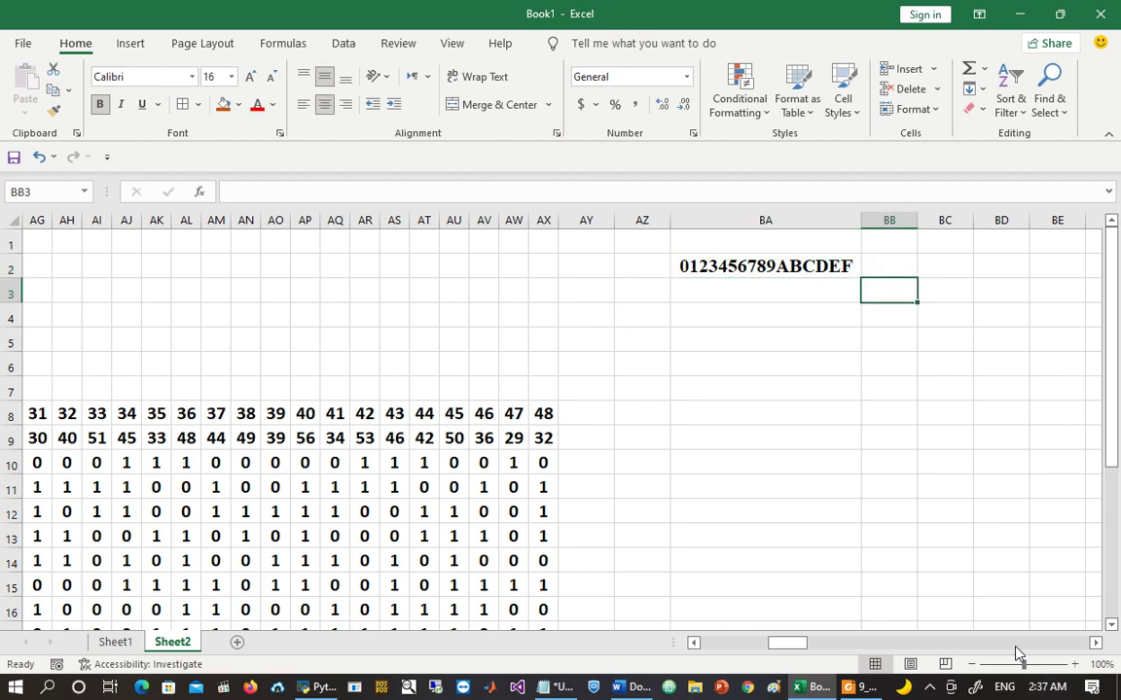
type("1")
key("Return")
type("3")
key("Return")
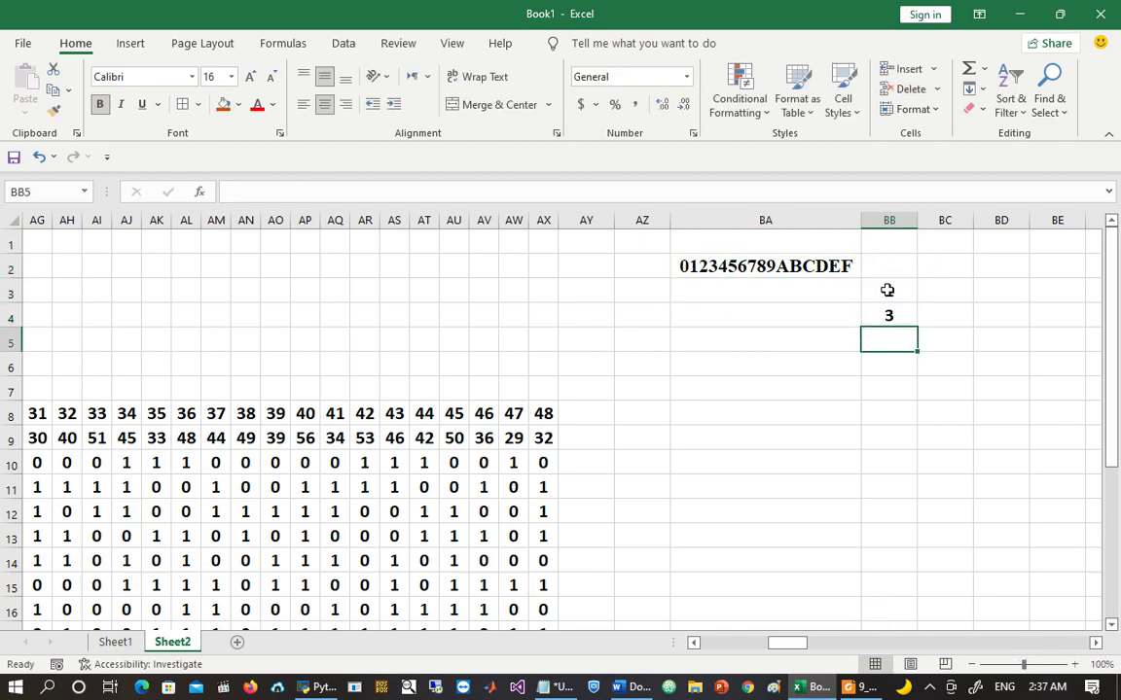
left_click_drag(887, 290, 915, 473)
left_click(945, 292)
type("=")
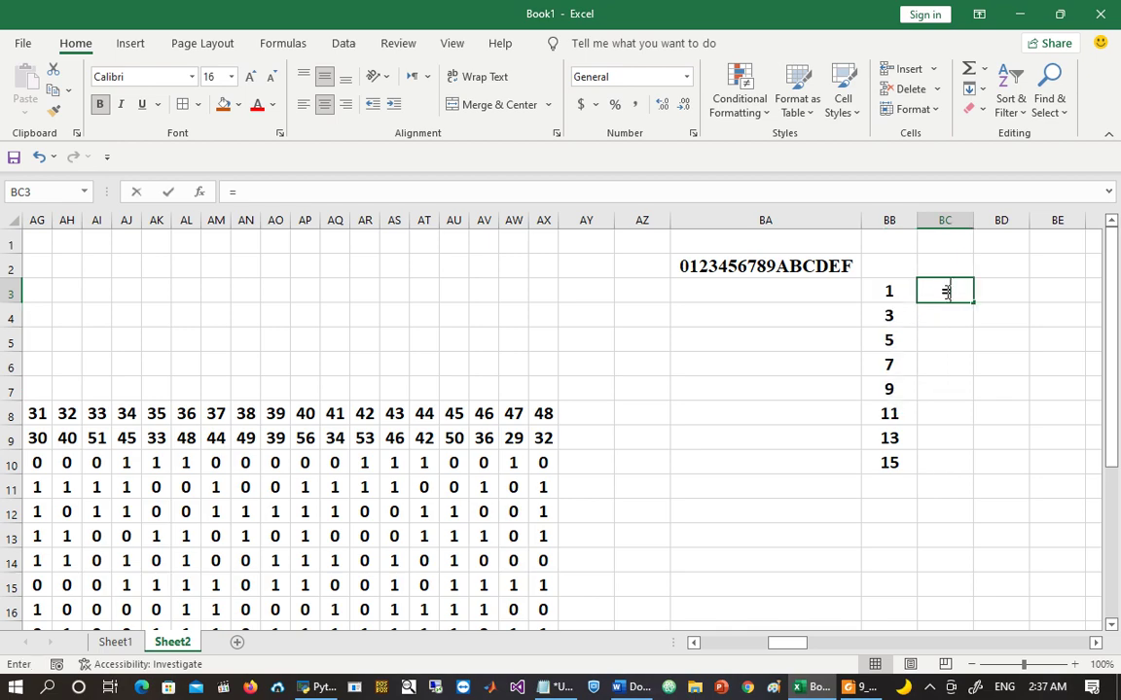
key("Escape")
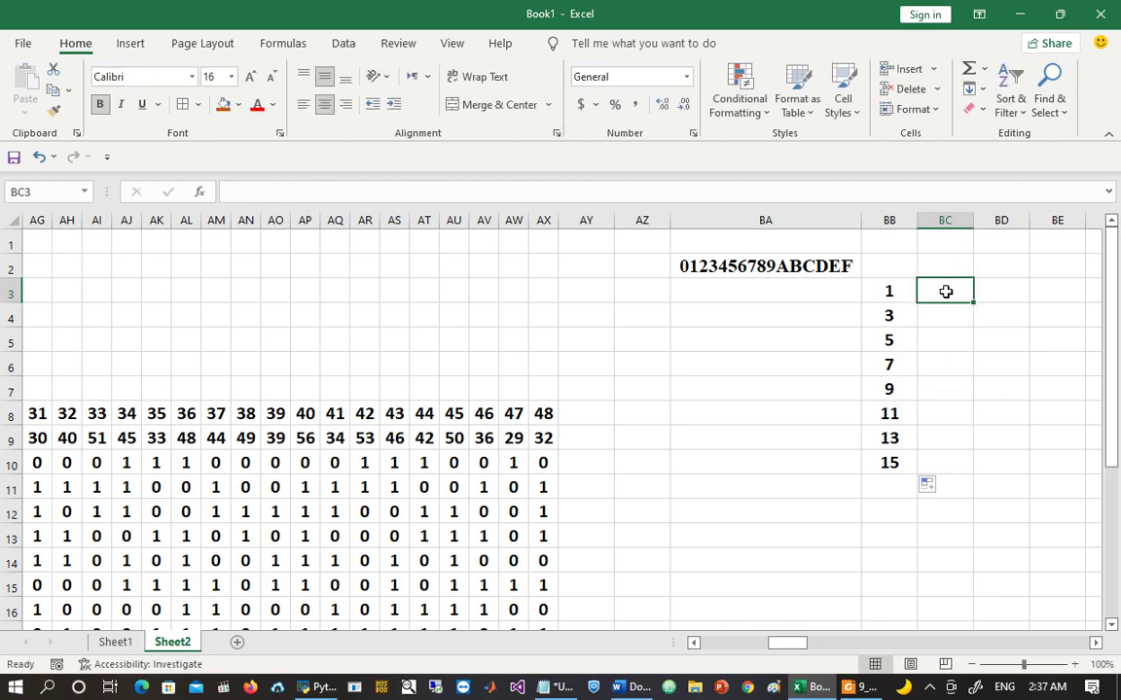
left_click_drag(973, 221, 1014, 223)
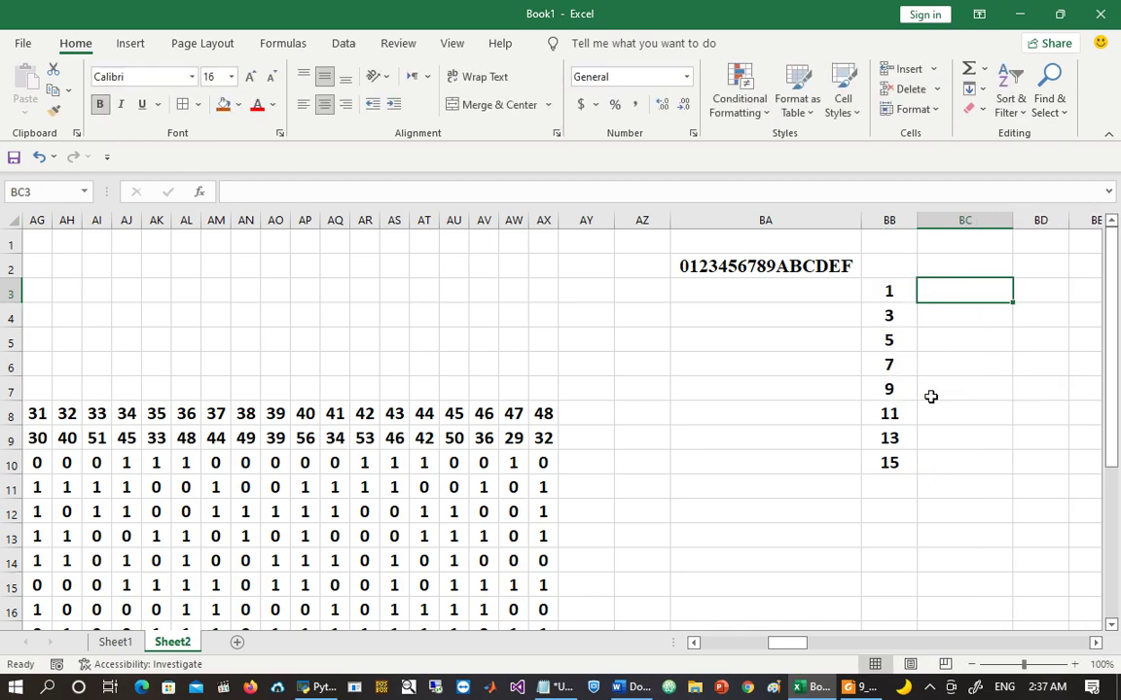
type("=mid(")
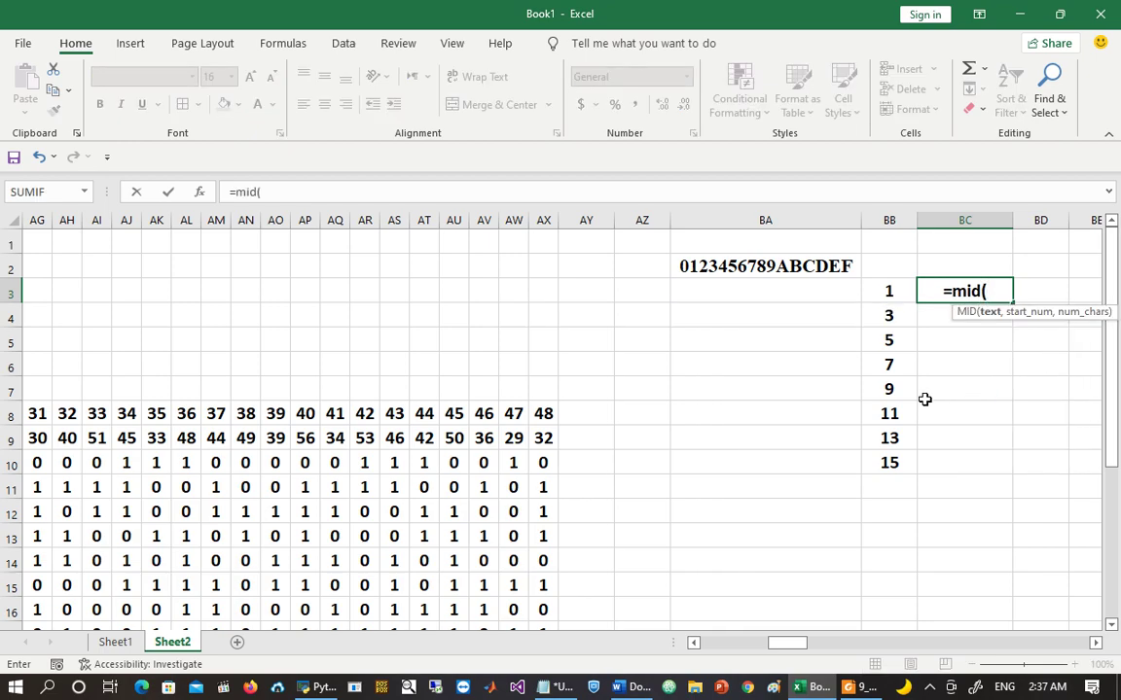
left_click(729, 263)
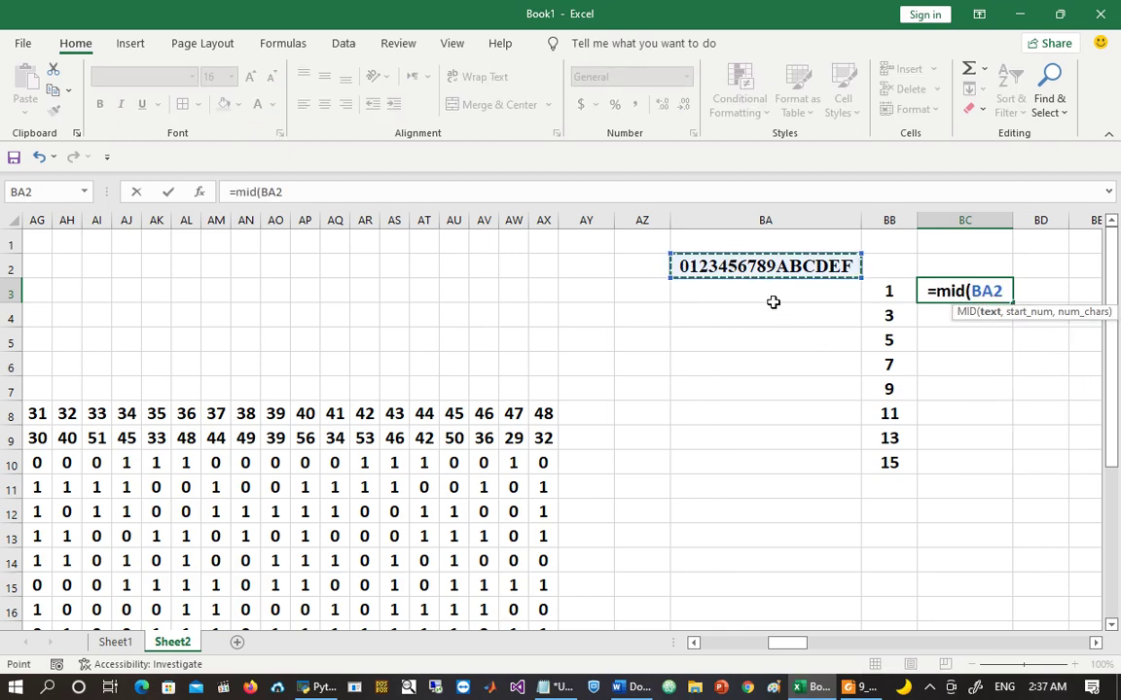
key("F4")
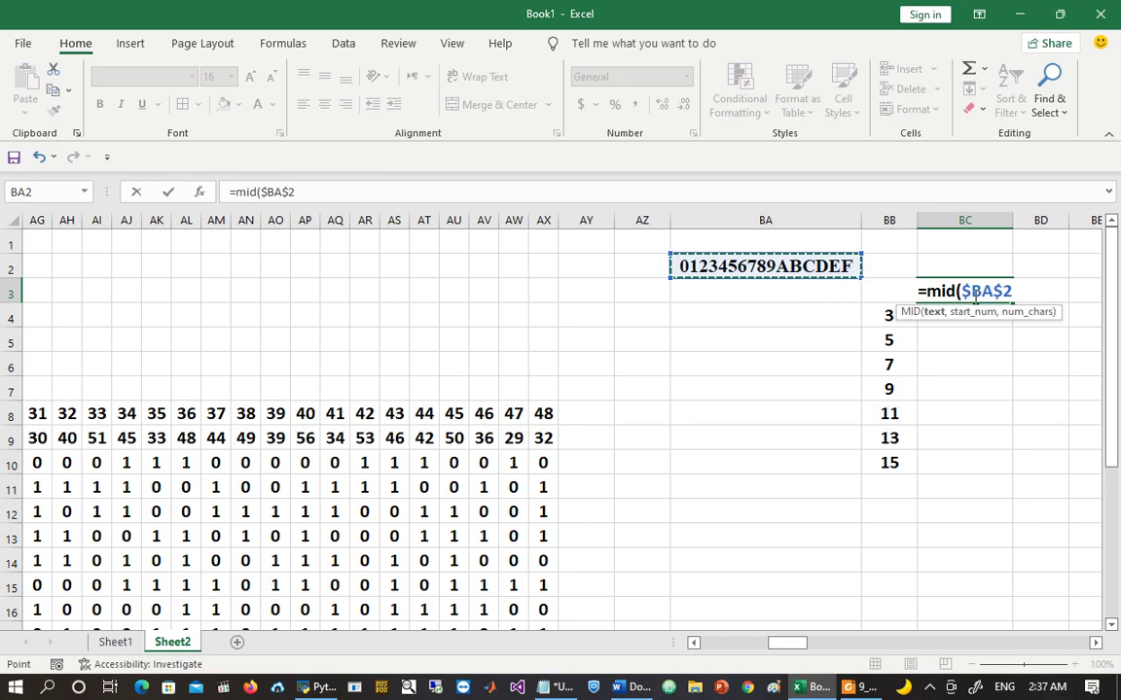
key("Escape")
Step: Widen column BC and extract the message's two-character pairs into BC3 to BC10 with =MID($BA$2,BB3,2)
left_click_drag(1015, 221, 1060, 221)
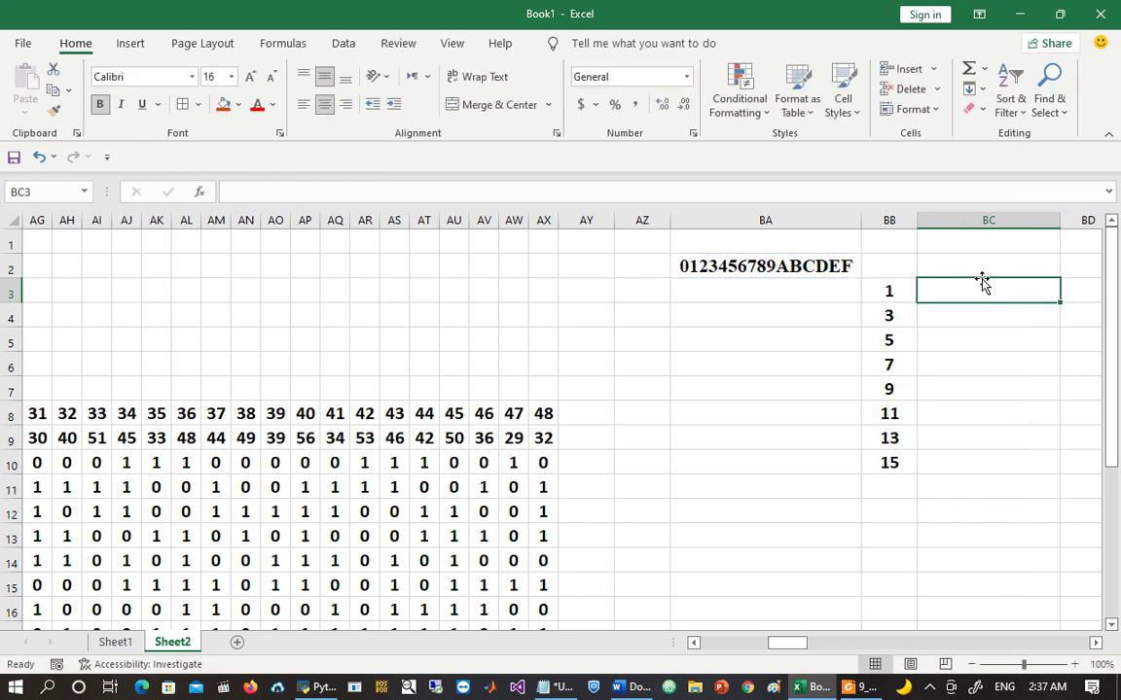
type("=mod")
key("BackSpace")
key("BackSpace")
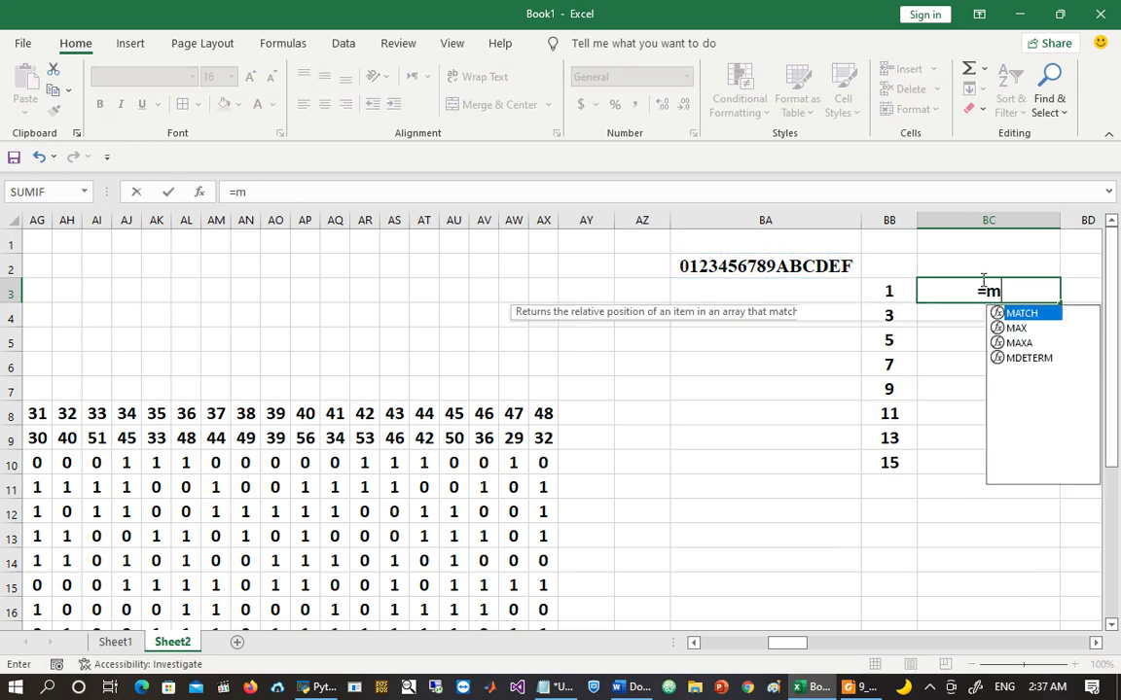
type("id(")
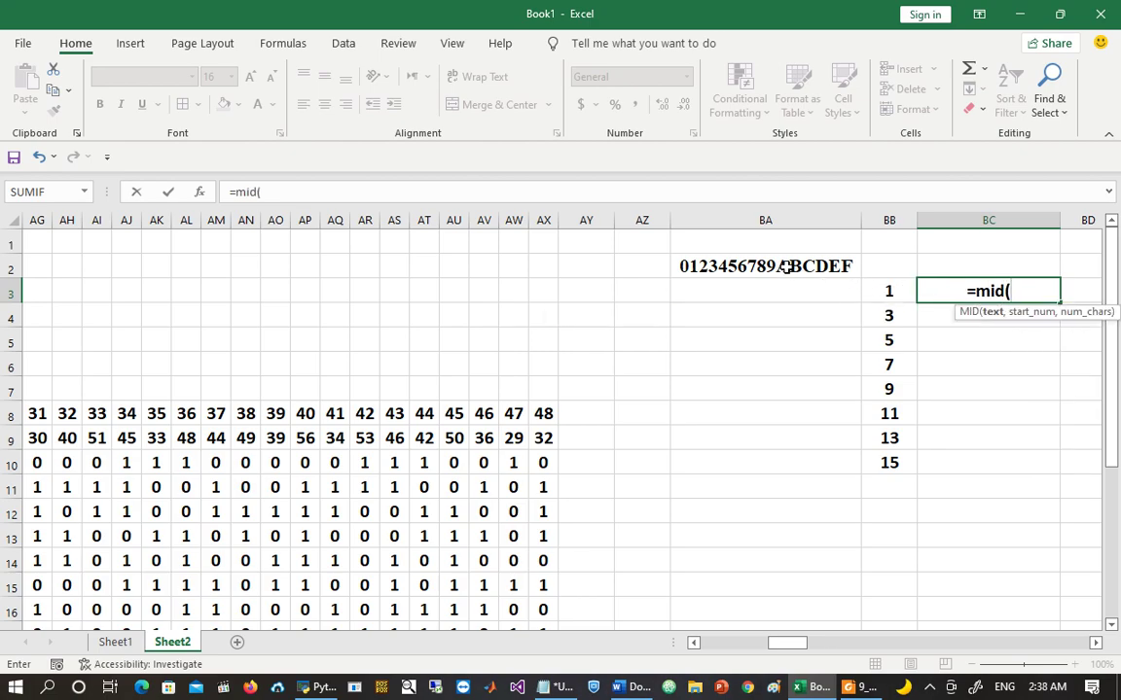
left_click(786, 266)
key("F4")
type(",")
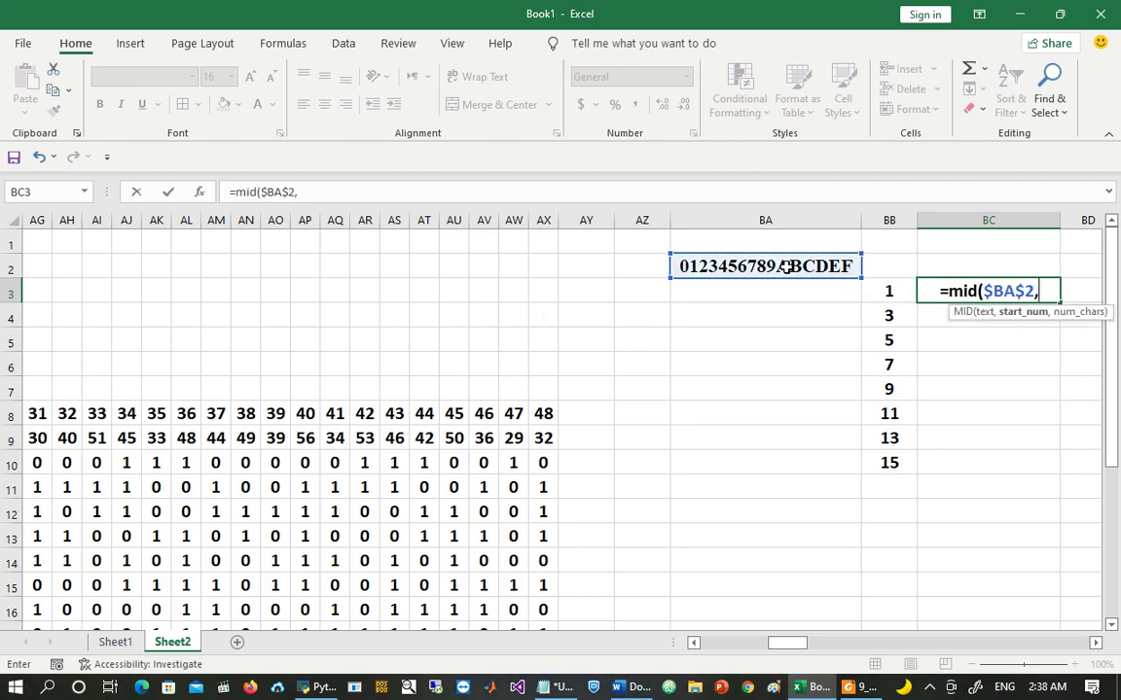
left_click(888, 291)
type(",2")
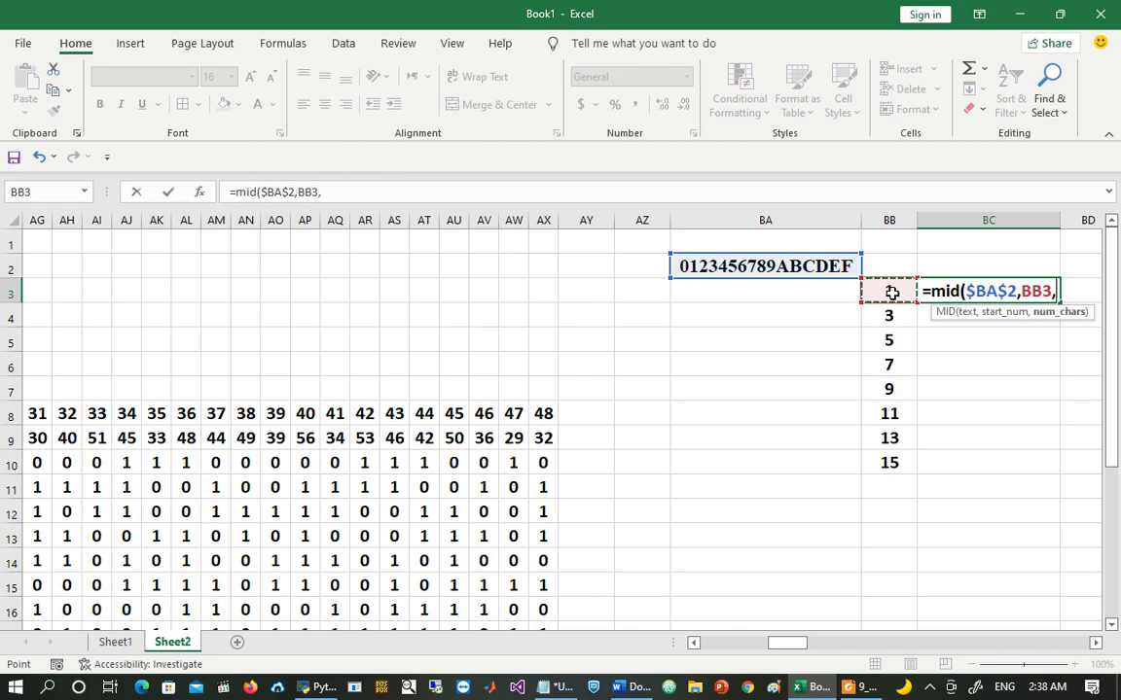
type(")")
key("Return")
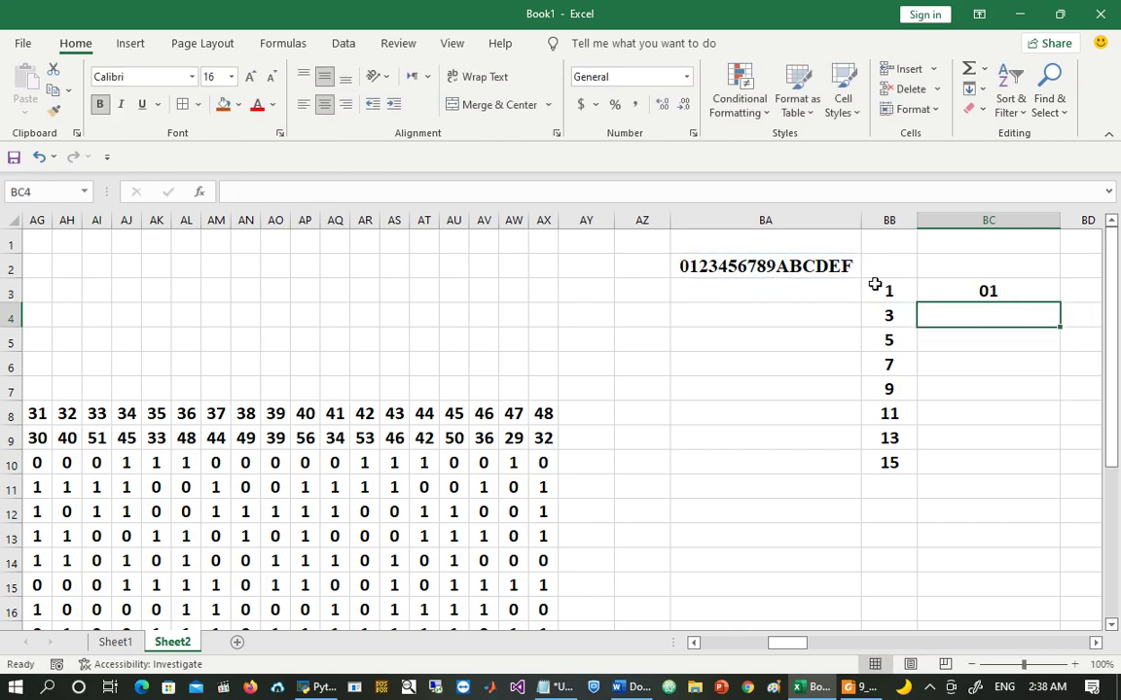
left_click(1025, 289)
double_click(1059, 304)
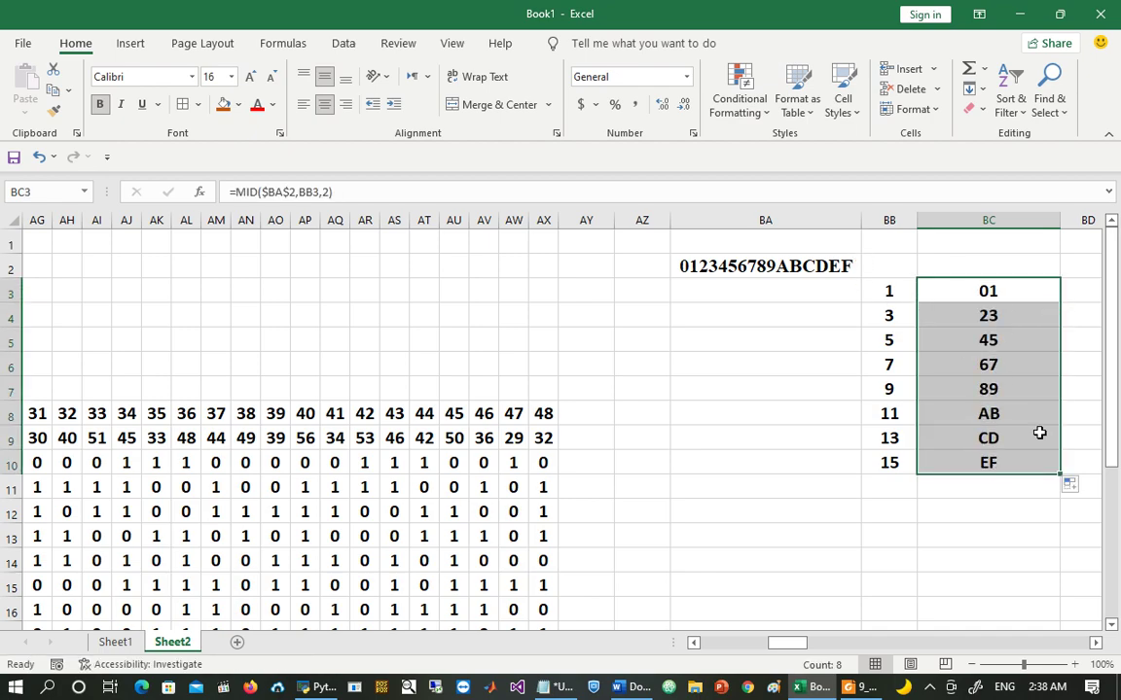
Step: Widen column BD and convert the hex pair in BC3 to binary in BD3 with the HEX2BIN function
left_click(1023, 525)
key("Right")
key("Right")
key("Right")
key("Right")
key("Right")
key("Right")
key("Right")
key("Right")
key("Right")
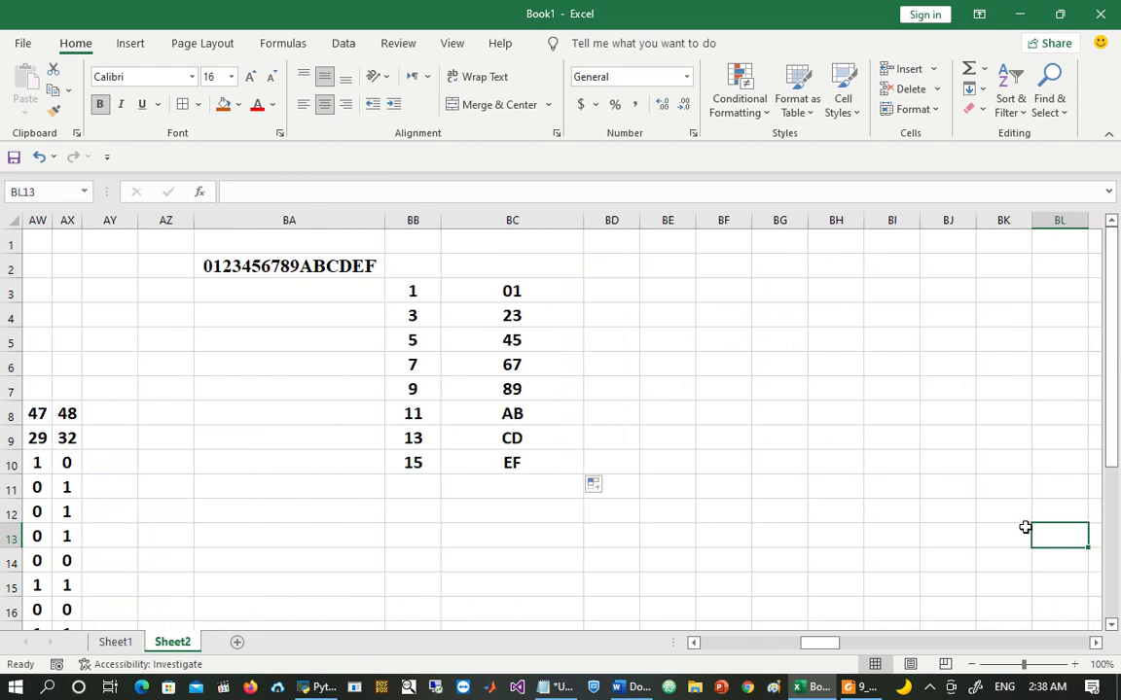
left_click_drag(638, 211, 818, 221)
left_click(633, 292)
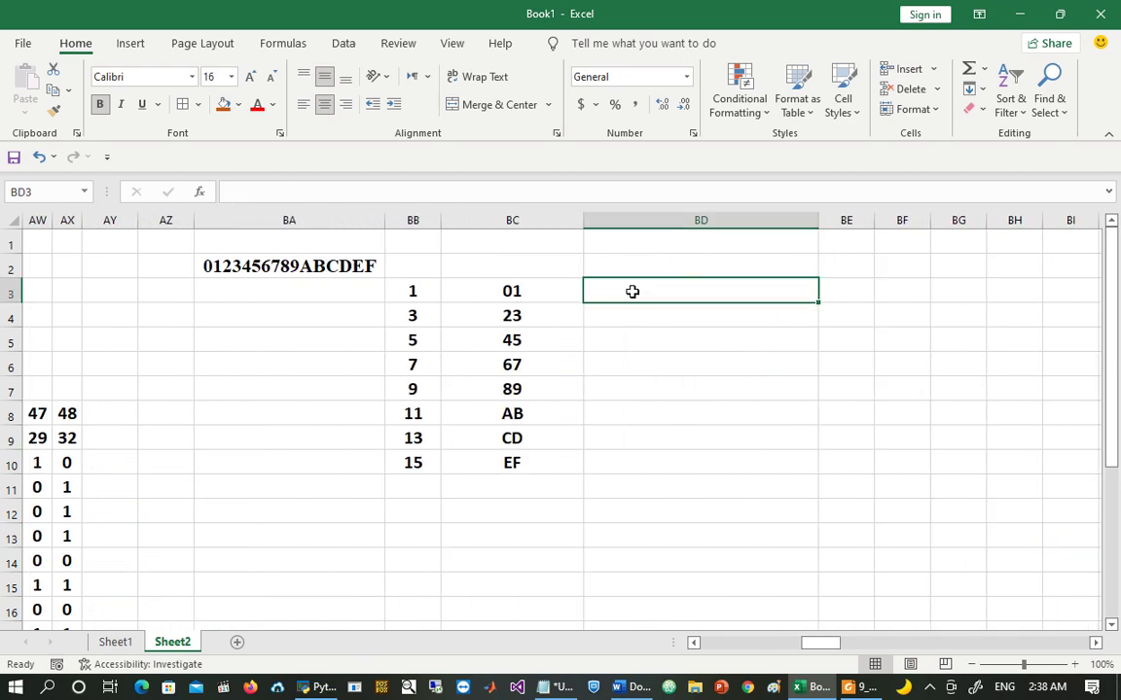
type("=hex2")
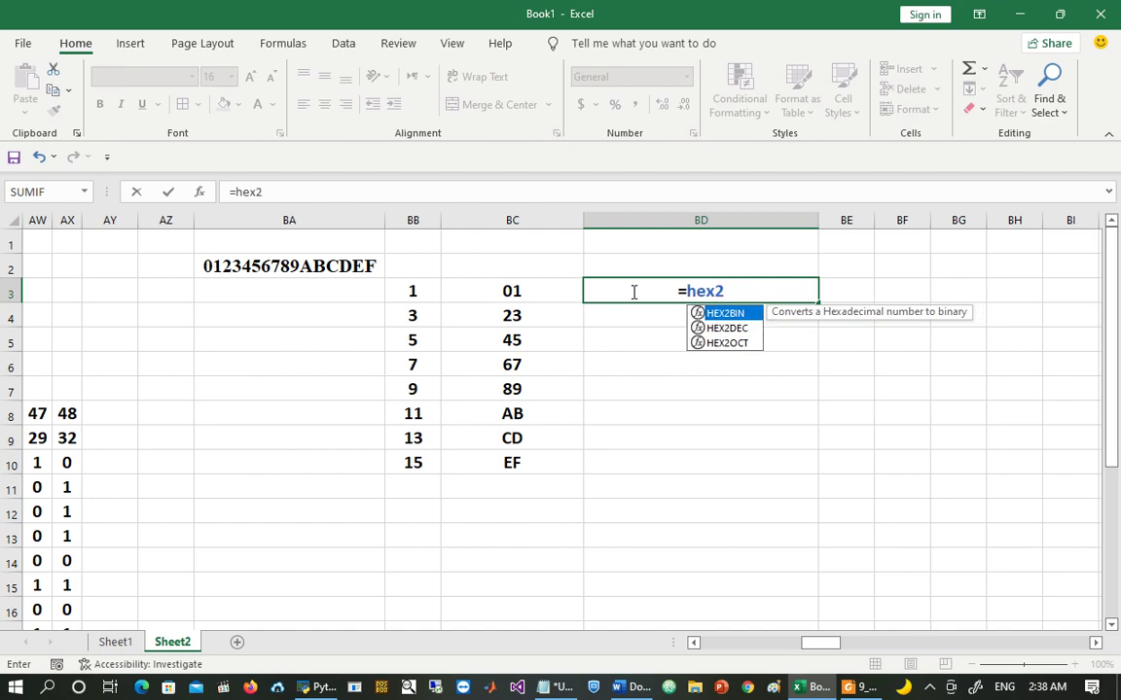
type("d")
key("BackSpace")
type("bin(")
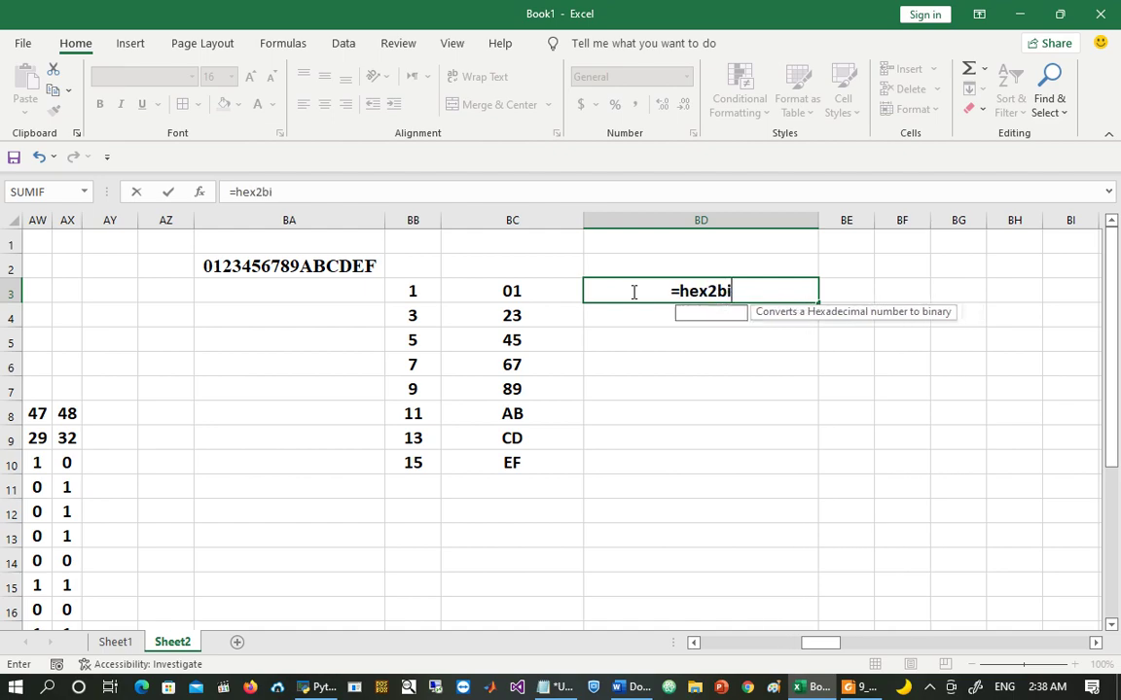
left_click(505, 288)
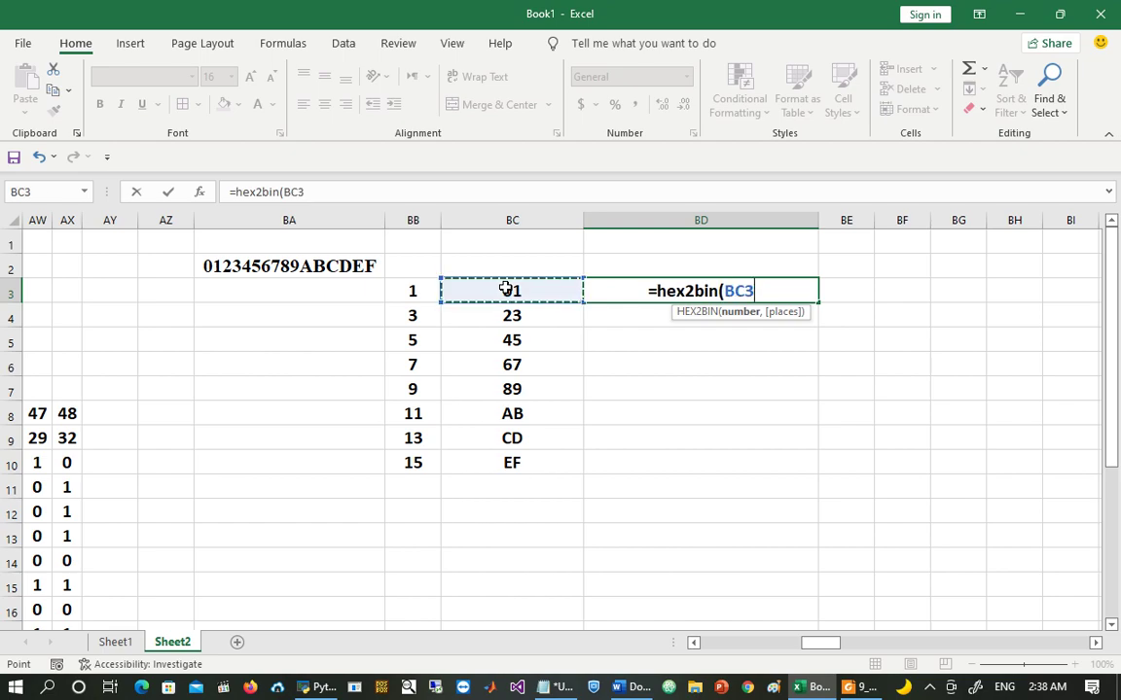
key("Return")
Step: Add 8 places to the HEX2BIN formula in BD3 and fill it down to BD10
left_click(689, 293)
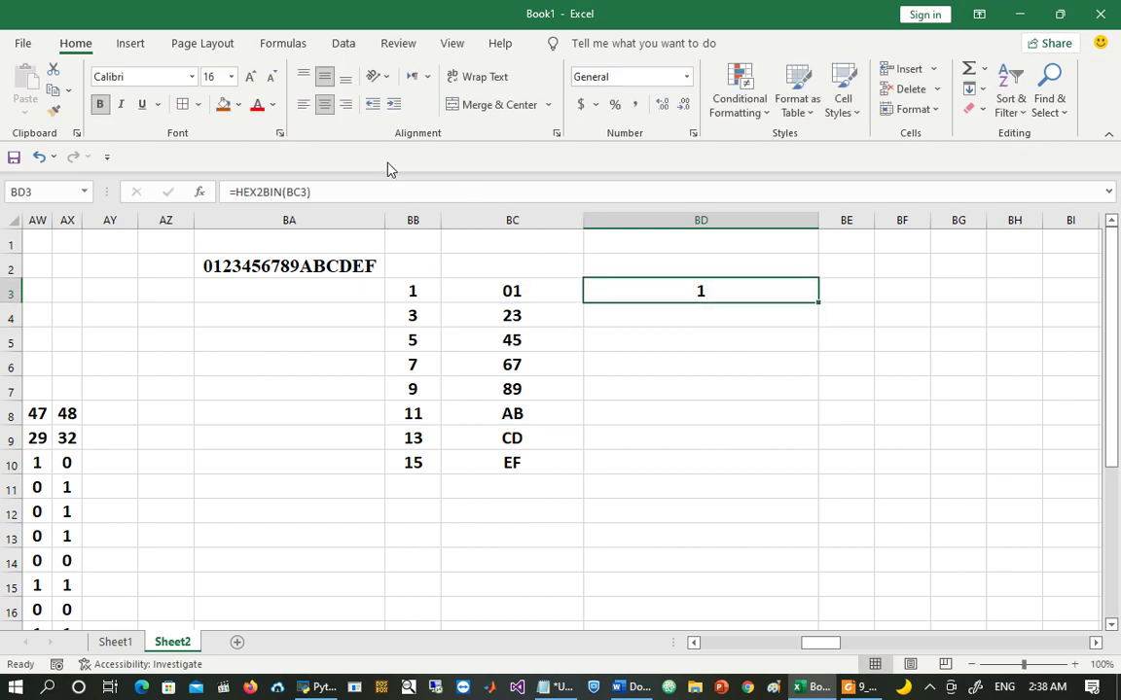
left_click(332, 187)
key("Left")
type(",8")
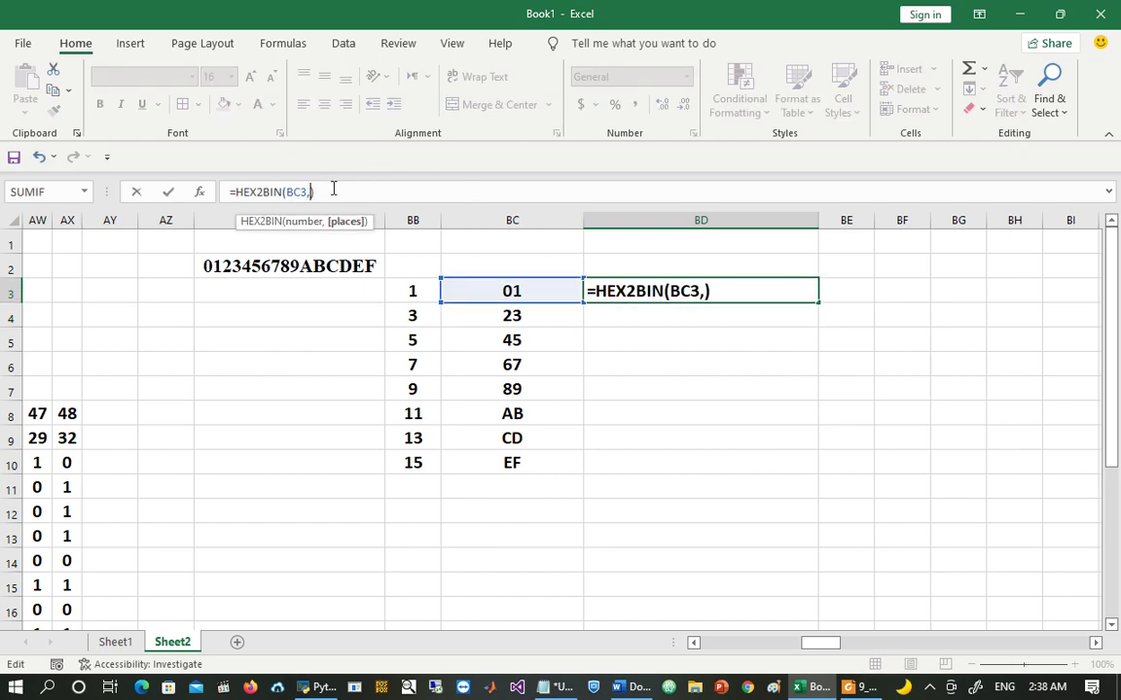
key("Return")
left_click(739, 293)
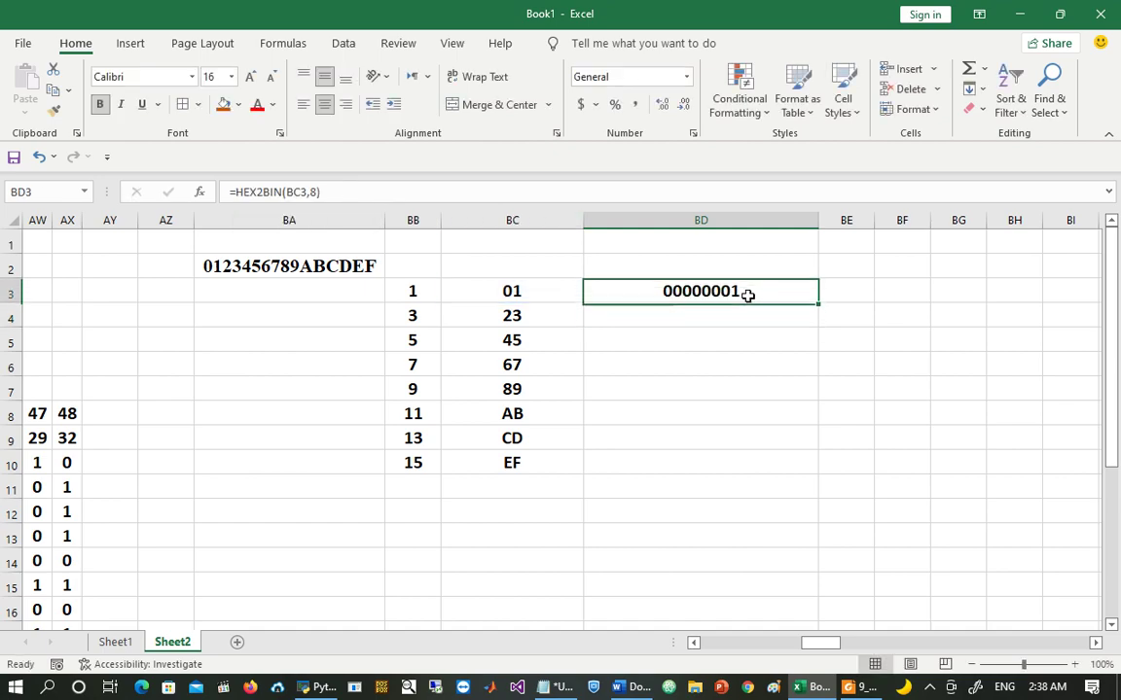
left_click(820, 307)
left_click(807, 301)
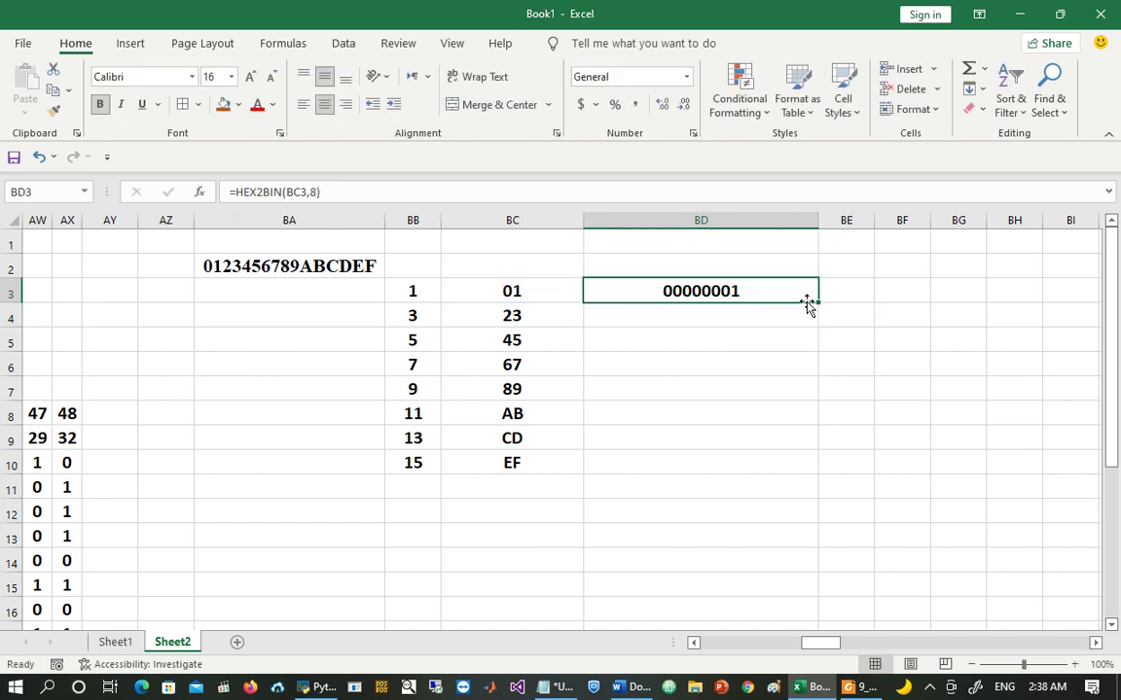
double_click(818, 304)
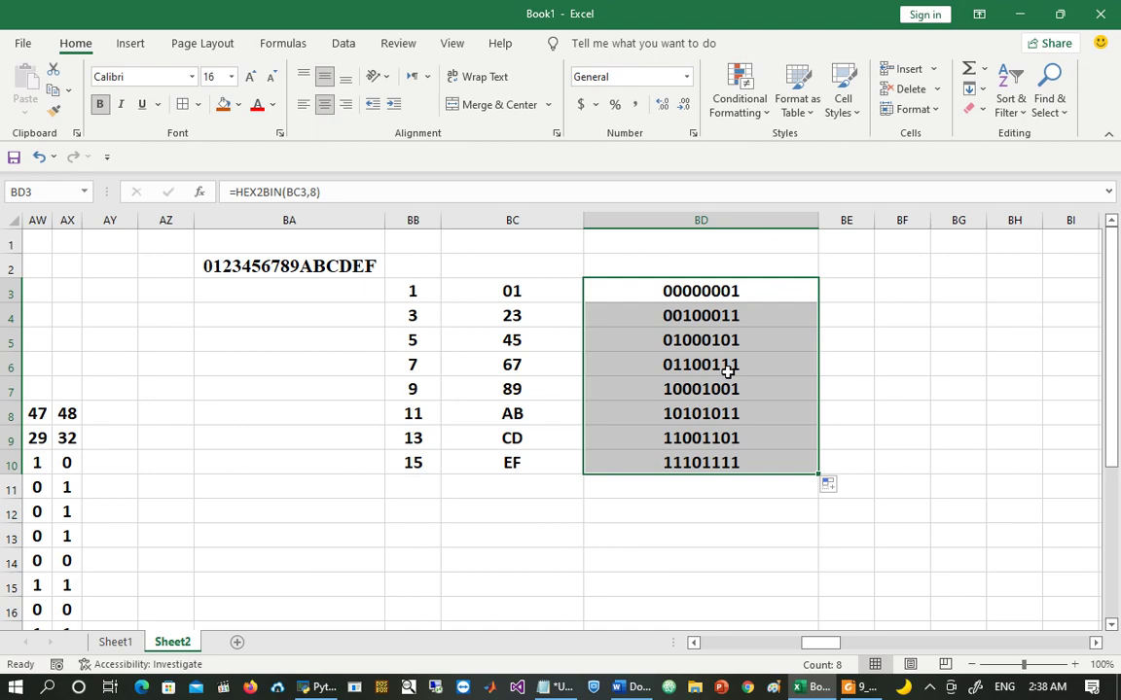
Step: Copy the binary values in BD3 to BD10 and paste them into Notepad over its old text
key("ctrl+c")
left_click(564, 686)
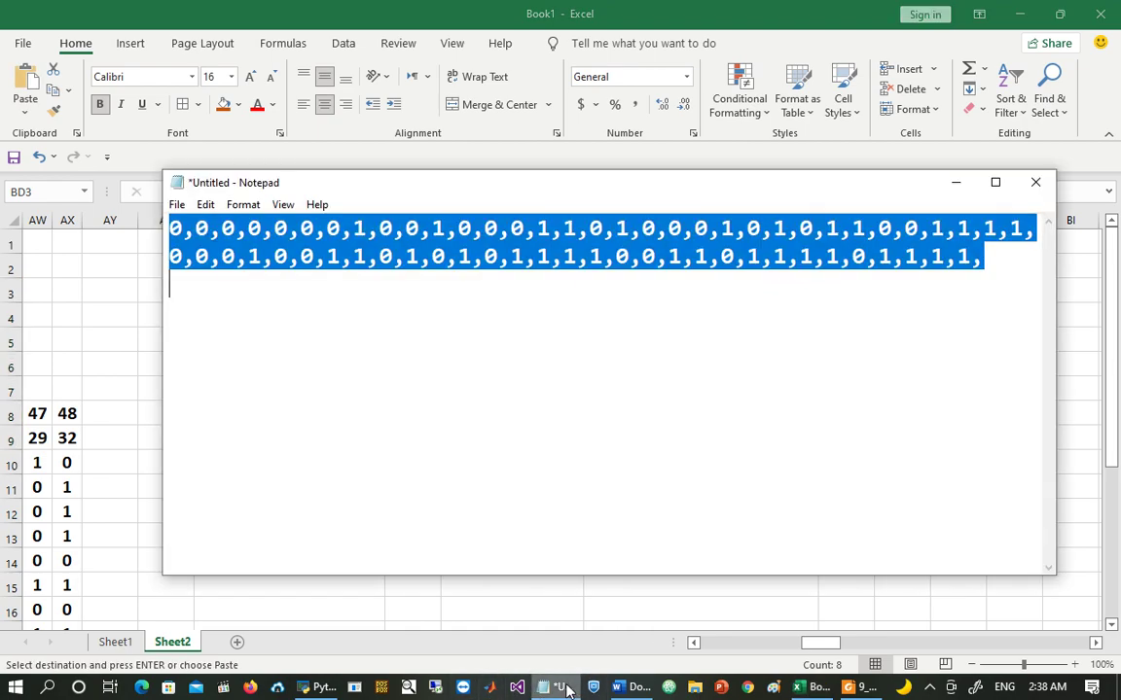
key("ctrl+v")
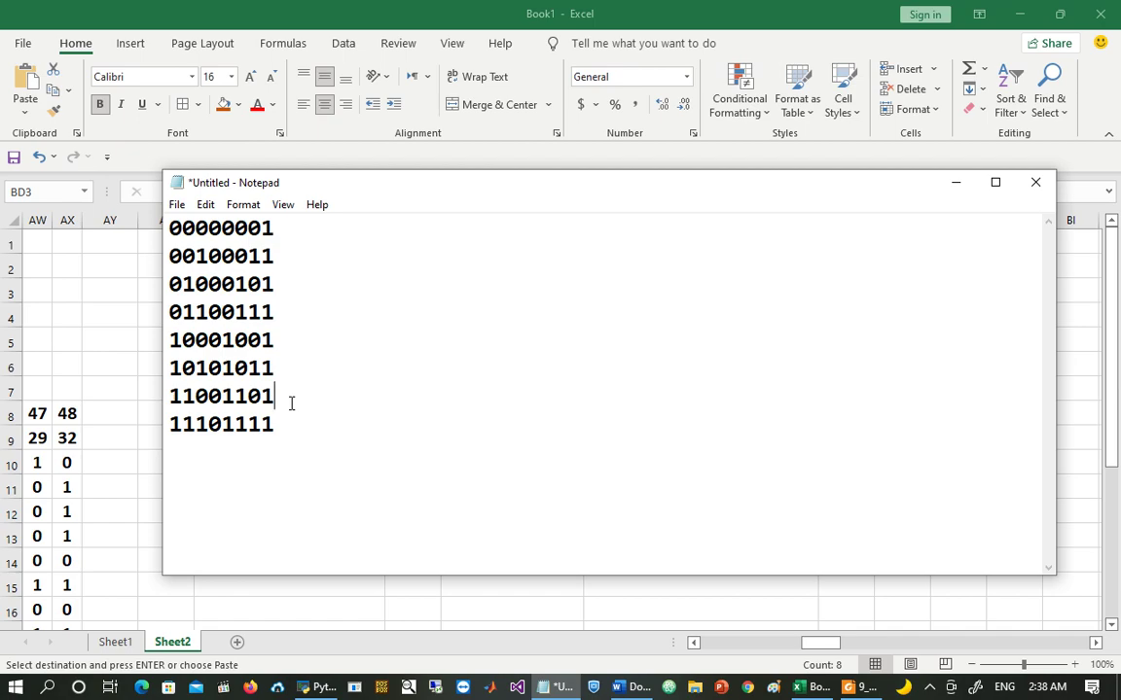
Step: Remove the line breaks between the eight binary values so that they form one continuous 64-bit string
left_click(291, 403)
key("Delete")
key("Delete")
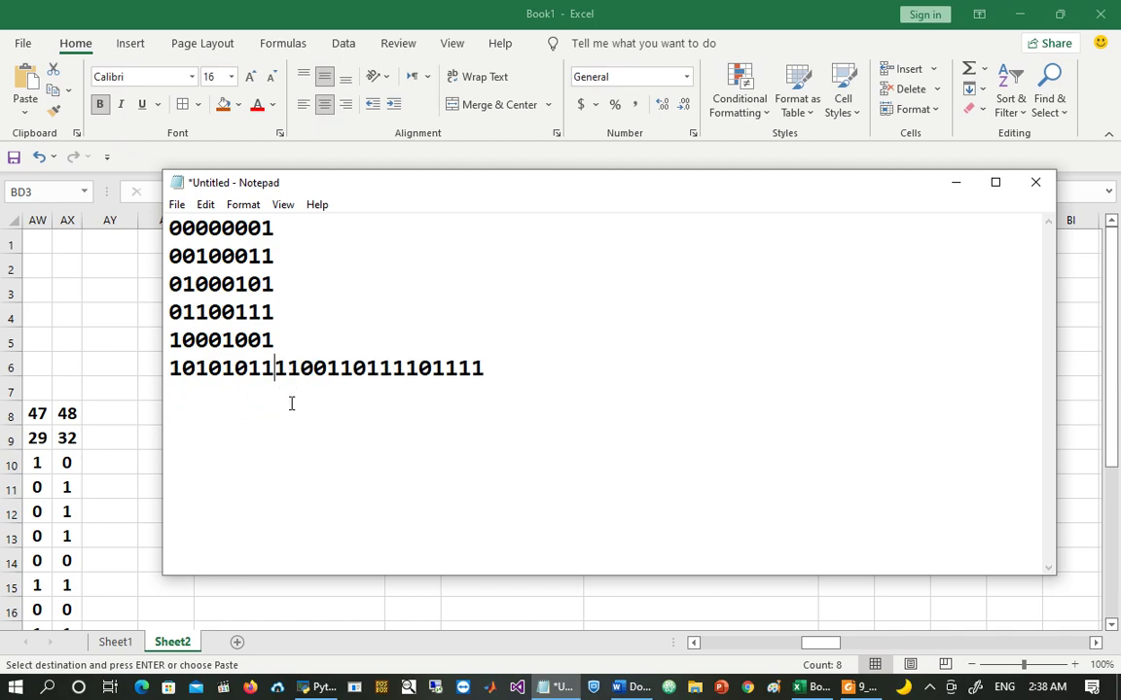
key("Up")
key("Delete")
key("Up")
key("Delete")
key("Delete")
key("Up")
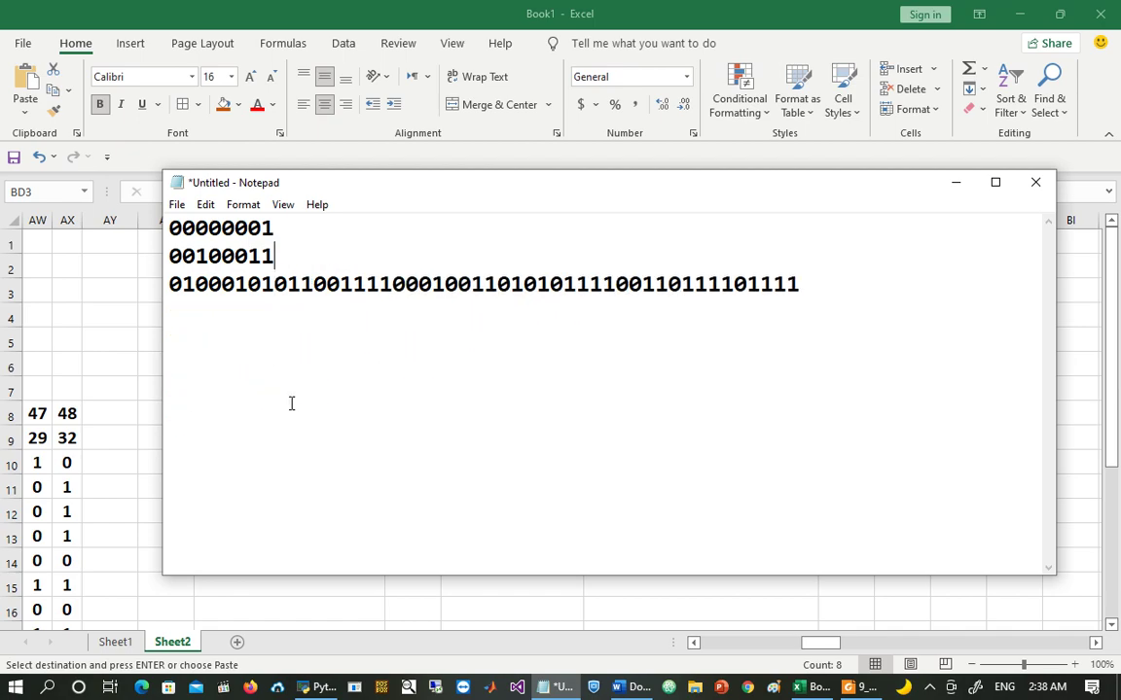
key("Delete")
key("Delete")
Step: Replace every 0 in the bit string with "0,"
key("ctrl+a")
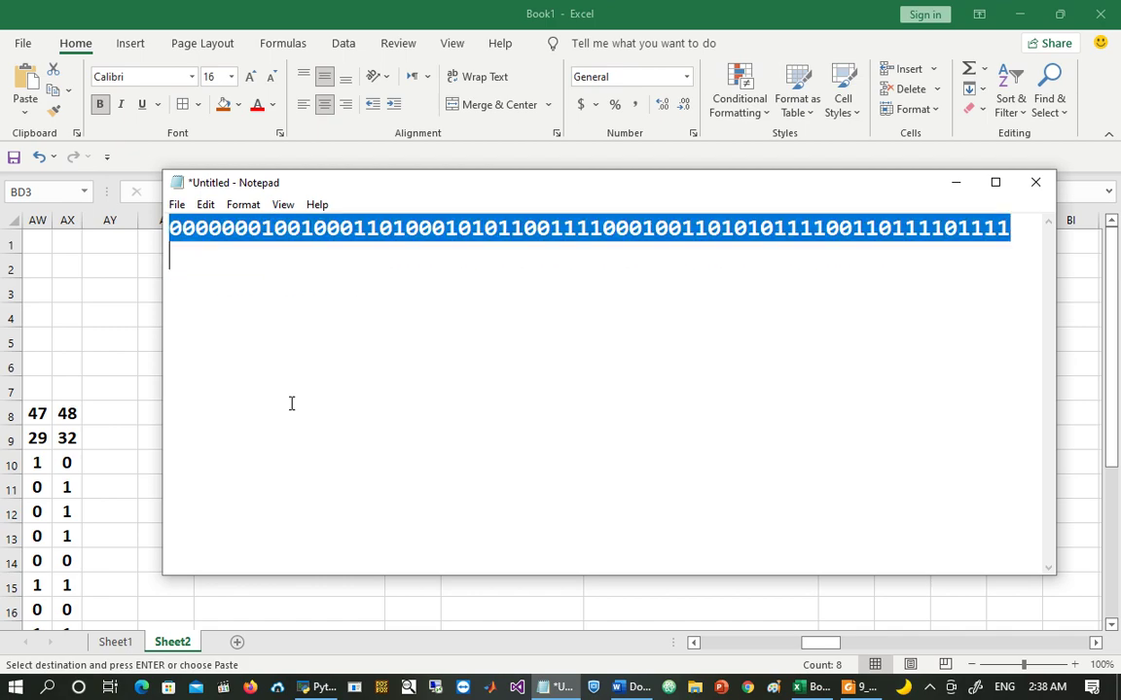
key("ctrl+h")
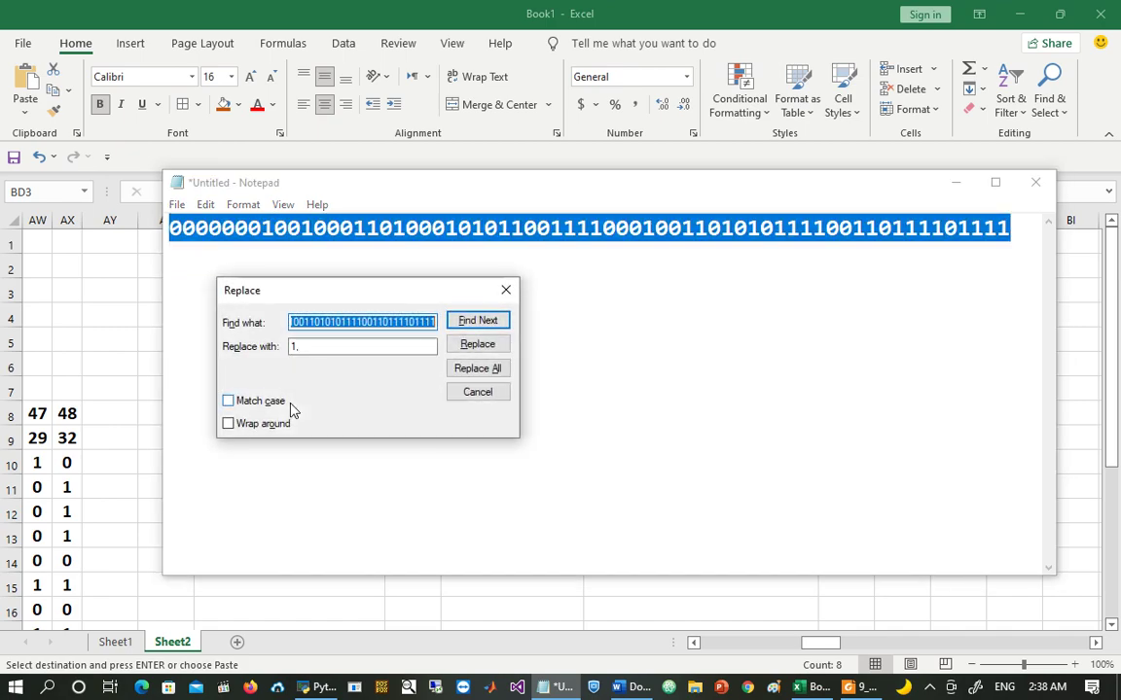
type("0")
key("Tab")
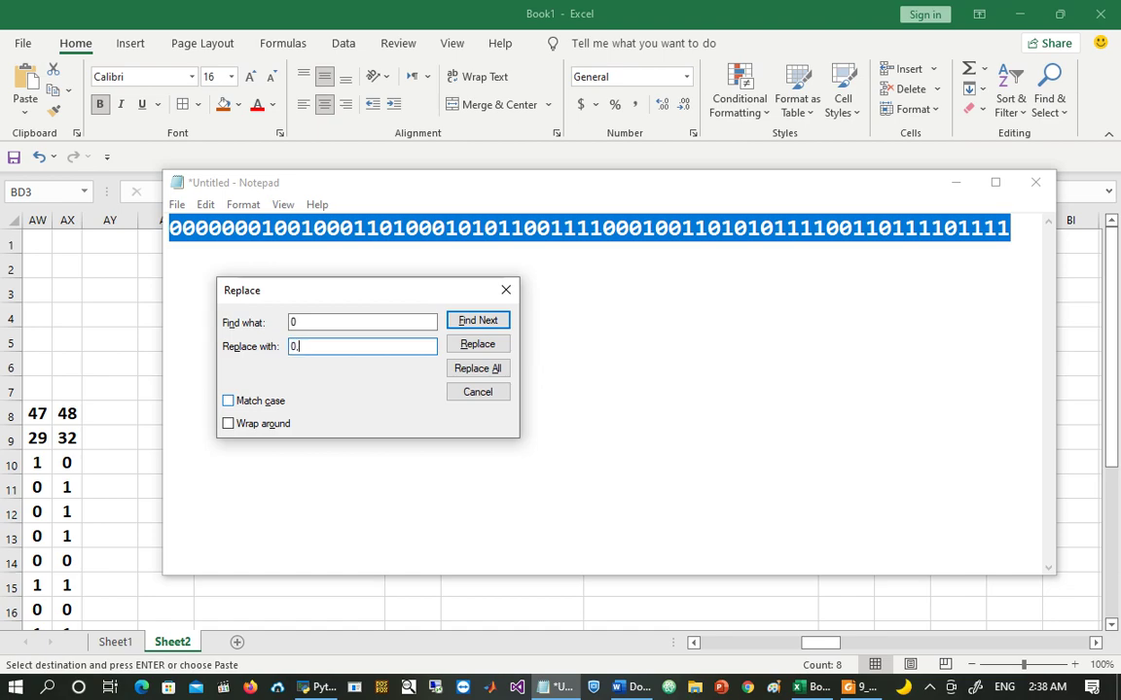
left_click(482, 374)
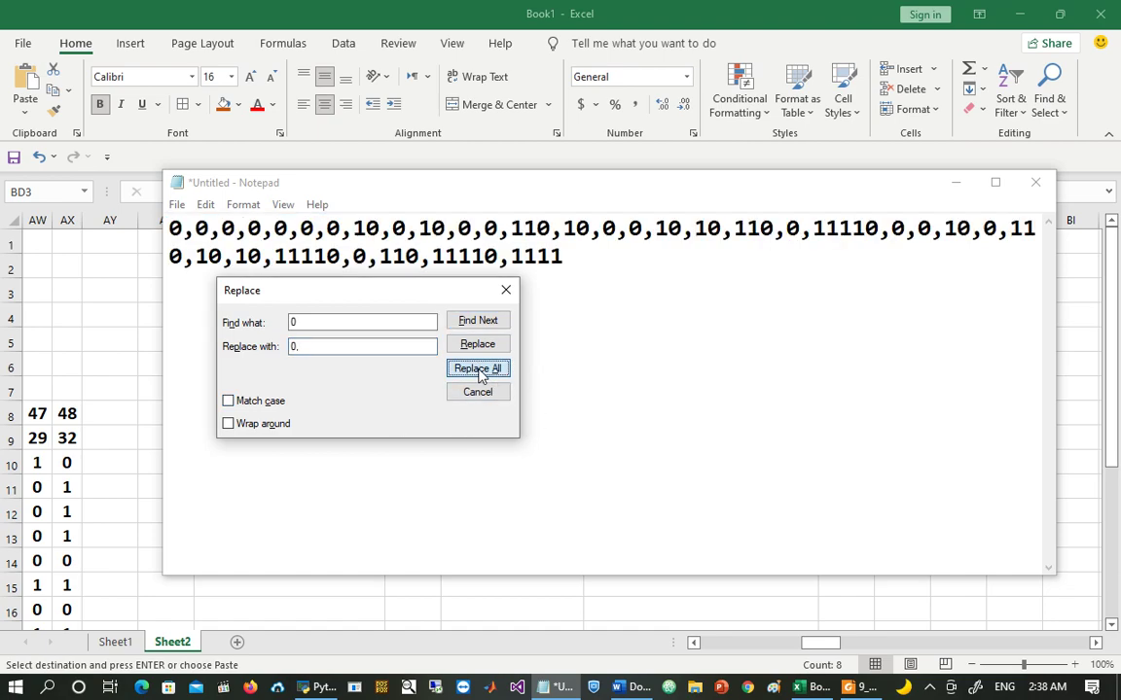
Step: Replace every 1 in the bit string with "1," and close the Replace dialog
double_click(363, 322)
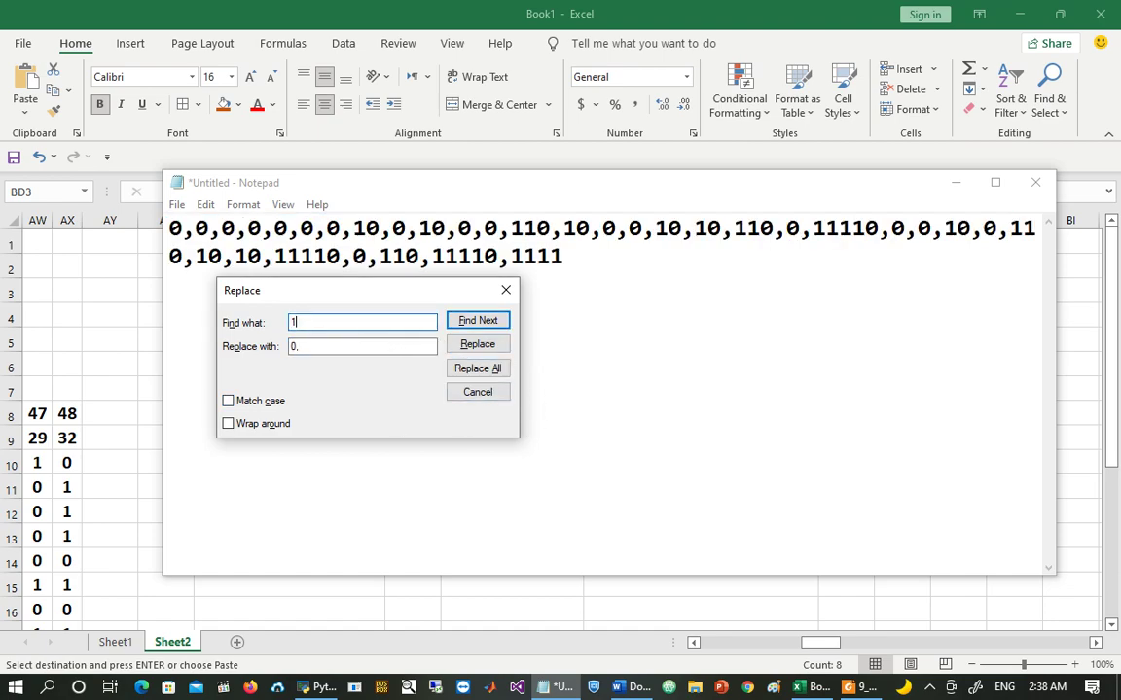
type("1")
key("Tab")
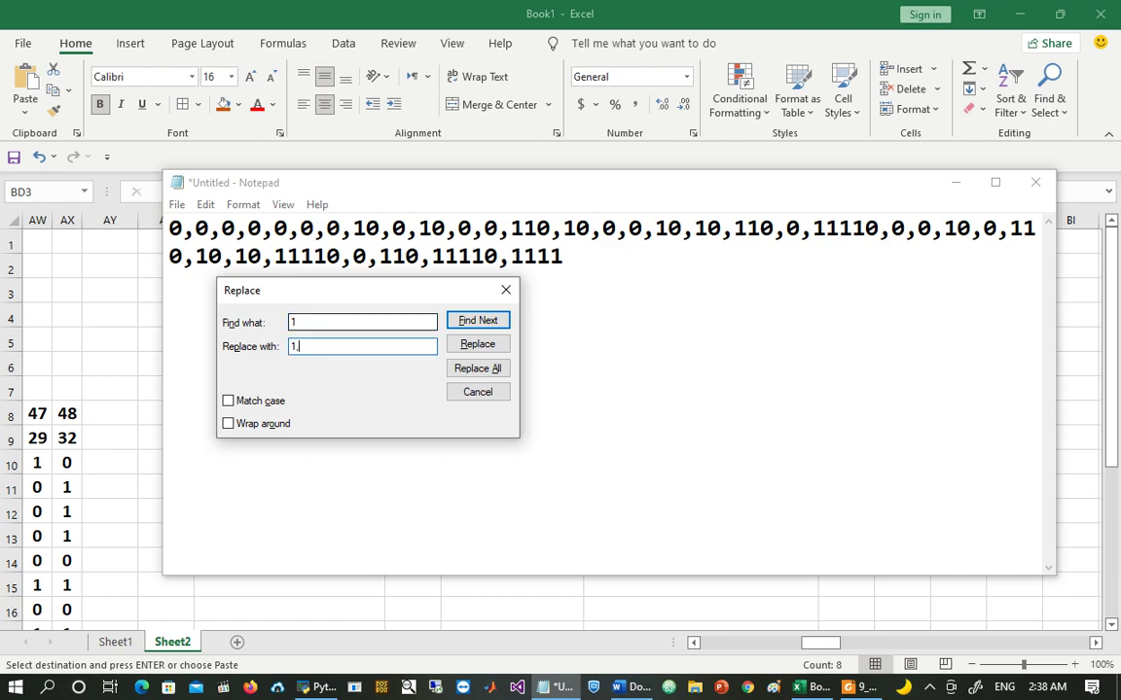
left_click(496, 369)
left_click(478, 392)
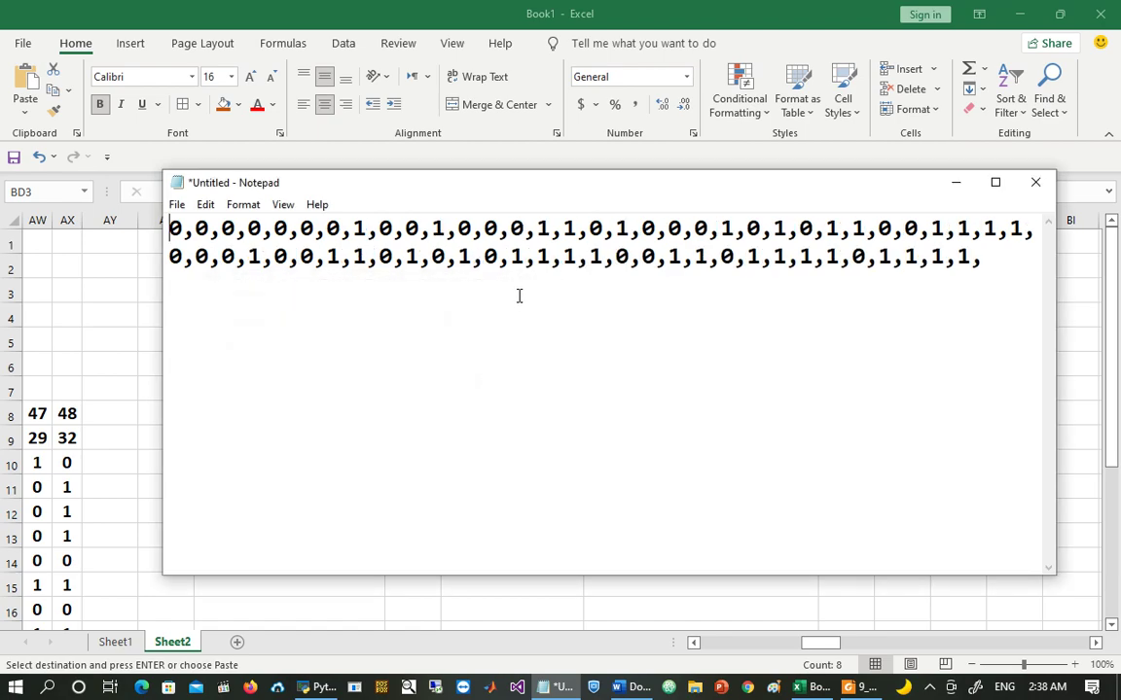
Step: Copy the comma-separated bits and paste them into Excel from cell BF4, one bit per column
key("ctrl+a")
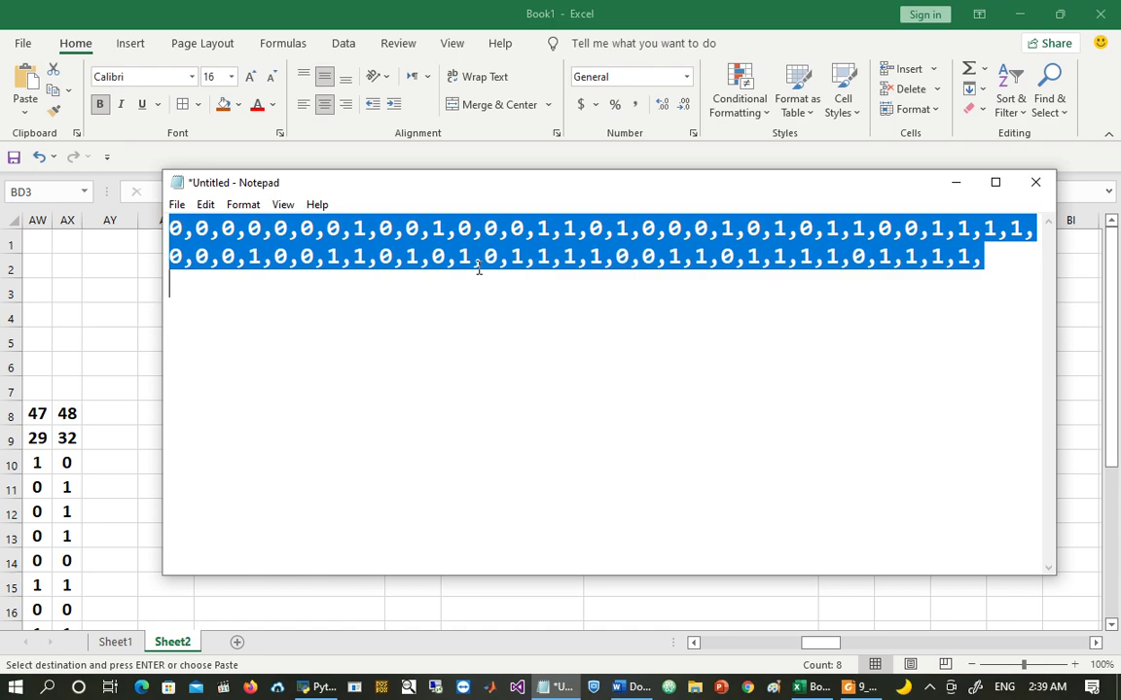
key("ctrl+c")
key("alt+Tab")
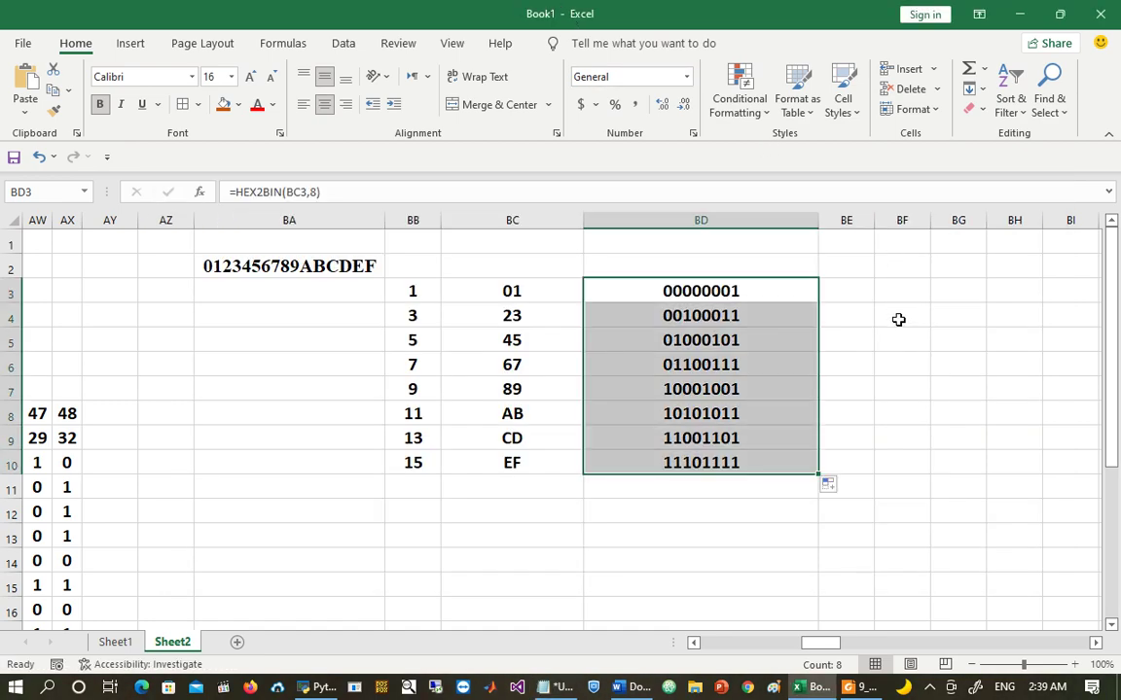
left_click(899, 318)
key("ctrl+v")
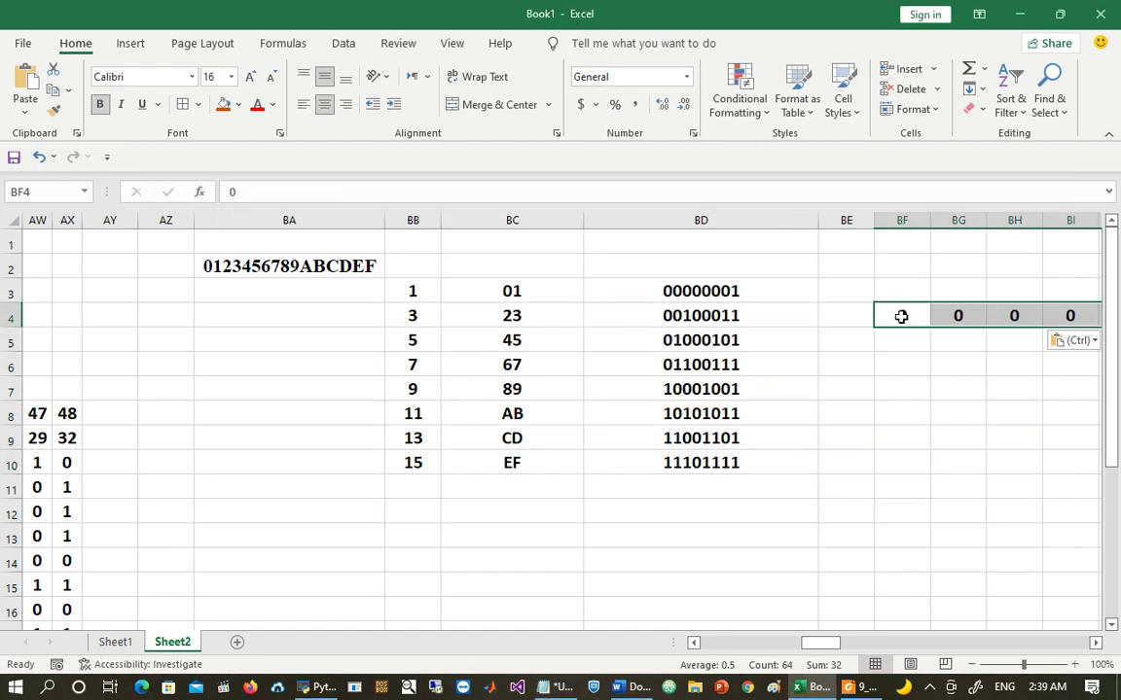
Step: Number the bits 1 to 64 in row 3 from BF3 to DQ3, entering 1 and 2 as the series start
left_click(918, 288)
type("1")
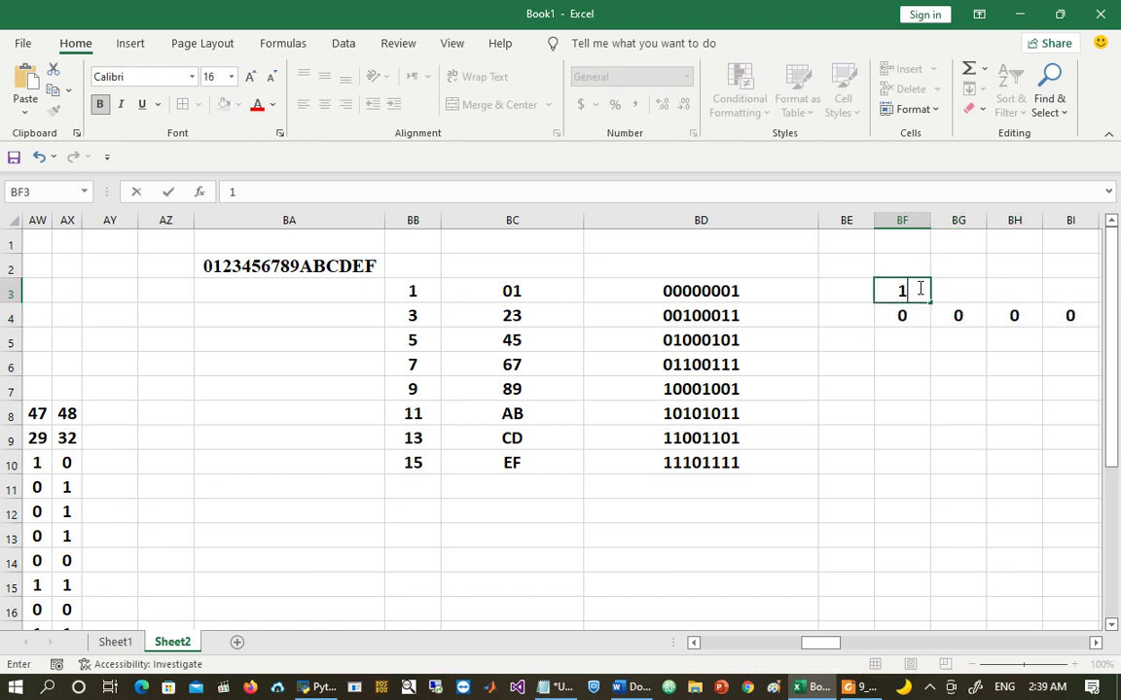
key("Tab")
type("2")
key("Tab")
left_click_drag(901, 289, 1010, 294)
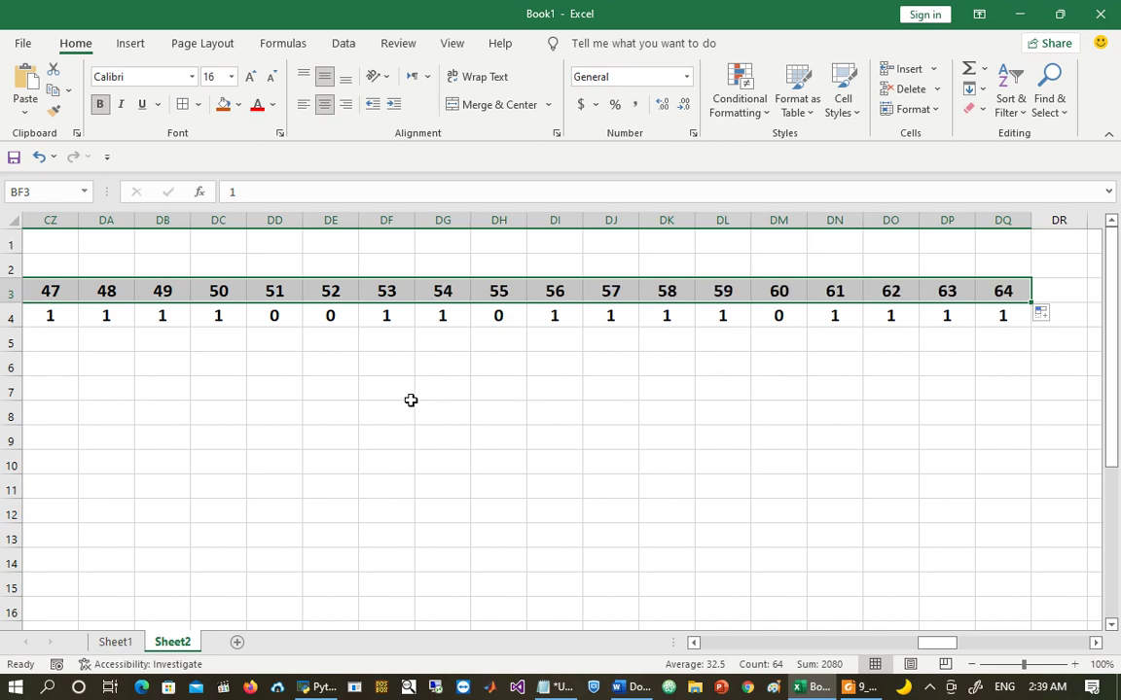
Step: Narrow columns BF to DQ together so each column just fits a two-digit bit number
key("ctrl+Left")
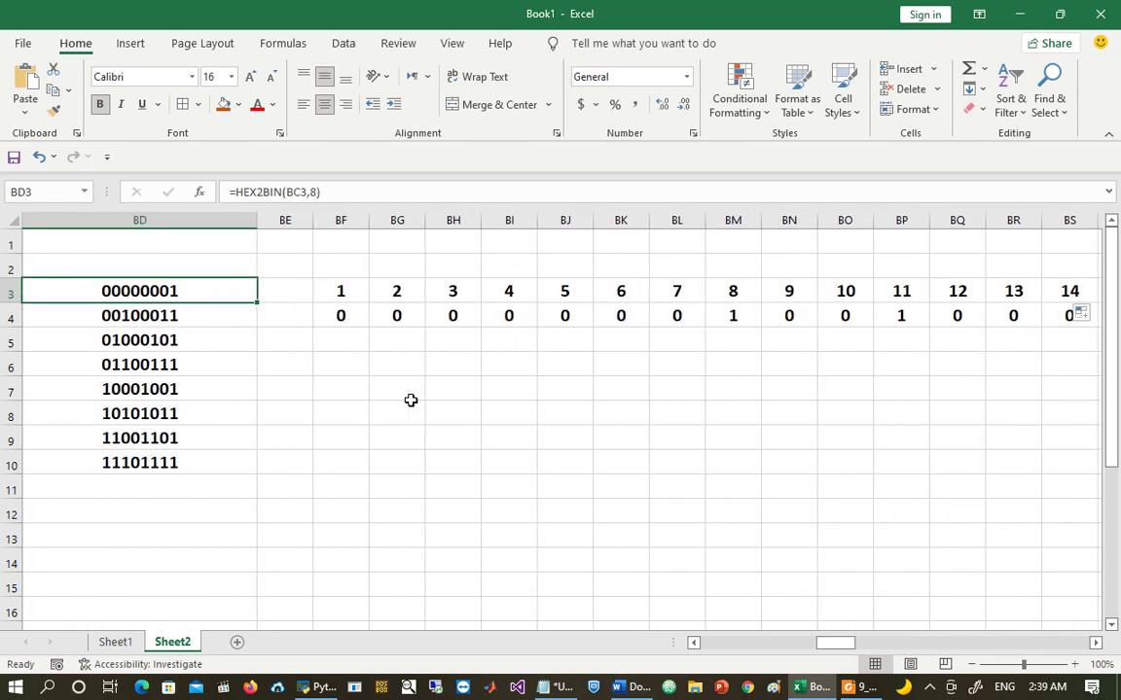
left_click(340, 219)
key("shift+Right")
key("shift+Right")
key("shift+Right")
key("shift+Right")
key("shift+Right")
key("shift+Right")
key("shift+Right")
key("shift+Right")
key("shift+Right")
key("shift+Right")
key("shift+Right")
key("shift+Right")
key("shift+Right")
key("shift+Right")
key("shift+Right")
key("shift+Right")
key("shift+Right")
key("shift+Right")
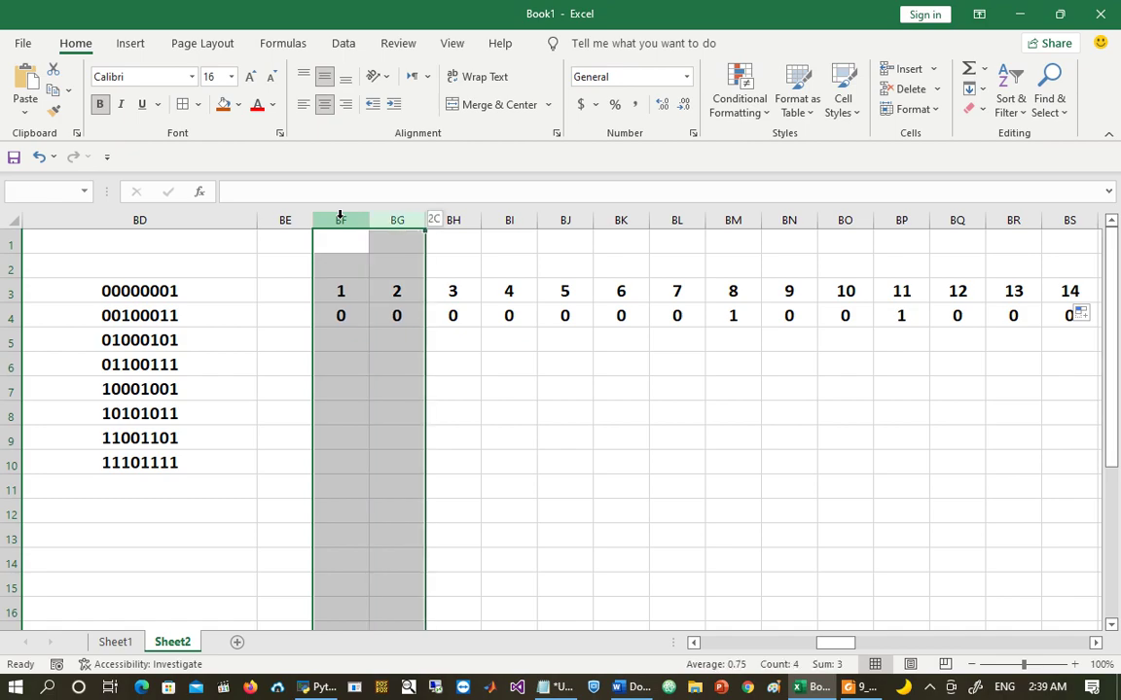
key("shift+Right")
key("shift+Right")
key("shift+Right")
key("shift+Right")
key("shift+Right")
key("shift+Right")
key("shift+Right")
key("shift+Right")
key("shift+Right")
key("shift+Right")
key("shift+Right")
key("shift+Right")
key("shift+Right")
key("shift+Right")
key("shift+Right")
key("shift+Right")
key("shift+Right")
key("shift+Right")
key("shift+Right")
key("shift+Right")
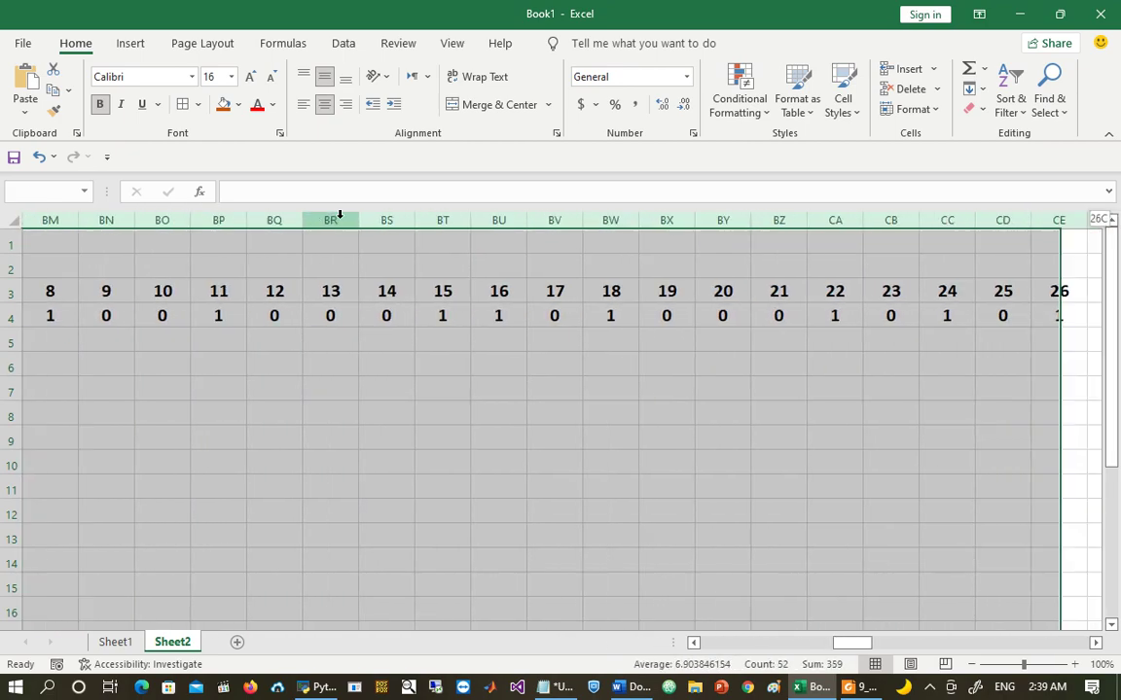
key("shift+Right")
key("shift+Right")
key("shift+Right")
key("shift+Right")
key("shift+Right")
key("shift+Right")
key("shift+Right")
key("shift+Right")
key("shift+Right")
key("shift+Right")
key("shift+Right")
key("shift+Right")
key("shift+Right")
key("shift+Right")
key("shift+Right")
key("shift+Right")
key("shift+Right")
key("shift+Right")
key("shift+Right")
key("shift+Right")
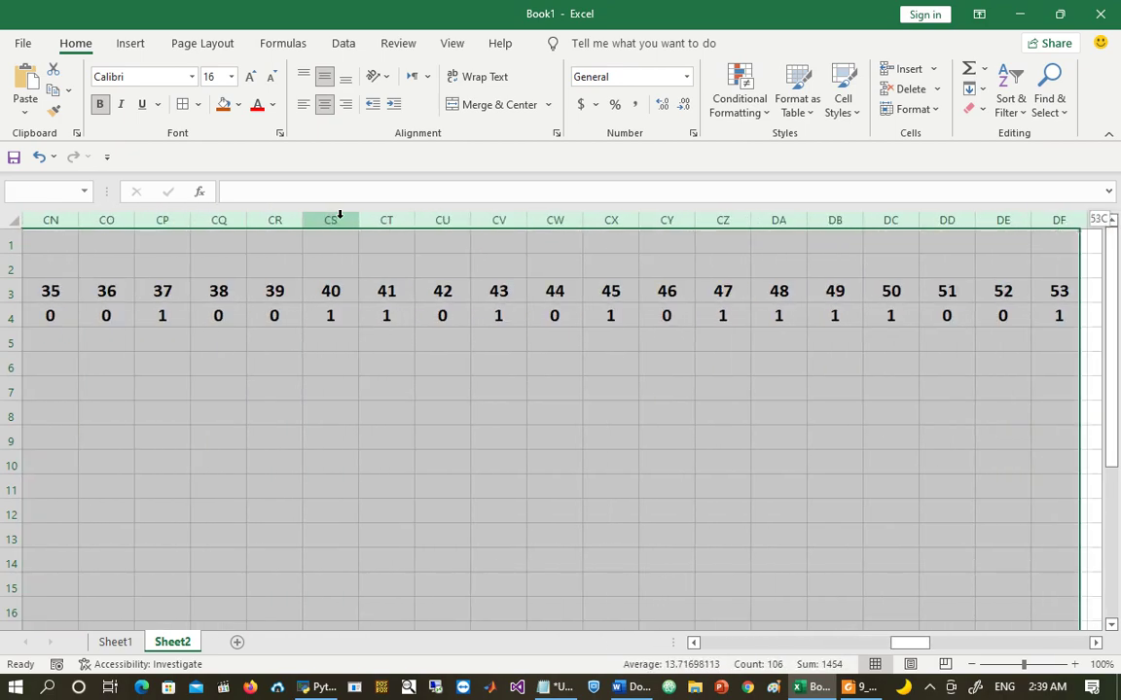
key("shift+Left")
key("shift+Left")
key("shift+Left")
key("shift+Left")
key("shift+Left")
key("shift+Left")
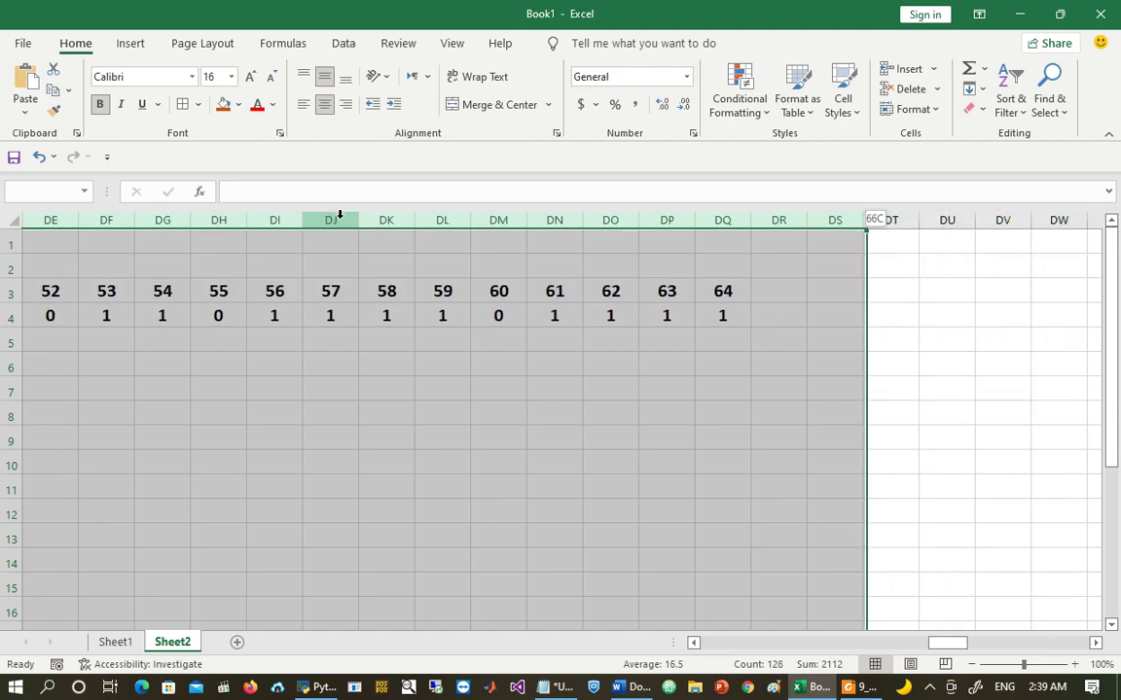
key("shift+Right")
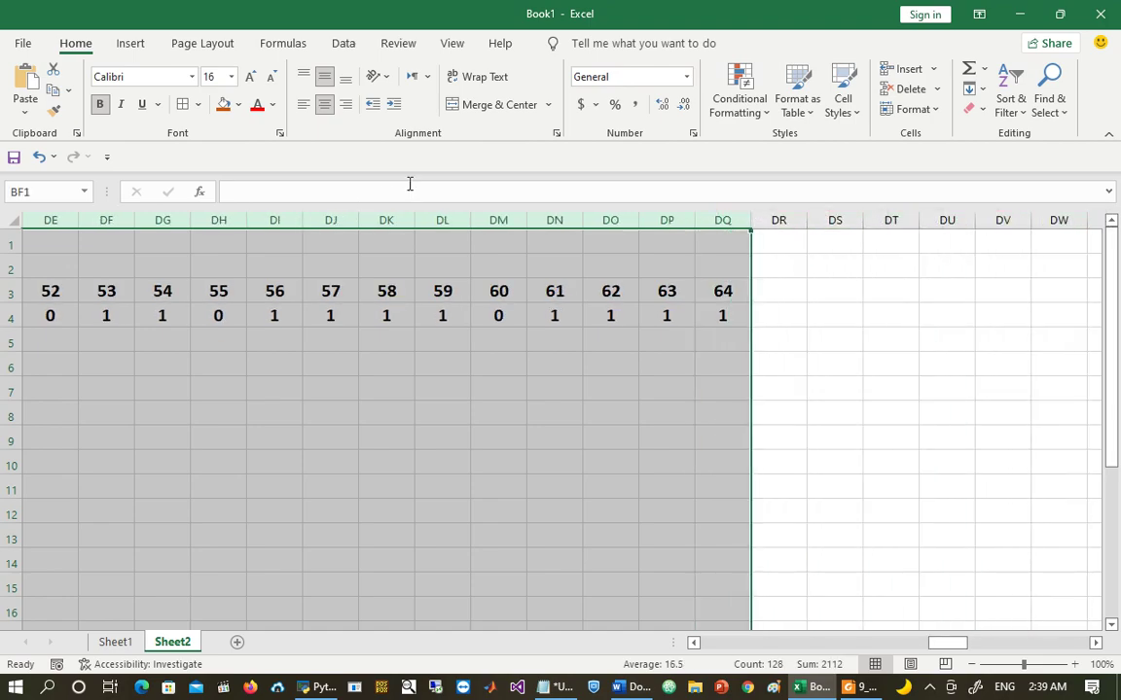
left_click_drag(760, 221, 725, 221)
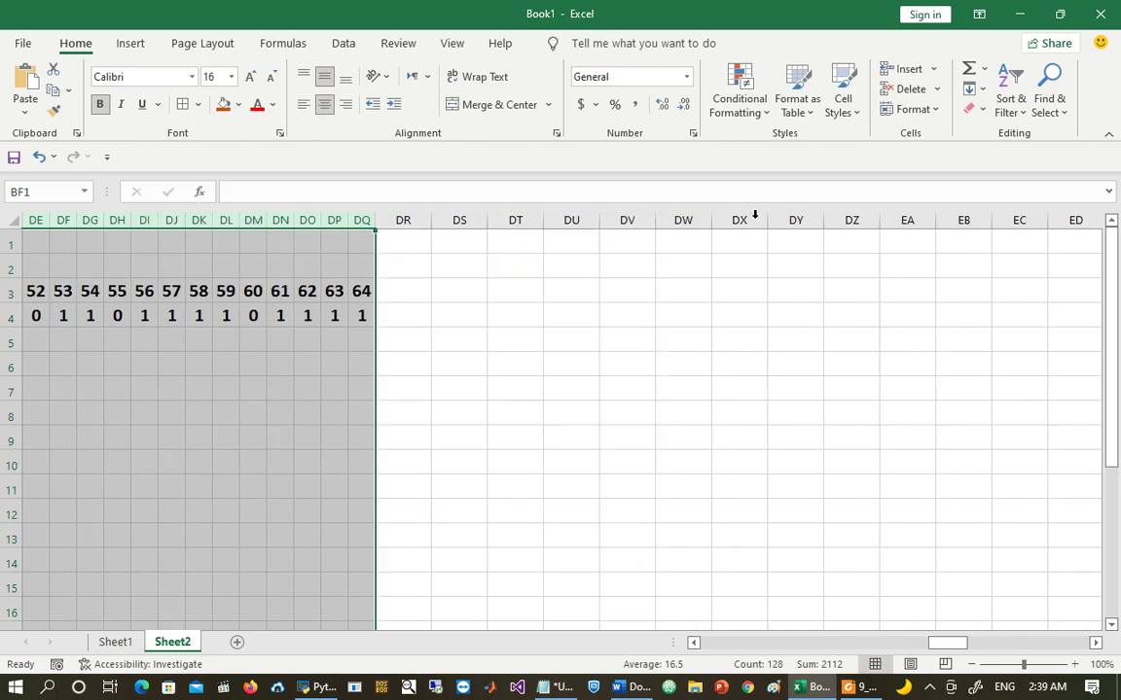
Step: Move bits 33 to 64 with their numbers from CL3:DQ4 to the rows below the first half, starting at BF7
left_click(361, 293)
key("ctrl+Left")
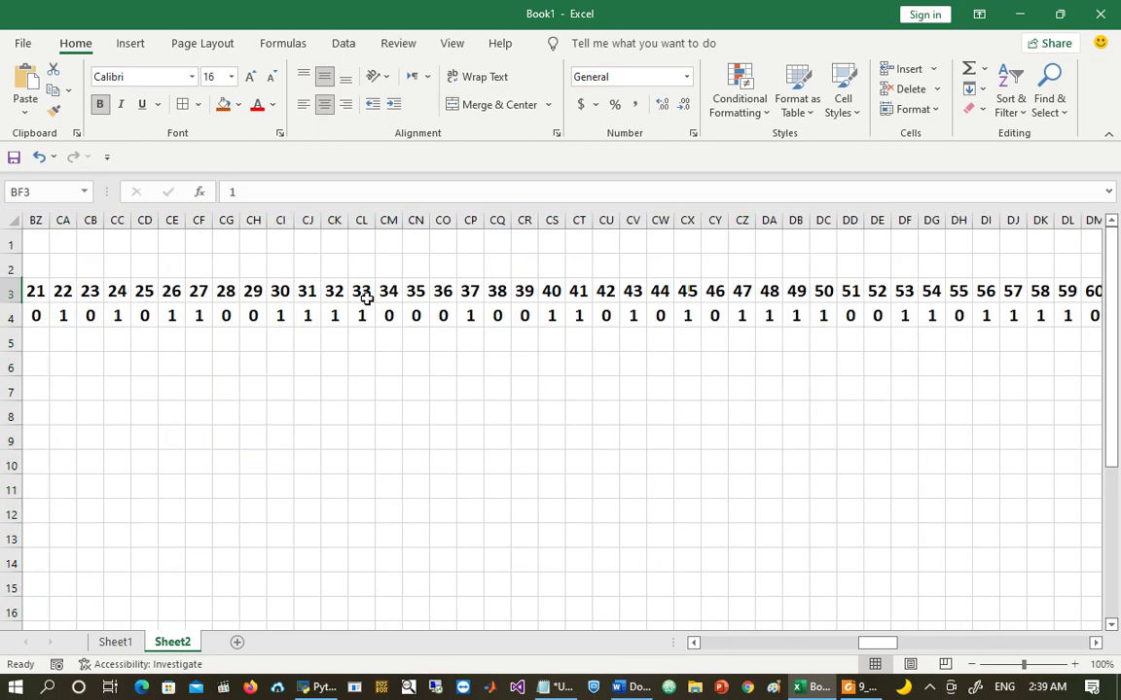
key("Left")
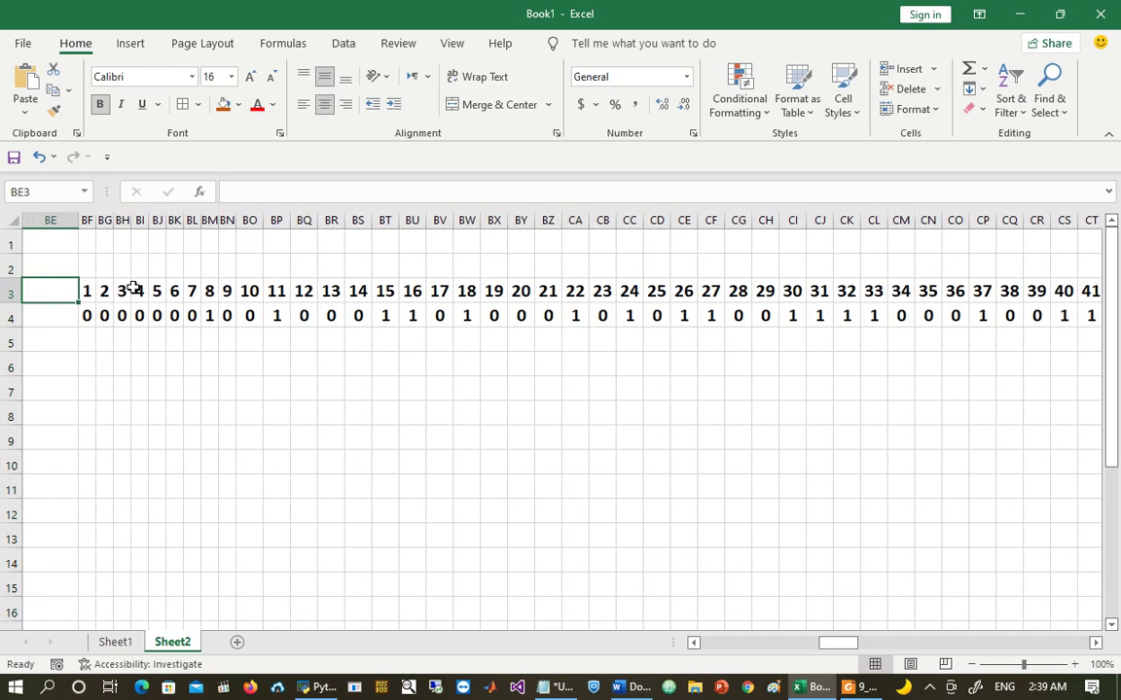
left_click(873, 291)
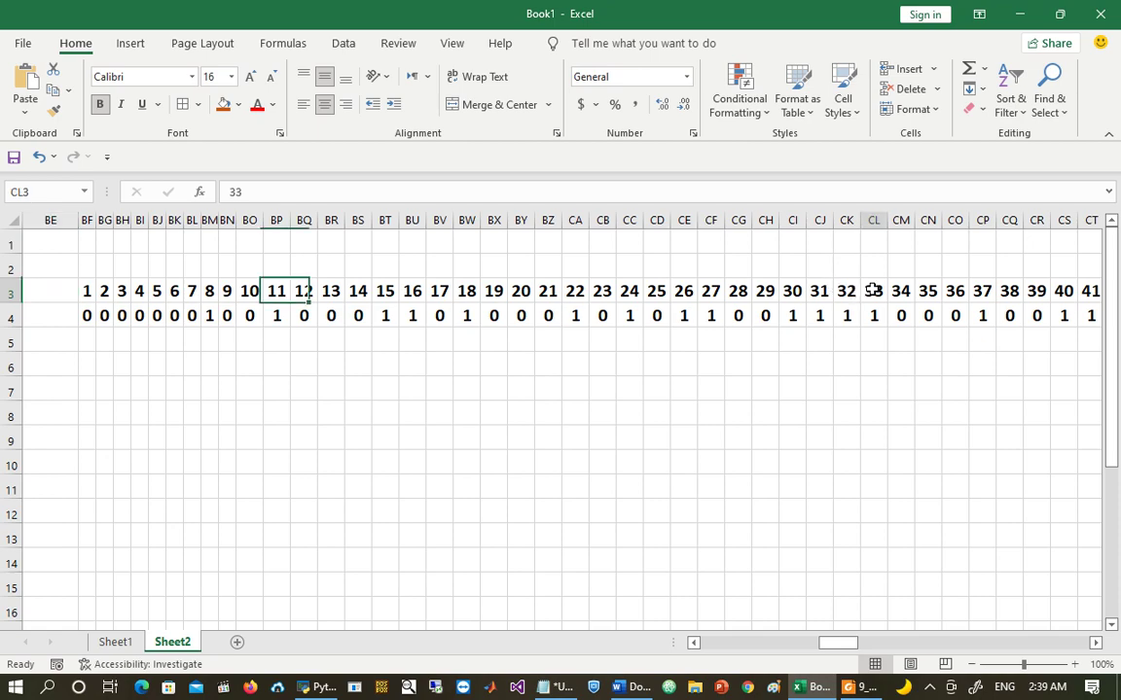
left_click_drag(873, 291, 874, 315)
key("ctrl+shift+Right")
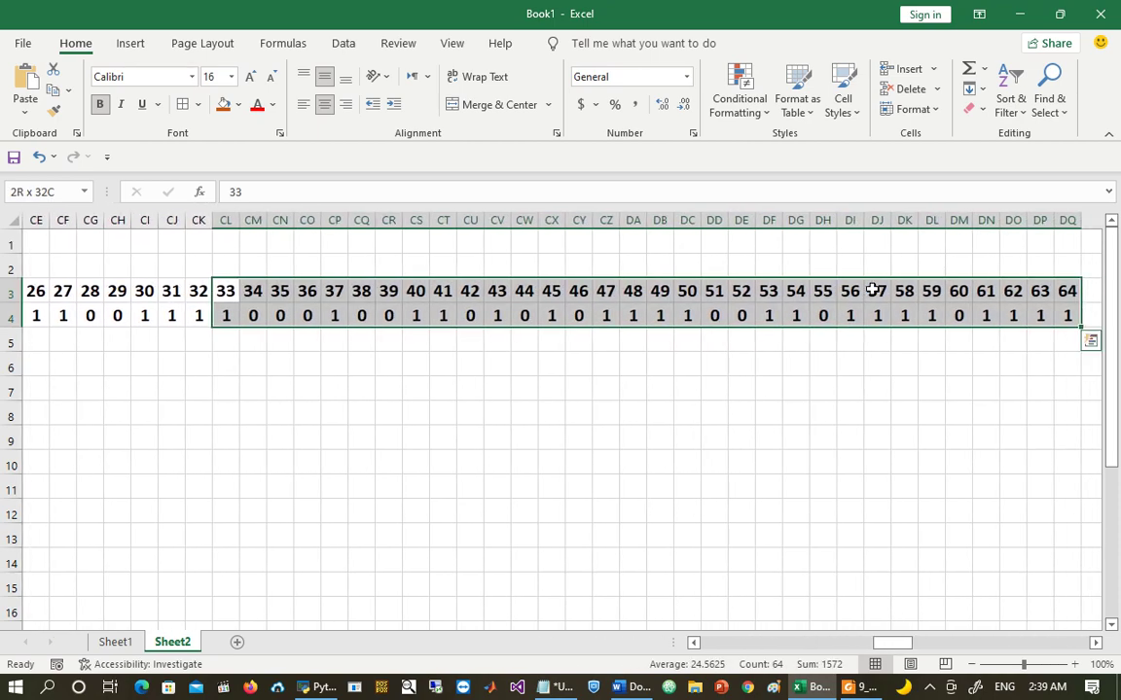
key("ctrl+c")
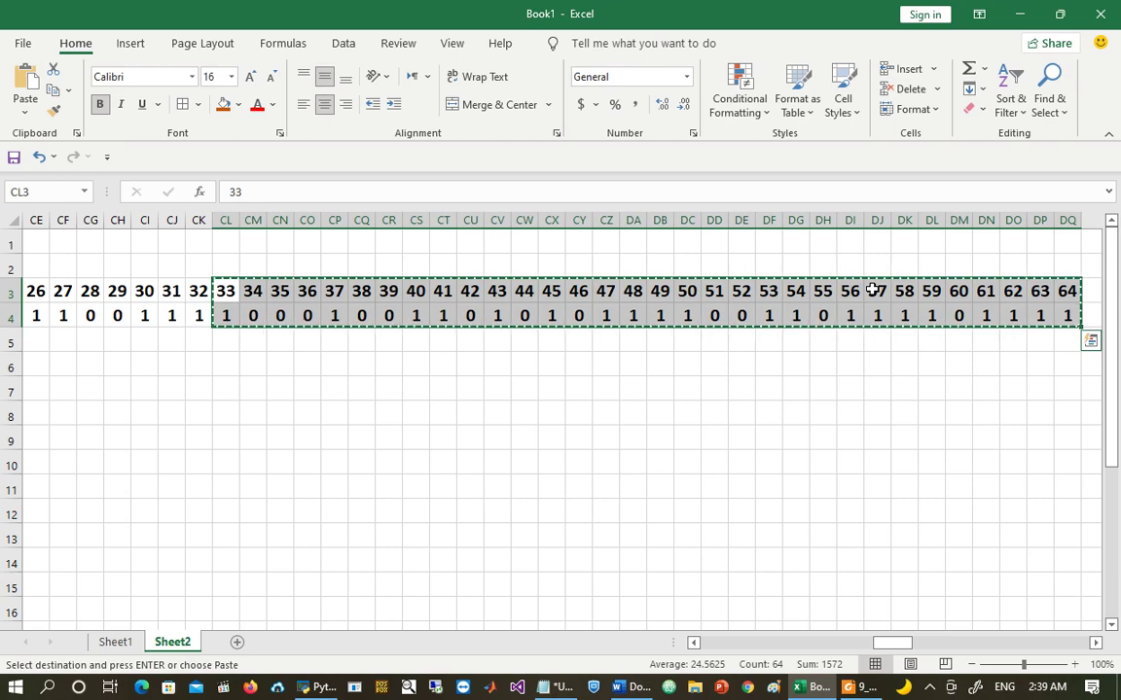
key("ctrl+Left")
key("ctrl+Left")
key("Down")
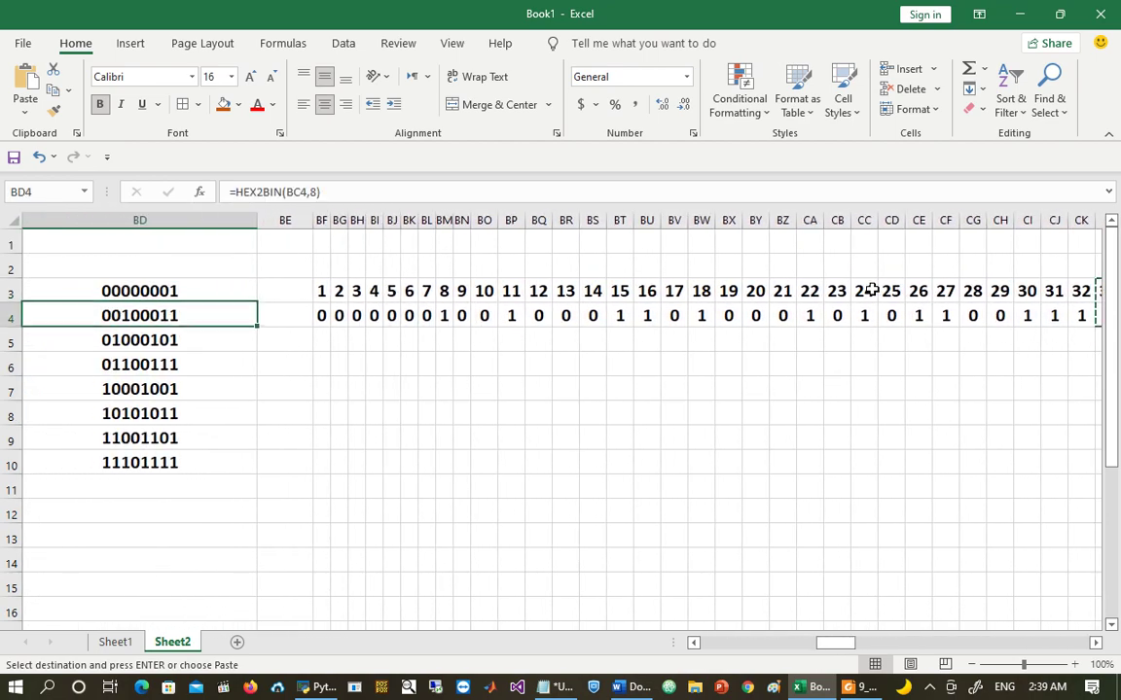
key("ctrl+Right")
key("Down")
key("Down")
key("Down")
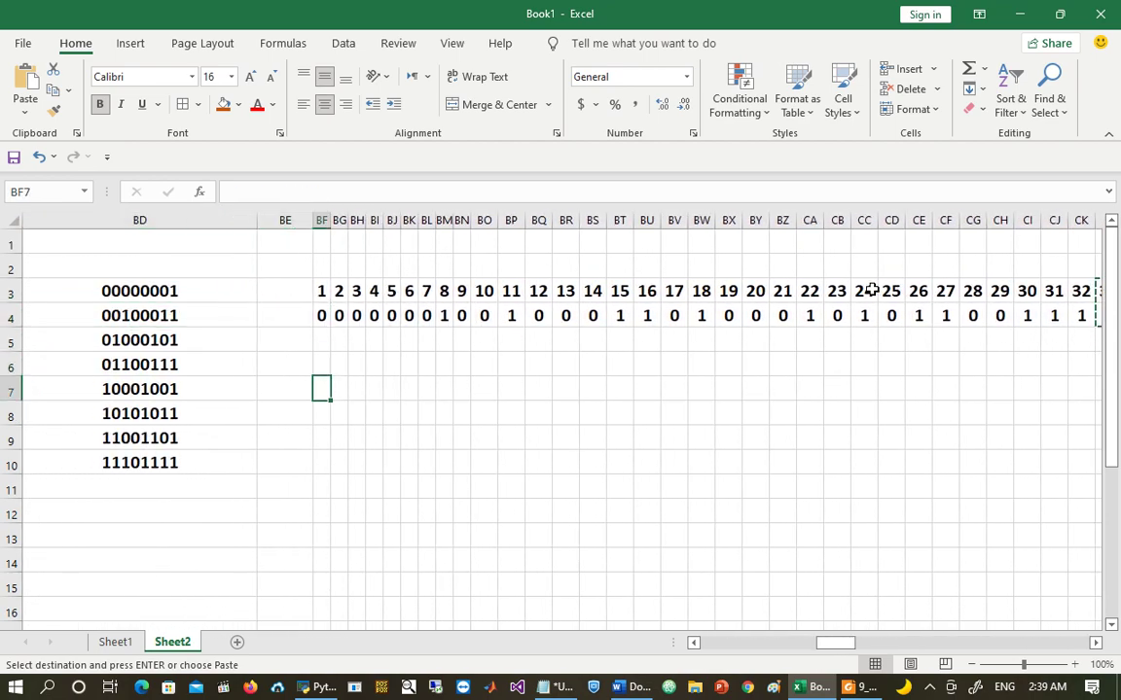
key("Return")
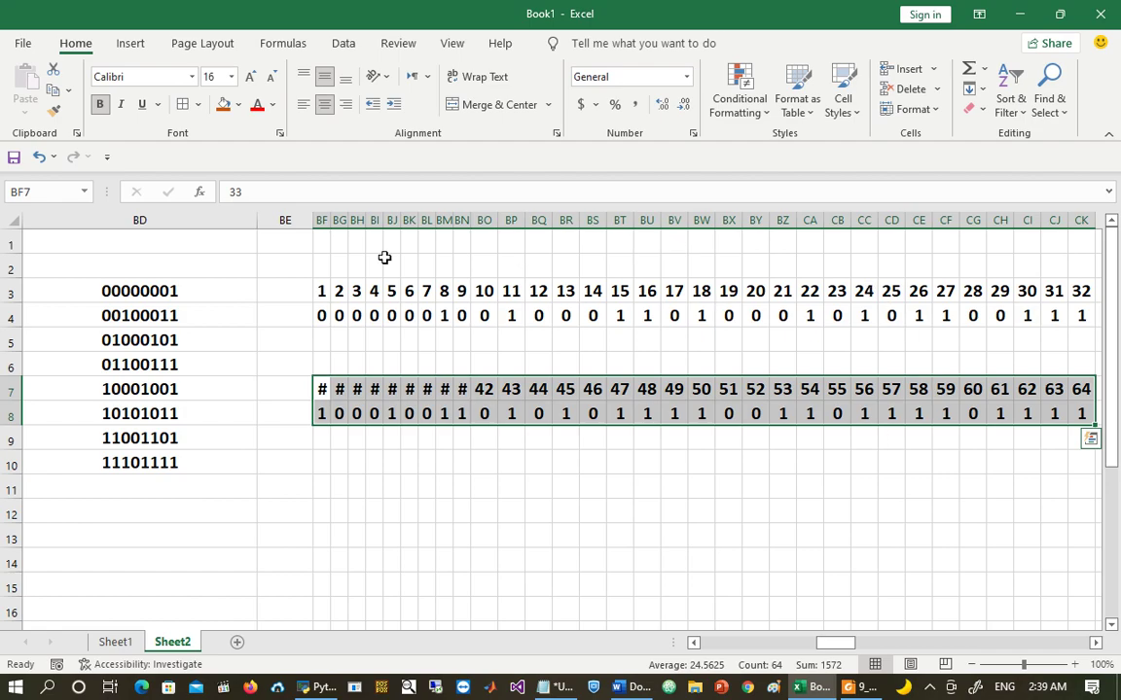
Step: Give columns BF to CK one equal width that fits the two-digit bit numbers
left_click(322, 219)
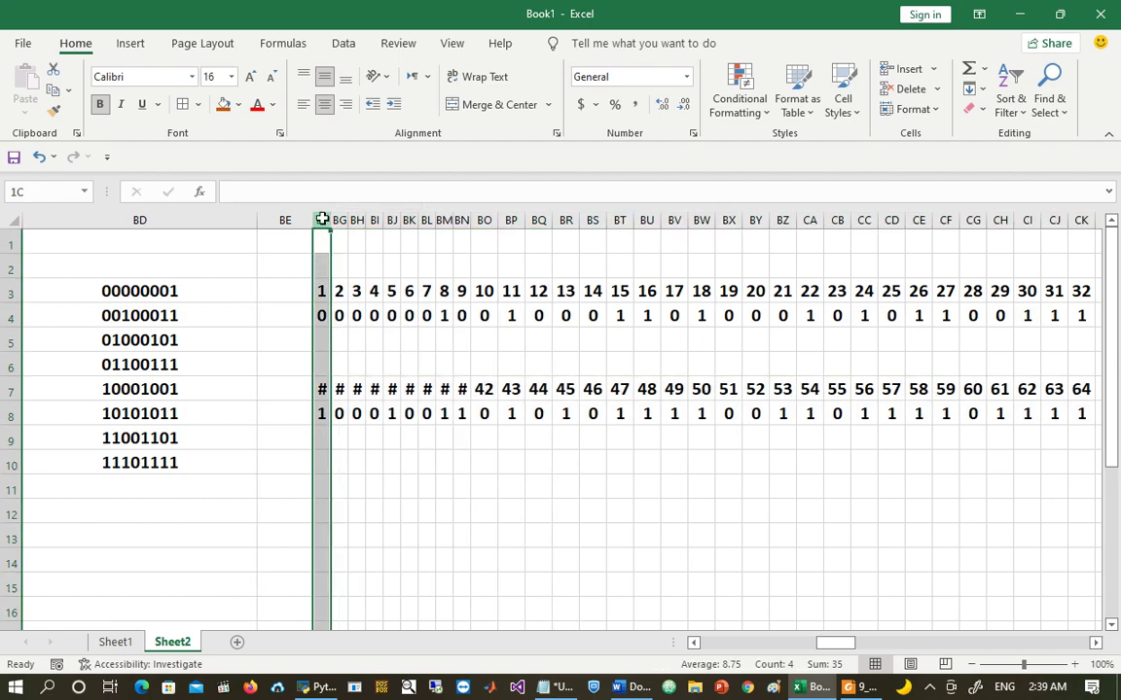
left_click_drag(322, 220, 442, 274)
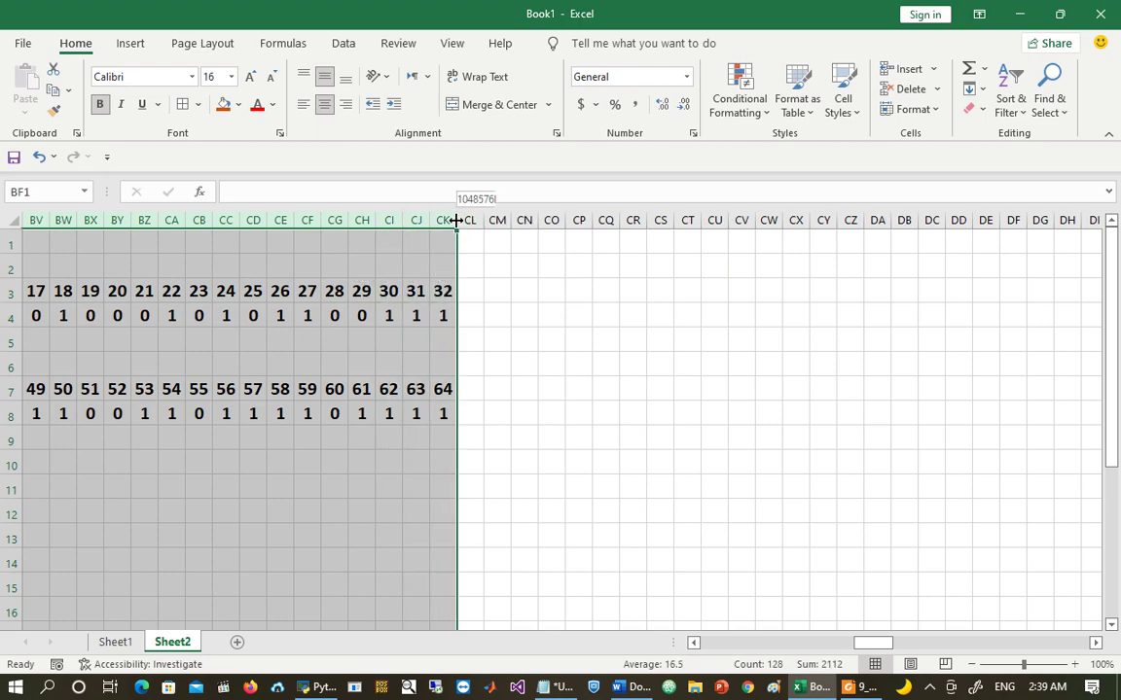
left_click(443, 389)
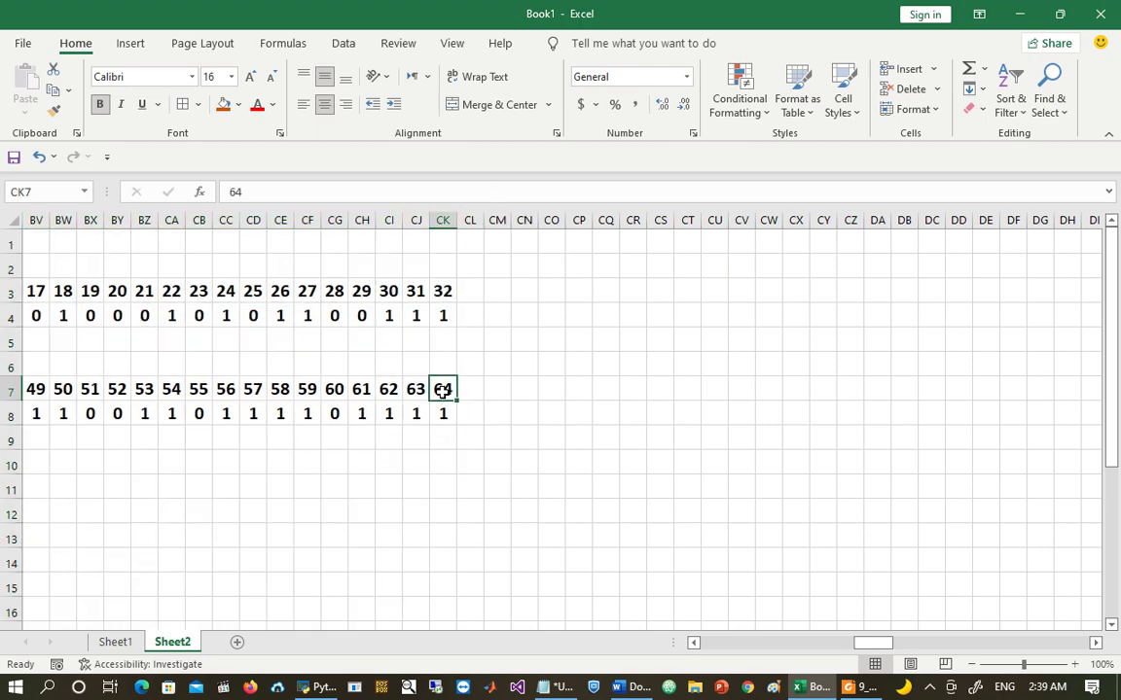
key("ctrl+Left")
key("ctrl+Left")
key("Left")
key("Up")
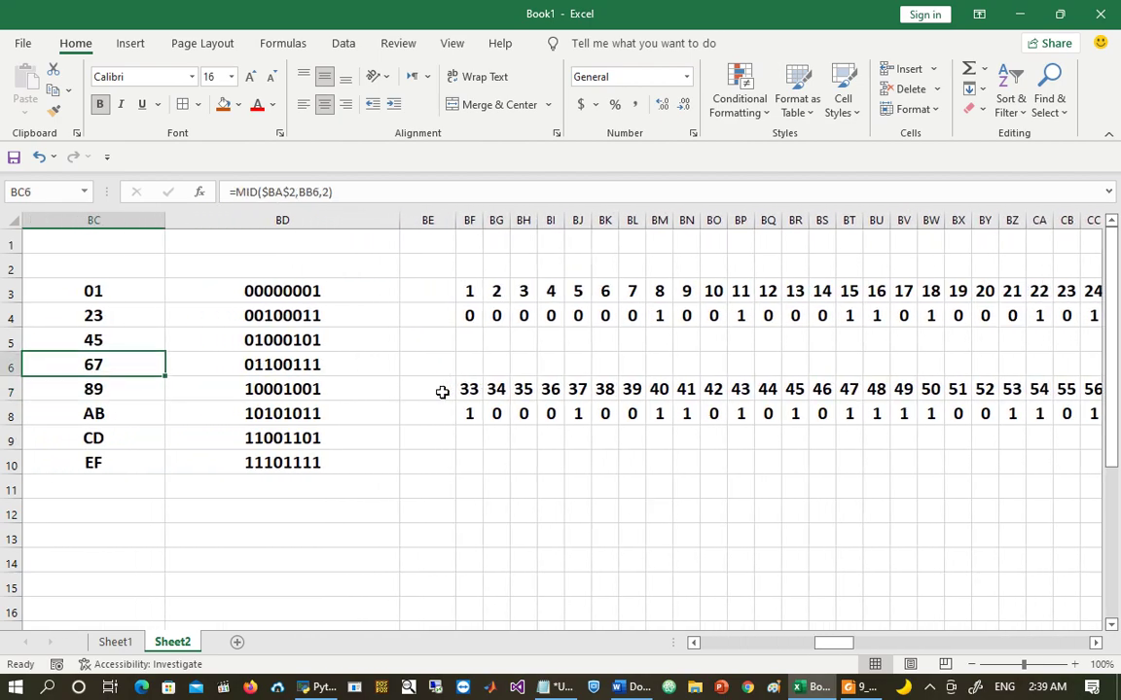
Step: Label the first half of the bits "L" in BE4 and fill BF4:CK4 with orange
left_click(471, 292)
key("ctrl+Right")
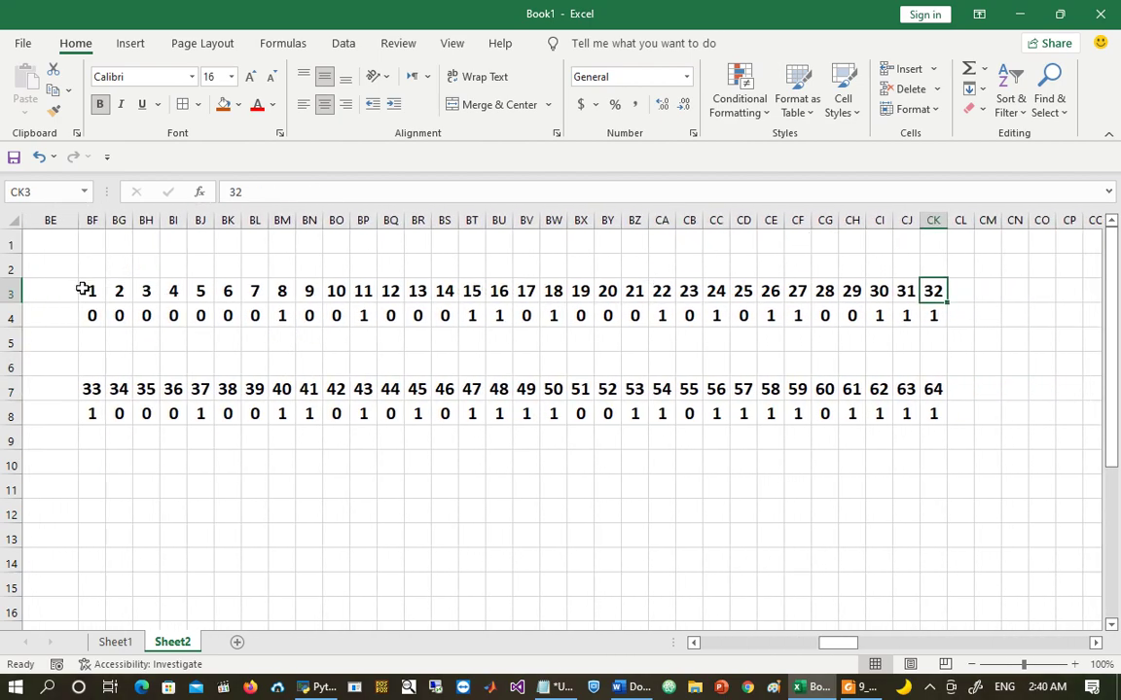
left_click(44, 295)
left_click(57, 315)
type("L")
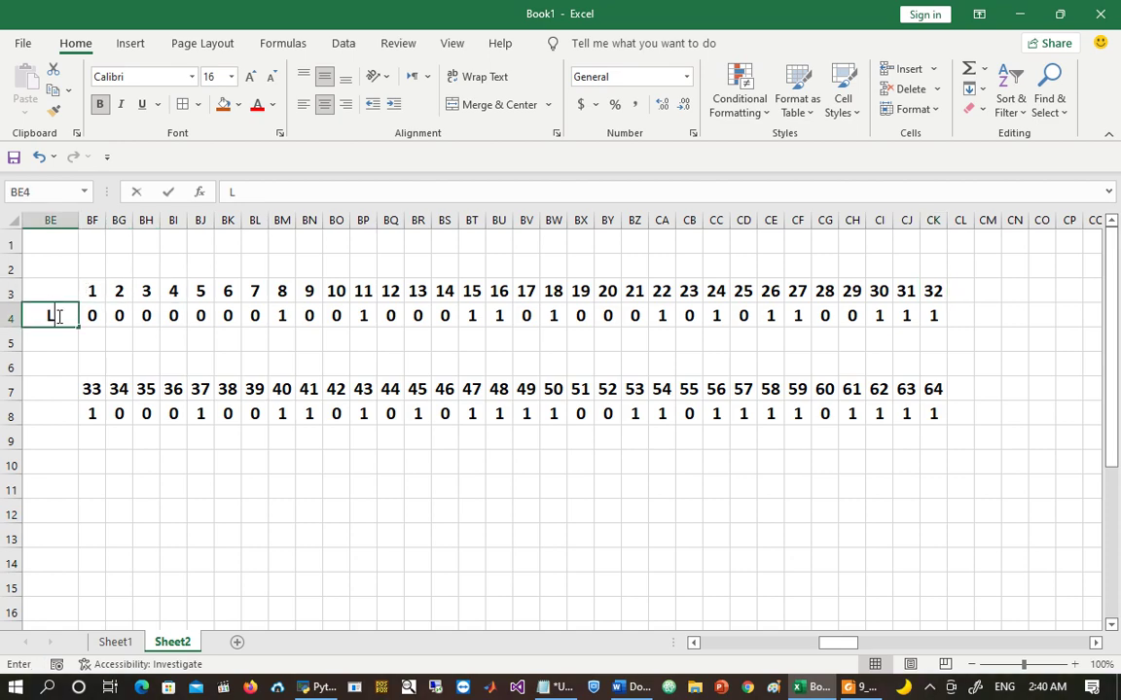
left_click(117, 315)
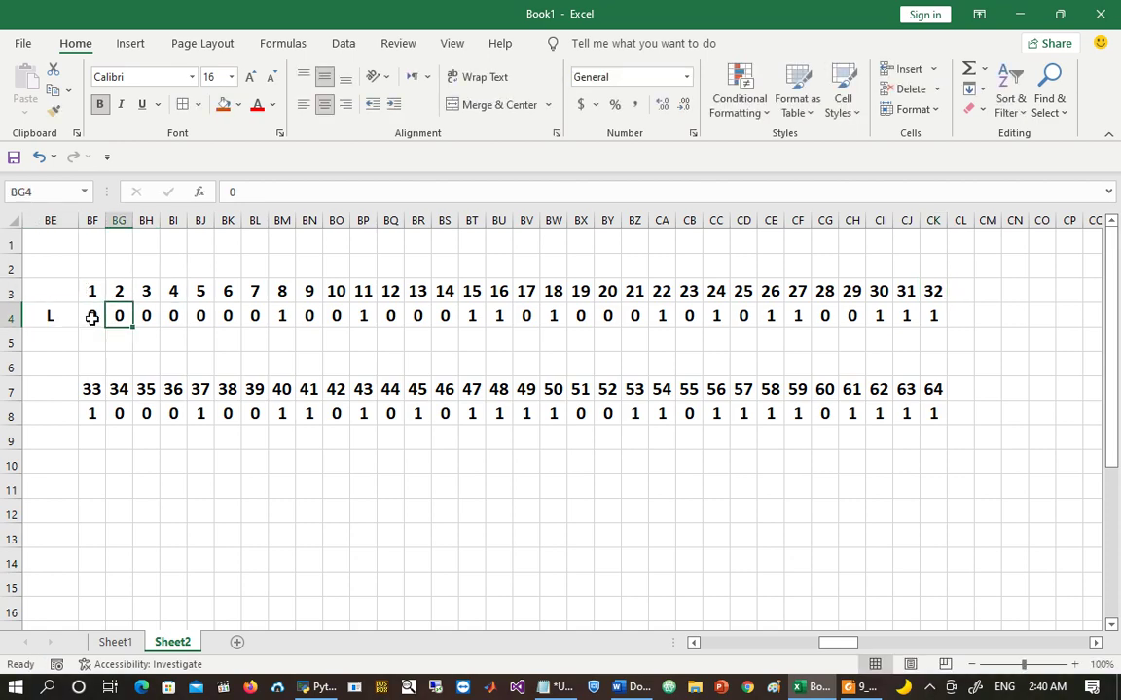
left_click_drag(92, 317, 931, 315)
left_click(223, 104)
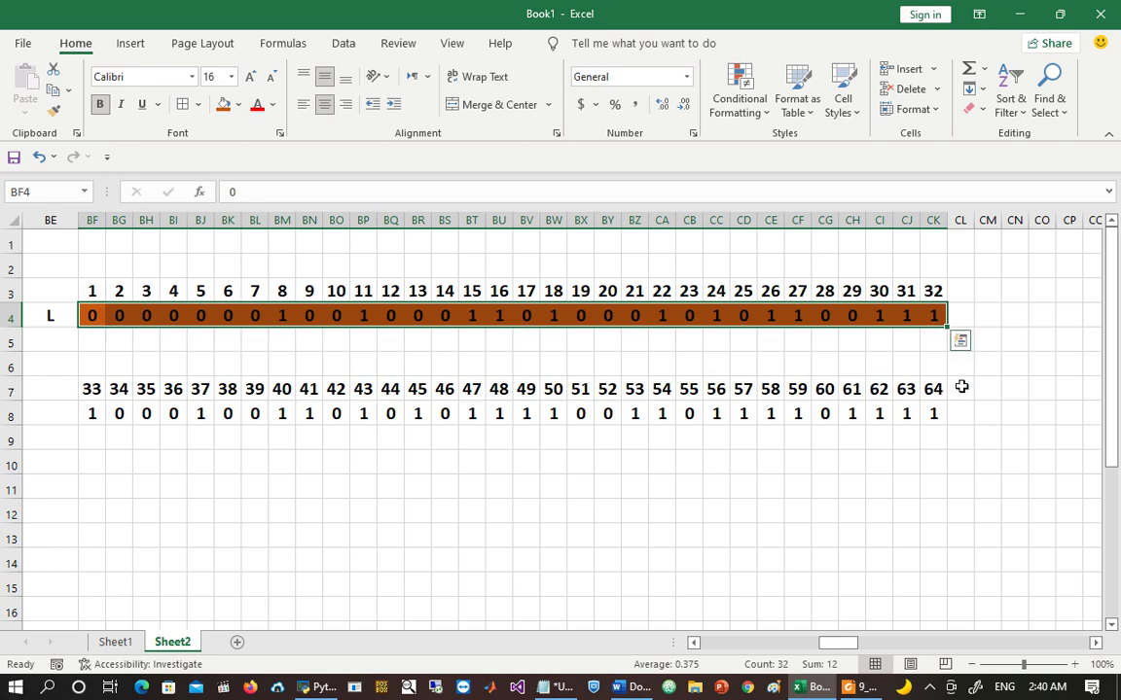
Step: Label the second half of the bits "R" in BE8 and fill BF8:CK8 with the same orange
left_click(43, 414)
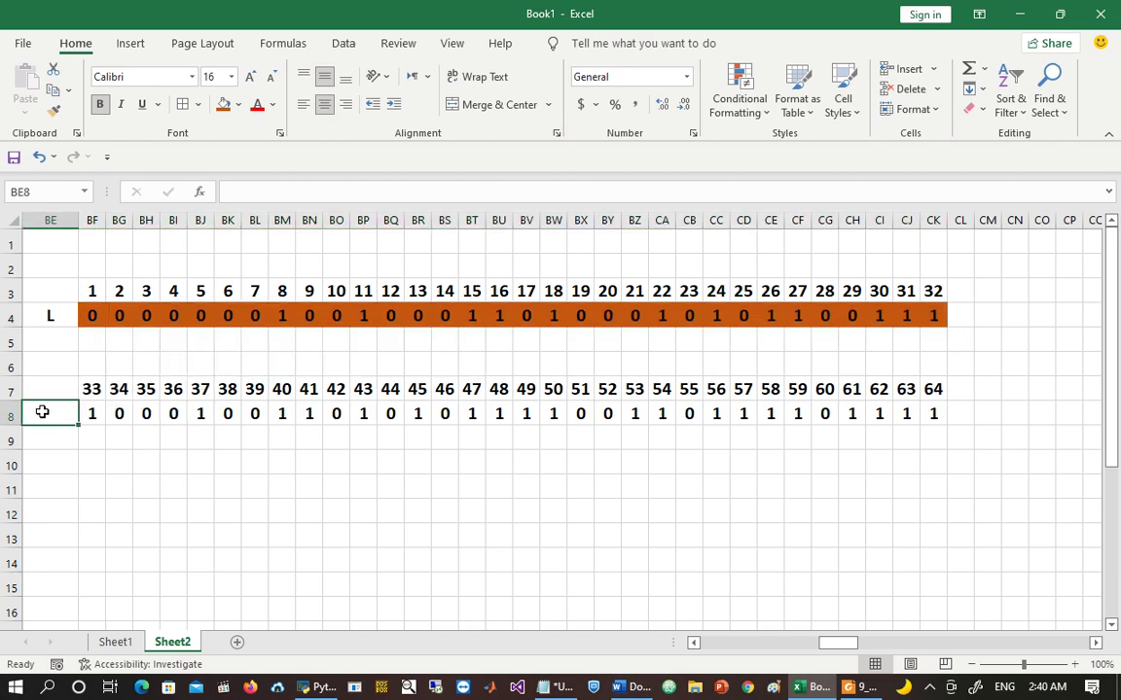
type("R")
left_click(110, 456)
left_click_drag(95, 418, 939, 417)
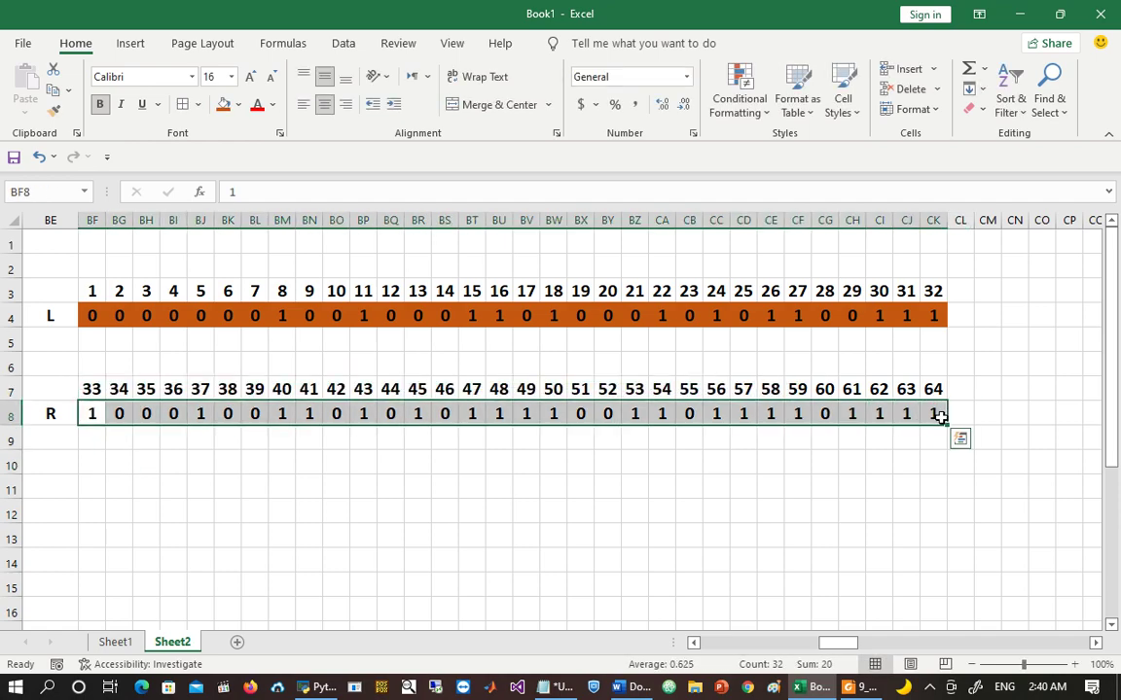
left_click(223, 105)
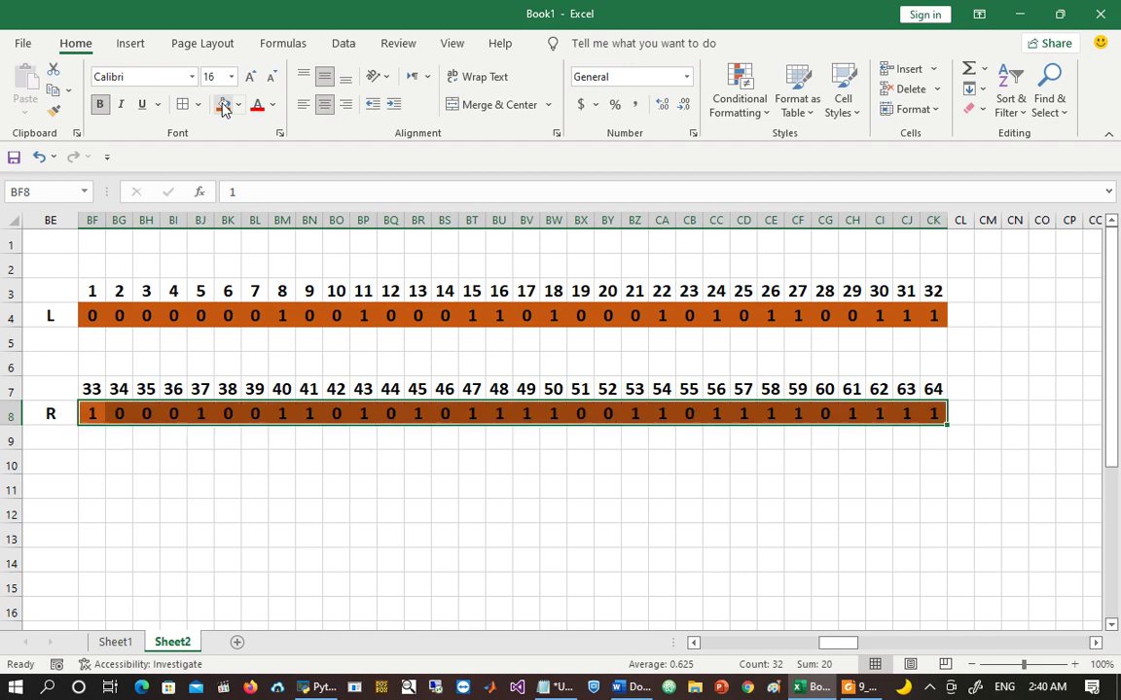
left_click(230, 457)
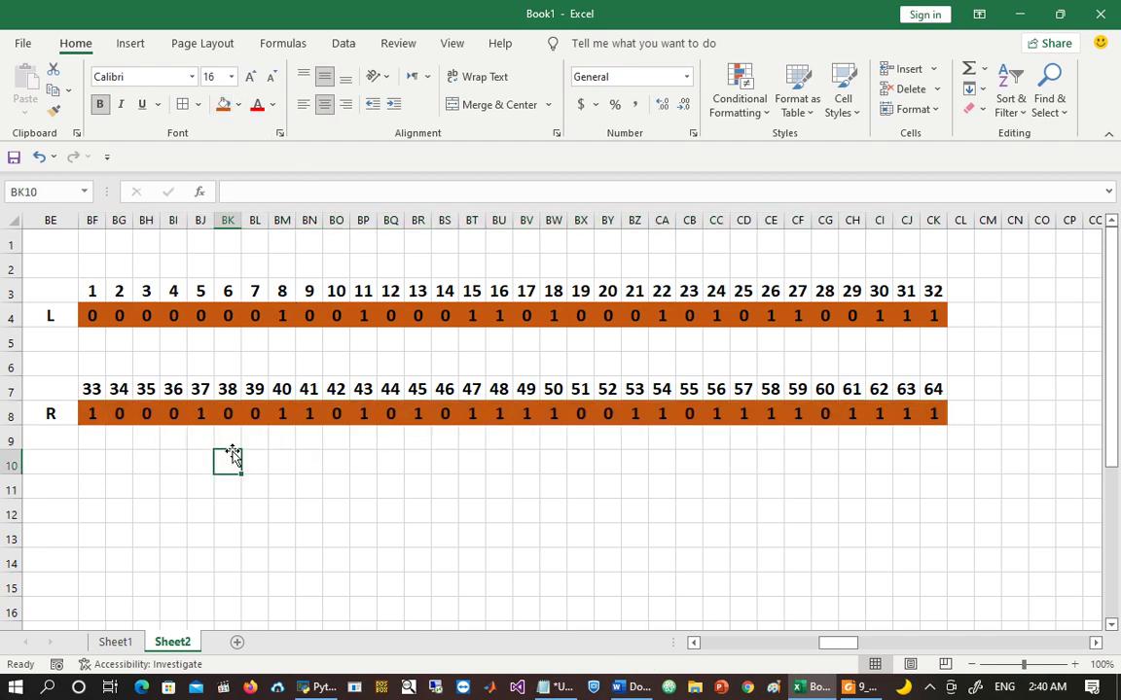
left_click(716, 513)
left_click(562, 510)
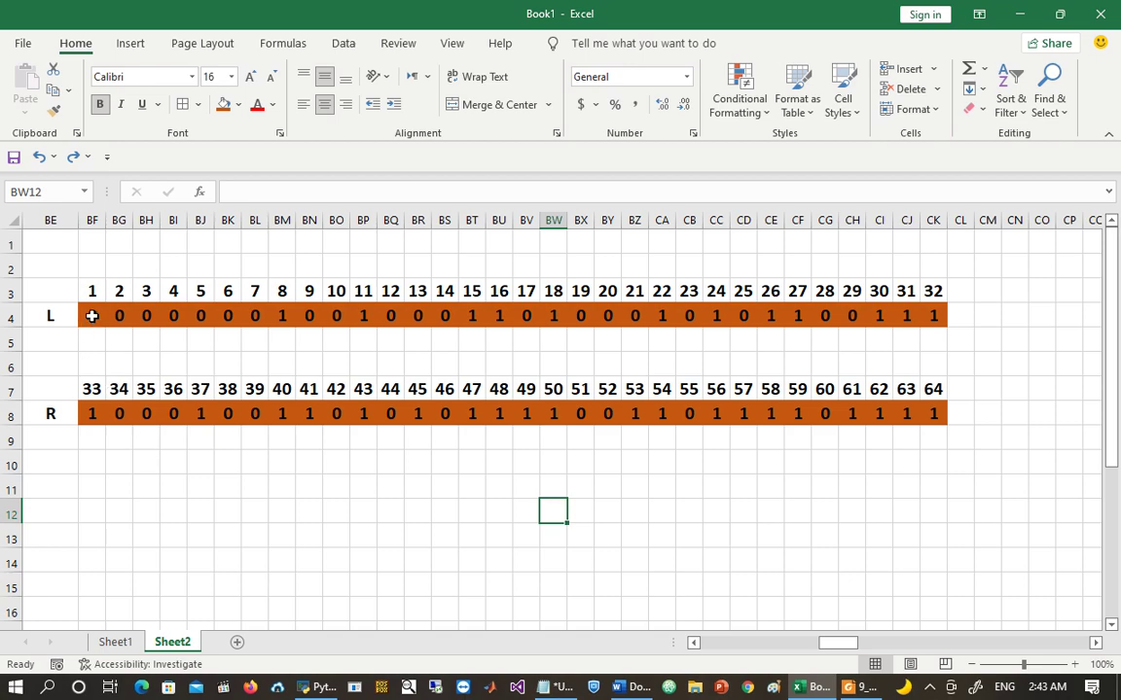
Step: Copy the L half with its bit numbers, BF3:CK4, and paste it at BF11
left_click_drag(92, 315, 393, 310)
left_click_drag(92, 291, 941, 314)
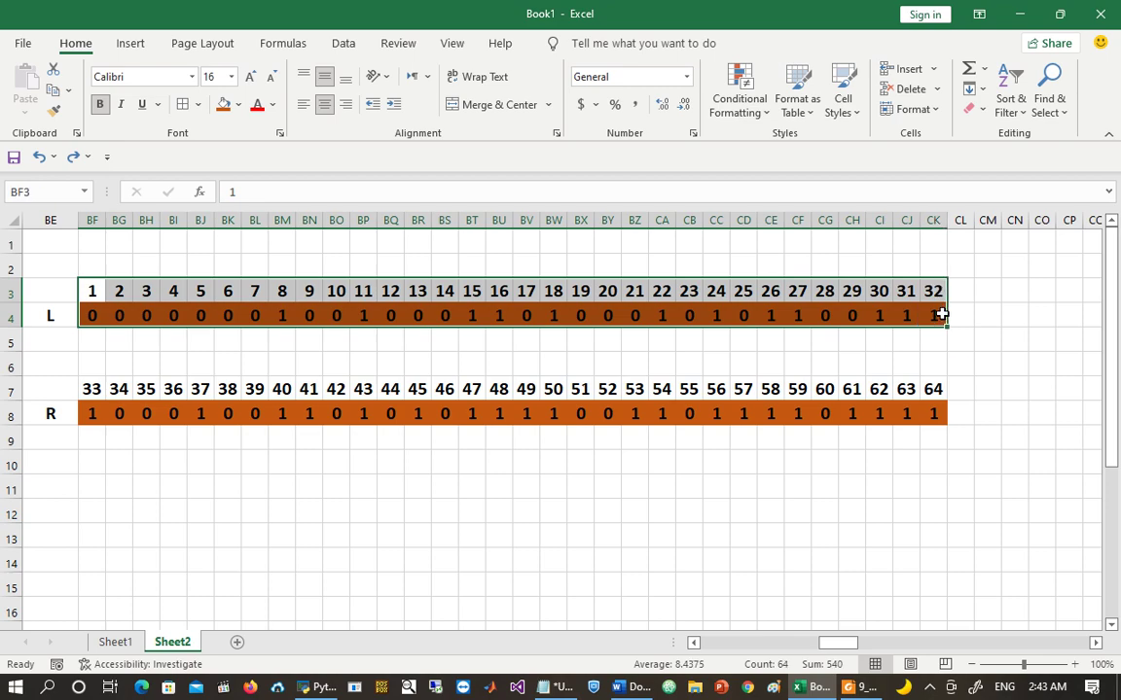
key("ctrl+c")
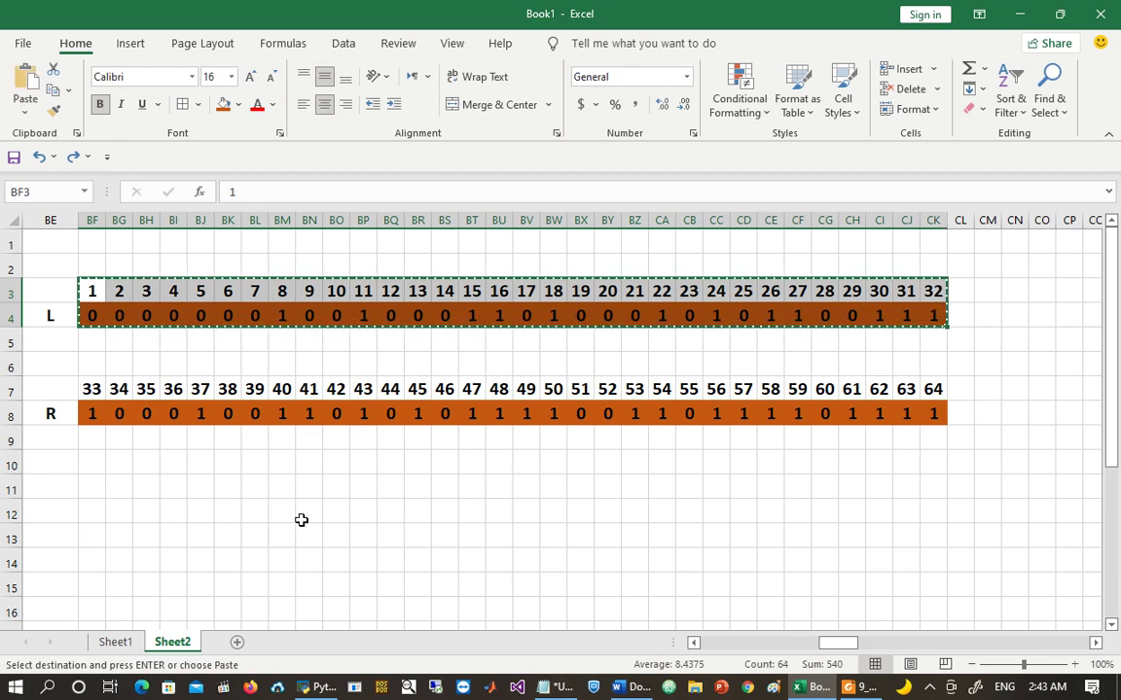
left_click(96, 489)
key("ctrl+v")
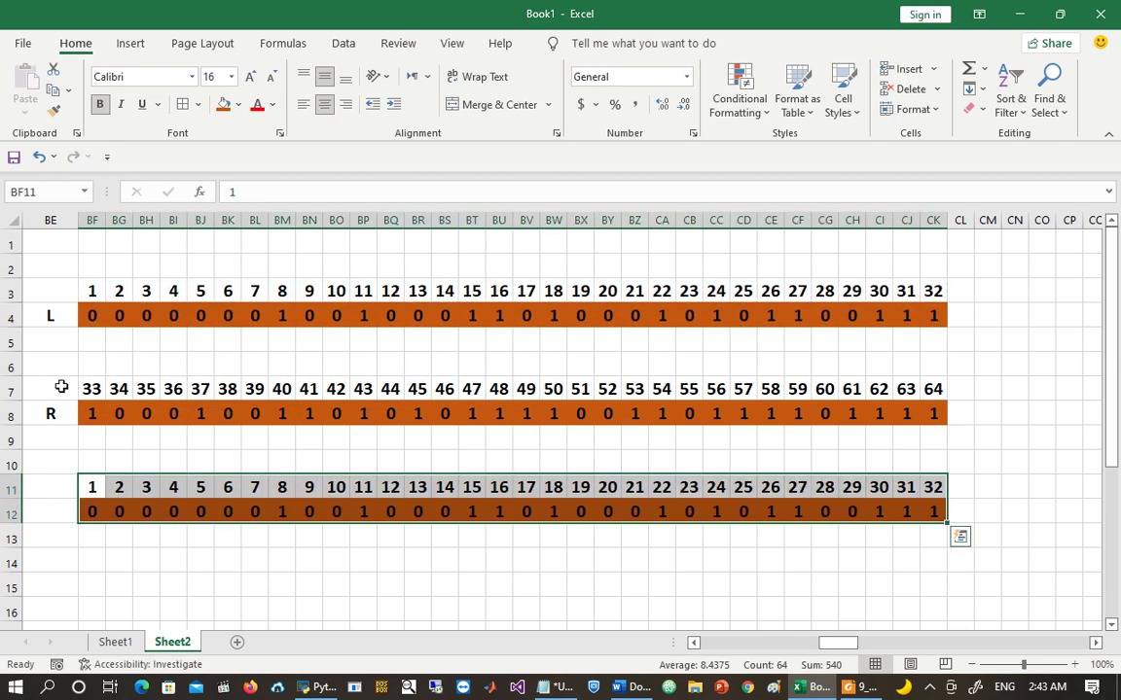
Step: Copy the R half with its bit numbers, BF7:CK8, and paste it at CL11 beside the copied L half
left_click_drag(96, 389, 937, 409)
key("ctrl+c")
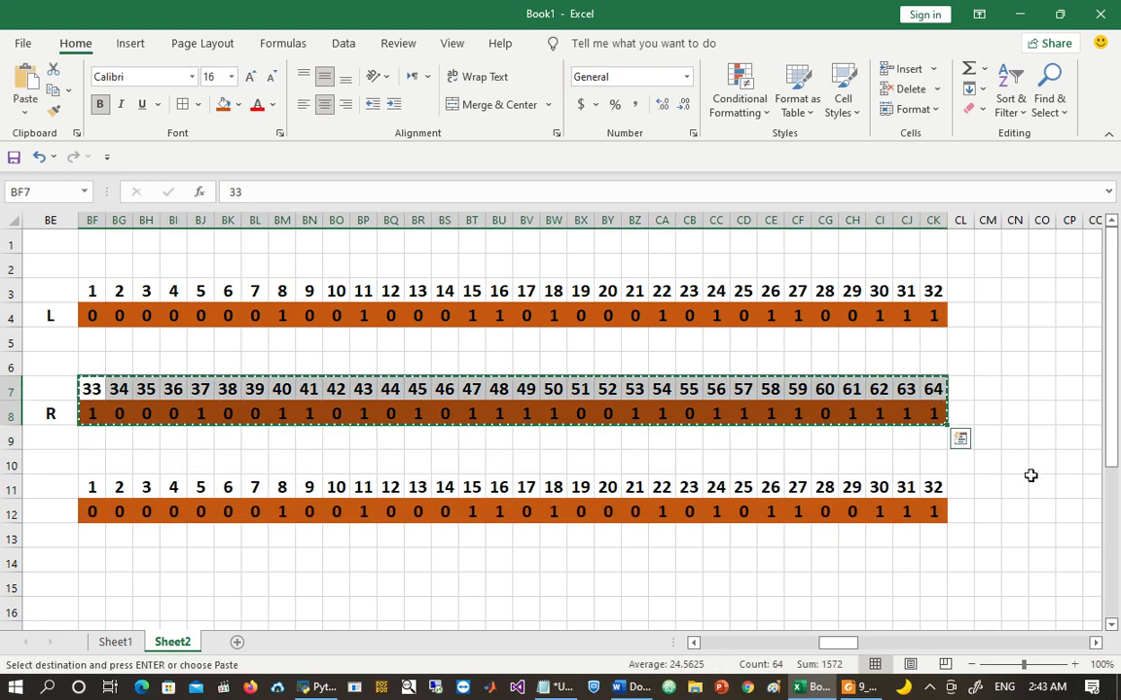
left_click(958, 486)
key("ctrl+v")
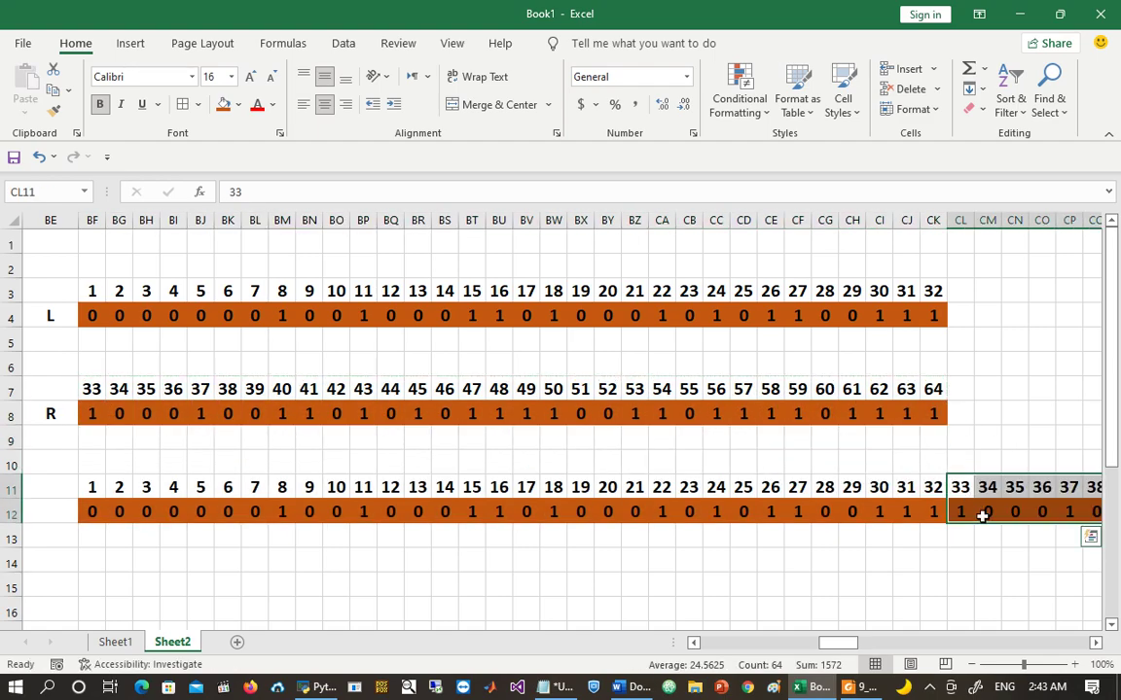
left_click(925, 535)
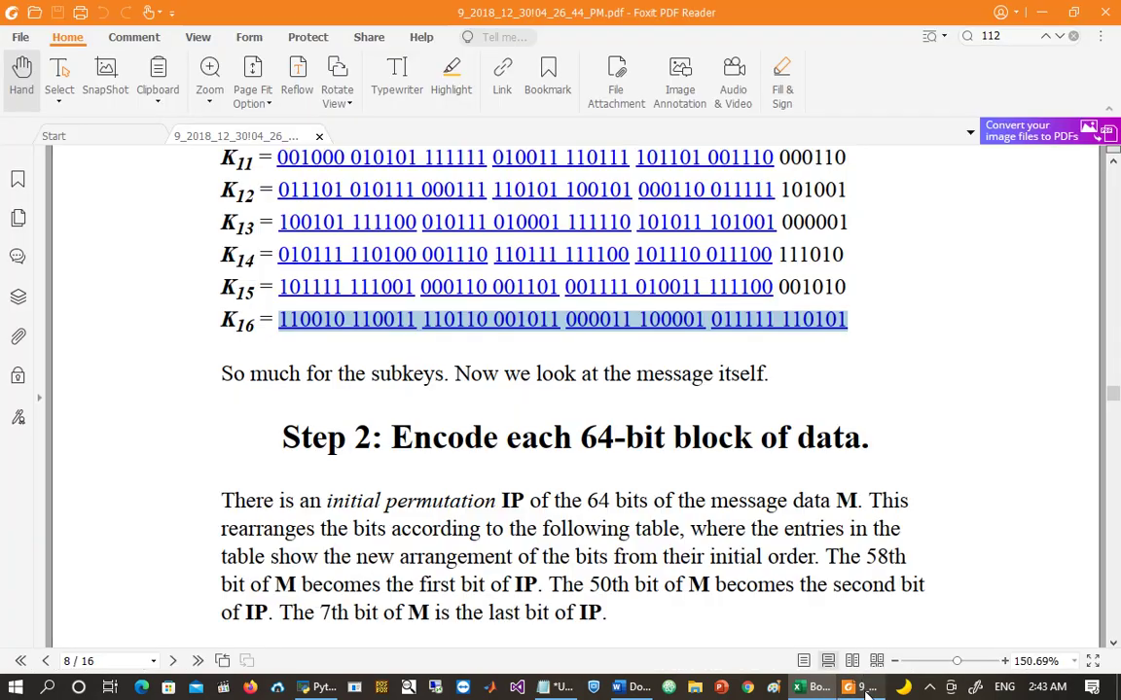
Step: Copy the full IP permutation table from the DES document in Foxit and paste it into Notepad over the old bit list
left_click(854, 688)
scroll(988, 326, "down", 2)
scroll(989, 327, "down", 10)
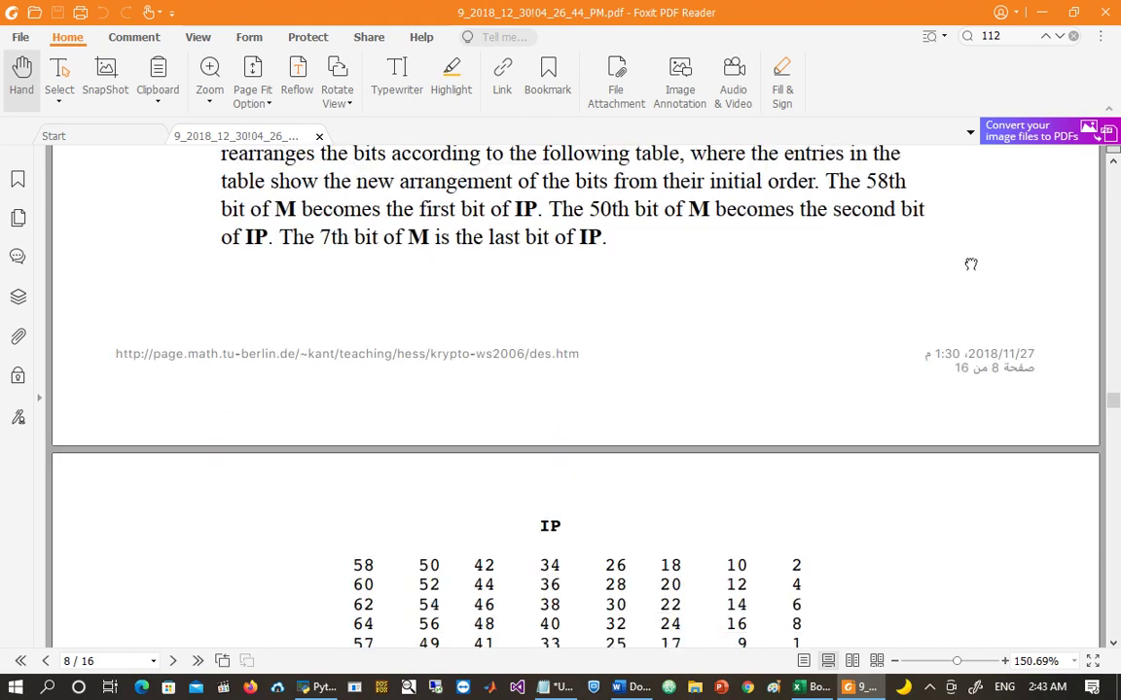
scroll(960, 360, "down", 1)
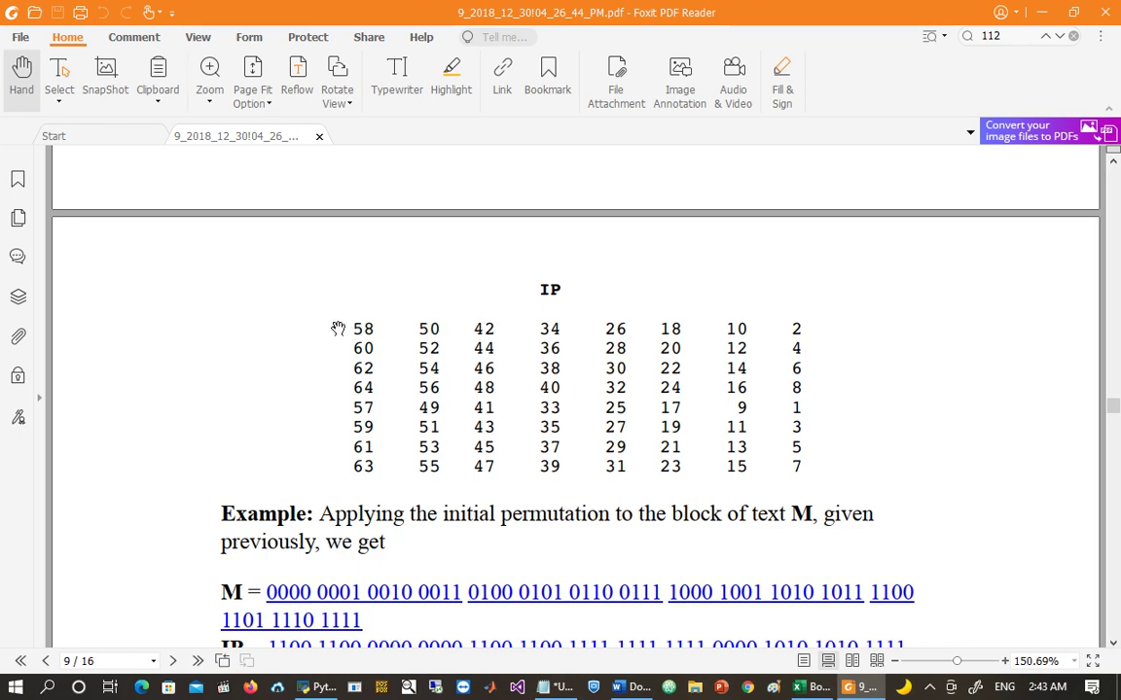
left_click_drag(355, 324, 812, 465)
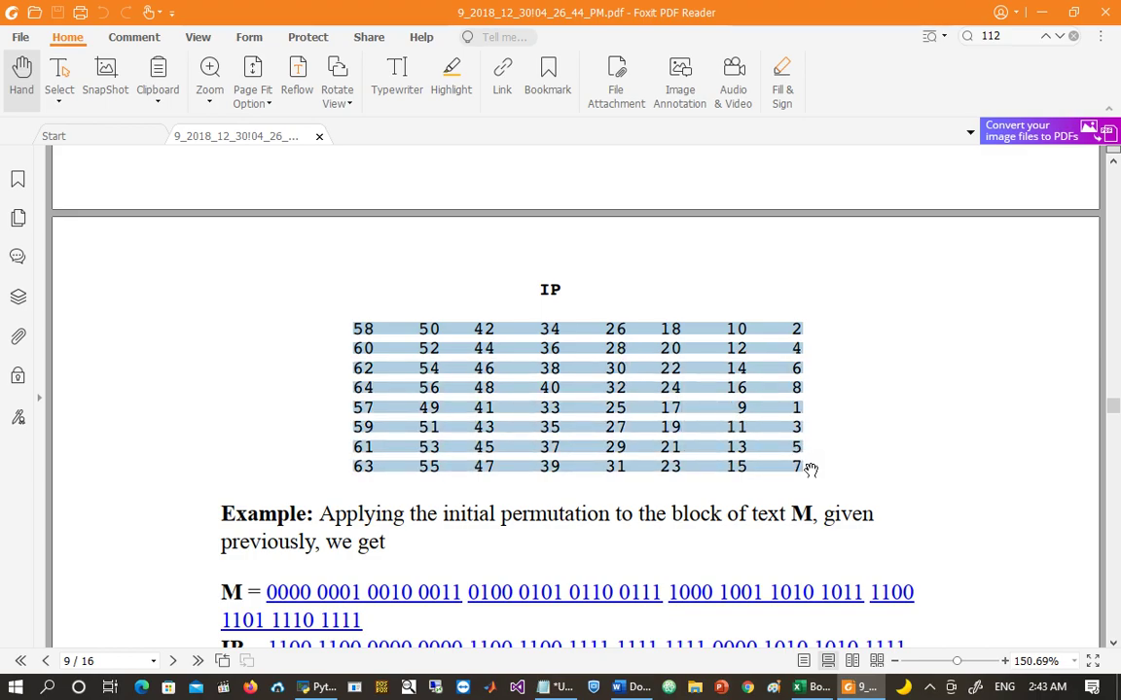
left_click(558, 688)
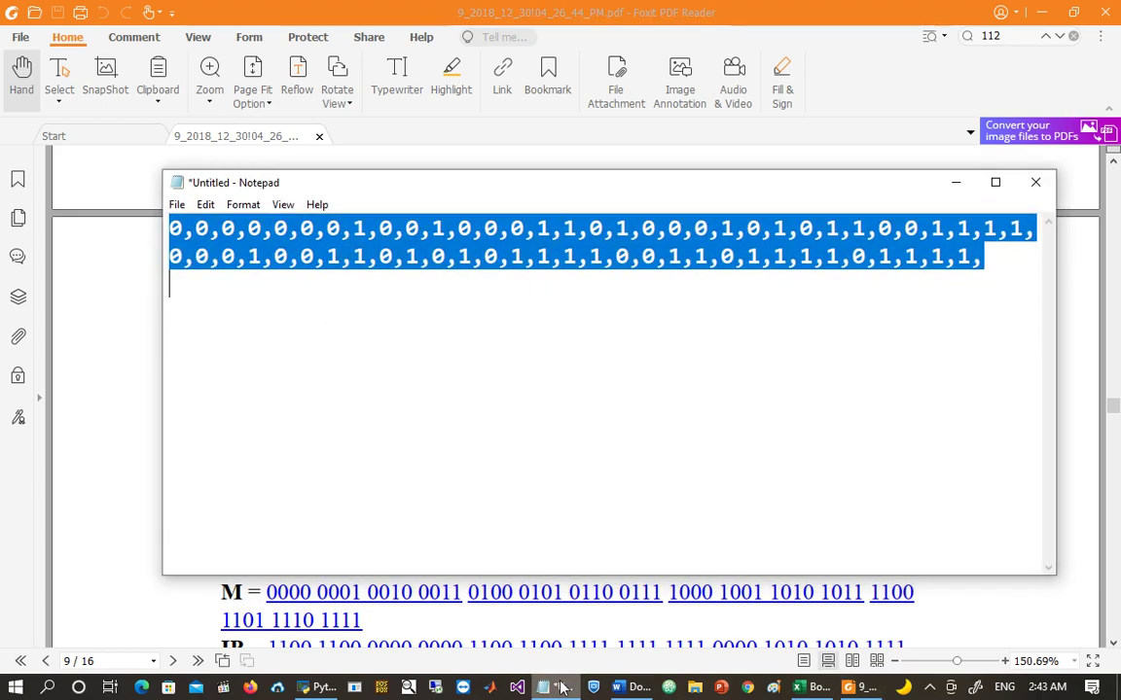
key("ctrl+v")
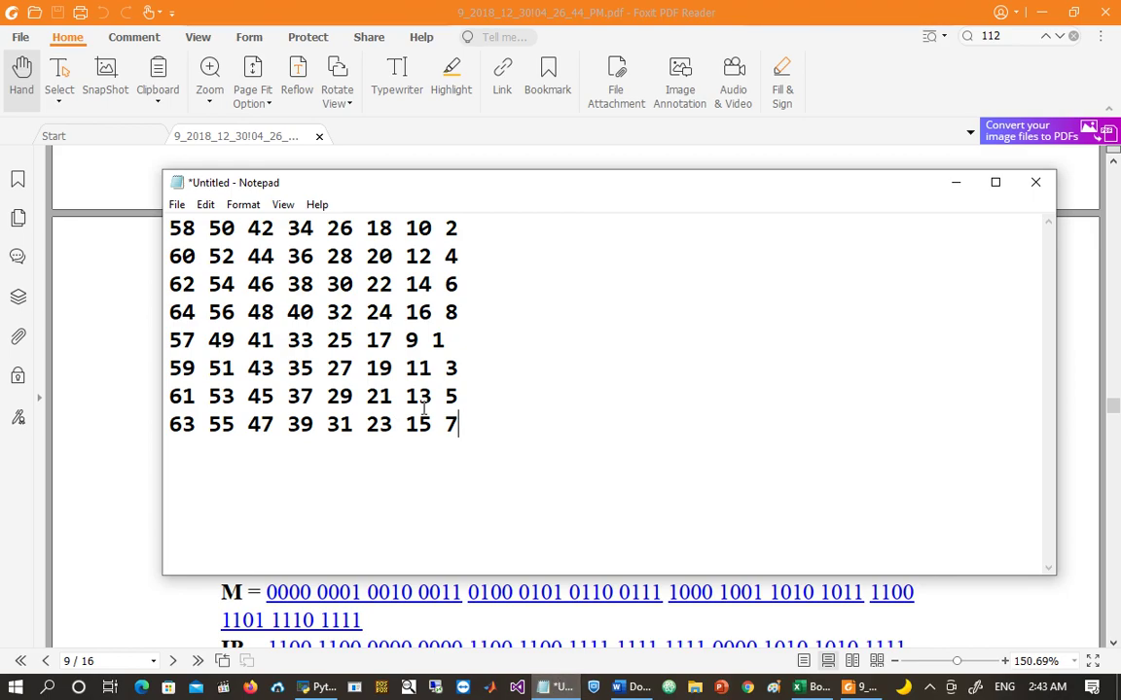
Step: Replace every space between the IP table numbers with a comma
key("ctrl+h")
key("BackSpace")
key("Tab")
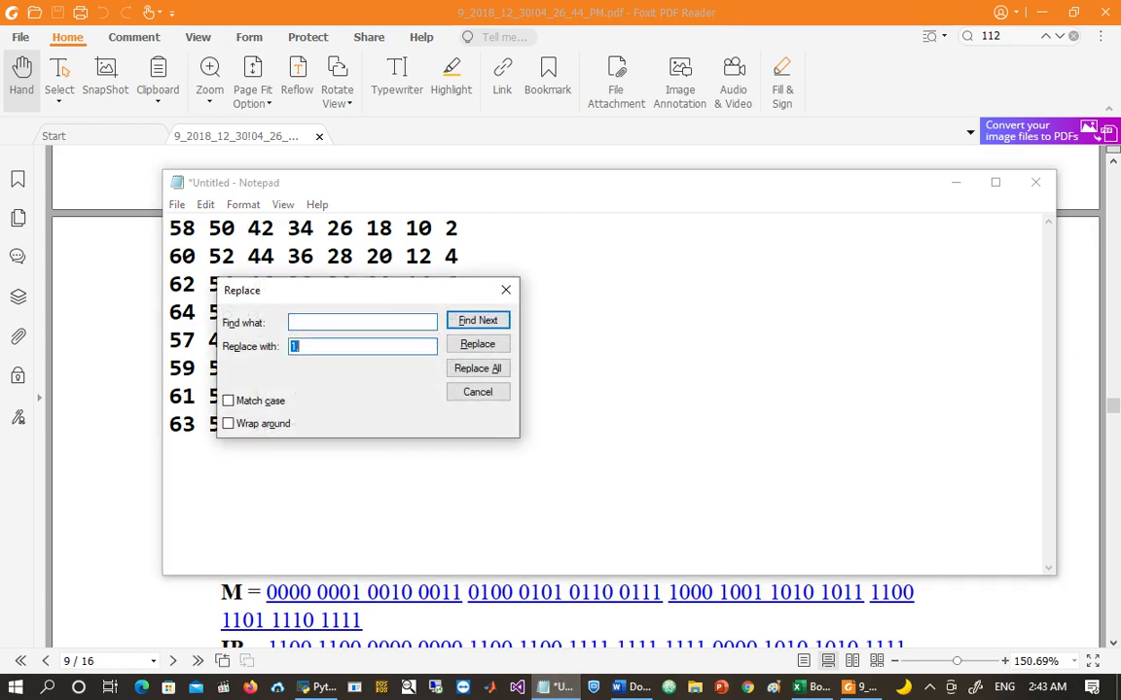
type(",")
left_click(477, 368)
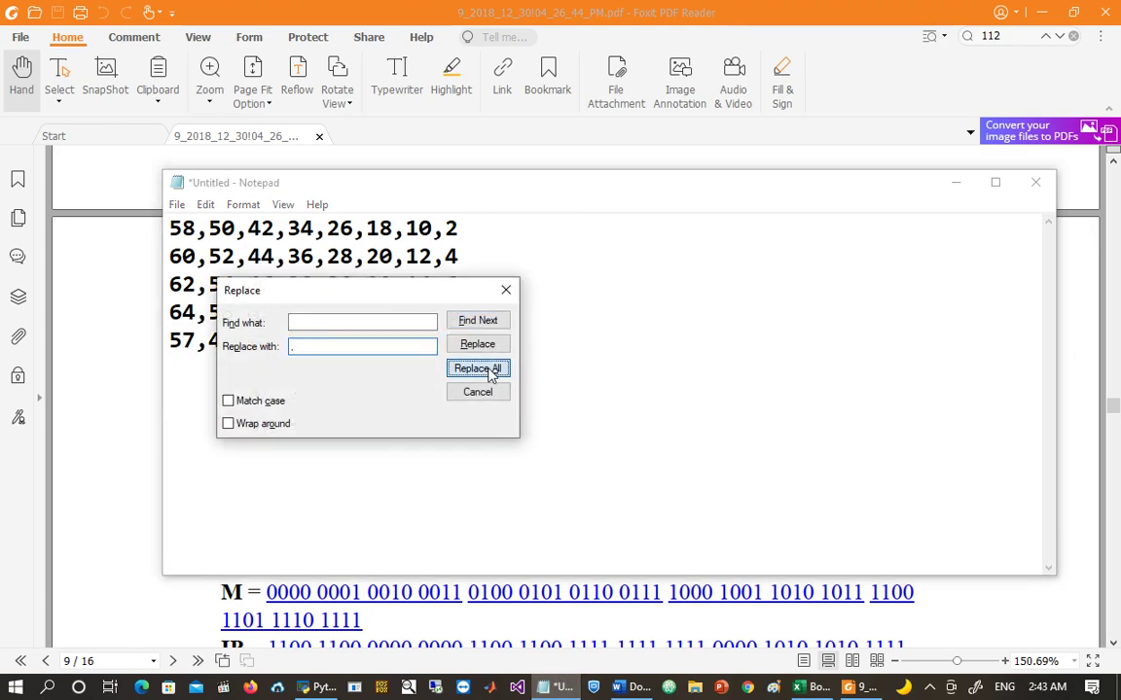
left_click(477, 392)
left_click(480, 400)
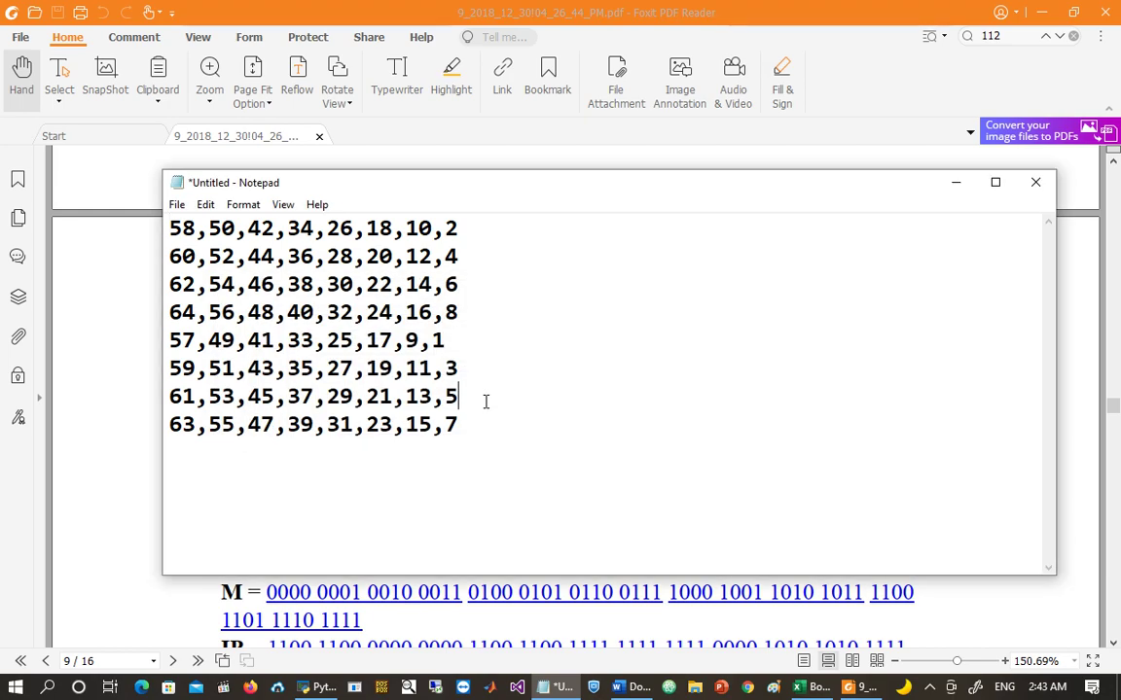
Step: Join the eight rows of the IP table into one continuous comma-separated line, adding a comma at each row break
key("Delete")
type(",")
key("Delete")
type(",")
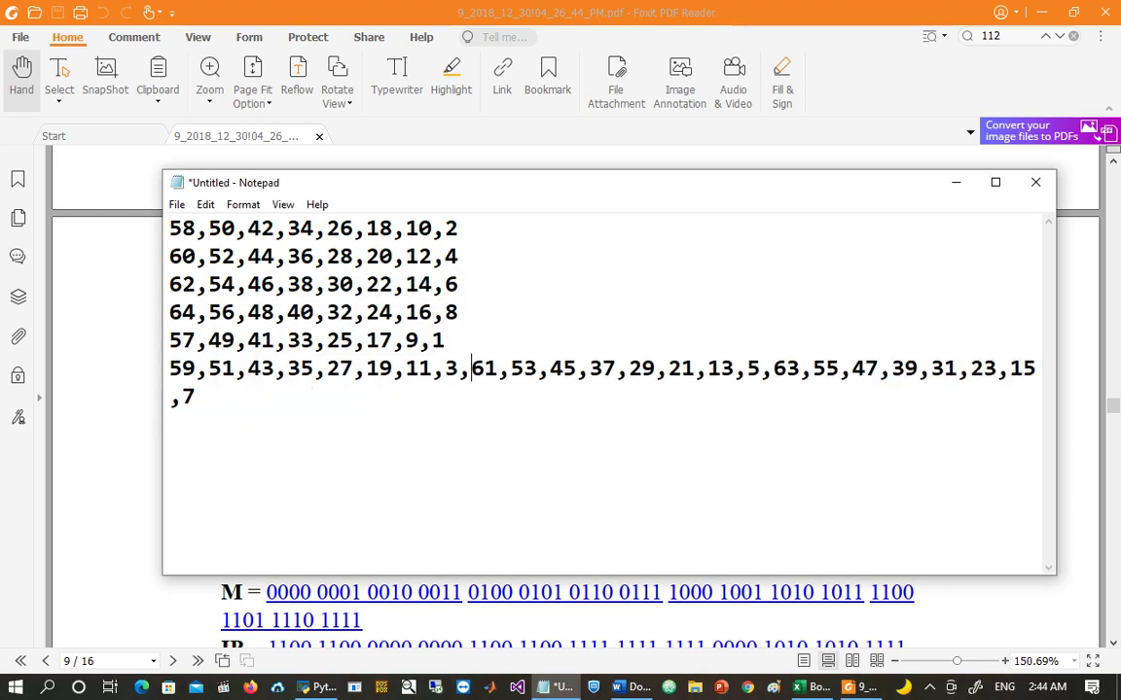
key("Up")
type(",")
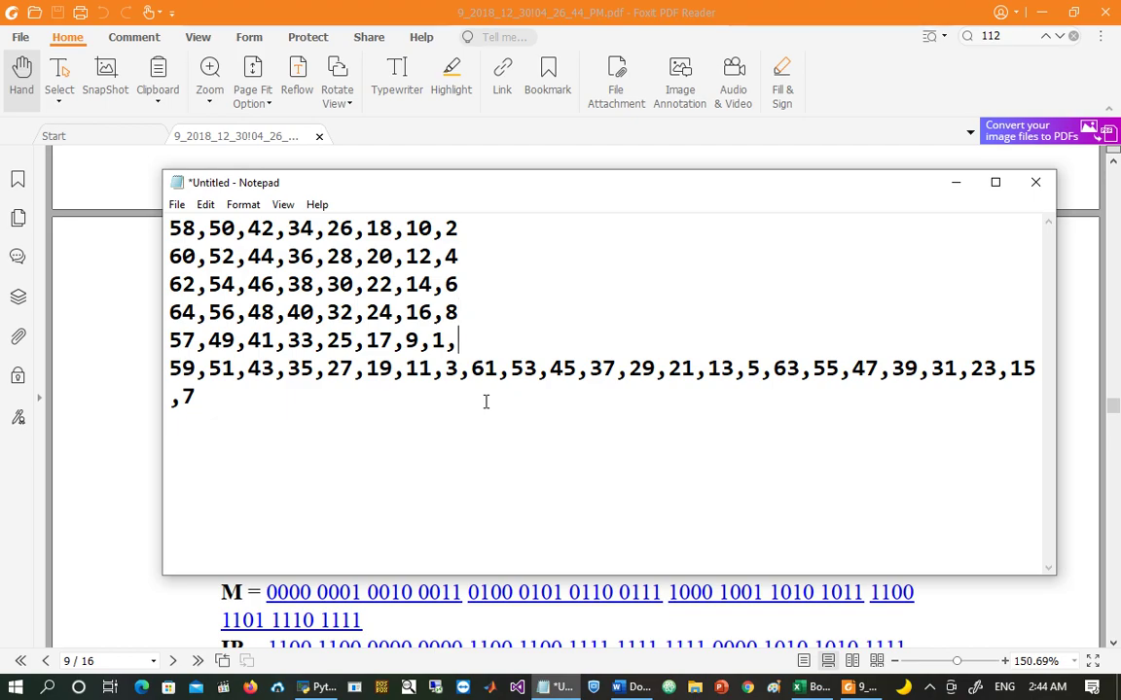
key("Delete")
key("Delete")
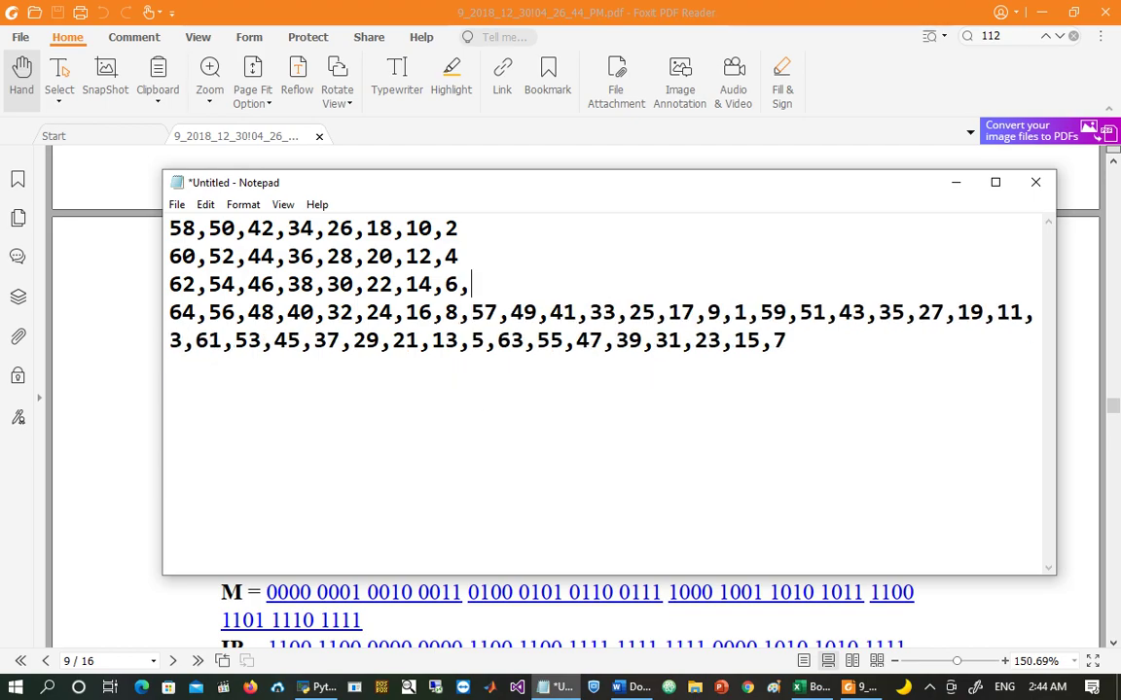
key("Delete")
key("Up")
type(",")
key("Delete")
type(",")
key("Delete")
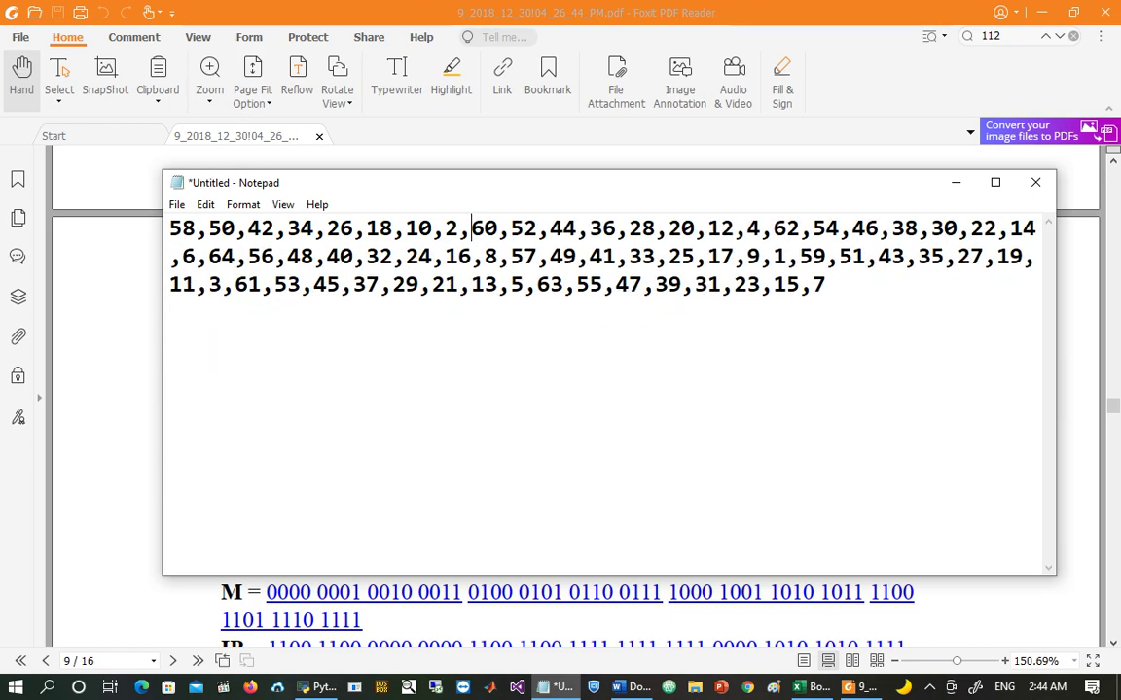
Step: Copy the whole comma-separated IP list, paste it at BF15 of Sheet2 in Excel, and review the row from end to end
key("ctrl+a")
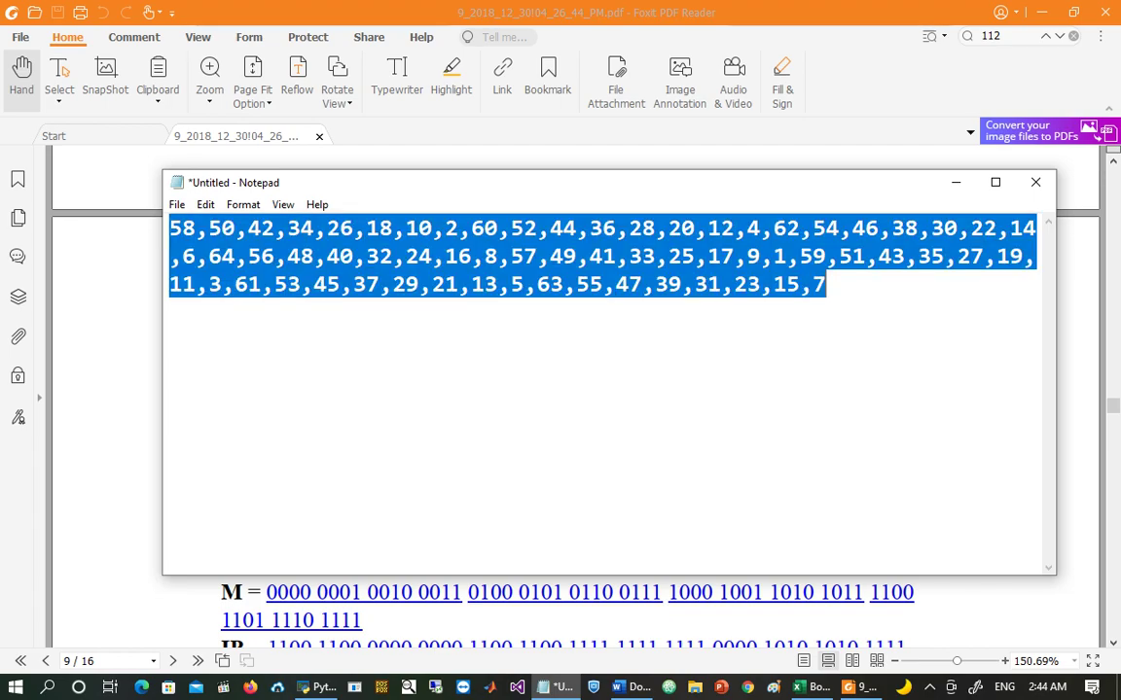
left_click(804, 688)
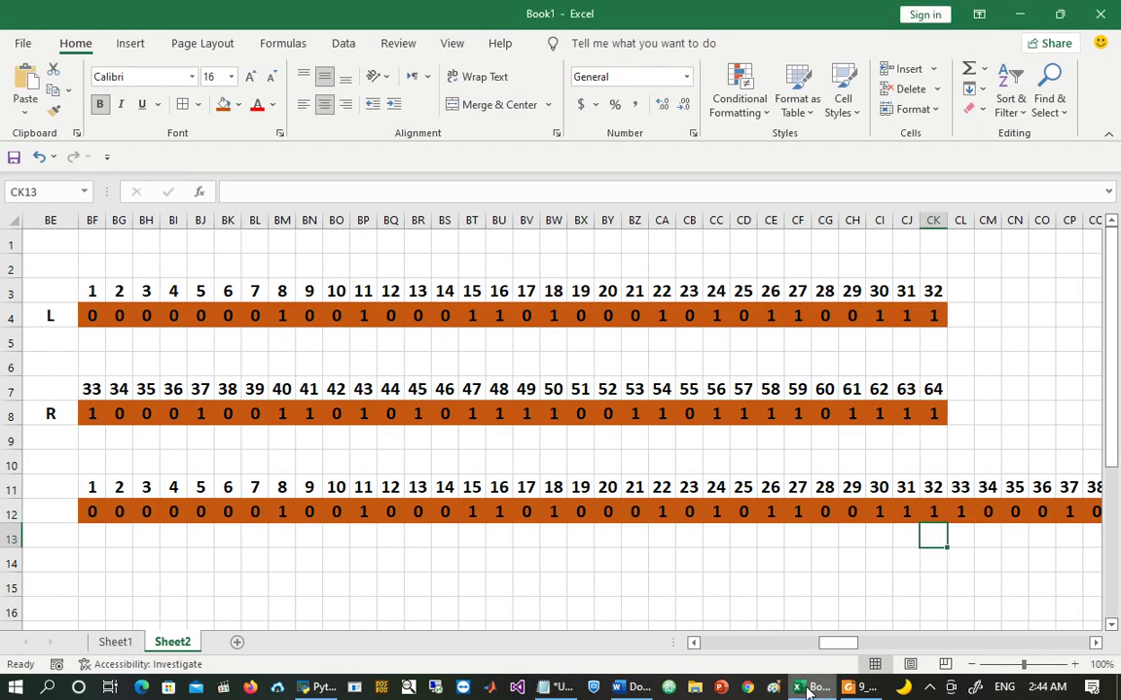
left_click(97, 591)
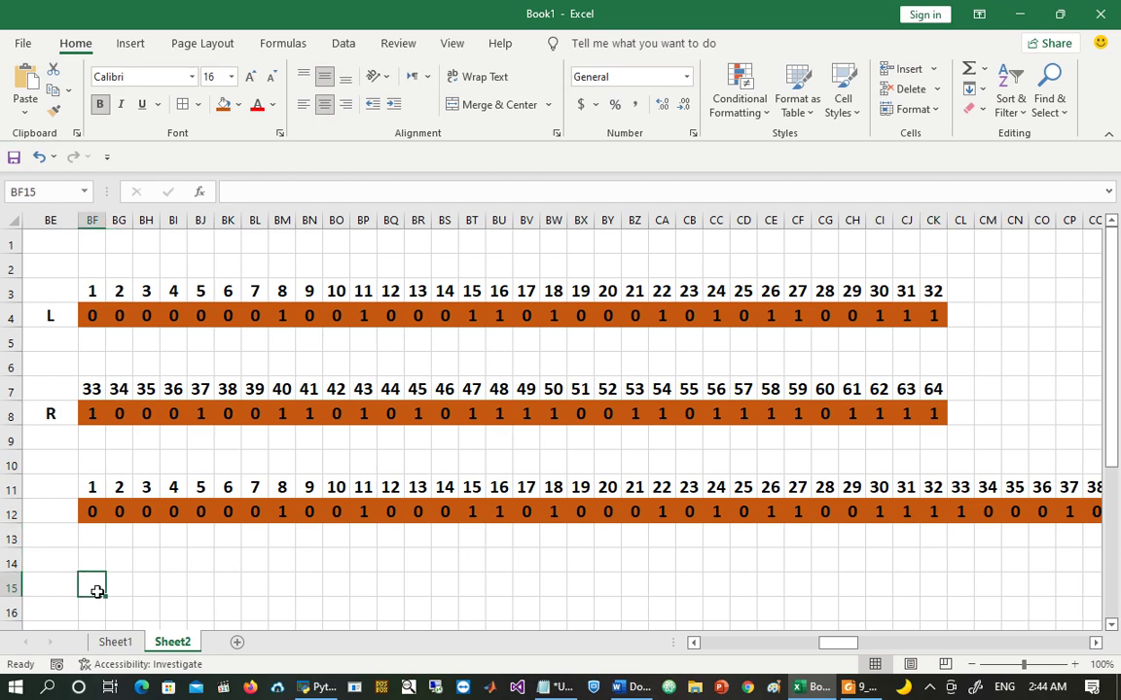
key("ctrl+v")
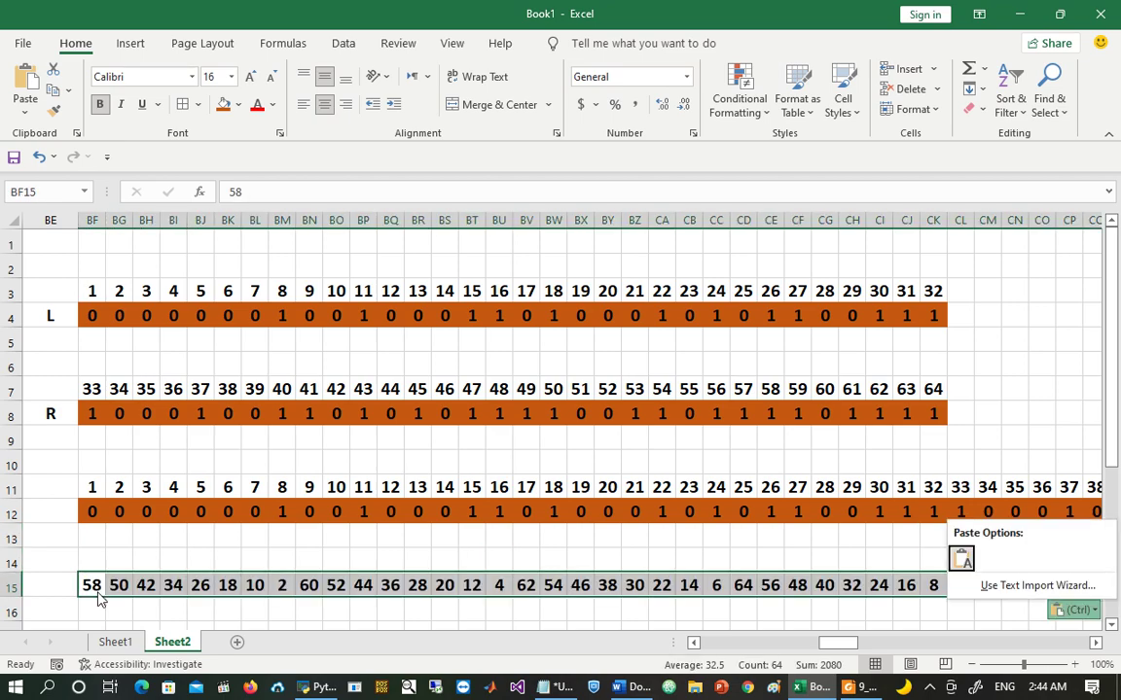
key("Escape")
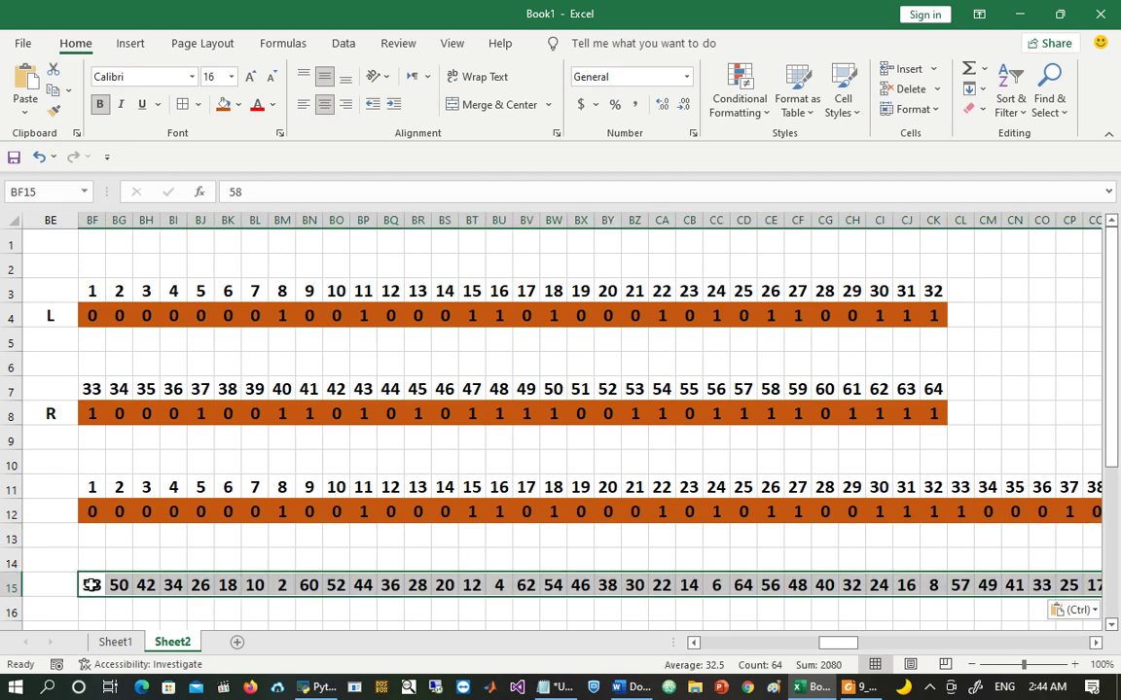
left_click(93, 584)
key("ctrl+Right")
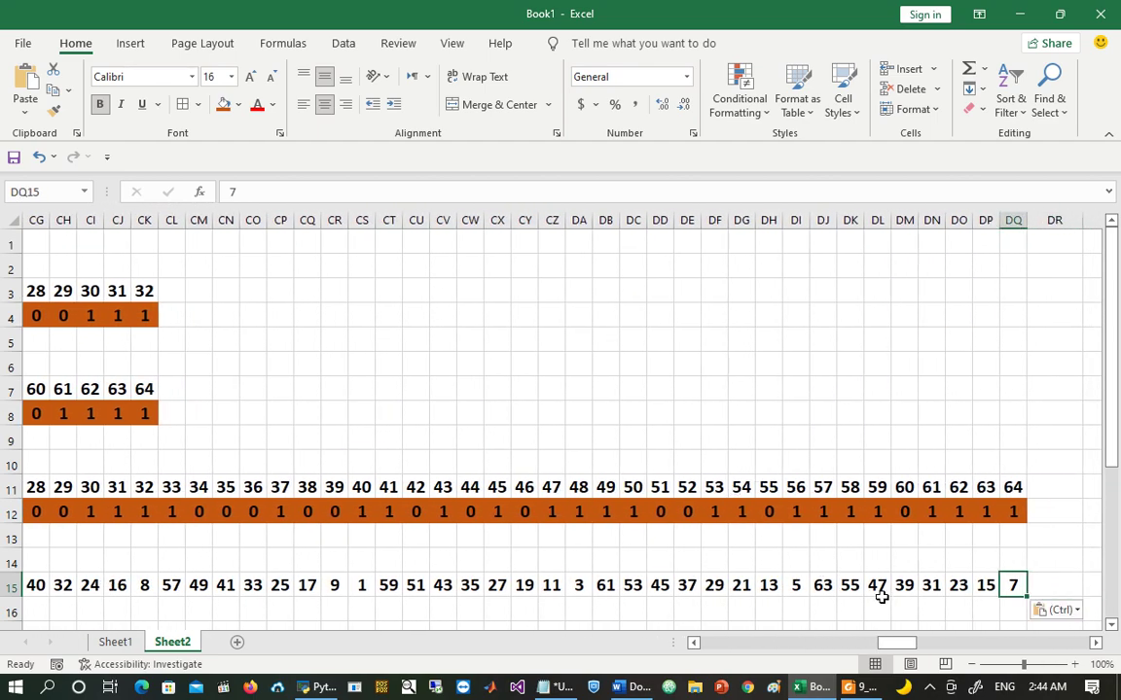
left_click(986, 587)
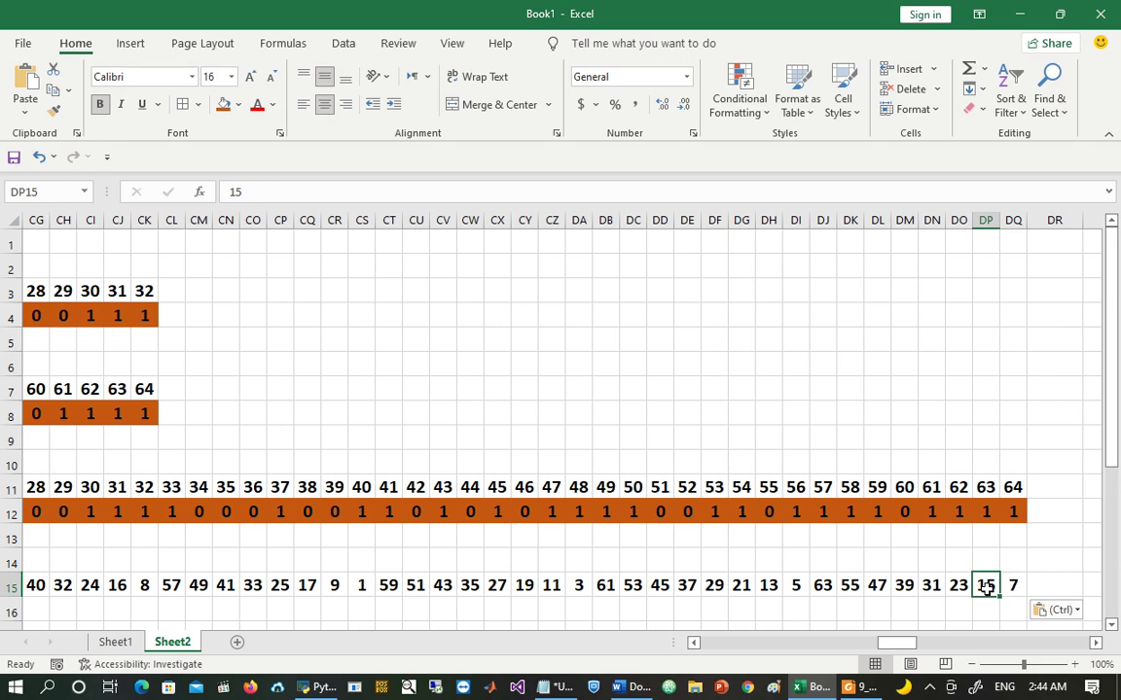
key("ctrl+Left")
key("Left")
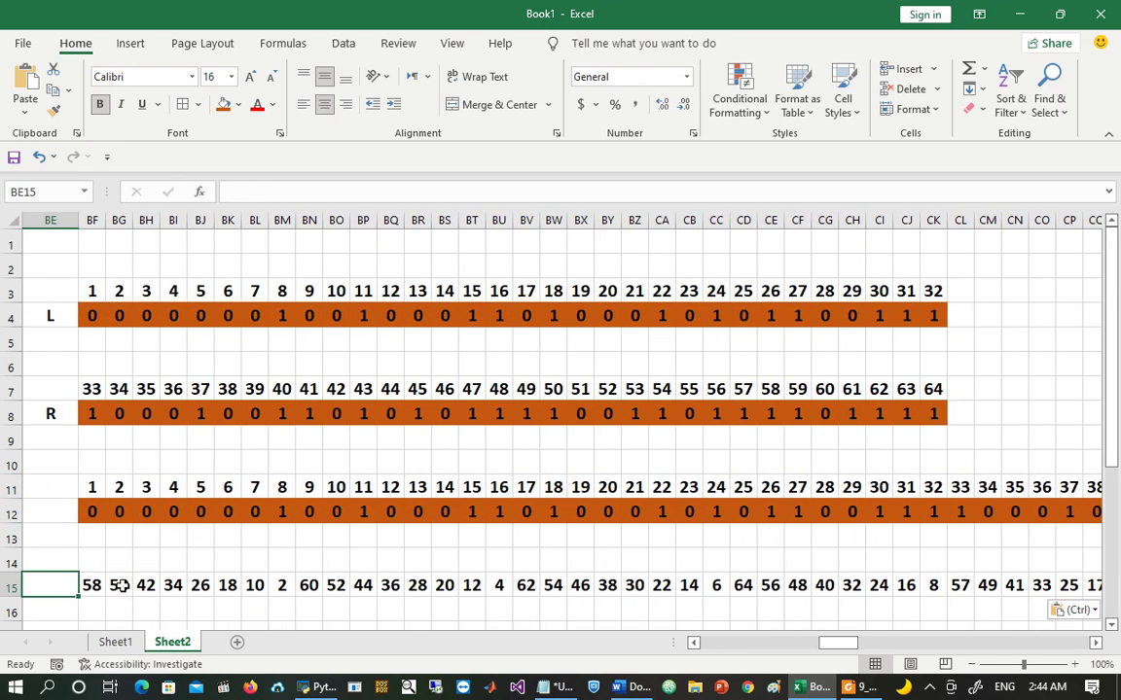
left_click(123, 586)
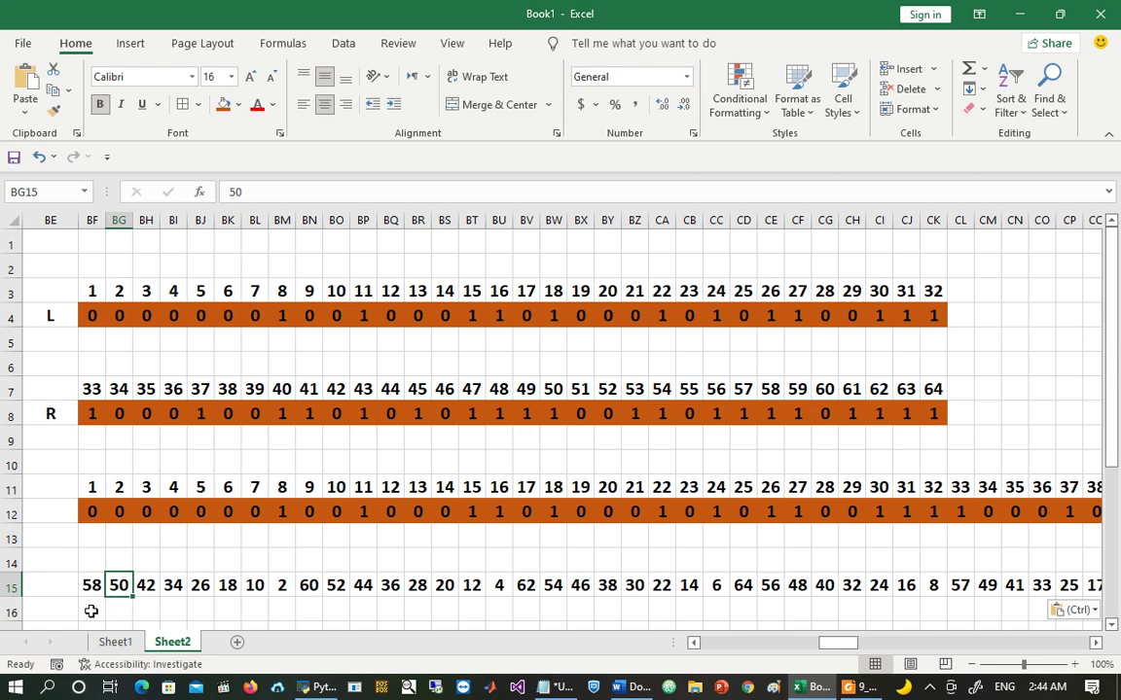
Step: Enter =HLOOKUP(BF15,$BF$11:$DQ$12,2,FALSE) in BF16 to fetch the message bit for the first IP position
left_click(90, 609)
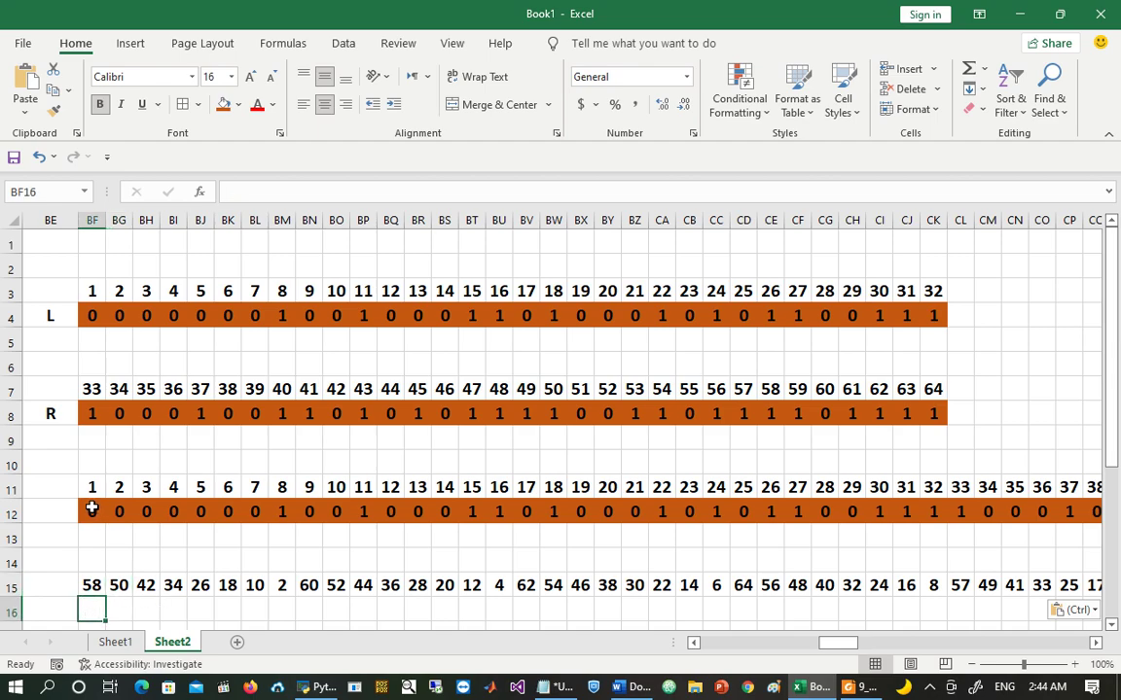
type("=")
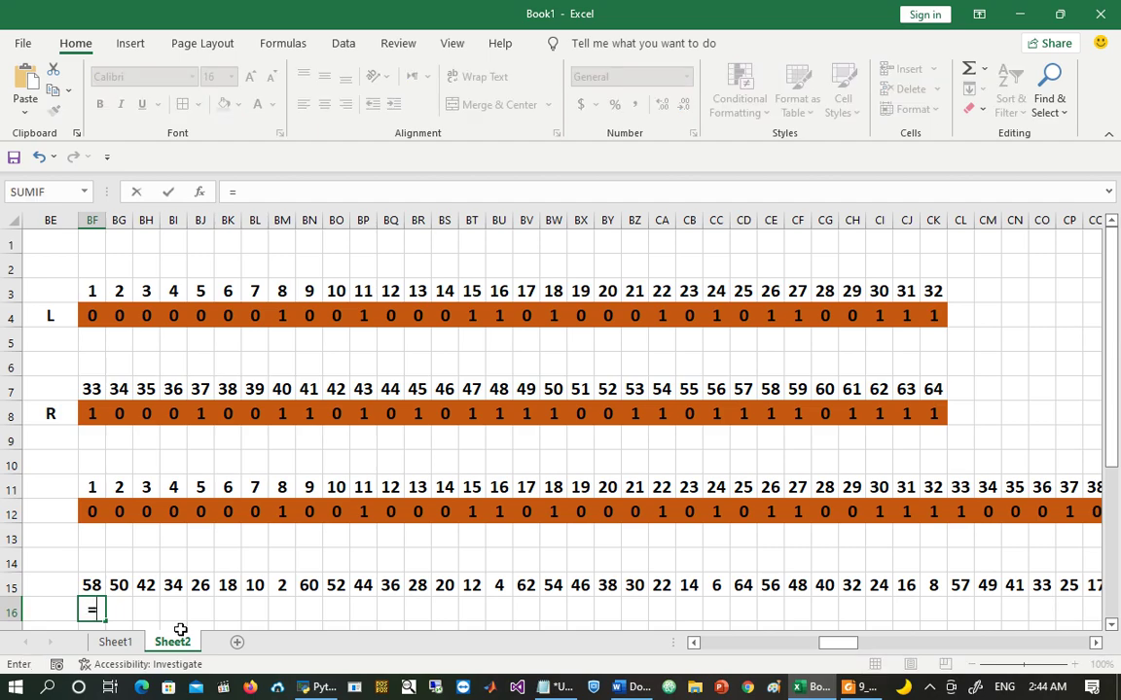
type("hloo")
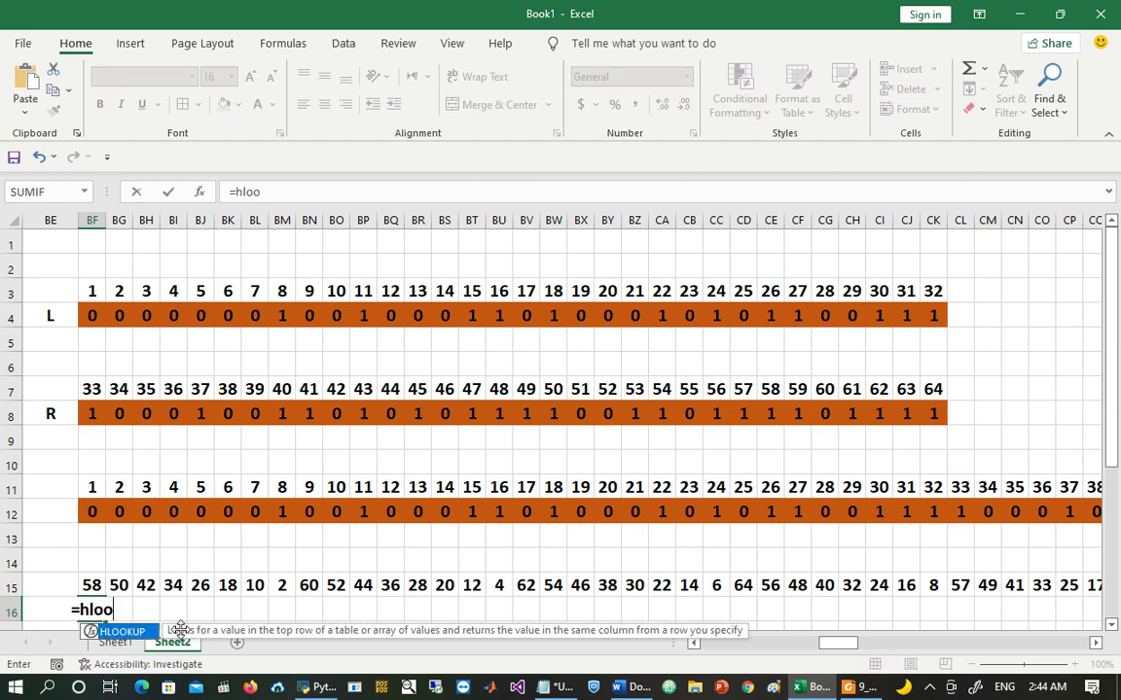
type("kup")
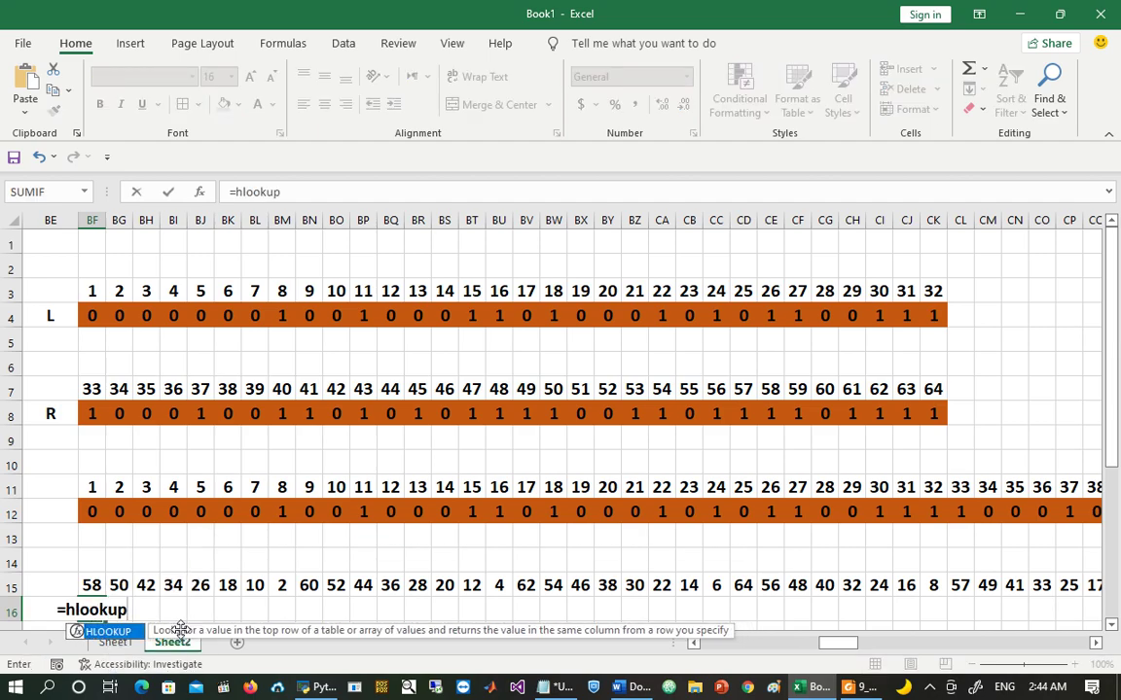
type("(")
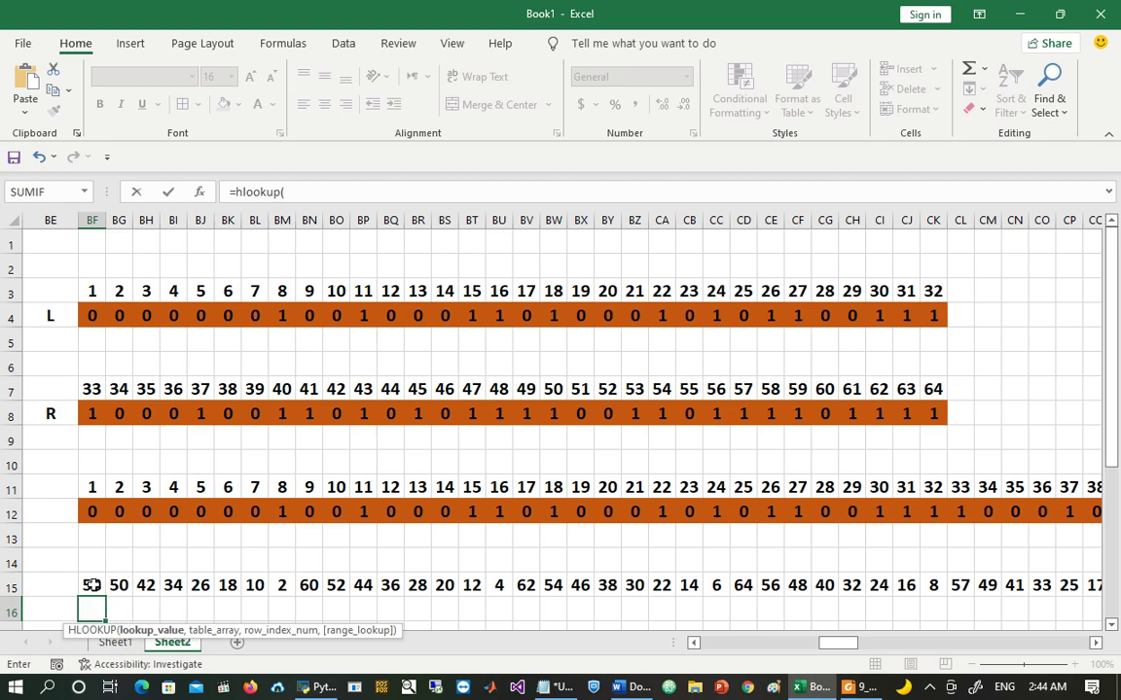
left_click(92, 584)
type(",")
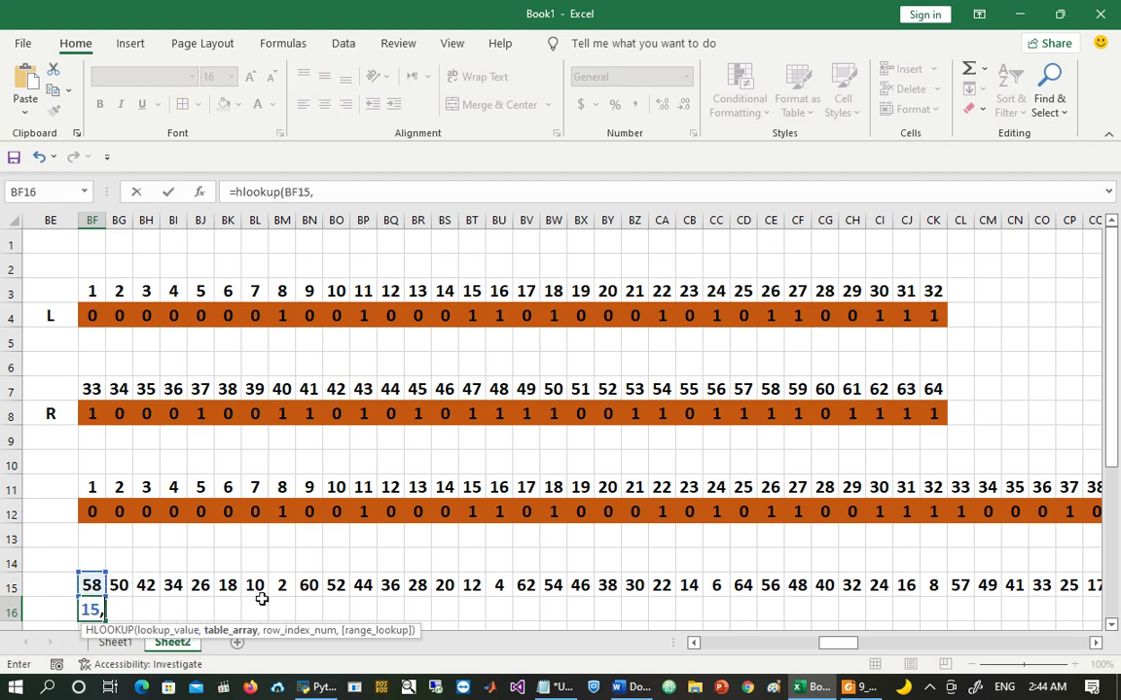
left_click_drag(95, 487, 949, 525)
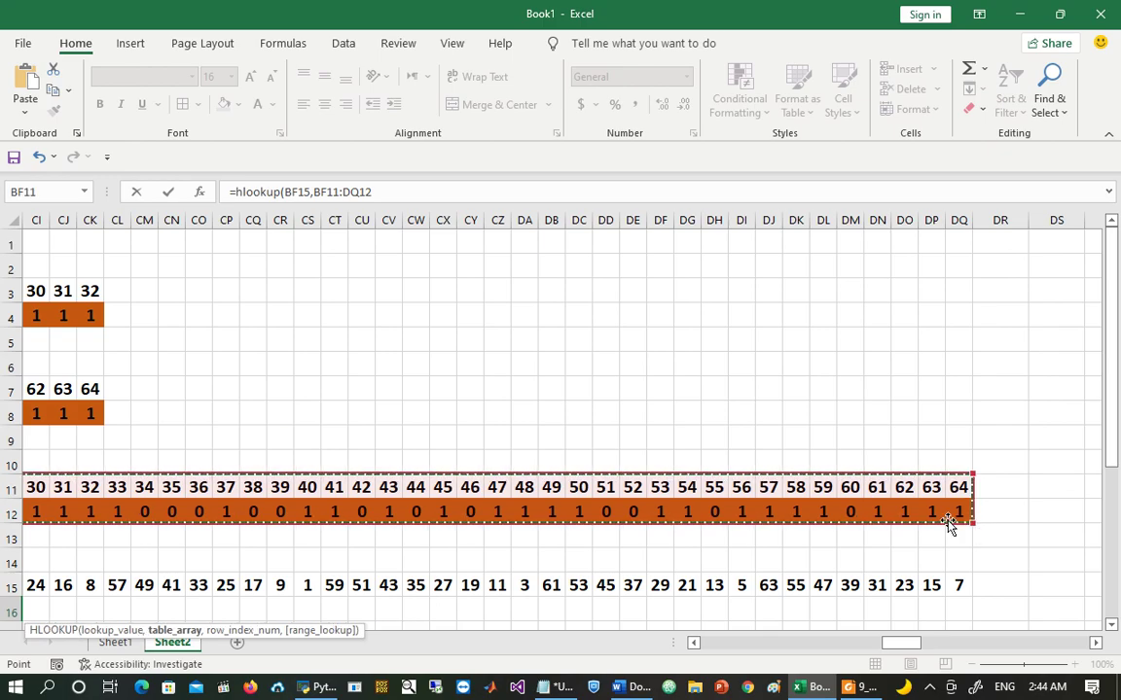
key("F4")
type(",")
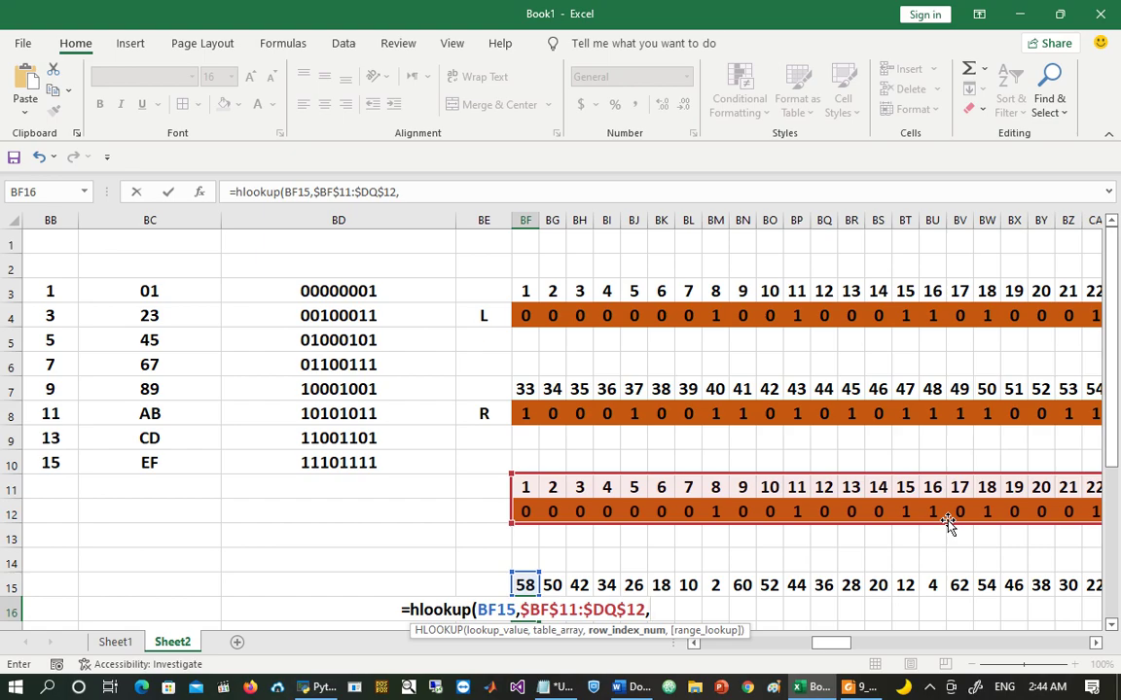
type("2,")
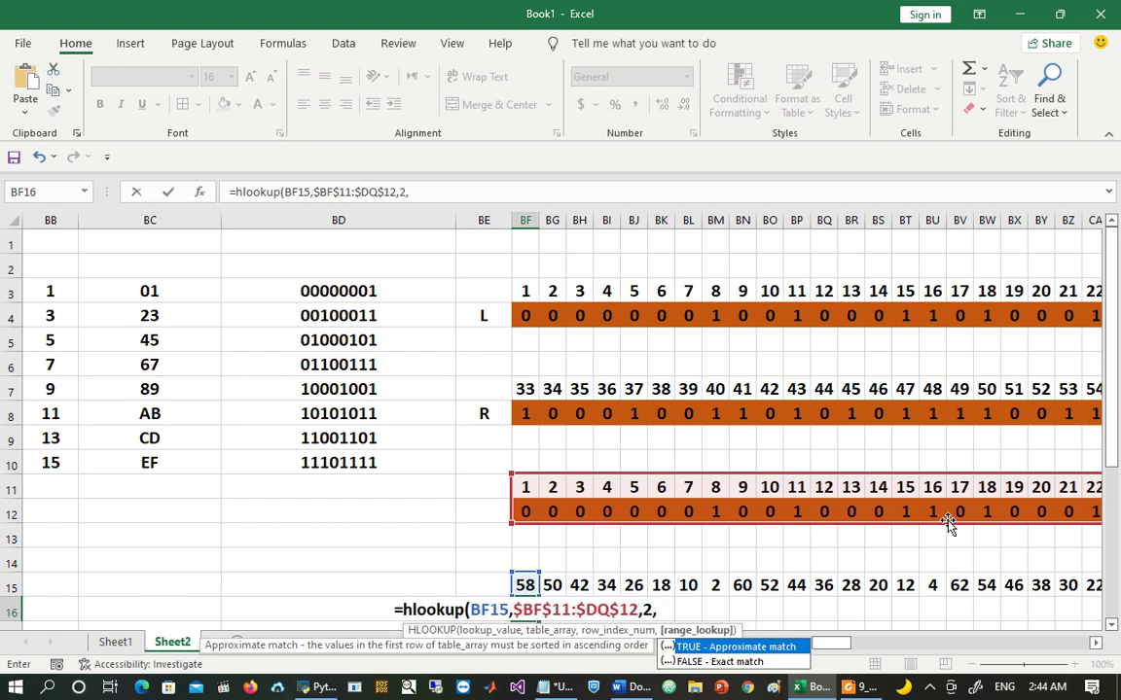
type("FALSE)")
key("Return")
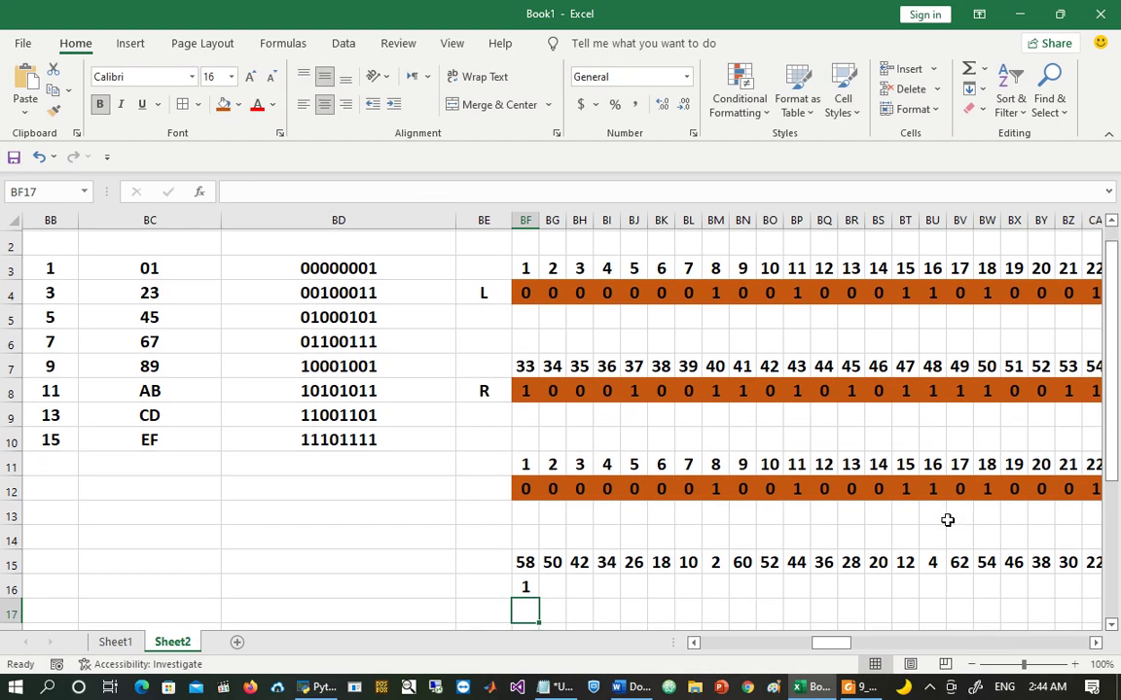
Step: Check the BF16 lookup result against the bit numbered 58 in rows 11 and 12
left_click(523, 585)
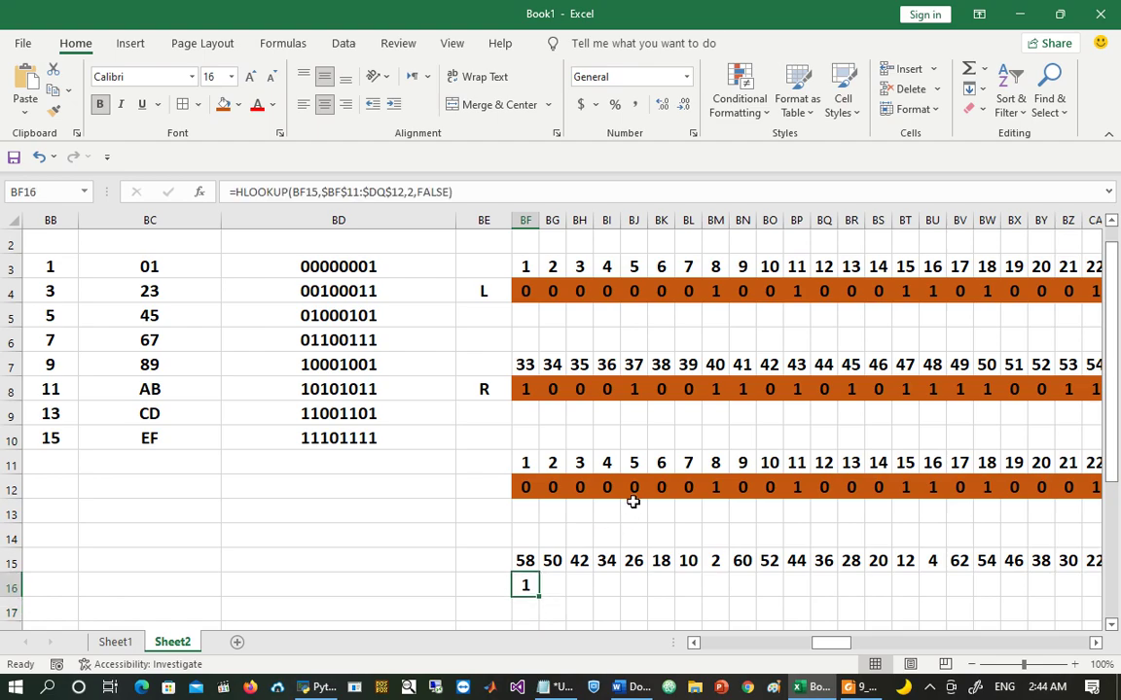
left_click(662, 463)
key("ctrl+Right")
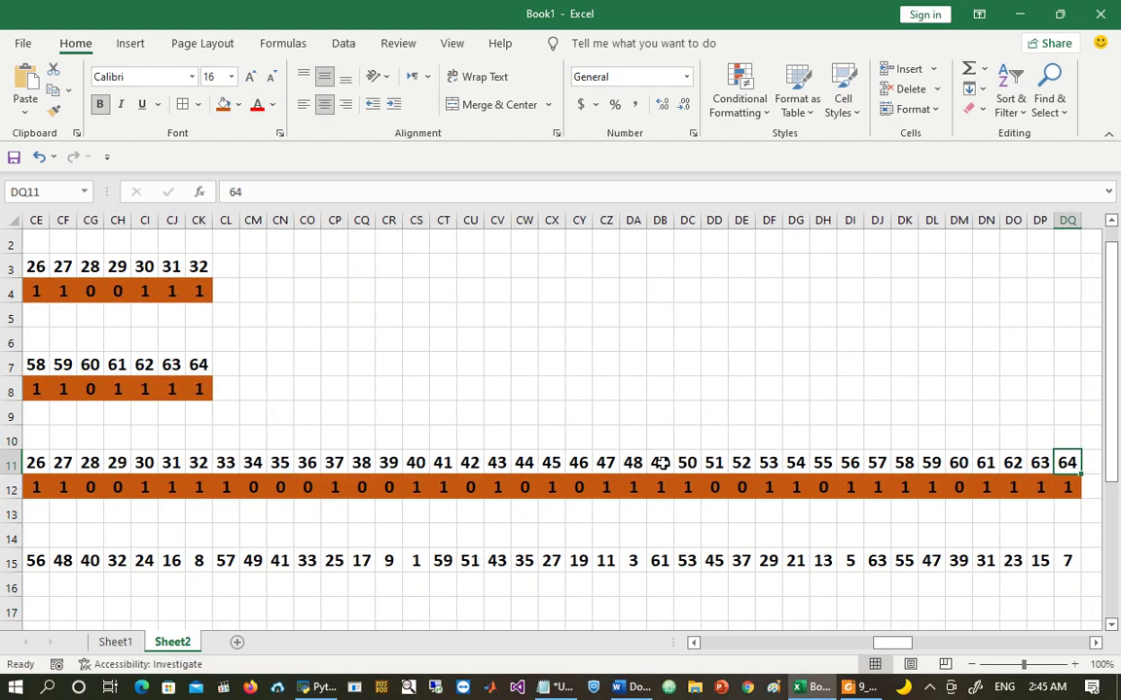
left_click_drag(903, 462, 908, 485)
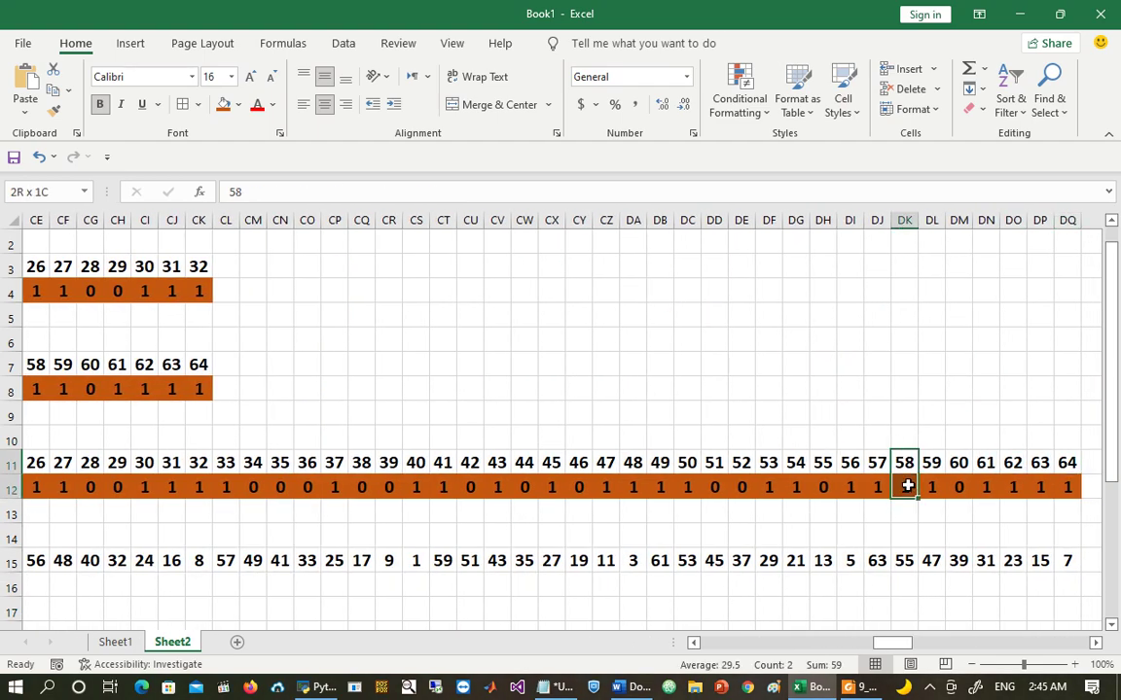
left_click(878, 561)
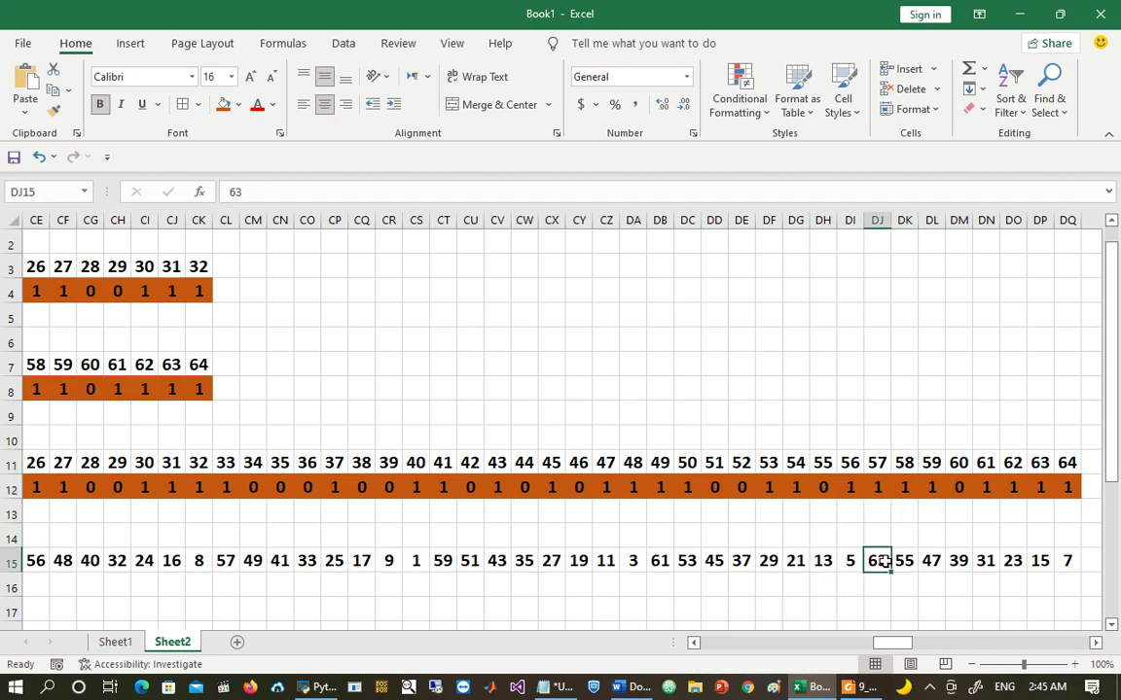
Step: Fill the HLOOKUP formula from BF16 across row 16 to DQ16, covering all 64 IP positions
key("ctrl+Left")
key("Left")
key("Down")
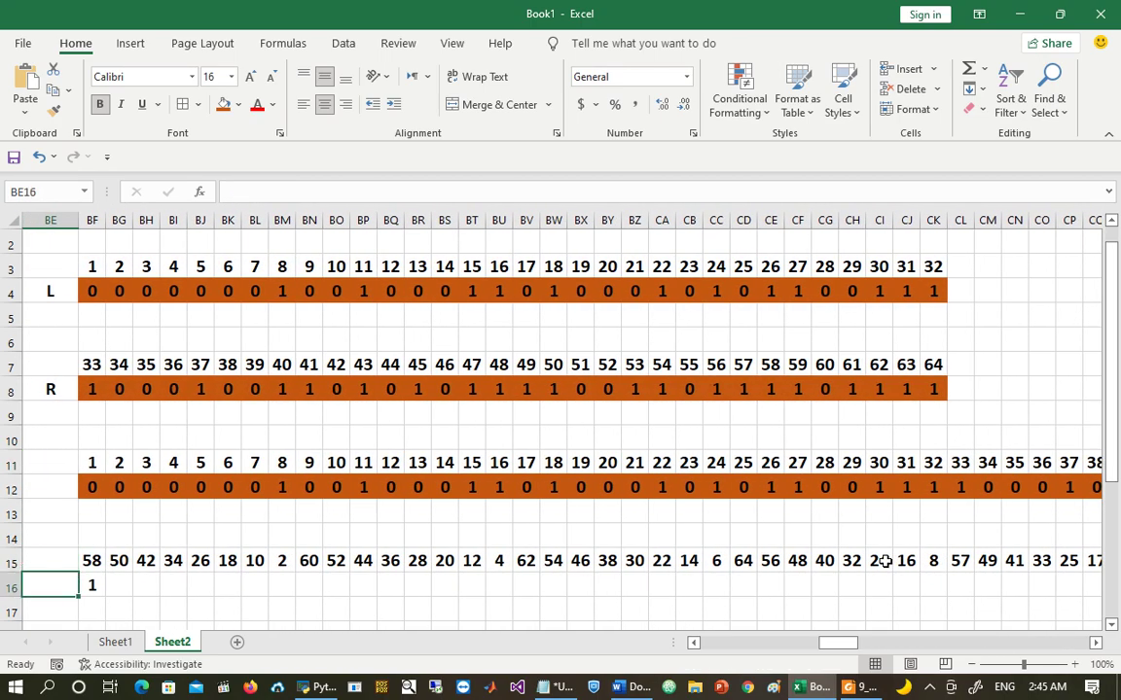
left_click(95, 585)
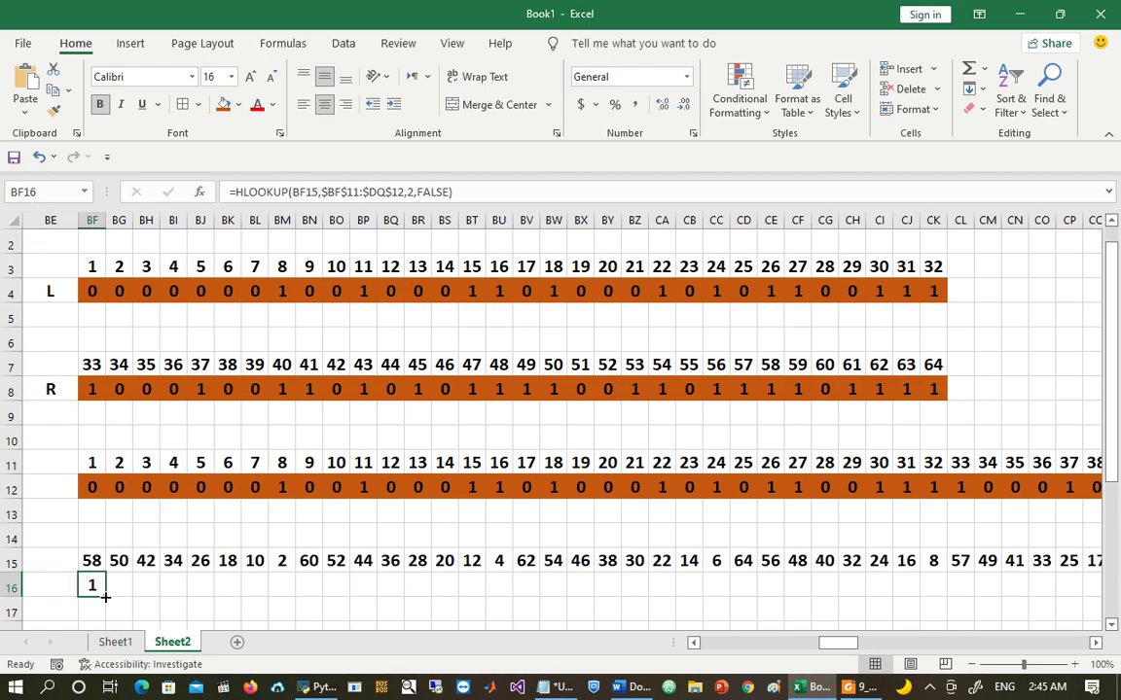
left_click_drag(105, 595, 1019, 589)
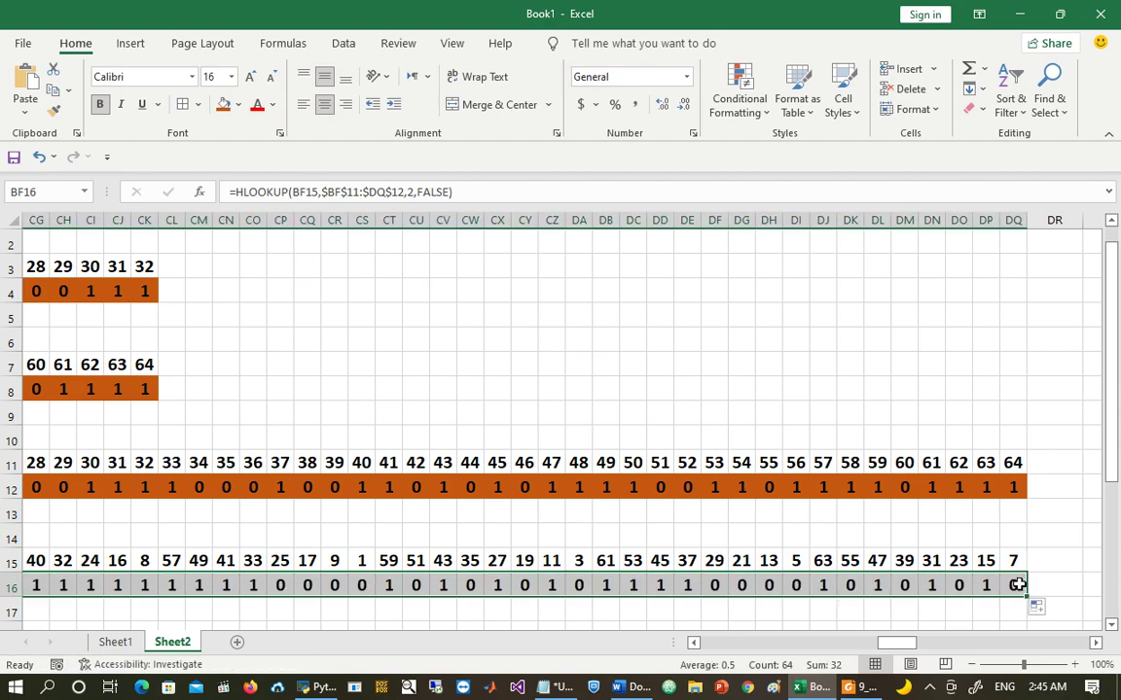
Step: Check the last permuted bit in DQ16 against the message bit numbered 7 in rows 11 and 12
left_click(1012, 584)
left_click(958, 463)
key("ctrl+Left")
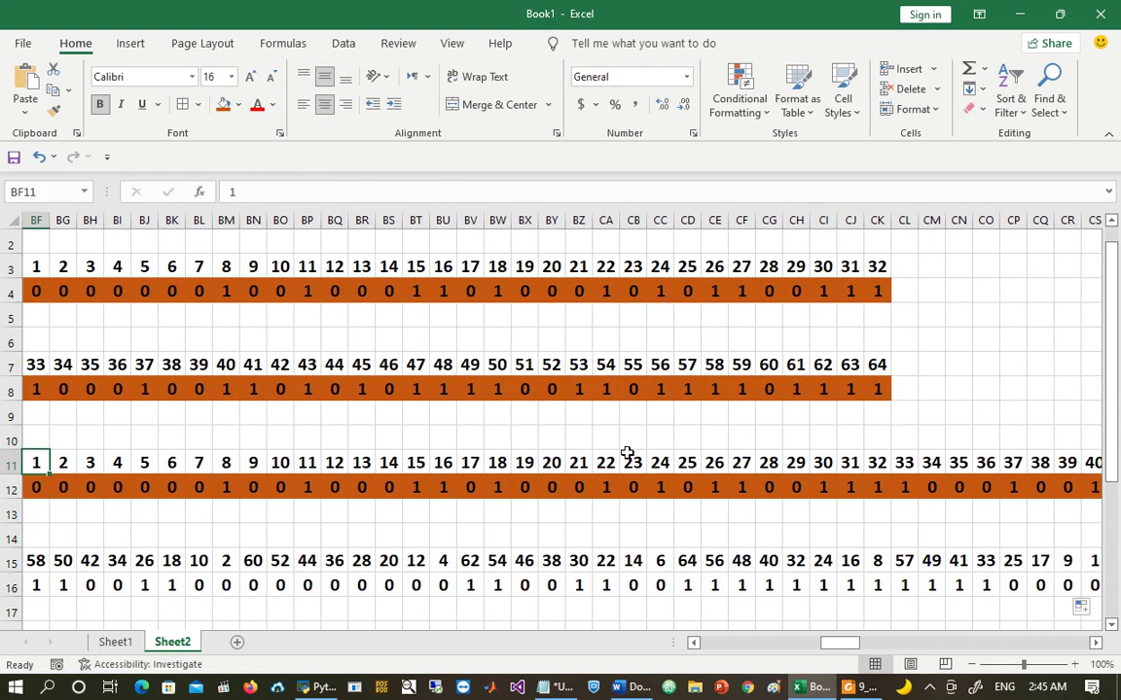
left_click_drag(199, 467, 203, 489)
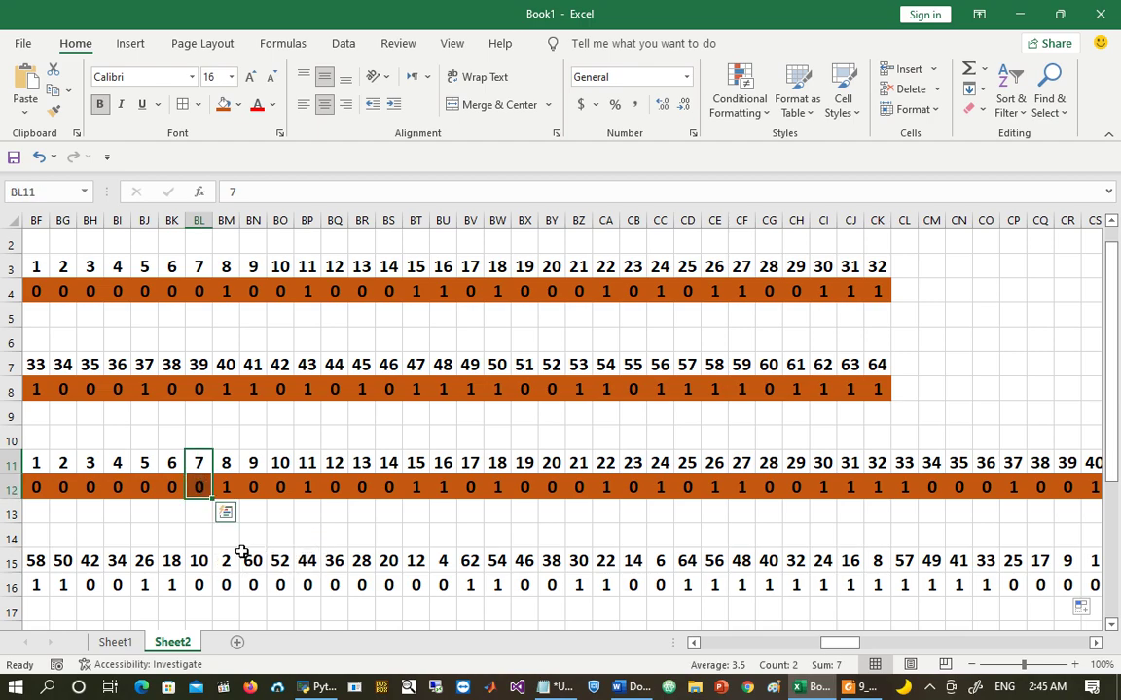
Step: Copy the first 32 permuted bits, BF16:CK16
left_click(238, 540)
key("ctrl+Left")
key("ctrl+Right")
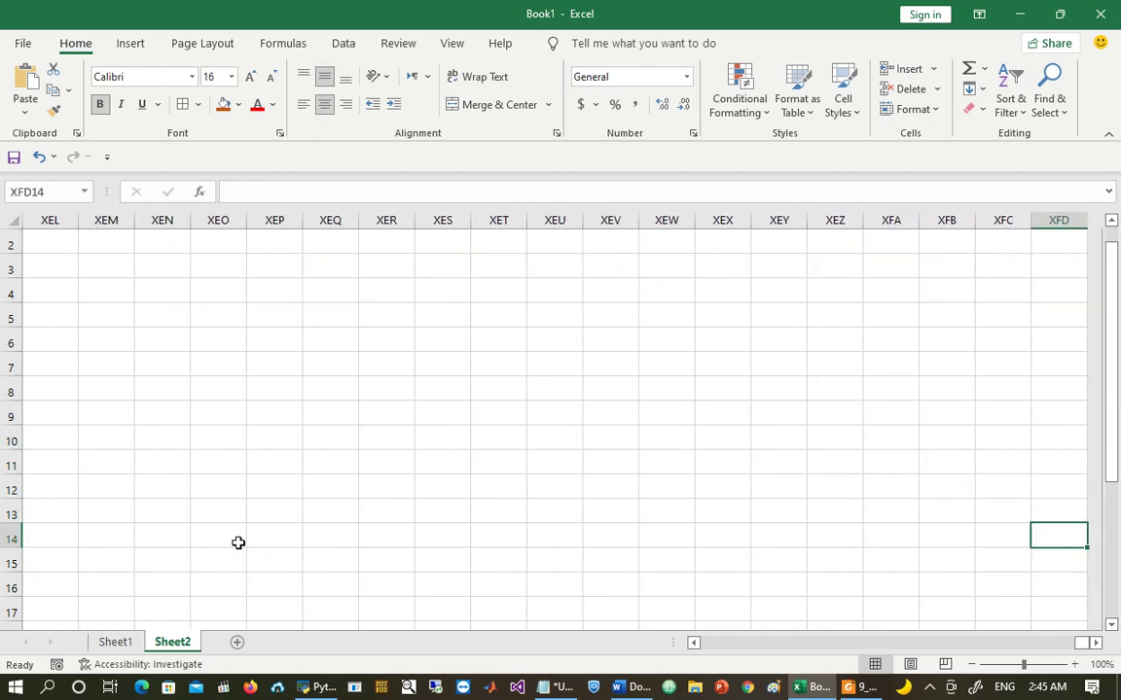
key("ctrl+Left")
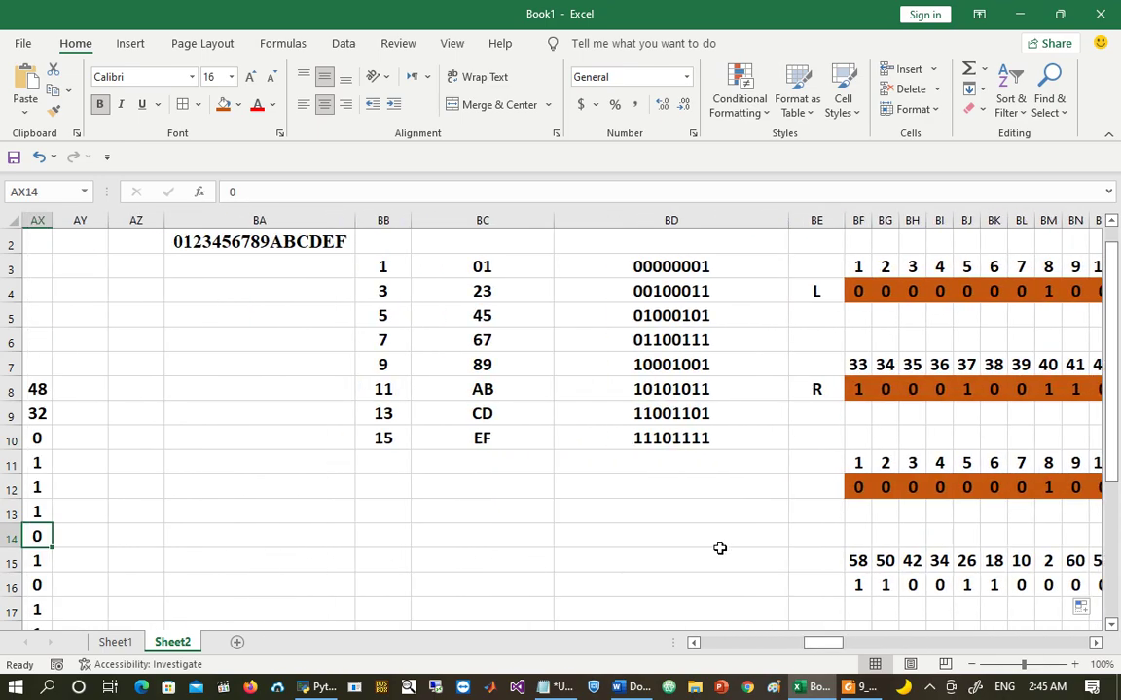
left_click(860, 584)
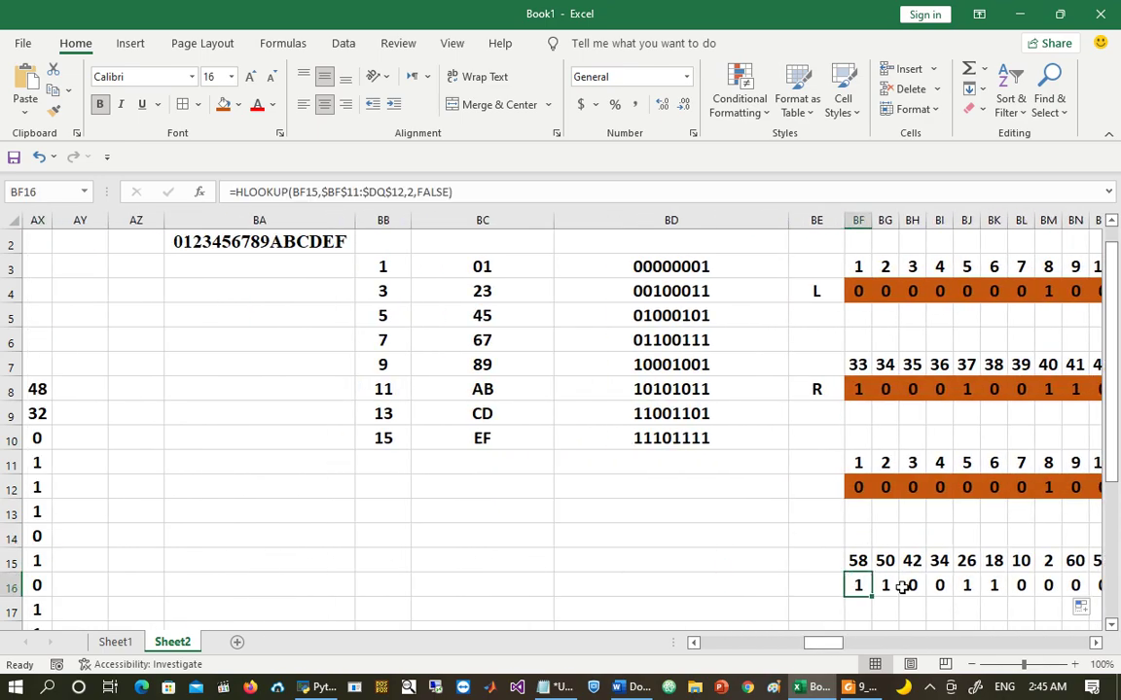
left_click_drag(903, 585, 887, 586)
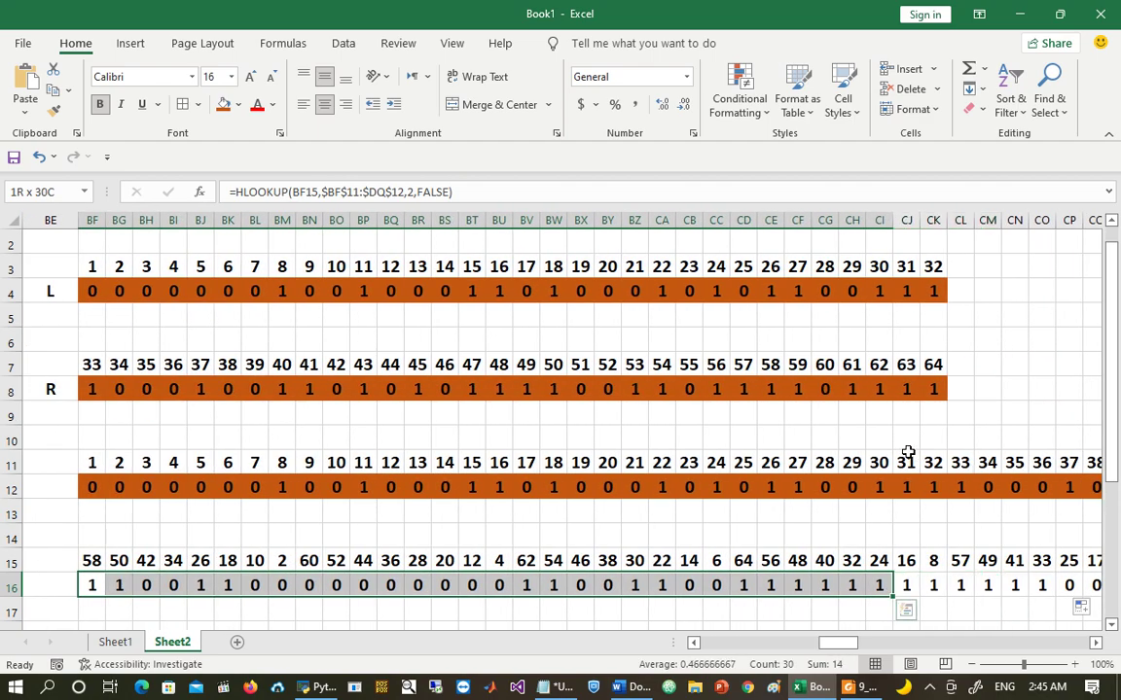
left_click_drag(932, 467, 944, 589)
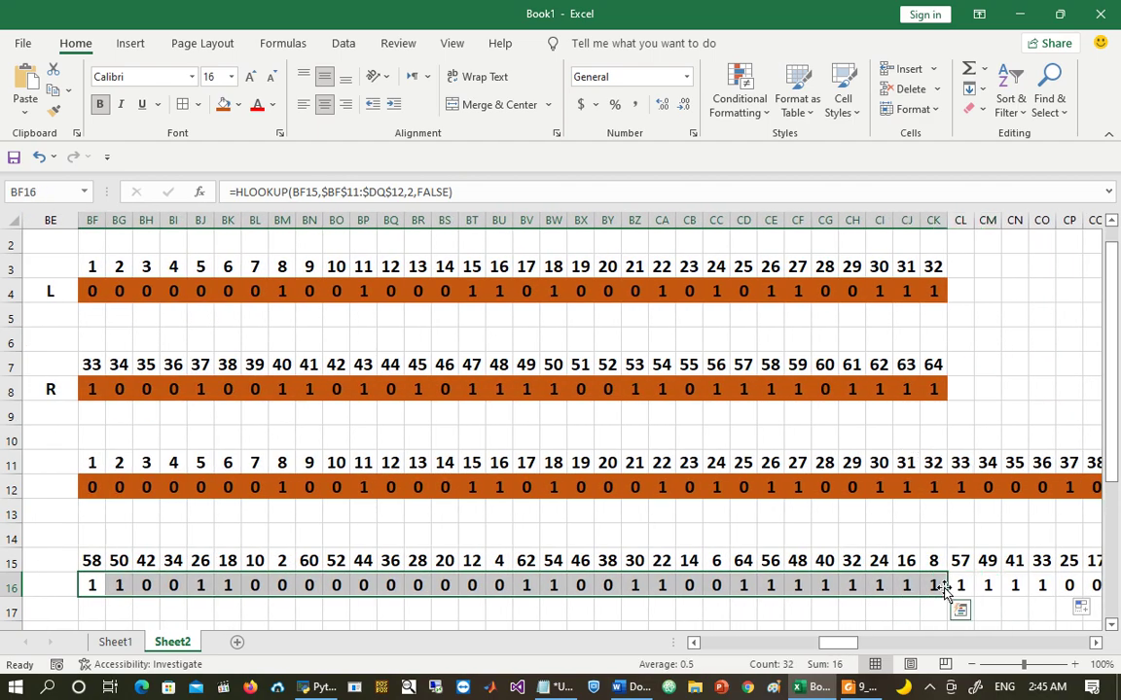
key("ctrl+c")
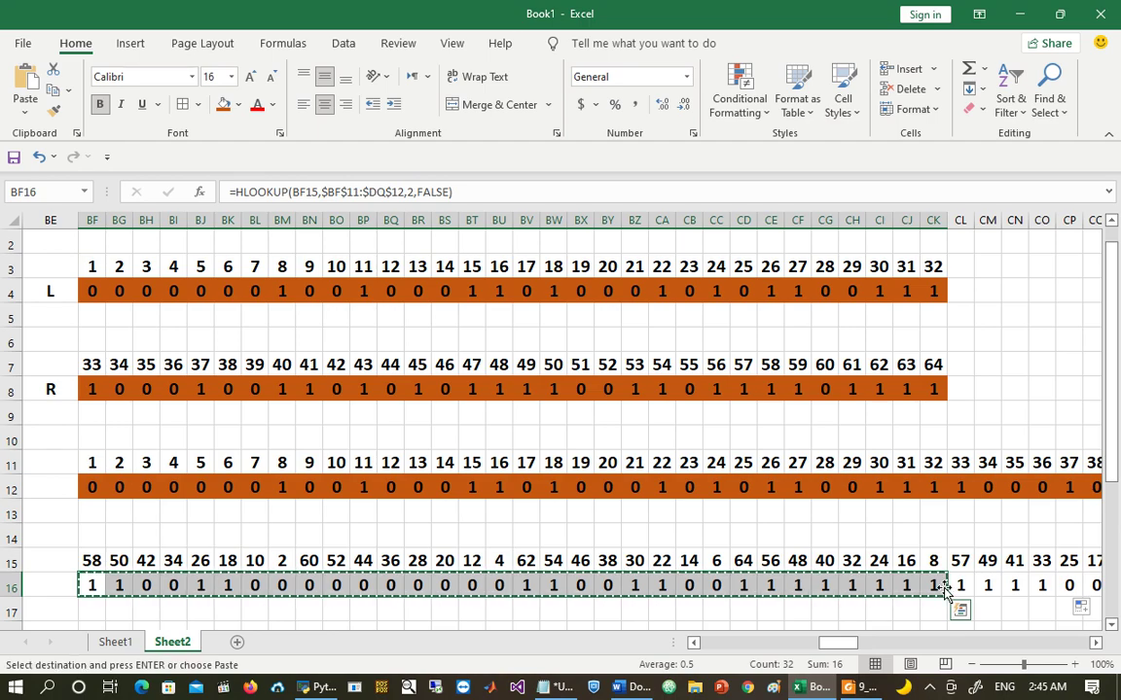
Step: Paste the copied first half into row 20 from BF20 using Paste Special with Values
key("Down")
key("Down")
key("Down")
key("Down")
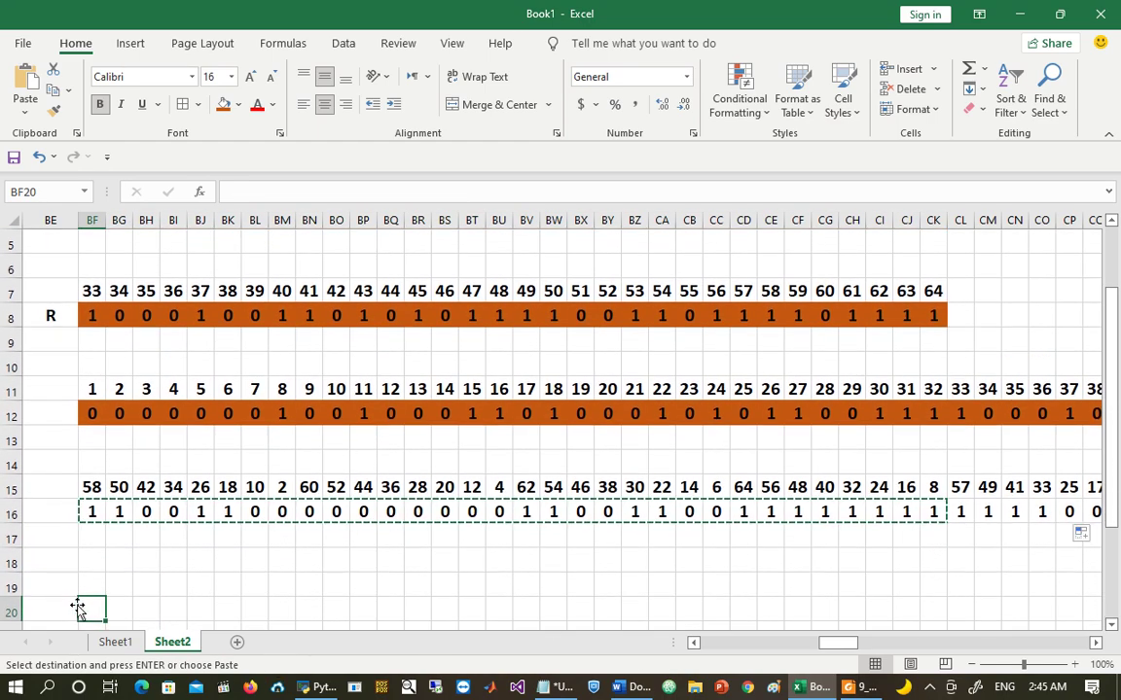
right_click(81, 608)
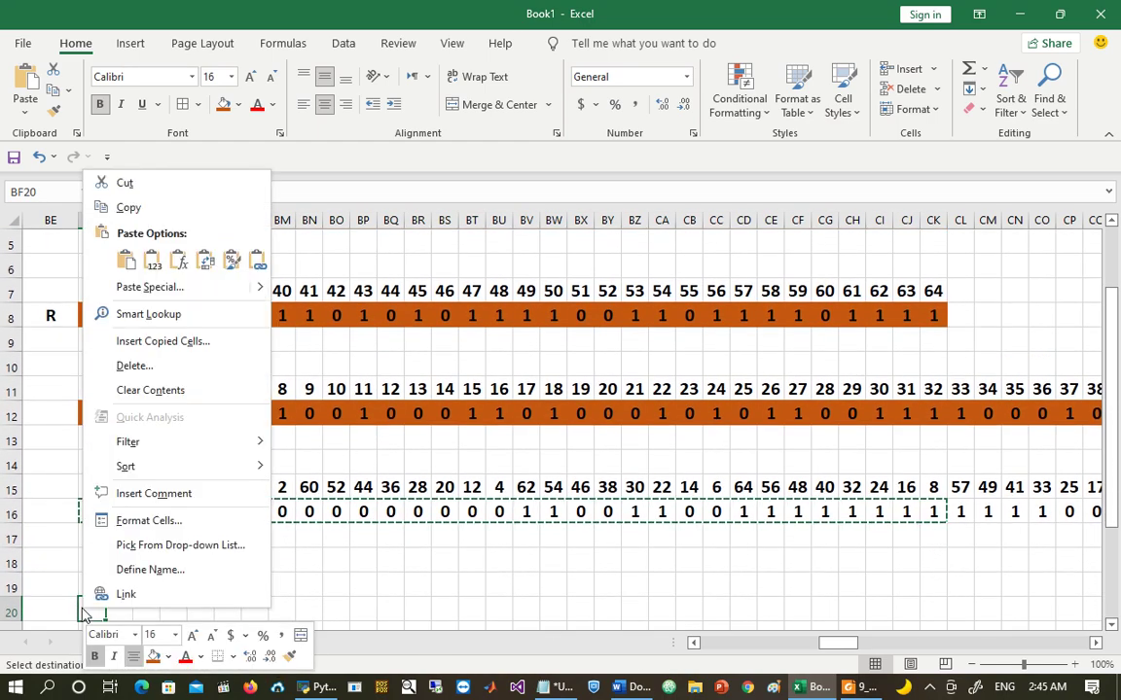
left_click(160, 287)
left_click(50, 223)
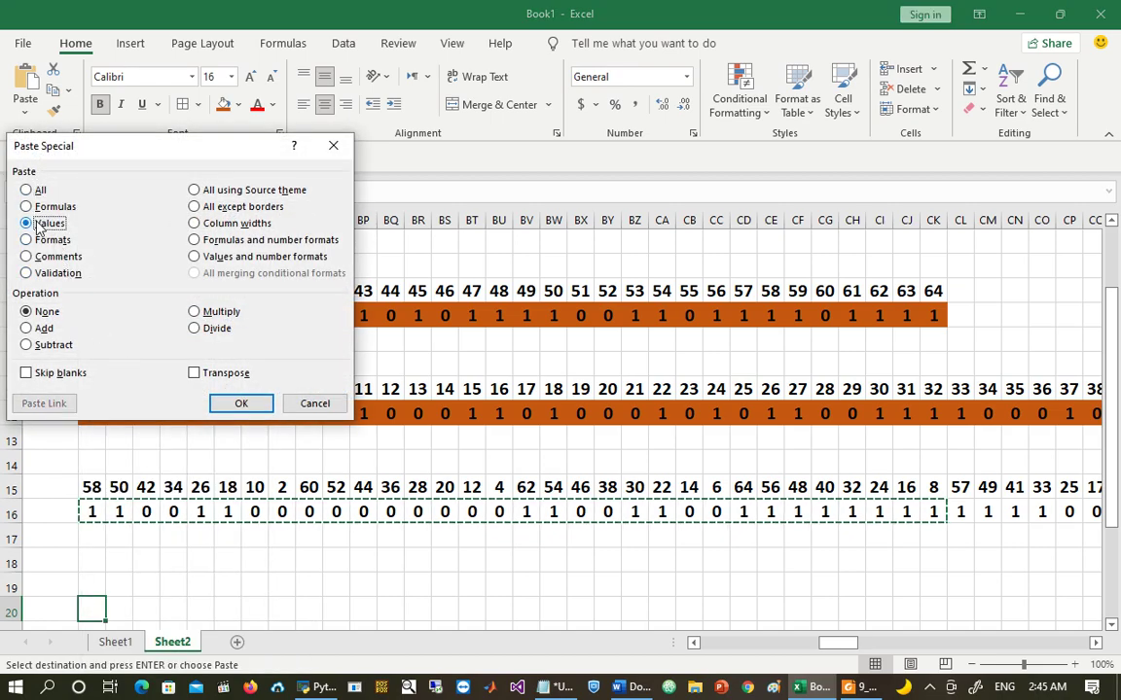
key("Return")
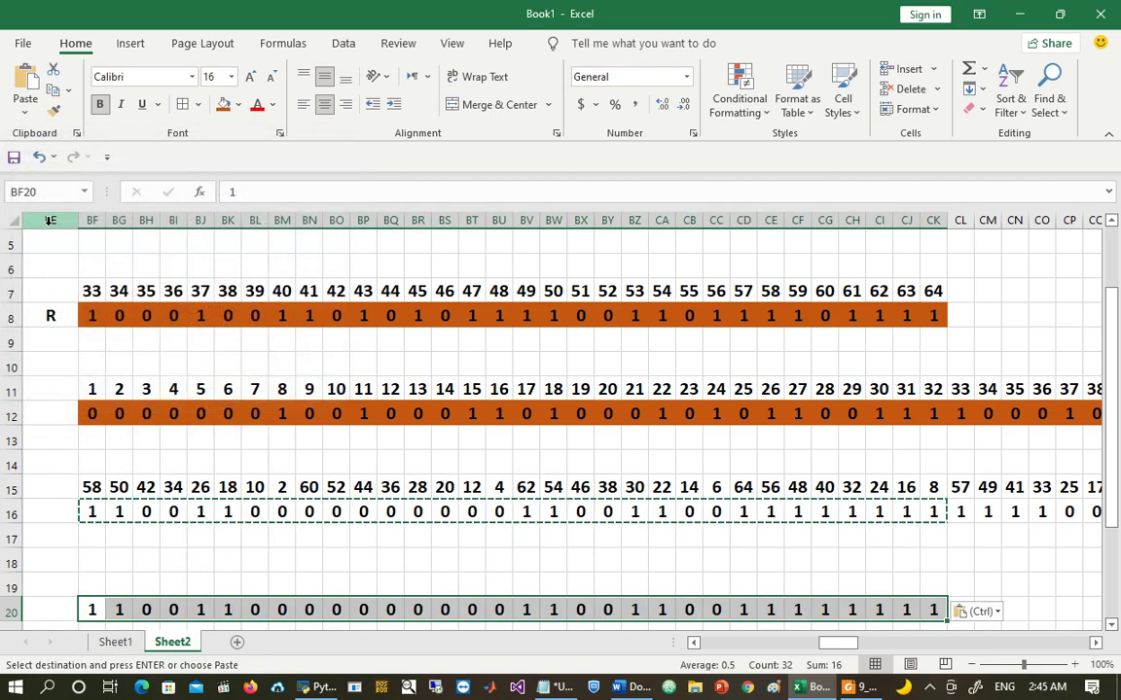
Step: Label the row 20 bits L in BE20 and number them 1 to 32 in BF19:CK19
left_click(50, 615)
type("L")
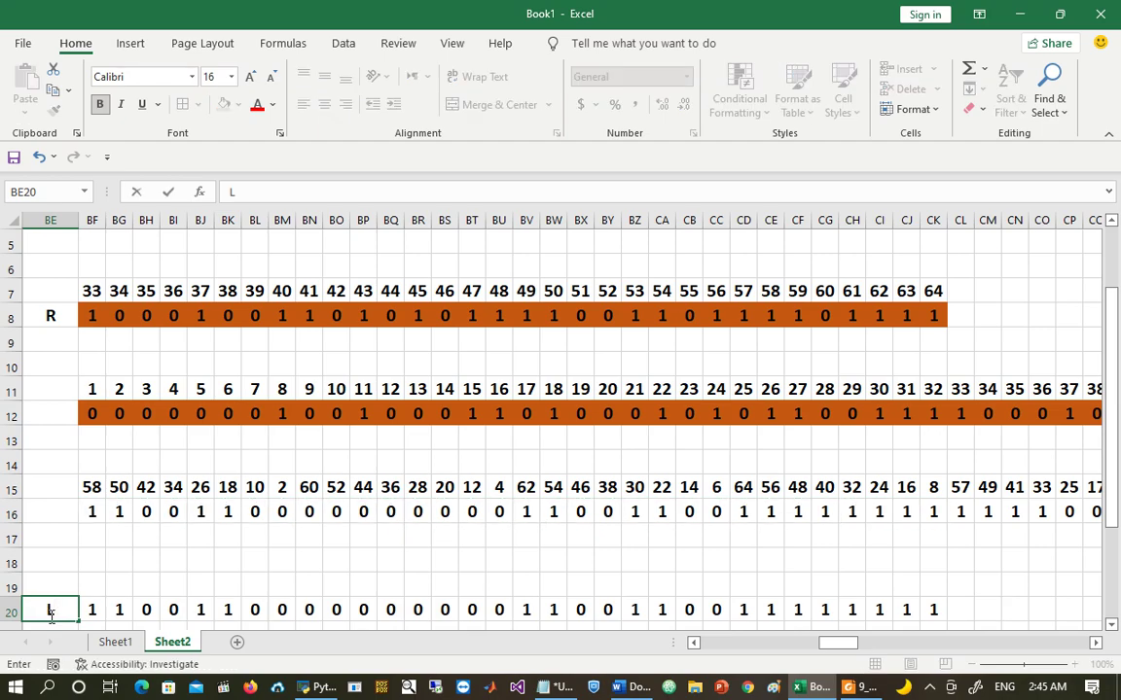
left_click(92, 584)
type("1")
key("Tab")
type("2")
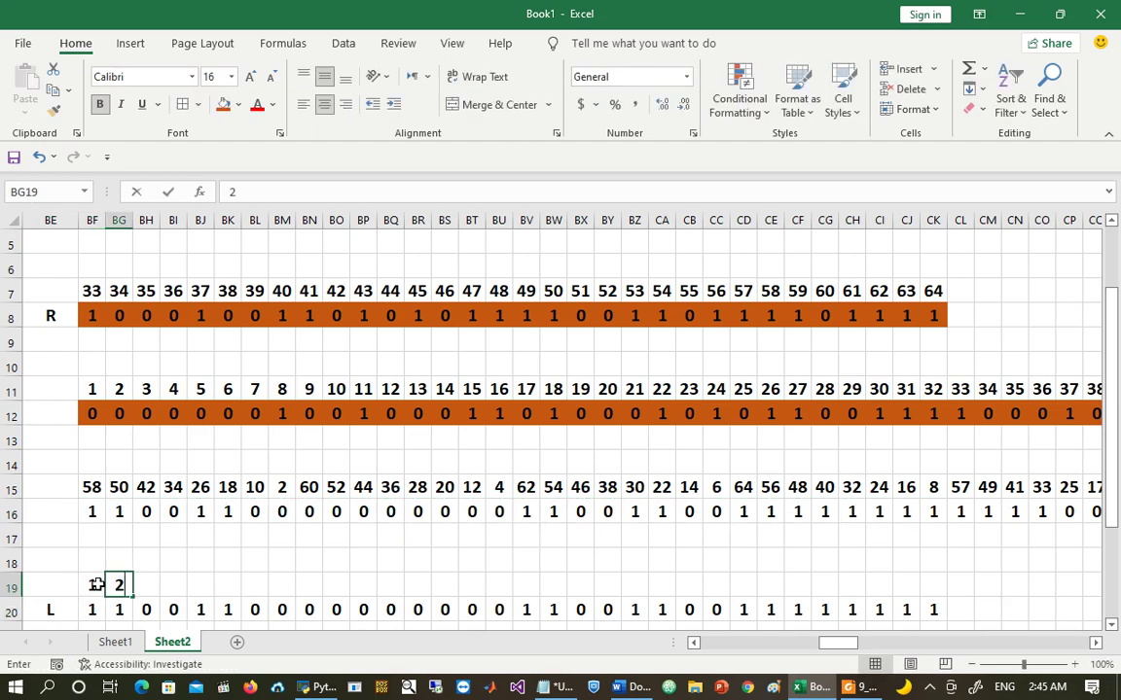
left_click_drag(102, 595, 939, 609)
Step: Copy the remaining 32 permuted bits, CL16:DQ16
left_click(962, 513)
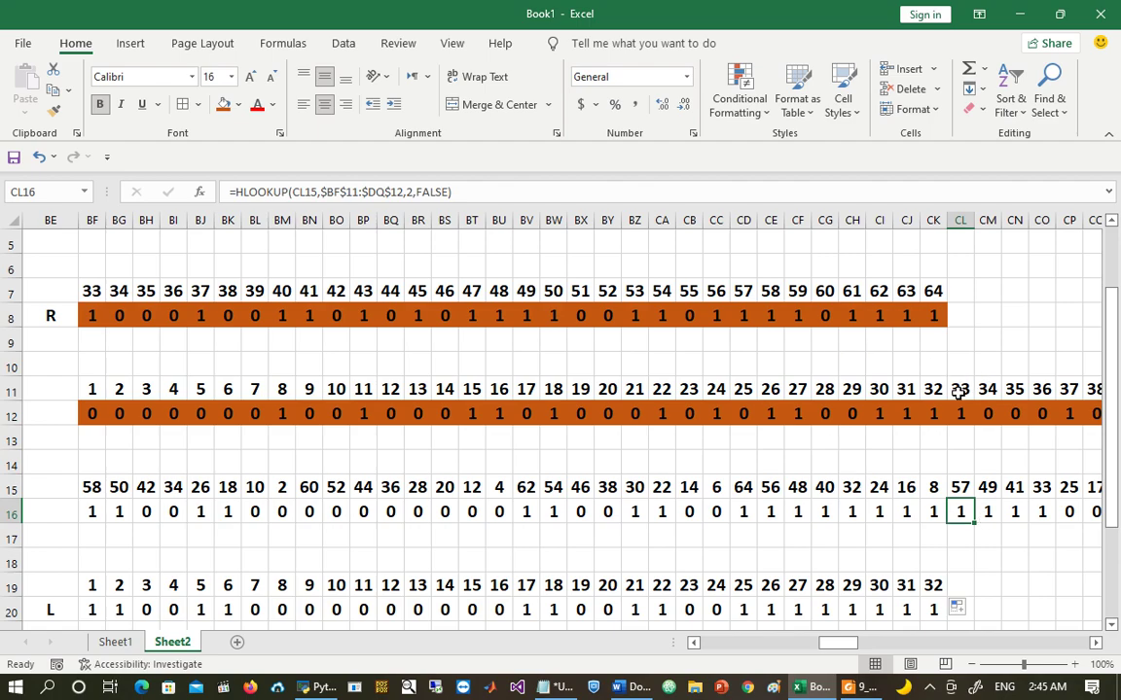
key("ctrl+shift+Right")
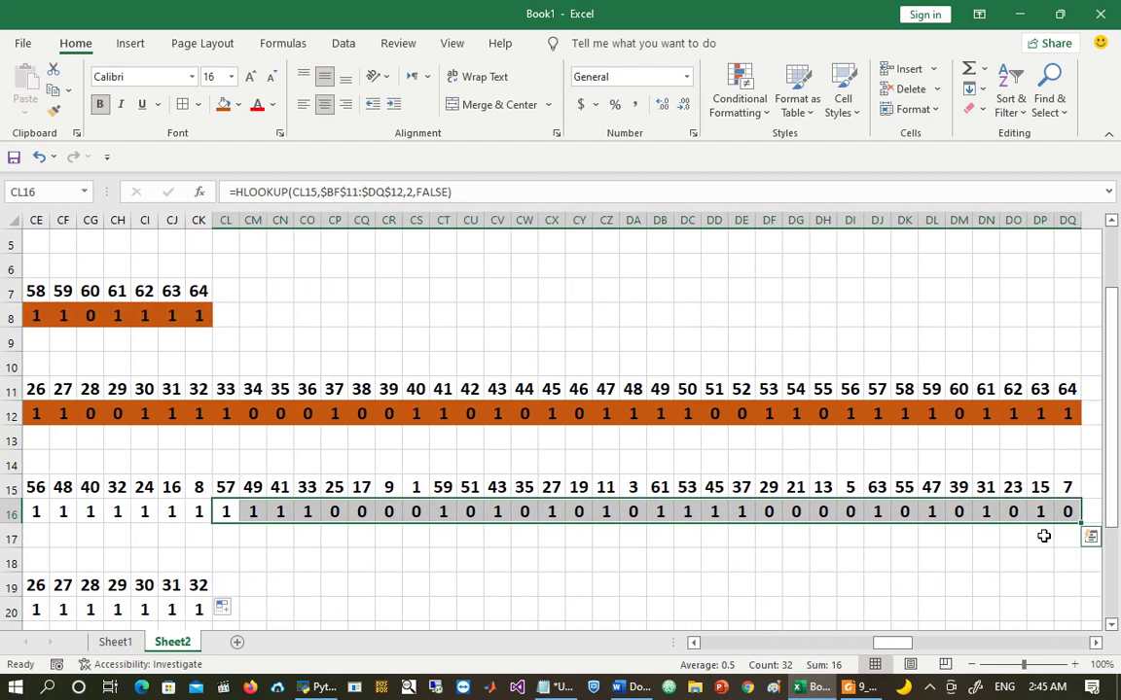
key("ctrl+c")
Step: Paste the copied second half into row 23 from BF23 using Paste Special with Values
key("Down")
key("Down")
key("Down")
key("Down")
key("Down")
key("Down")
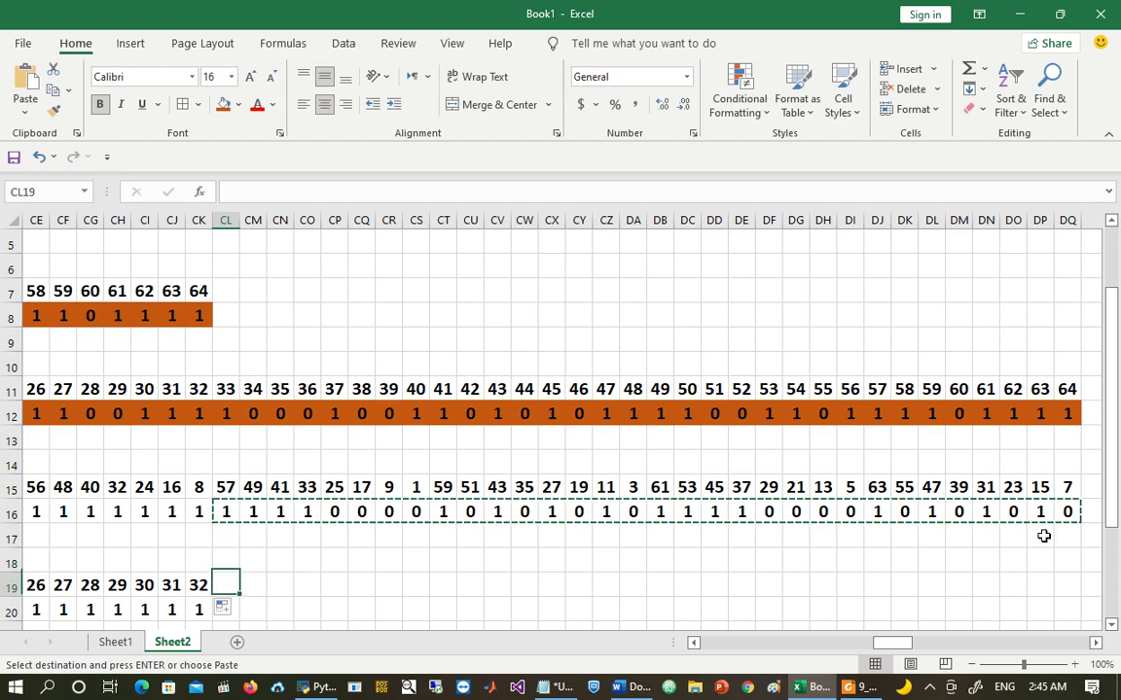
key("Down")
key("ctrl+Left")
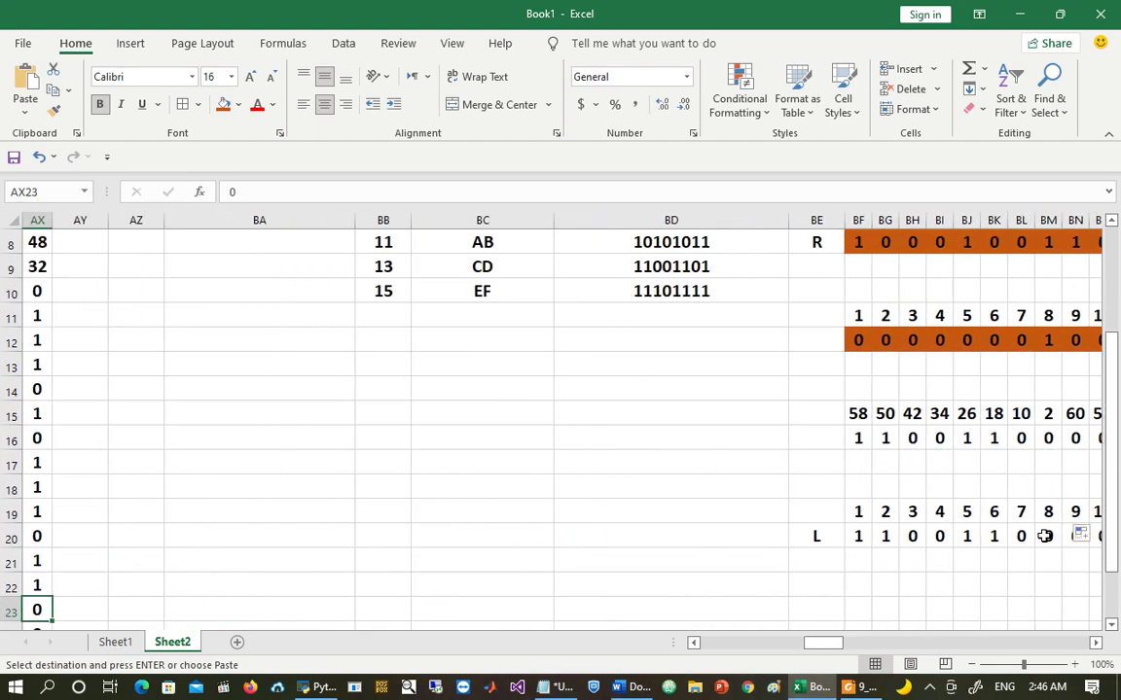
left_click(862, 611)
right_click(862, 611)
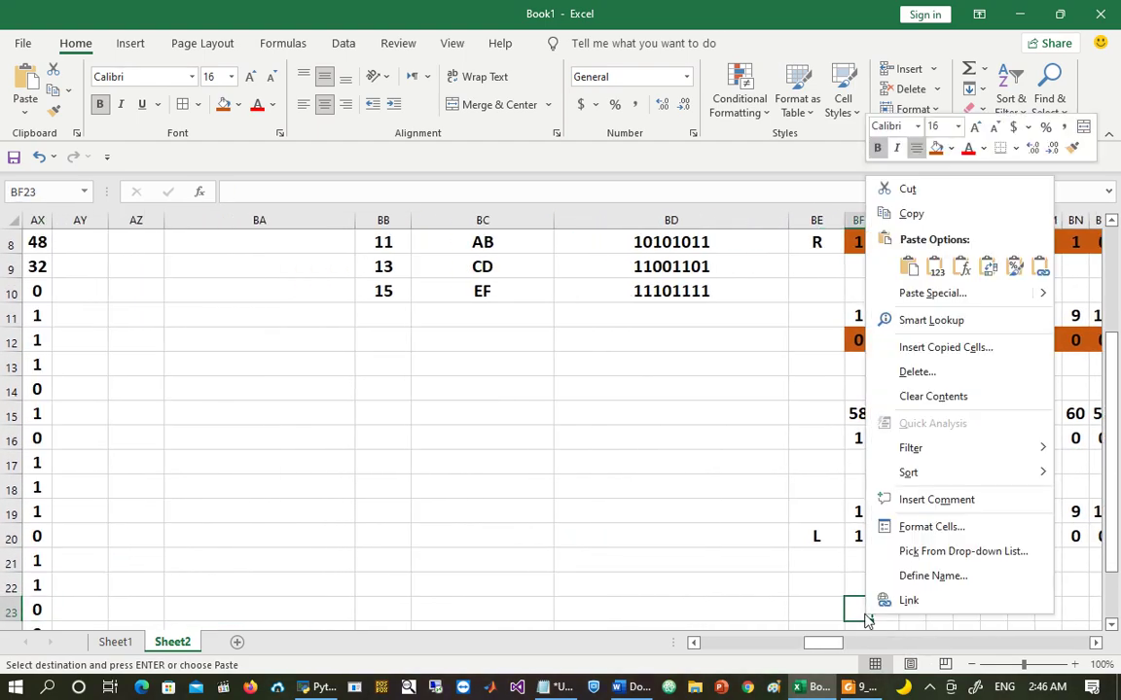
left_click(987, 267)
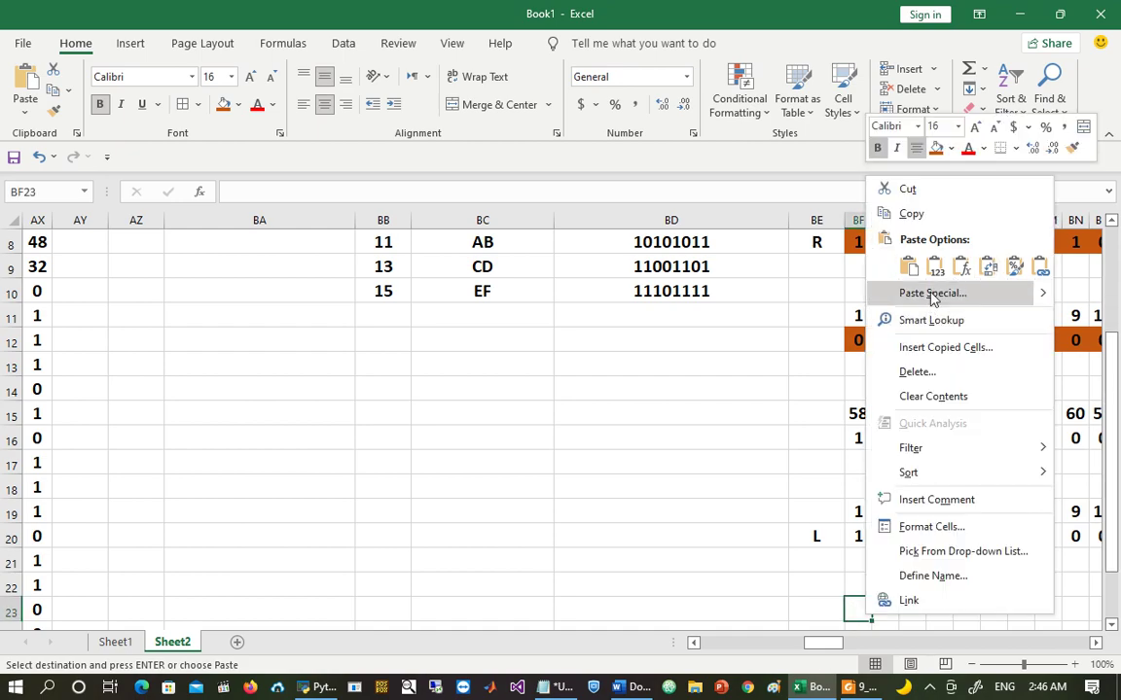
left_click(931, 293)
left_click(777, 225)
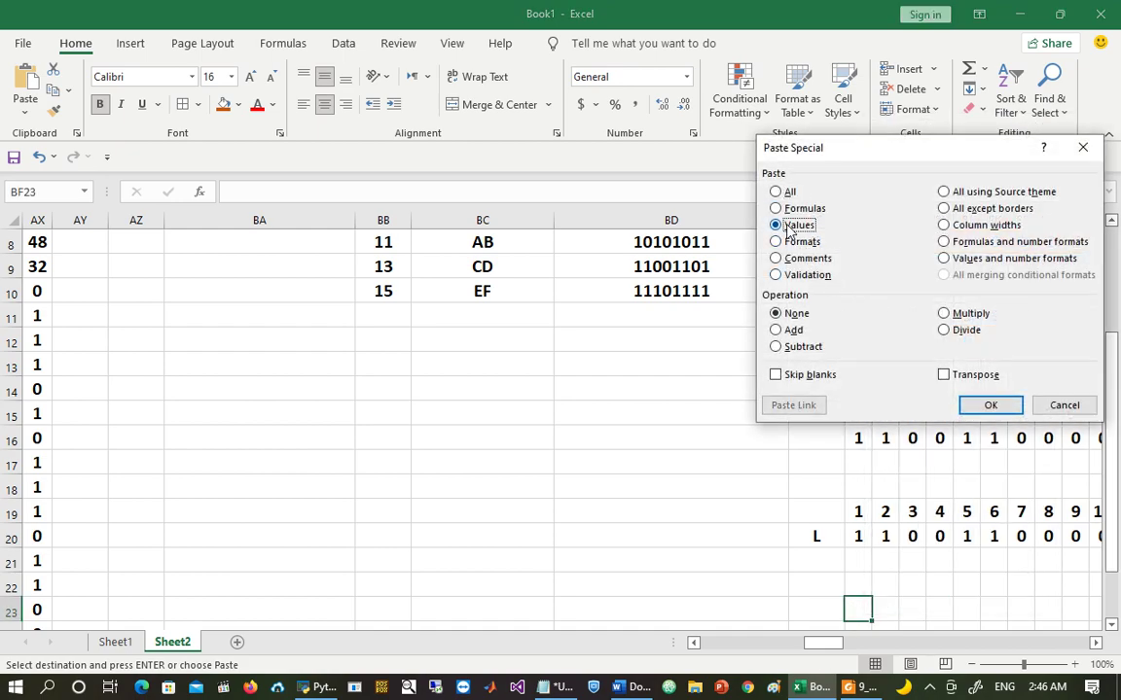
left_click(985, 404)
Step: Label the row 23 bits R in BE23
left_click(883, 584)
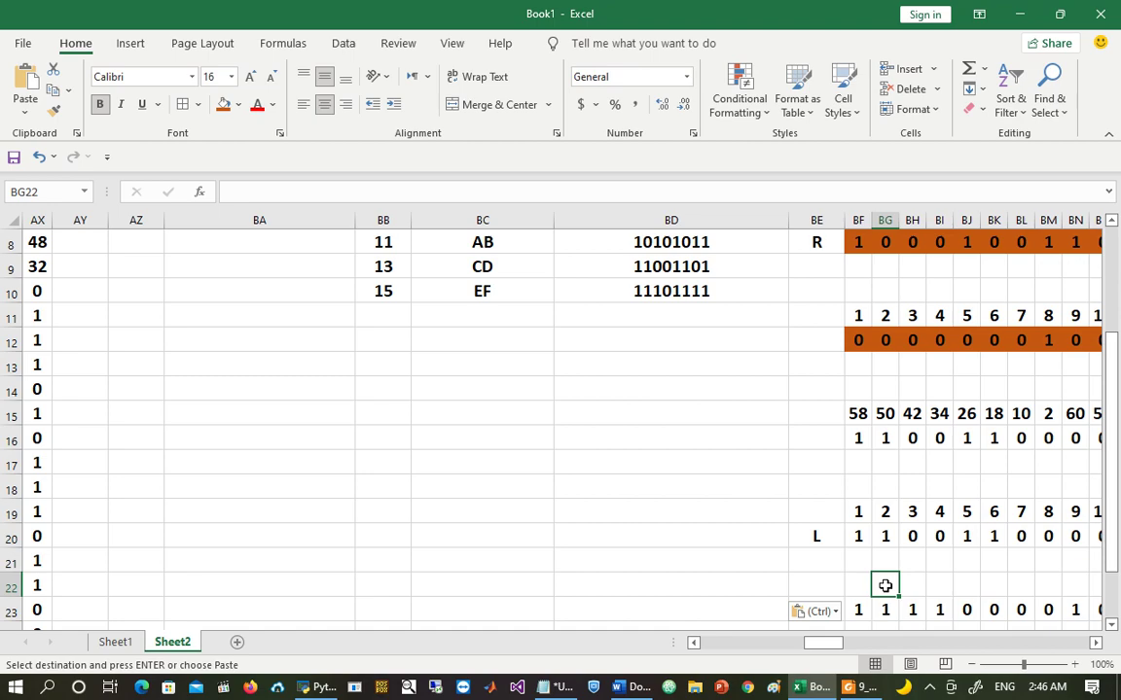
key("Left")
key("Left")
key("Down")
key("Down")
key("Up")
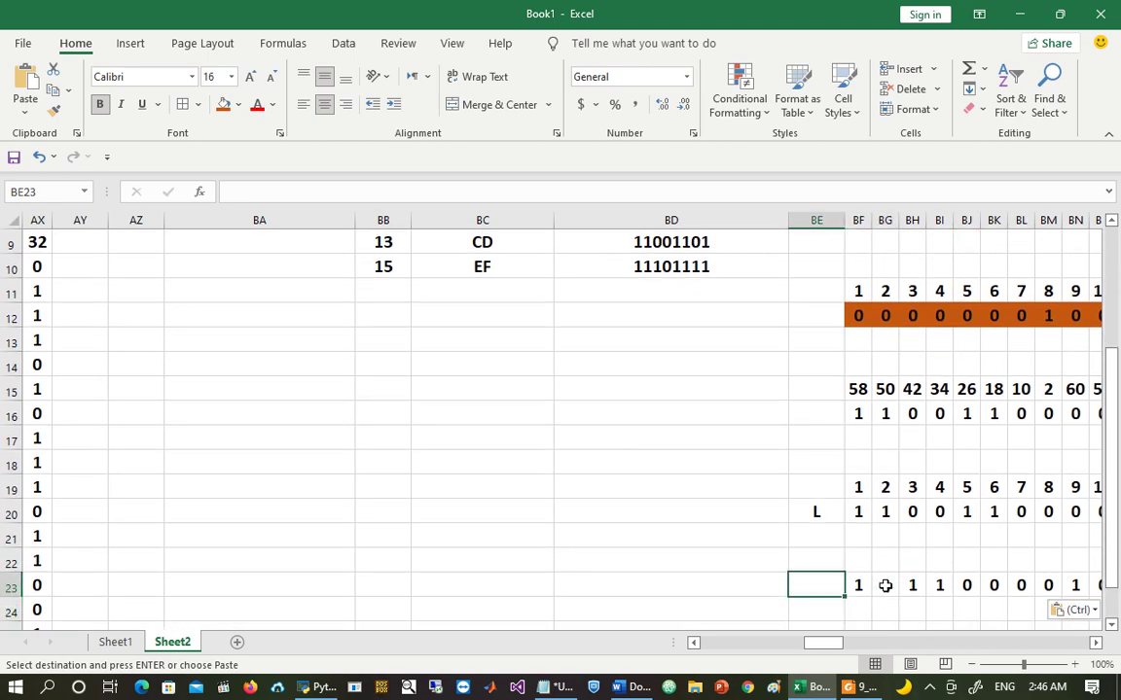
type("R")
key("Tab")
key("Right")
key("Right")
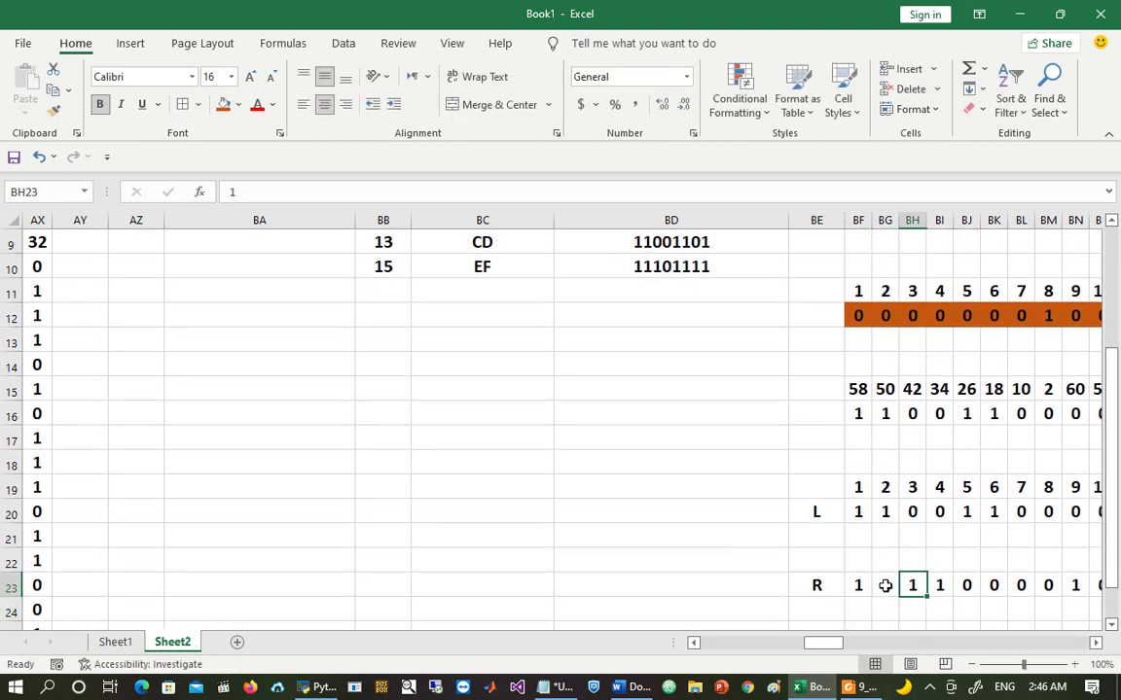
Step: Number the R bits 1 to 32 in BF22:CK22 by entering 1 and 2 and extending the series
key("Left")
key("Left")
key("Up")
type("1")
key("Tab")
type("2")
key("Tab")
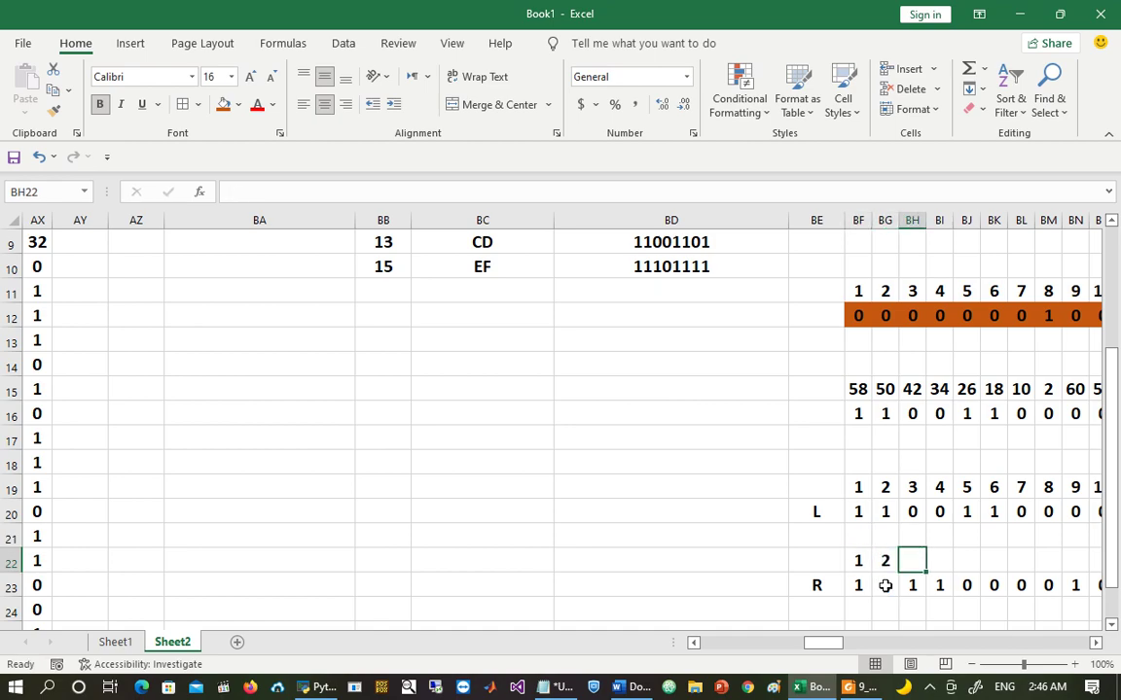
left_click_drag(859, 560, 949, 566)
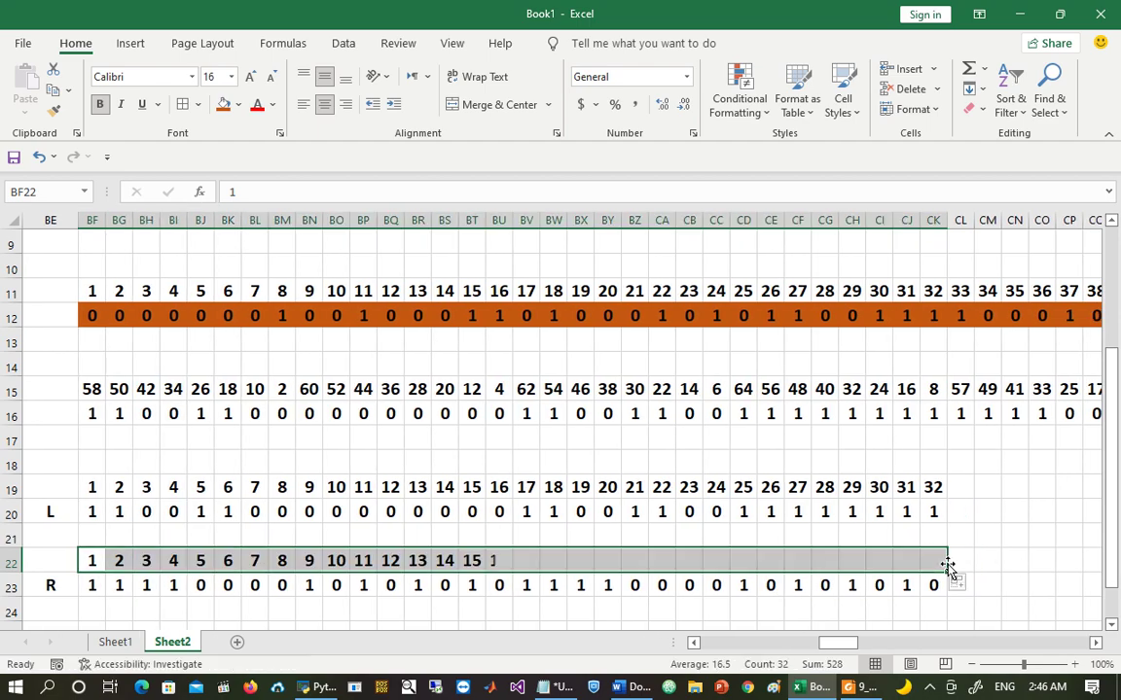
Step: Review the numbered L half in rows 19 and 20 and the R half in rows 22 and 23
left_click(1002, 545)
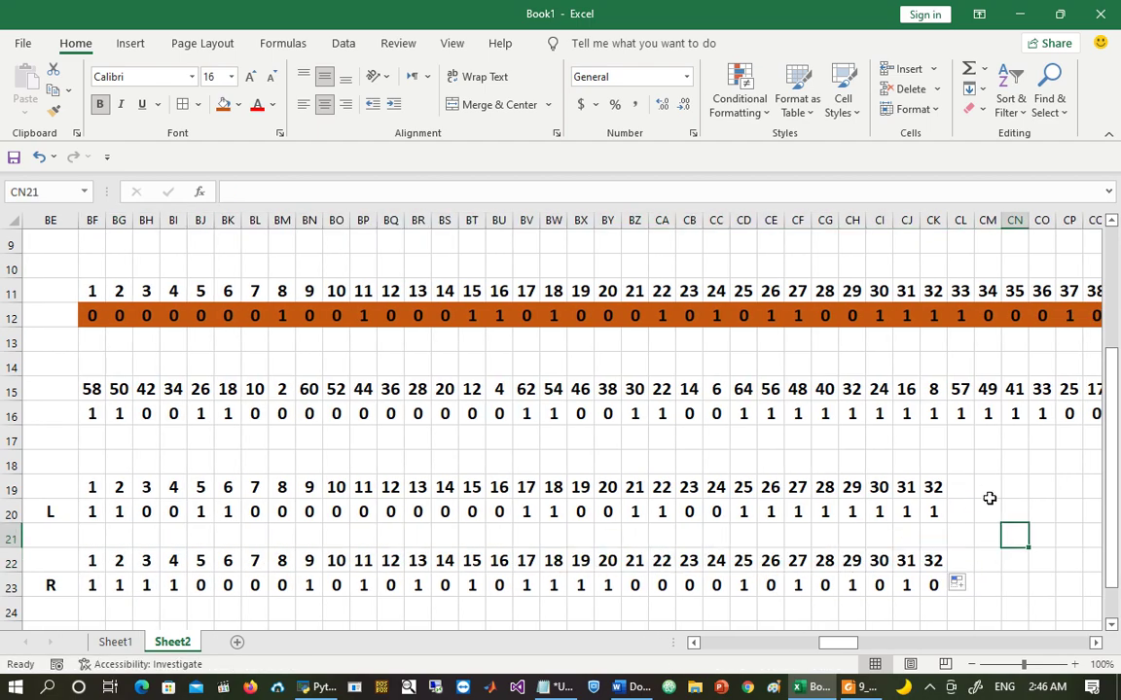
left_click_drag(62, 482, 936, 513)
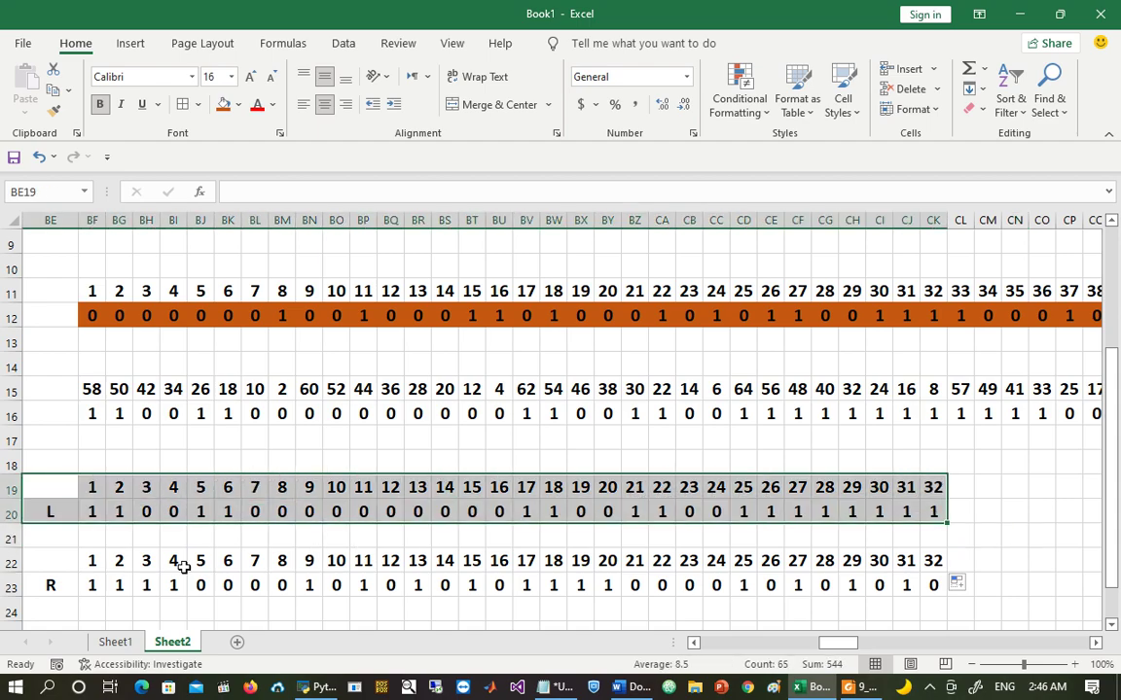
left_click_drag(69, 561, 943, 584)
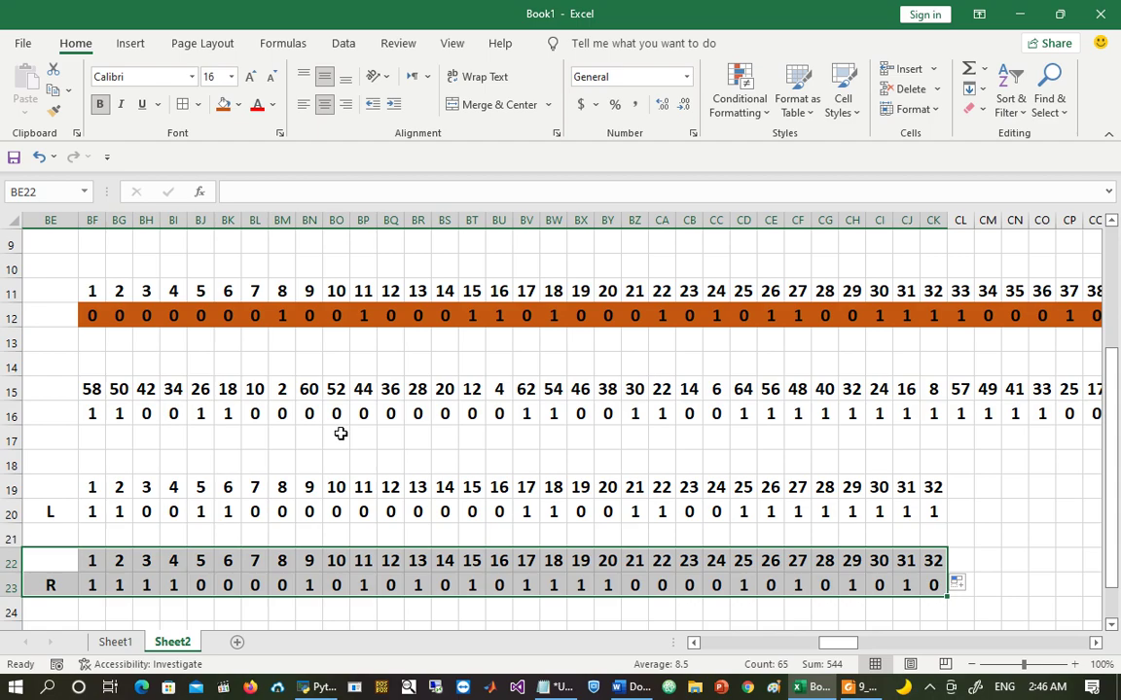
Step: Rename the half labels to L0 in BE20 and R0 in BE23
scroll(341, 432, "down", 1)
left_click(51, 465)
left_click(53, 440)
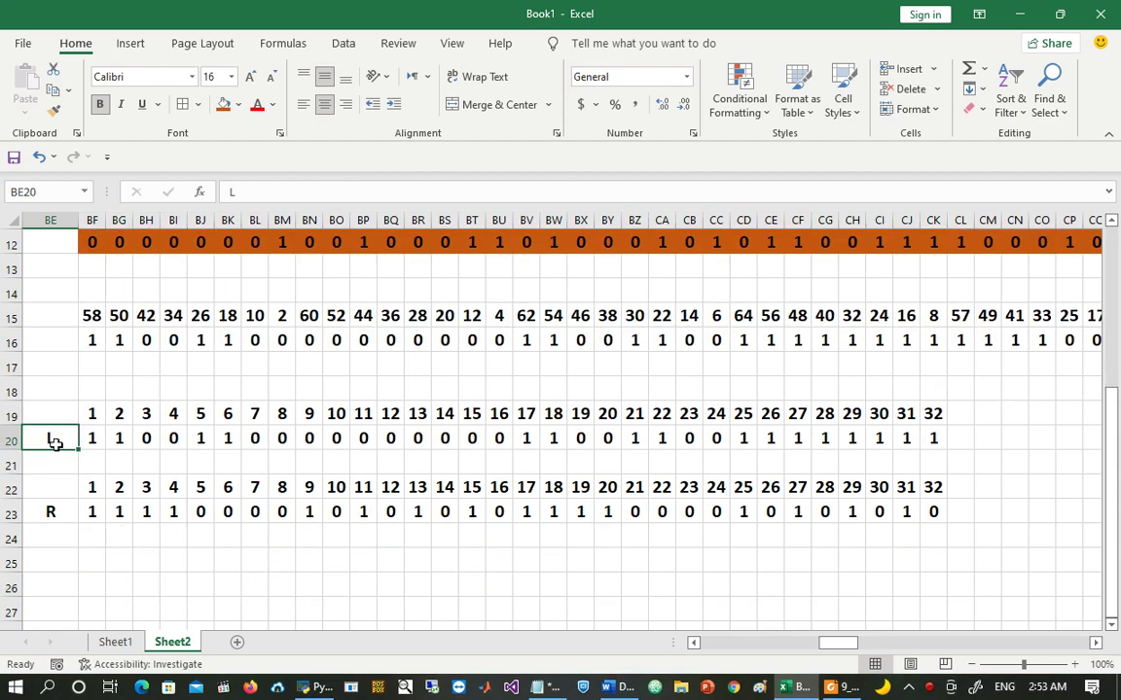
double_click(55, 440)
type("0")
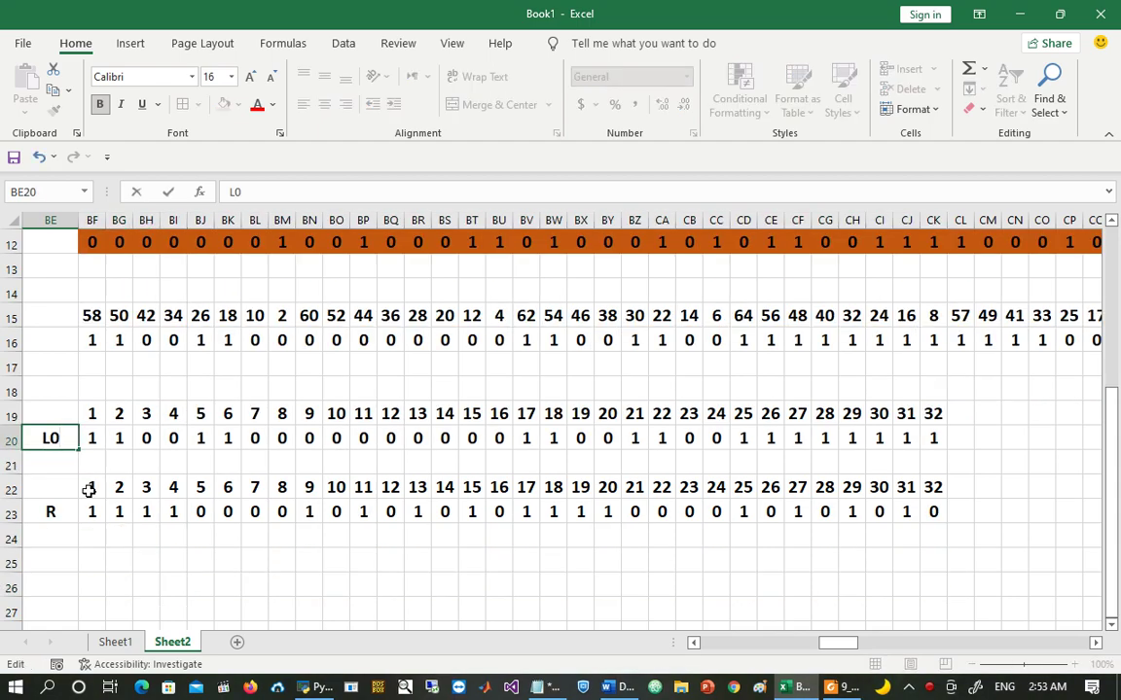
left_click(61, 511)
double_click(67, 514)
type("0")
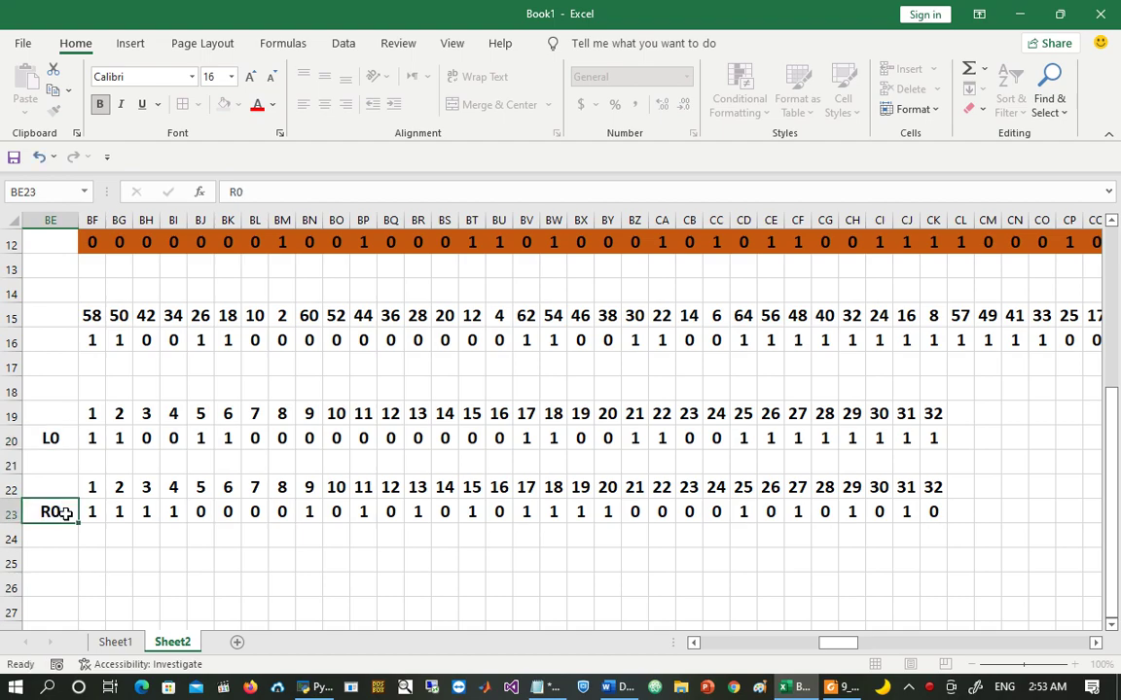
Step: Handwrite the pair L1 and R1 in red ink below the R0 row, around rows 24 to 26
key("Return")
left_click(208, 581)
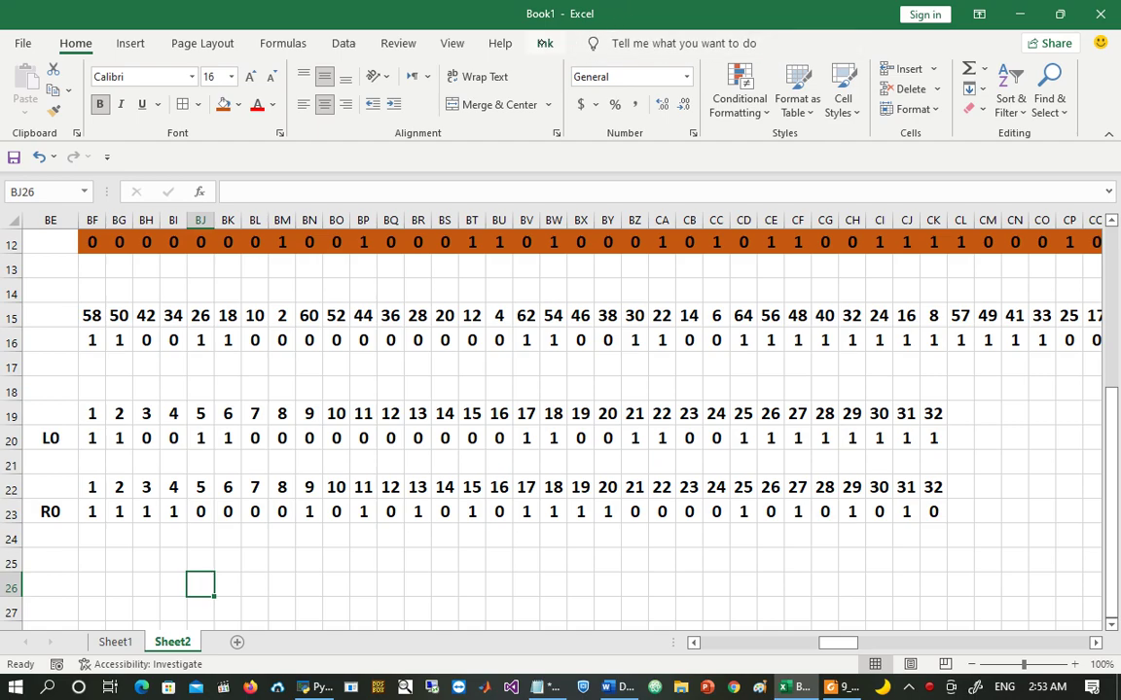
left_click(545, 43)
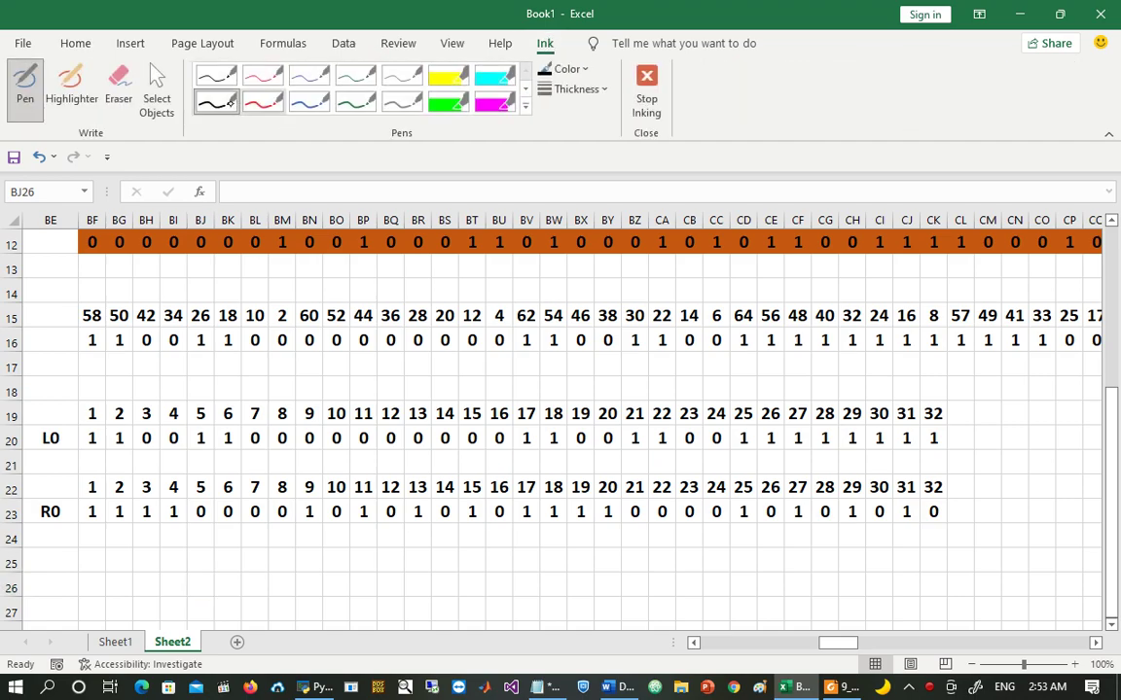
left_click(257, 93)
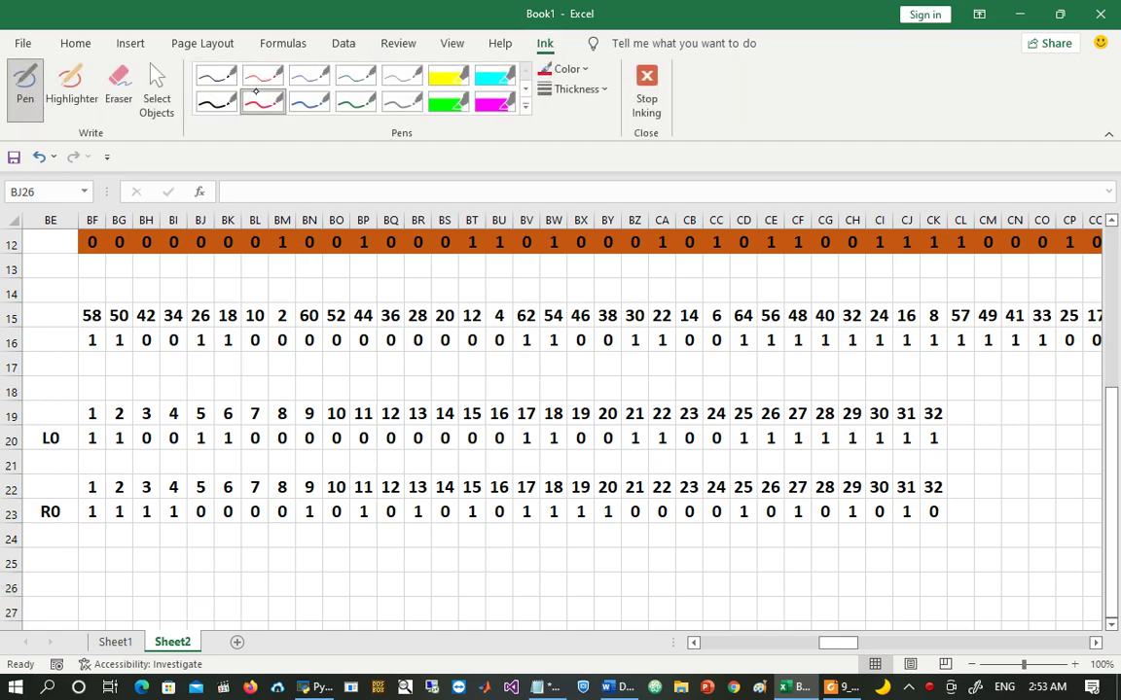
mouse_move(438, 540)
left_mouse_down()
mouse_move(436, 559)
mouse_move(475, 556)
left_mouse_up()
left_click_drag(553, 538, 551, 569)
left_click_drag(553, 538, 587, 569)
left_click_drag(600, 555, 602, 576)
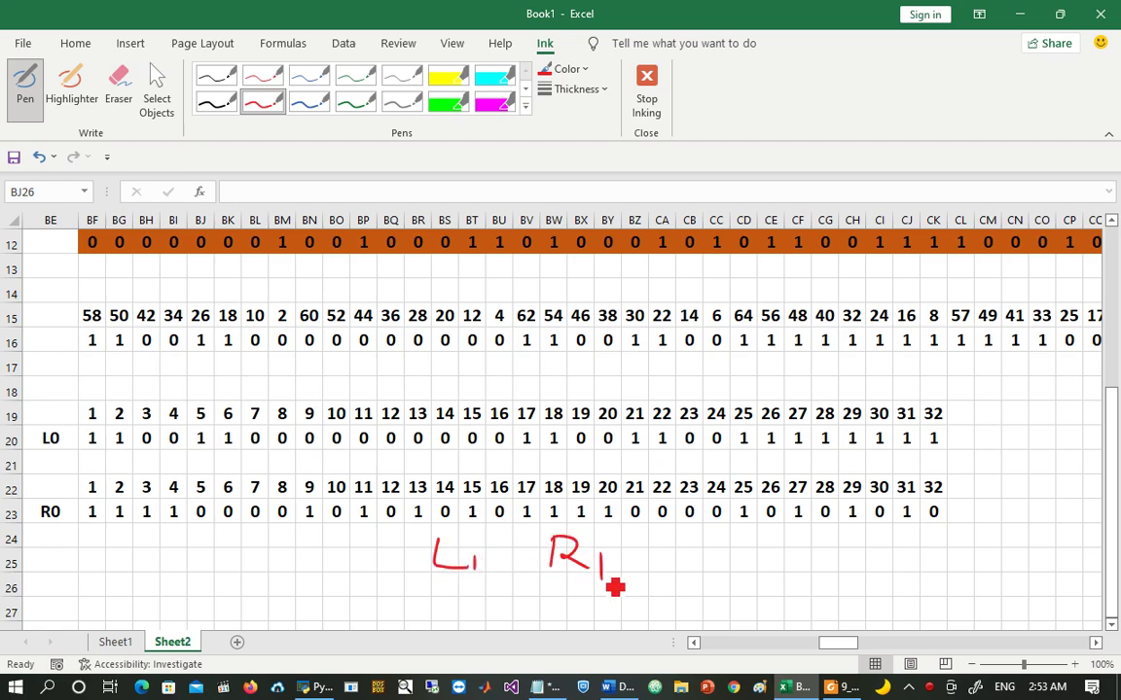
Step: Handwrite the pairs L2 R2 and L3 R3, followed by dots and L16 R16, in red ink below L1 R1
left_click(1112, 626)
left_click(1111, 626)
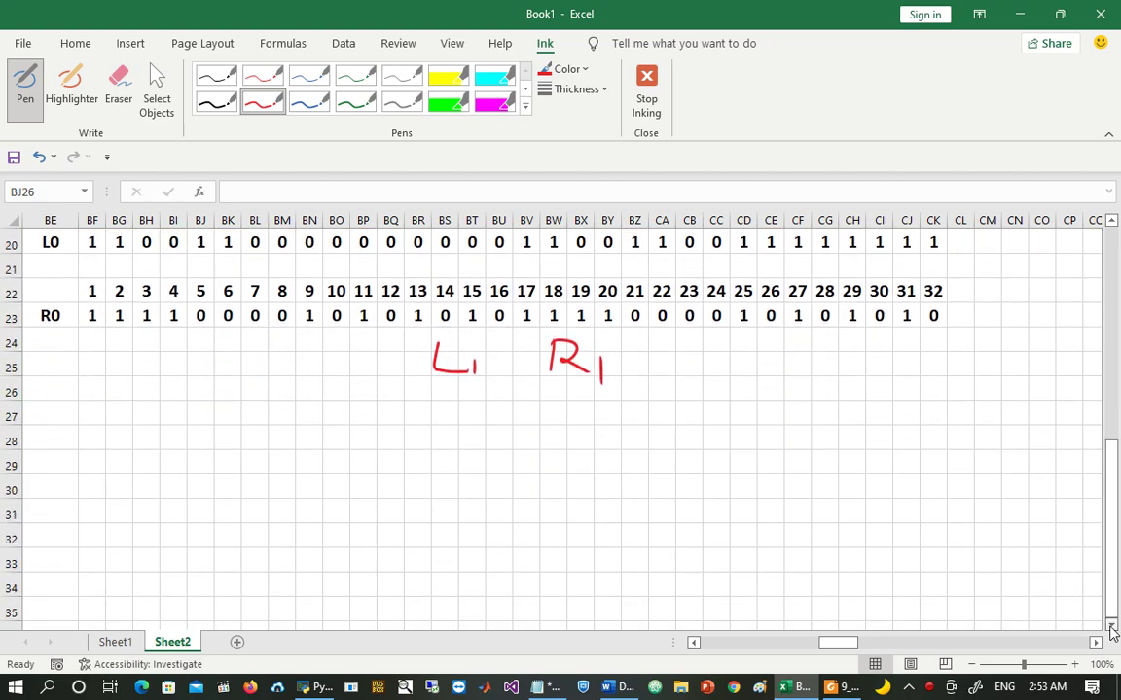
mouse_move(429, 411)
left_mouse_down()
mouse_move(443, 449)
mouse_move(466, 445)
left_mouse_up()
mouse_move(534, 404)
left_mouse_down()
mouse_move(537, 442)
mouse_move(608, 448)
left_mouse_up()
mouse_move(445, 468)
left_mouse_down()
mouse_move(487, 511)
mouse_move(473, 513)
left_mouse_up()
mouse_move(551, 477)
left_mouse_down()
mouse_move(553, 511)
mouse_move(597, 500)
mouse_move(601, 513)
left_mouse_up()
mouse_move(464, 542)
left_mouse_down()
mouse_move(454, 564)
mouse_move(507, 609)
left_mouse_up()
left_click_drag(571, 566, 603, 603)
mouse_move(613, 581)
left_mouse_down()
mouse_move(615, 611)
mouse_move(637, 609)
left_mouse_up()
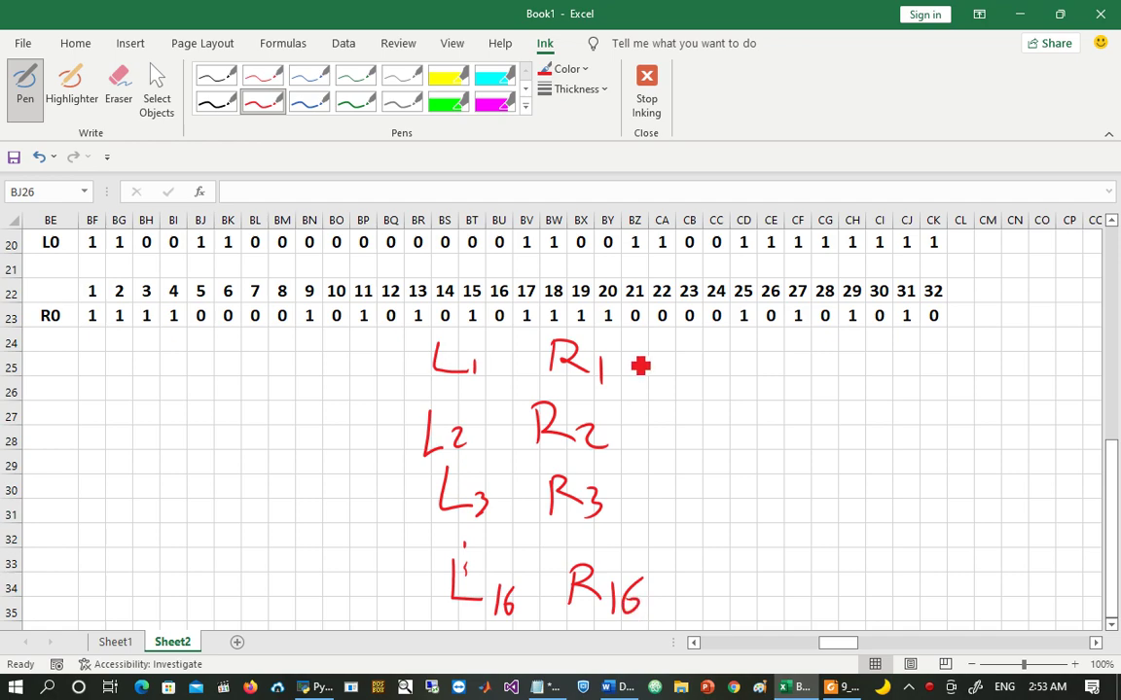
Step: Mark the handwritten R1 and R2 with red check marks and draw an arrow pointing right from R16
mouse_move(625, 360)
left_mouse_down()
mouse_move(656, 364)
mouse_move(664, 343)
left_mouse_up()
left_click_drag(697, 418, 688, 423)
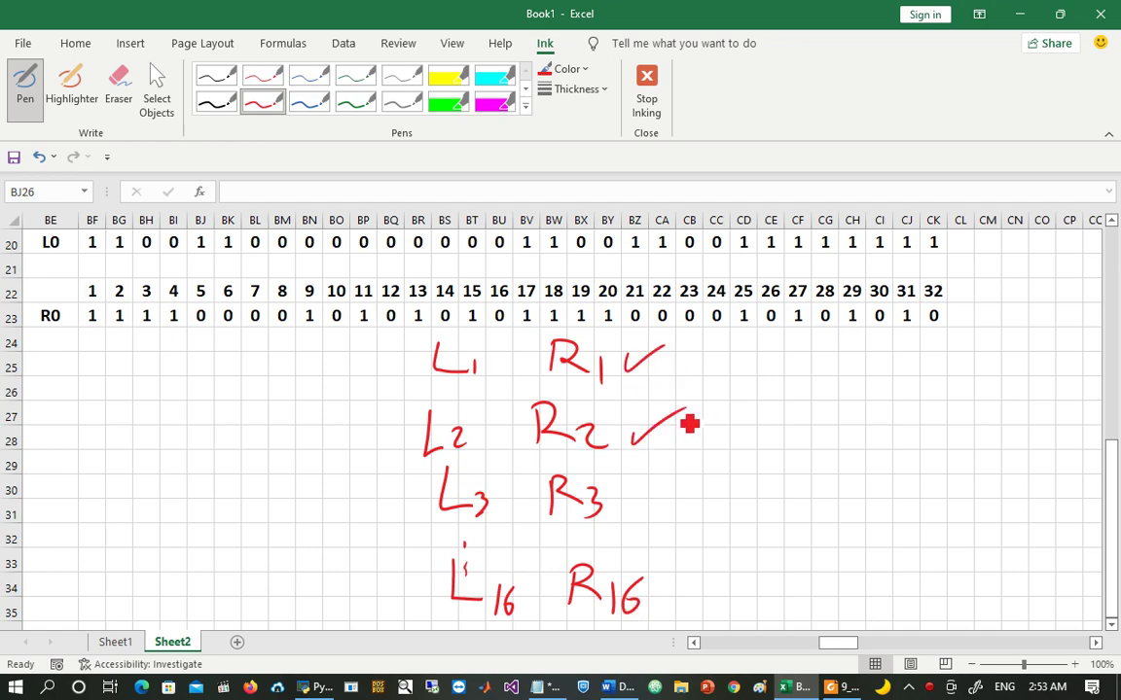
left_click_drag(659, 592, 768, 580)
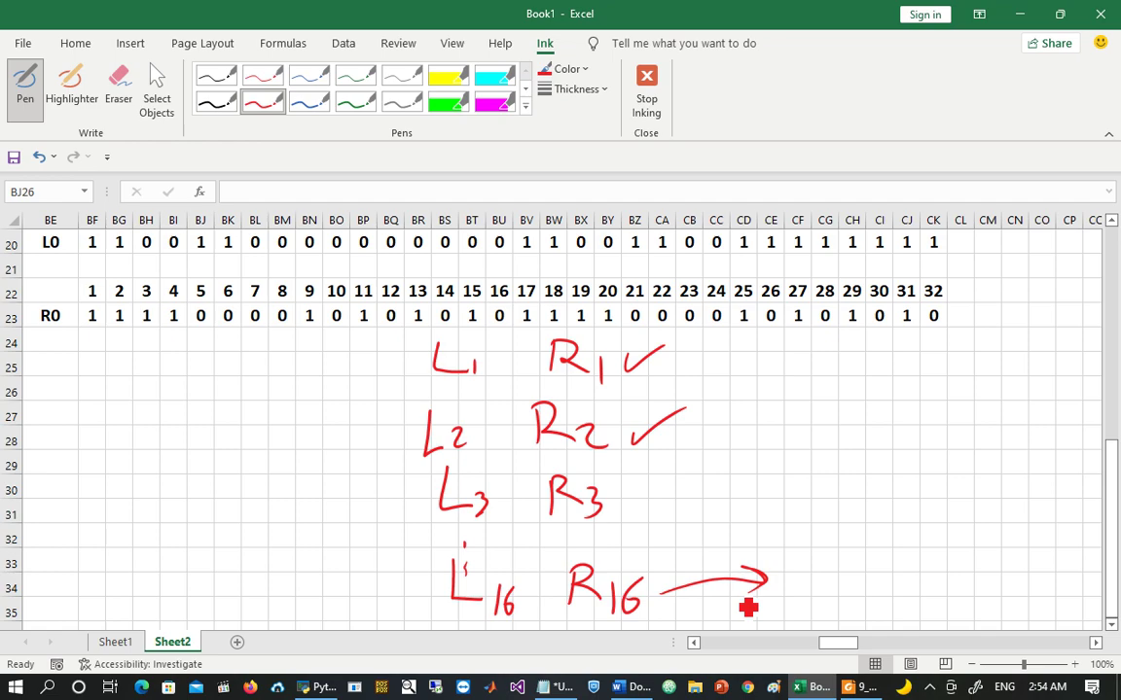
Step: Handwrite the pairs L0 R0, L1 R1 and L2 R2 on three lines in the empty rows 36 to 50
scroll(747, 608, "down", 5)
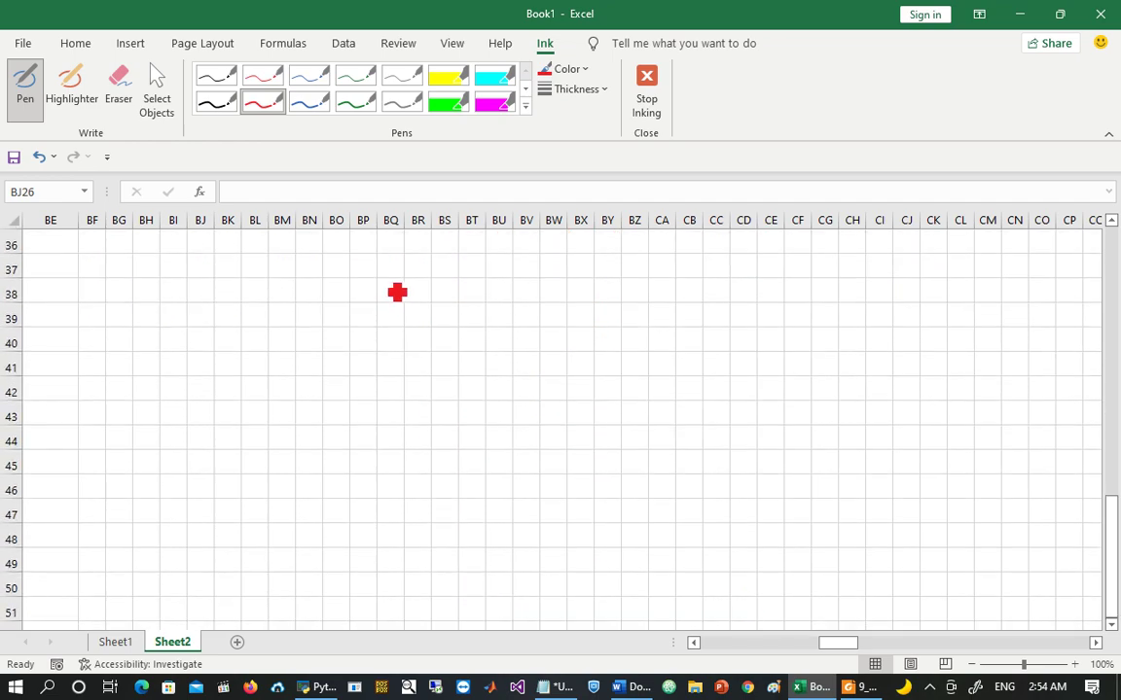
mouse_move(392, 263)
left_mouse_down()
mouse_move(452, 333)
mouse_move(491, 326)
left_mouse_up()
mouse_move(620, 273)
left_mouse_down()
mouse_move(635, 329)
mouse_move(675, 336)
mouse_move(693, 315)
left_mouse_up()
mouse_move(397, 387)
left_mouse_down()
mouse_move(401, 449)
mouse_move(458, 440)
left_mouse_up()
left_click_drag(471, 425, 472, 463)
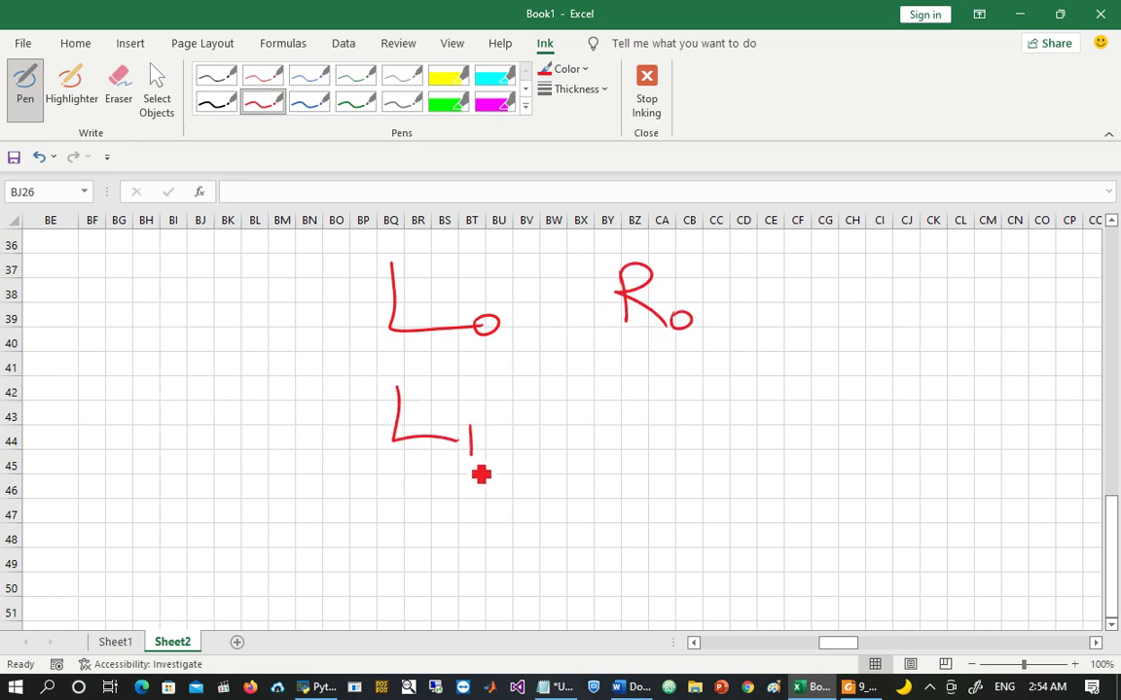
mouse_move(604, 393)
left_mouse_down()
mouse_move(598, 442)
mouse_move(639, 441)
mouse_move(660, 455)
left_mouse_up()
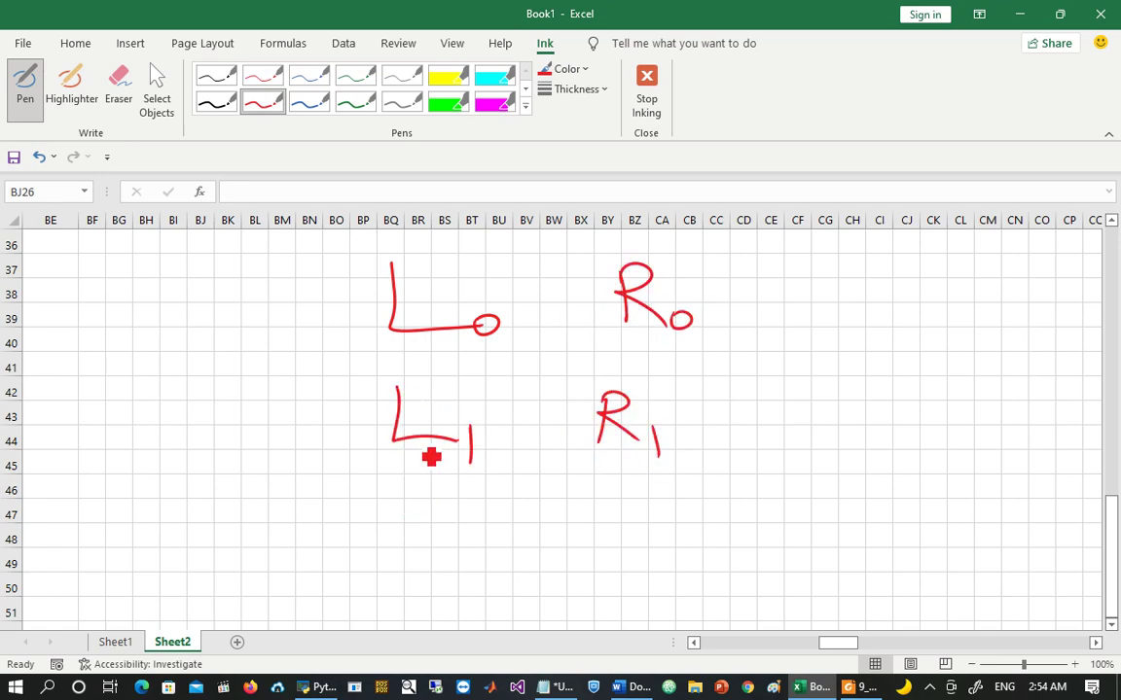
mouse_move(400, 480)
left_mouse_down()
mouse_move(398, 542)
mouse_move(452, 540)
left_mouse_up()
mouse_move(463, 498)
left_mouse_down()
mouse_move(476, 548)
mouse_move(486, 543)
left_mouse_up()
left_click_drag(567, 494, 562, 540)
mouse_move(568, 496)
left_mouse_down()
mouse_move(608, 535)
mouse_move(642, 538)
left_mouse_up()
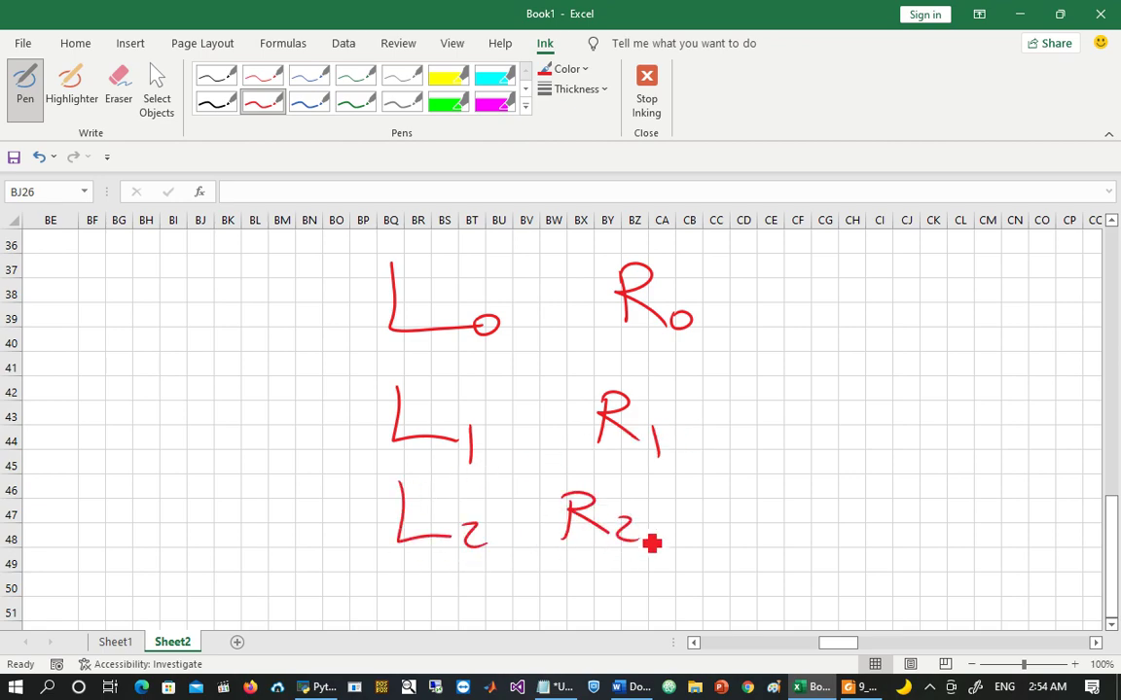
Step: Handwrite the left-half formula Ln = Rn-1 in red ink in the empty rows 53 to 57
scroll(652, 543, "down", 5)
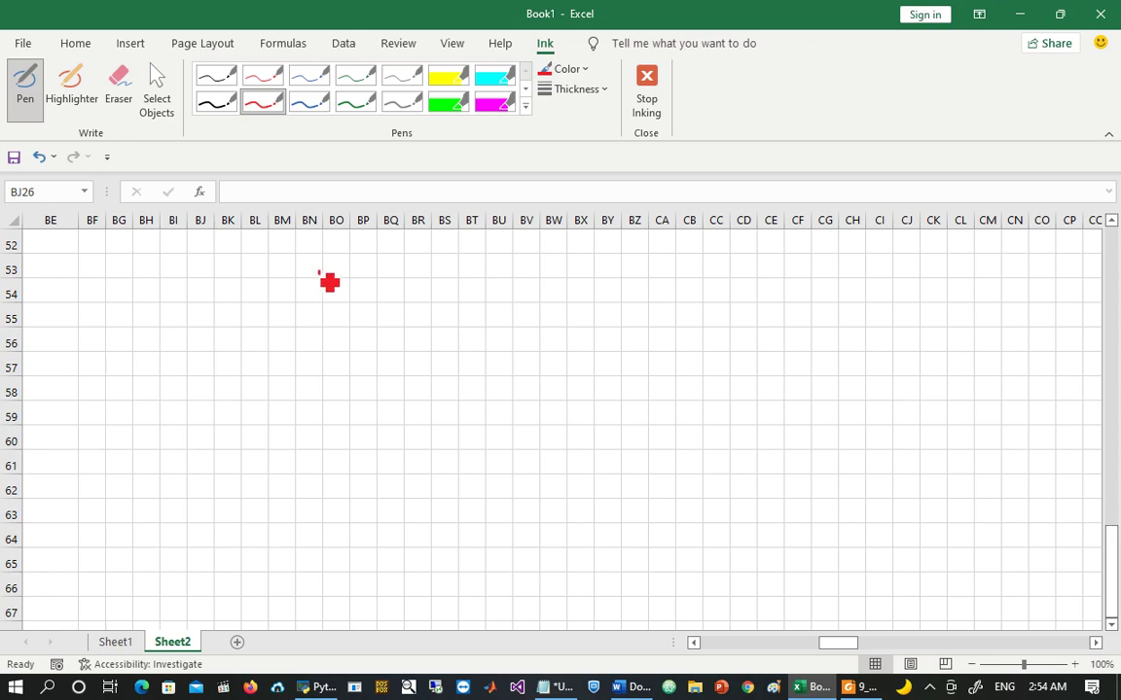
left_click_drag(319, 273, 443, 360)
mouse_move(485, 327)
left_mouse_down()
mouse_move(522, 324)
mouse_move(533, 339)
left_mouse_up()
mouse_move(594, 284)
left_mouse_down()
mouse_move(595, 334)
mouse_move(597, 309)
mouse_move(665, 337)
left_mouse_up()
left_click_drag(677, 334, 732, 336)
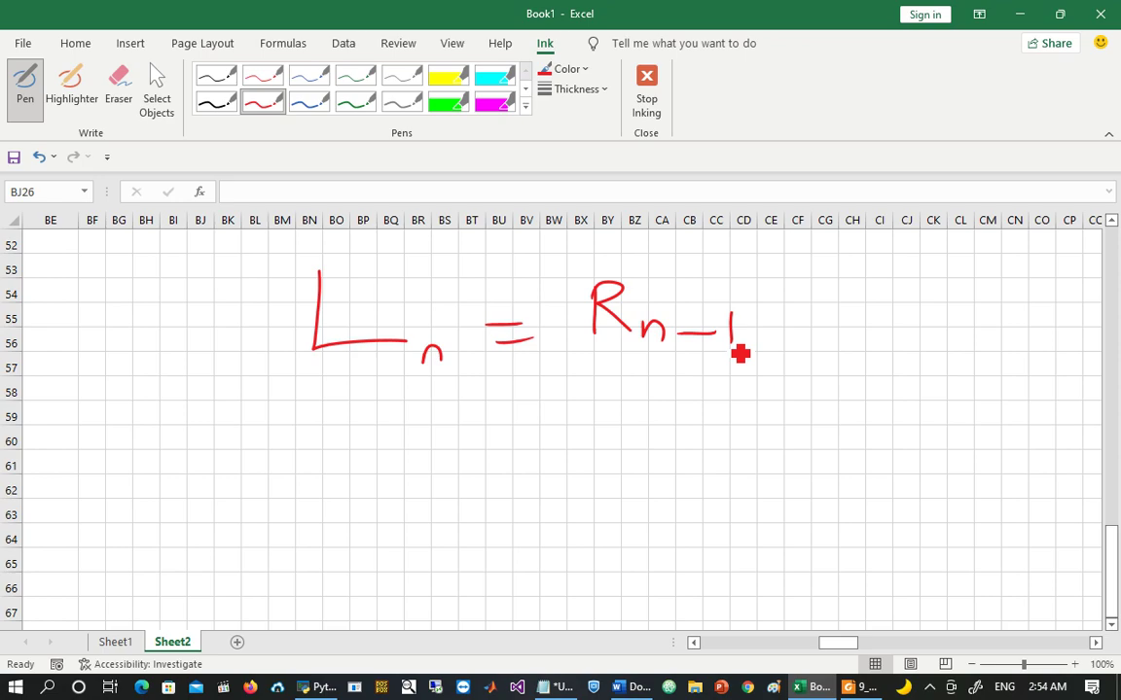
Step: Handwrite the start of the right-half formula, Rn = Ln-1, below the Ln formula
mouse_move(313, 408)
left_mouse_down()
mouse_move(325, 473)
mouse_move(333, 439)
mouse_move(362, 472)
mouse_move(403, 477)
left_mouse_up()
left_click_drag(434, 450, 491, 469)
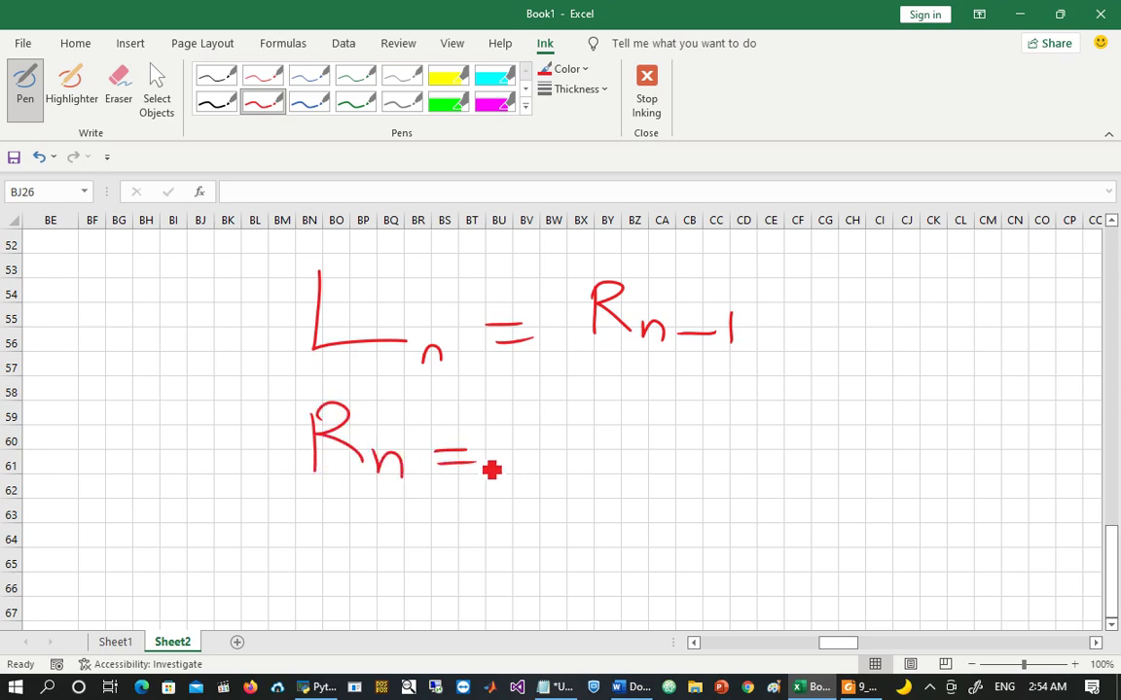
mouse_move(514, 415)
left_mouse_down()
mouse_move(512, 463)
mouse_move(571, 460)
mouse_move(622, 479)
mouse_move(662, 467)
left_mouse_up()
left_click_drag(675, 454, 677, 476)
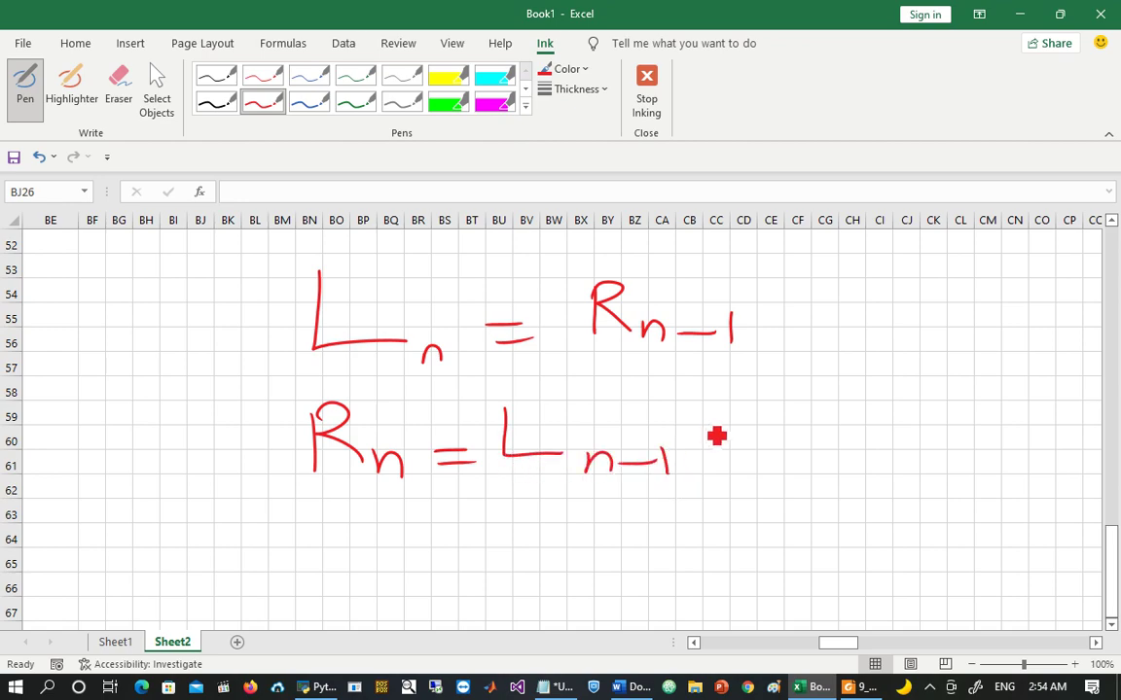
Step: Complete the Rn formula with + f(Rn-1, Kn) and put small check marks under Rn and Kn
mouse_move(703, 428)
left_mouse_down()
mouse_move(741, 422)
mouse_move(722, 438)
left_mouse_up()
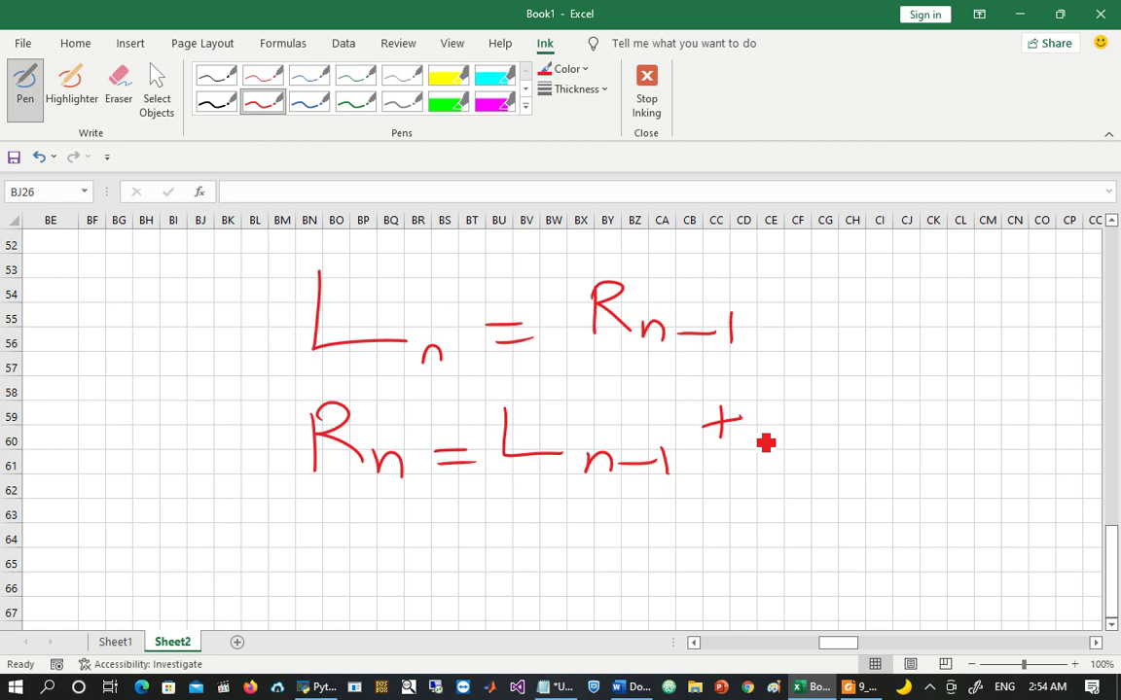
mouse_move(796, 379)
left_mouse_down()
mouse_move(789, 442)
mouse_move(760, 455)
left_mouse_up()
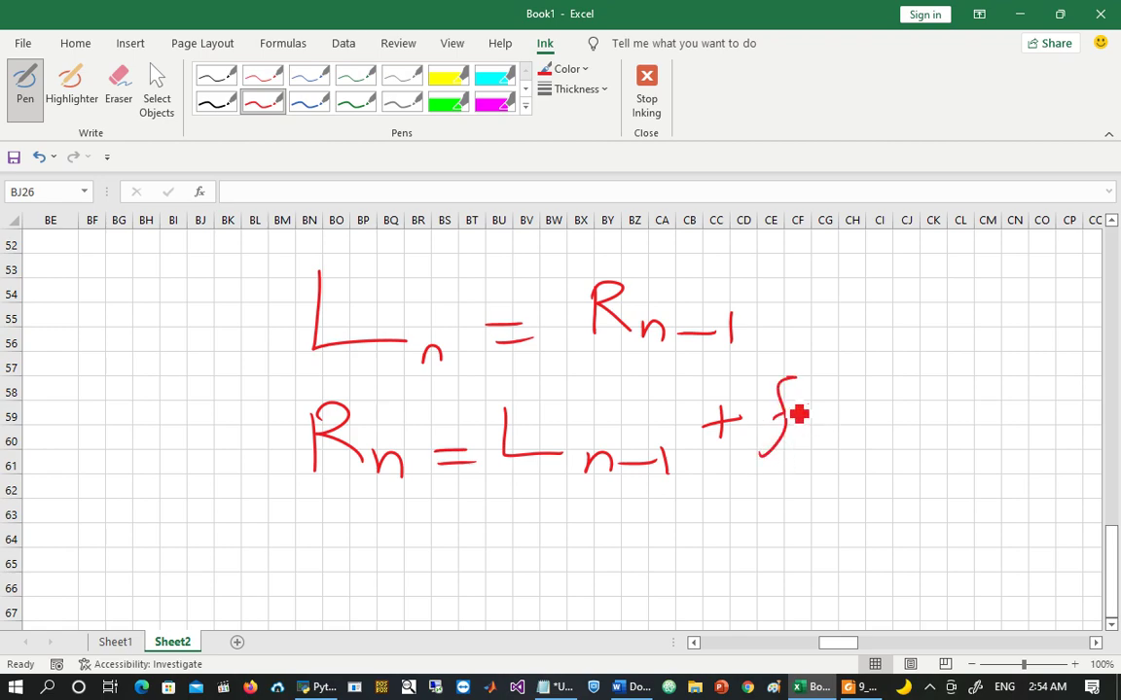
left_click_drag(783, 413, 810, 412)
mouse_move(836, 397)
left_mouse_down()
mouse_move(850, 460)
mouse_move(850, 435)
mouse_move(926, 435)
left_mouse_up()
mouse_move(936, 420)
left_mouse_down()
mouse_move(937, 446)
mouse_move(958, 445)
left_mouse_up()
mouse_move(1002, 403)
left_mouse_down()
mouse_move(997, 438)
mouse_move(1055, 440)
left_mouse_up()
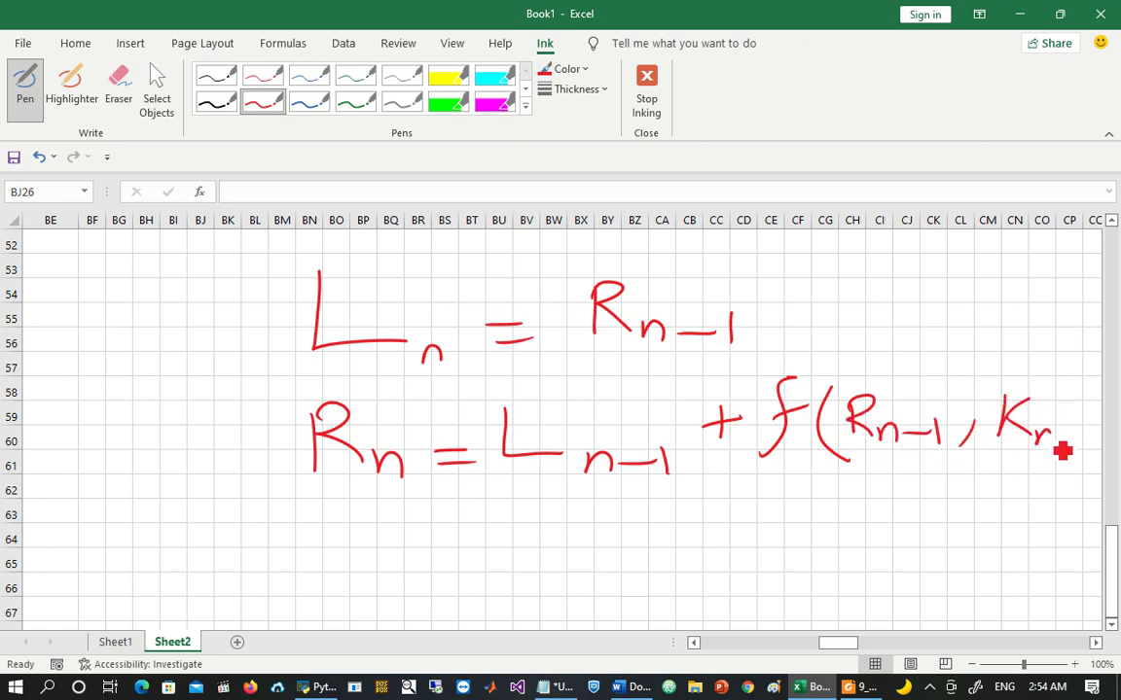
mouse_move(1051, 387)
left_mouse_down()
mouse_move(1072, 435)
mouse_move(1038, 465)
left_mouse_up()
left_click_drag(374, 492, 394, 487)
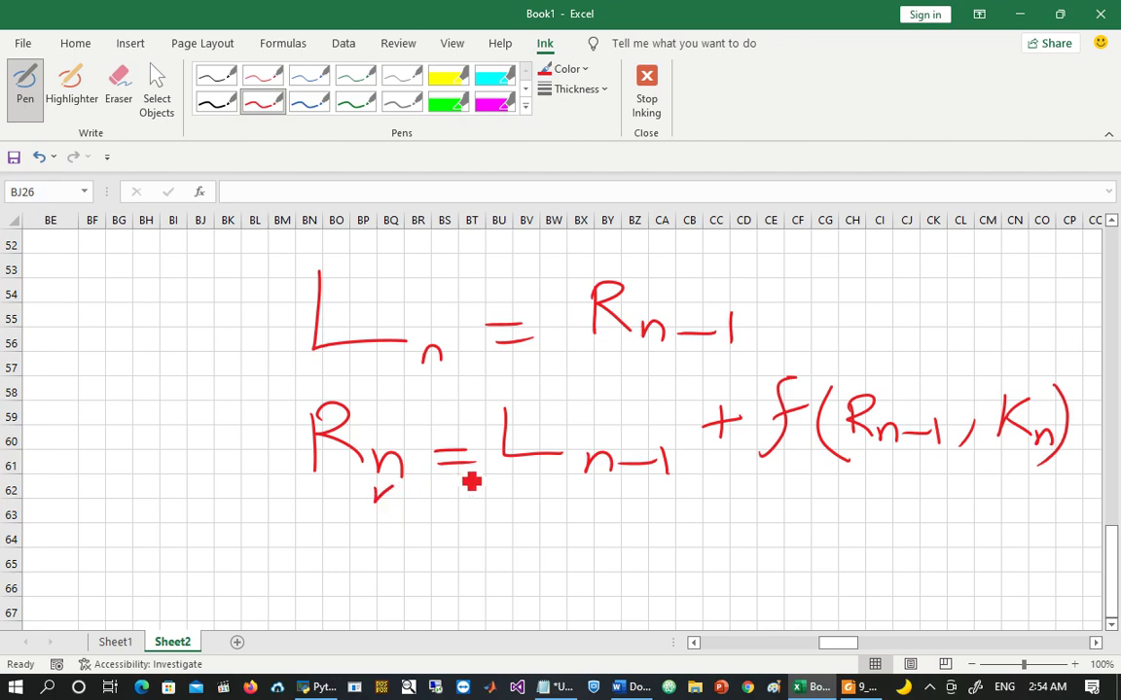
left_click_drag(998, 467, 1015, 460)
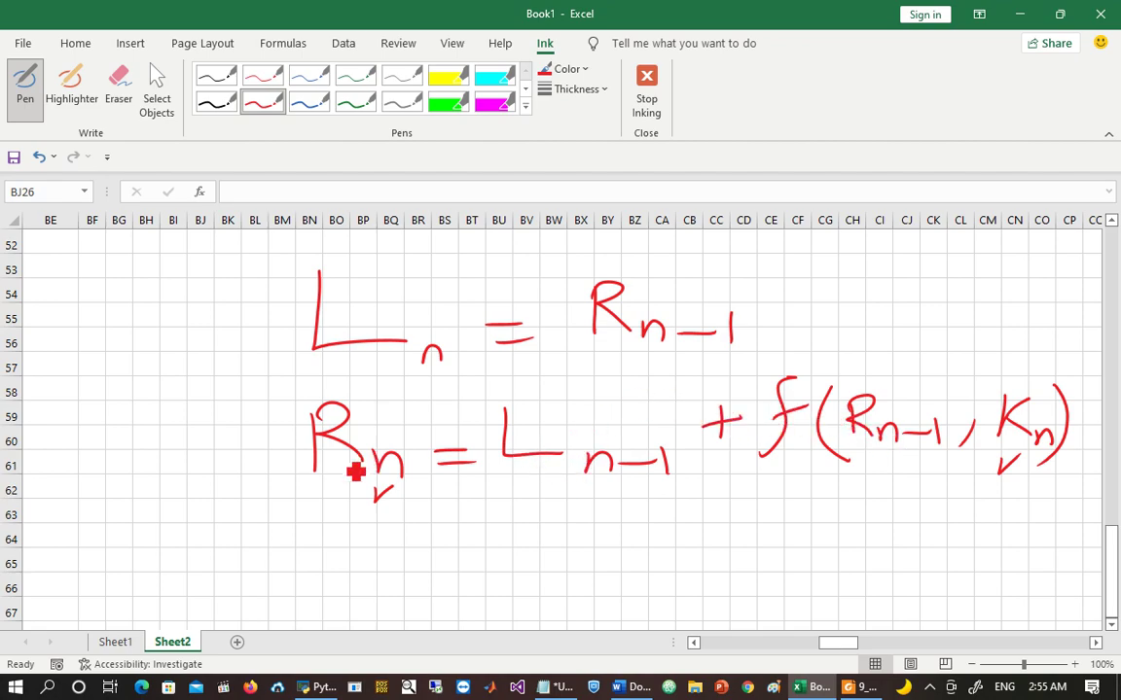
Step: Sketch L0 R0 above L1 R1 in red ink in rows 68 to 79 and draw an arrow from R0 to L1
scroll(356, 472, "down", 5)
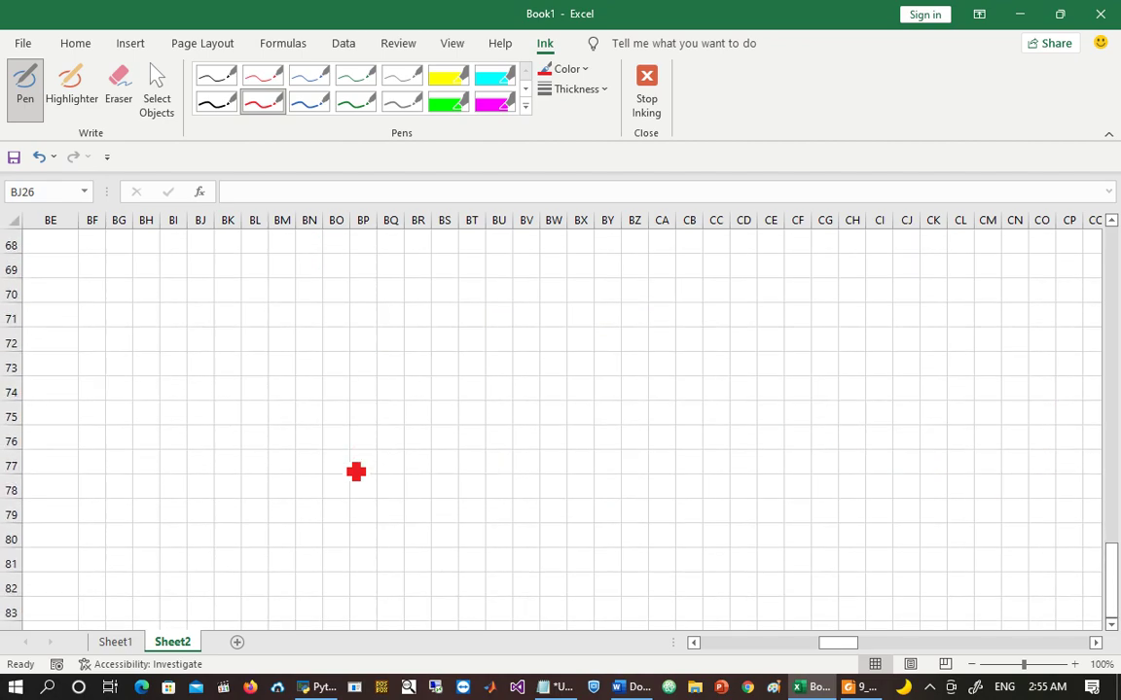
mouse_move(382, 261)
left_mouse_down()
mouse_move(434, 323)
mouse_move(455, 310)
left_mouse_up()
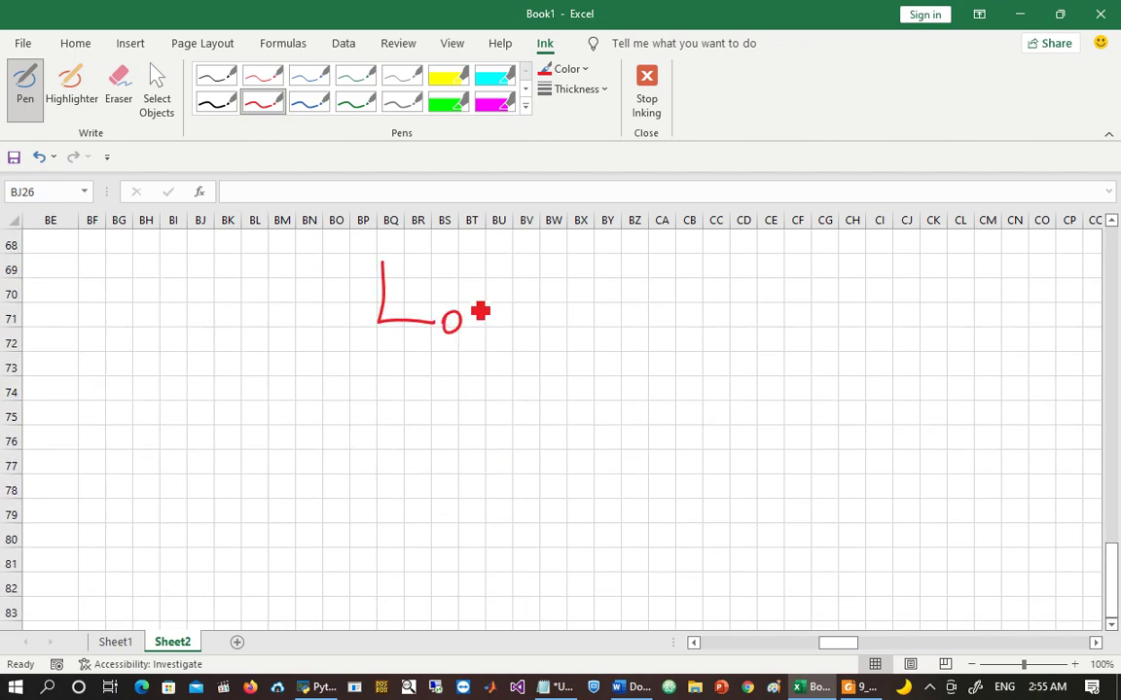
mouse_move(653, 278)
left_mouse_down()
mouse_move(652, 321)
mouse_move(710, 309)
left_mouse_up()
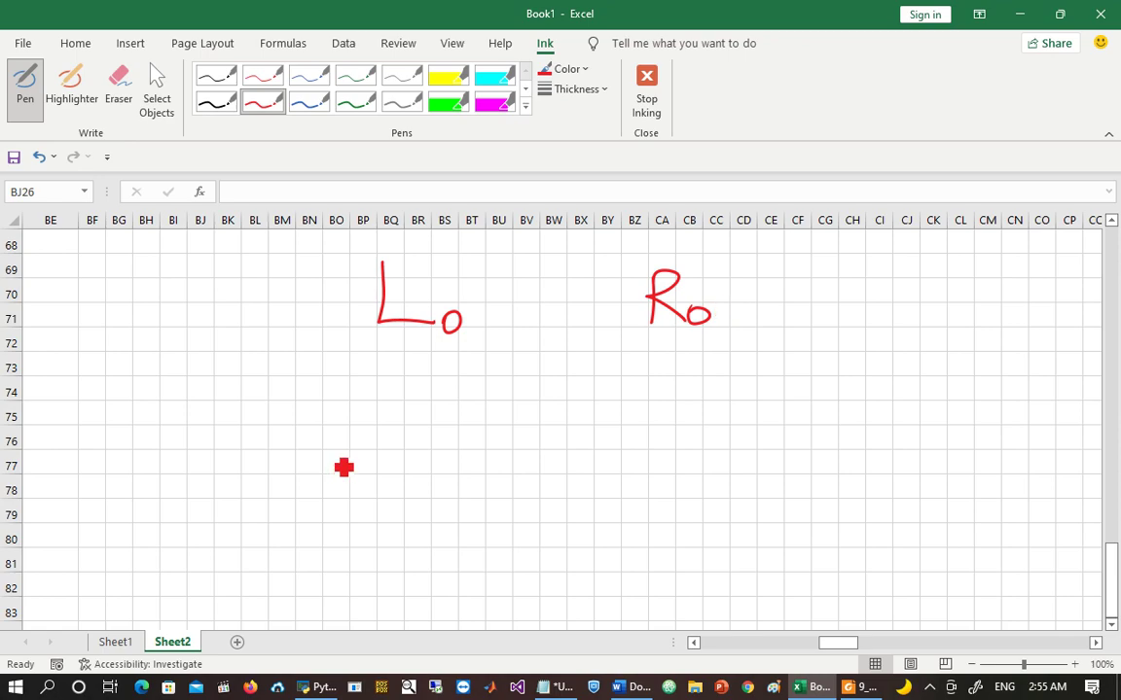
mouse_move(361, 422)
left_mouse_down()
mouse_move(361, 496)
mouse_move(425, 489)
left_mouse_up()
left_click_drag(438, 474, 440, 508)
mouse_move(657, 445)
left_mouse_down()
mouse_move(657, 491)
mouse_move(671, 472)
mouse_move(712, 512)
left_mouse_up()
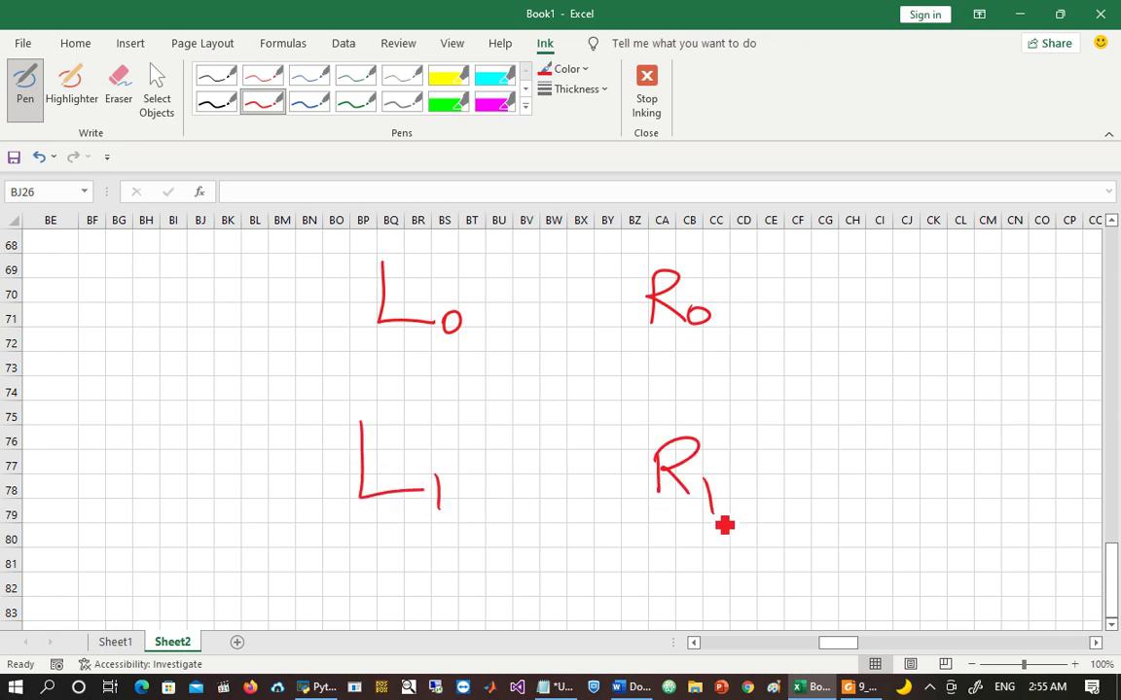
mouse_move(647, 321)
left_mouse_down()
mouse_move(456, 442)
mouse_move(501, 436)
left_mouse_up()
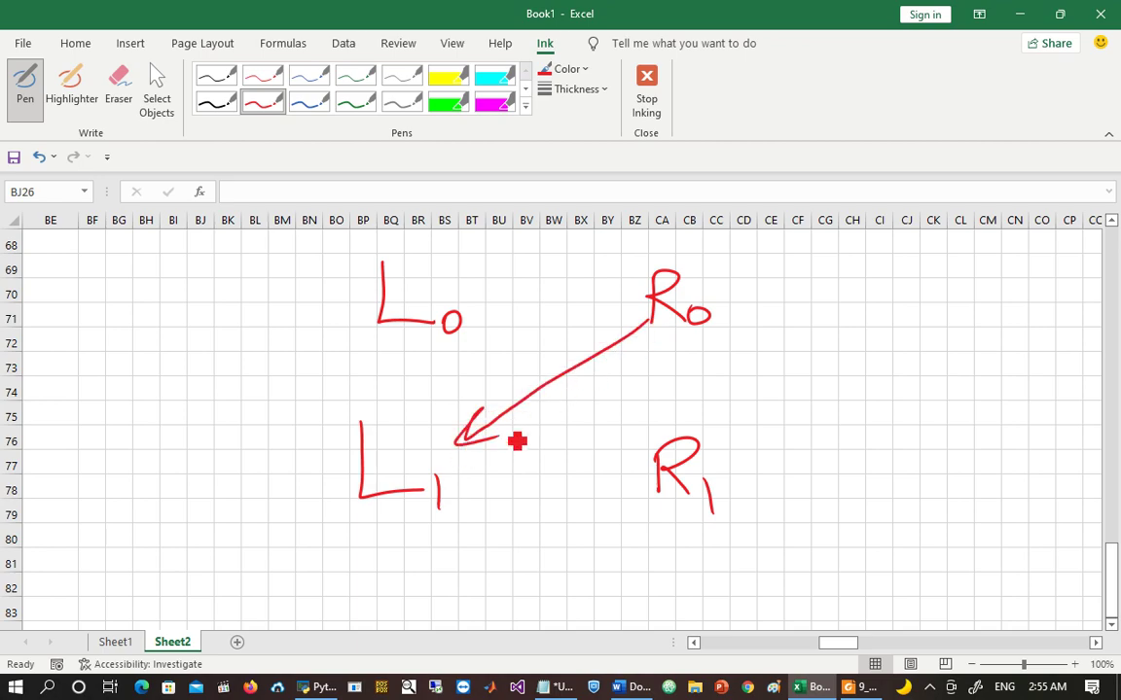
Step: Extend R1 in black ink with = L0 + f(R0, K1) and underline the subscript of R1
left_click(227, 101)
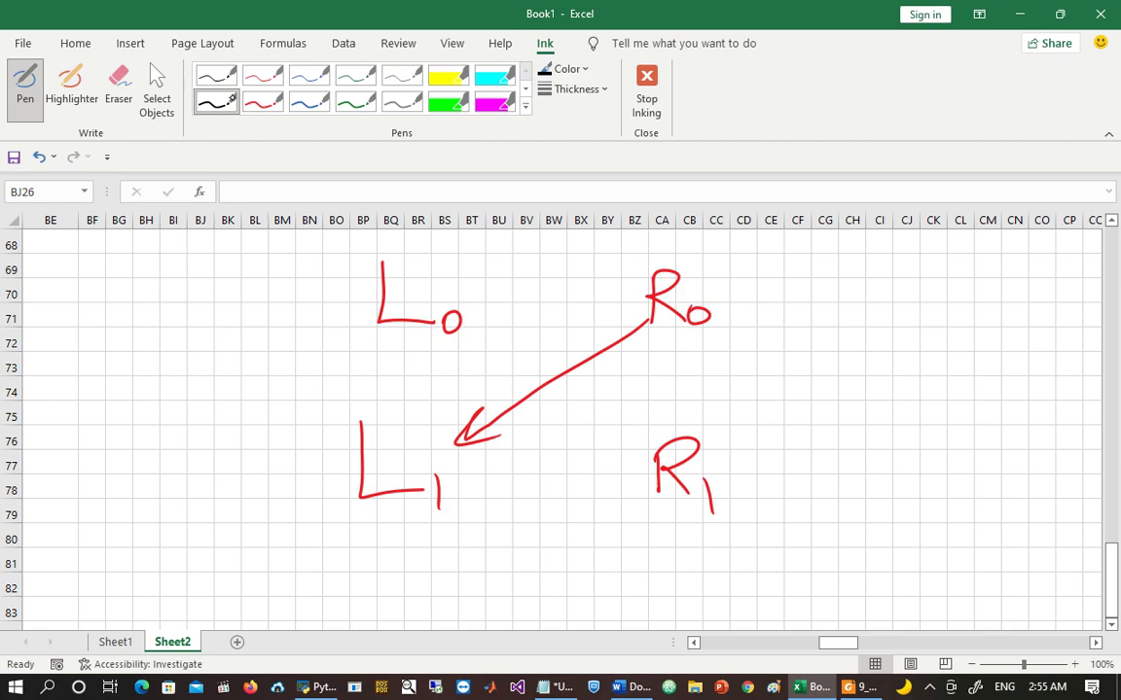
mouse_move(721, 458)
left_mouse_down()
mouse_move(756, 454)
mouse_move(762, 466)
left_mouse_up()
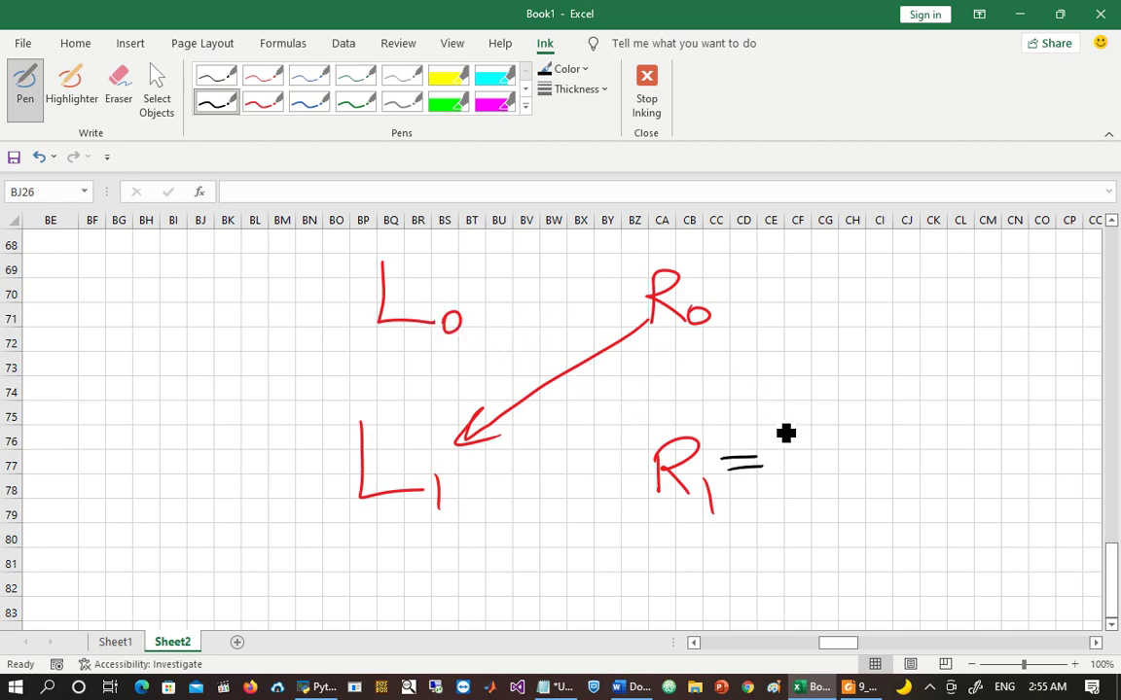
mouse_move(790, 421)
left_mouse_down()
mouse_move(799, 478)
mouse_move(827, 474)
left_mouse_up()
mouse_move(835, 469)
left_mouse_down()
mouse_move(840, 484)
mouse_move(879, 440)
mouse_move(873, 457)
left_mouse_up()
left_click_drag(926, 403, 898, 469)
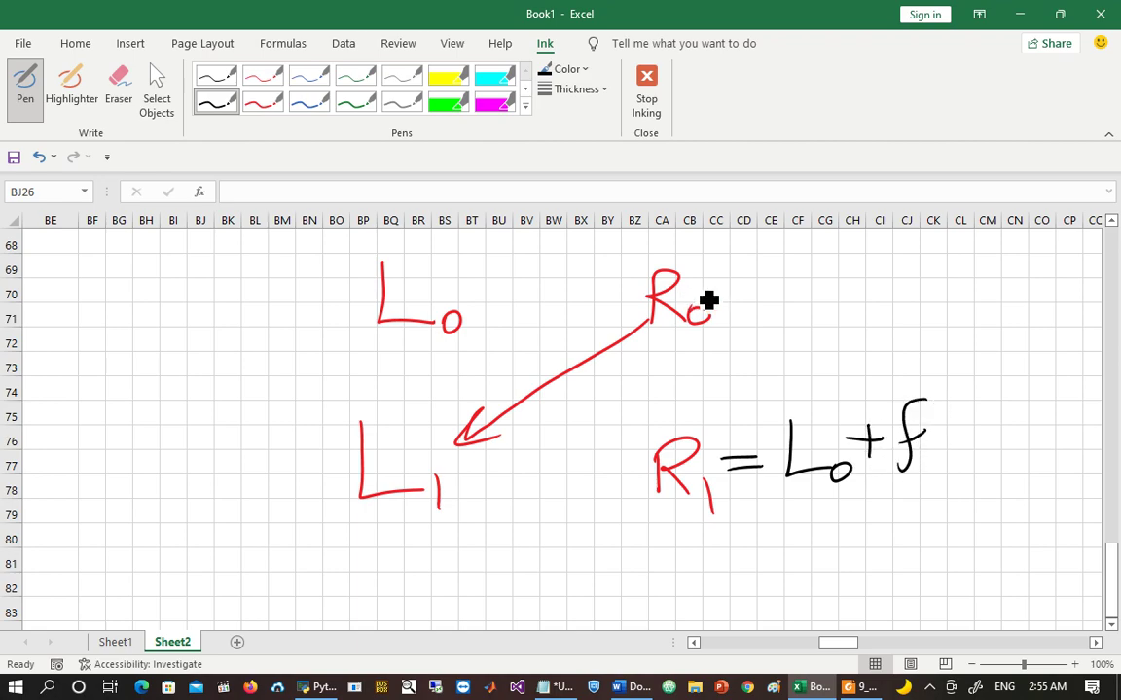
mouse_move(948, 425)
left_mouse_down()
mouse_move(946, 479)
mouse_move(985, 458)
mouse_move(1015, 476)
left_mouse_up()
left_click_drag(703, 526, 735, 515)
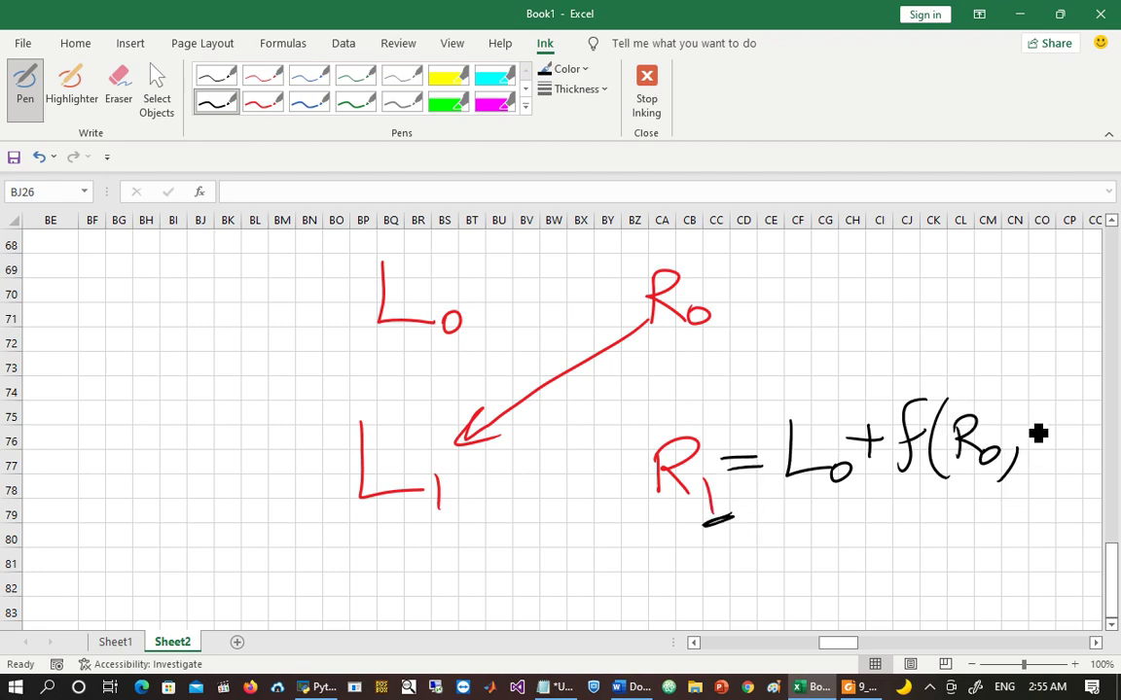
mouse_move(1035, 433)
left_mouse_down()
mouse_move(1037, 464)
mouse_move(1062, 463)
left_mouse_up()
left_click_drag(1058, 409, 1056, 496)
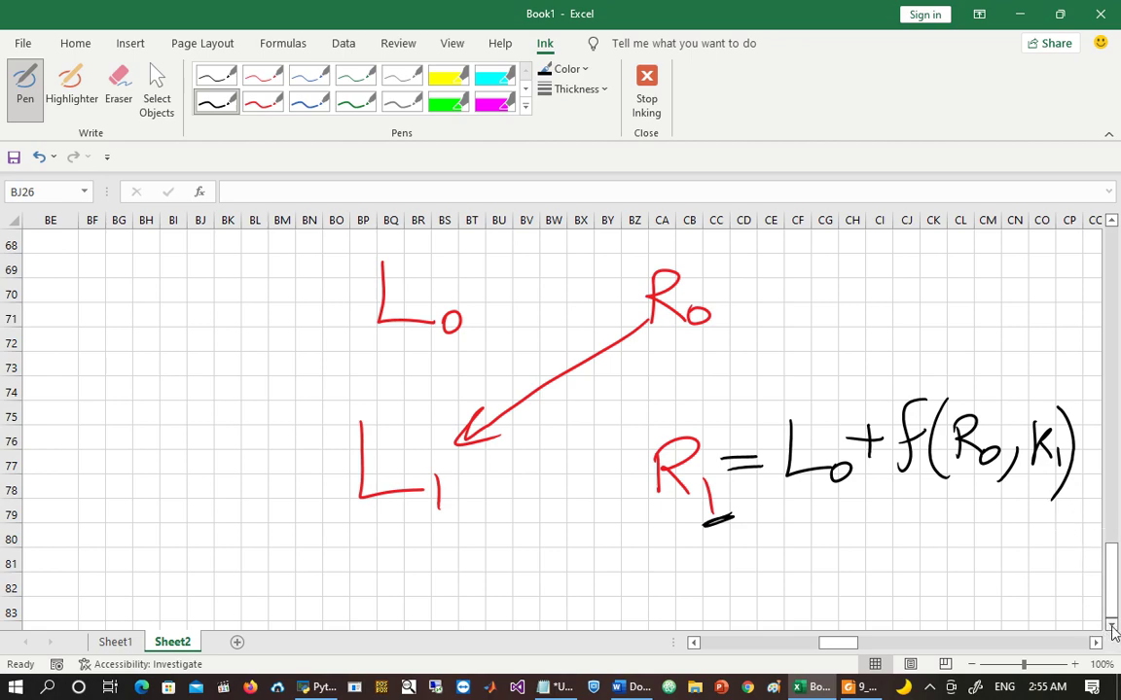
Step: Handwrite L2 and R2 in black ink below the L1 R1 line and draw an arrow from R1 to L2
left_click_drag(1112, 623, 1111, 623)
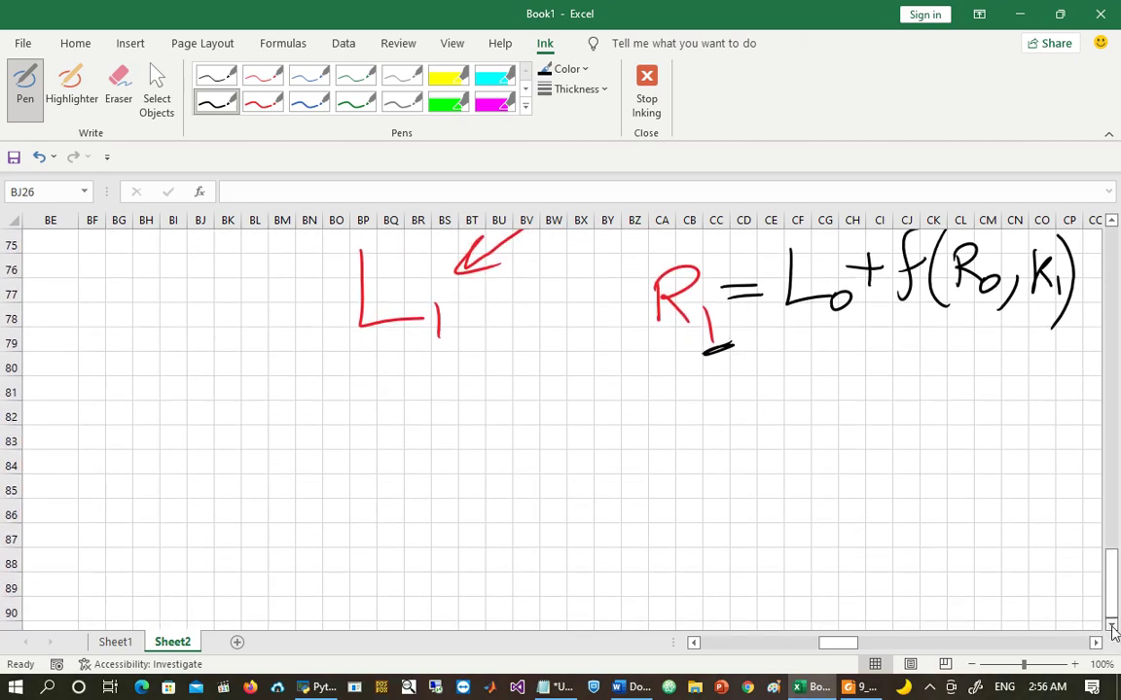
mouse_move(337, 471)
left_mouse_down()
mouse_move(401, 545)
mouse_move(440, 554)
left_mouse_up()
mouse_move(654, 481)
left_mouse_down()
mouse_move(651, 525)
mouse_move(721, 526)
left_mouse_up()
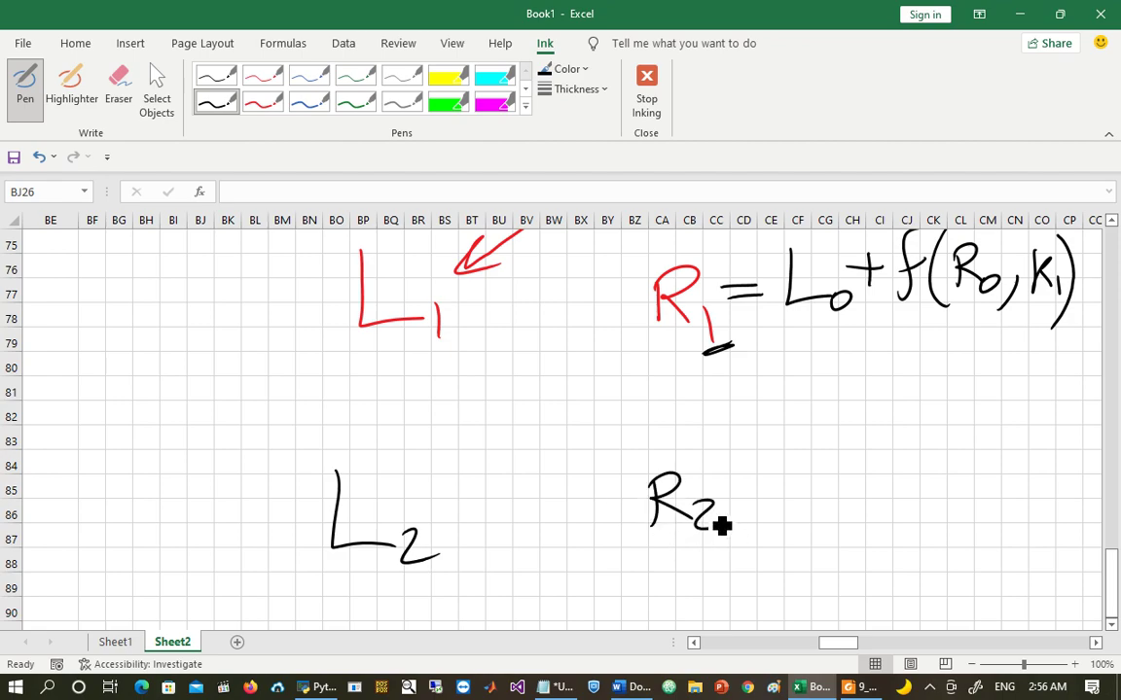
mouse_move(632, 321)
left_mouse_down()
mouse_move(458, 473)
mouse_move(476, 466)
left_mouse_up()
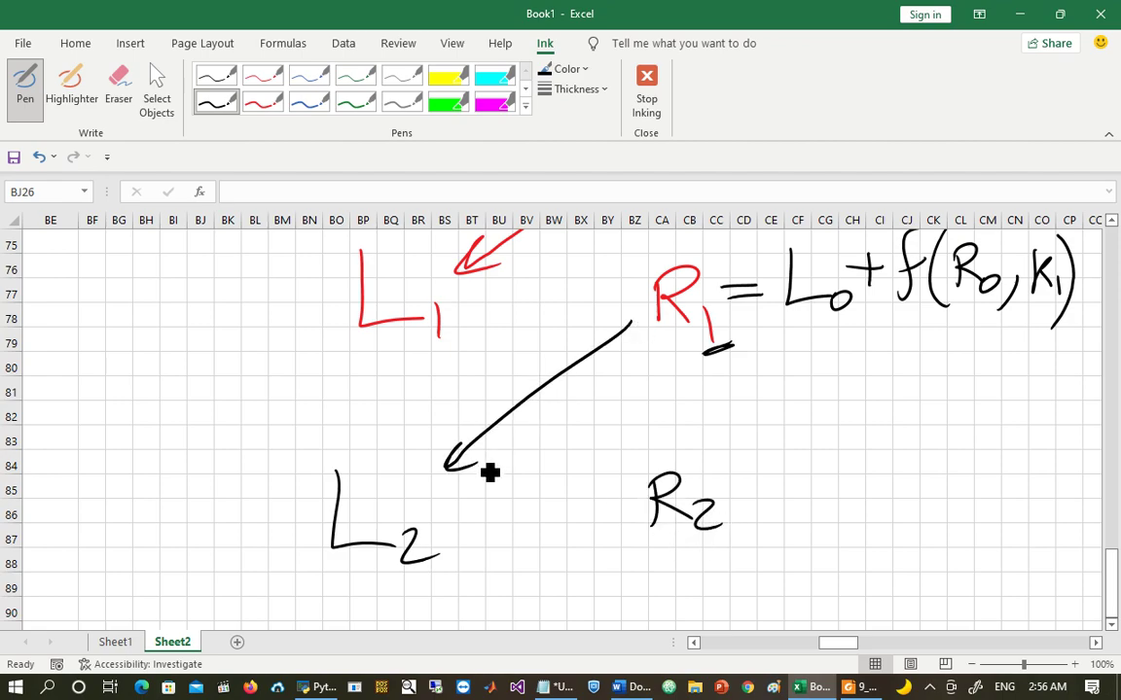
left_click(742, 642)
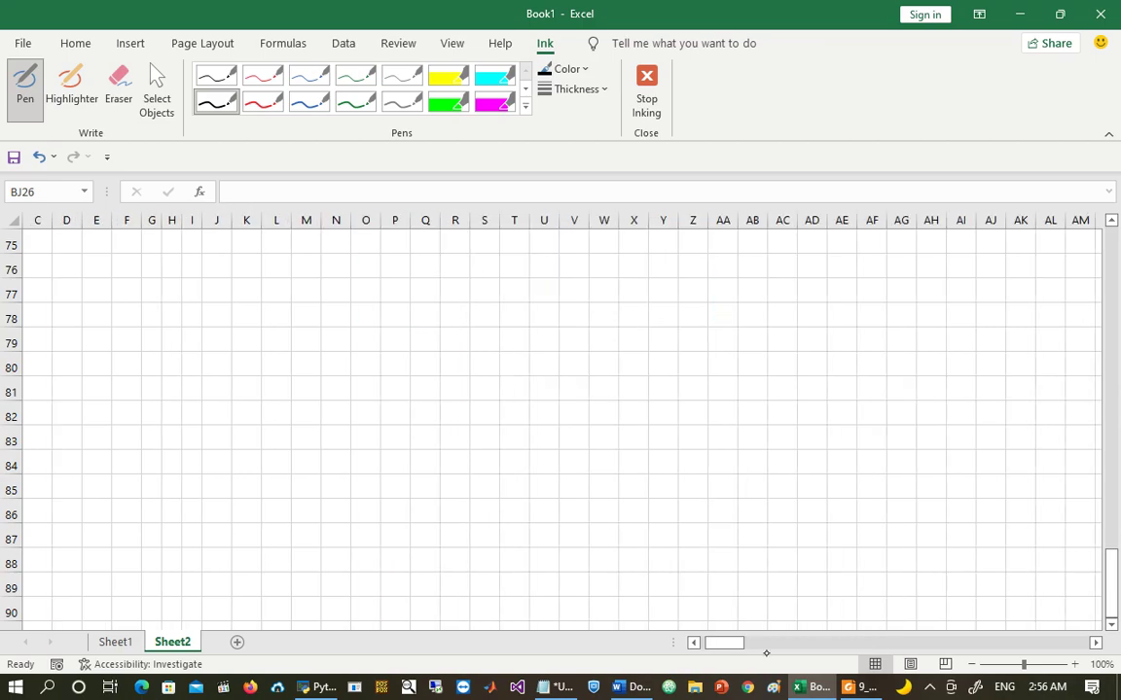
Step: Extend R2 in black ink with = L1 + f(R1, K2) beside the R2 label in rows 82 to 86
scroll(766, 653, "up", 20)
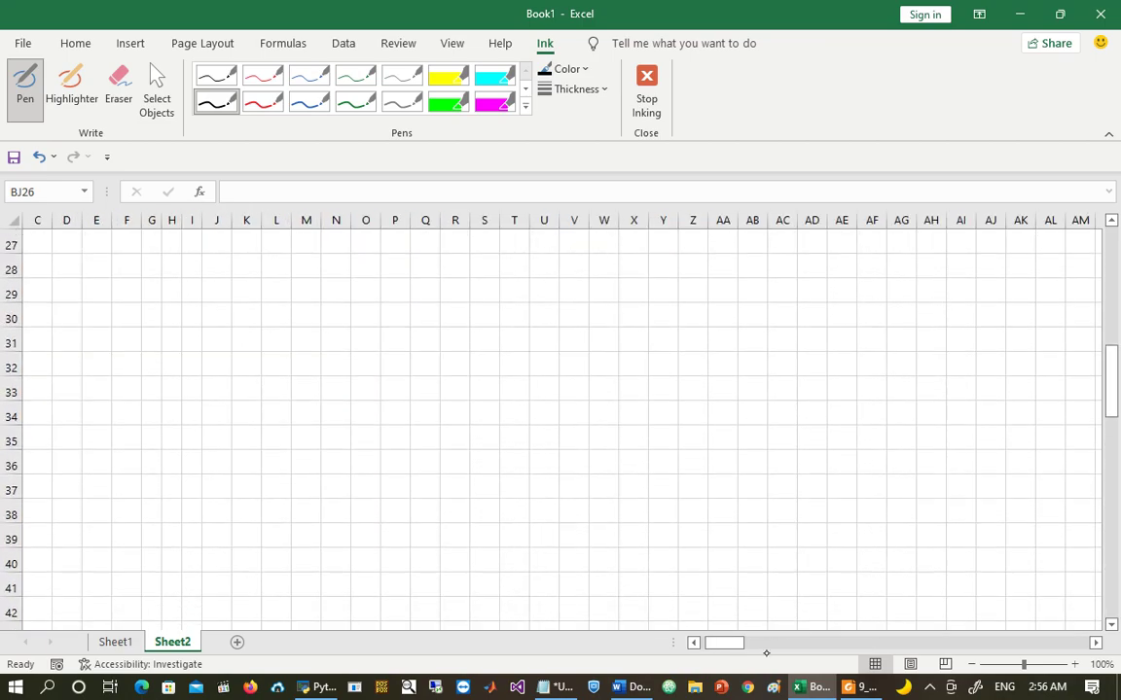
scroll(765, 653, "down", 20)
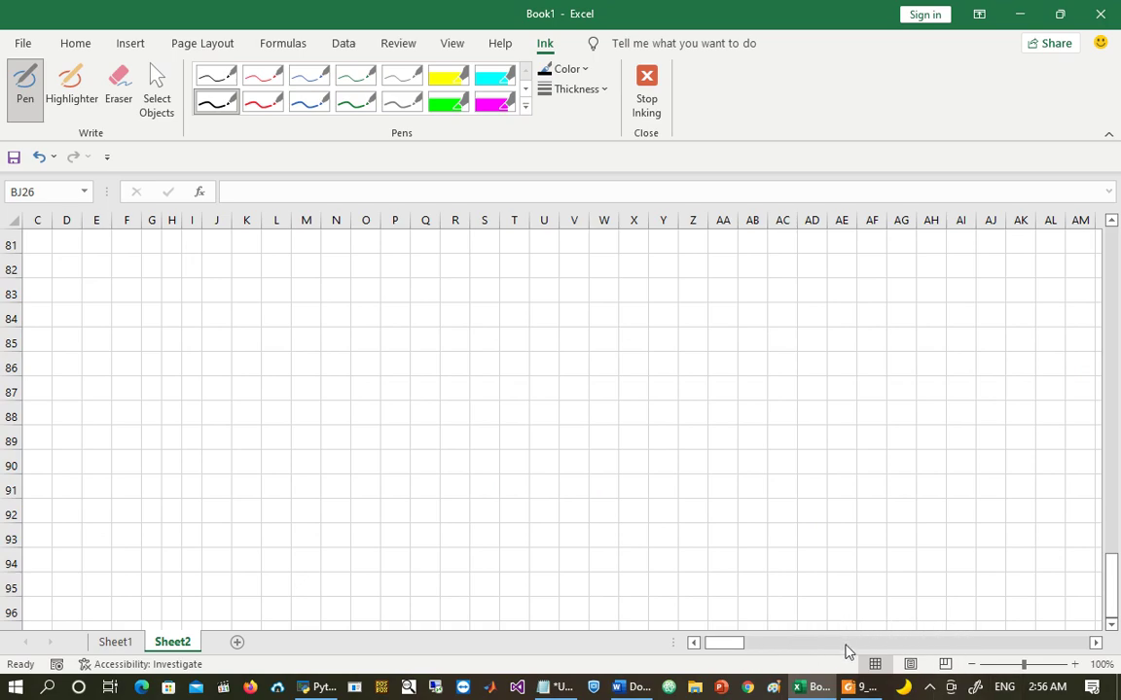
scroll(845, 653, "right", 15)
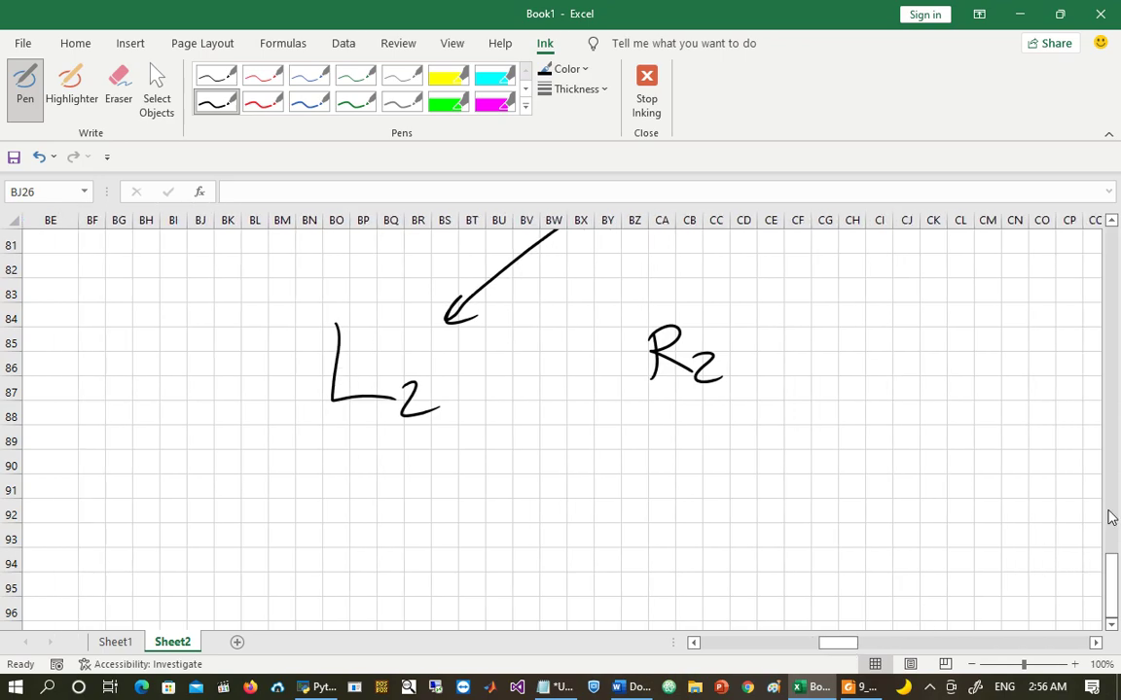
scroll(1113, 224, "up", 3)
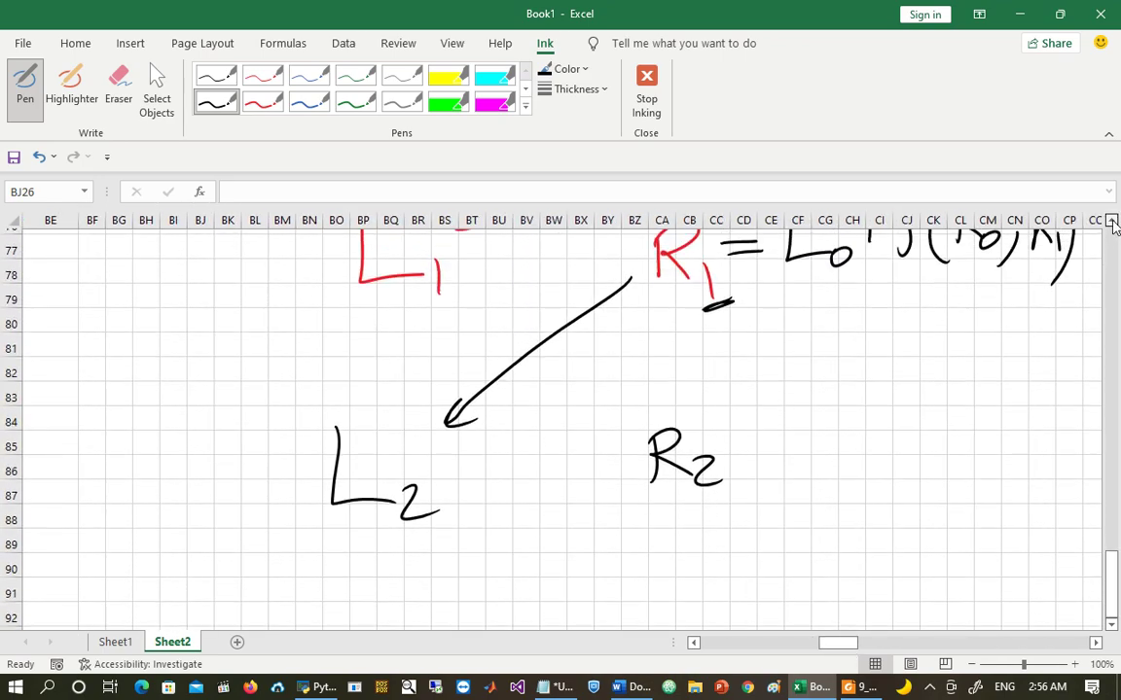
mouse_move(729, 586)
left_mouse_down()
mouse_move(767, 581)
mouse_move(774, 595)
left_mouse_up()
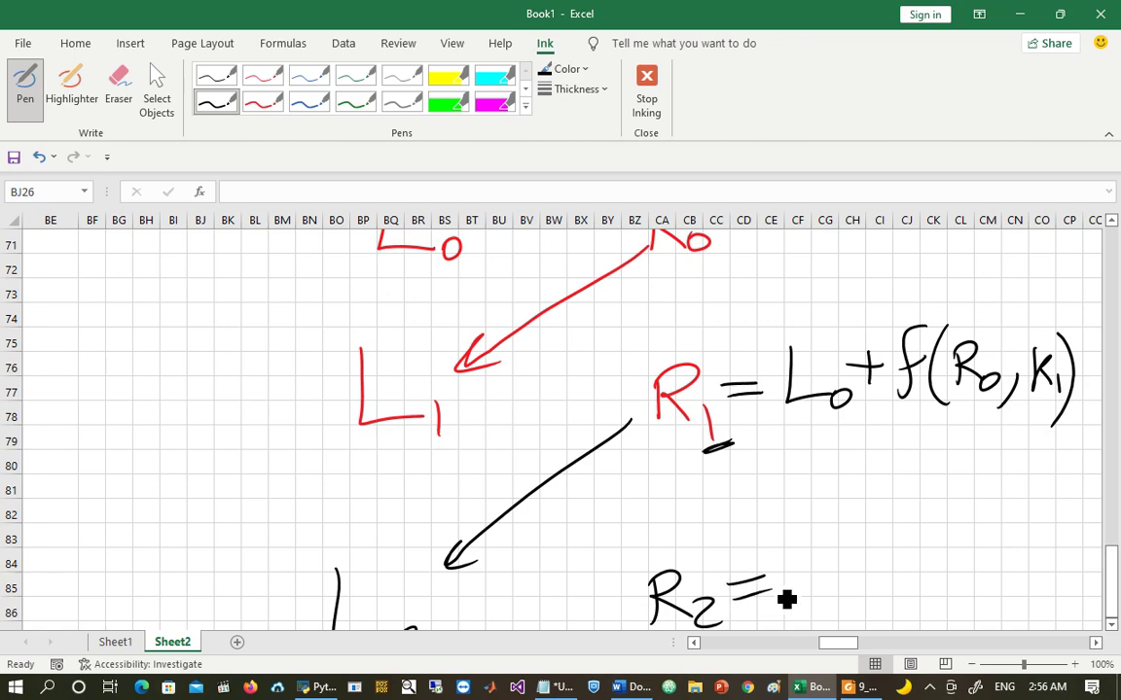
left_click_drag(806, 545, 855, 597)
mouse_move(875, 576)
left_mouse_down()
mouse_move(899, 573)
mouse_move(889, 588)
left_mouse_up()
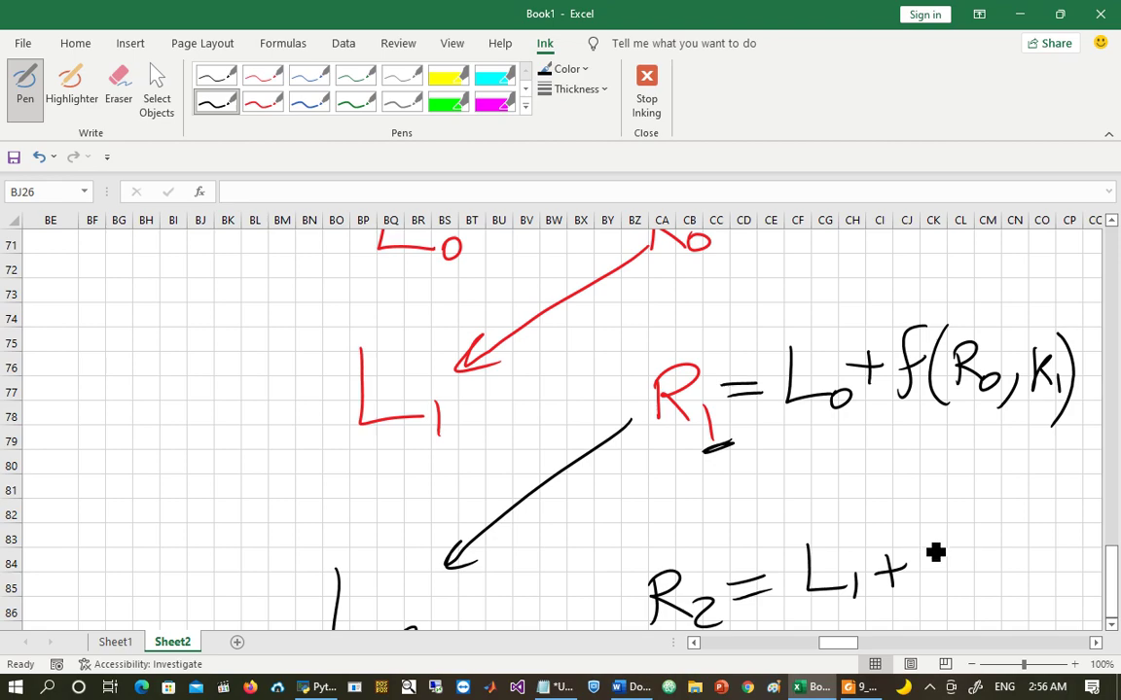
mouse_move(940, 535)
left_mouse_down()
mouse_move(914, 586)
mouse_move(933, 562)
mouse_move(958, 581)
left_mouse_up()
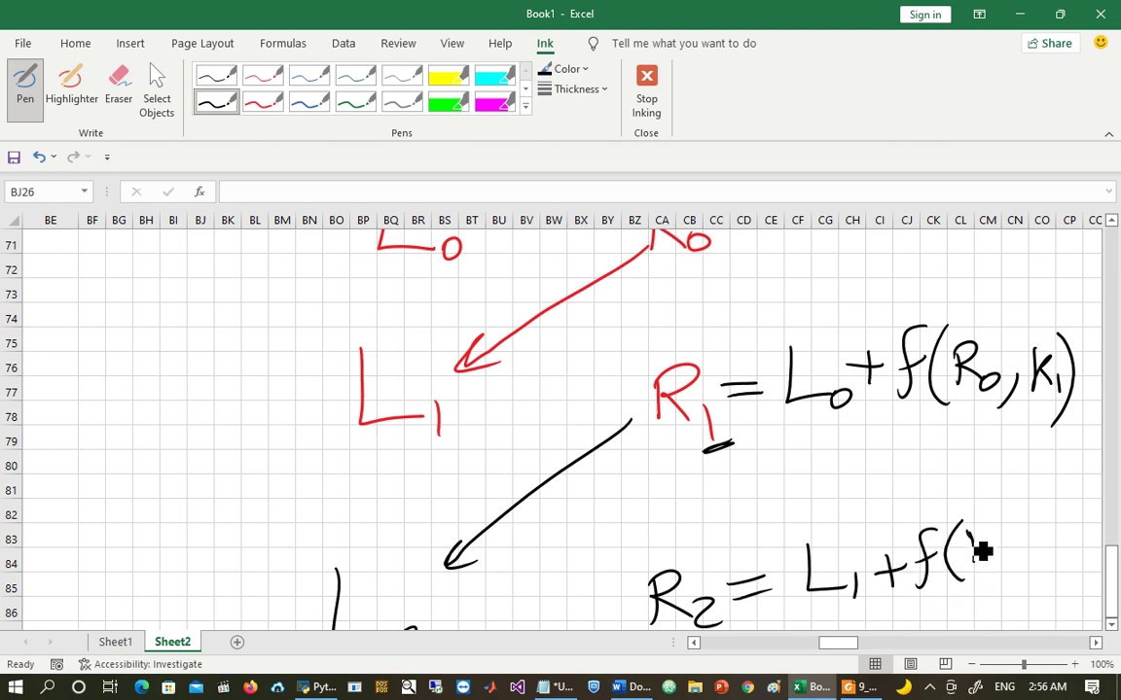
left_click_drag(969, 530, 971, 582)
left_click_drag(970, 527, 1015, 570)
left_click_drag(1042, 519, 1039, 564)
mouse_move(1061, 519)
left_mouse_down()
mouse_move(1063, 568)
mouse_move(1082, 559)
left_mouse_up()
left_click_drag(1070, 498, 1089, 588)
Step: Mark up the R2 formula with black ink strokes beneath the equals sign, K2, f, the whole f(R1, K2) term and L1
left_click_drag(759, 588, 732, 622)
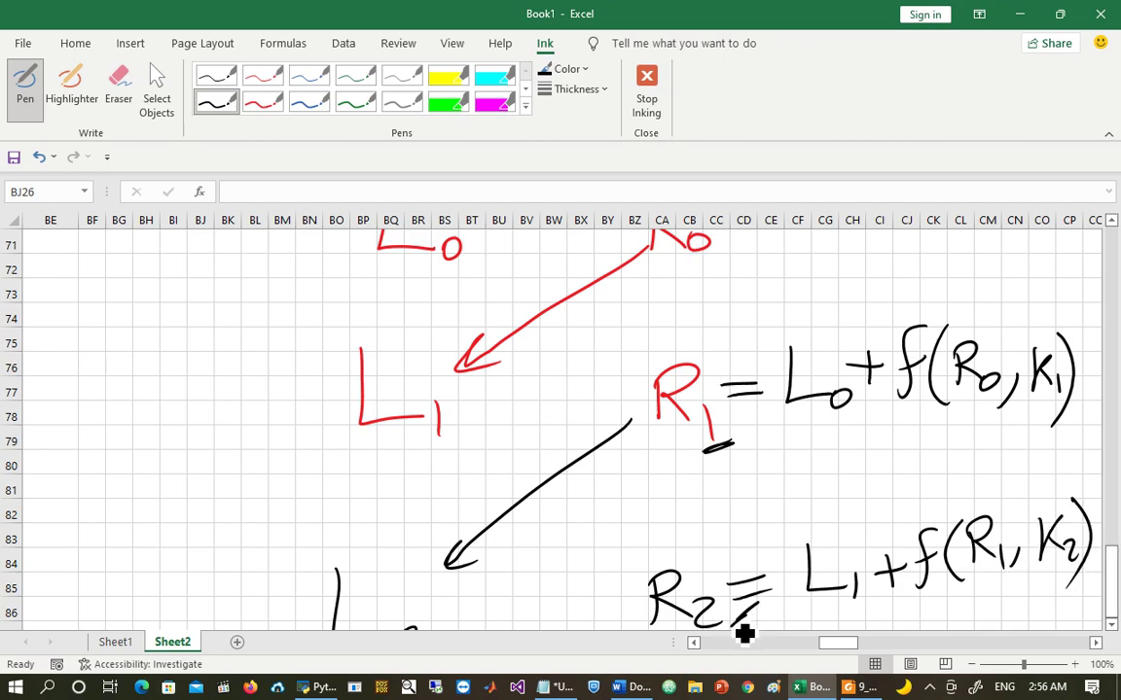
left_click_drag(1087, 573, 1046, 587)
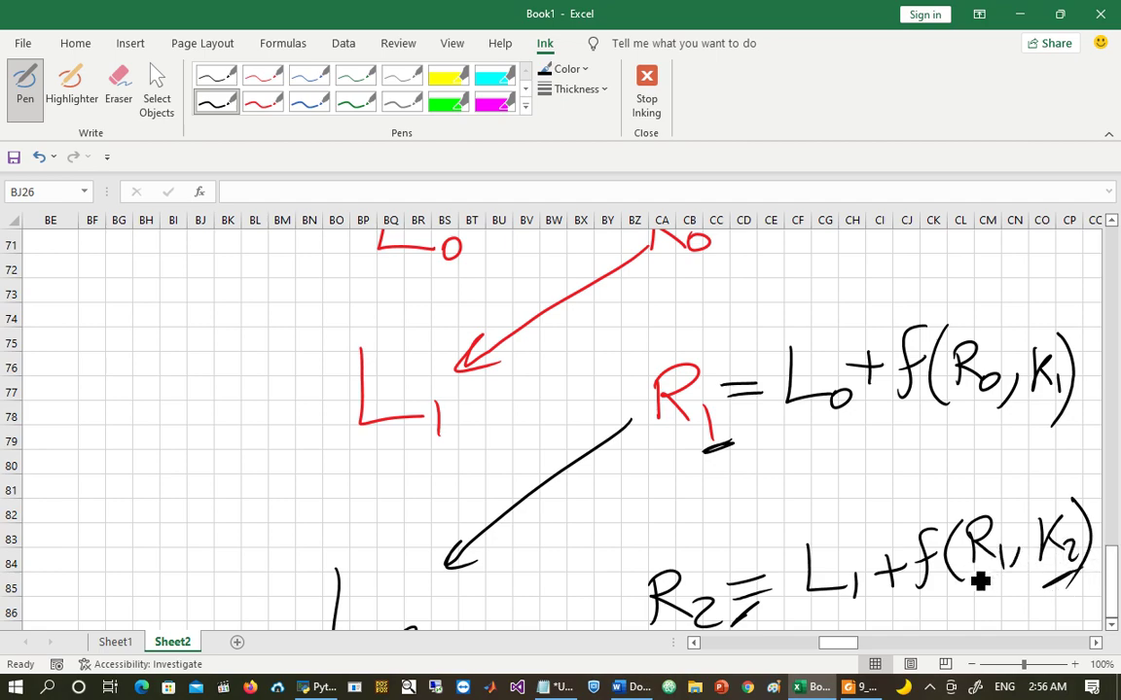
left_click_drag(918, 597, 930, 599)
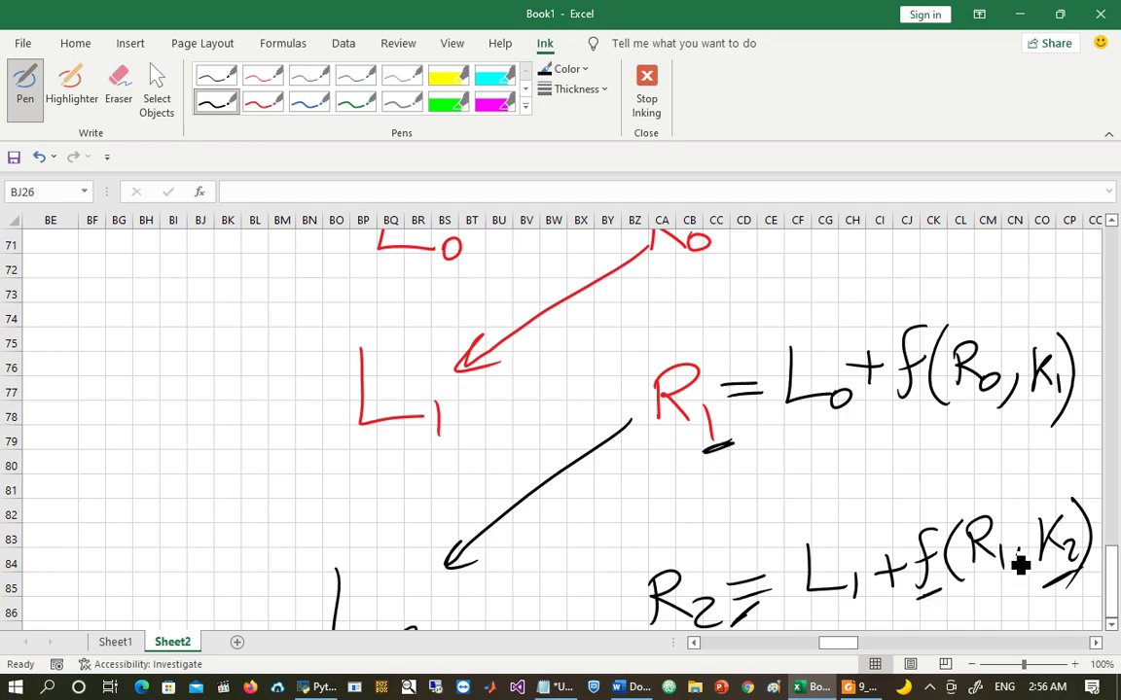
left_click_drag(909, 619, 1064, 589)
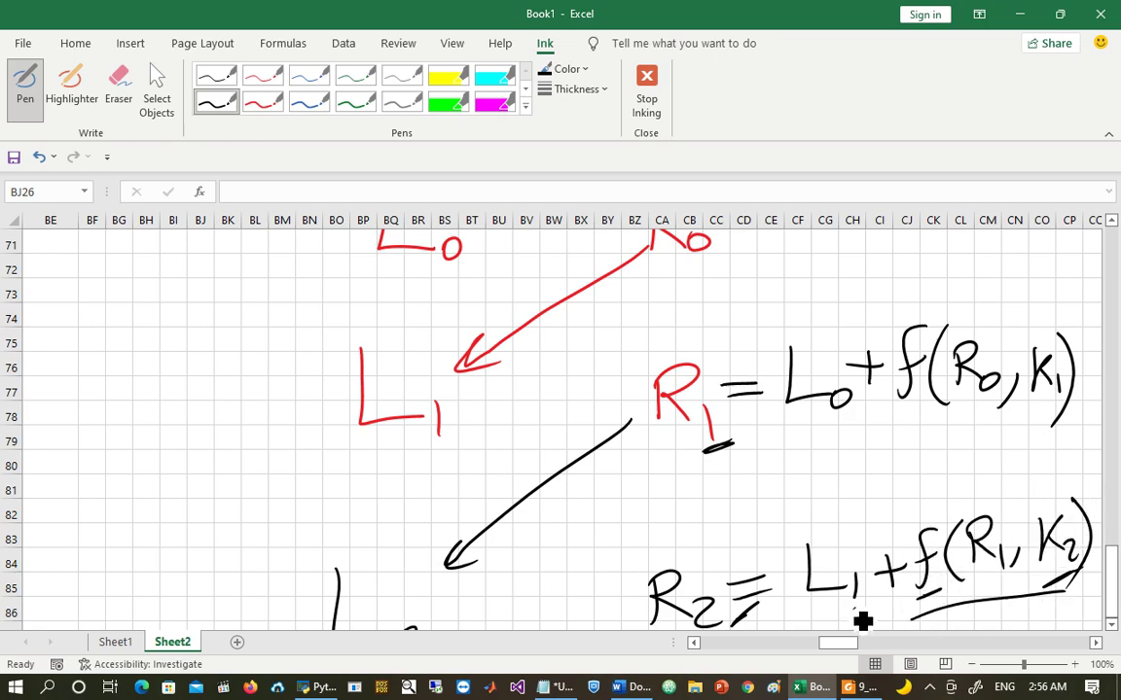
left_click_drag(861, 606, 808, 615)
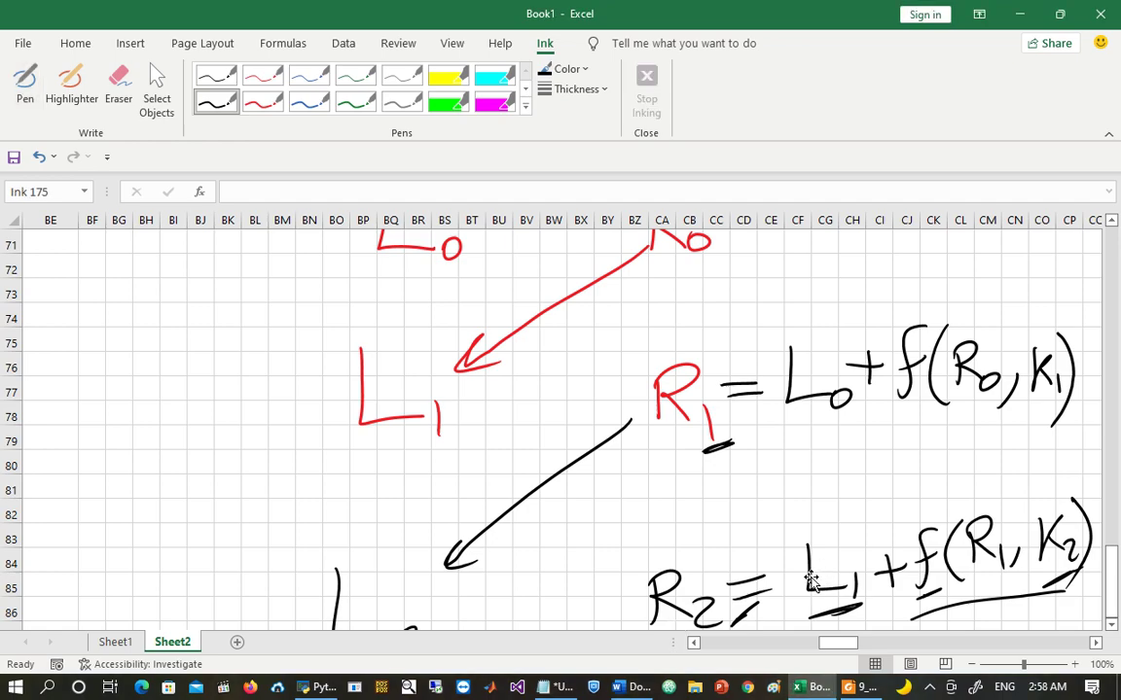
Step: Select all the handwritten ink on the sheet and delete it
left_click(810, 581)
key("ctrl+a")
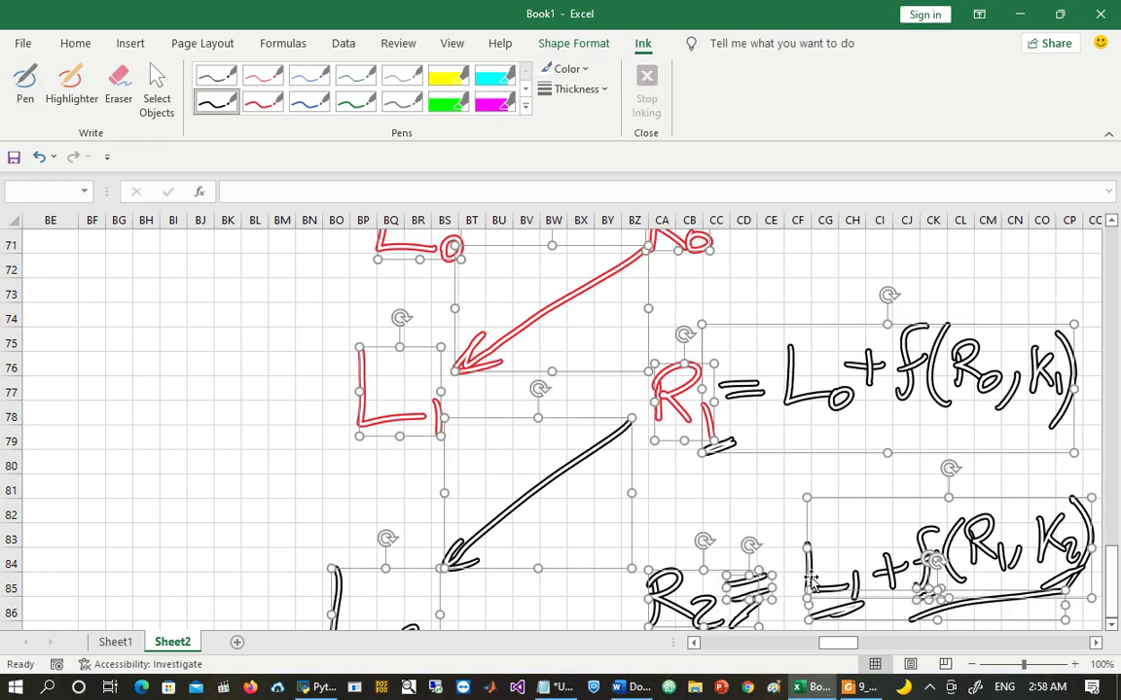
key("Delete")
Step: Enter the label L1 in cell BE27 below the R0 rows
scroll(810, 577, "up", 20)
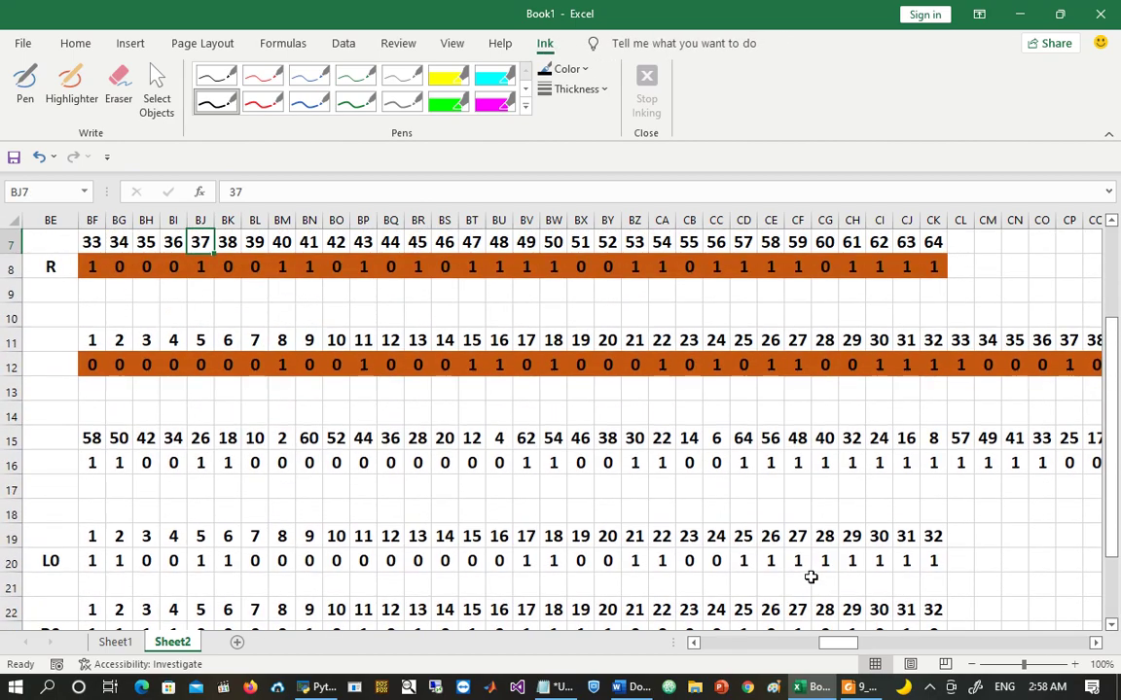
scroll(810, 577, "down", 3)
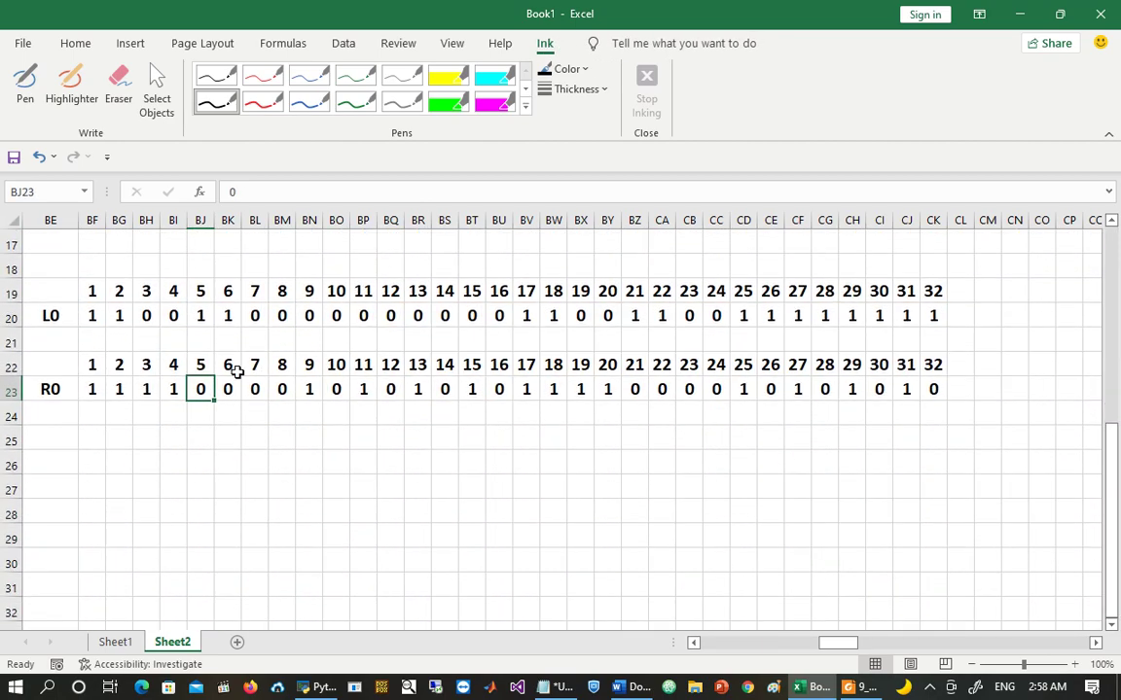
left_click(41, 493)
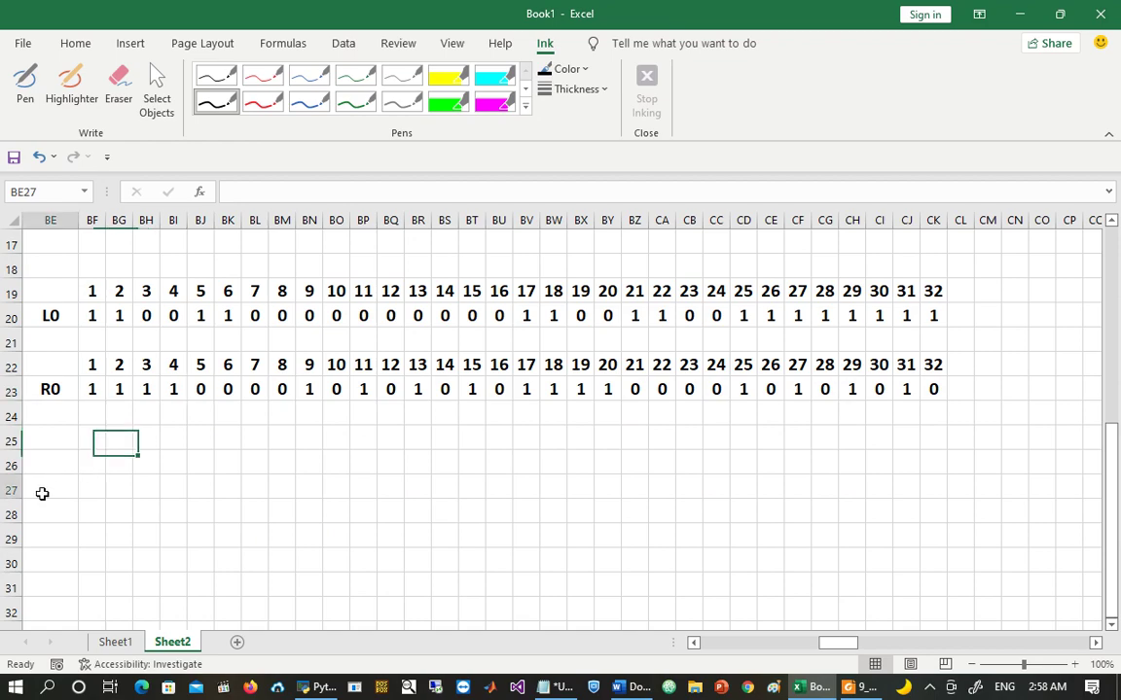
type("I")
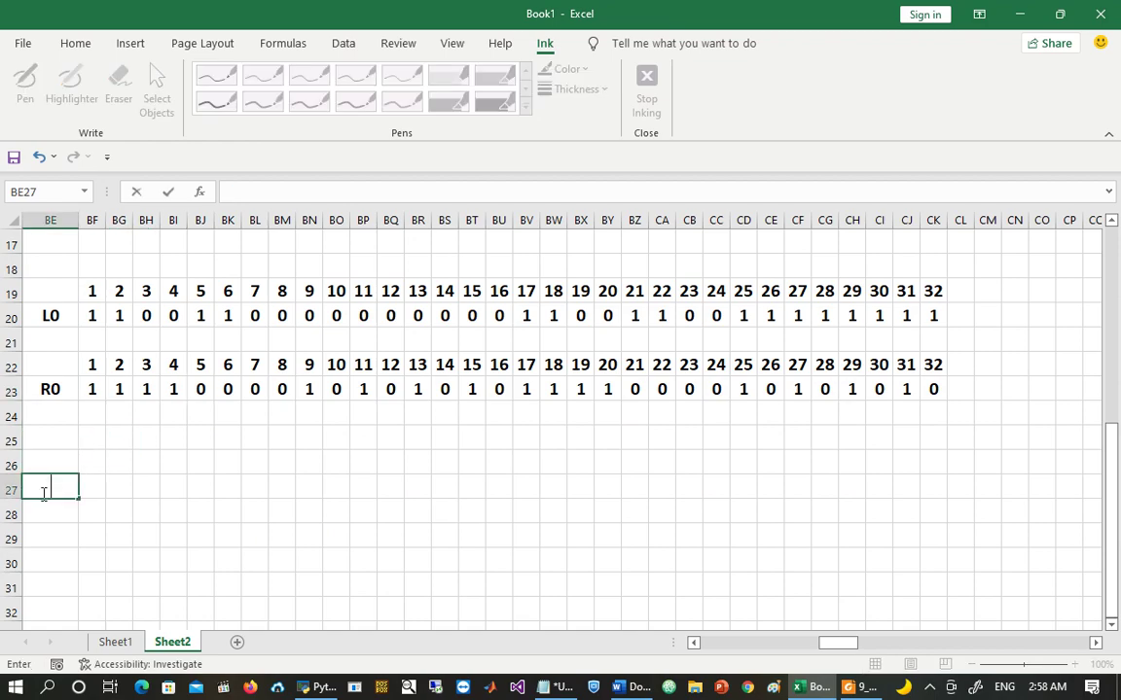
key("Return")
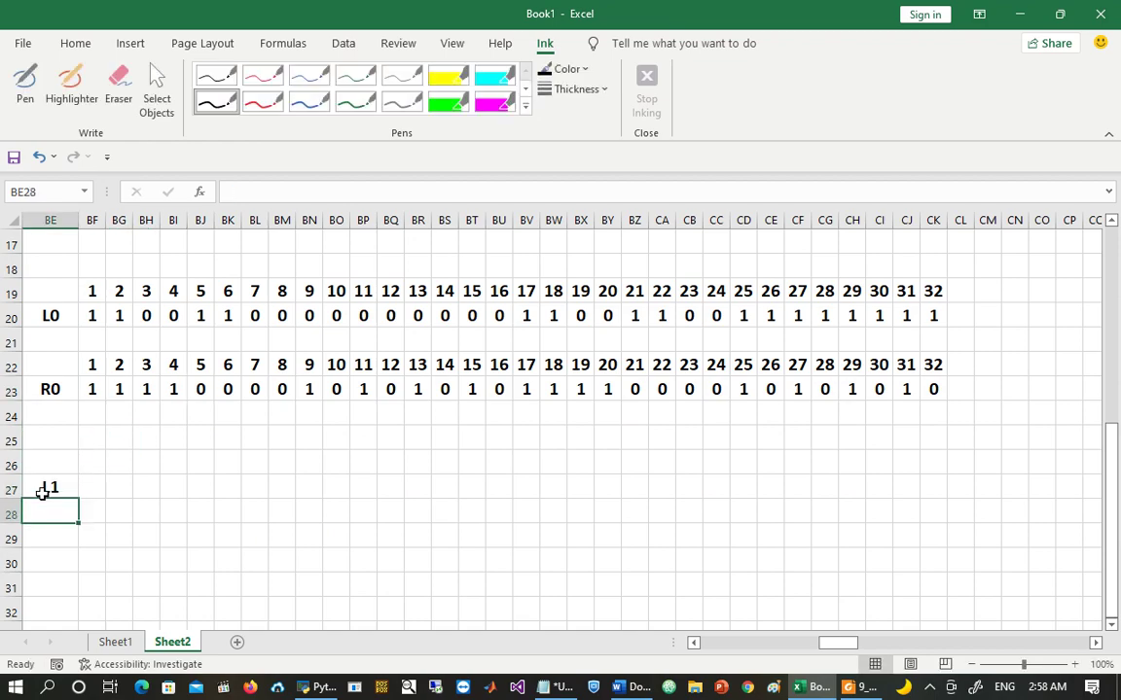
Step: Copy the R0 number and bit rows BF22:CK23 and paste them as values at BF26 beside L1
left_click_drag(93, 365, 932, 379)
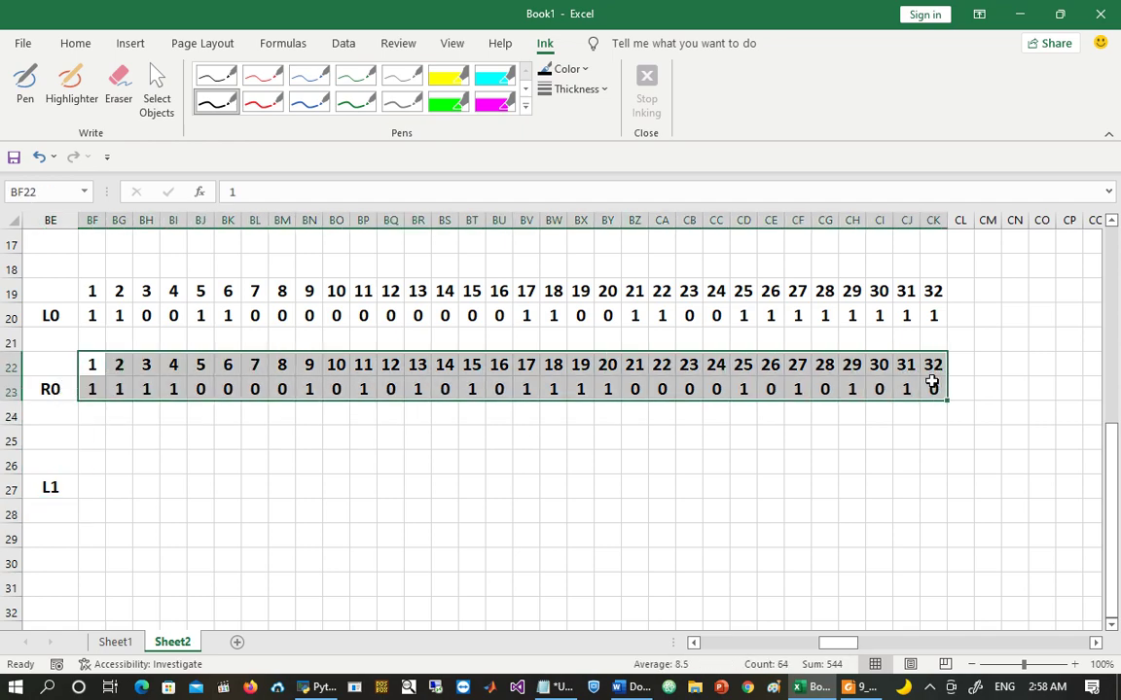
key("ctrl+c")
left_click(98, 469)
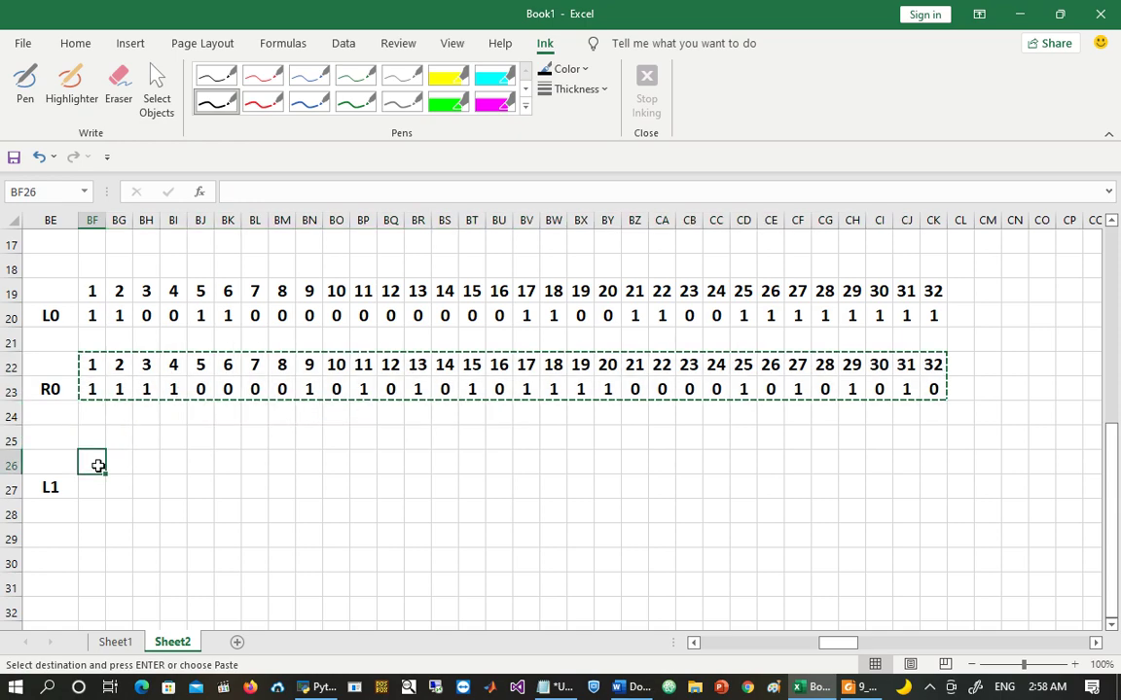
right_click(99, 470)
left_click(169, 118)
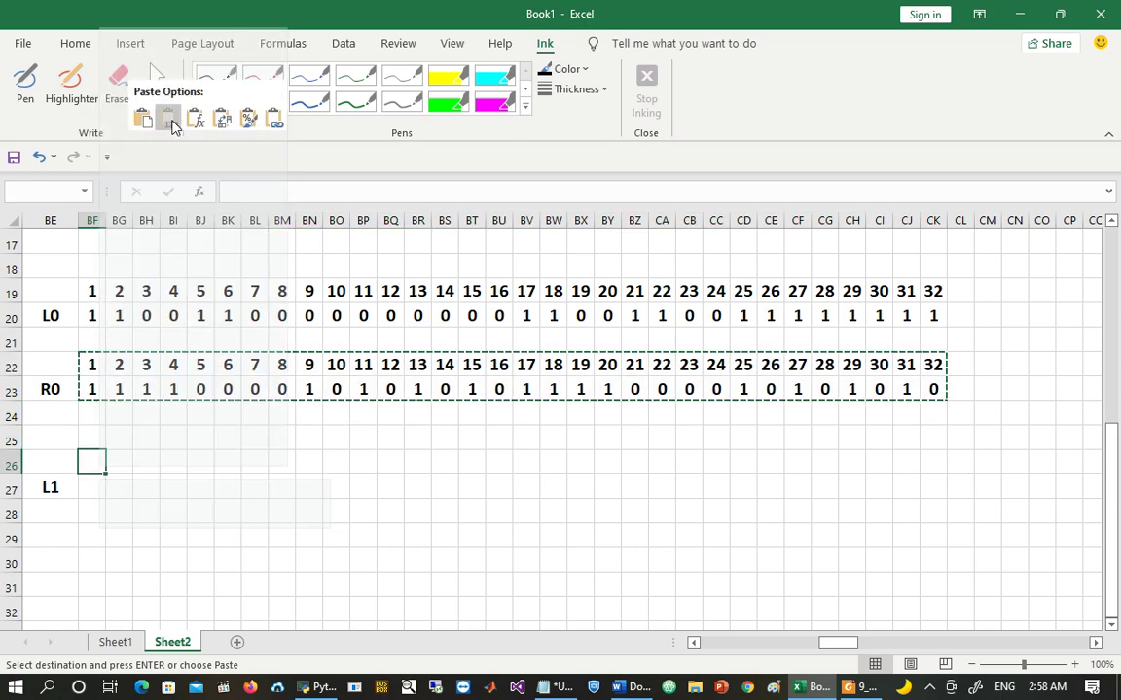
Step: Enter the label R1 in cell BE30
left_click(170, 535)
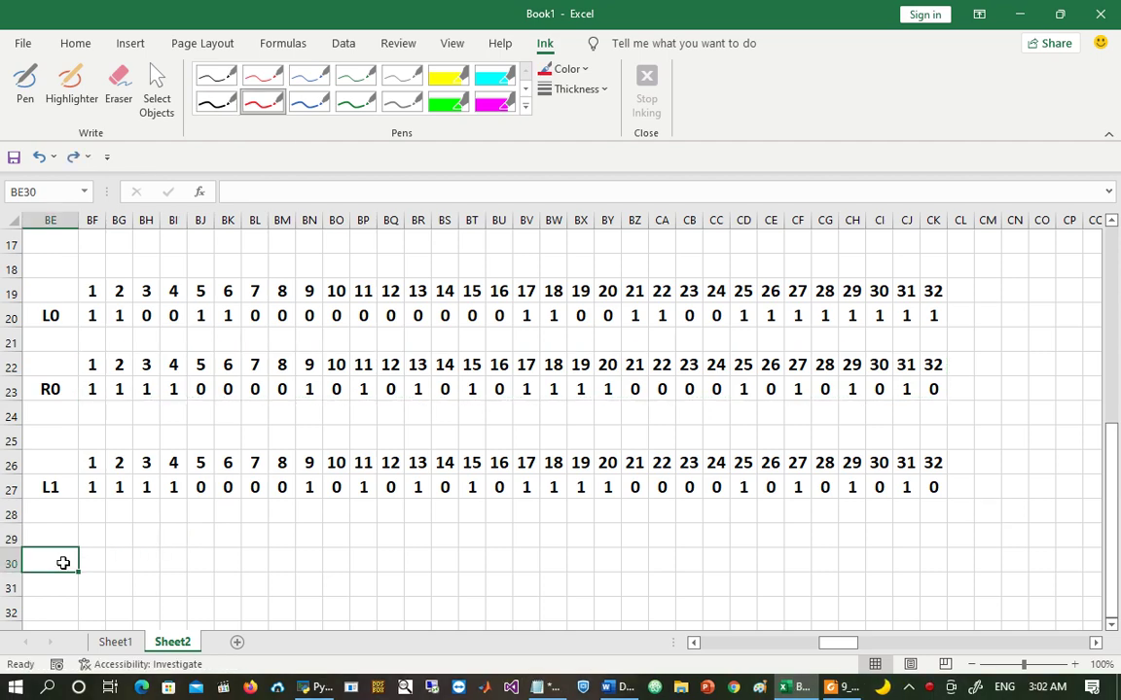
type("R1")
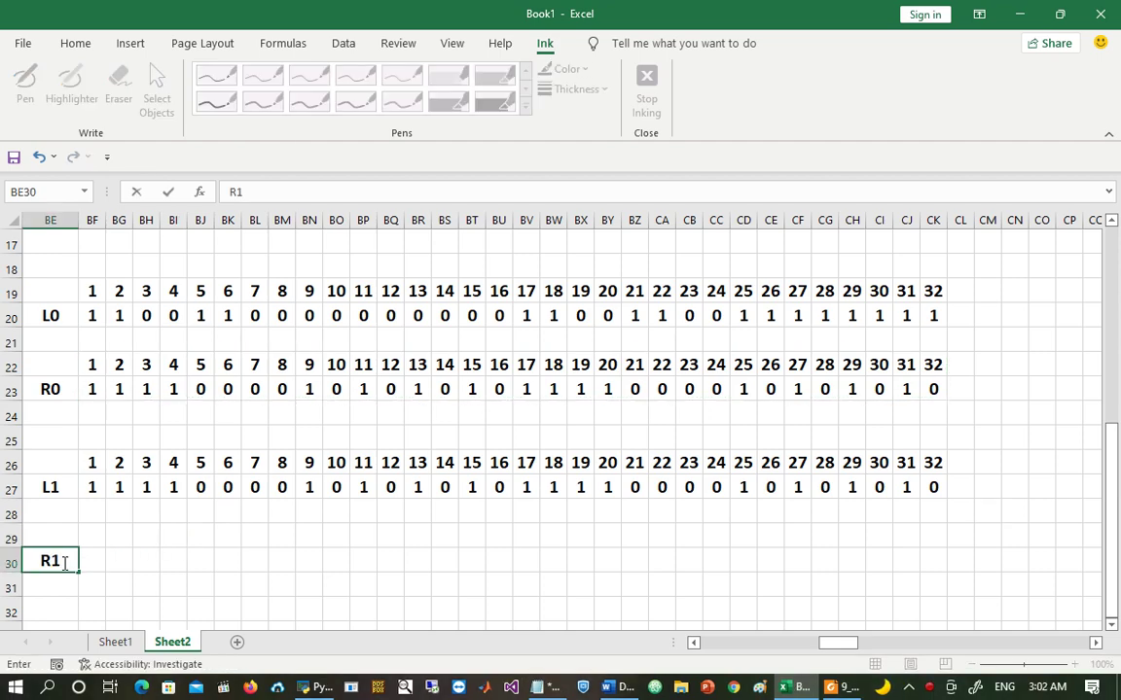
left_click(194, 562)
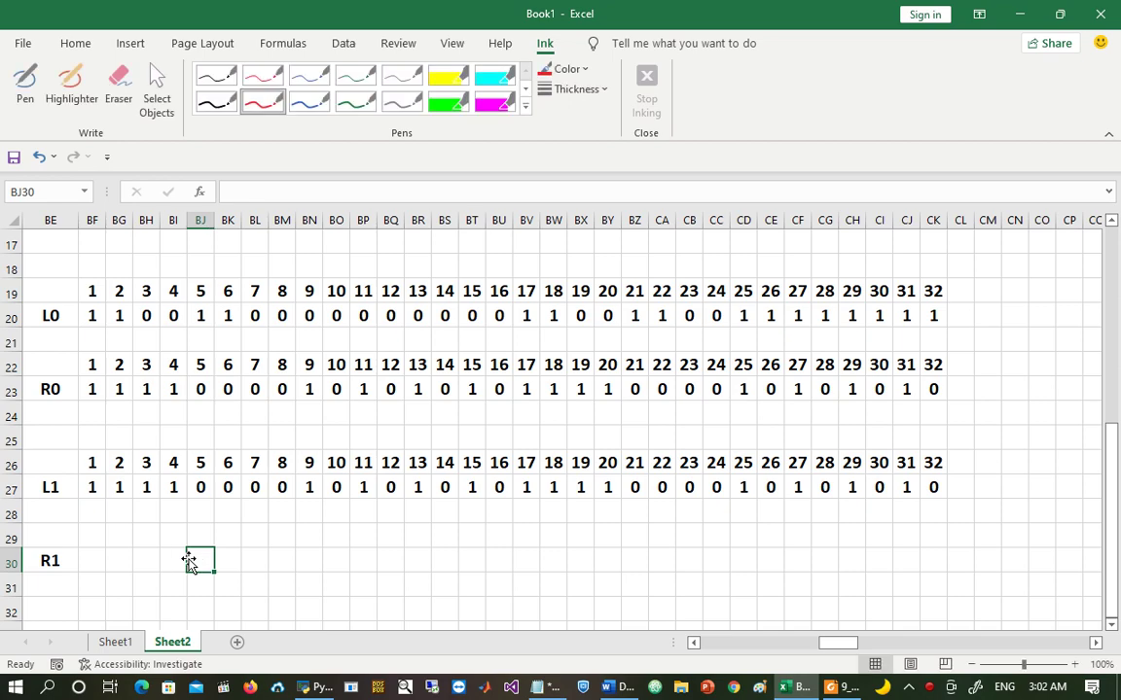
Step: Handwrite R1 = L0 + f(R0, K1) in red ink beside the R1 label and underline the subscript of R1
left_click(277, 98)
mouse_move(282, 541)
left_mouse_down()
mouse_move(277, 583)
mouse_move(295, 548)
mouse_move(306, 584)
mouse_move(350, 559)
left_mouse_up()
mouse_move(333, 567)
left_mouse_down()
mouse_move(412, 568)
mouse_move(486, 550)
mouse_move(475, 558)
left_mouse_up()
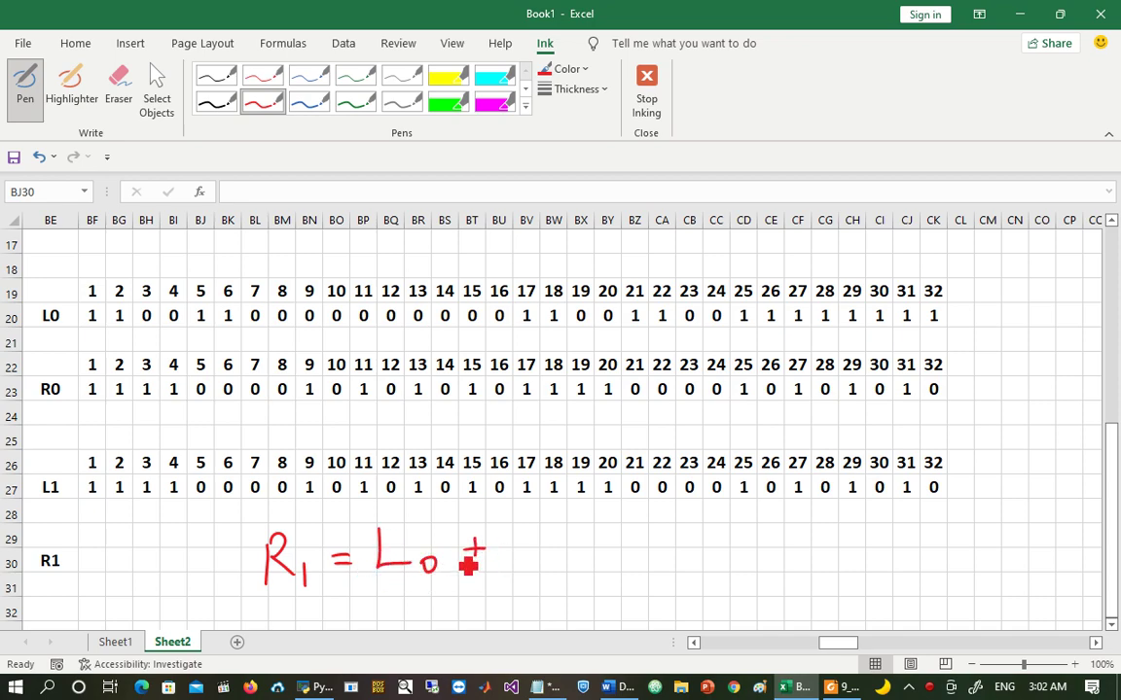
mouse_move(541, 516)
left_mouse_down()
mouse_move(515, 568)
mouse_move(533, 536)
mouse_move(572, 573)
left_mouse_up()
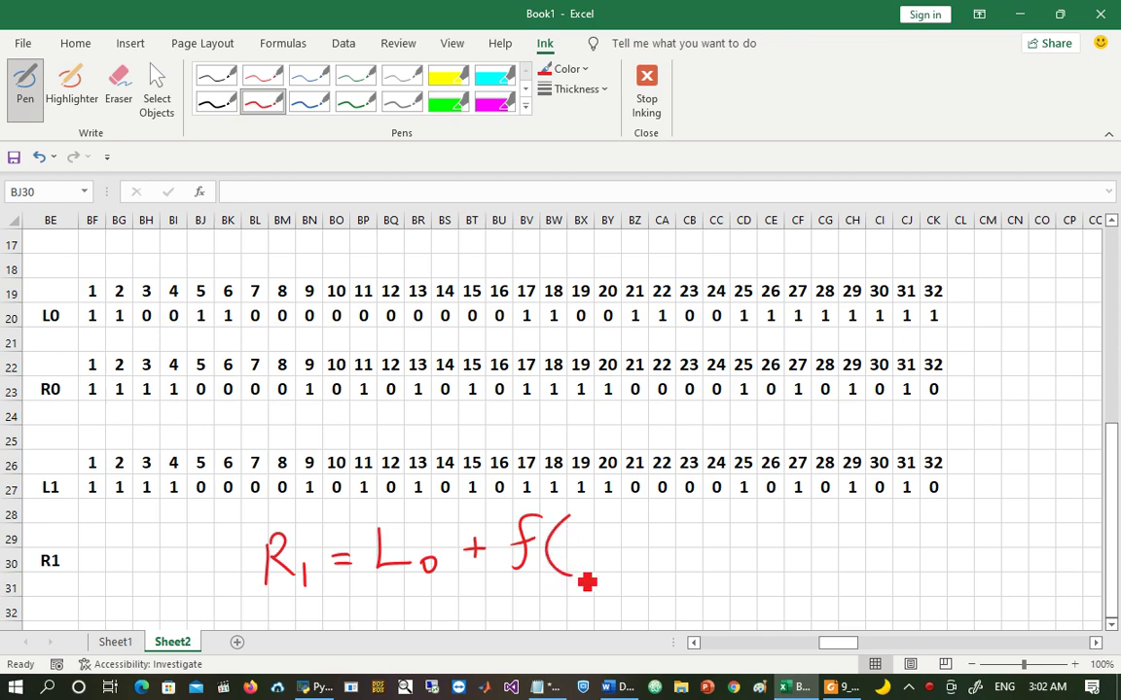
left_click_drag(587, 521, 587, 568)
mouse_move(586, 526)
left_mouse_down()
mouse_move(613, 530)
mouse_move(611, 560)
mouse_move(634, 551)
mouse_move(665, 574)
left_mouse_up()
mouse_move(687, 525)
left_mouse_down()
mouse_move(687, 563)
mouse_move(718, 561)
left_mouse_up()
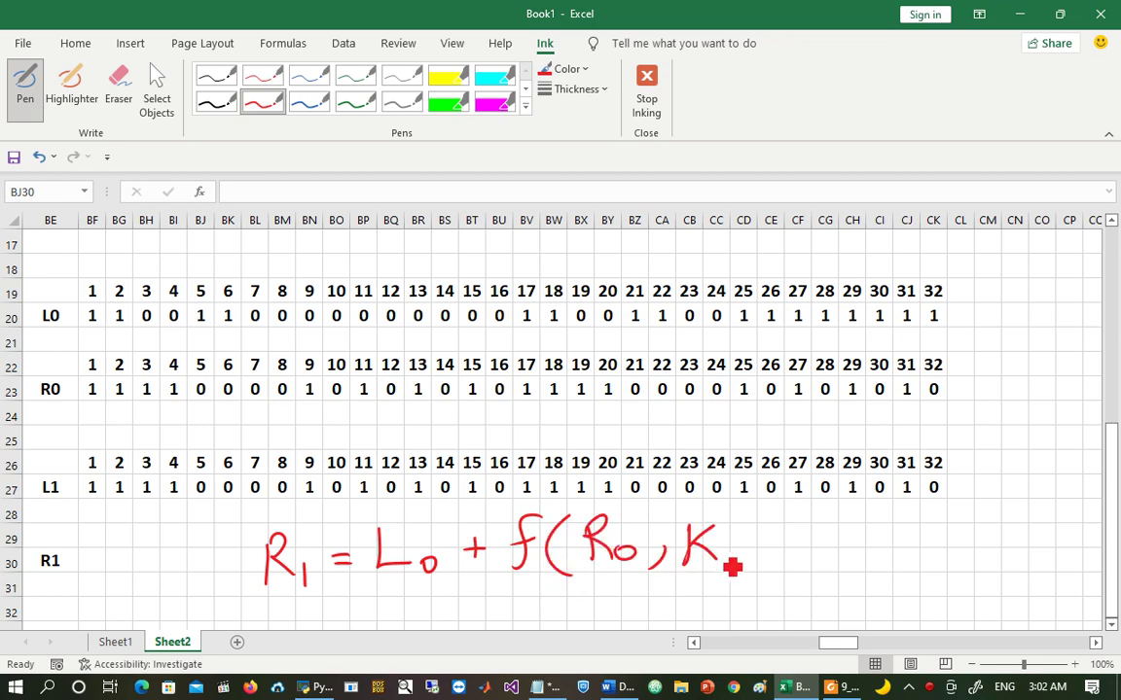
left_click_drag(306, 589, 324, 585)
left_click_drag(720, 552, 722, 576)
left_click_drag(741, 509, 722, 589)
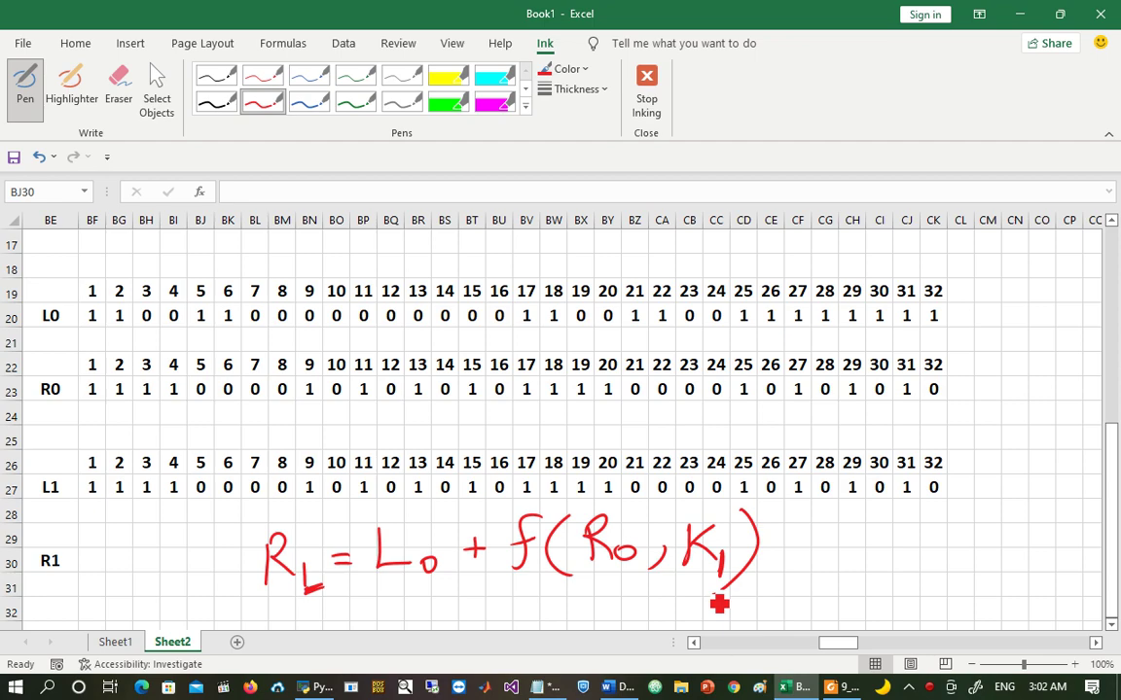
Step: Underline f and L0 in the R1 formula with blue ink
left_click(309, 102)
left_click_drag(506, 575, 547, 582)
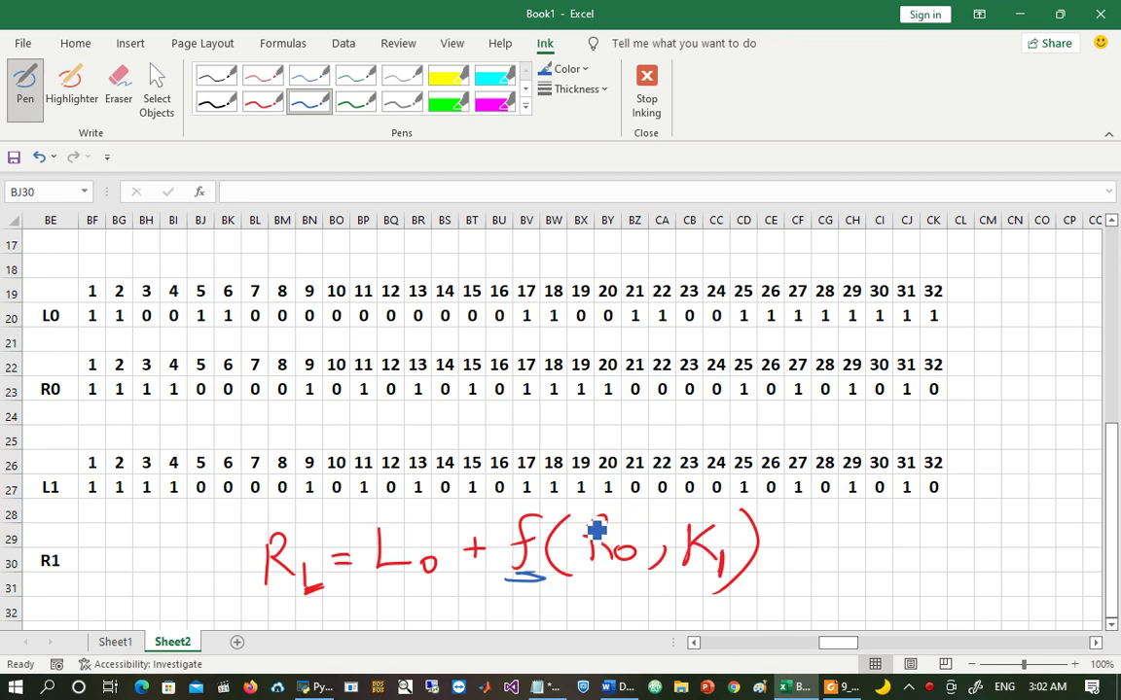
left_click_drag(383, 577, 447, 575)
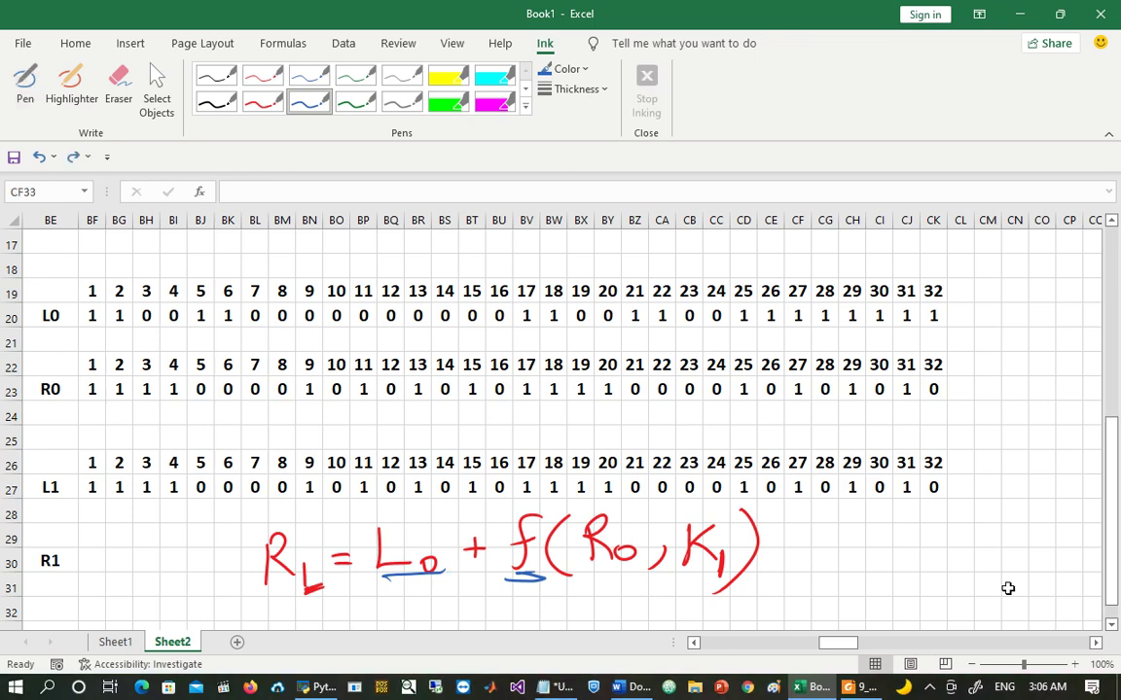
Step: Circle R0 in the formula in blue ink, annotate it with 32, and put a check mark beside the R0 bit rows
left_click(306, 101)
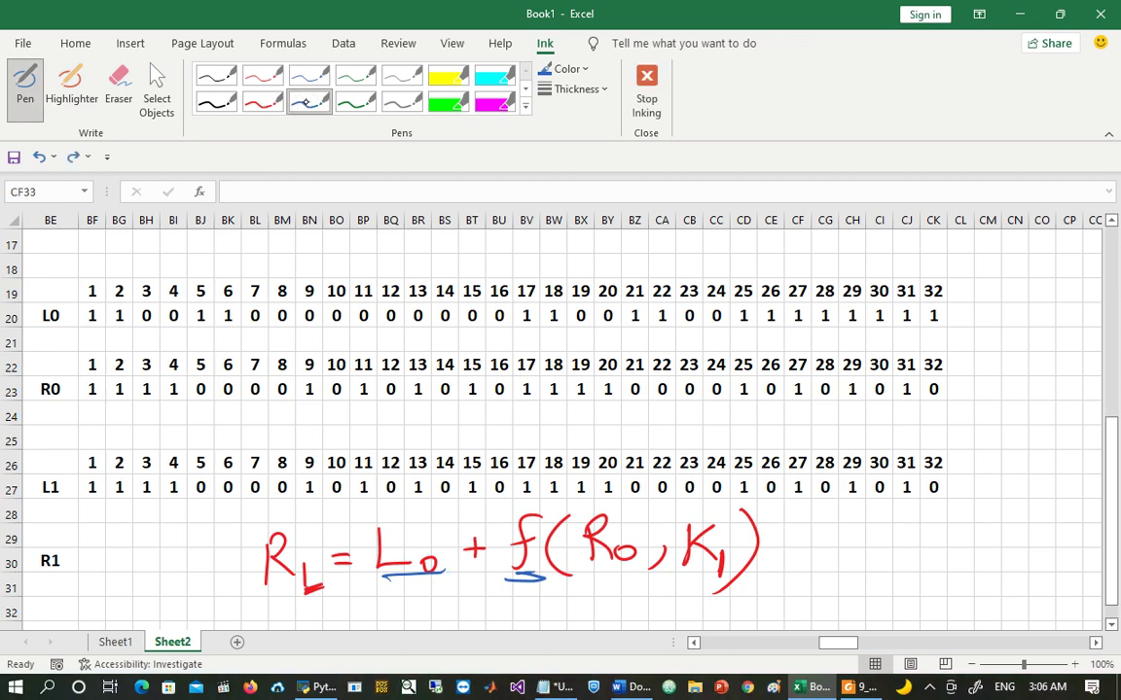
mouse_move(645, 526)
left_mouse_down()
mouse_move(618, 592)
mouse_move(658, 517)
left_mouse_up()
left_click_drag(667, 506, 678, 514)
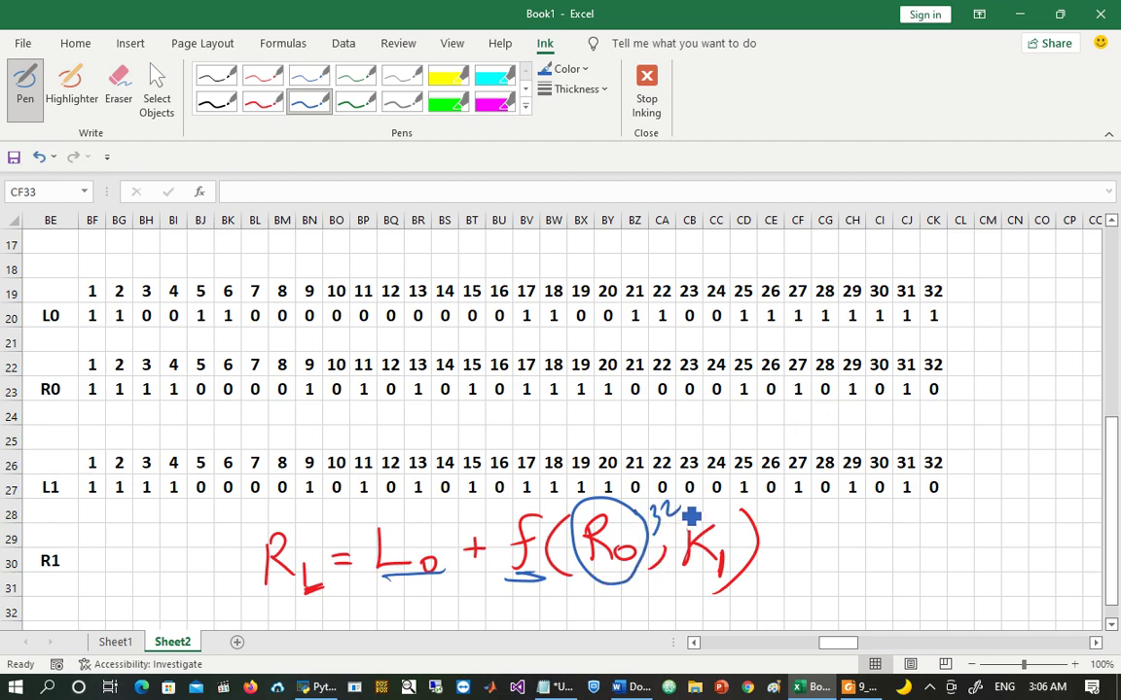
left_click_drag(961, 375, 1008, 356)
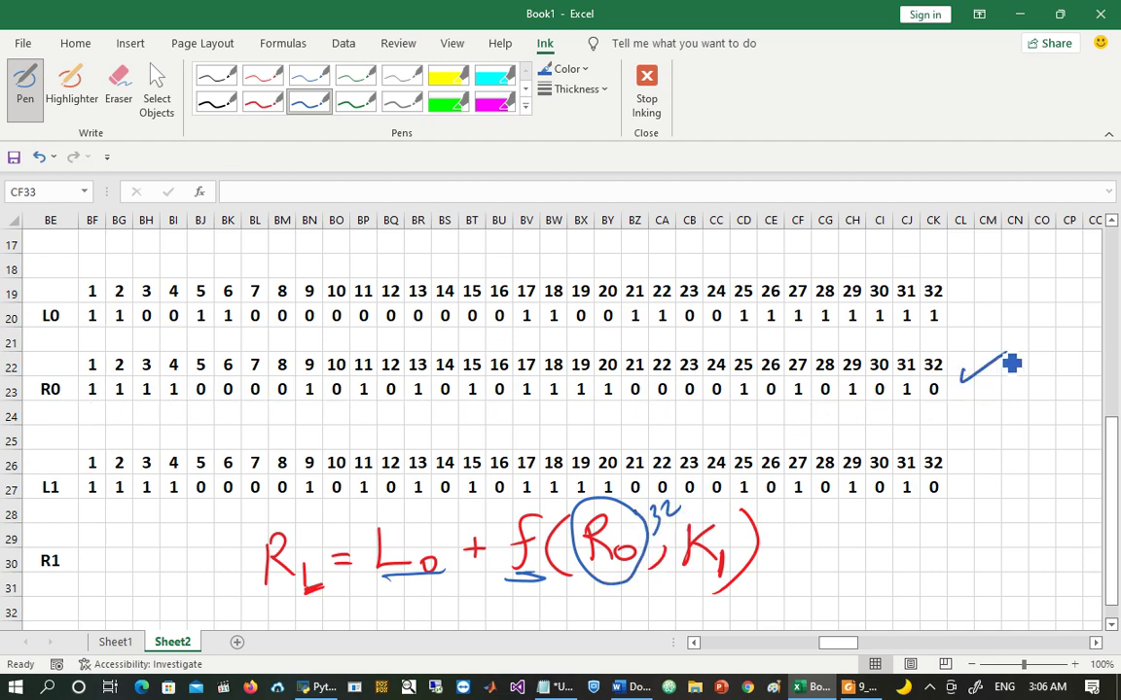
Step: Underline K1 in blue ink, write 48 bit beside the formula, and underline the 32 above R0
mouse_move(669, 583)
left_mouse_down()
mouse_move(782, 558)
mouse_move(796, 559)
mouse_move(799, 584)
mouse_move(817, 564)
mouse_move(827, 570)
left_mouse_up()
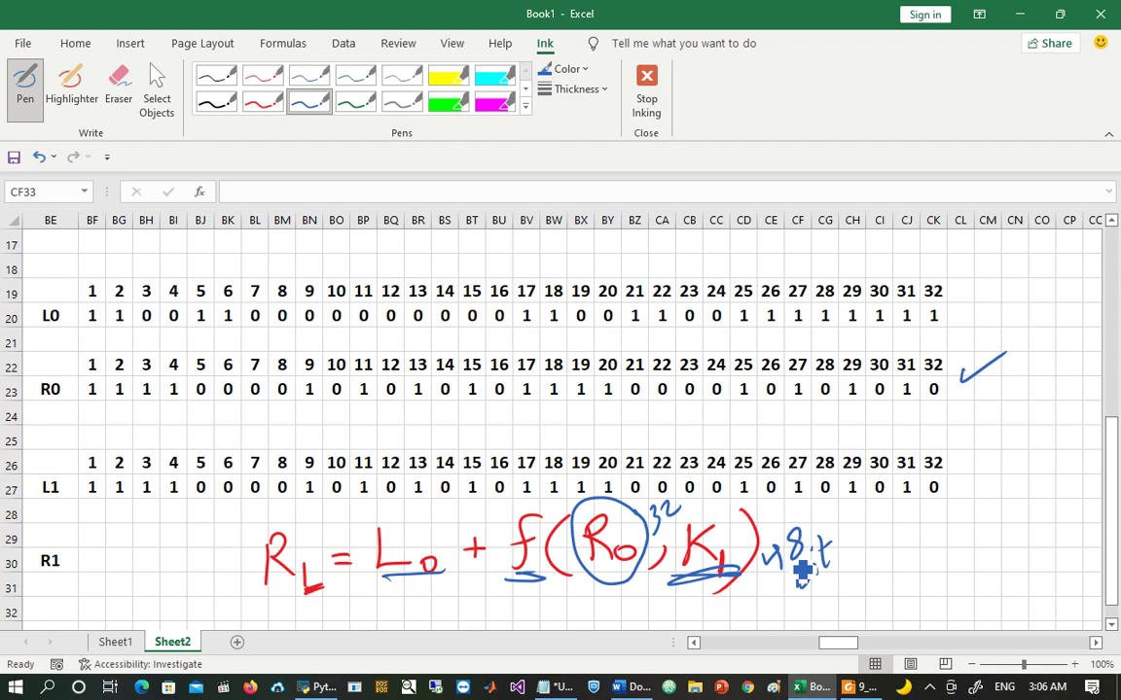
left_click_drag(796, 560, 806, 588)
left_click_drag(692, 504, 659, 533)
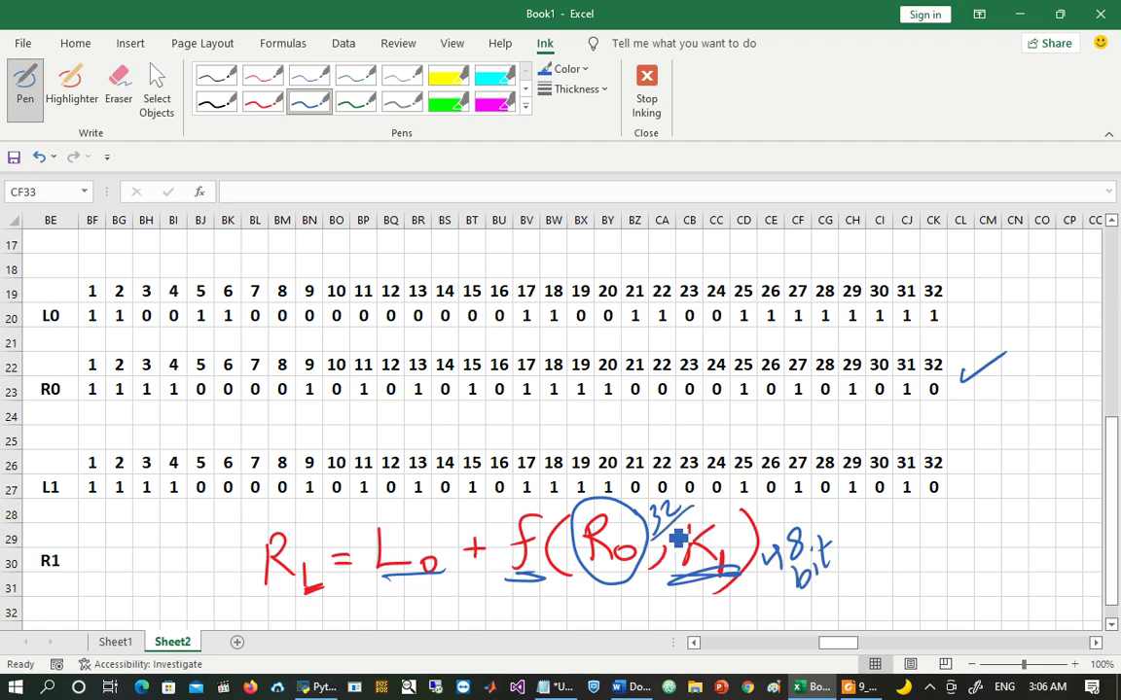
Step: Underline the 48 bit note in blue ink, draw a downward arrow from the circled R0, and handwrite 48 bit beneath it
left_click_drag(857, 554, 812, 593)
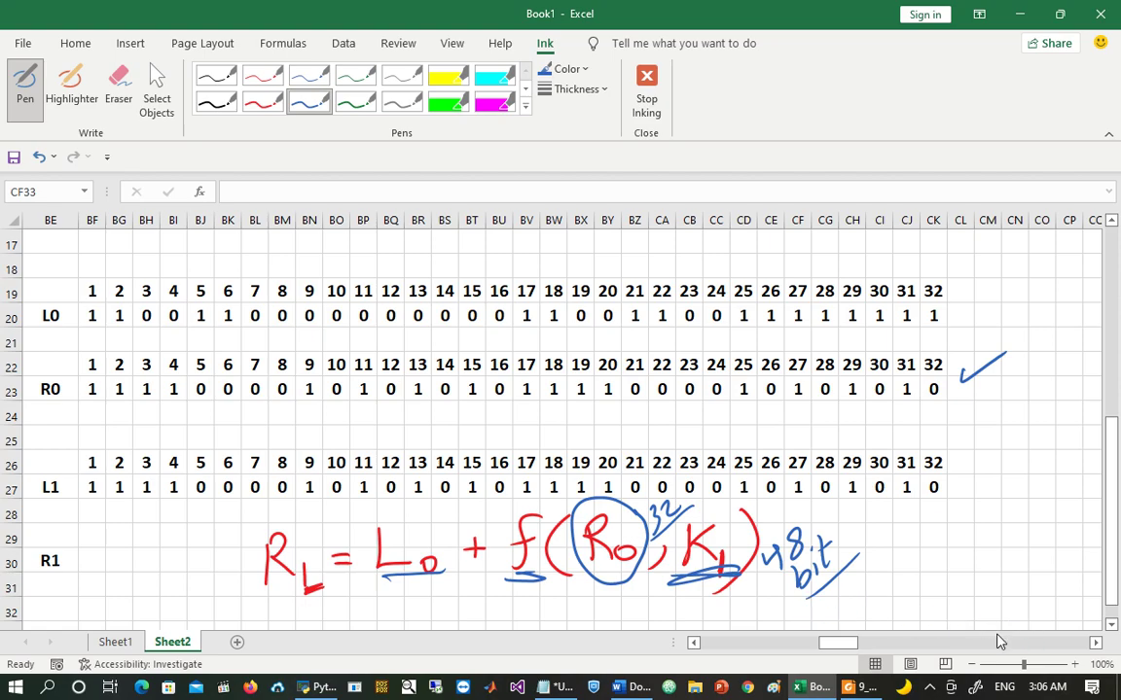
scroll(1116, 625, "down", 7)
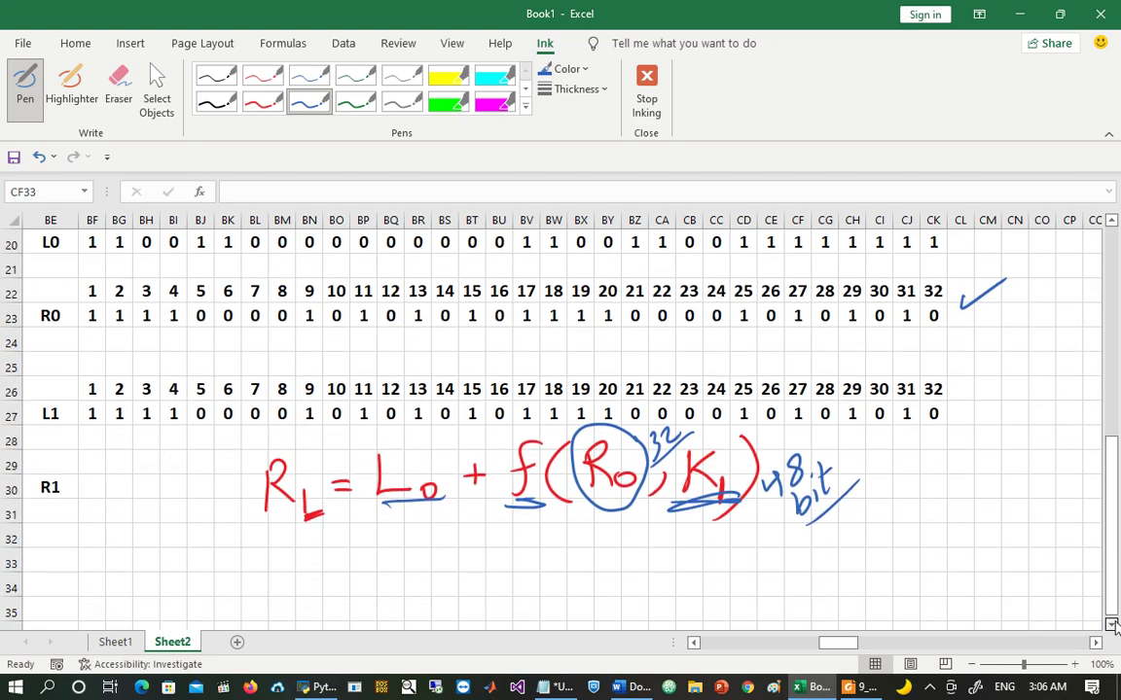
mouse_move(617, 420)
left_mouse_down()
mouse_move(611, 482)
mouse_move(623, 487)
left_mouse_up()
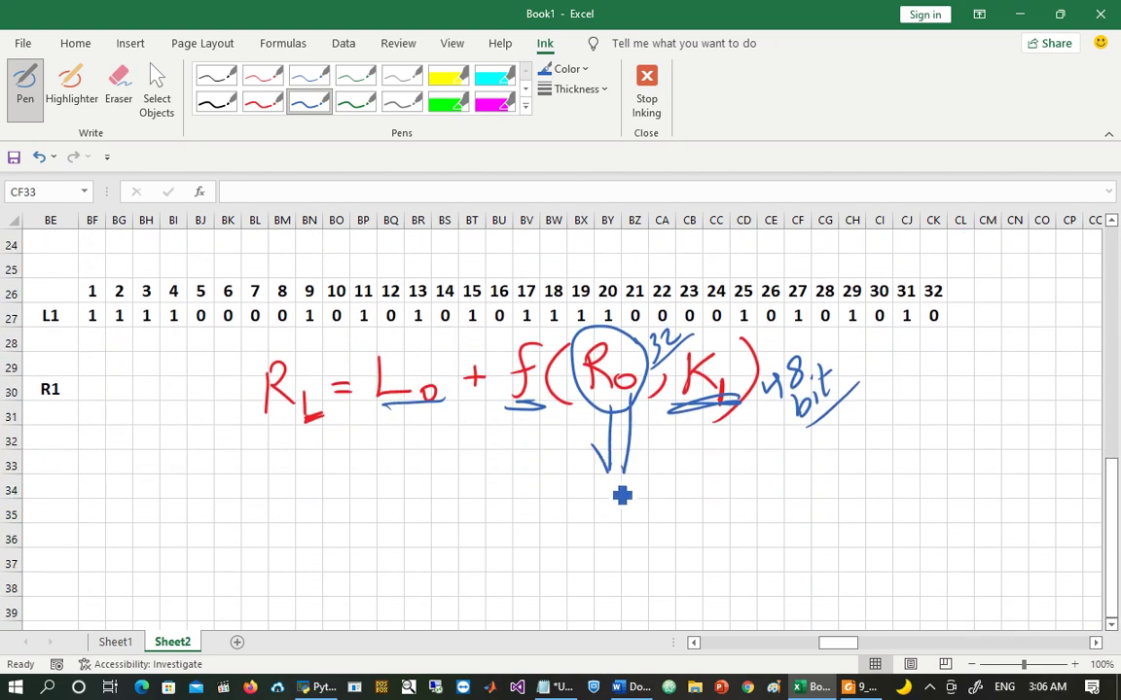
left_click_drag(592, 442, 644, 442)
mouse_move(601, 514)
left_mouse_down()
mouse_move(624, 533)
mouse_move(653, 503)
mouse_move(656, 561)
mouse_move(704, 518)
mouse_move(679, 525)
left_mouse_up()
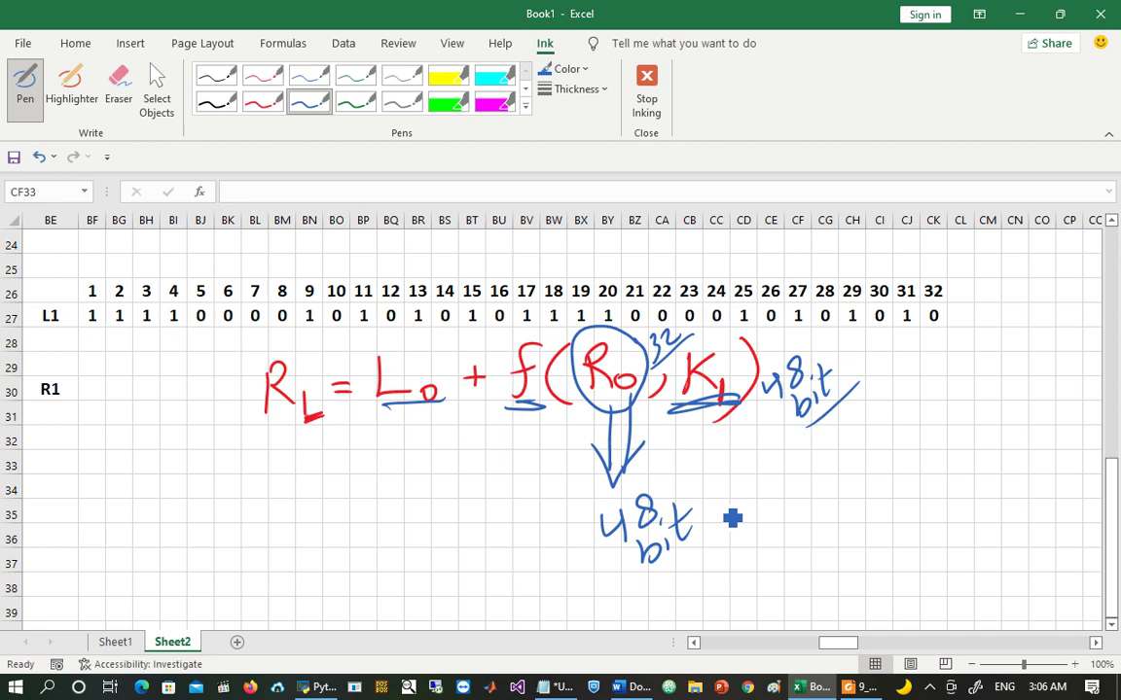
Step: Switch to the DES document in Foxit PDF Reader and examine the Ln and Rn iteration formulas and the n = 1 example
key("alt+Tab")
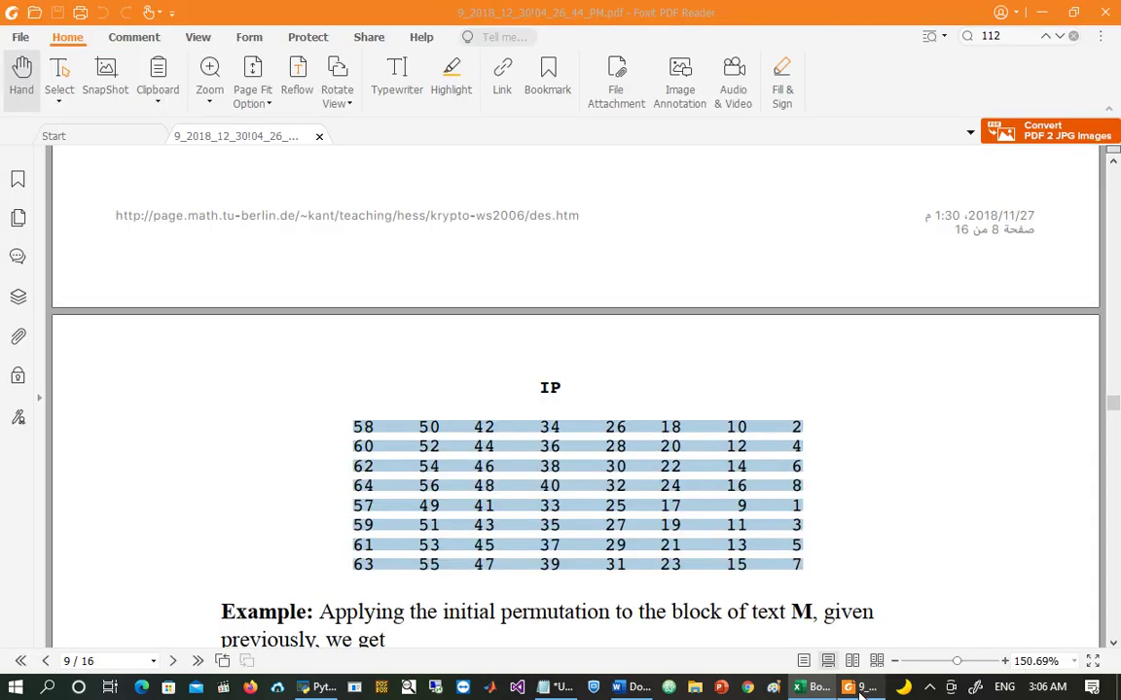
left_click_drag(1038, 592, 1008, 448)
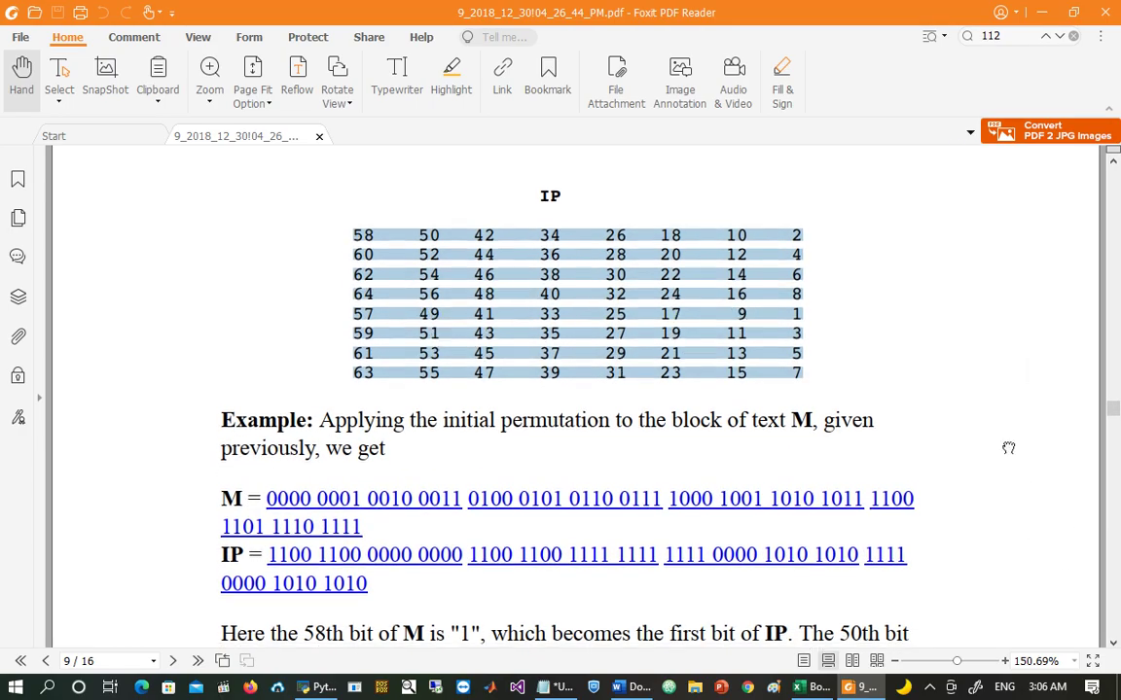
scroll(1029, 546, "down", 3)
left_click_drag(1029, 546, 1008, 312)
scroll(1011, 369, "down", 3)
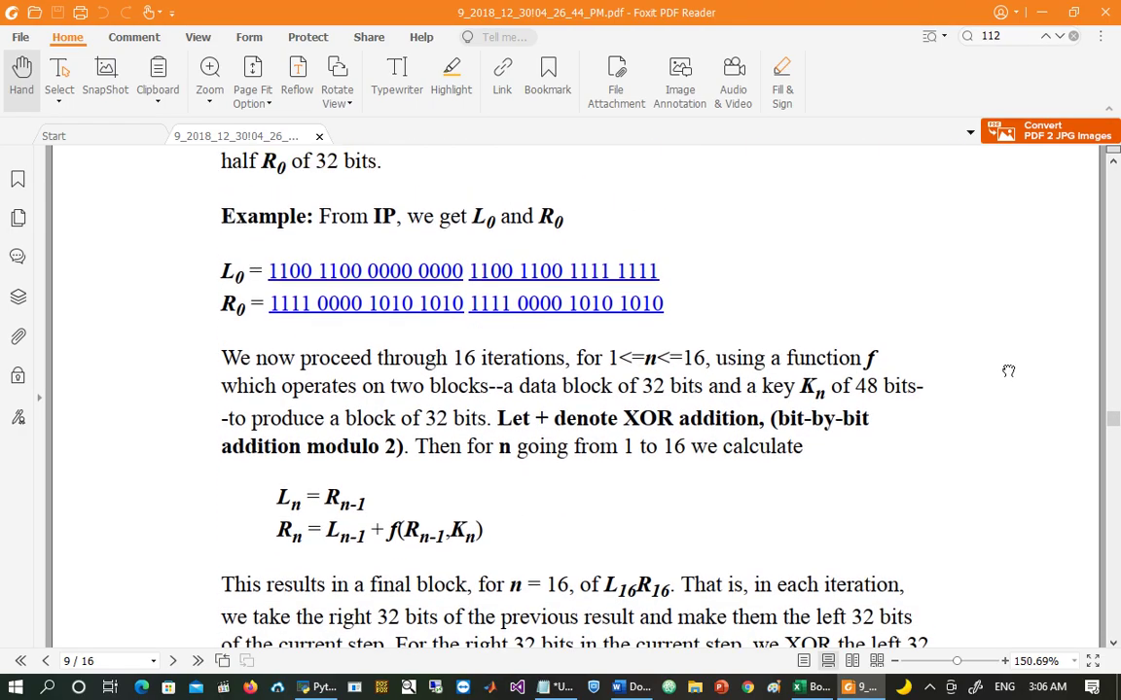
scroll(1007, 369, "up", 3)
scroll(1015, 381, "up", 5)
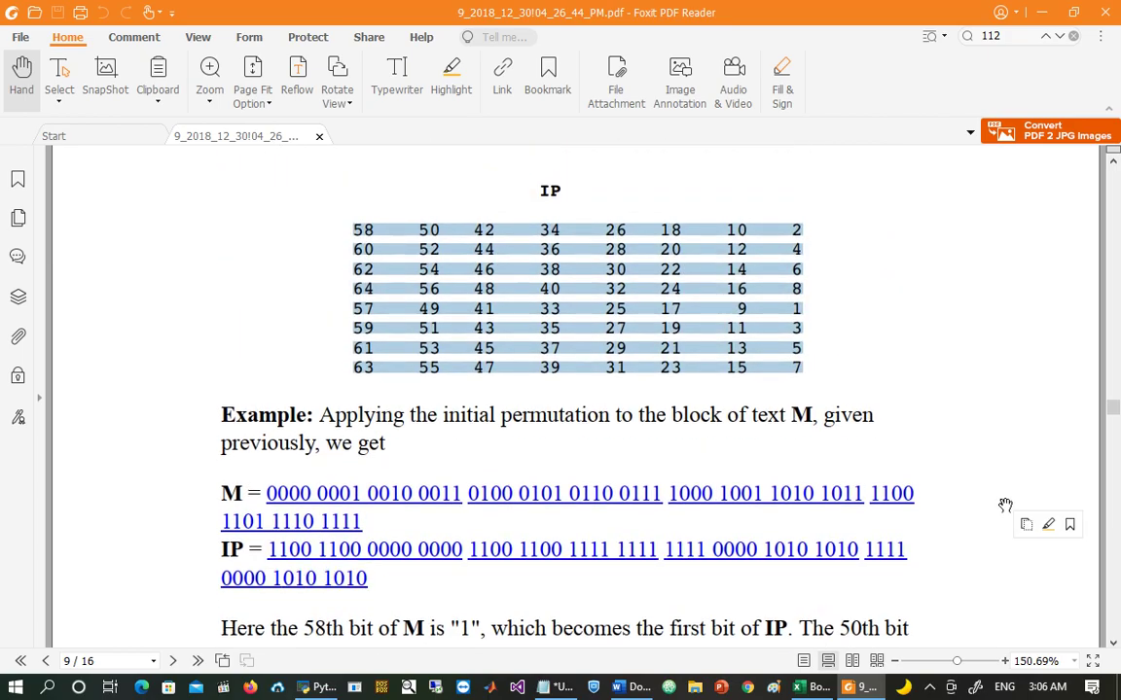
left_click_drag(1052, 561, 1008, 310)
left_click_drag(983, 493, 982, 232)
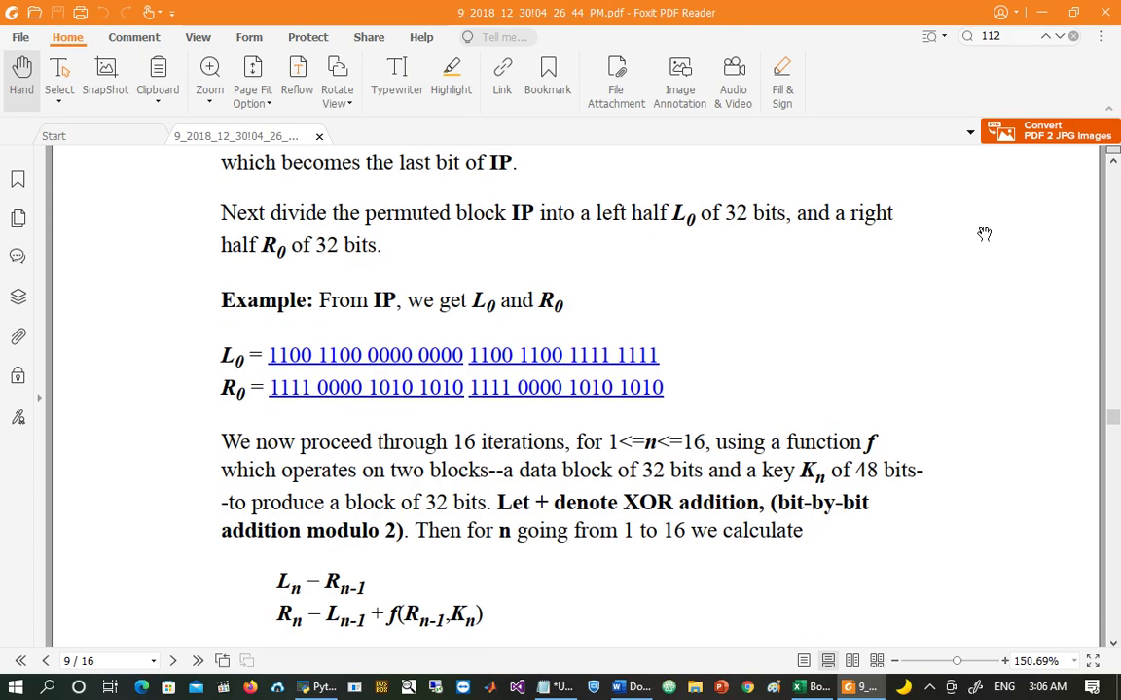
left_click_drag(914, 581, 790, 338)
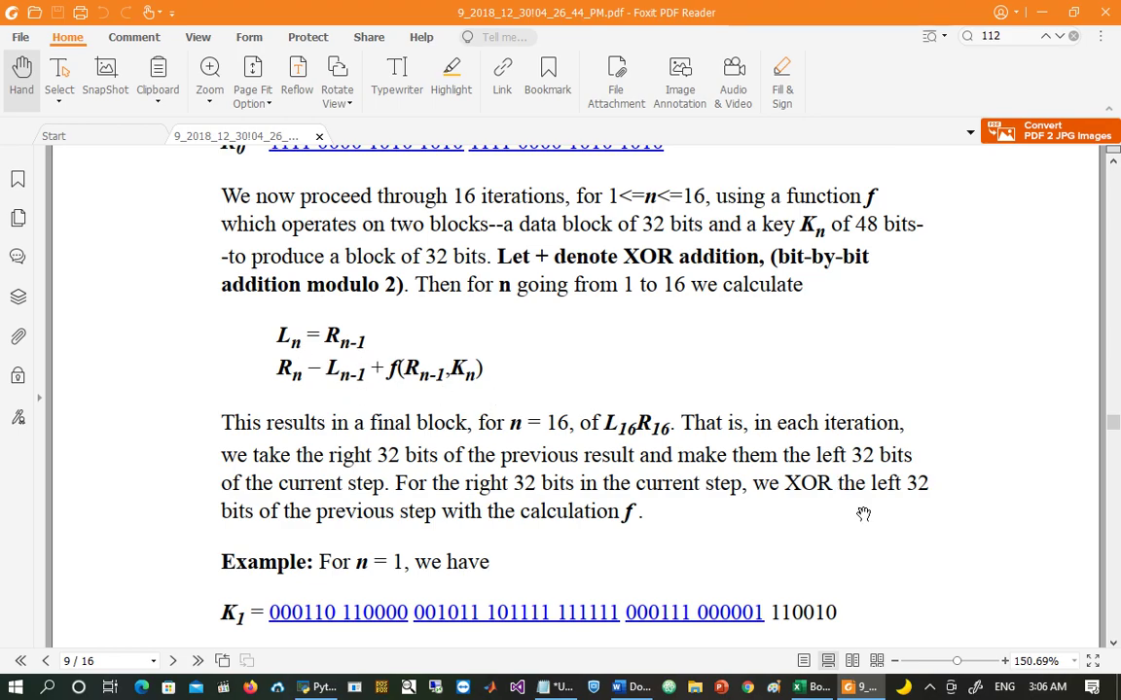
scroll(1016, 506, "down", 2)
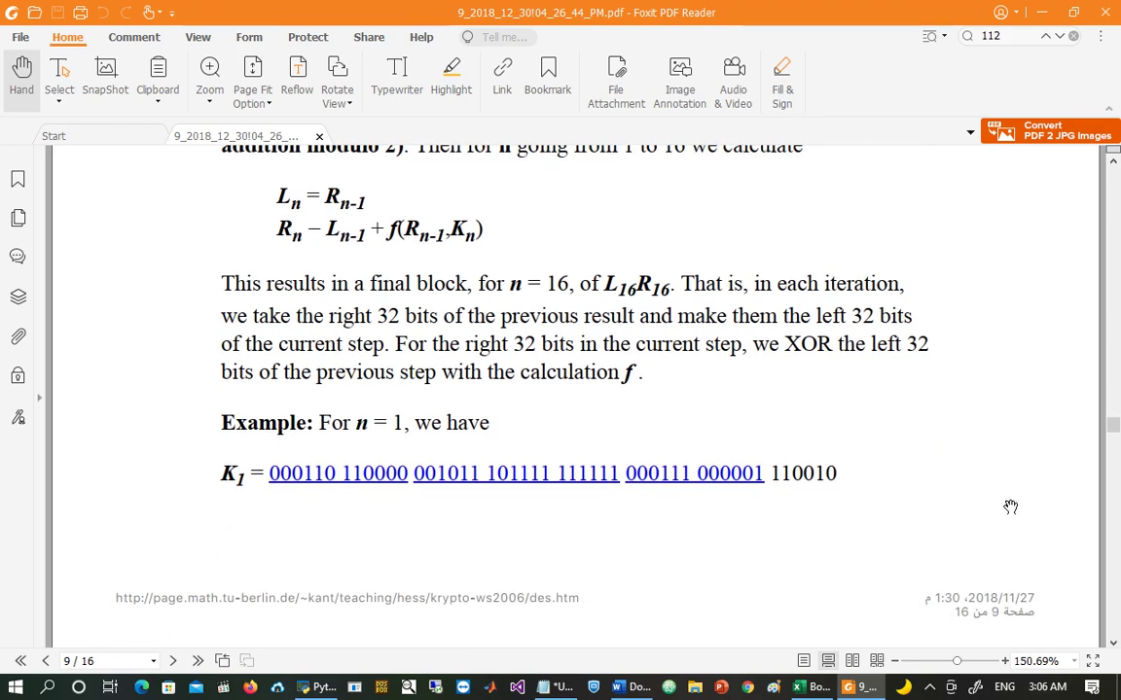
scroll(934, 438, "down", 5)
scroll(925, 342, "down", 5)
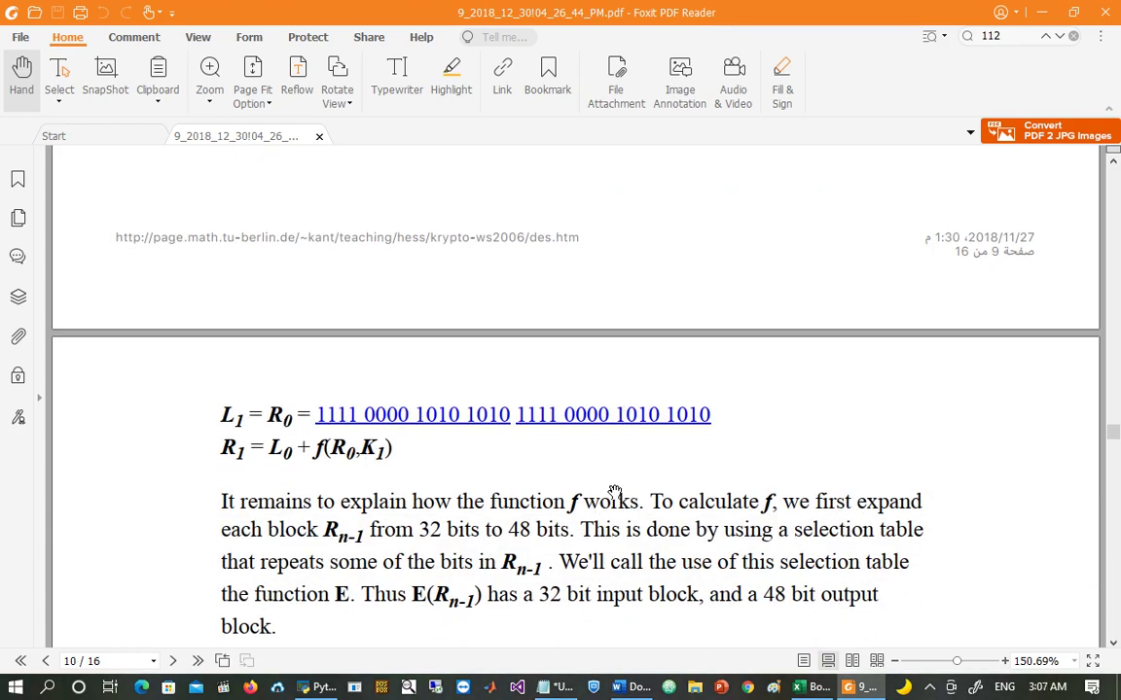
Step: Copy all eight rows of numbers from the E BIT-SELECTION TABLE on page 10
scroll(990, 577, "down", 1)
left_click_drag(989, 577, 987, 480)
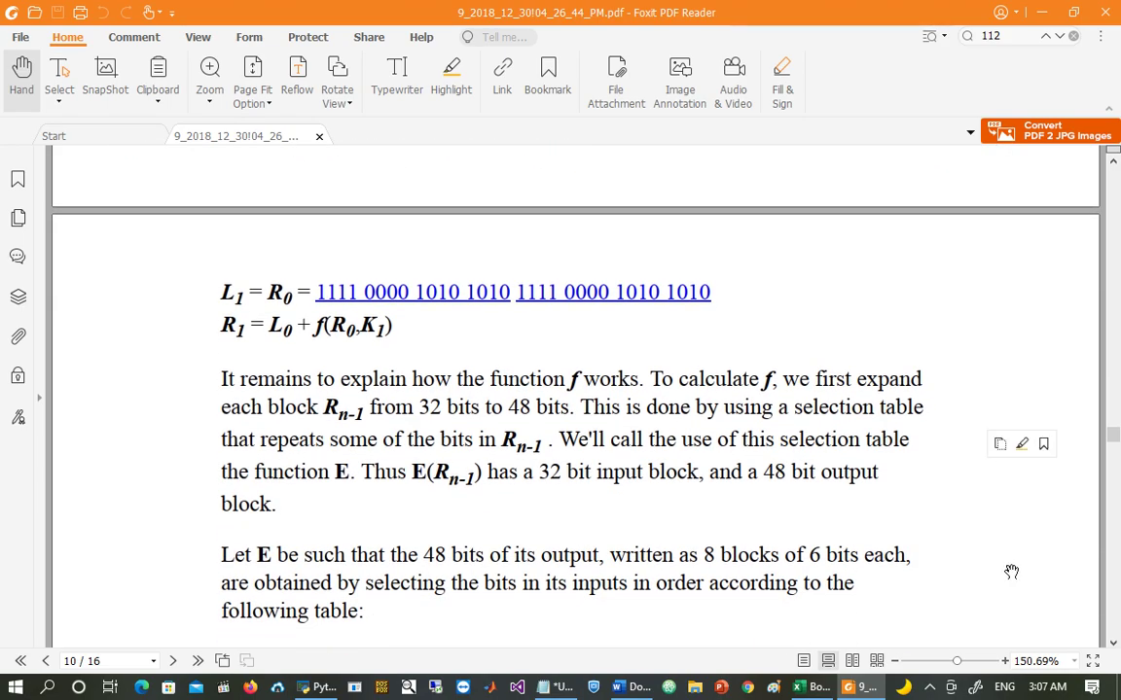
left_click_drag(1011, 573, 1011, 461)
left_click_drag(978, 555, 950, 417)
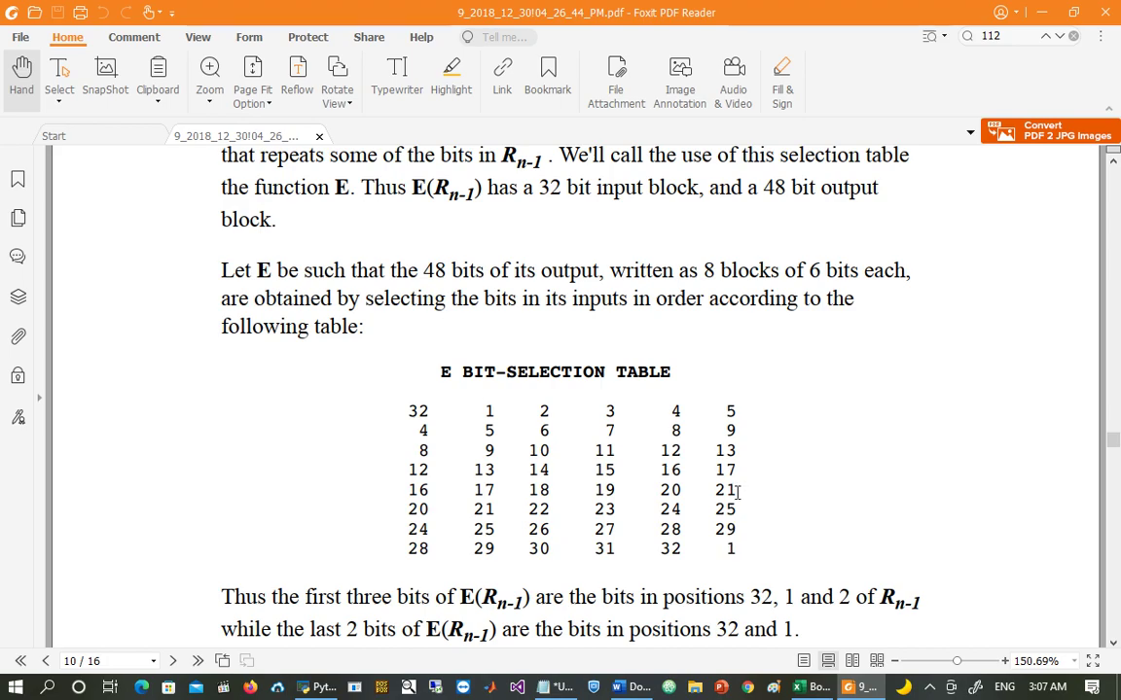
left_click_drag(722, 411, 741, 410)
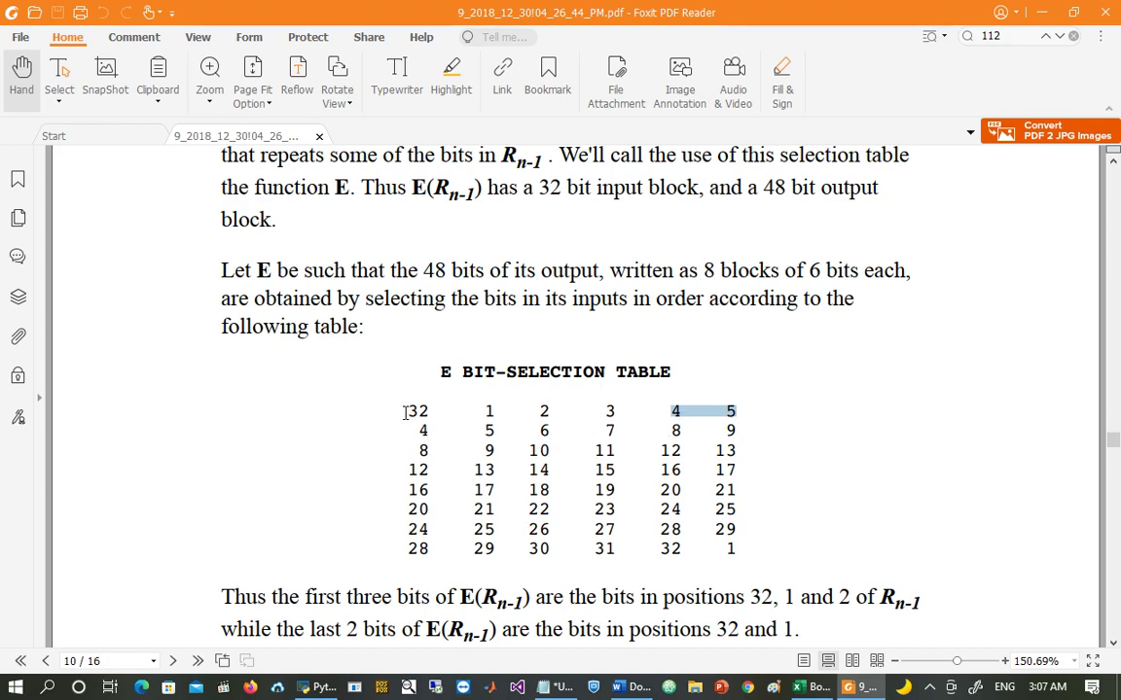
left_click_drag(405, 413, 744, 549)
key("ctrl+c")
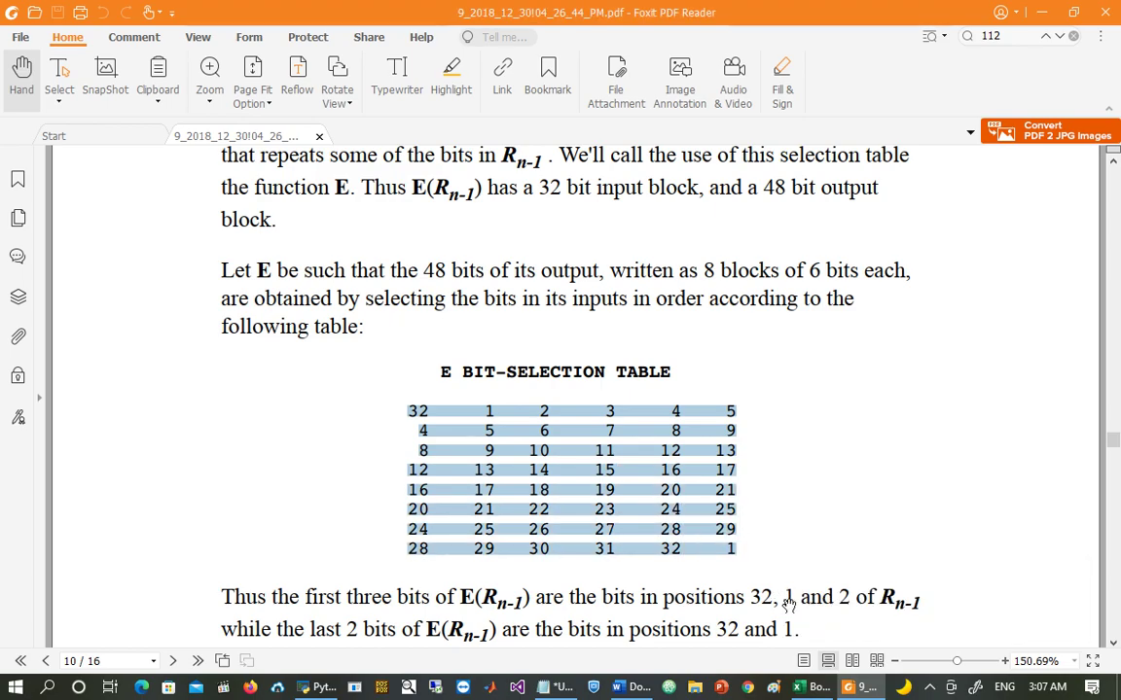
Step: Switch to Notepad, replace the old number list with the copied E table, and replace all spaces with commas
key("alt+Tab")
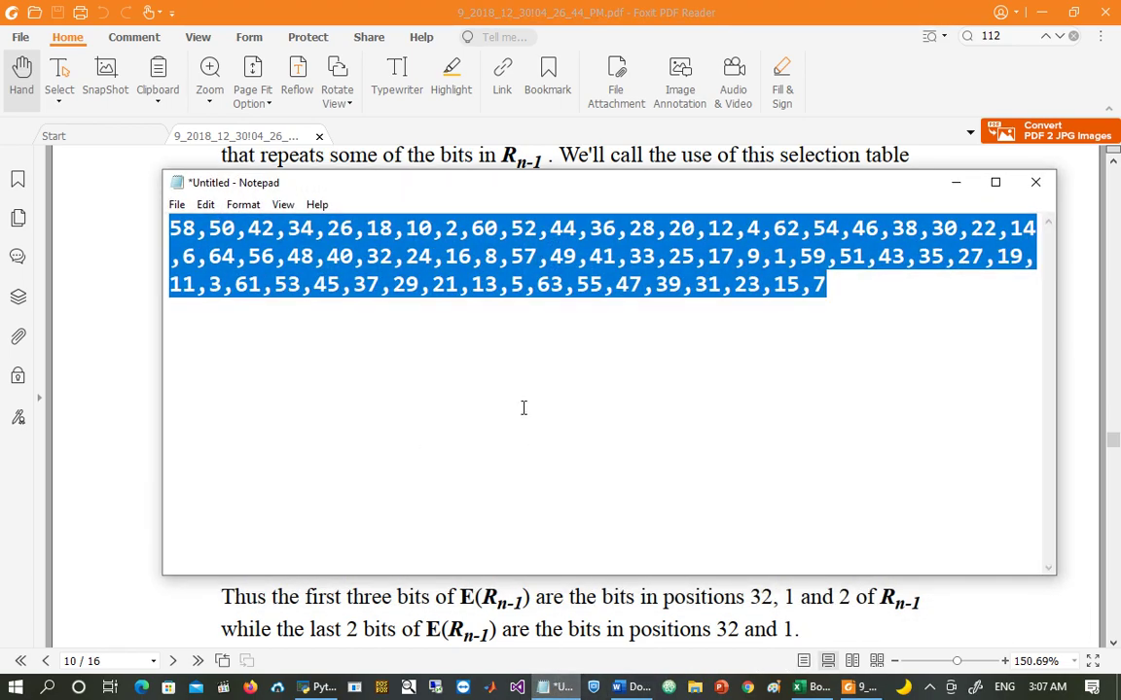
key("ctrl+v")
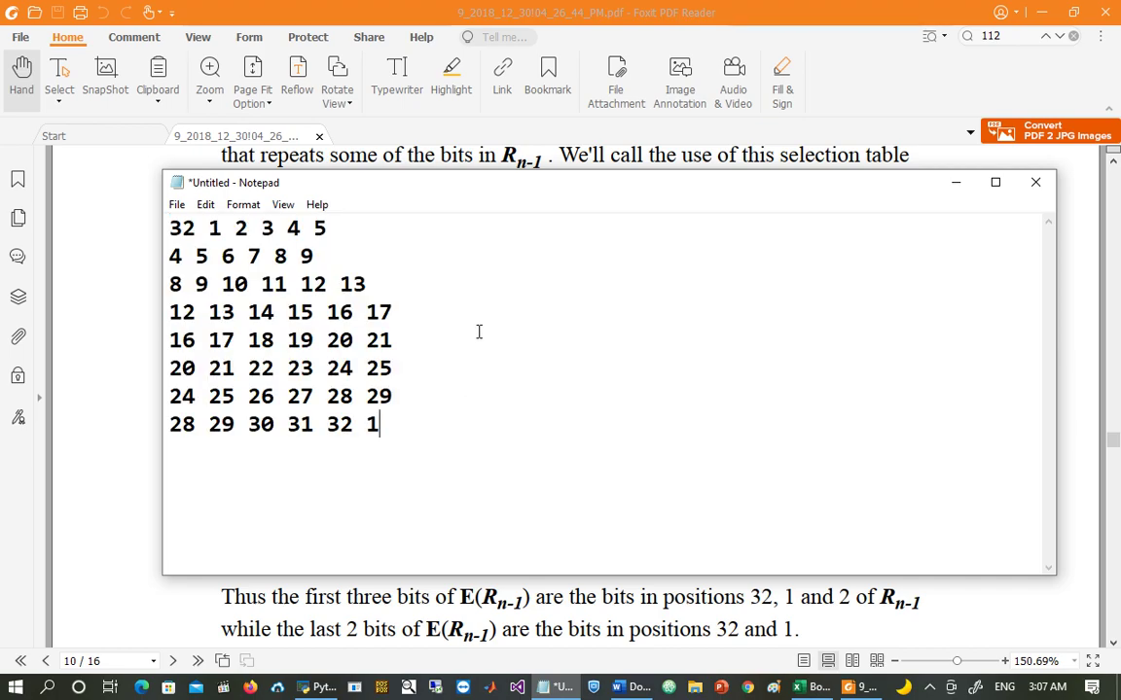
key("ctrl+h")
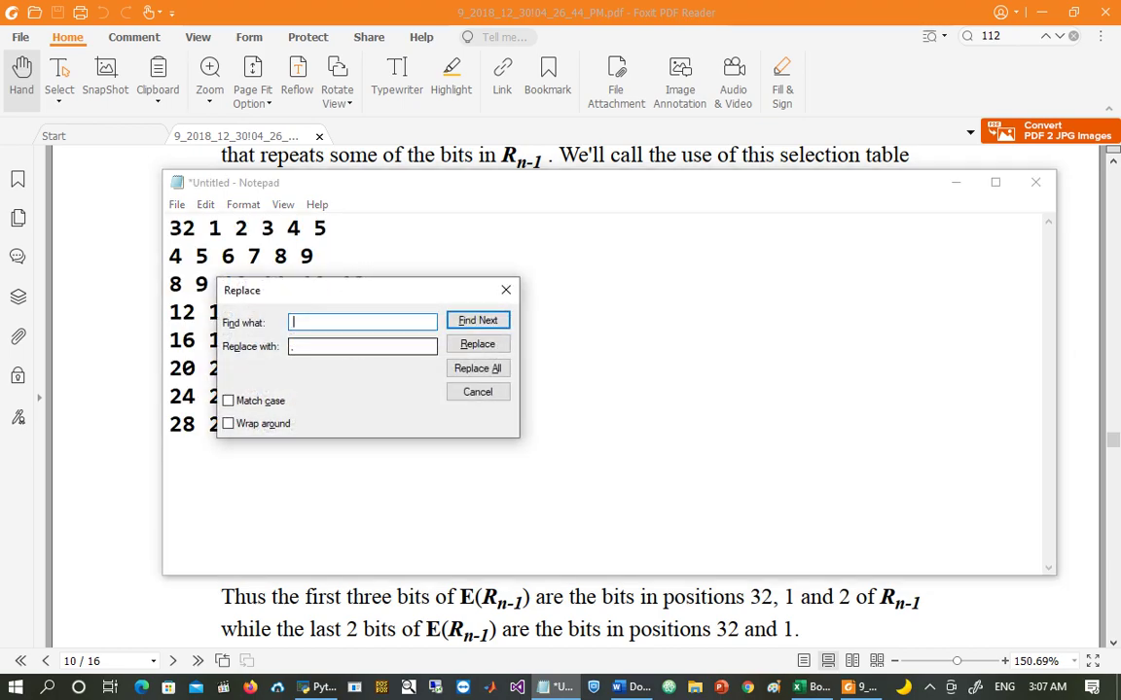
left_click(310, 346)
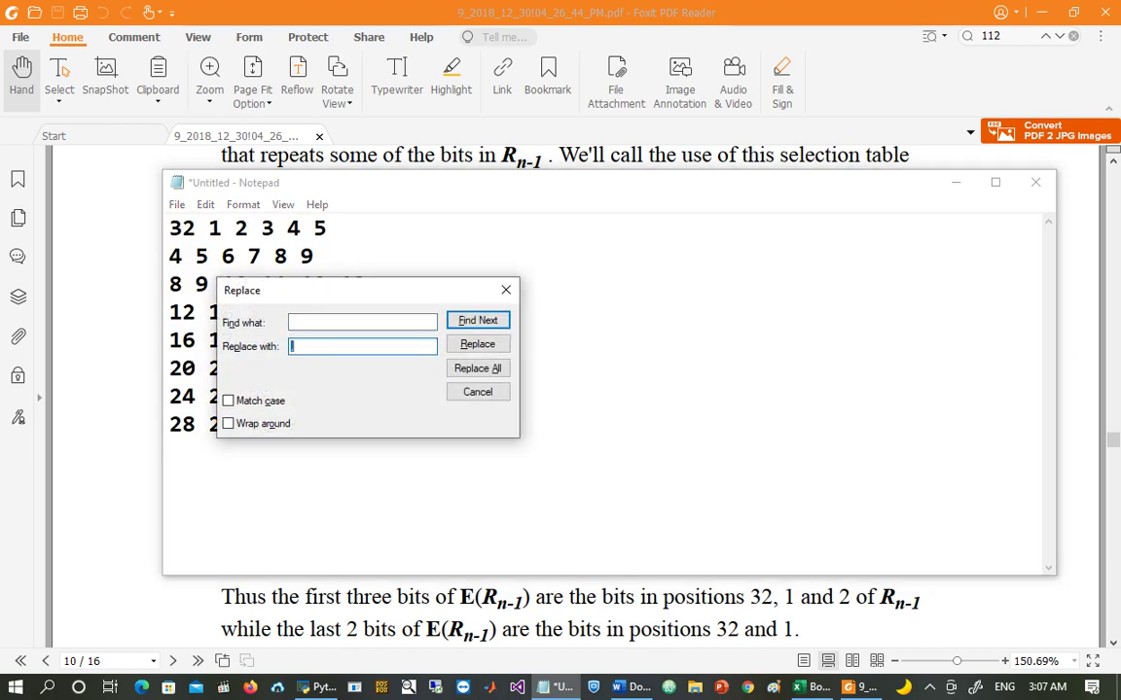
left_click(480, 368)
left_click(478, 394)
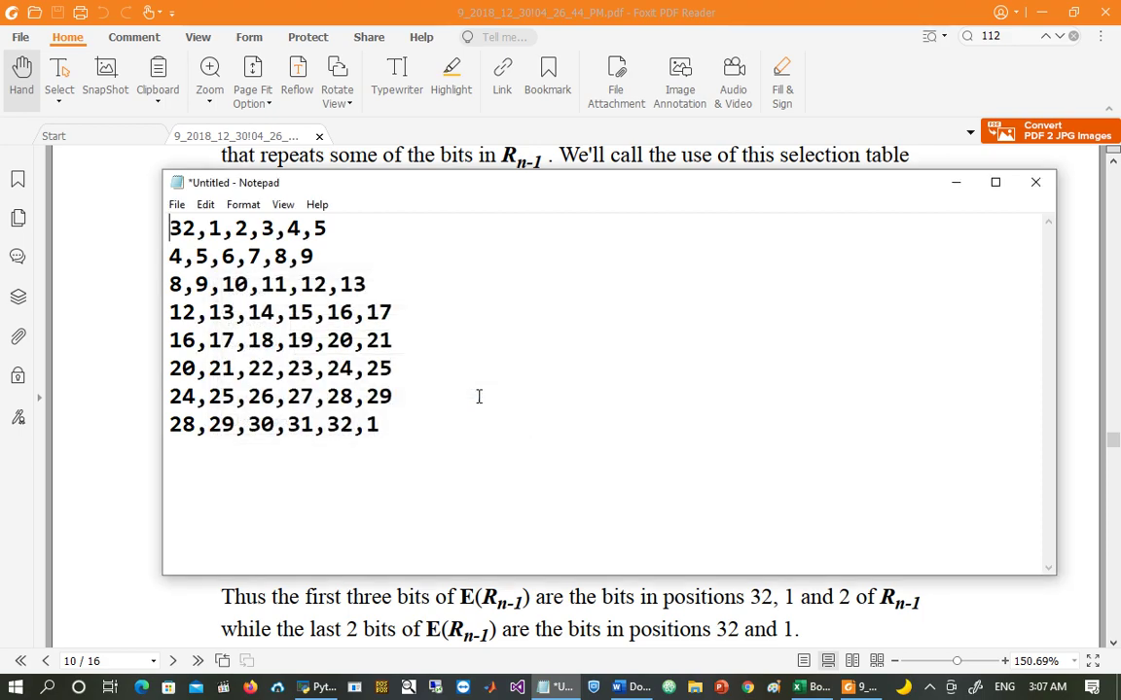
Step: Join the eight E table rows into one continuous comma-separated list from 32 to 1, and select the whole list
left_click(407, 399)
key("Delete")
type(",13")
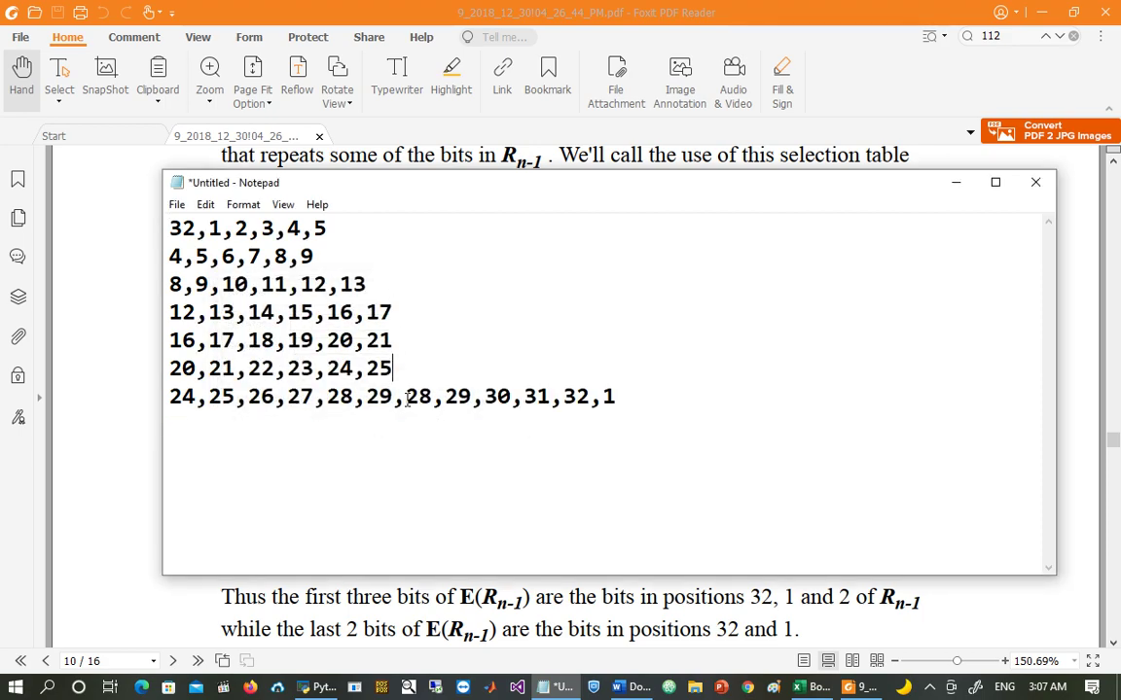
type(",")
key("Delete")
key("Up")
type(",")
key("Delete")
key("Up")
type(",")
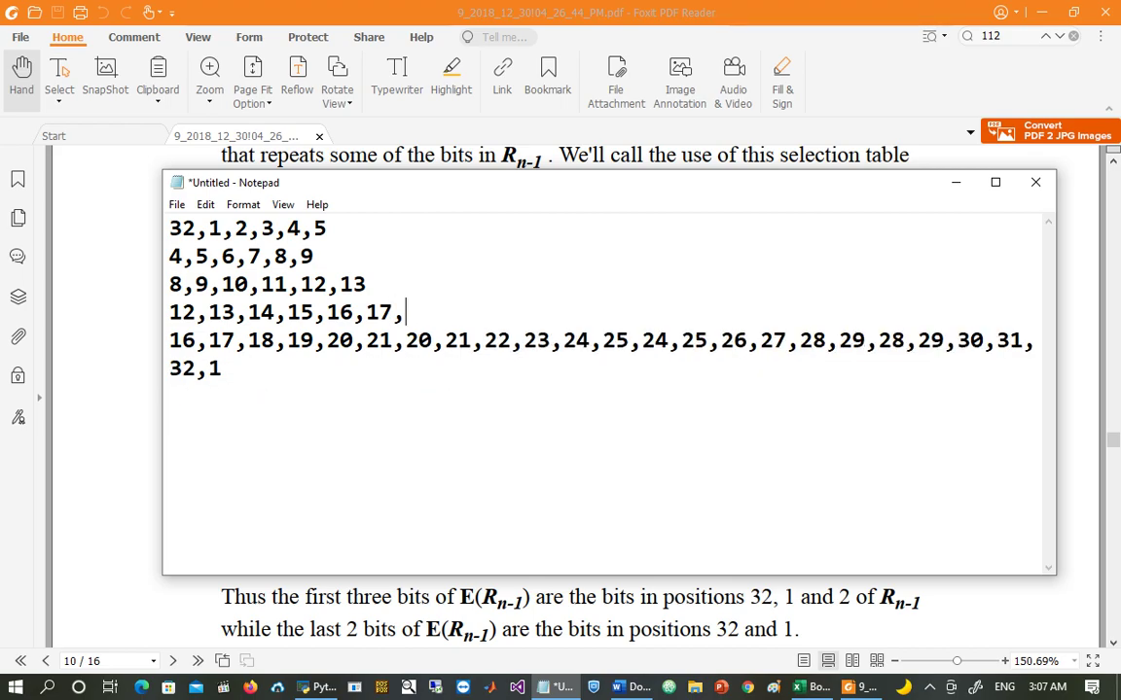
key("Delete")
key("Up")
type(",")
key("Delete")
key("Up")
type(",")
key("Delete")
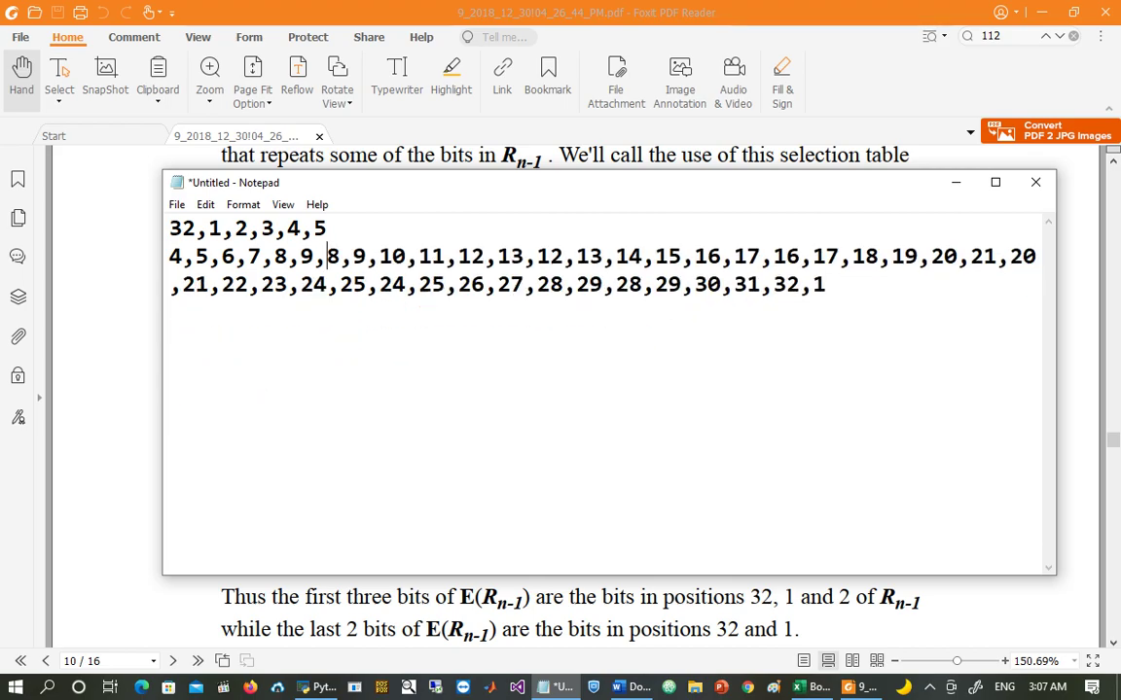
key("Up")
type(",")
key("Delete")
key("ctrl+a")
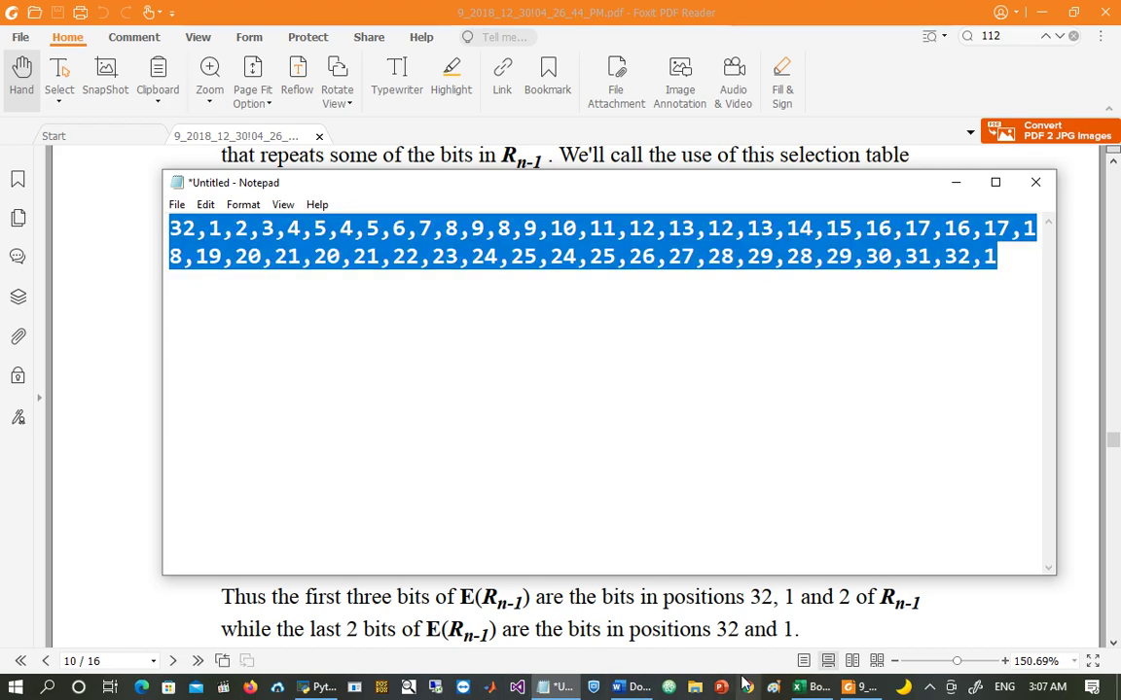
Step: Switch to the Excel workbook and copy the R0 label with its position and bit rows, BE22:CK23
left_click(817, 689)
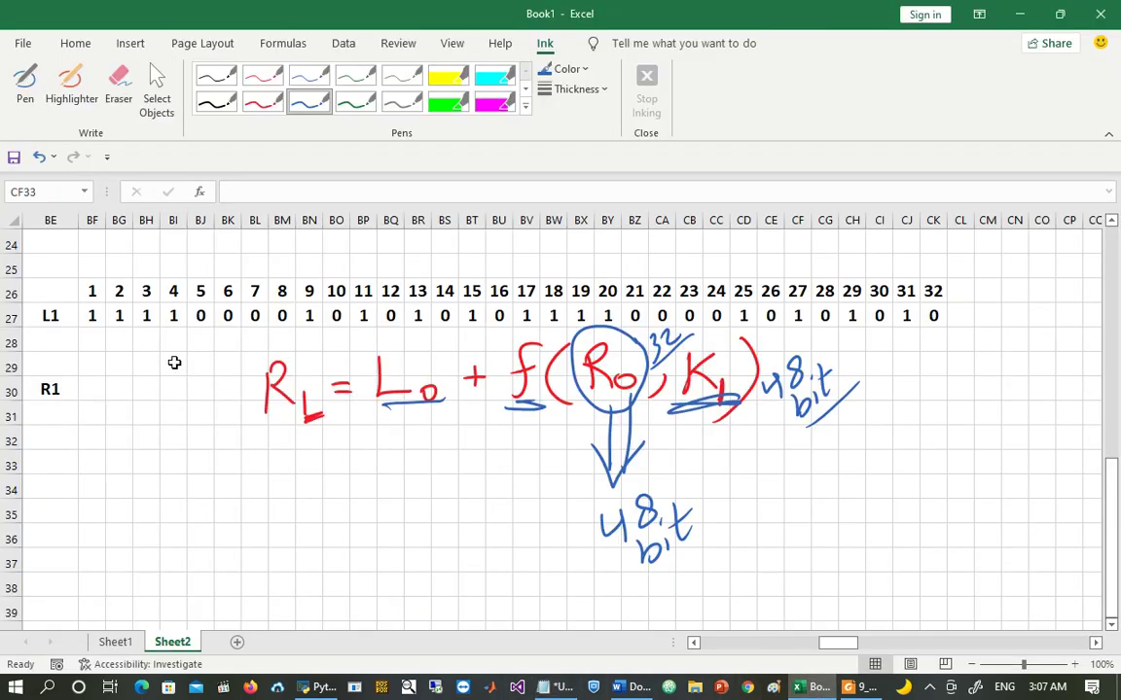
left_click(174, 363)
left_click(170, 257)
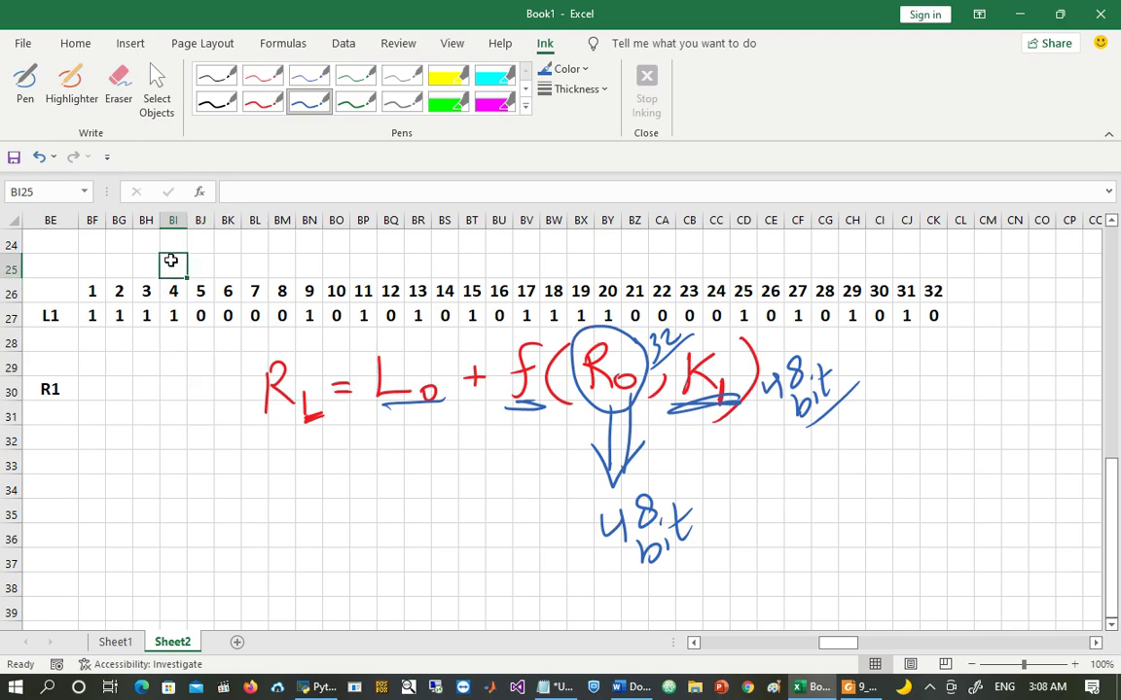
key("Up")
key("Up")
key("Up")
key("Up")
key("Up")
key("Up")
key("Up")
key("Up")
key("Up")
key("Up")
key("Up")
key("Up")
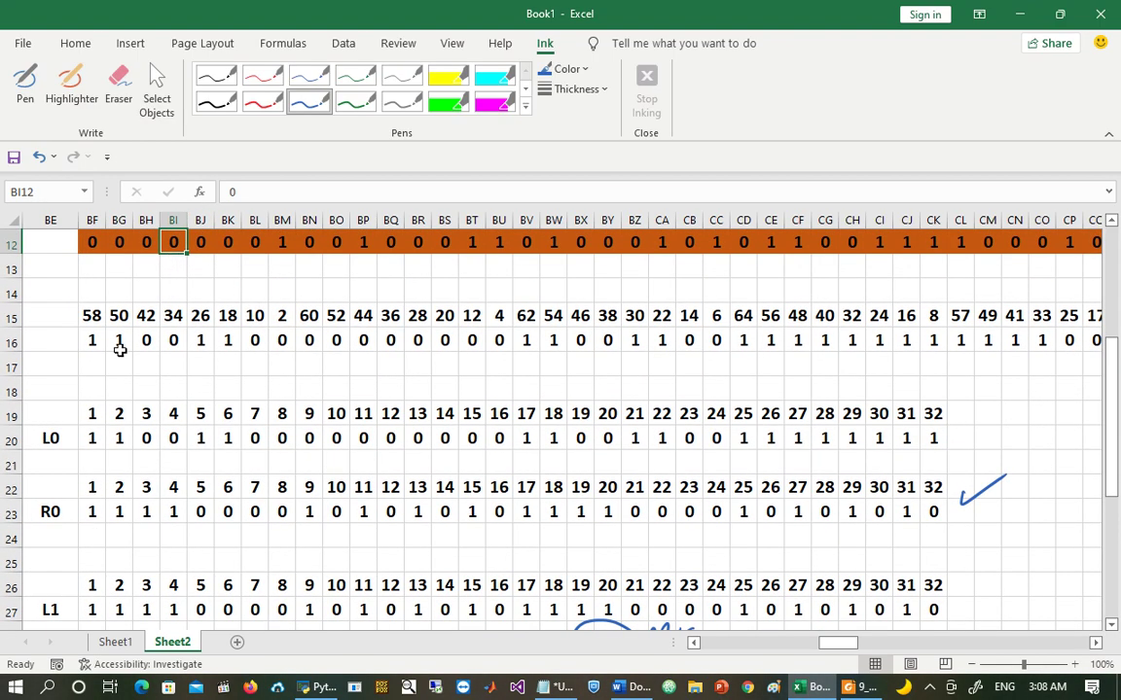
left_click_drag(97, 488, 749, 502)
left_click_drag(35, 487, 937, 503)
key("ctrl+c")
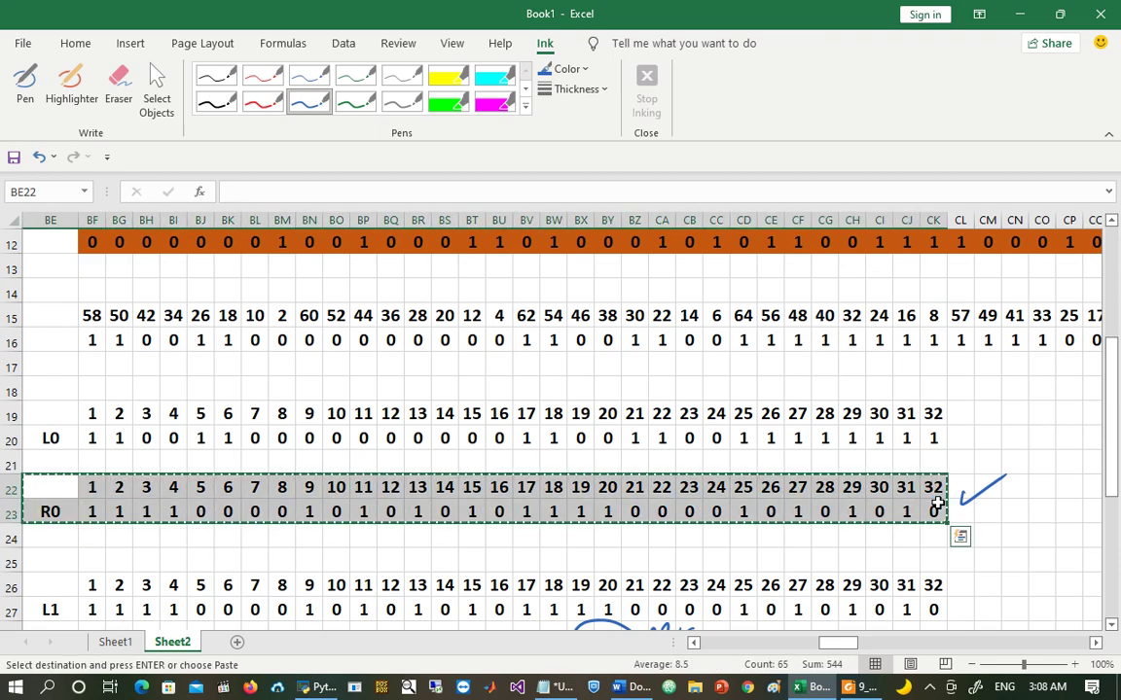
Step: Paste the copied R0 block at cell BE39, below the handwritten R1 formula and 48 bit note
key("Down")
key("Down")
key("Down")
key("Down")
key("Down")
key("Down")
key("Down")
key("Down")
key("Down")
key("Down")
key("Down")
key("Down")
key("Down")
key("Down")
key("Down")
key("Down")
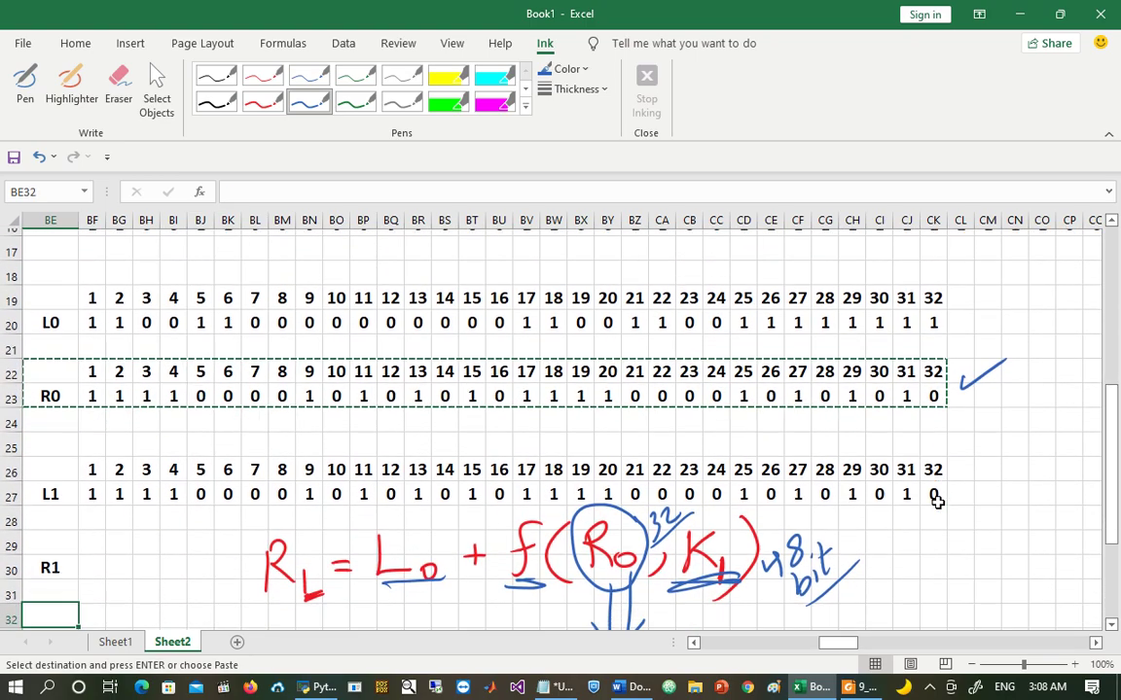
key("Down")
key("Down")
key("Down")
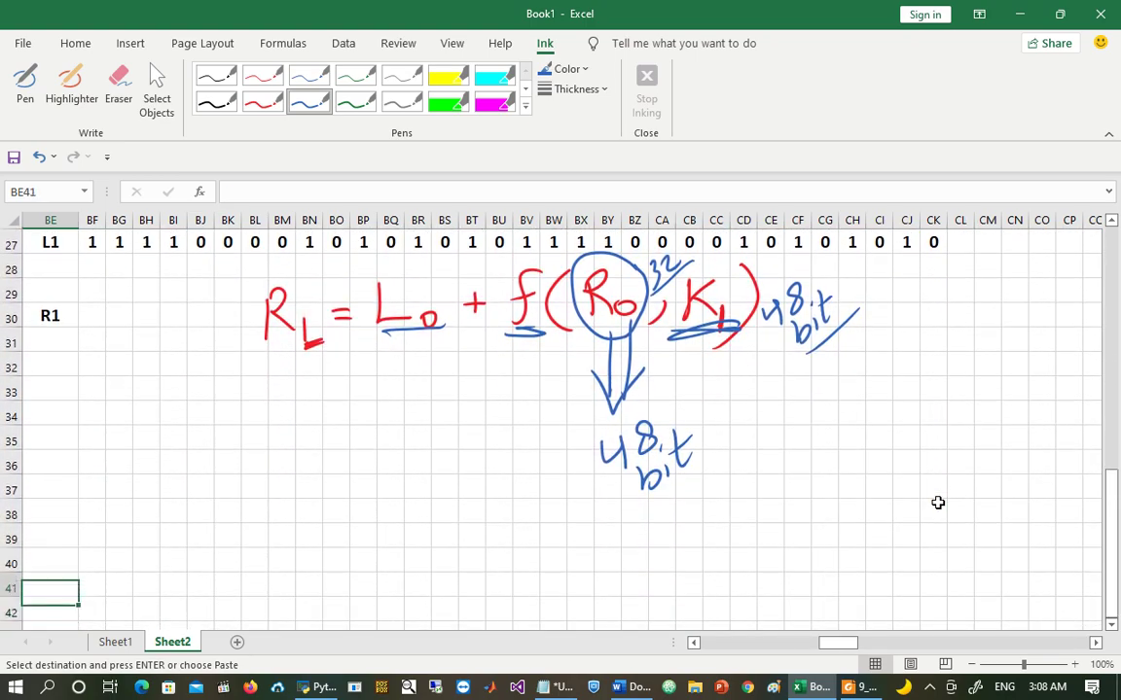
key("Up")
key("Up")
key("Return")
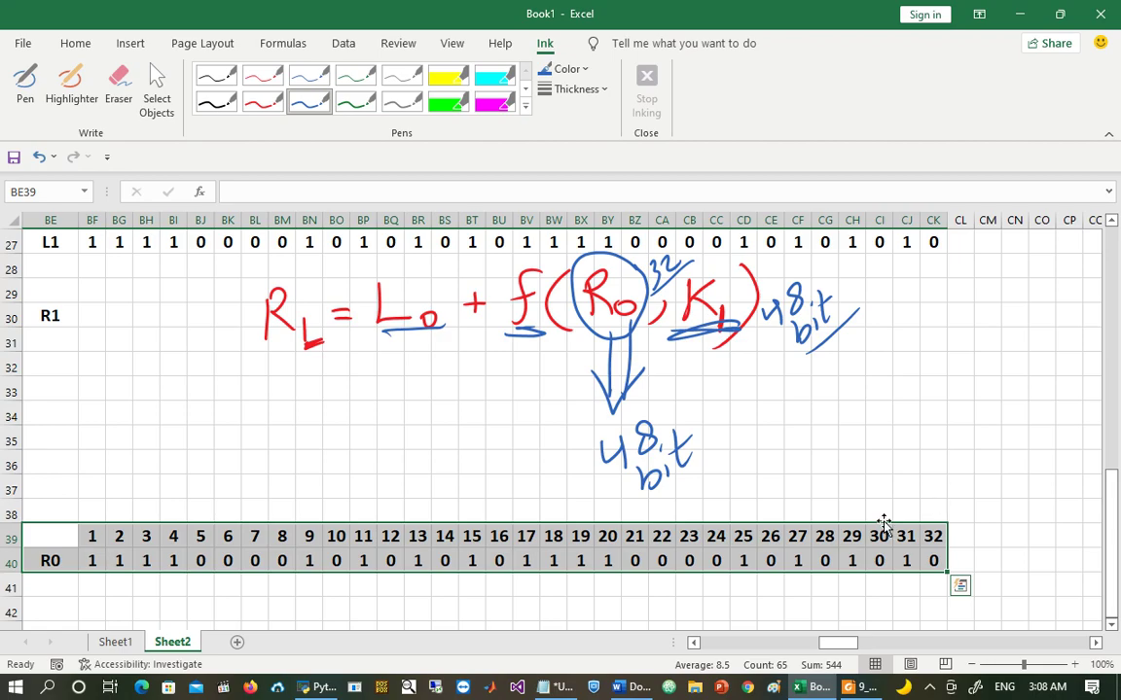
Step: Copy the comma-separated E table list from Notepad and paste it in the Excel workbook as a row starting at BF44
key("Right")
key("Right")
key("Right")
key("Right")
key("Right")
key("Down")
key("Down")
key("Down")
key("Down")
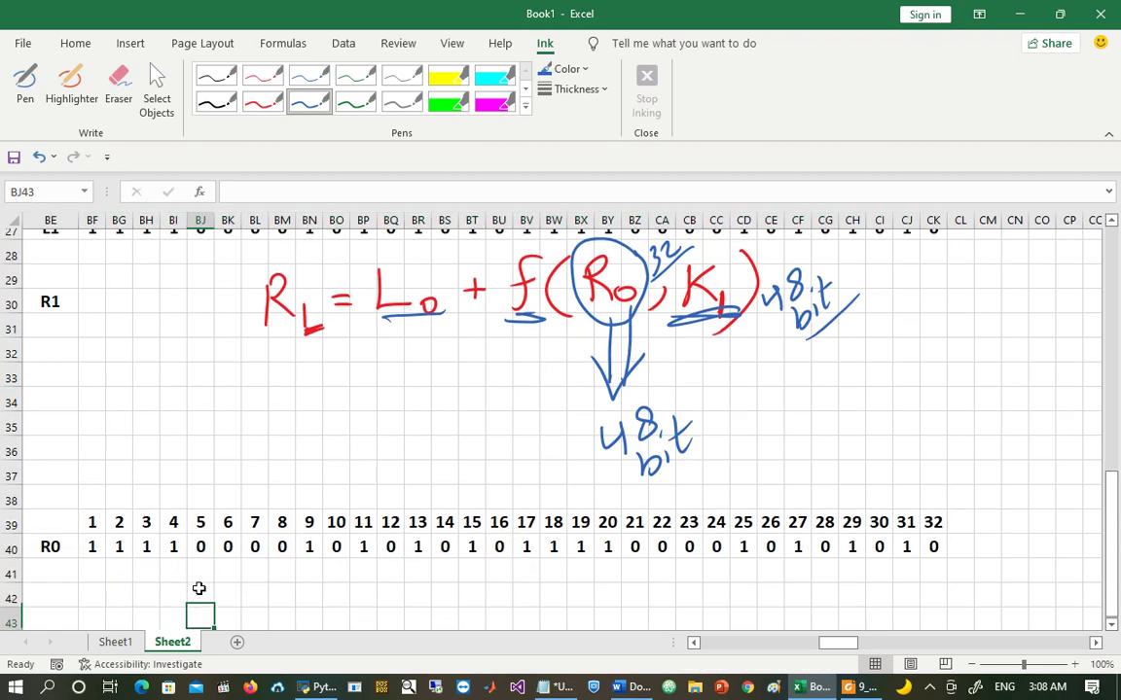
key("Left")
key("Left")
key("Left")
key("Left")
key("Down")
key("Left")
key("Left")
key("Left")
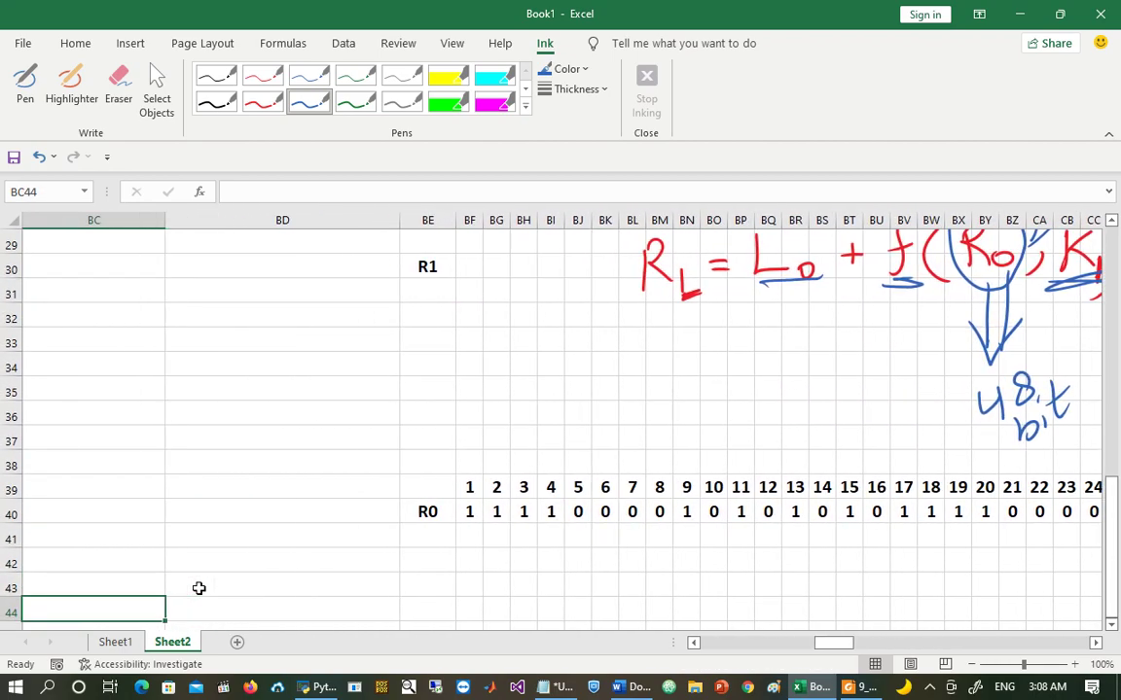
key("Right")
key("Right")
key("Right")
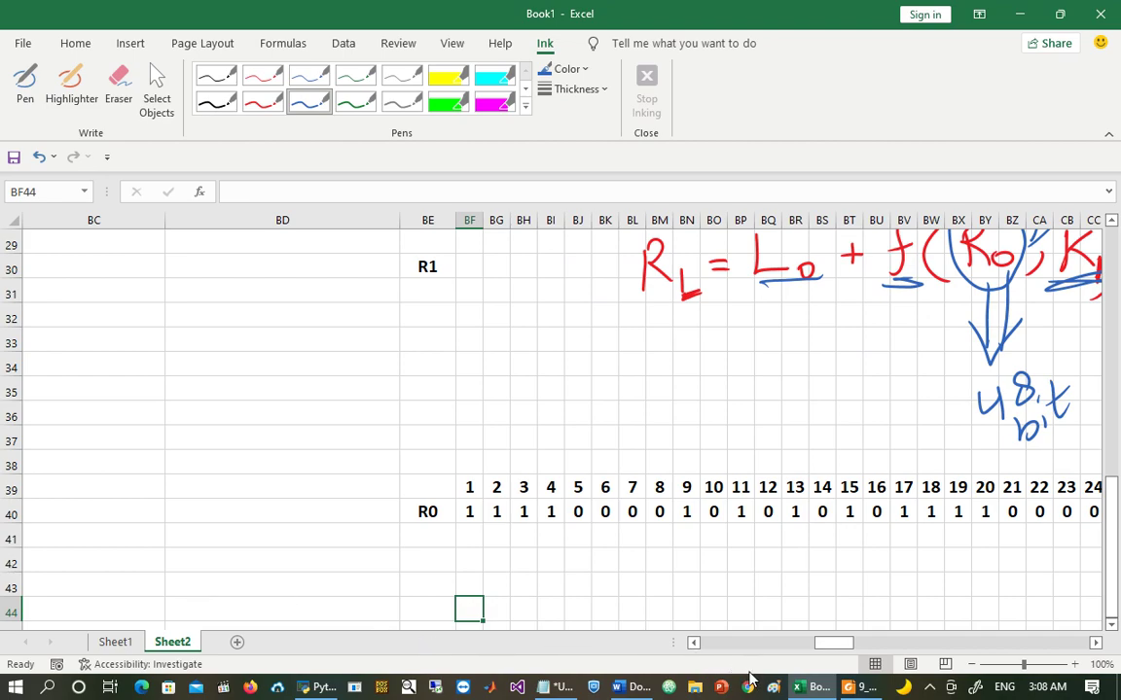
left_click(562, 686)
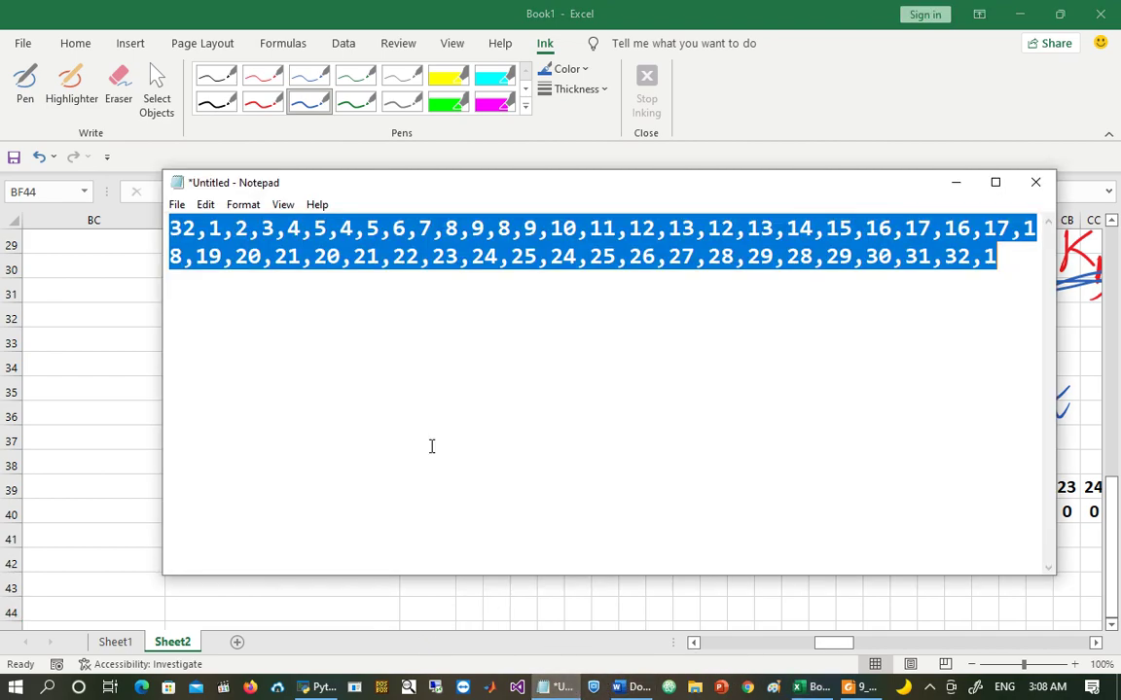
right_click(440, 243)
left_click(295, 295)
left_click(463, 10)
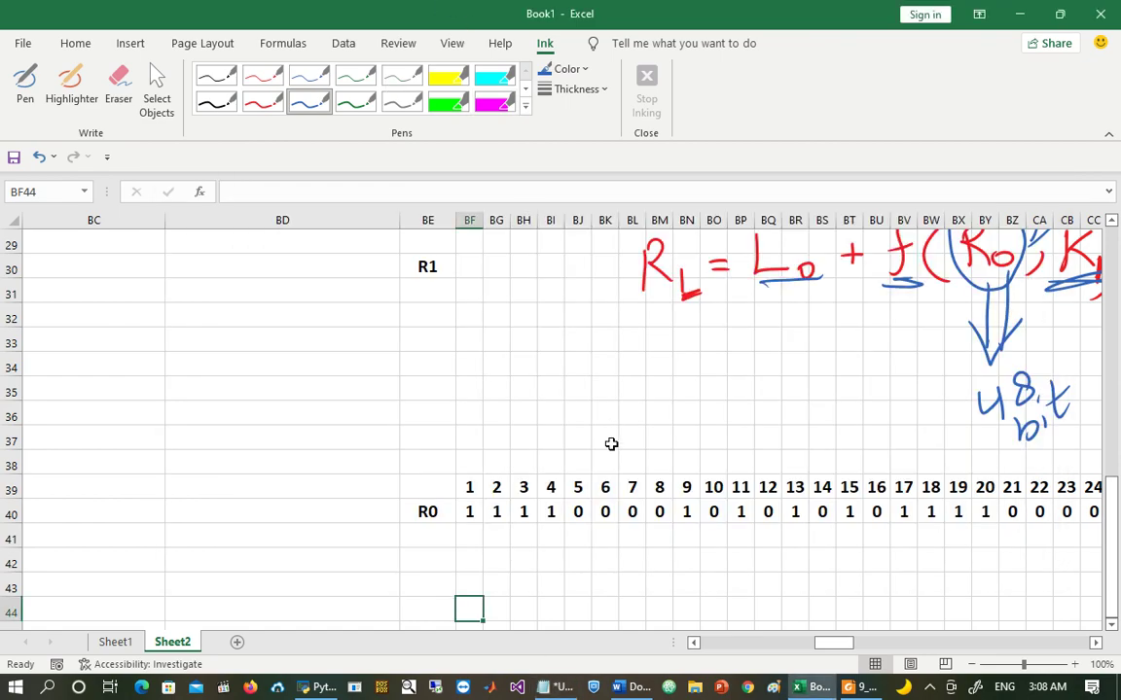
key("ctrl+v")
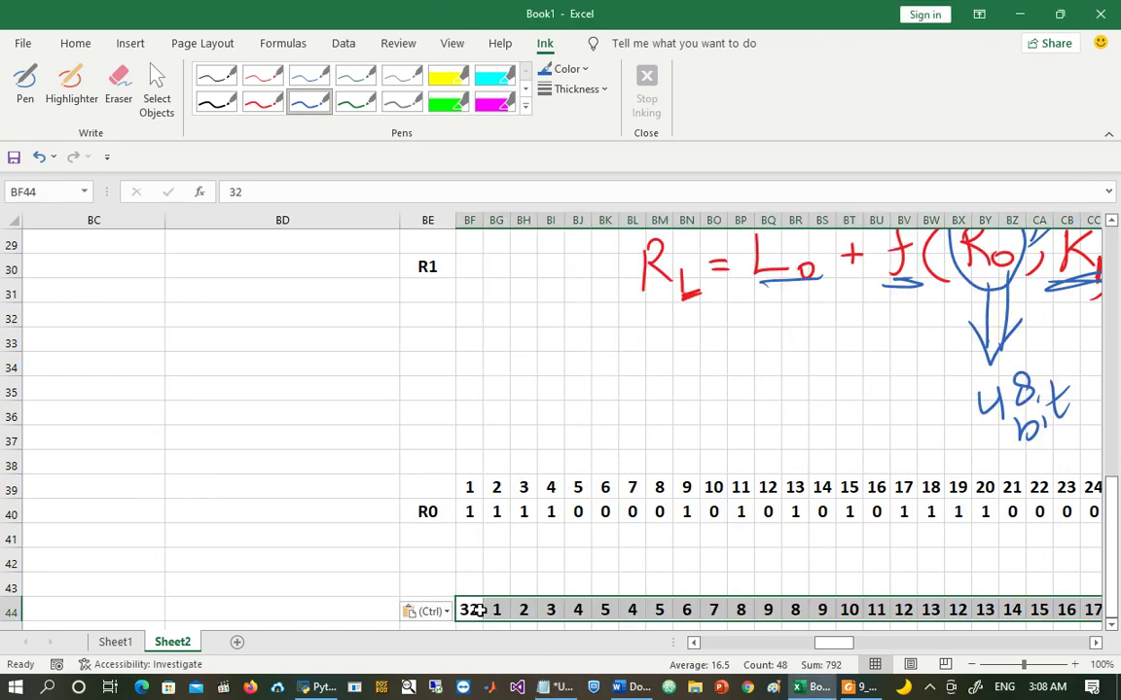
Step: Label the row beneath the pasted E positions "E(R0)" in cell BE45, and point out the repeated positions 4 and 5
left_click(504, 614)
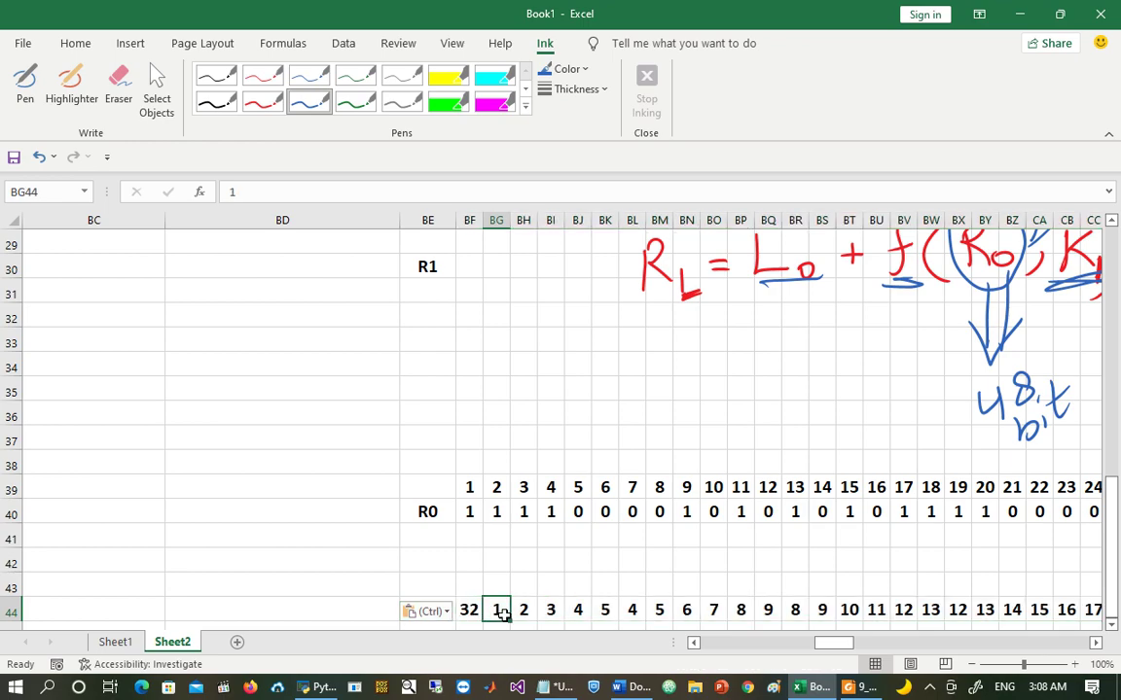
key("Down")
key("Down")
key("Up")
key("Left")
key("Left")
type("E")
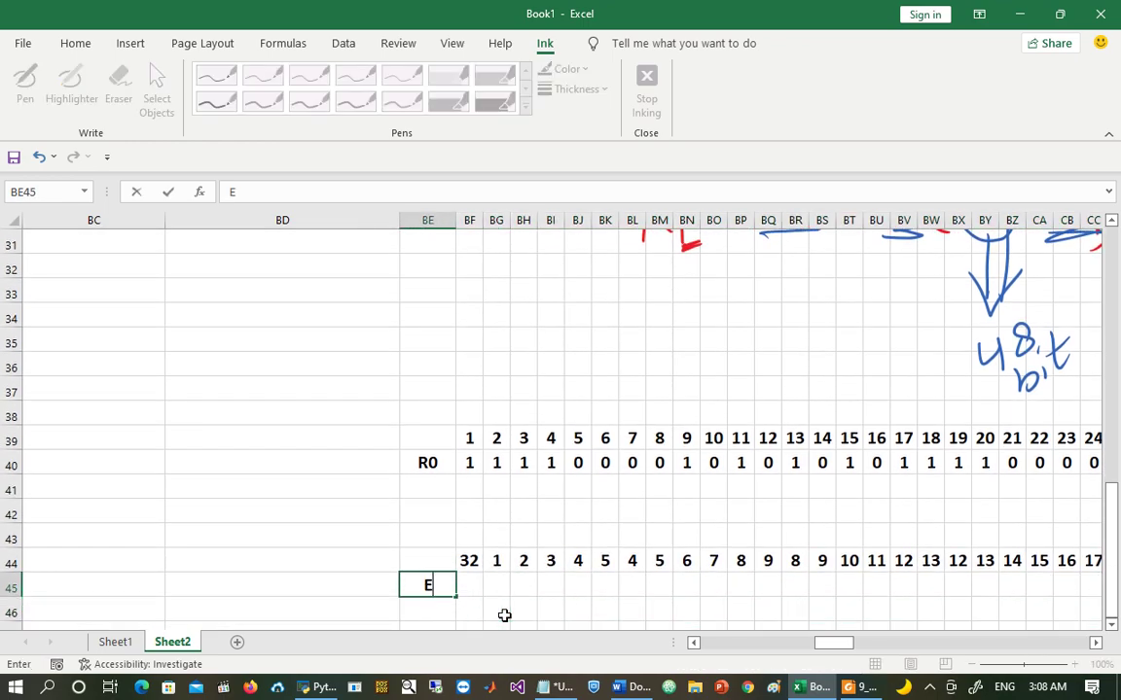
type("(R0)")
key("Return")
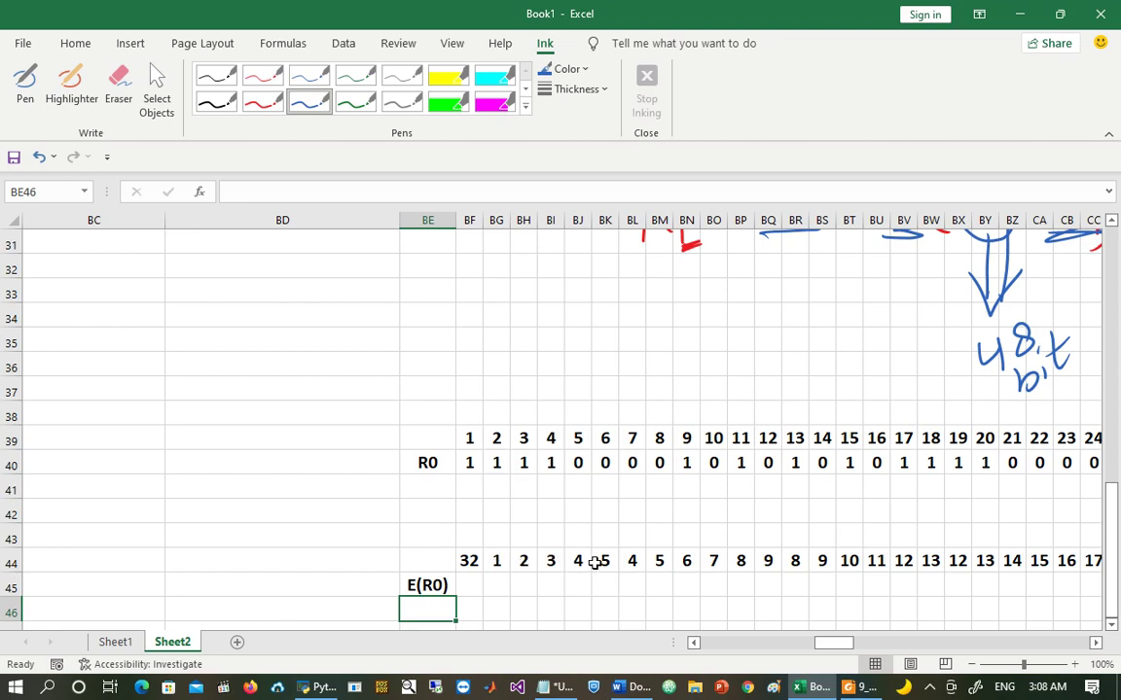
left_click_drag(579, 562, 659, 561)
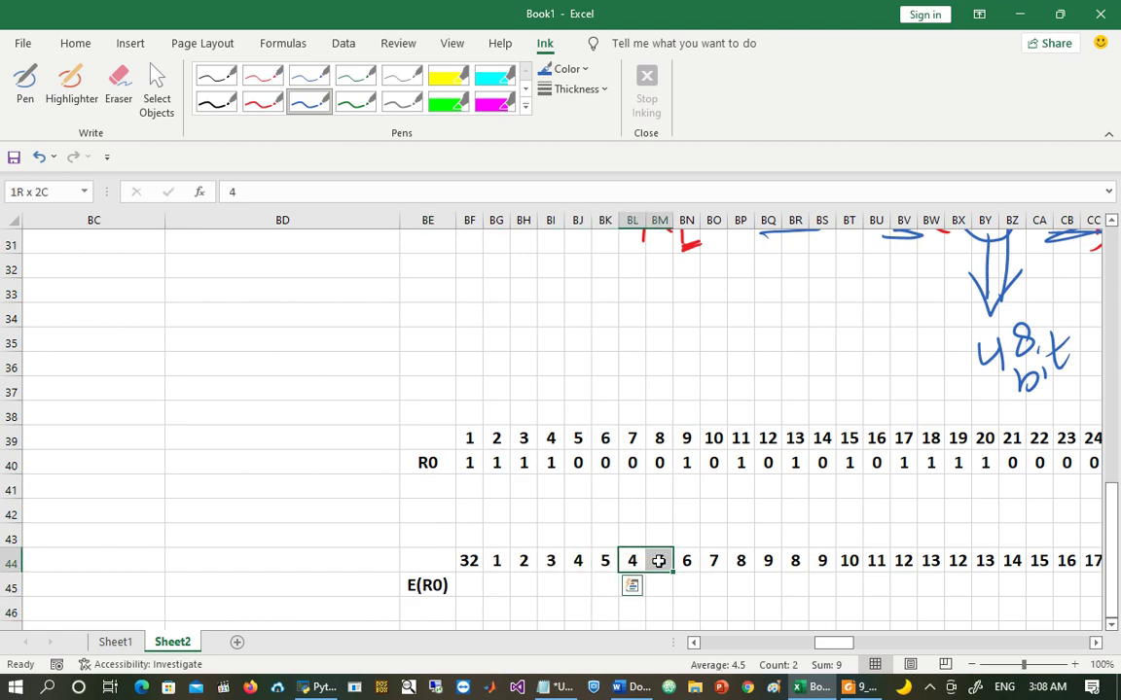
Step: Enter =HLOOKUP(BF44,$BF$39:$CK$40,2,FALSE) in cell BF45 to look up the R0 bit with an exact match
left_click(468, 582)
type("=")
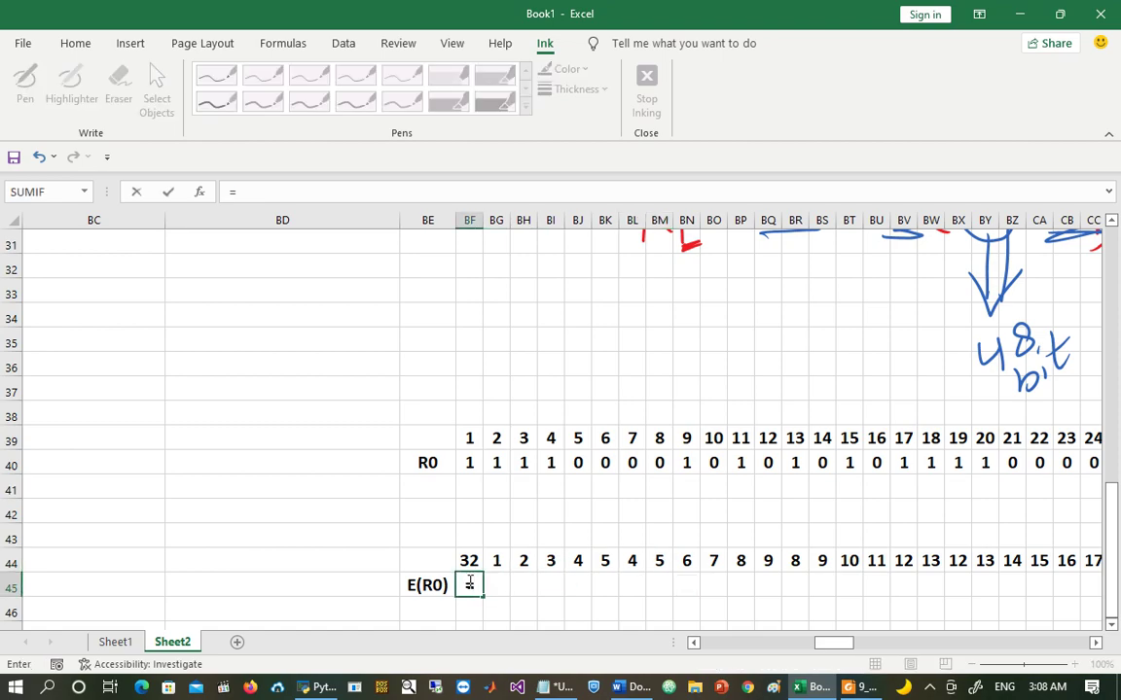
type("hloo")
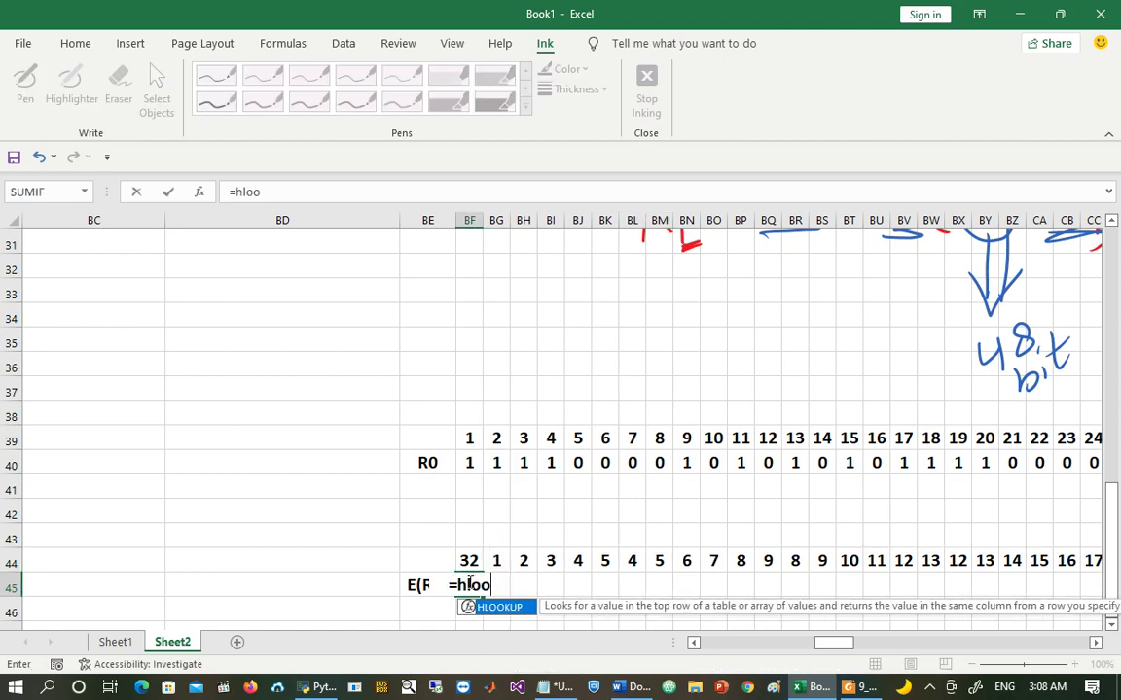
double_click(500, 608)
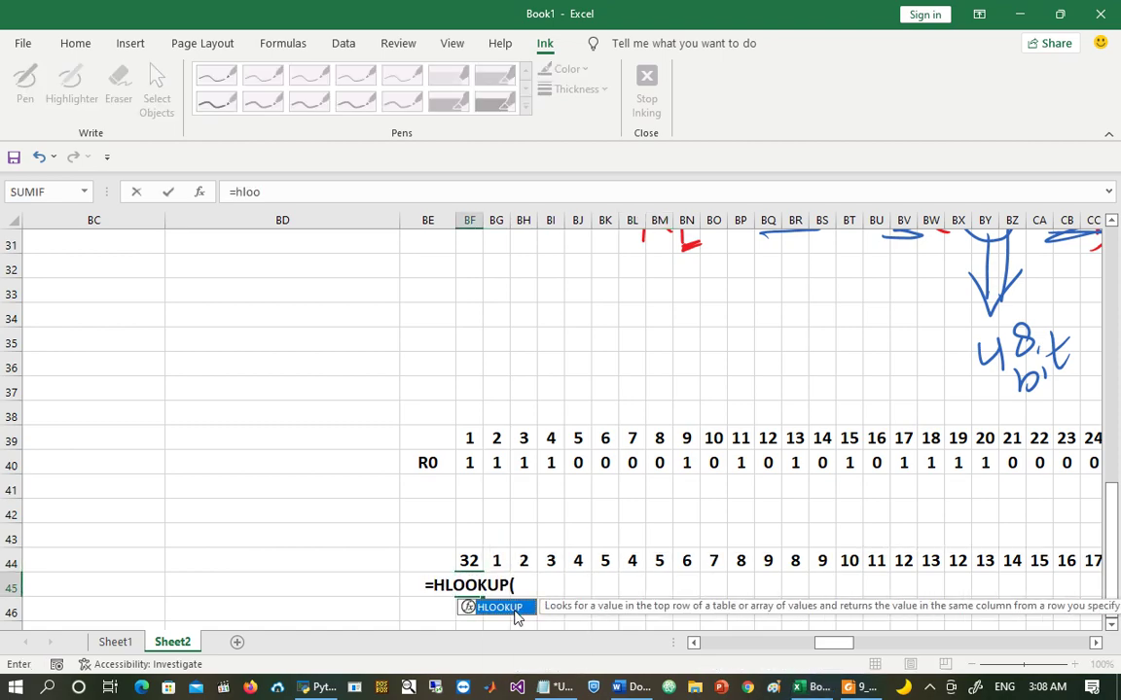
left_click(468, 562)
type(",")
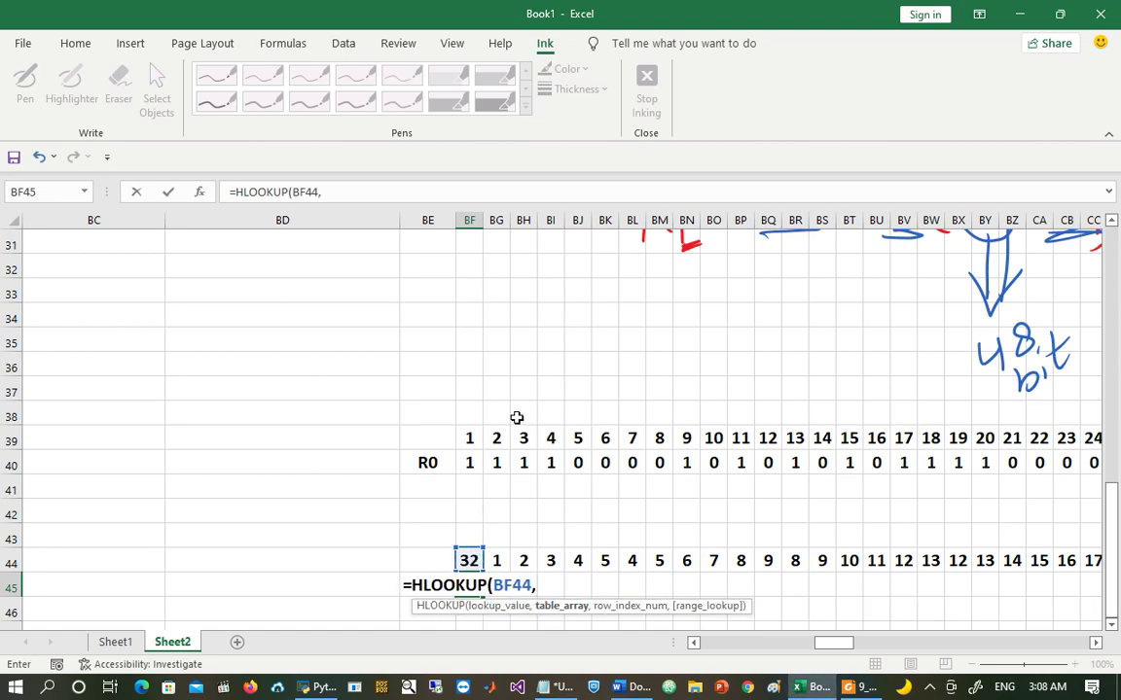
left_click_drag(469, 439, 925, 475)
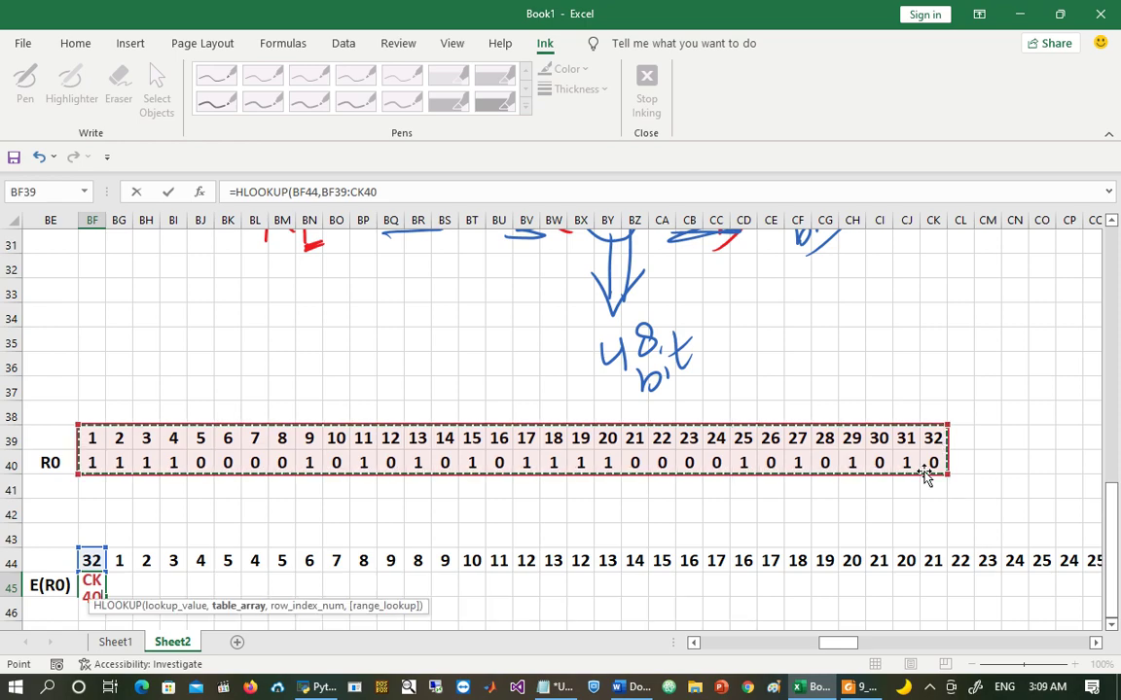
key("F4")
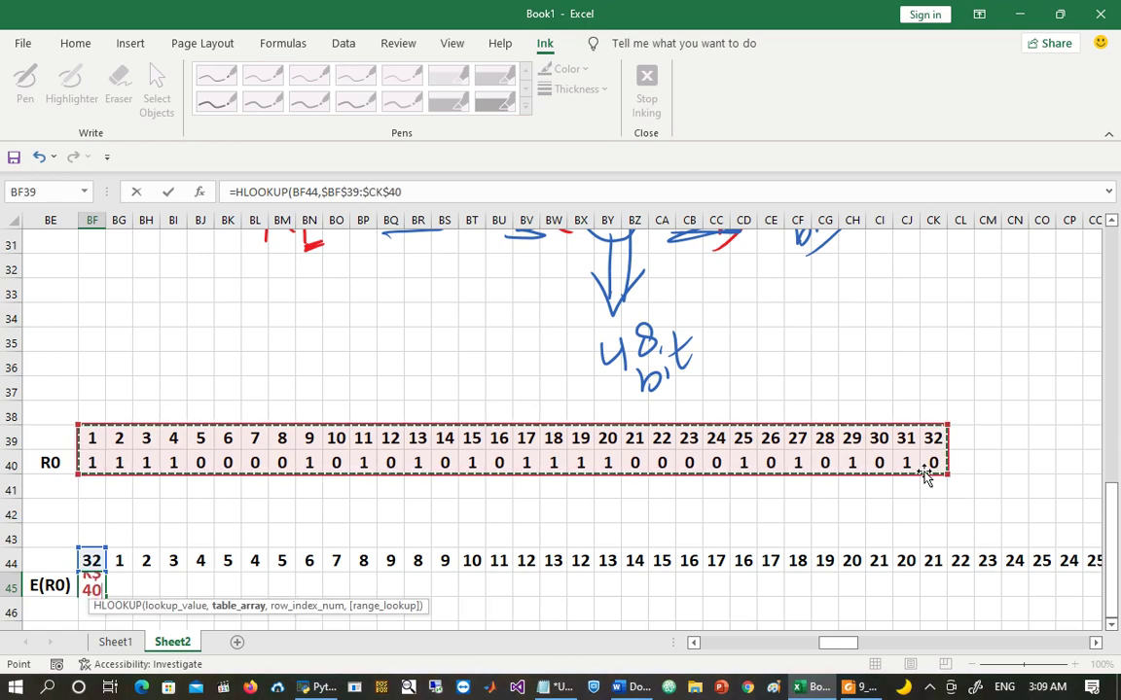
type(",")
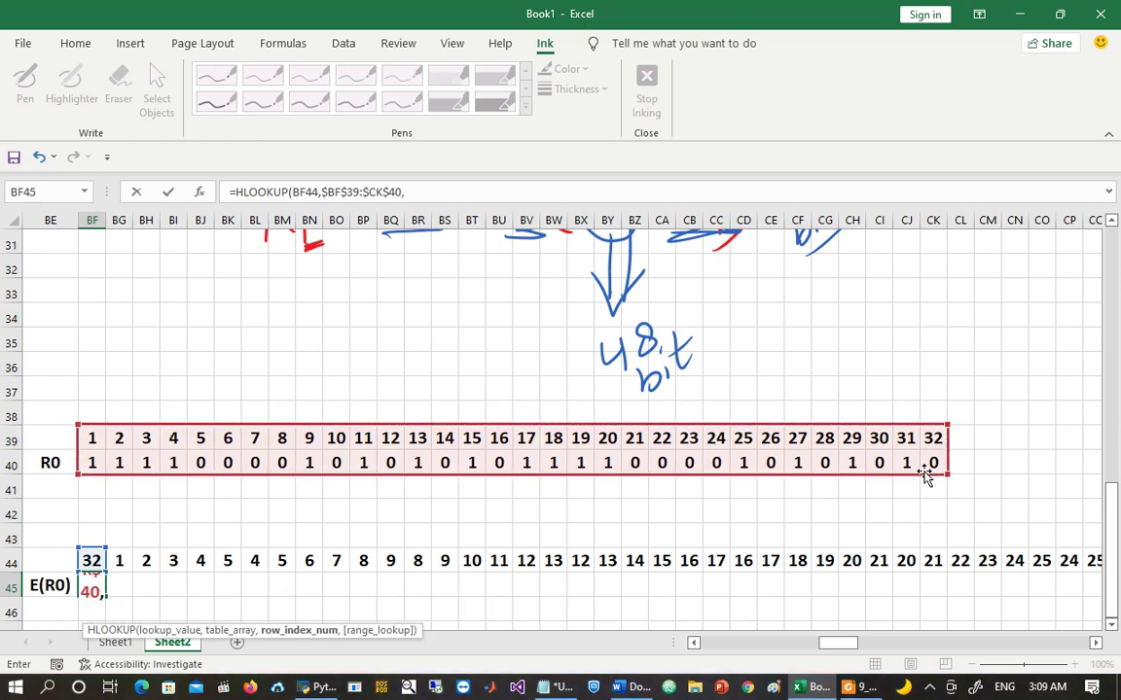
type("2,")
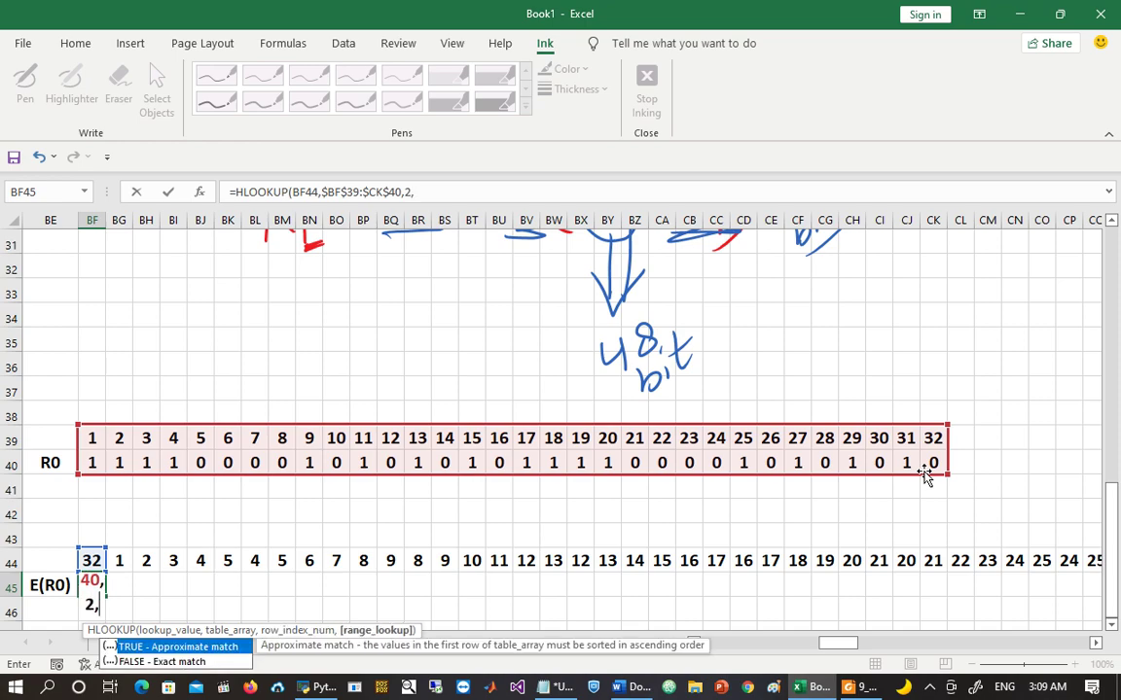
key("Down")
key("Tab")
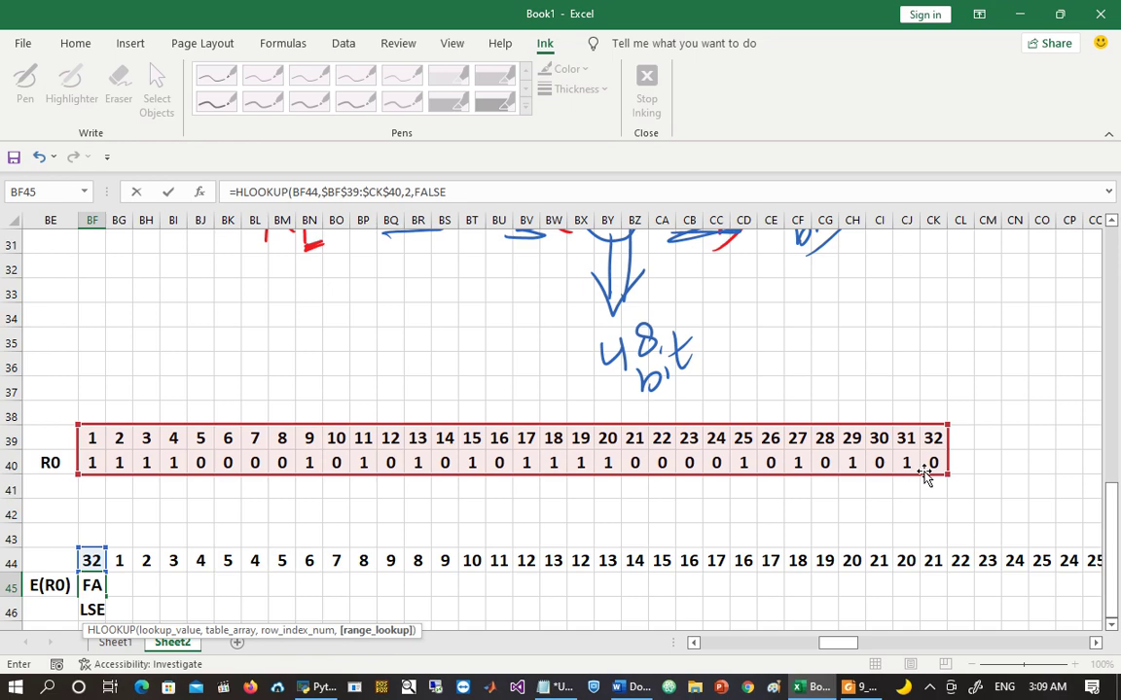
key("Return")
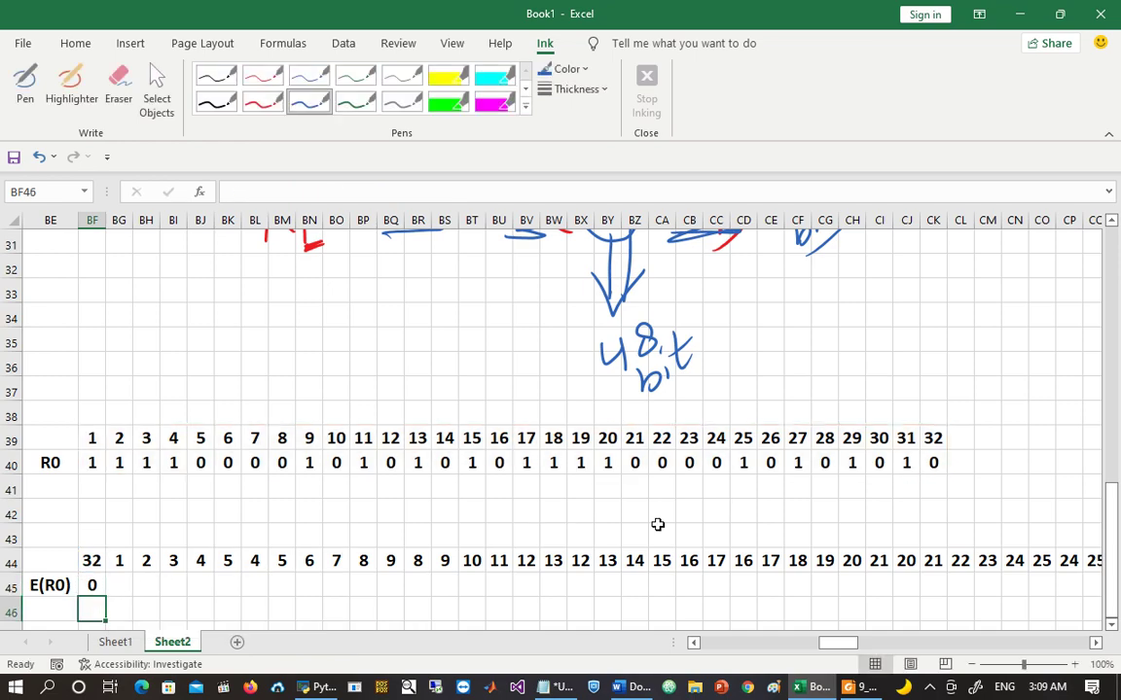
Step: Fill the lookup formula across from BF45 to DA45, and check the repeated positions 4–5 and 12–13 in the expanded row
left_click(93, 585)
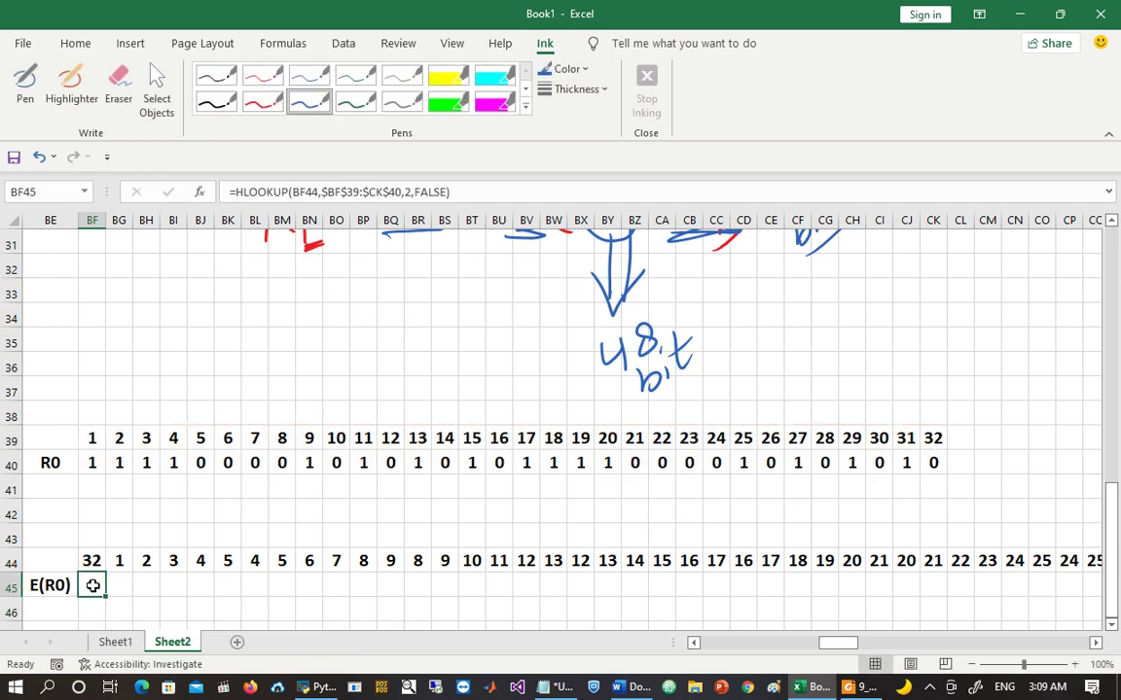
left_click_drag(110, 596, 1045, 589)
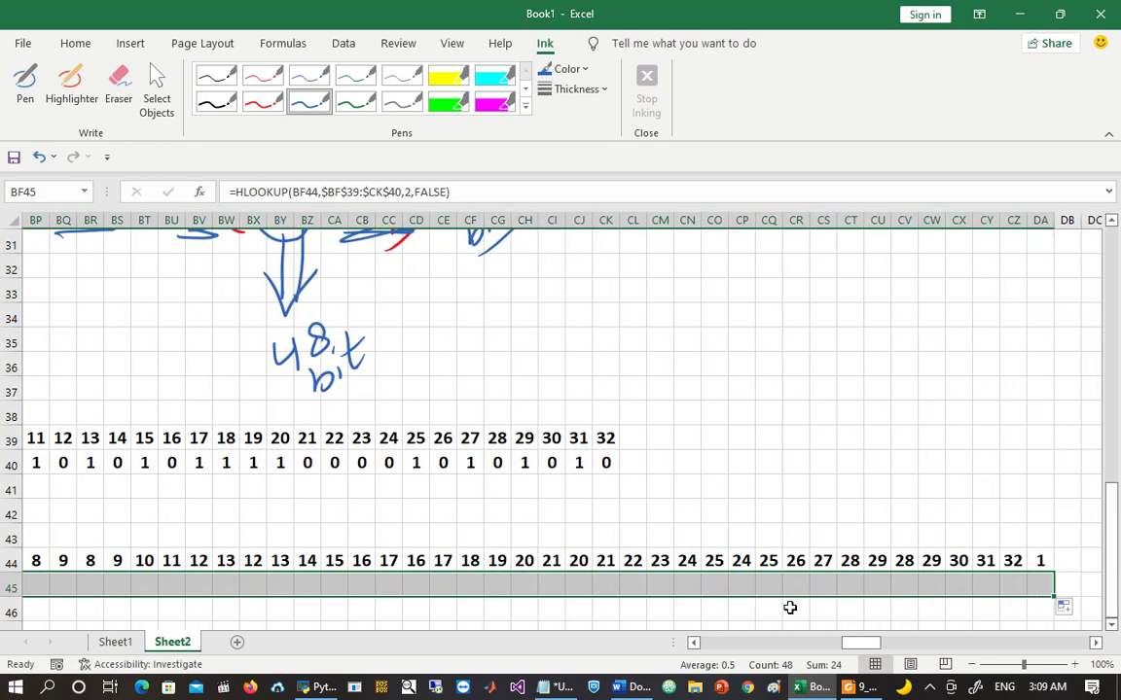
left_click(496, 583)
key("ctrl+Left")
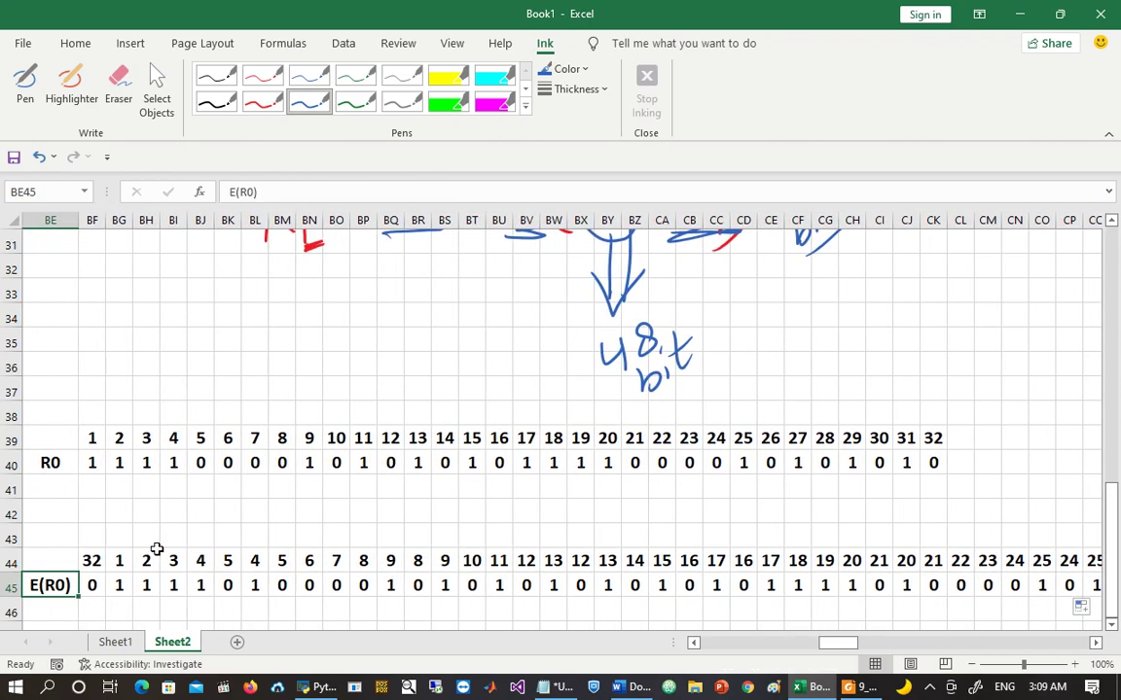
left_click_drag(196, 561, 282, 593)
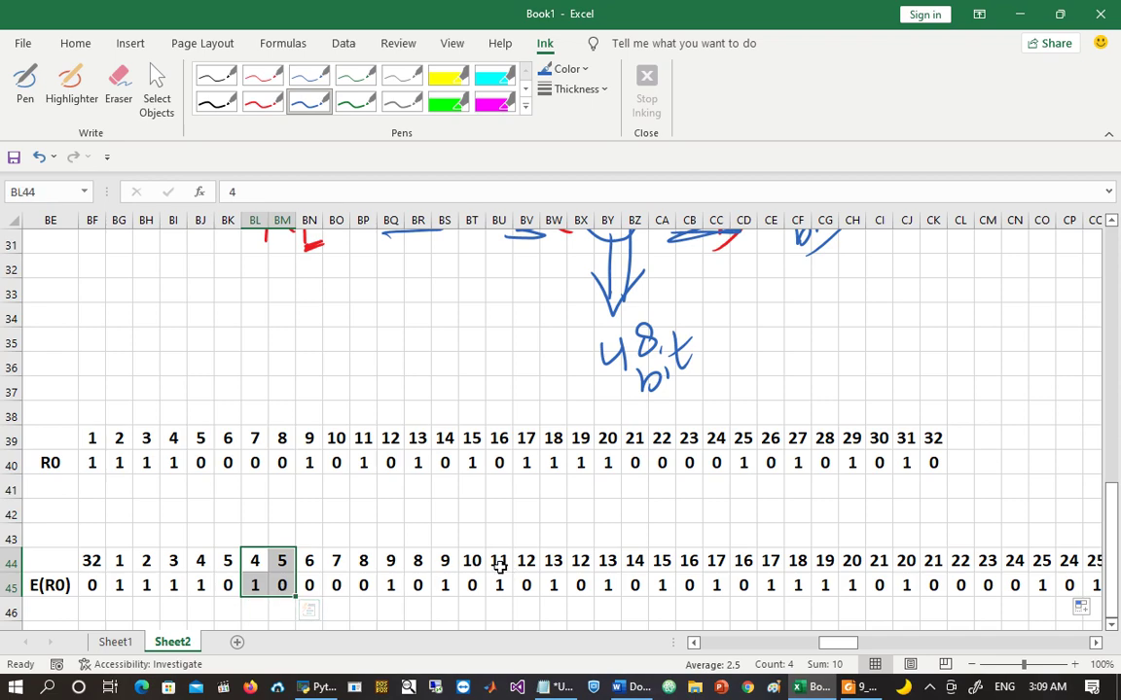
left_click_drag(498, 562, 522, 565)
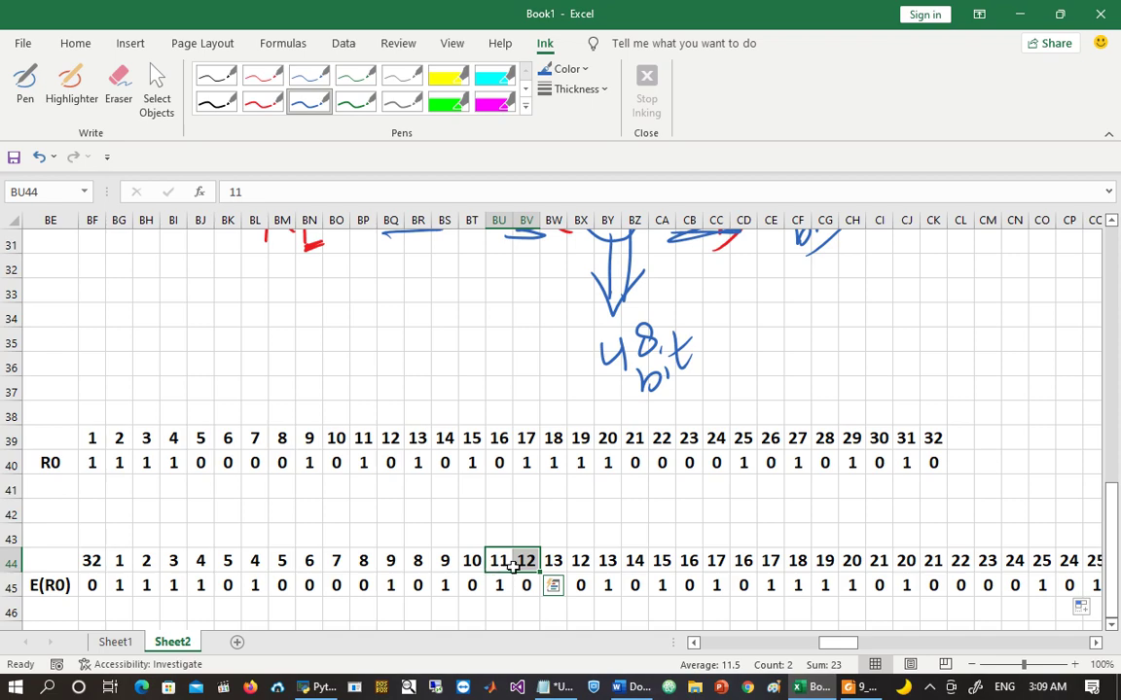
left_click_drag(525, 562, 603, 585)
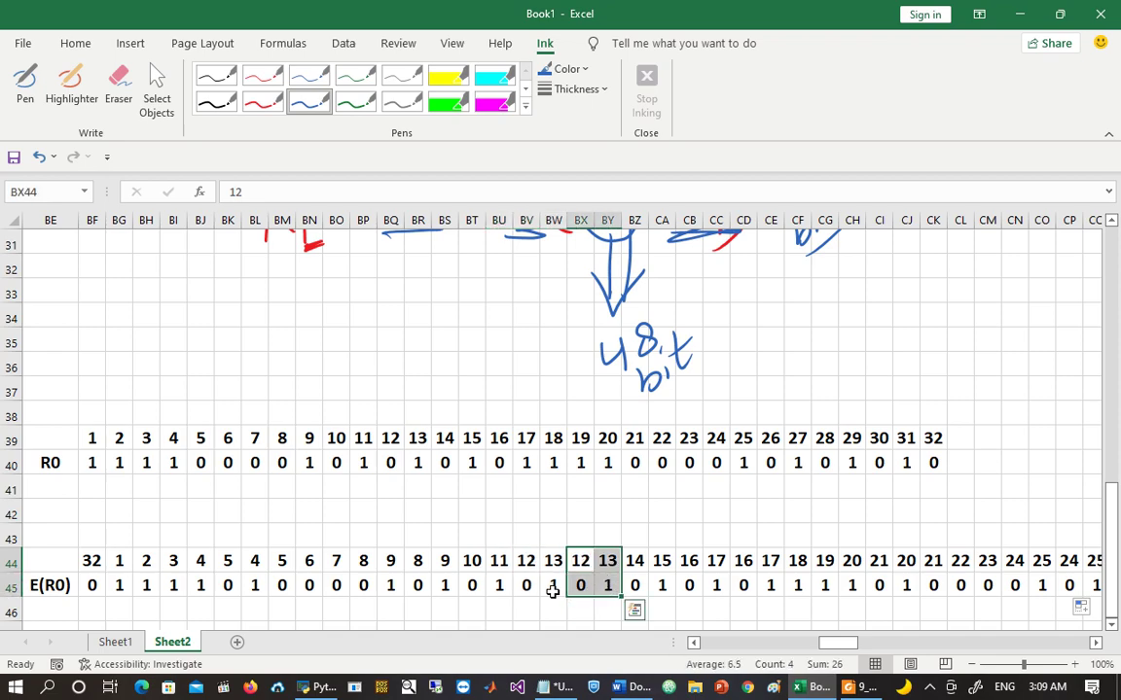
left_click(317, 606)
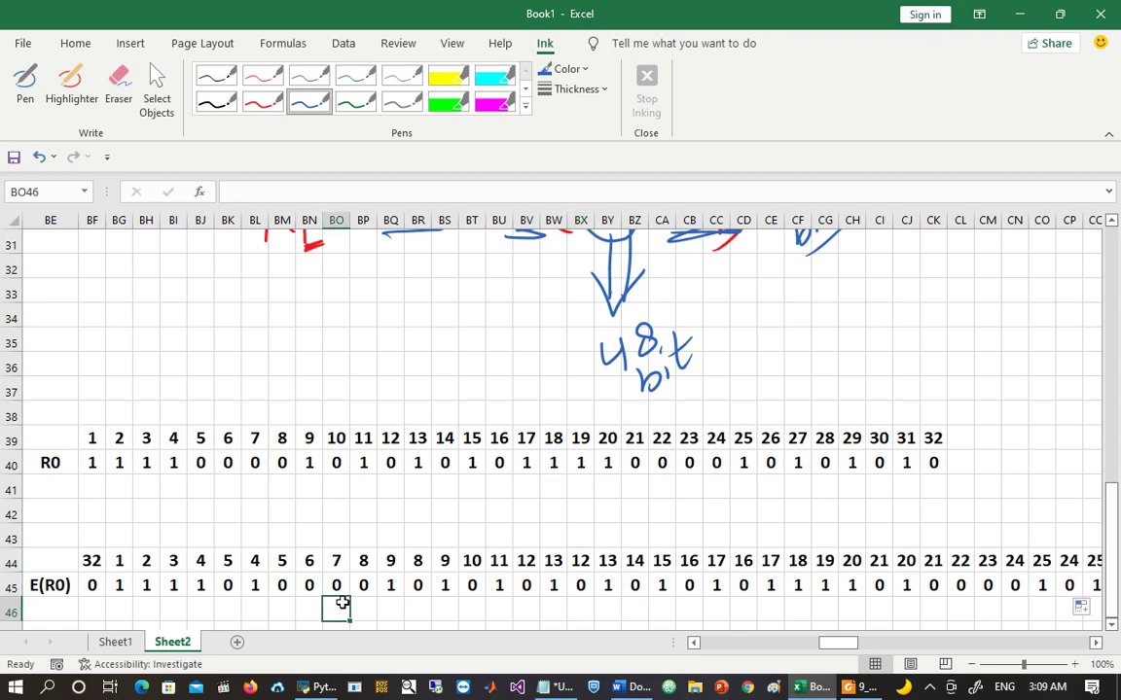
key("ctrl+Left")
key("ctrl+Right")
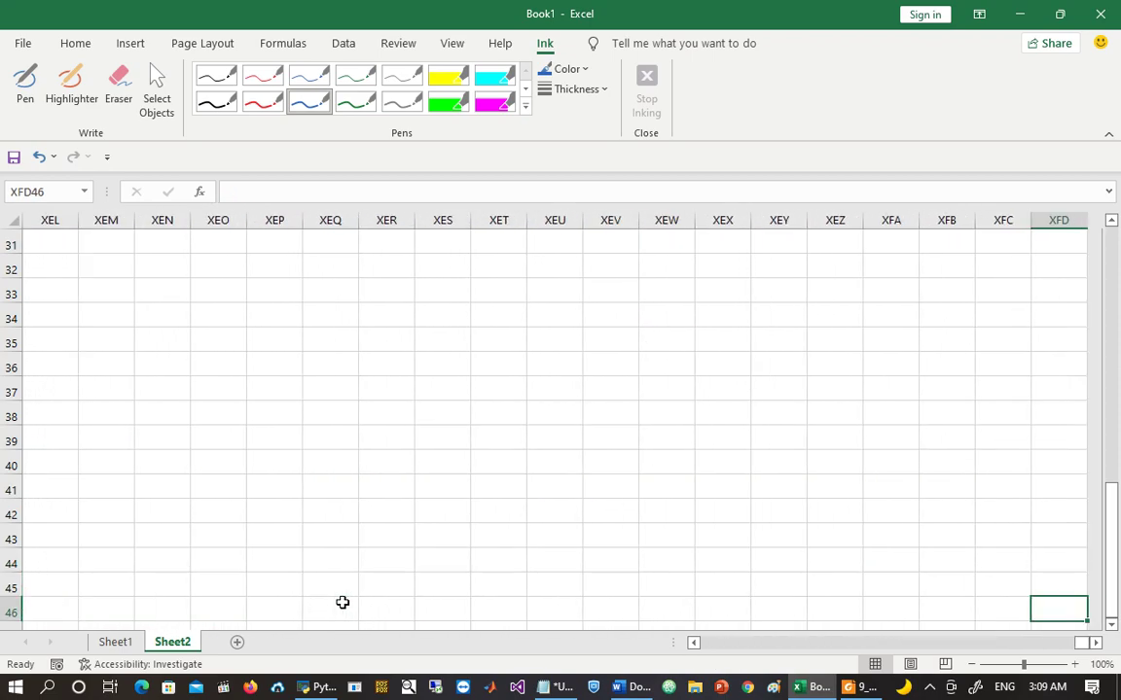
key("ctrl+Left")
key("ctrl+Up")
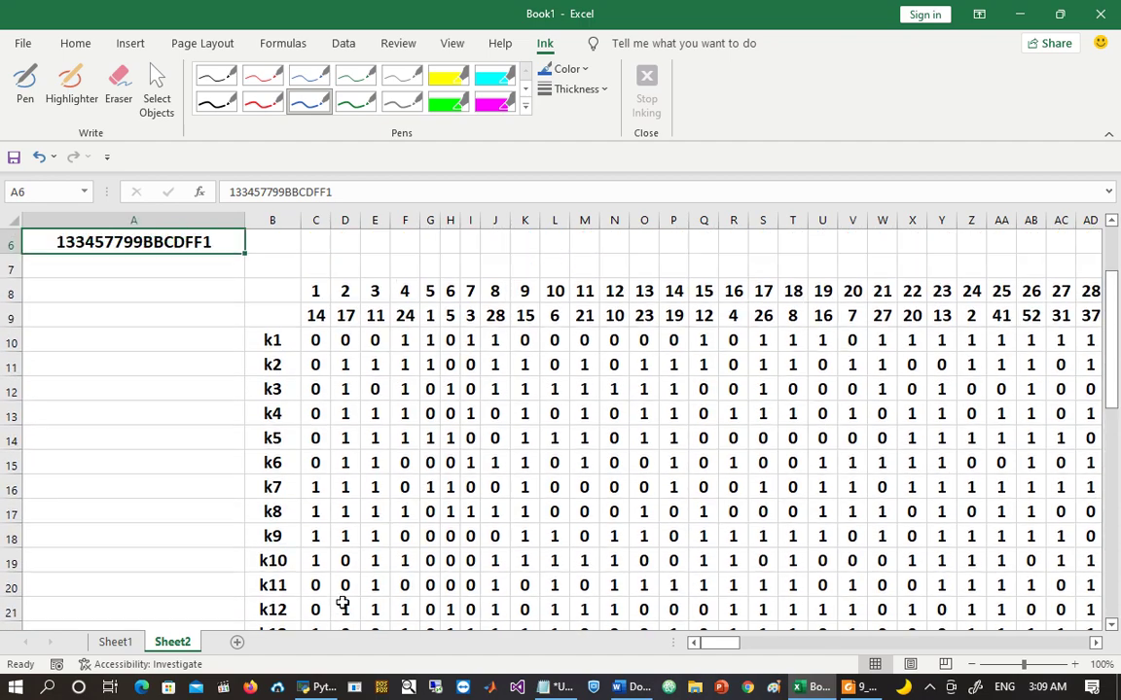
key("ctrl+Down")
key("Down")
key("Down")
key("Down")
key("Down")
key("Down")
key("Down")
key("Down")
key("Down")
key("Down")
key("Down")
key("Down")
key("Down")
key("Down")
key("Down")
key("Down")
key("Down")
key("Right")
key("Right")
key("Right")
key("Right")
key("Right")
key("Right")
key("Right")
key("Right")
key("Right")
key("Right")
key("Right")
key("Right")
key("Right")
key("Right")
key("Right")
key("Right")
key("Right")
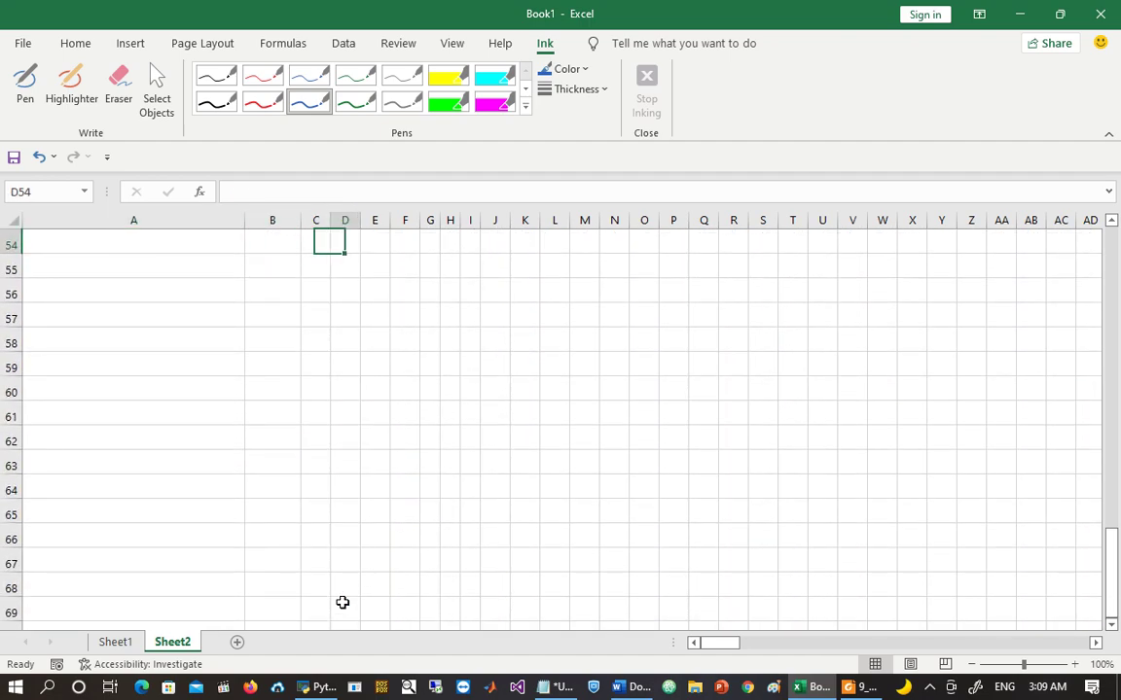
key("Right")
key("Right")
key("Right")
key("Right")
key("Right")
key("Right")
key("Right")
key("Right")
key("Right")
key("Right")
key("Right")
key("Right")
key("Right")
key("Right")
key("Right")
key("Right")
key("Right")
key("Right")
key("Right")
key("Right")
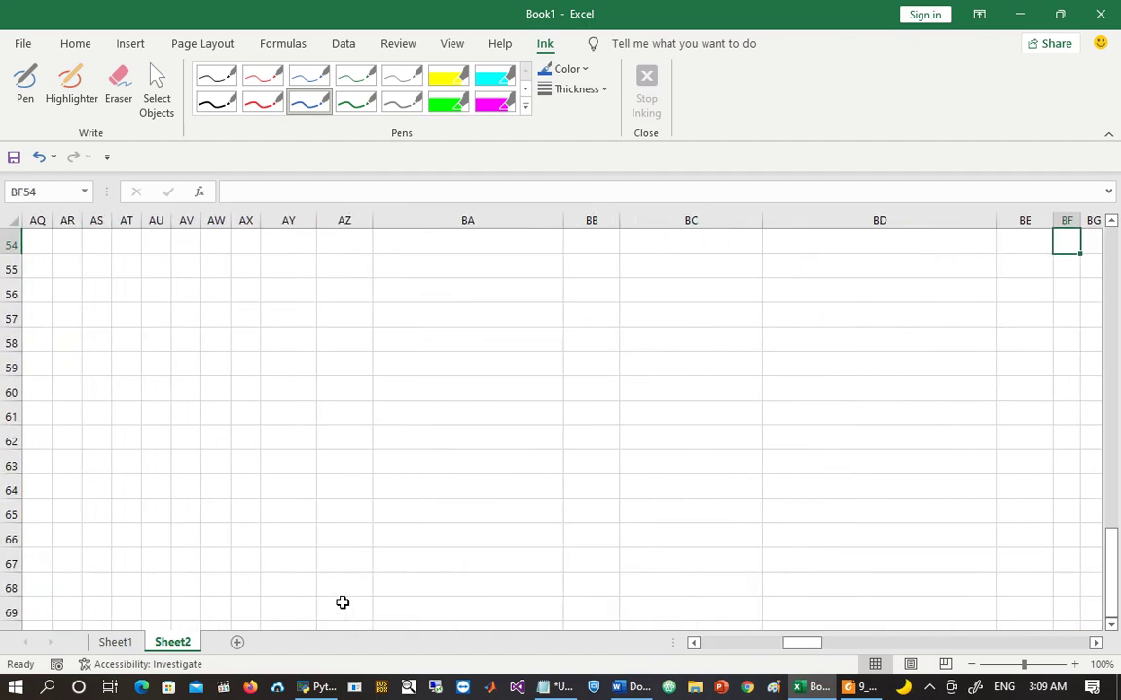
key("Page_Down")
key("Page_Down")
key("Page_Up")
key("Page_Up")
key("Page_Up")
key("Page_Up")
key("Page_Up")
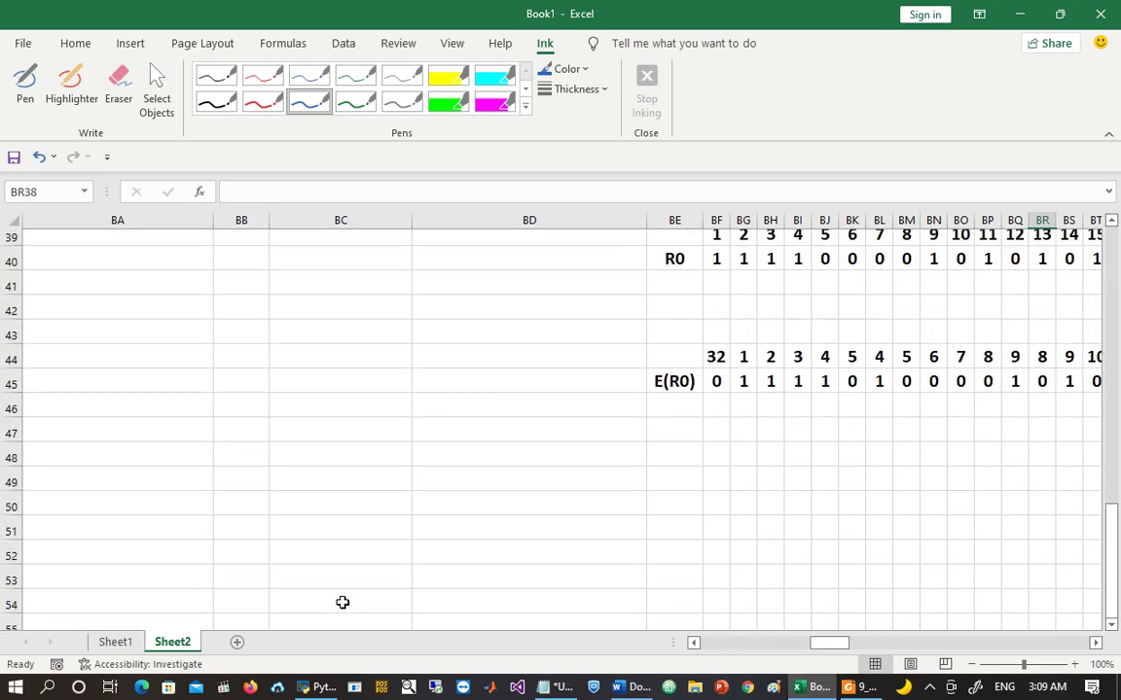
key("Page_Down")
key("Page_Down")
key("Page_Down")
key("Page_Up")
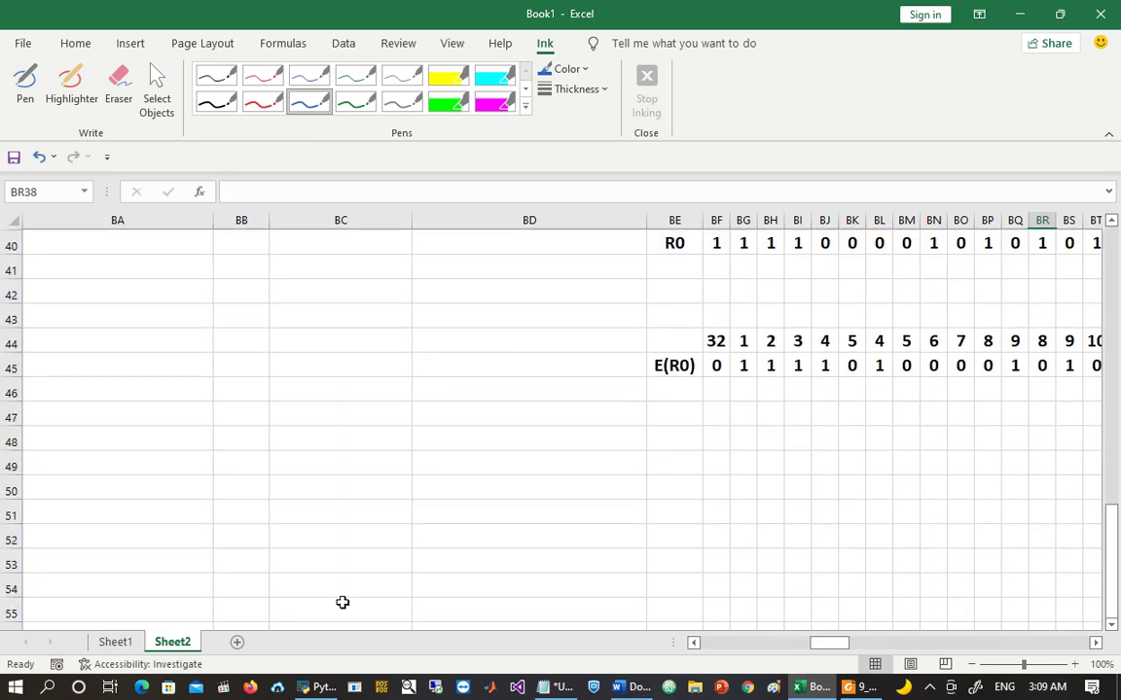
key("Down")
key("Down")
key("Down")
key("Down")
key("Down")
key("Down")
key("Down")
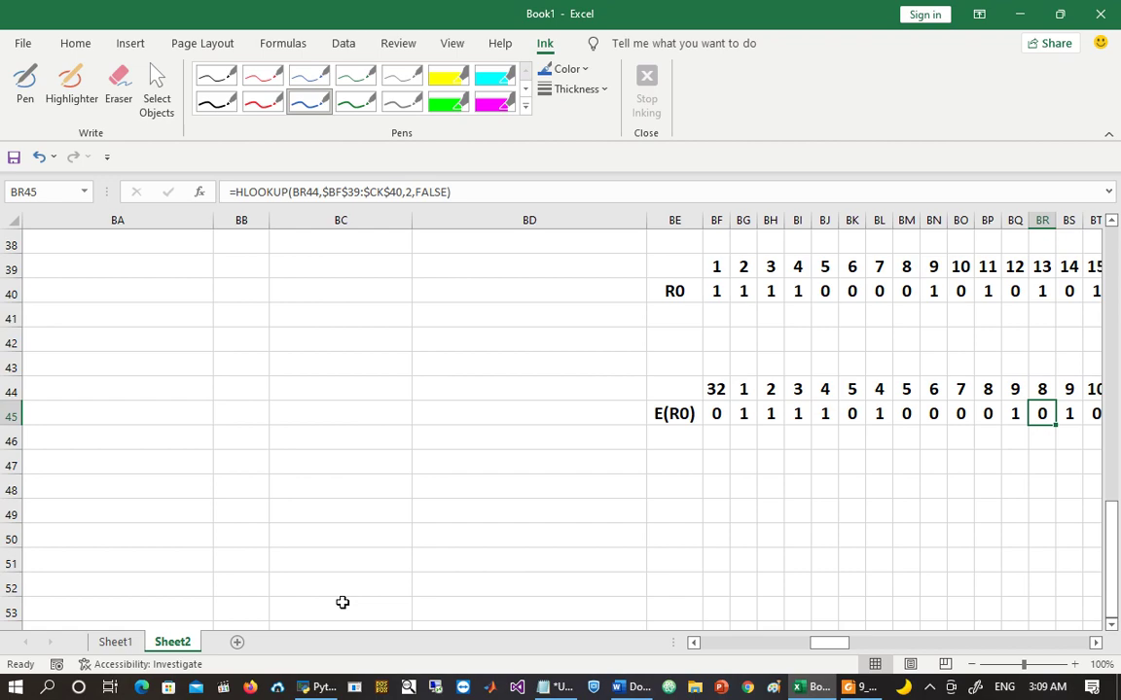
key("Right")
key("Right")
key("Right")
key("Right")
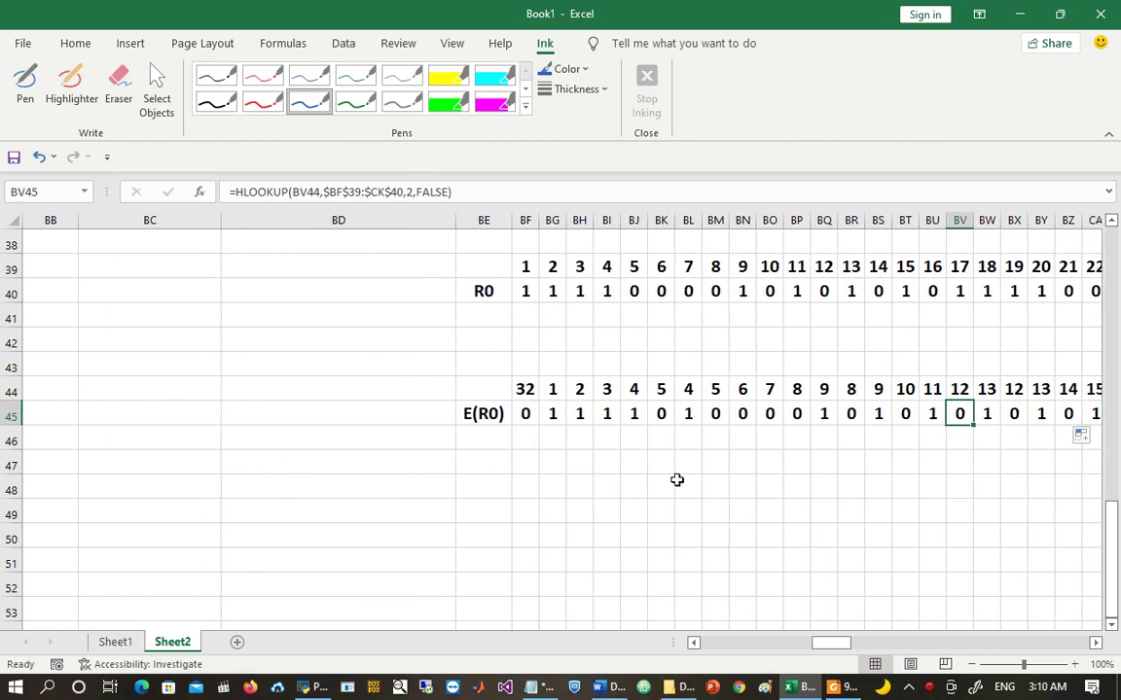
left_click(677, 483)
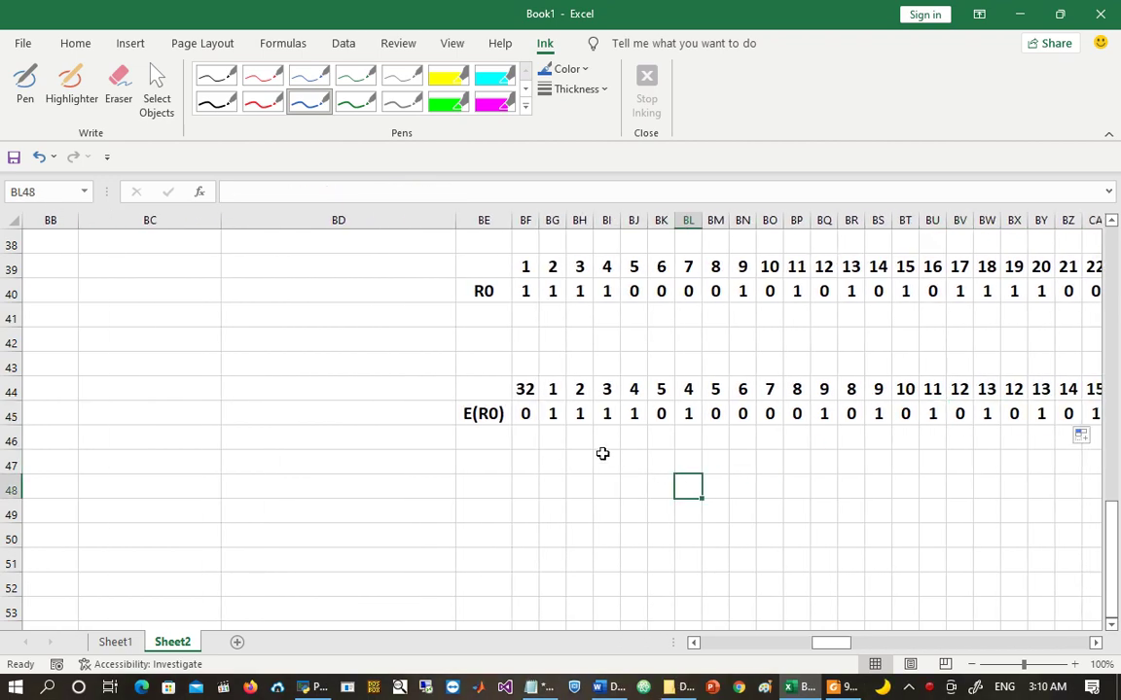
key("Left")
key("Left")
key("Left")
key("Left")
key("Left")
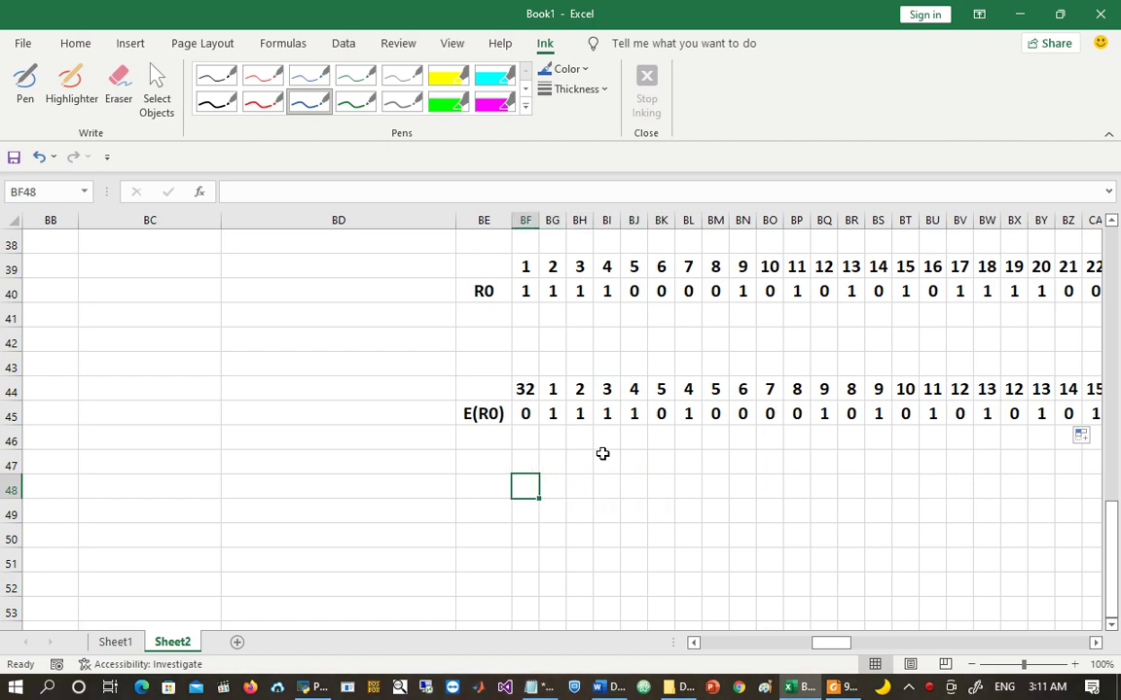
Step: Return to the subkey table near the start of the sheet and select the k1 label in B10
key("Home")
key("ctrl+Up")
key("ctrl+Up")
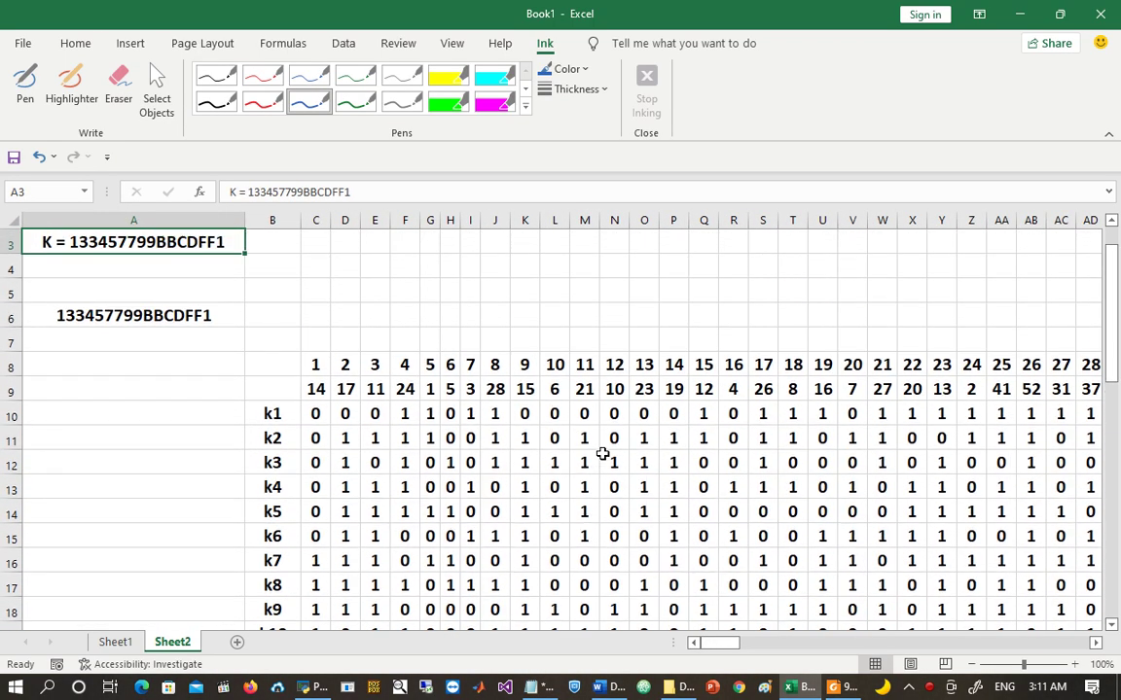
left_click(281, 413)
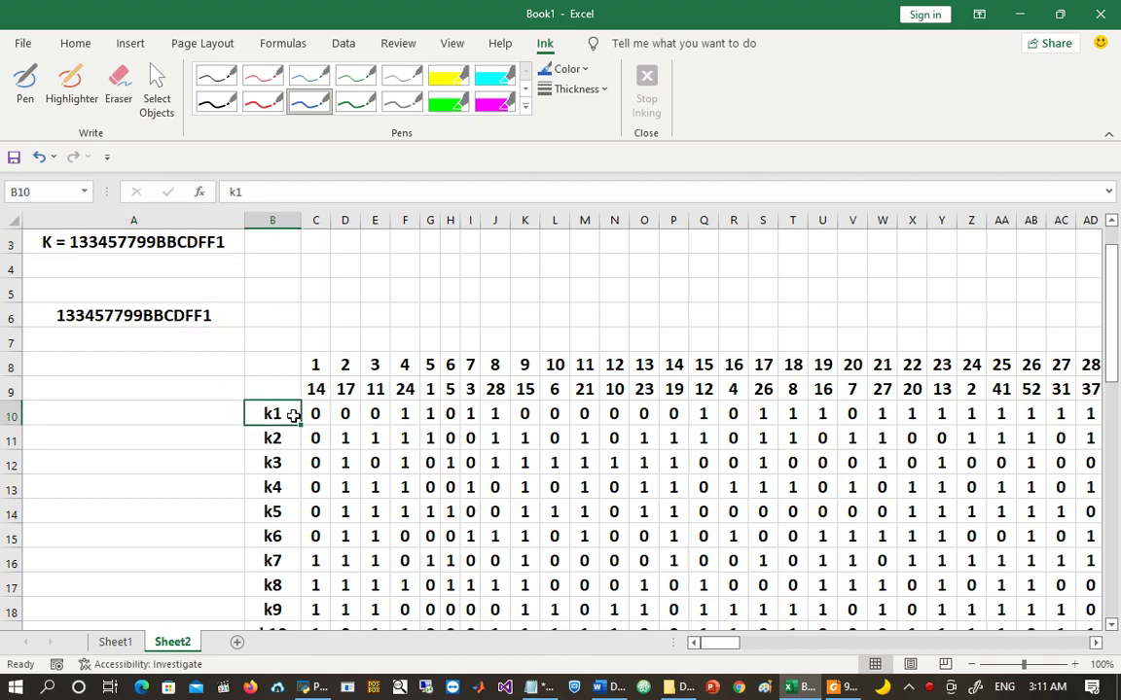
Step: Copy the k1 subkey row, including its label and all 48 bits, from B10:AX10
left_click_drag(278, 412, 541, 415)
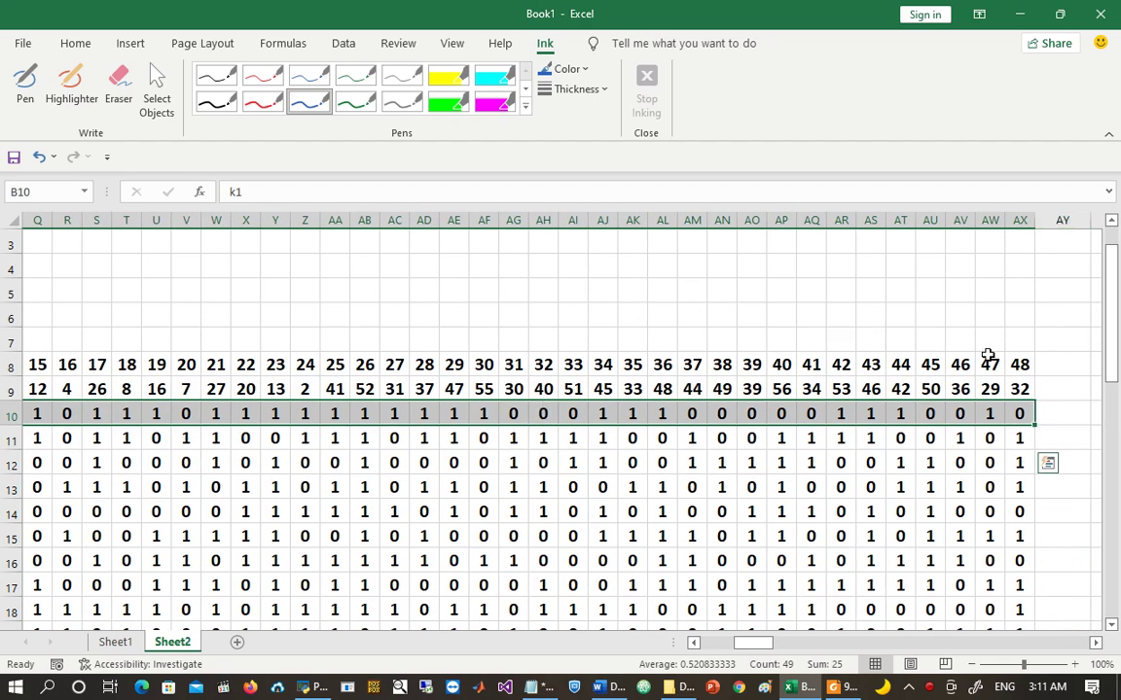
key("ctrl+c")
key("Down")
key("Right")
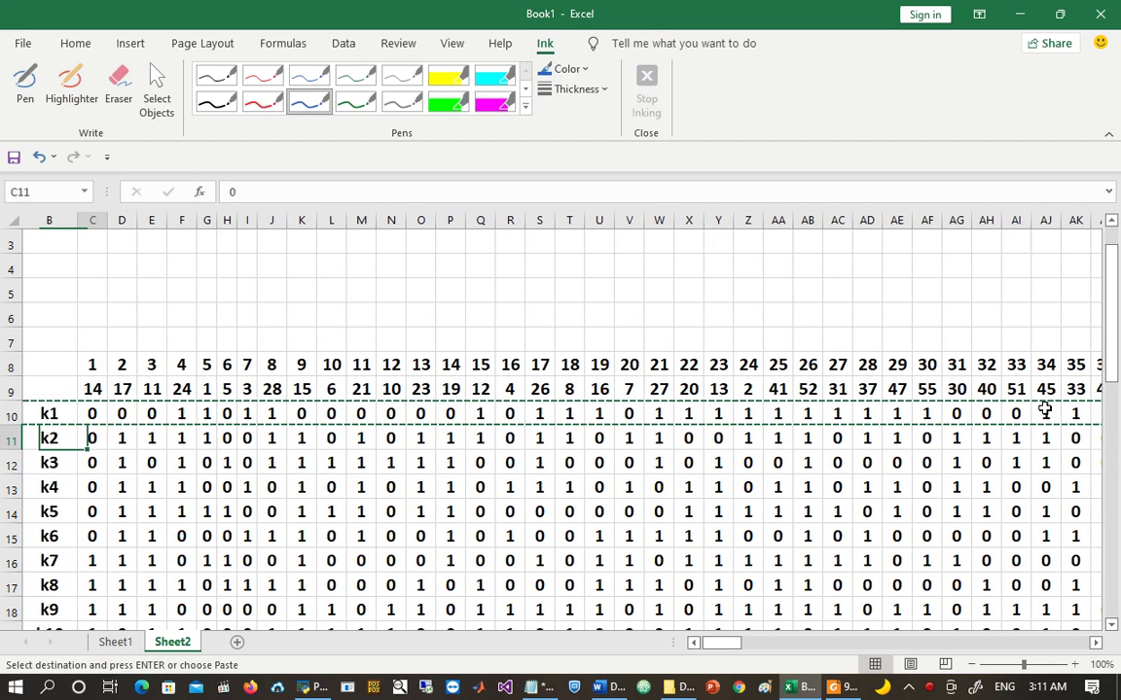
key("Right")
key("Right")
key("Right")
key("Right")
key("Right")
key("Right")
key("Right")
key("Right")
key("Right")
key("Right")
key("Right")
key("Right")
key("Right")
key("Right")
key("Right")
key("Right")
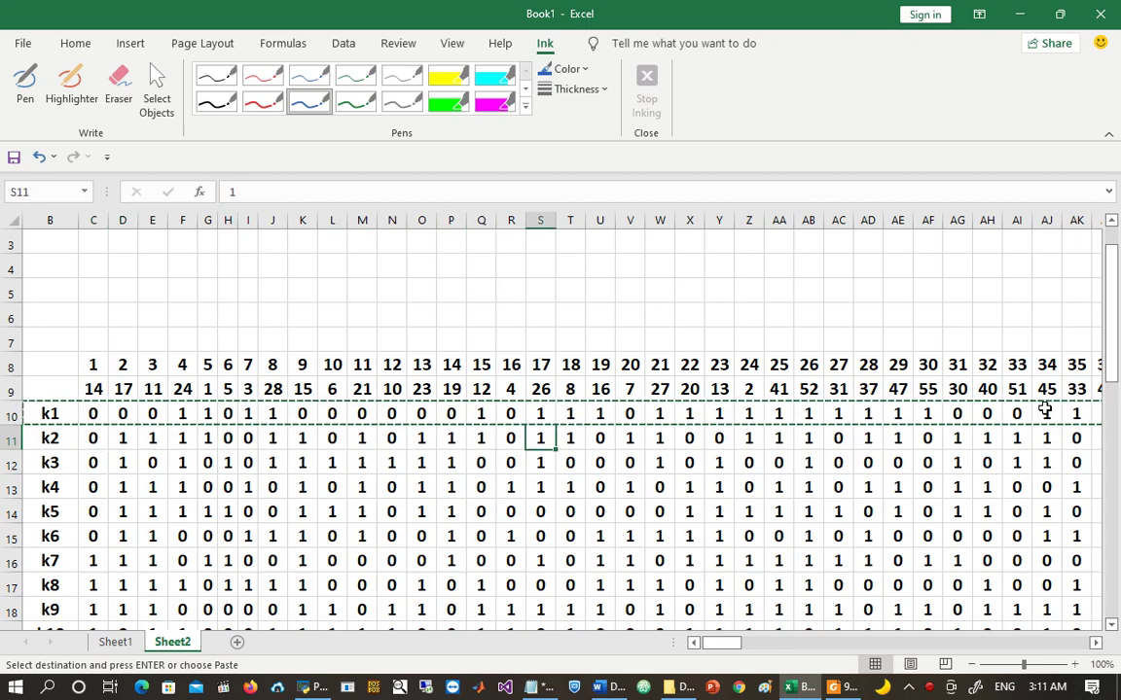
key("ctrl+End")
key("ctrl+Up")
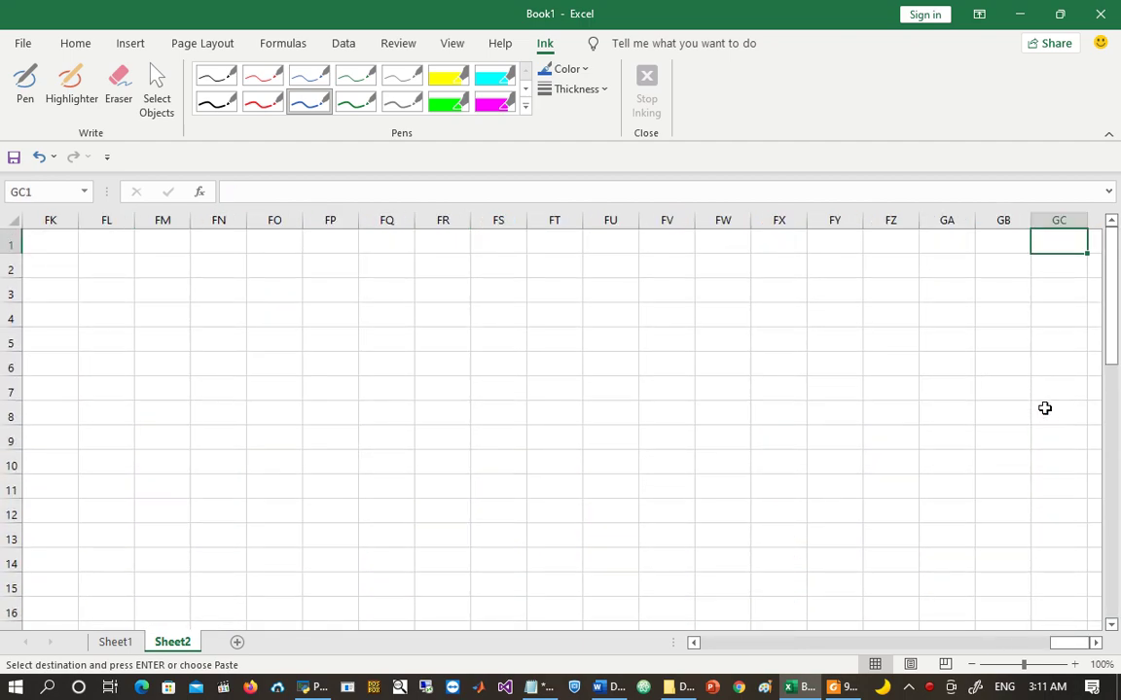
key("Left")
key("Left")
key("Left")
key("Left")
key("Left")
key("Left")
key("Left")
key("Left")
key("Left")
key("Left")
key("Left")
key("Left")
key("Left")
key("Left")
key("Left")
key("Left")
key("Left")
key("Left")
key("Left")
key("Left")
key("Left")
key("Left")
key("Left")
key("Left")
key("Left")
key("Left")
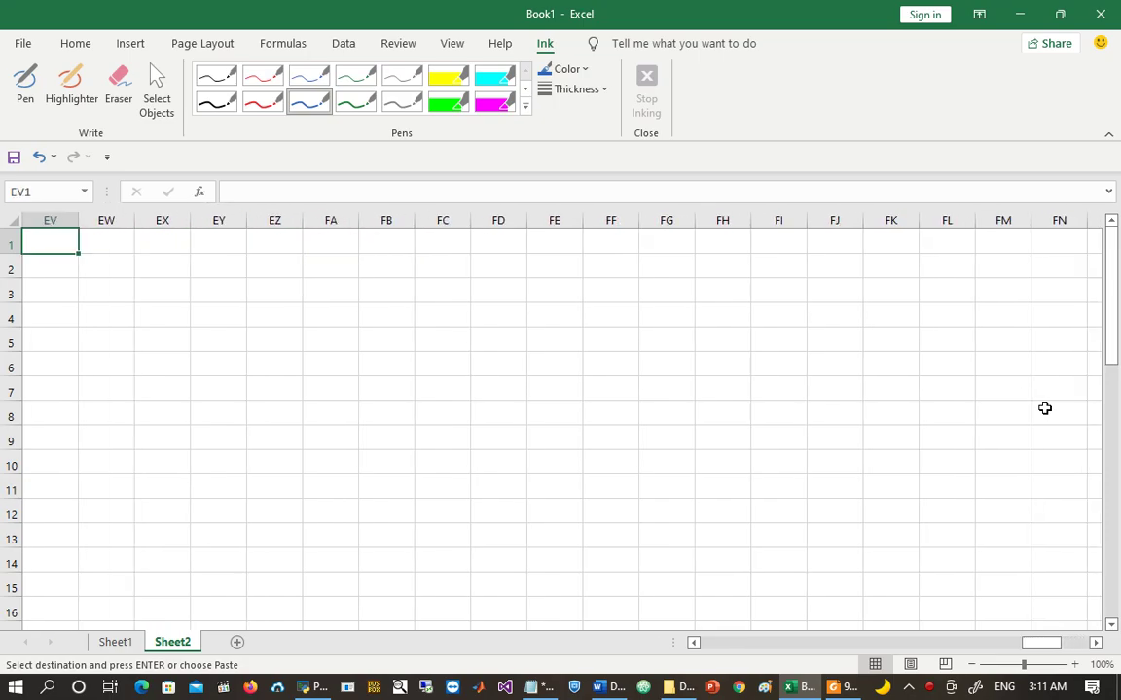
key("ctrl+Left")
Step: Go to the empty rows below the E(R0) bits as the destination for the copied k1 row
key("Right")
key("Right")
key("Right")
key("Right")
key("Right")
key("Right")
key("Right")
key("Right")
key("Right")
key("Right")
key("Right")
key("Right")
key("Right")
key("Right")
key("Right")
key("Right")
key("Right")
key("Right")
key("Right")
key("Right")
key("Right")
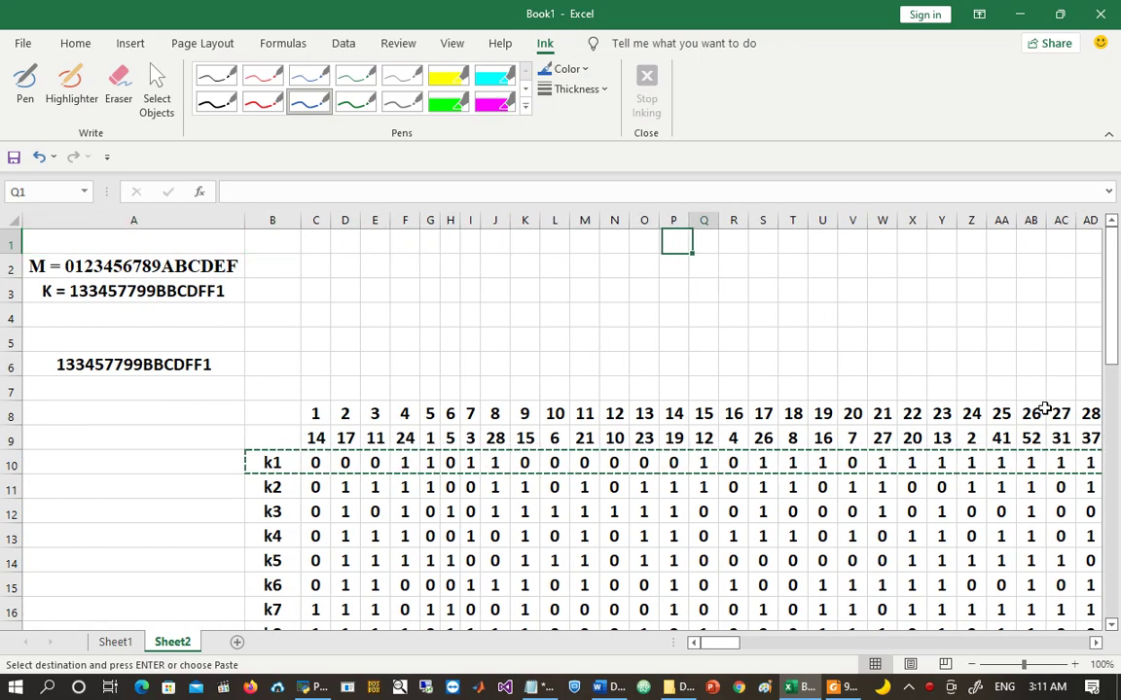
key("Right")
key("Right")
key("Right")
key("Right")
key("Right")
key("Right")
key("Right")
key("Right")
key("Right")
key("Right")
key("Right")
key("Right")
key("Right")
key("Right")
key("Right")
key("Right")
key("Right")
key("Right")
key("Right")
key("Right")
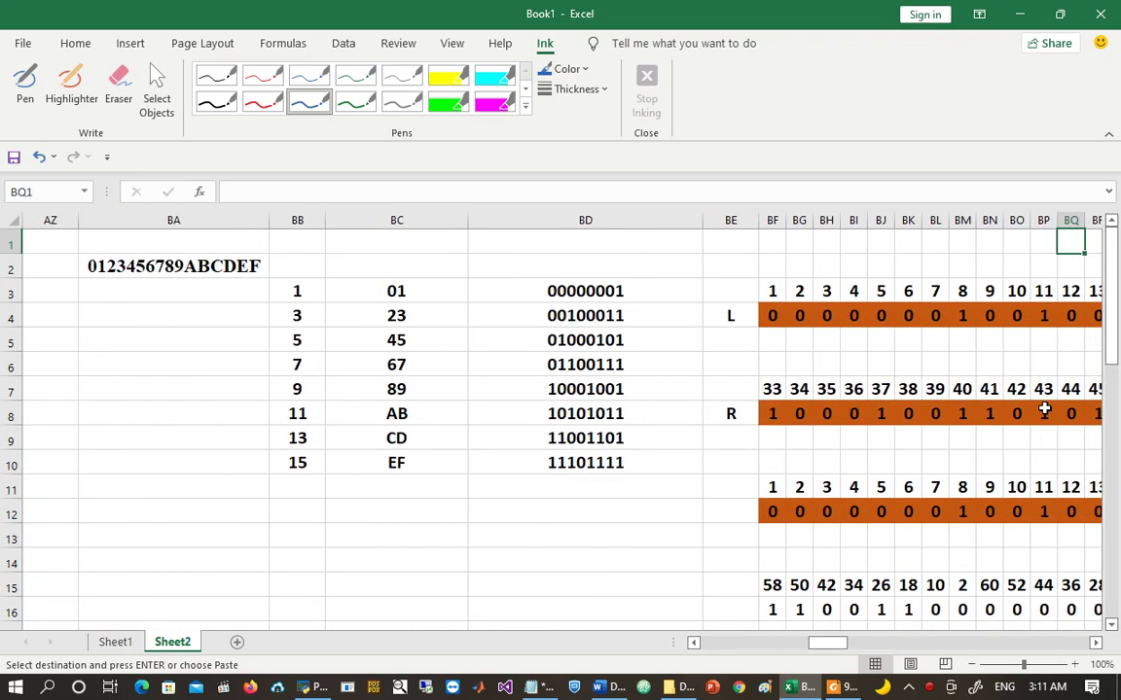
key("Down")
key("Down")
key("Down")
key("Down")
key("Down")
key("Down")
key("Down")
key("Down")
key("Down")
key("Down")
key("Down")
key("Down")
key("Down")
key("Down")
key("Down")
key("Down")
key("Down")
key("Down")
key("Down")
key("Down")
key("Down")
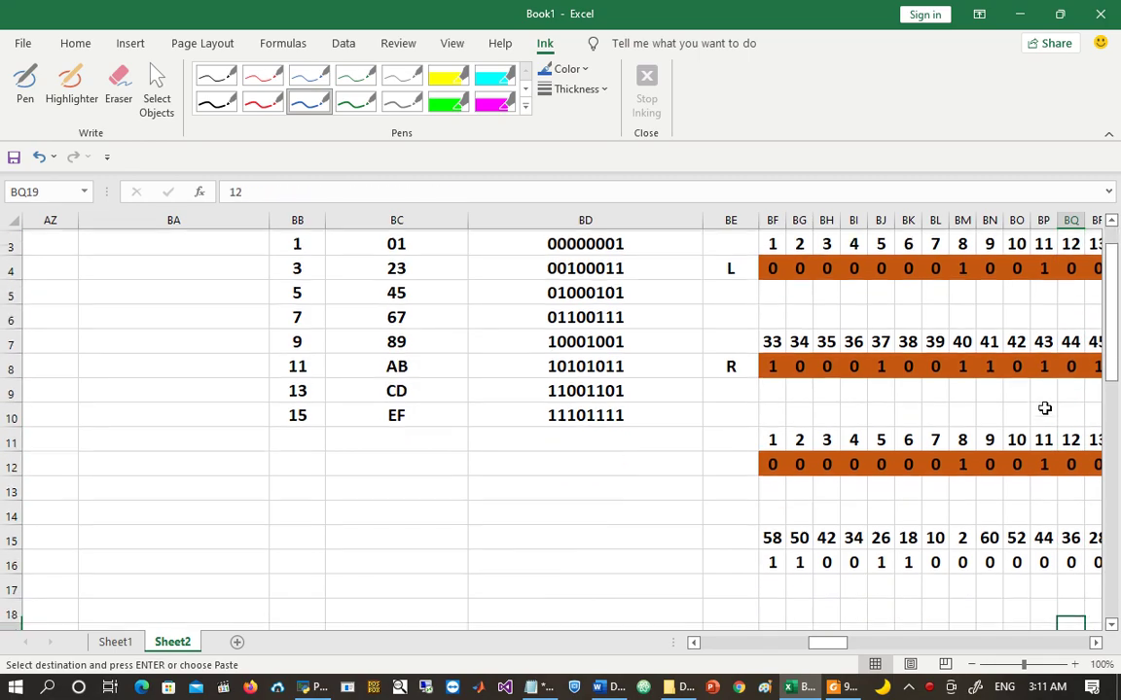
key("Down")
key("Down")
key("Down")
key("Down")
key("Down")
key("Down")
key("Down")
key("Down")
key("Down")
key("Down")
key("Down")
key("Down")
key("Down")
key("Down")
key("Down")
key("Down")
key("Down")
key("Down")
key("Down")
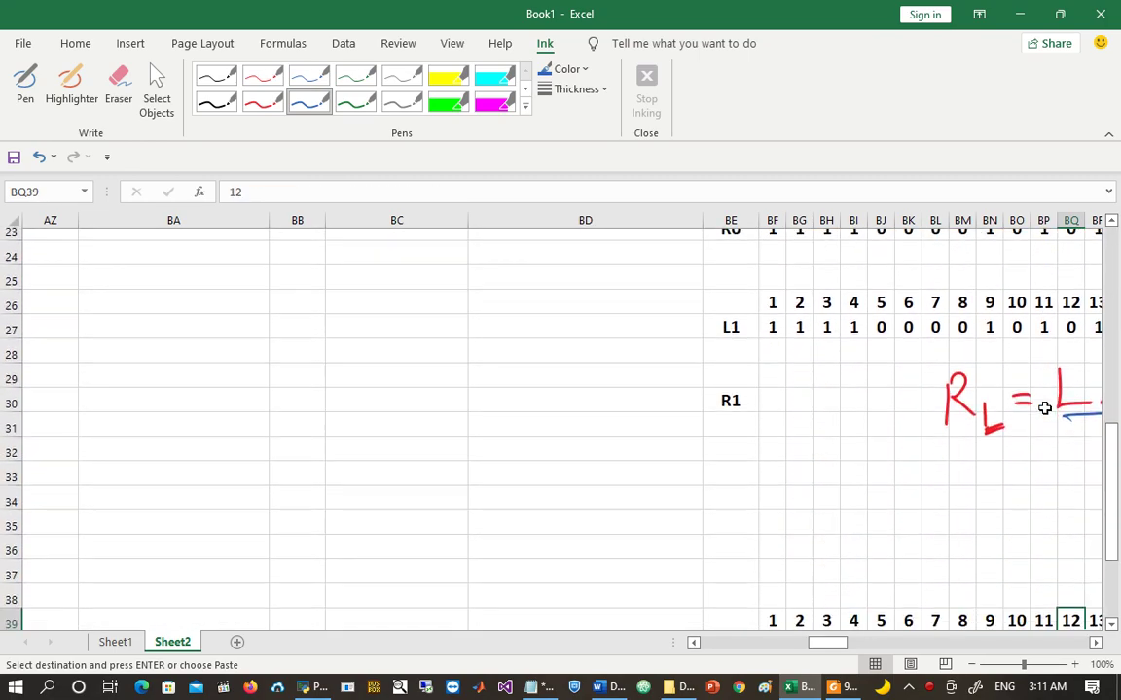
key("Down")
key("Down")
key("Down")
key("Down")
key("Down")
key("Down")
key("Down")
key("Down")
key("Down")
key("Down")
key("Down")
key("Down")
key("Down")
key("Down")
key("Down")
key("Down")
key("Down")
key("Down")
key("Down")
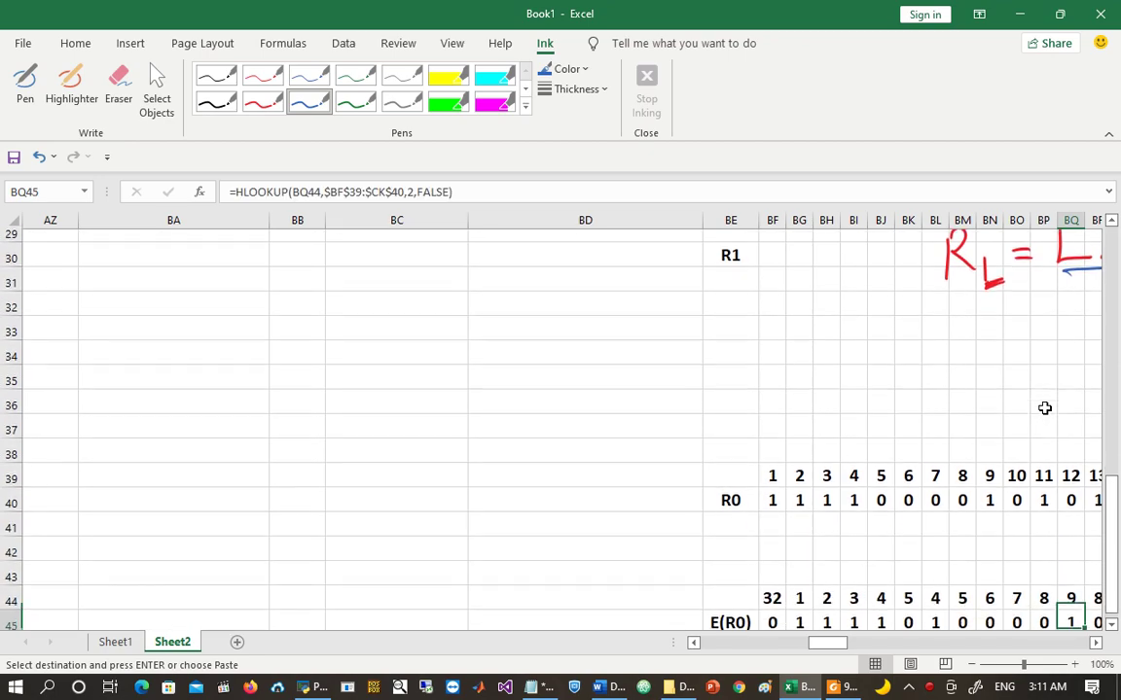
key("Right")
key("Right")
key("Right")
key("Right")
key("Right")
key("Right")
key("Right")
key("Right")
key("Right")
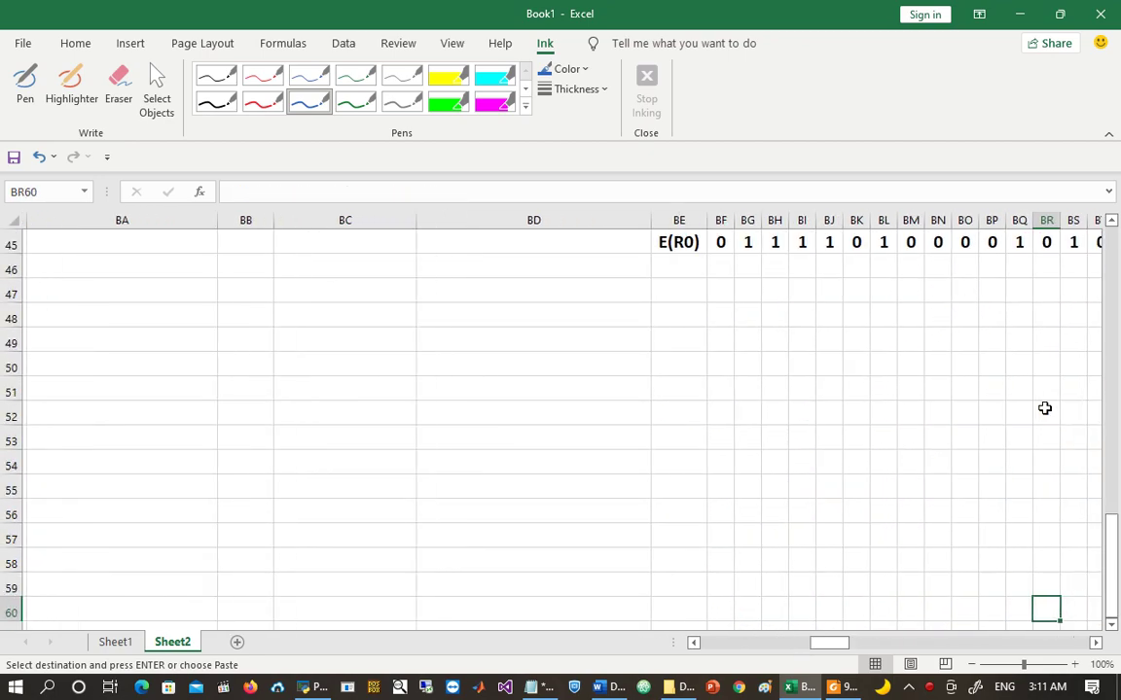
key("Up")
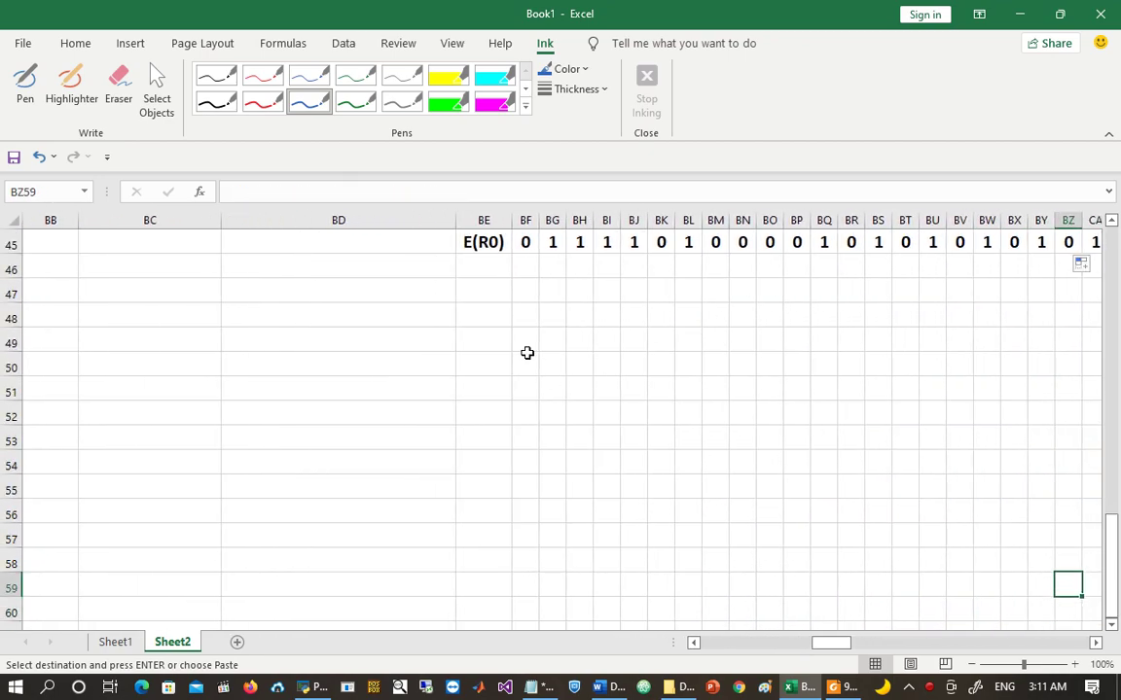
Step: Paste the copied k1 label and bits into row 48 starting at BE48, beneath the E(R0) row
left_click(499, 317)
key("Return")
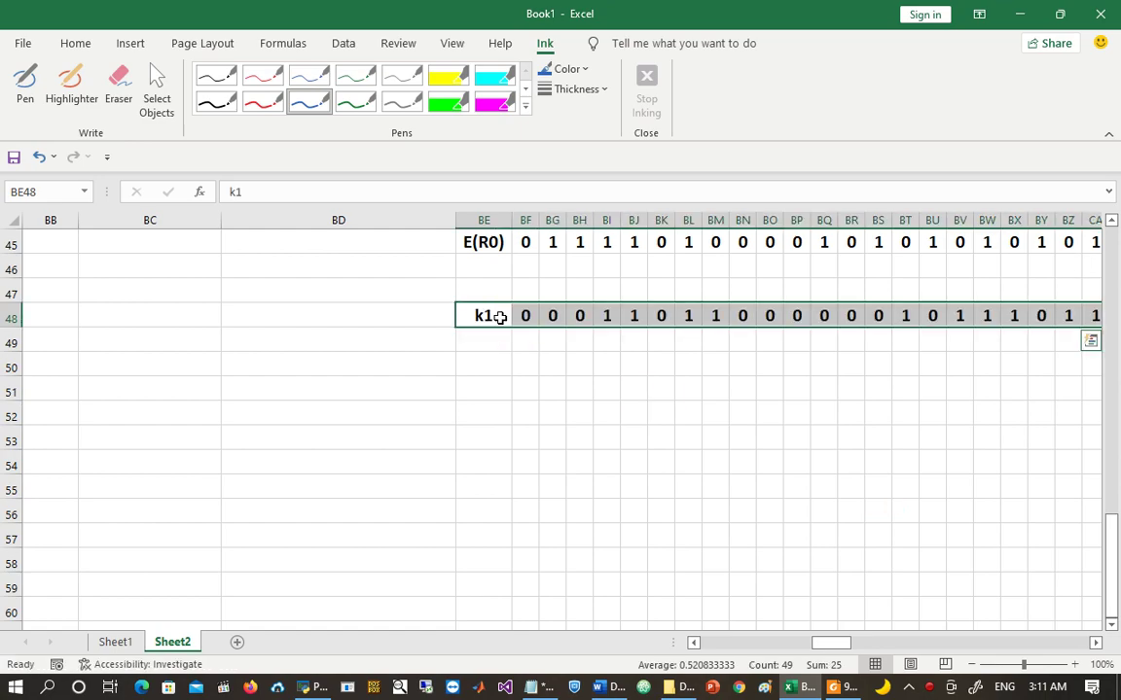
Step: Number the k1 bit positions from 1 to 48 in BF47:DA47, directly above the pasted bits
key("Up")
key("Up")
key("Up")
key("Up")
key("Up")
key("Up")
key("Up")
key("Down")
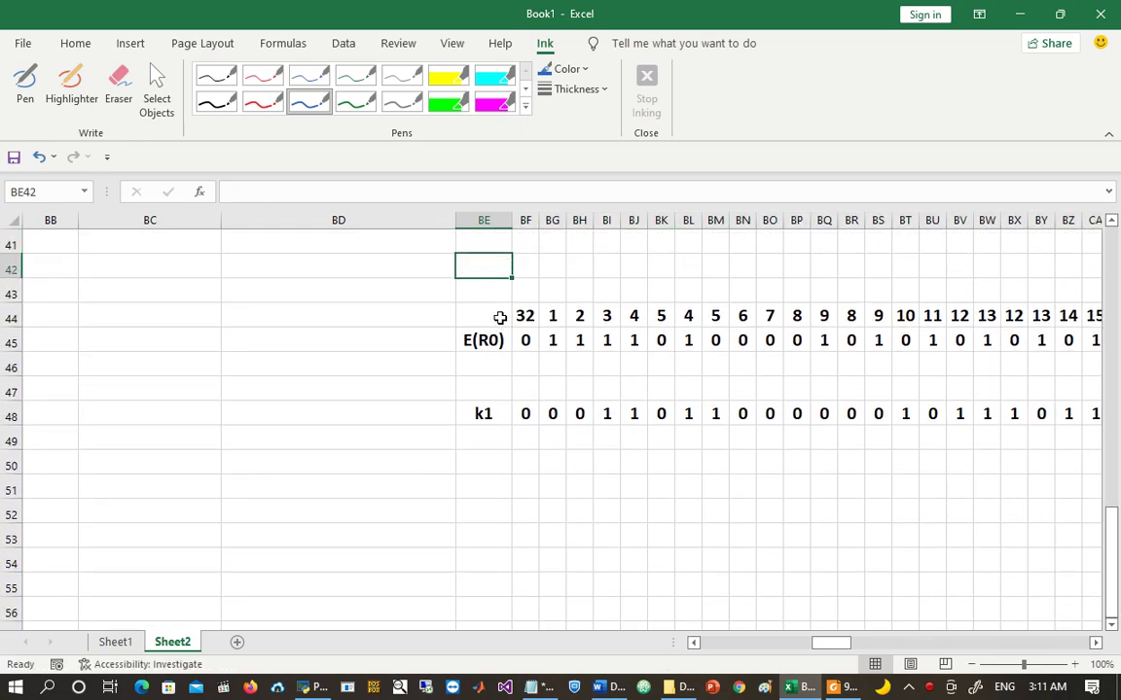
key("Up")
key("Down")
key("Down")
key("Down")
key("Right")
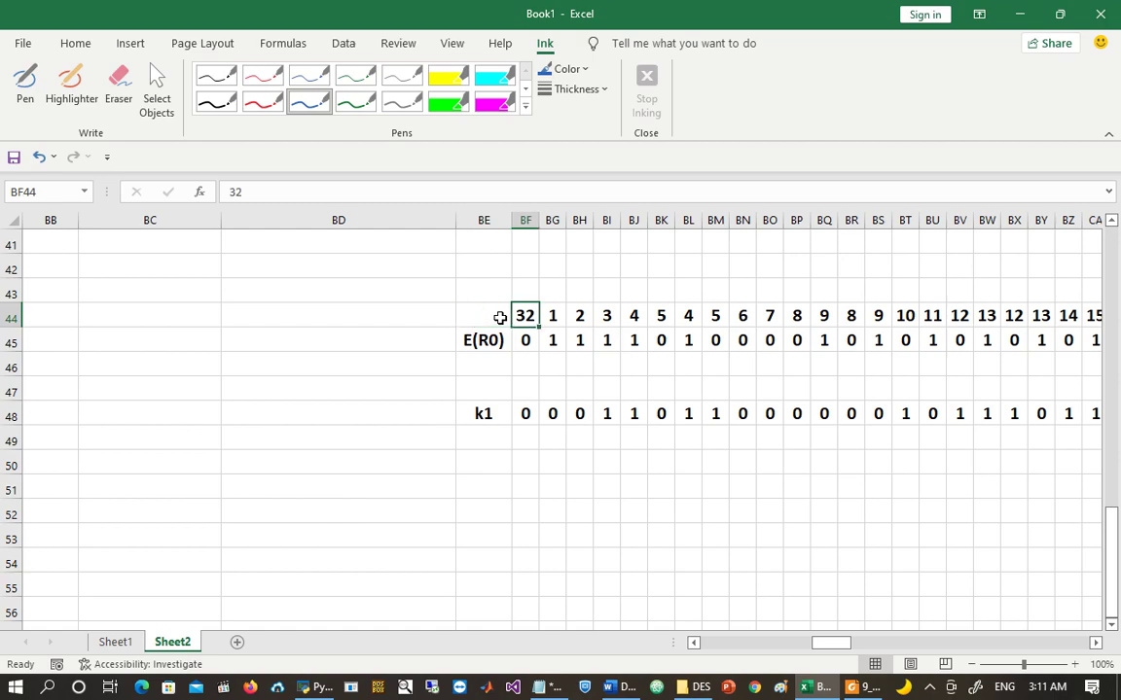
key("Down")
key("Down")
key("Down")
type("1")
key("Tab")
type("2")
key("Tab")
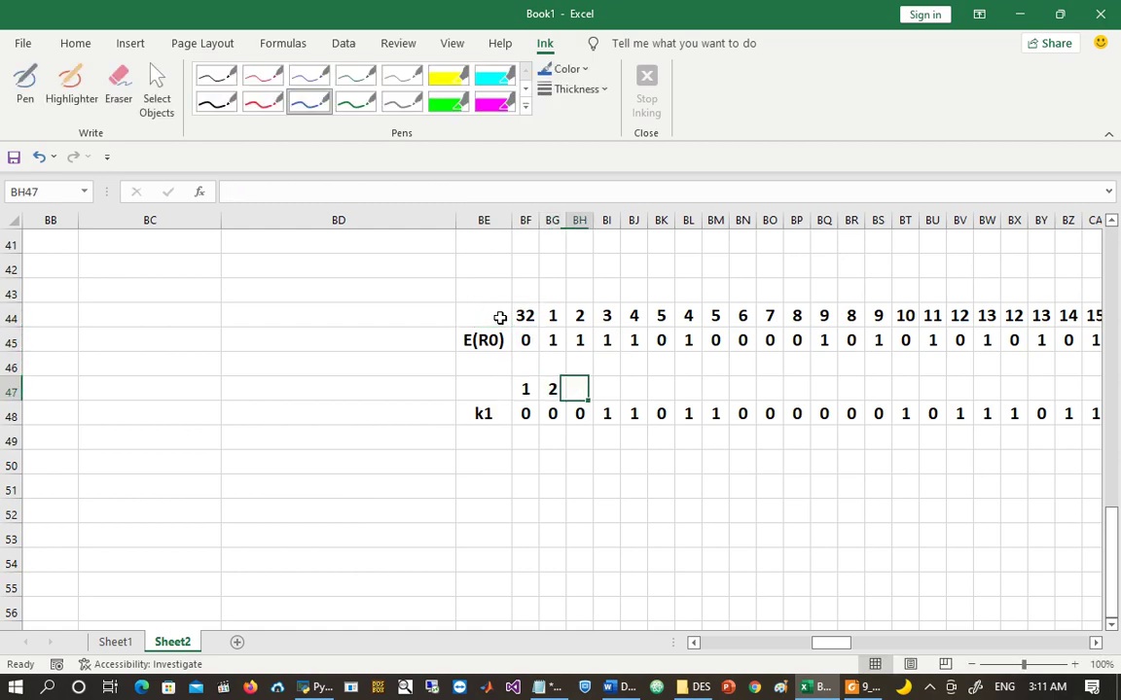
left_click_drag(530, 389, 1050, 419)
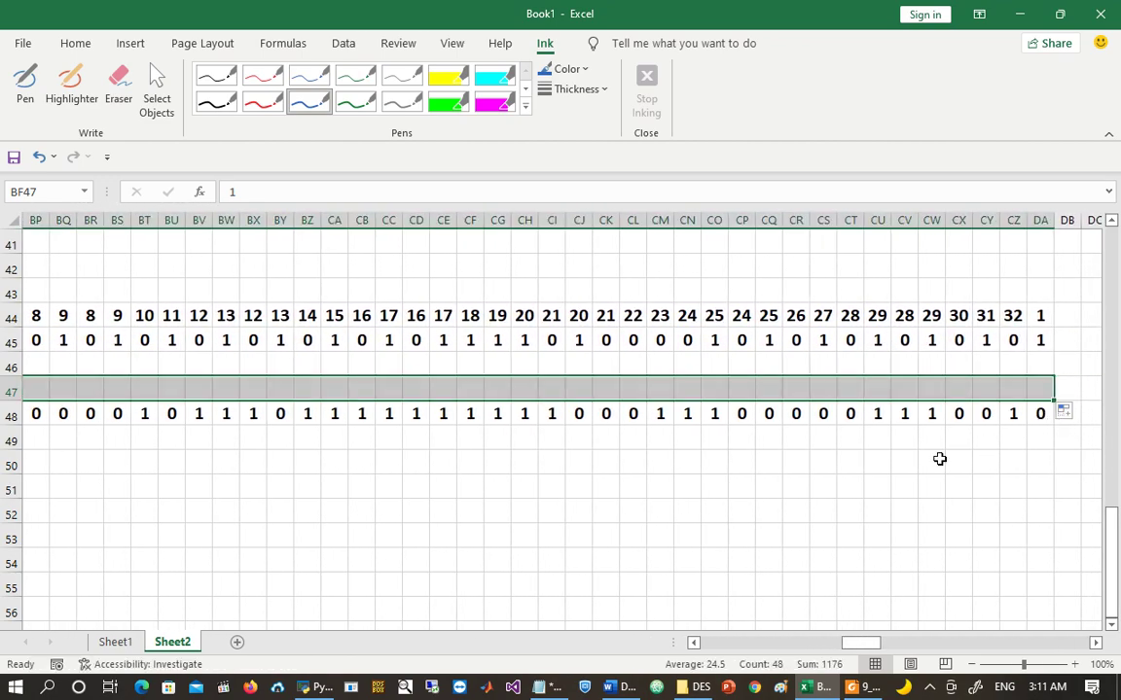
left_click_drag(905, 465, 911, 480)
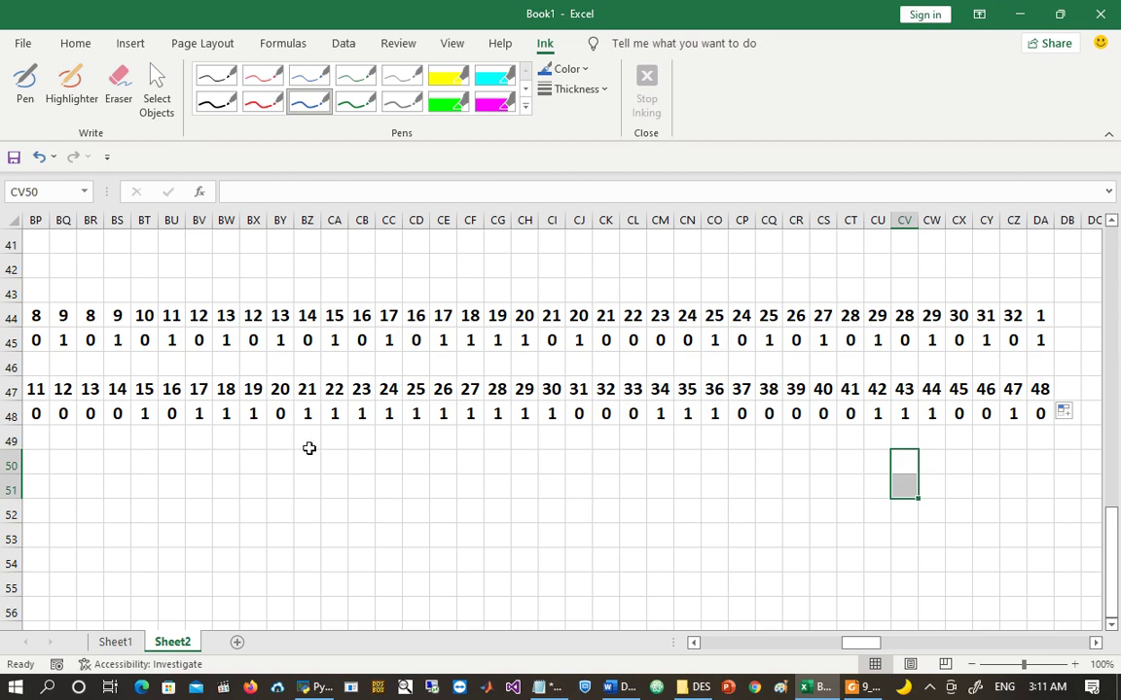
Step: Shade the E(R0) bits in BF45:DA45 with a light blue fill
left_click(115, 415)
key("Up")
key("Up")
key("Up")
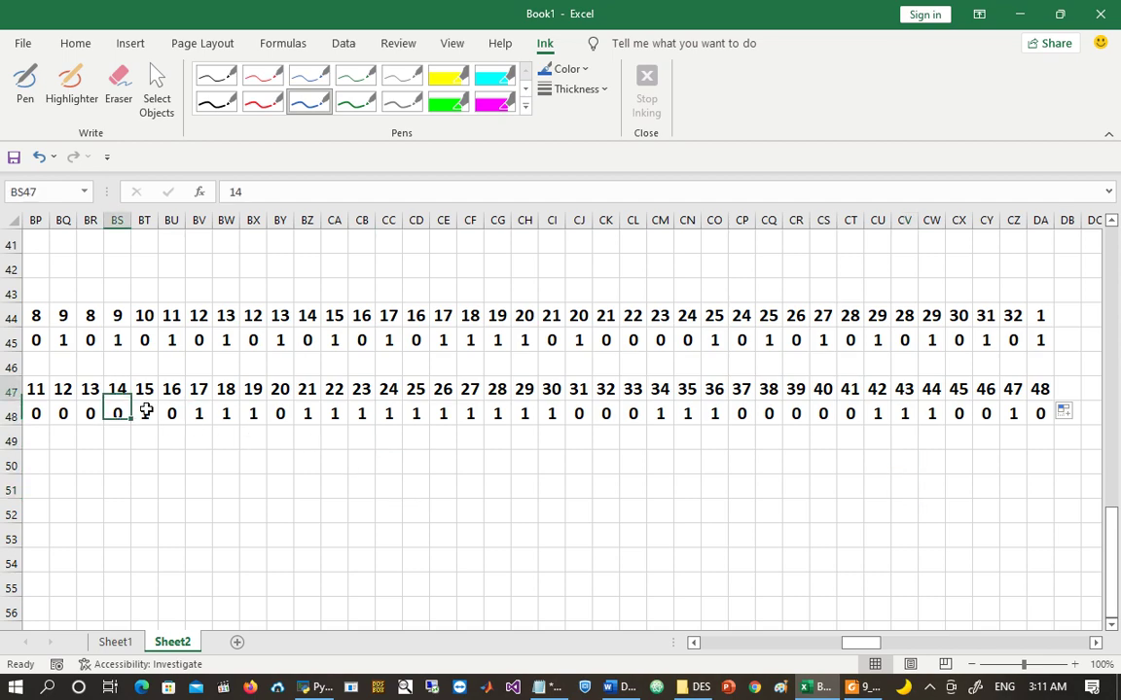
key("ctrl+Left")
key("Left")
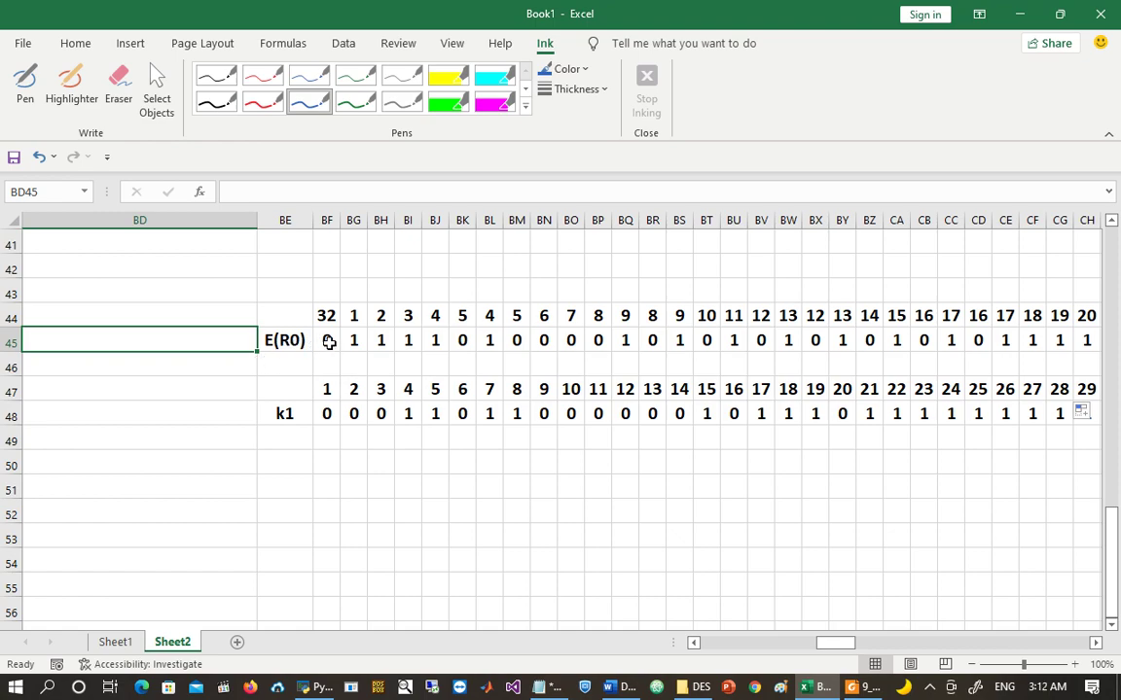
left_click(329, 337)
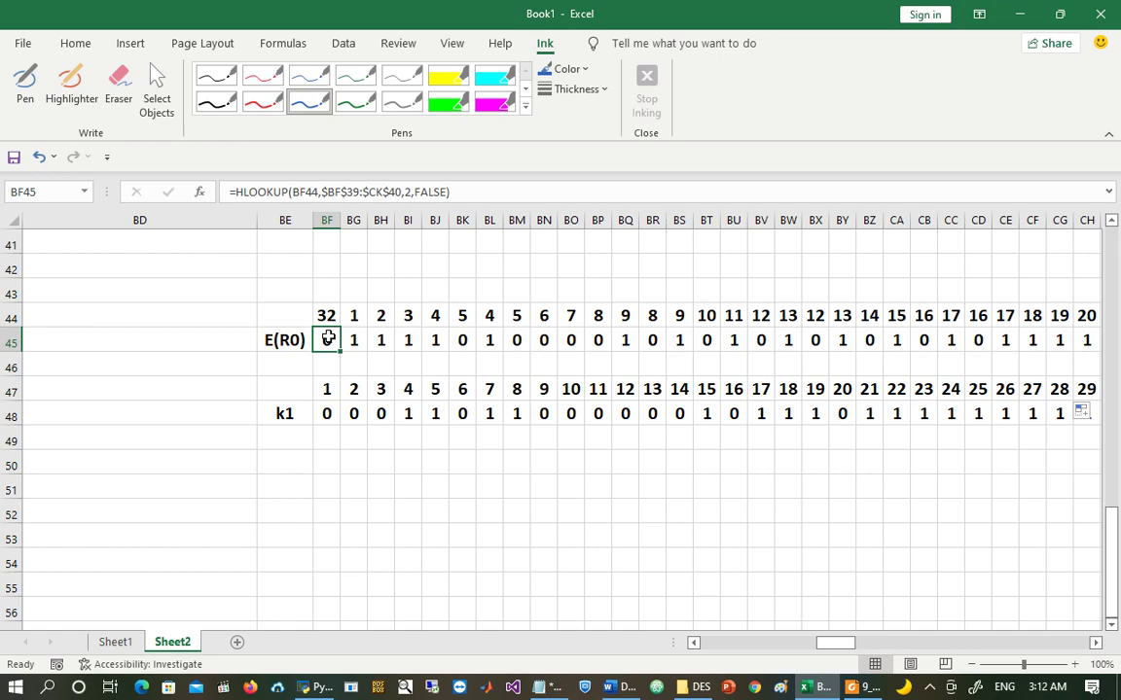
key("ctrl+Right")
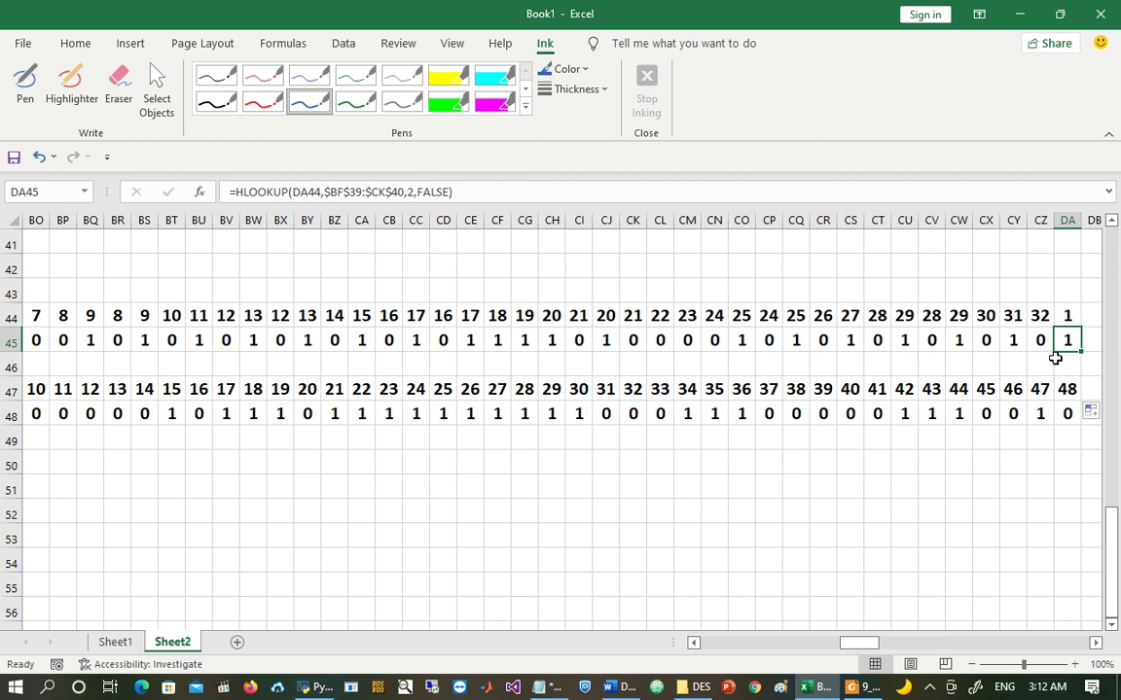
key("ctrl+shift+Left")
key("shift+Right")
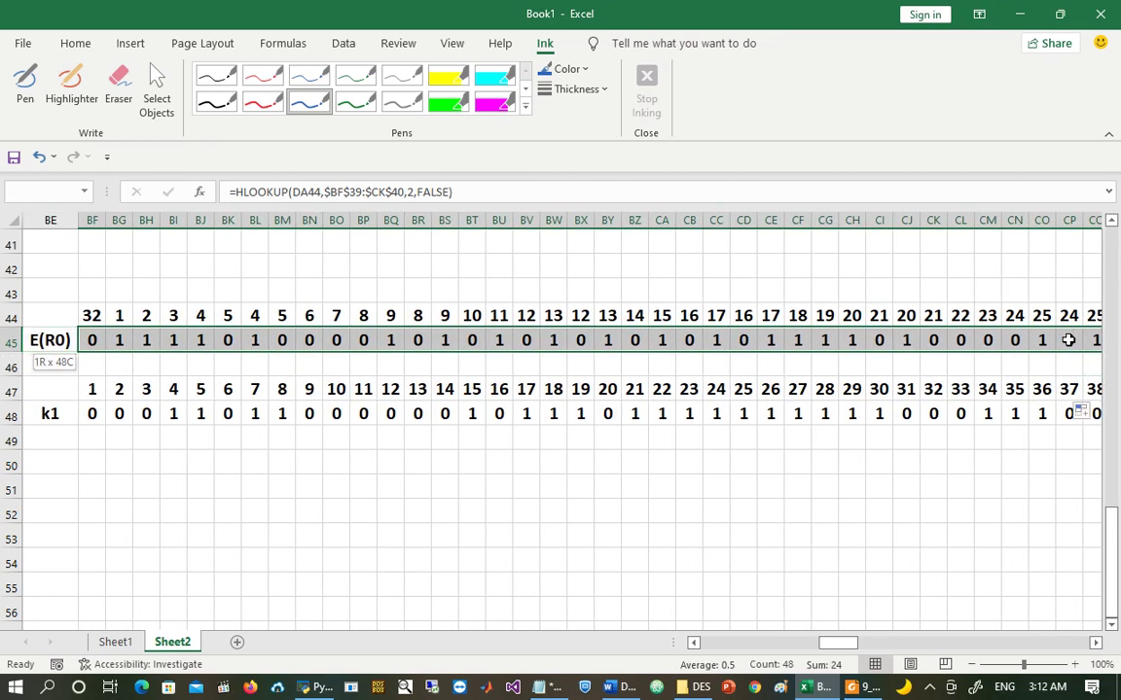
key("shift+Right")
key("shift+Left")
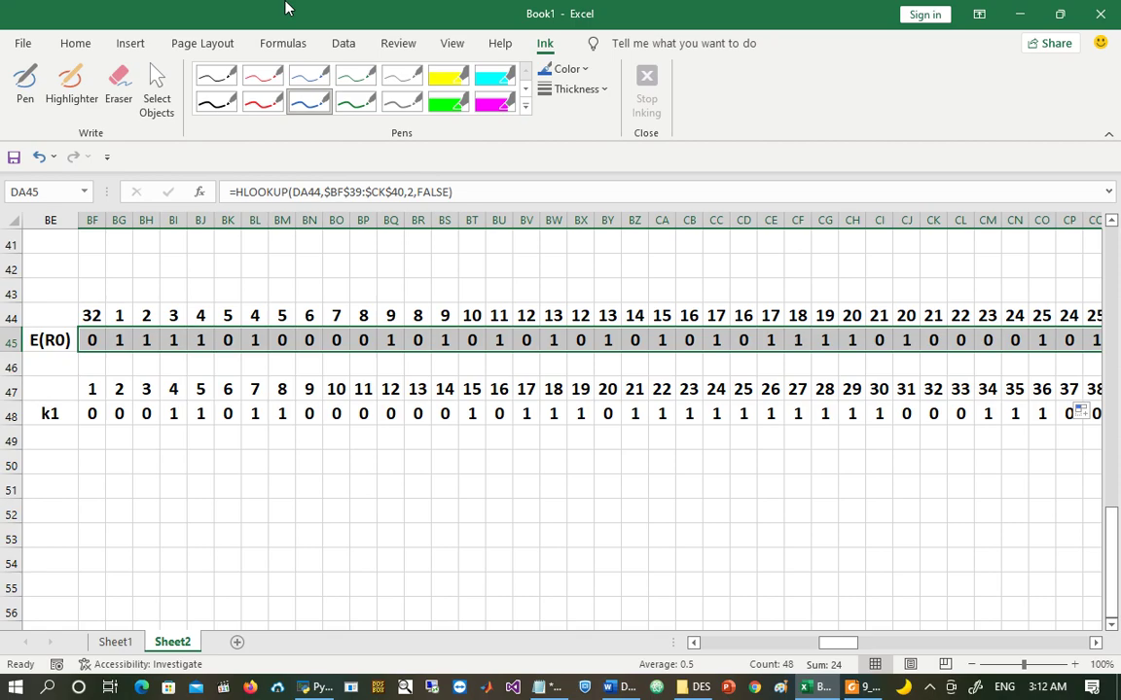
left_click(80, 49)
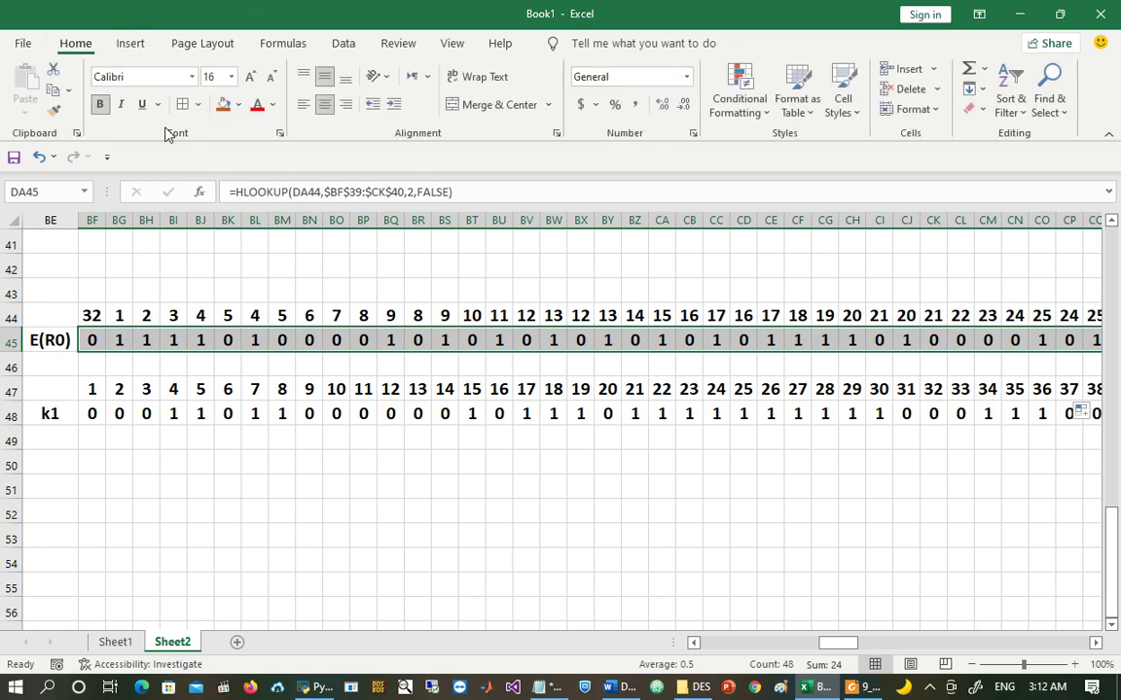
left_click(226, 106)
left_click(237, 105)
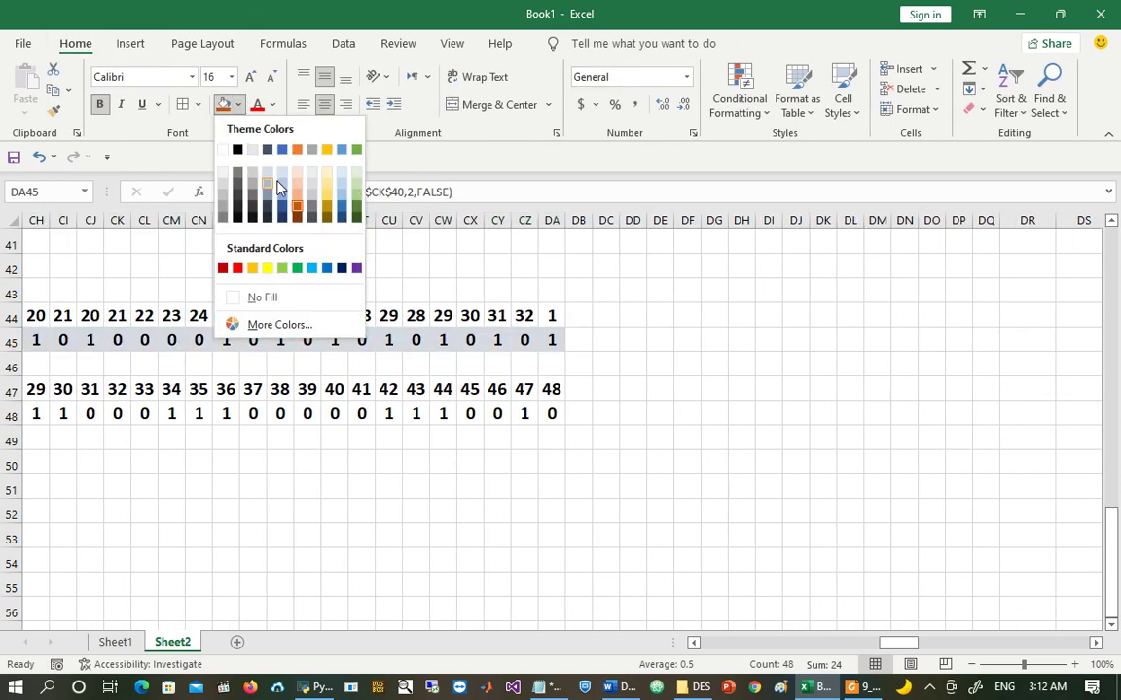
left_click(280, 183)
Step: Apply the same light blue fill to the k1 bits in BF48:DA48
left_click(551, 413)
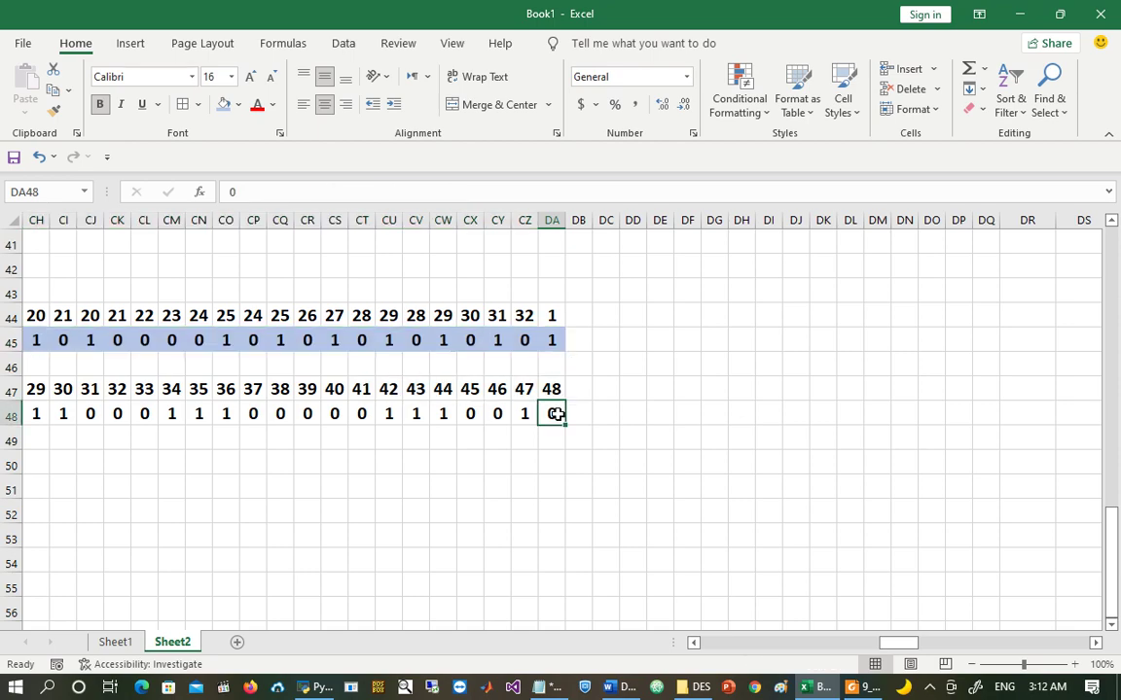
key("ctrl+shift+Left")
key("shift+Right")
key("shift+Right")
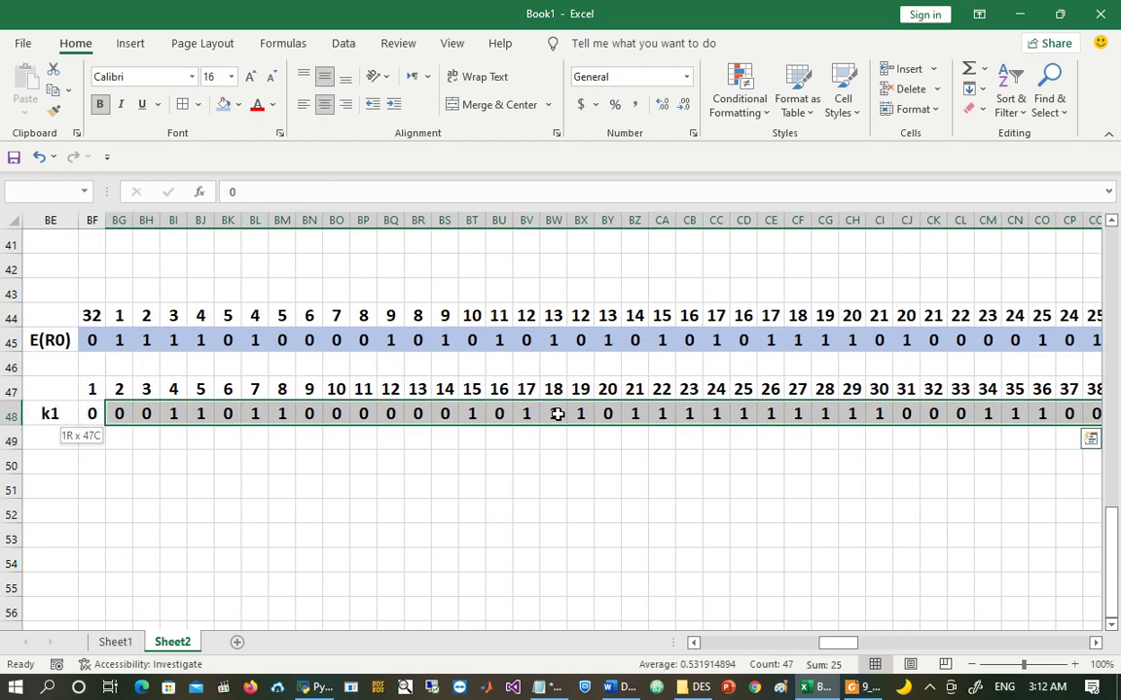
key("shift+Left")
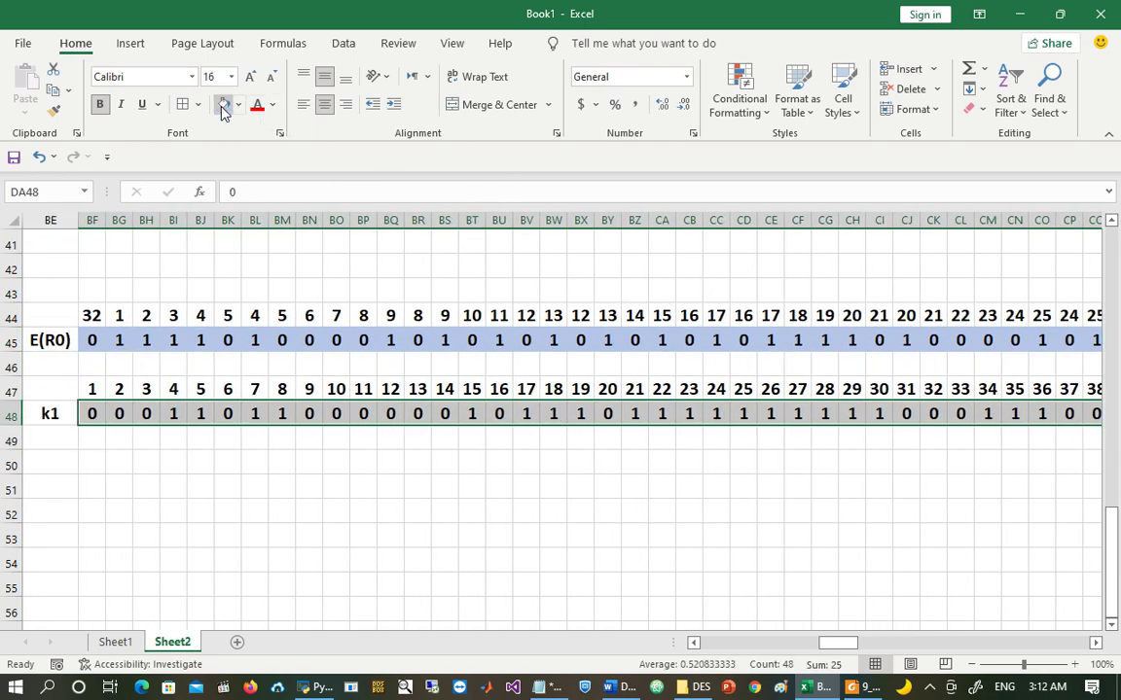
scroll(118, 493, "right", 10)
key("Left")
key("Down")
key("Down")
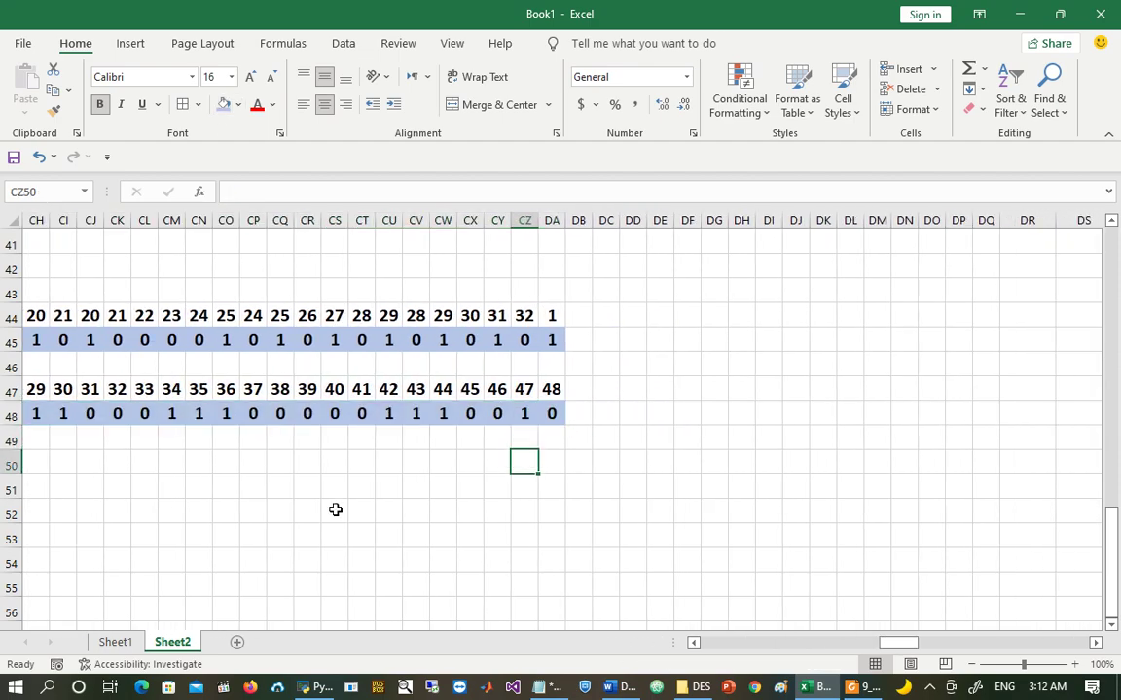
Step: Label cell BE52 "E(R0)+k1" and widen column BE to fit the text
key("Left")
key("Left")
key("Left")
key("Left")
key("Left")
key("Left")
key("Left")
key("Left")
key("Left")
key("Left")
key("Left")
key("Left")
key("Left")
key("Left")
key("Left")
key("Left")
key("Left")
key("Left")
key("Left")
key("Left")
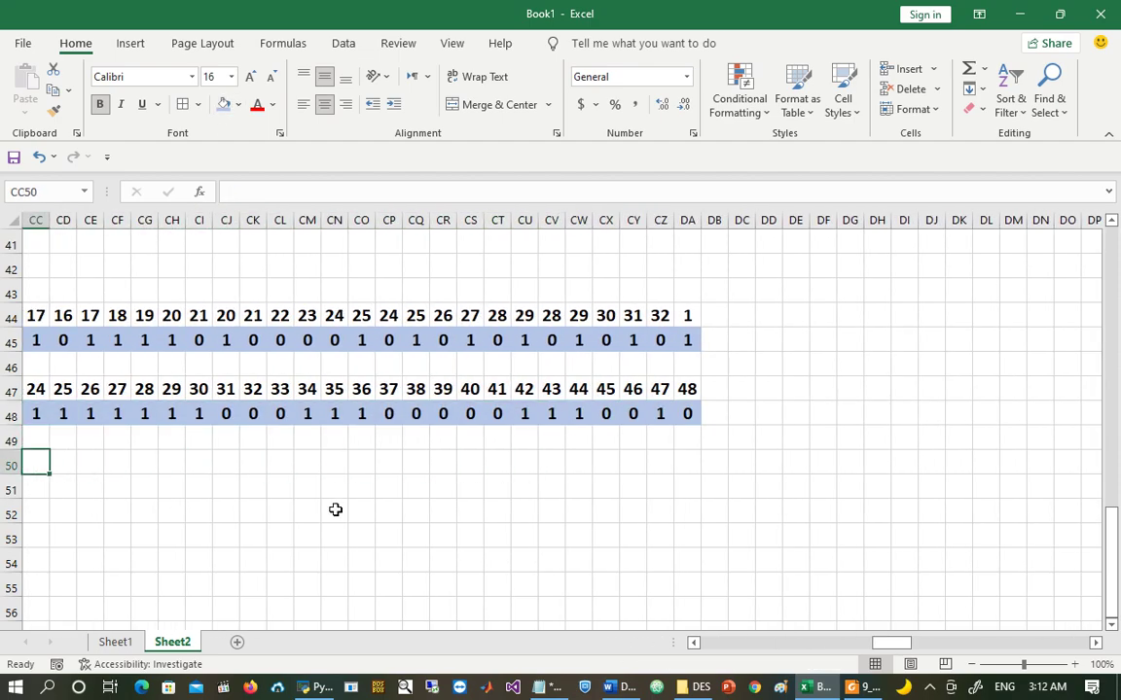
key("Left")
key("Left")
key("Left")
key("Left")
key("Left")
key("Left")
key("Left")
key("Left")
key("Left")
key("Left")
key("Left")
key("Left")
key("Left")
key("Left")
key("Left")
key("Left")
key("Left")
key("Left")
key("Left")
key("Left")
key("Right")
key("Right")
key("Right")
key("Right")
key("Right")
key("Right")
key("Right")
key("Right")
key("Right")
key("Right")
key("Right")
key("Right")
key("Right")
key("Right")
key("Right")
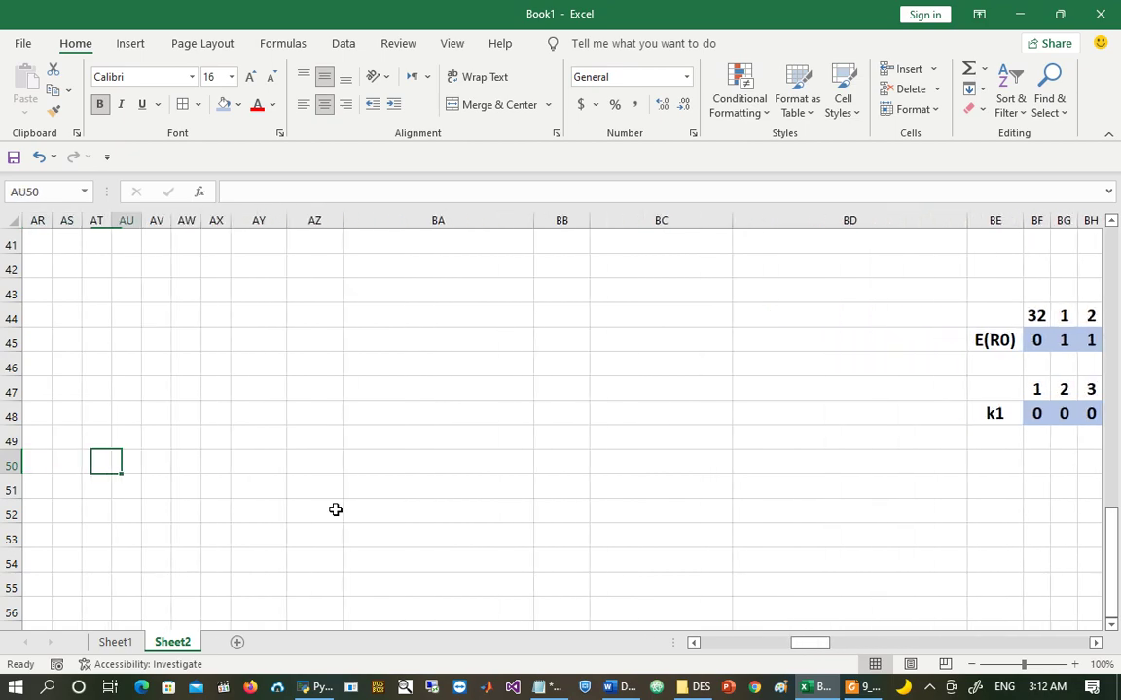
key("Right")
key("Right")
key("Right")
key("Right")
key("Left")
key("Left")
key("Left")
key("Left")
key("Left")
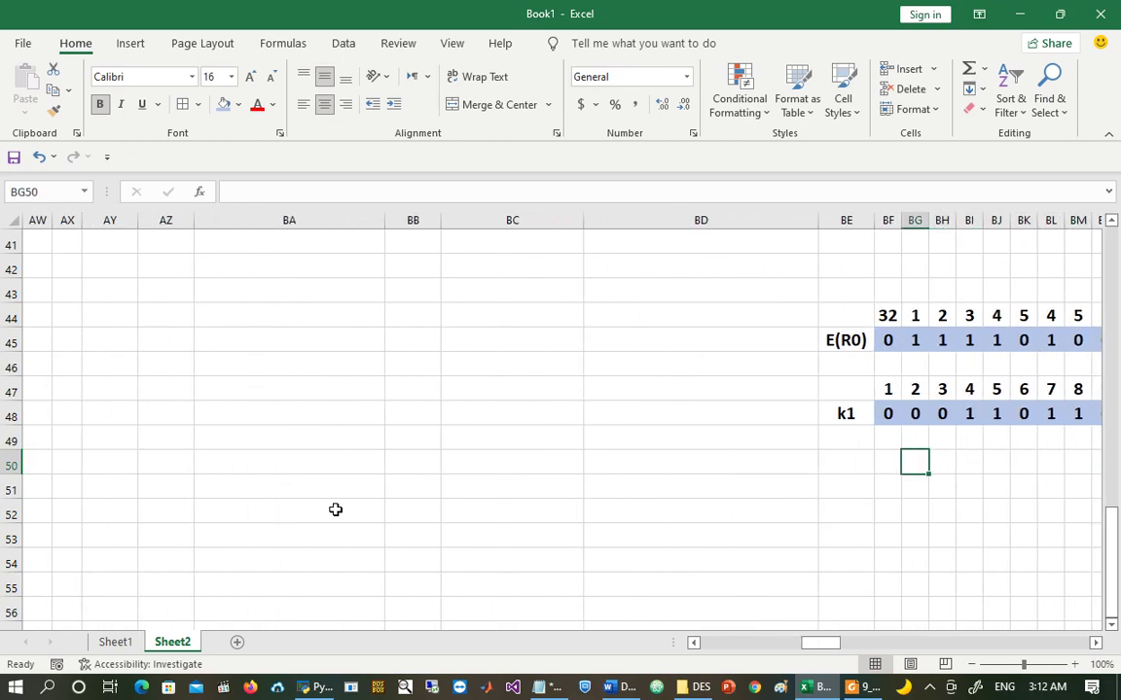
key("Down")
key("Down")
key("Left")
key("Left")
type("E")
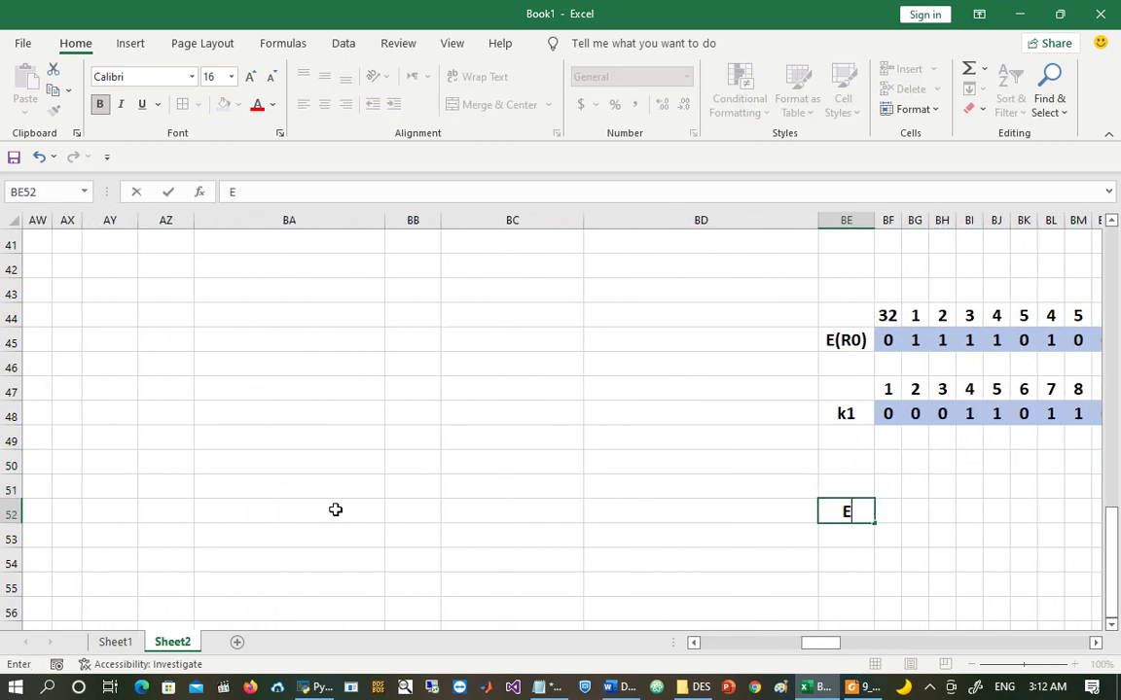
type("(R0)+")
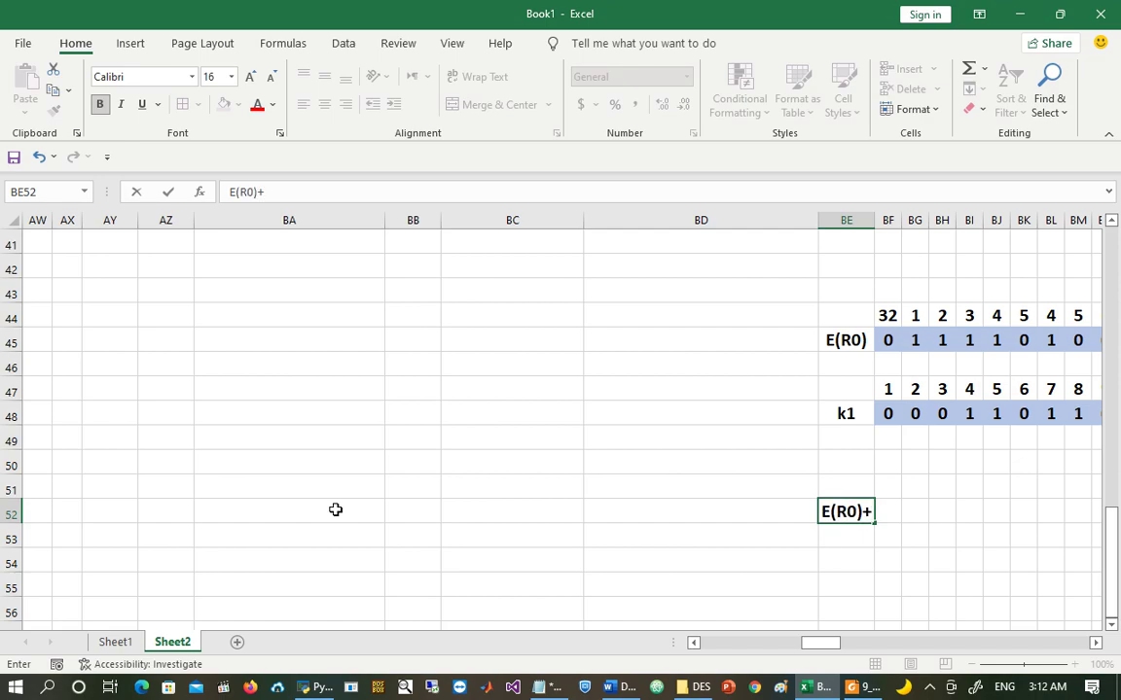
type("k1")
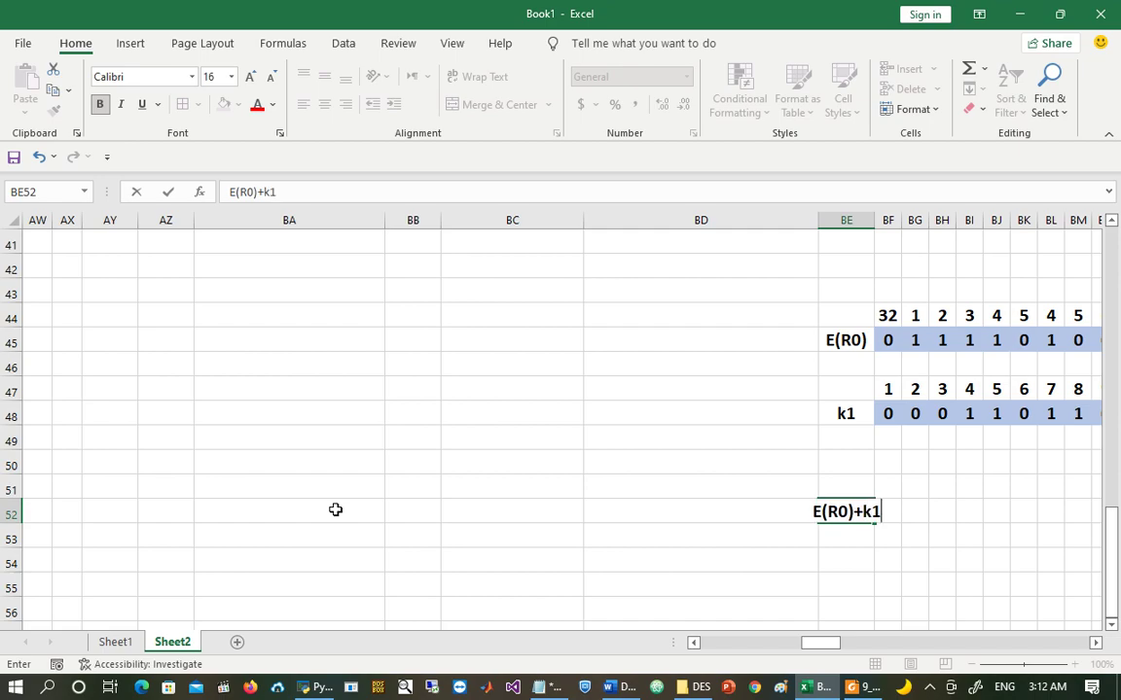
key("Return")
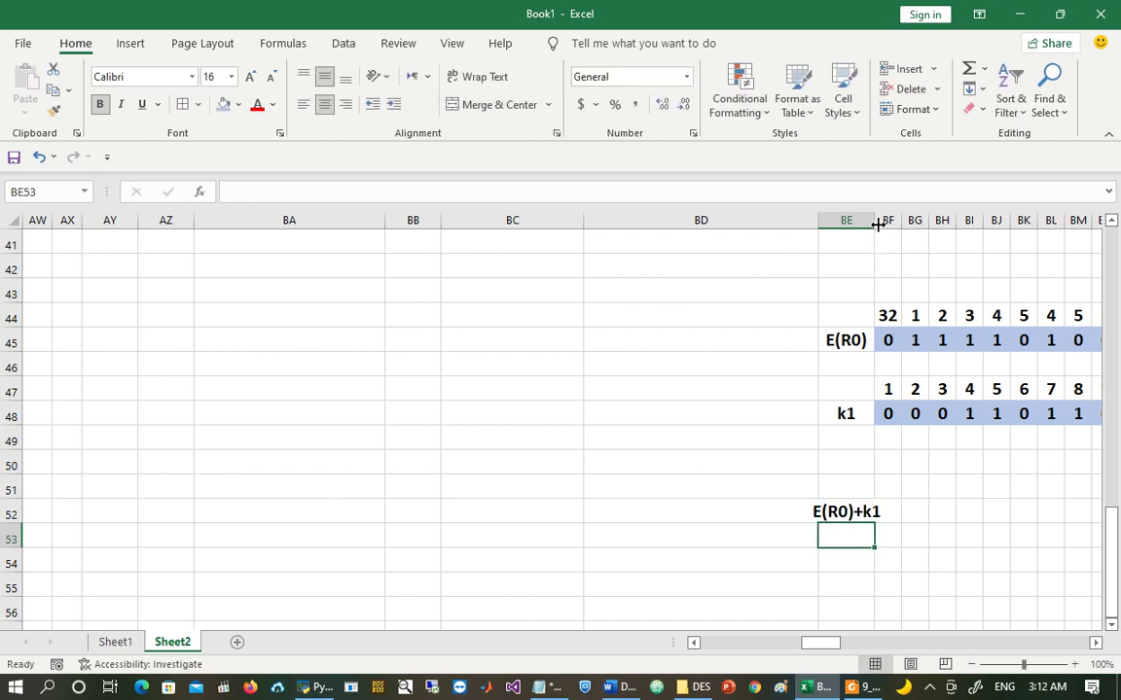
left_click_drag(877, 224, 911, 224)
Step: Enter a BITXOR formula in BF52 that combines the first E(R0) bit in BF45 with the first k1 bit in BF48
left_click(925, 511)
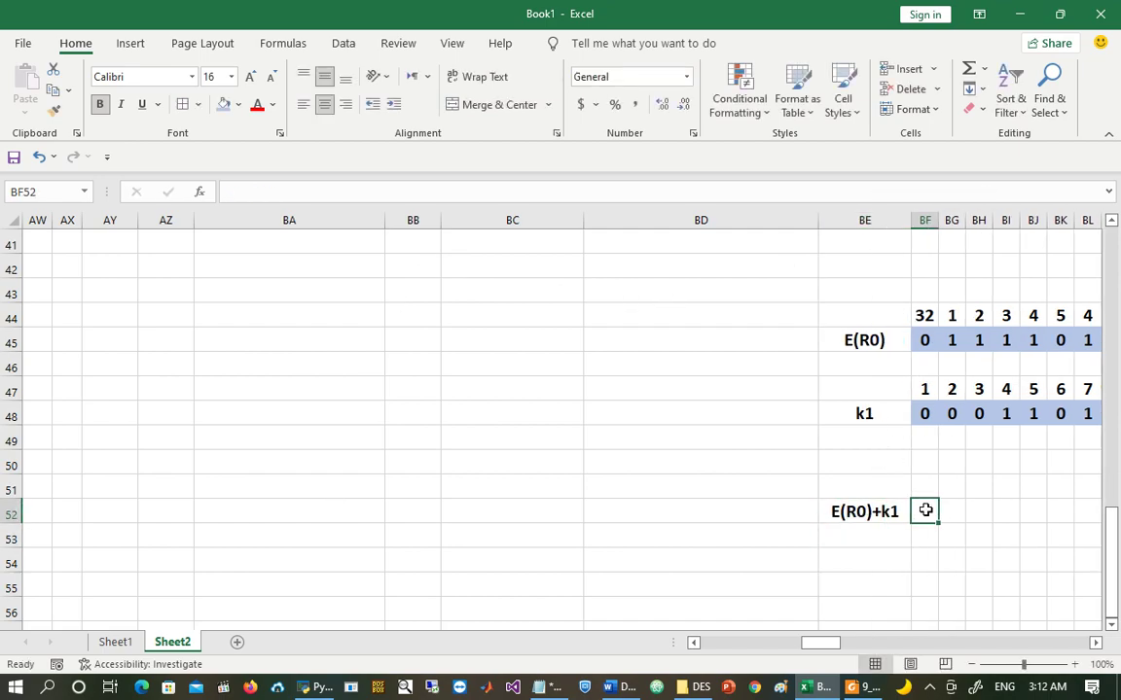
type("=bitx")
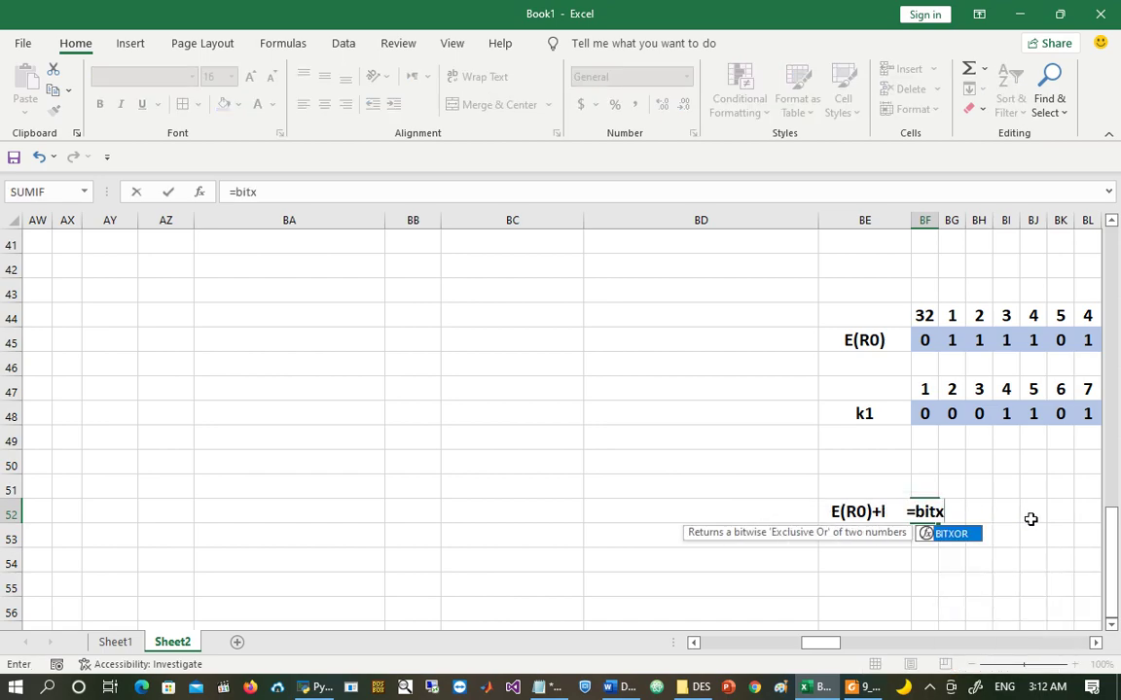
double_click(953, 534)
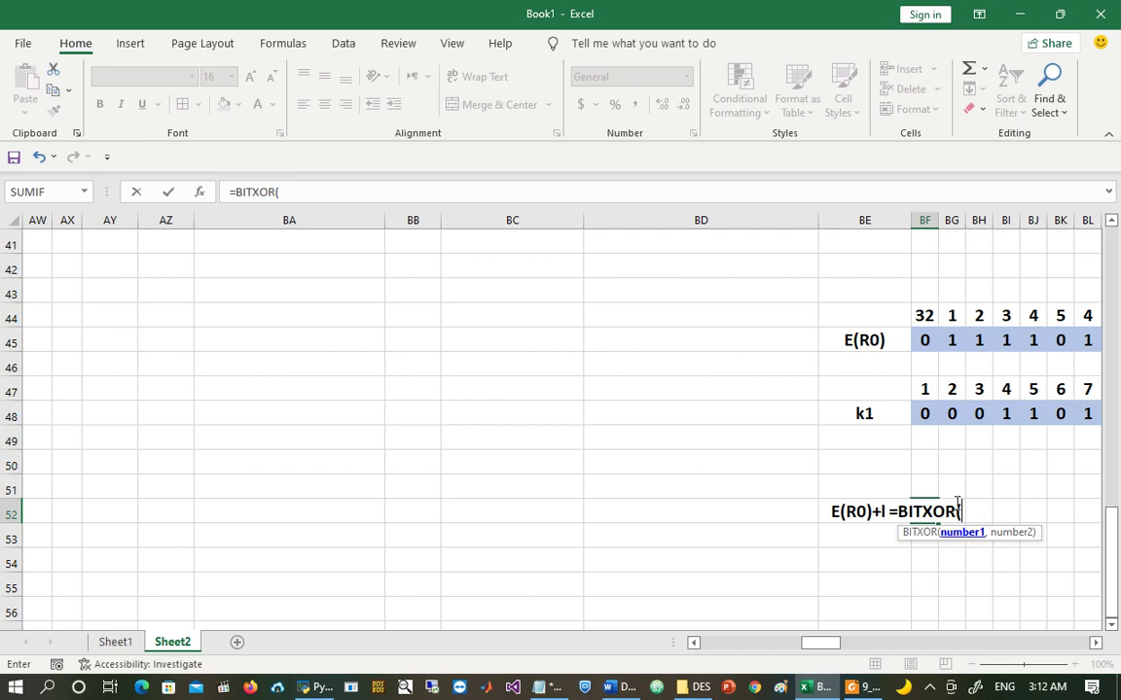
left_click(927, 343)
type(",")
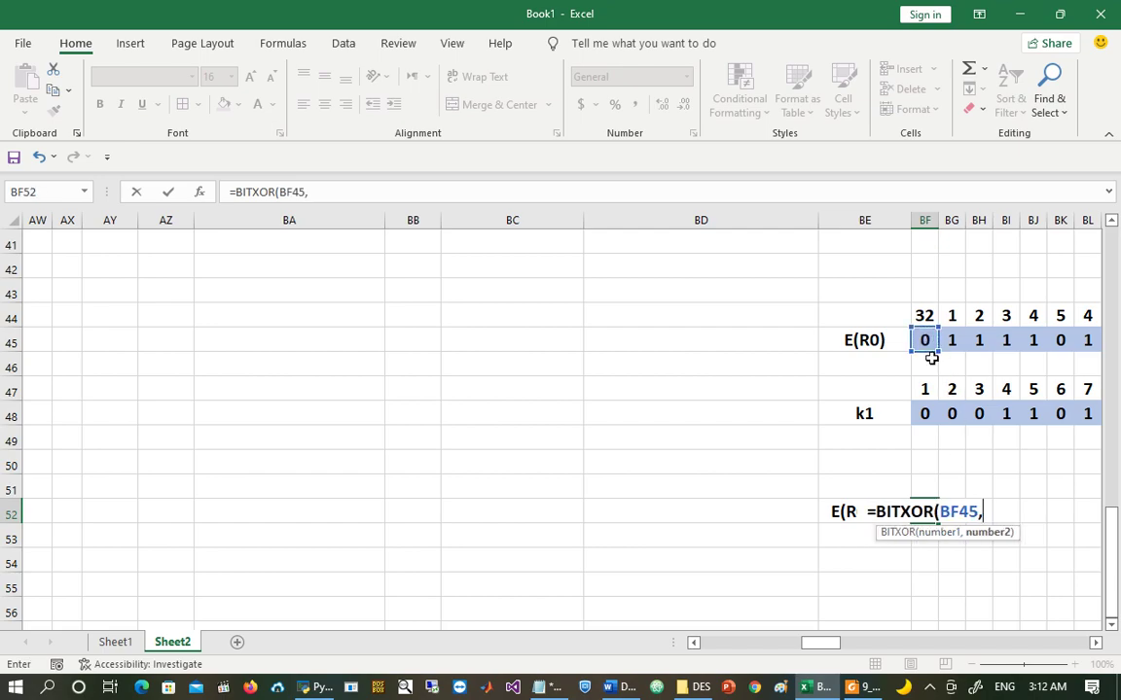
left_click(927, 412)
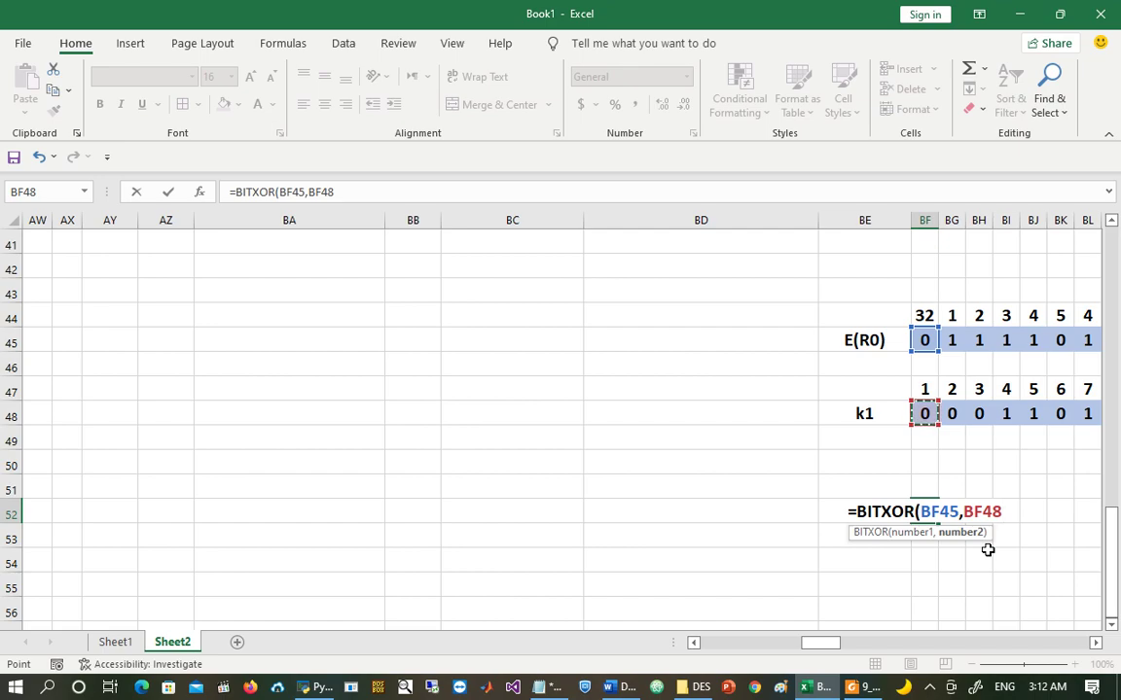
key("Return")
Step: Fill the BITXOR formula from BF52 across row 52 to DA52 for all 48 bits
left_click(924, 512)
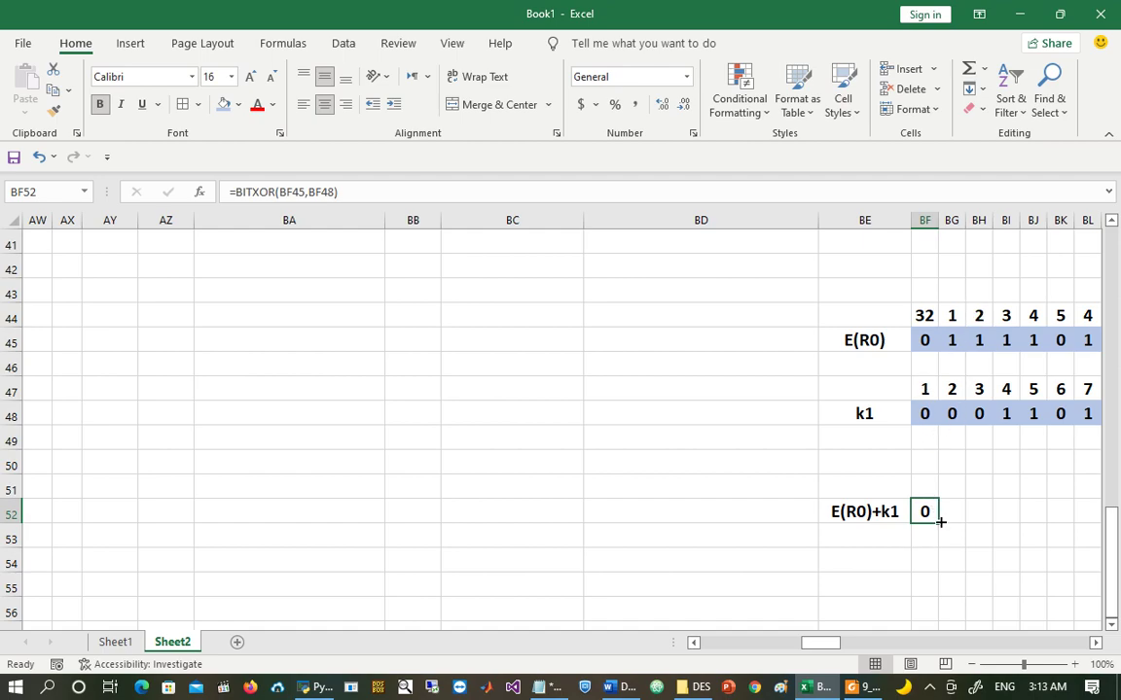
left_click_drag(940, 522, 973, 521)
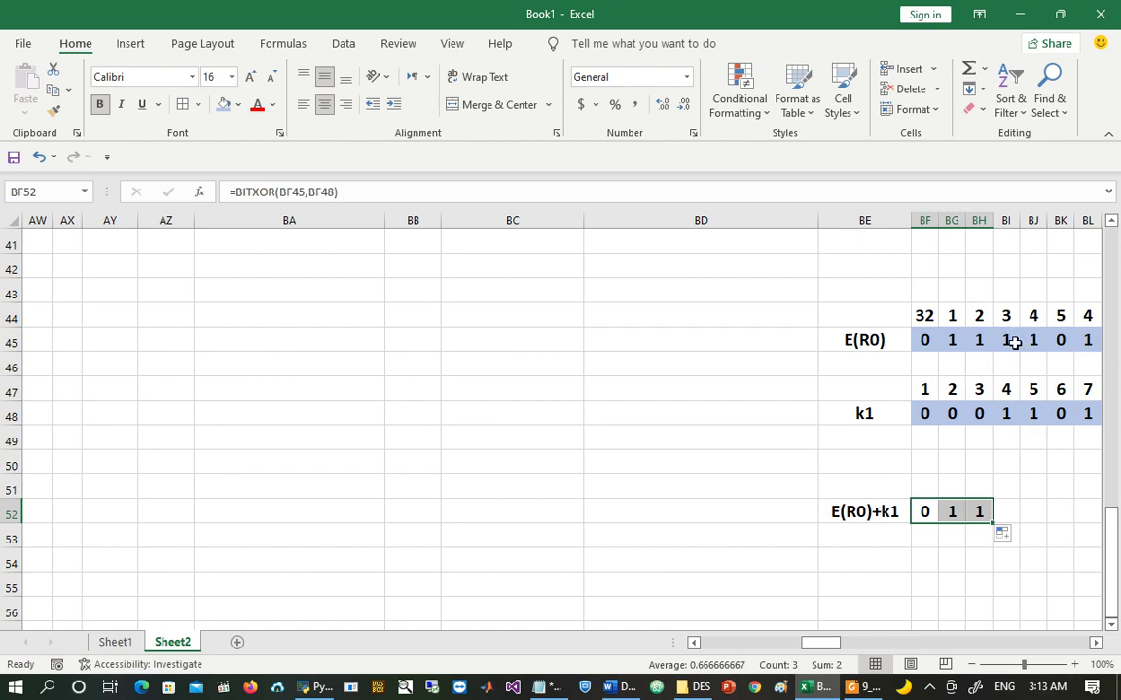
left_click_drag(993, 523, 1012, 516)
left_click(926, 514)
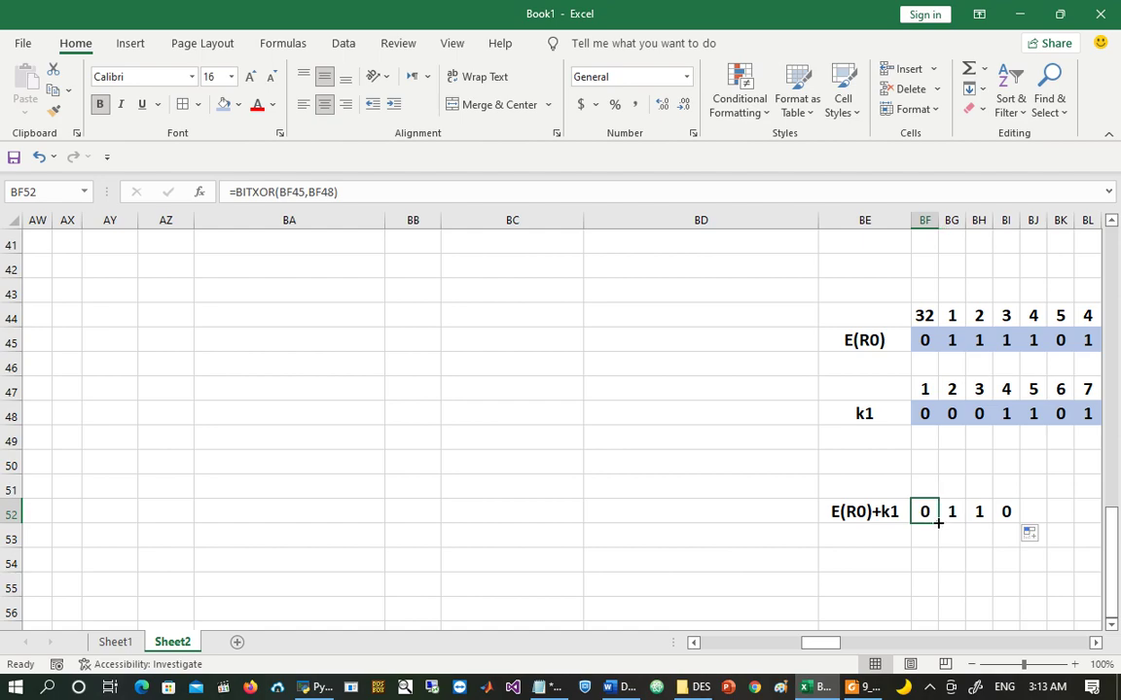
left_click_drag(941, 524, 675, 526)
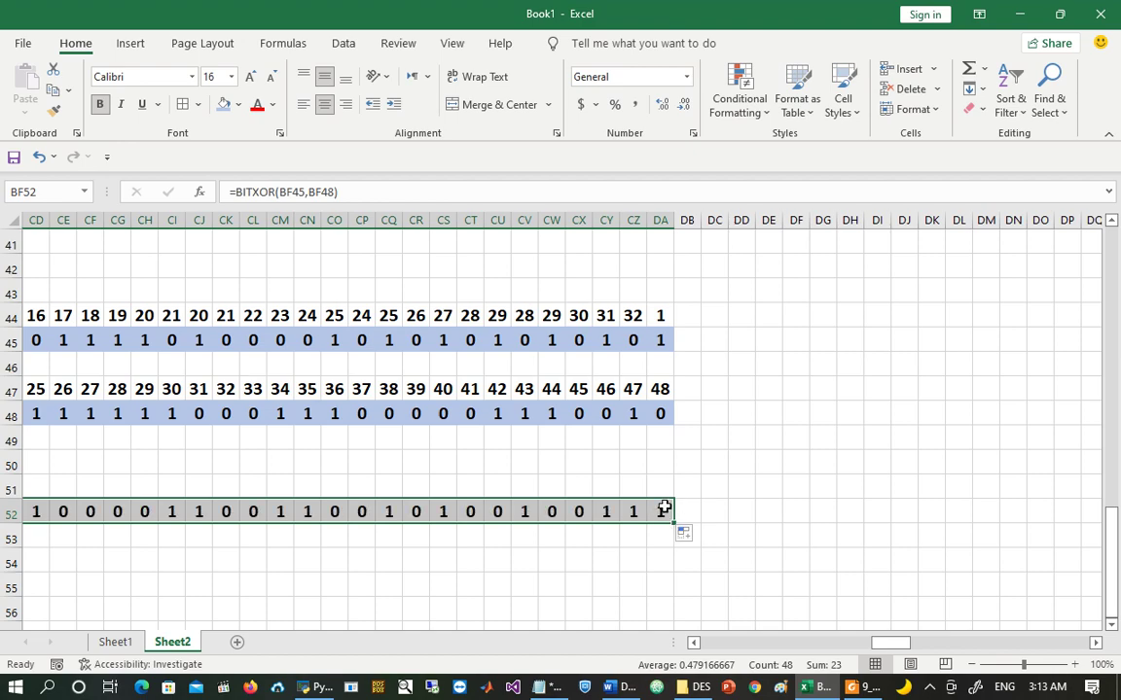
left_click(663, 511)
key("ctrl+Left")
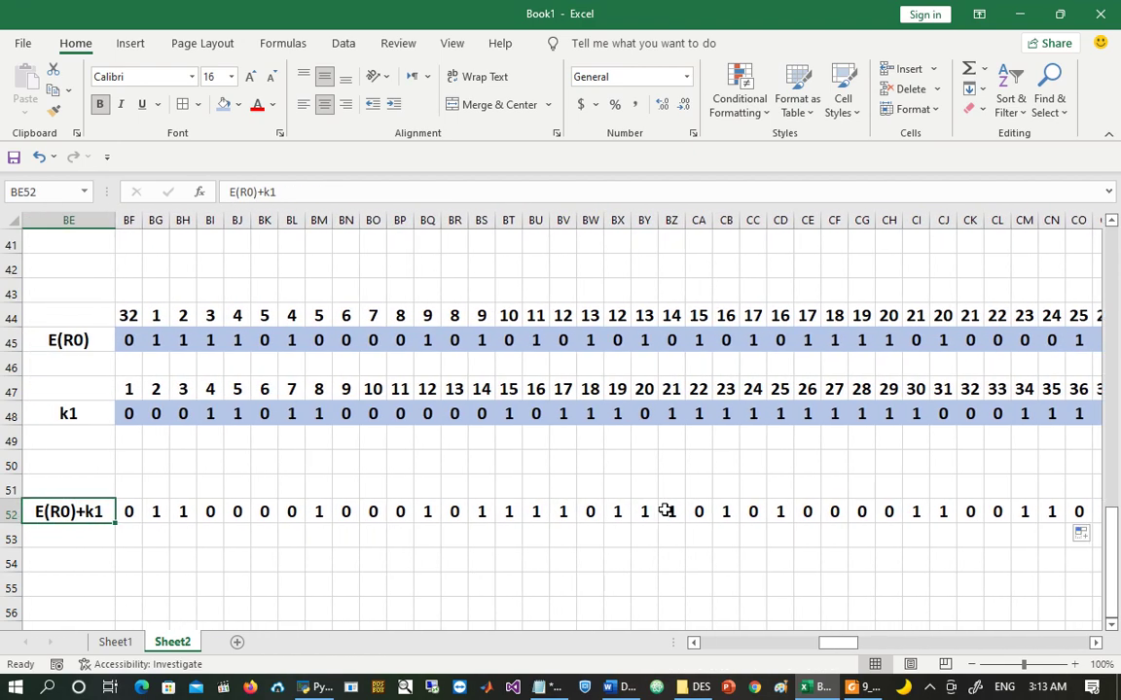
Step: Copy the XOR result bits in BF52:DA52 and paste them into the open Notepad document
key("Right")
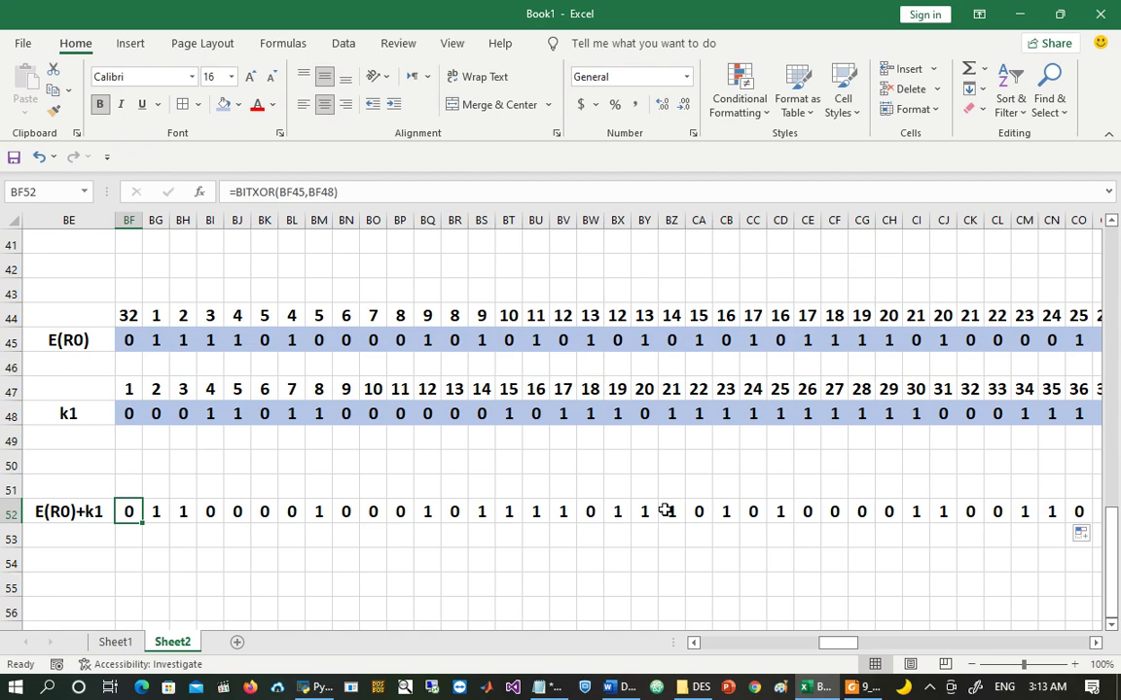
key("ctrl+shift+Right")
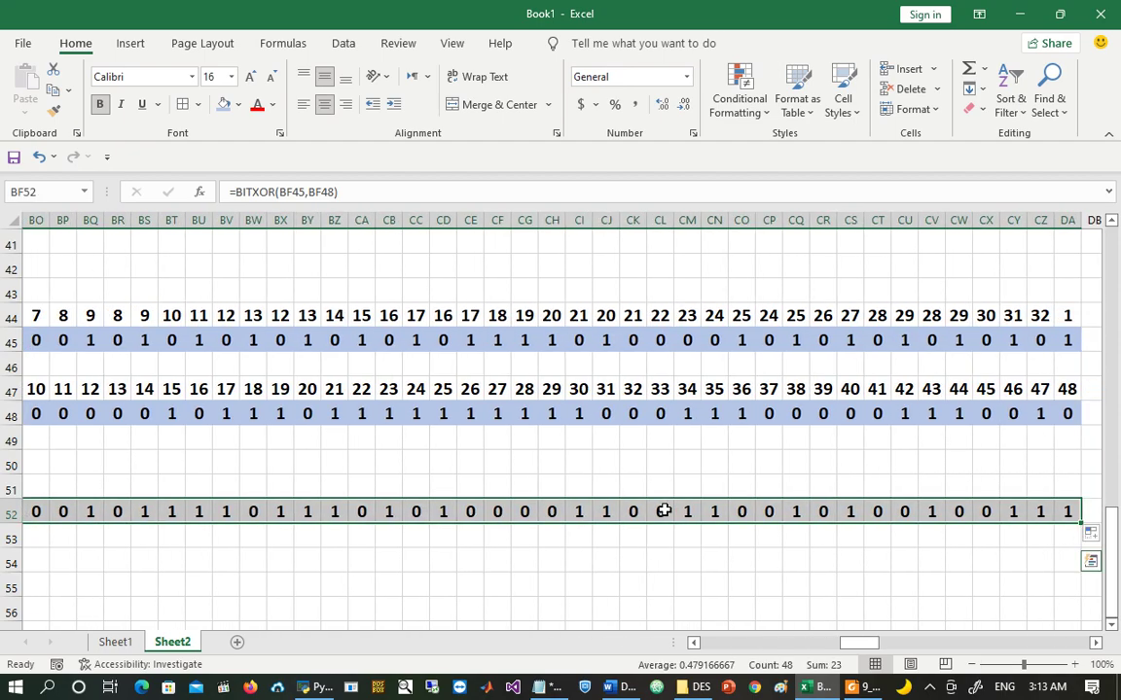
key("ctrl+c")
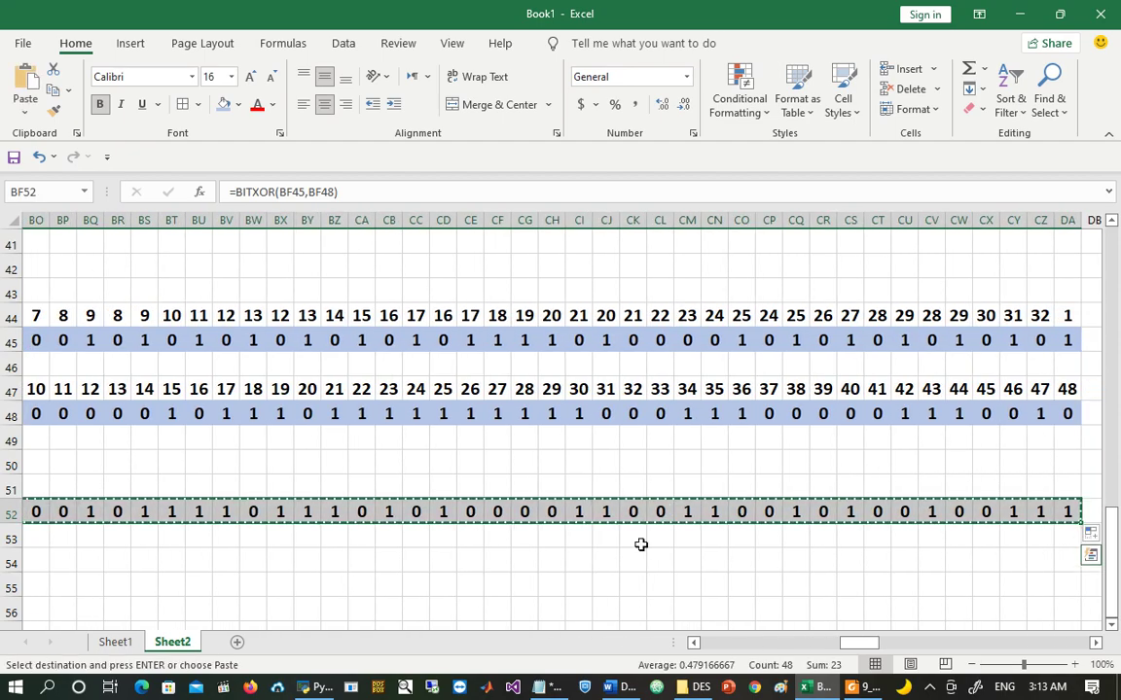
left_click(540, 689)
key("ctrl+v")
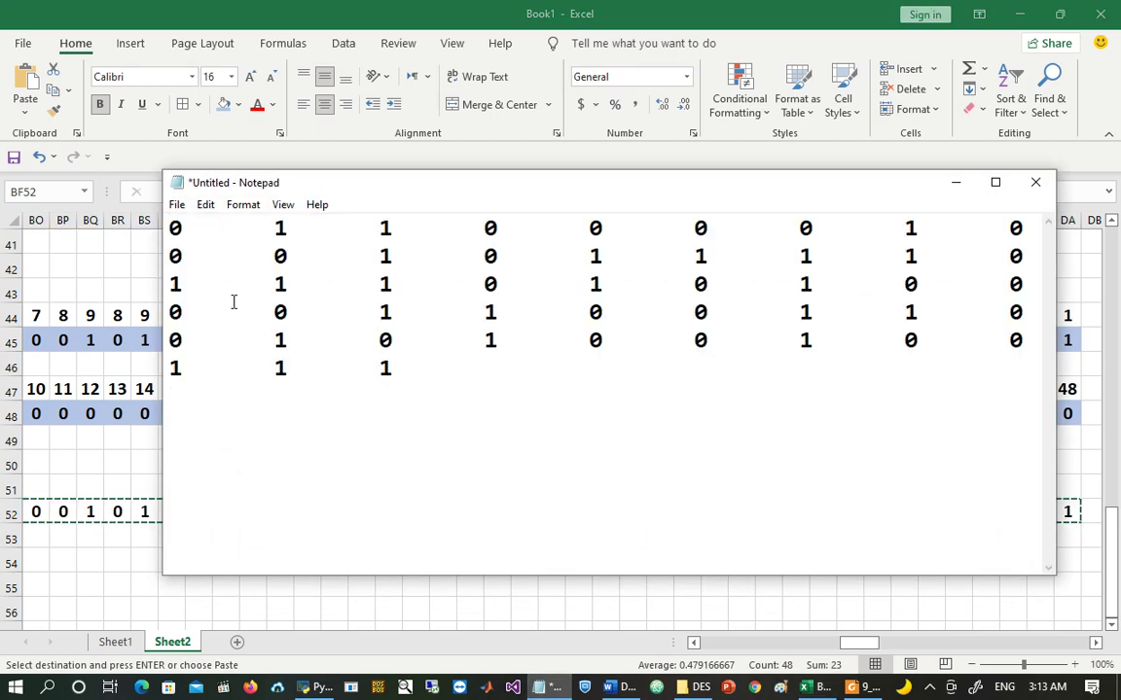
Step: Replace every tab gap between the pasted bits with nothing to form one continuous bit string
key("ctrl+h")
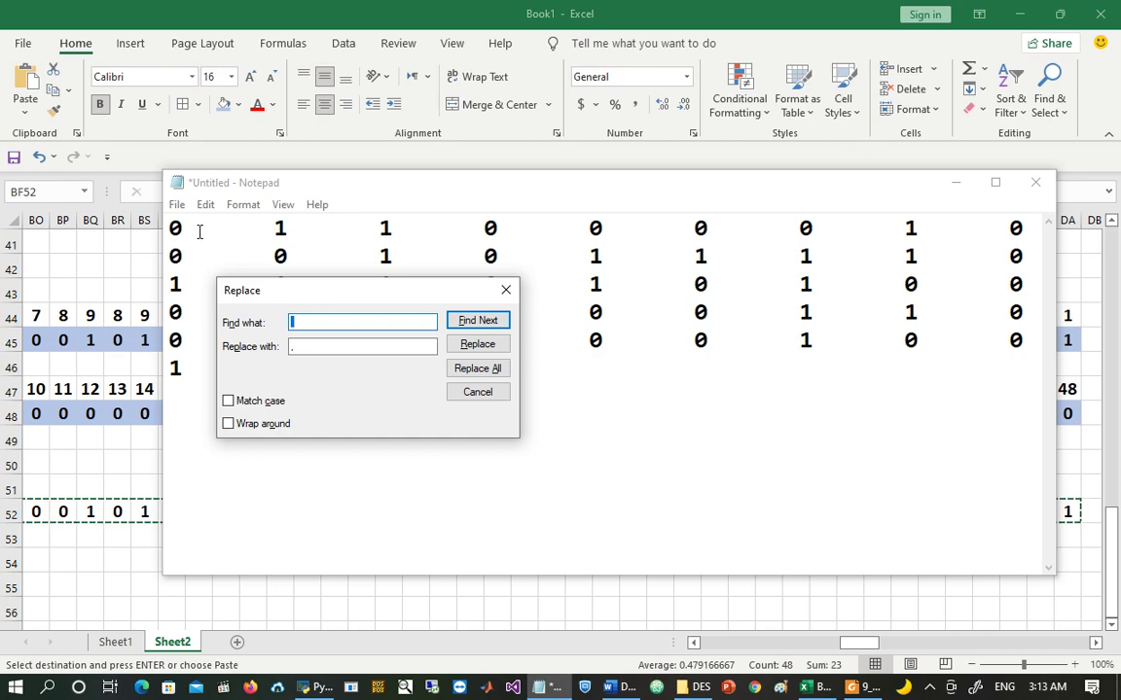
left_click_drag(182, 228, 275, 228)
key("ctrl+c")
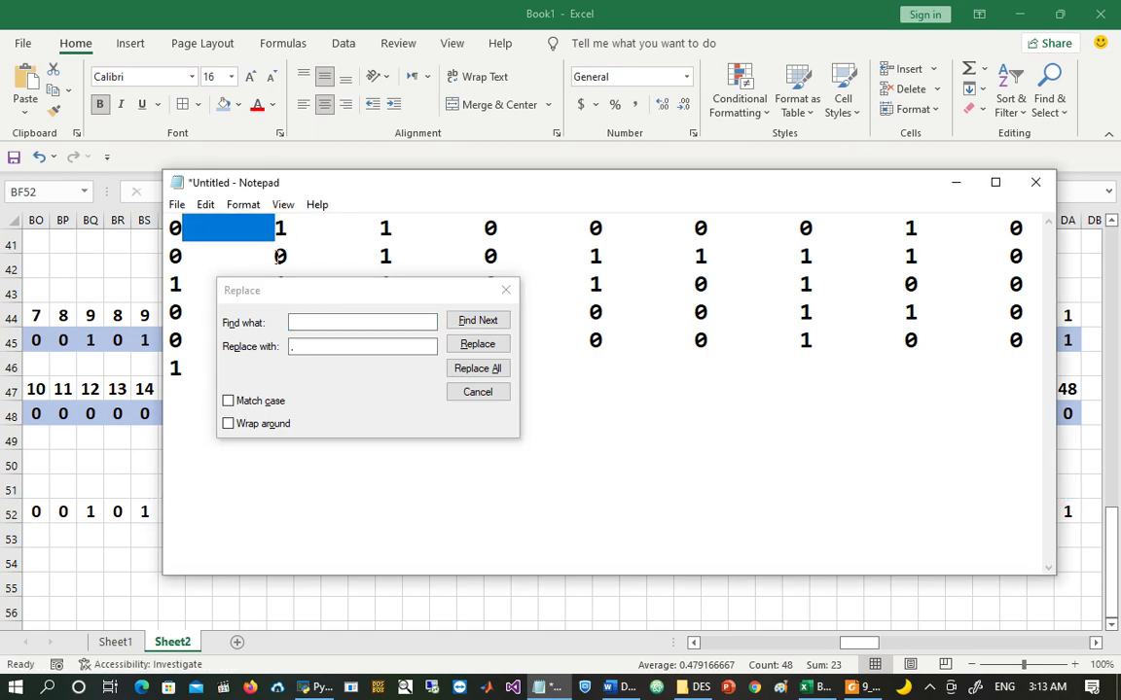
left_click(301, 322)
key("Delete")
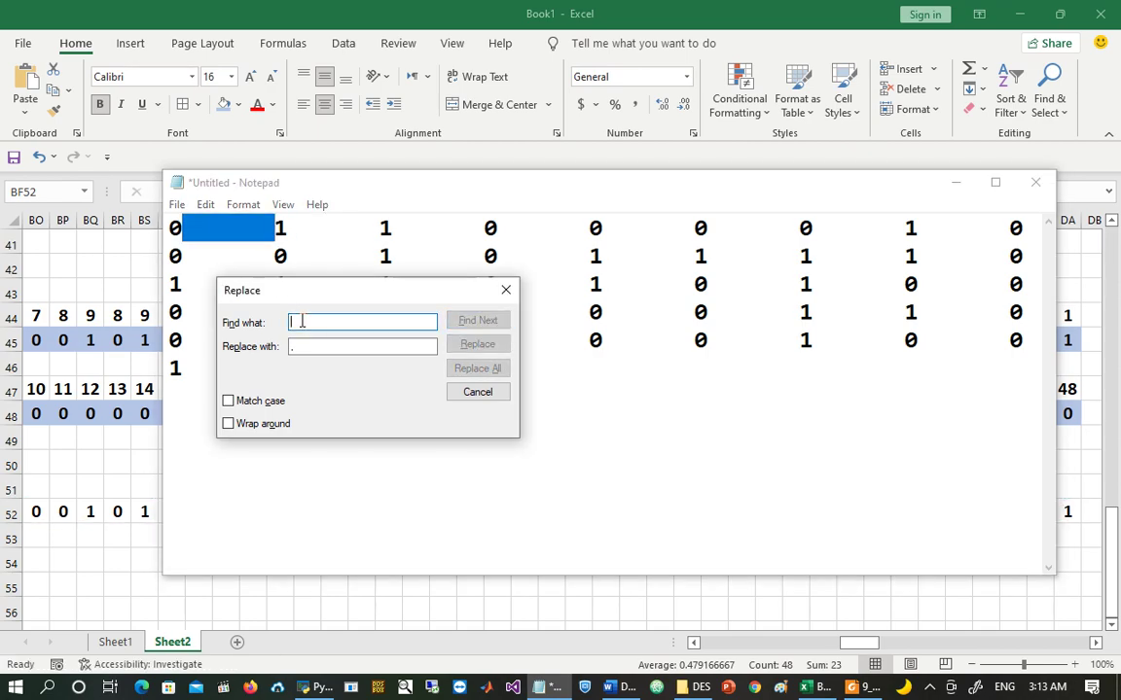
key("ctrl+v")
double_click(309, 348)
key("Delete")
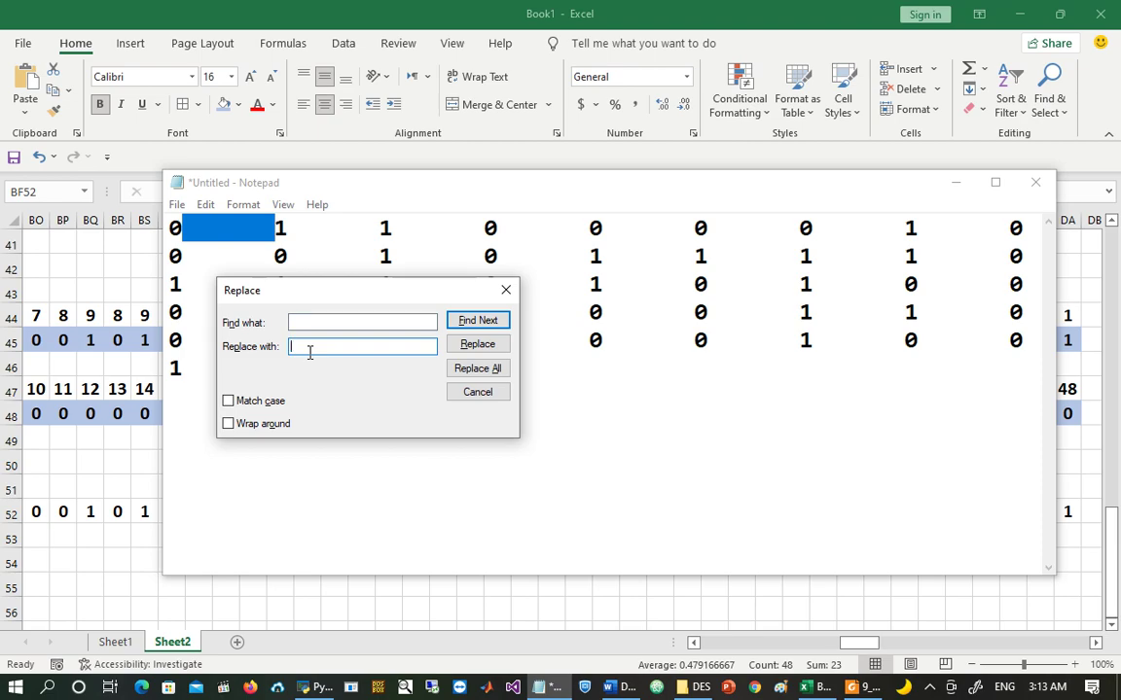
left_click(476, 368)
left_click(469, 392)
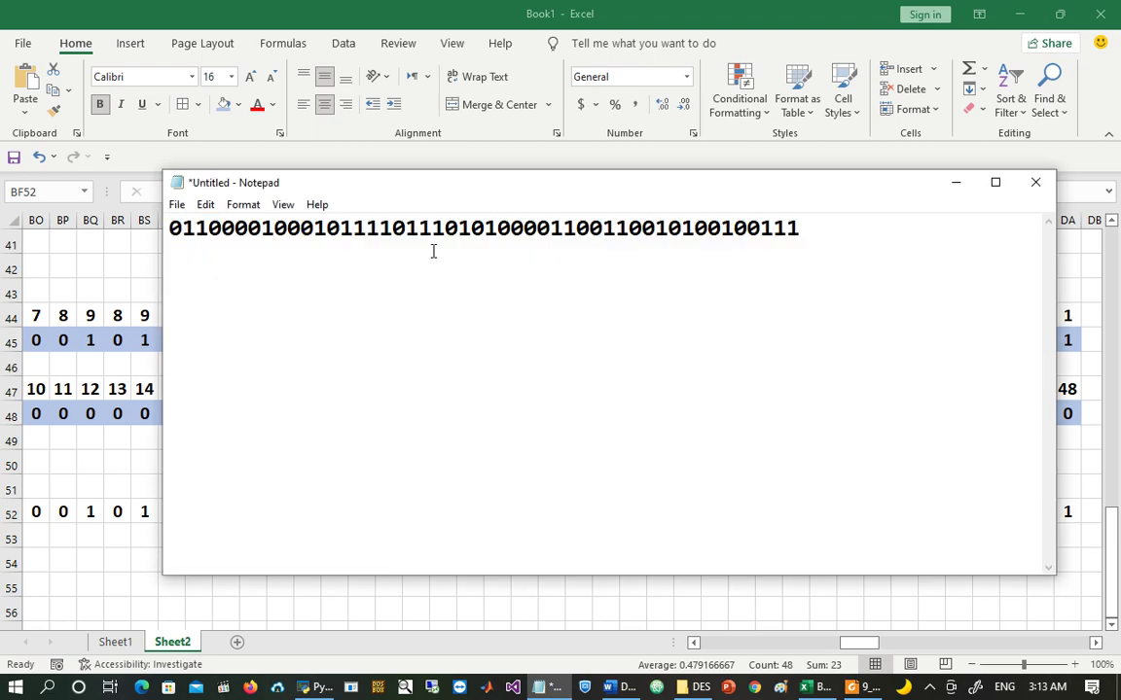
Step: Copy the joined bit string and start a Python equality comparison with it as the quoted first operand
key("ctrl+a")
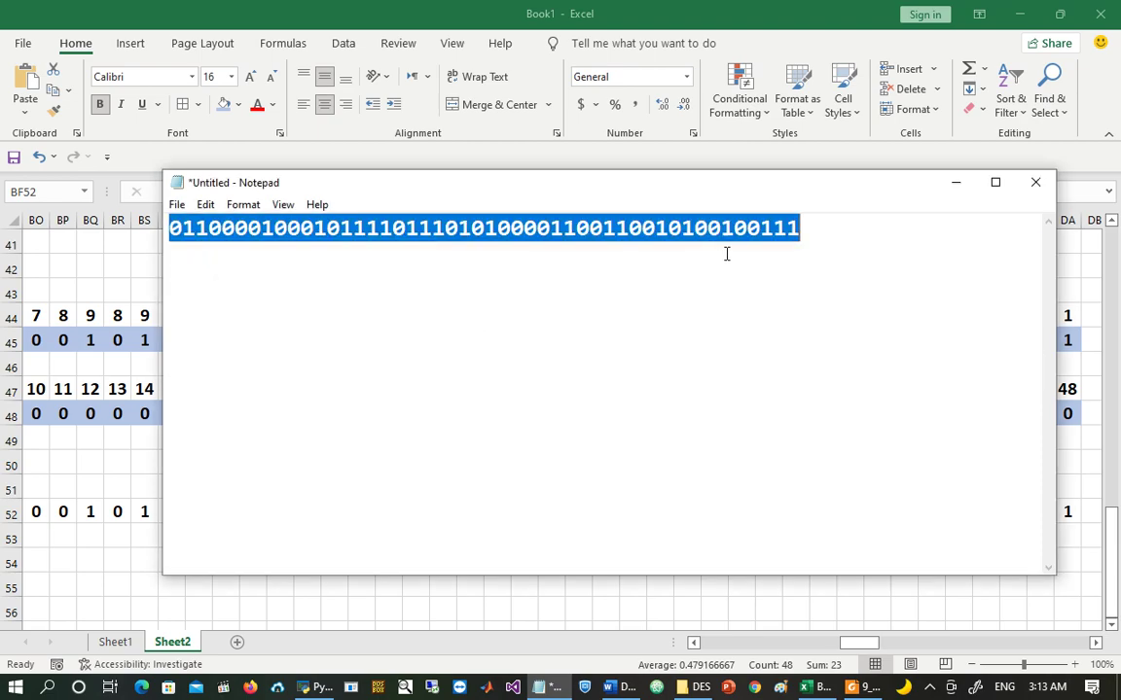
left_click(1035, 182)
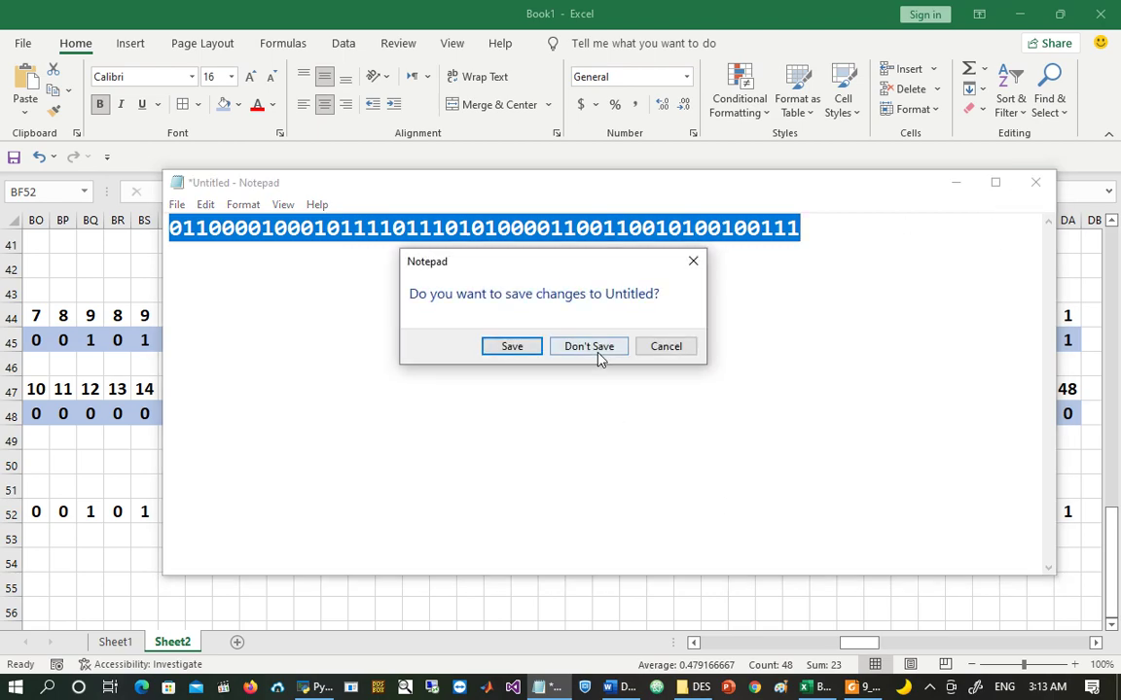
left_click(671, 348)
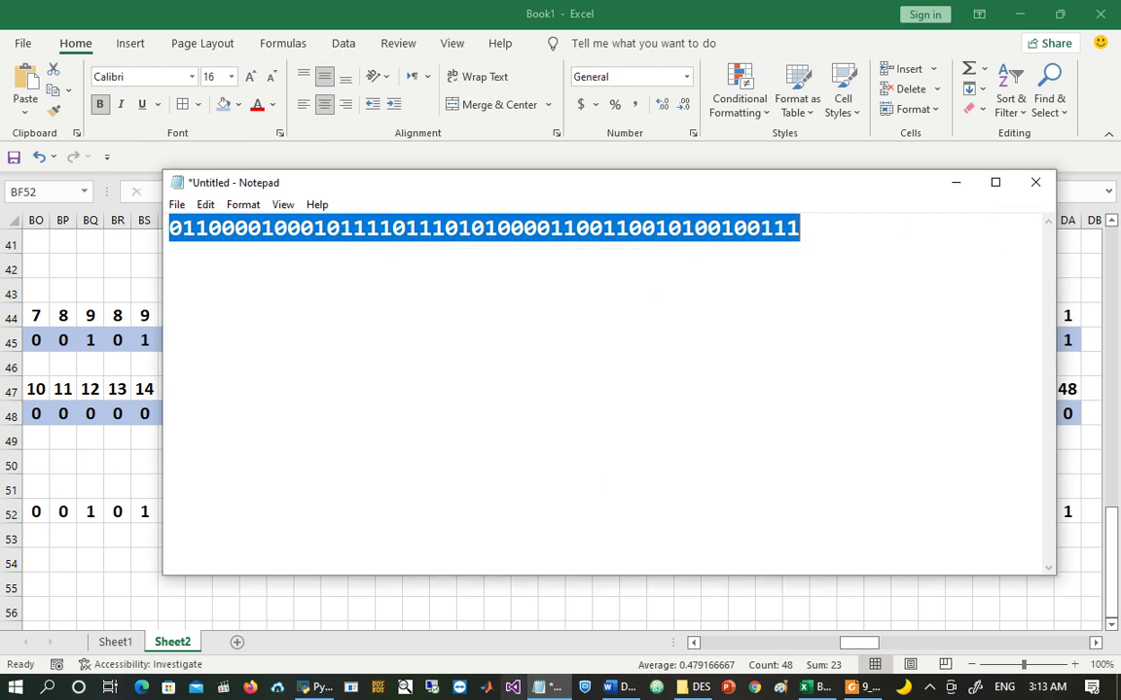
left_click(319, 687)
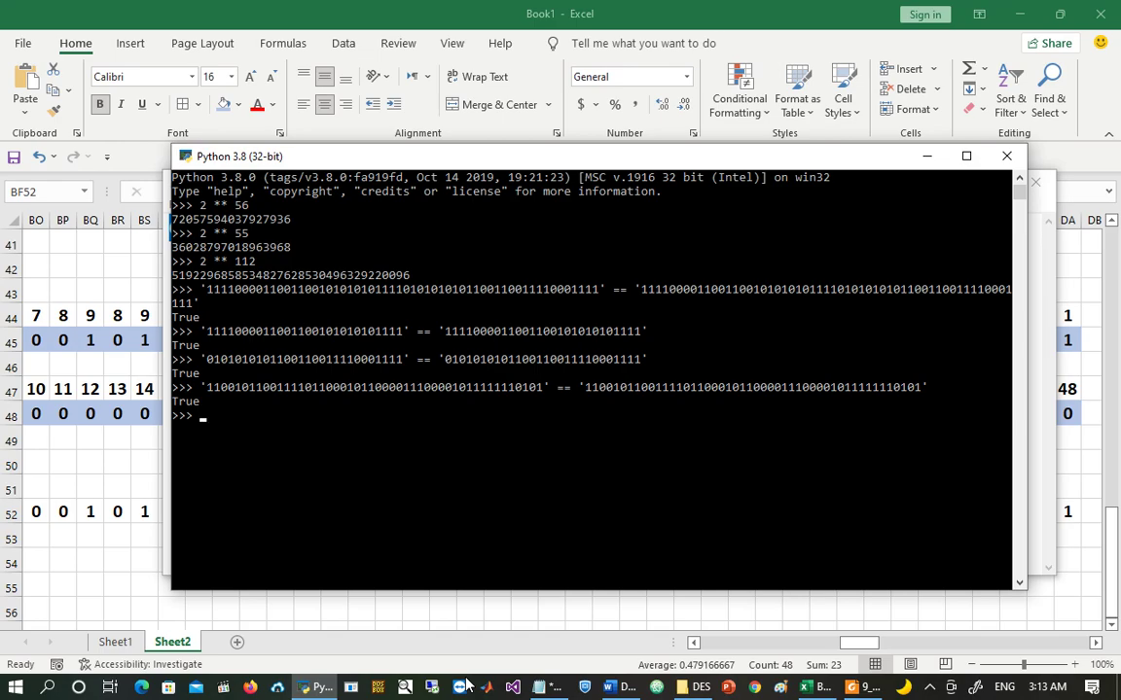
type("'")
key("ctrl+v")
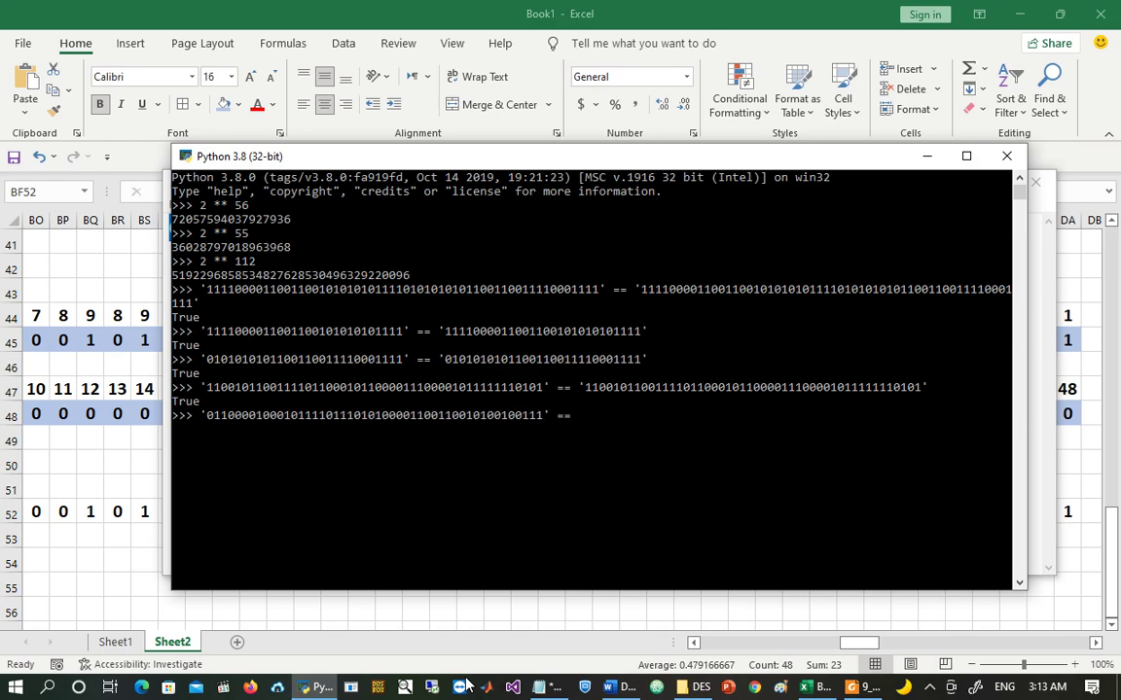
Step: Copy the K1+E(R0) bits from the example in the Foxit PDF and paste them over the Notepad text
left_click(852, 686)
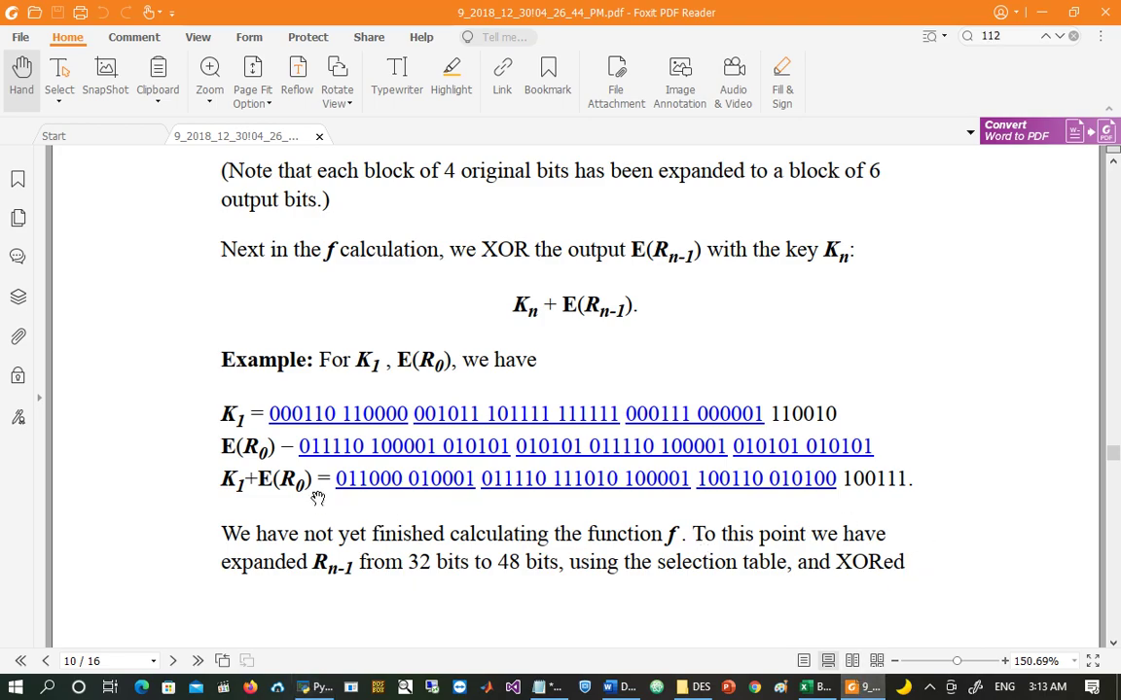
left_click_drag(334, 478, 906, 483)
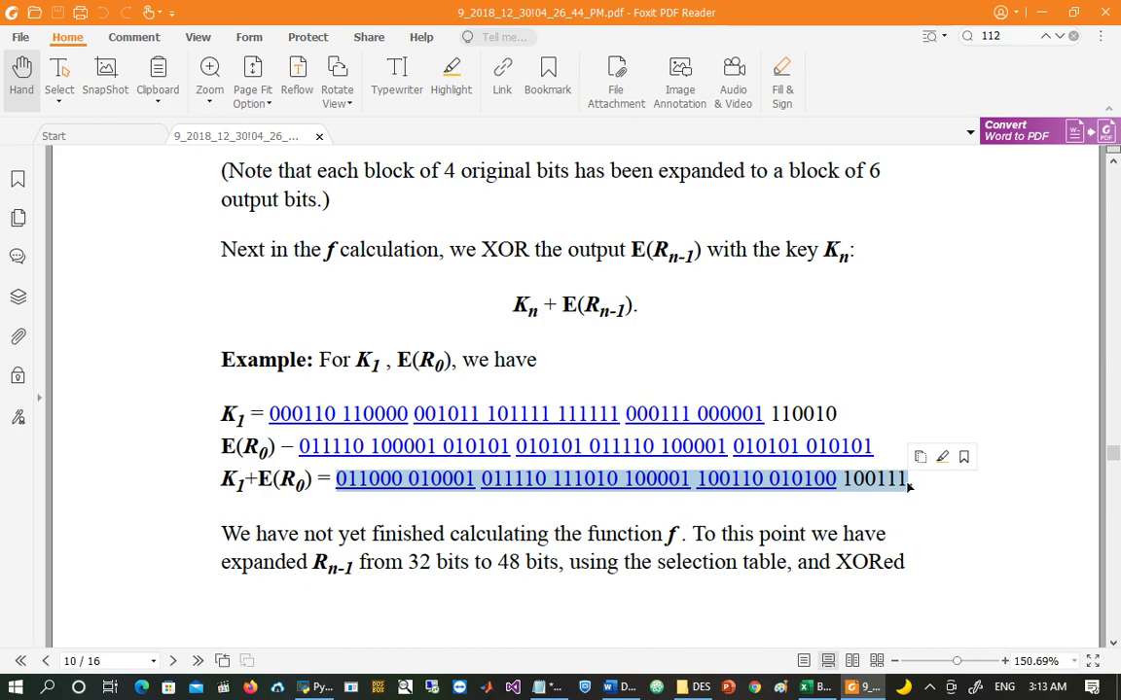
key("ctrl+c")
left_click(537, 688)
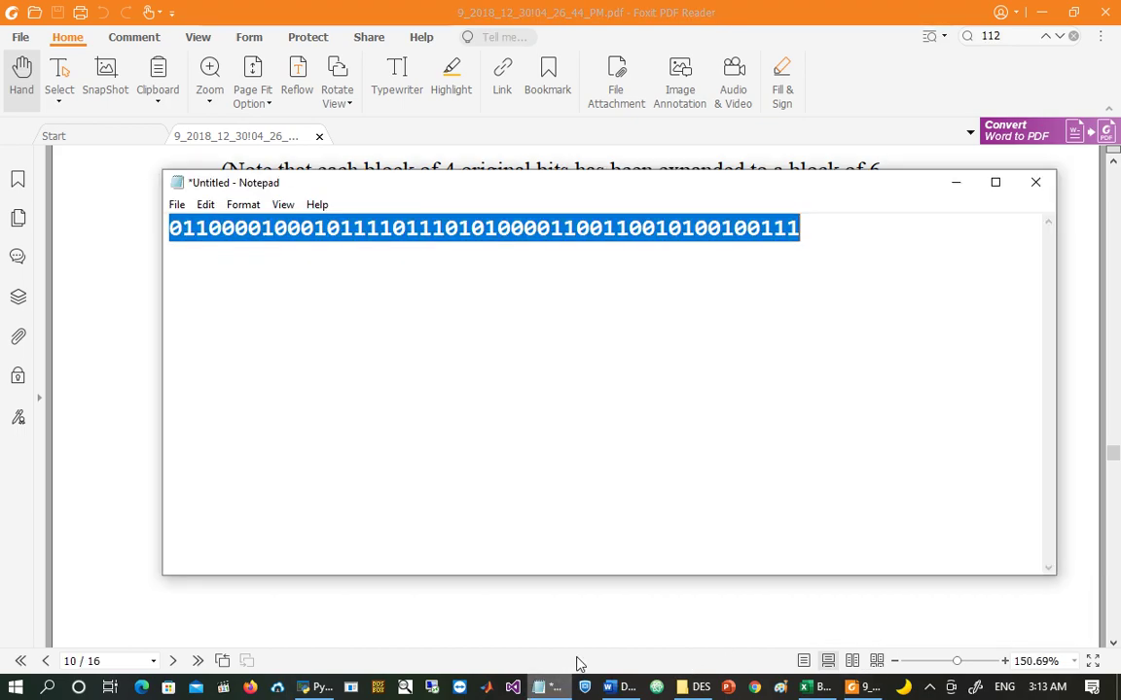
key("ctrl+v")
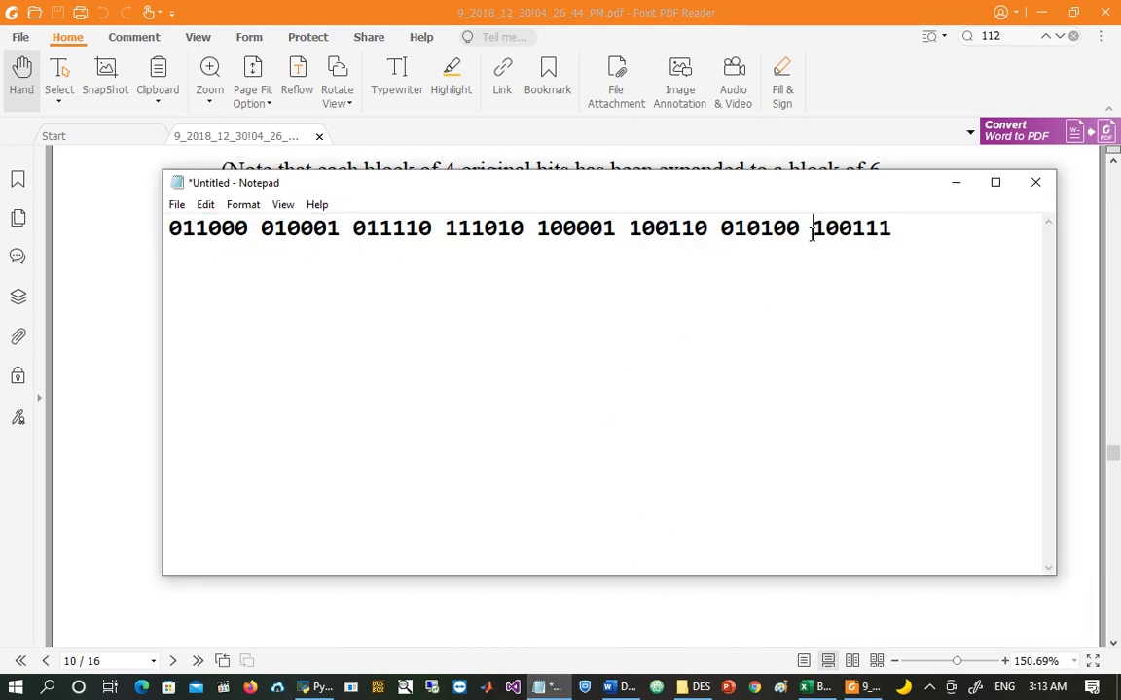
Step: Delete the spaces between the six-bit groups so the PDF's K1+E(R0) value becomes one continuous string
key("BackSpace")
key("Left")
key("Left")
key("Left")
key("Left")
key("Left")
key("Left")
key("Left")
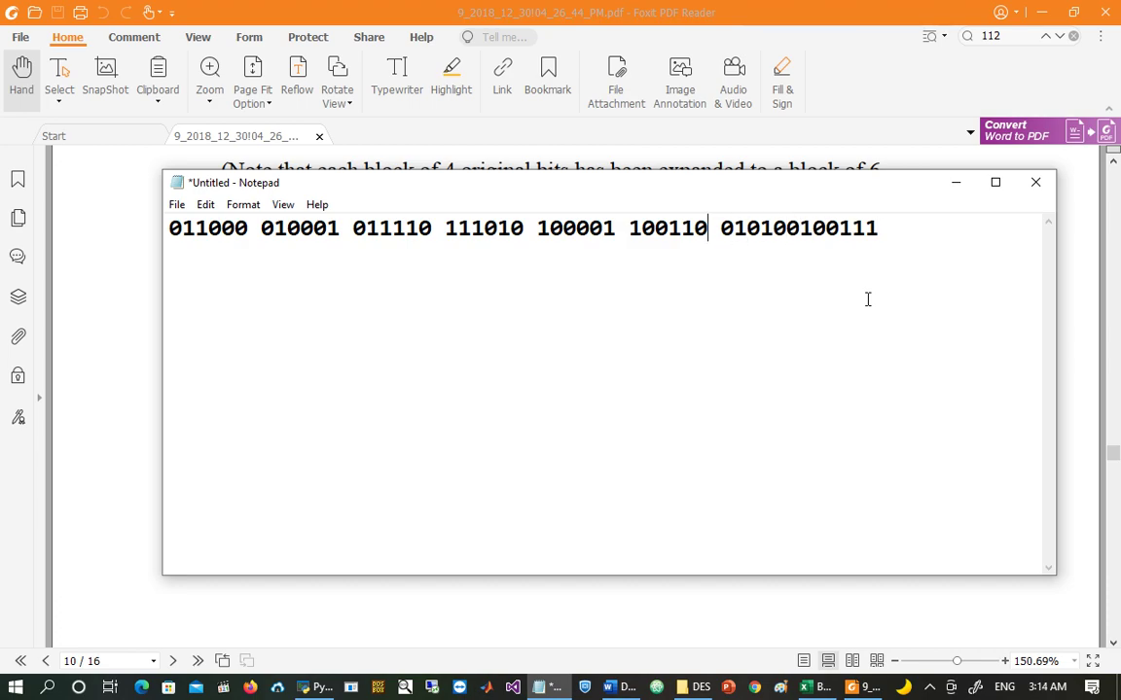
key("BackSpace")
key("Left")
key("Left")
key("Left")
key("Left")
key("Left")
key("Left")
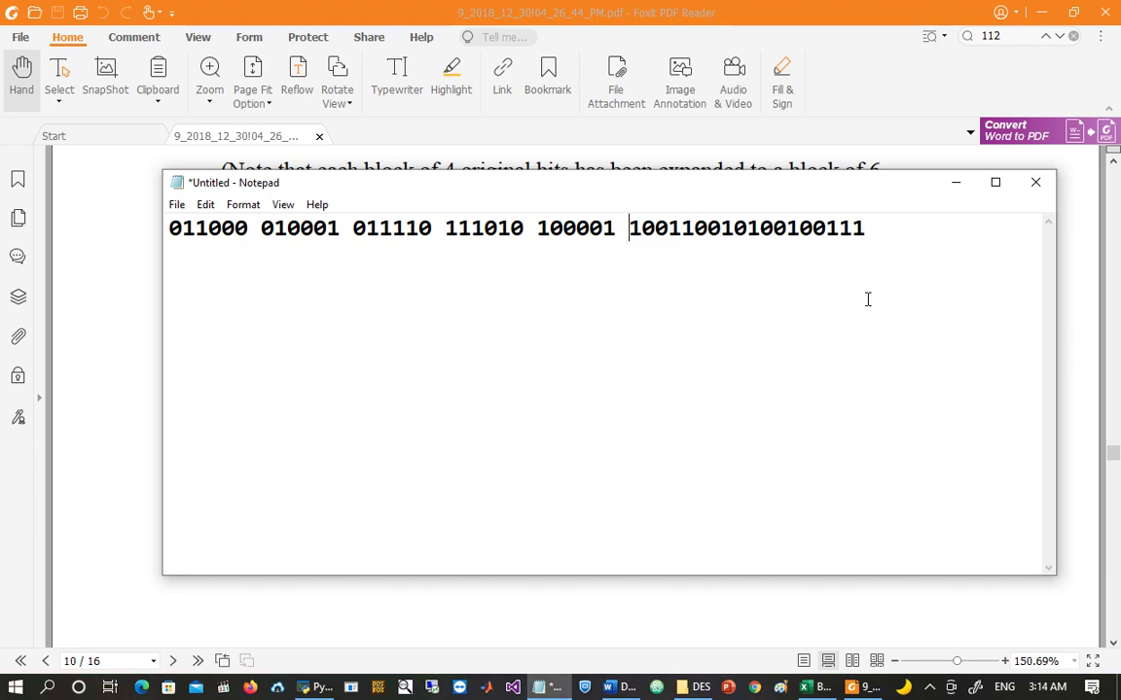
key("BackSpace")
key("Left")
key("Left")
key("Left")
key("Left")
key("Left")
key("Left")
key("BackSpace")
key("Left")
key("Left")
key("Left")
key("Left")
key("Left")
key("Left")
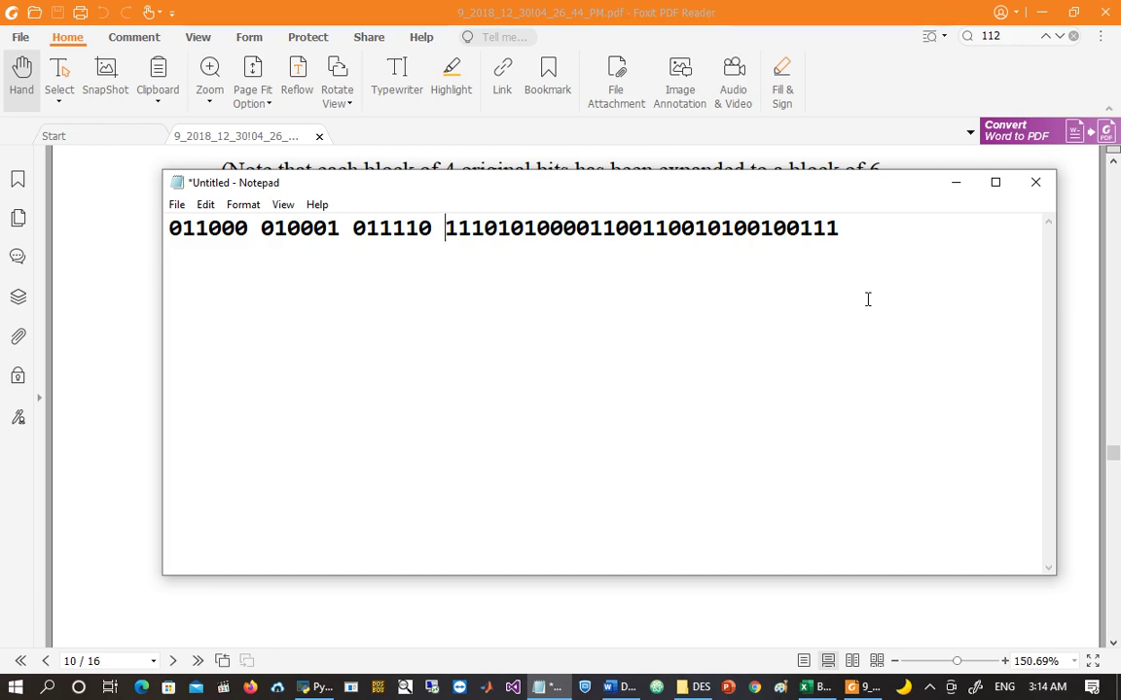
key("BackSpace")
key("Left")
key("Left")
key("Left")
key("Left")
key("Left")
key("Left")
key("BackSpace")
key("BackSpace")
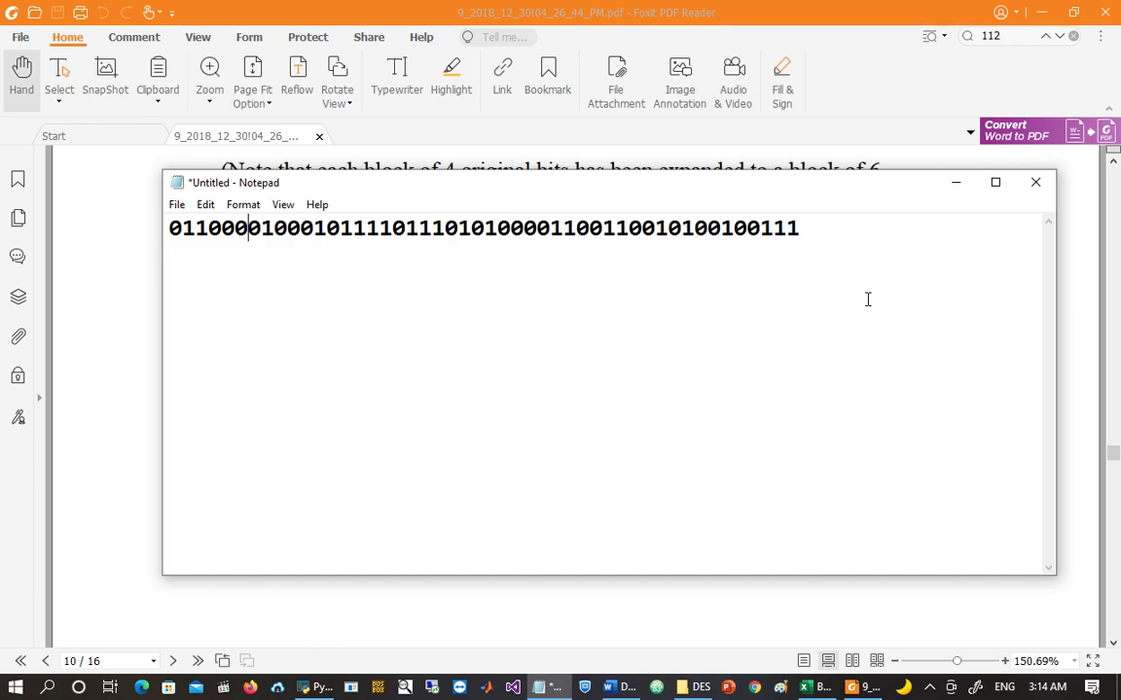
Step: Copy the joined PDF string into the Python comparison as the quoted second operand and run it
key("ctrl+a")
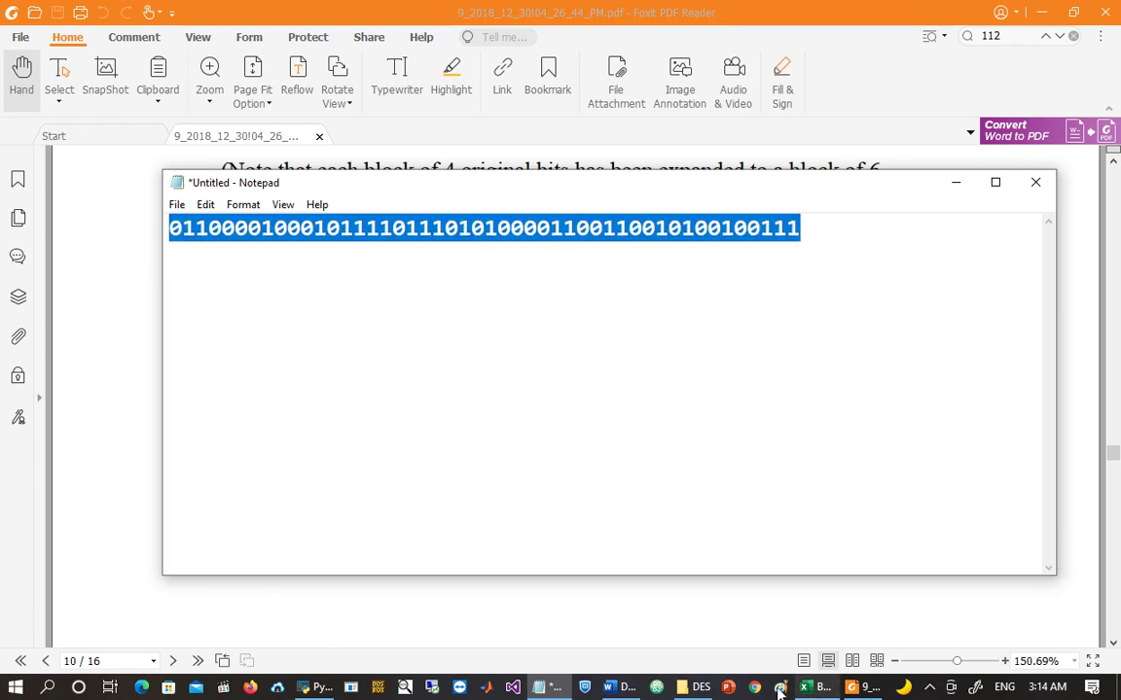
left_click(327, 689)
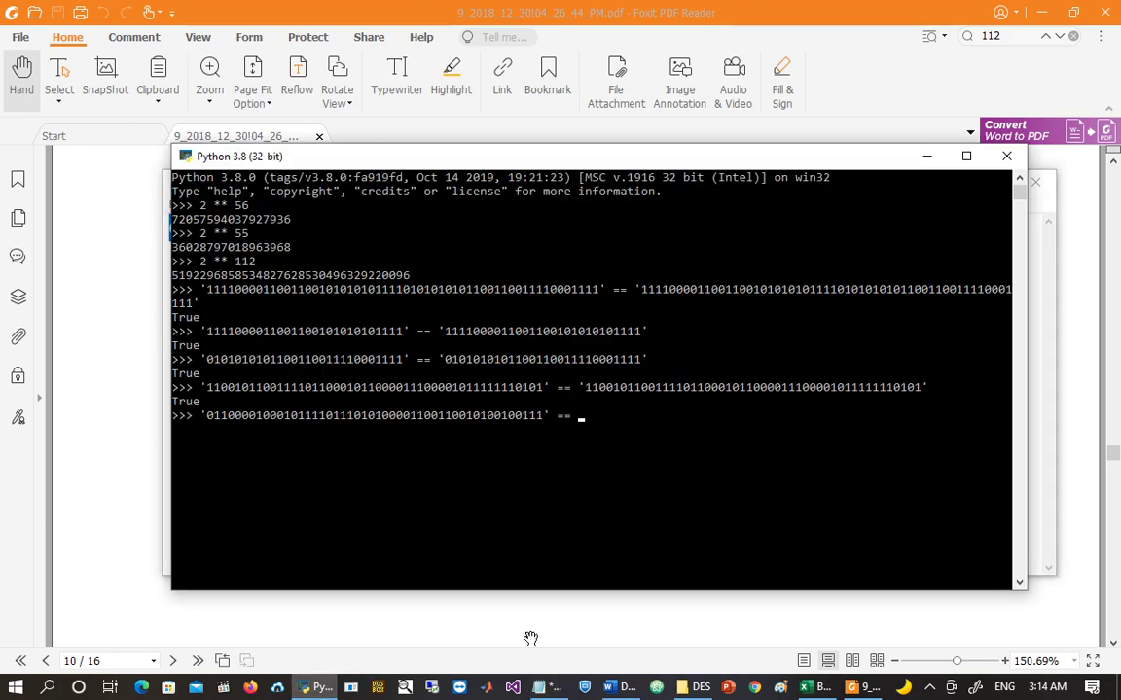
key("ctrl+v")
key("Return")
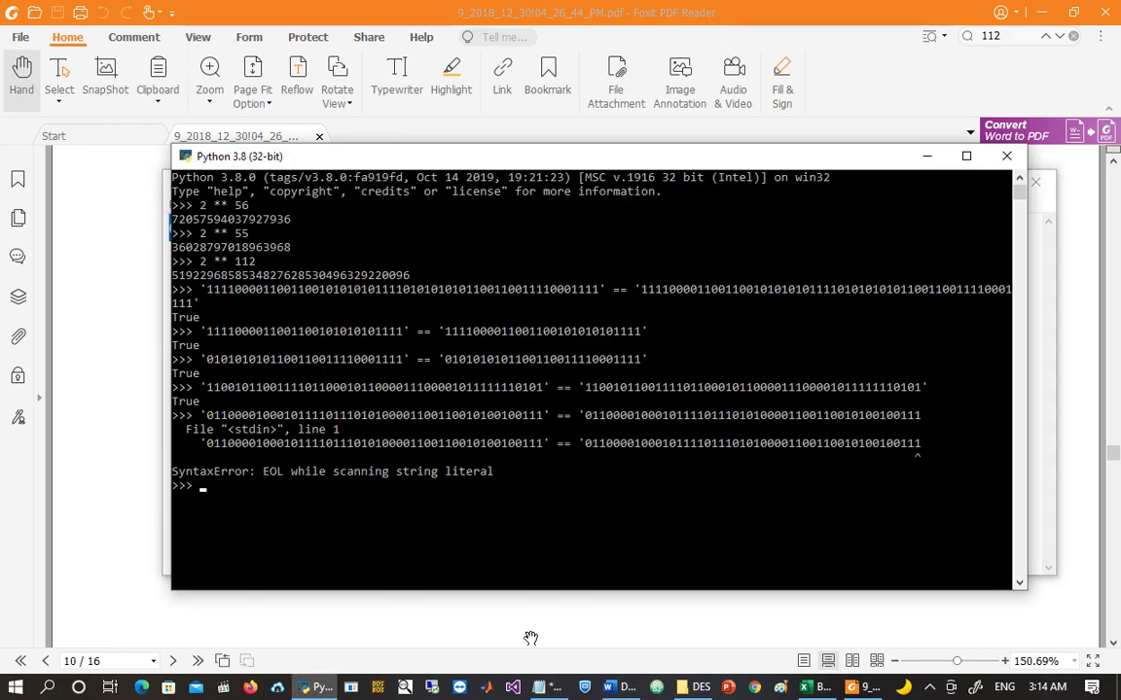
key("Up")
type("'")
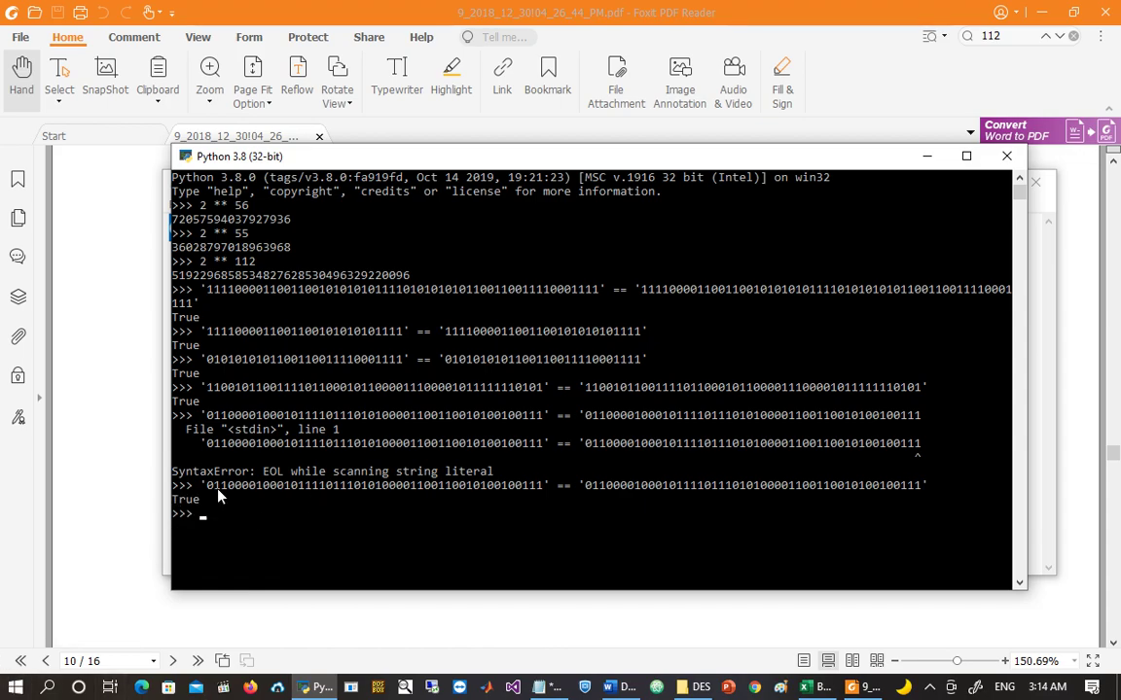
Step: Return to the Excel sheet, copy BF52:DA52 again and paste the bits over the Notepad text
left_click(550, 8)
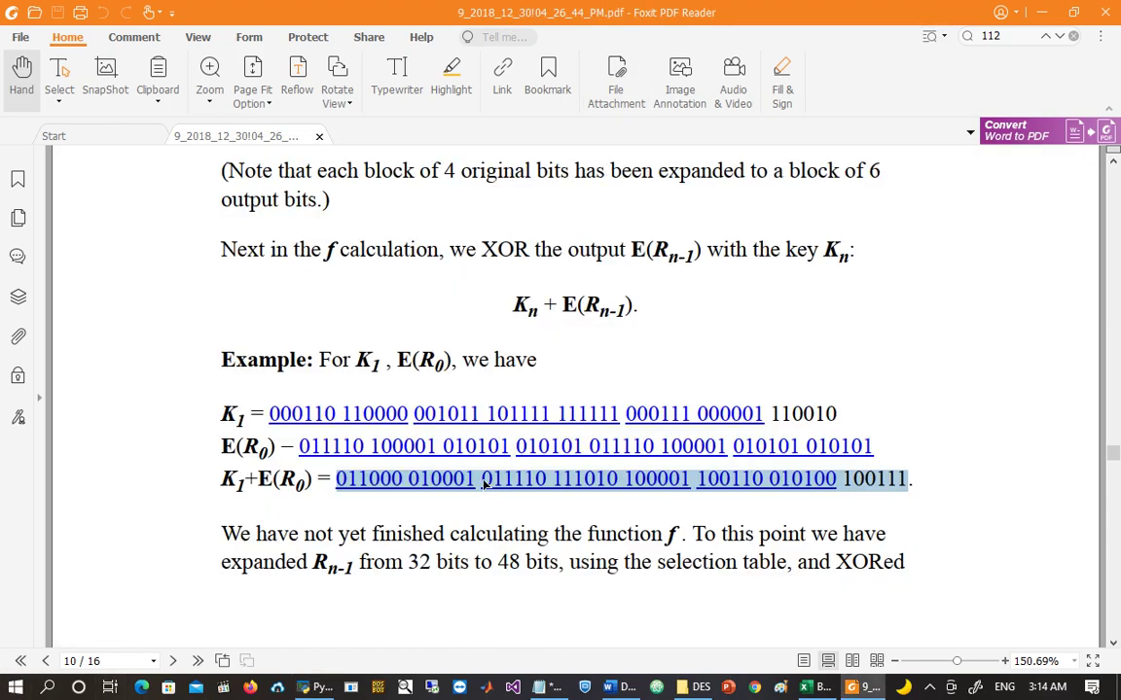
key("alt+Tab")
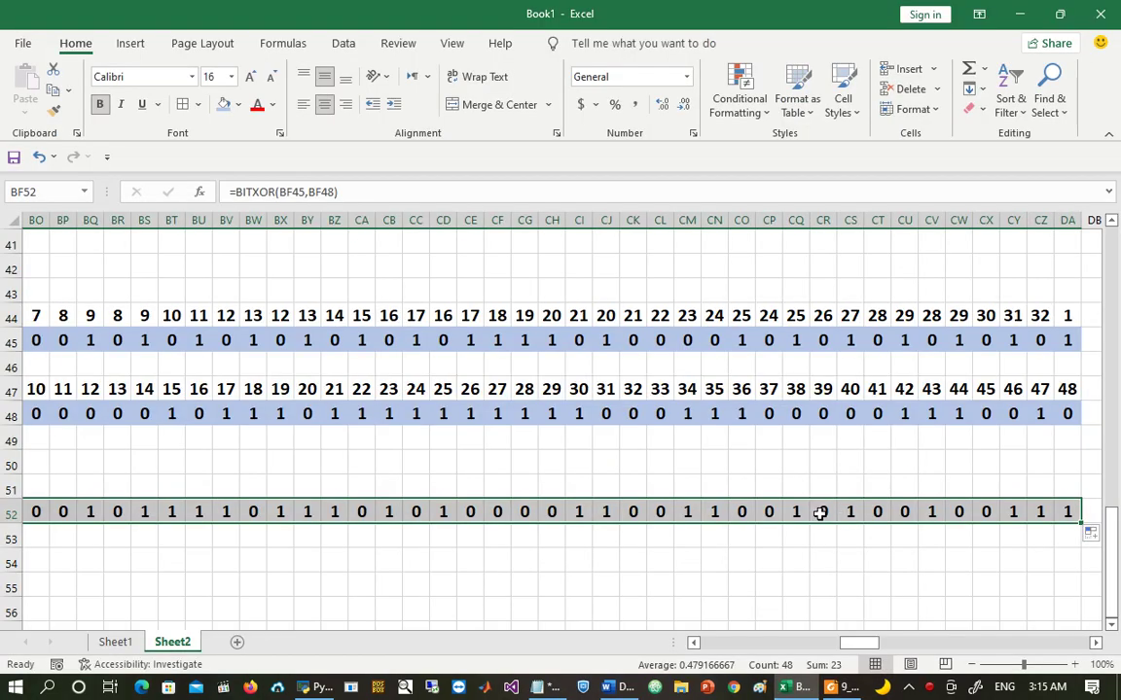
key("ctrl+c")
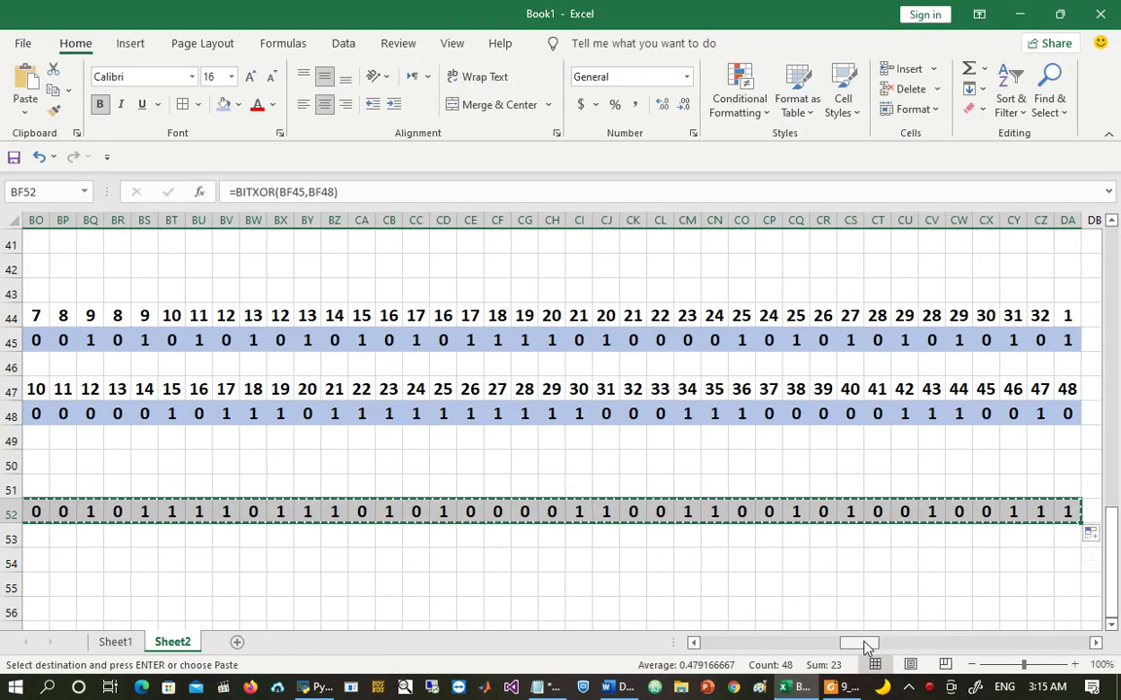
mouse_move(861, 643)
left_mouse_down()
mouse_move(807, 649)
mouse_move(845, 650)
left_mouse_up()
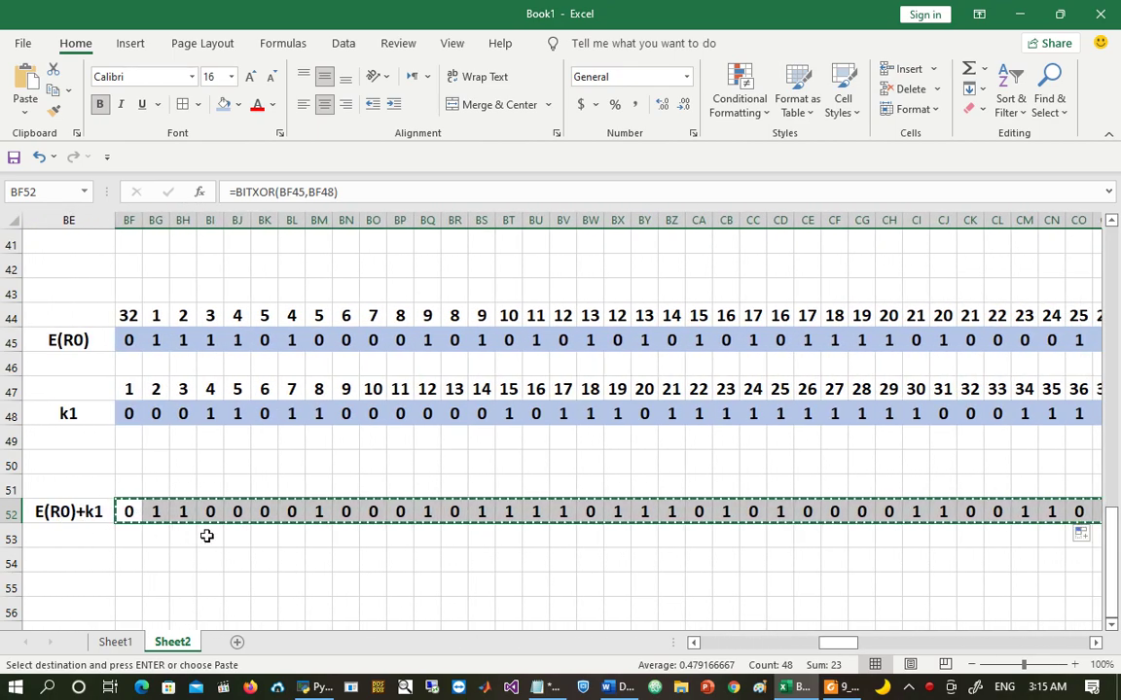
left_click(536, 687)
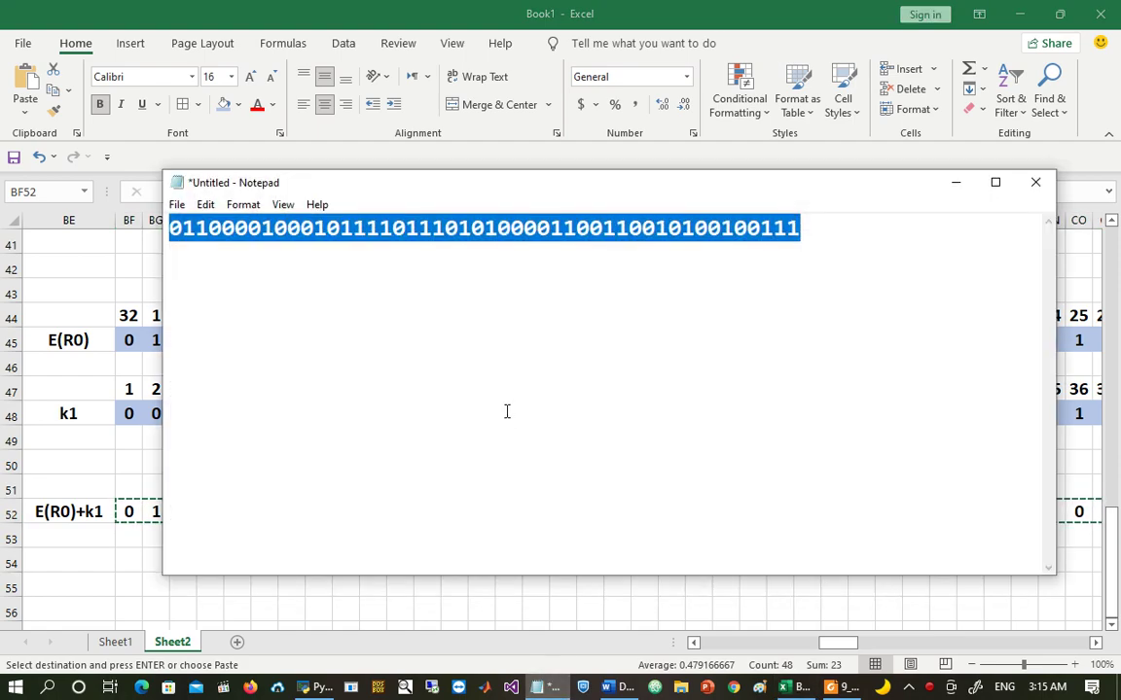
key("ctrl+v")
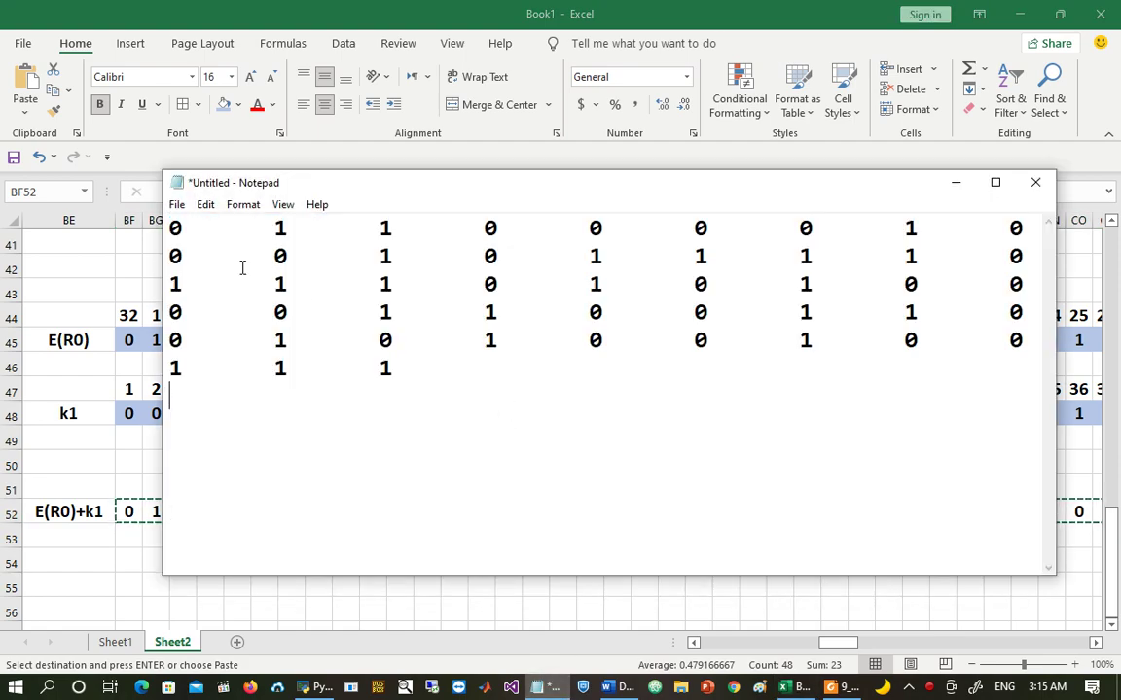
Step: Strip all tab gaps from the newly pasted bits using Replace All with an empty replacement
key("ctrl+h")
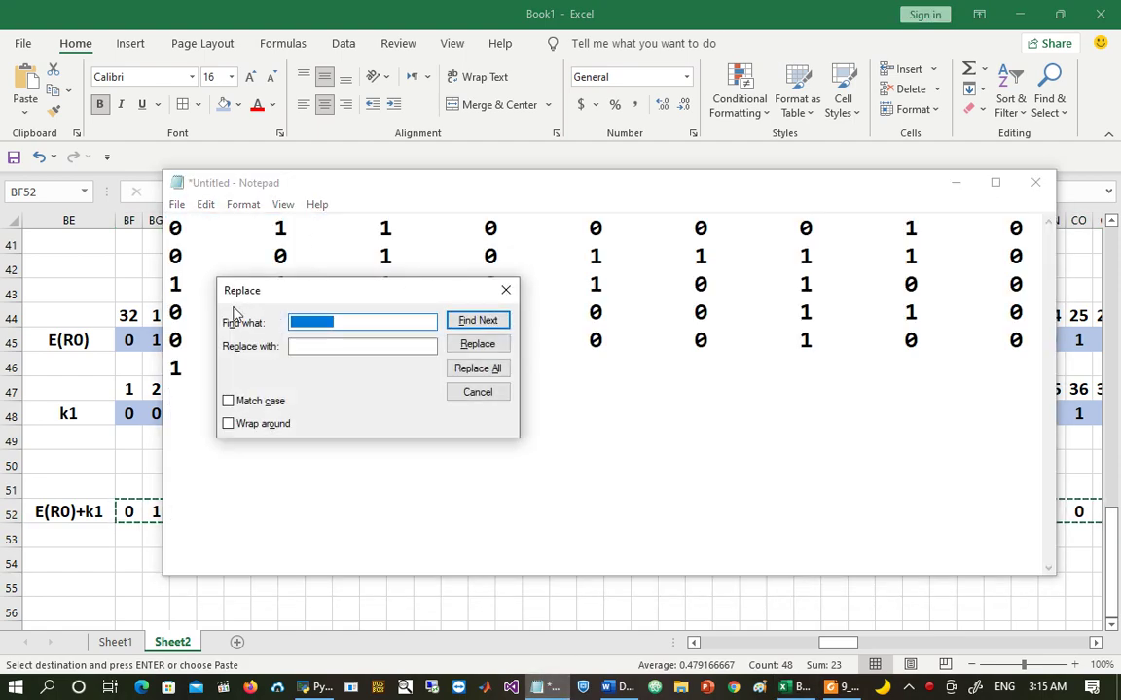
left_click(477, 368)
left_click(478, 392)
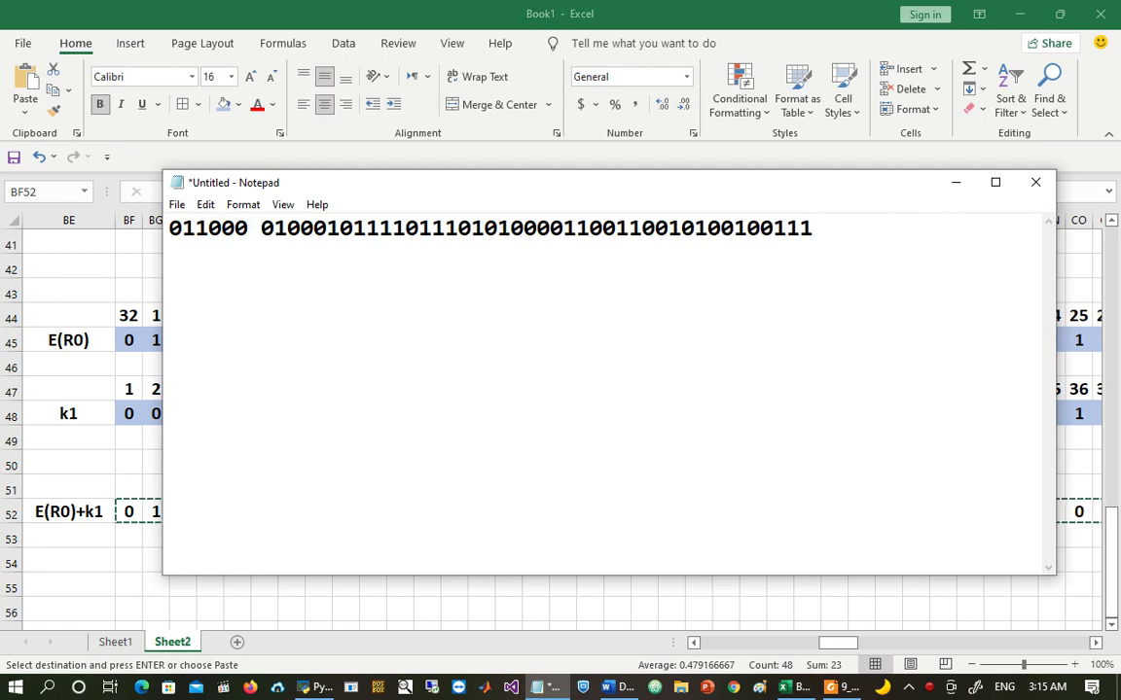
Step: Insert spaces through the remaining bits in Notepad so the whole E(R0)+k1 string is split into eight six-bit groups
key("Right")
key("Right")
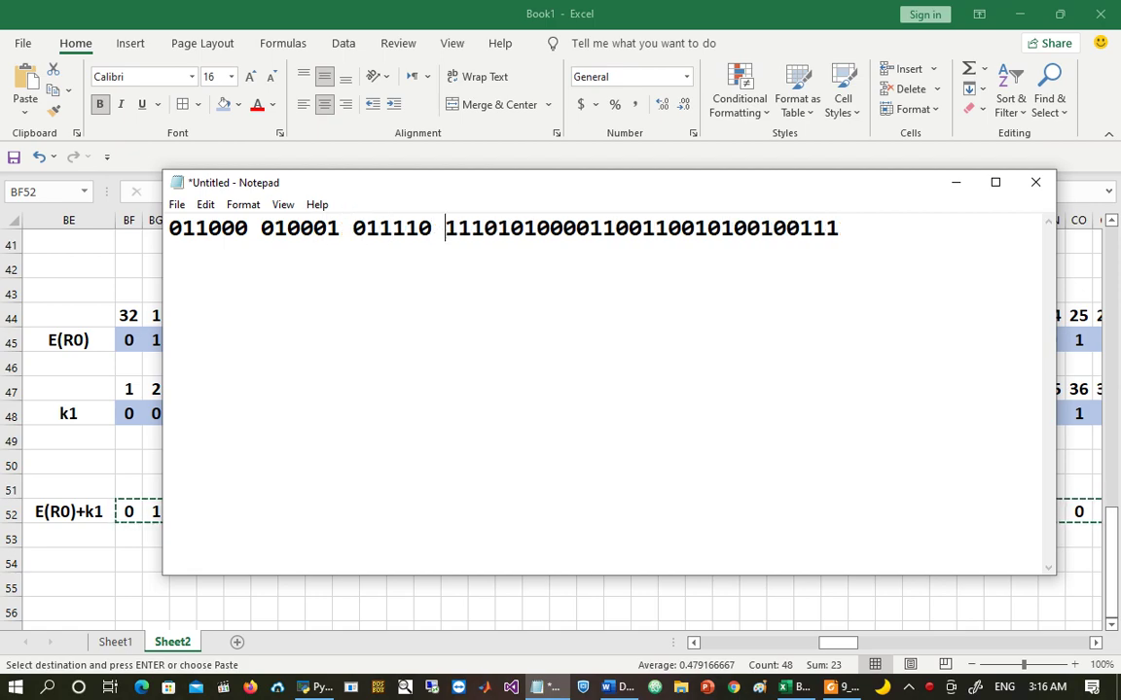
key("Right")
key("Right")
key("Right")
key("Right")
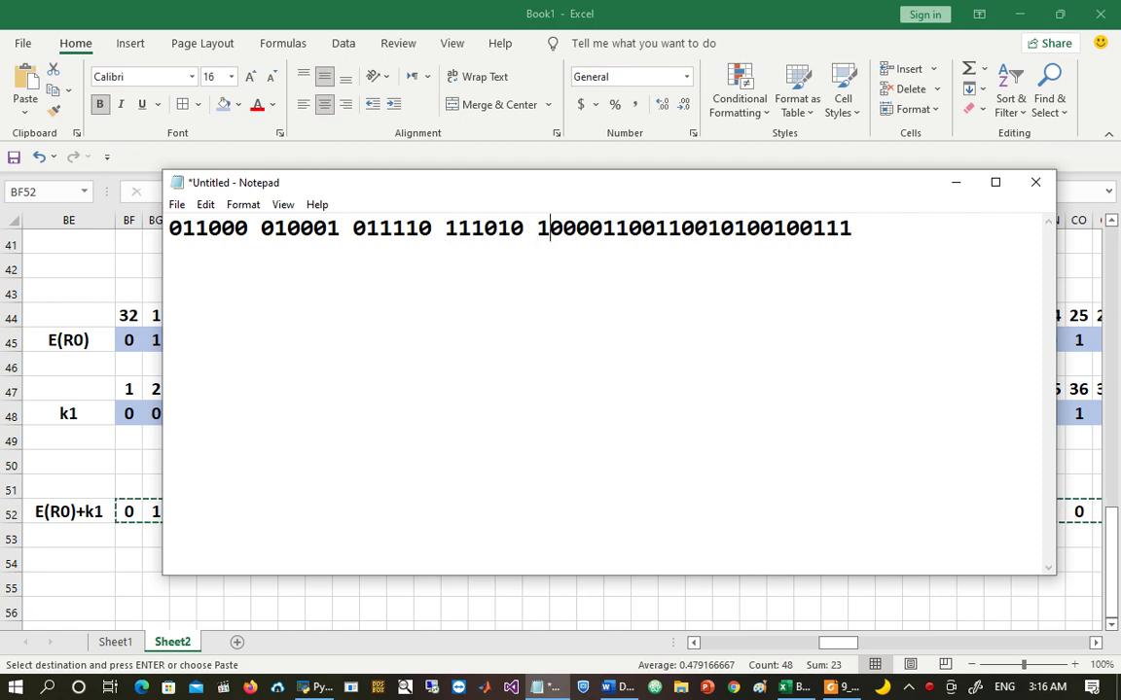
key("Right")
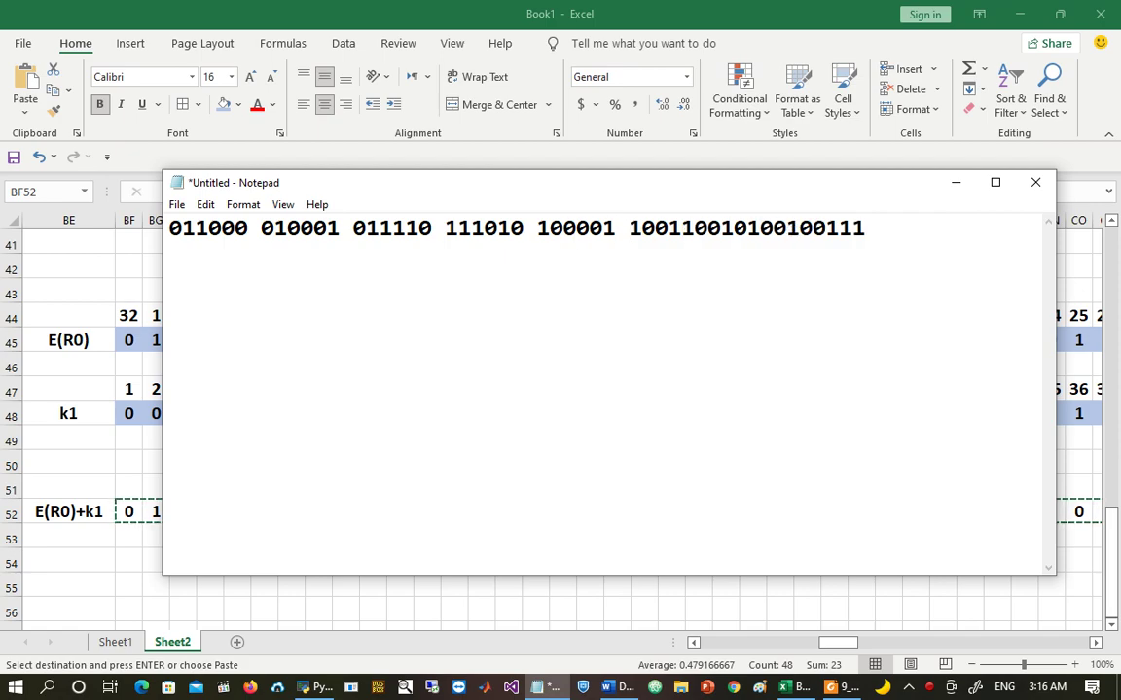
key("Right")
key("Right")
key("Right")
key("Right")
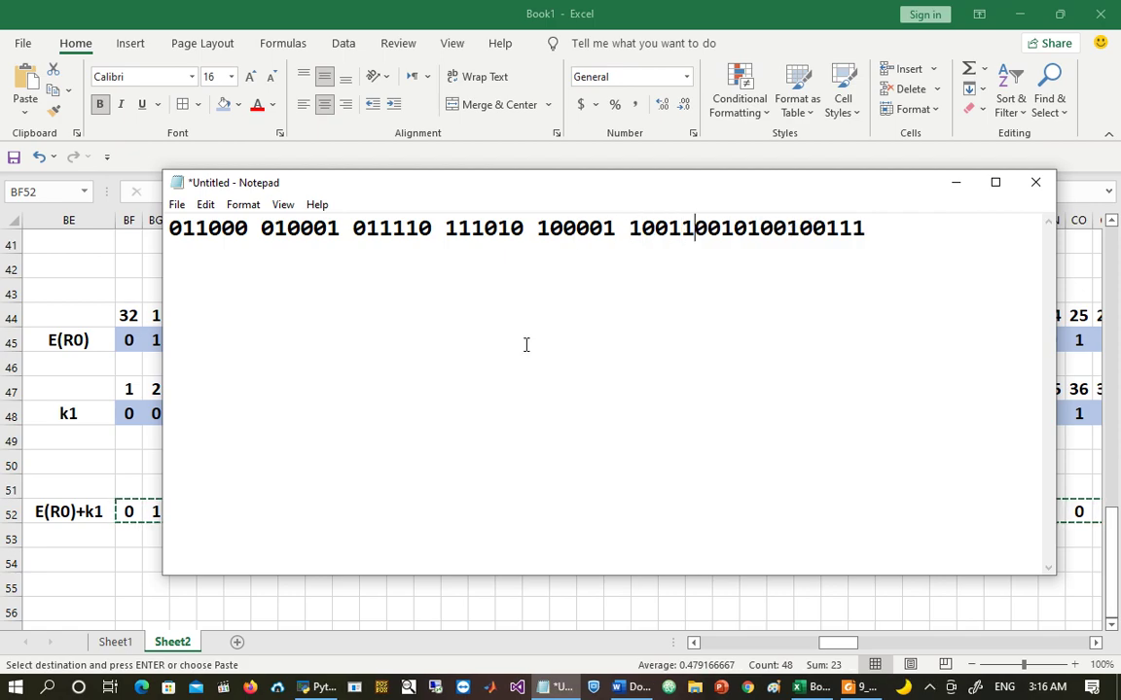
key("Right")
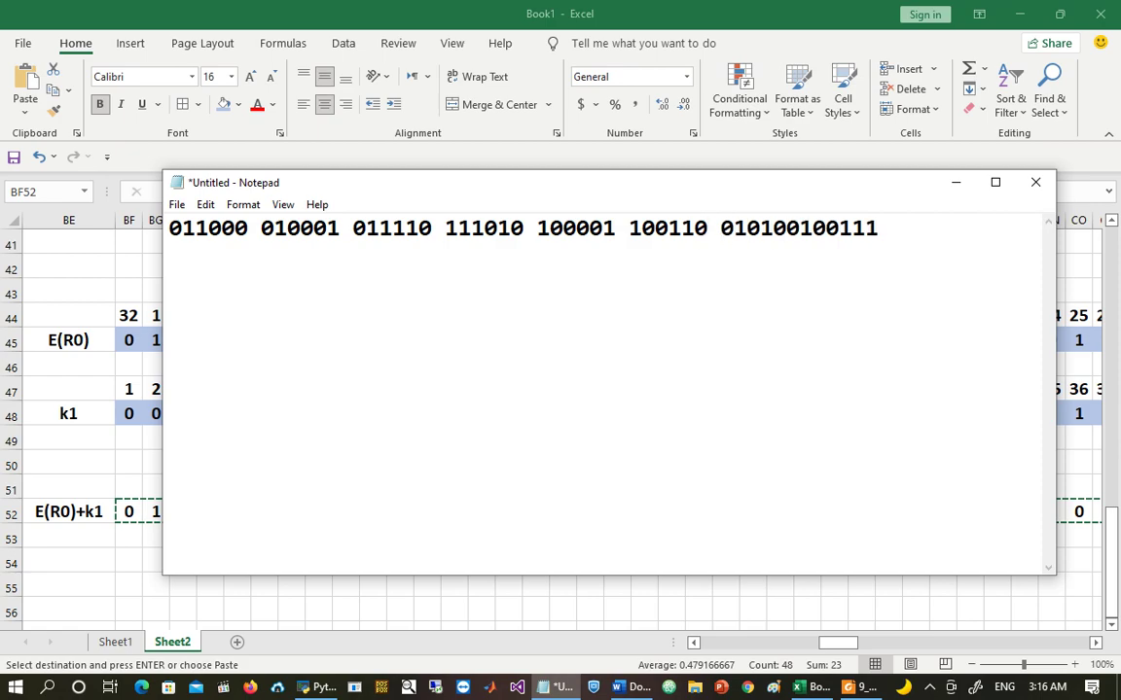
key("Right")
key("Right")
key("Right")
key("Right")
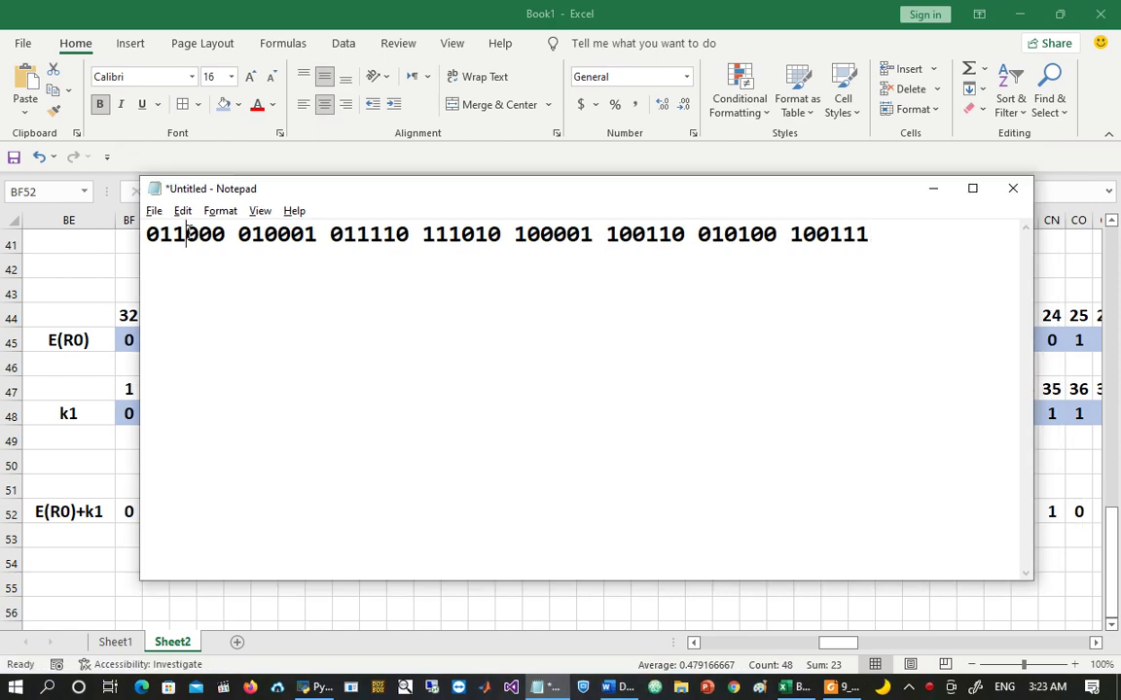
Step: Go over the six-bit groups one by one and bring up the S1 table in the PDF
double_click(190, 233)
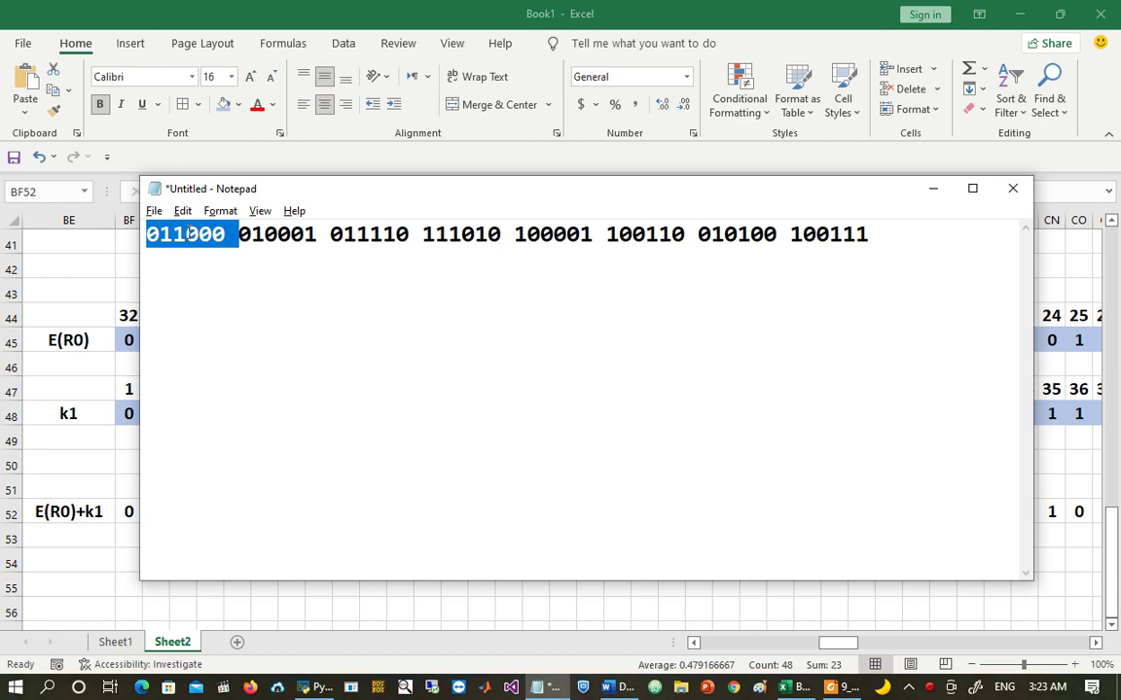
double_click(283, 235)
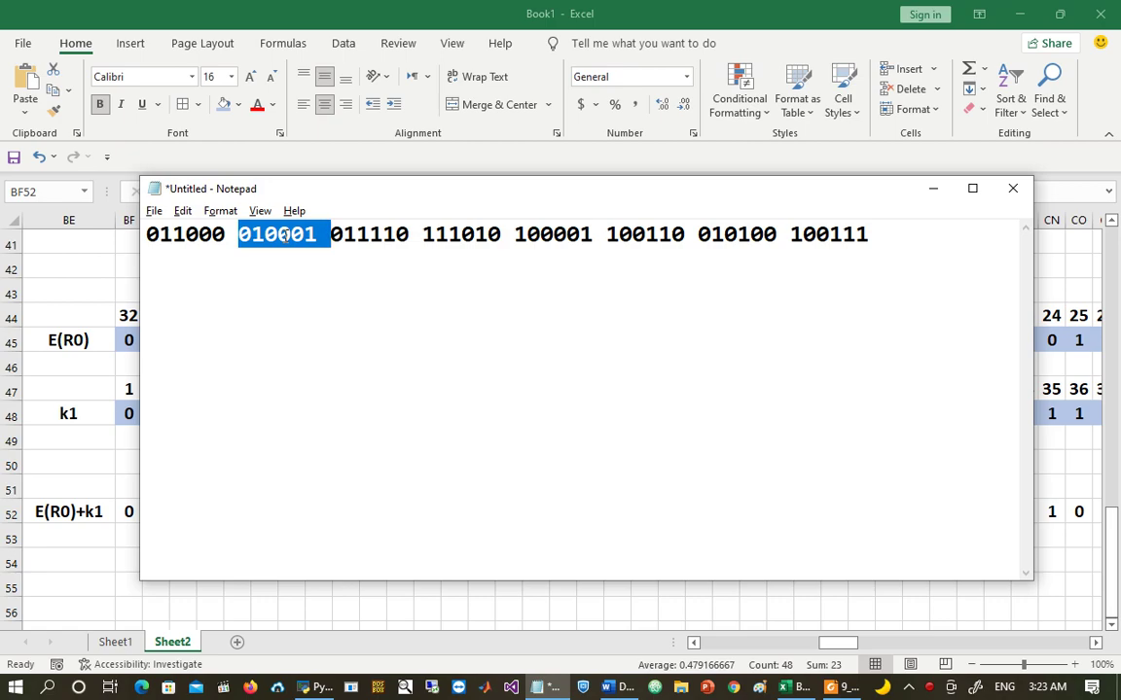
double_click(374, 235)
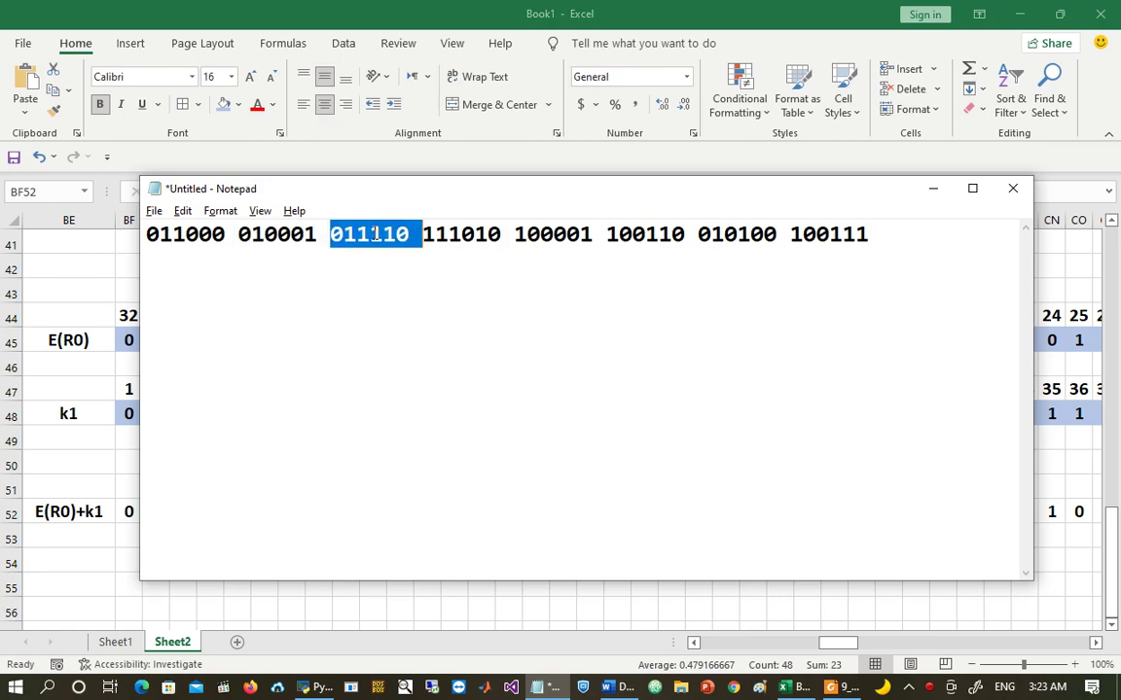
double_click(820, 235)
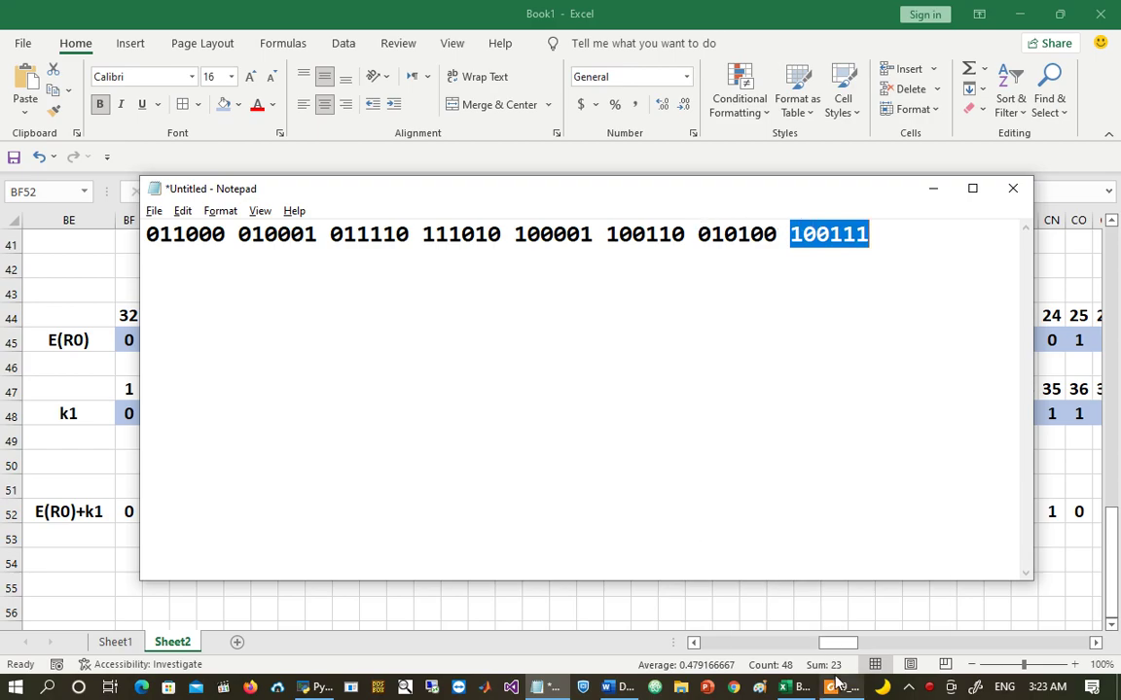
mouse_move(834, 683)
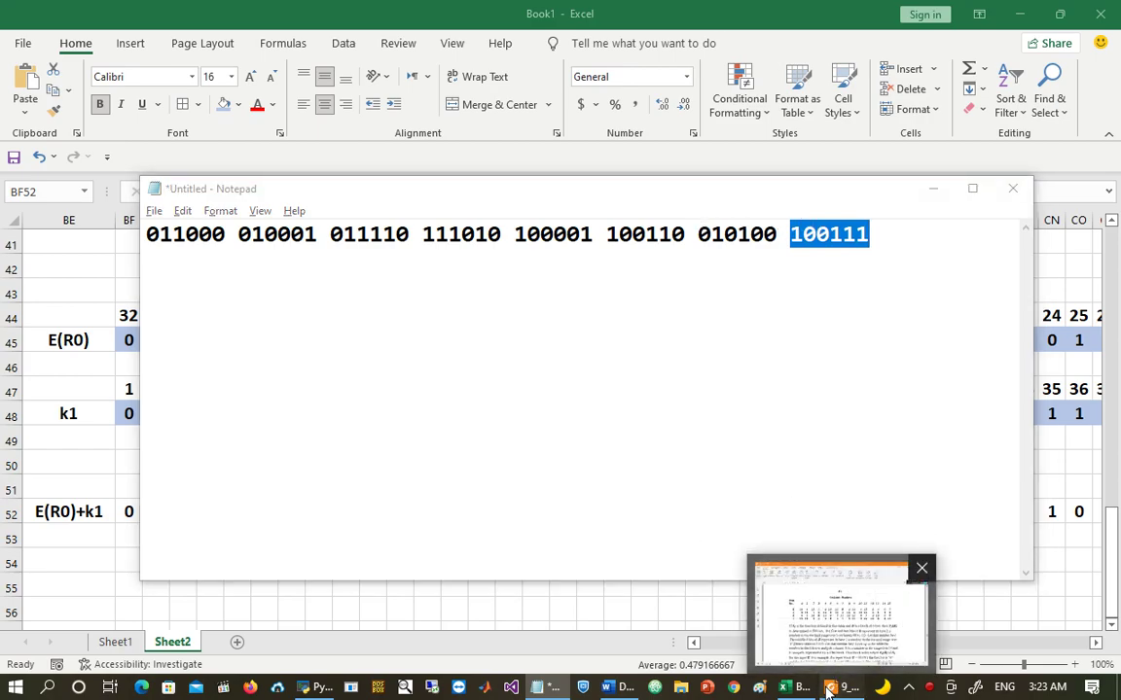
left_click(835, 650)
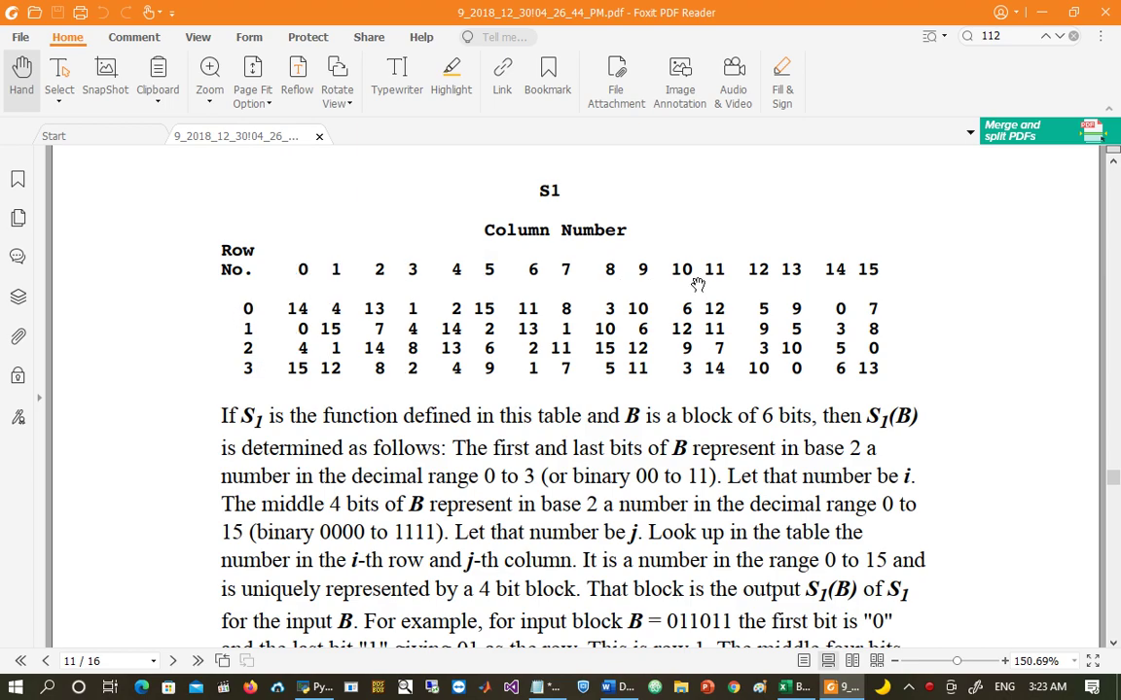
scroll(832, 343, "down", 1)
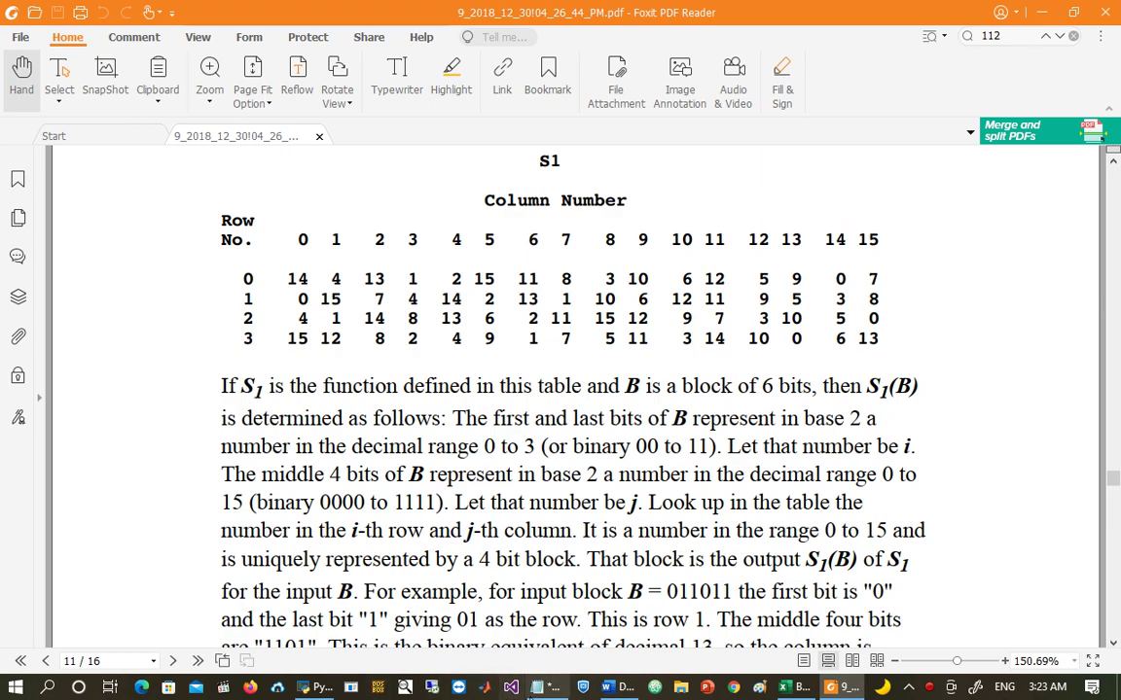
Step: Return to Notepad, place its window below the S1 column numbers and note the first group's outer bits as 00
key("alt+Tab")
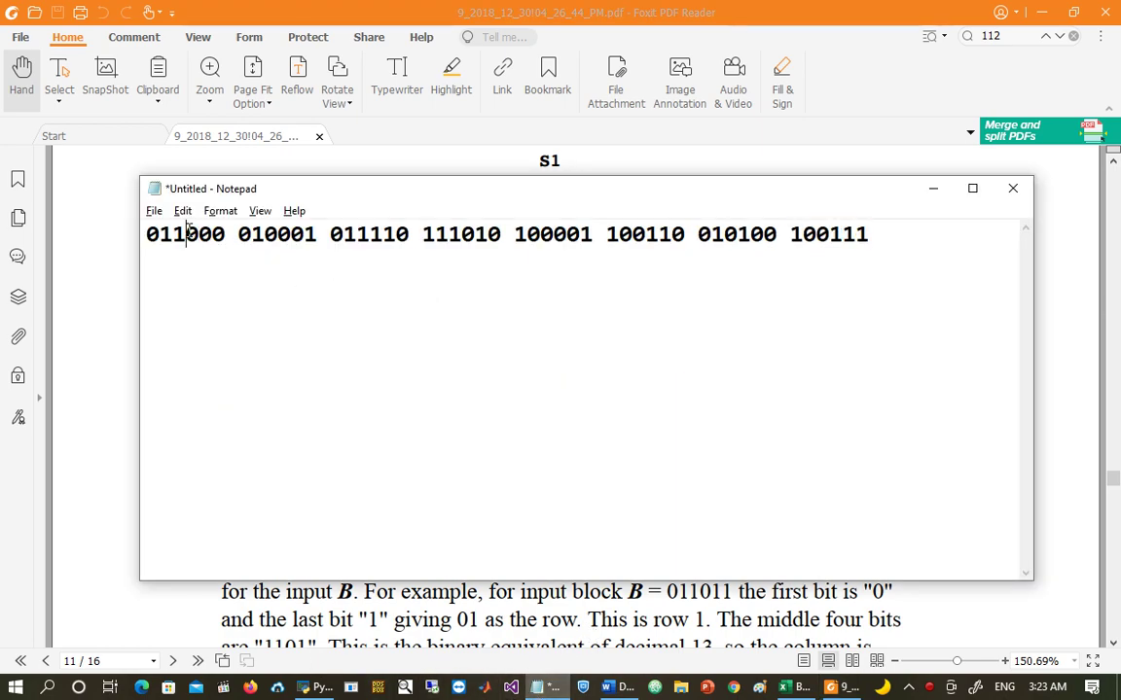
double_click(185, 233)
left_click_drag(355, 201, 369, 326)
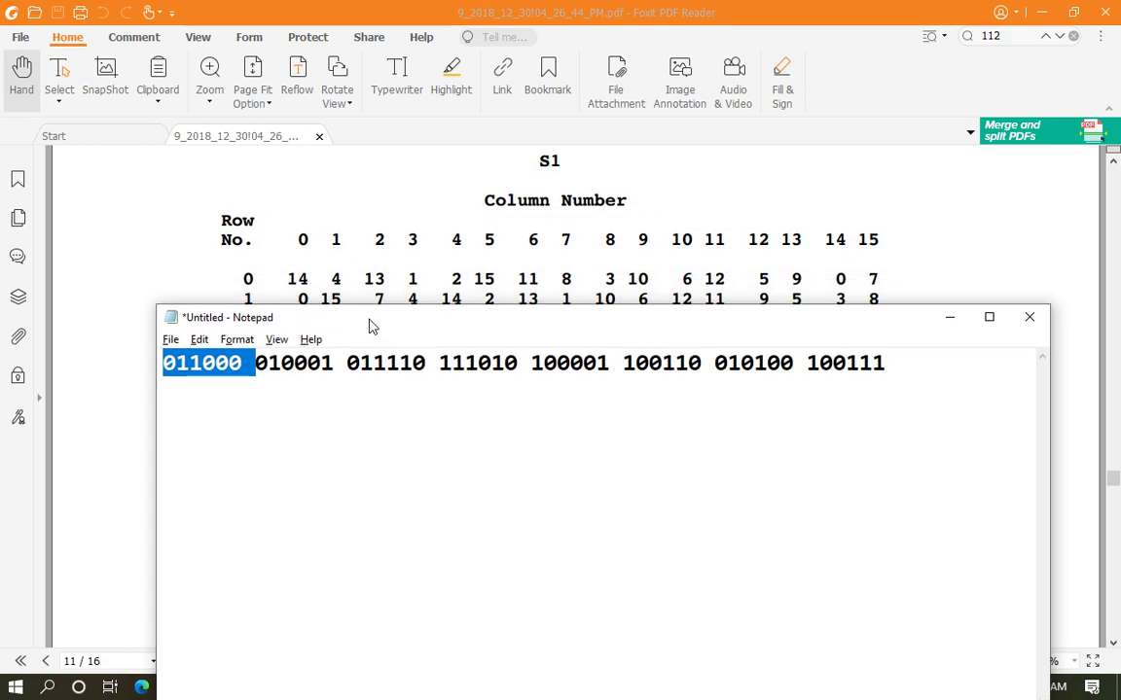
left_click(172, 369)
left_click_drag(172, 369, 161, 368)
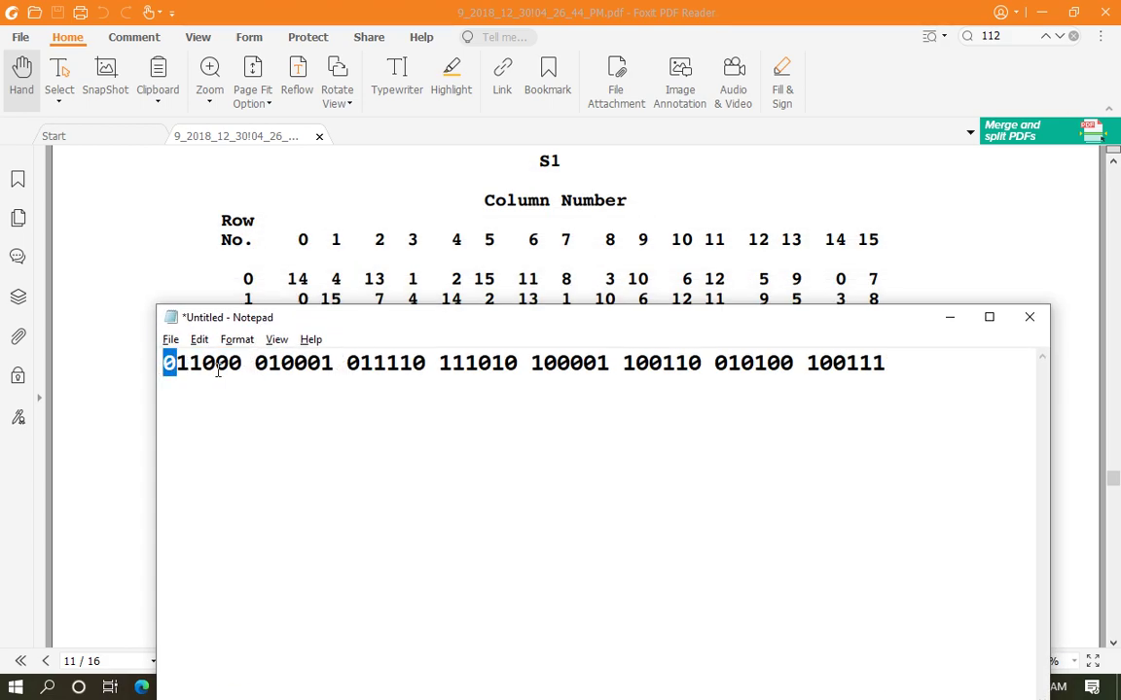
left_click_drag(228, 365, 243, 364)
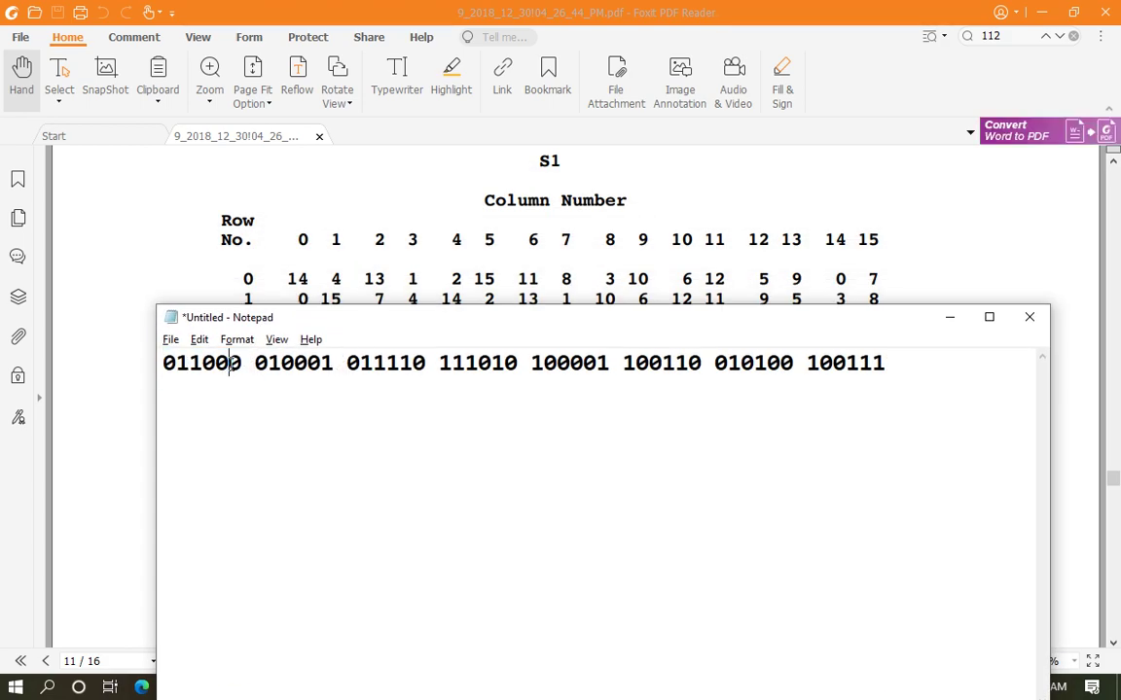
left_click(931, 386)
key("Return")
type("00")
left_click_drag(160, 363, 235, 364)
Step: Note the first group's middle four bits, 1100, on the line below 00
left_click(195, 453)
key("Return")
left_click_drag(176, 364, 228, 364)
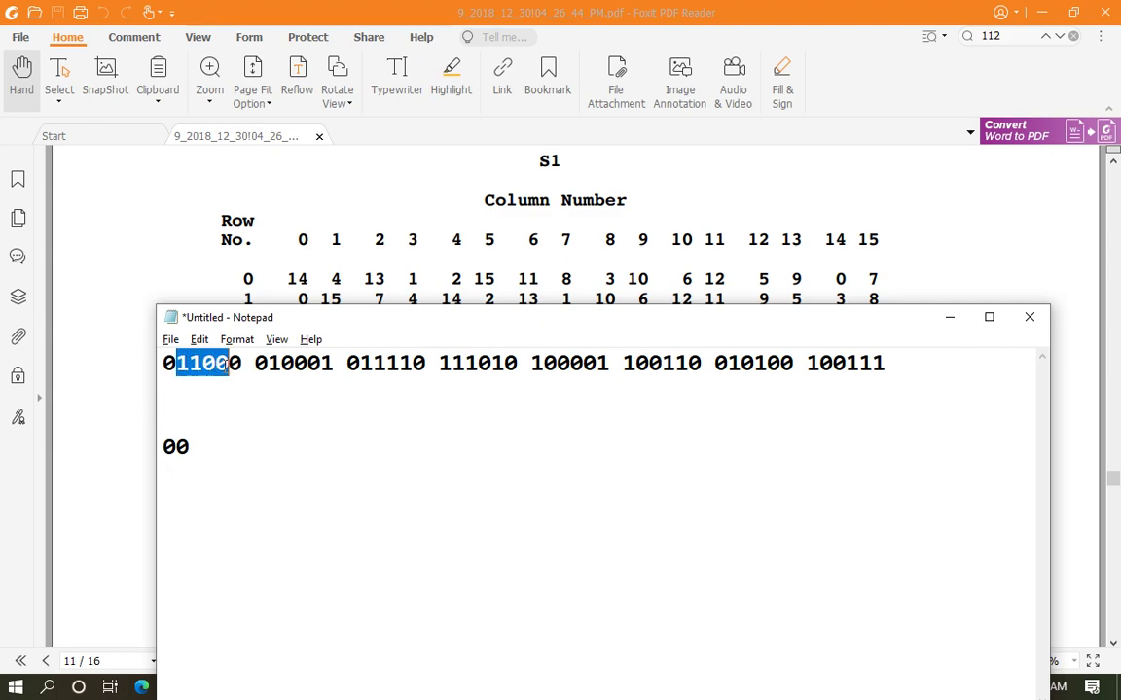
left_click(173, 474)
type("1100")
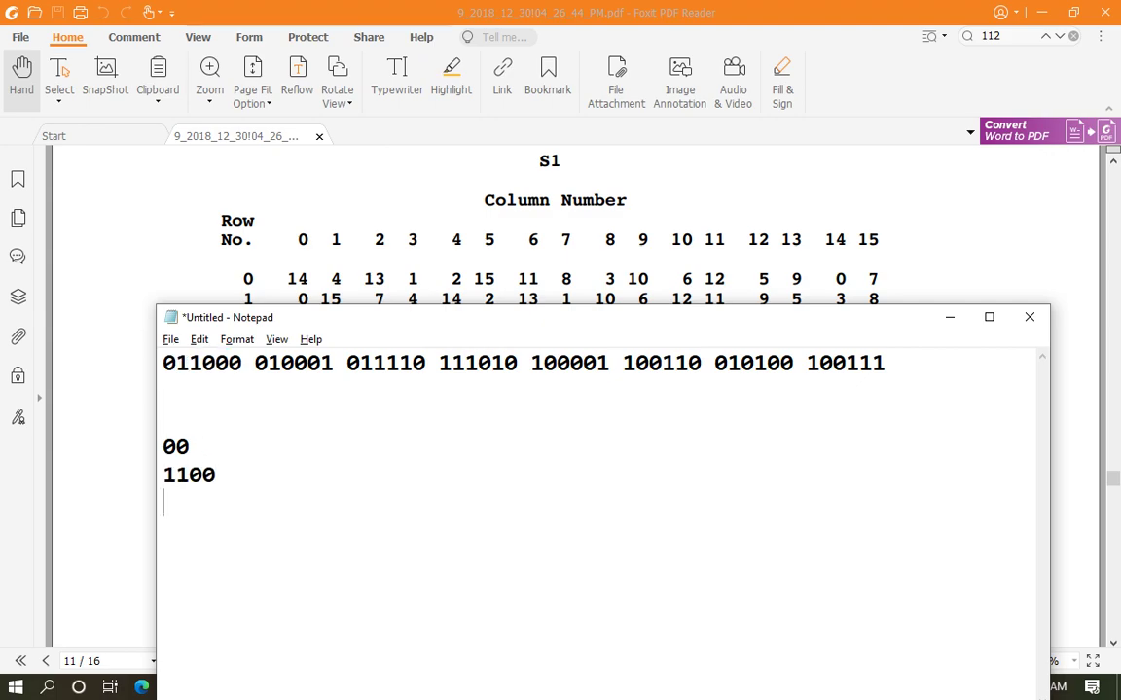
key("Return")
Step: Write the decimal equivalents 0 and 12 beside the first group's outer and middle bits
left_click_drag(388, 325, 407, 263)
left_click(231, 382)
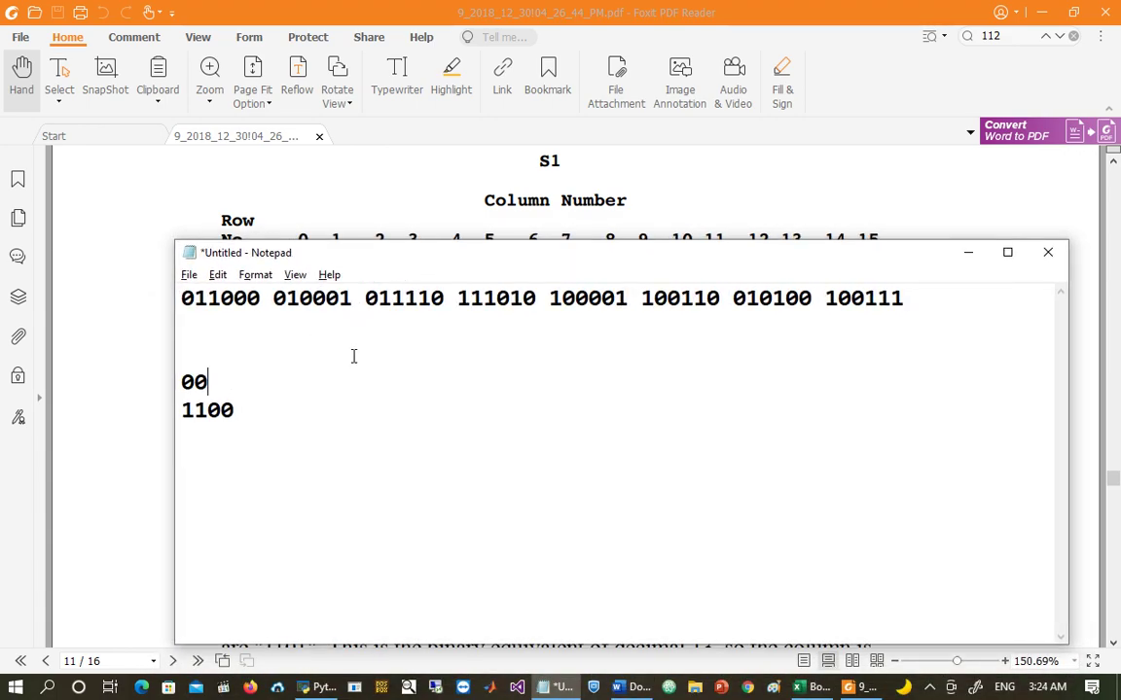
key("Tab")
type("0")
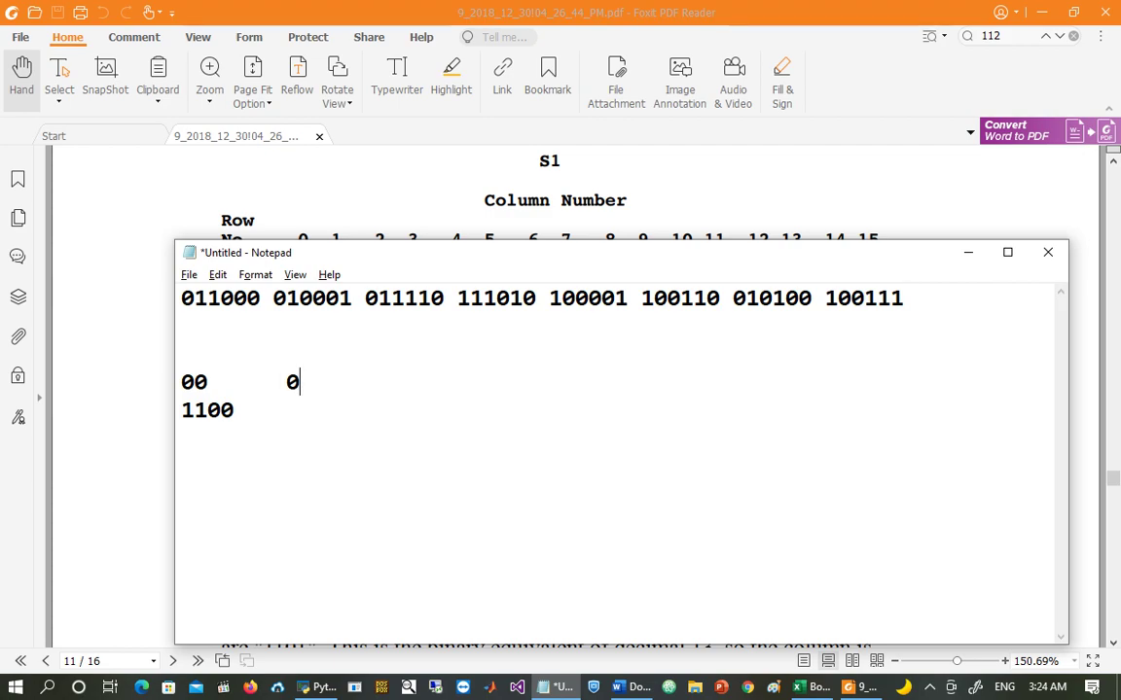
left_click(258, 405)
key("Tab")
type("12")
Step: Open Calculator, check the decimal value of binary 1100 in Programmer mode, and minimize it
key("super+r")
key("Return")
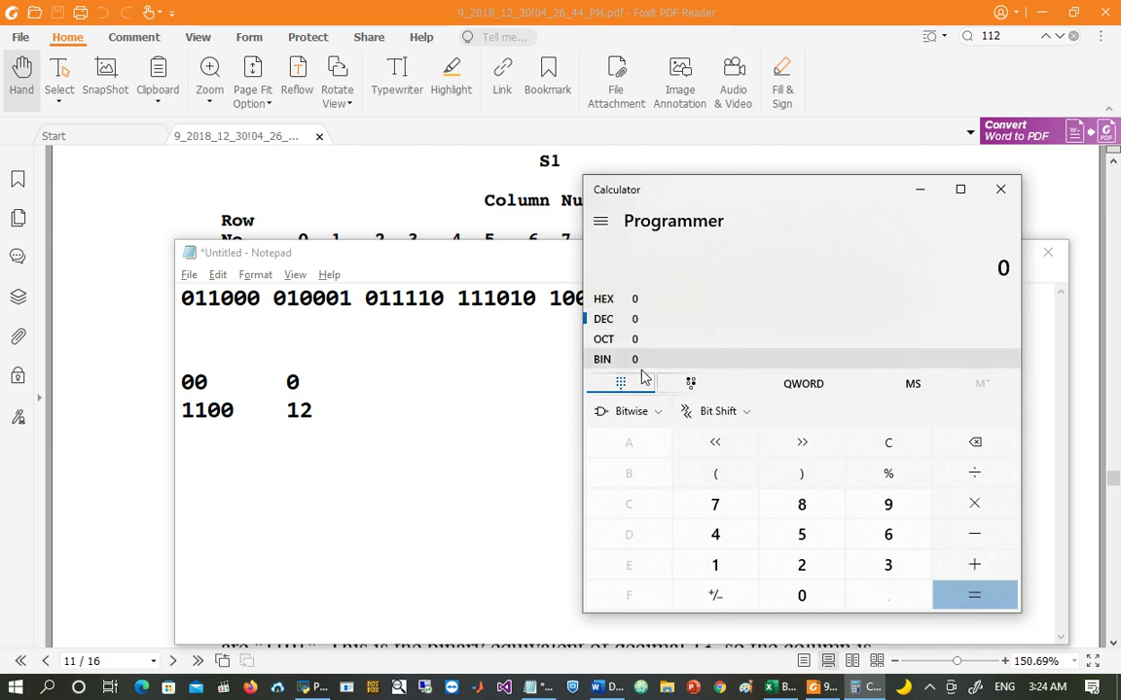
type("1100")
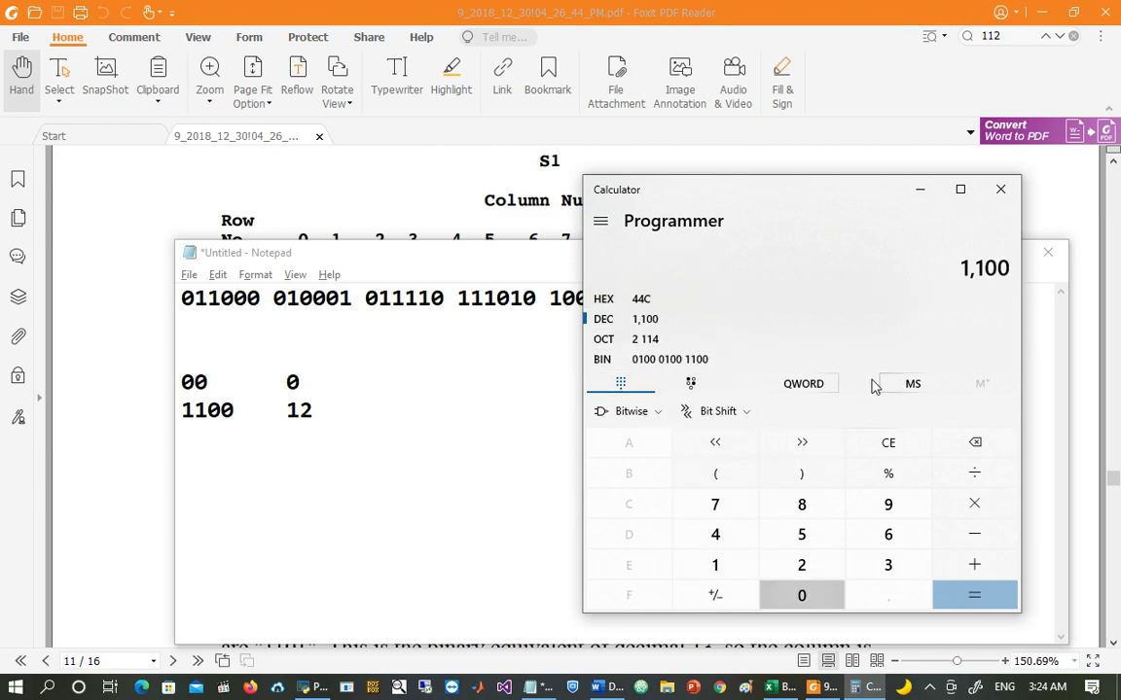
left_click(657, 359)
type("1100")
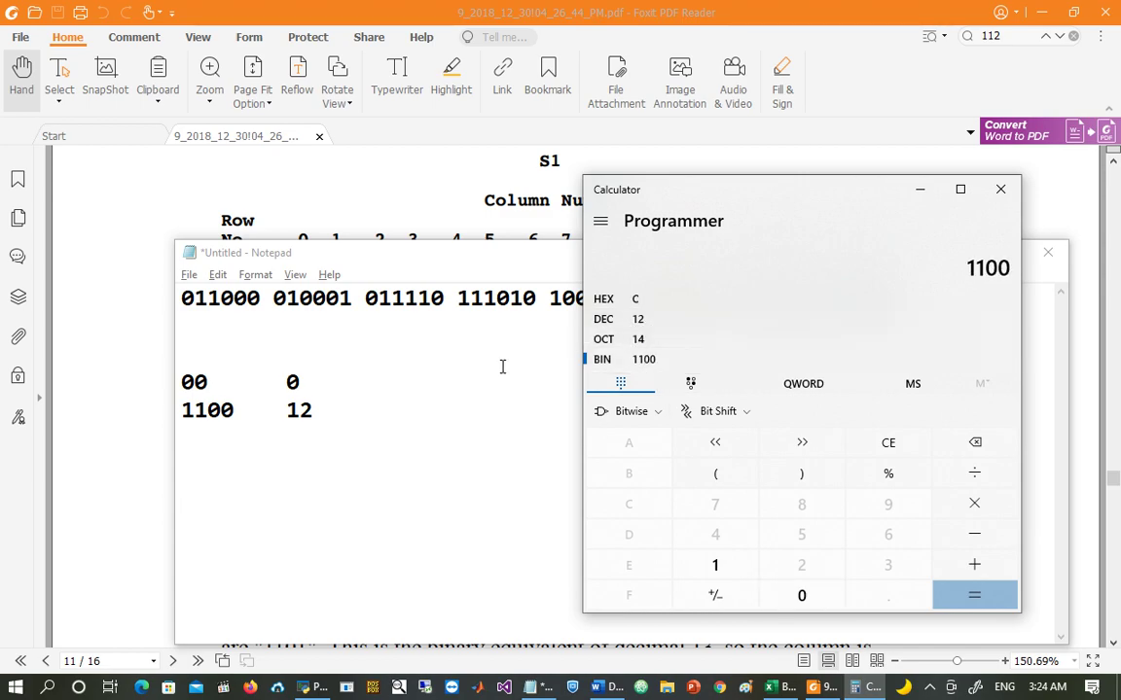
left_click(325, 389)
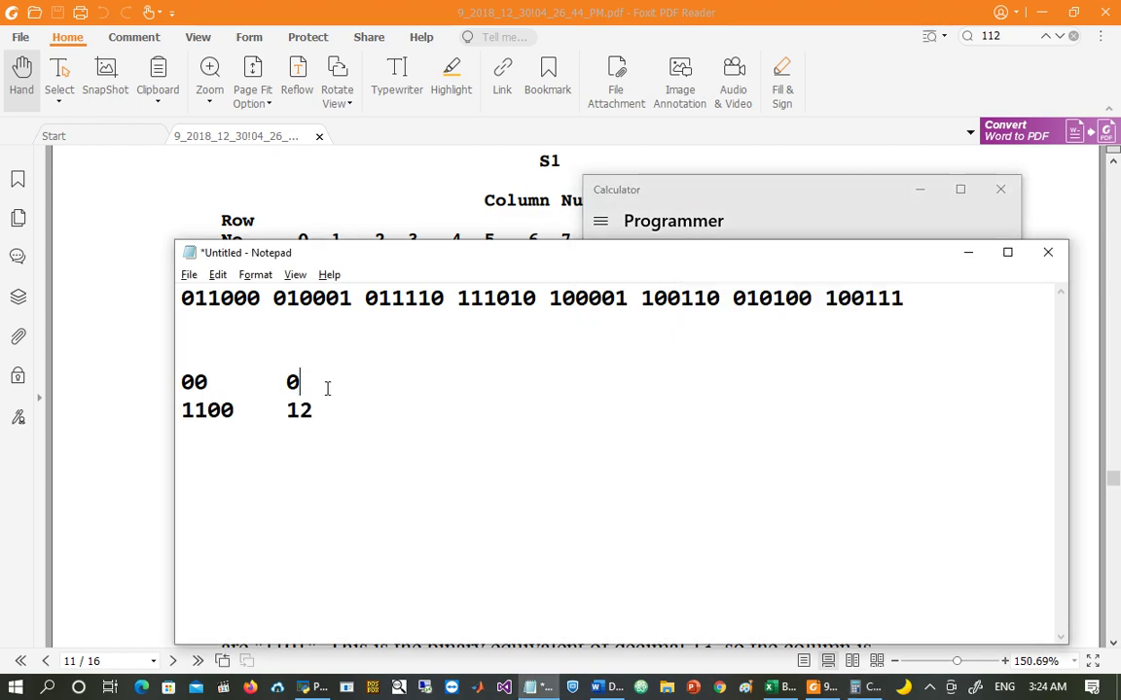
left_click(919, 189)
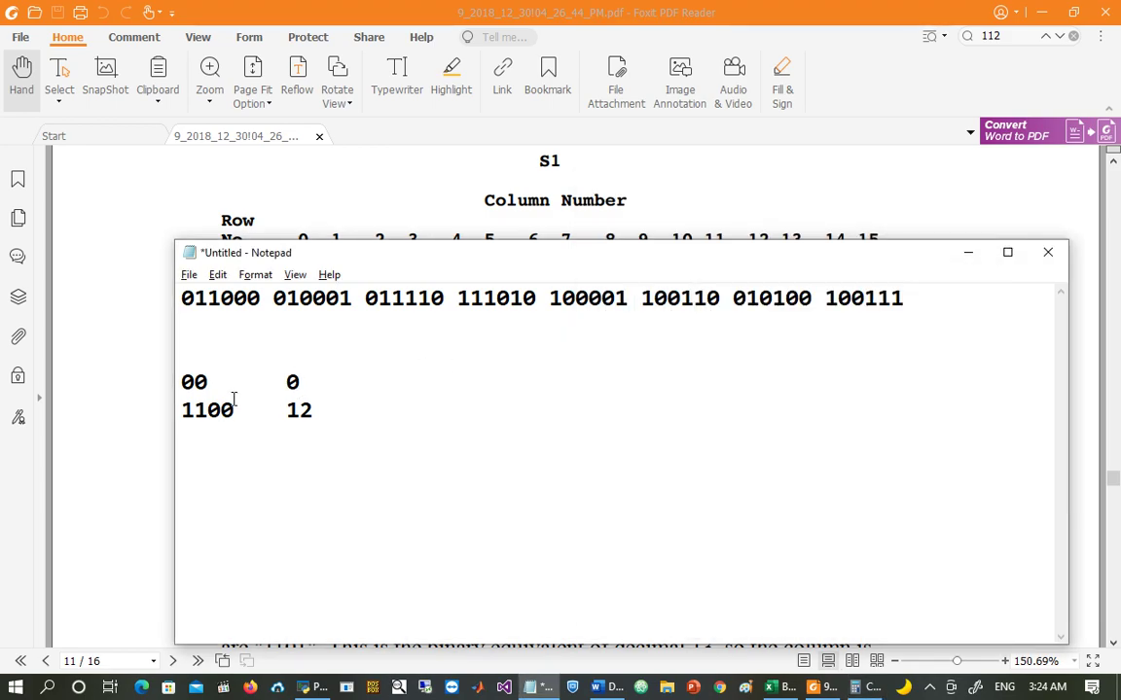
Step: Look up row 0, column 12 of the S1 table and write the value 5 below the notes
left_click_drag(517, 261, 506, 314)
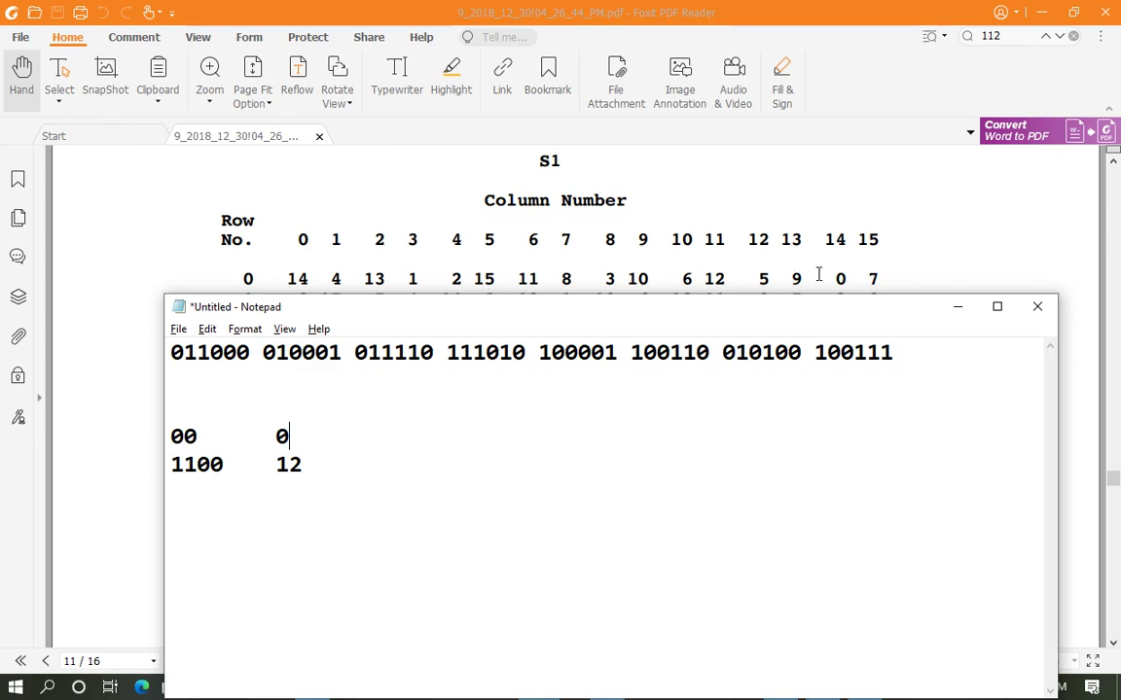
left_click(369, 520)
key("Return")
type("5")
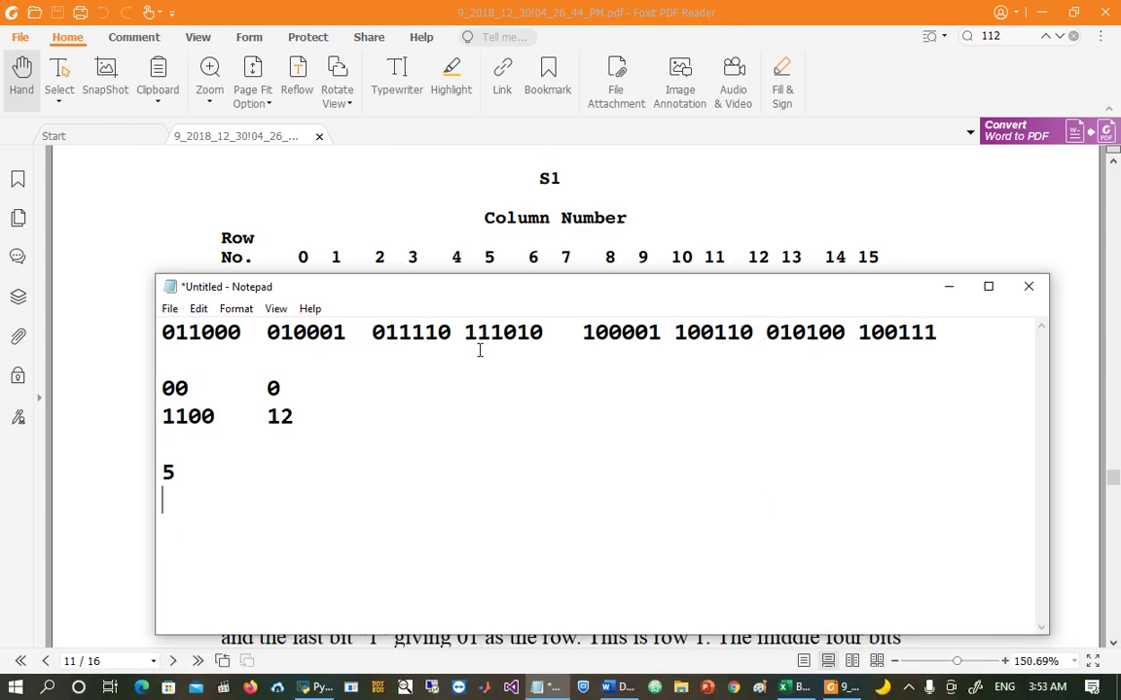
Step: Select the second six-bit group, 010001, for processing and clear the first group's row and column notes
double_click(321, 330)
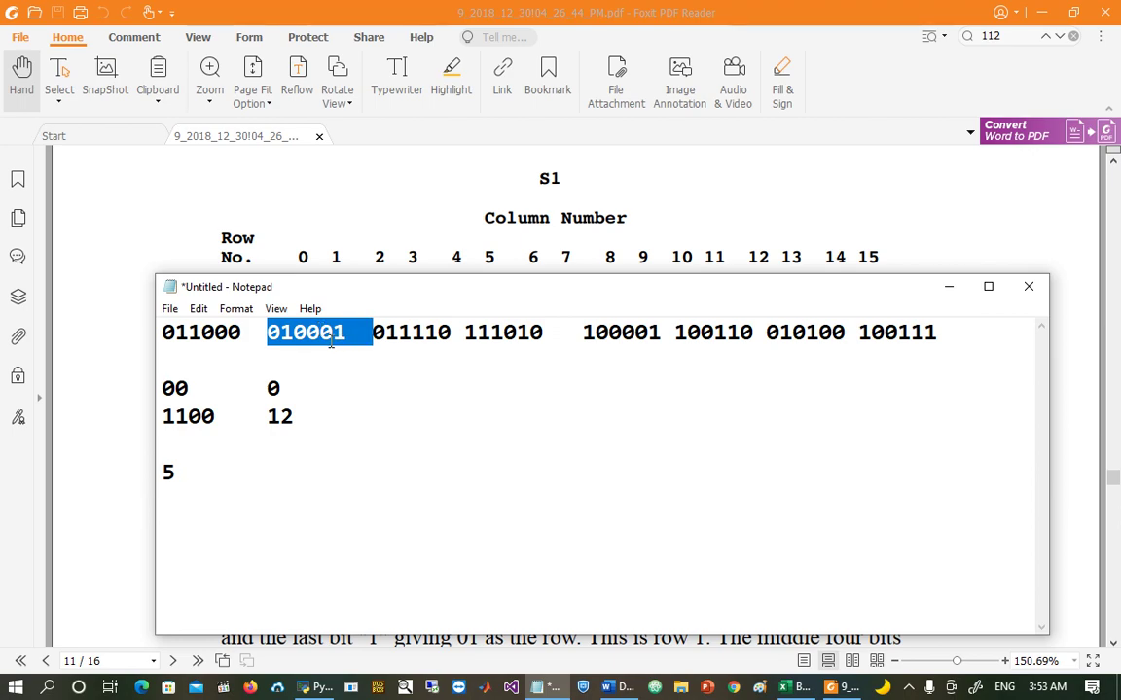
left_click_drag(305, 412, 163, 391)
key("BackSpace")
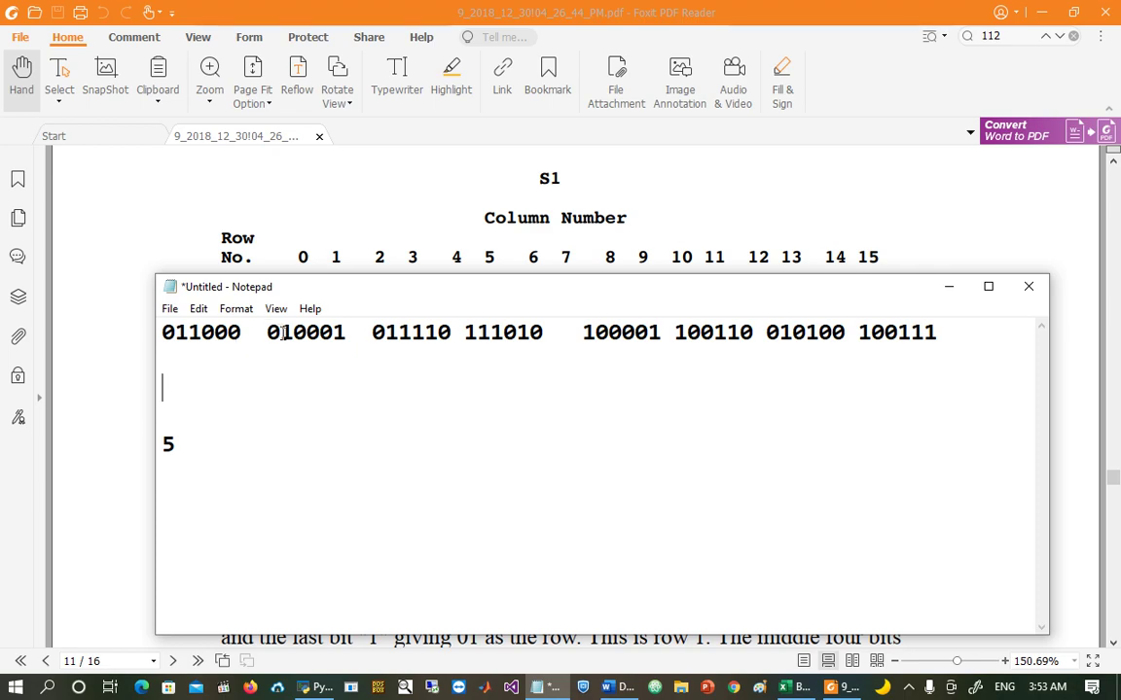
Step: Note the second group's outer bits as 01 and its middle four bits as 1000 on separate lines
left_click_drag(283, 332, 347, 333)
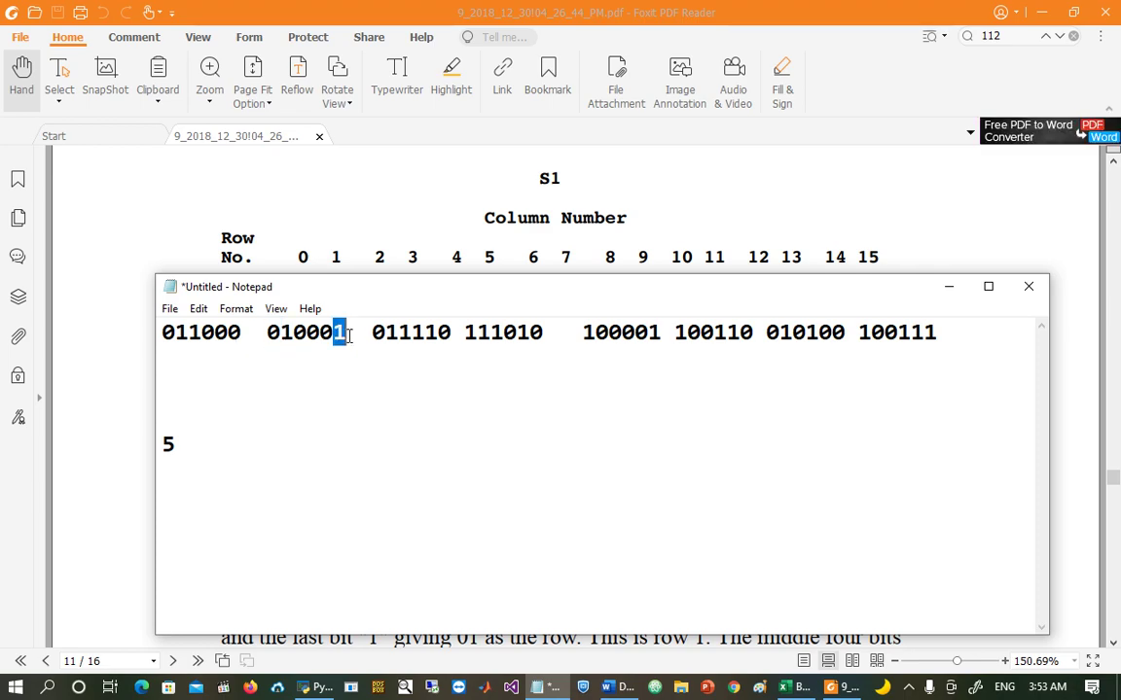
left_click(180, 389)
type("01")
key("Return")
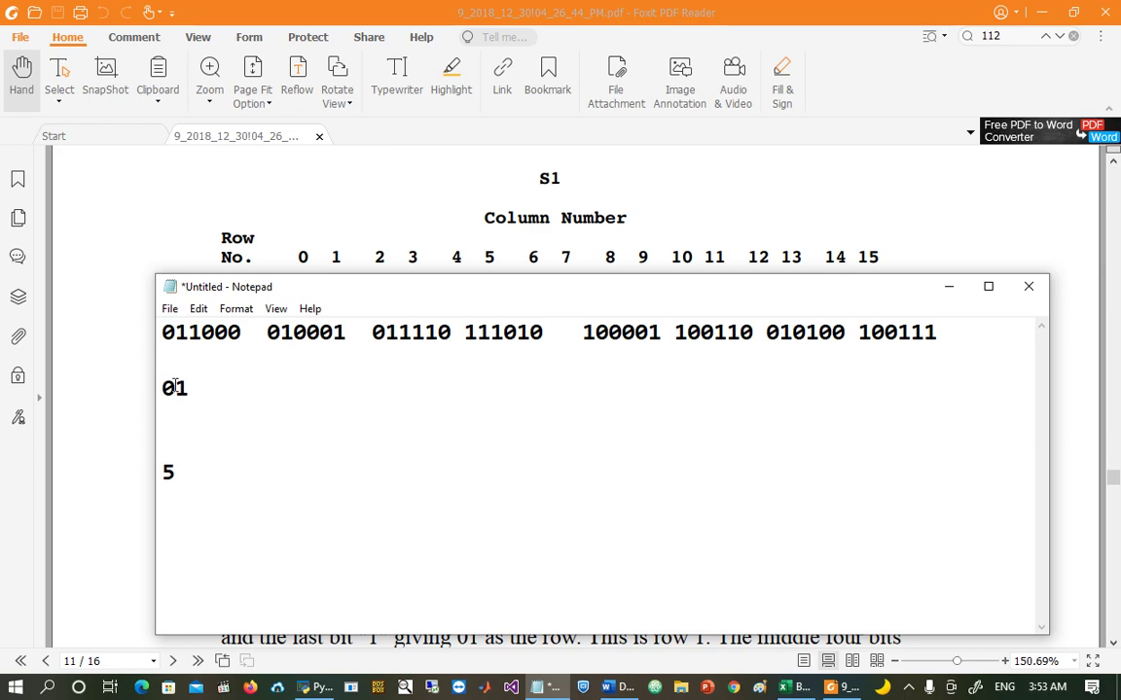
left_click_drag(280, 333, 336, 336)
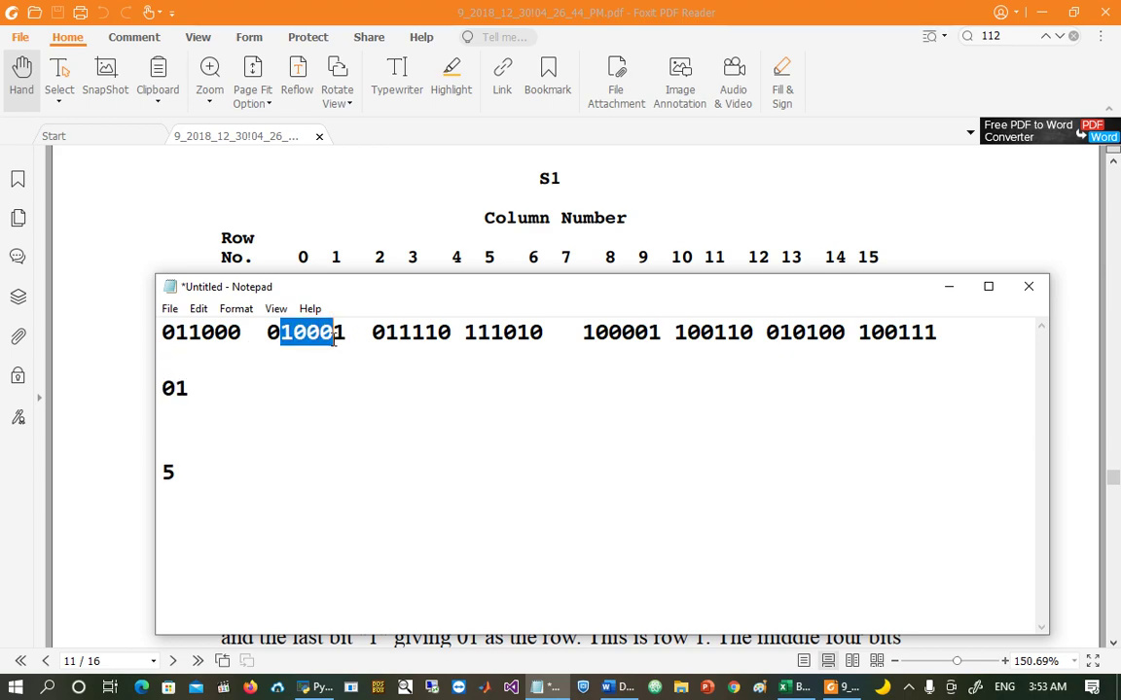
left_click(163, 416)
type("1000")
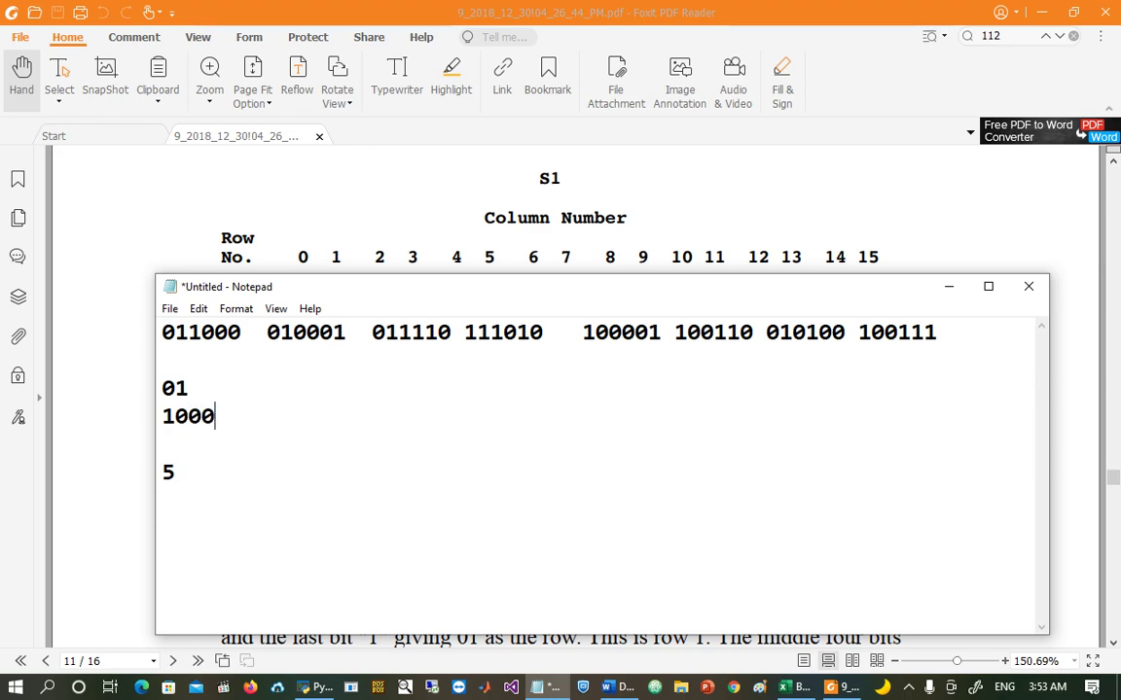
Step: Write the decimal equivalents 1 and 8 beside the second group's outer and middle bits
key("Tab")
type("1")
left_click(229, 424)
key("Tab")
type("8")
Step: Look up row 1, column 8 of the S2 table in the PDF and write 12 beside the 5 in the notes
left_click_drag(162, 389, 280, 419)
left_click(386, 256)
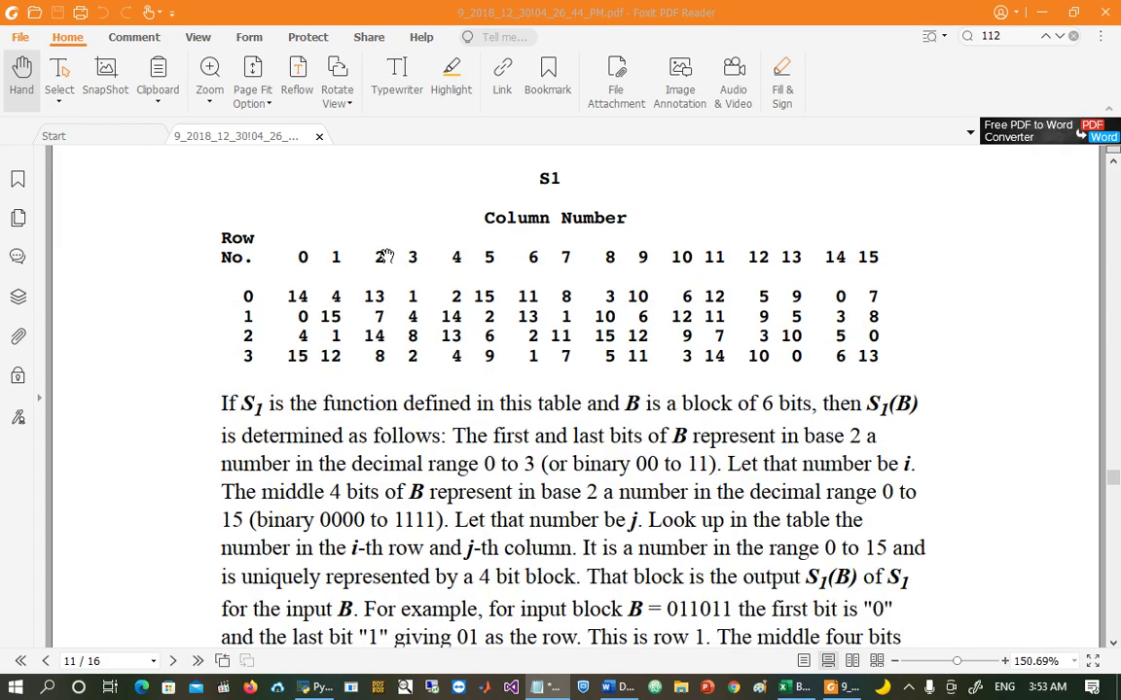
scroll(988, 533, "down", 5)
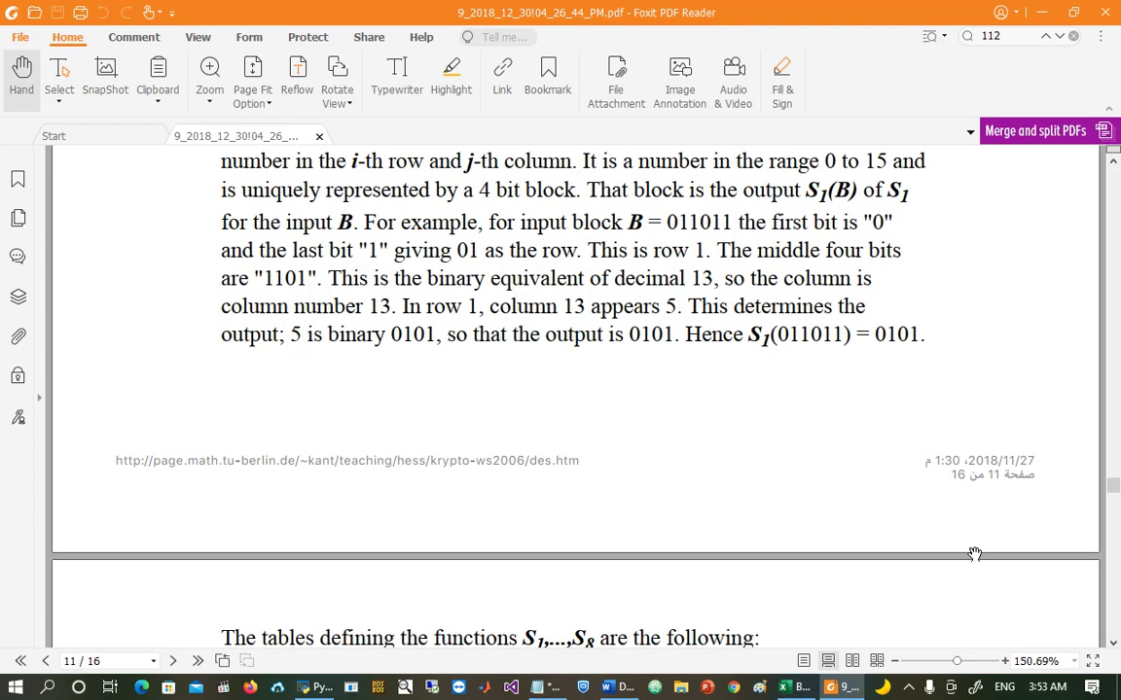
scroll(968, 540, "down", 3)
left_click_drag(963, 530, 963, 333)
left_click_drag(983, 450, 965, 253)
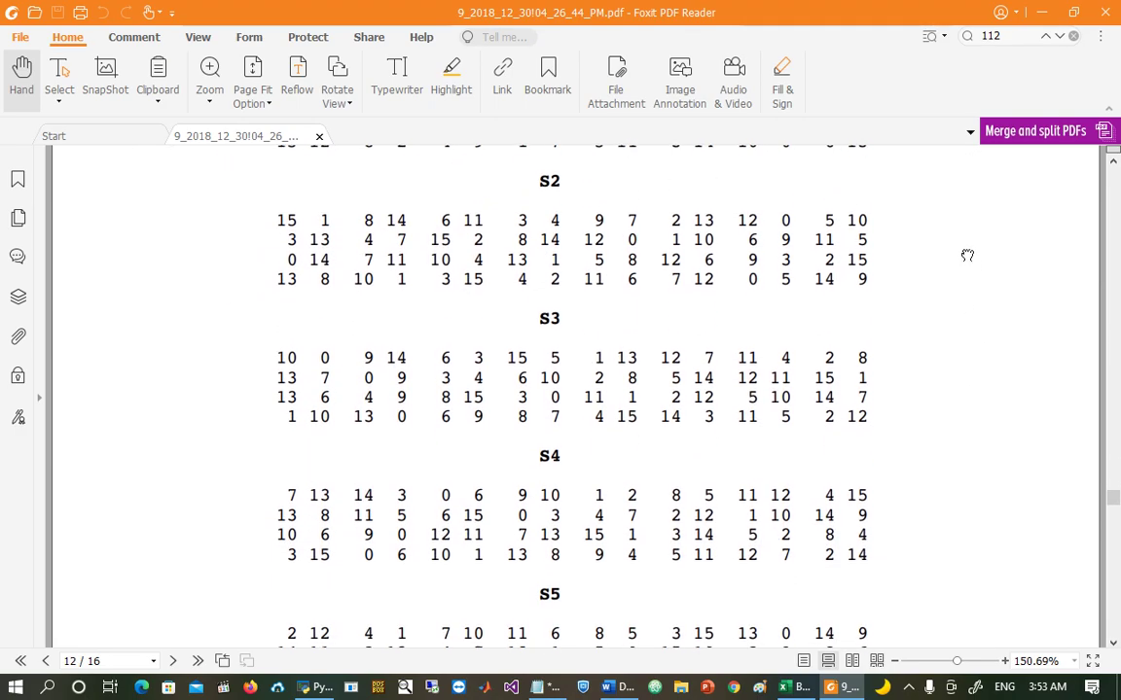
left_click(559, 689)
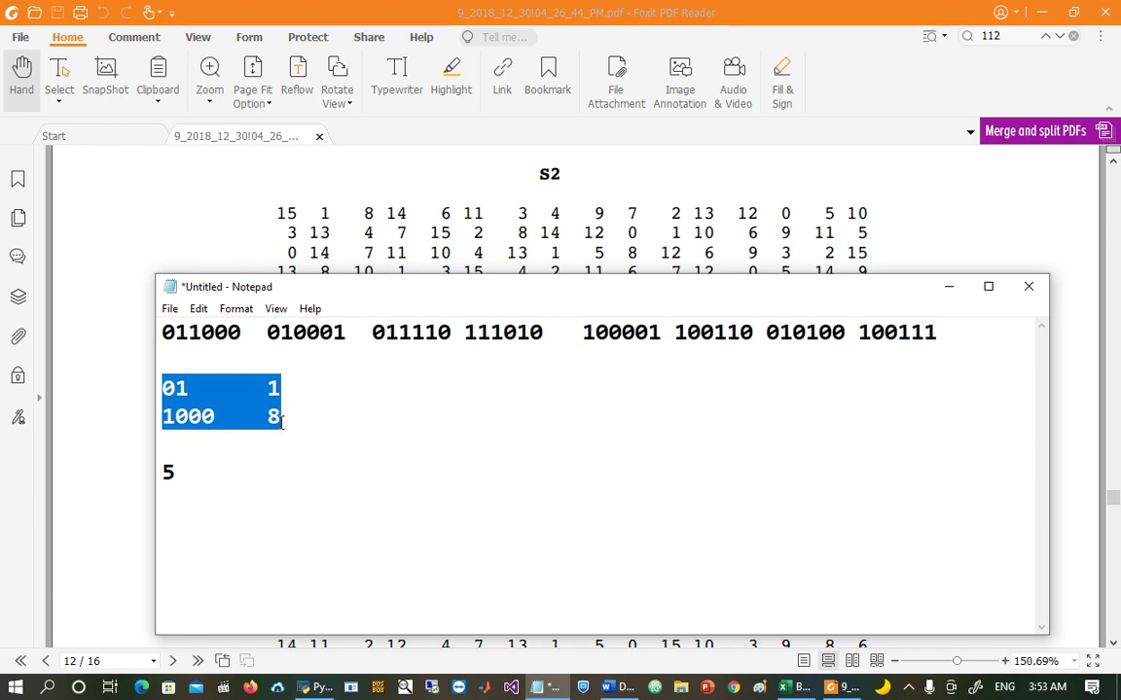
left_click_drag(542, 287, 545, 355)
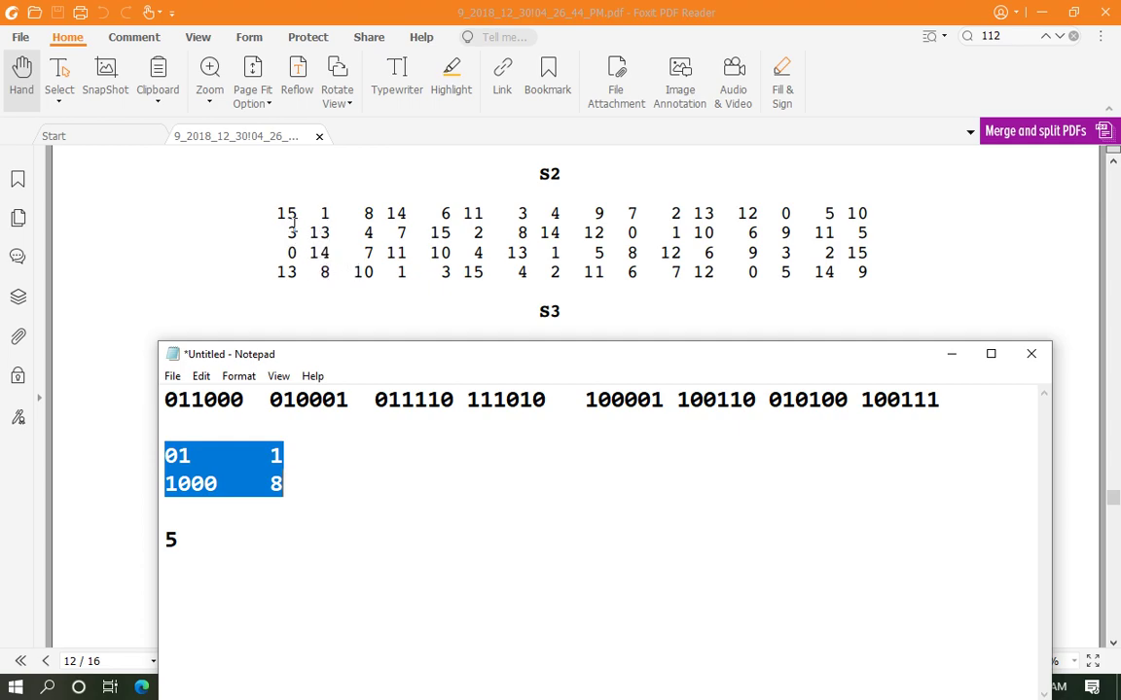
left_click_drag(440, 353, 441, 259)
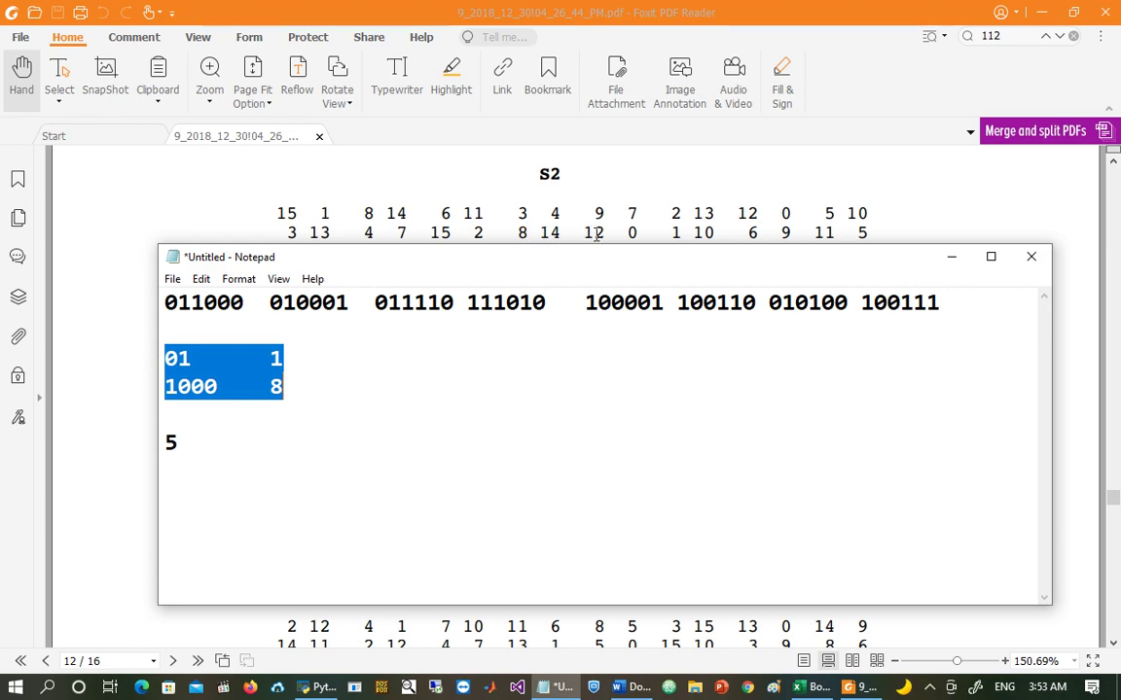
left_click(229, 435)
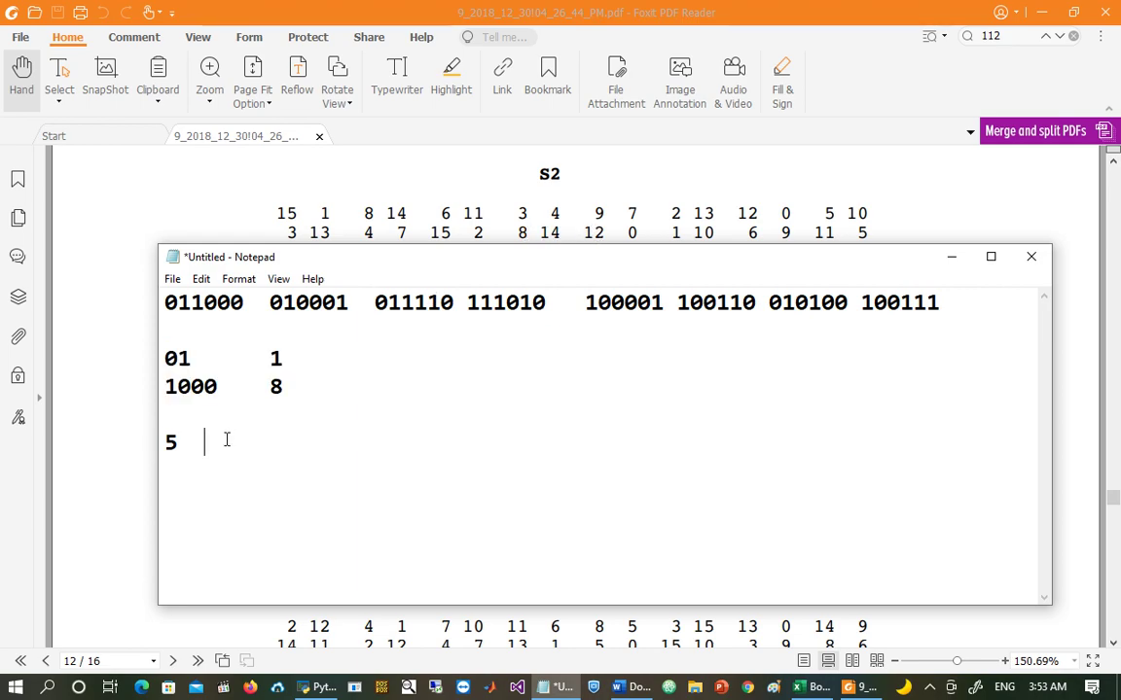
type("12")
Step: Clear the second group's row and column notes and select the third six-bit group, 011110, for processing
left_click(300, 394)
left_click_drag(299, 393, 143, 371)
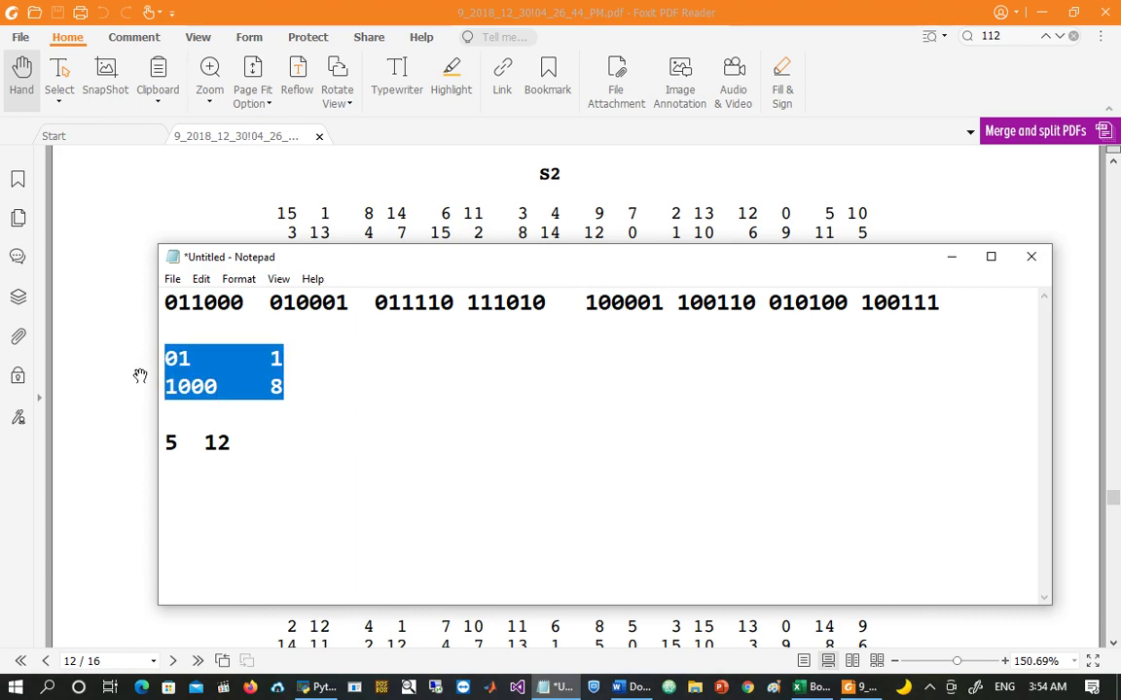
key("BackSpace")
double_click(420, 305)
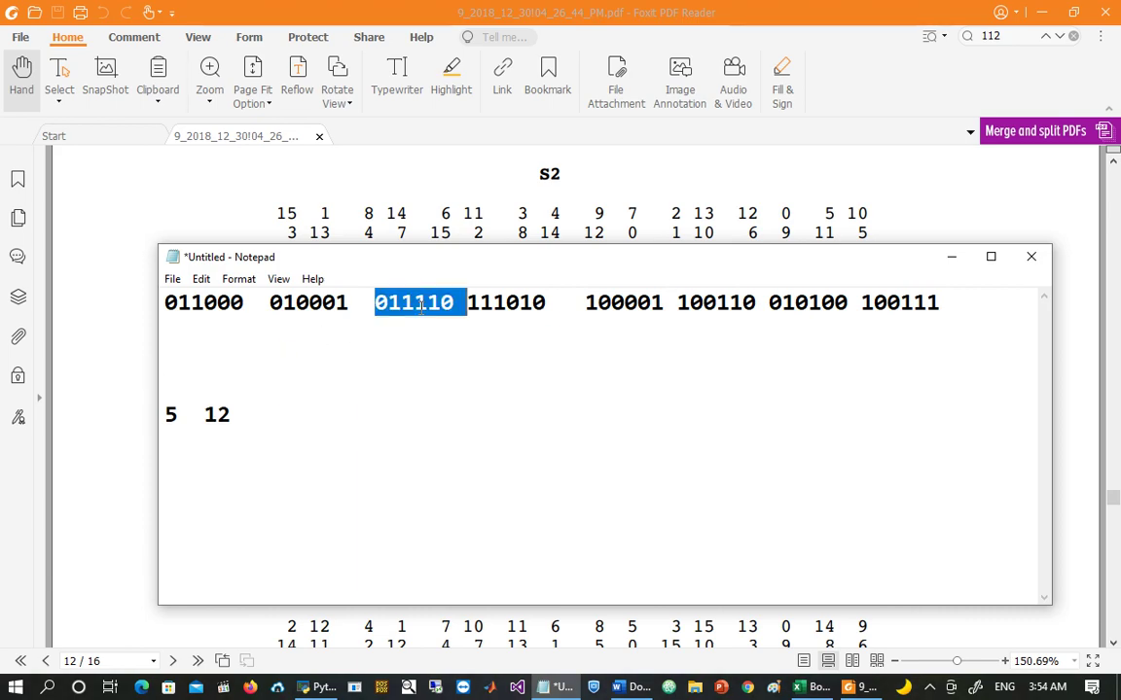
left_click(381, 307)
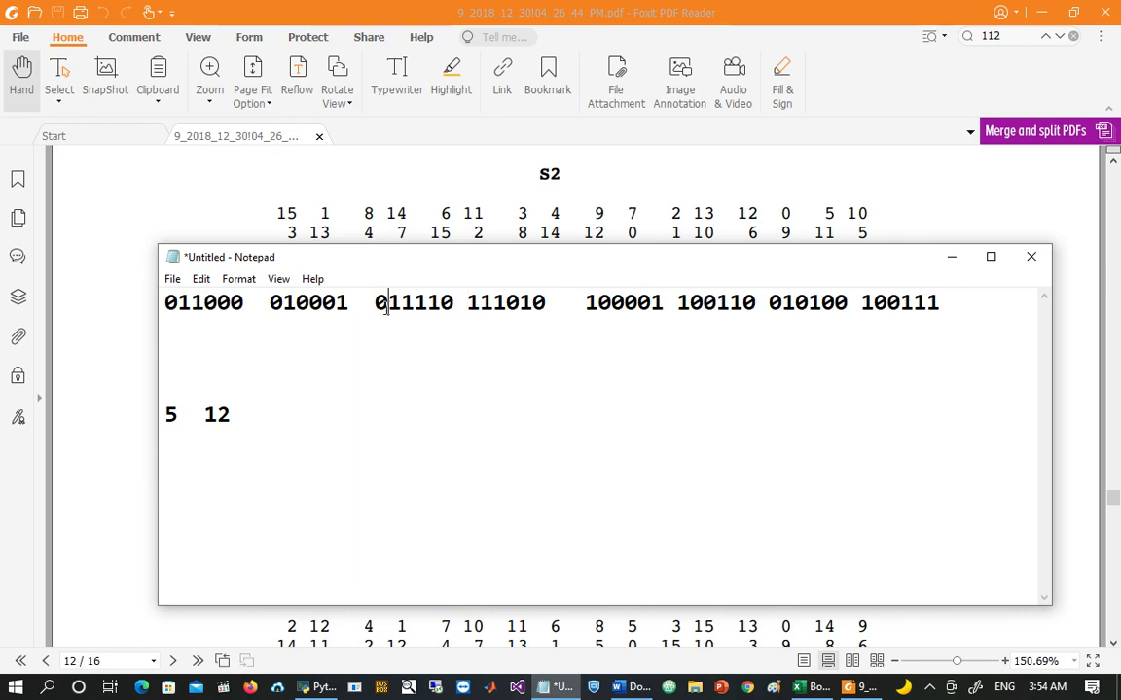
Step: Note the third group's outer bits as 00 and its middle four bits as 1111 on separate lines
double_click(382, 308)
left_click(381, 307)
key("shift+Right")
left_click_drag(443, 309, 447, 306)
left_click(198, 366)
type("00")
key("Return")
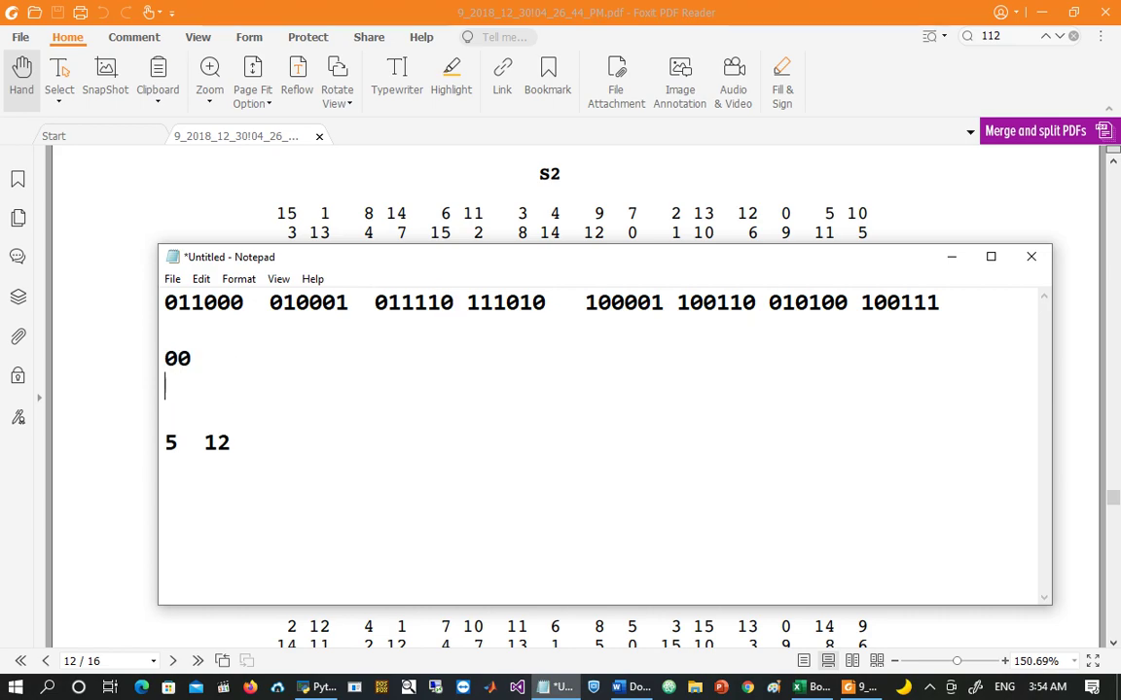
type("1111")
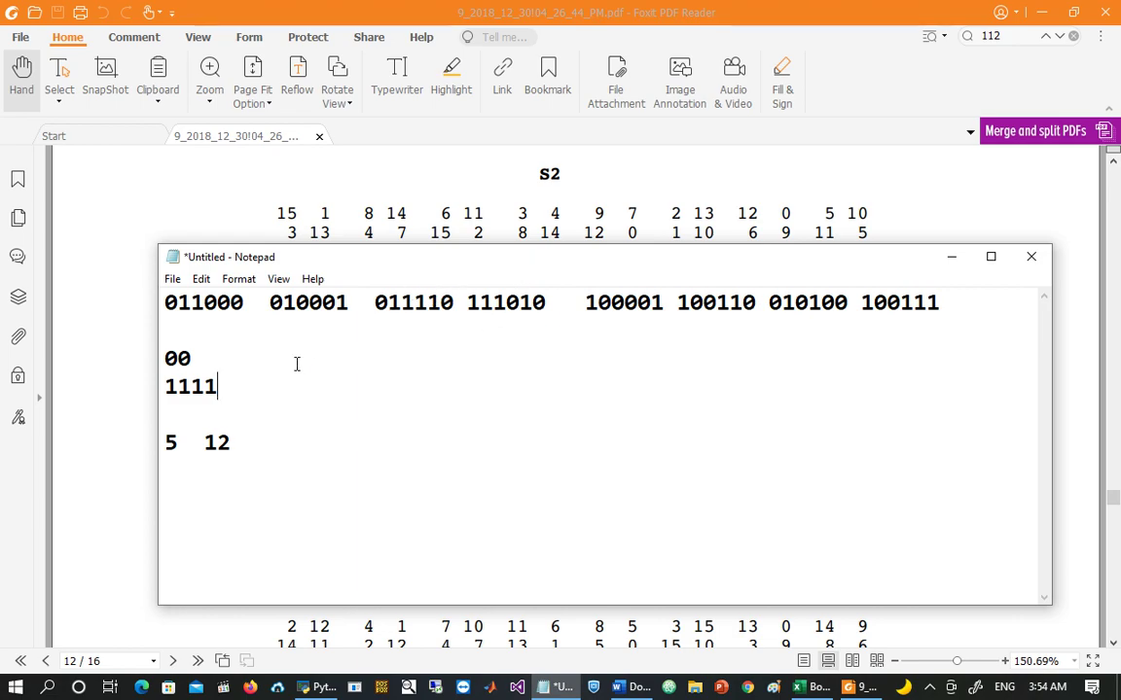
Step: Write the decimal equivalents 0 and 15 beside the third group's outer and middle bits
left_click_drag(204, 389, 205, 371)
left_click(201, 362)
key("Tab")
type("9")
key("BackSpace")
type("0")
key("Tab")
key("Tab")
type("15")
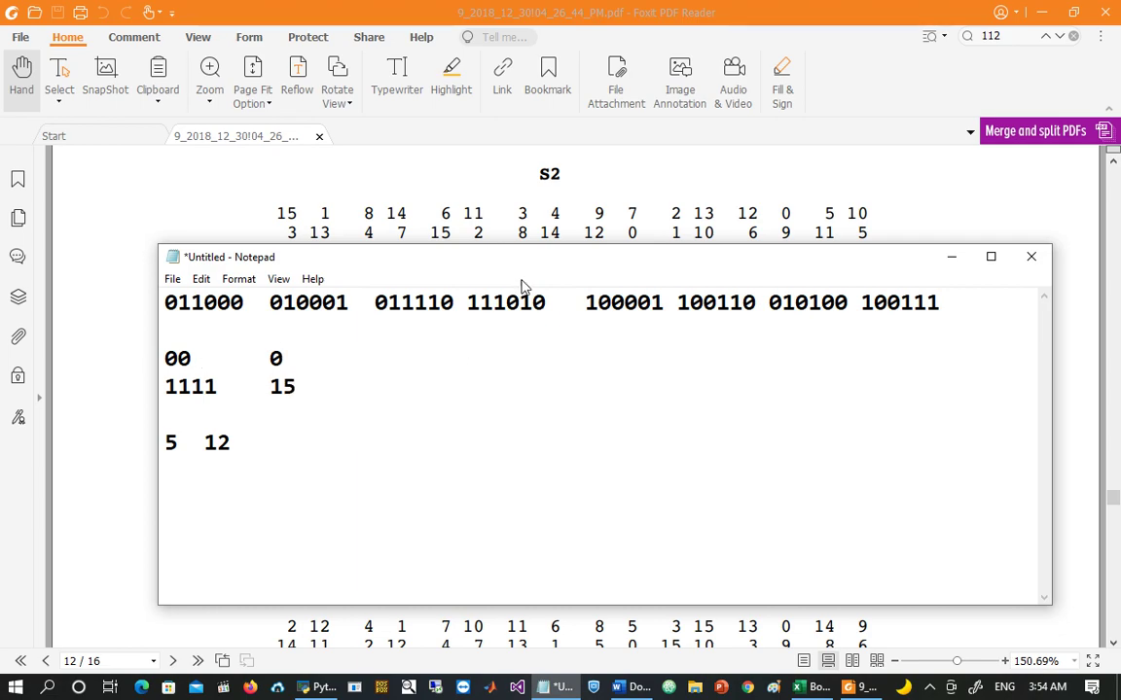
Step: Look up row 0, column 15 of the S3 table and add 8 to the line of S-box outputs
left_click(215, 221)
left_click_drag(225, 358, 231, 220)
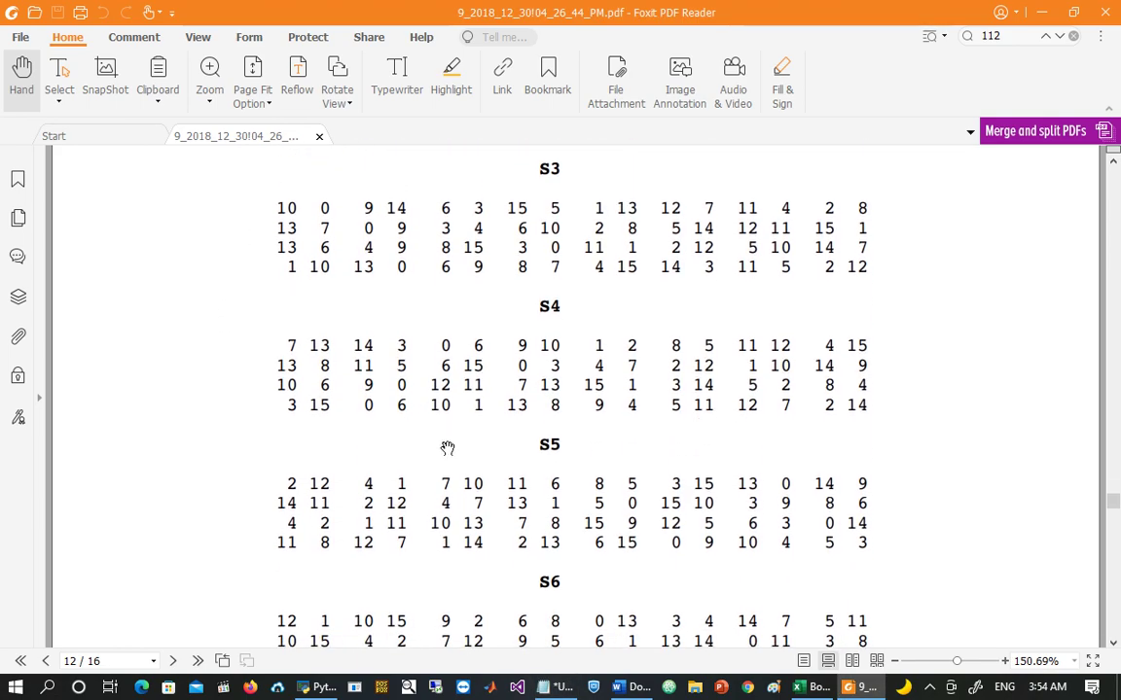
left_click(558, 688)
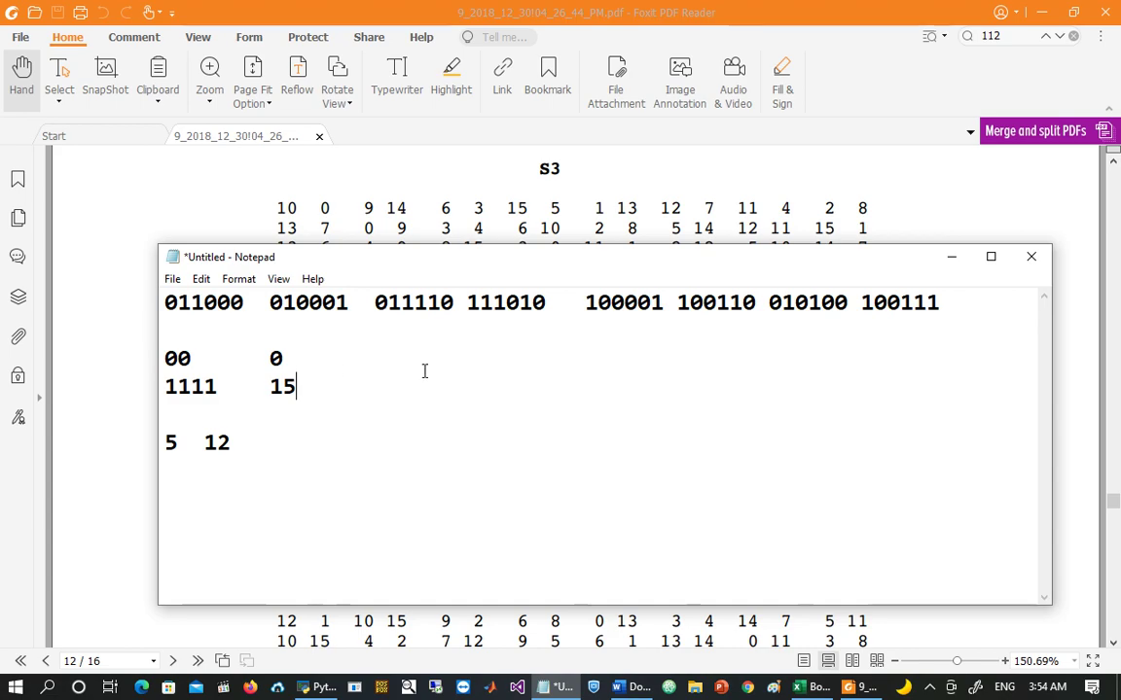
left_click_drag(533, 261, 532, 238)
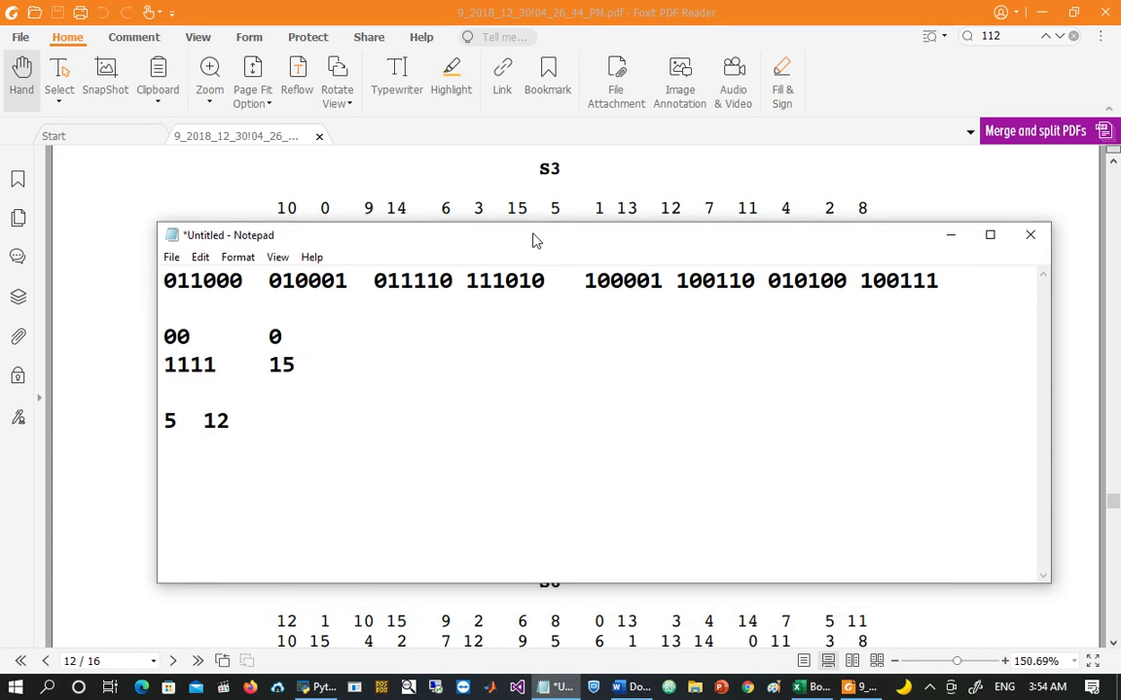
left_click(306, 420)
type("8")
Step: Clear the third group's row and column notes and select the fourth six-bit group, 111010
left_click_drag(303, 368, 145, 350)
key("BackSpace")
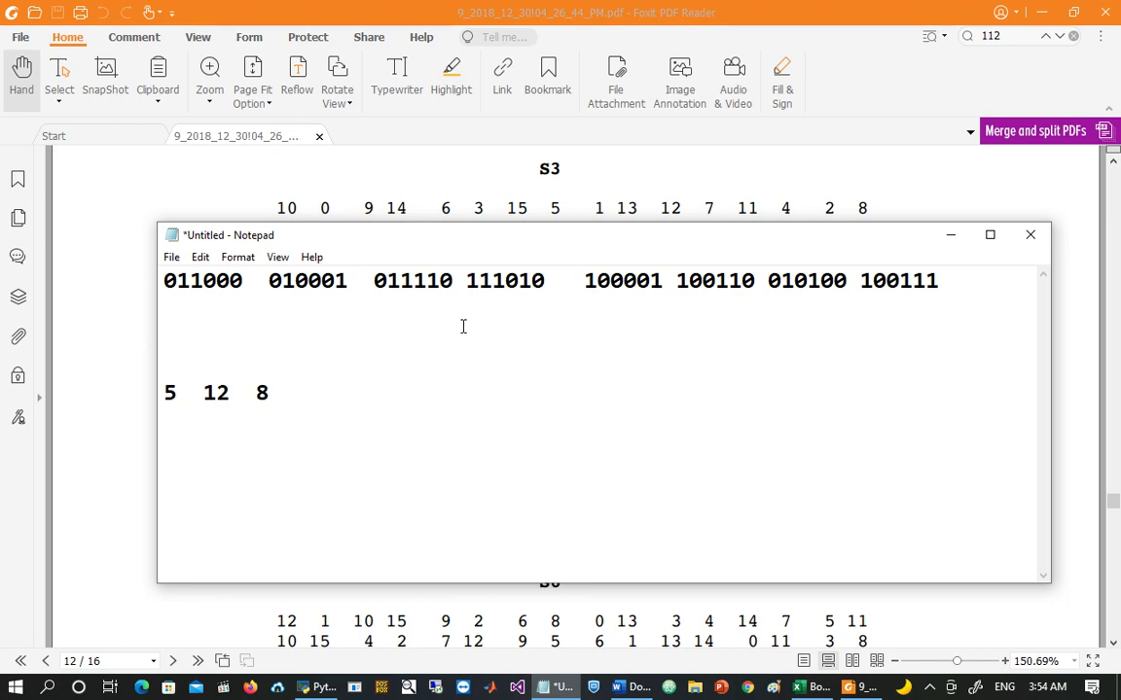
double_click(498, 280)
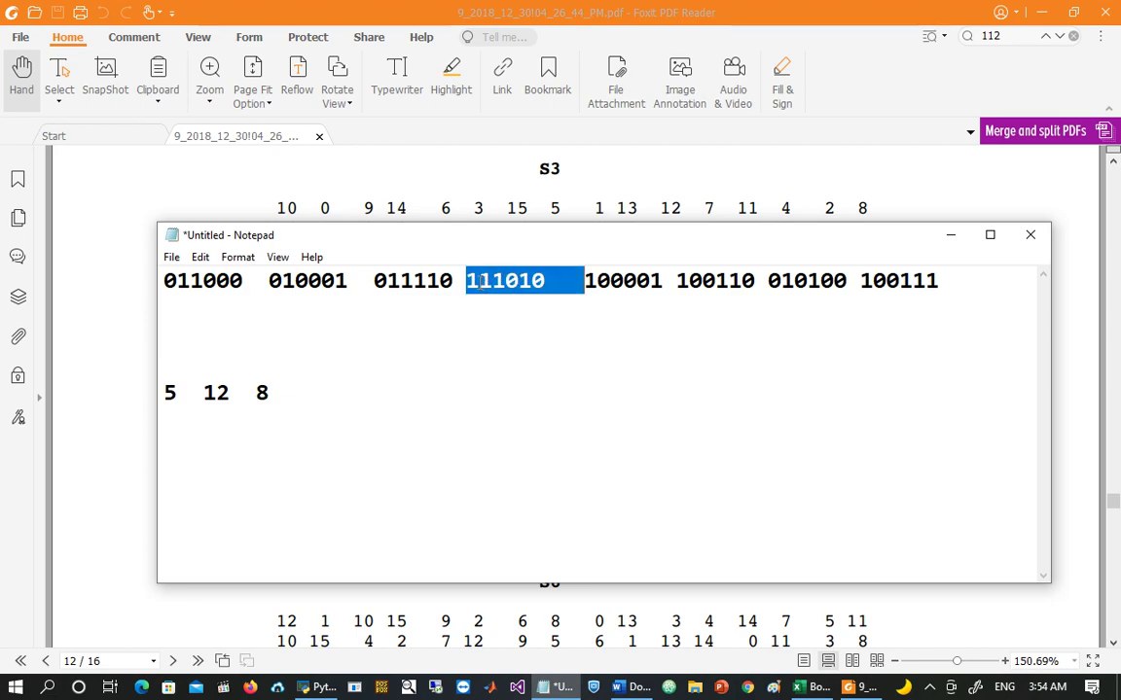
Step: Note the fourth group's outer bits as 10 and its middle four bits as 1101 on separate lines
left_click(479, 282)
left_click_drag(480, 282, 547, 282)
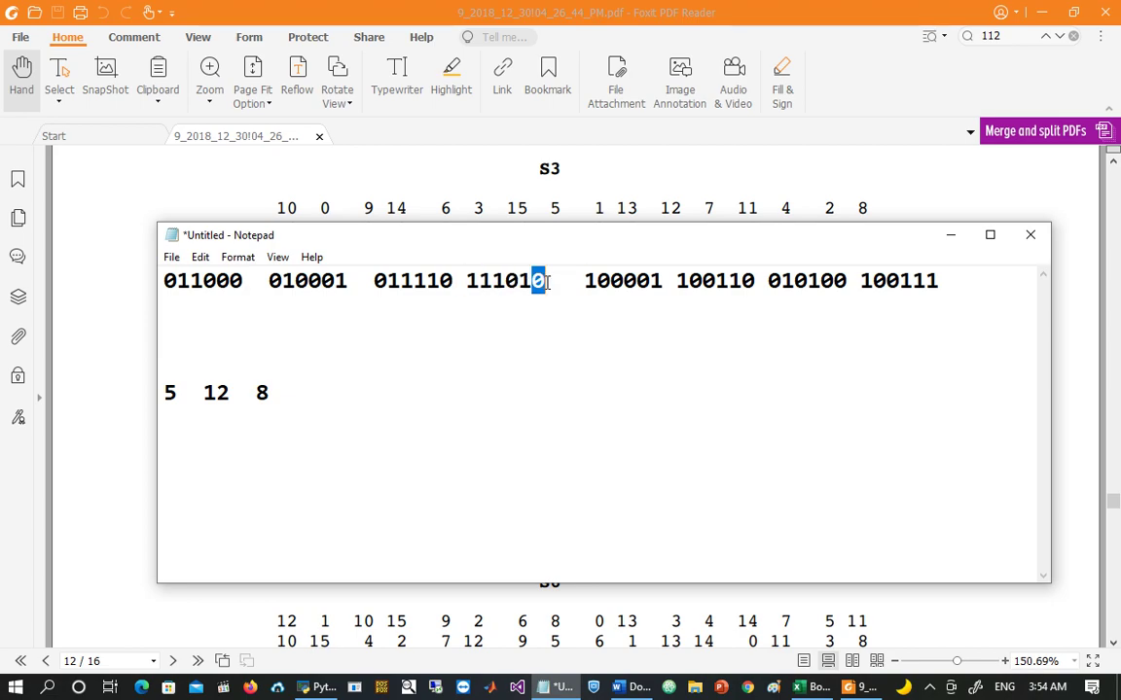
left_click(174, 345)
type("10")
key("Return")
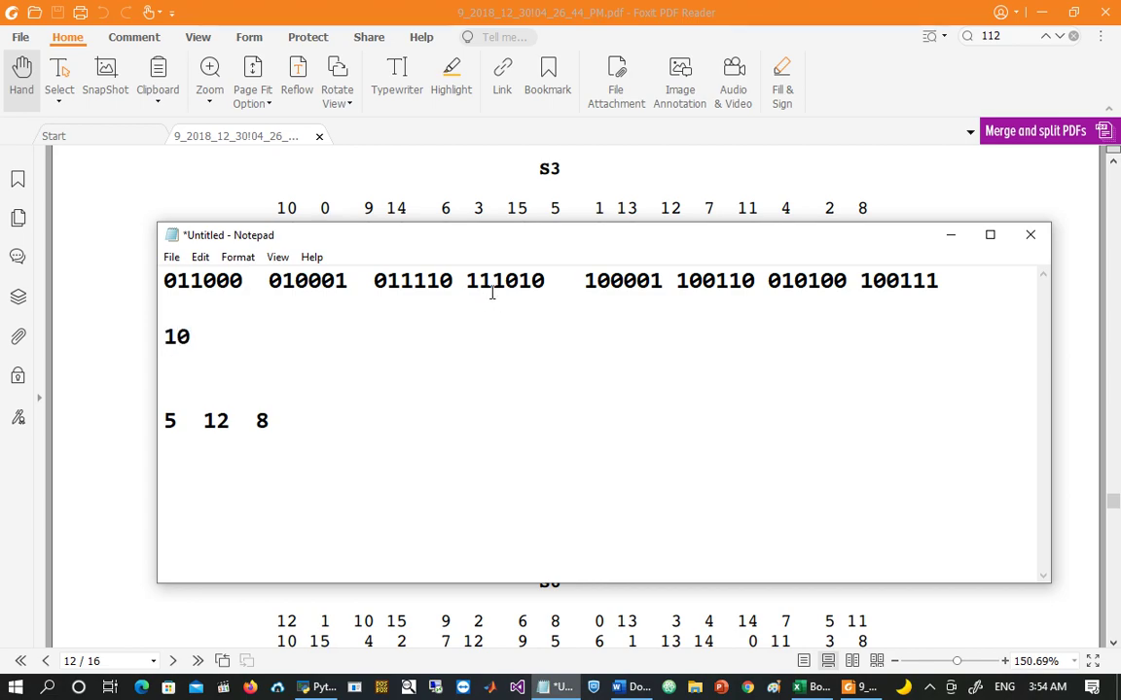
left_click_drag(479, 282, 531, 282)
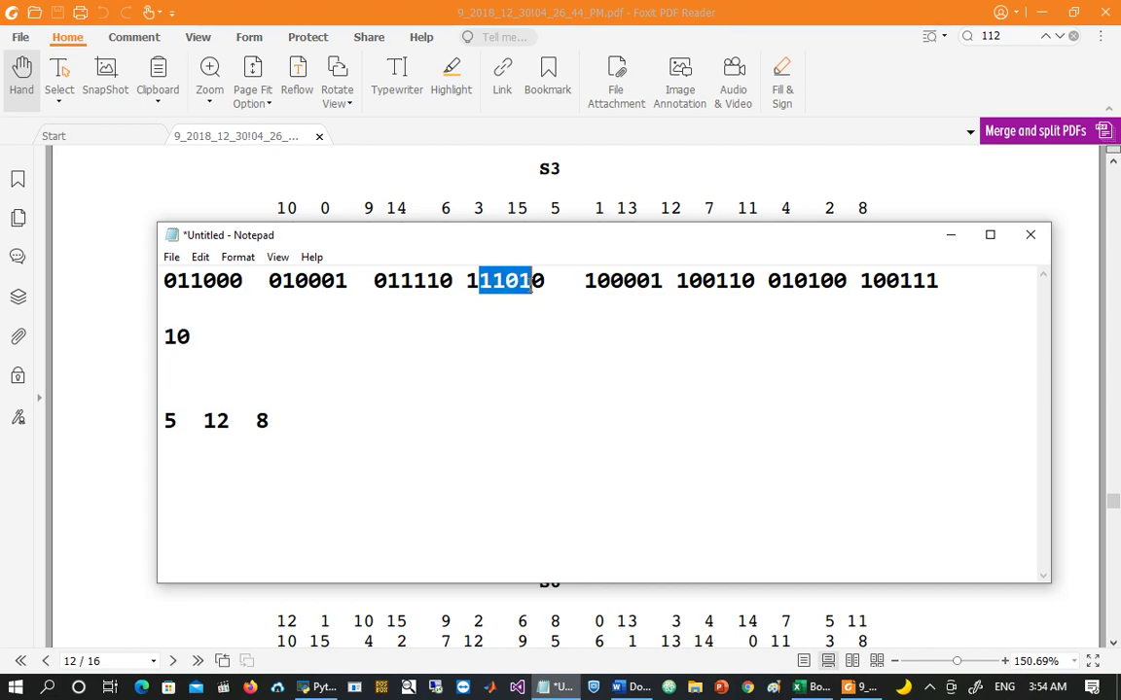
left_click(170, 364)
type("1101")
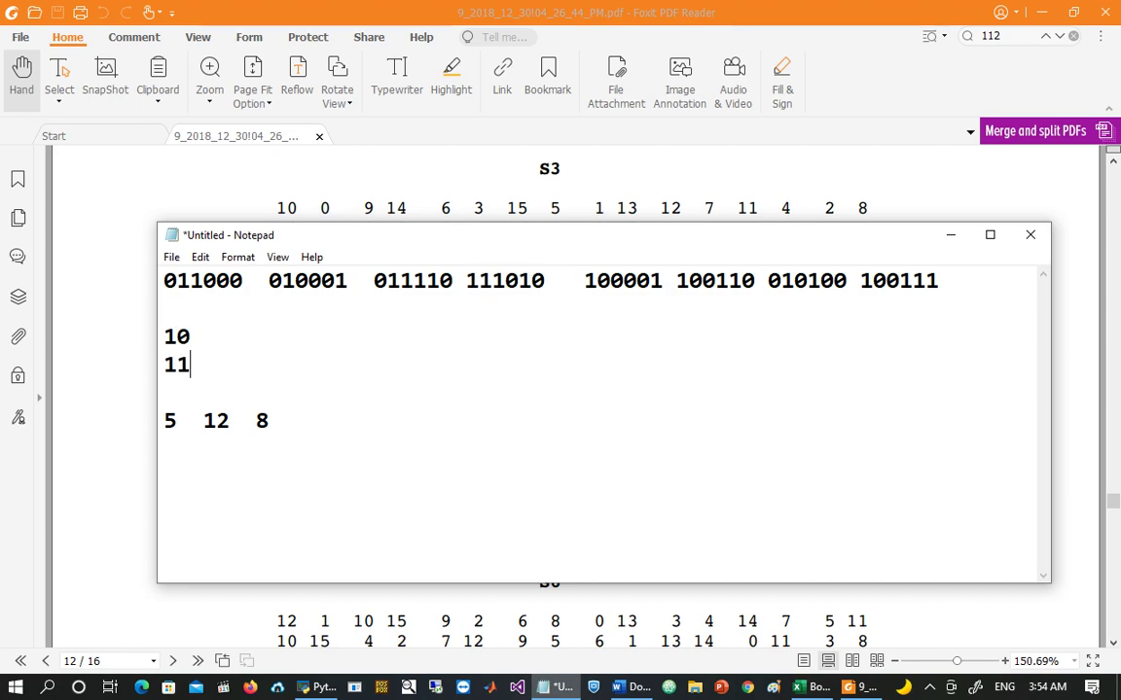
Step: Write the decimal equivalents 2 and 13 beside the fourth group's outer and middle bits
left_click(191, 335)
key("Tab")
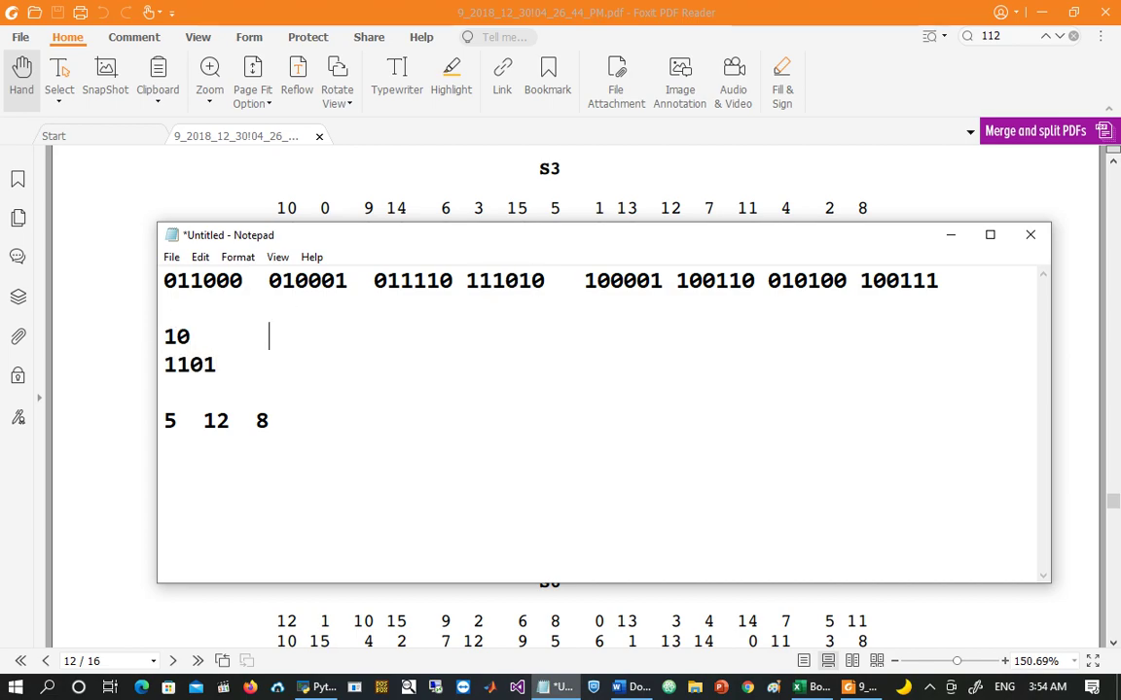
type("2")
left_click(232, 366)
key("Tab")
type("13")
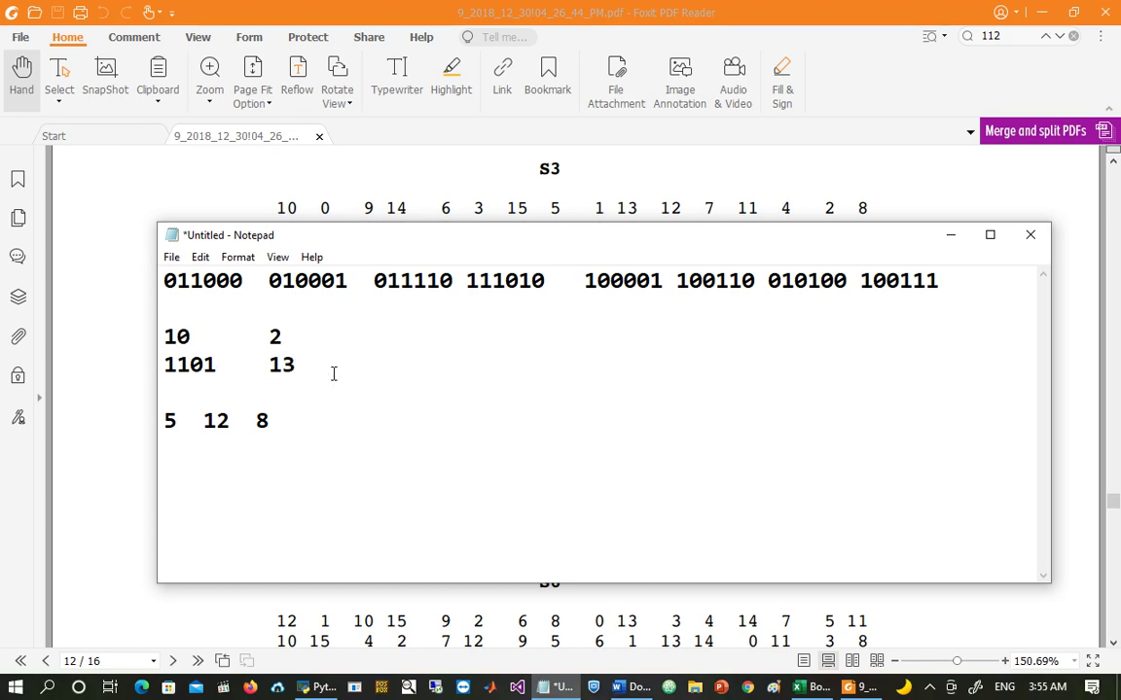
Step: Look up row 2, column 13 of the S4 table and add 2 to the line of S-box outputs
left_click(202, 198)
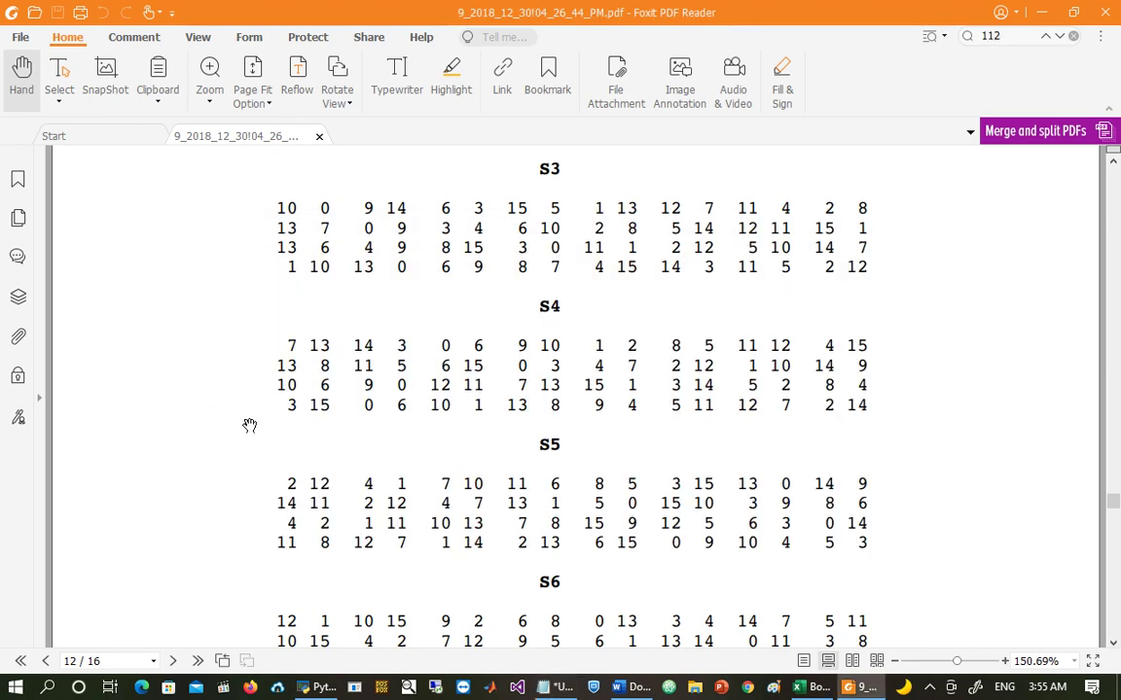
scroll(240, 325, "down", 3)
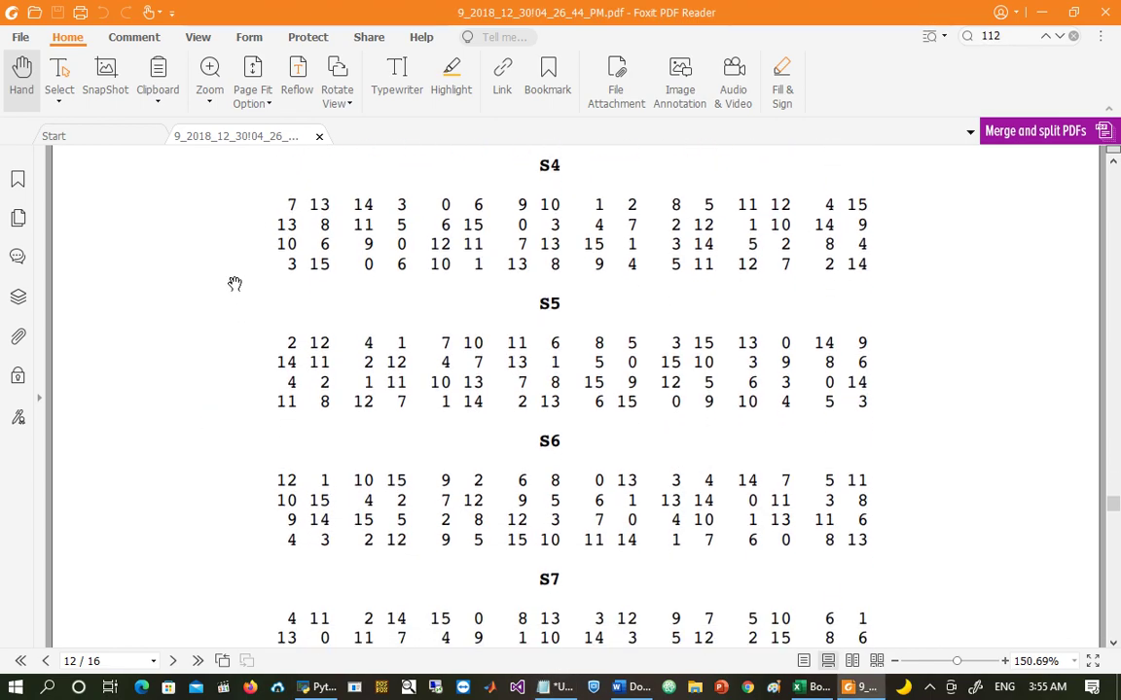
key("alt+Tab")
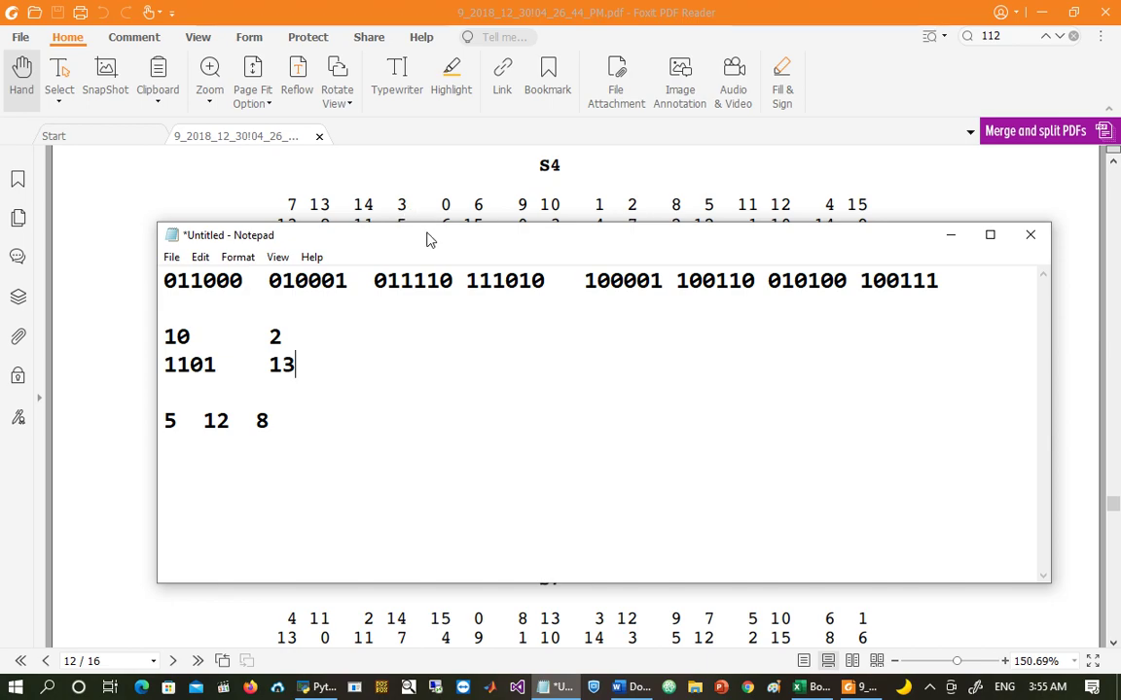
left_click_drag(428, 241, 428, 321)
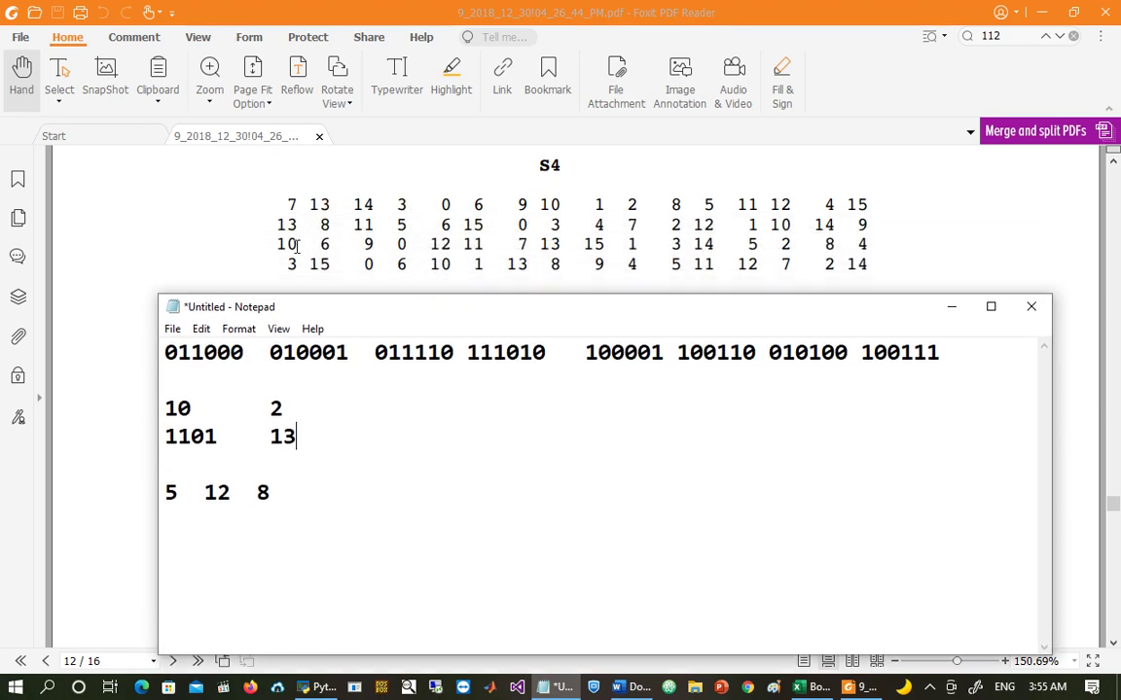
left_click_drag(395, 310, 394, 271)
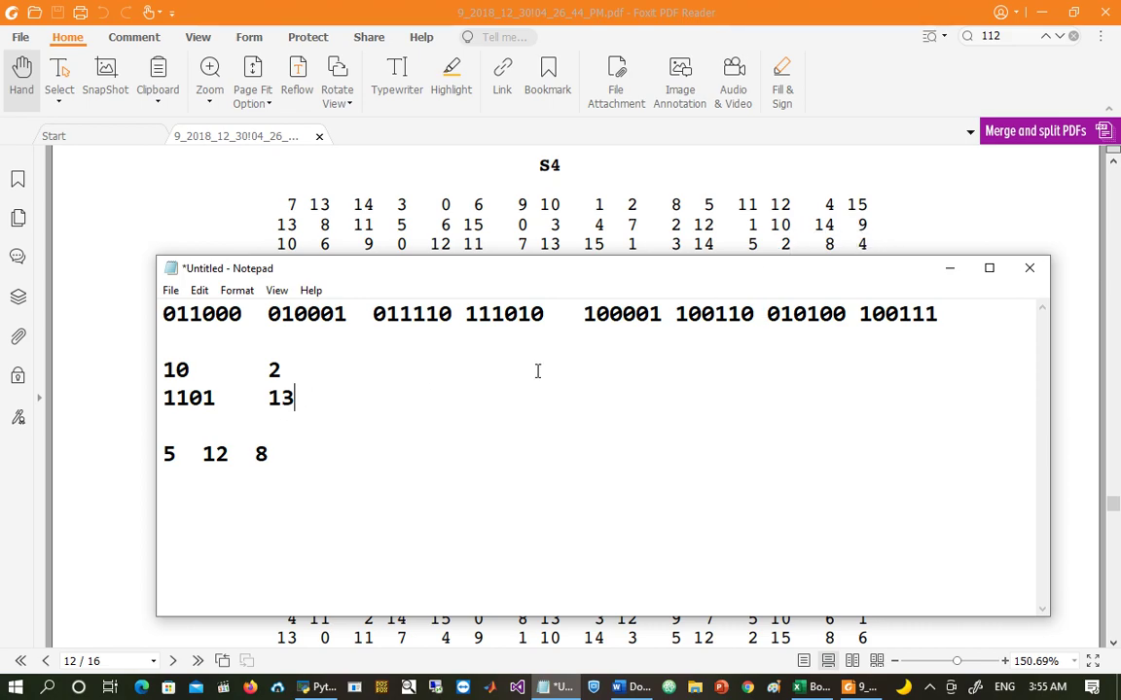
type("2")
Step: Clear the fourth group's row and column notes and select the fifth six-bit group, 100001
left_click_drag(302, 404, 82, 377)
key("BackSpace")
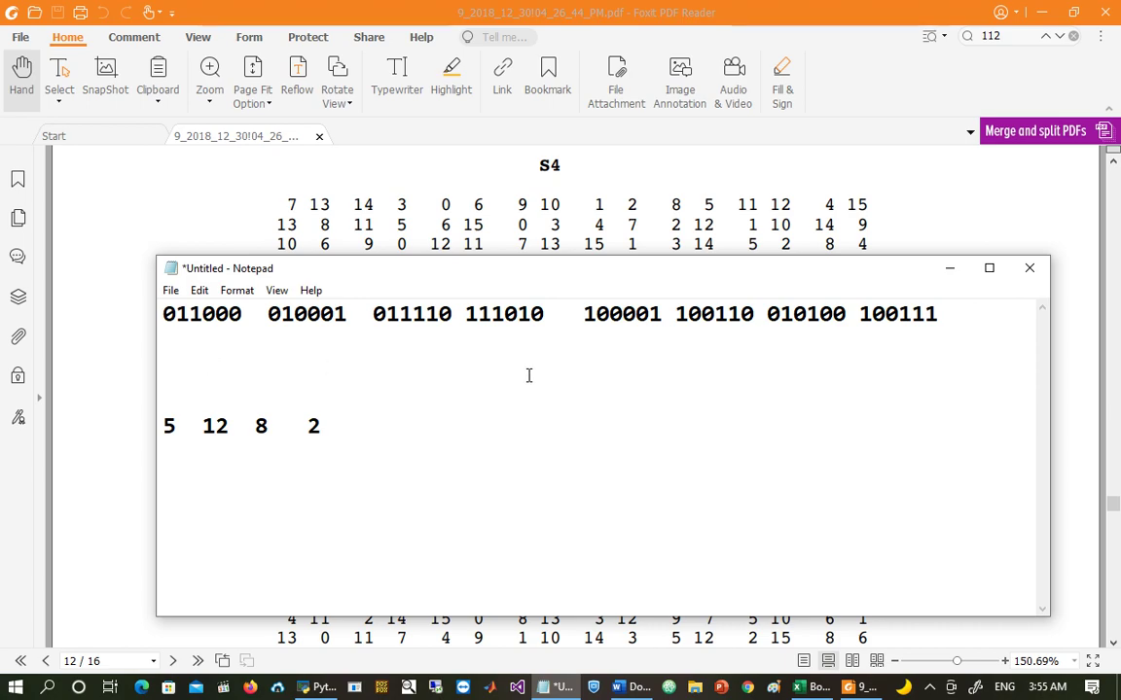
double_click(615, 311)
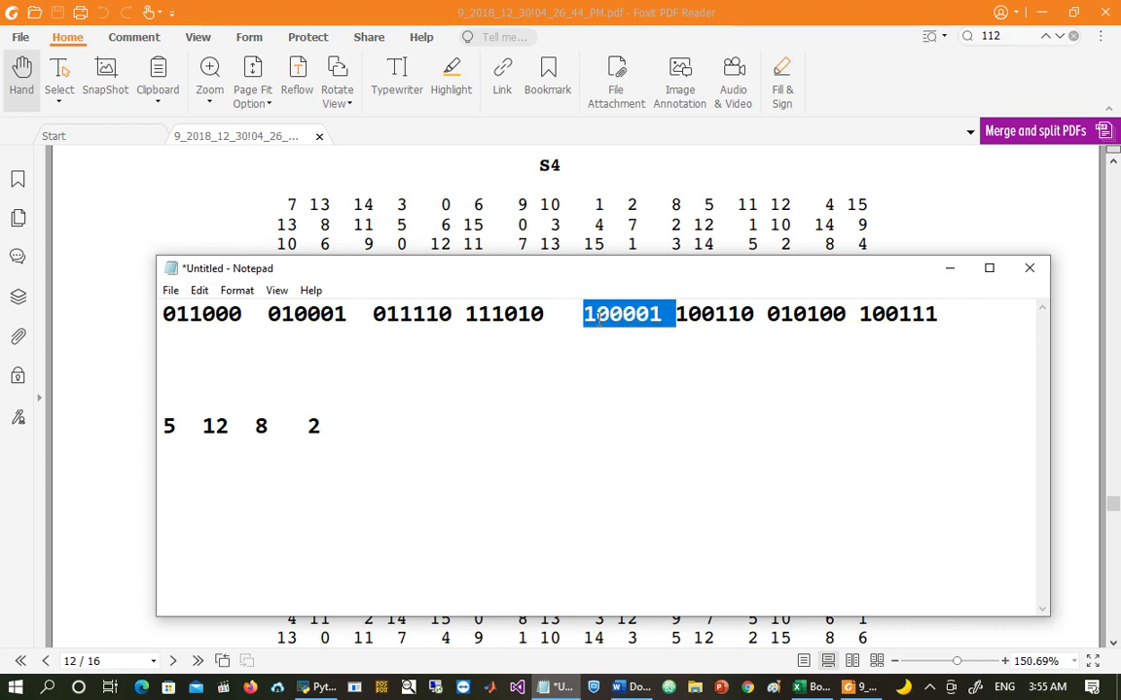
Step: Note the fifth group's outer bits as 11 and its middle four bits as 0000 on separate lines
left_click(233, 369)
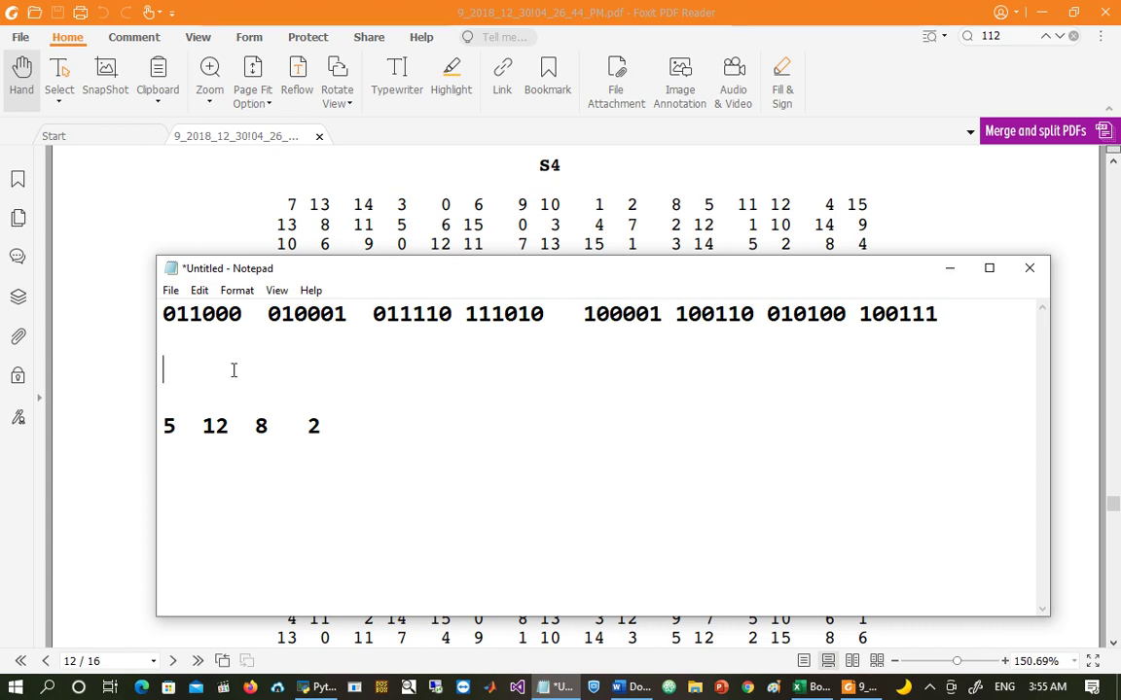
type("11")
key("Return")
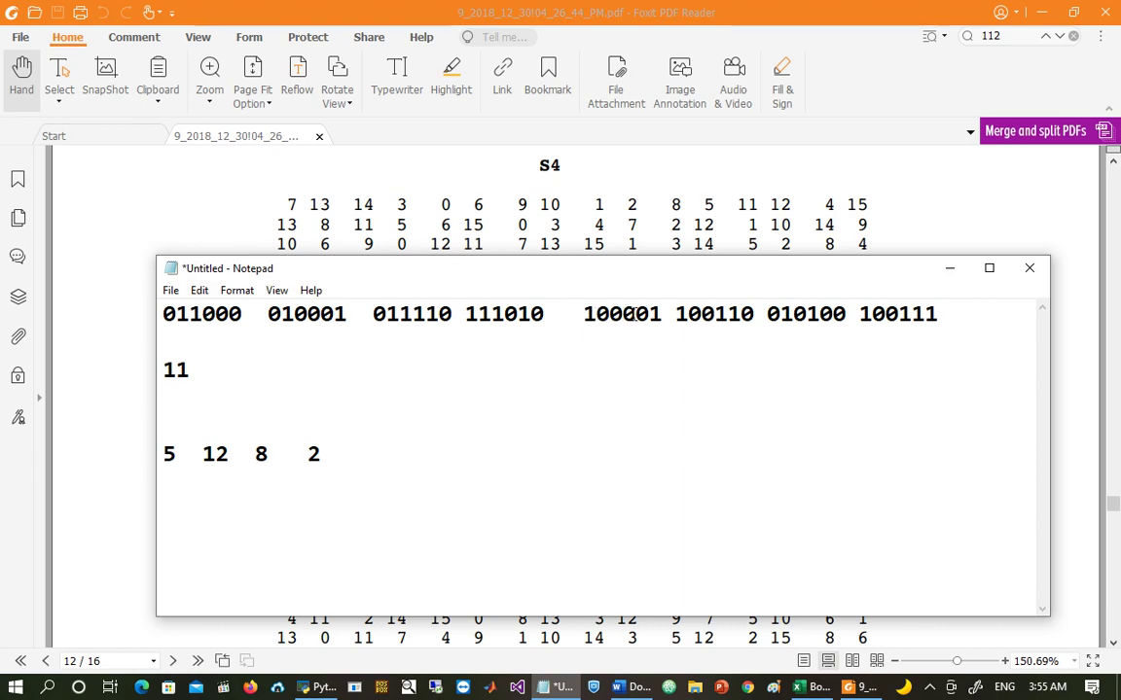
type("0000")
Step: Write the decimal equivalents 3 and 0 beside the fifth group's outer and middle bits
key("Up")
key("Tab")
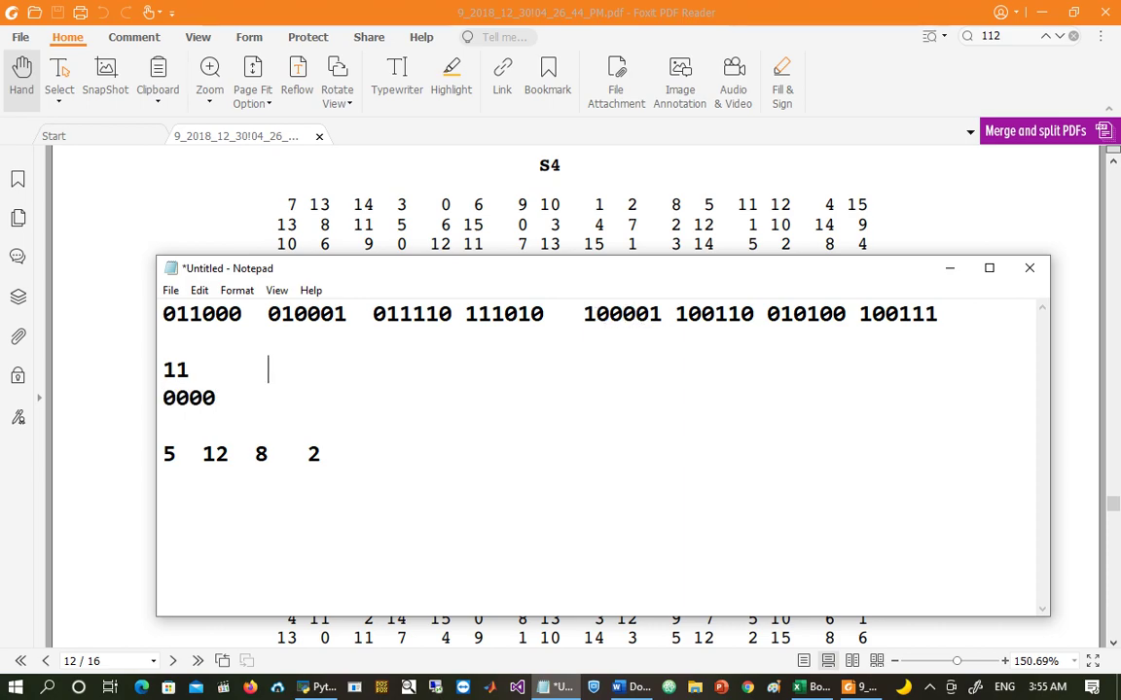
type("3")
key("Down")
key("Tab")
type("0")
Step: Look up row 3, column 0 of the S5 table and add 11 to the line of S-box outputs
left_click(114, 233)
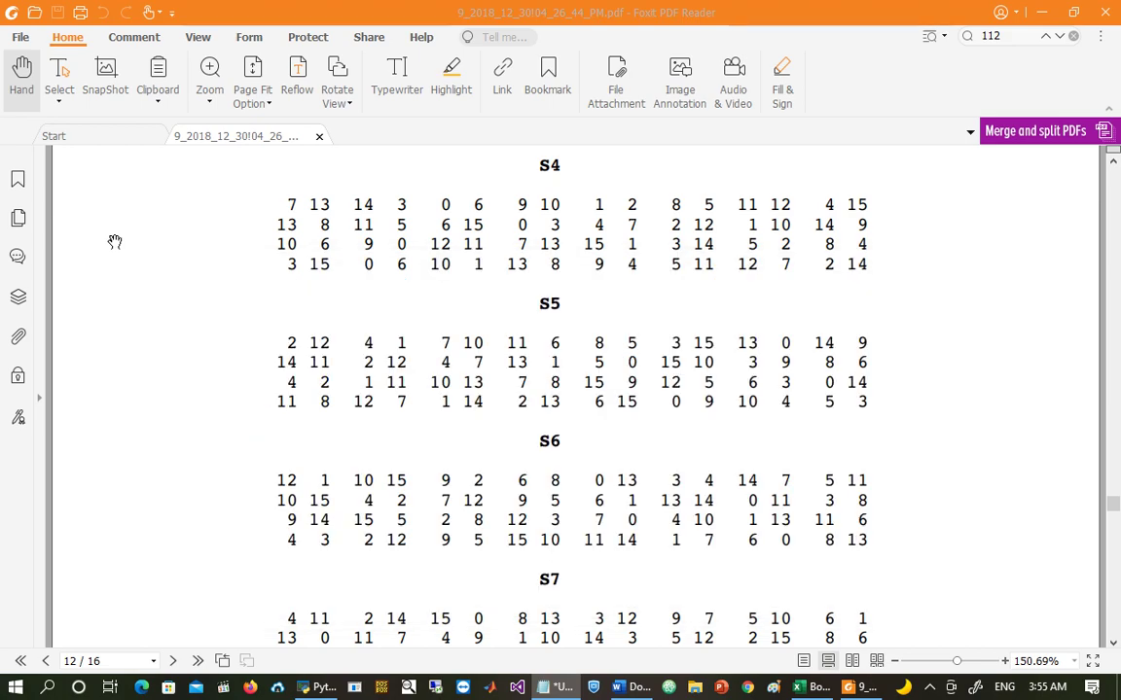
left_click_drag(166, 418, 168, 288)
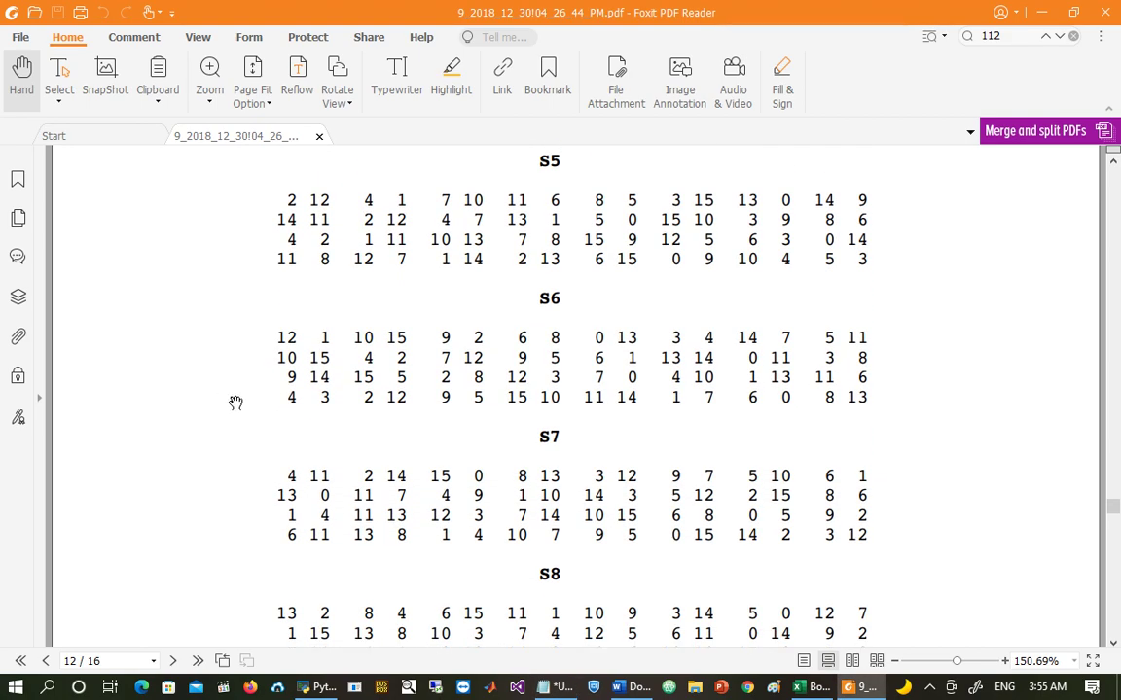
key("alt+Tab")
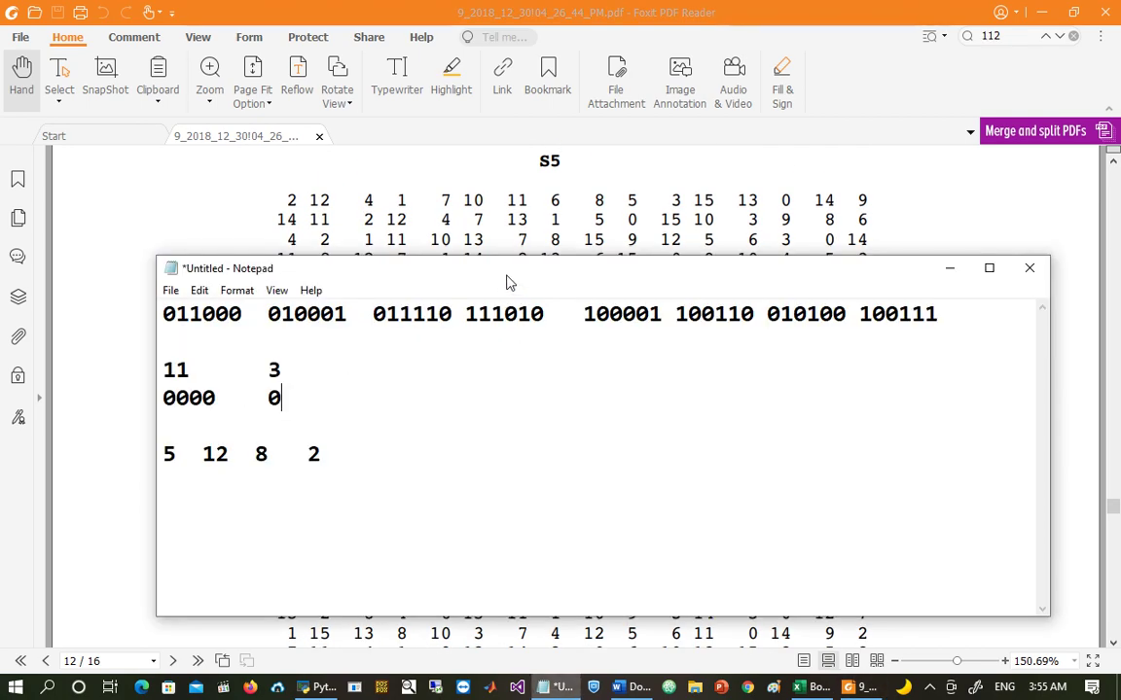
mouse_move(510, 280)
left_mouse_down()
mouse_move(509, 320)
mouse_move(509, 304)
left_mouse_up()
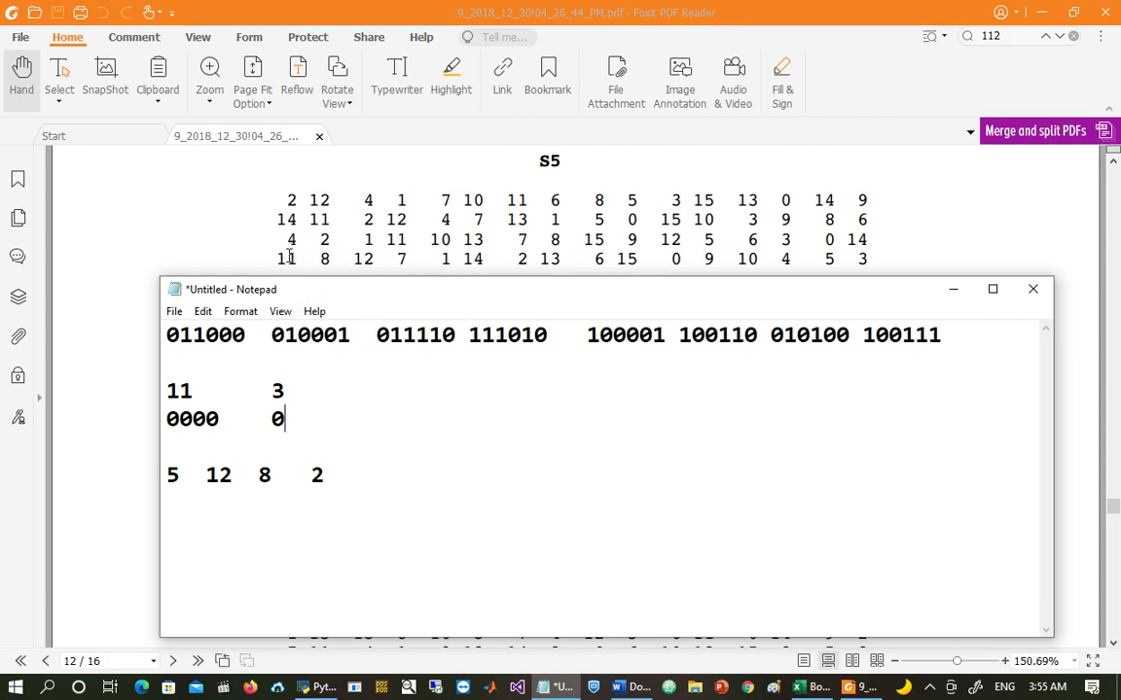
left_click(357, 492)
type("11")
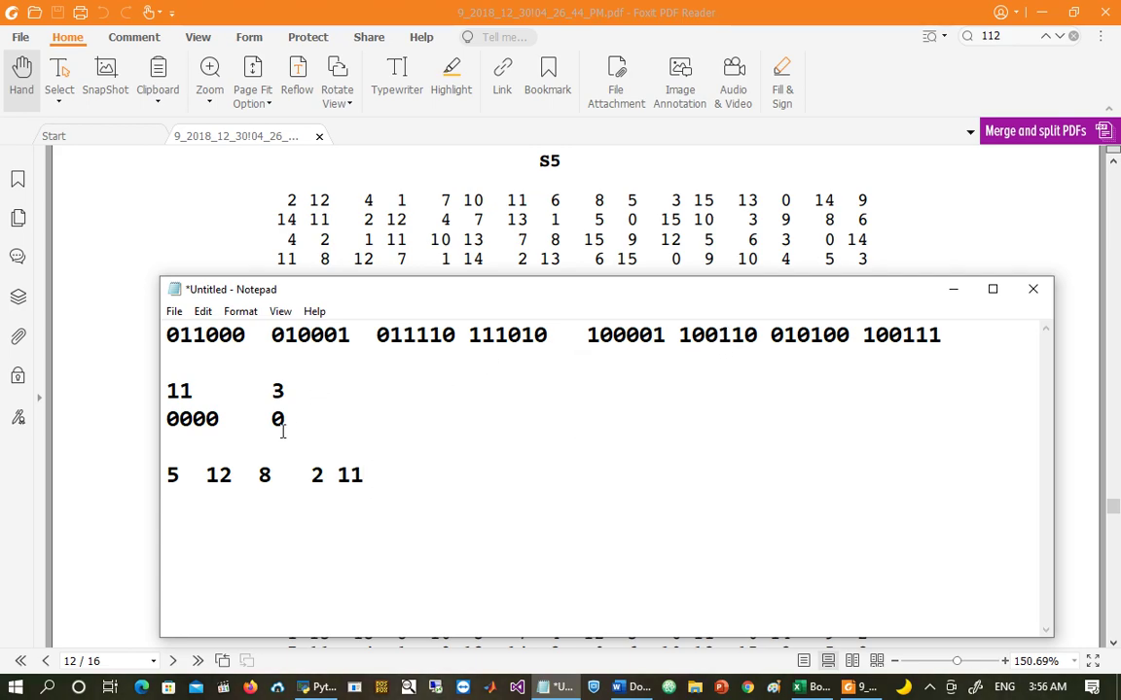
Step: Replace the fifth group's notes with the sixth group's outer bits 10 and middle four bits 0011 on separate lines
left_click_drag(284, 420, 86, 399)
key("BackSpace")
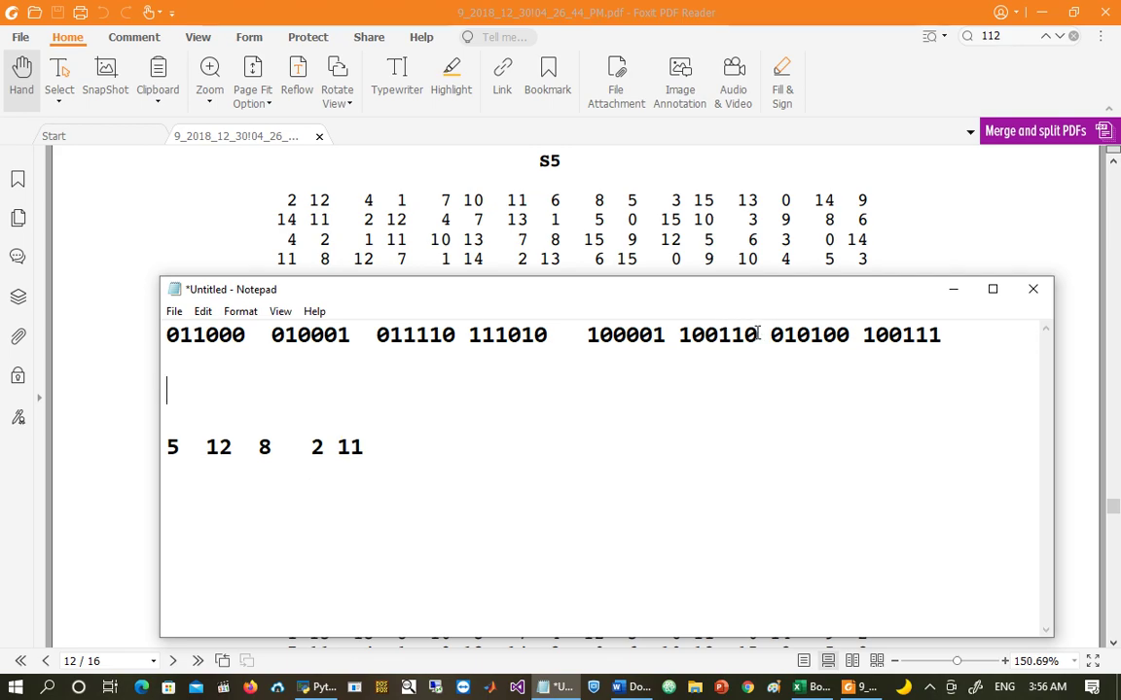
type("10")
key("Return")
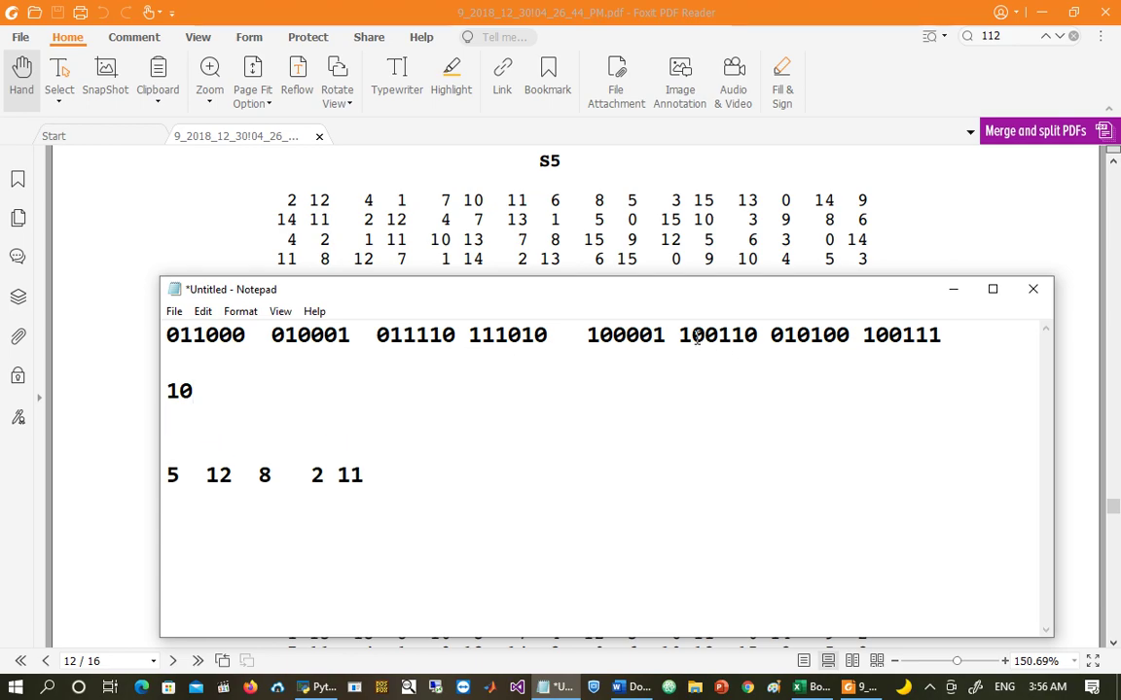
type("0011")
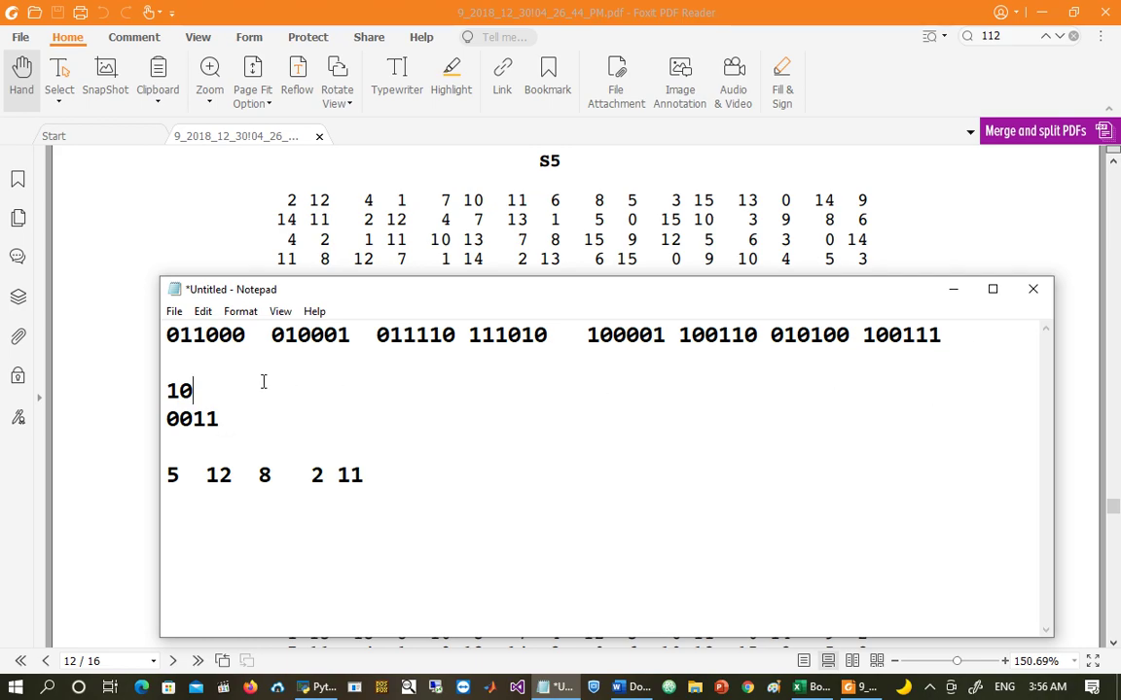
Step: Write the decimal equivalents 2 and 3 beside the sixth group's outer and middle bits
type("2")
key("Tab")
type("3")
Step: Look up row 2, column 3 of the S6 table and add 5 to the line of S-box outputs
left_click(180, 245)
scroll(184, 253, "down", 3)
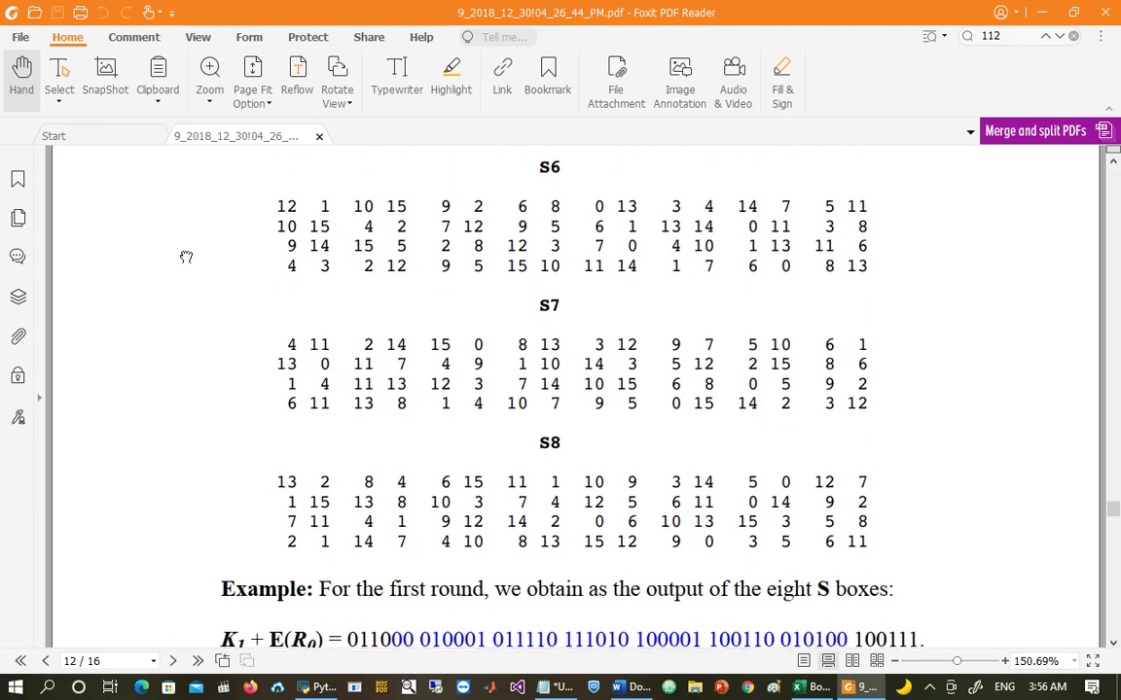
key("alt+Tab")
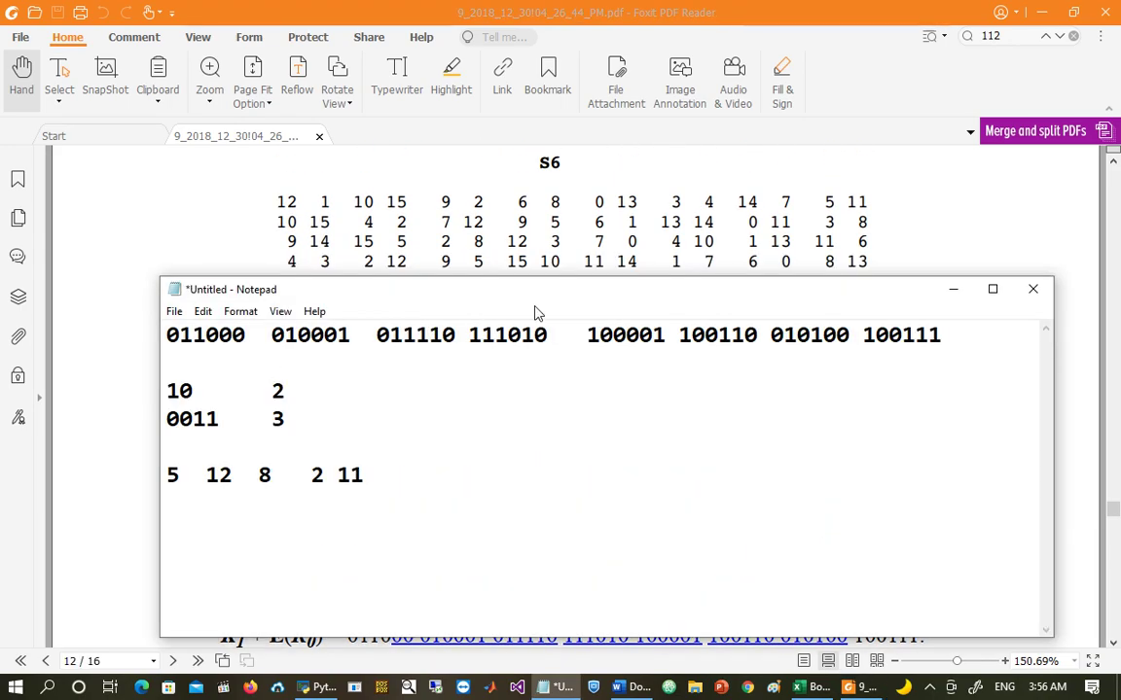
mouse_move(513, 295)
left_mouse_down()
mouse_move(512, 321)
mouse_move(508, 275)
left_mouse_up()
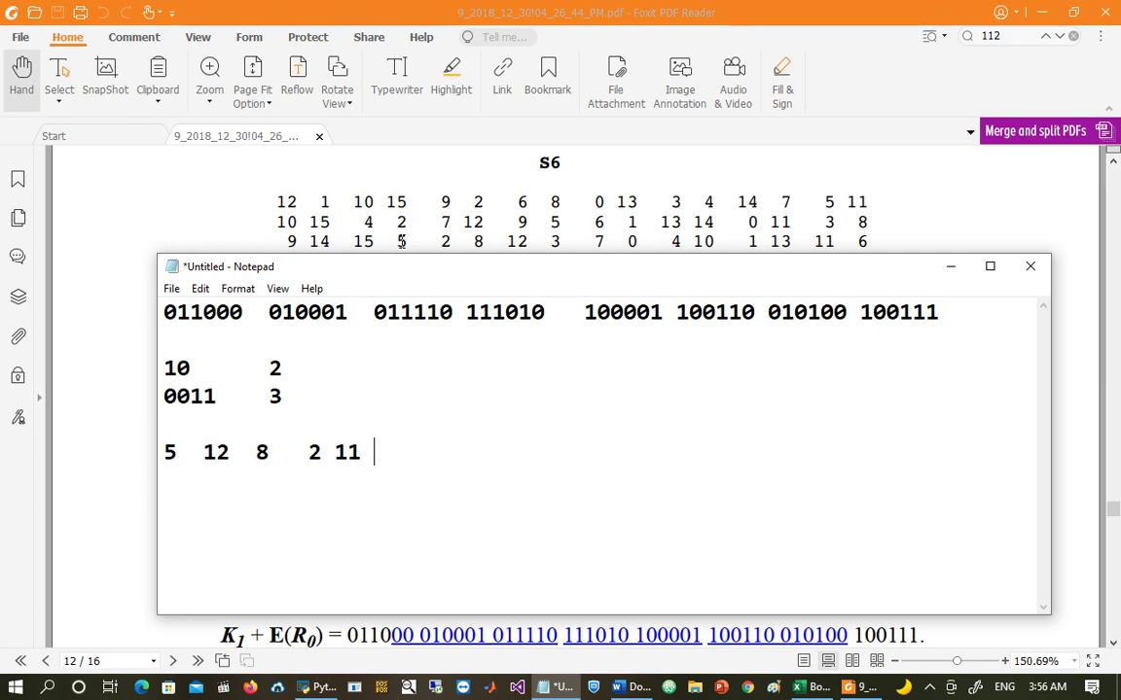
type("5")
Step: Replace the sixth group's notes with the seventh group's outer bits 00 and middle four bits 1010 on separate lines
left_click(810, 313)
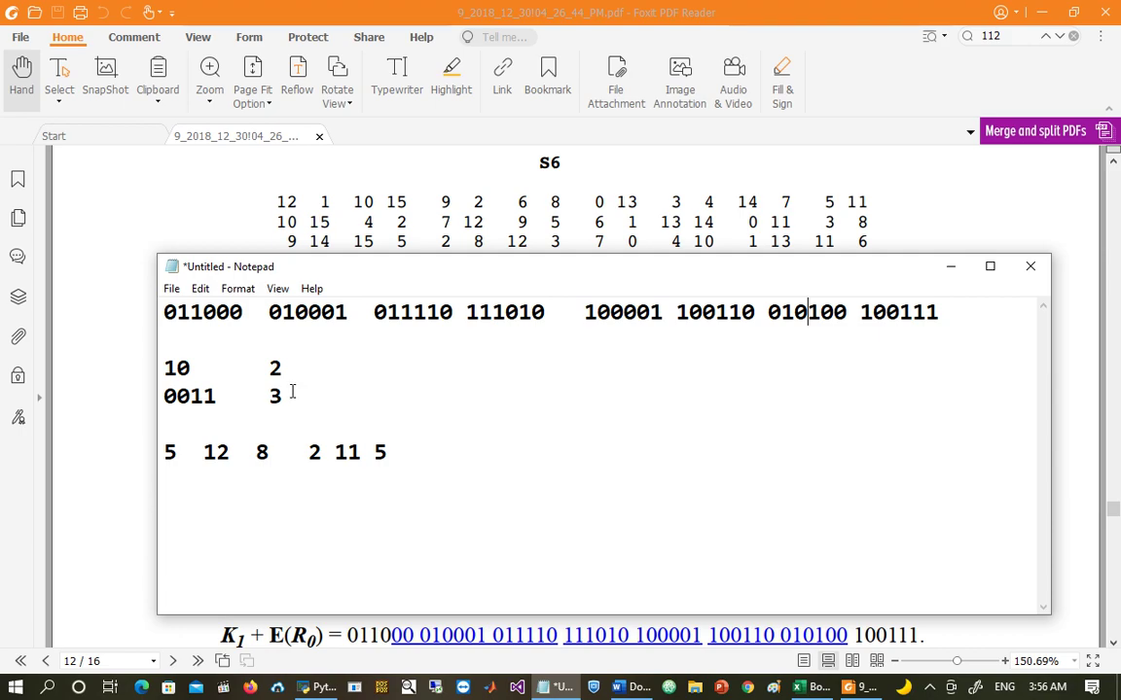
left_click_drag(292, 392, 120, 372)
type("00")
key("Return")
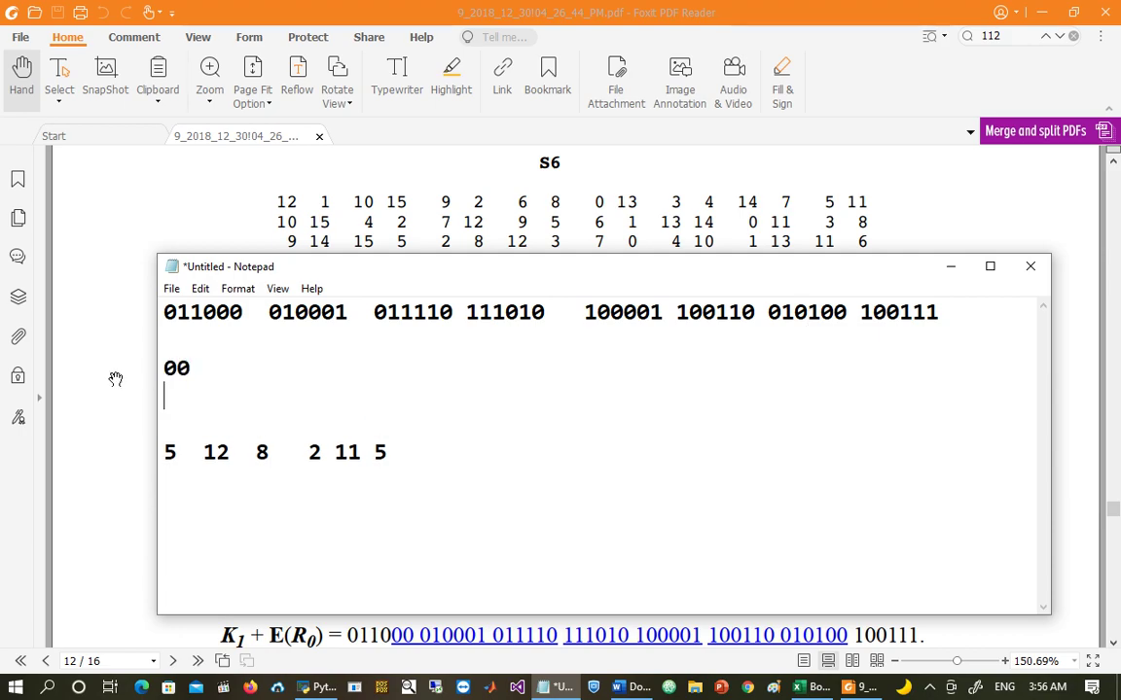
type("1010")
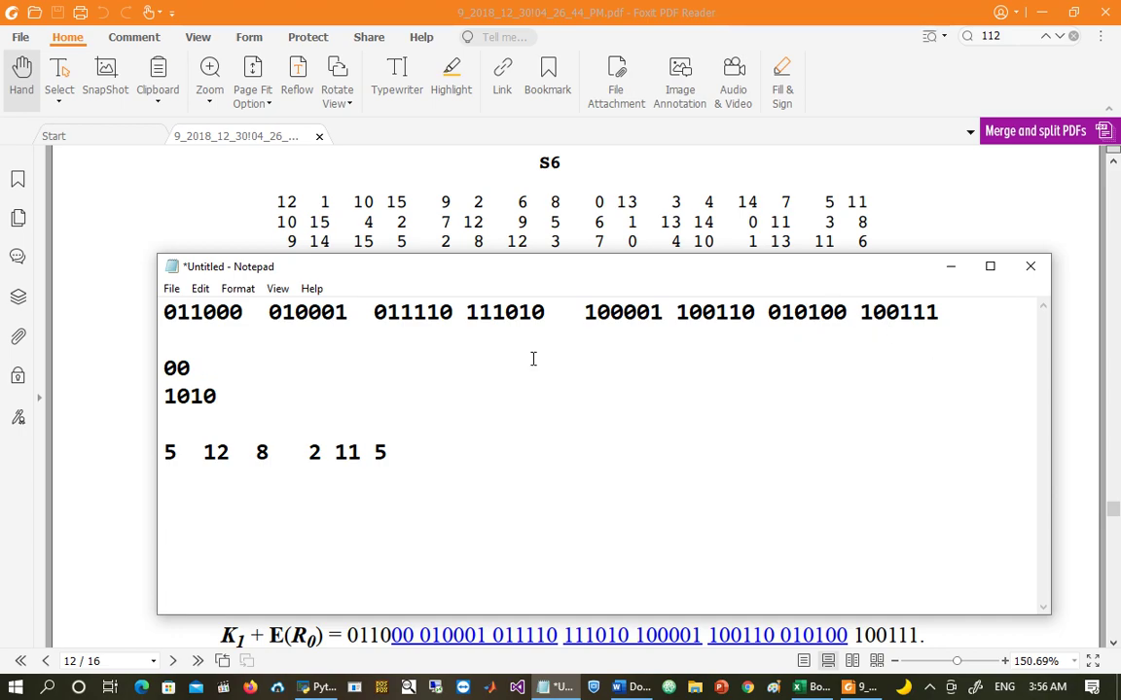
Step: Write the decimal equivalents 0 and 10 beside the seventh group's outer and middle bits
left_click(275, 372)
type("0")
key("Down")
key("Tab")
type("10")
Step: Look up row 0, column 10 of the S7 table and add 9 to the line of S-box outputs
left_click(457, 452)
left_click(137, 282)
scroll(167, 292, "down", 4)
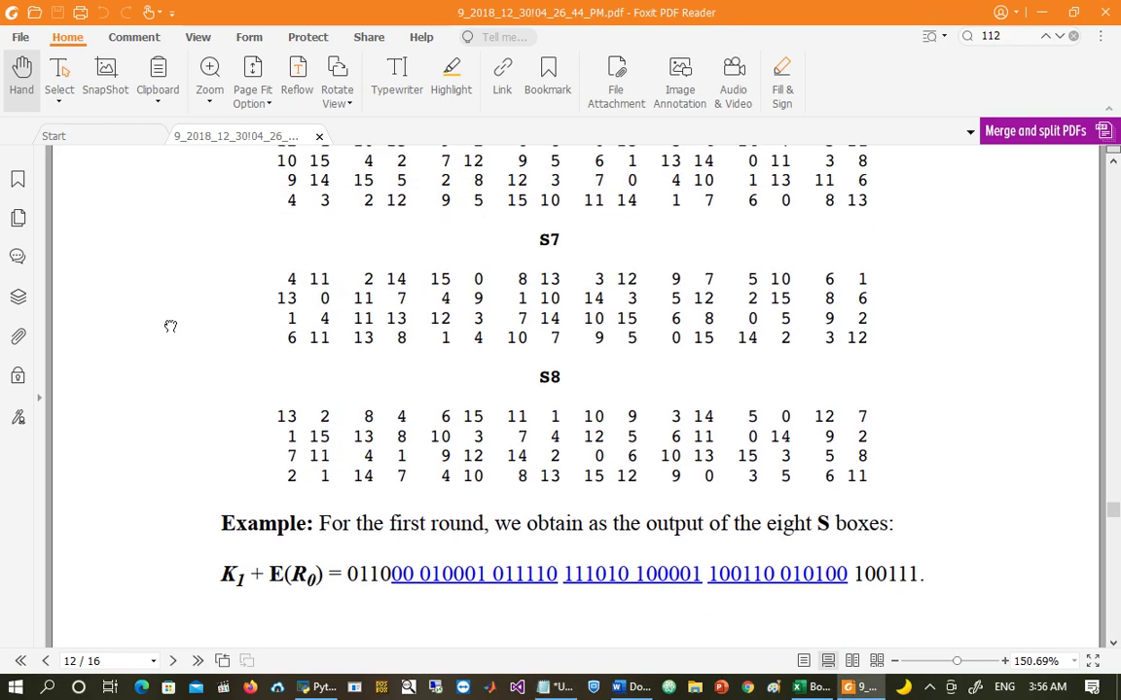
key("alt+Tab")
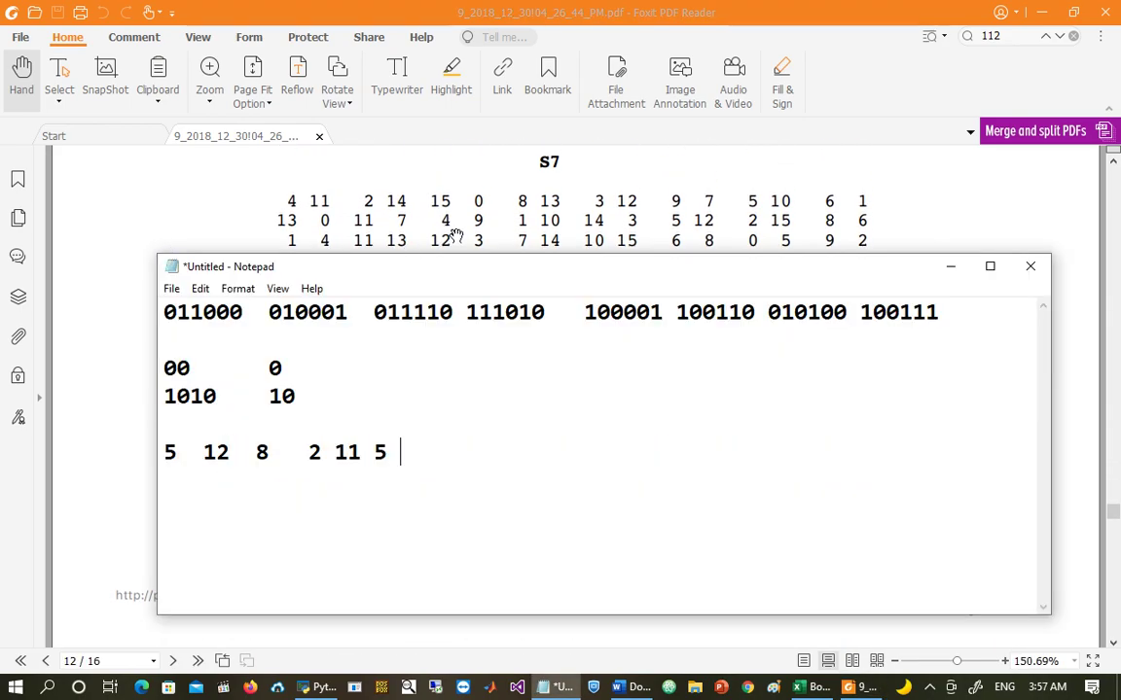
left_click_drag(474, 268, 480, 228)
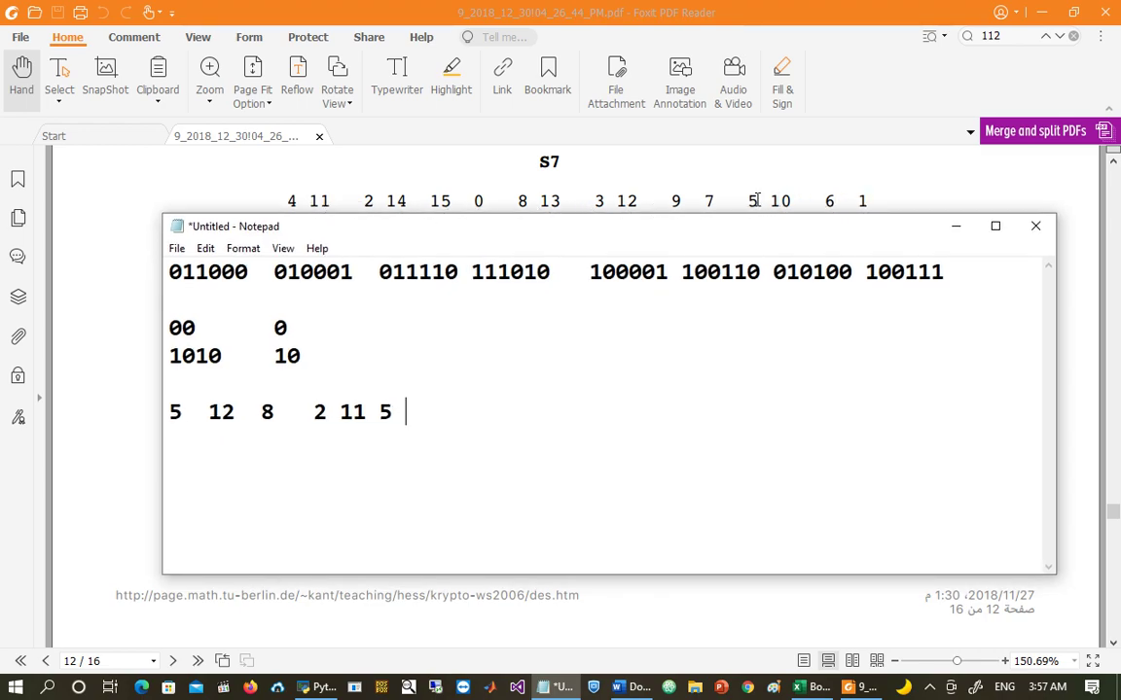
left_click(674, 199)
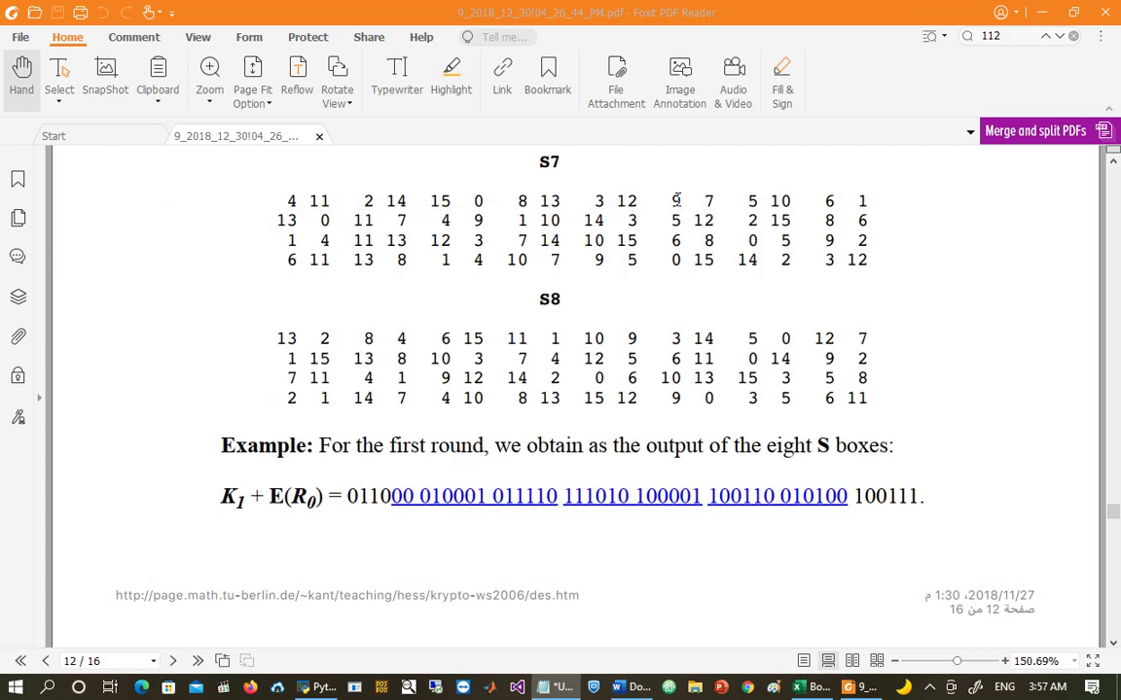
double_click(675, 200)
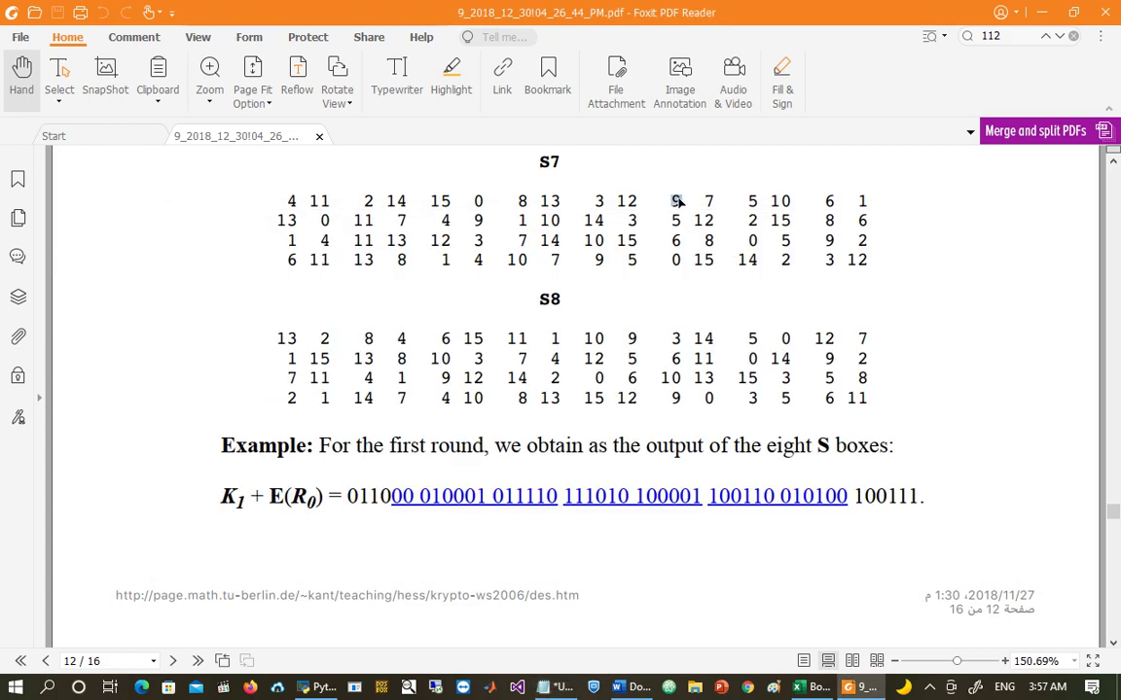
key("alt+Tab")
type("9")
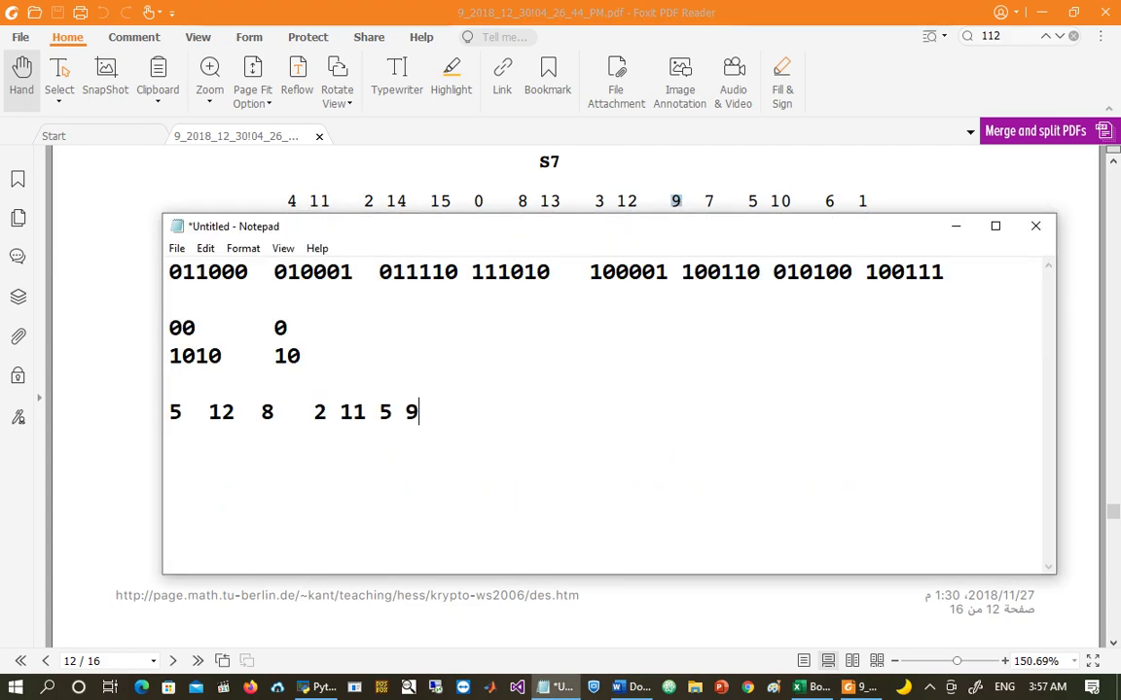
Step: Replace the seventh group's notes with the eighth group's outer bits 11 and middle four bits 0011 on separate lines
double_click(903, 273)
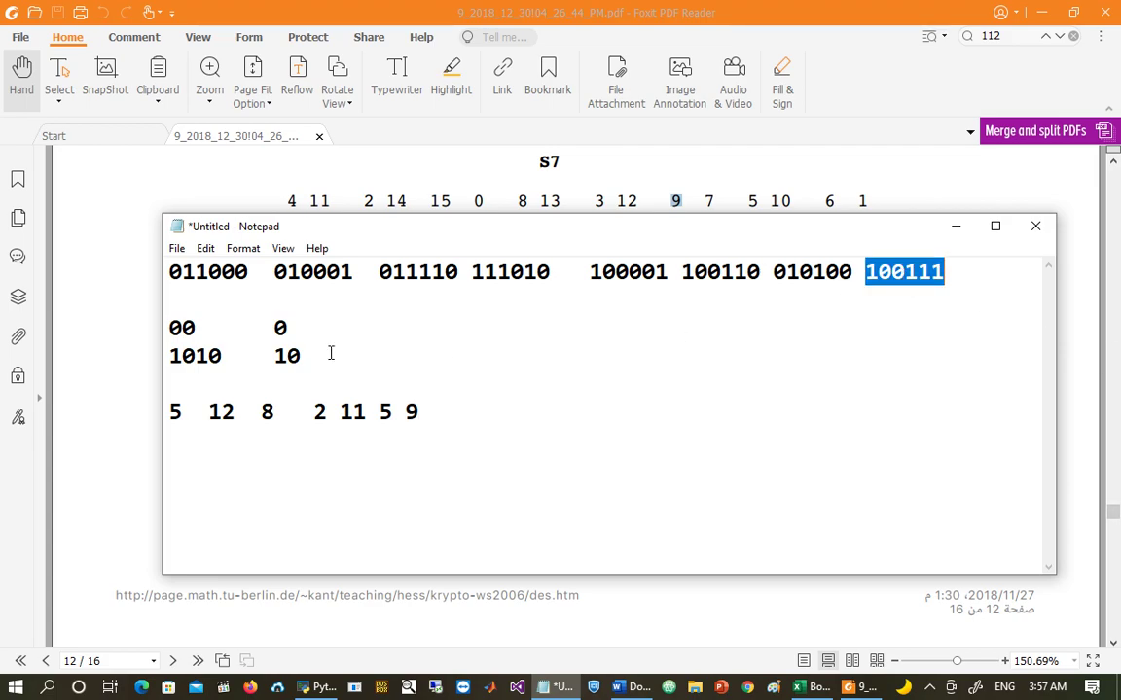
left_click_drag(297, 353, 143, 340)
key("BackSpace")
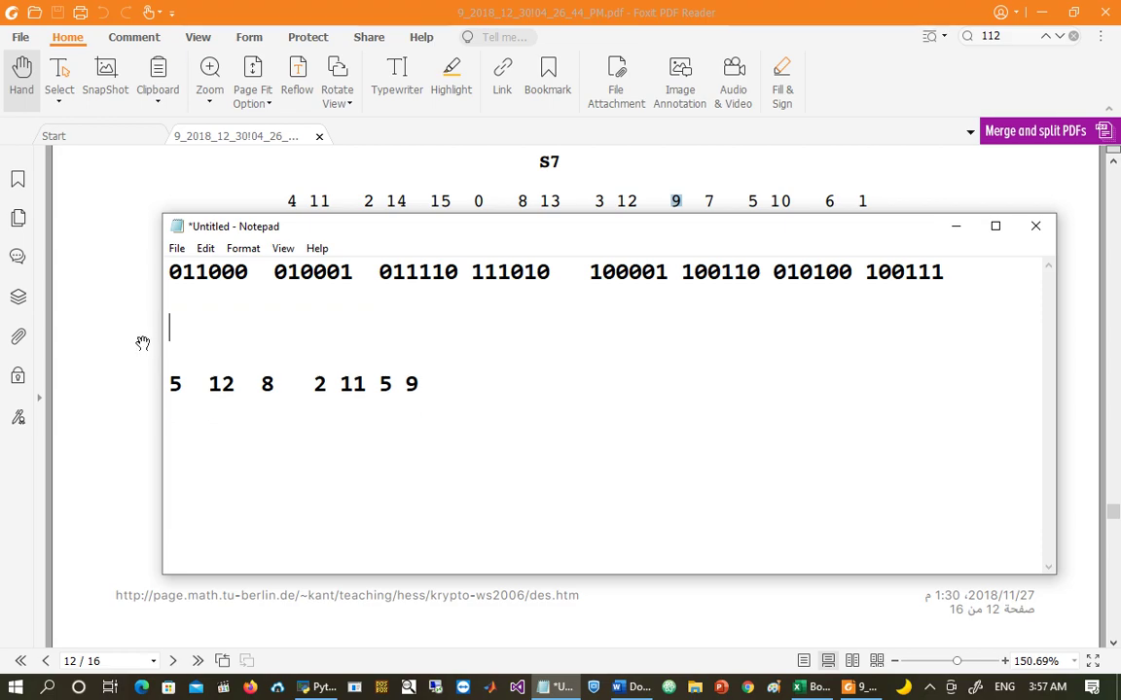
type("11")
key("Return")
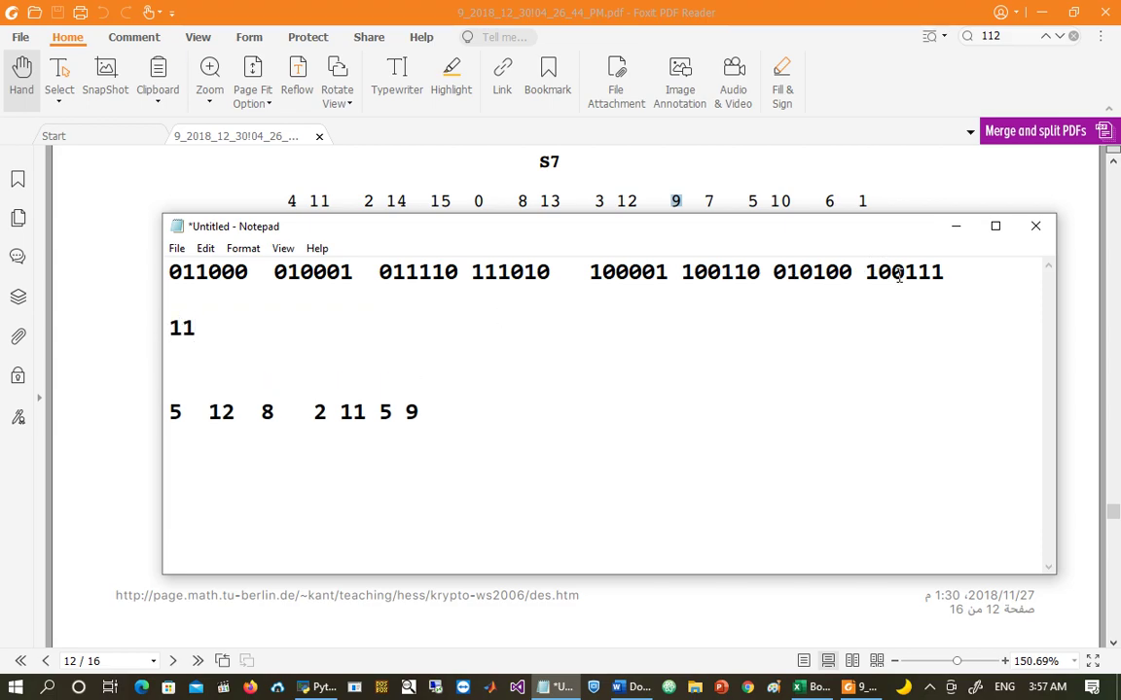
type("0011")
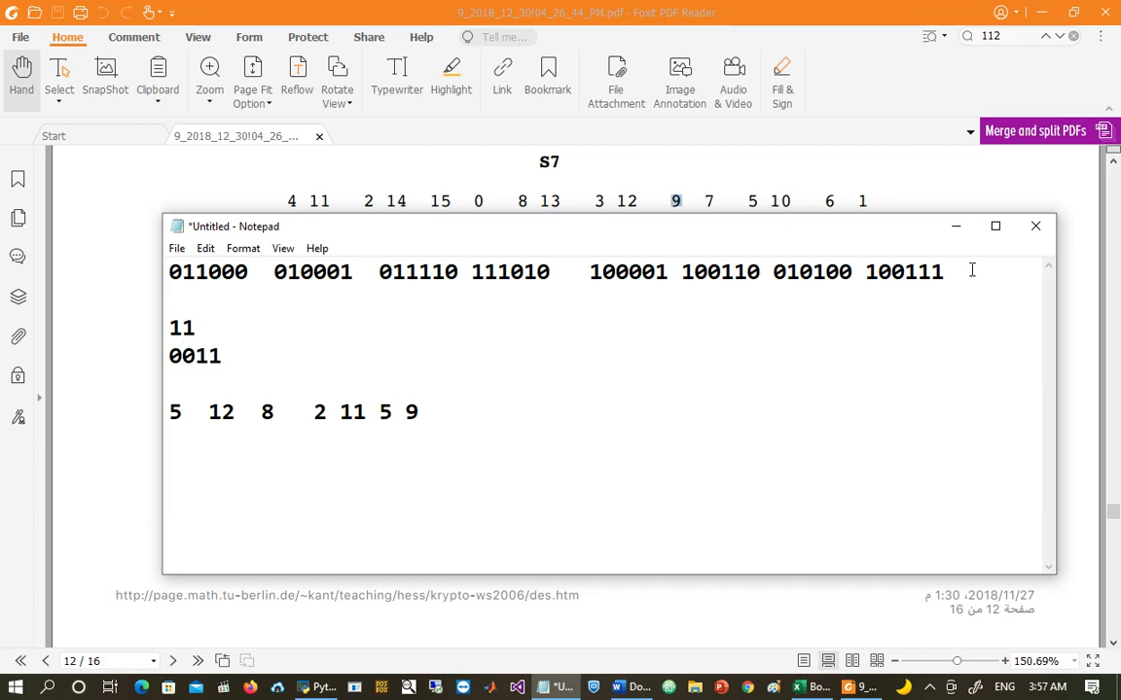
Step: Write the decimal equivalents 3 and 3 beside the eighth group's outer and middle bits
left_click(318, 325)
key("Tab")
key("Tab")
type("3")
key("Down")
key("Tab")
key("Tab")
type("3")
key("Return")
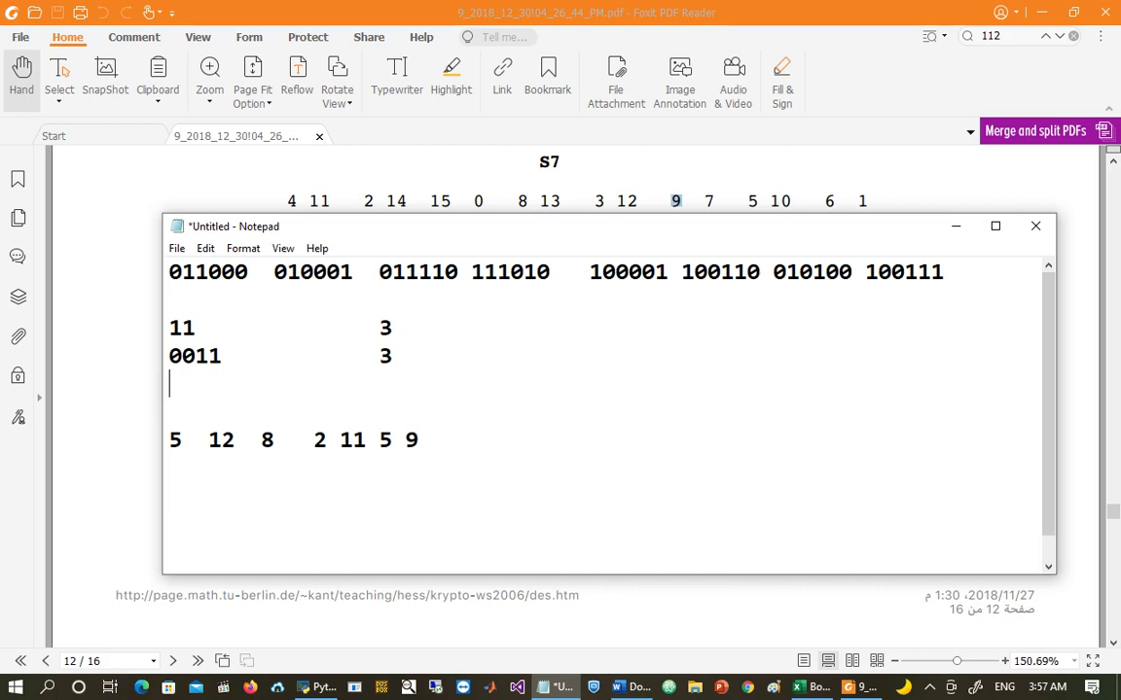
Step: Look up row 3, column 3 of the S8 table and add 7 to the line of S-box outputs
left_click(457, 202)
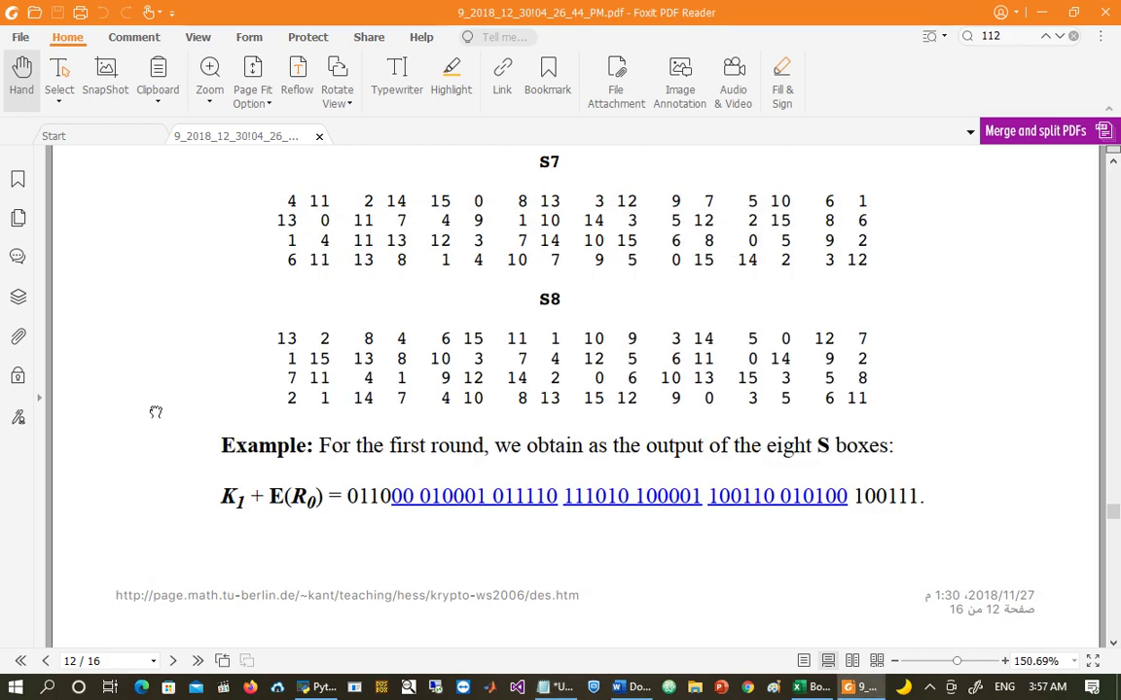
scroll(168, 272, "down", 3)
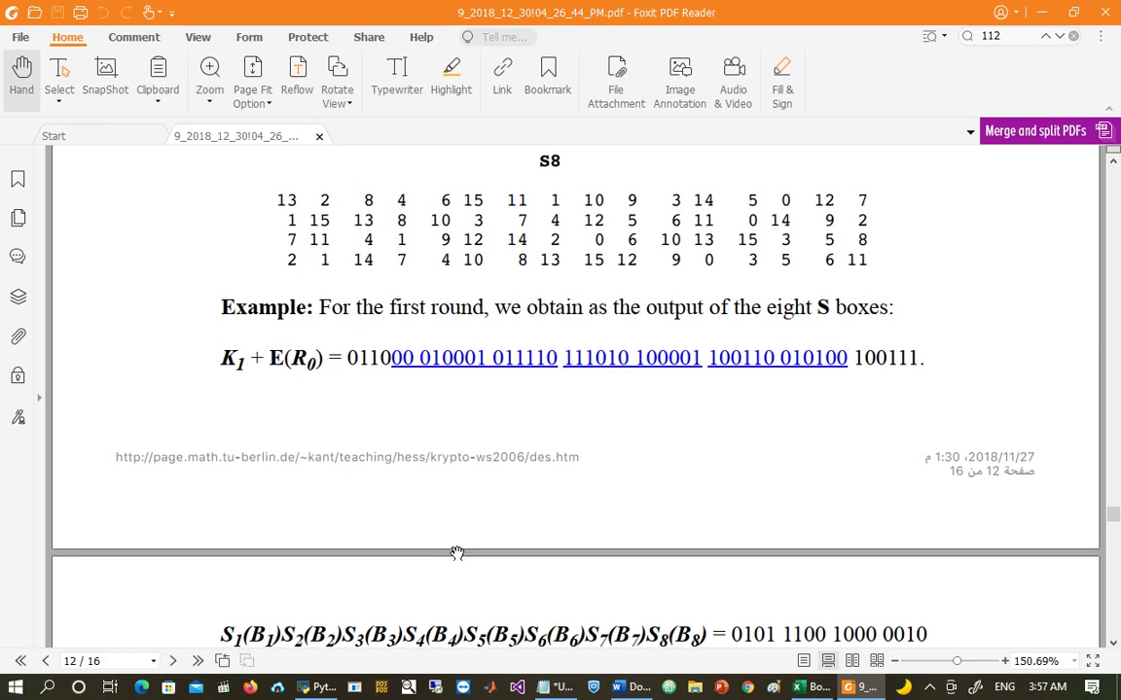
key("alt+Tab")
left_click_drag(550, 231, 547, 295)
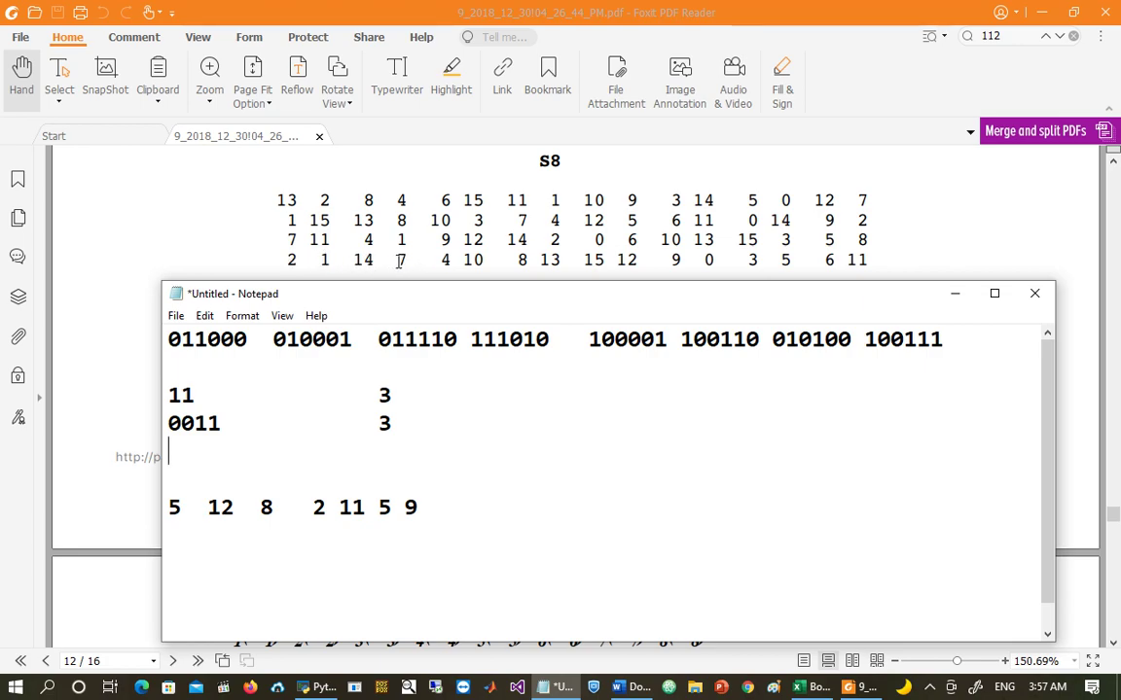
left_click(456, 515)
type("7")
Step: Copy the line of eight S-box outputs and separate its values with commas
left_click_drag(169, 508, 456, 506)
key("ctrl+c")
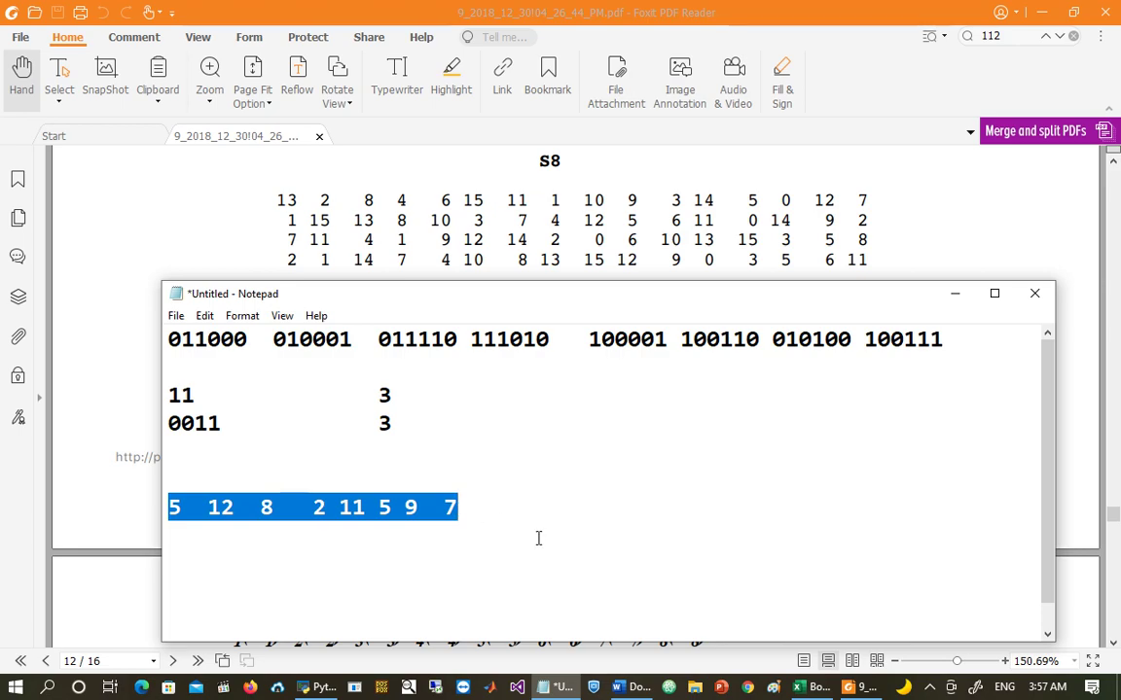
left_click(195, 510)
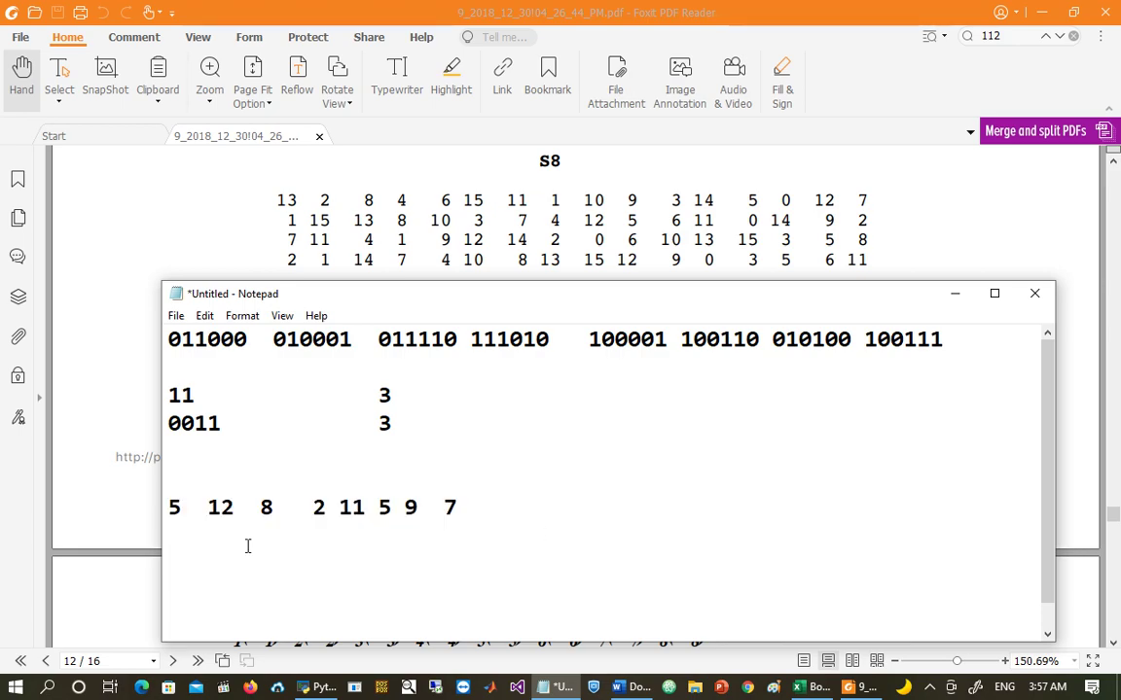
type(", 12,")
key("Right")
key("Right")
key("Right")
type(",")
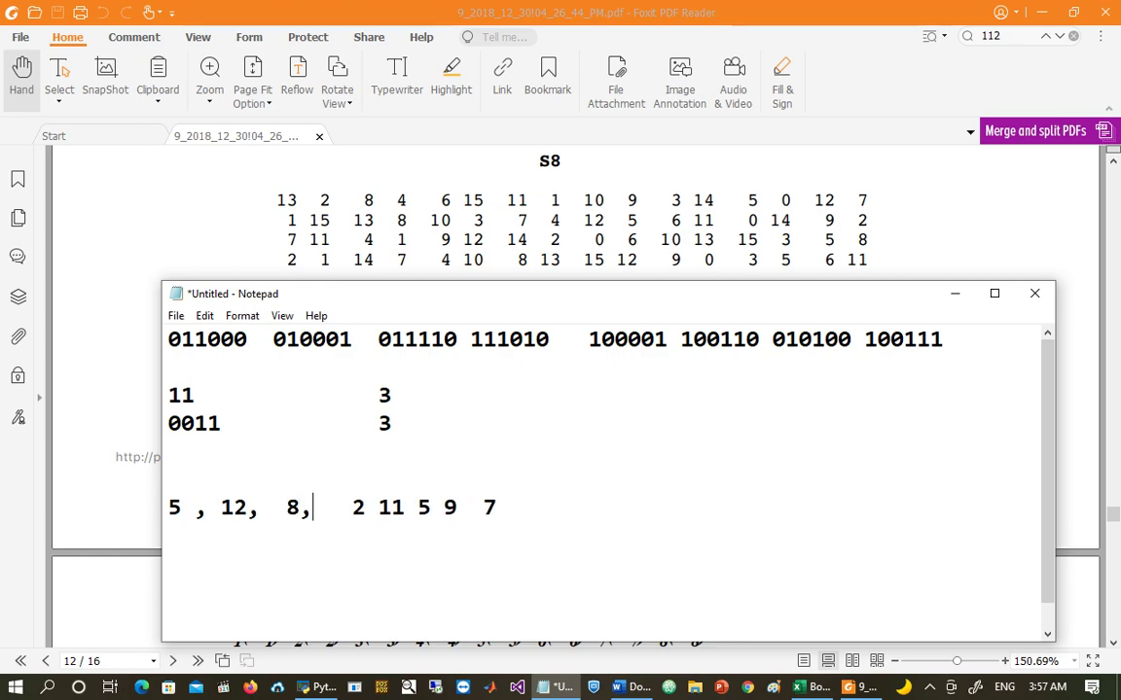
key("Right")
type(", 5")
type(",")
key("Right")
key("Right")
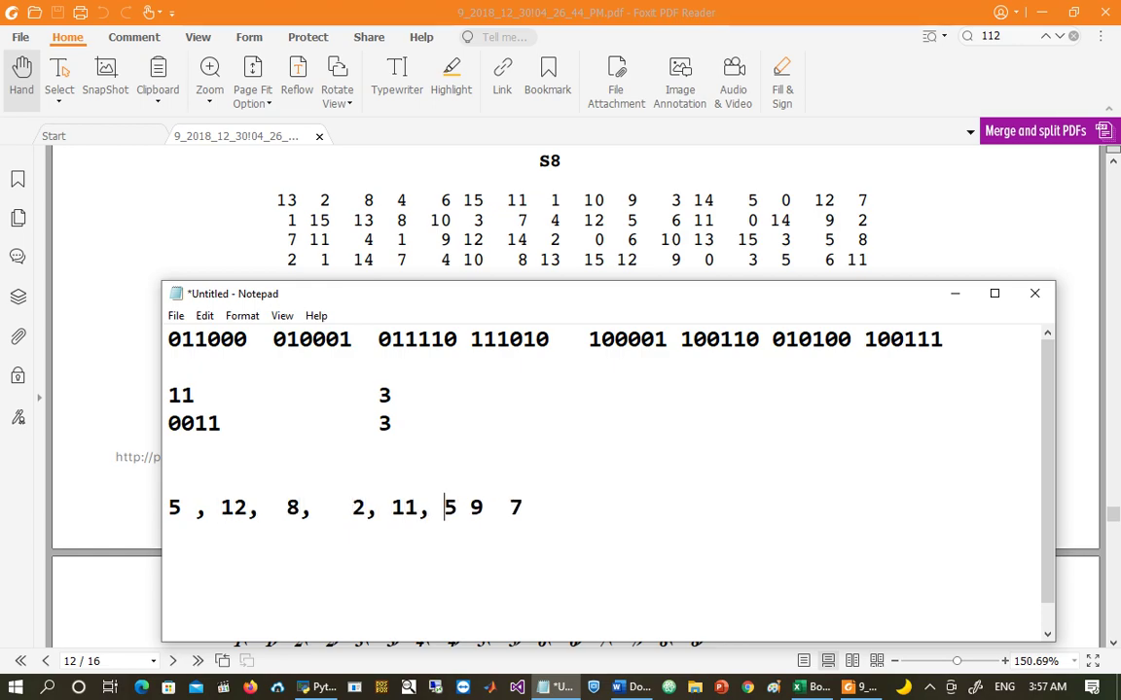
type(",")
key("Right")
key("Right")
type(",")
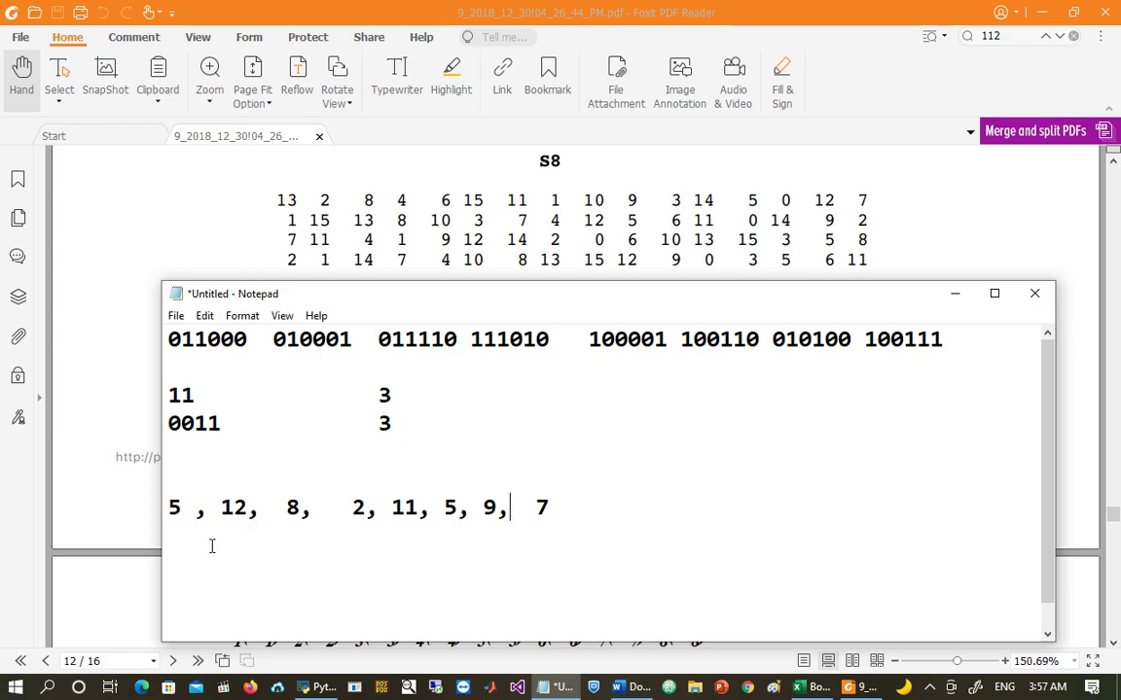
Step: Copy the eight S-box outputs from Notepad and paste them into Excel starting at BF57, below the E(R0)+k1 row
left_click_drag(176, 505, 564, 519)
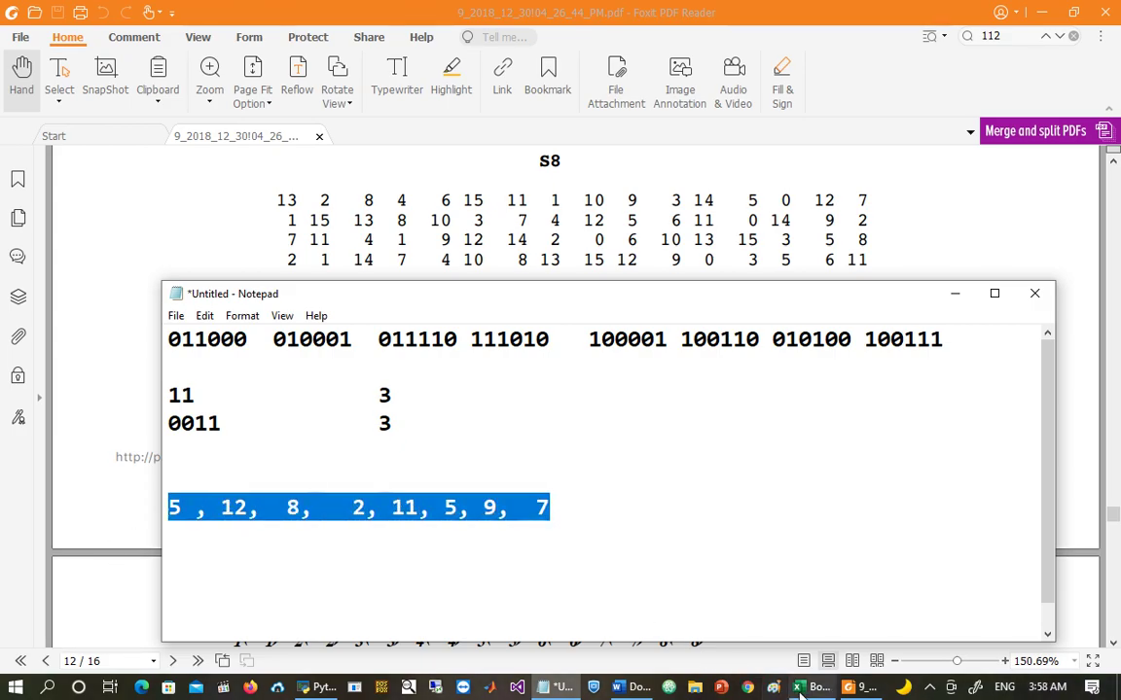
key("alt+Tab")
left_click(380, 421)
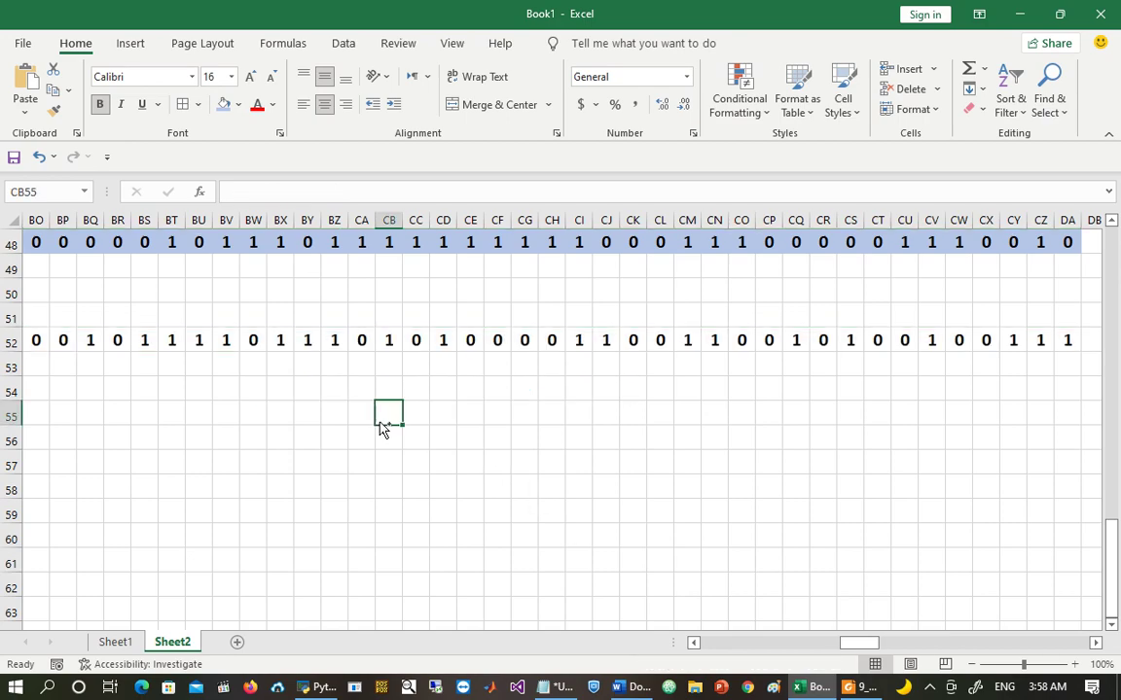
key("Home")
key("Up")
key("Up")
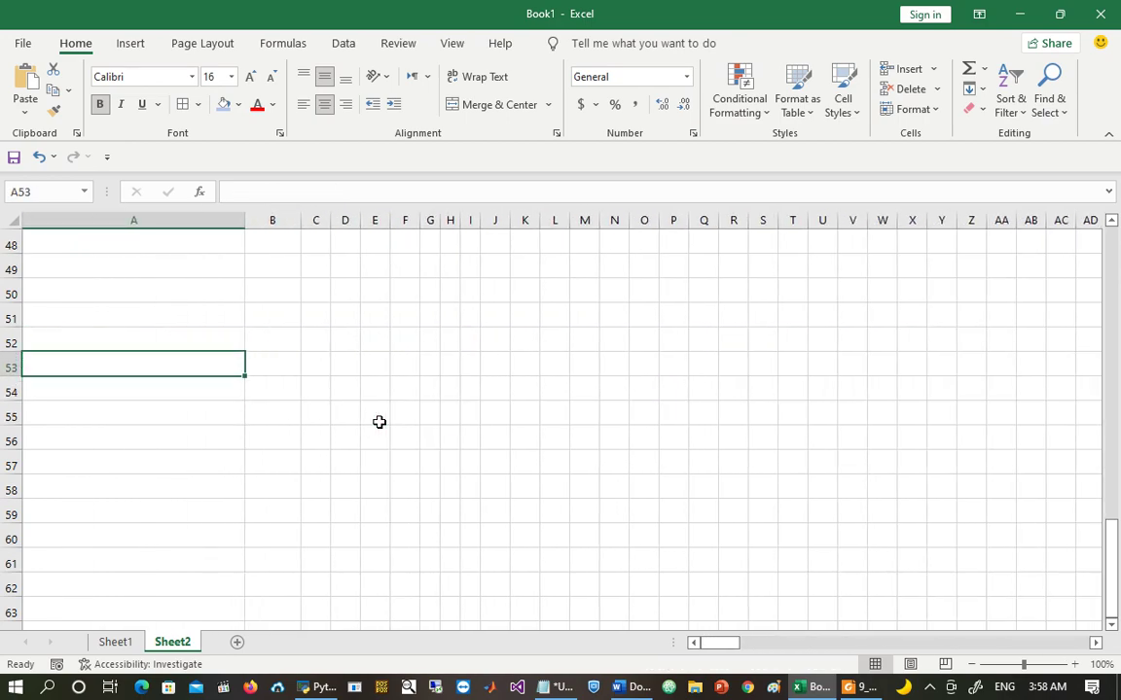
key("ctrl+Right")
key("Home")
key("Right")
key("Page_Up")
key("Right")
key("Right")
key("Right")
key("Right")
key("Right")
key("Right")
key("Right")
key("Right")
key("Right")
key("Right")
key("Right")
key("Right")
key("Right")
key("Right")
key("Right")
key("Right")
key("Right")
key("Right")
key("Right")
key("Right")
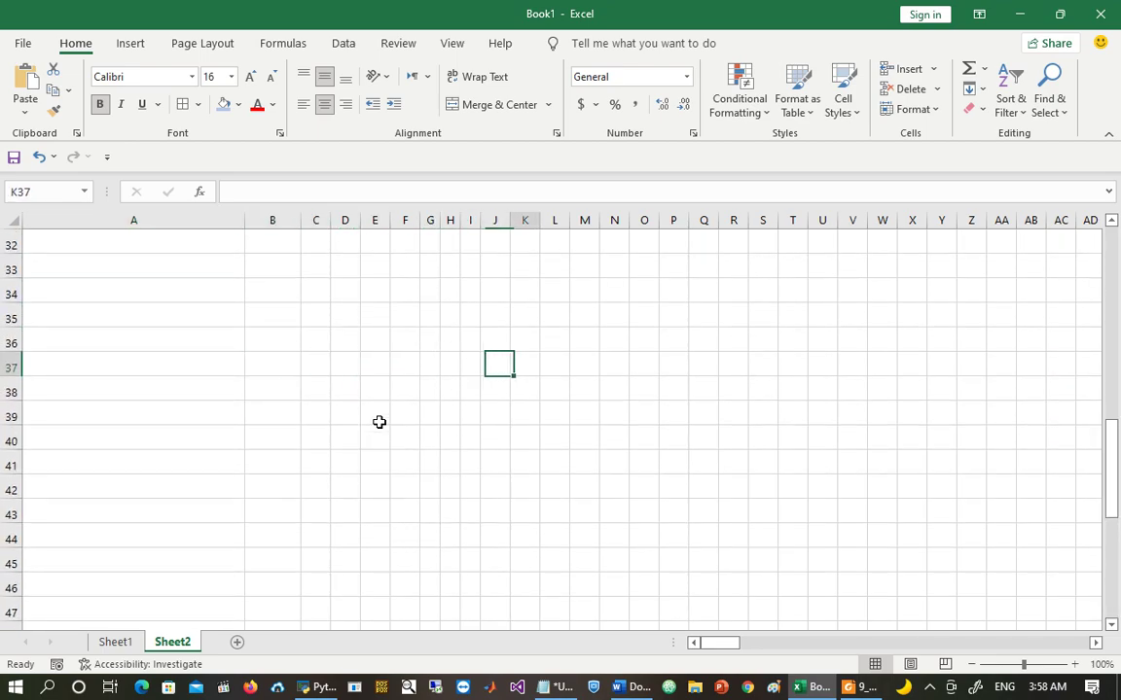
key("Right")
key("Right")
key("Right")
key("Right")
key("Right")
key("Right")
key("Right")
key("Right")
key("Right")
key("Right")
key("Right")
key("Right")
key("Right")
key("Right")
key("Right")
key("Right")
key("Right")
key("Right")
key("Right")
key("Right")
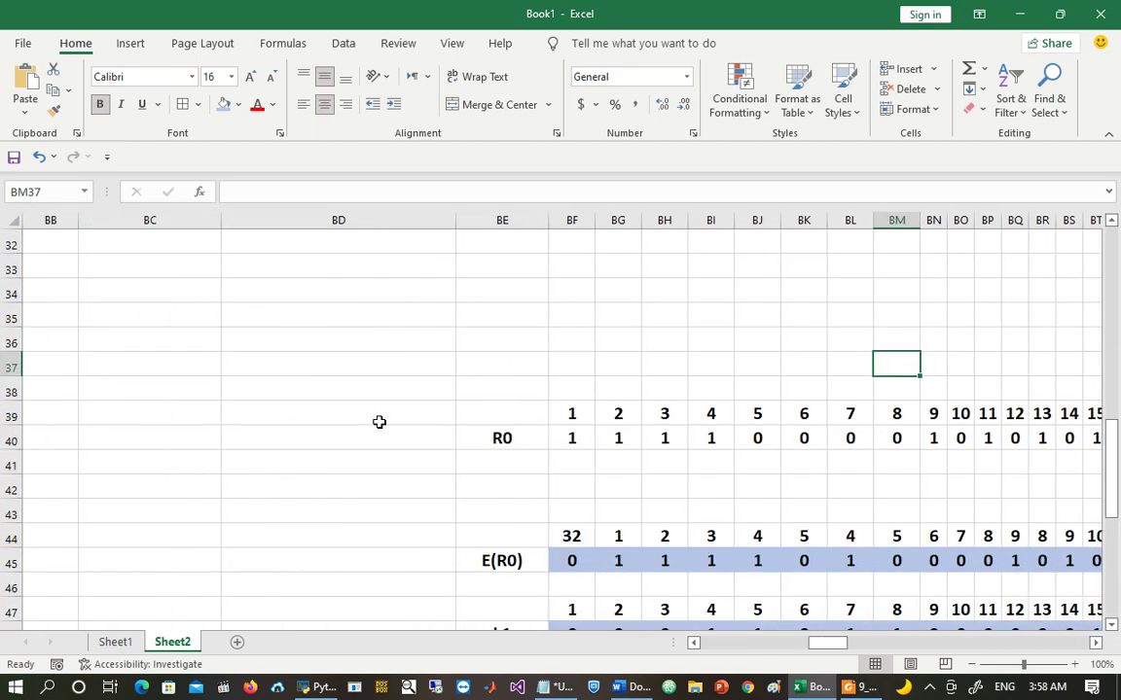
key("Down")
key("Down")
key("Down")
key("Down")
key("Down")
key("Down")
key("Down")
key("Down")
key("Down")
key("Down")
key("Down")
key("Down")
key("Down")
key("Down")
key("Down")
key("Down")
key("Down")
key("Down")
key("Down")
key("Down")
key("Down")
key("Down")
key("Down")
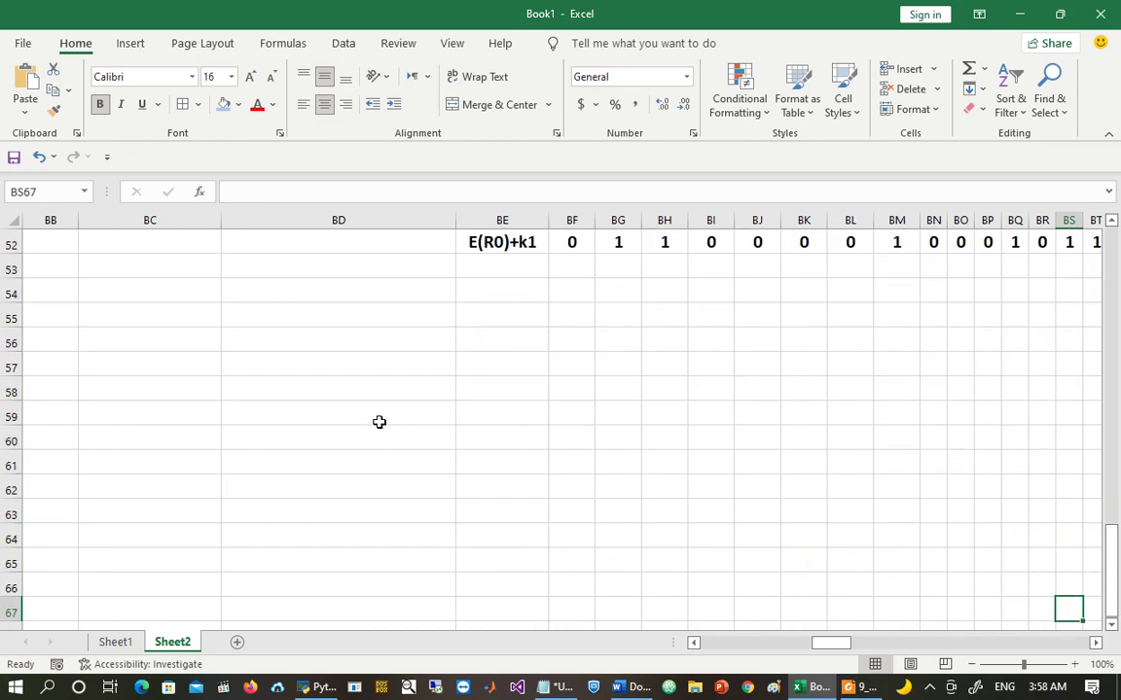
key("Up")
key("Up")
key("Up")
key("Up")
key("Up")
key("Up")
key("Up")
key("Up")
key("Up")
key("Up")
key("Up")
key("Up")
key("Up")
key("Up")
key("Up")
key("Up")
key("Up")
key("Up")
key("Up")
key("Up")
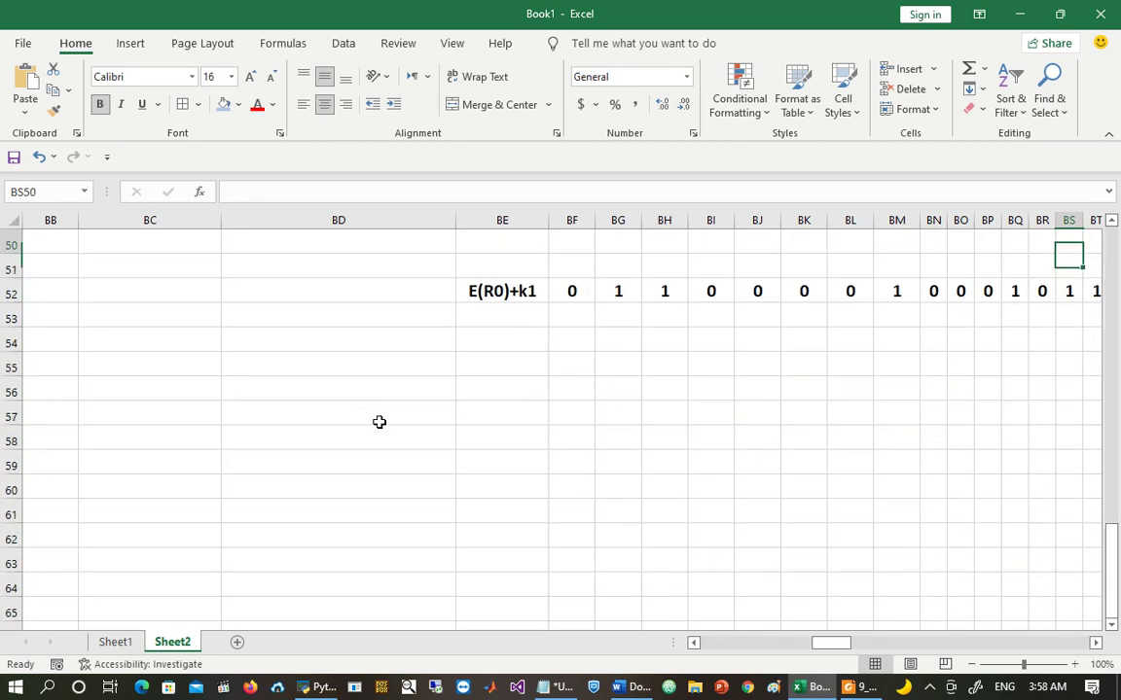
left_click(574, 484)
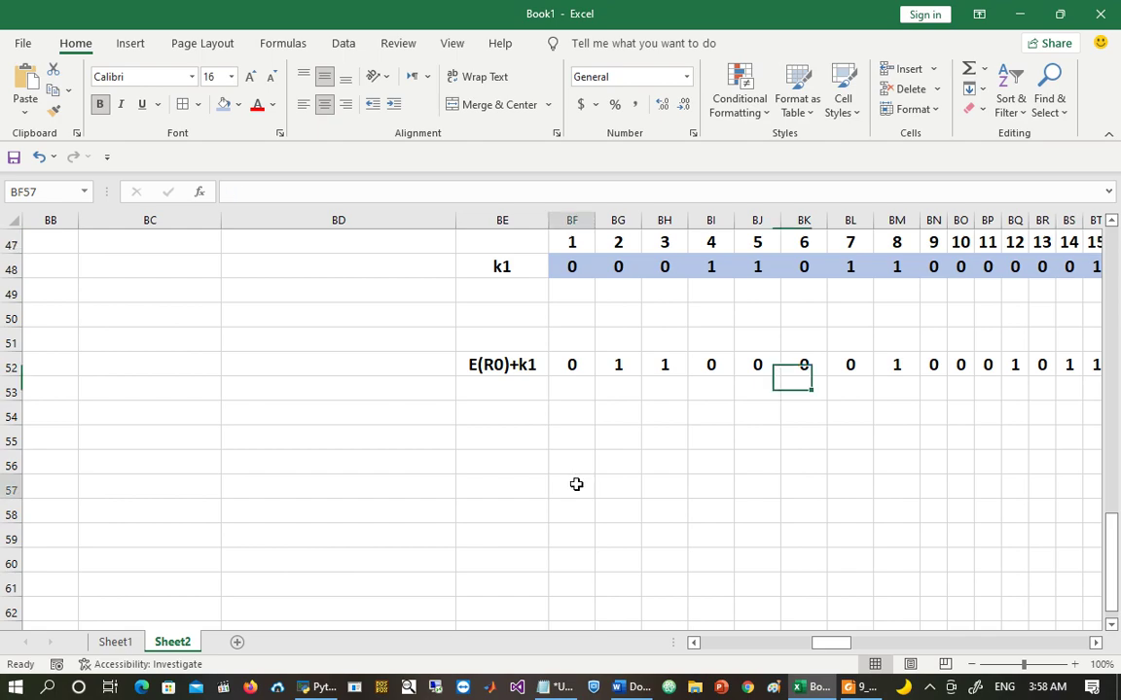
key("ctrl+v")
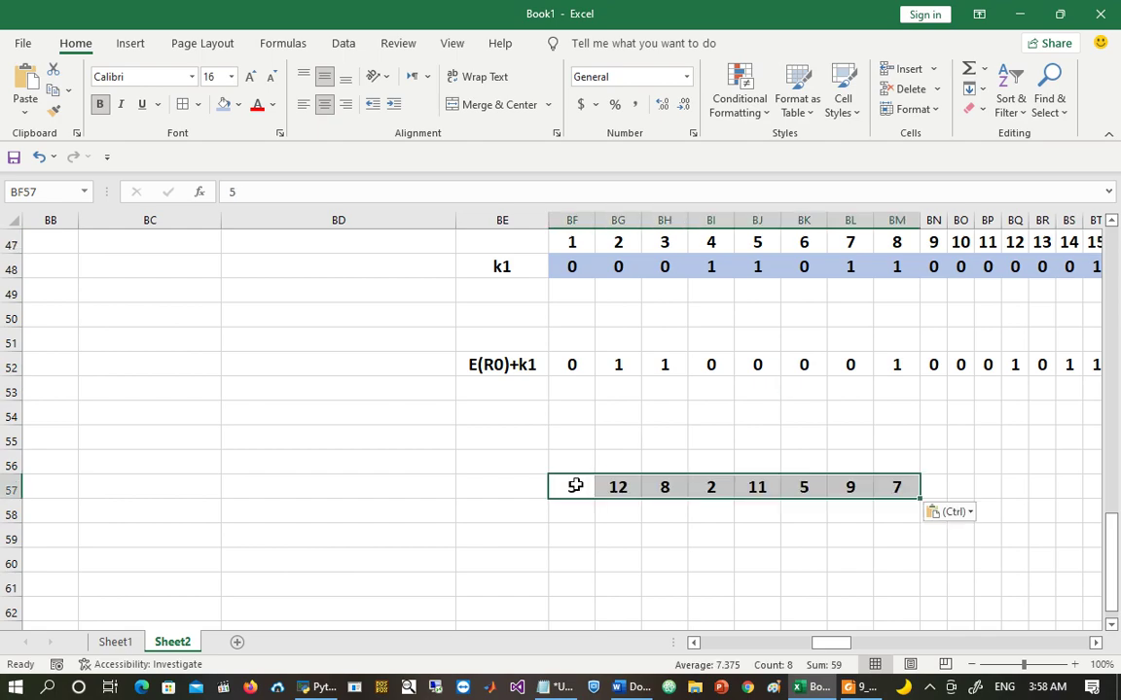
Step: Number the E(R0)+k1 bits from 1 to 48 in row 51, filling the series from BF51 to DA51
key("Right")
key("Right")
key("Right")
key("Right")
key("Right")
key("Right")
key("Right")
key("Right")
key("Right")
key("Right")
key("Up")
key("Up")
key("Up")
key("Up")
key("Up")
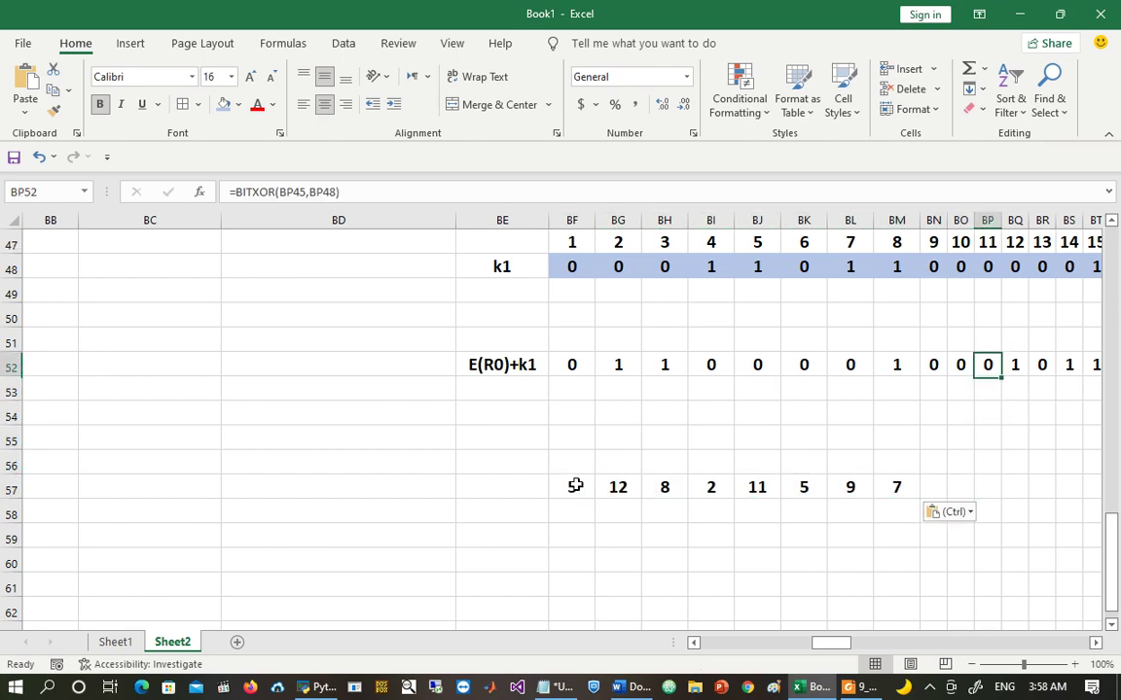
key("Up")
key("Left")
key("Left")
key("Left")
key("Left")
key("Left")
key("Left")
key("Left")
key("Left")
key("Left")
key("Left")
key("Left")
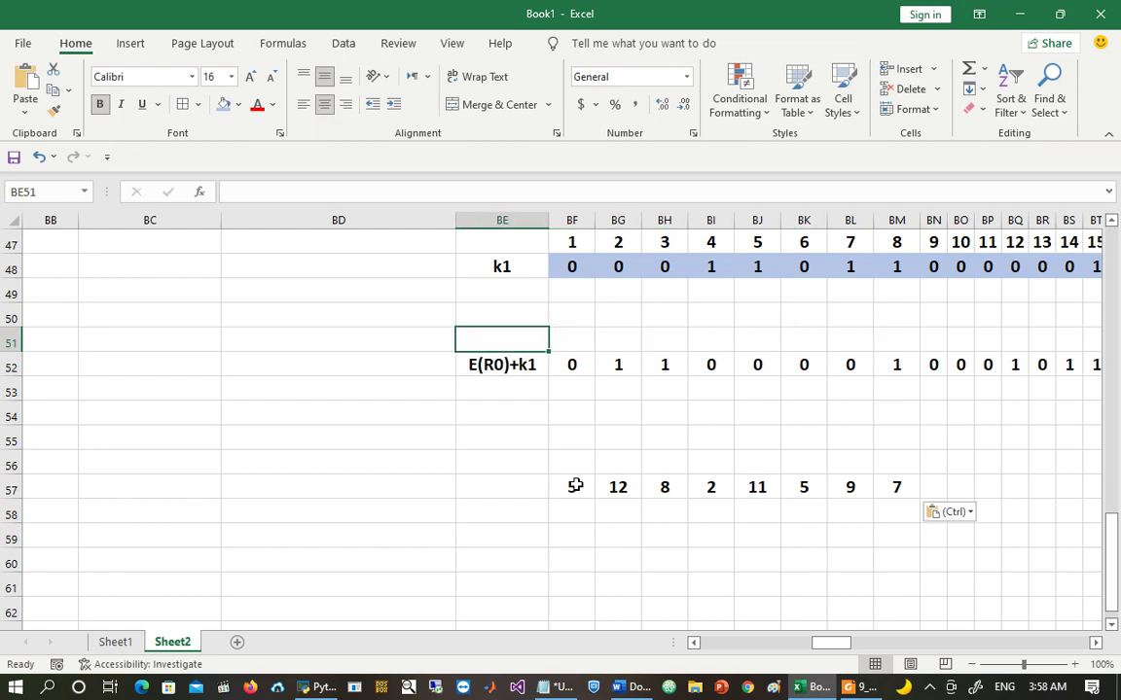
key("Right")
key("Right")
key("Left")
type("1")
key("Right")
type("2")
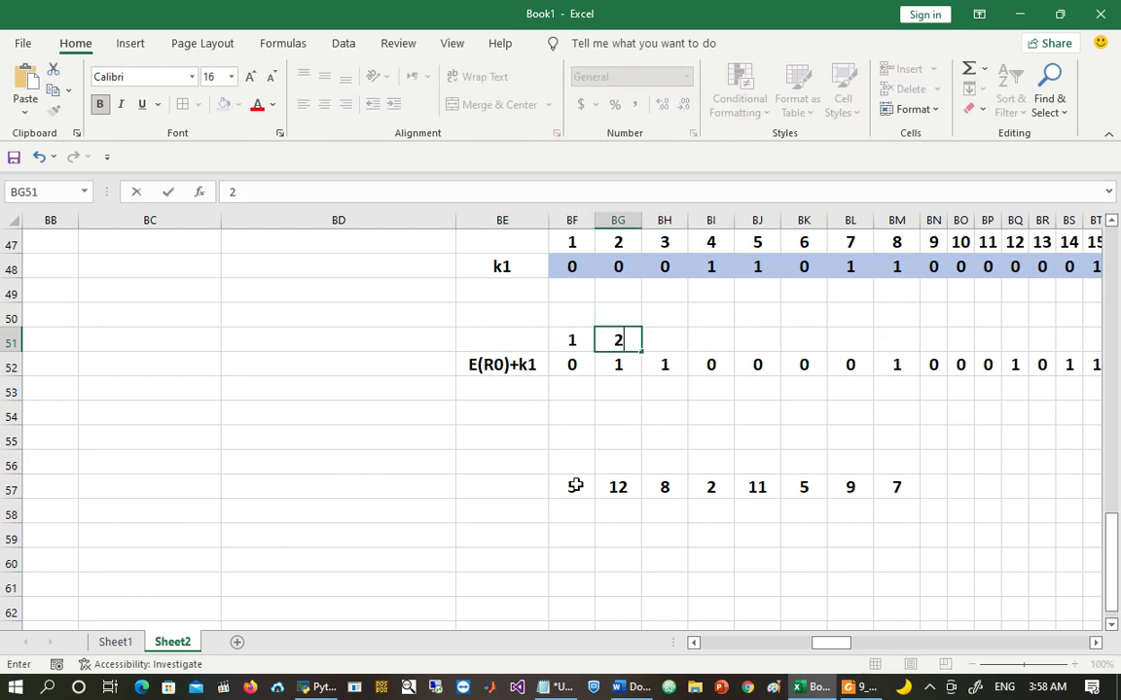
key("Right")
left_click_drag(570, 337, 1046, 350)
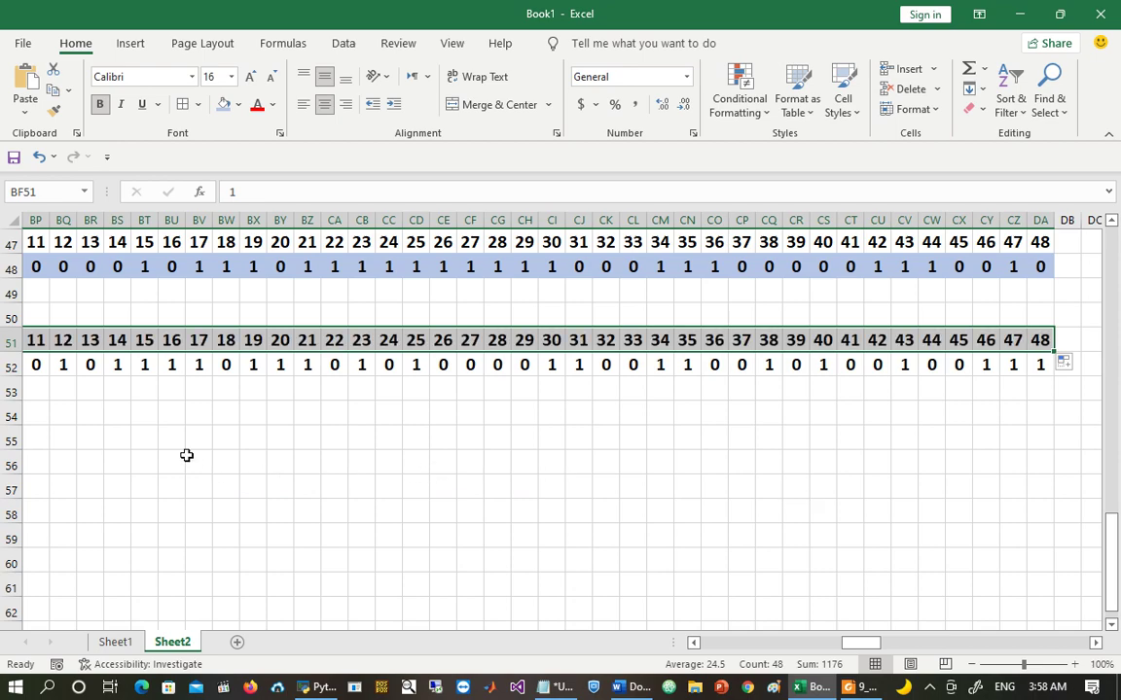
Step: Convert the eight S-box outputs in row 57 to 4-bit binary with =DEC2BIN(BF57,4) in BF58, filled across to BM58
key("ctrl+Left")
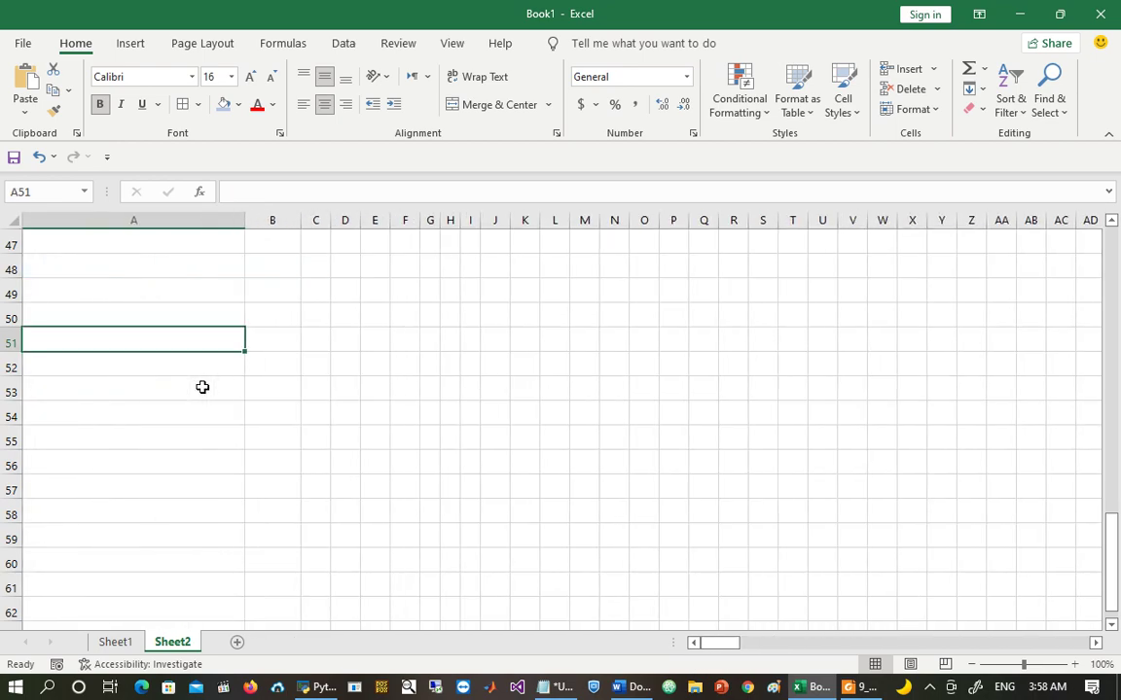
key("ctrl+Right")
key("Down")
key("Down")
key("Down")
key("Down")
key("Down")
key("Down")
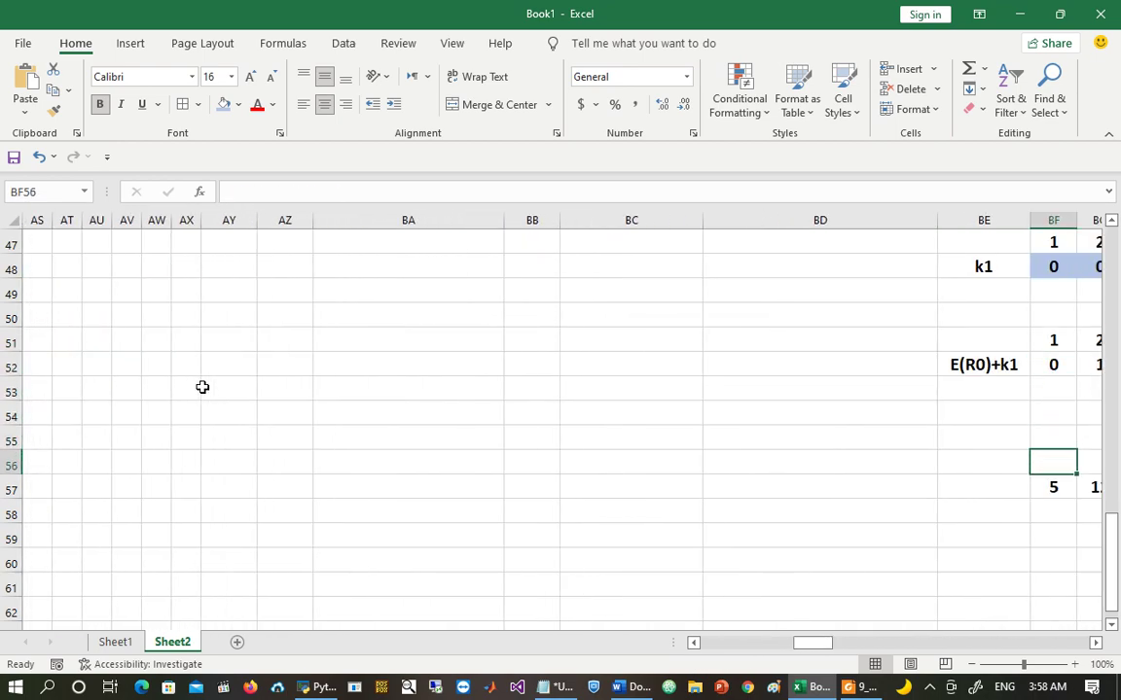
key("Right")
key("Right")
key("Right")
key("Right")
key("Right")
key("Right")
key("Right")
key("Right")
key("Right")
key("Right")
key("Right")
key("Right")
key("Right")
key("Right")
key("Right")
key("Left")
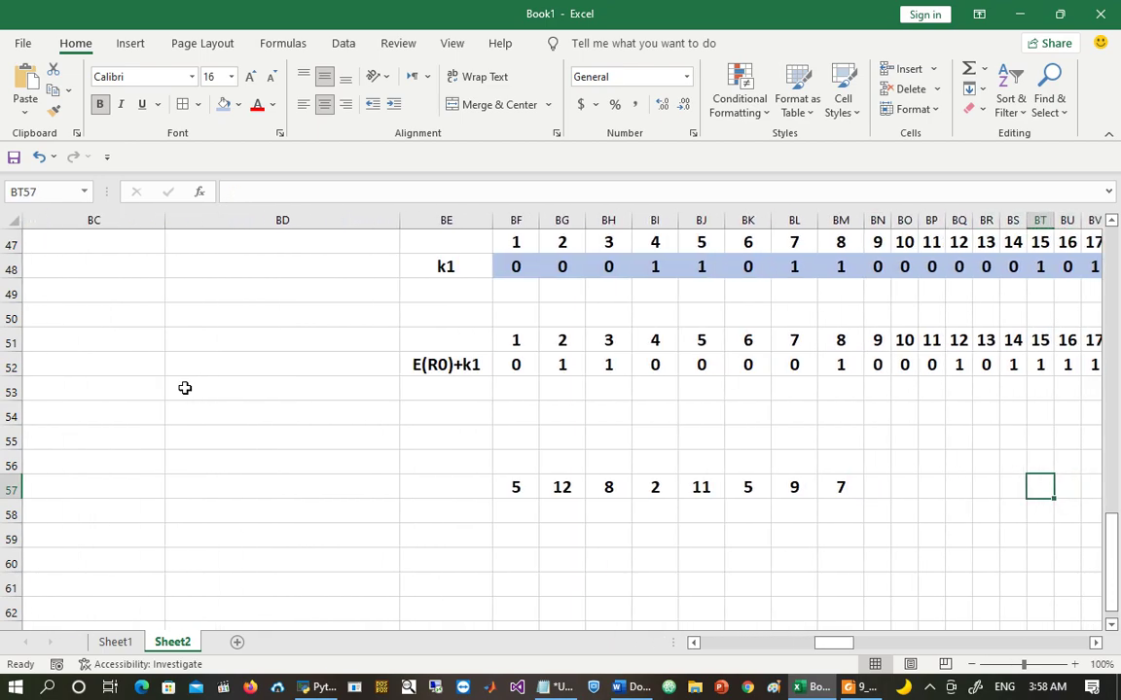
left_click(517, 513)
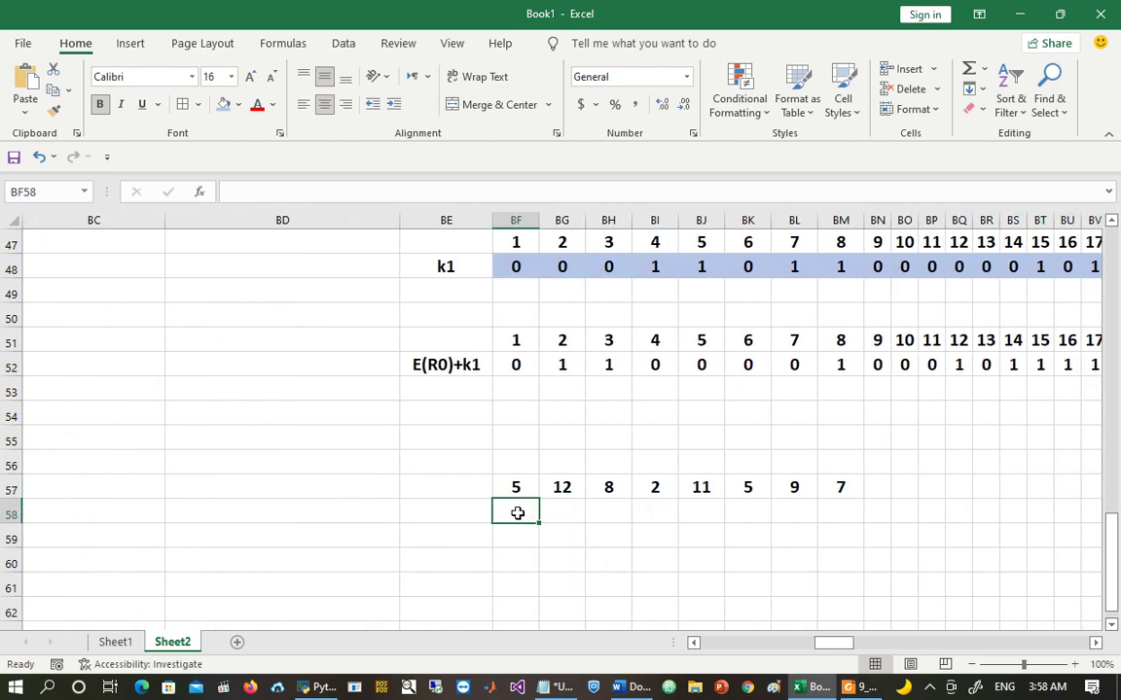
type("=dec2")
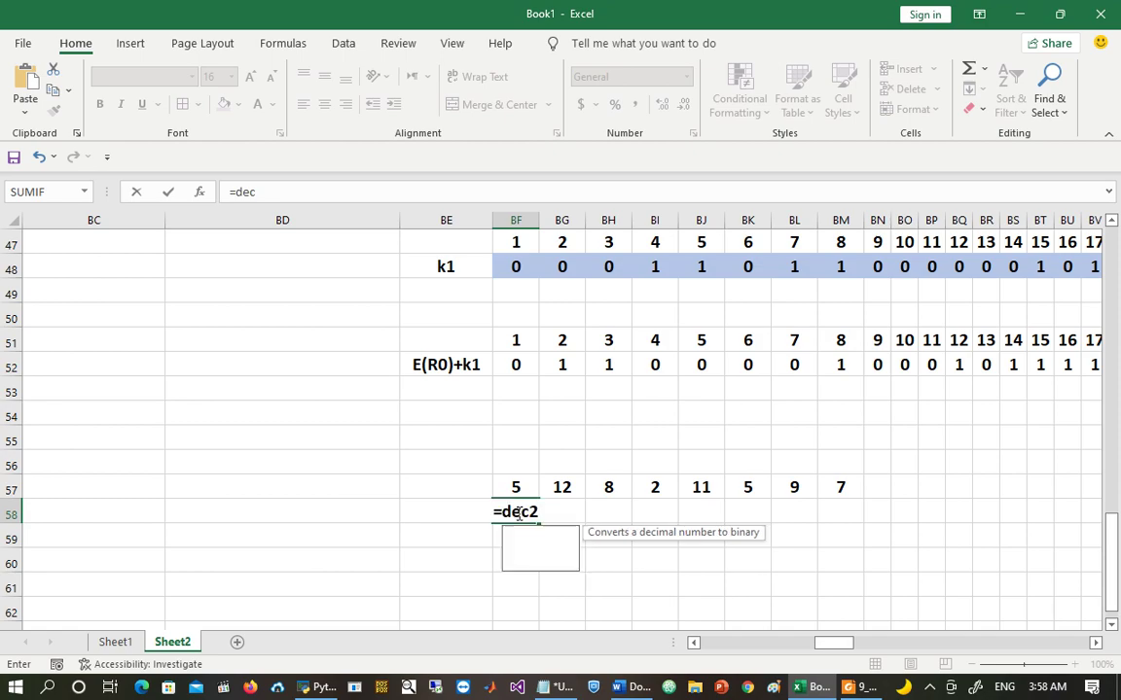
type("bin(")
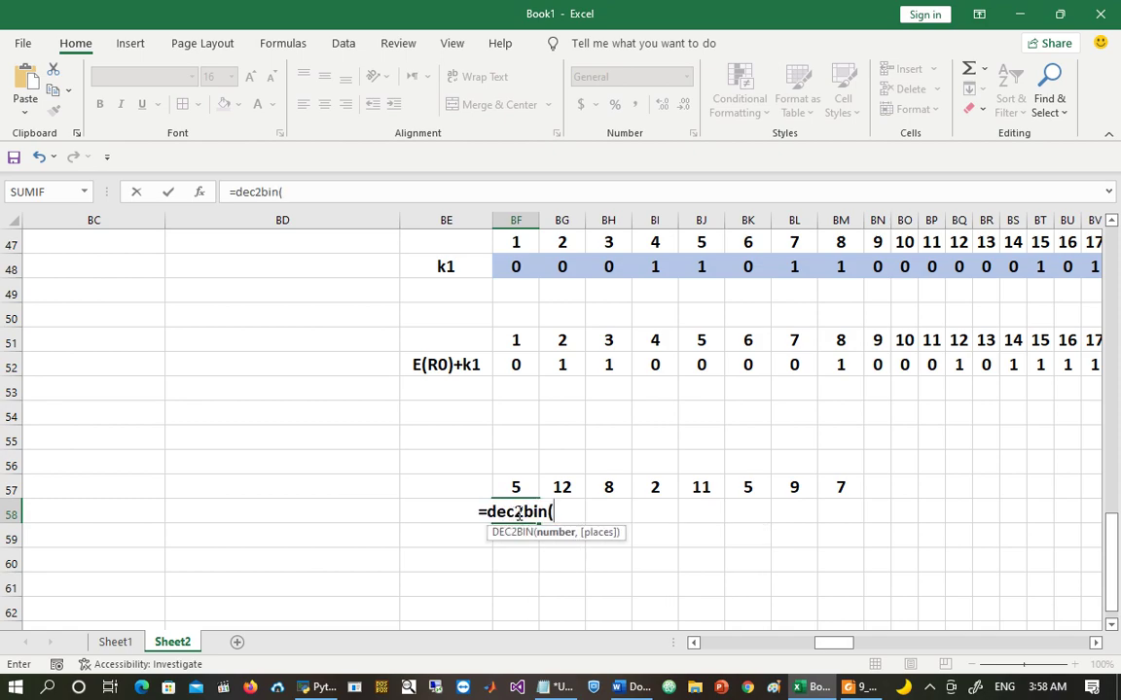
left_click(513, 486)
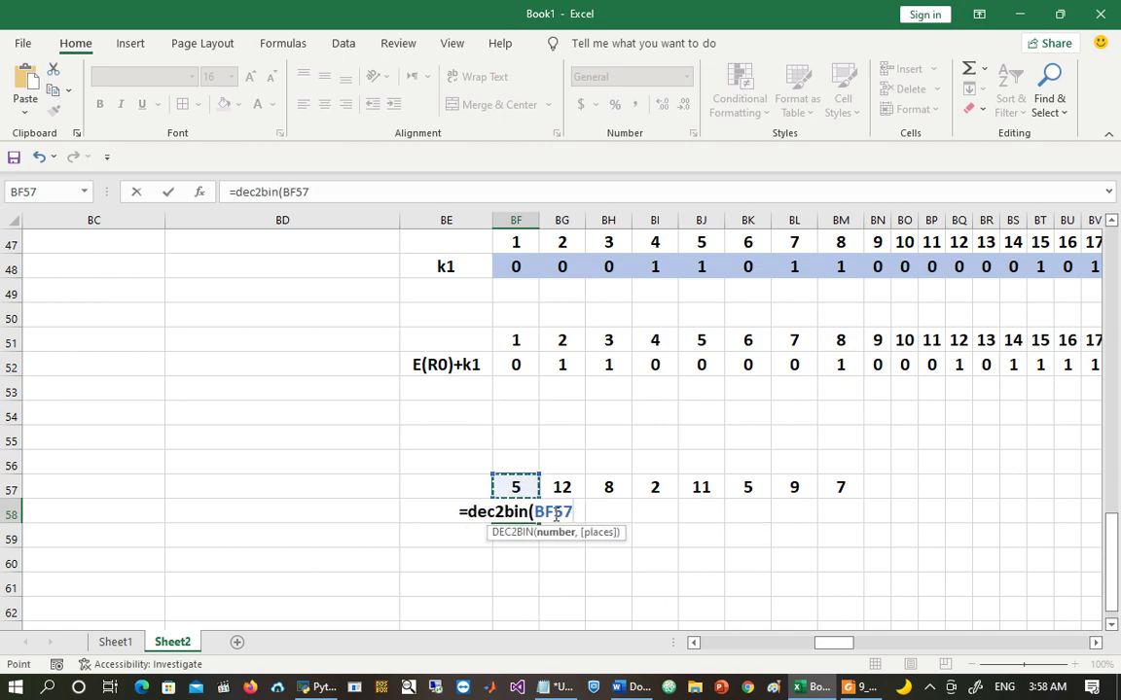
type(",4")
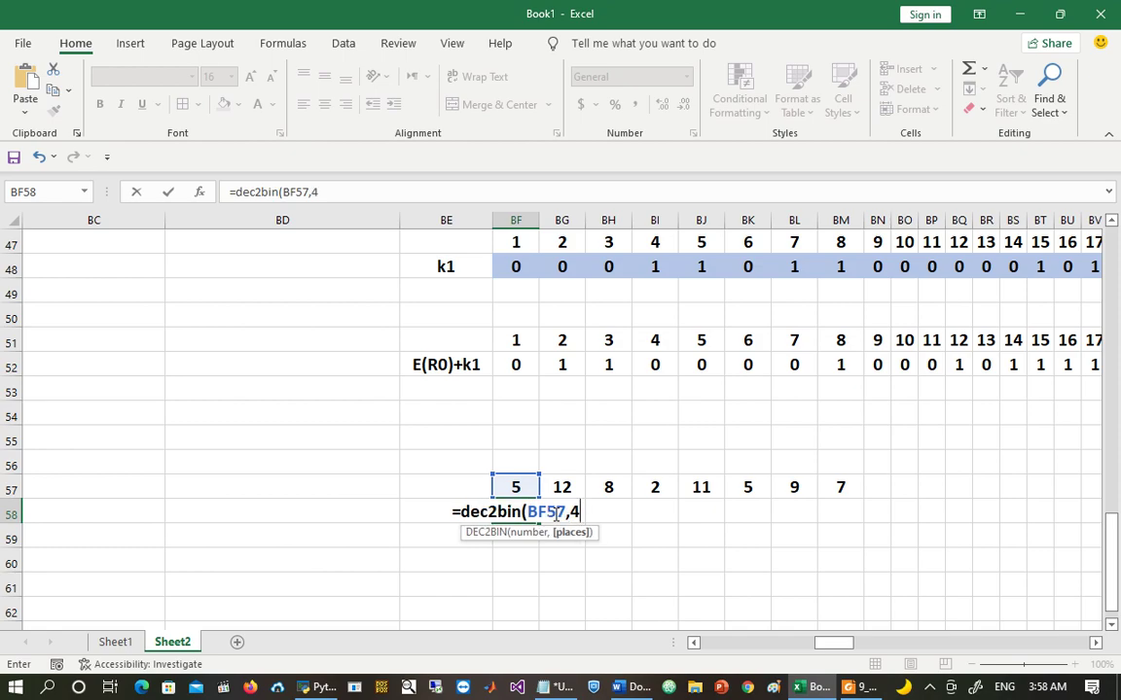
type(")")
key("Return")
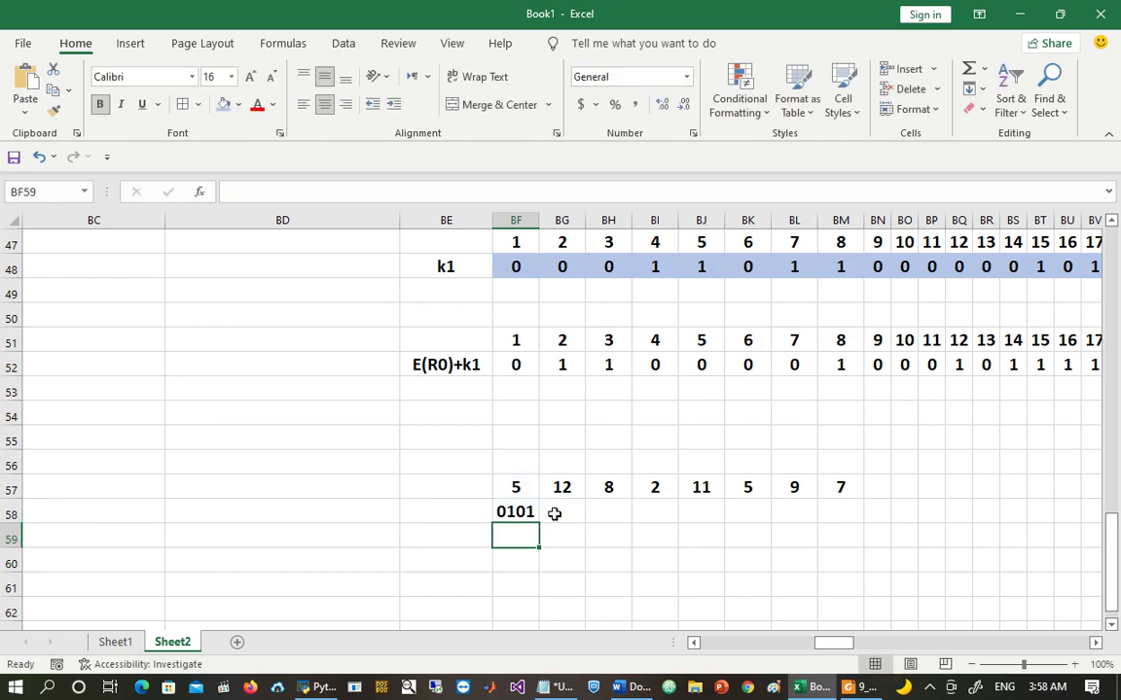
left_click(522, 511)
left_click_drag(539, 522, 855, 533)
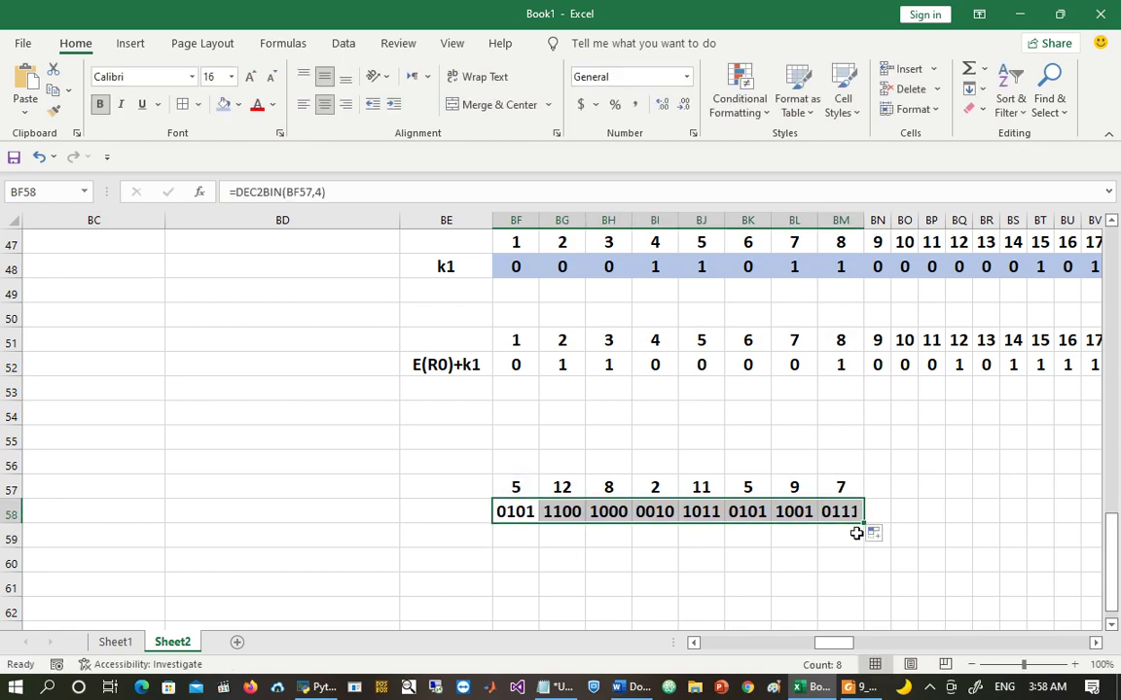
Step: Copy the eight 4-bit values in BF58:BM58 and replace all the text in Notepad with them
key("ctrl+c")
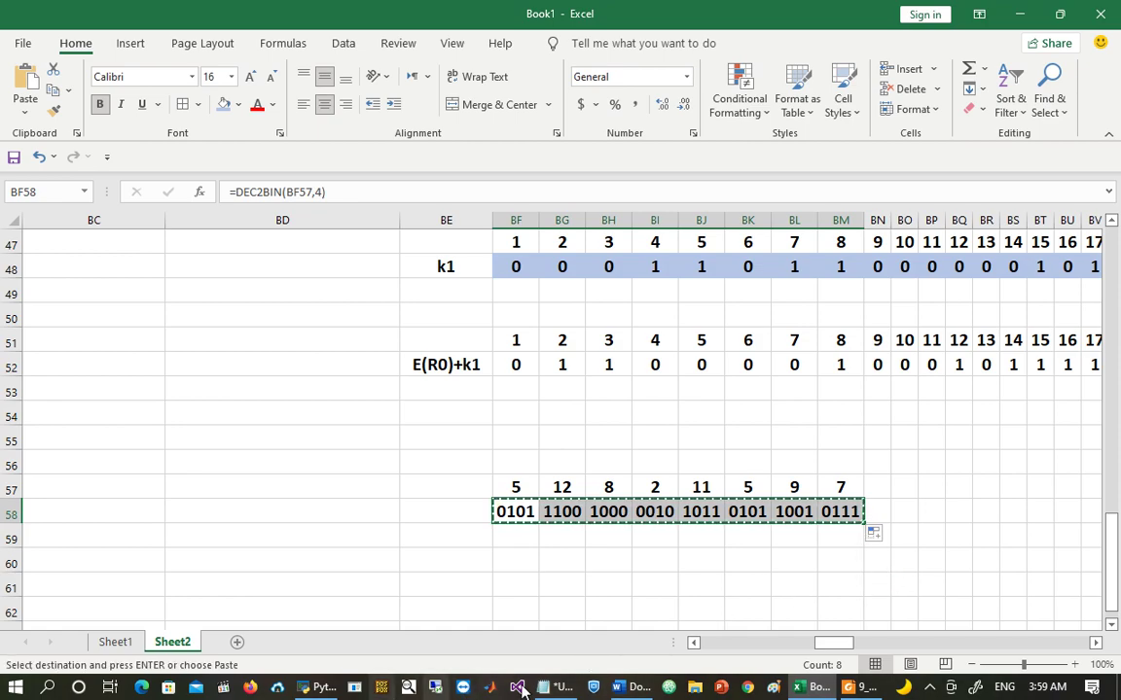
left_click(561, 687)
key("ctrl+a")
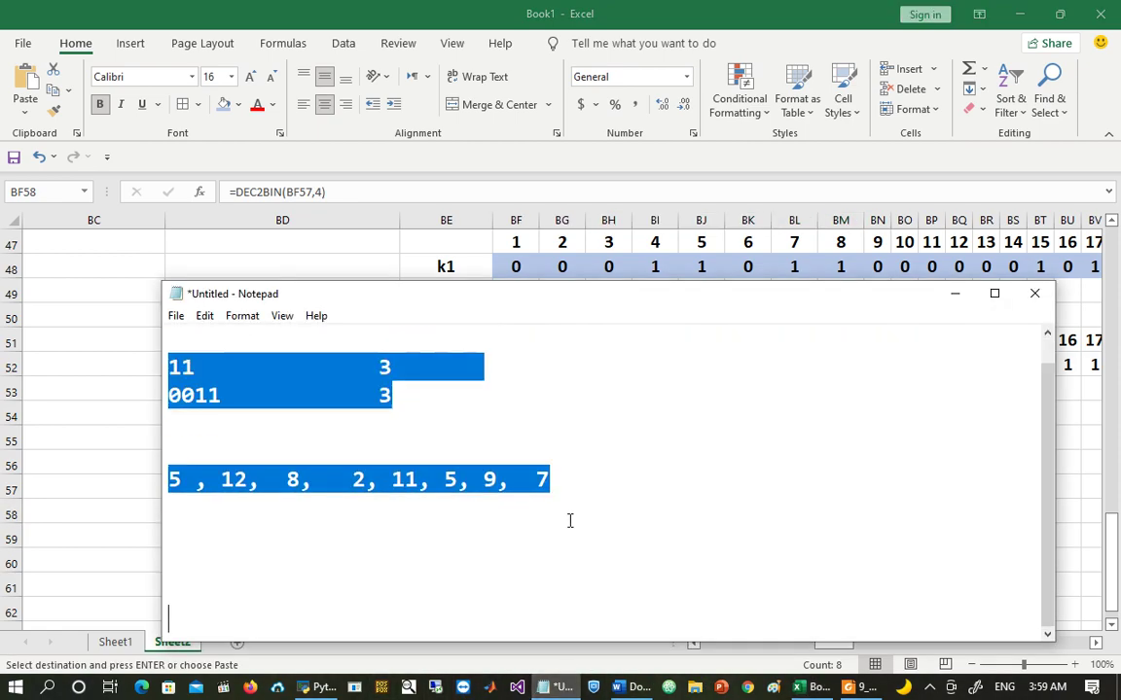
key("ctrl+v")
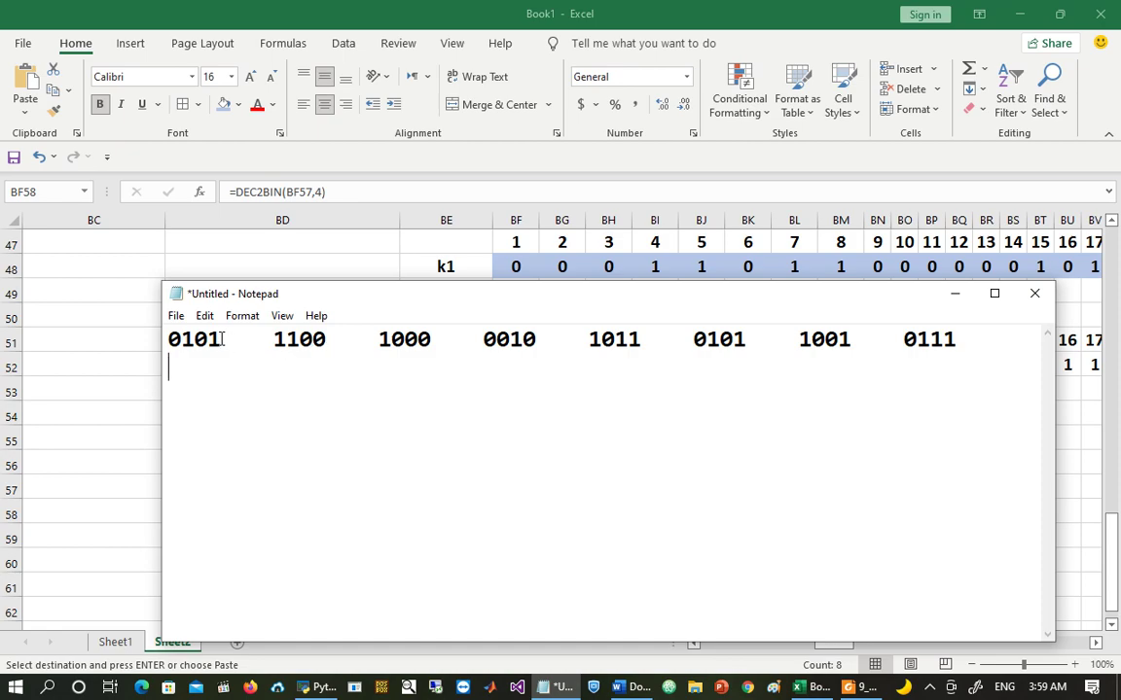
Step: Remove all the tab gaps between the 4-bit groups so they form one continuous bit string
left_click_drag(222, 339, 278, 339)
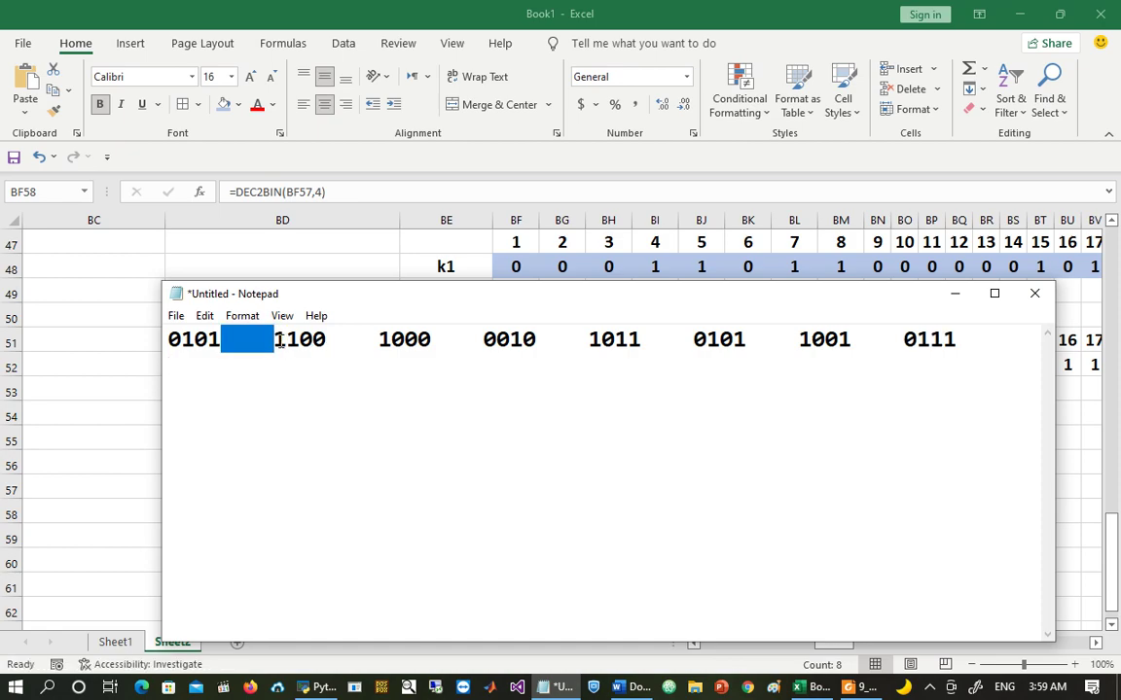
key("ctrl+h")
key("Tab")
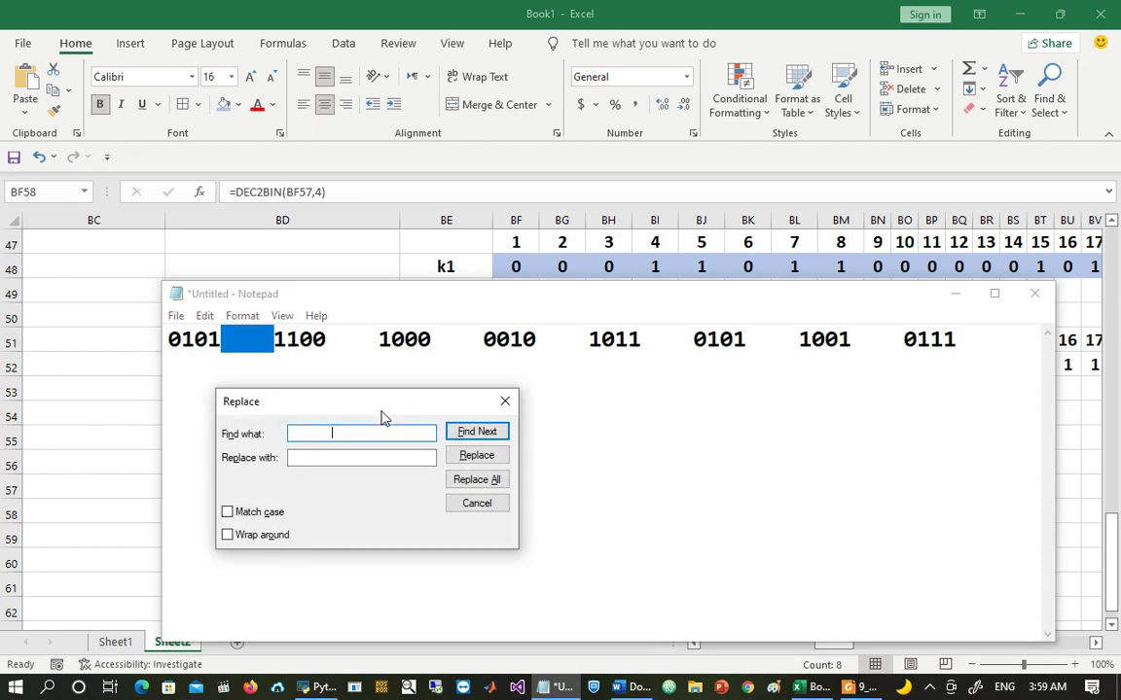
left_click(476, 503)
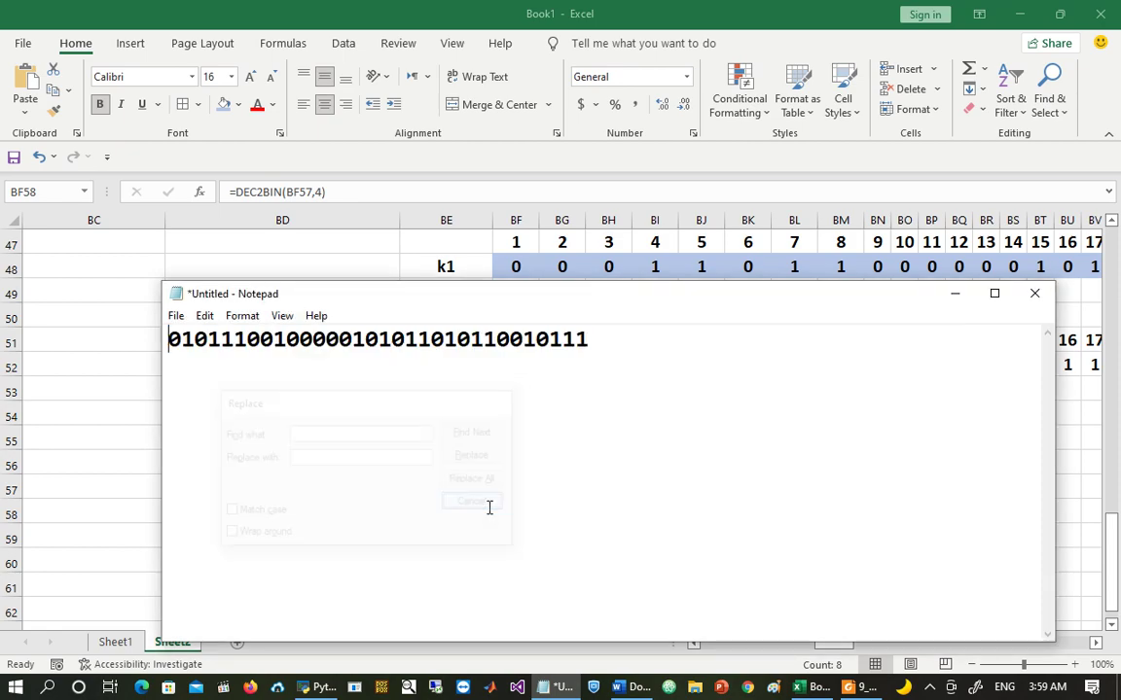
Step: Put a comma after every bit by replacing all 0 with "0," and all 1 with "1,"
key("ctrl+h")
type("0")
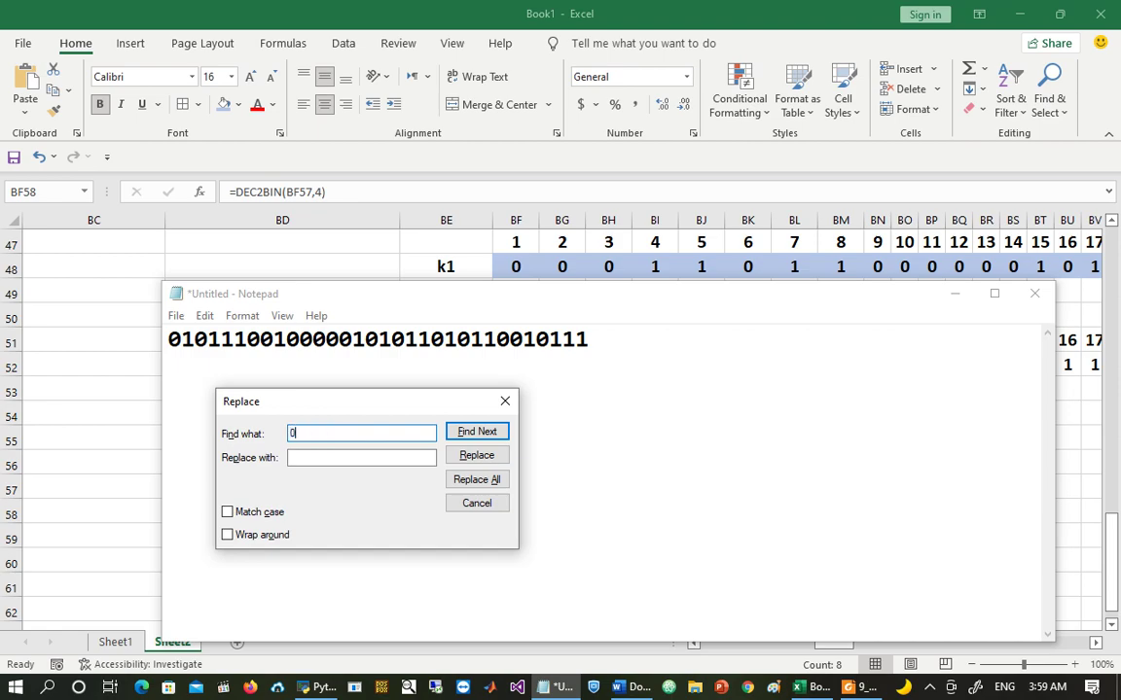
key("Tab")
type("0")
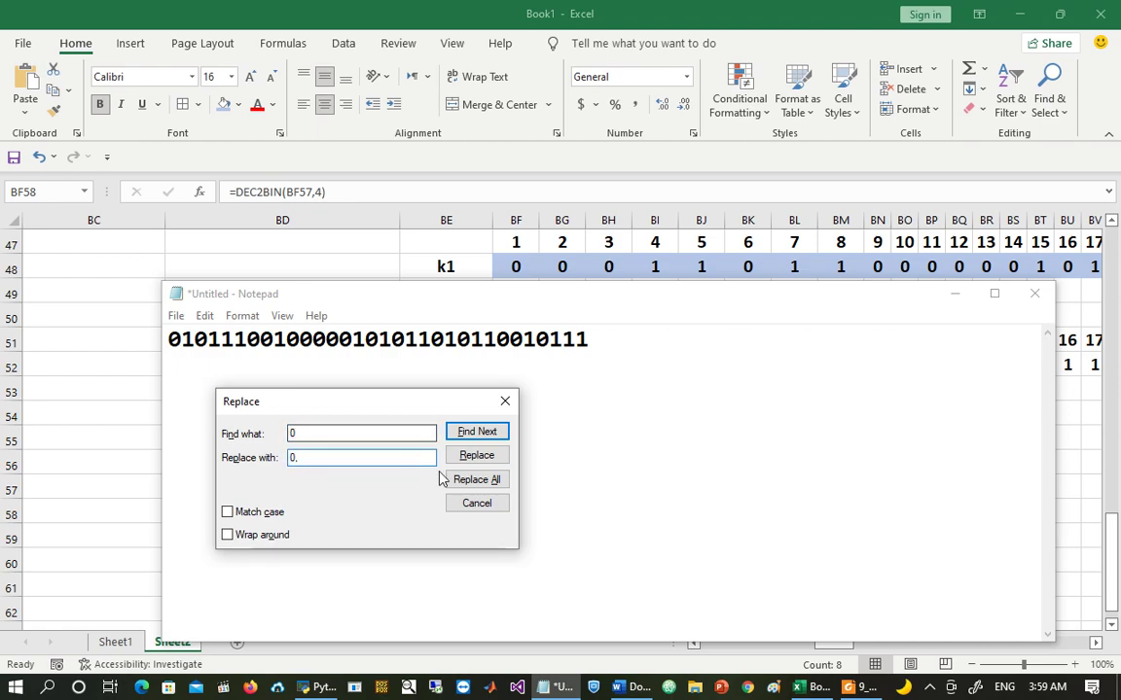
left_click(477, 480)
double_click(333, 437)
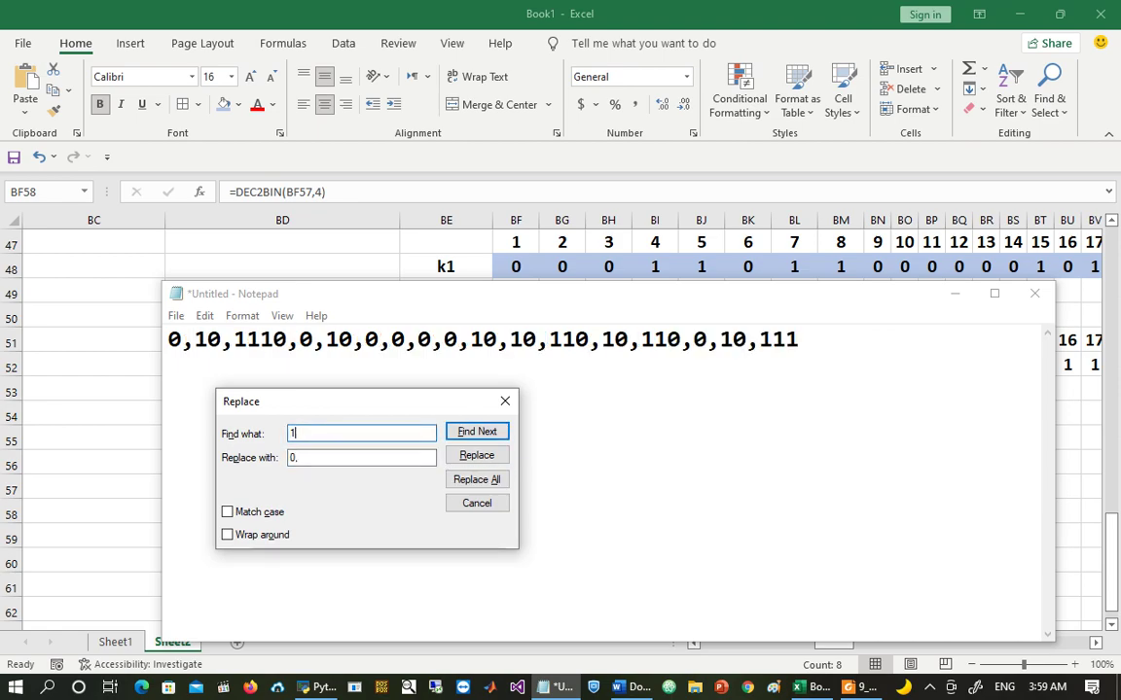
key("Tab")
type("1,")
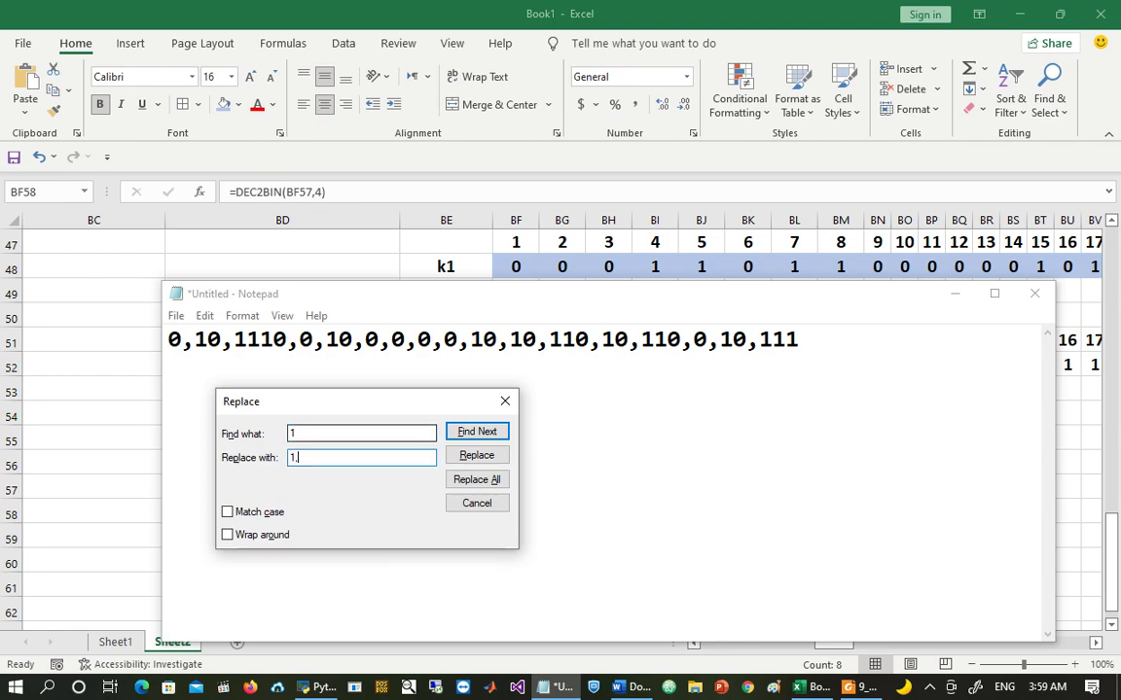
left_click(476, 480)
left_click(477, 503)
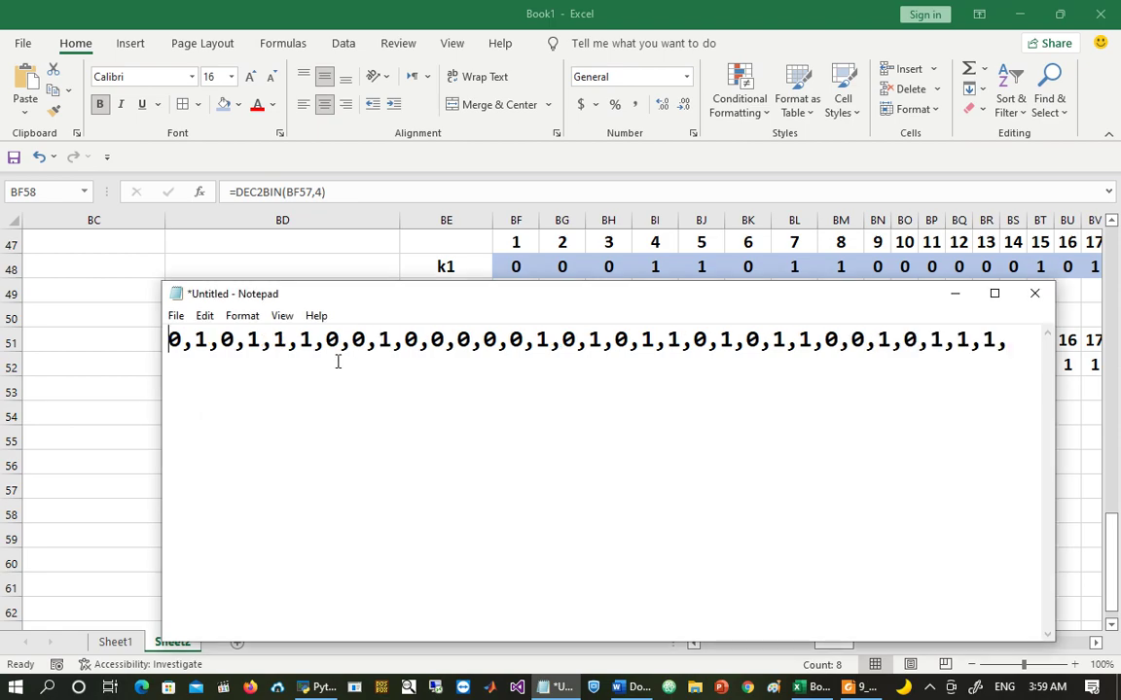
Step: Cut the comma-separated bit string from Notepad and paste it into Excel starting at BF61
left_click_drag(168, 340, 854, 359)
key("ctrl+x")
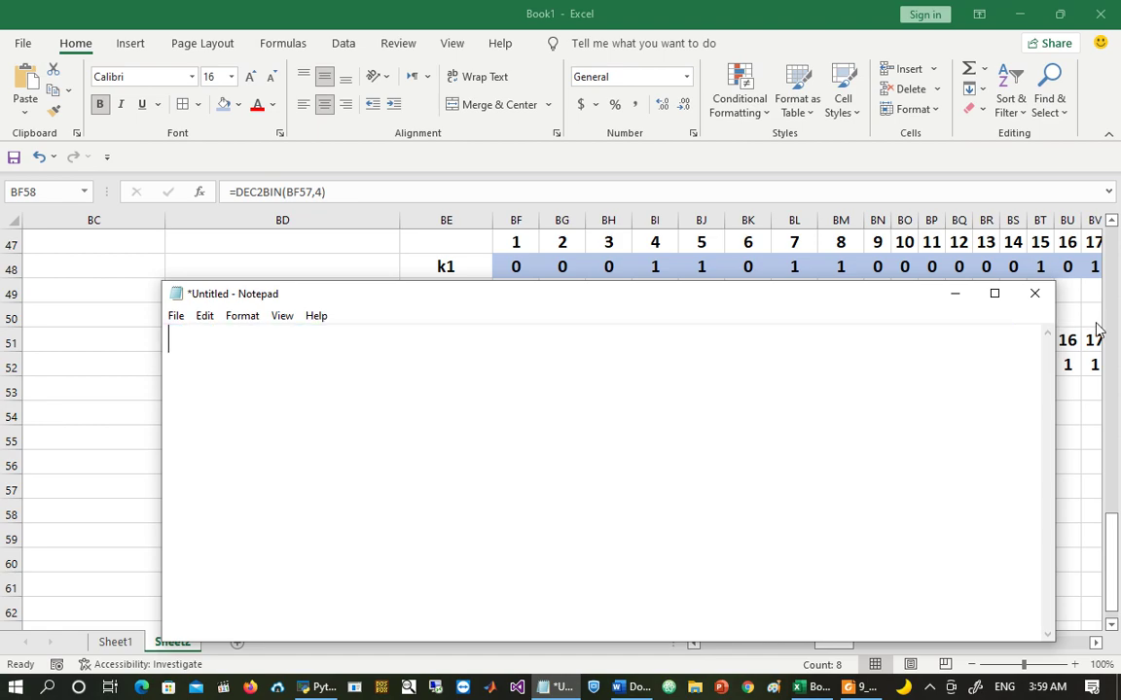
left_click(757, 8)
left_click(508, 556)
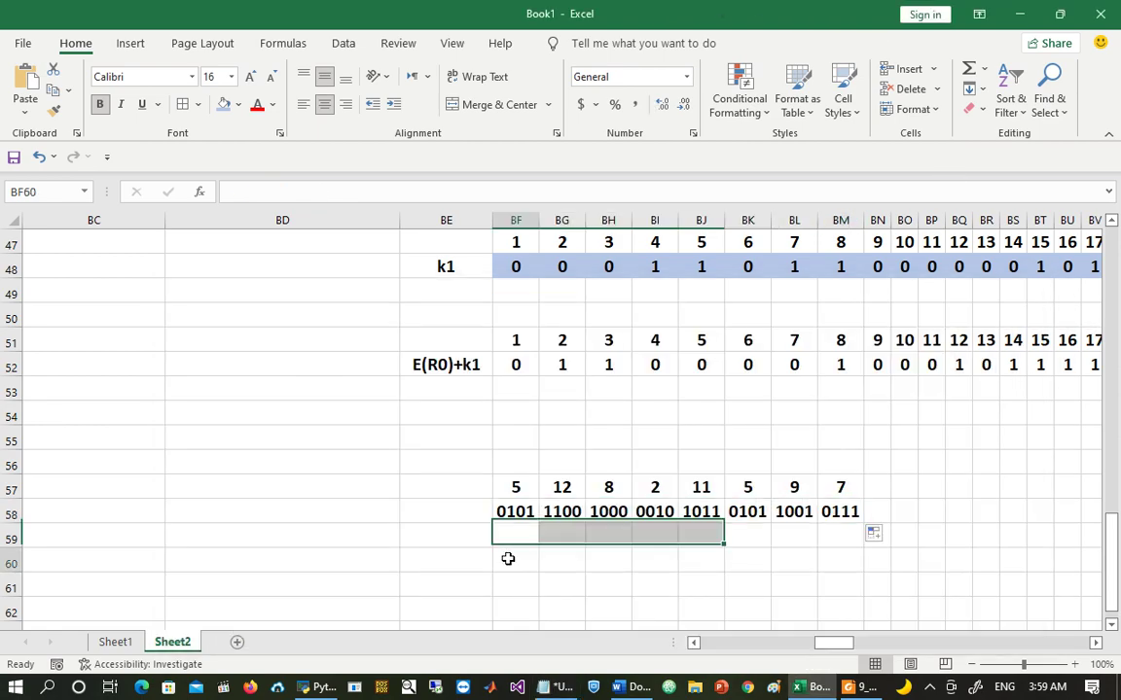
left_click(525, 591)
key("ctrl+v")
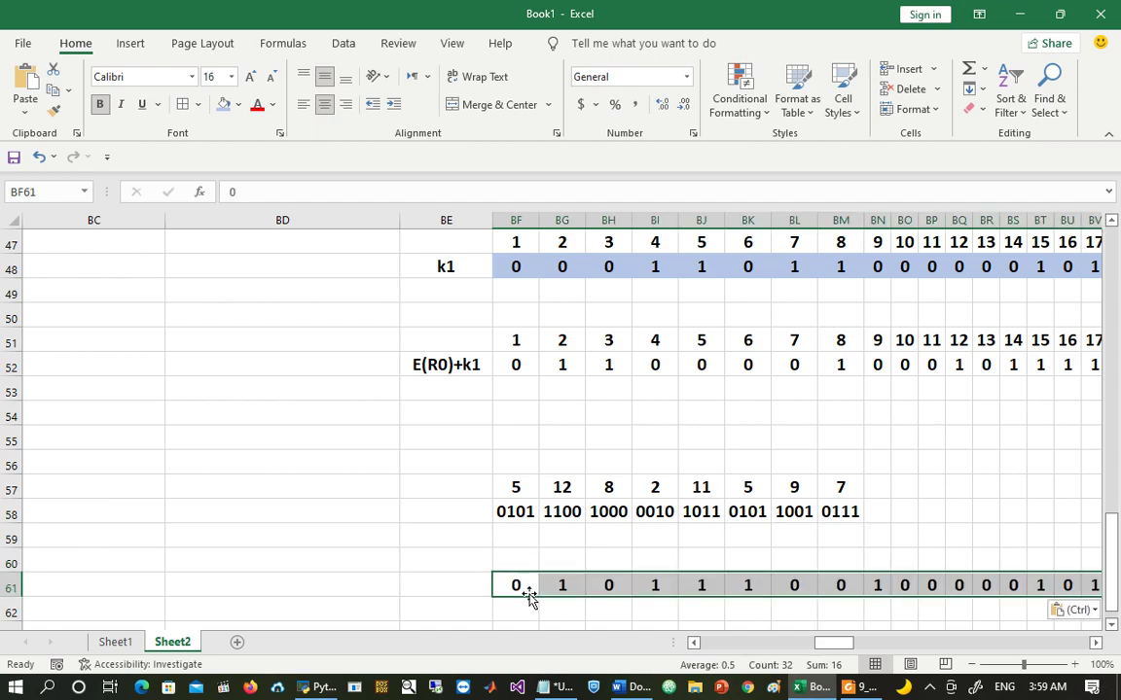
Step: Number the pasted bits from 1 to 32 in row 60, filling the series from BF60 to CK60
left_click(525, 559)
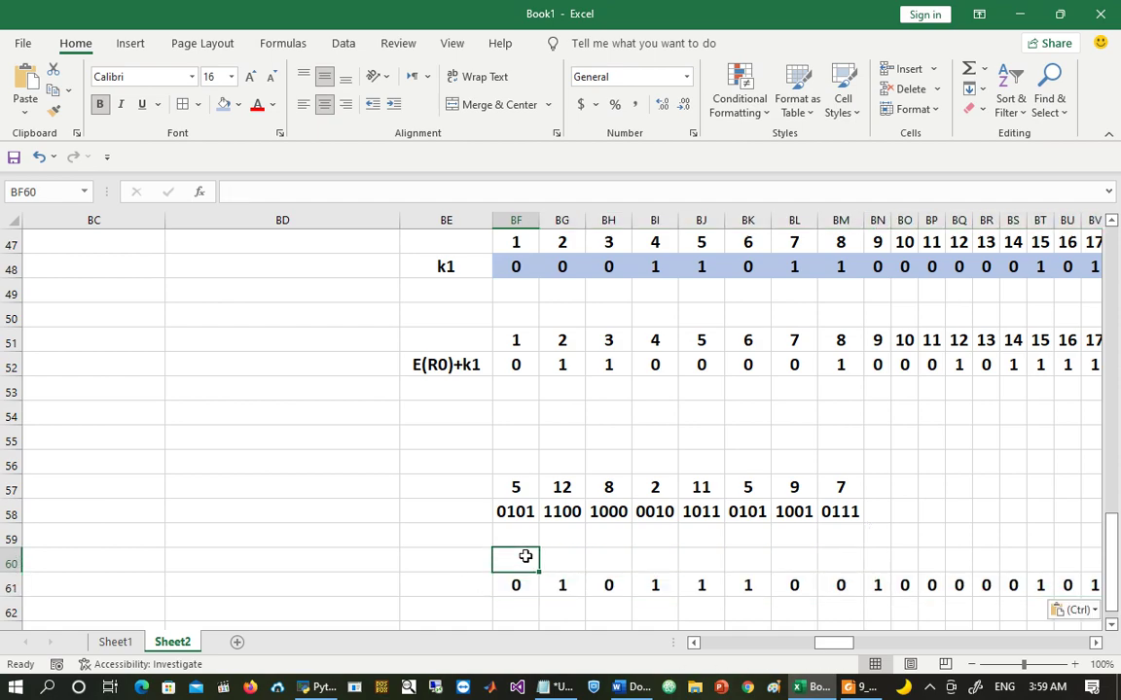
type("1")
key("Tab")
type("2")
key("Tab")
left_click_drag(518, 557, 1025, 583)
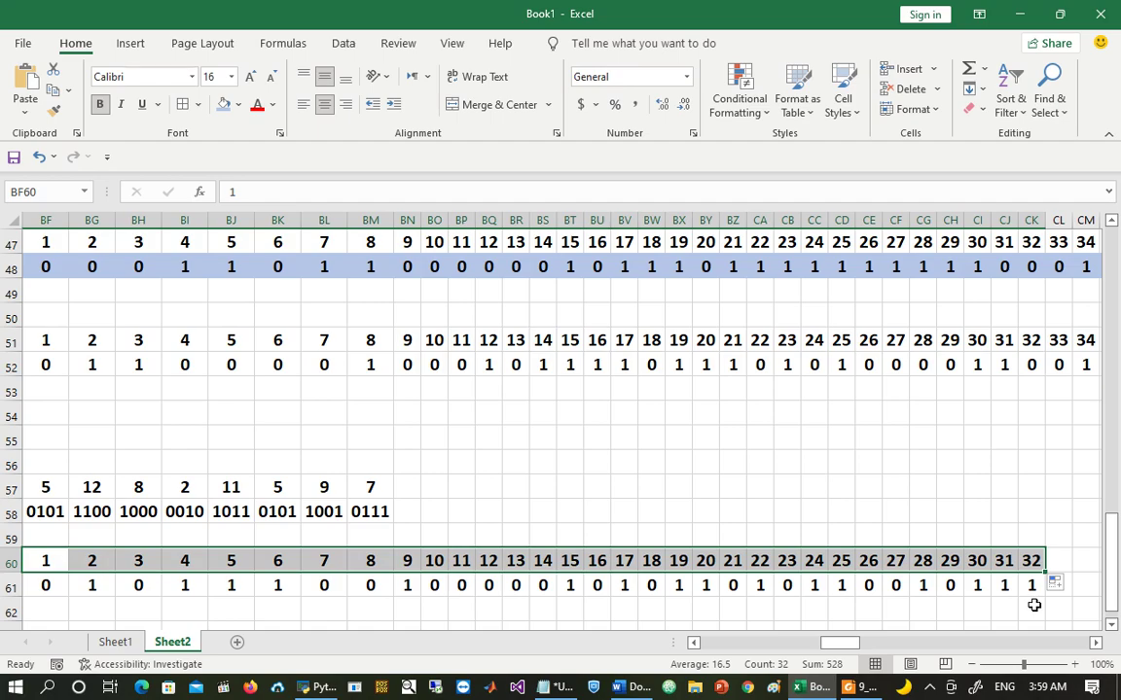
Step: Copy the 32 bits in BF61:CK61 and paste them into the empty Notepad document
left_click(1036, 591)
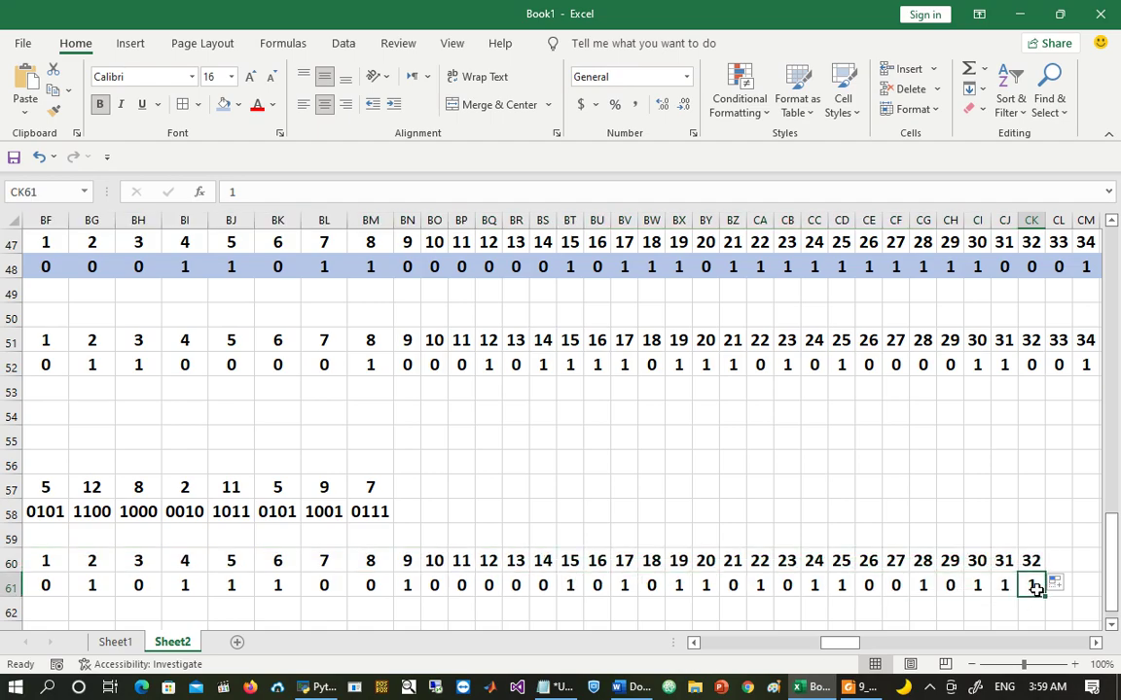
key("ctrl+Left")
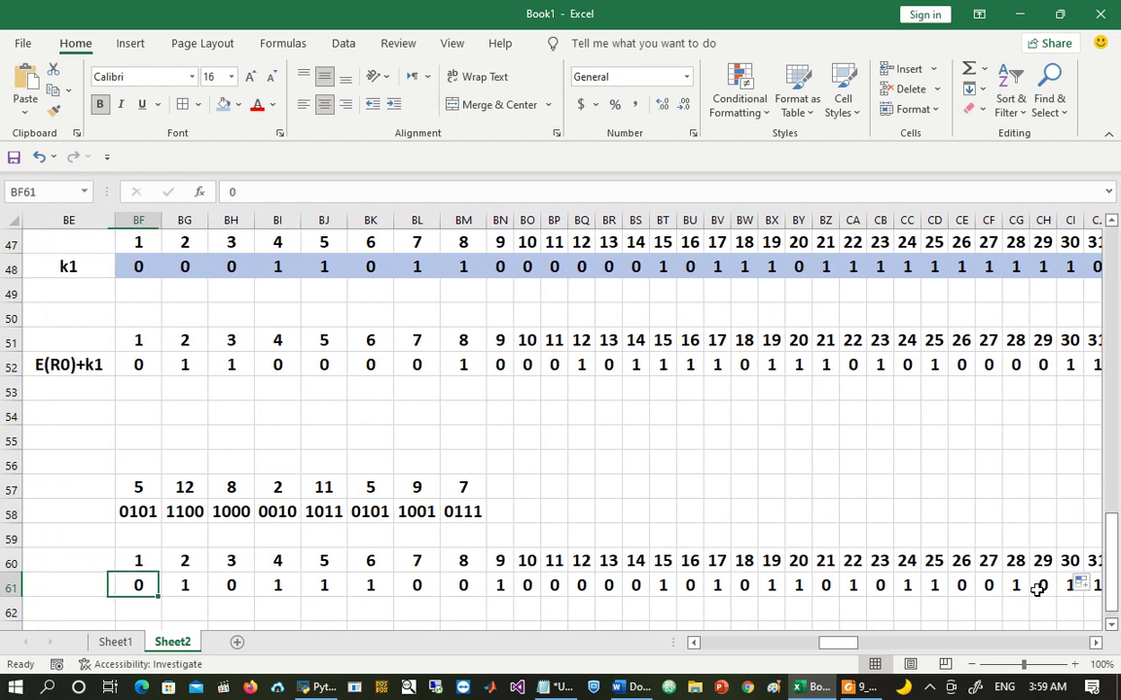
key("ctrl+shift+Right")
key("ctrl+c")
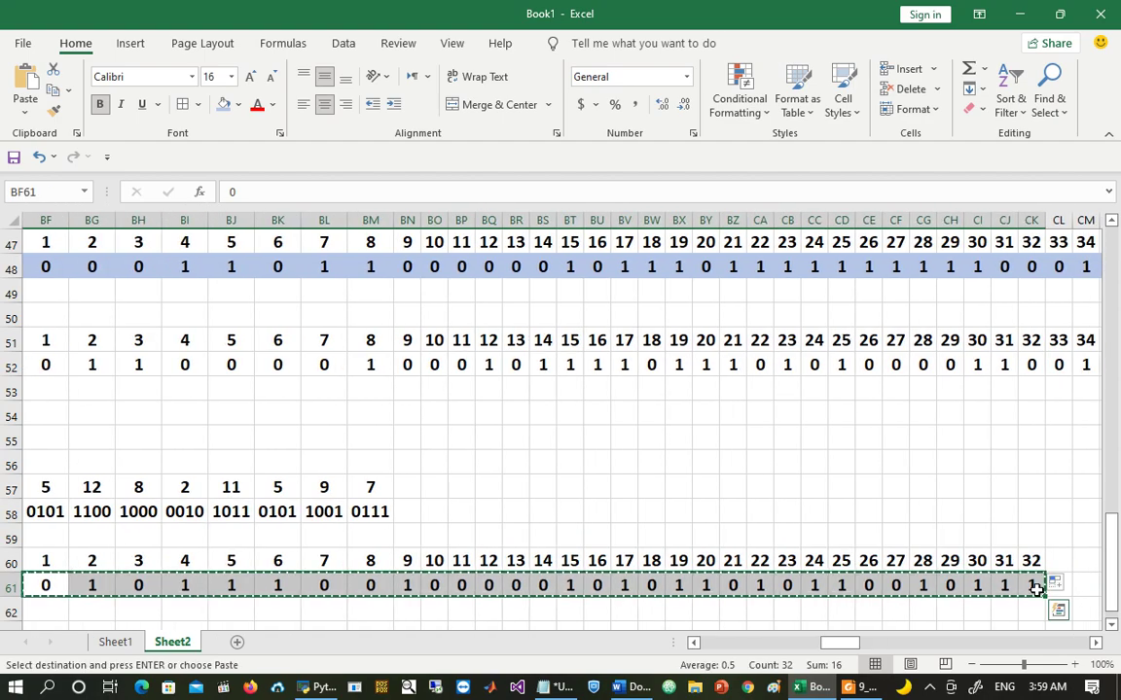
left_click(570, 692)
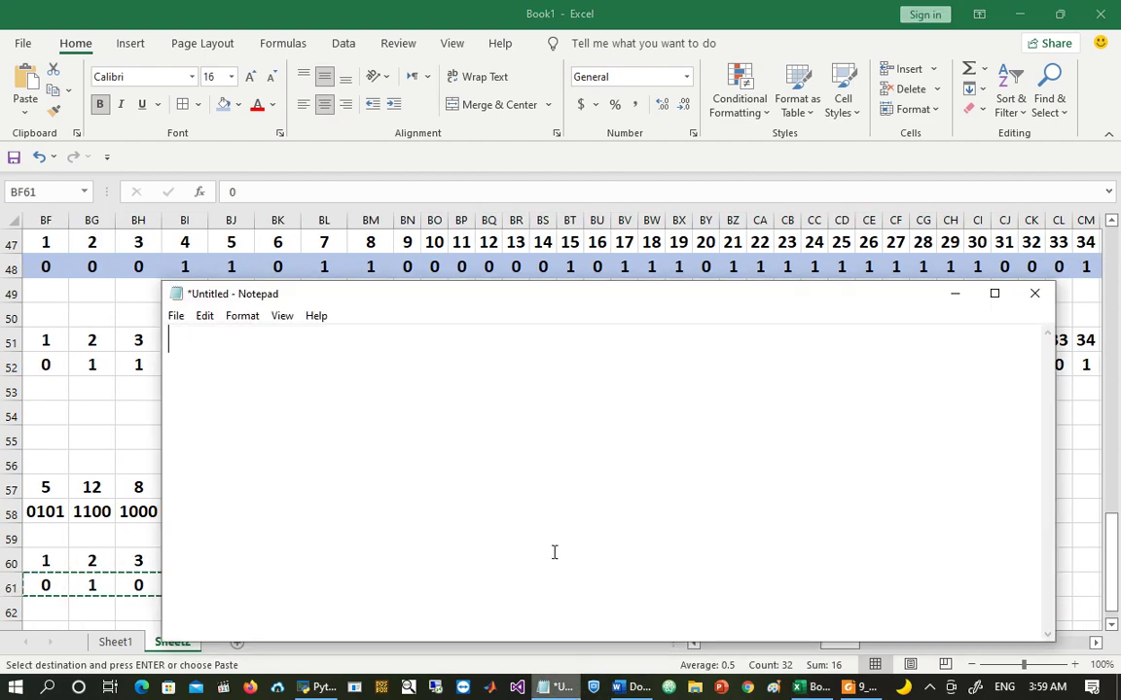
key("ctrl+v")
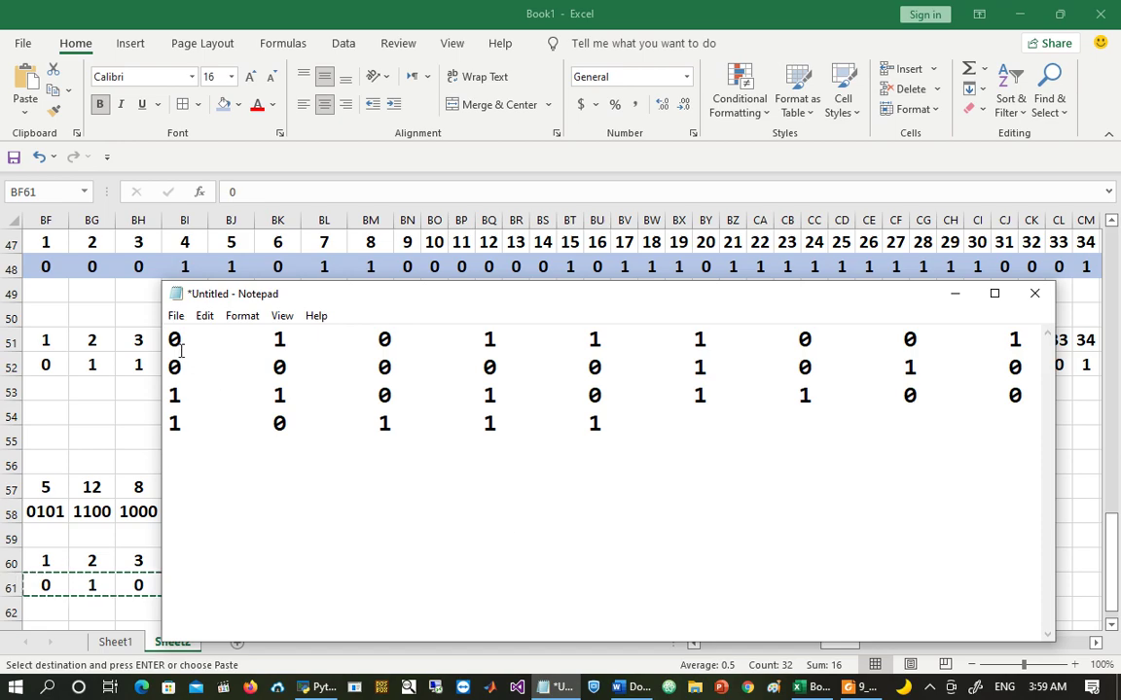
Step: Replace all tab gaps between the bits in Notepad with nothing so they form one continuous 32-bit string
key("ctrl+h")
key("Tab")
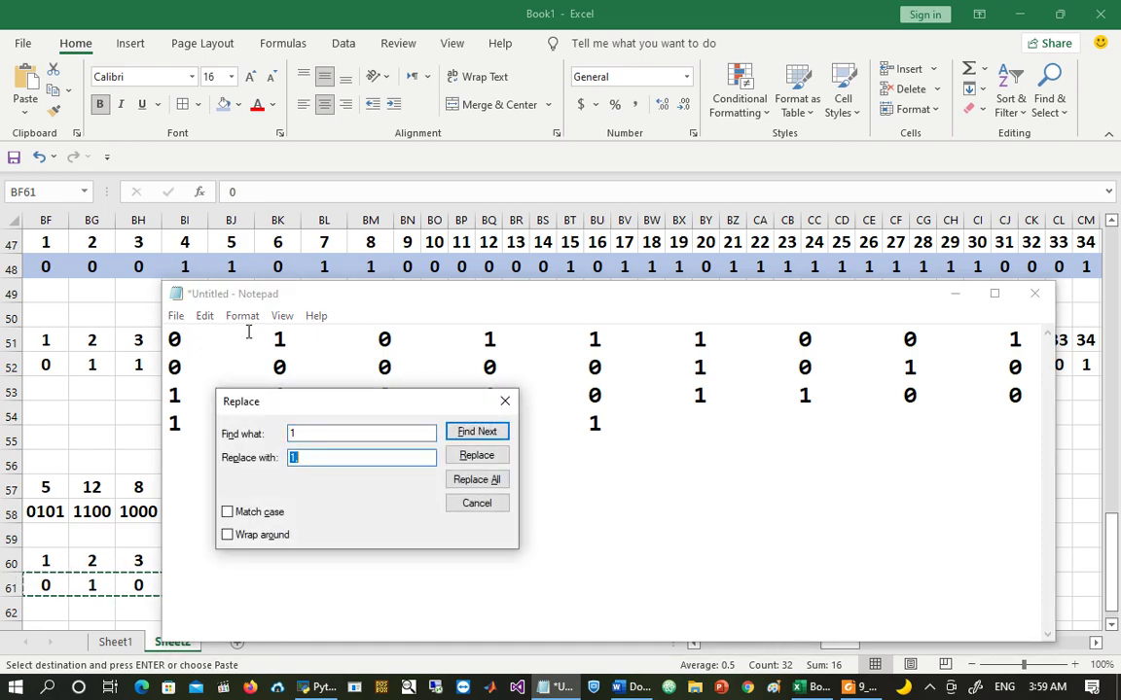
left_click_drag(188, 339, 276, 339)
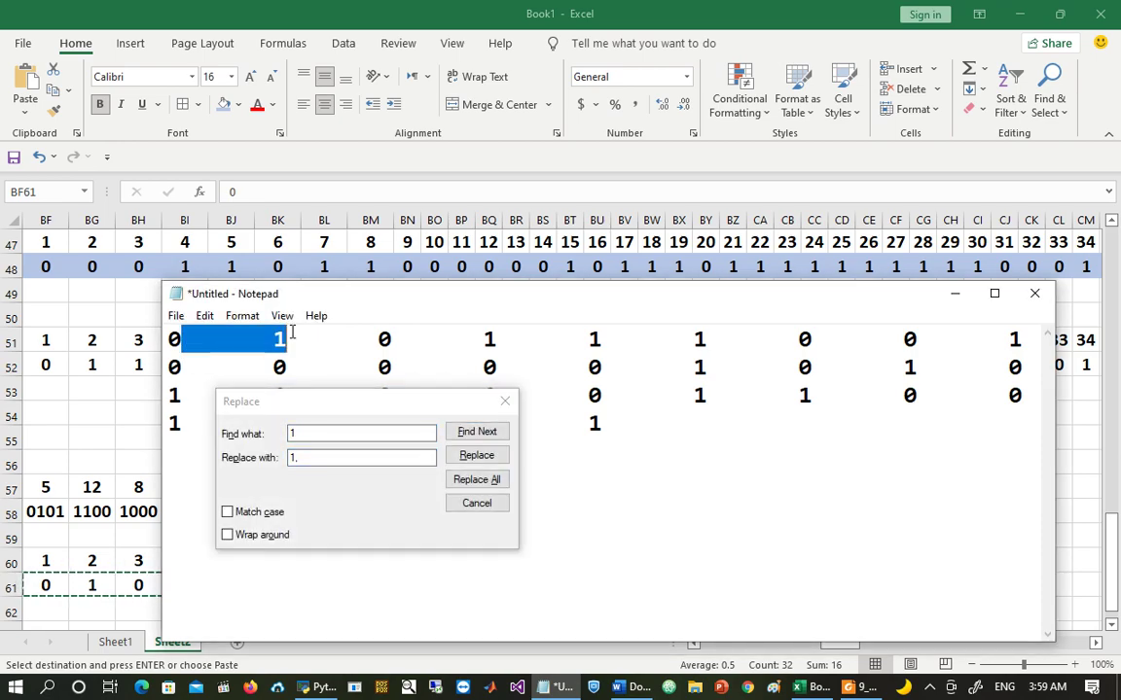
left_click(324, 433)
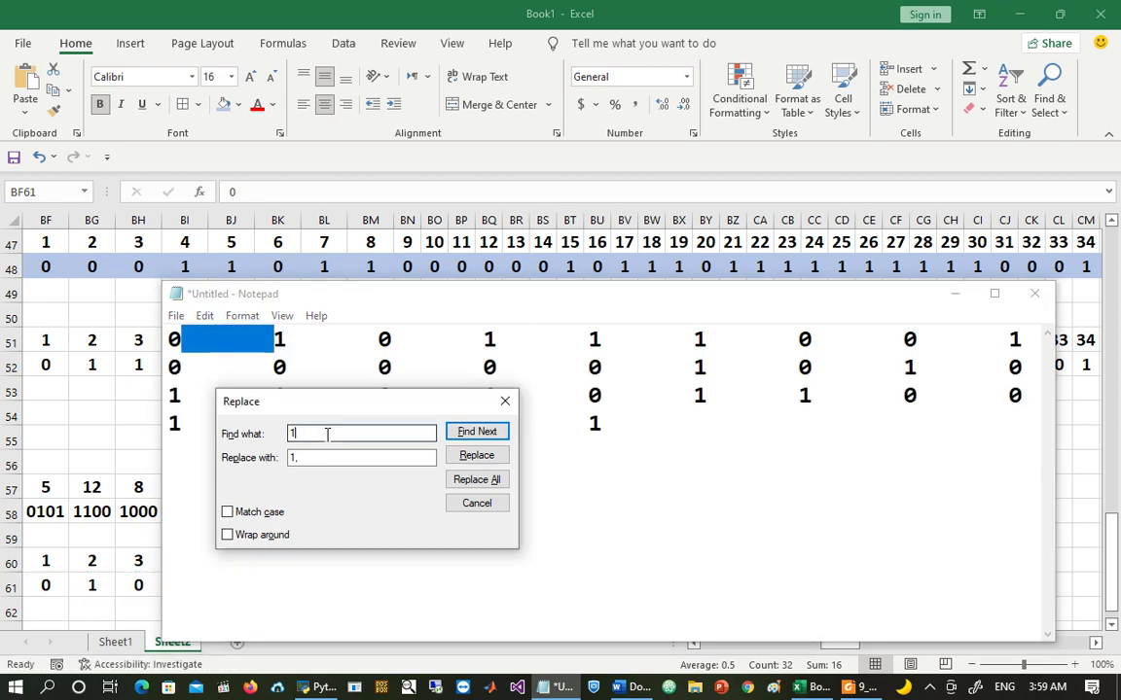
key("BackSpace")
key("ctrl+v")
left_click(334, 457)
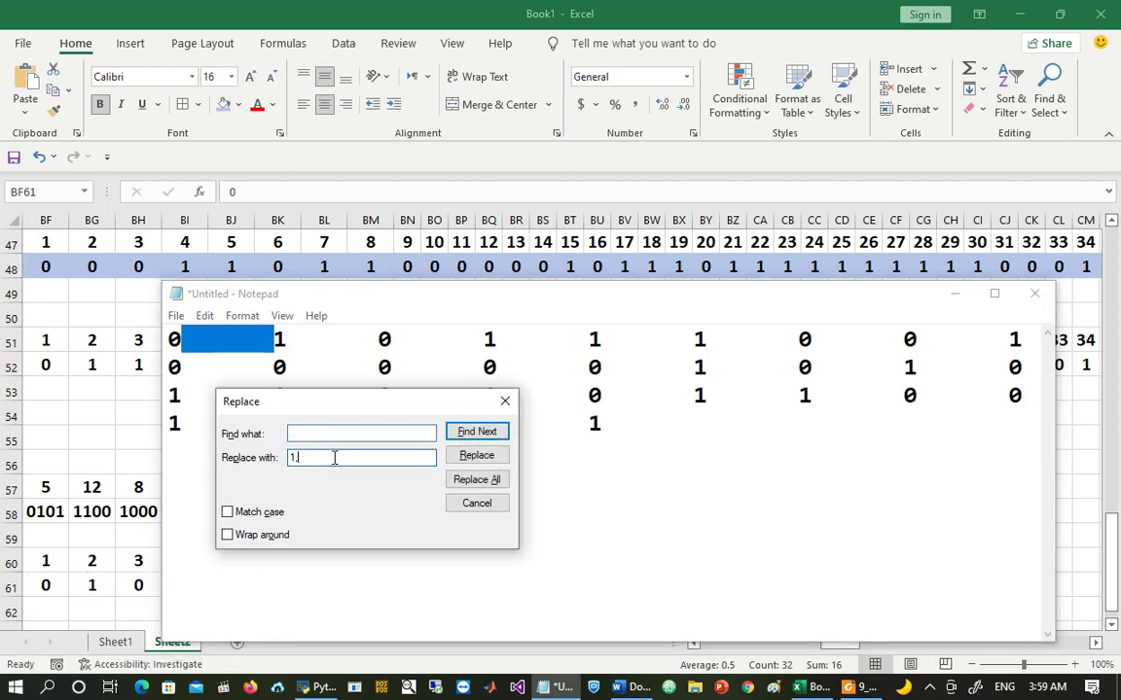
left_click(476, 480)
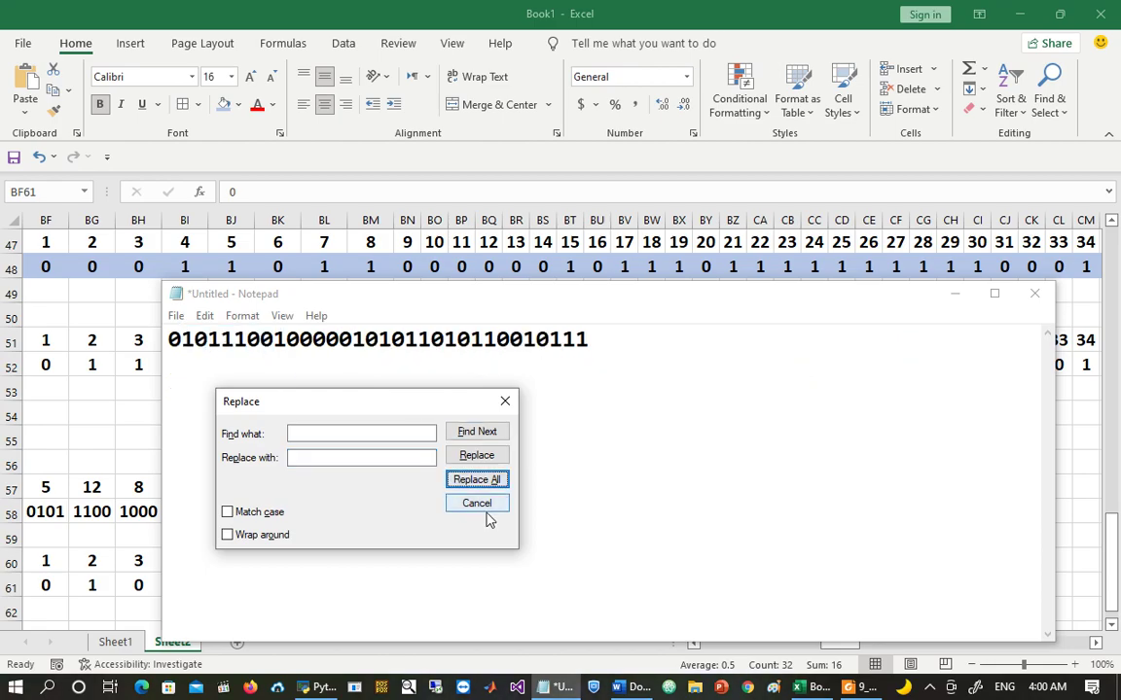
left_click(483, 505)
Step: Copy the joined bit string into the Python prompt as a quoted string followed by the == operator
key("ctrl+a")
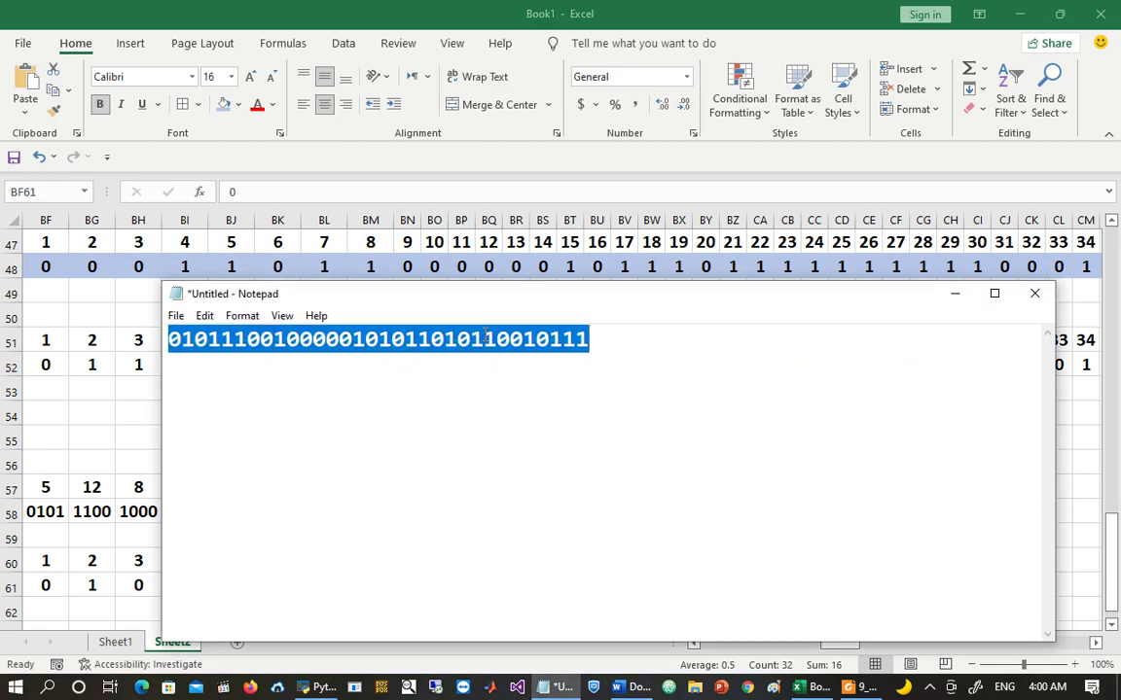
left_click(324, 688)
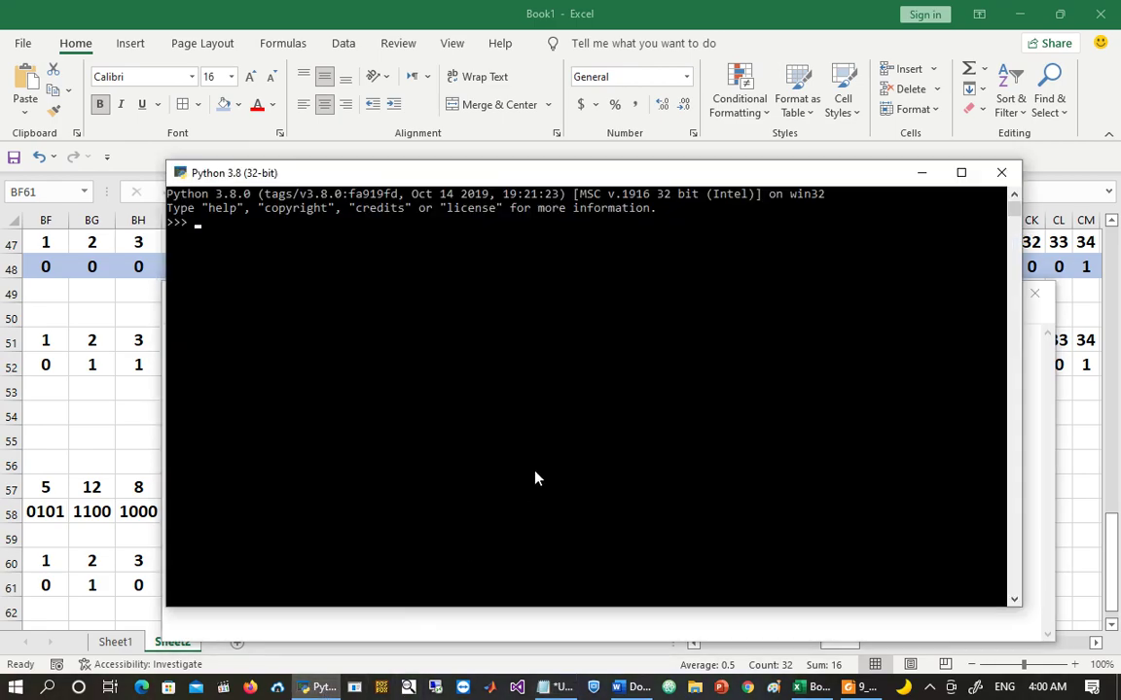
type("'")
key("ctrl+v")
type("'")
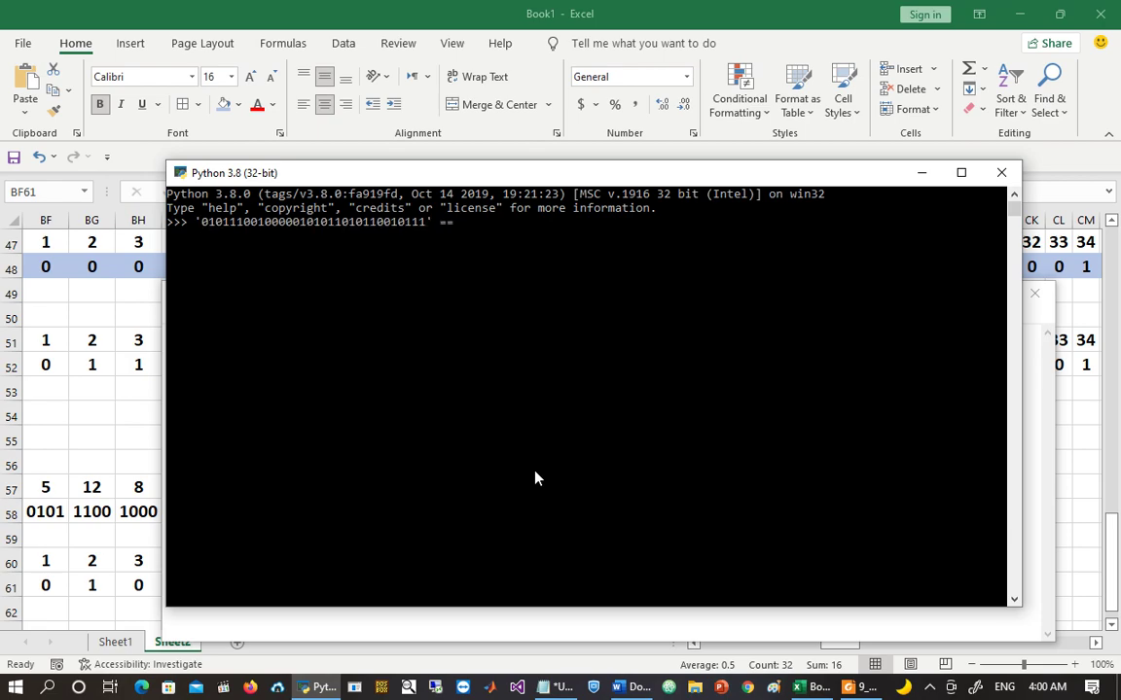
Step: Copy the eight S-box output bit groups from page 13 of the PDF and paste them below the bit string in Notepad
left_click(848, 686)
scroll(627, 264, "down", 3)
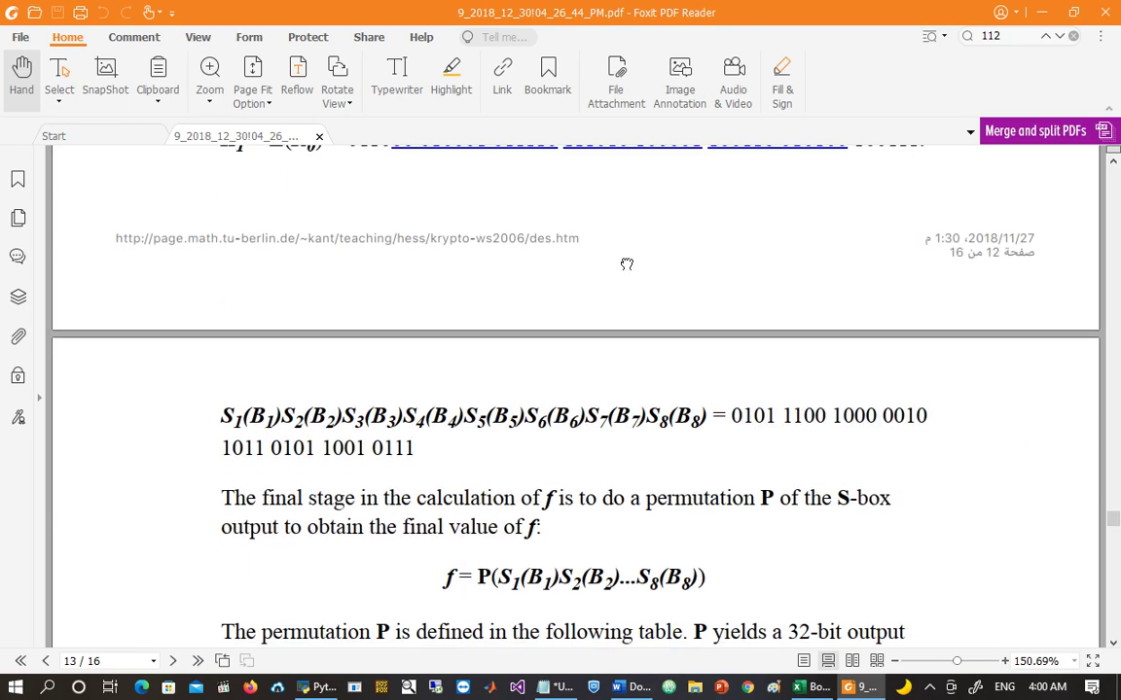
scroll(627, 264, "up", 1)
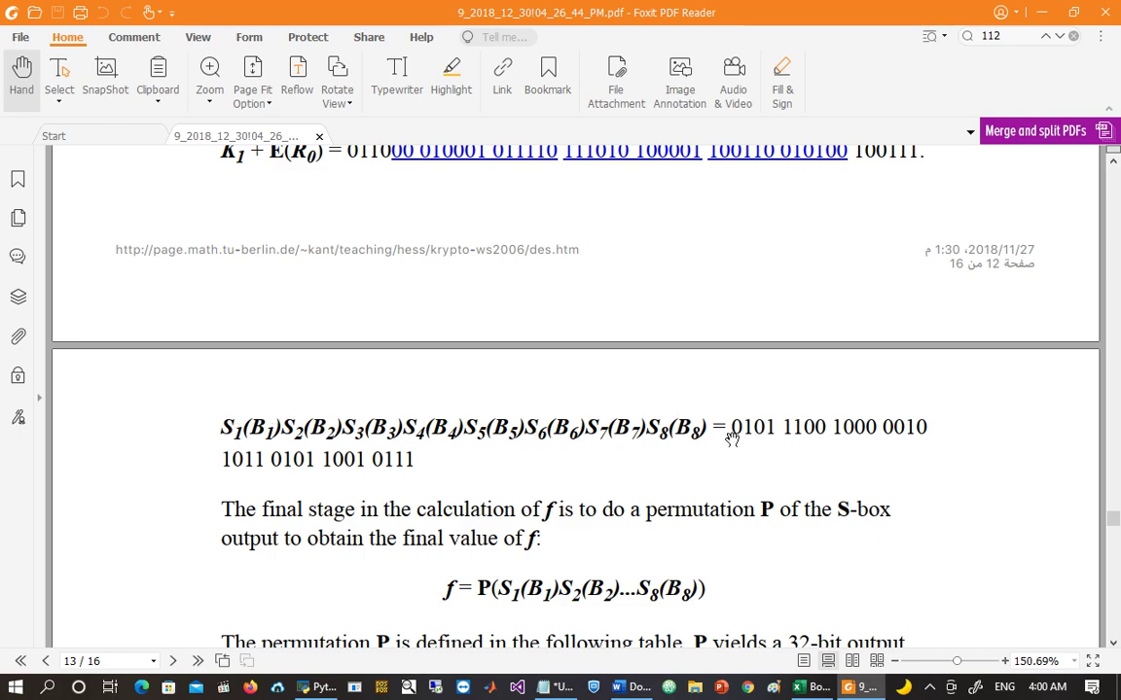
left_click_drag(731, 427, 496, 454)
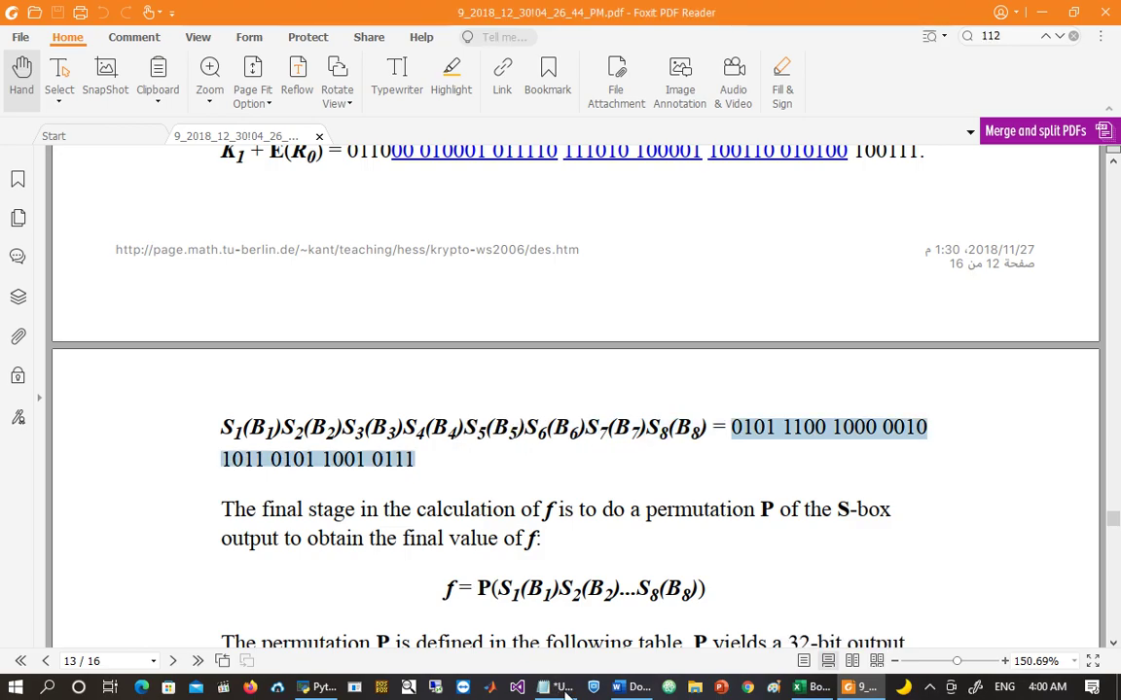
left_click(564, 688)
left_click(636, 406)
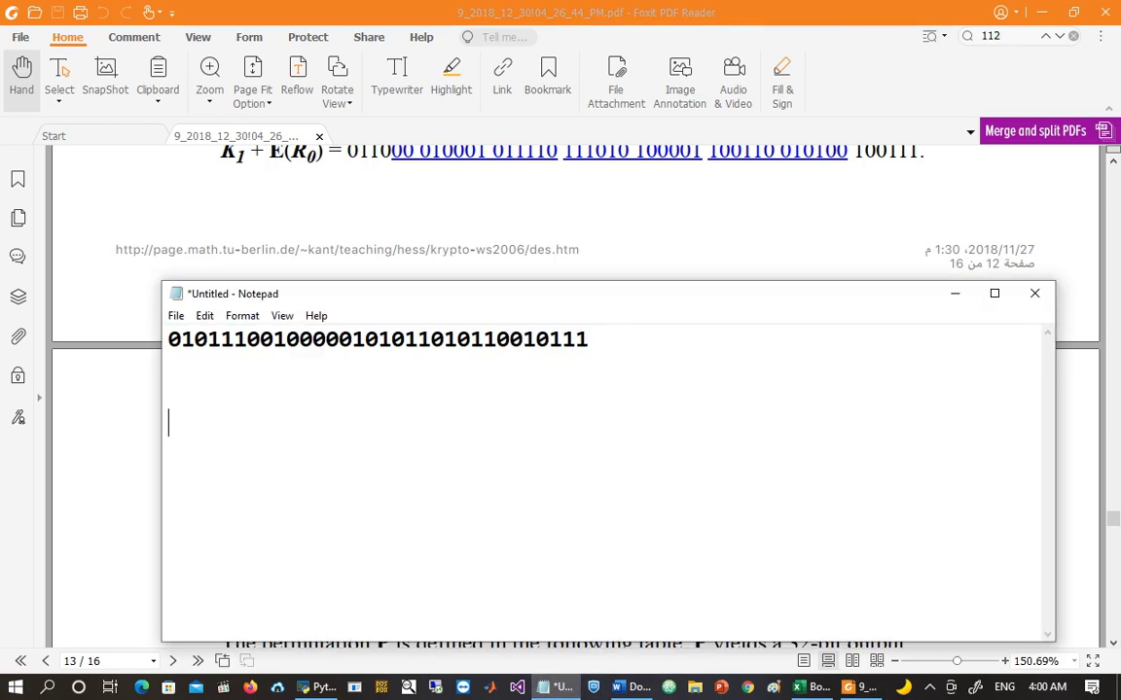
key("ctrl+v")
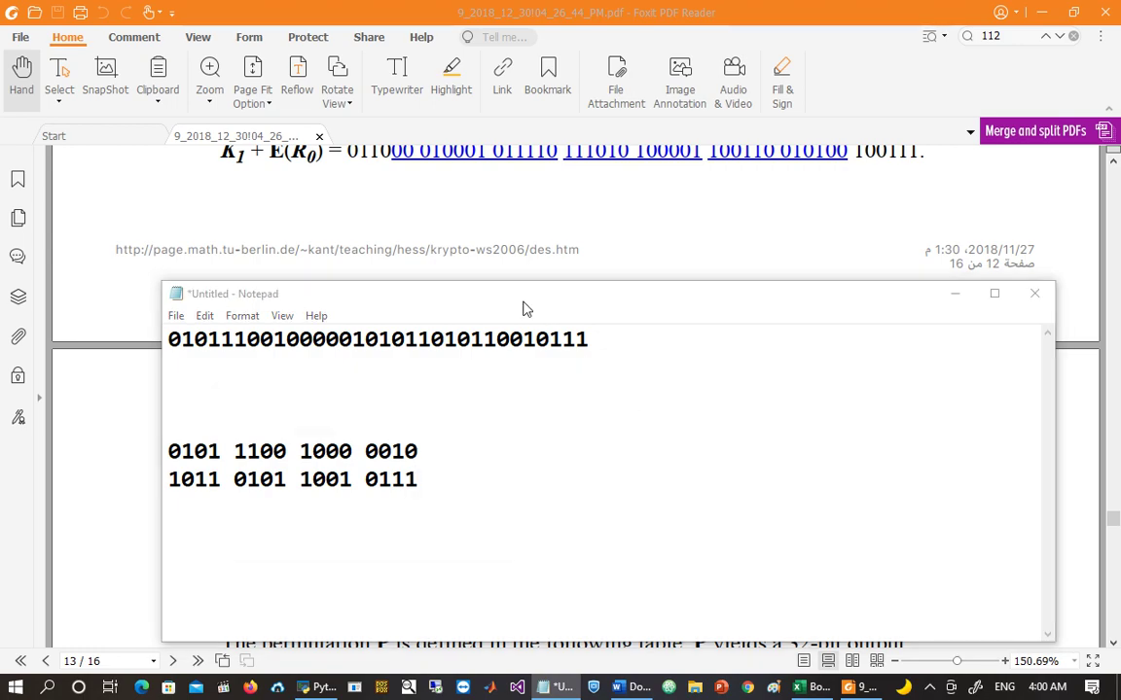
Step: Remove all spaces from the pasted bit groups and join their two lines into one string
key("ctrl+h")
key("BackSpace")
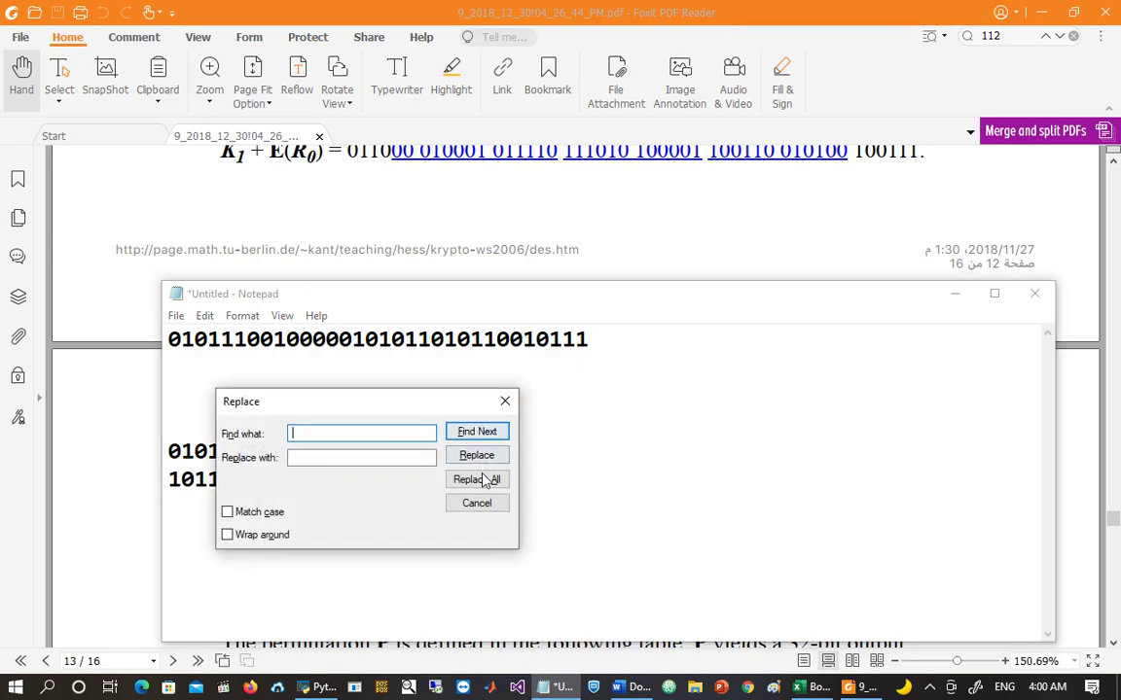
left_click(489, 504)
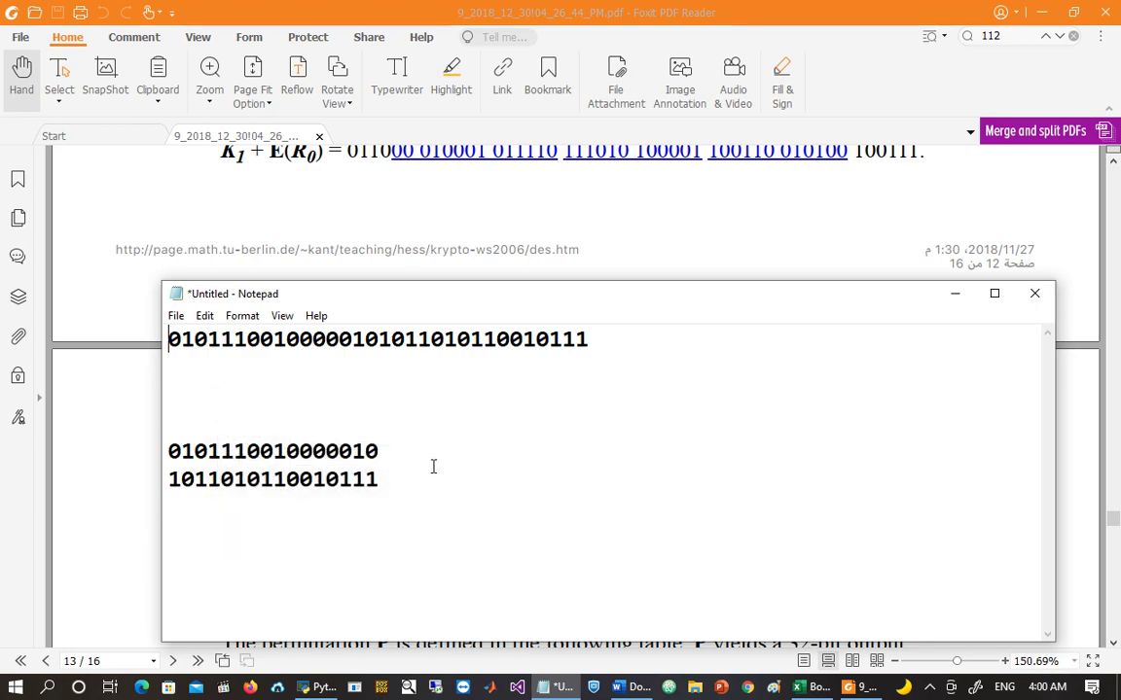
left_click(418, 453)
key("Delete")
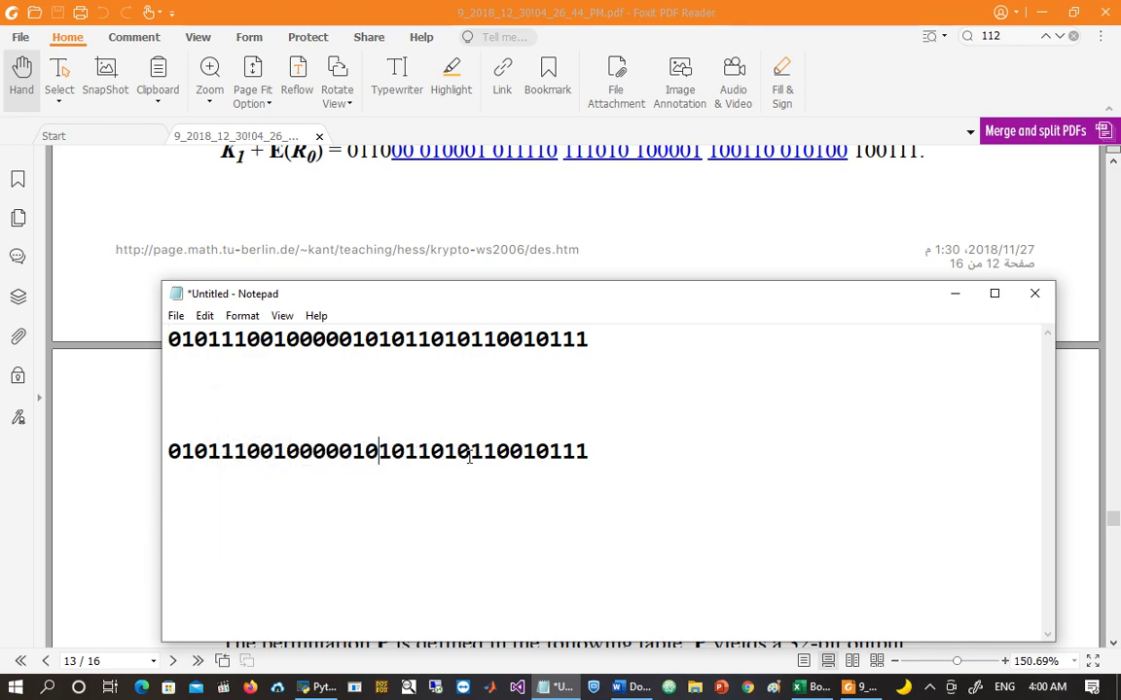
Step: Copy the PDF bit string into Python as the quoted right-hand operand and run the equality comparison
double_click(469, 456)
key("ctrl+c")
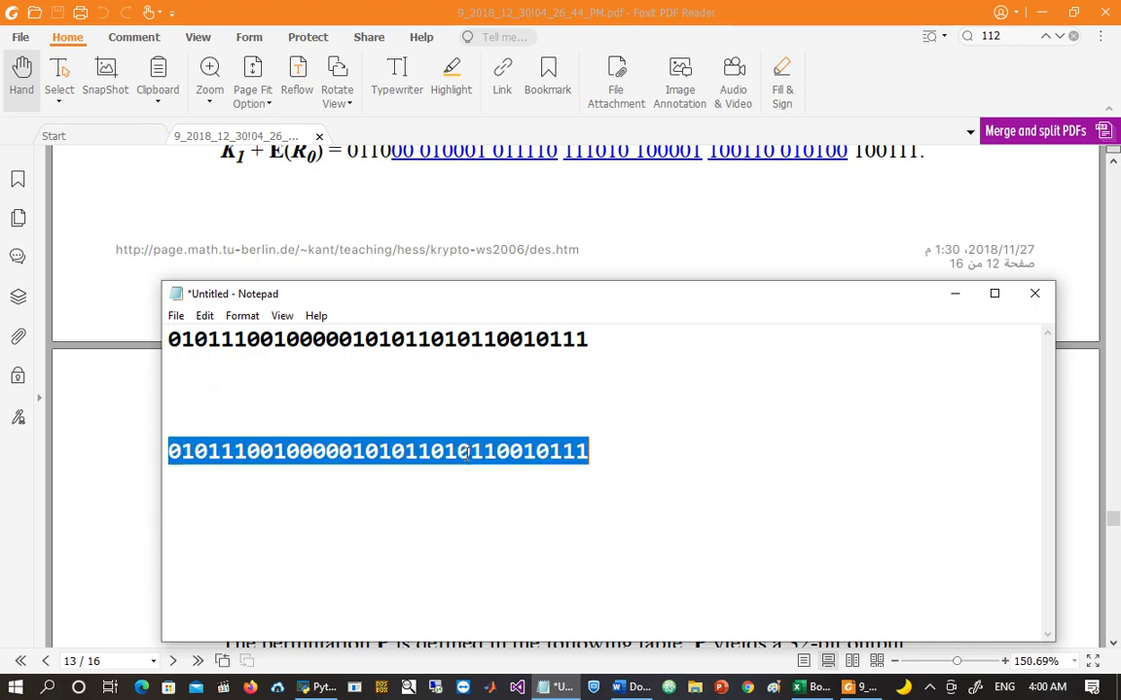
left_click(326, 687)
type("'")
key("ctrl+v")
type("'")
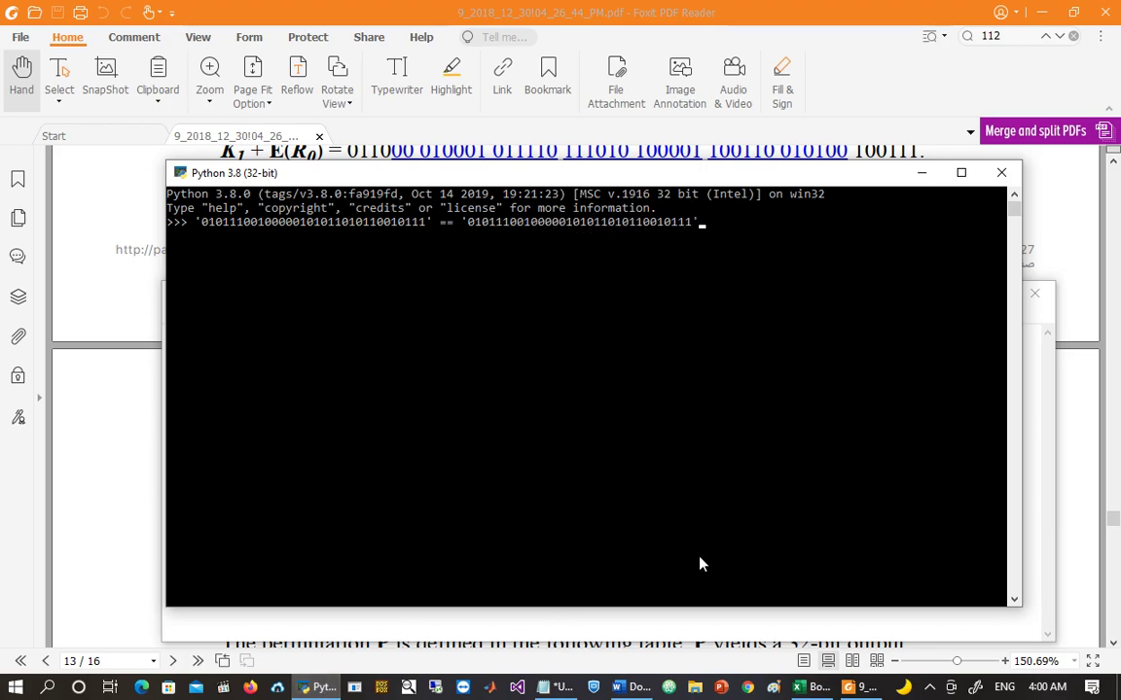
key("Return")
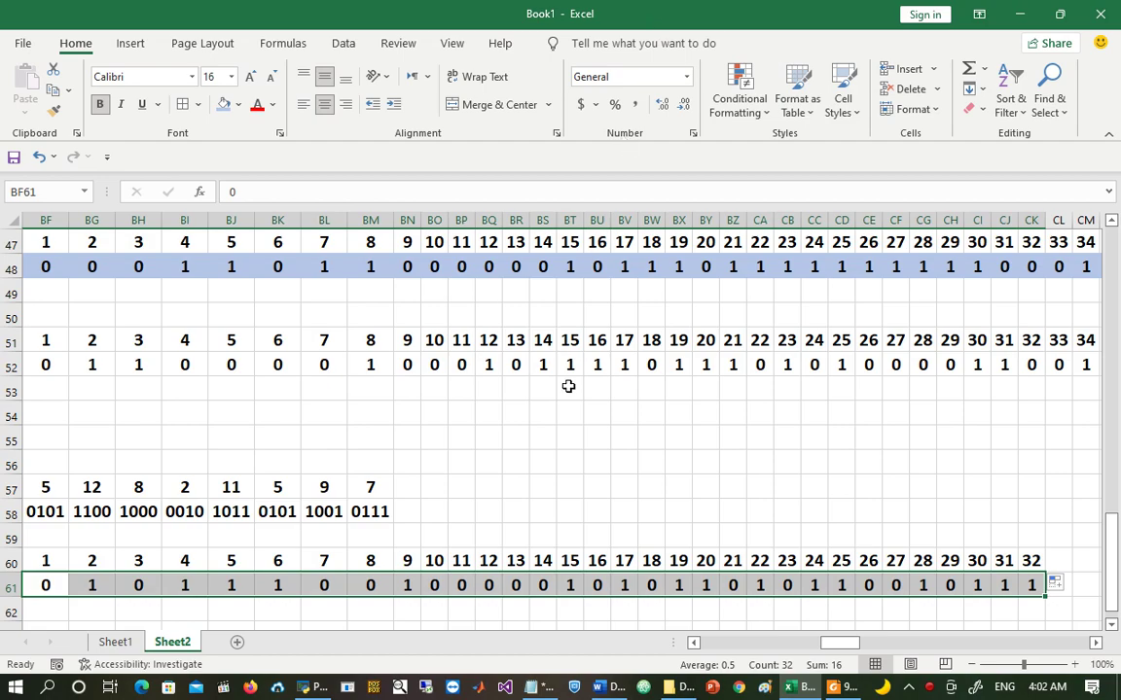
Step: Review the numbered 32-bit S-box output in BF60:CK61 on Sheet2 in Excel, ending at the empty cell BF65
left_click(570, 588)
key("Left")
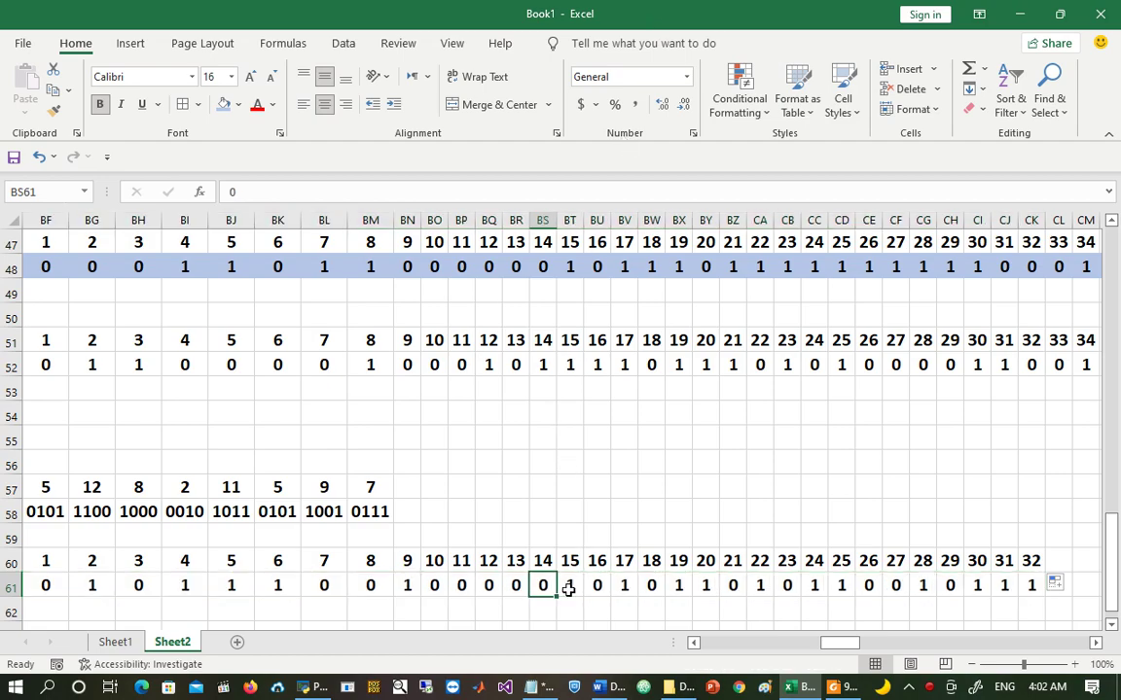
key("ctrl+Left")
key("Left")
key("Right")
key("Up")
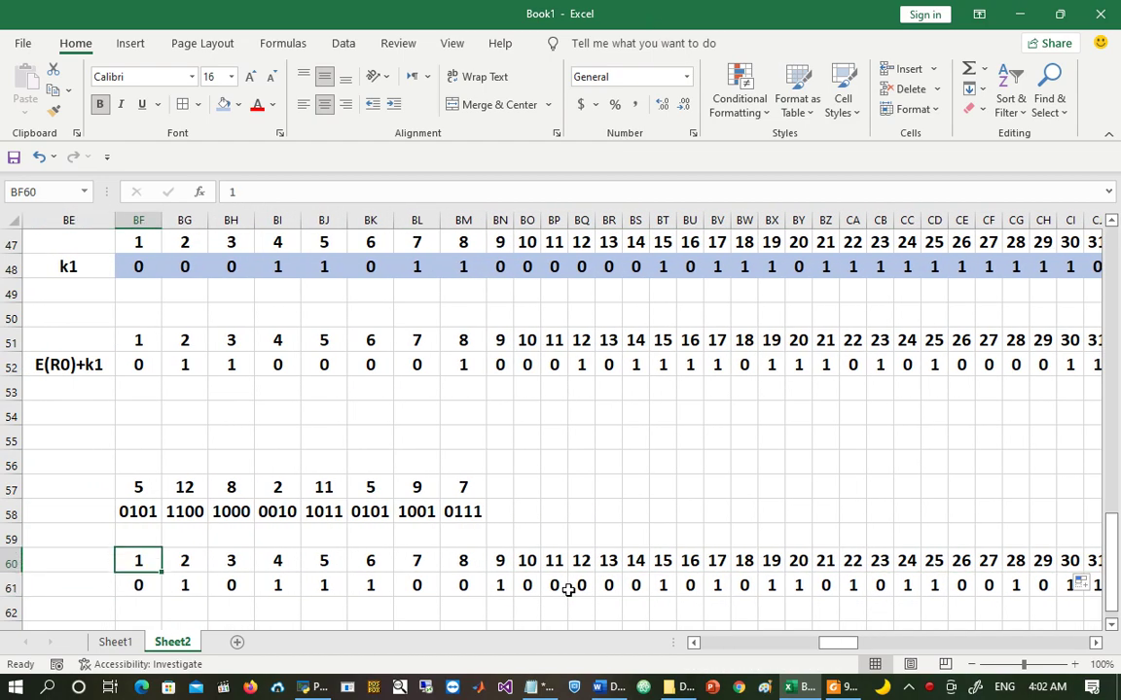
key("ctrl+Right")
key("Down")
key("Down")
key("Down")
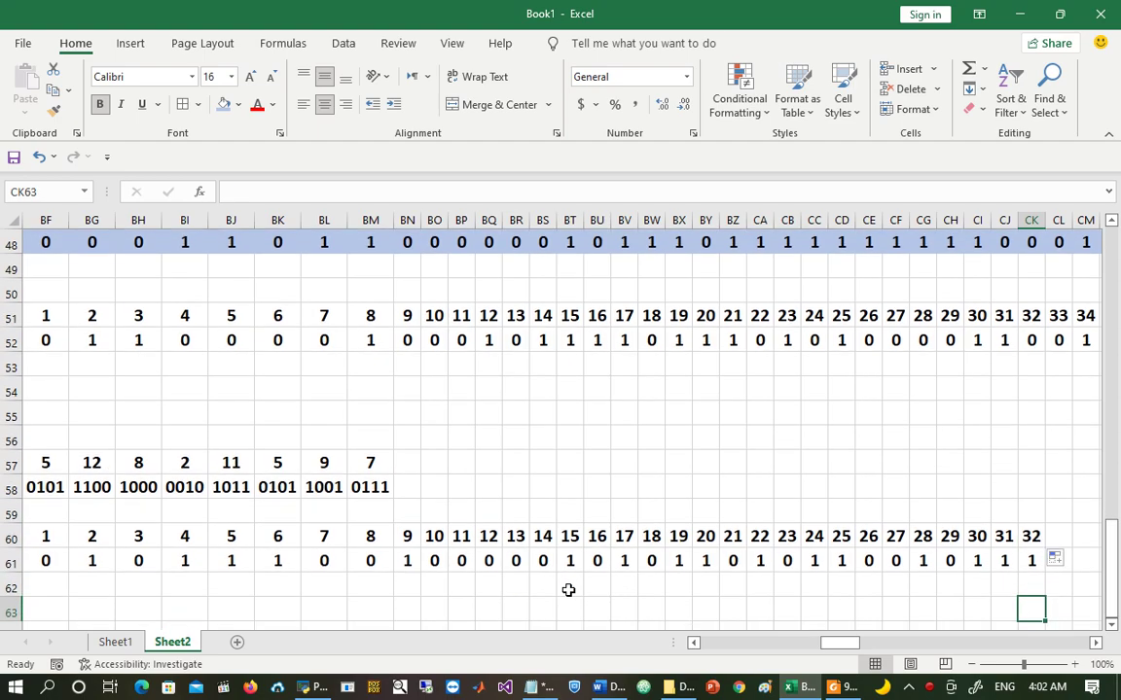
key("Left")
key("Up")
key("Up")
key("Left")
key("Left")
key("Left")
key("Left")
key("Left")
key("Left")
key("Left")
key("Left")
key("Left")
key("Left")
key("Left")
key("Left")
key("Left")
key("Left")
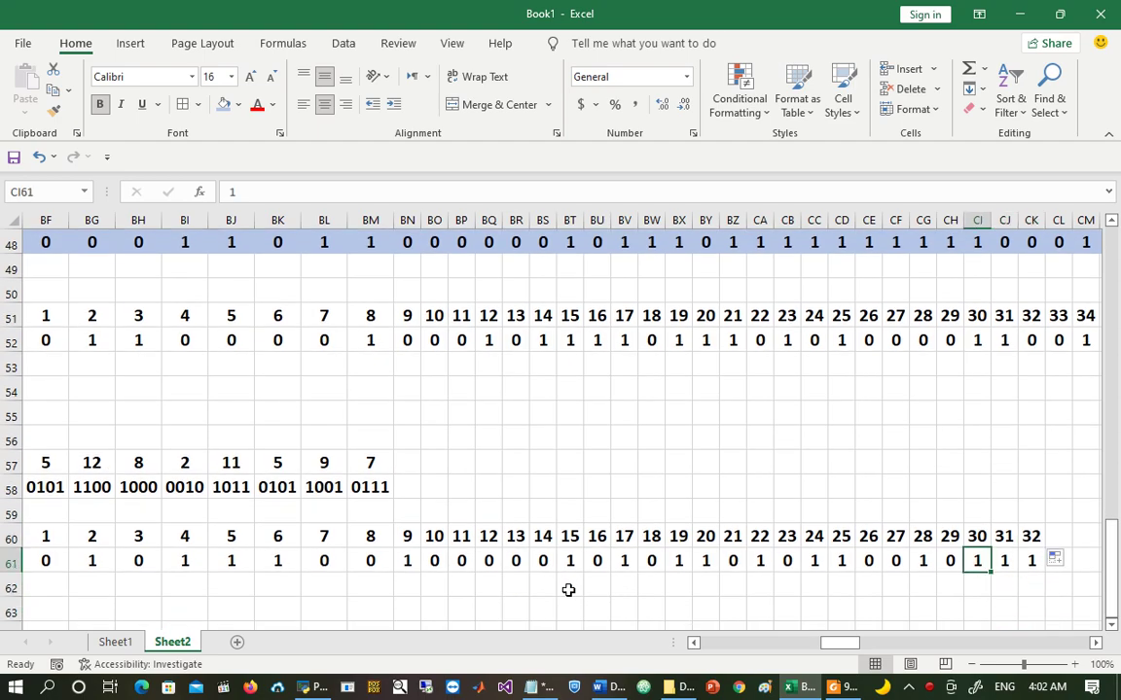
key("Left")
key("Left")
key("Left")
key("Left")
key("Left")
key("Left")
key("Left")
key("Left")
key("Left")
key("Left")
key("Left")
key("Left")
key("Left")
key("Left")
key("Left")
key("Left")
key("Left")
key("Left")
key("Left")
key("Left")
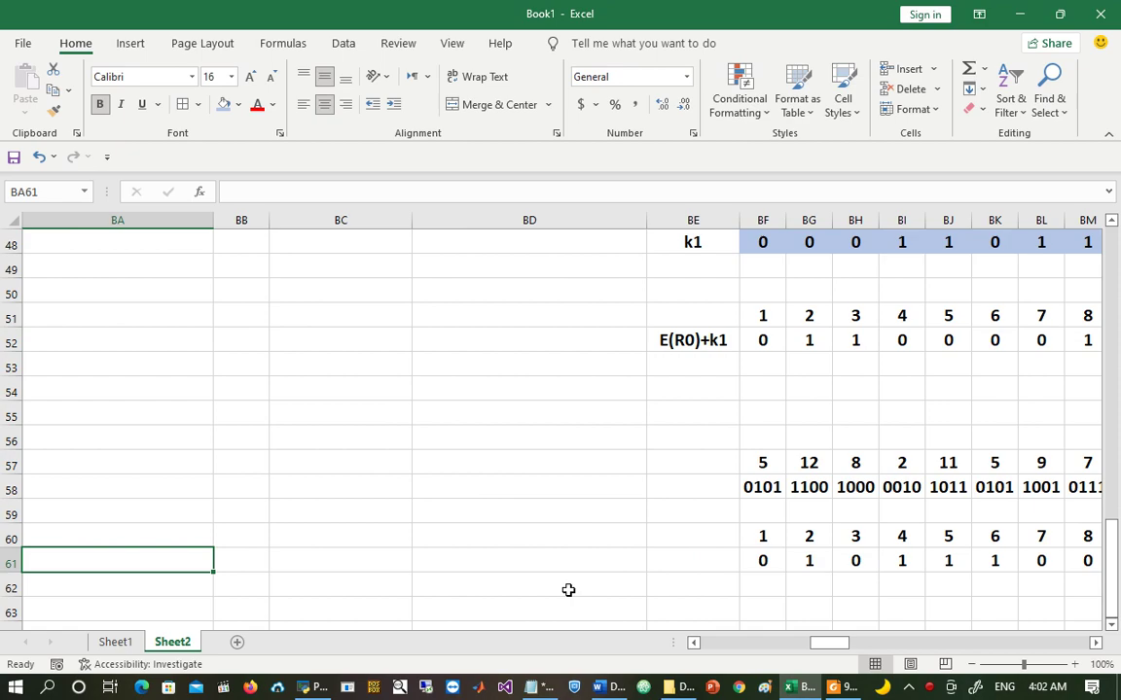
key("Right")
key("Right")
key("Right")
key("Right")
key("Right")
key("Right")
key("Right")
key("Right")
key("Left")
key("Left")
key("Left")
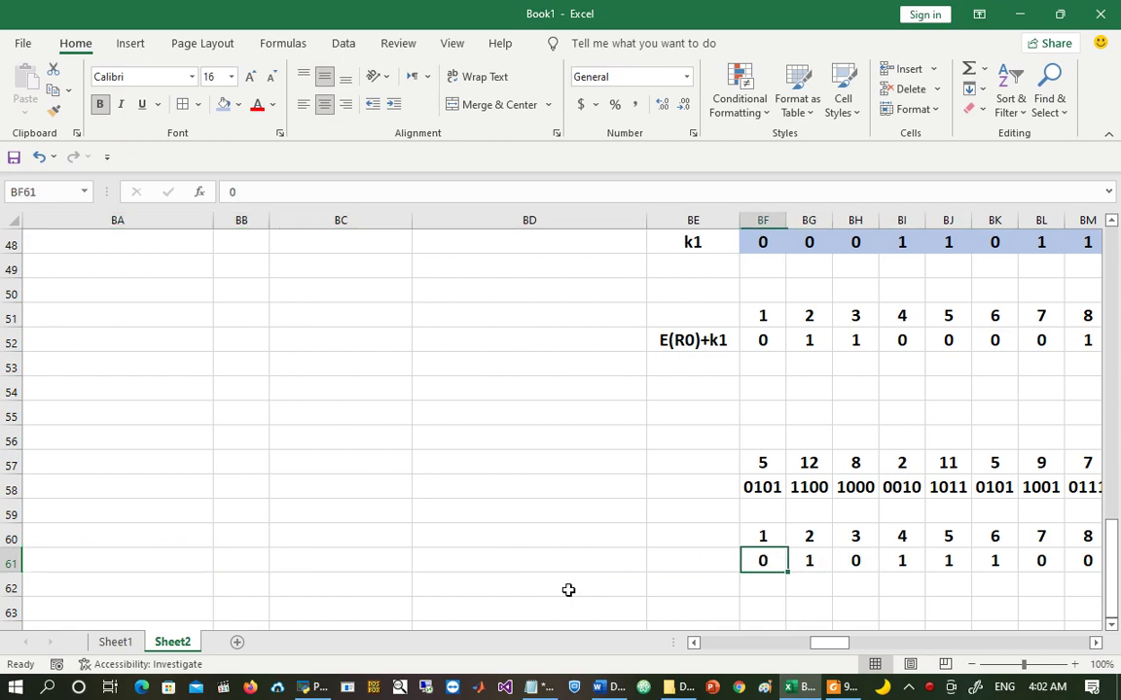
key("Down")
key("Down")
key("Down")
key("Down")
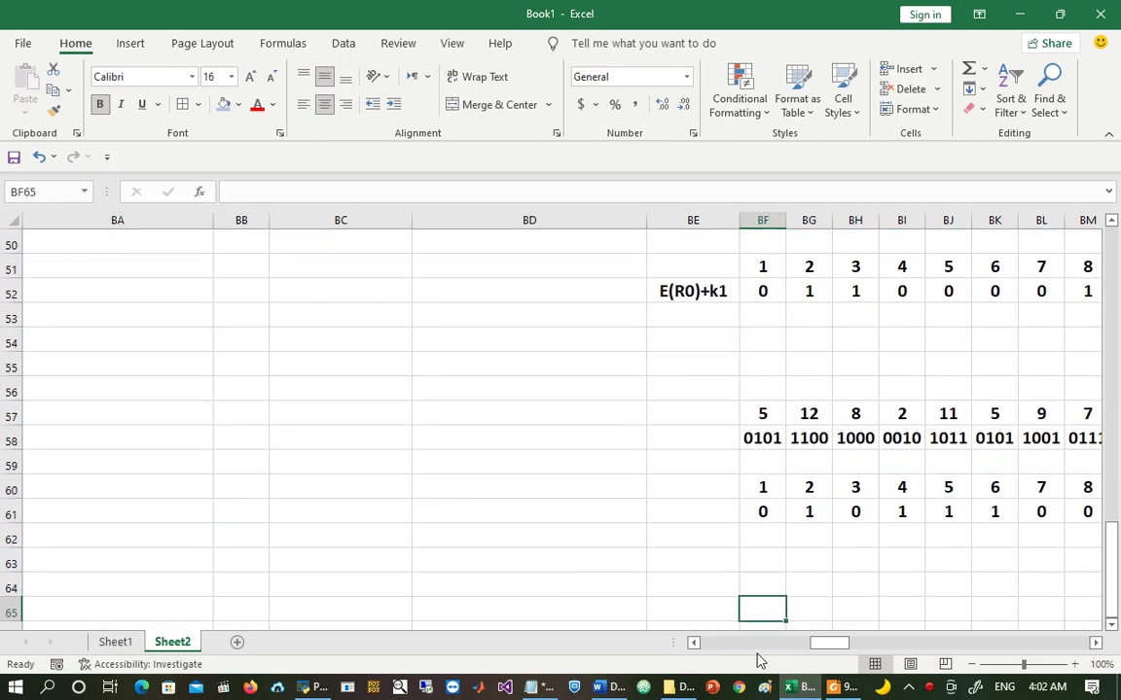
Step: Copy the permutation table P from page 13 of the PDF and replace the entire Notepad content with it
key("alt+Tab")
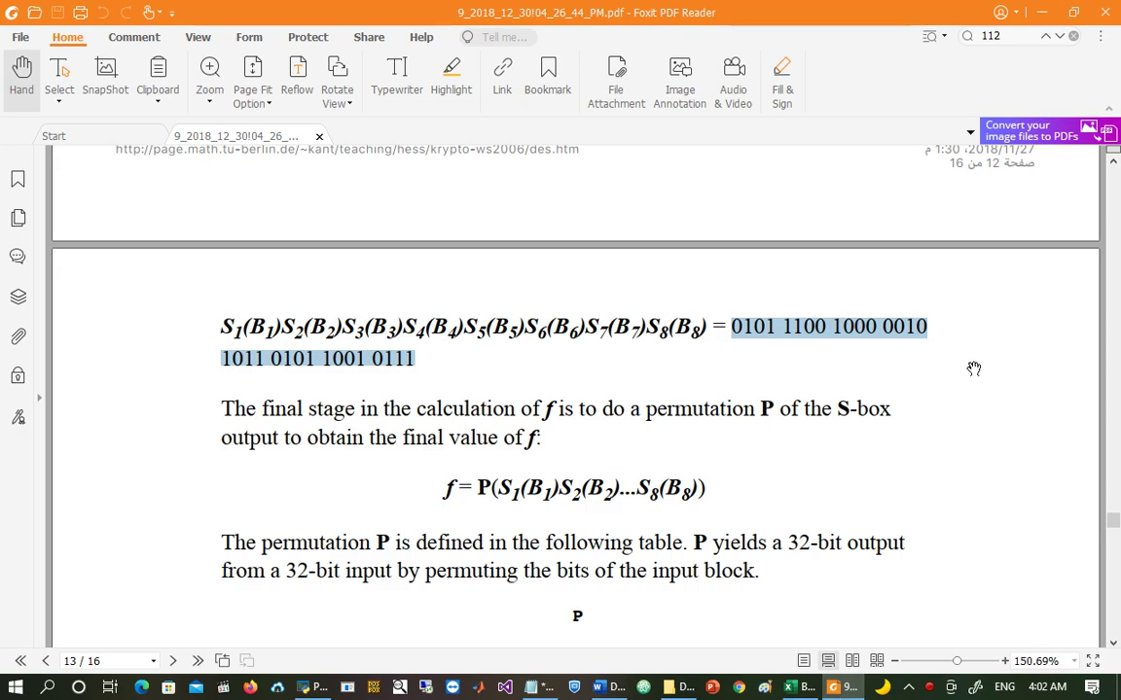
scroll(950, 528, "down", 5)
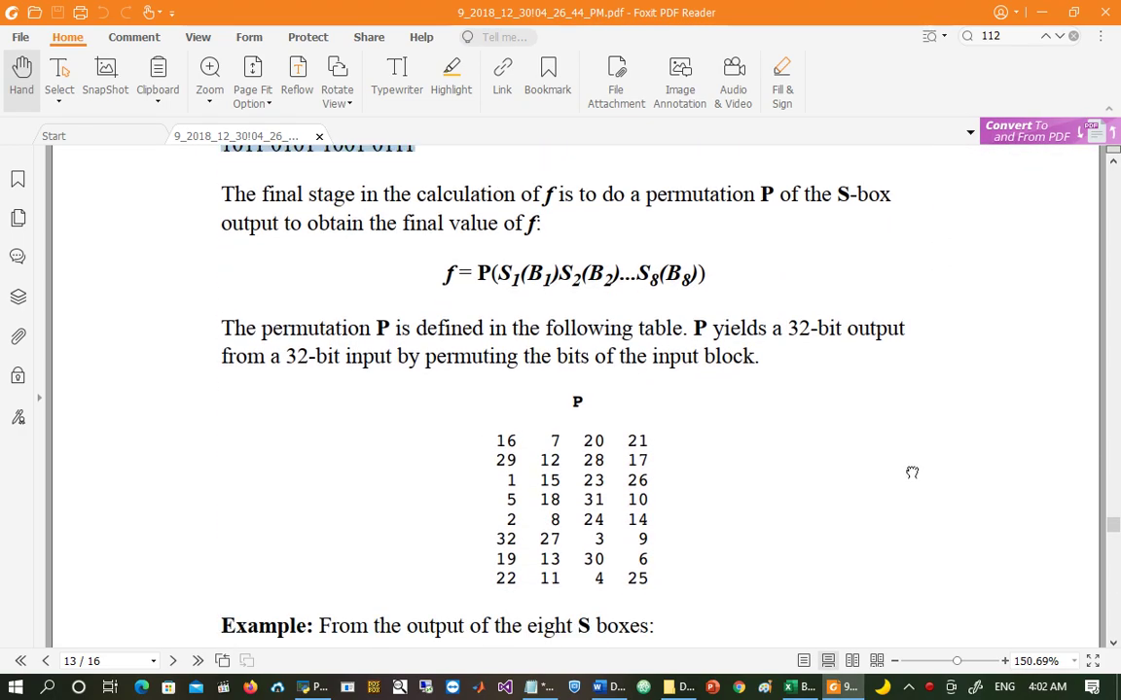
left_click_drag(498, 333, 657, 484)
key("ctrl+c")
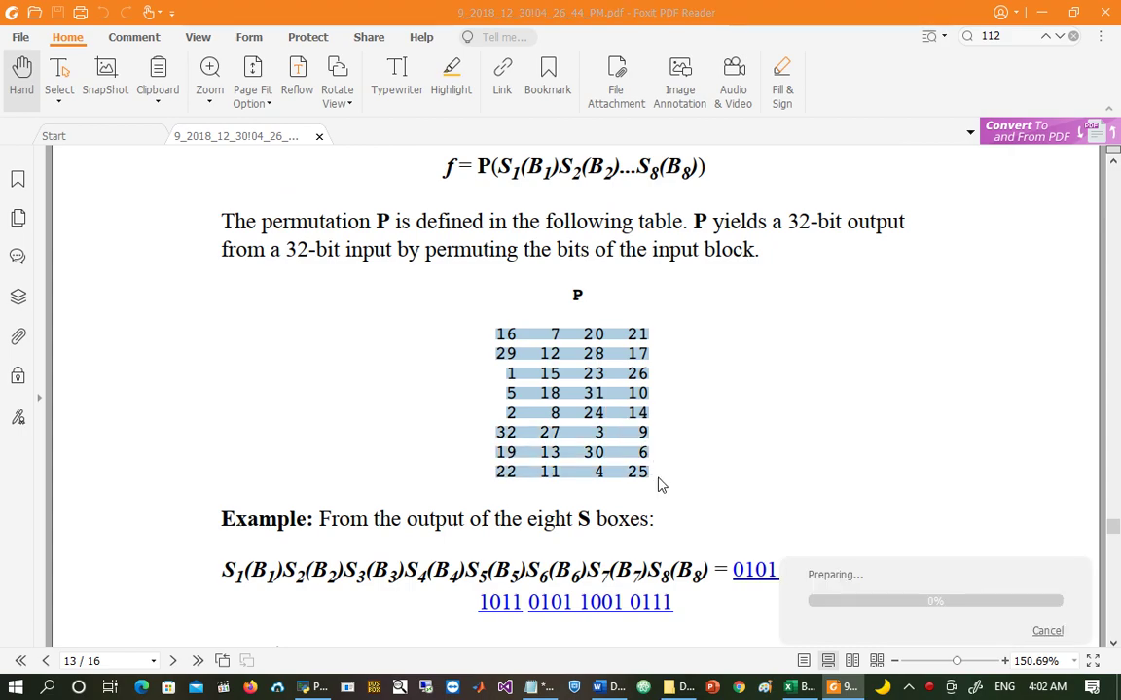
left_click(532, 687)
key("ctrl+a")
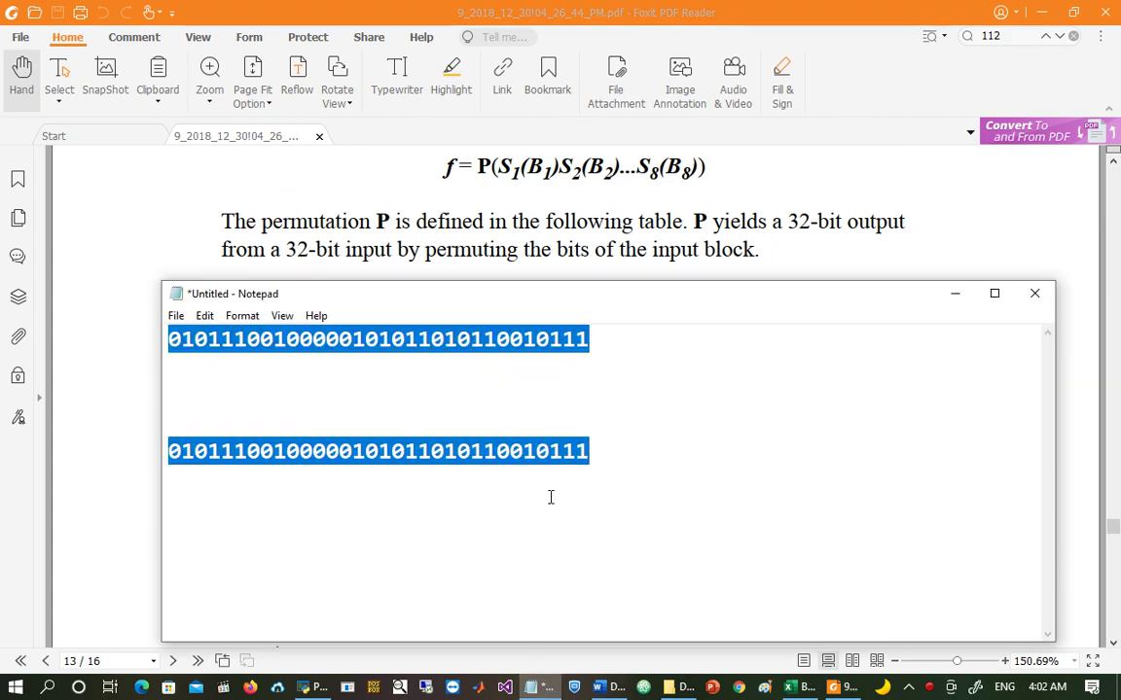
key("ctrl+v")
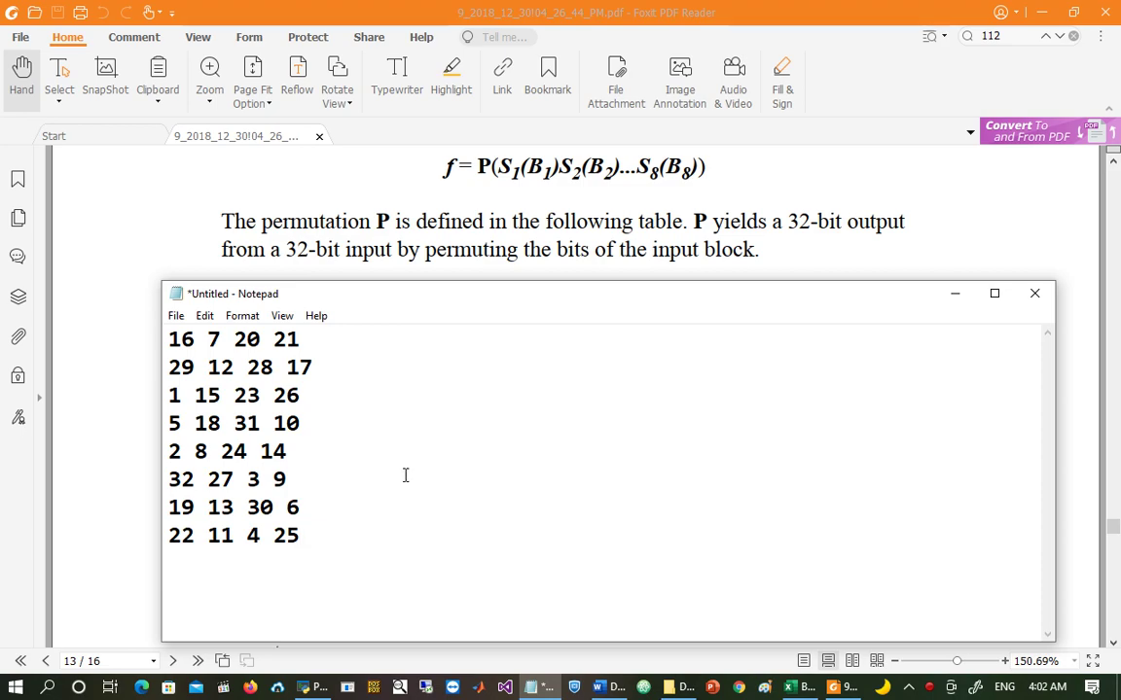
Step: Replace all spaces in the pasted P table with commas
key("ctrl+h")
key("Tab")
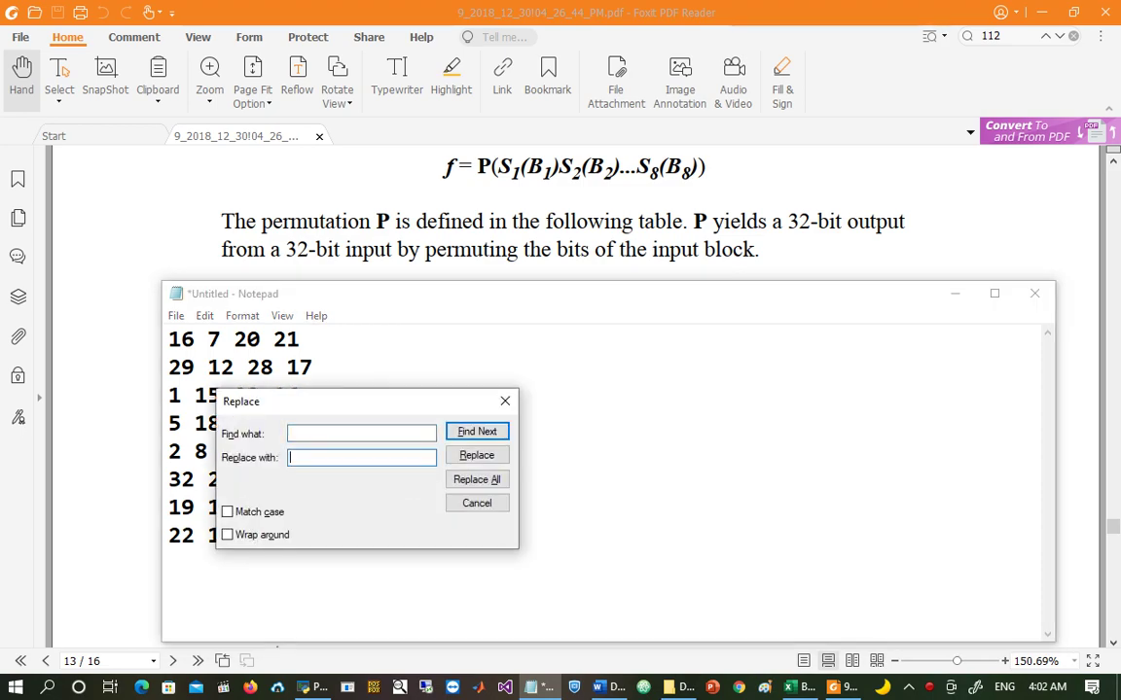
type(",")
left_click(477, 479)
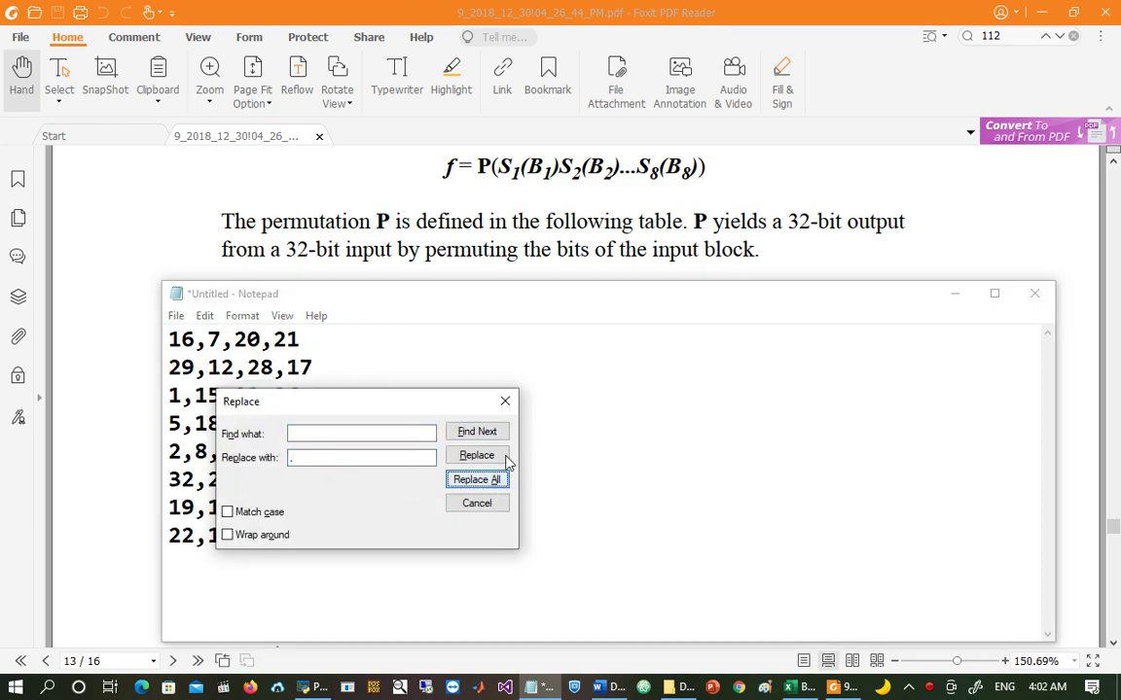
left_click(505, 401)
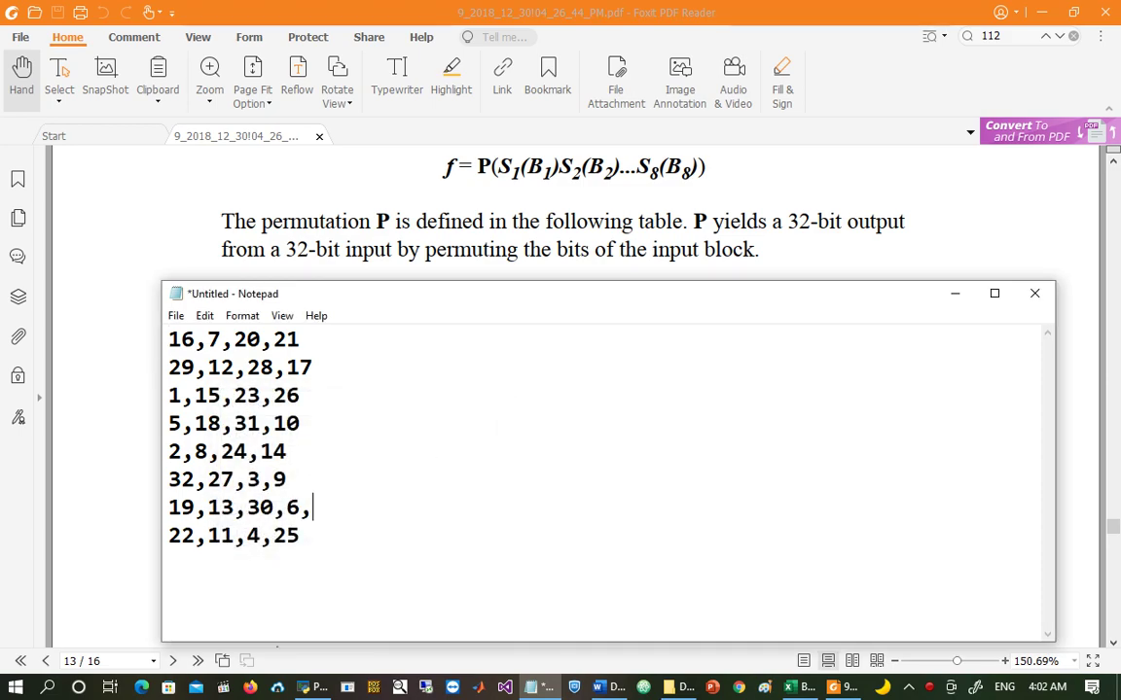
Step: Join the rows of permutation table P in Notepad into one continuous comma-separated list from 16 to 25
key("Delete")
key("Delete")
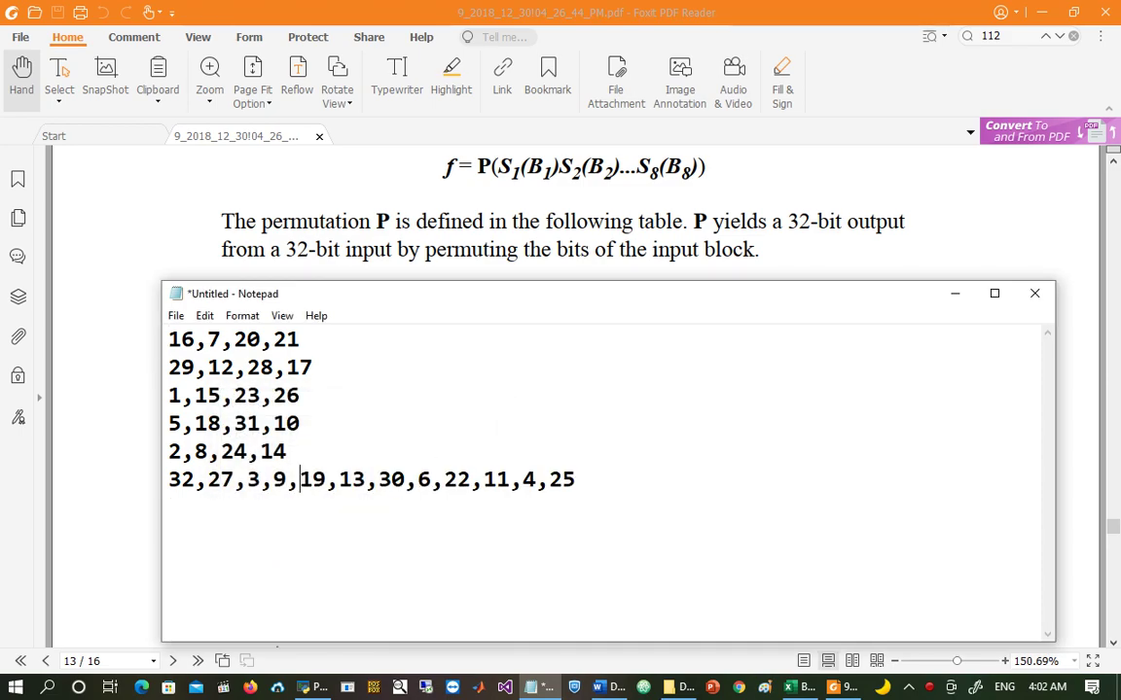
type(",")
key("Delete")
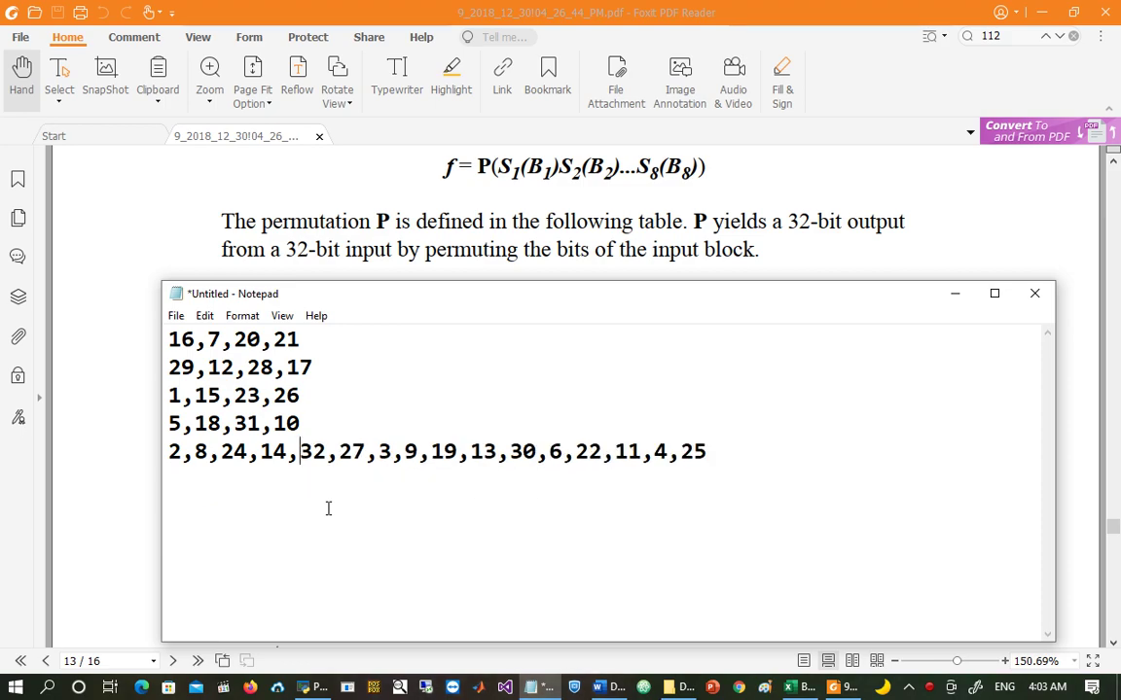
key("Up")
type(",")
key("Delete")
key("Up")
type(",")
key("Delete")
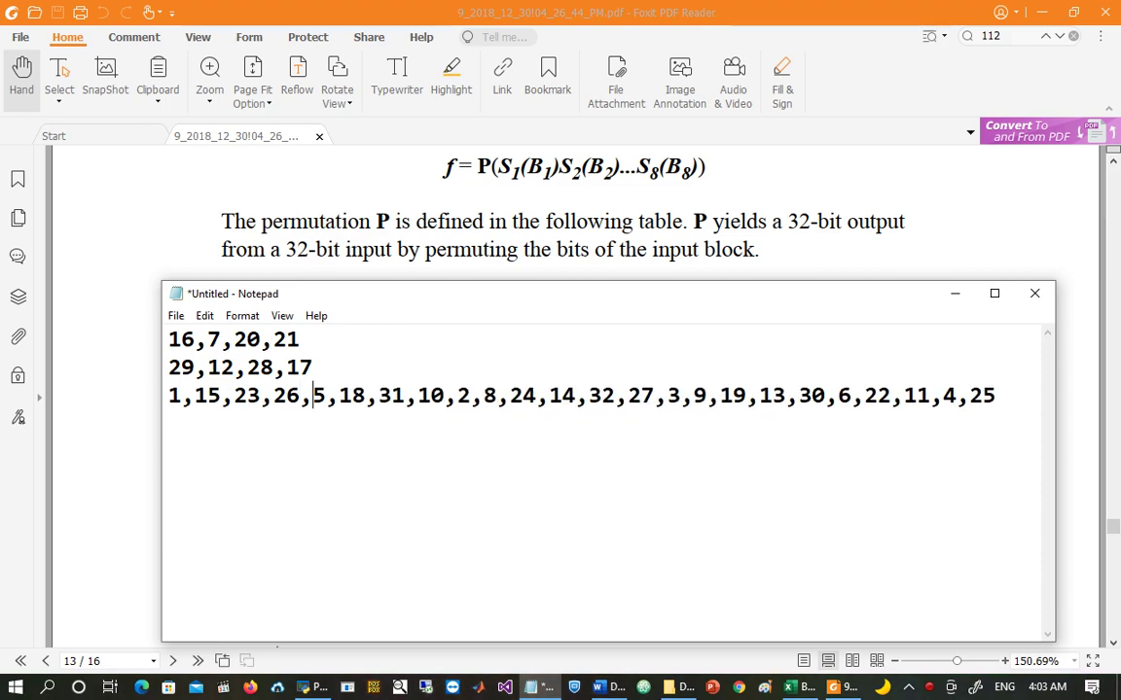
key("Up")
type(",")
key("Delete")
key("Up")
type(",")
key("Delete")
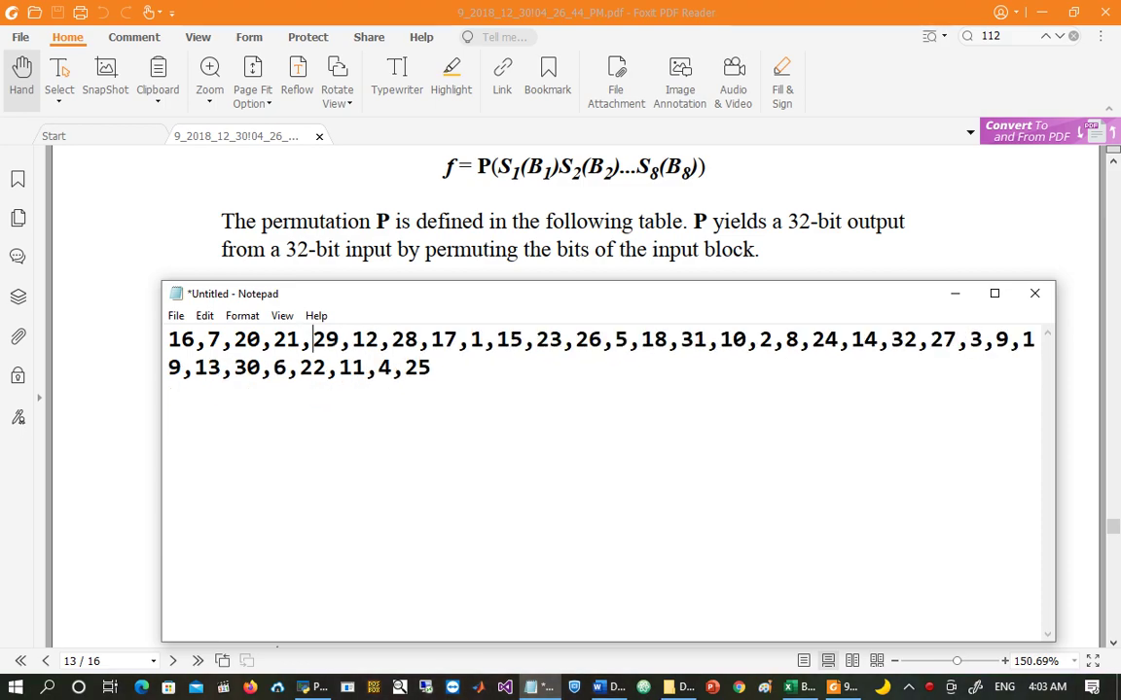
Step: Copy the whole P list from Notepad and paste it into Sheet2 in Excel, one number per cell from BF65
key("ctrl+a")
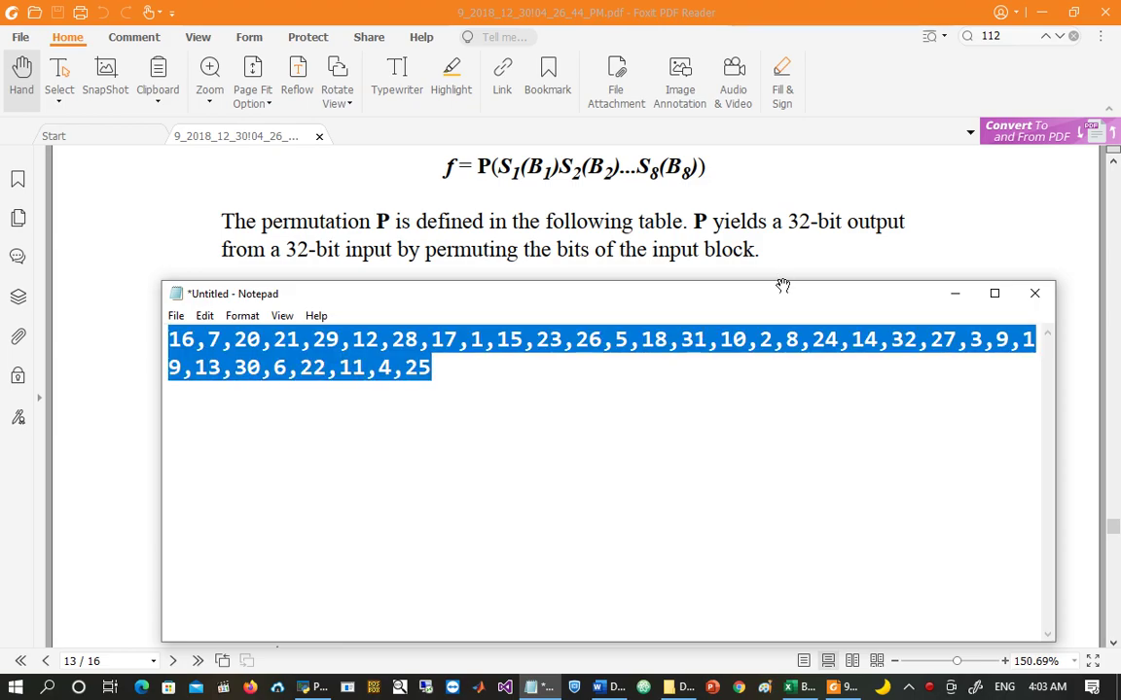
left_click(791, 688)
key("ctrl+v")
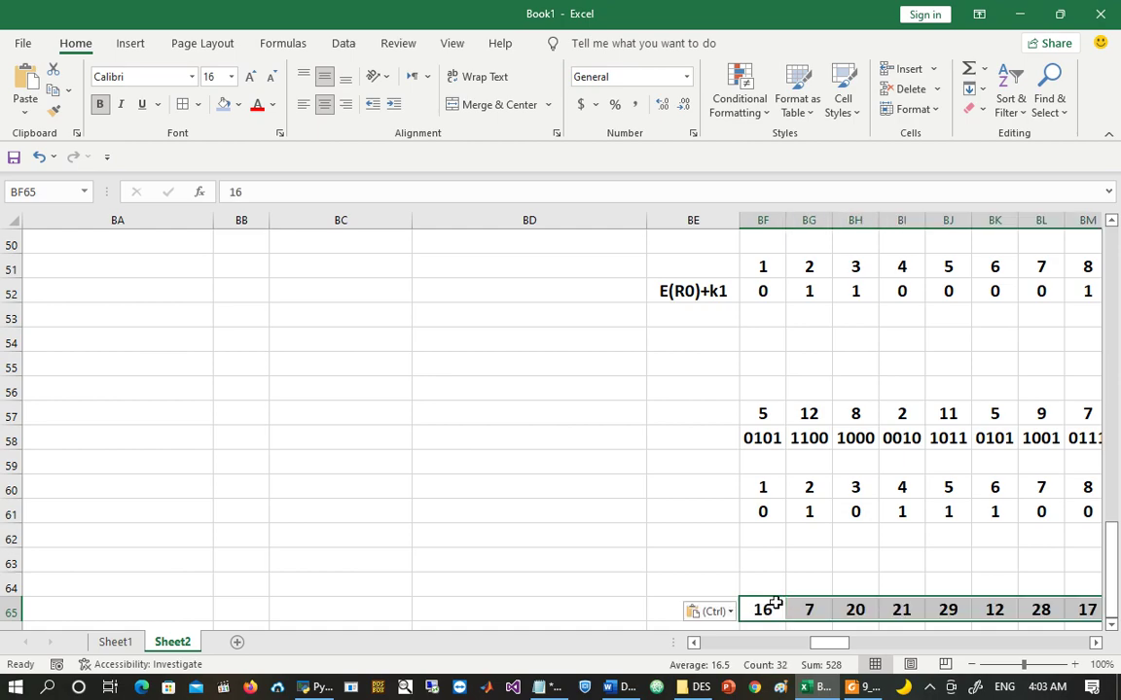
Step: Examine the pasted P positions in row 65 alongside the numbered S-box bits in rows 60 and 61
key("Up")
key("Up")
key("Right")
key("Right")
key("Right")
key("Right")
key("Right")
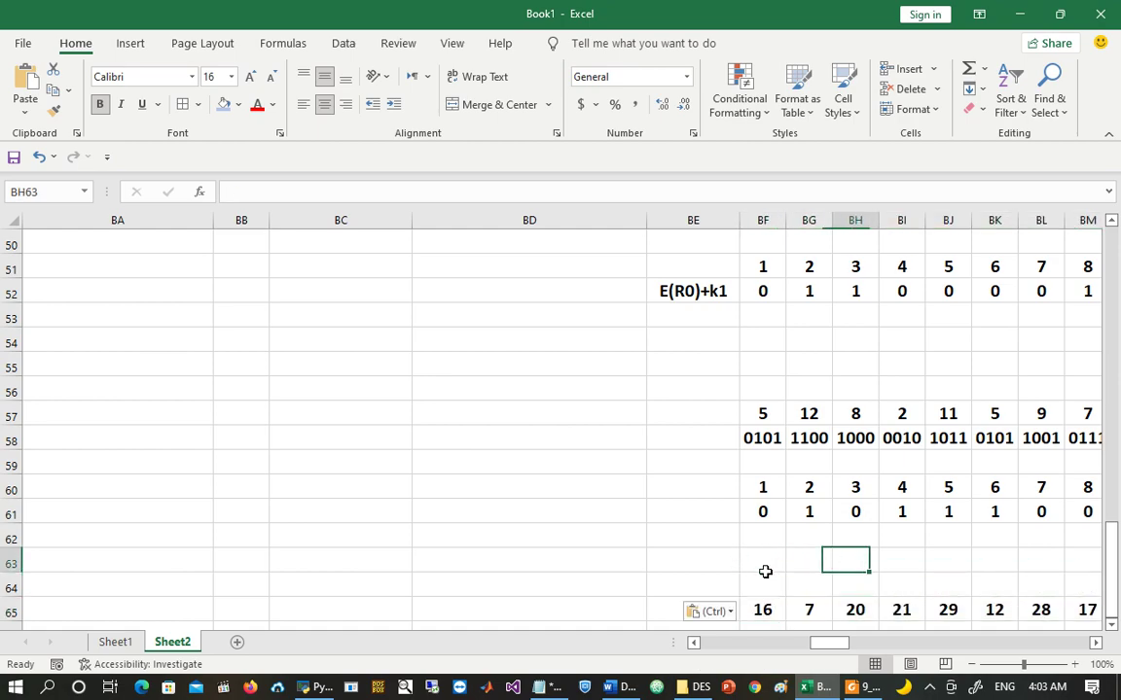
key("Right")
key("Right")
key("Right")
key("Right")
key("Right")
key("Right")
key("Right")
key("Right")
key("Right")
key("Right")
key("Right")
key("Right")
key("Right")
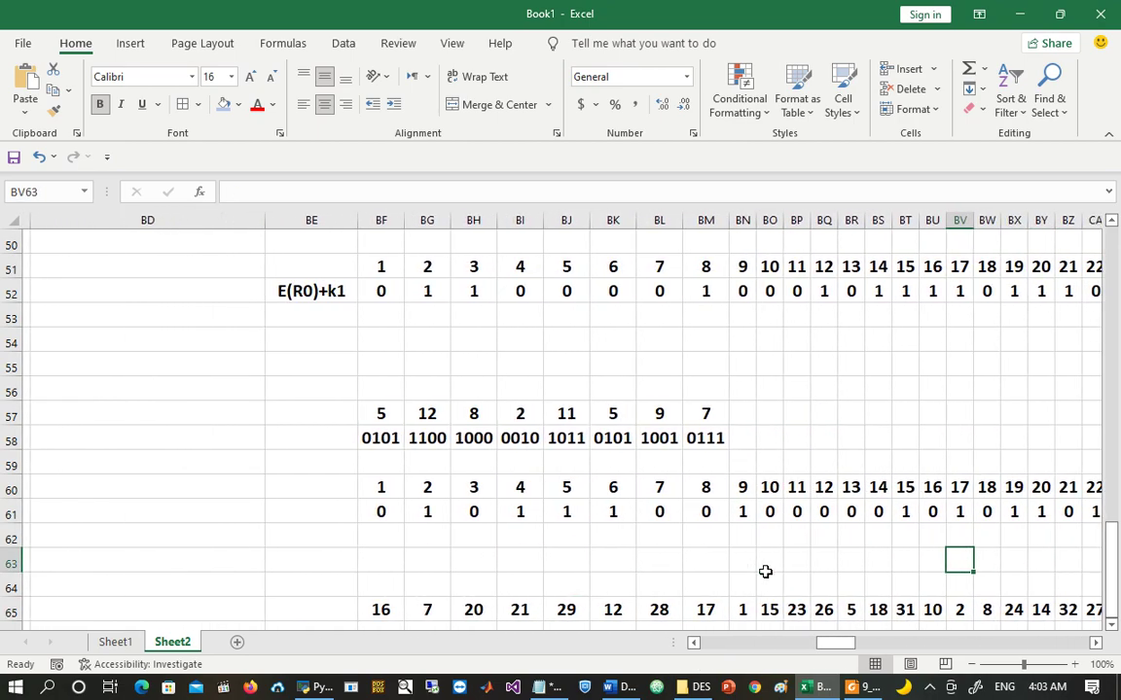
Step: Enter =HLOOKUP(BF65,$BF$60:$CK$61,2,FALSE) in BF66 and check it against bit 16 in the S-box output
left_click(377, 611)
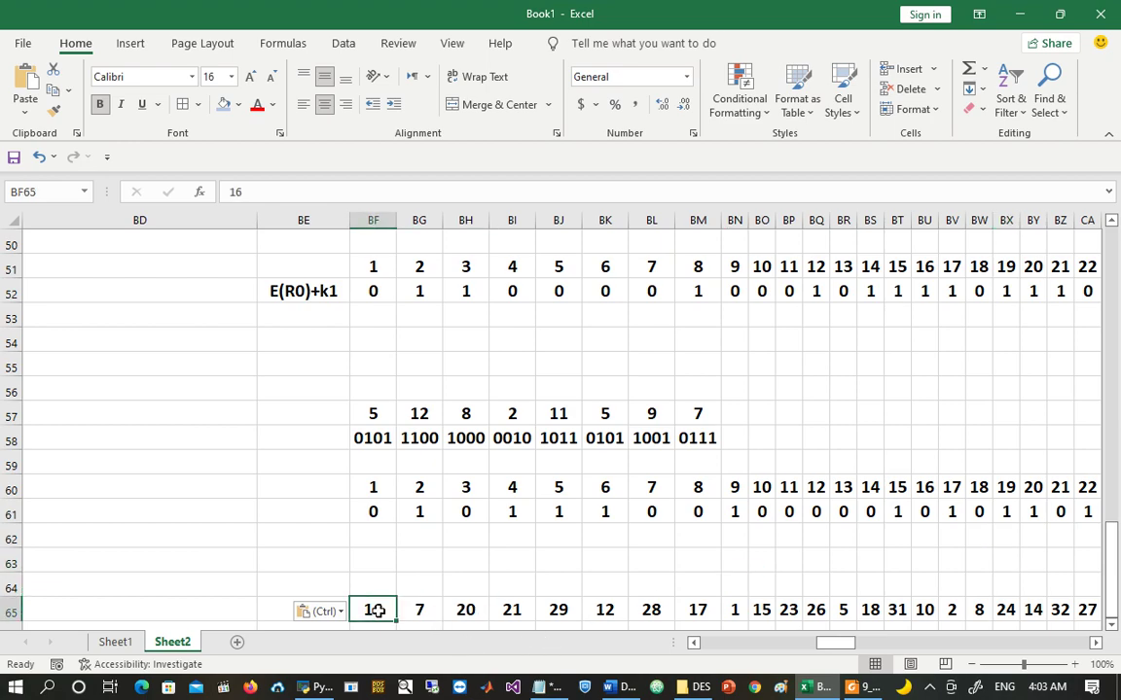
left_click(424, 611)
key("Down")
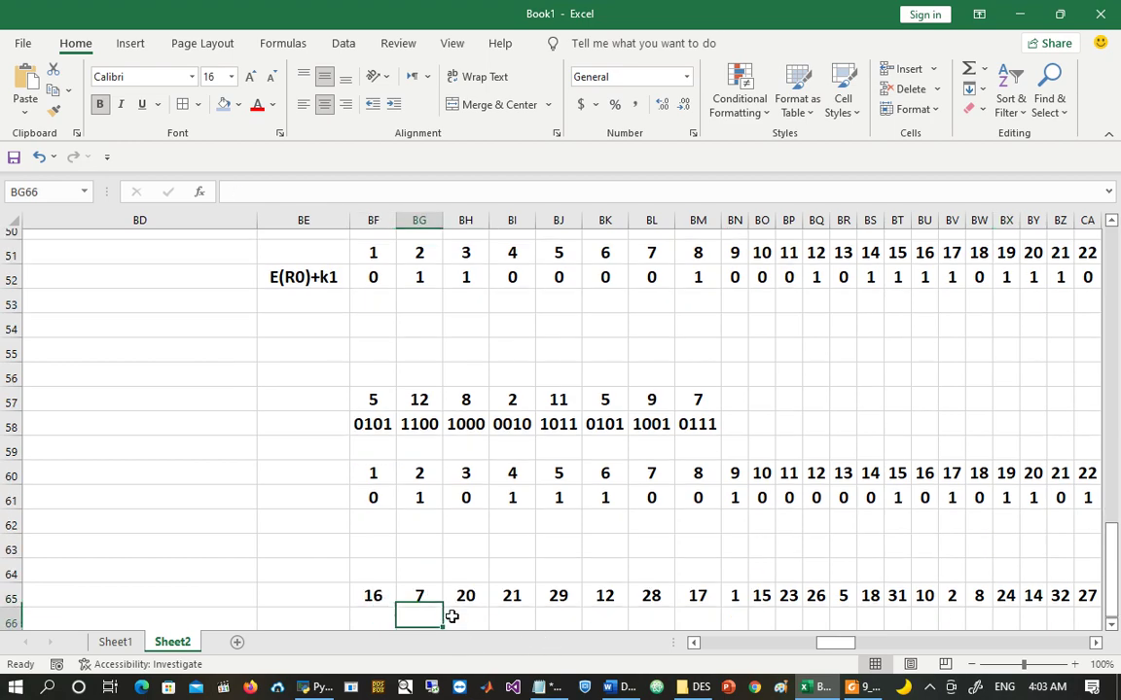
key("Left")
type("=h")
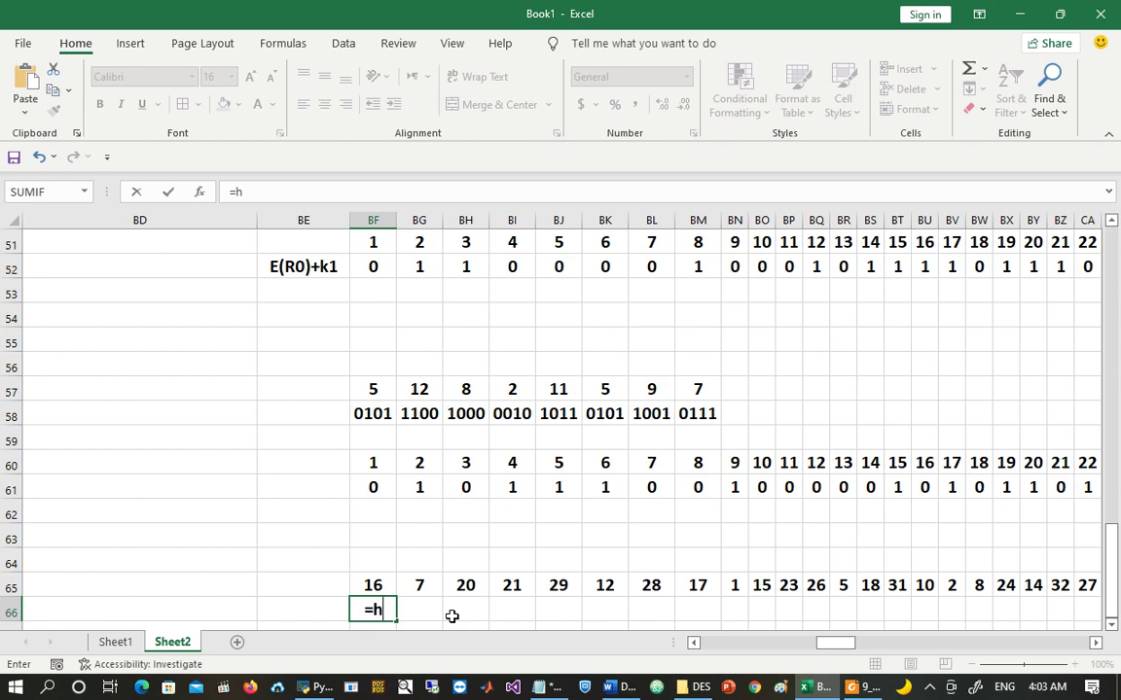
type("looku")
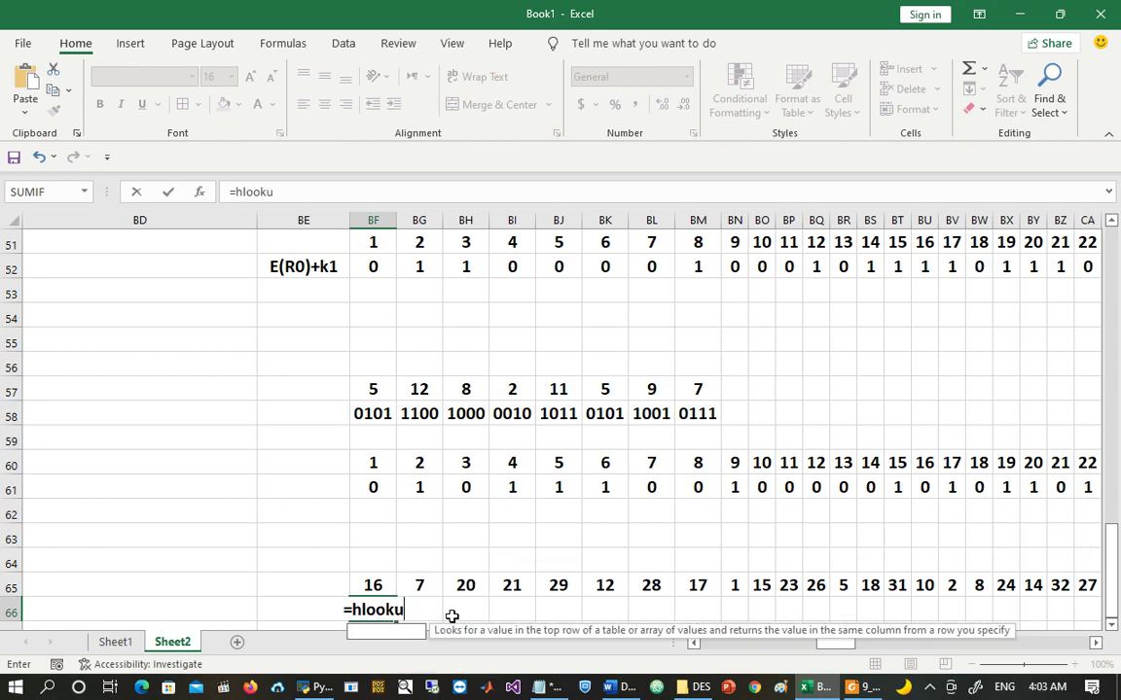
type("p(")
left_click(362, 585)
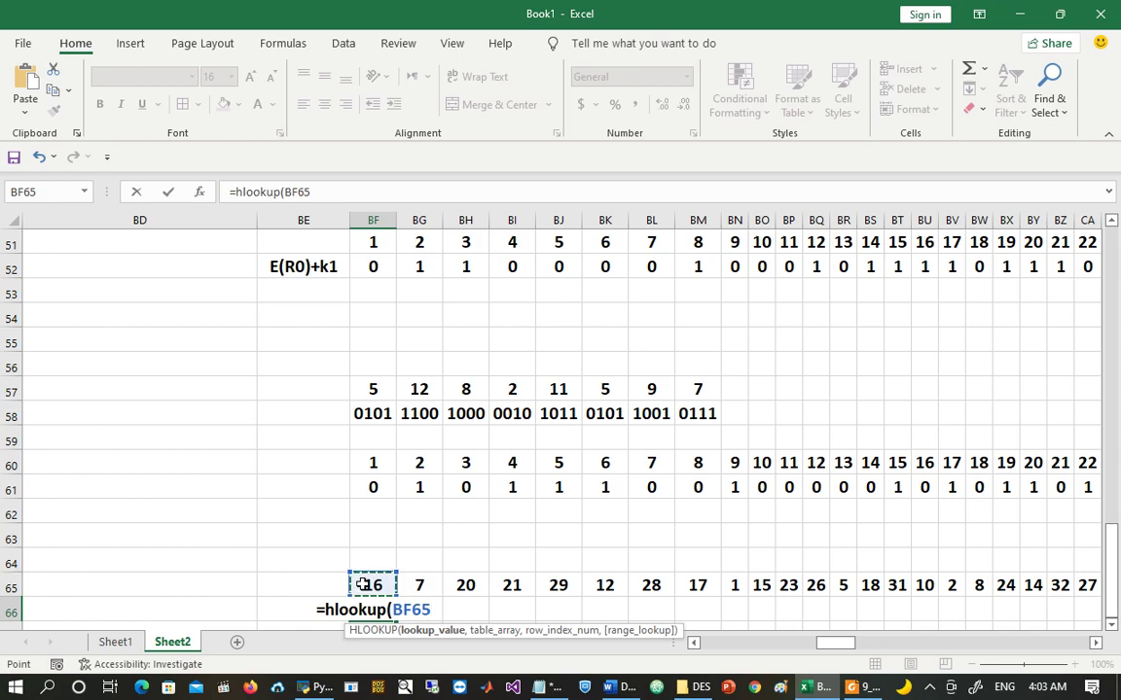
type(",")
left_click_drag(370, 463, 1028, 489)
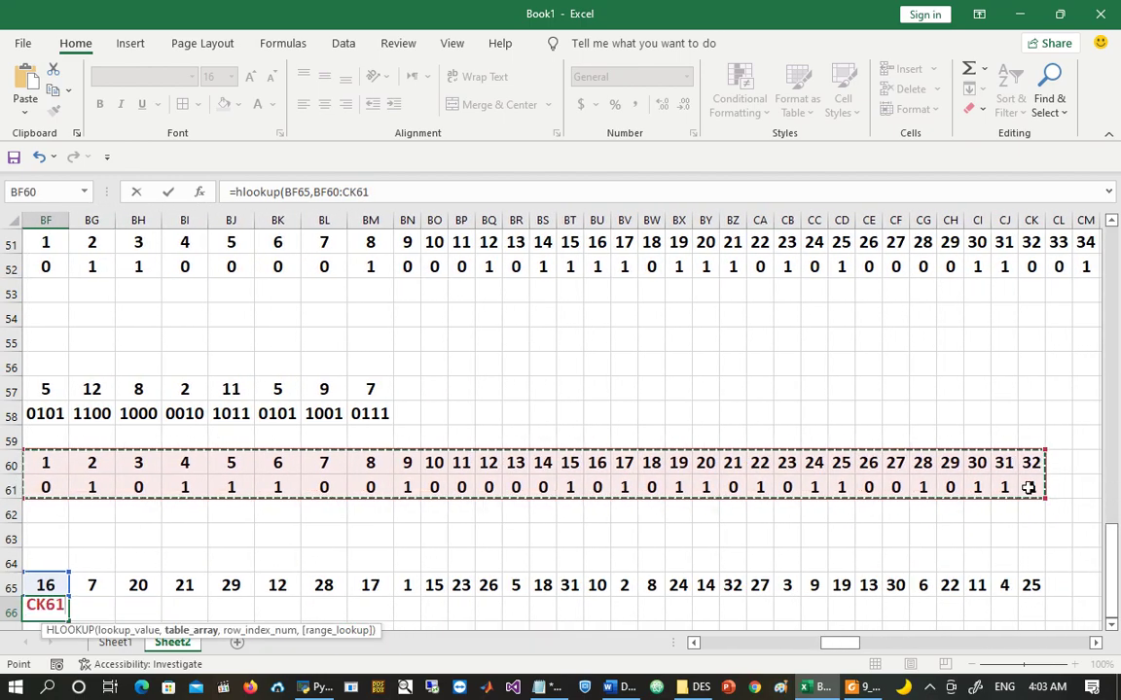
key("F4")
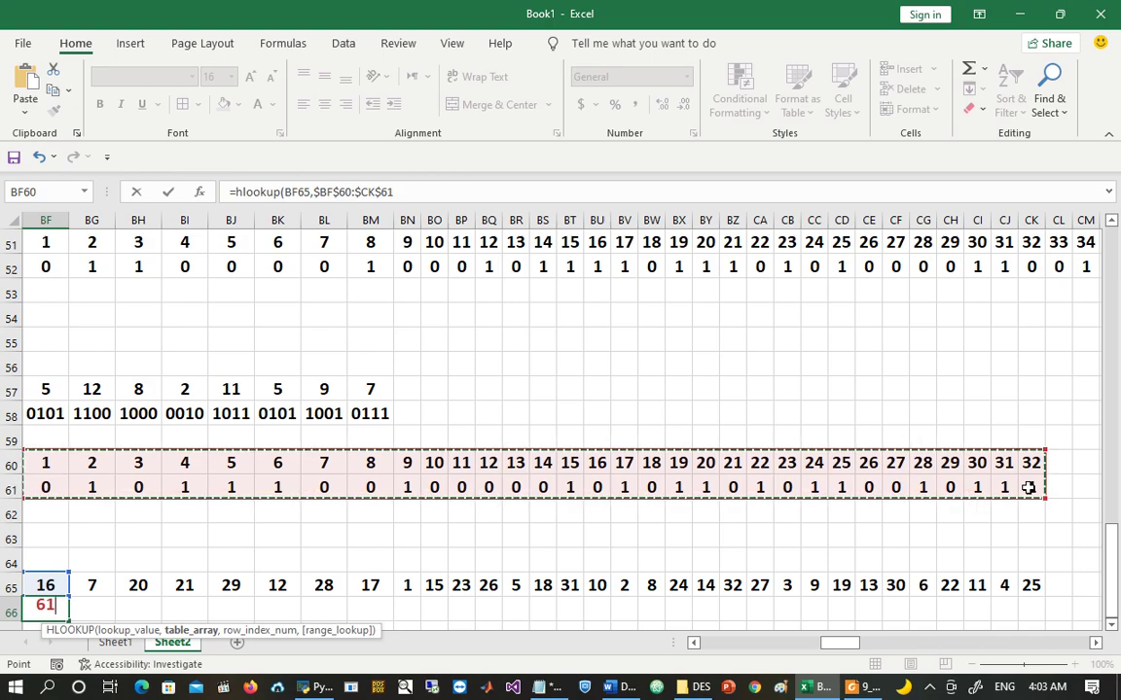
type(",")
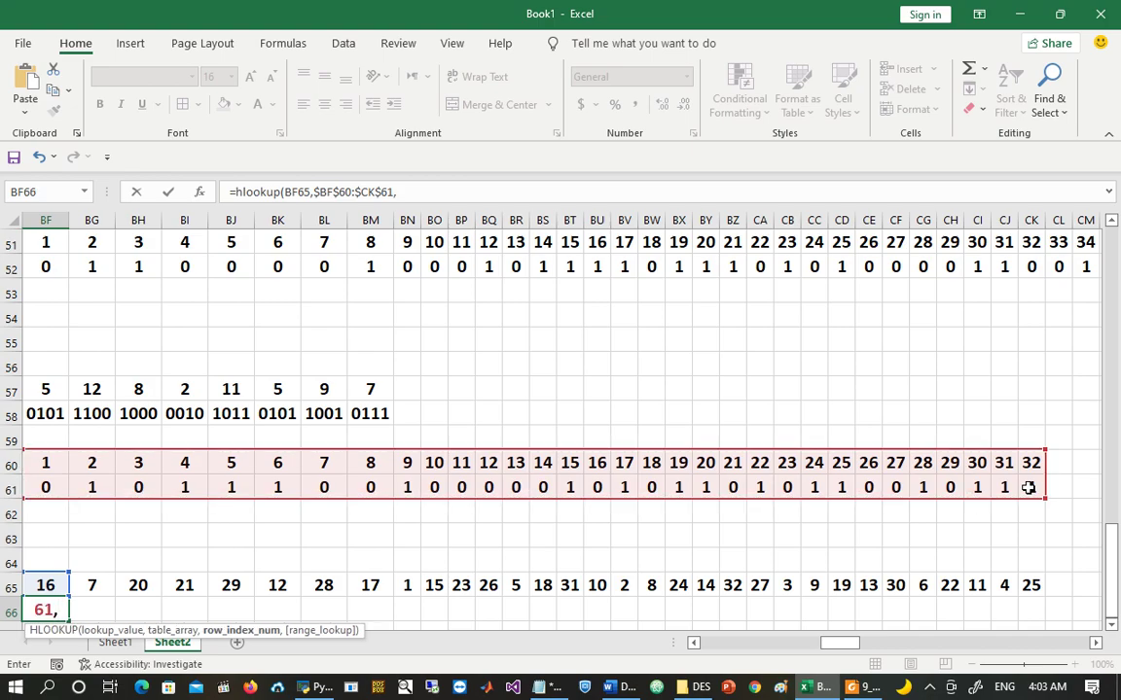
type("2,")
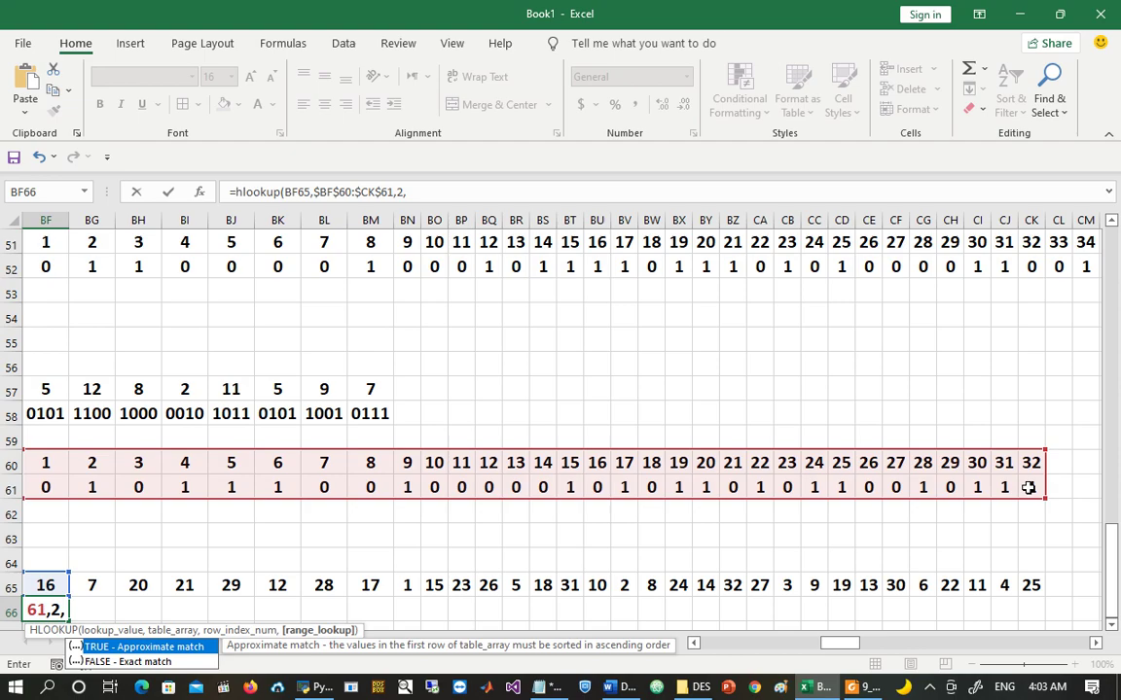
key("Down")
key("Tab")
type(")")
key("Return")
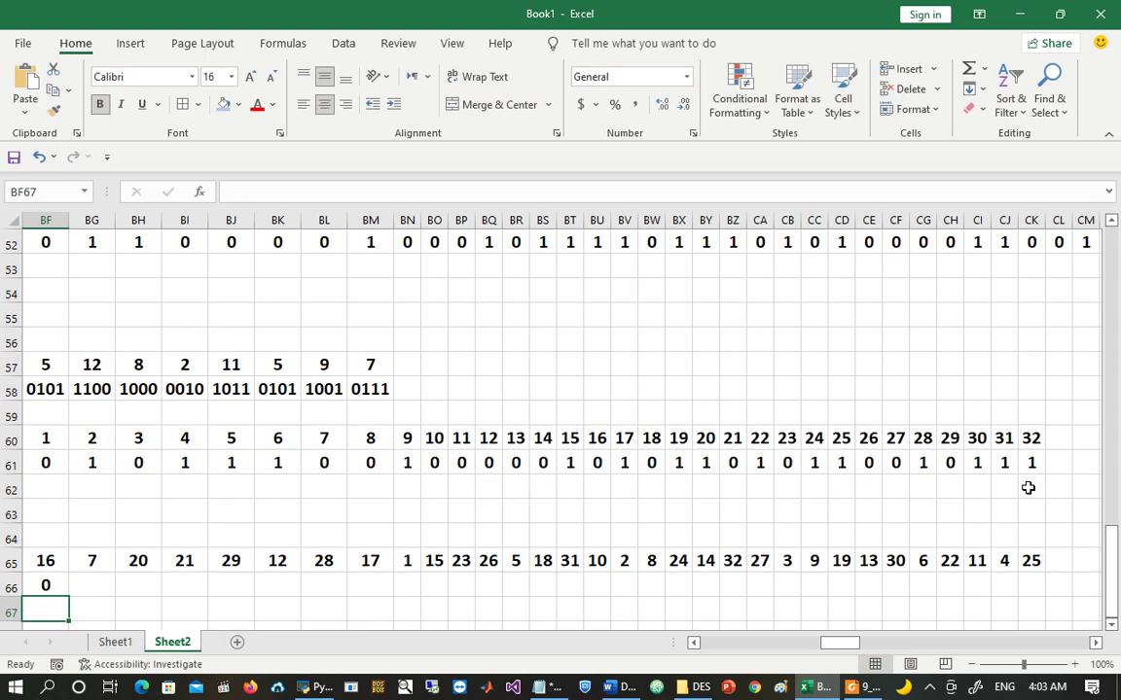
key("Left")
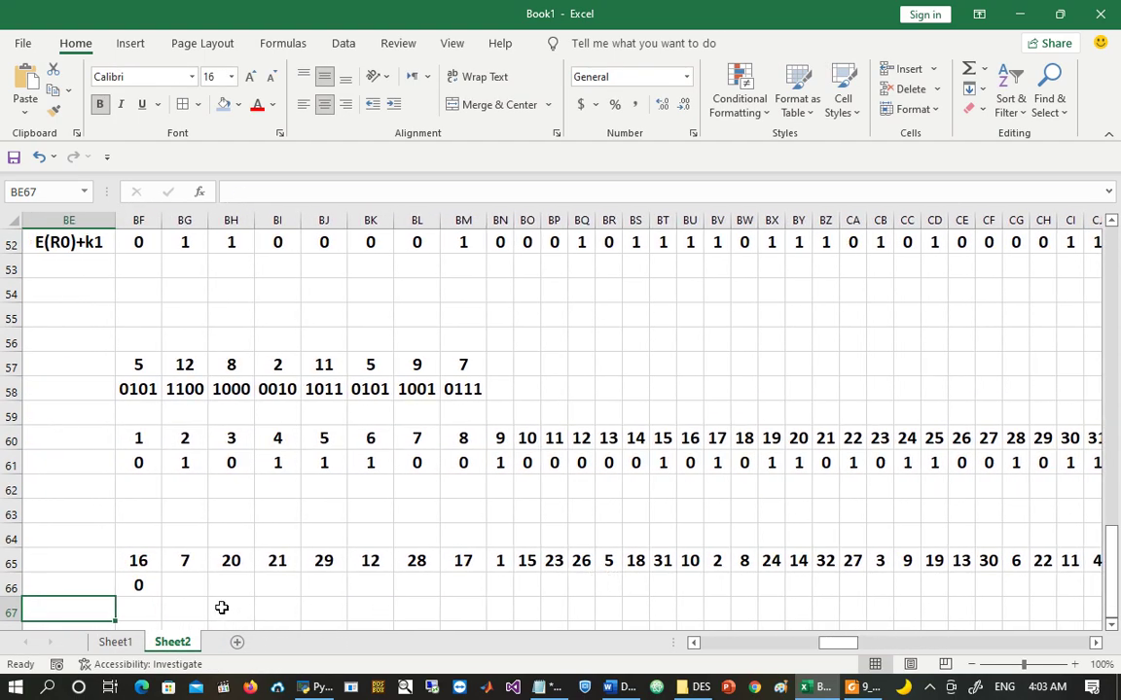
left_click(697, 439)
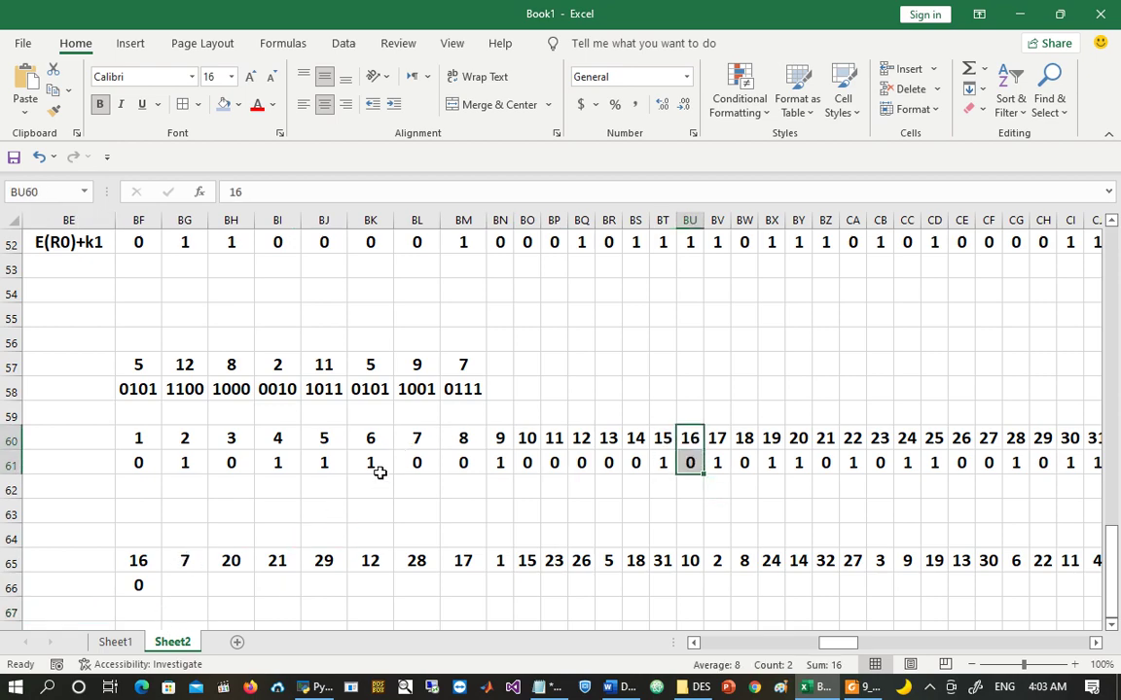
Step: Fill the HLOOKUP formula from BF66 across to CK66 for all the P positions
left_click(142, 581)
left_click_drag(159, 597, 399, 592)
key("shift+Left")
key("shift+Left")
key("shift+Left")
key("shift+Left")
key("shift+Left")
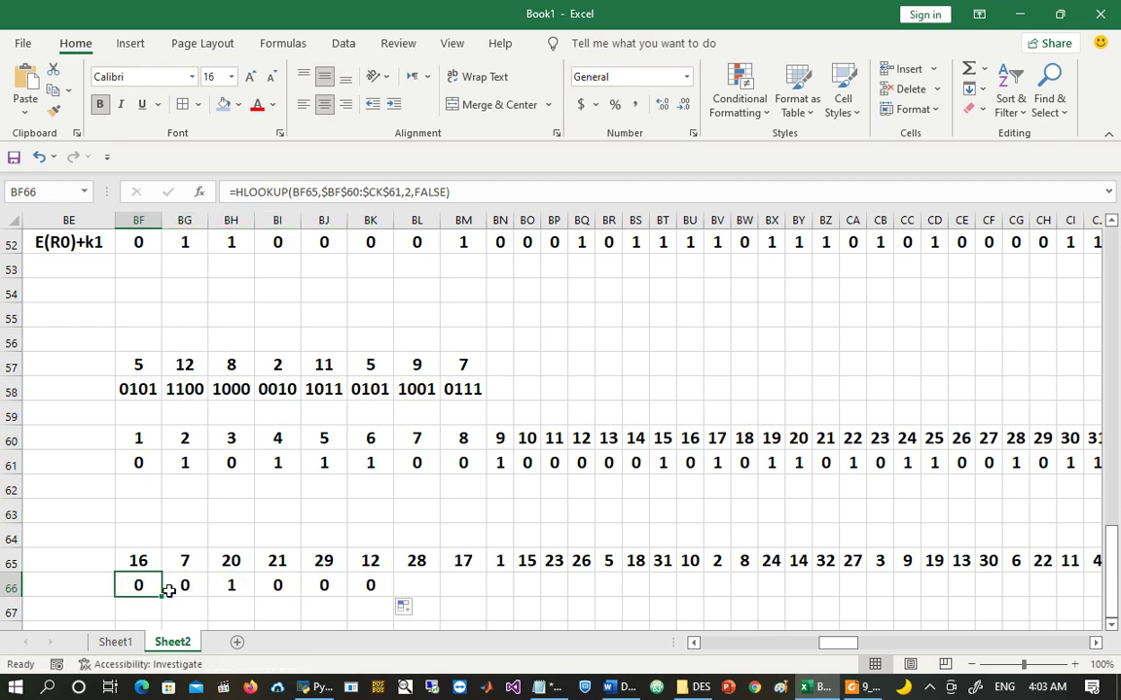
left_click_drag(163, 599, 1031, 588)
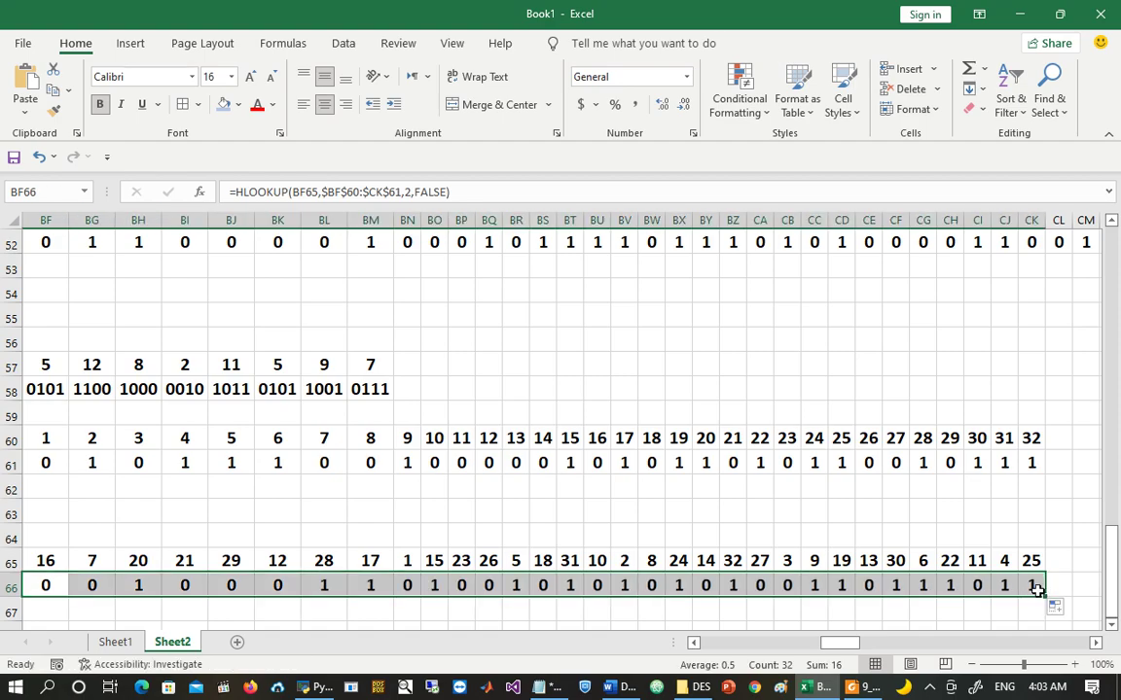
left_click(1031, 587)
key("ctrl+Left")
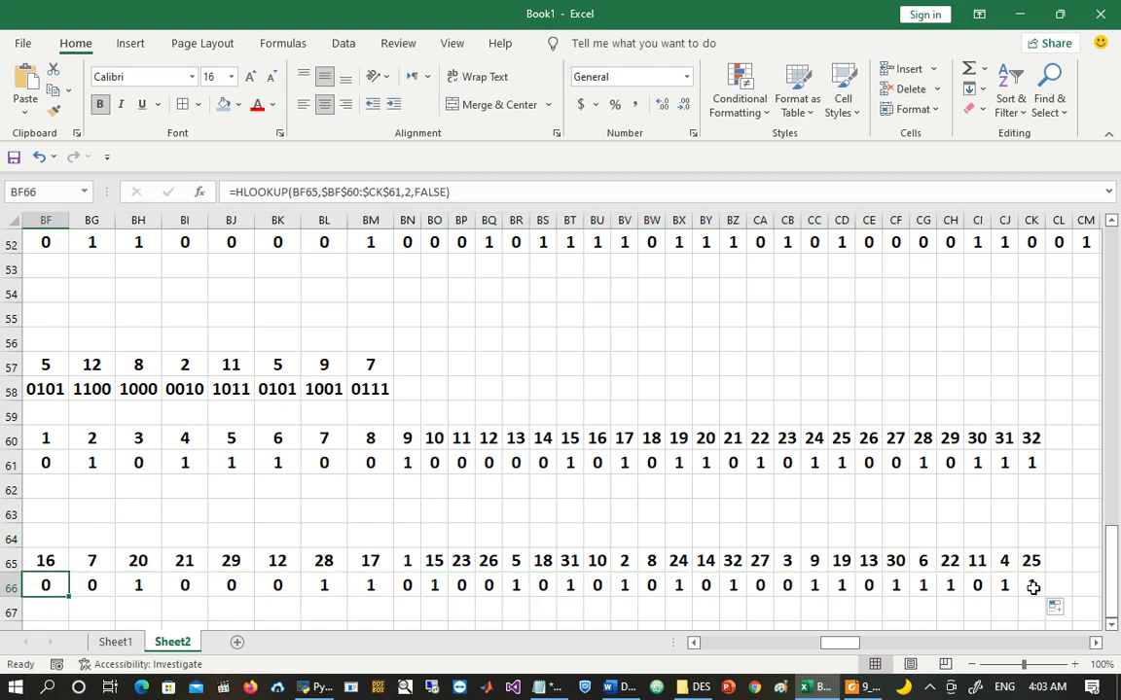
Step: Label BE66 as P and highlight the permuted row BE66:CK66 in yellow
key("Left")
type("P")
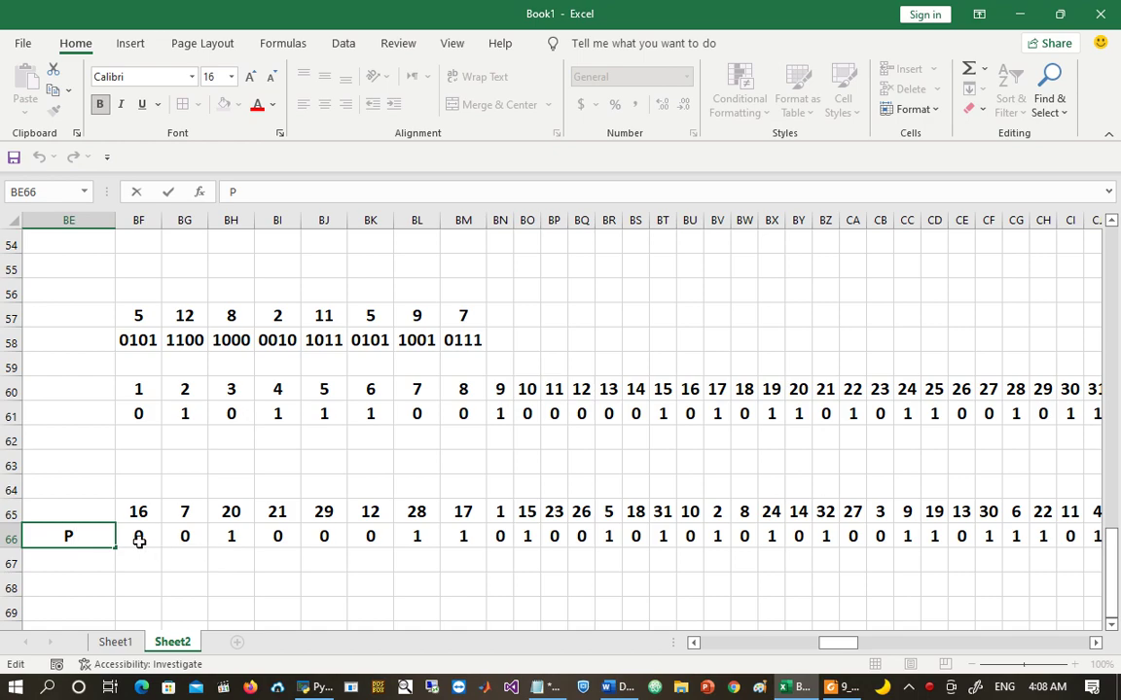
key("Tab")
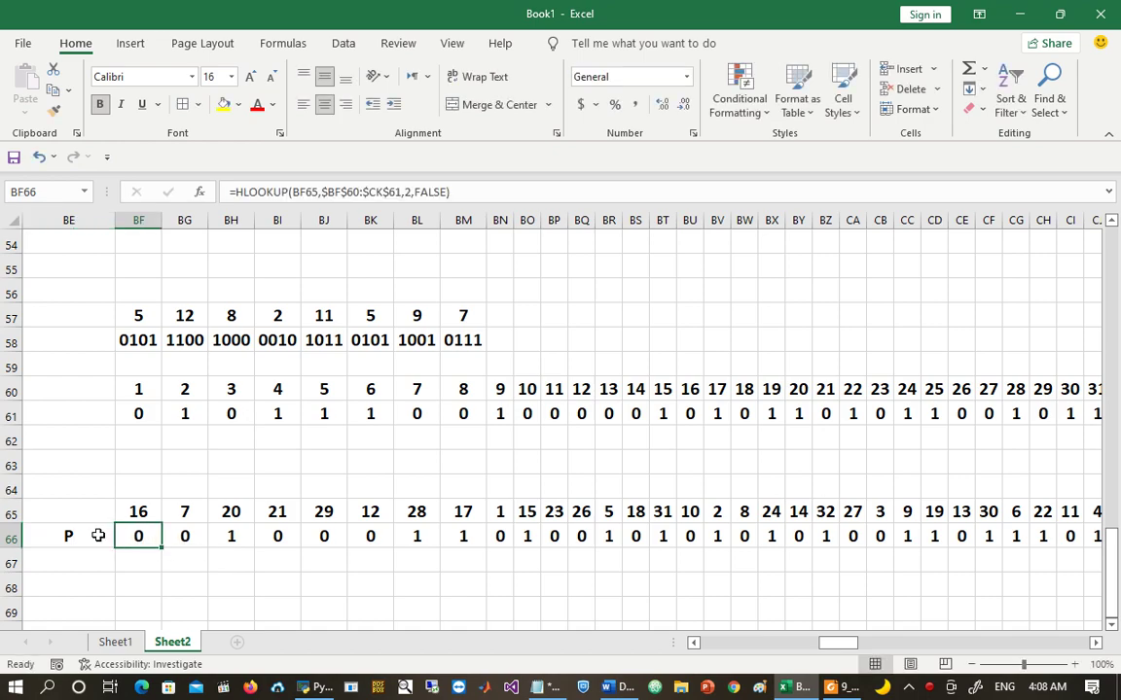
left_click(98, 535)
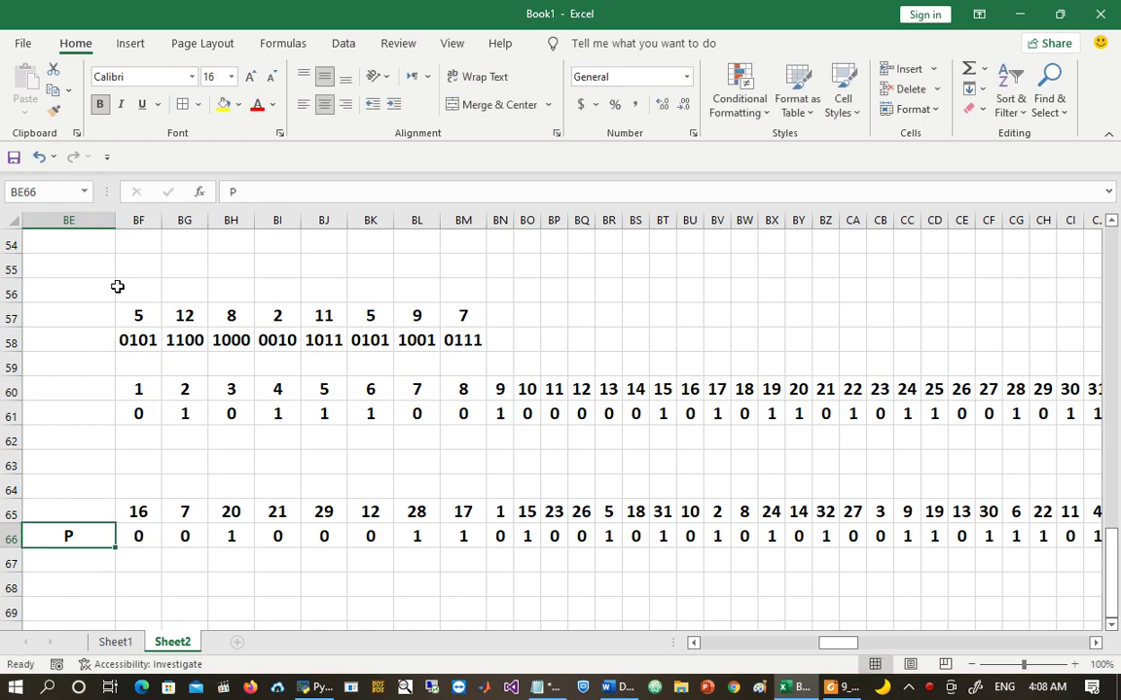
key("ctrl+shift+Right")
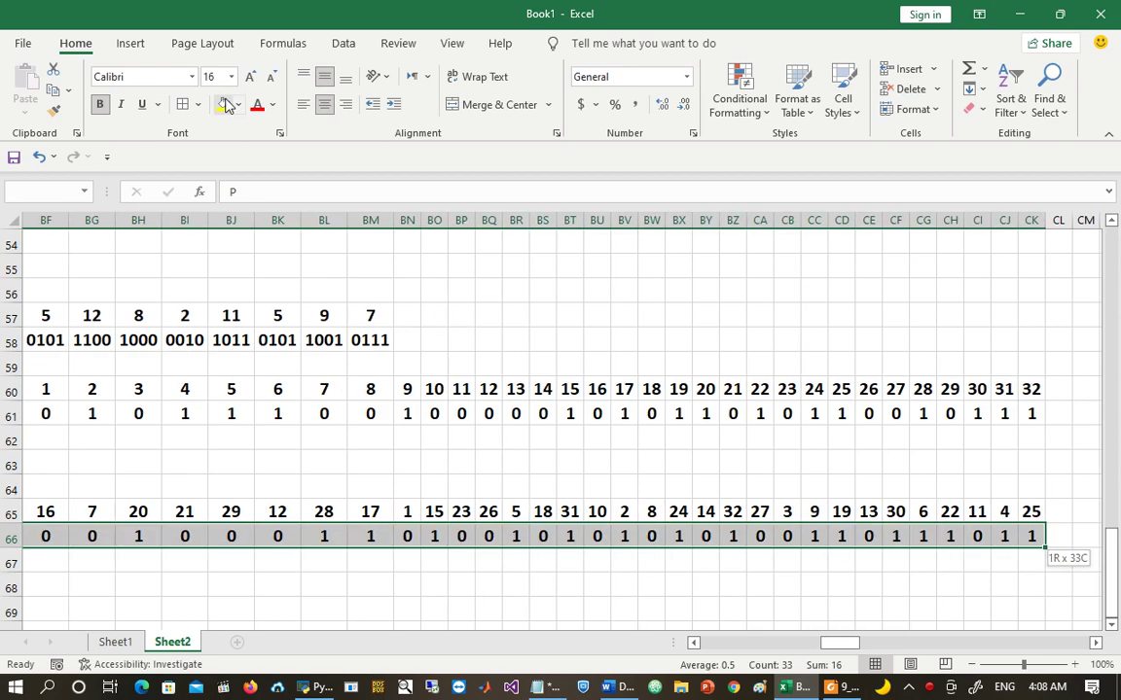
left_click(223, 107)
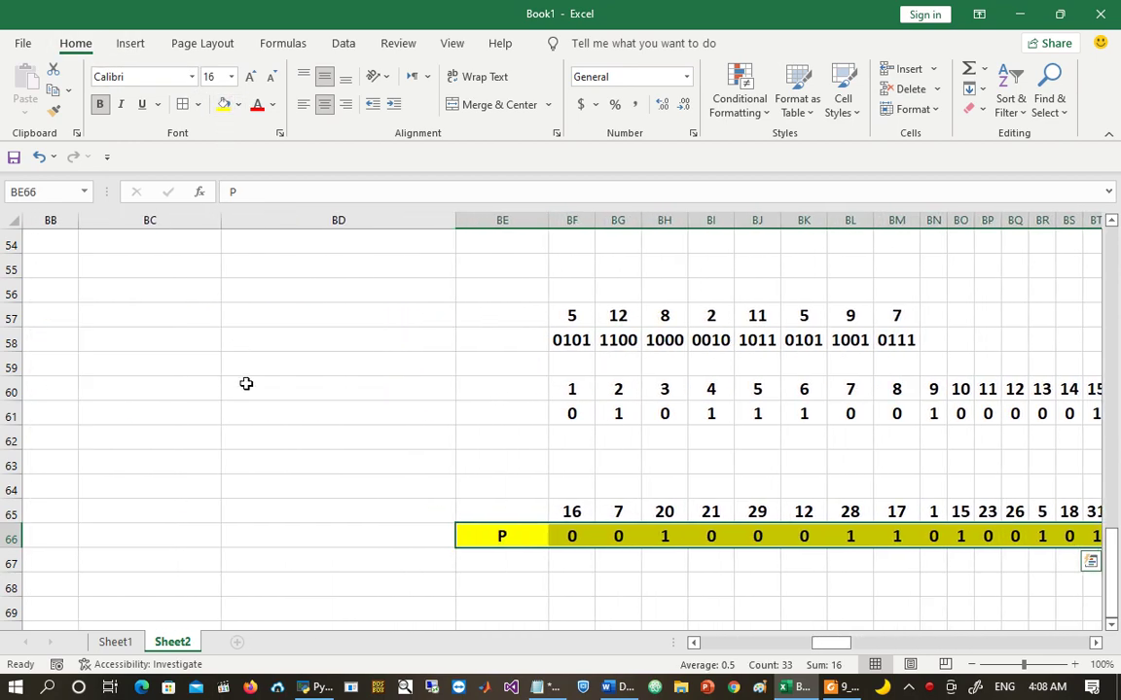
Step: Review the handwritten formula R1 = L0 + f(R0, K1) beside the R0, L1 and R1 rows
key("Up")
key("Page_Up")
key("Page_Up")
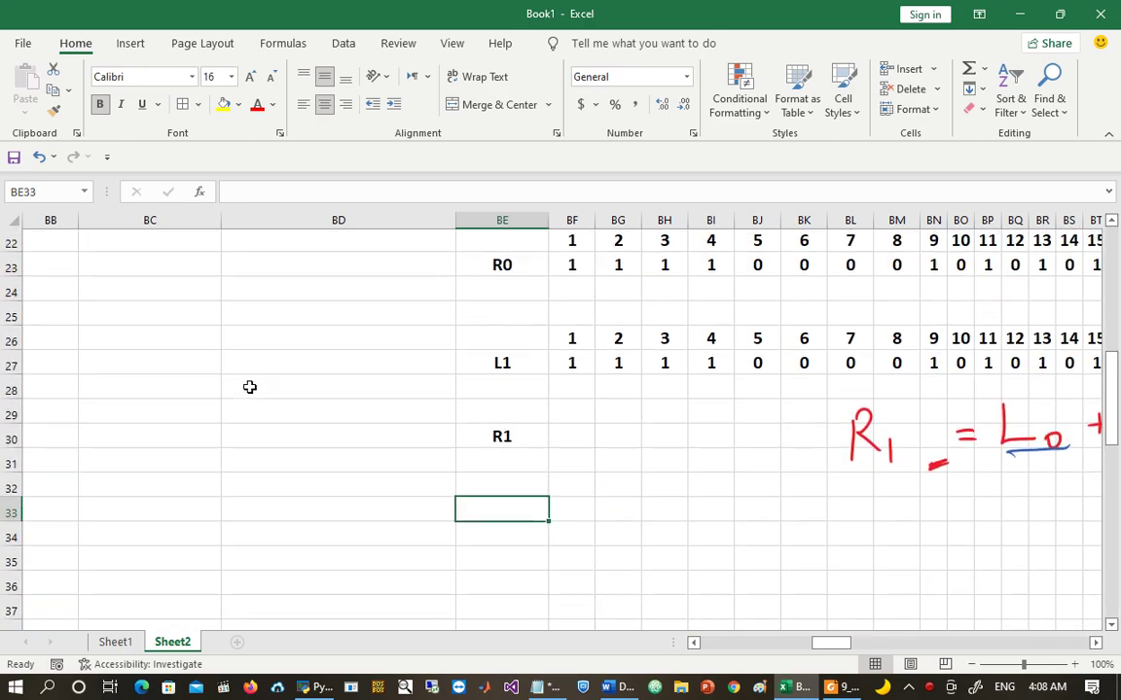
key("Page_Down")
key("Right")
key("Right")
key("Right")
key("Right")
key("Right")
key("Right")
key("Right")
key("Right")
key("Right")
key("Right")
key("Right")
key("Right")
key("Right")
key("Right")
key("Right")
key("Right")
key("Right")
key("Right")
key("Right")
key("Right")
key("Right")
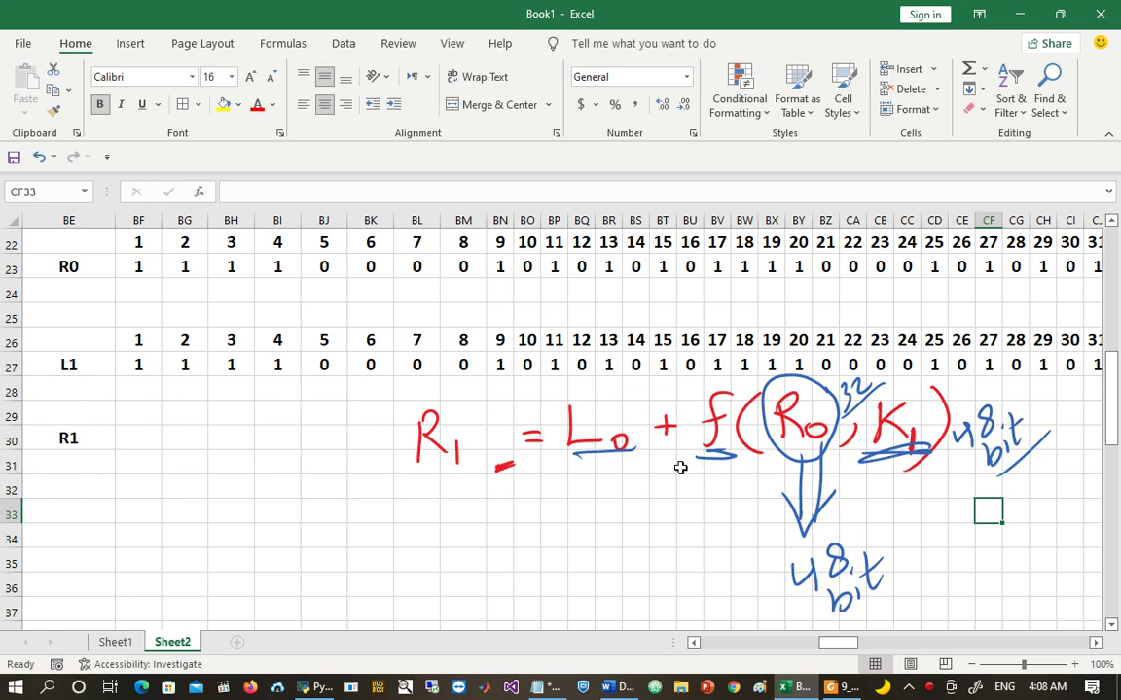
Step: Copy the L0 block with its bit numbers, BE19:CK20
left_click(181, 268)
key("Up")
key("Up")
key("Up")
key("Up")
key("Up")
key("Up")
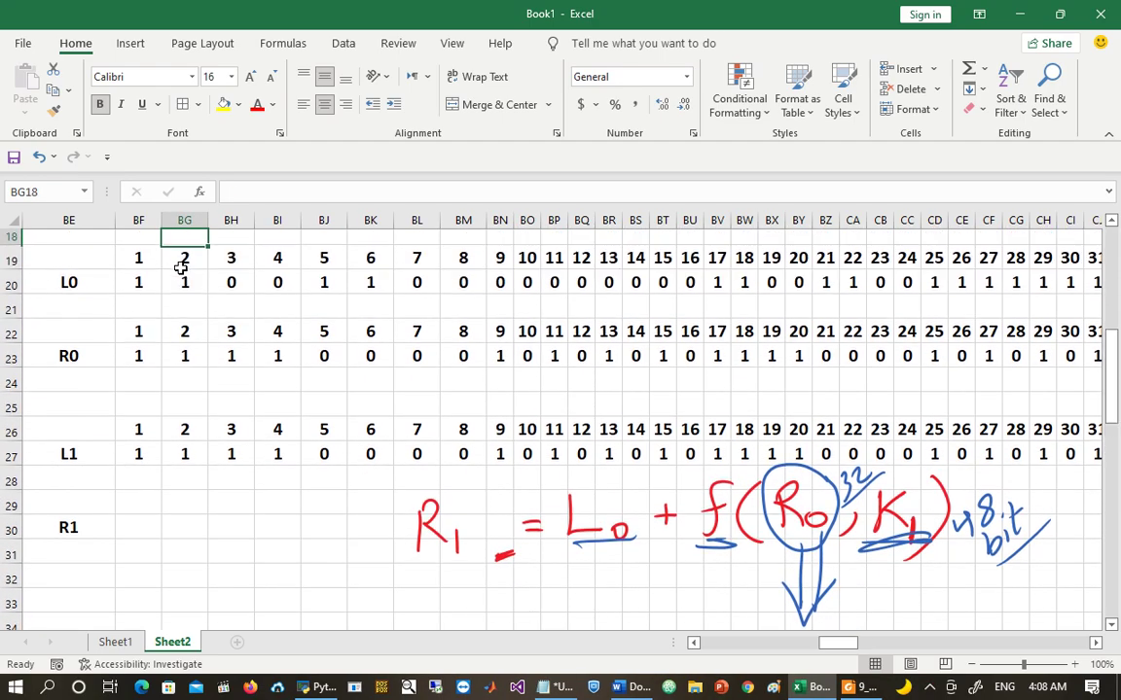
left_click_drag(93, 296, 1028, 314)
key("ctrl+c")
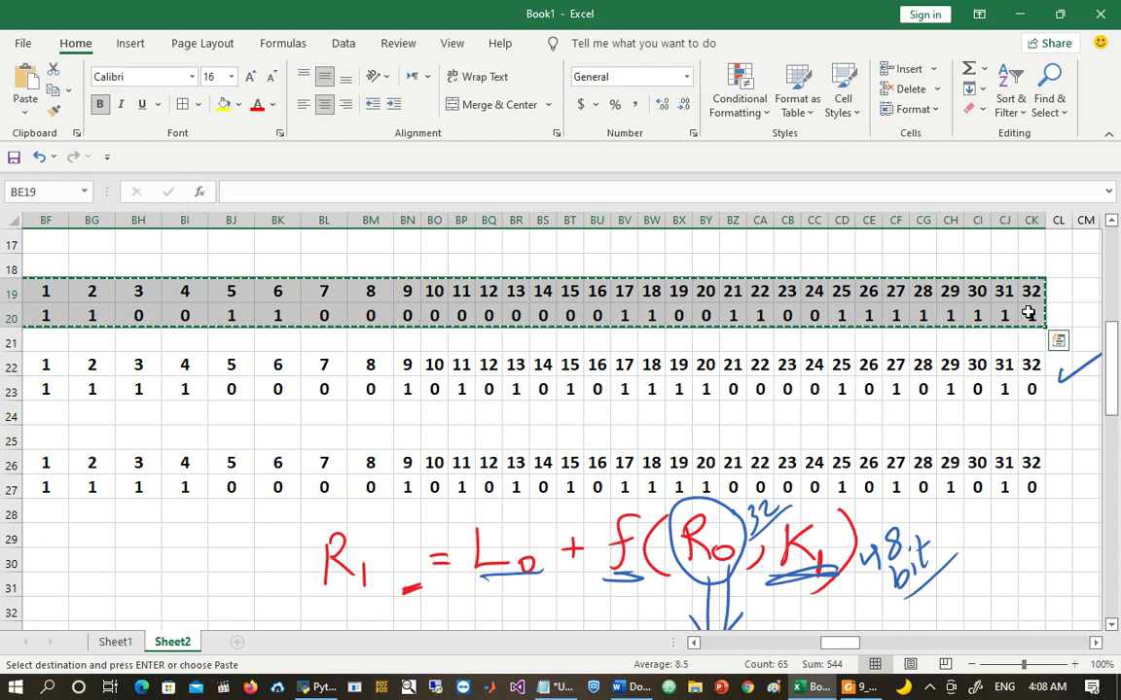
Step: Paste the copied L0 block with its bit numbers as values at BE69, below the permuted row
key("Left")
key("Right")
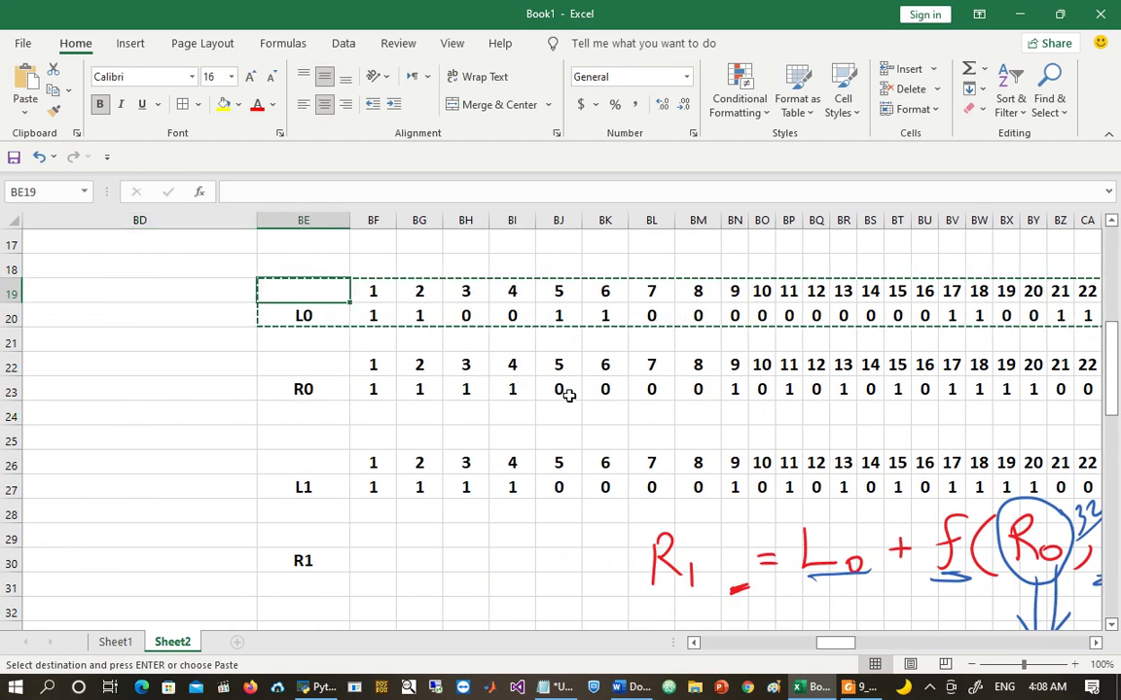
key("Down")
key("Down")
key("Down")
key("Down")
key("Down")
key("Down")
key("Down")
key("Down")
key("Down")
key("Down")
key("Down")
key("Down")
key("Down")
key("Down")
key("Down")
key("Down")
key("Down")
key("Down")
key("Down")
key("Down")
key("Up")
key("Up")
key("Up")
key("Up")
key("Up")
key("Up")
key("Up")
key("Up")
key("Up")
key("Up")
key("Up")
key("Up")
key("Up")
key("Up")
key("Up")
key("Up")
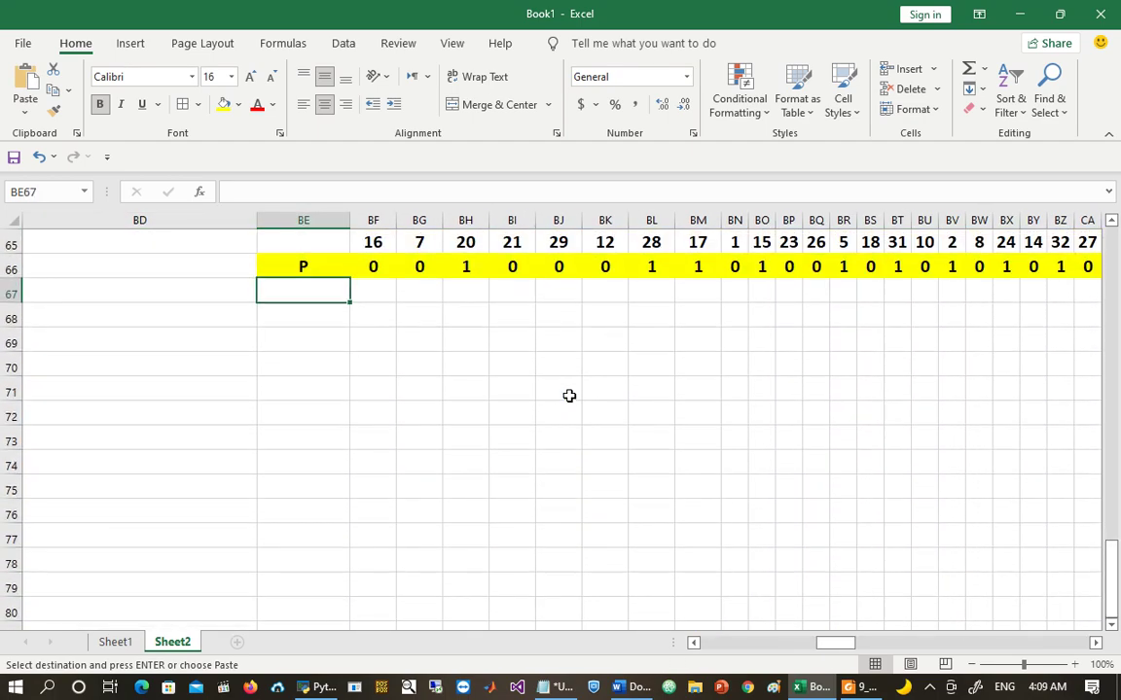
key("Down")
key("Down")
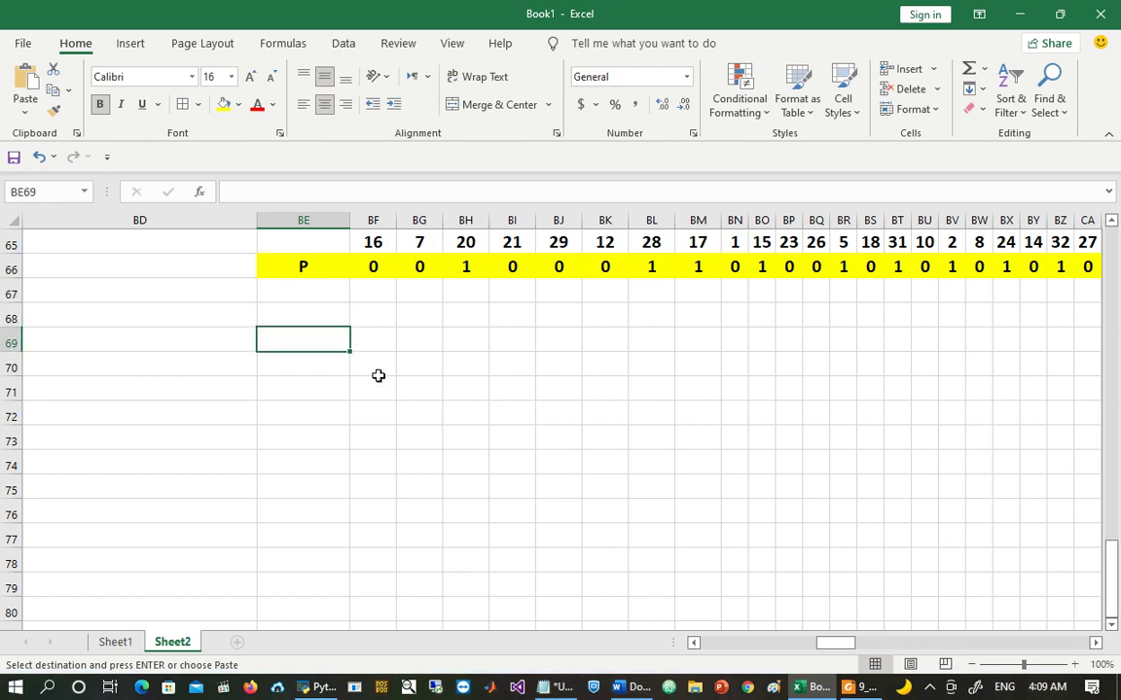
right_click(289, 336)
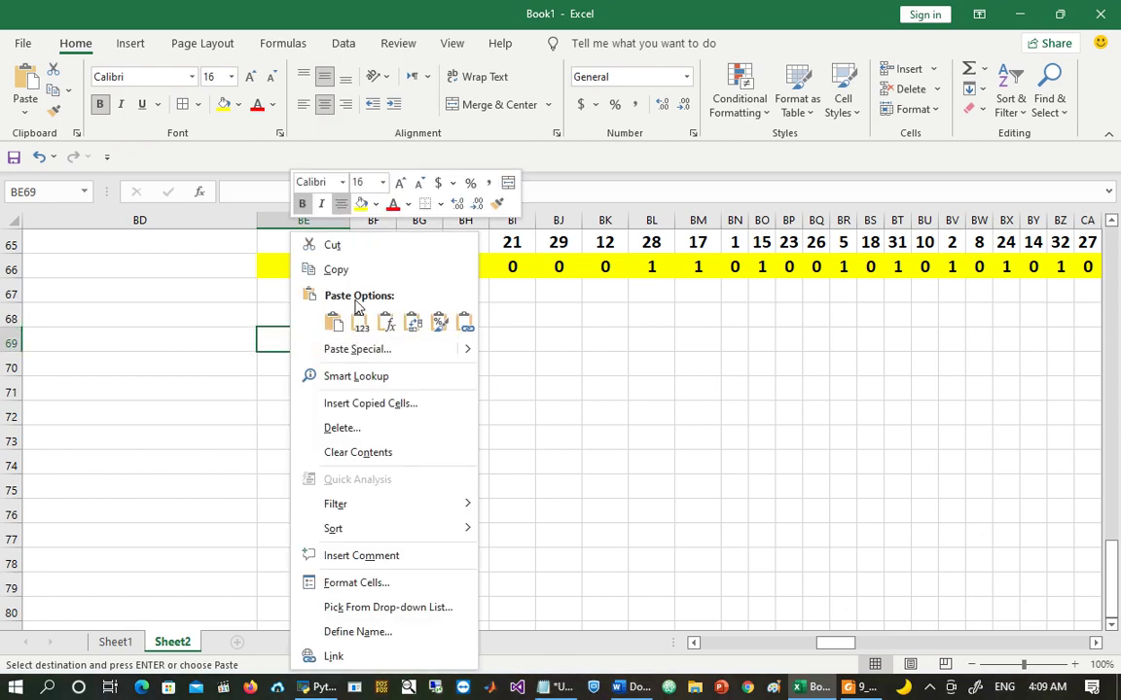
left_click(358, 323)
left_click(389, 461)
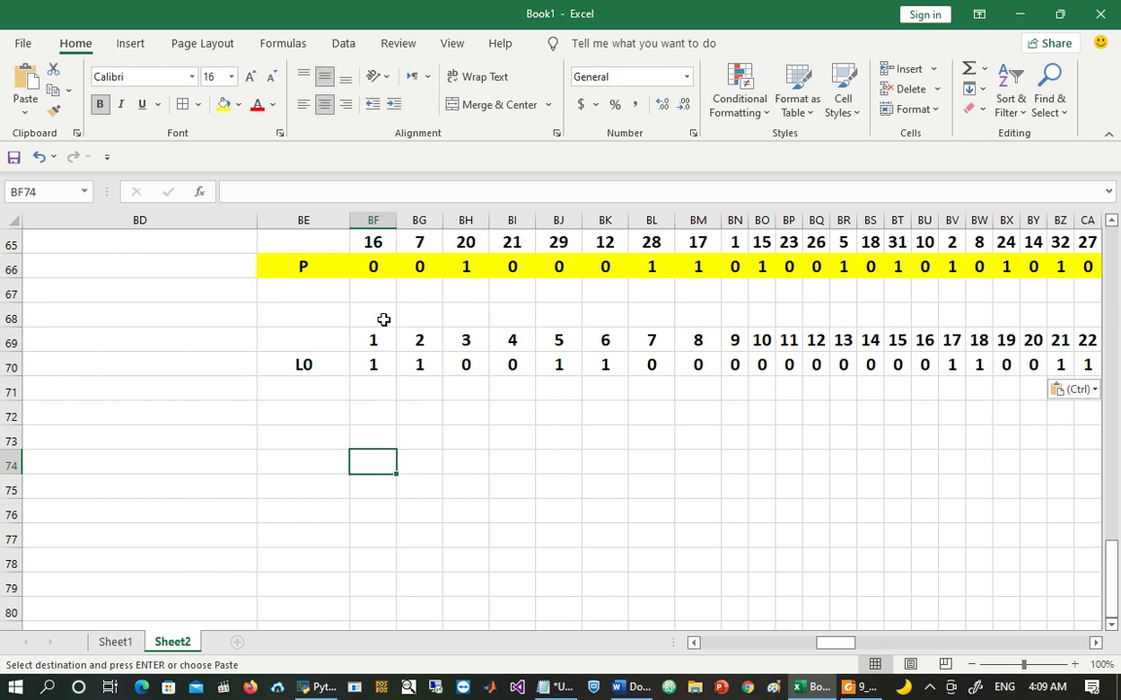
Step: Change the label of the yellow permuted row in BE66 to f
key("Up")
key("Up")
key("Up")
key("Up")
key("Up")
key("Up")
key("Up")
key("Up")
key("Up")
key("Up")
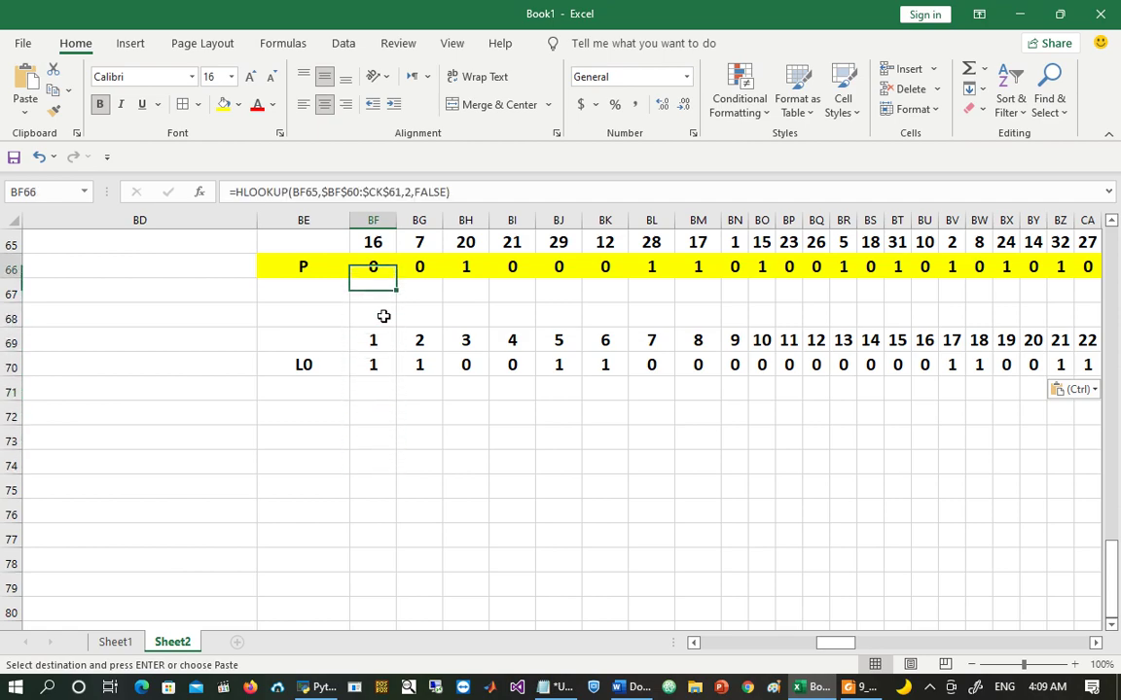
key("Left")
key("Down")
key("Down")
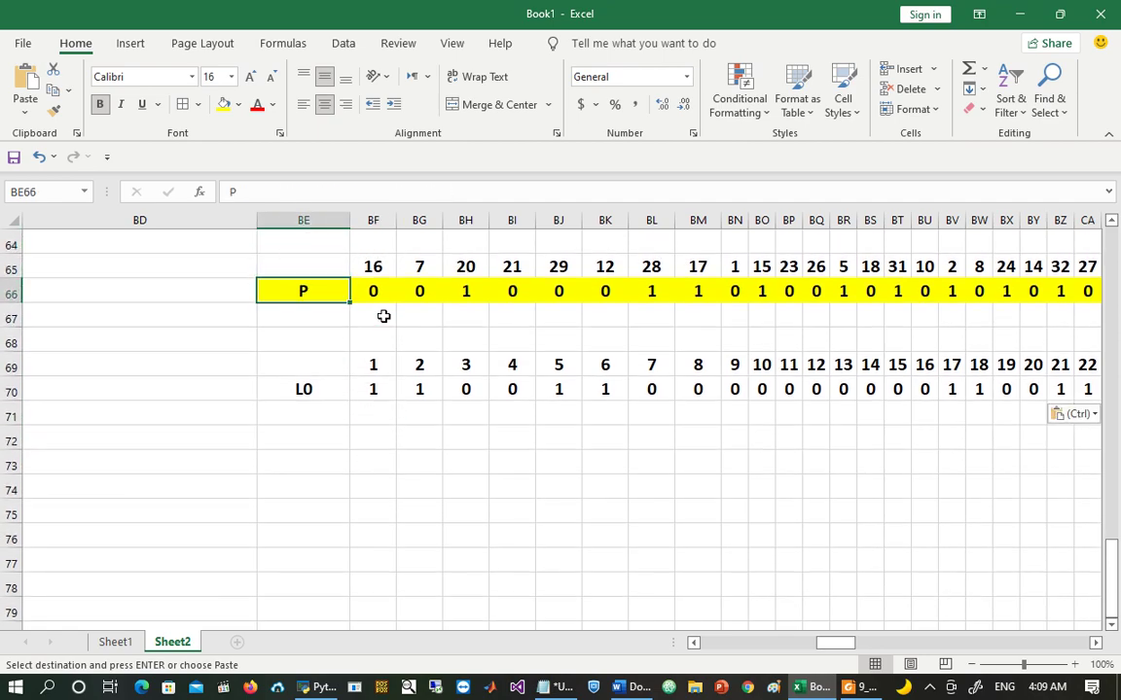
type("f")
key("Down")
Step: Enter =BITXOR(BF70,BF66) in BF73 to combine the first bits of L0 and f
key("Down")
key("Down")
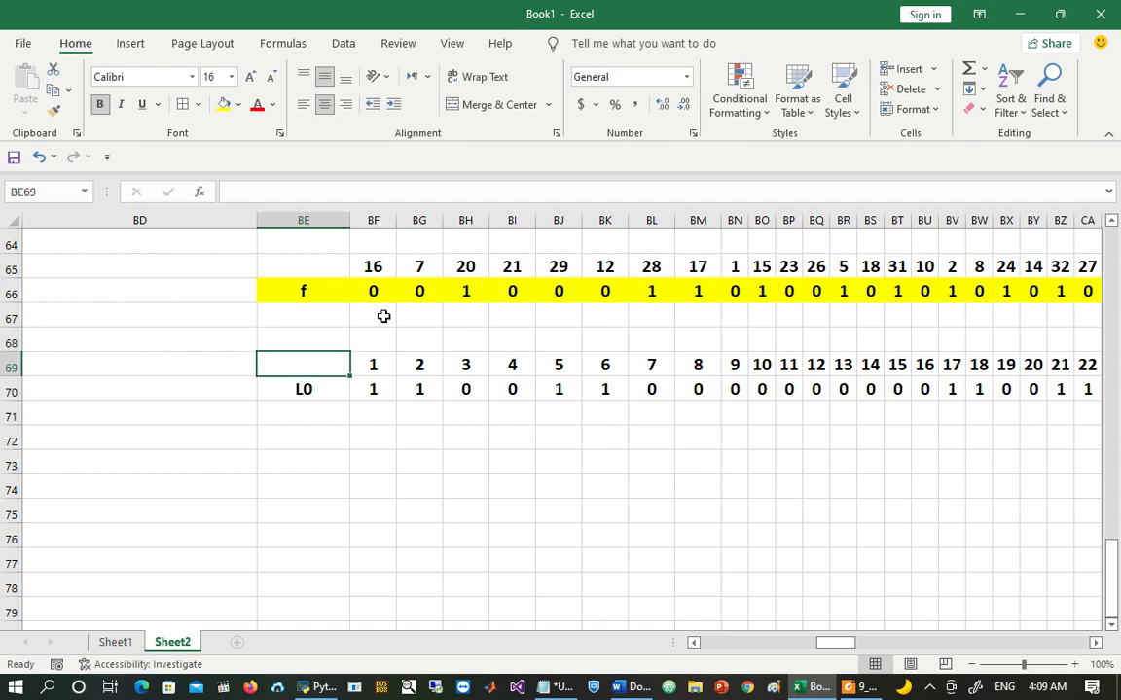
key("Down")
key("Down")
key("Down")
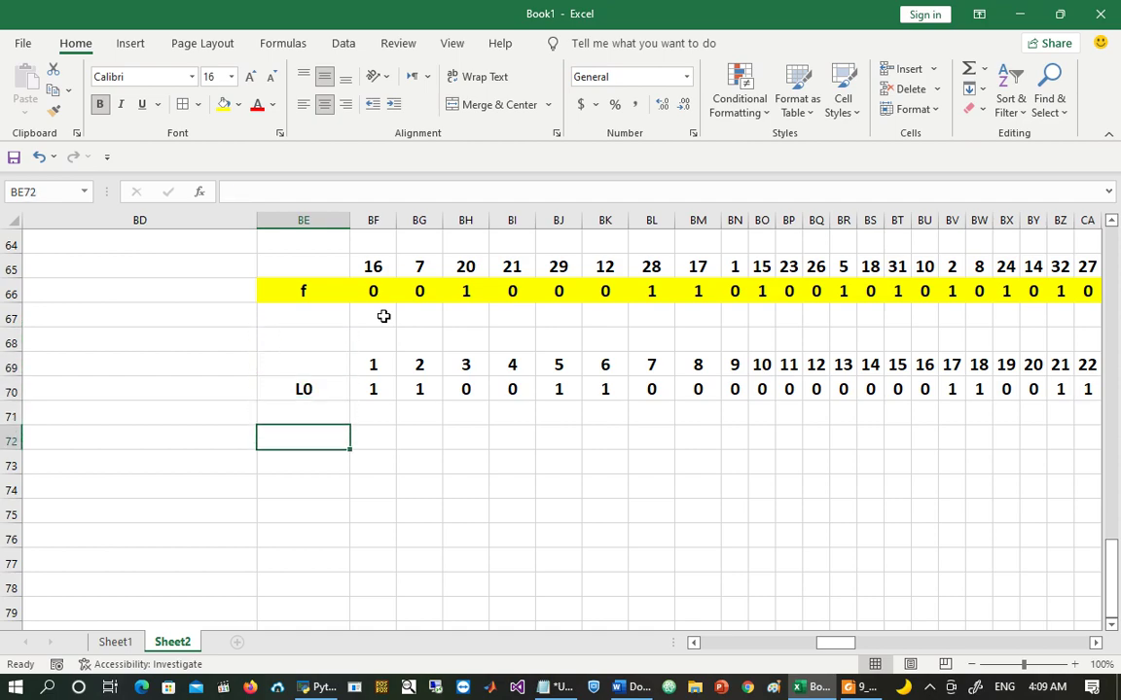
key("Right")
key("Down")
type("=b")
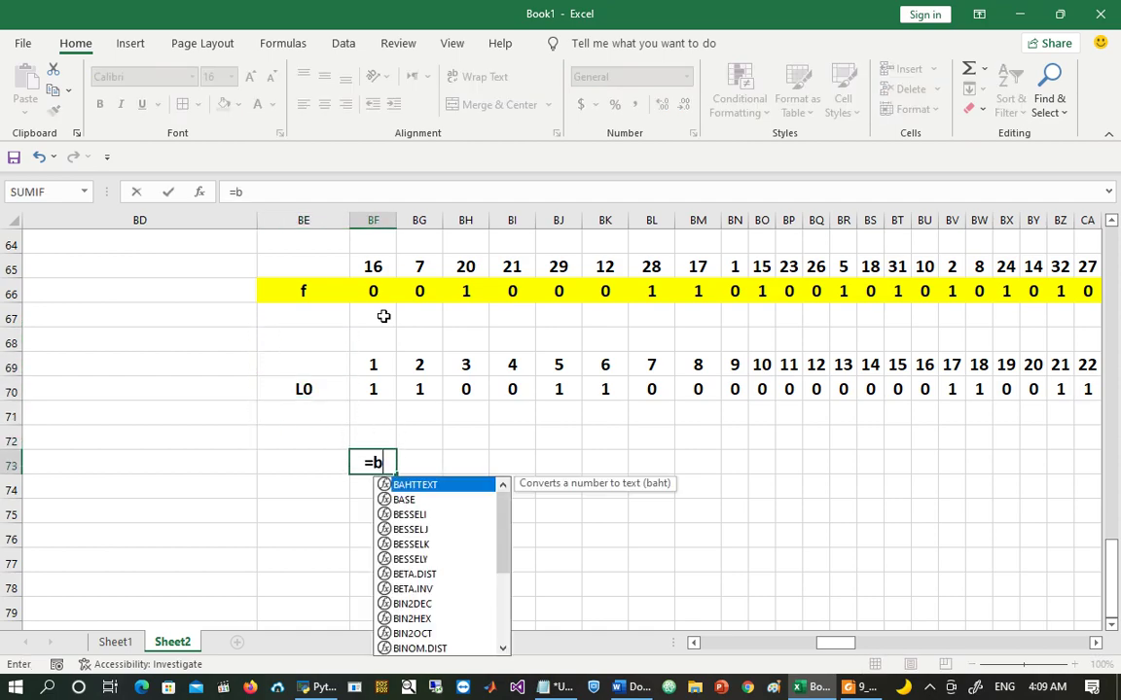
type("itxor(")
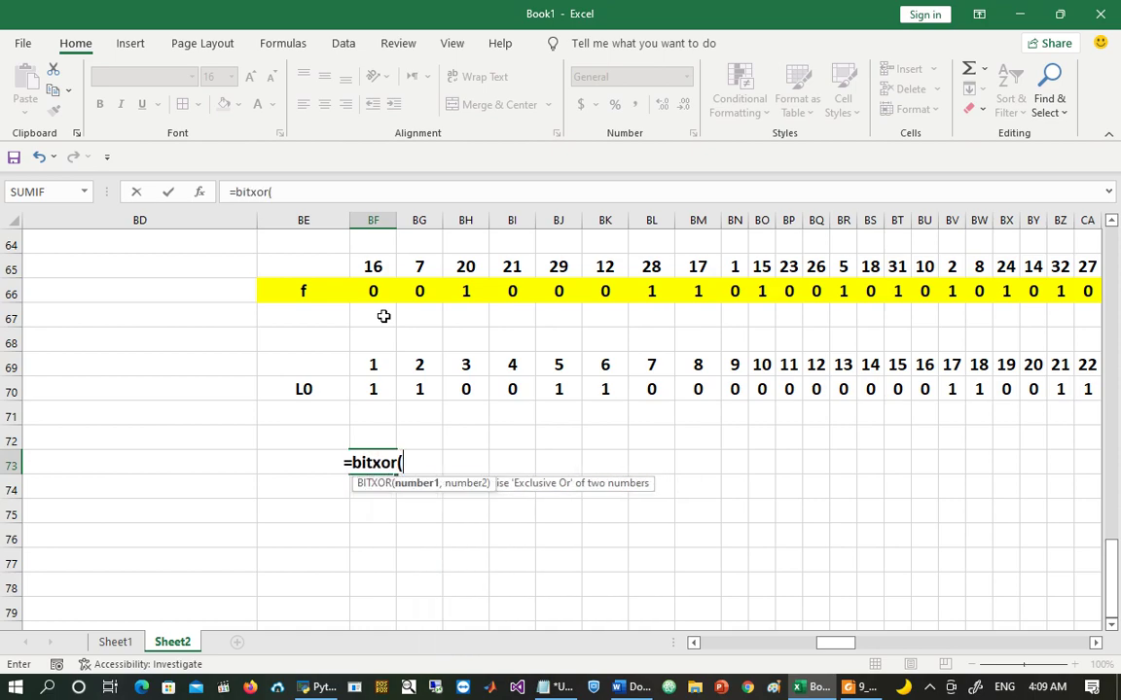
left_click(371, 389)
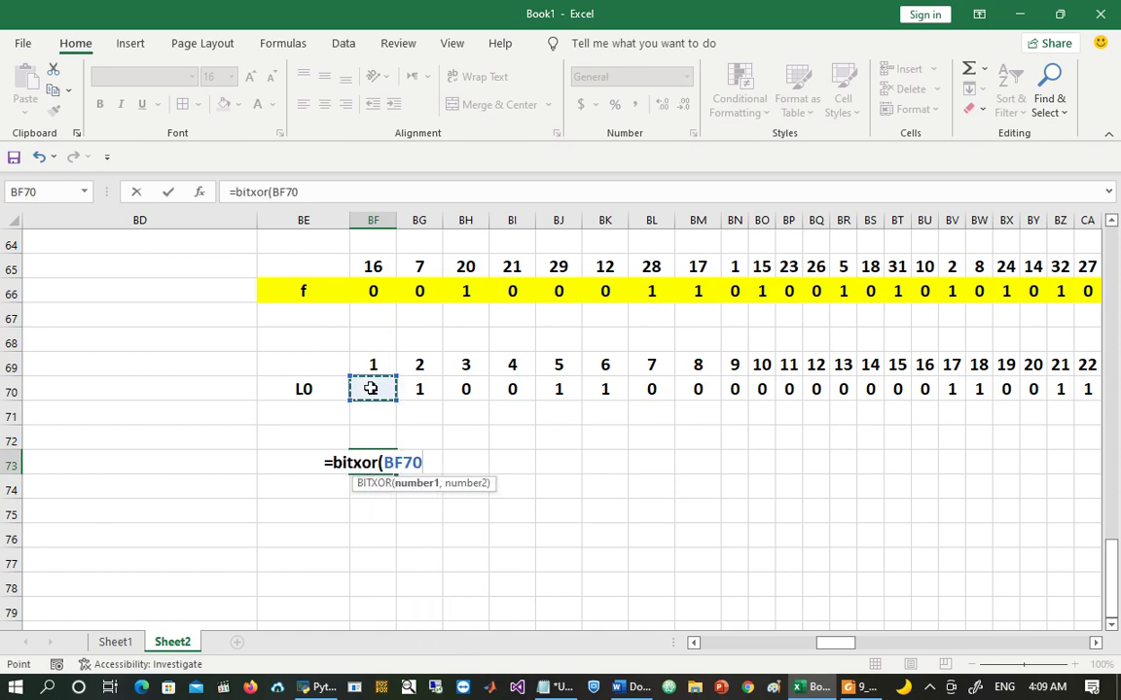
type(",")
left_click(374, 282)
key("Return")
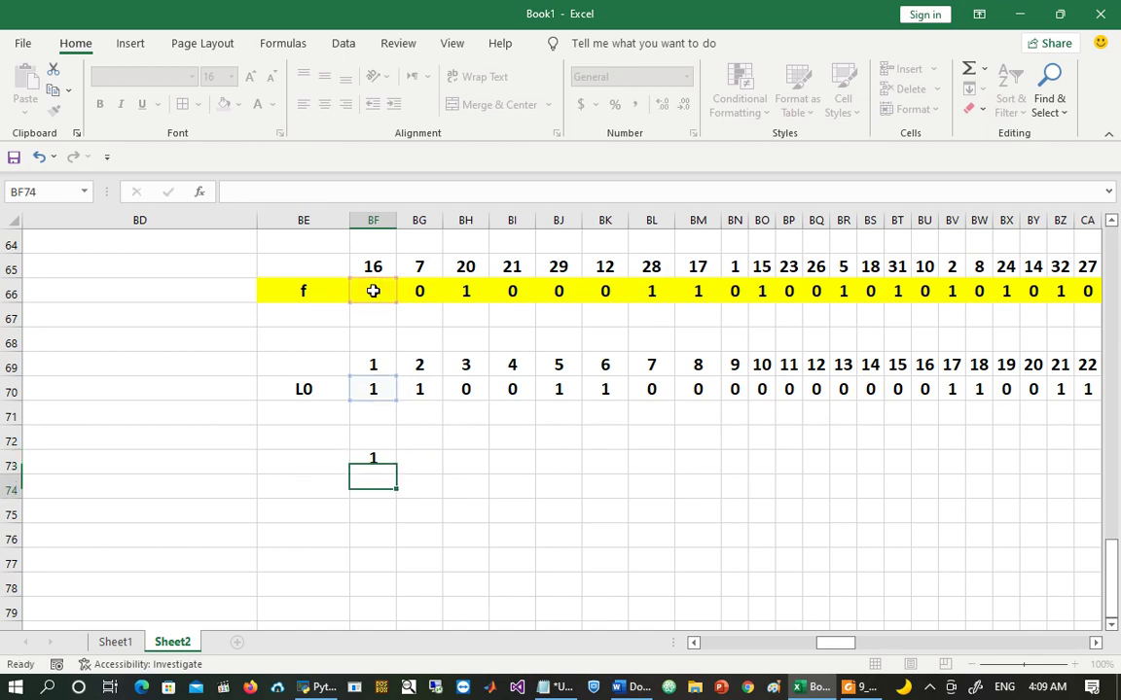
Step: Fill the BITXOR formula from BF73 across to CK73 and label the row R1 in BE73
left_click(379, 464)
left_click_drag(394, 473, 642, 467)
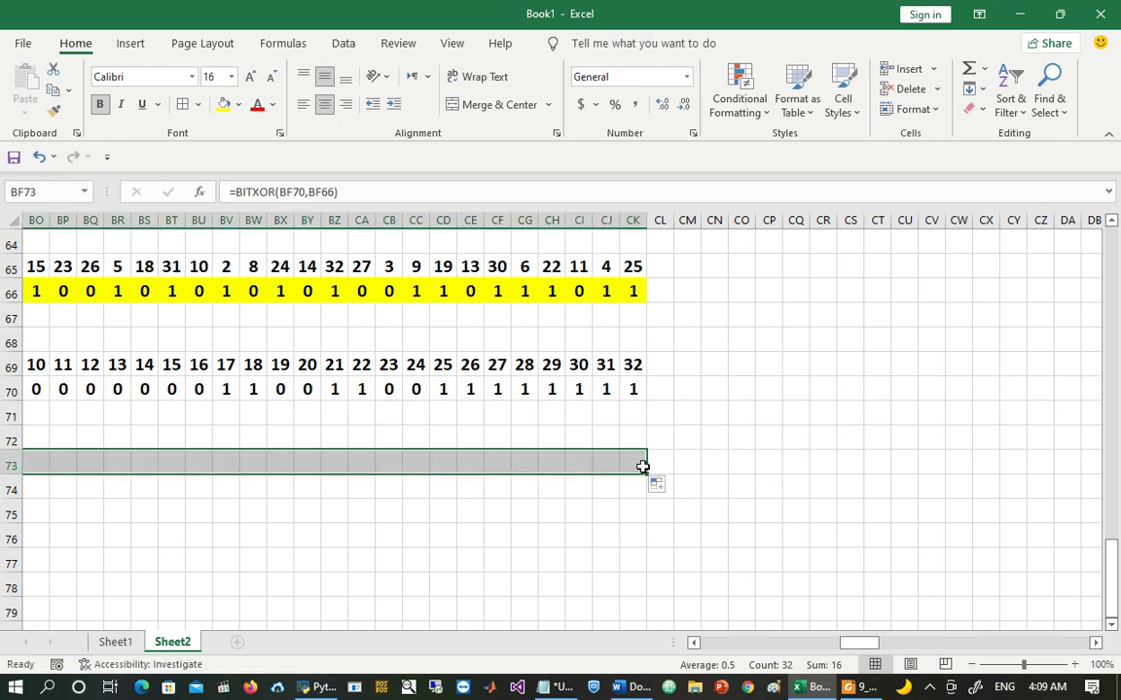
key("Left")
key("Left")
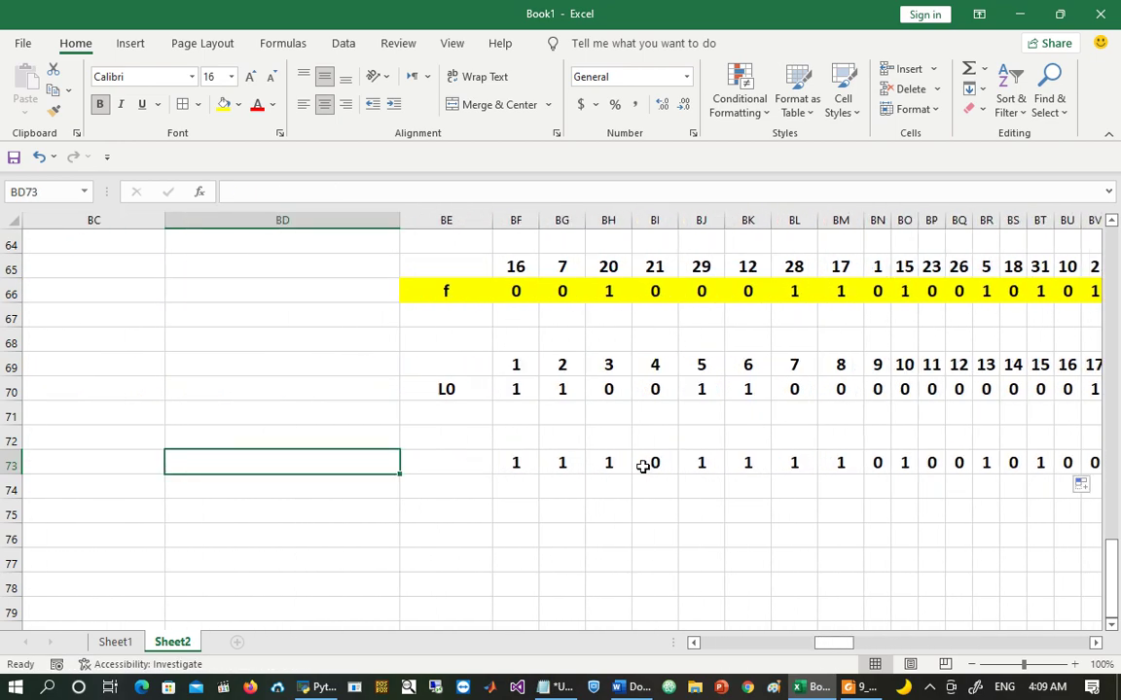
key("Right")
type("R")
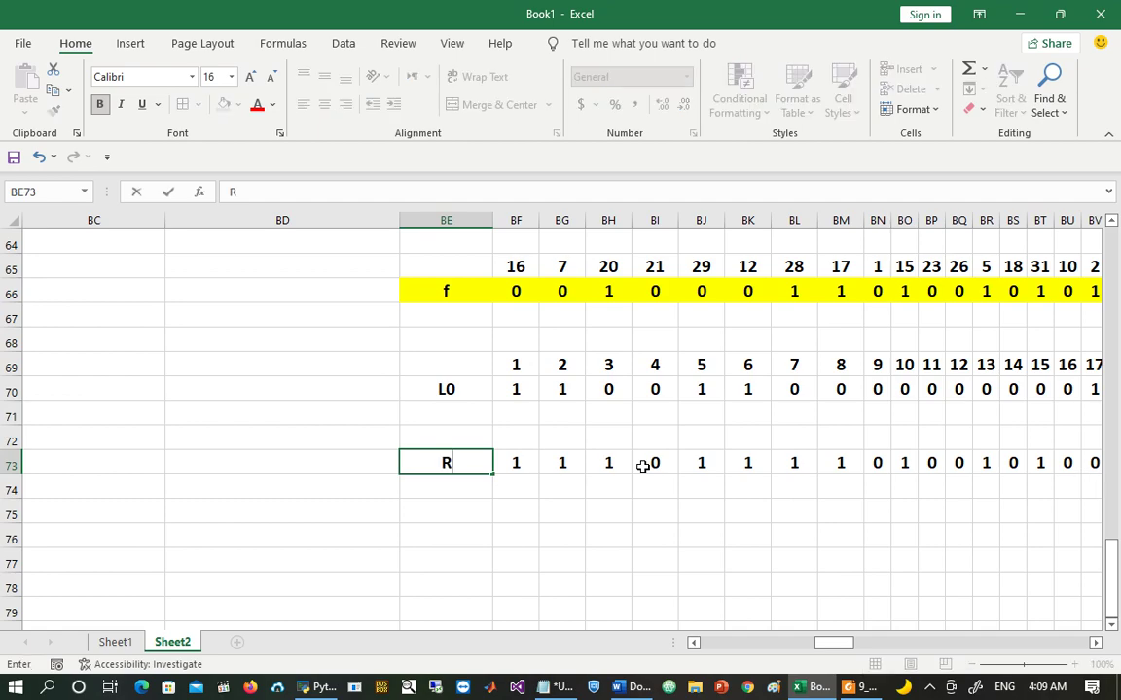
key("Return")
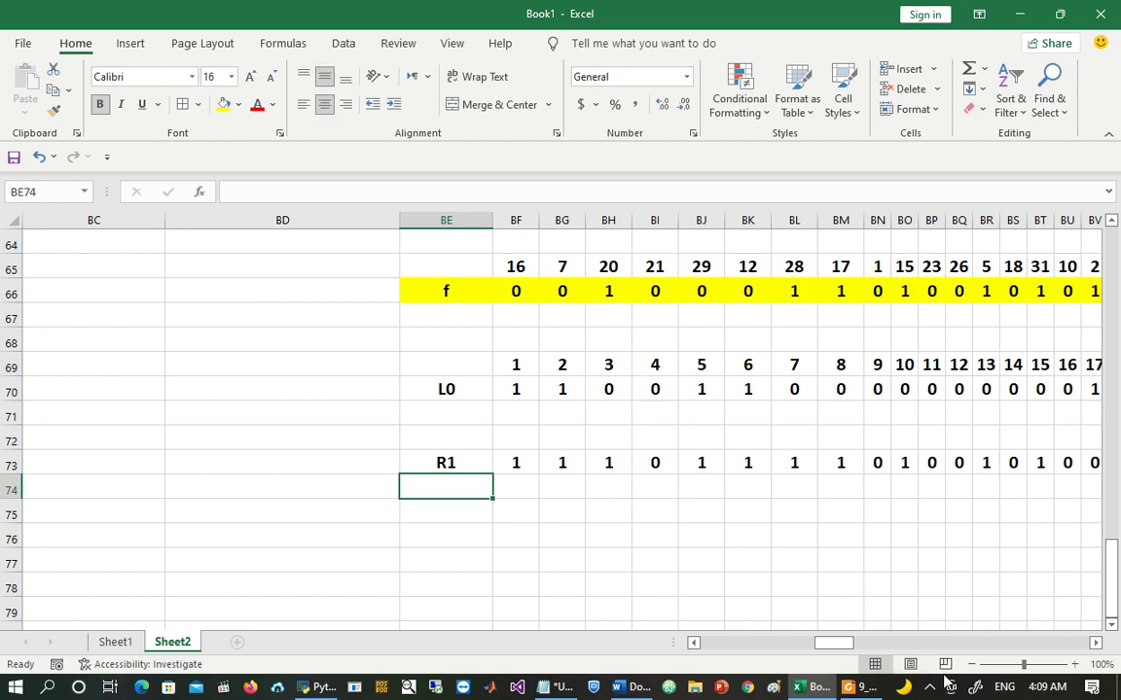
Step: Handwrite L1 and R1 side by side in red ink below the R1 row
left_click(1095, 643)
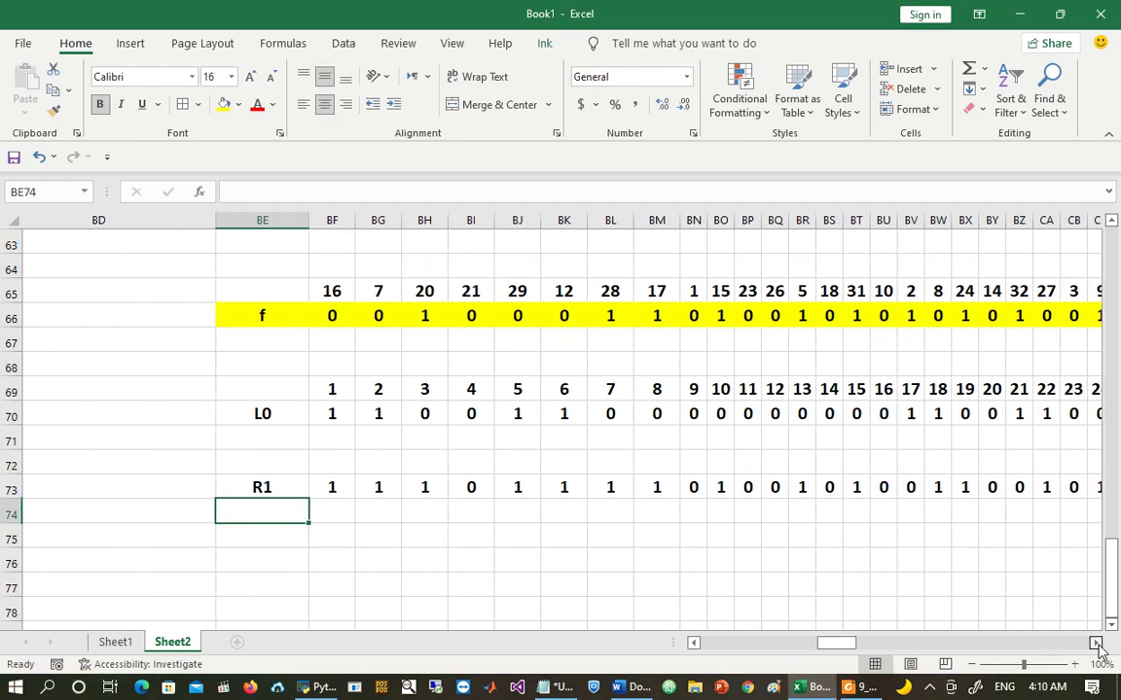
left_click(1095, 643)
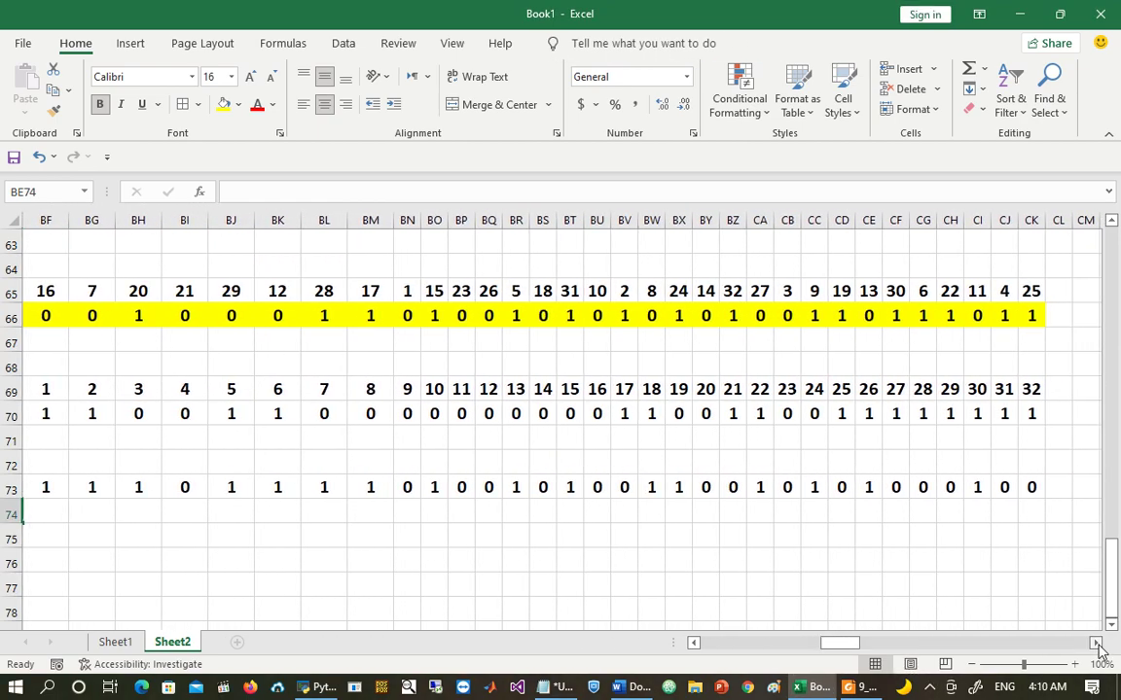
left_click(694, 643)
left_click(693, 643)
left_click(694, 643)
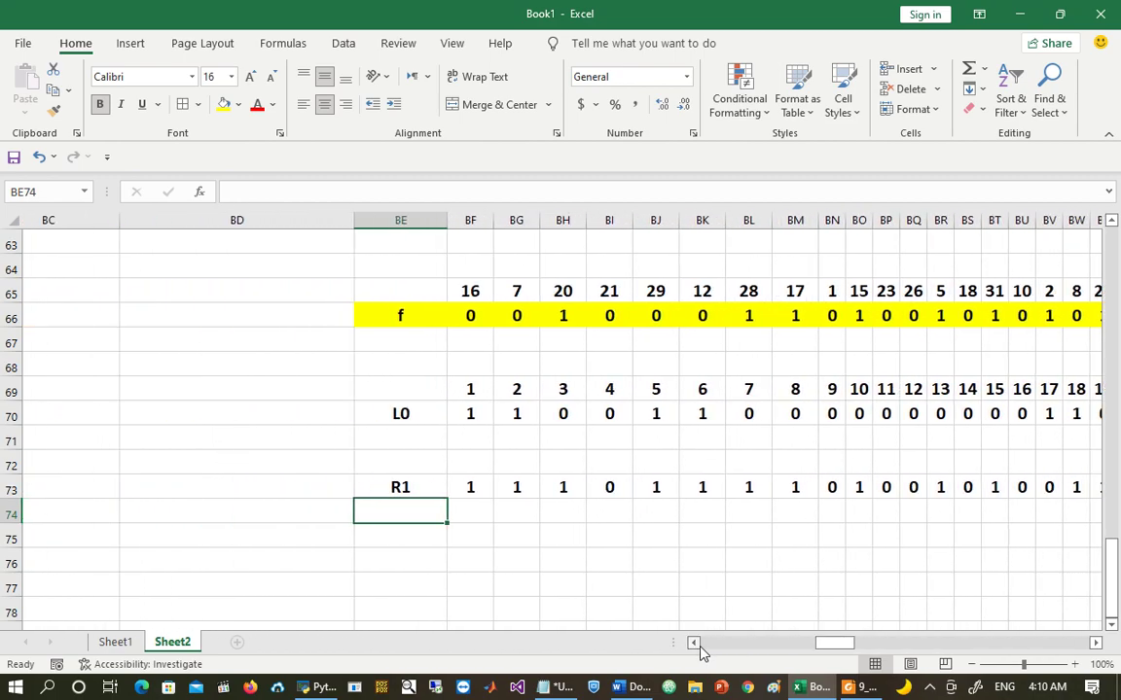
left_click(1113, 625)
left_click(1113, 624)
left_click(1113, 625)
left_click(1113, 625)
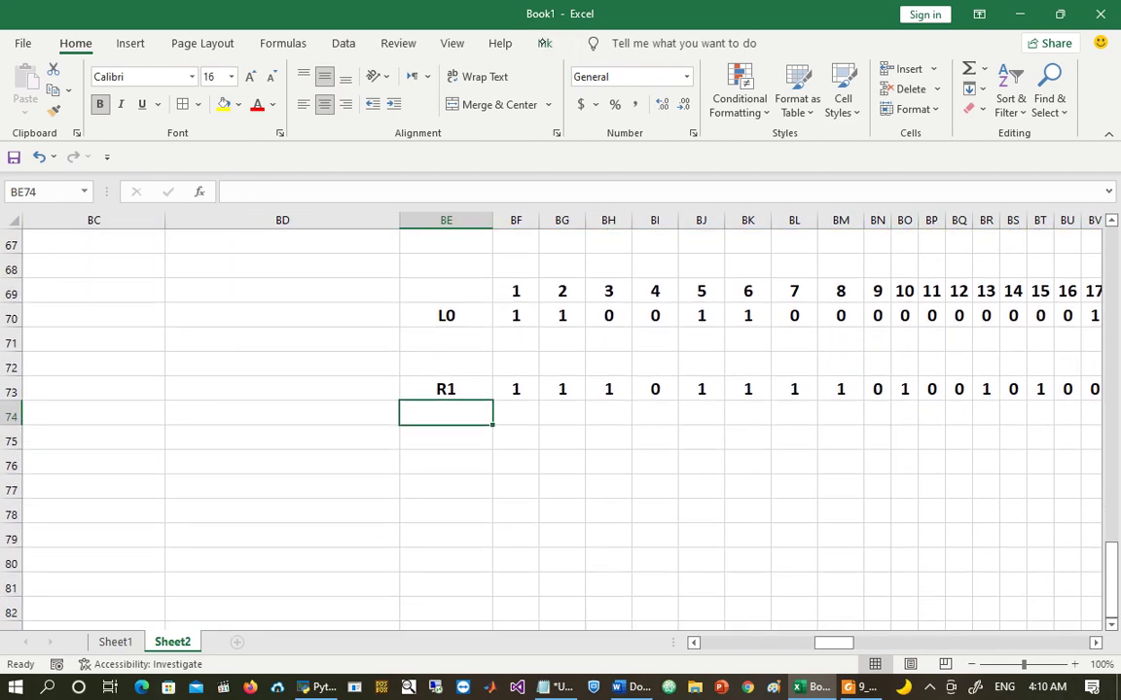
left_click(550, 44)
left_click(263, 102)
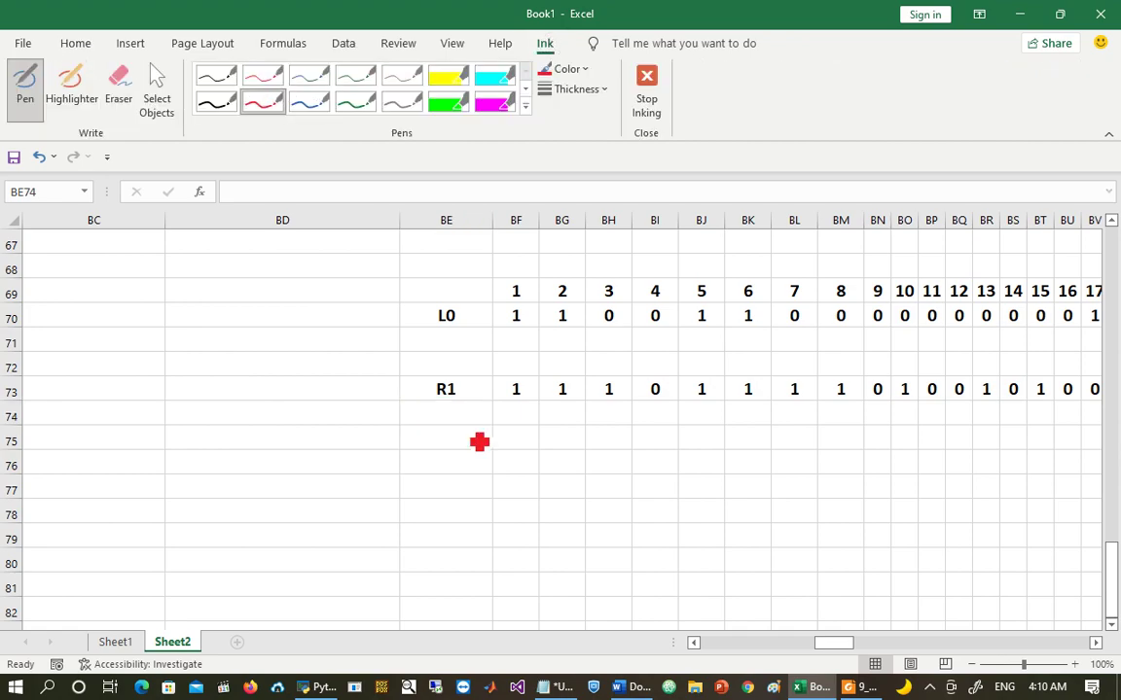
mouse_move(469, 431)
left_mouse_down()
mouse_move(480, 472)
mouse_move(525, 466)
left_mouse_up()
left_click_drag(543, 455, 543, 487)
mouse_move(690, 425)
left_mouse_down()
mouse_move(702, 473)
mouse_move(702, 460)
mouse_move(728, 474)
left_mouse_up()
left_click_drag(747, 453, 757, 493)
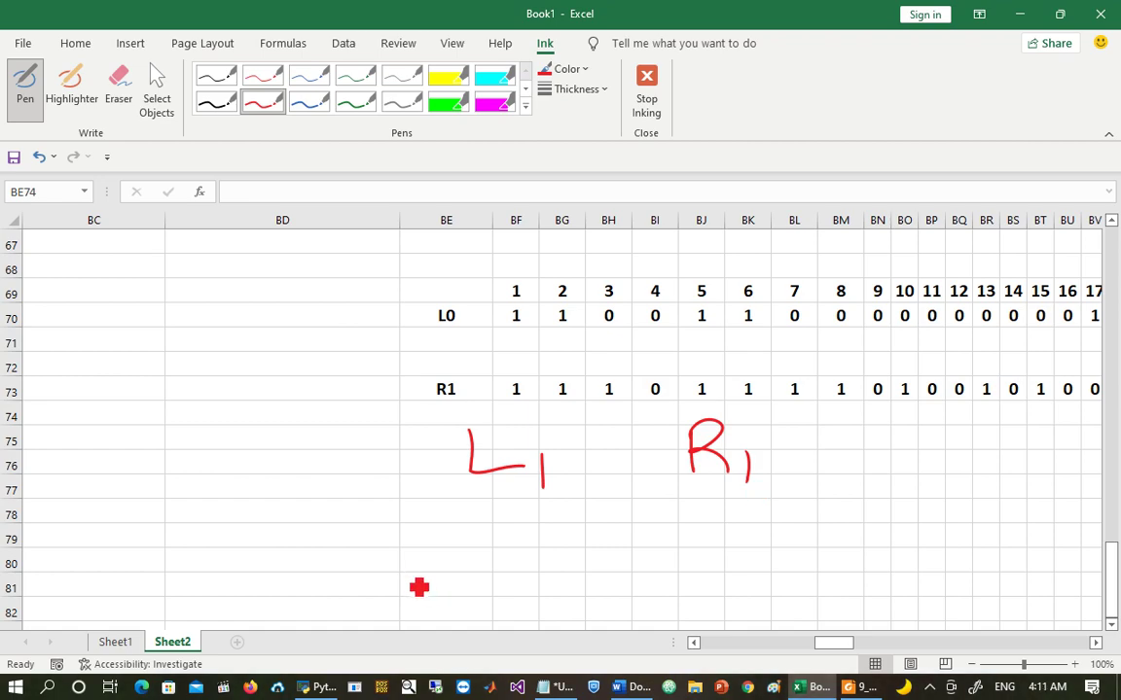
Step: Handwrite L2 = R1 in red ink under the first line, with an arrow from the upper R1 to L2
left_click(1112, 623)
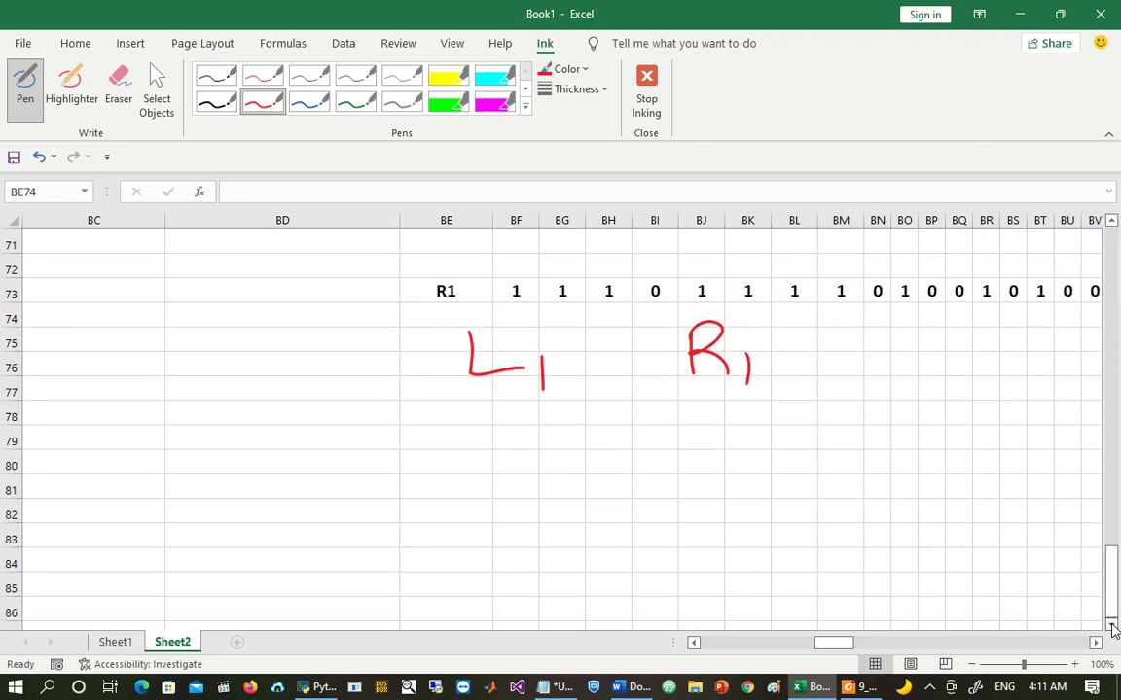
mouse_move(434, 416)
left_mouse_down()
mouse_move(432, 476)
mouse_move(554, 476)
mouse_move(612, 450)
left_mouse_up()
left_click_drag(577, 469, 603, 466)
left_click_drag(675, 408, 678, 465)
mouse_move(676, 413)
left_mouse_down()
mouse_move(713, 417)
mouse_move(721, 453)
left_mouse_up()
left_click_drag(742, 439, 743, 467)
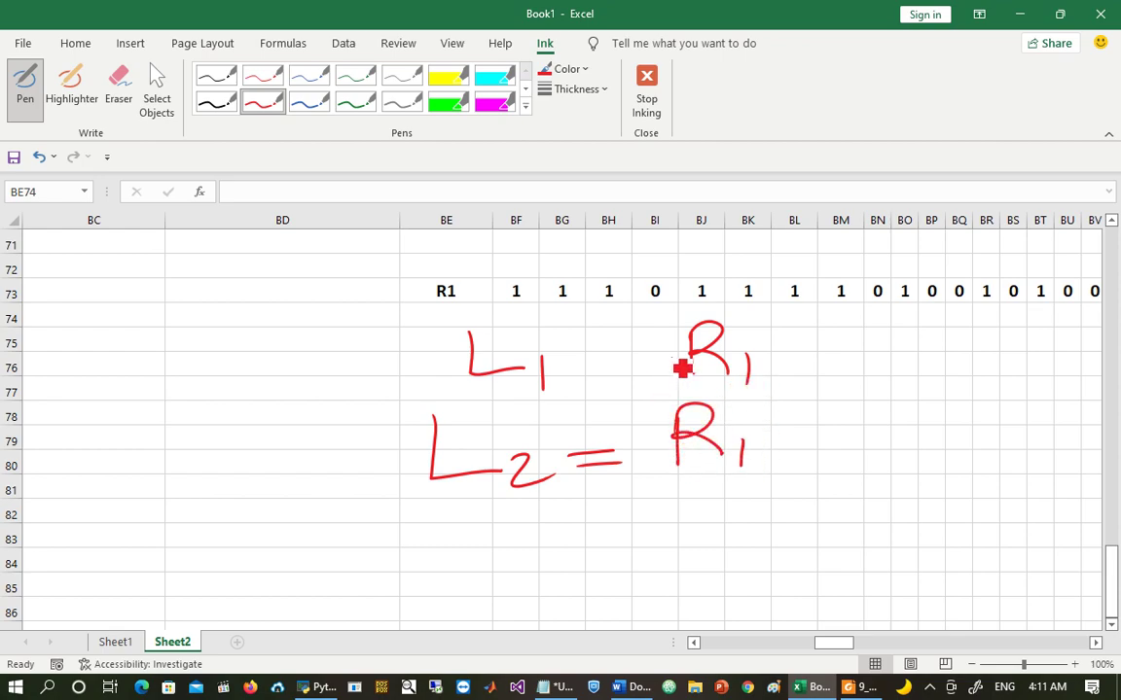
mouse_move(672, 358)
left_mouse_down()
mouse_move(576, 416)
mouse_move(597, 419)
left_mouse_up()
Step: Handwrite the formula R2 = L1 ⊕ f(R1, K2) in red ink below L2 = R1 and stop inking
mouse_move(433, 508)
left_mouse_down()
mouse_move(432, 580)
mouse_move(481, 554)
mouse_move(524, 576)
mouse_move(562, 551)
left_mouse_up()
left_click_drag(533, 564, 569, 562)
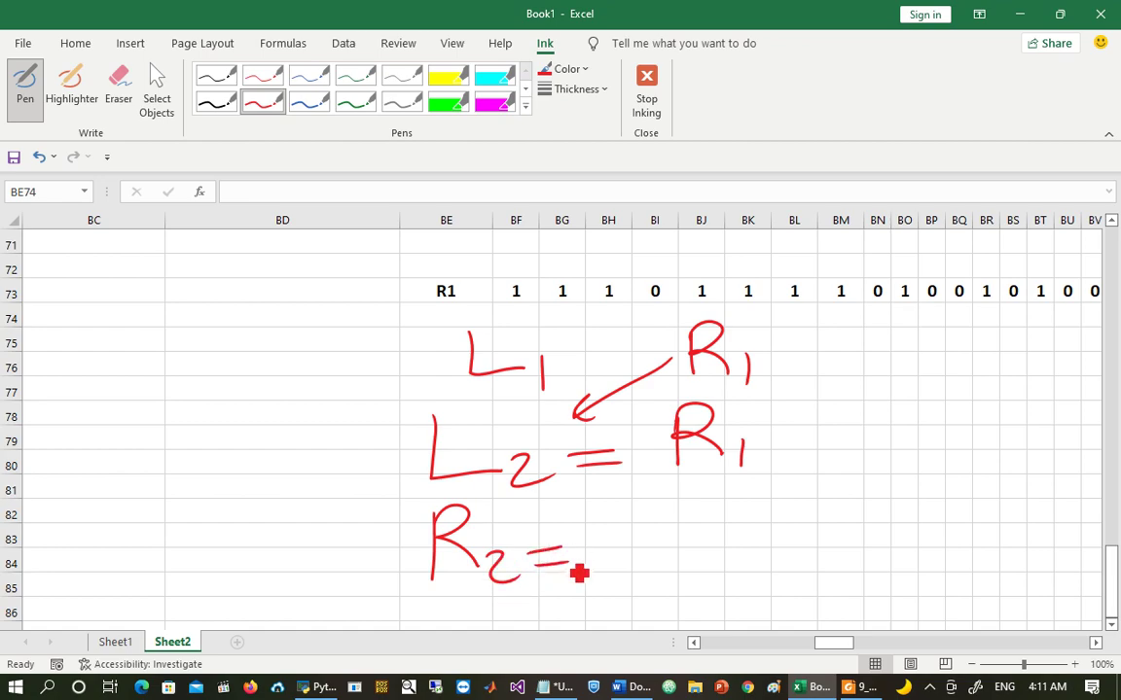
mouse_move(602, 511)
left_mouse_down()
mouse_move(623, 570)
mouse_move(671, 564)
left_mouse_up()
mouse_move(681, 553)
left_mouse_down()
mouse_move(684, 575)
mouse_move(762, 547)
mouse_move(745, 563)
left_mouse_up()
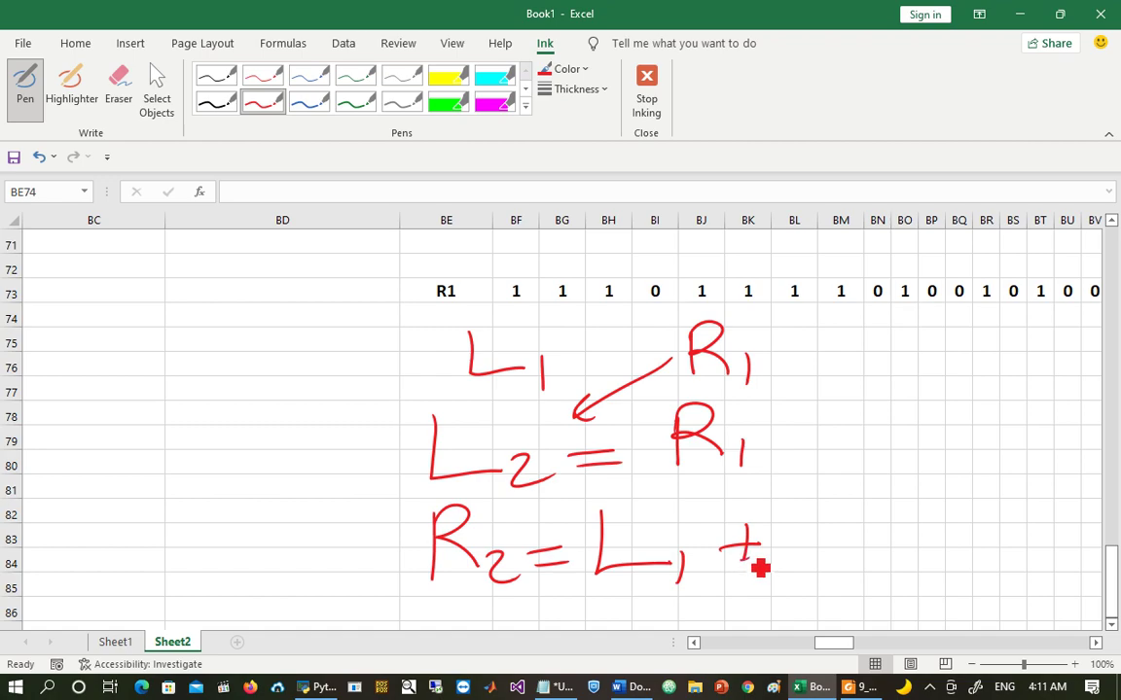
left_click_drag(744, 518, 742, 519)
mouse_move(841, 486)
left_mouse_down()
mouse_move(815, 552)
mouse_move(780, 560)
left_mouse_up()
left_click_drag(799, 543, 842, 530)
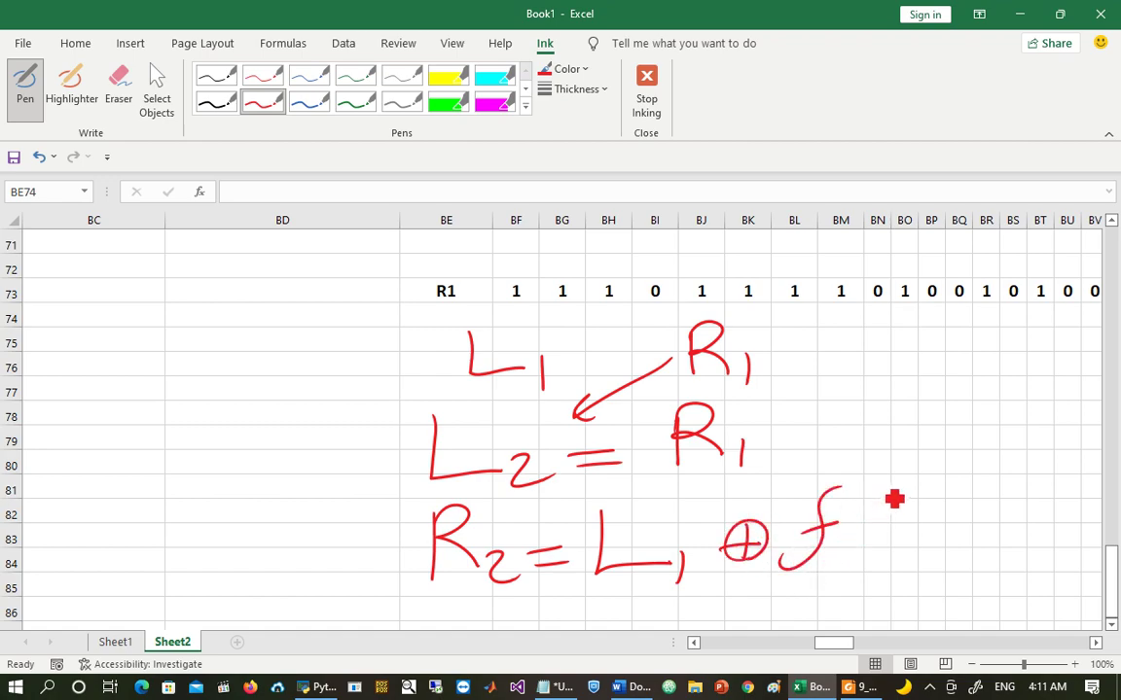
mouse_move(883, 484)
left_mouse_down()
mouse_move(886, 566)
mouse_move(915, 527)
mouse_move(945, 559)
left_mouse_up()
left_click_drag(980, 516, 977, 556)
left_click_drag(1004, 516, 1026, 566)
mouse_move(1036, 501)
left_mouse_down()
mouse_move(1048, 535)
mouse_move(1031, 583)
left_mouse_up()
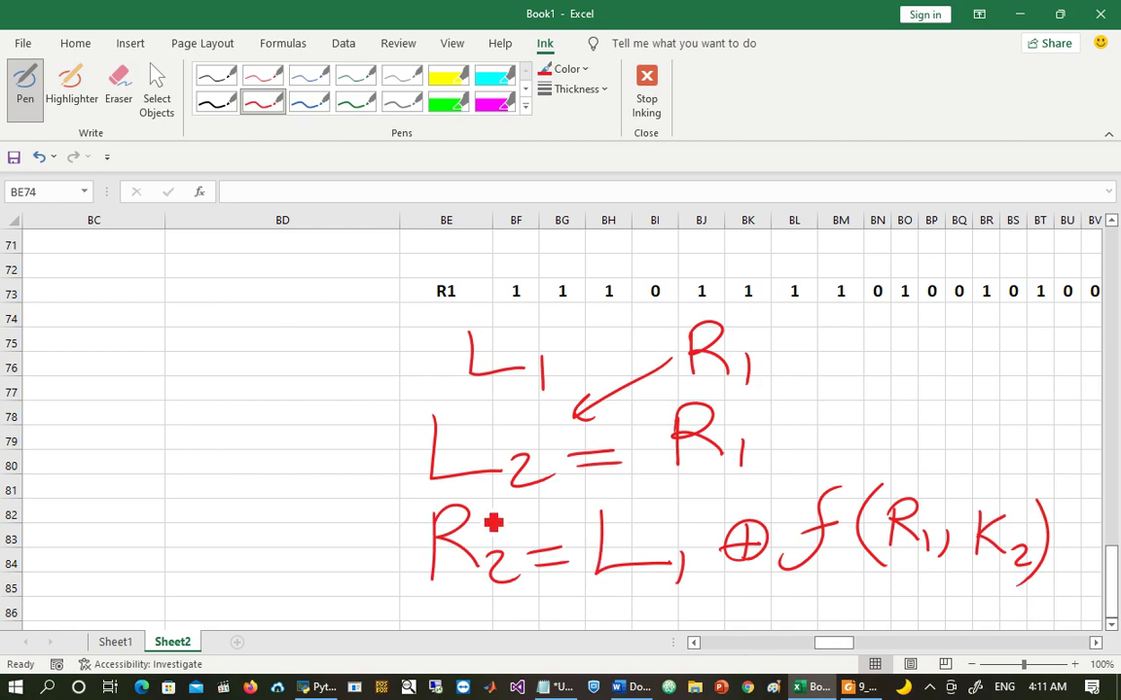
key("Escape")
Step: Go back to the subkey table at the start of the sheet and select the whole k2 row, row 11
left_click(362, 504)
key("ctrl+Left")
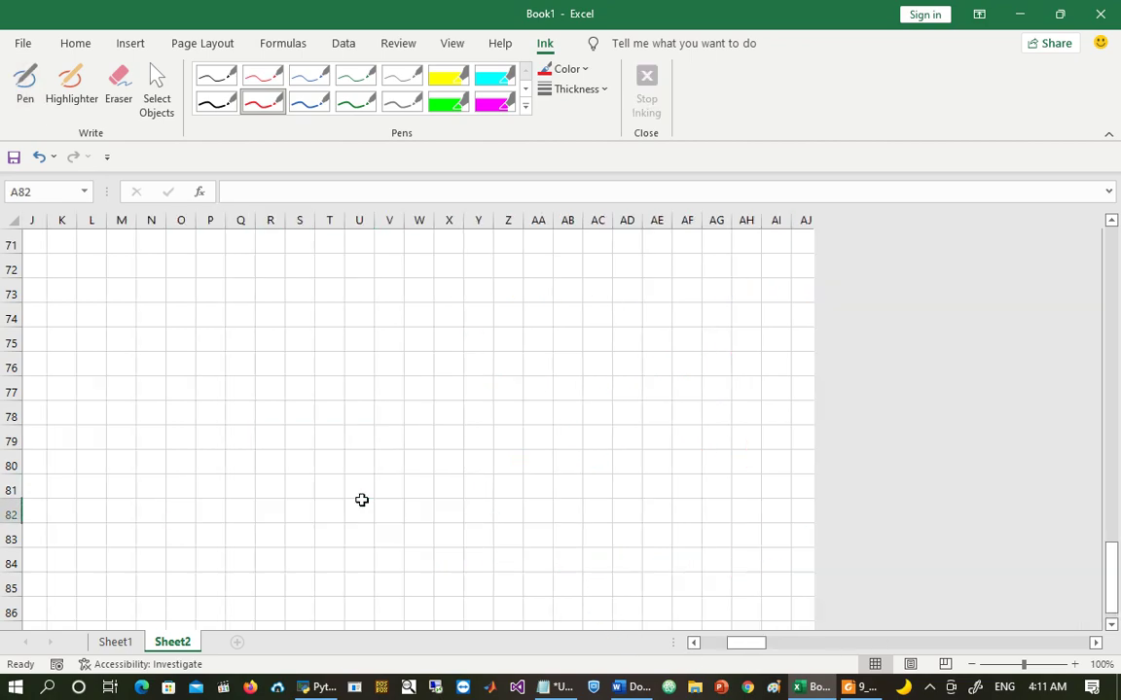
key("ctrl+Up")
key("ctrl+Up")
key("ctrl+Up")
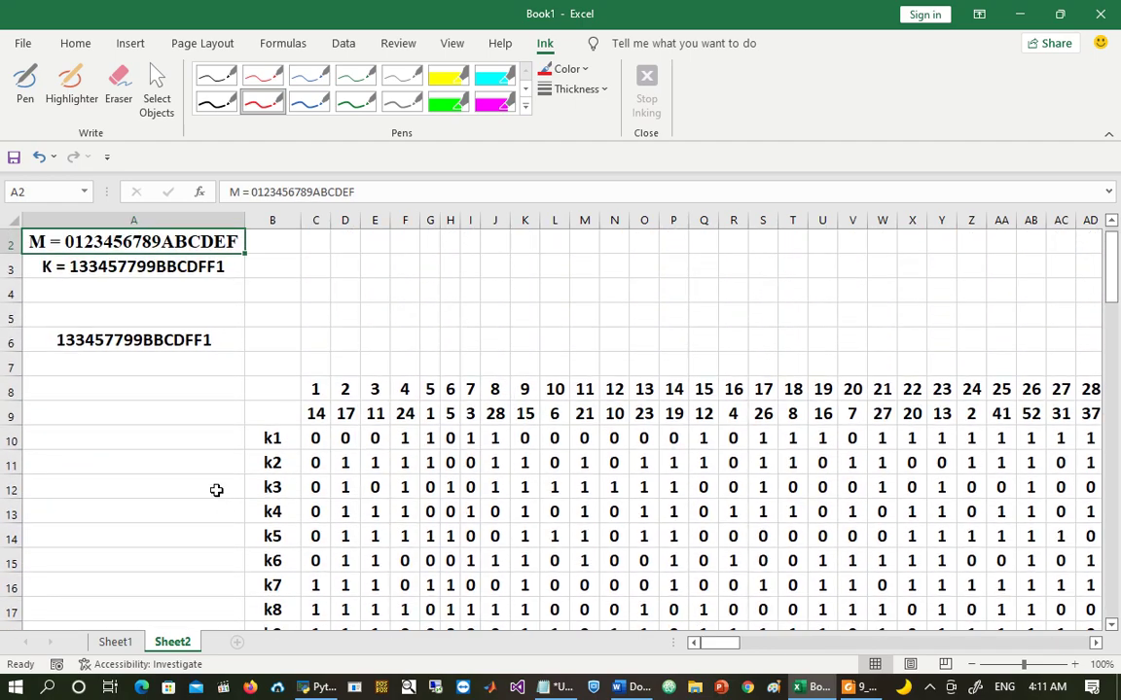
left_click(270, 461)
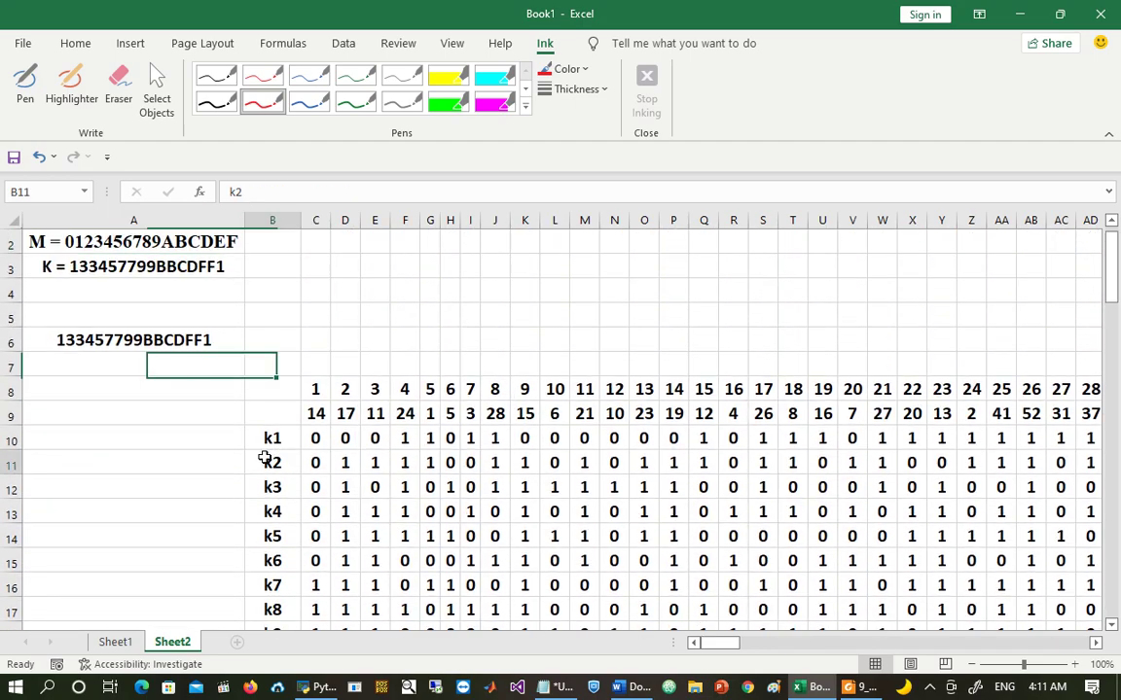
left_click(10, 464)
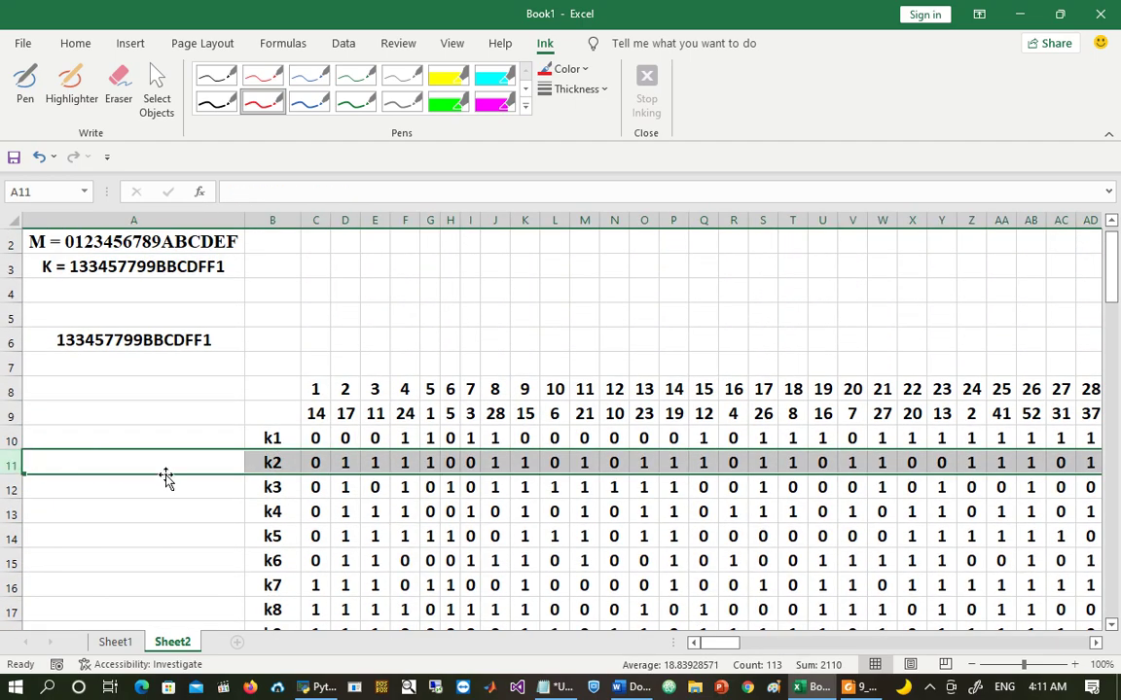
Step: Return from the subkey table to the handwritten L2 and R2 formulas below the f and R1 rows
key("Down")
key("Down")
key("Page_Down")
key("Page_Down")
key("Page_Up")
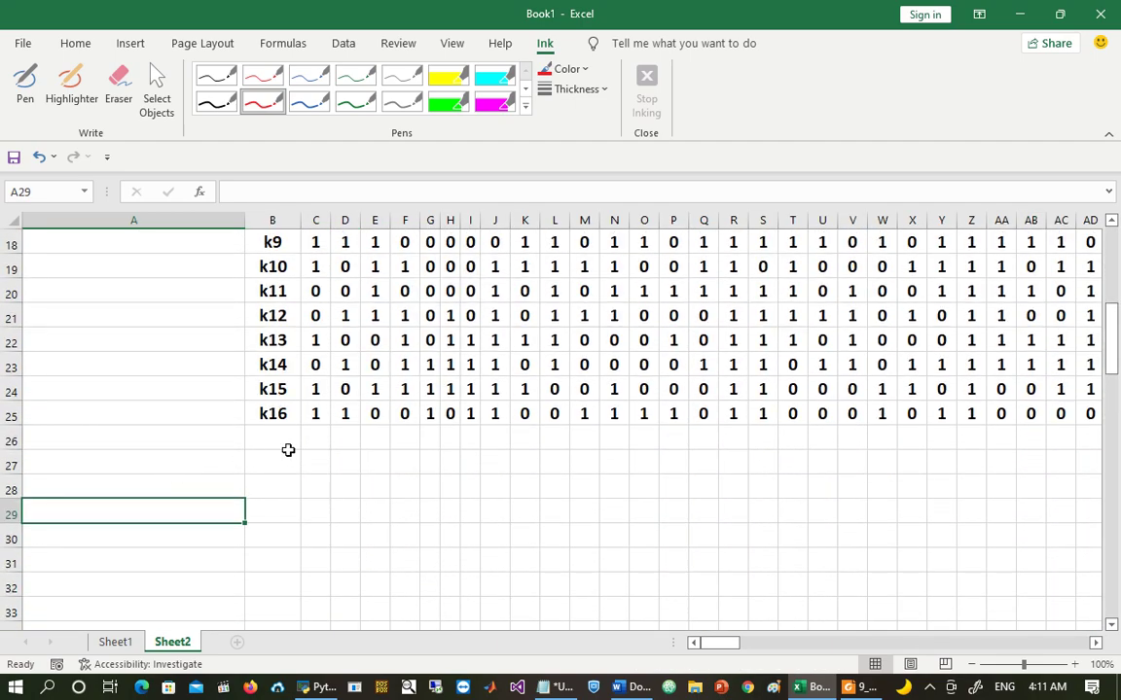
key("Page_Down")
key("Page_Down")
key("Page_Down")
key("Page_Down")
key("Page_Down")
key("Page_Down")
key("Page_Down")
key("Page_Down")
key("Page_Down")
key("Page_Down")
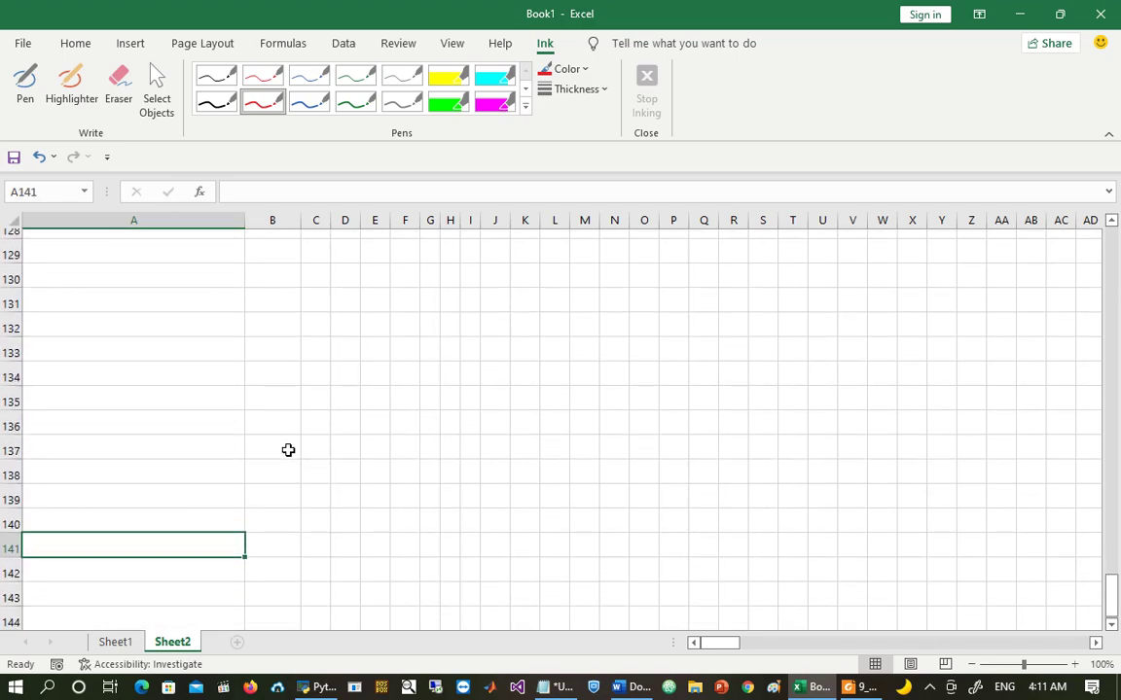
key("Right")
key("Right")
key("Right")
key("Right")
key("Right")
key("Right")
key("Right")
key("Right")
key("Right")
key("Right")
key("Right")
key("Right")
key("Right")
key("Right")
key("Right")
key("Right")
key("Right")
key("Right")
key("Right")
key("Right")
key("Right")
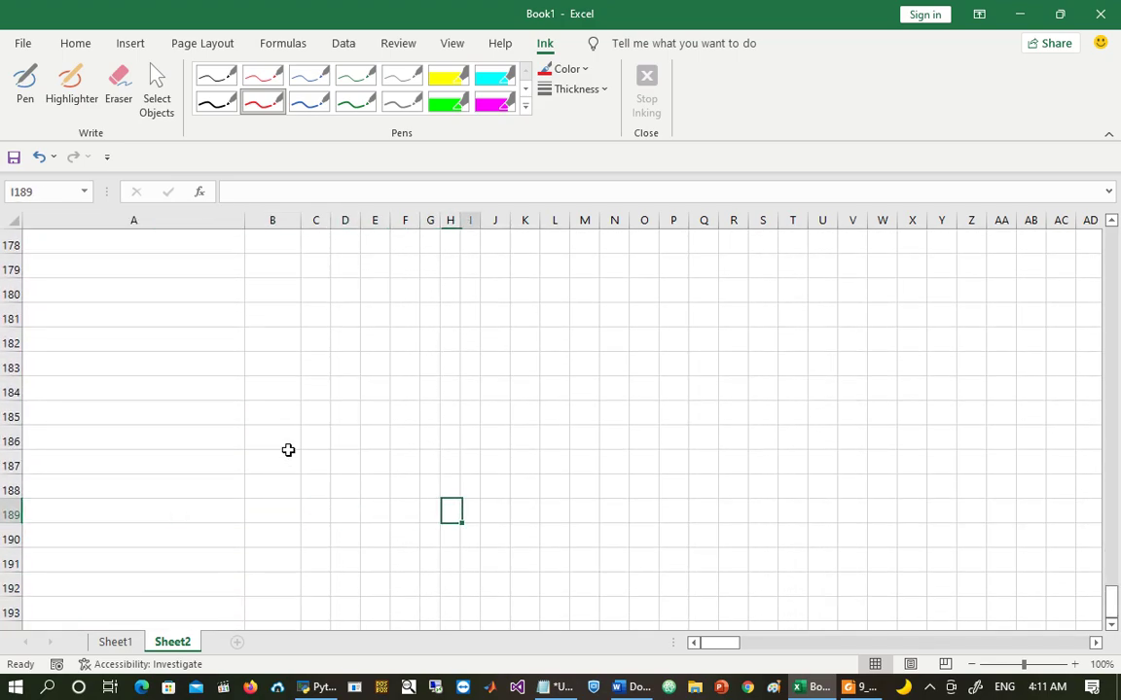
key("Right")
key("Right")
key("Right")
key("Right")
key("Right")
key("Right")
key("Right")
key("Right")
key("Right")
key("Right")
key("Right")
key("Right")
key("Right")
key("Right")
key("Right")
key("Right")
key("Right")
key("Right")
key("Right")
key("Right")
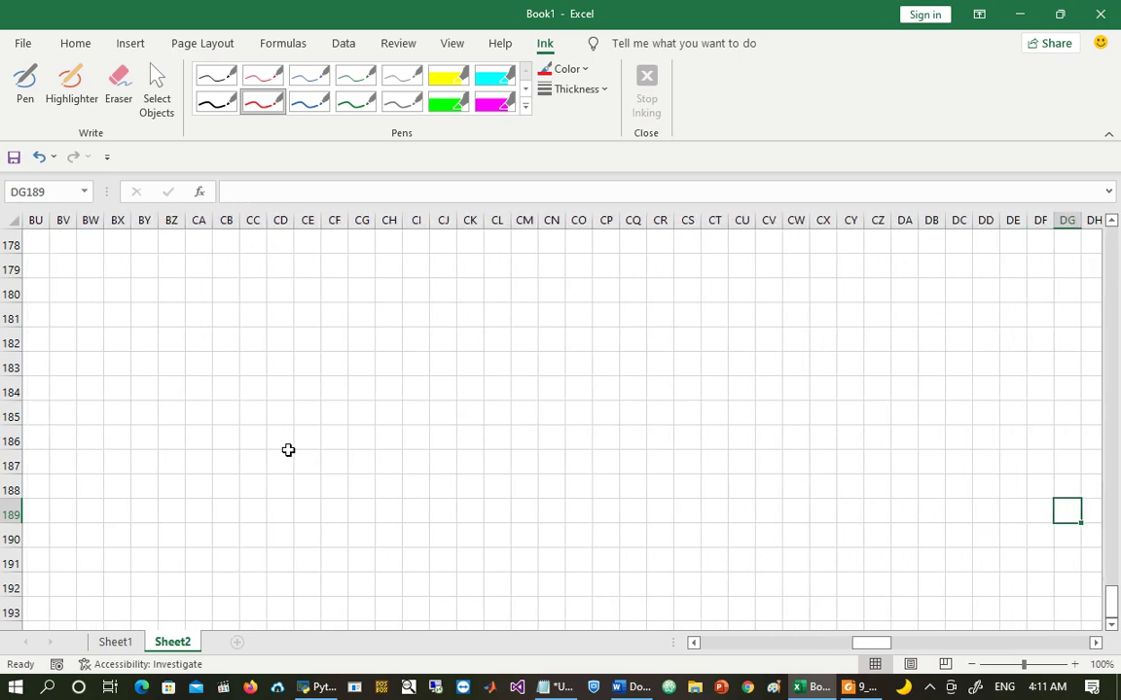
key("Page_Up")
key("Page_Up")
key("Page_Up")
key("Page_Up")
key("Page_Up")
key("Page_Up")
key("Right")
key("Right")
key("Left")
key("Left")
key("Left")
key("Left")
key("Left")
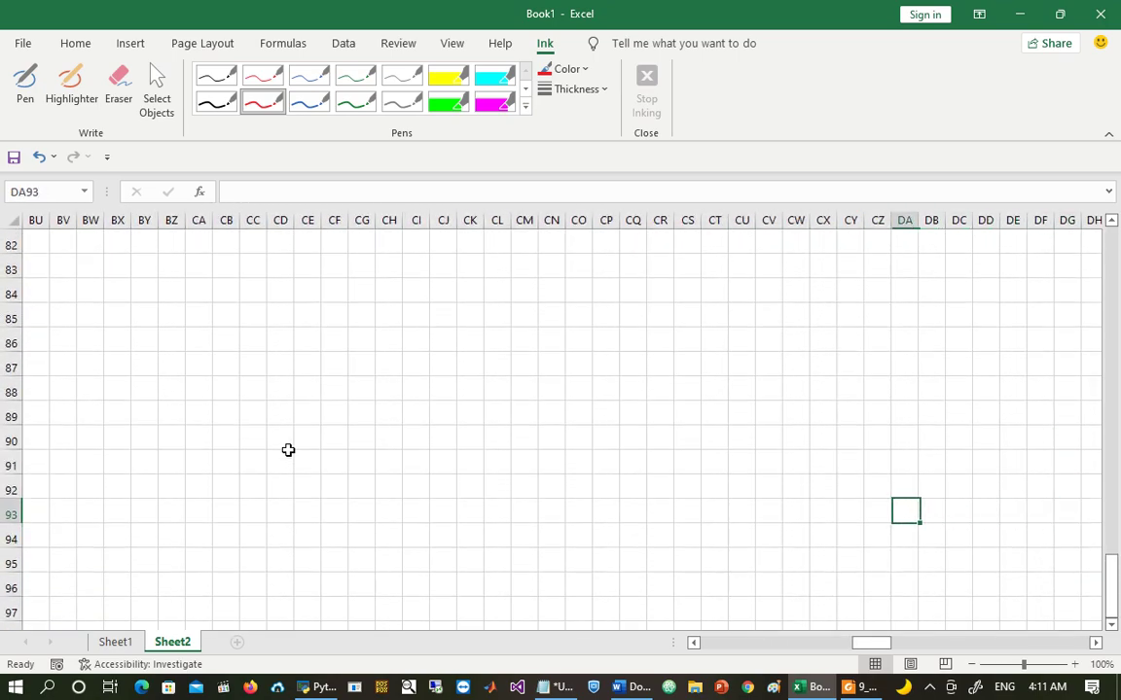
key("Home")
key("Page_Up")
key("Page_Up")
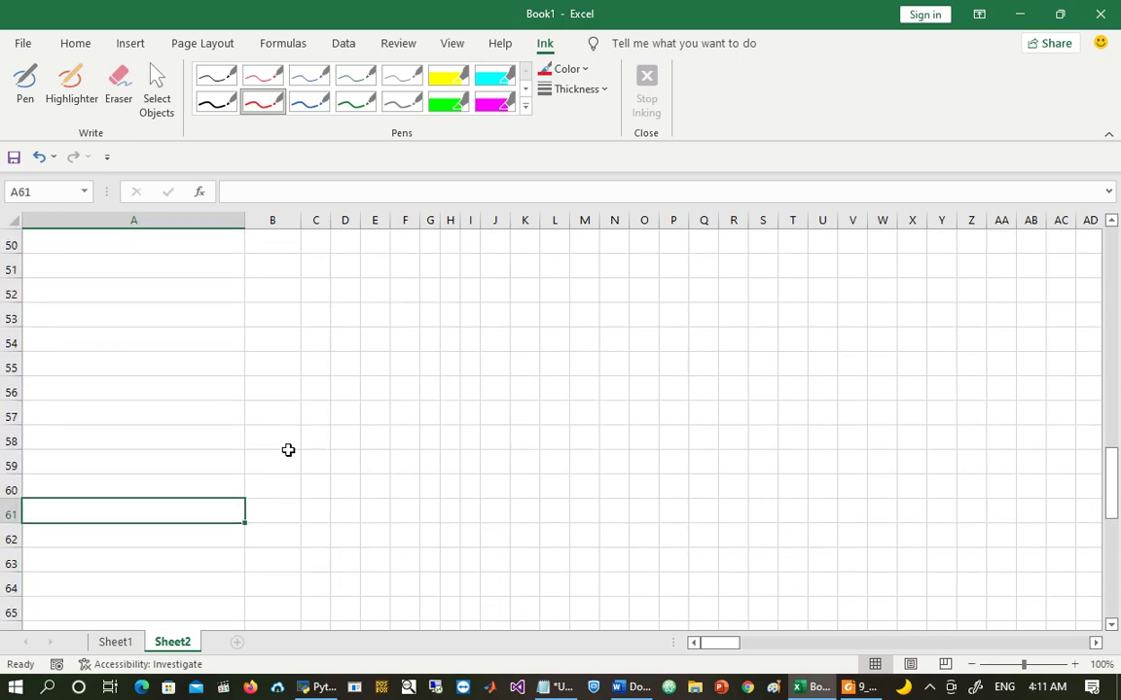
key("ctrl+Right")
key("Right")
key("Right")
key("Down")
key("Down")
key("Down")
key("Down")
key("Down")
key("Down")
key("Down")
key("Down")
key("Down")
key("Down")
key("Down")
key("Down")
key("Down")
key("Down")
key("Down")
key("Down")
key("Down")
key("Down")
key("Down")
key("Down")
key("Down")
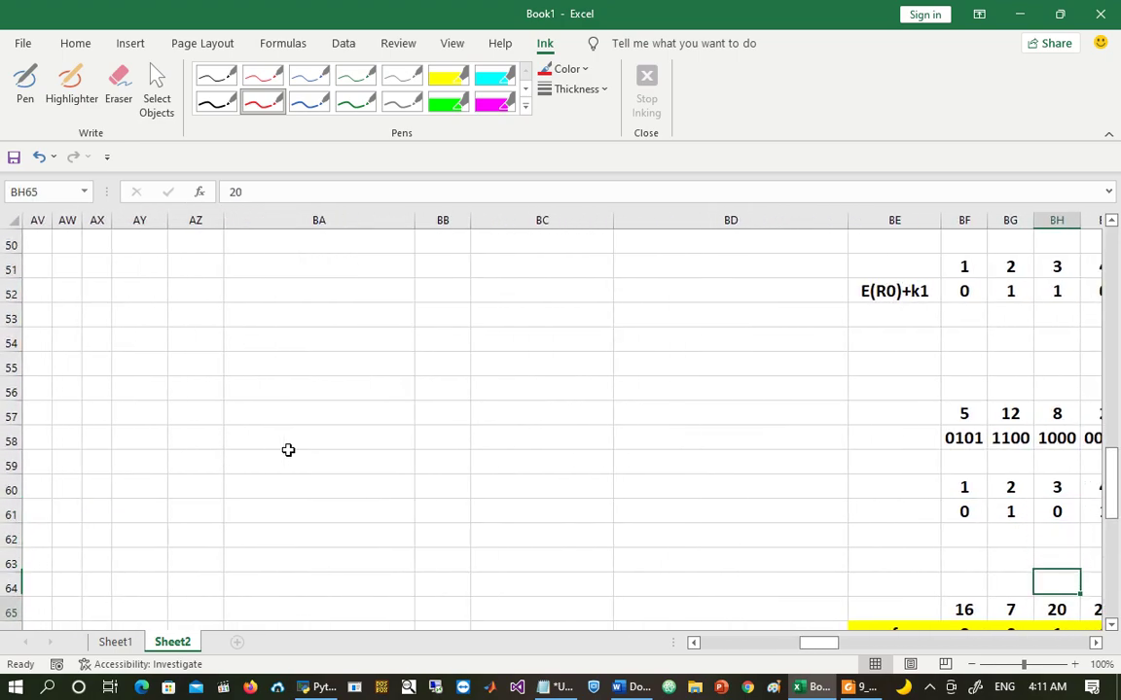
key("Right")
key("Right")
key("Right")
key("Right")
key("Right")
key("Right")
key("Right")
key("Right")
key("Right")
key("Right")
key("Right")
key("Right")
key("Right")
key("Right")
key("Right")
key("Right")
key("Right")
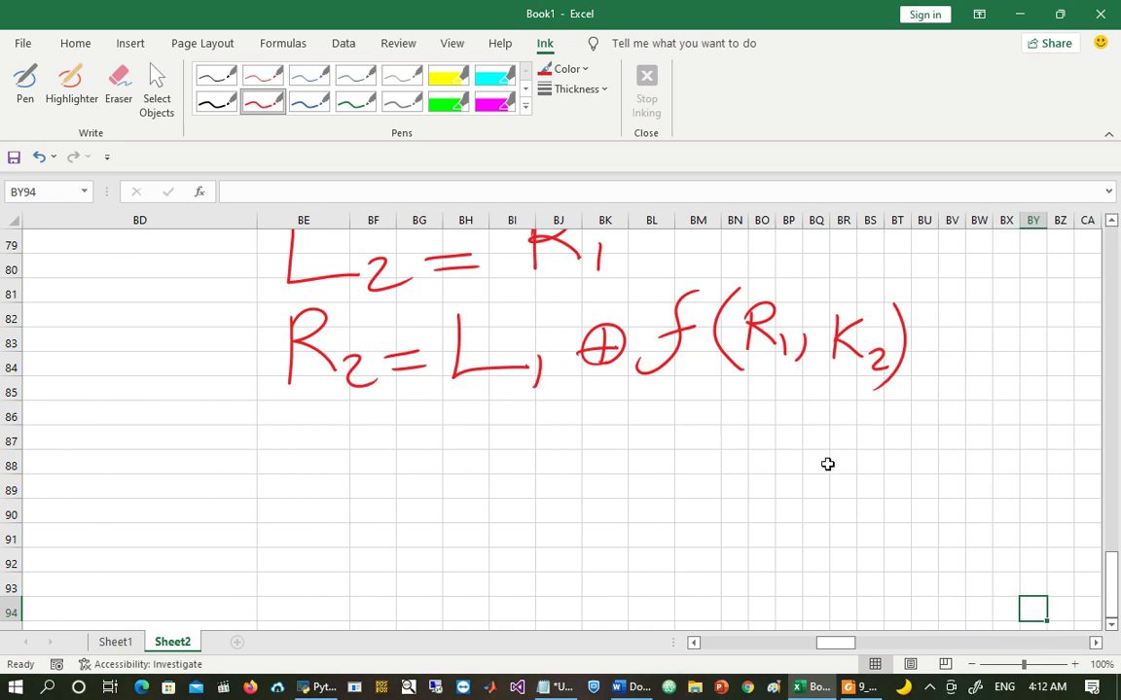
Step: Handwrite L16 and R16 side by side in black ink below the R2 formula
left_click(216, 102)
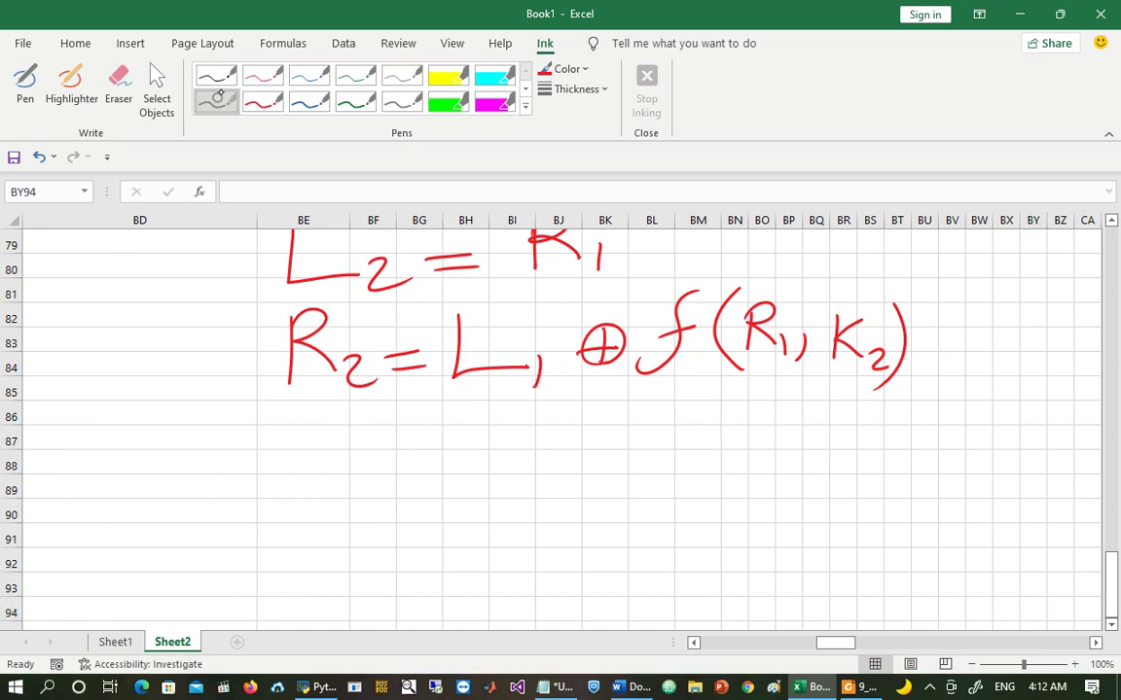
mouse_move(329, 470)
left_mouse_down()
mouse_move(366, 522)
mouse_move(406, 527)
mouse_move(430, 518)
mouse_move(420, 508)
left_mouse_up()
mouse_move(532, 482)
left_mouse_down()
mouse_move(531, 526)
mouse_move(562, 507)
mouse_move(584, 529)
left_mouse_up()
left_click_drag(603, 494, 604, 533)
mouse_move(637, 496)
left_mouse_down()
mouse_move(626, 527)
mouse_move(619, 517)
left_mouse_up()
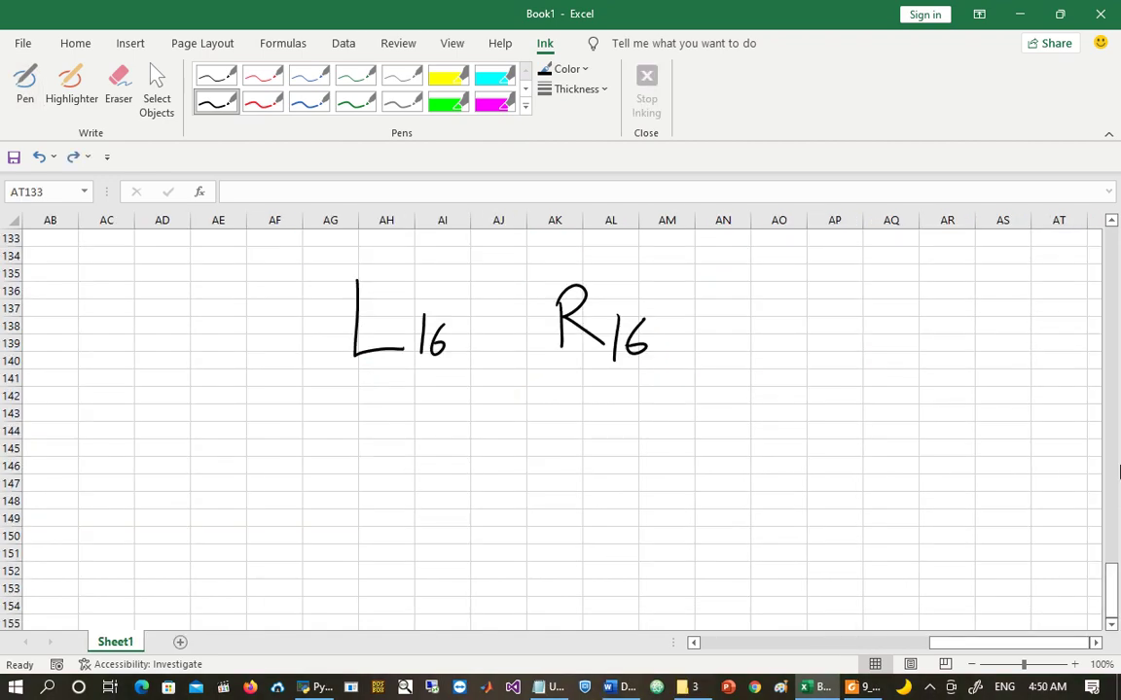
Step: Handwrite the swapped pair R16 and L16 in black ink beneath L16 and R16
left_click(220, 96)
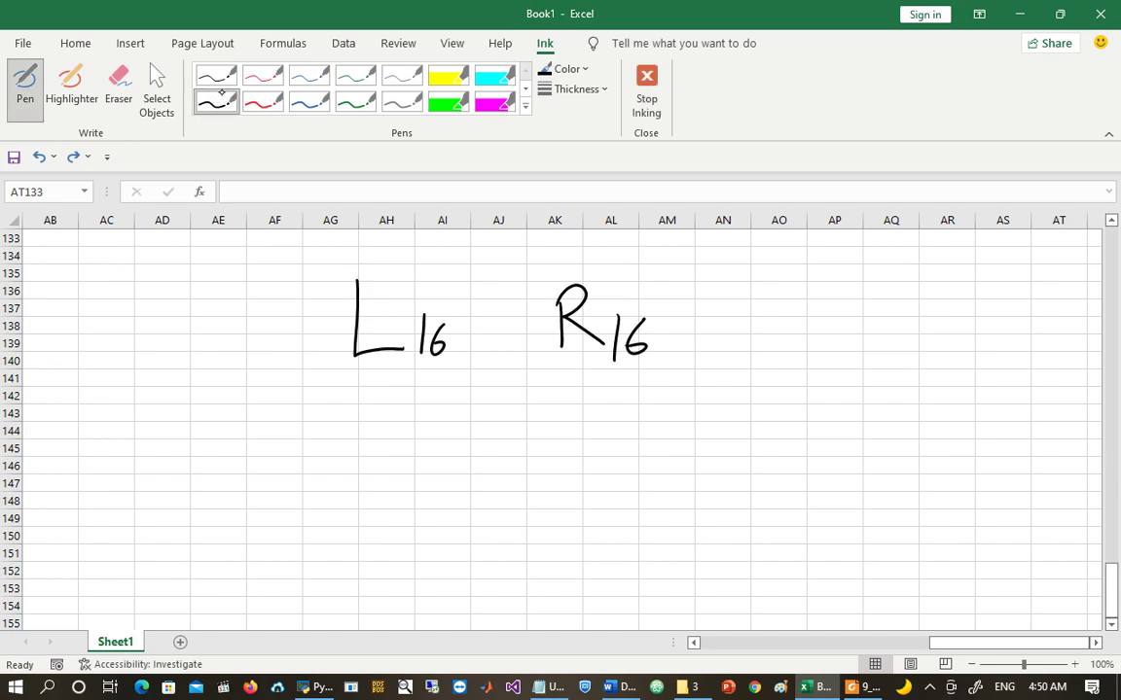
mouse_move(365, 408)
left_mouse_down()
mouse_move(369, 465)
mouse_move(414, 449)
mouse_move(431, 470)
mouse_move(446, 455)
left_mouse_up()
left_click_drag(569, 408, 640, 468)
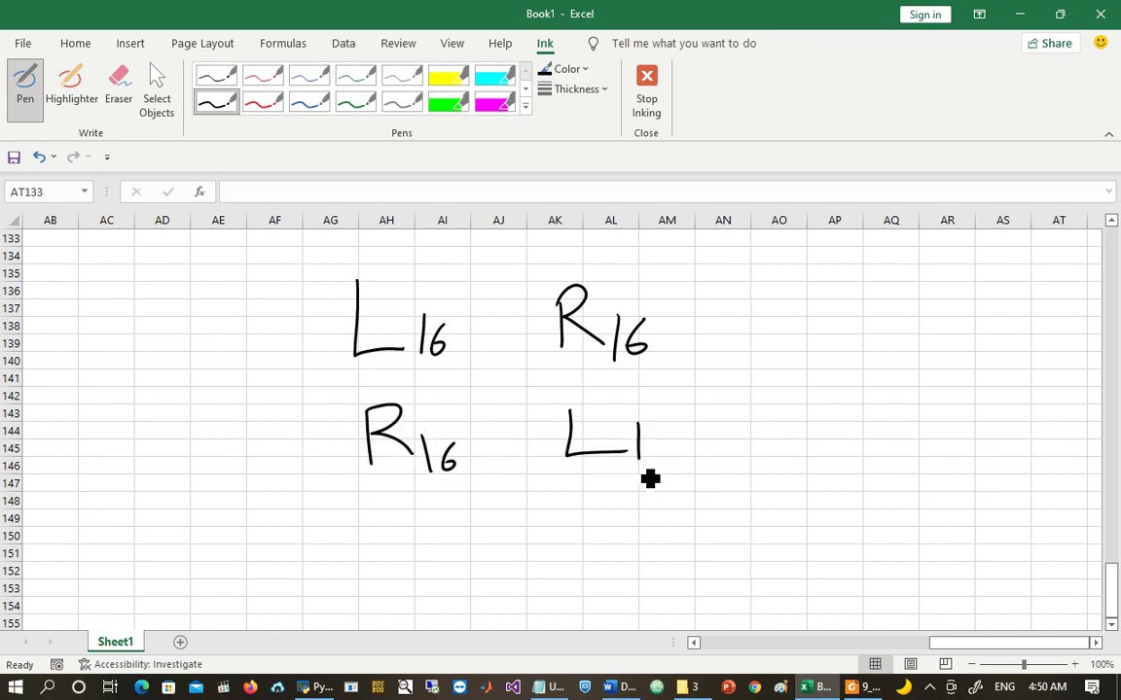
mouse_move(676, 431)
left_mouse_down()
mouse_move(662, 465)
mouse_move(668, 453)
left_mouse_up()
Step: Frame the swapped R16 L16 pair in black ink, label each half 32 bit, and write 64 bit beside the frame
mouse_move(788, 371)
left_mouse_down()
mouse_move(338, 403)
mouse_move(603, 498)
mouse_move(796, 375)
left_mouse_up()
mouse_move(430, 476)
left_mouse_down()
mouse_move(430, 491)
mouse_move(499, 480)
left_mouse_up()
mouse_move(586, 472)
left_mouse_down()
mouse_move(589, 484)
mouse_move(611, 482)
left_mouse_up()
mouse_move(616, 465)
left_mouse_down()
mouse_move(622, 481)
mouse_move(640, 481)
left_mouse_up()
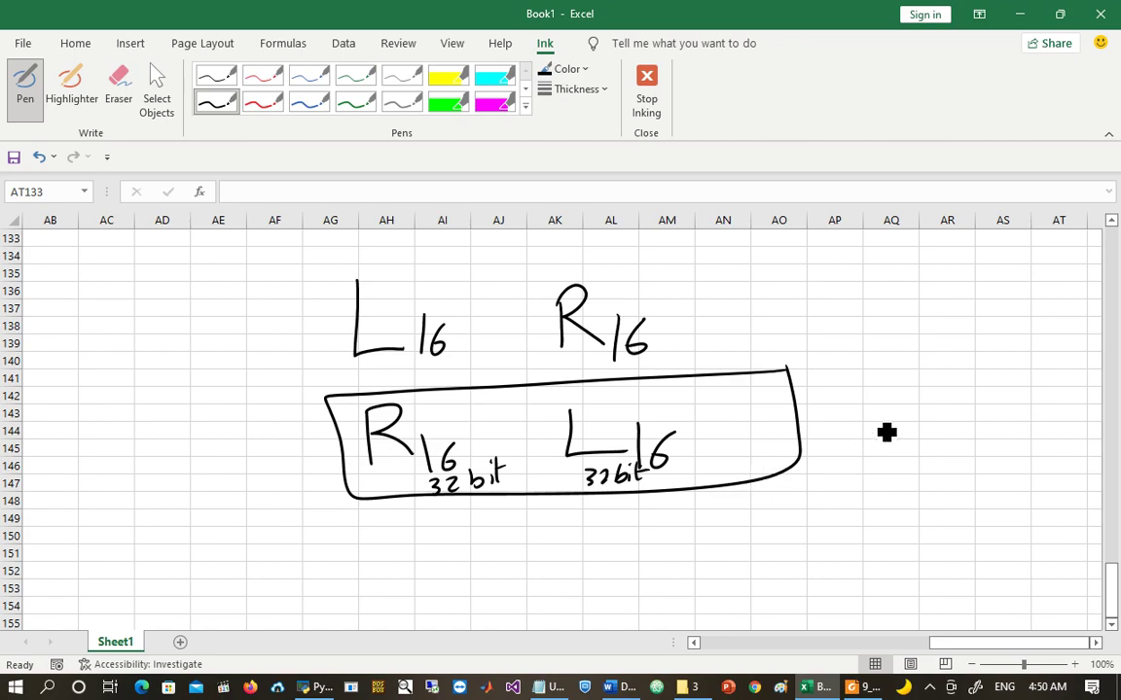
mouse_move(874, 421)
left_mouse_down()
mouse_move(866, 443)
mouse_move(941, 449)
left_mouse_up()
left_click_drag(933, 435, 959, 431)
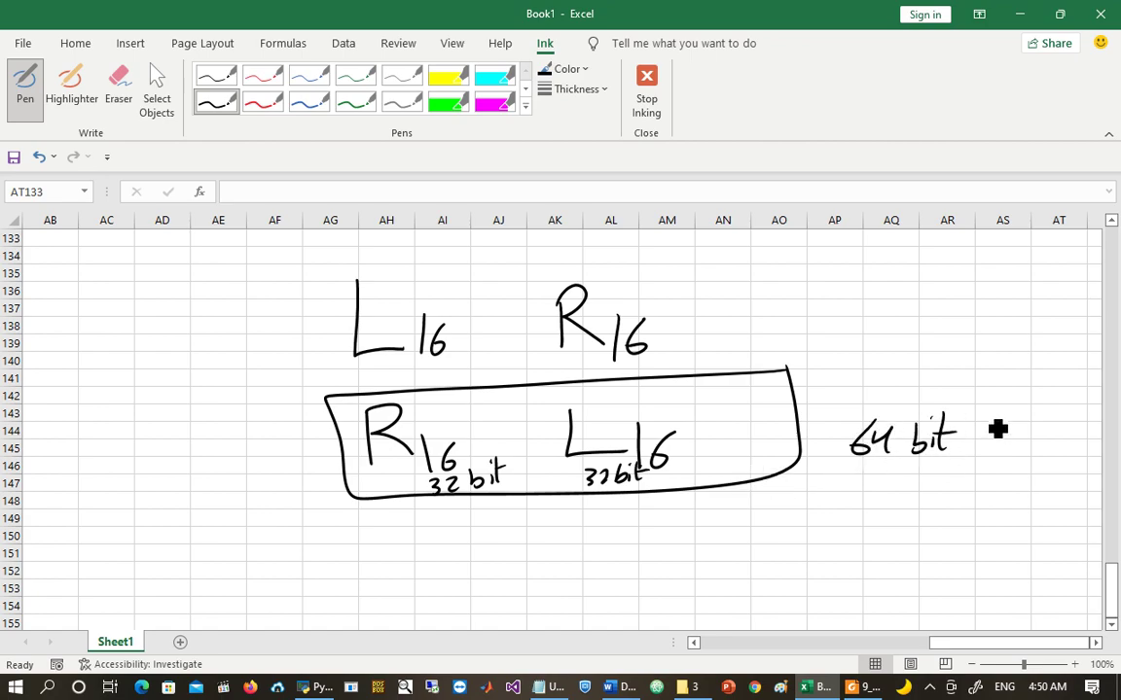
Step: Handwrite IP⁻¹ in black ink below the framed R16 L16 block
mouse_move(533, 534)
left_mouse_down()
mouse_move(522, 577)
mouse_move(555, 572)
left_mouse_up()
mouse_move(517, 536)
left_mouse_down()
mouse_move(584, 533)
mouse_move(563, 551)
left_mouse_up()
left_click_drag(595, 525, 625, 534)
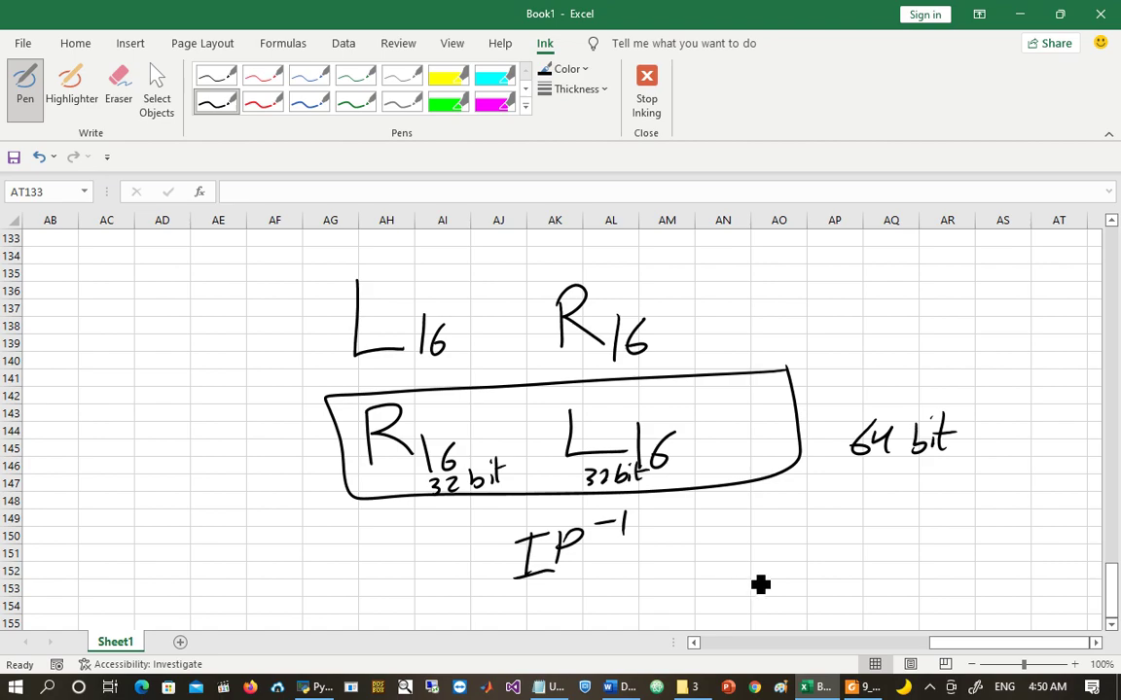
Step: Switch to the DES notes in Foxit PDF Reader and examine the final permutation IP⁻¹ table after the R16L16 block
left_click(866, 689)
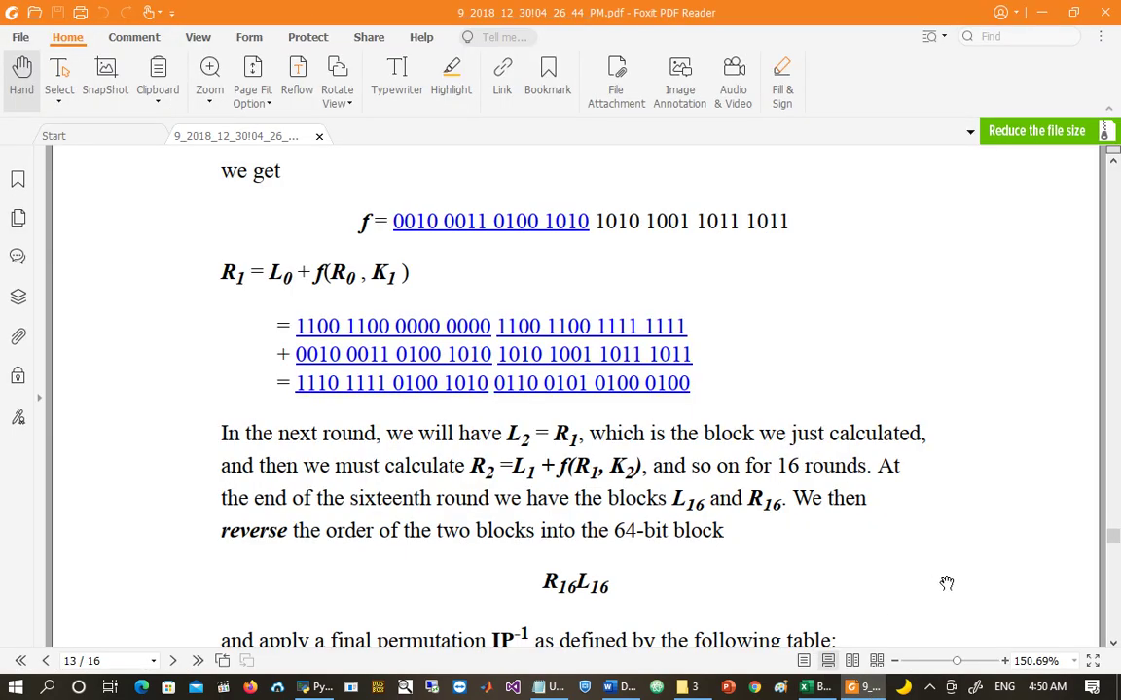
scroll(944, 486, "down", 4)
scroll(979, 461, "down", 1)
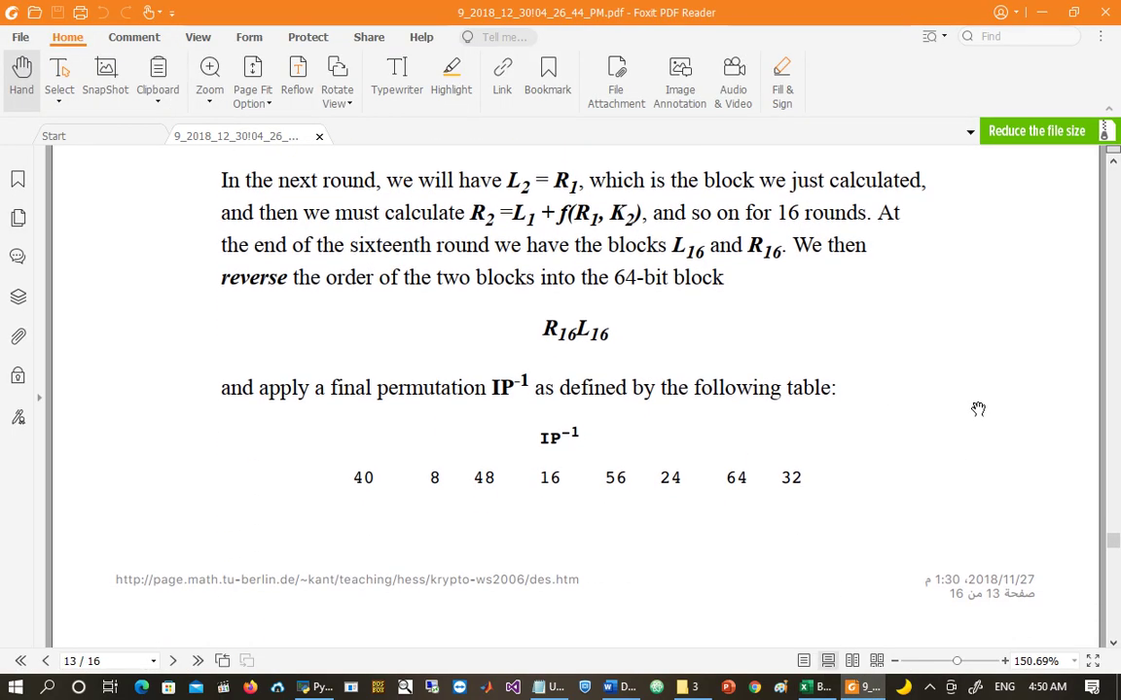